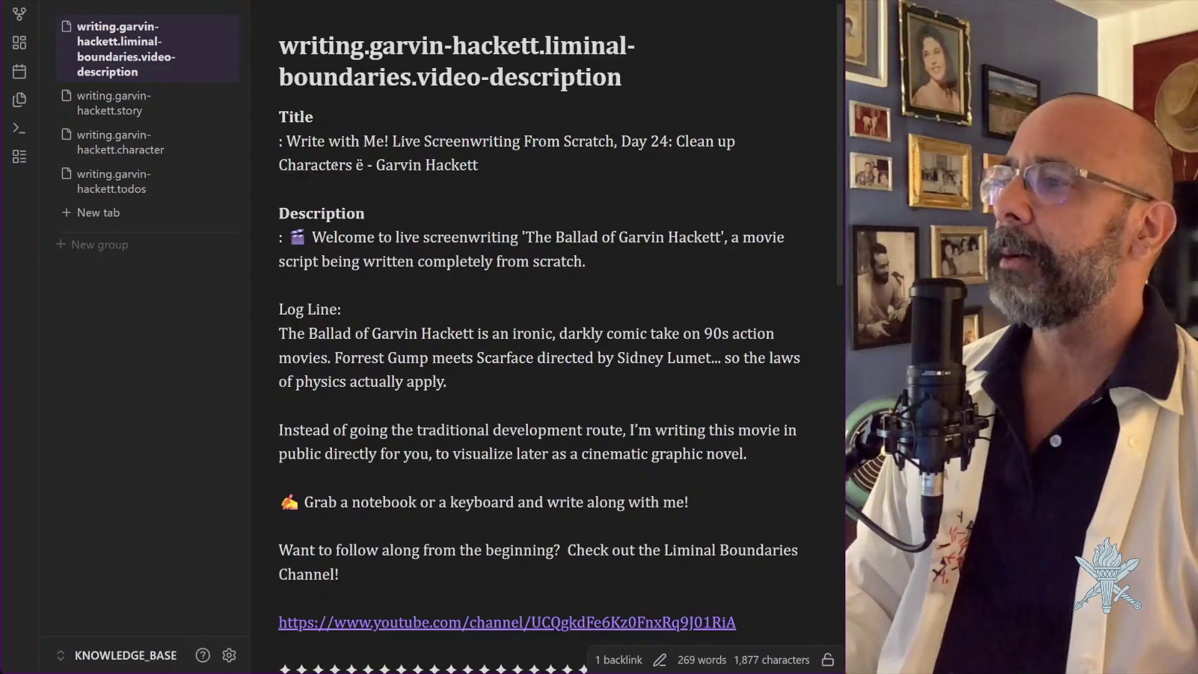
# Delete the stray "ë" and its extra space after "Clean up Characters" in the video description's title
pyautogui.click(364, 165)
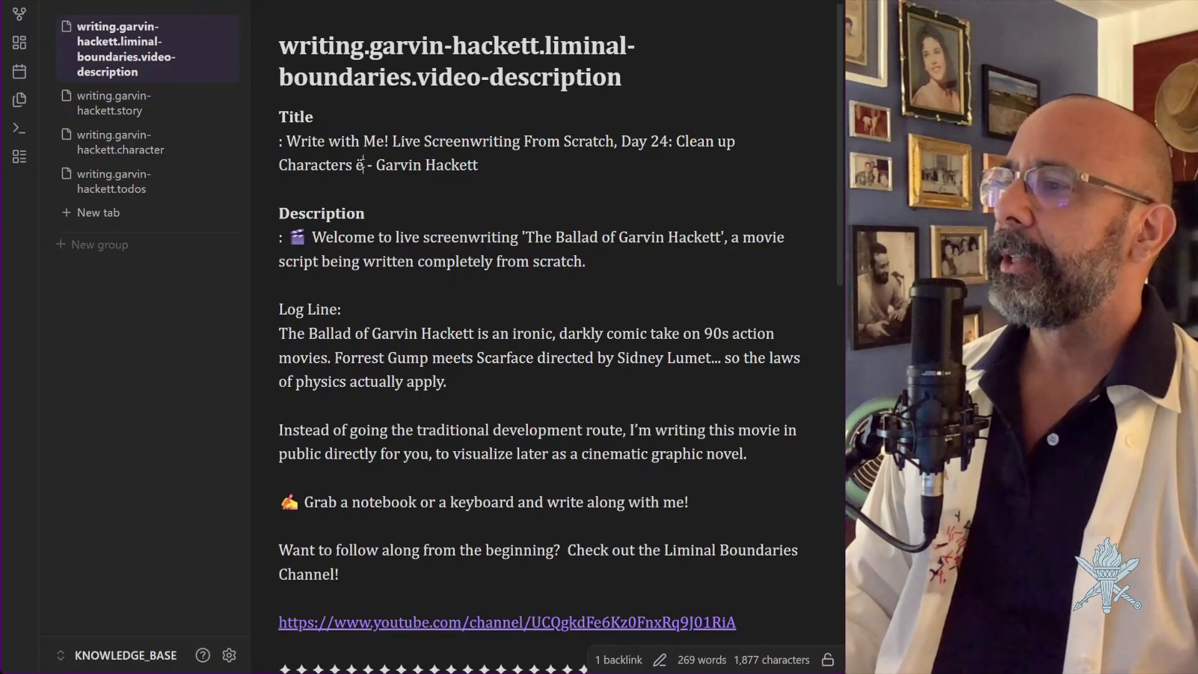
pyautogui.press('BackSpace')
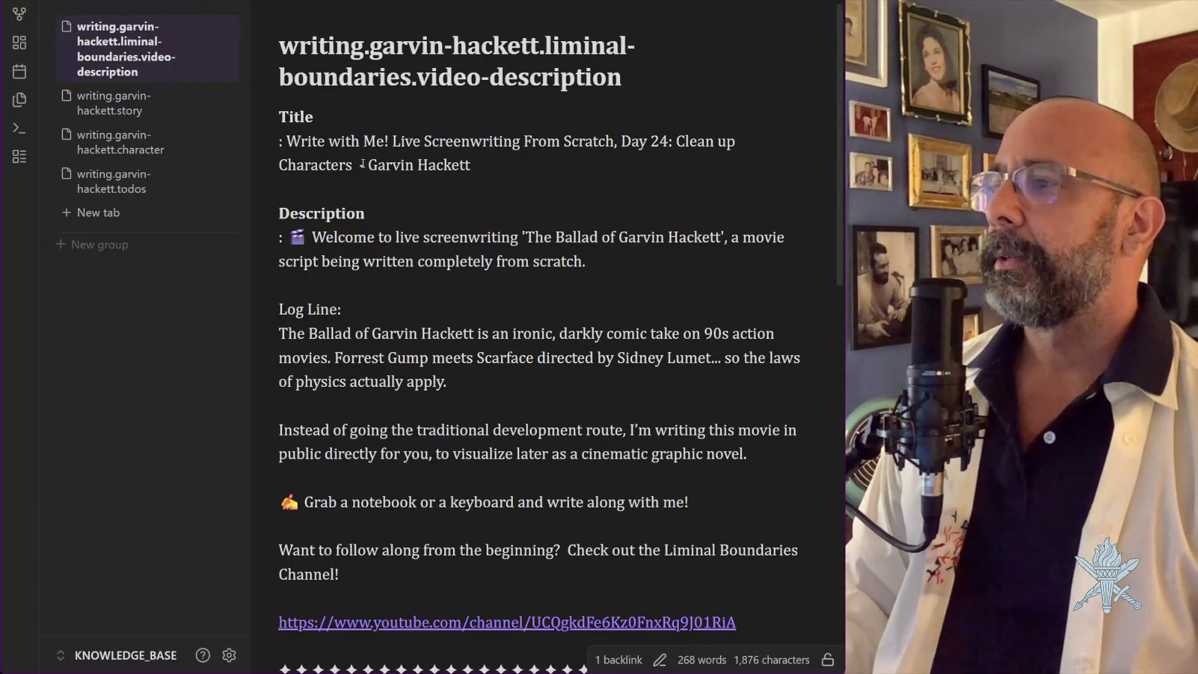
pyautogui.press('BackSpace')
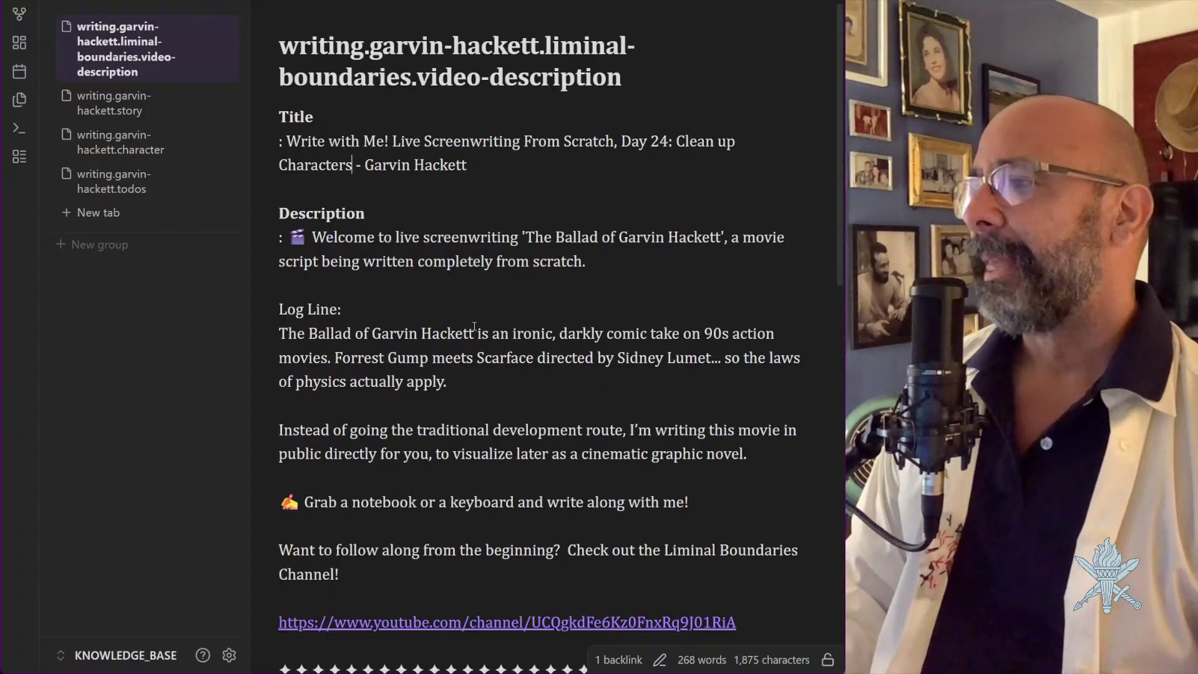
# Read through the video description from the log line to the "WANT TO LEARN THE CRAFT?" section
pyautogui.scroll(-2, 388, 316)
pyautogui.scroll(-2, 388, 317)
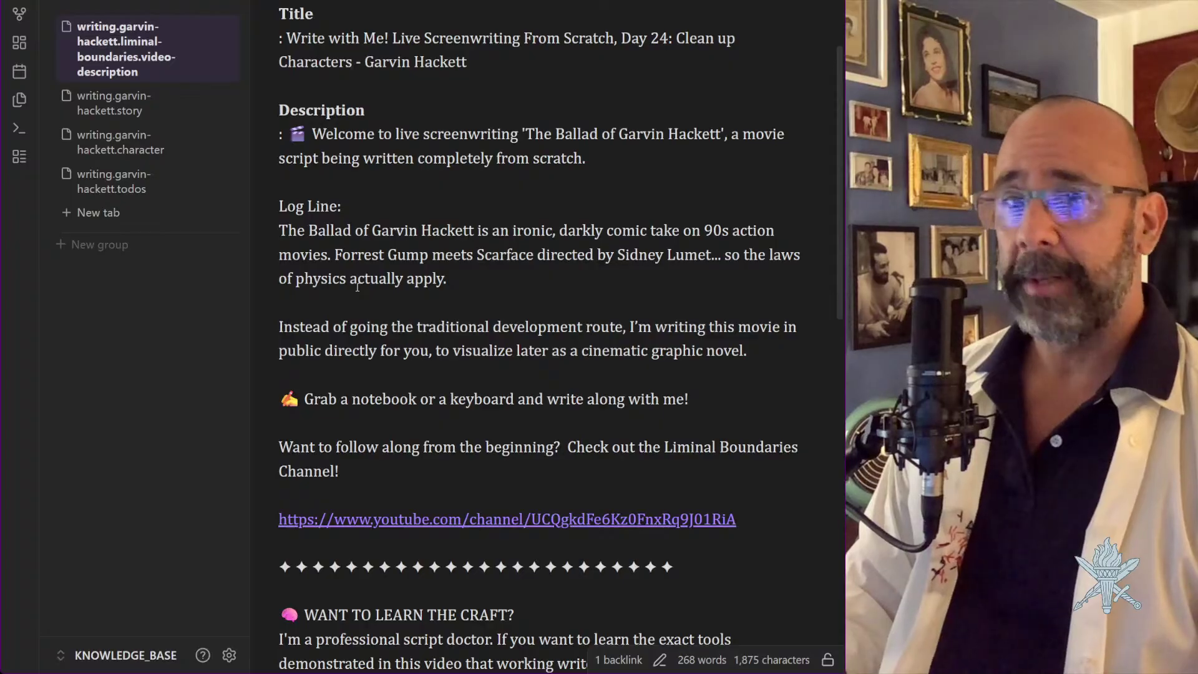
pyautogui.scroll(-2, 357, 285)
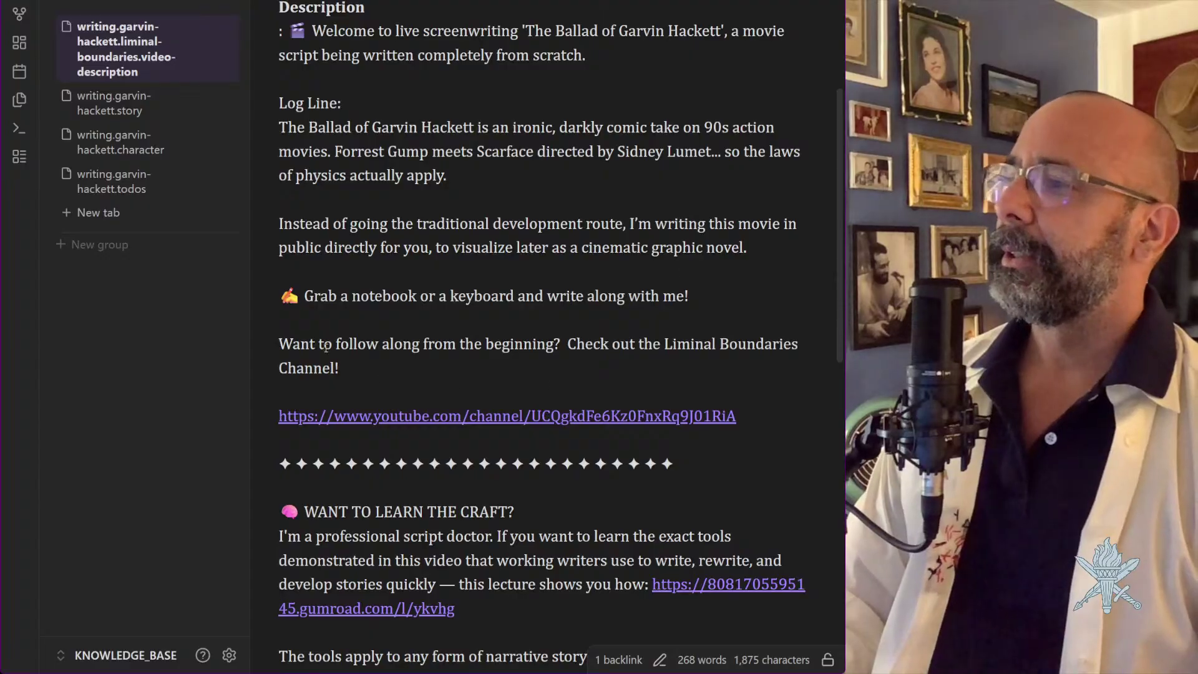
pyautogui.moveTo(305, 296); pyautogui.dragTo(393, 298)
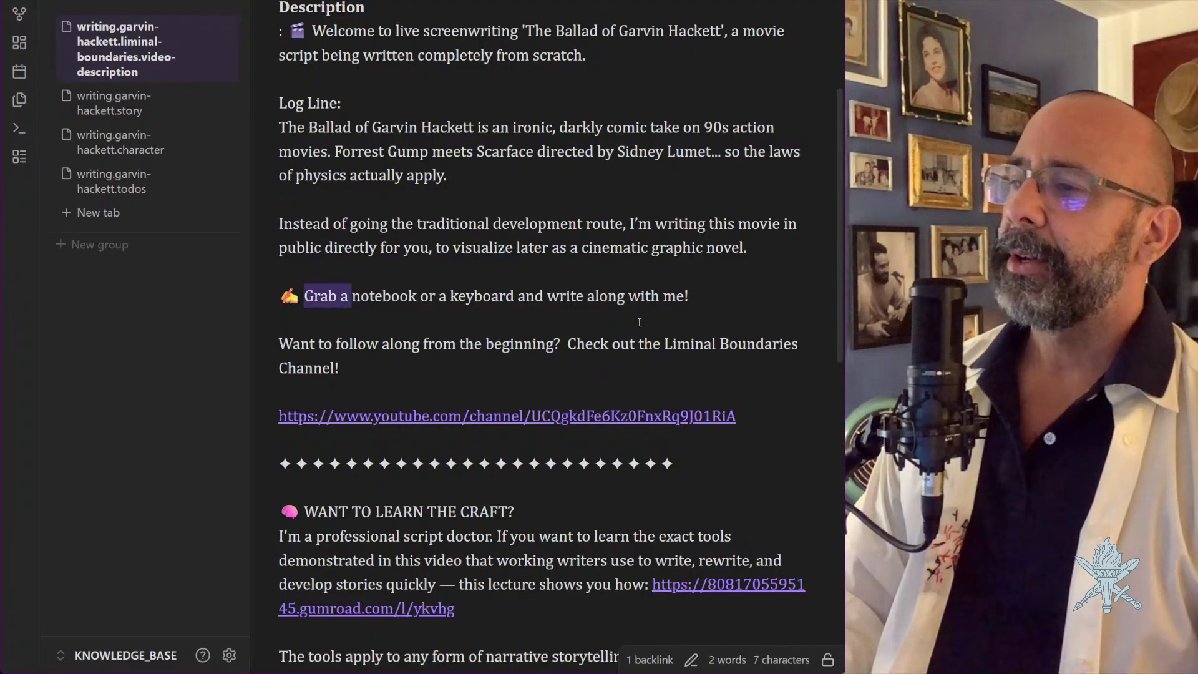
pyautogui.click(625, 296)
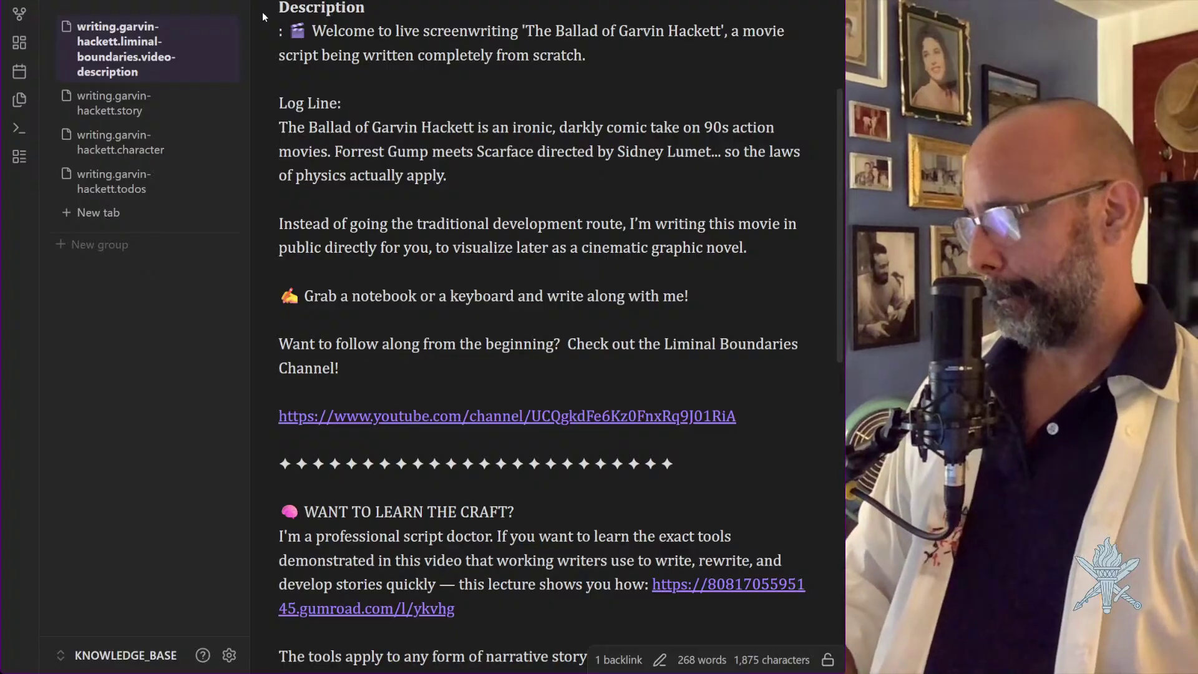
# Go back to the writing.garvin-hackett note, open the todos note and remove the stray characters before its first task
pyautogui.hotkey('ctrl', 'alt', 'Left')
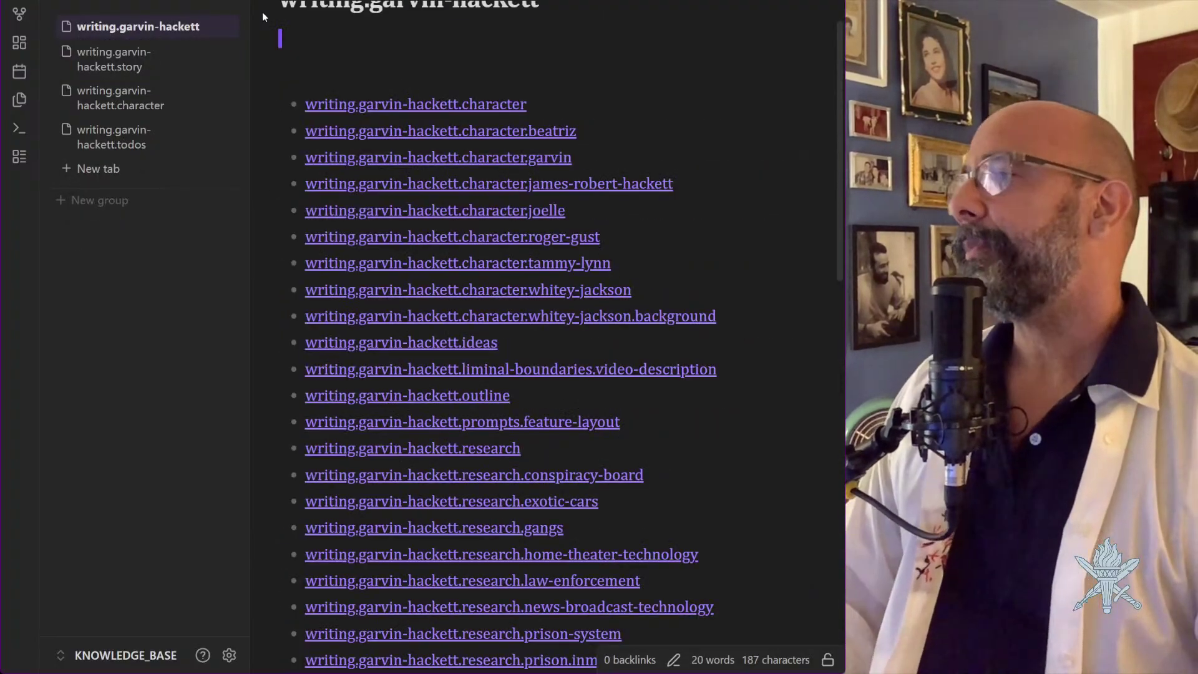
pyautogui.click(129, 145)
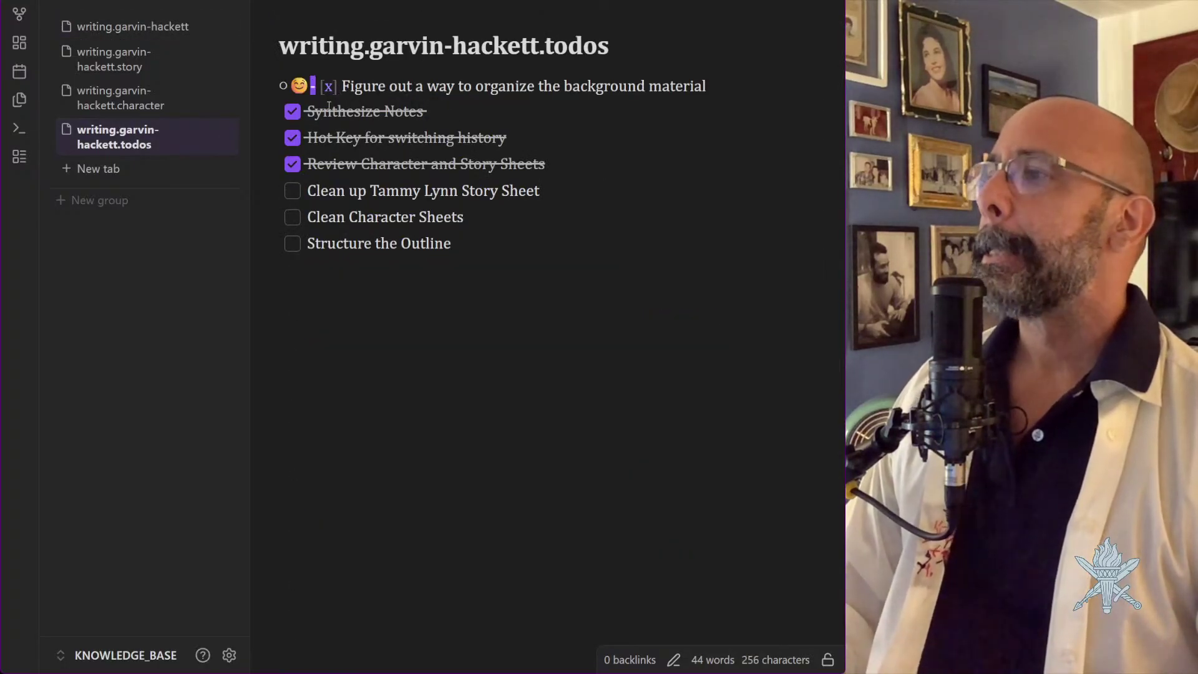
pyautogui.press('BackSpace')
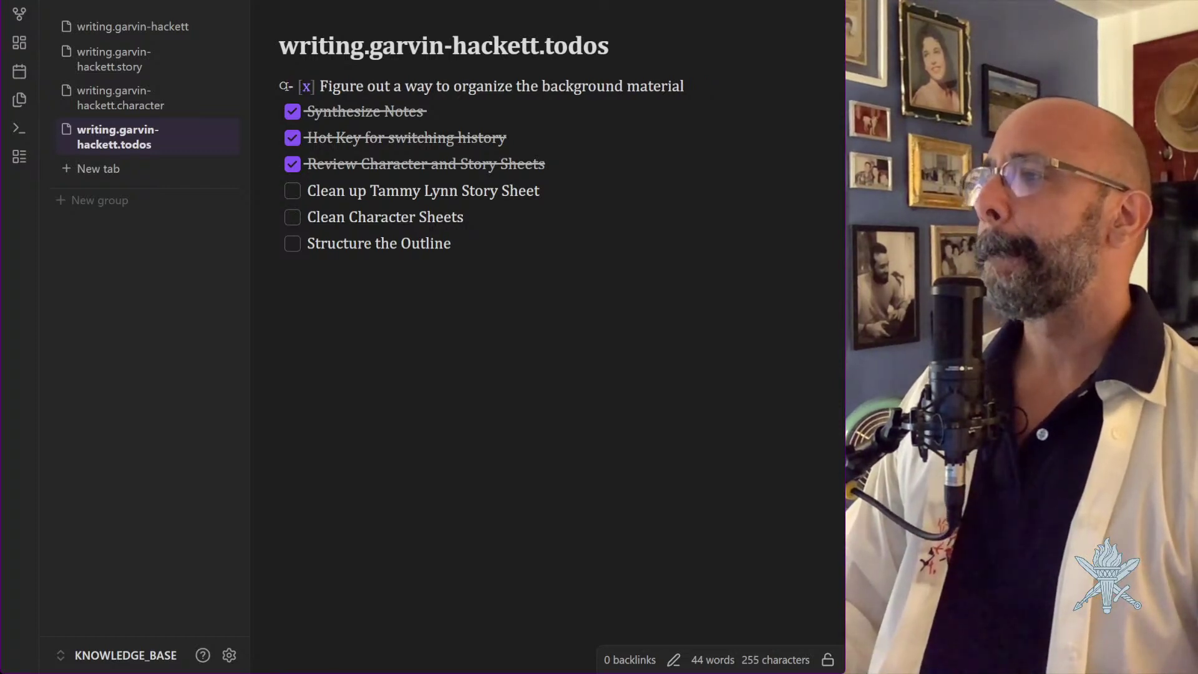
pyautogui.press('BackSpace')
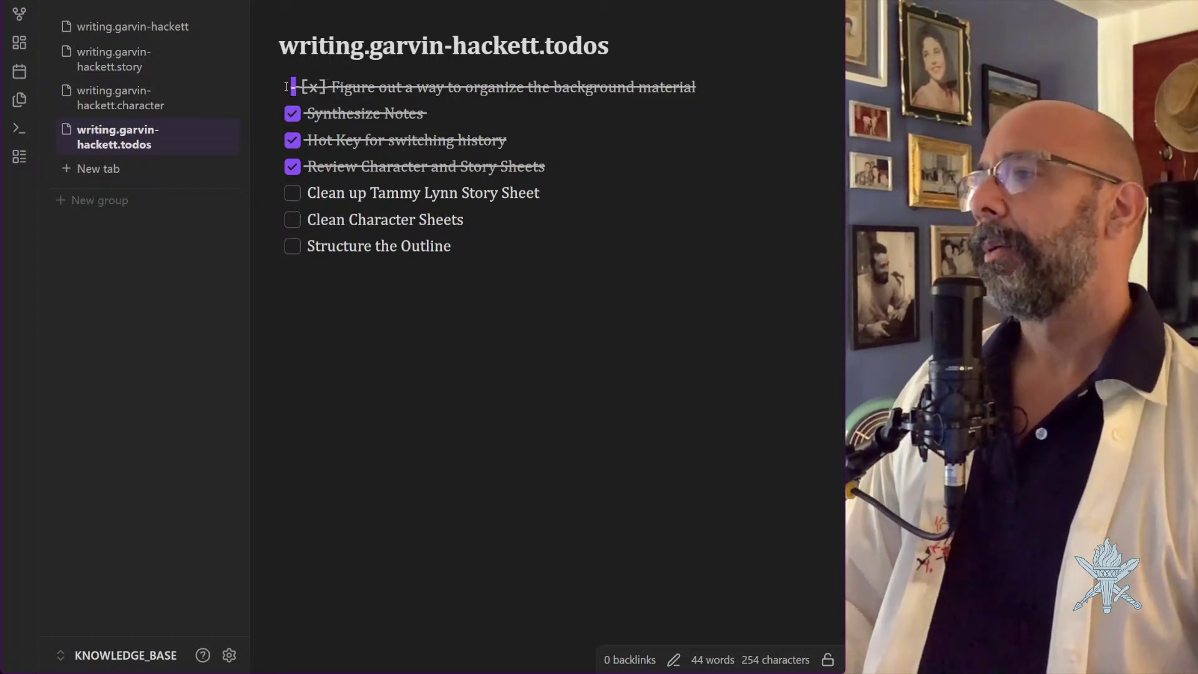
pyautogui.click(306, 194)
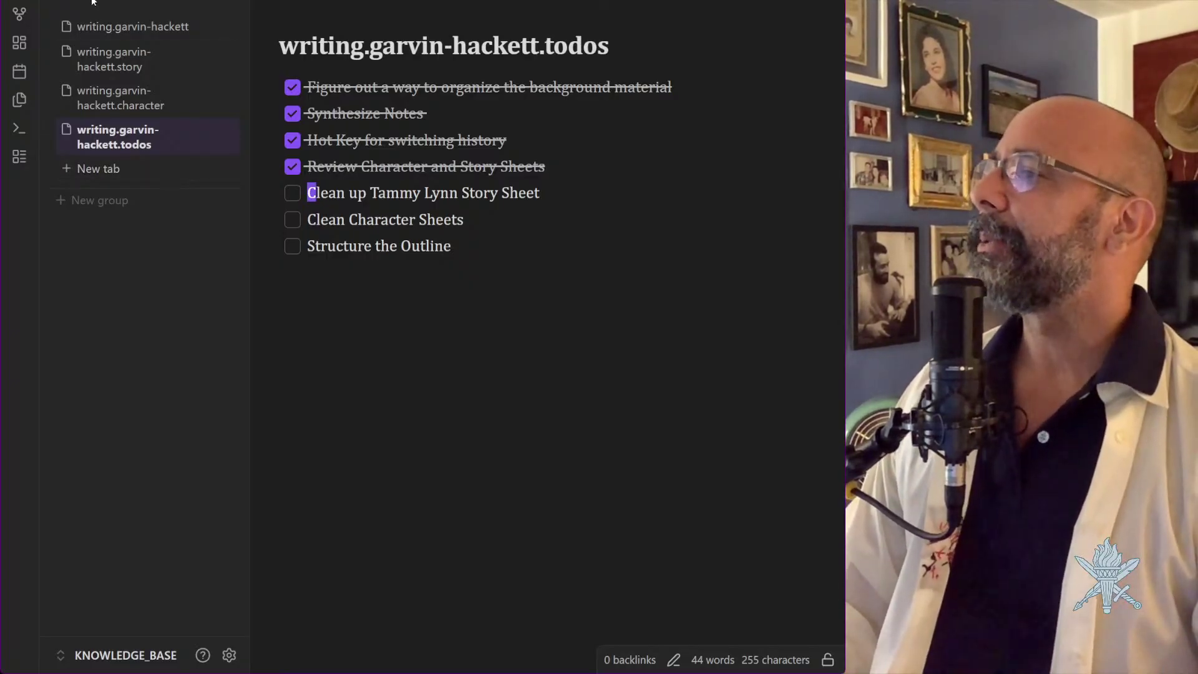
# Open the story.e.tammy-lynn sheet from the story index and look through it to the end
pyautogui.click(75, 57)
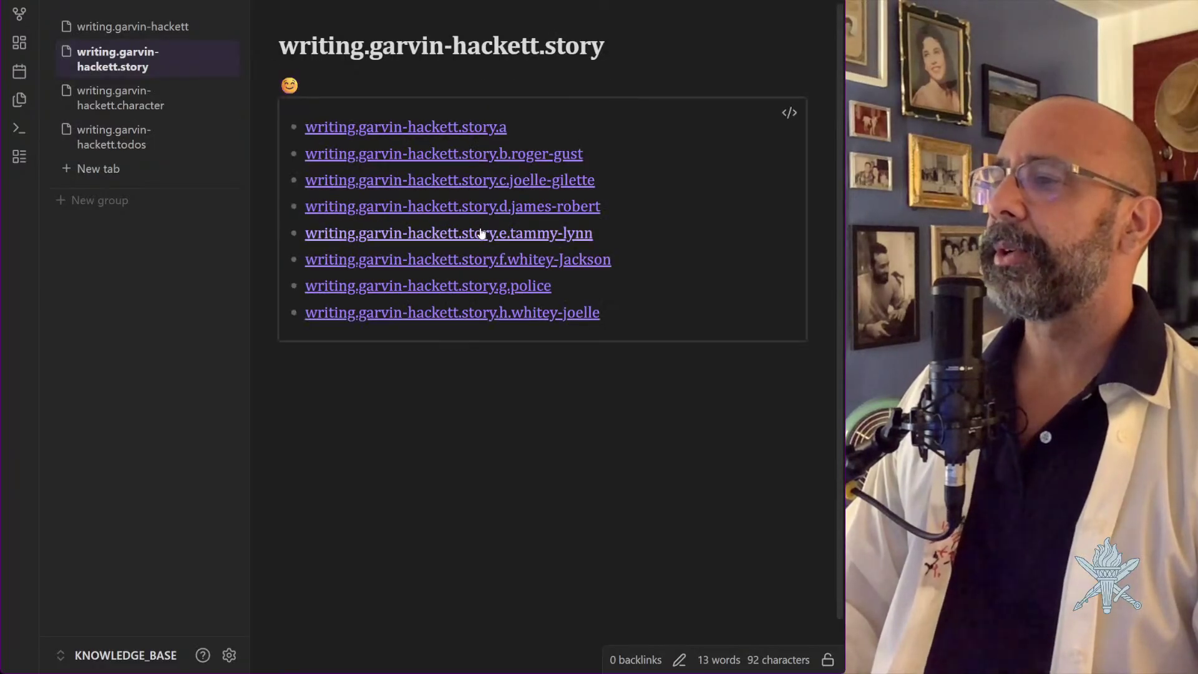
pyautogui.moveTo(482, 242)
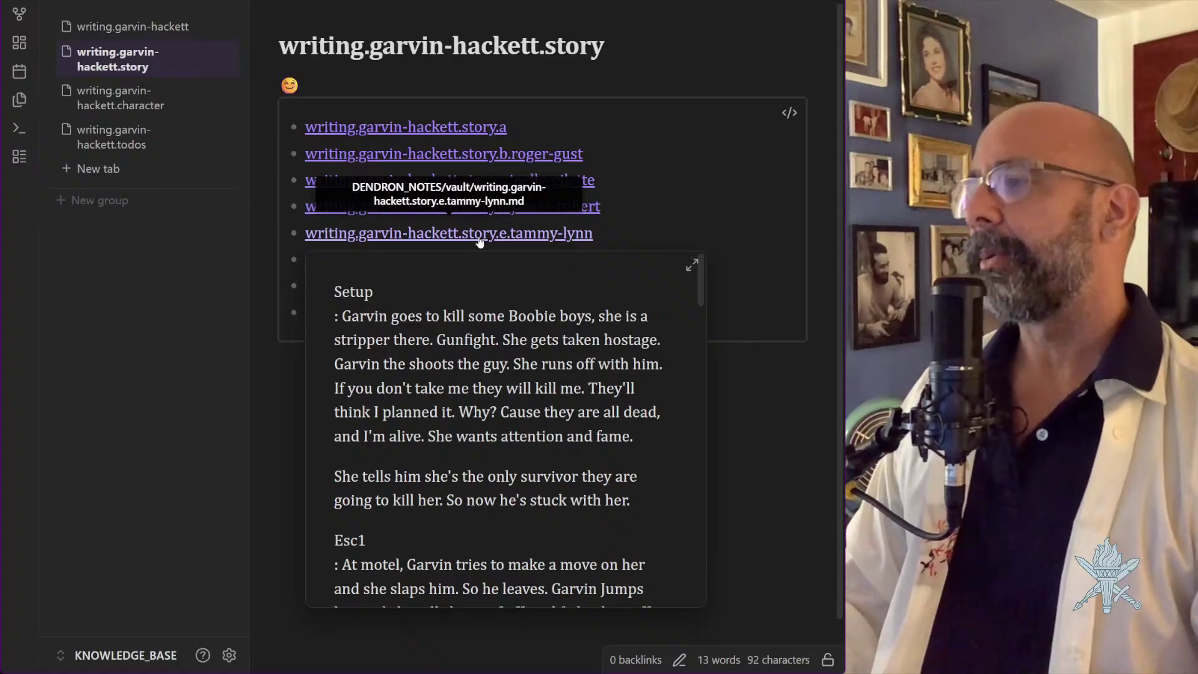
pyautogui.keyDown('ctrl'); pyautogui.click(480, 234); pyautogui.keyUp('ctrl')
pyautogui.scroll(-15, 480, 235)
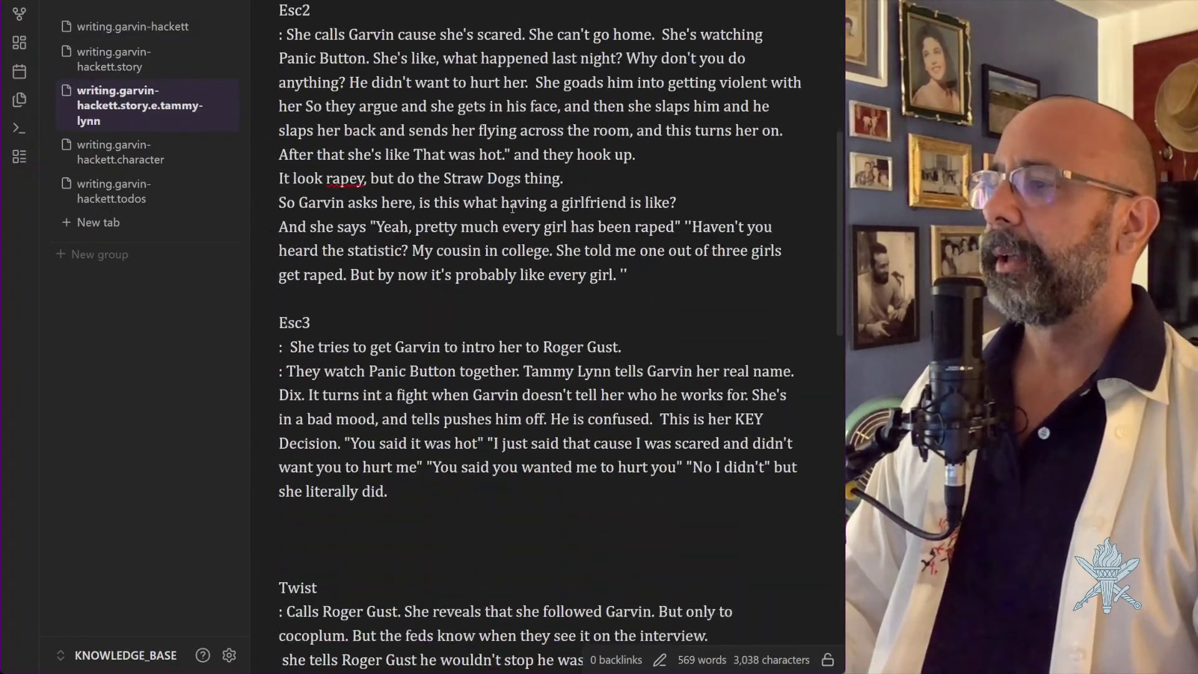
pyautogui.scroll(-8, 513, 209)
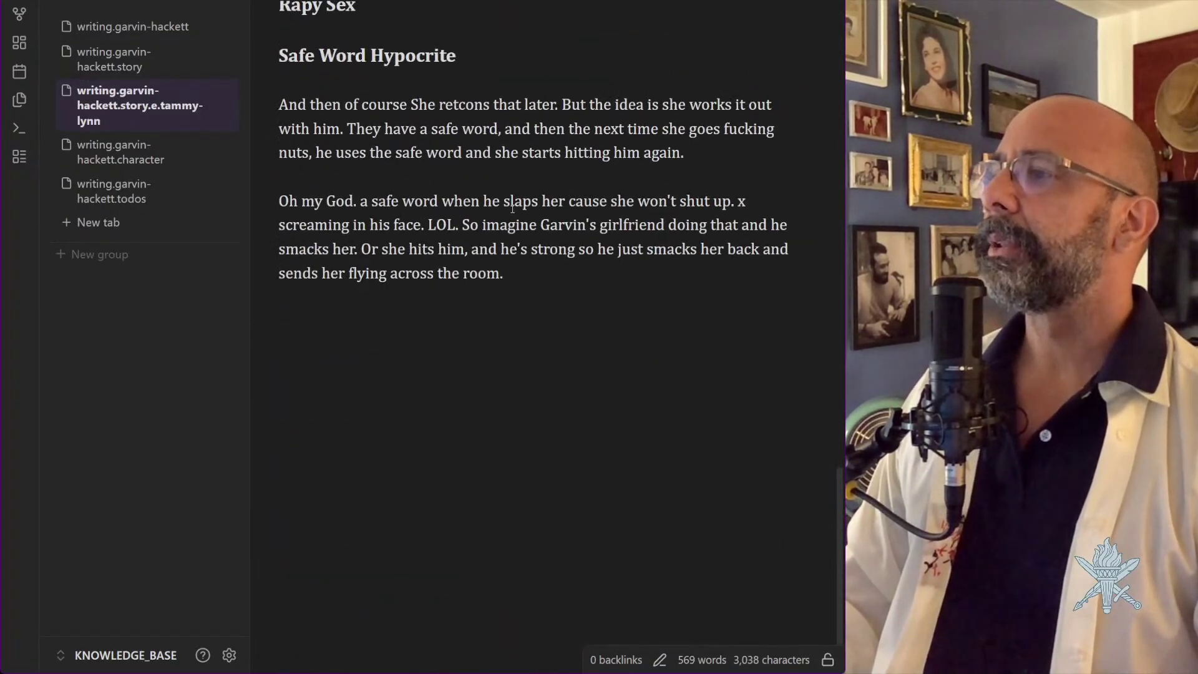
pyautogui.scroll(5, 513, 210)
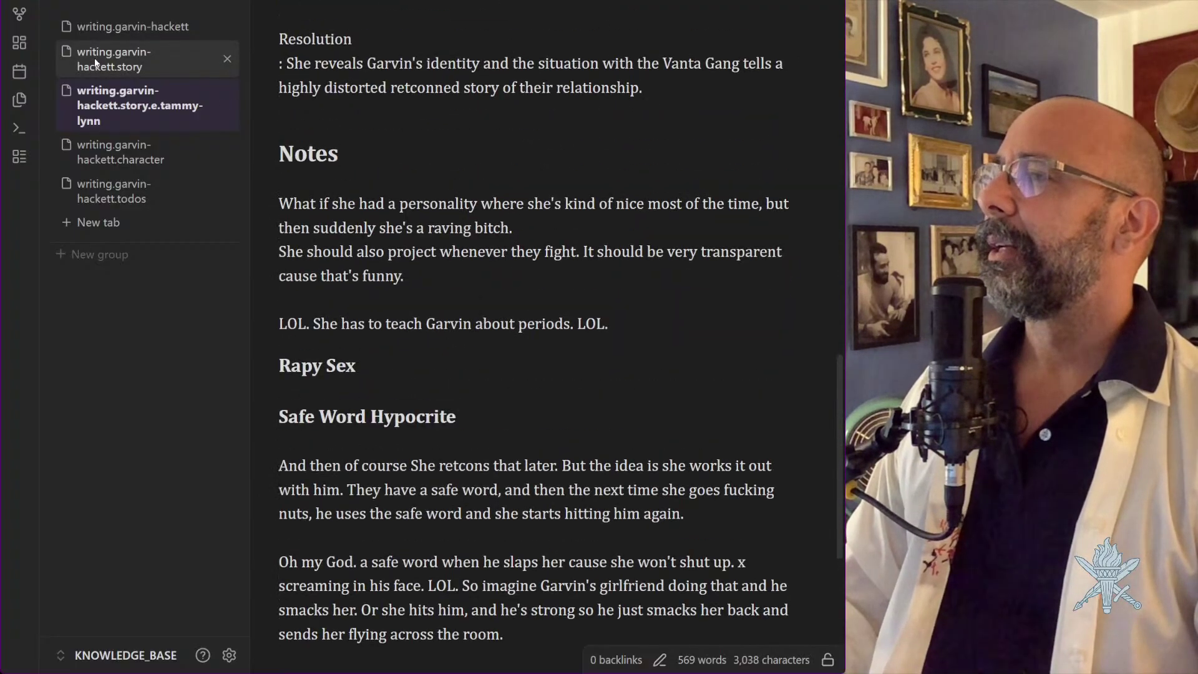
# Open the story.f.whitey-Jackson sheet from the story index and delete the stray character before "Setup"
pyautogui.click(117, 59)
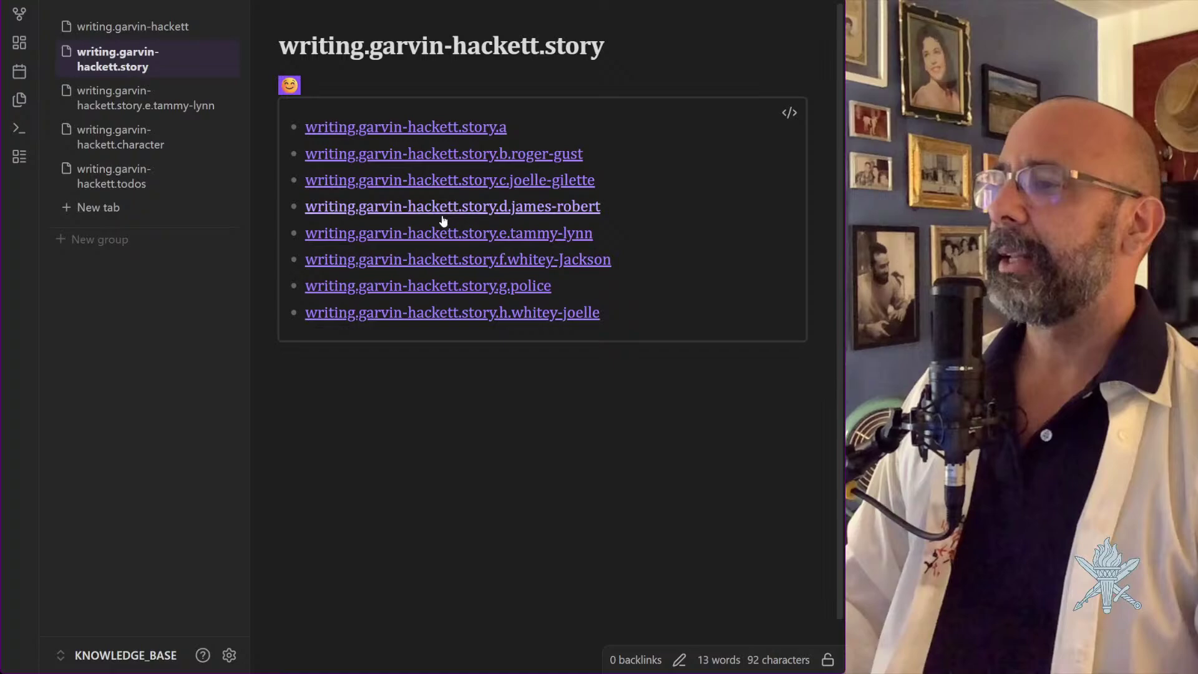
pyautogui.click(506, 262)
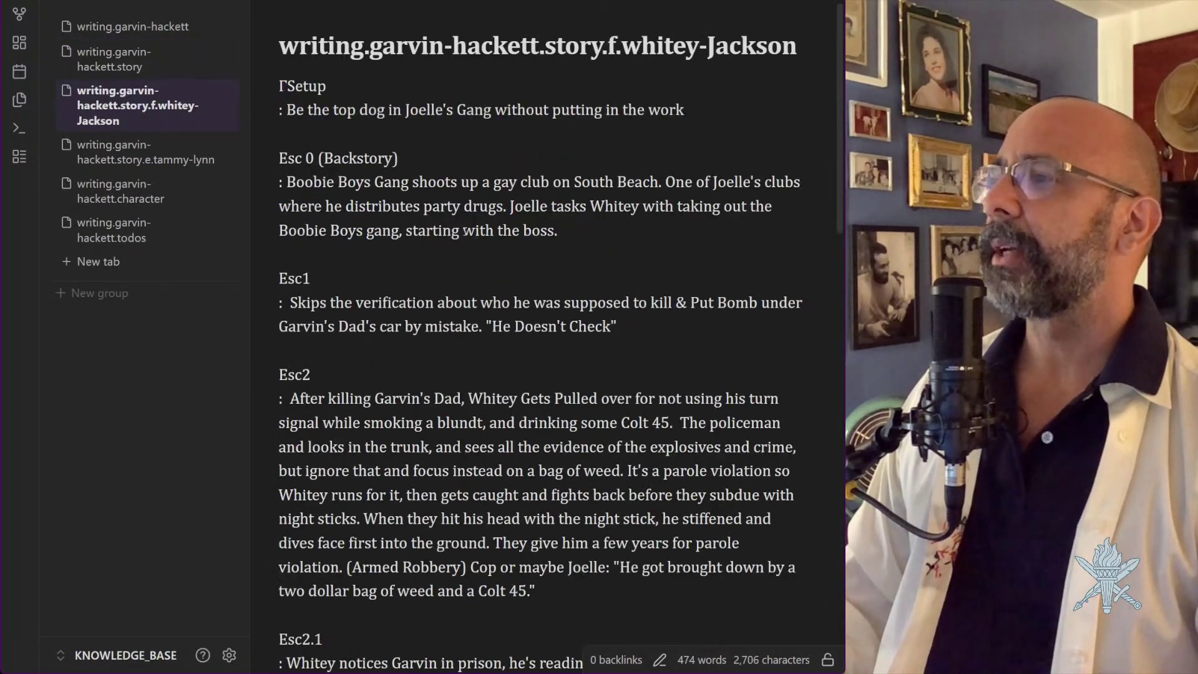
pyautogui.scroll(-8, 465, 231)
pyautogui.scroll(7, 465, 231)
pyautogui.scroll(1, 465, 231)
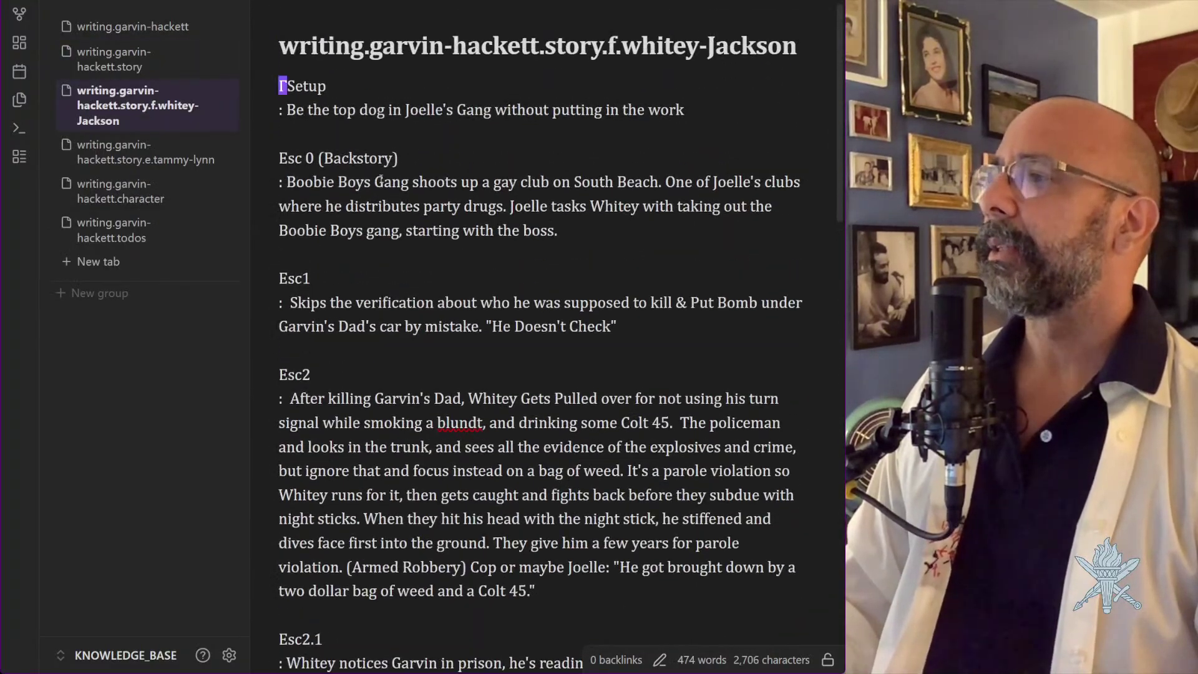
pyautogui.press('Delete')
# Delete the stray "]♥" line after the Resolution in the whitey-Jackson sheet and close the note
pyautogui.scroll(-10, 436, 216)
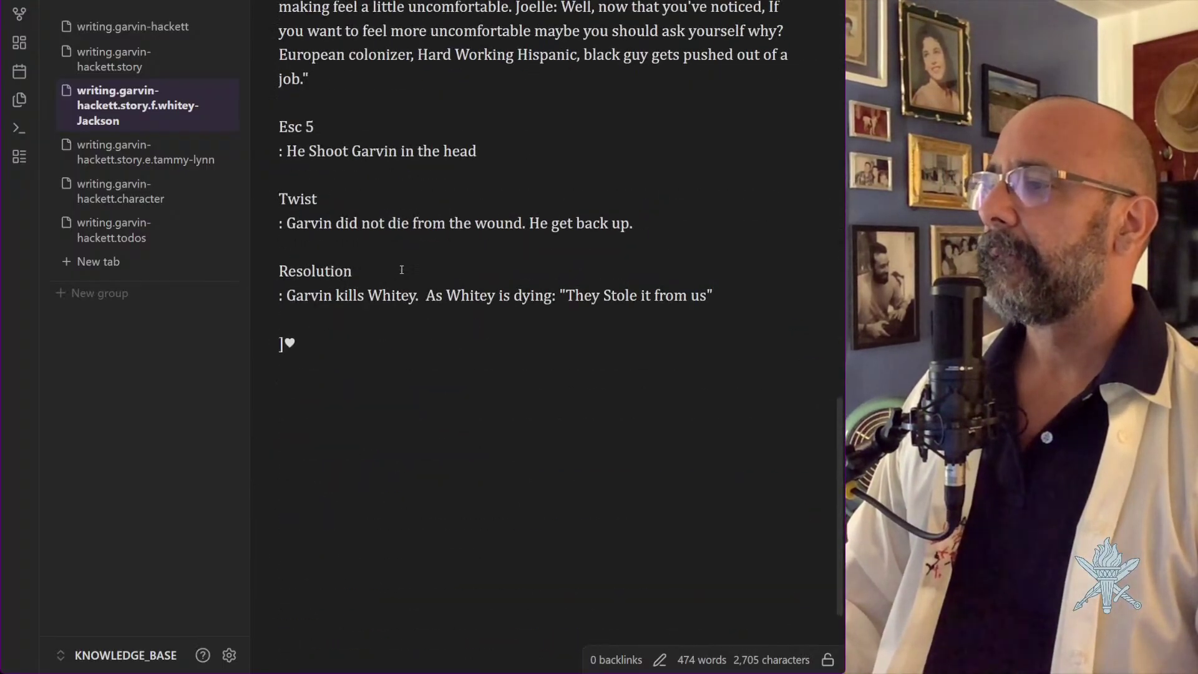
pyautogui.click(308, 332)
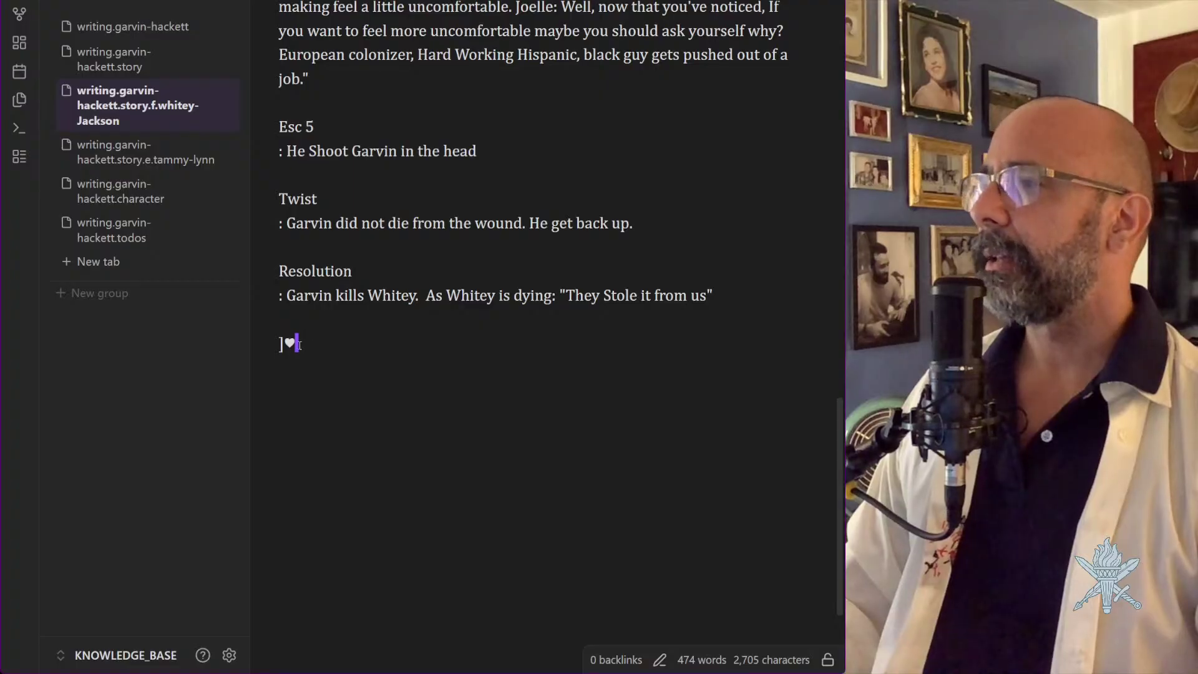
pyautogui.press('Escape')
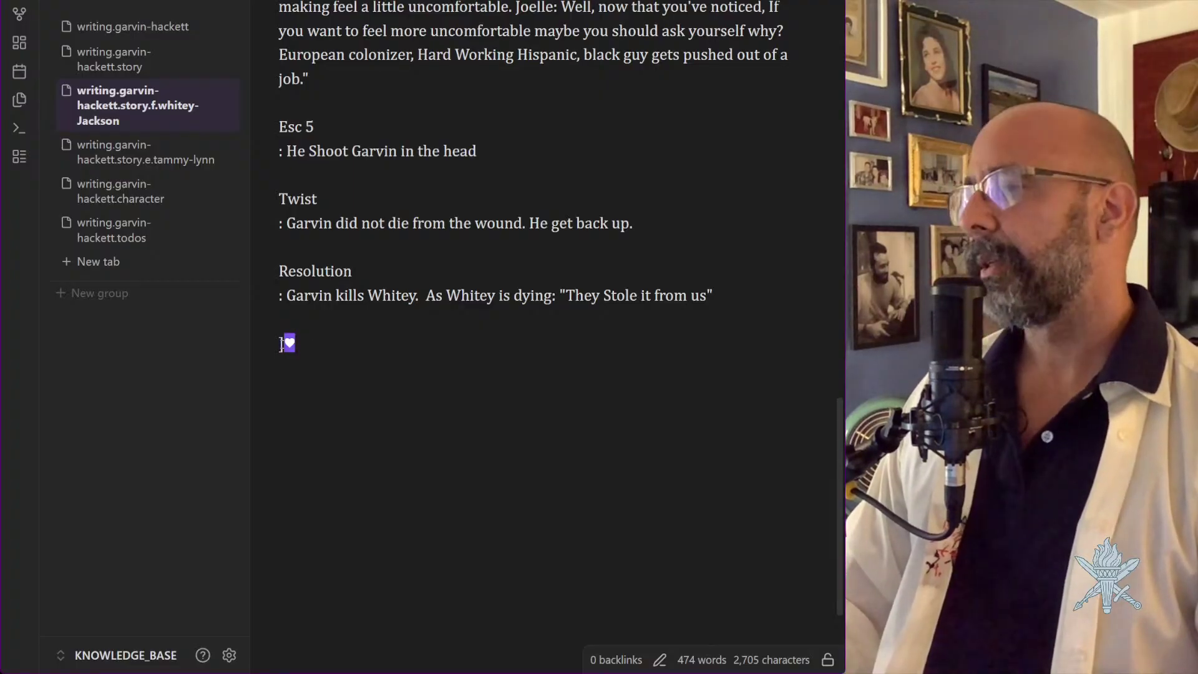
pyautogui.press('d')
pyautogui.press('d')
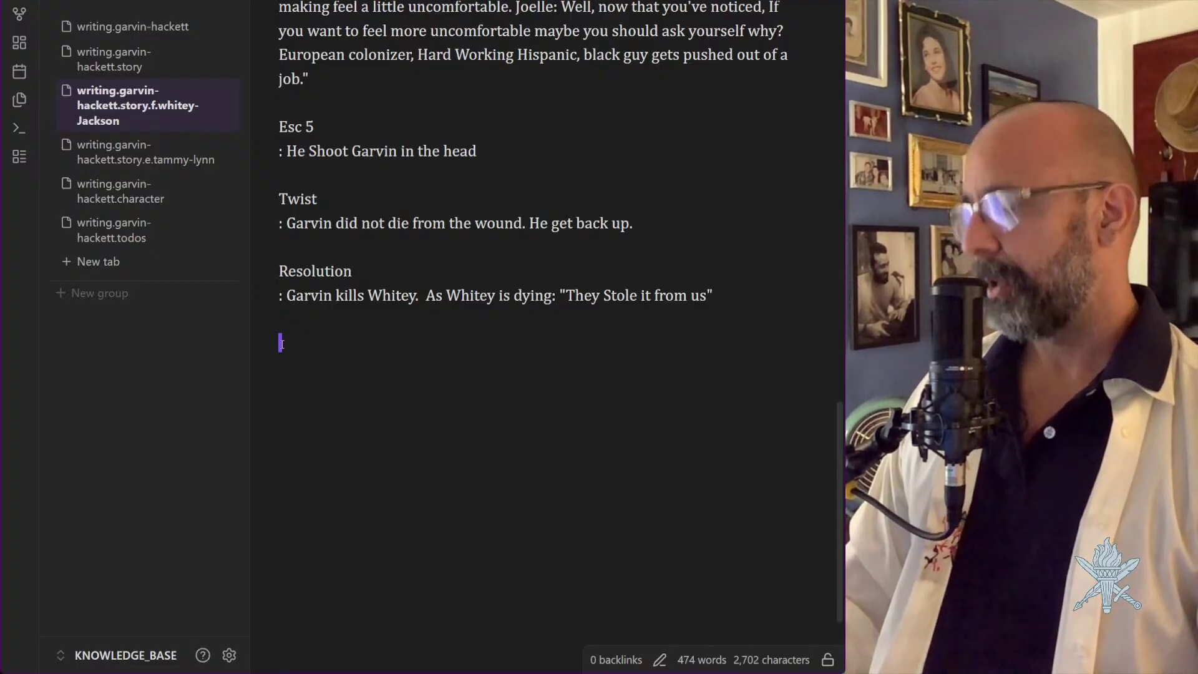
pyautogui.hotkey('ctrl', 'w')
# Open the story.g.police sheet from the story index, check it through to the Resolution and close it
pyautogui.click(125, 63)
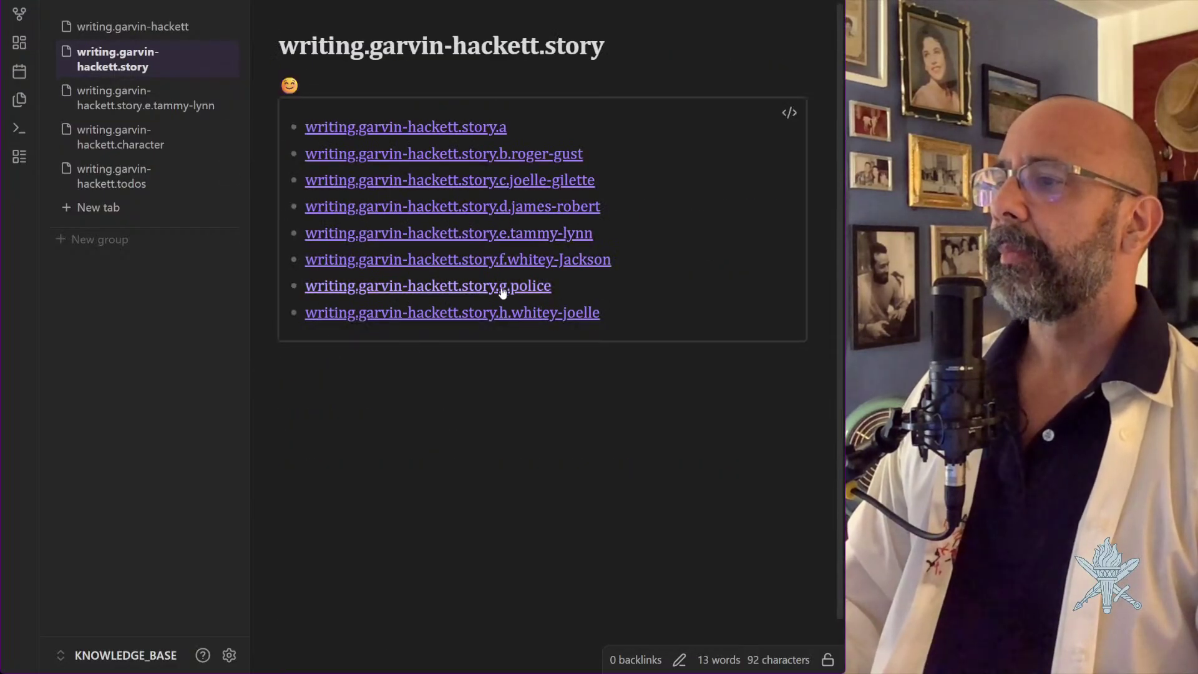
pyautogui.keyDown('ctrl'); pyautogui.click(501, 291); pyautogui.keyUp('ctrl')
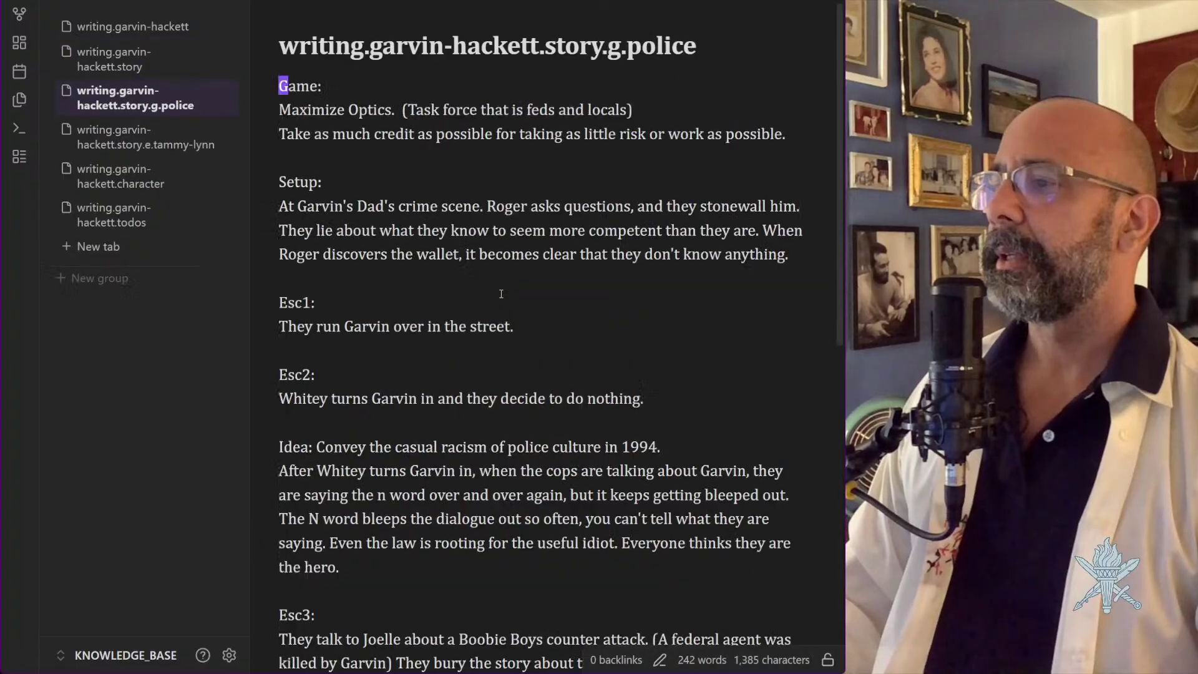
pyautogui.scroll(-6, 501, 294)
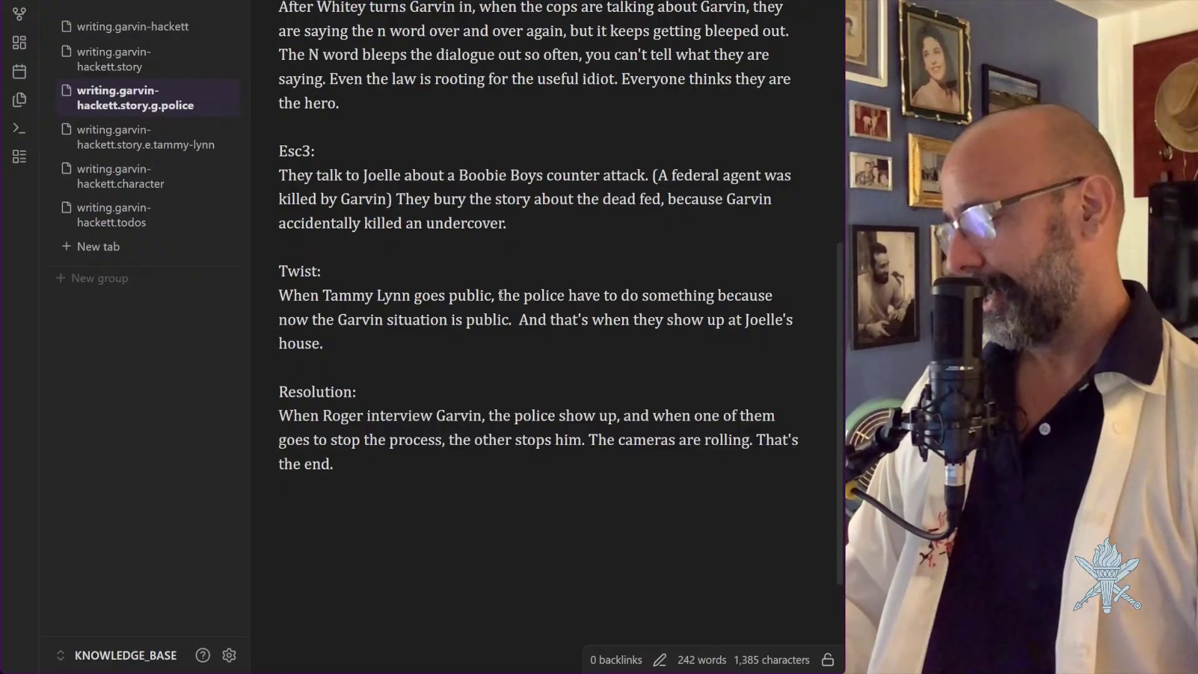
pyautogui.click(119, 136)
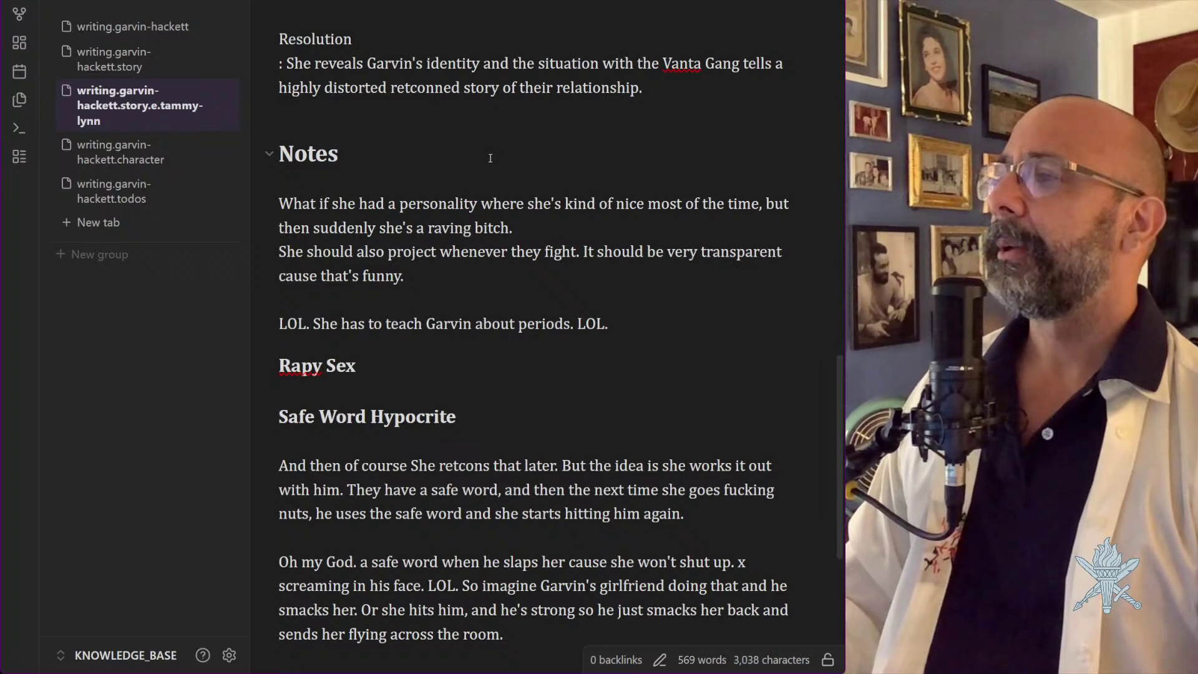
# Open the story.h.whitey-joelle sheet from the story index, check its contents and close it
pyautogui.click(97, 27)
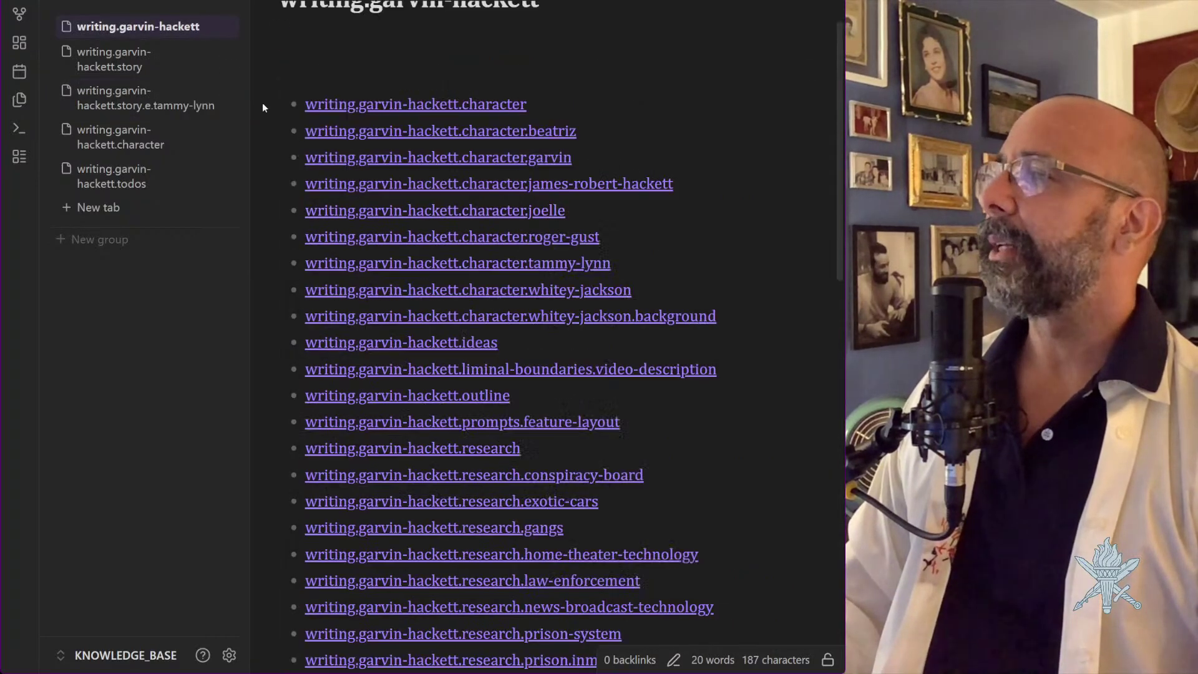
pyautogui.click(138, 60)
pyautogui.moveTo(485, 318)
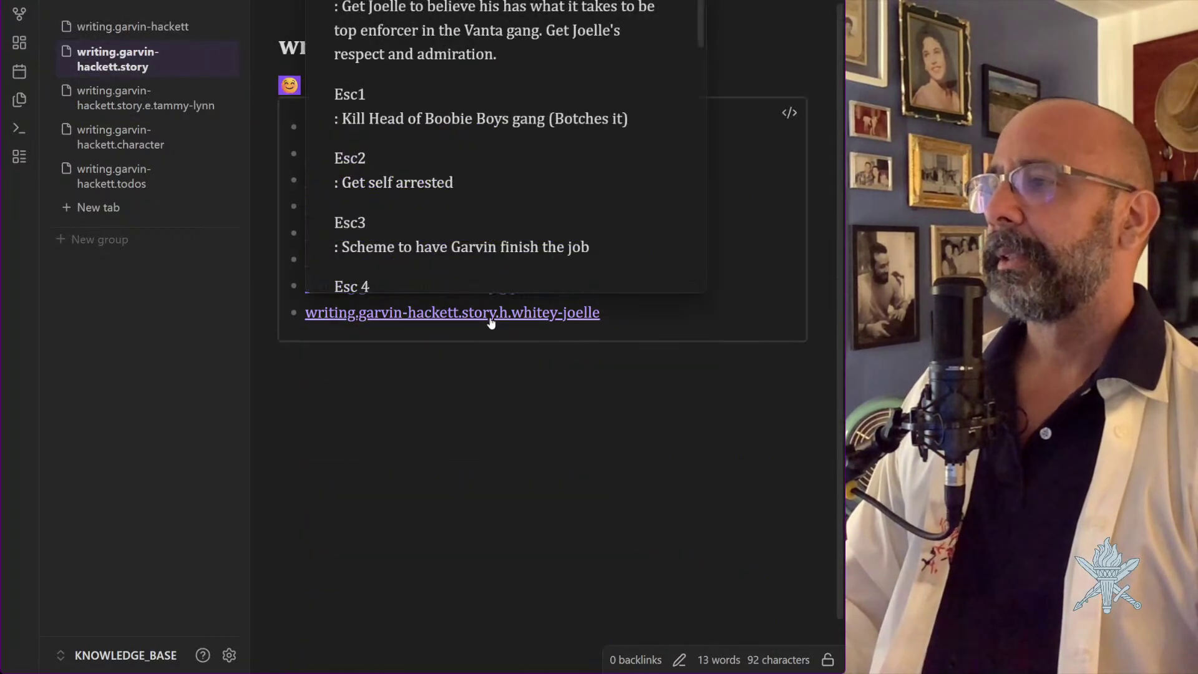
pyautogui.click(482, 317)
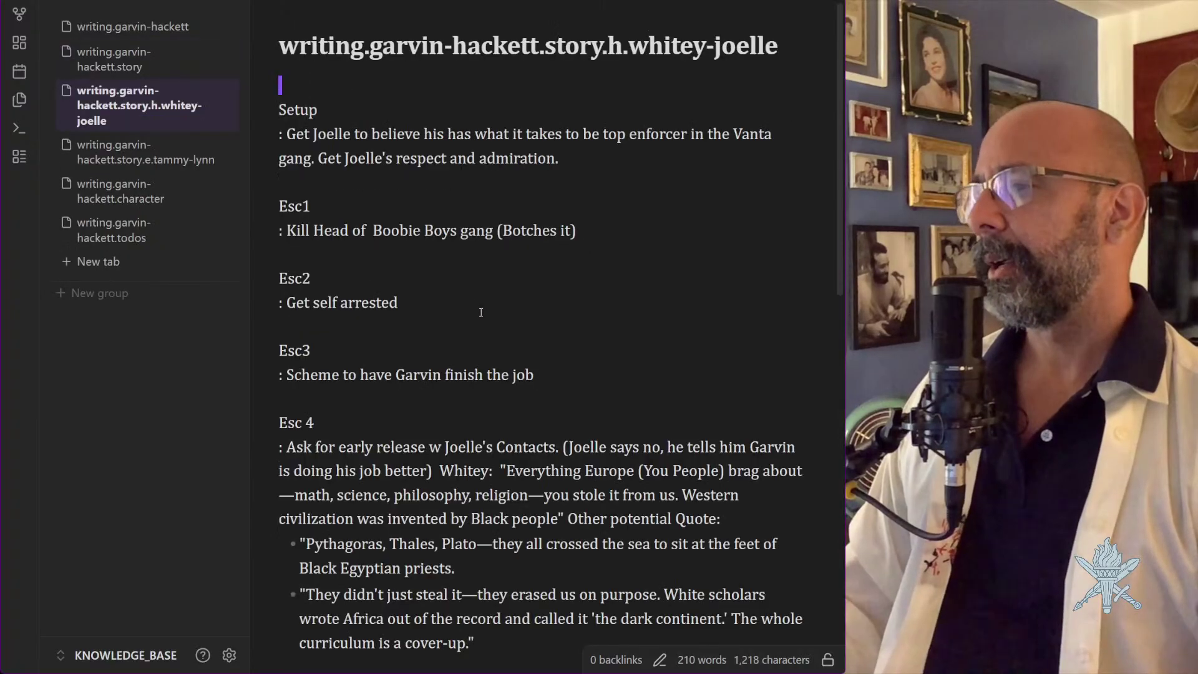
pyautogui.scroll(-5, 476, 215)
pyautogui.scroll(5, 476, 215)
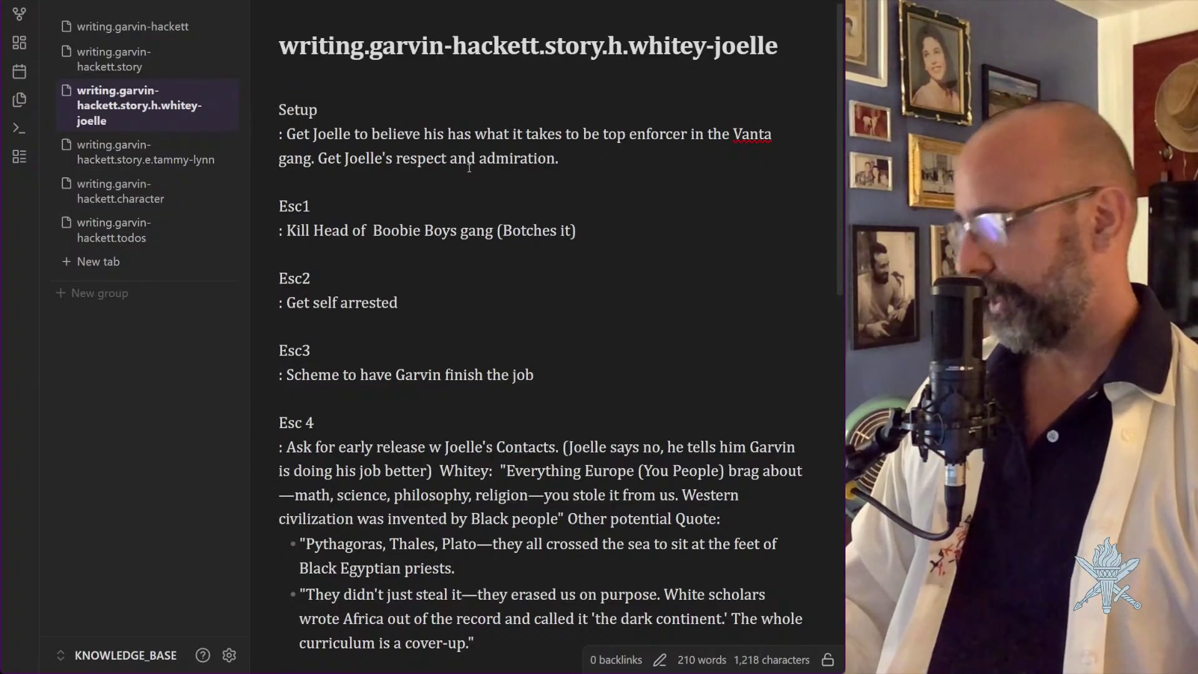
pyautogui.hotkey('ctrl', 'w')
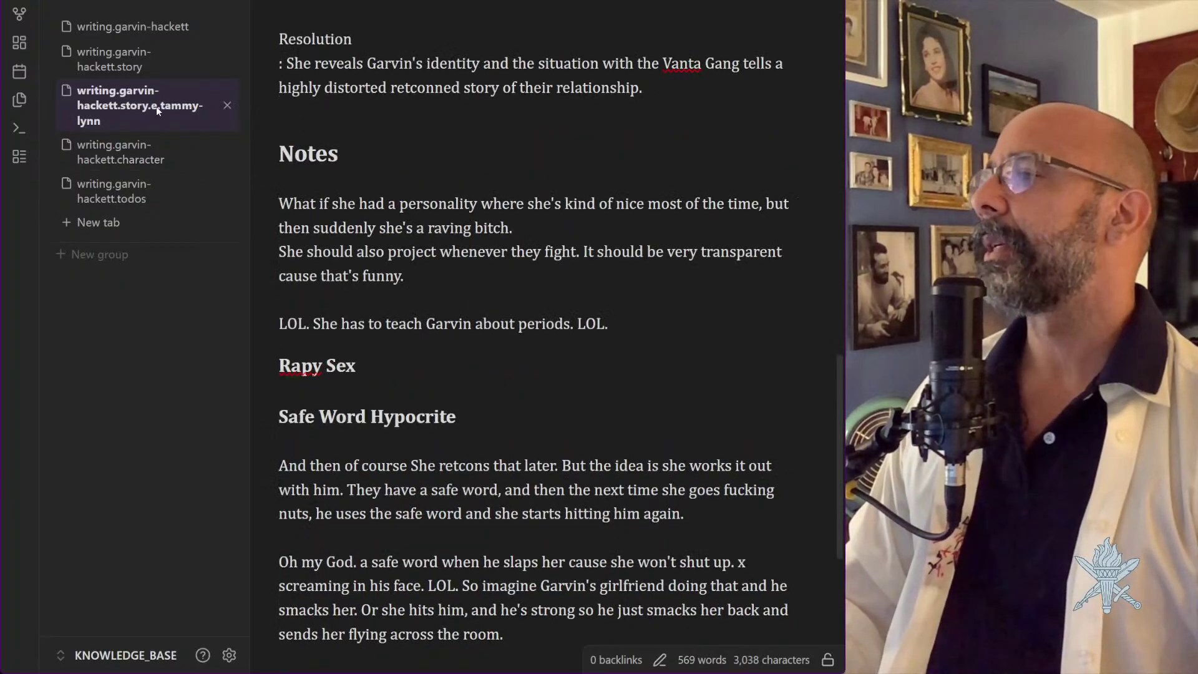
# Review the story.e.tammy-lynn sheet's notes, check the todo list, and return to the sheet's Setup section
pyautogui.scroll(-5, 406, 167)
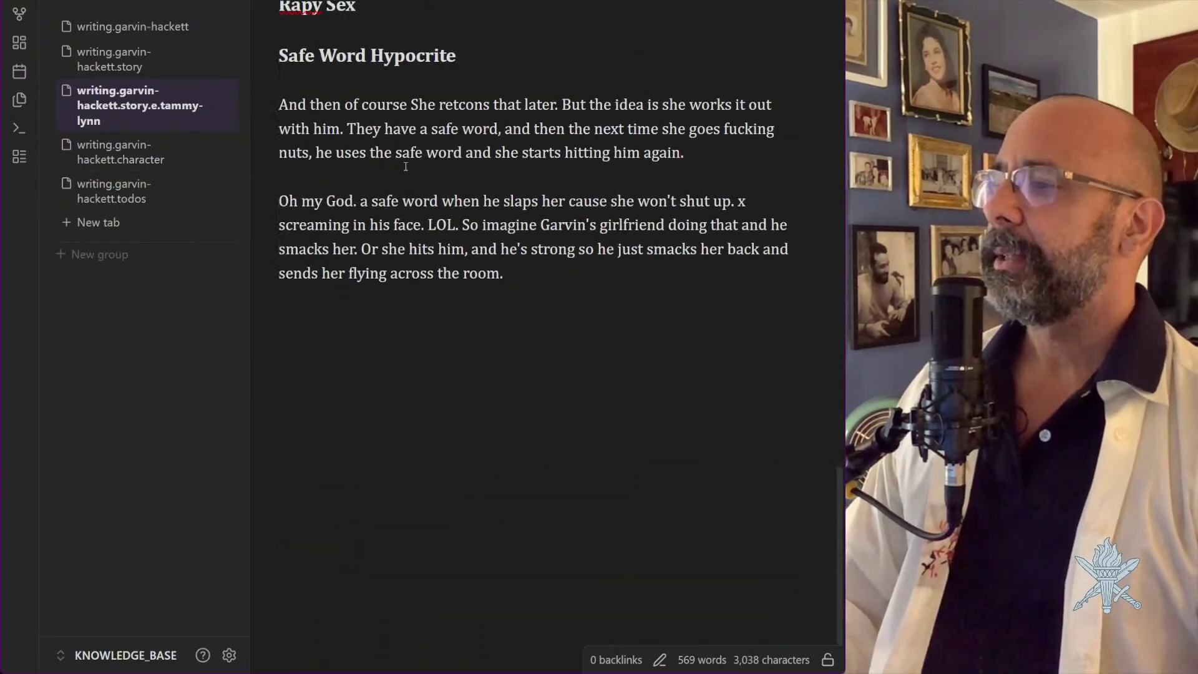
pyautogui.scroll(7, 406, 167)
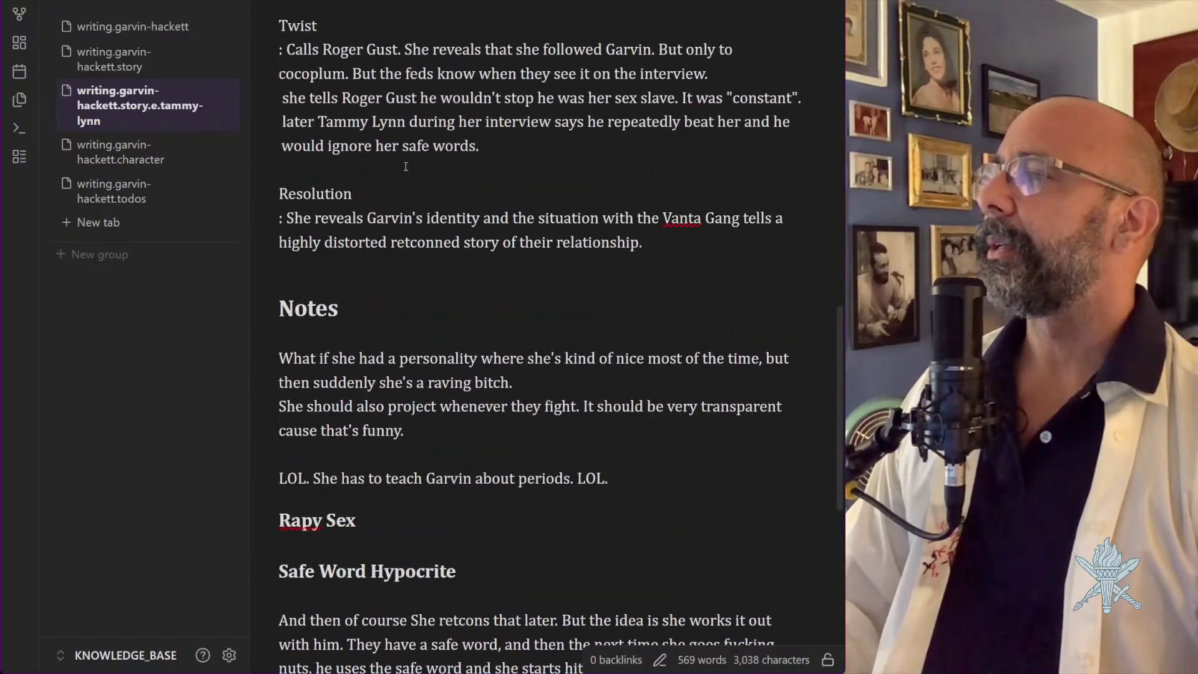
pyautogui.click(101, 193)
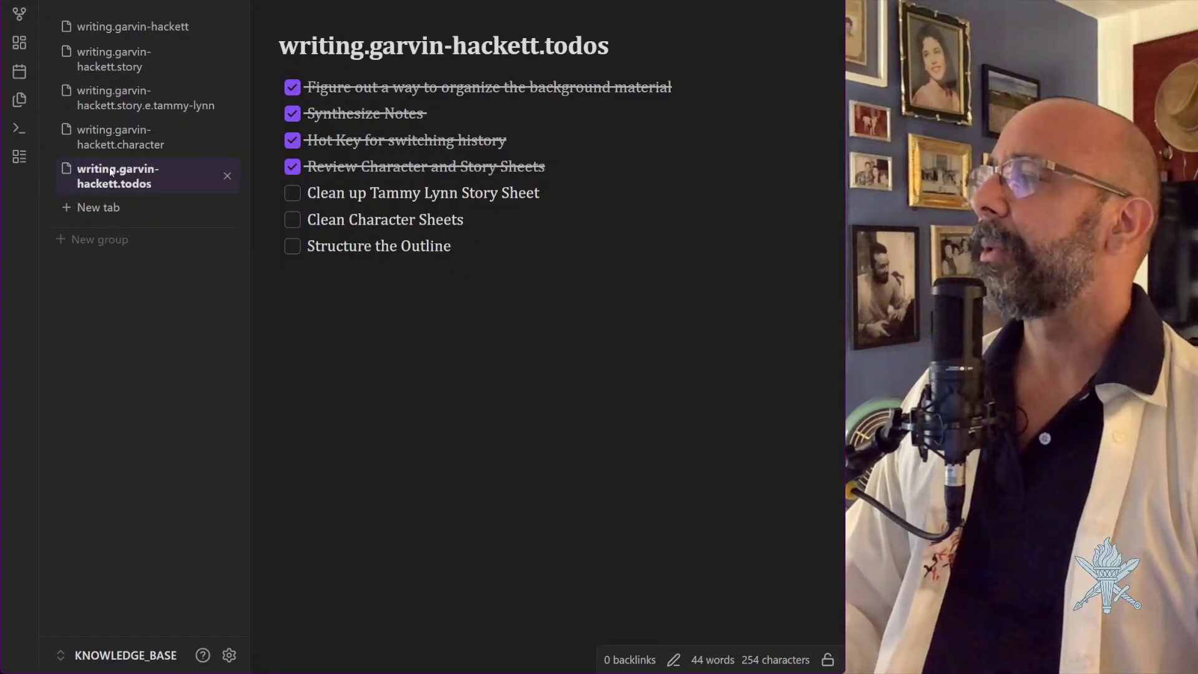
pyautogui.click(125, 100)
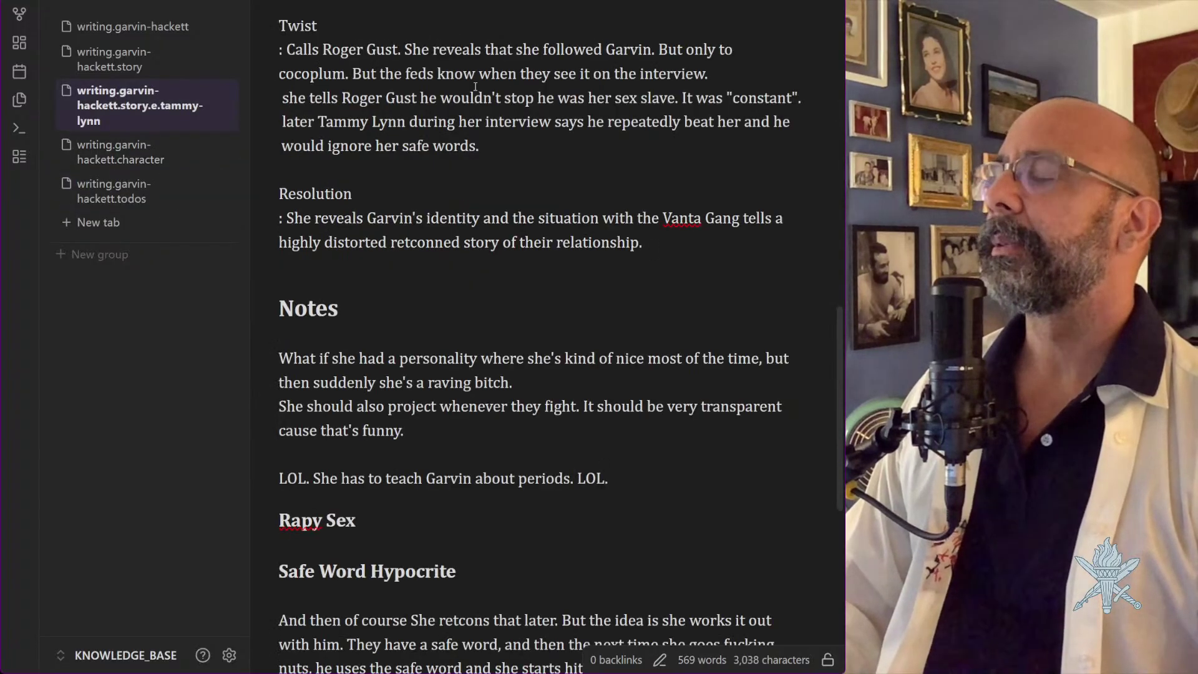
pyautogui.scroll(15, 475, 86)
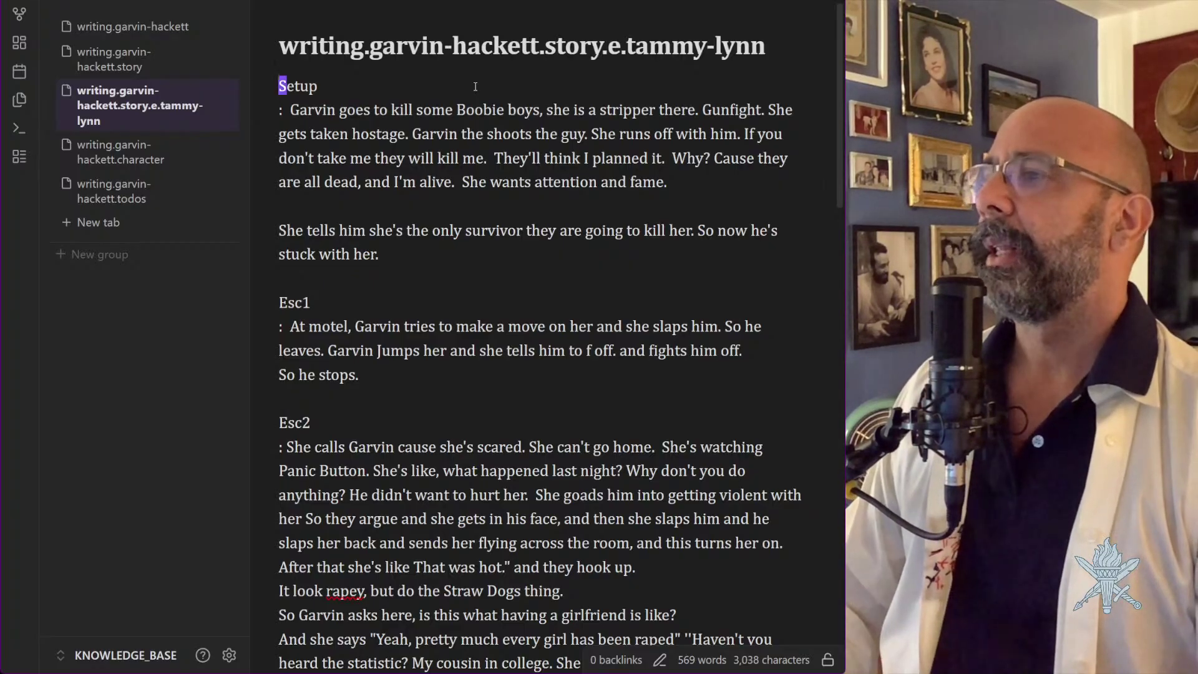
# Add the sentence 'And she "Recognizes" Garvin.' after "She wants attention and fame." in the Setup section
pyautogui.click(460, 182)
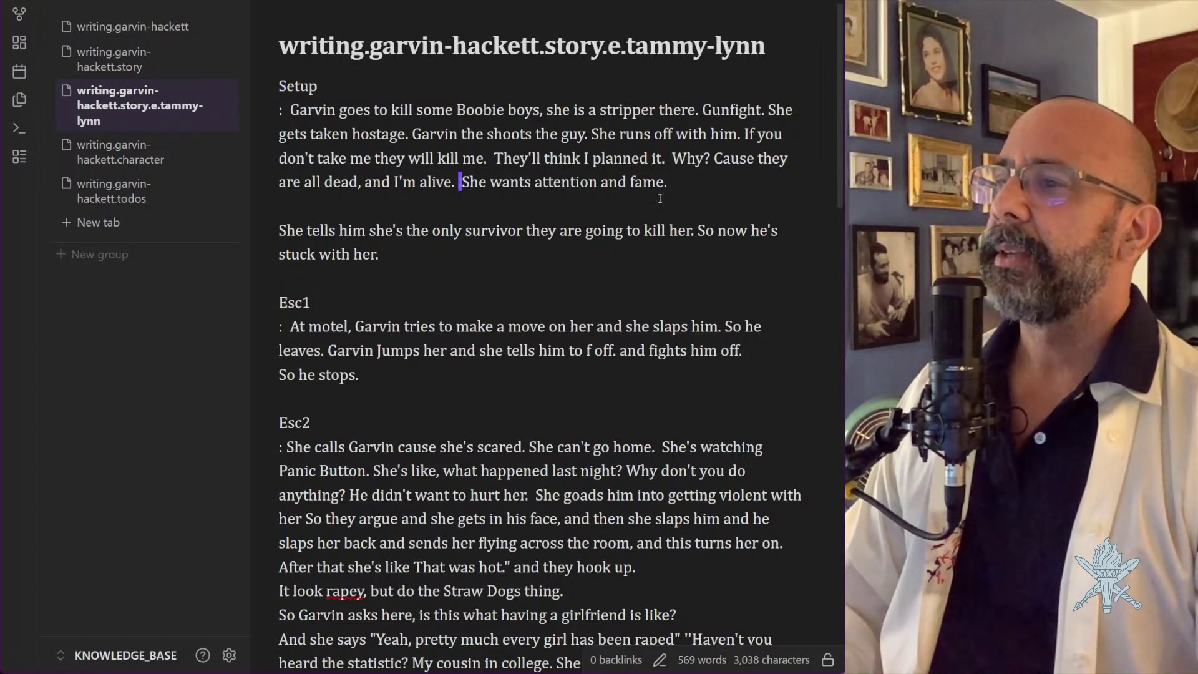
pyautogui.click(686, 183)
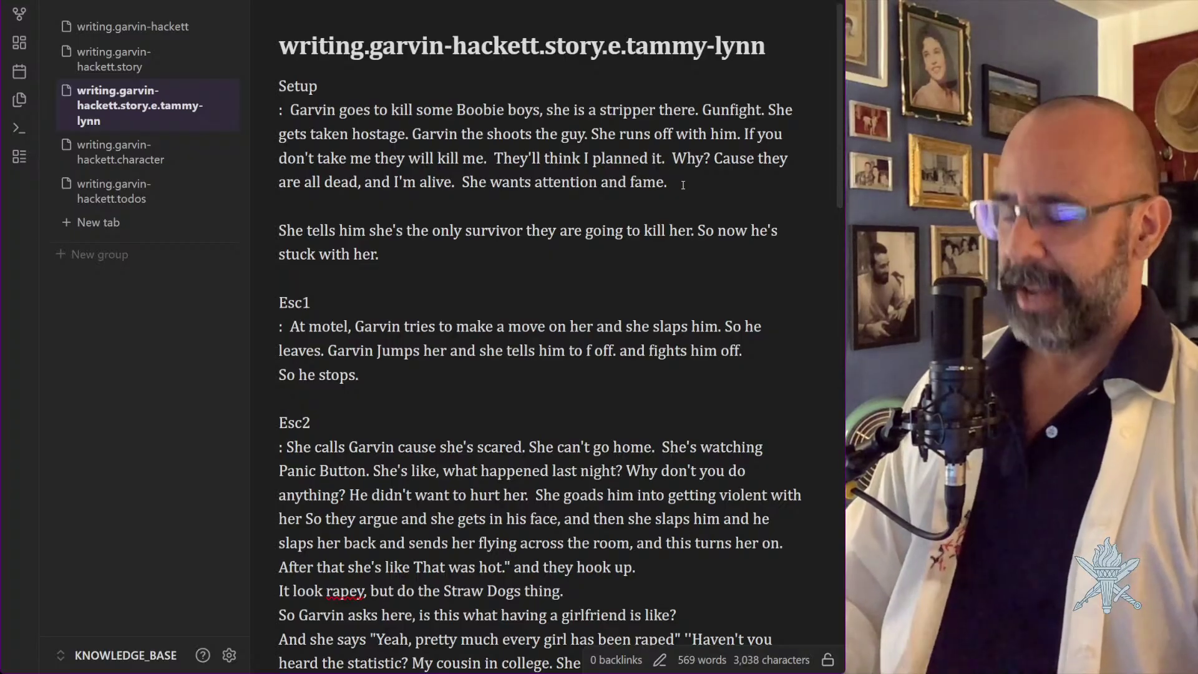
pyautogui.write('And sh')
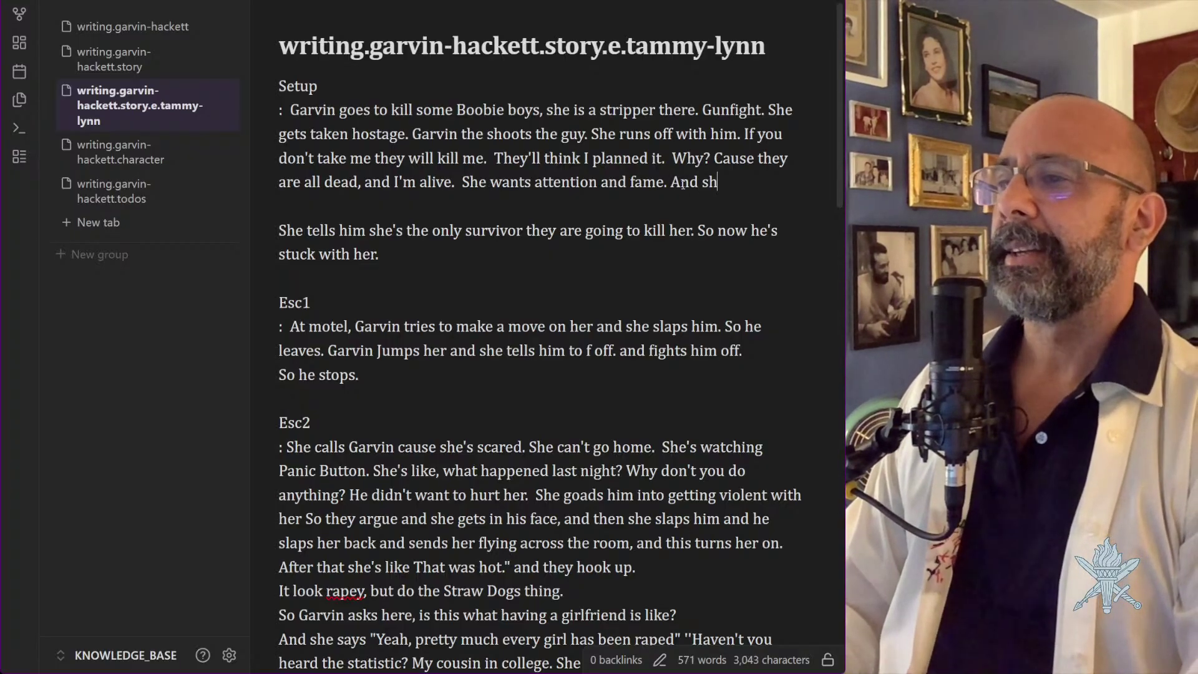
pyautogui.write('e "Rec')
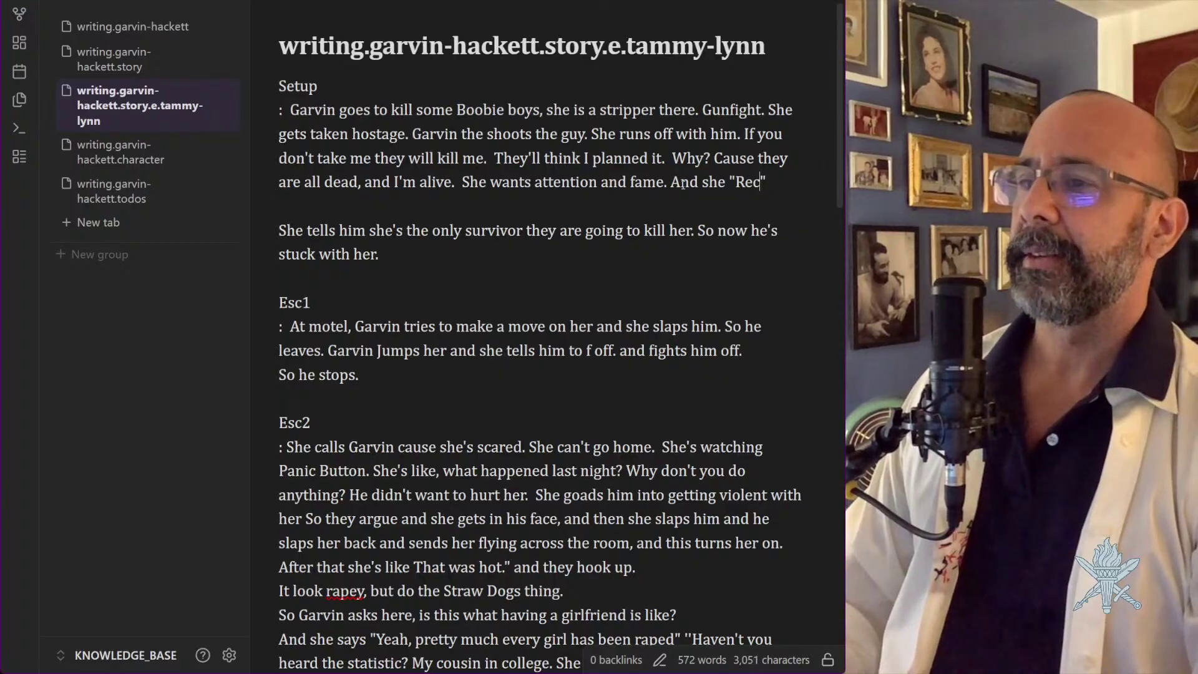
pyautogui.write('ognizes"')
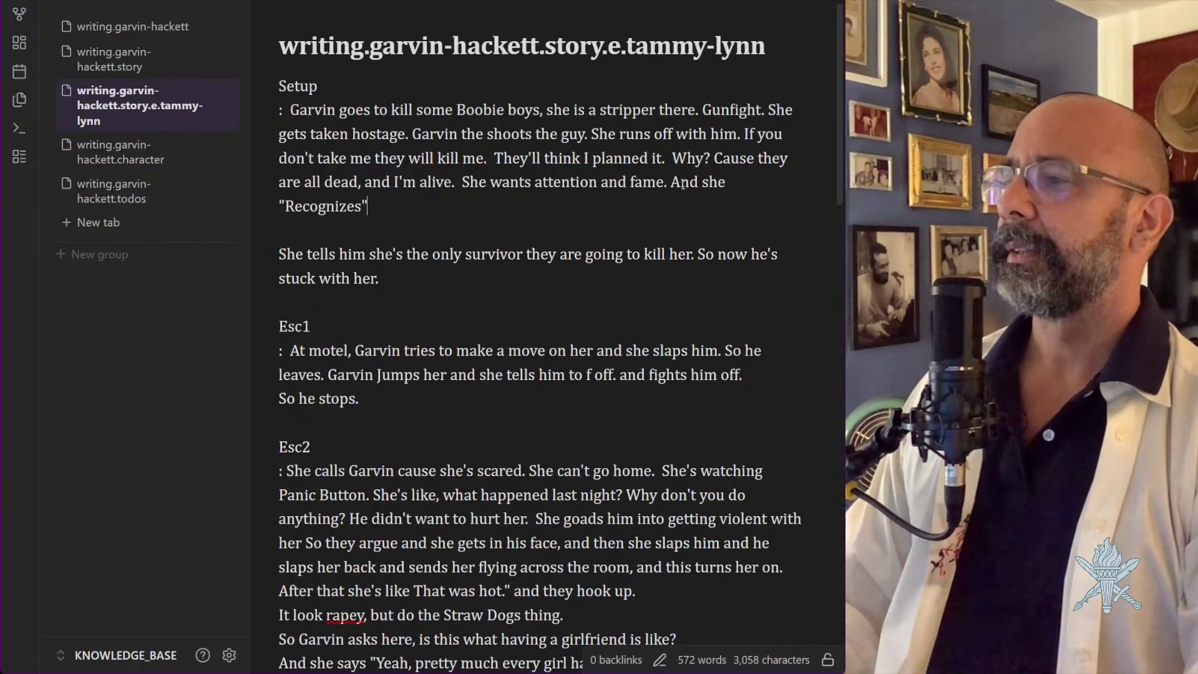
pyautogui.write(' Garvin.')
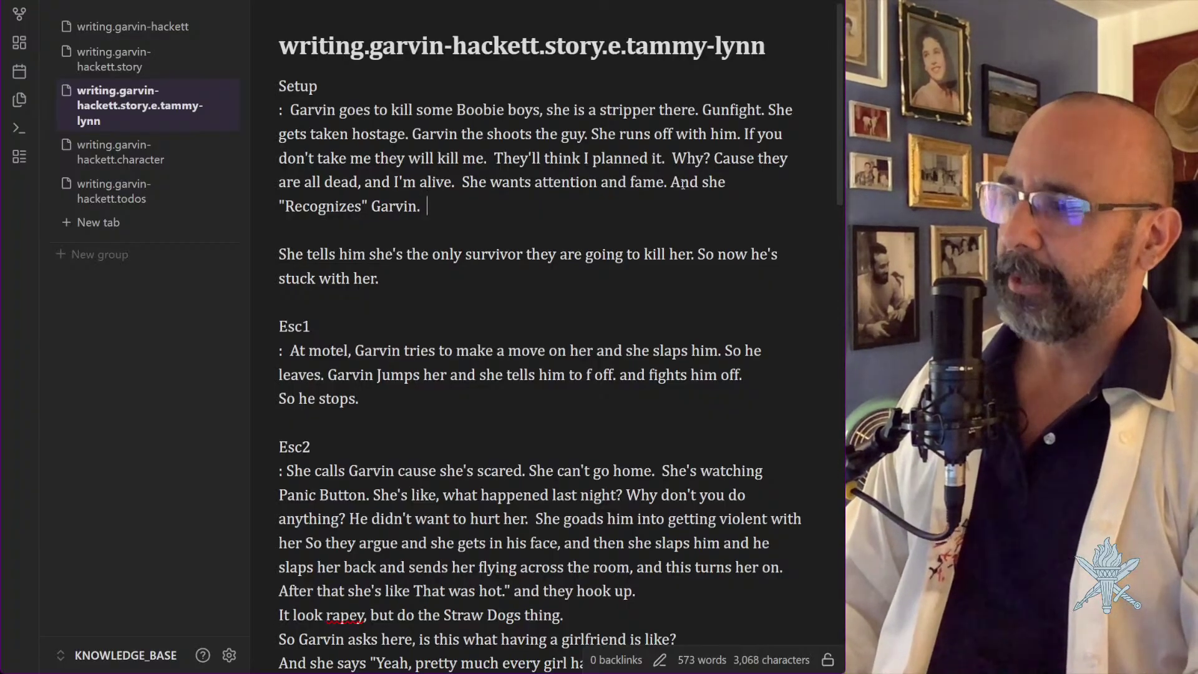
# Continue the Setup paragraph with the quoted line "Oh my God! You're that guy Roger Gust is always talking about on Panic Room!"
pyautogui.write('"Oh m')
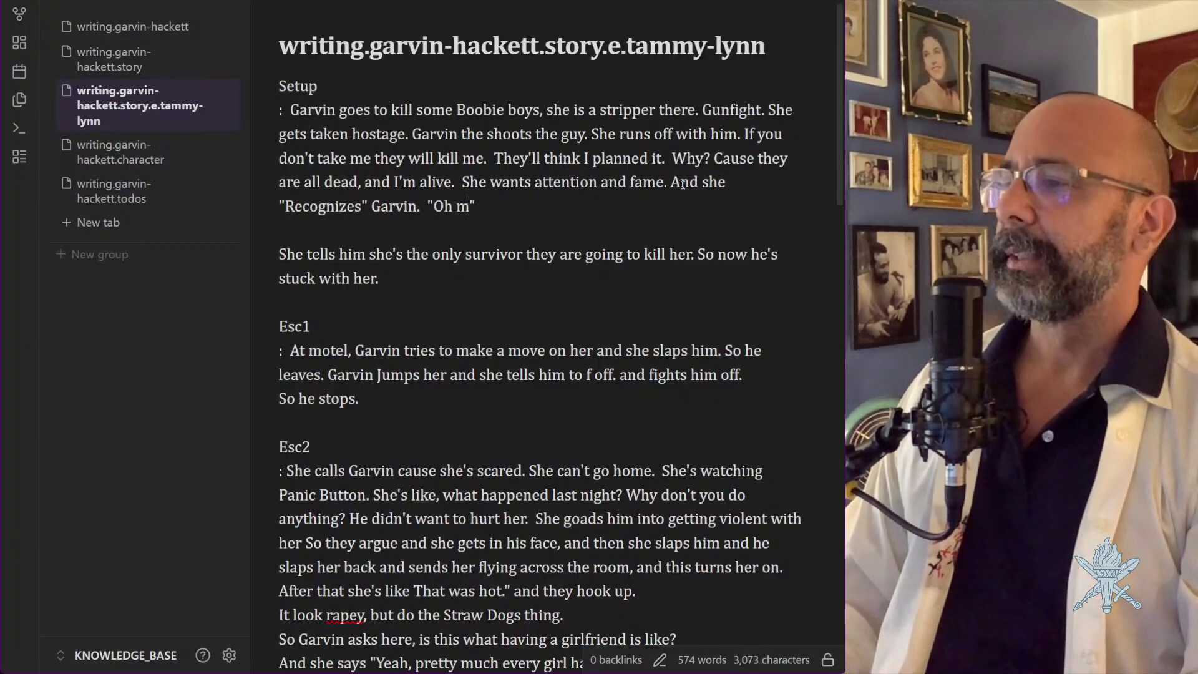
pyautogui.write('y God')
pyautogui.write("! You're that guy ")
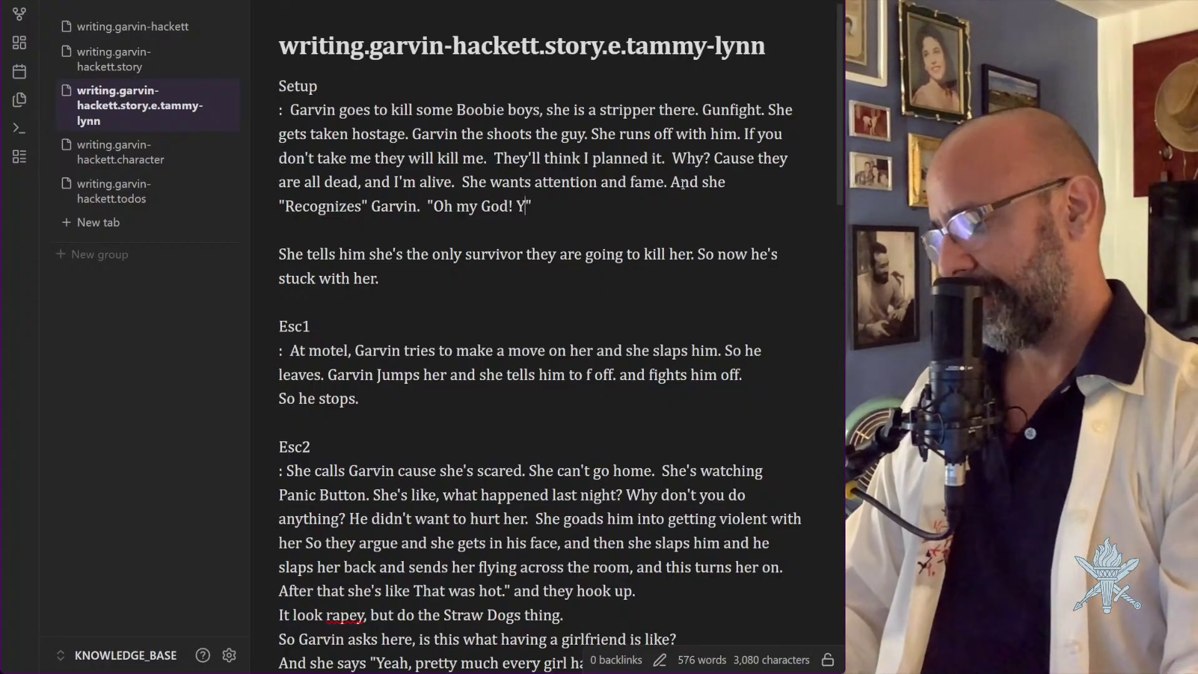
pyautogui.write('Roger Gust is')
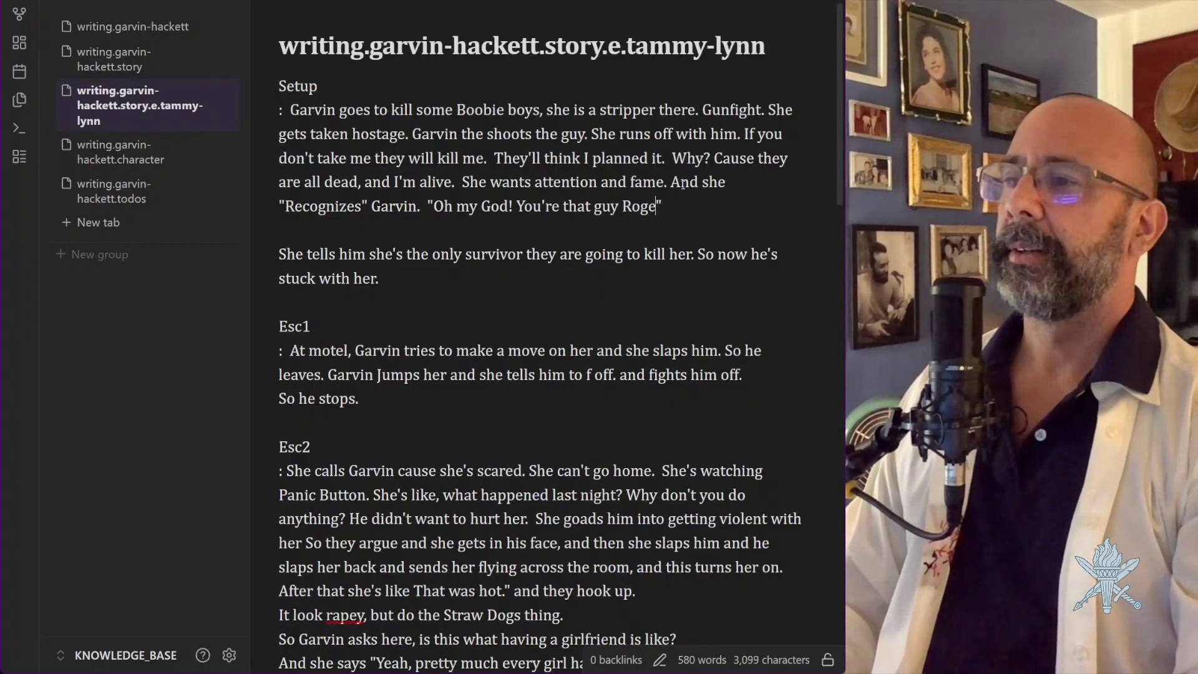
pyautogui.write(' always talking abo')
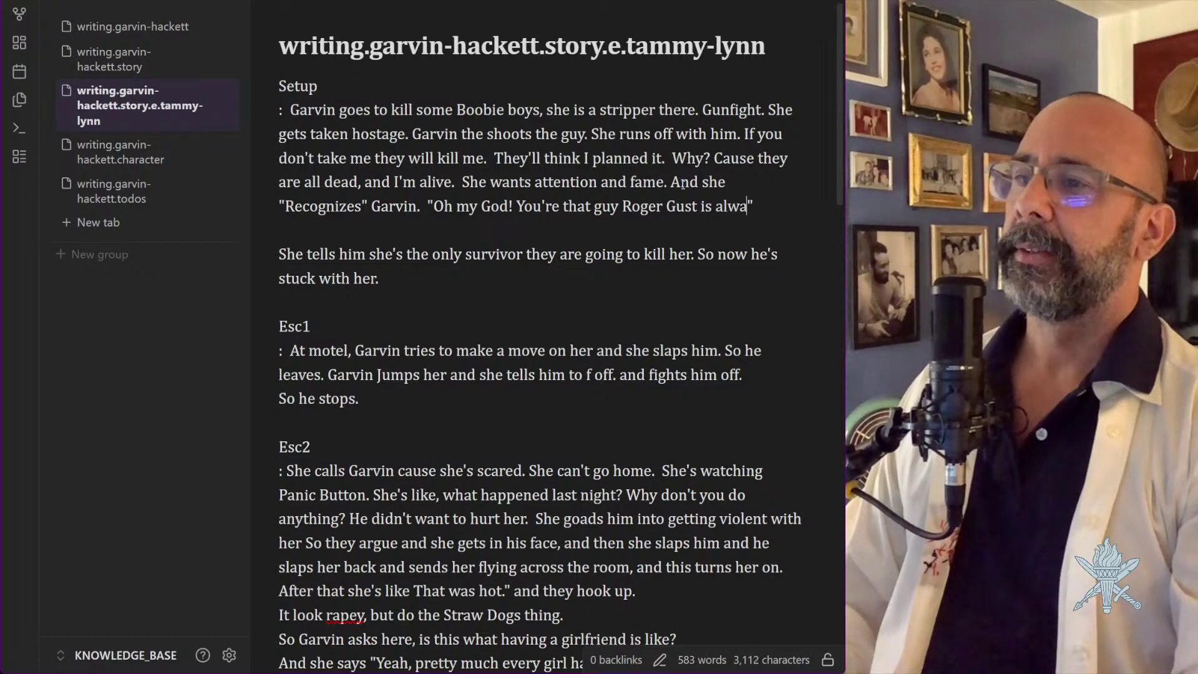
pyautogui.write('ut on Panic ')
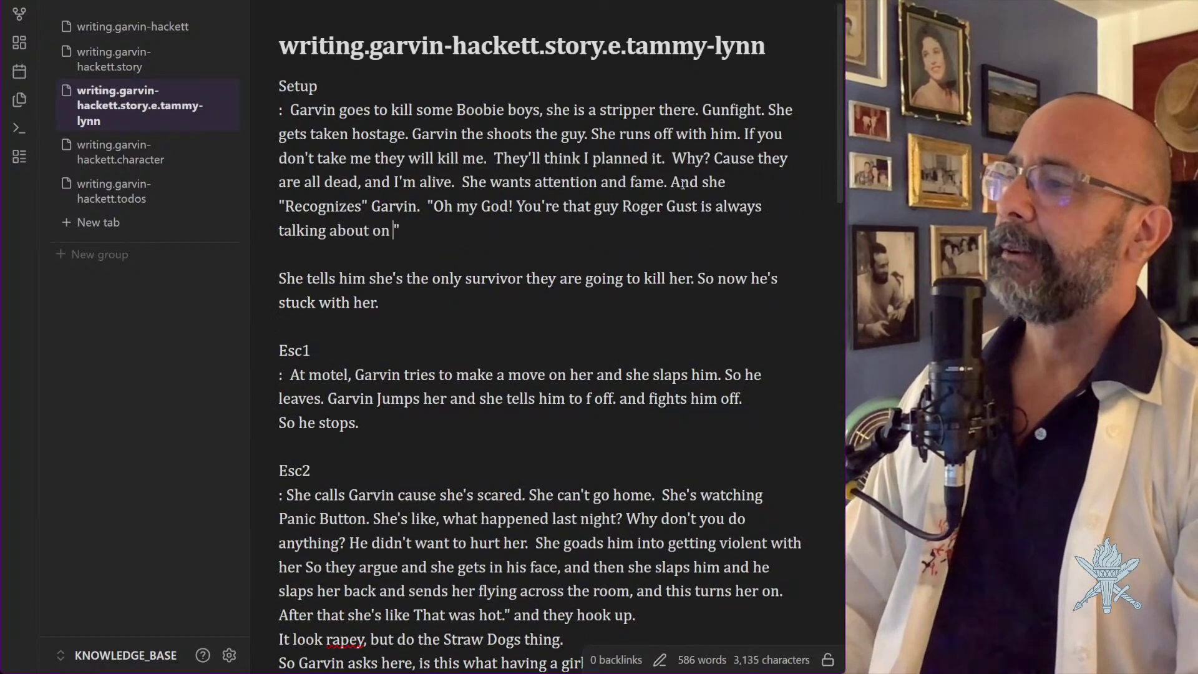
pyautogui.write('Room!')
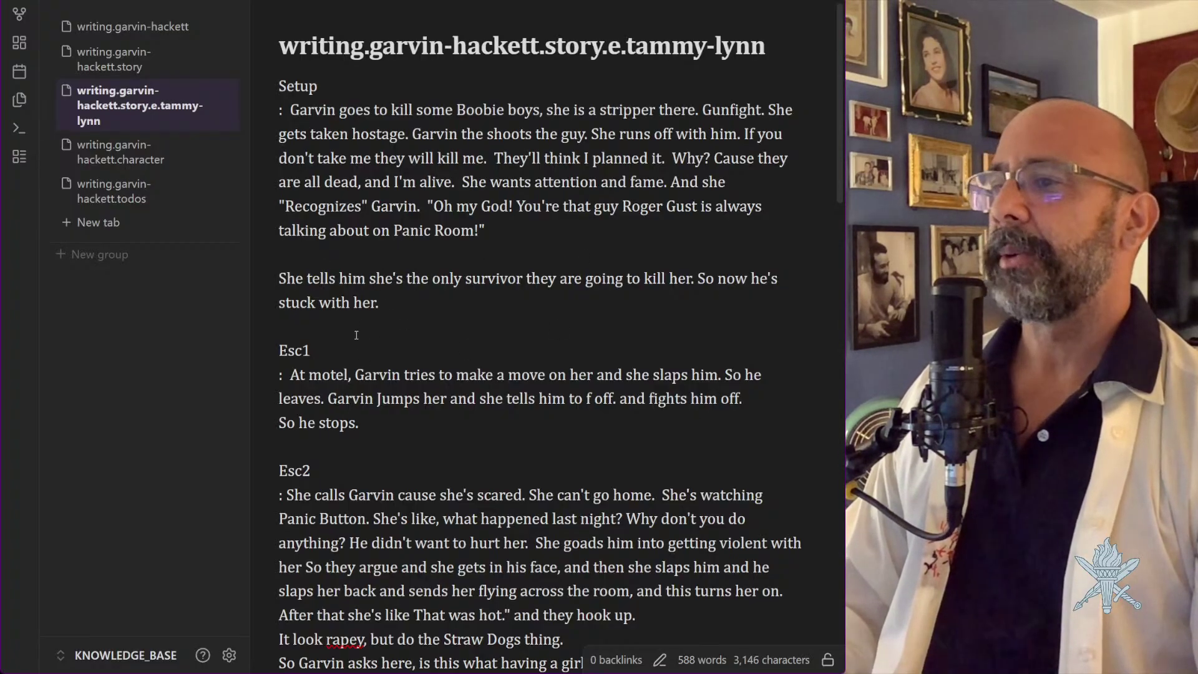
pyautogui.click(324, 278)
pyautogui.moveTo(278, 278); pyautogui.dragTo(395, 303)
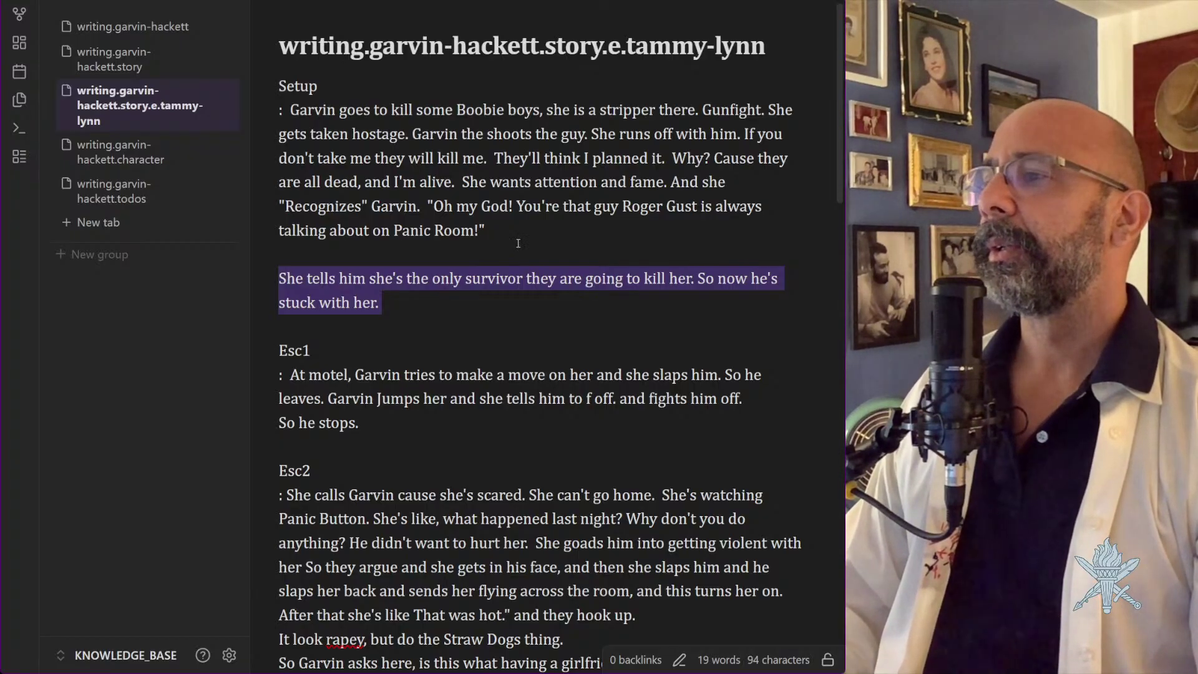
pyautogui.write('x')
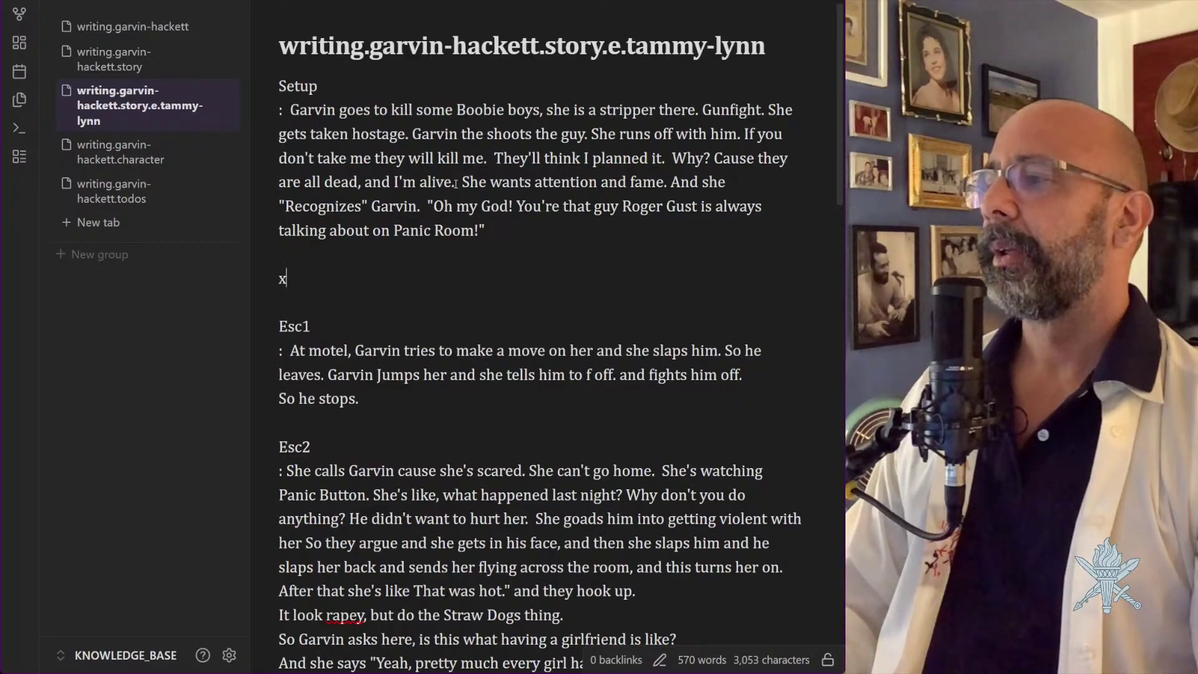
pyautogui.hotkey('ctrl', 'z')
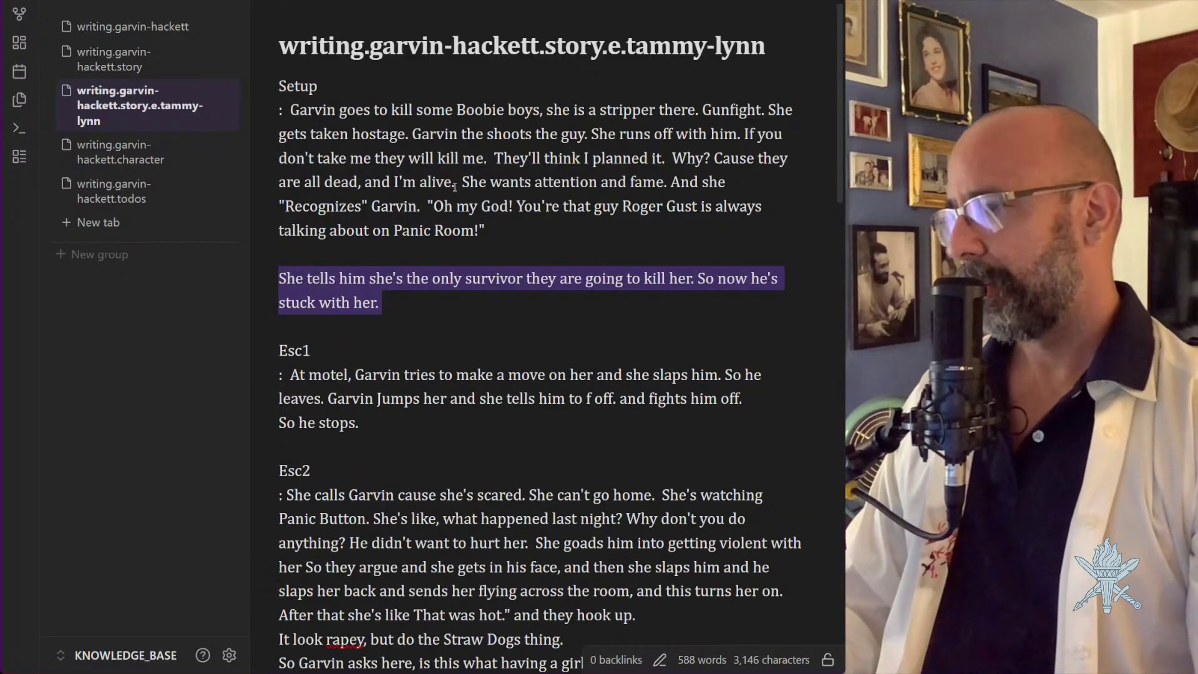
# Copy the paragraph "She tells him she's the only survivor..." above Esc1 and remove it from there
pyautogui.press('Right')
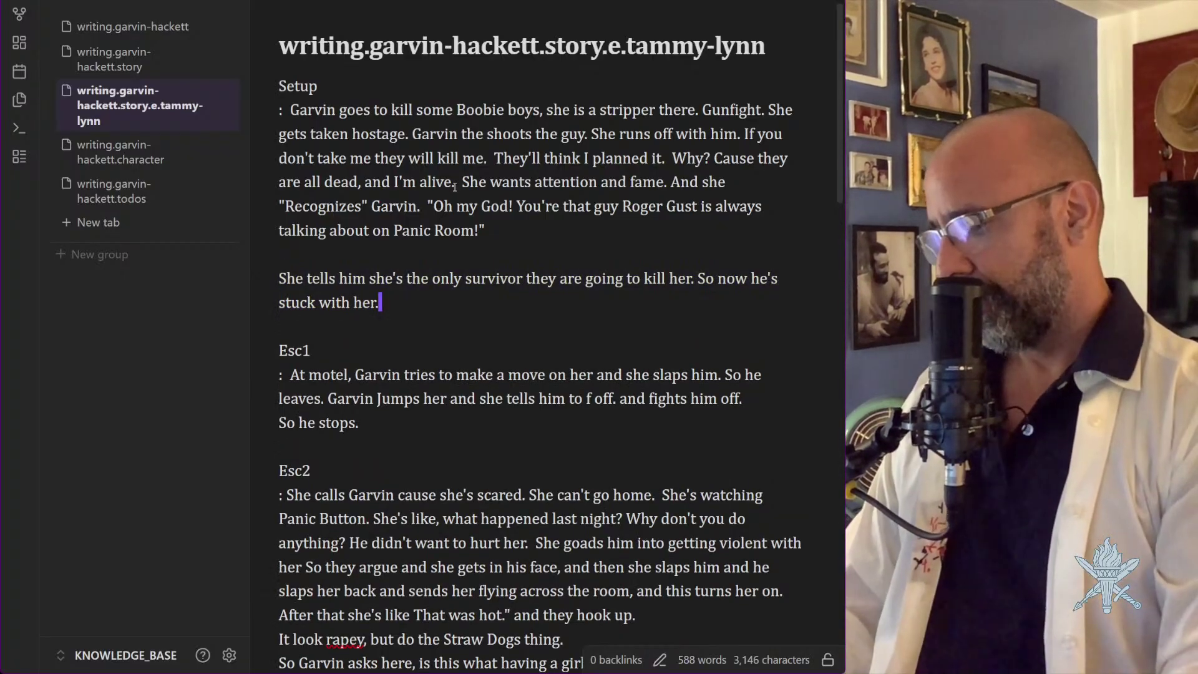
pyautogui.hotkey('shift', 'Right')
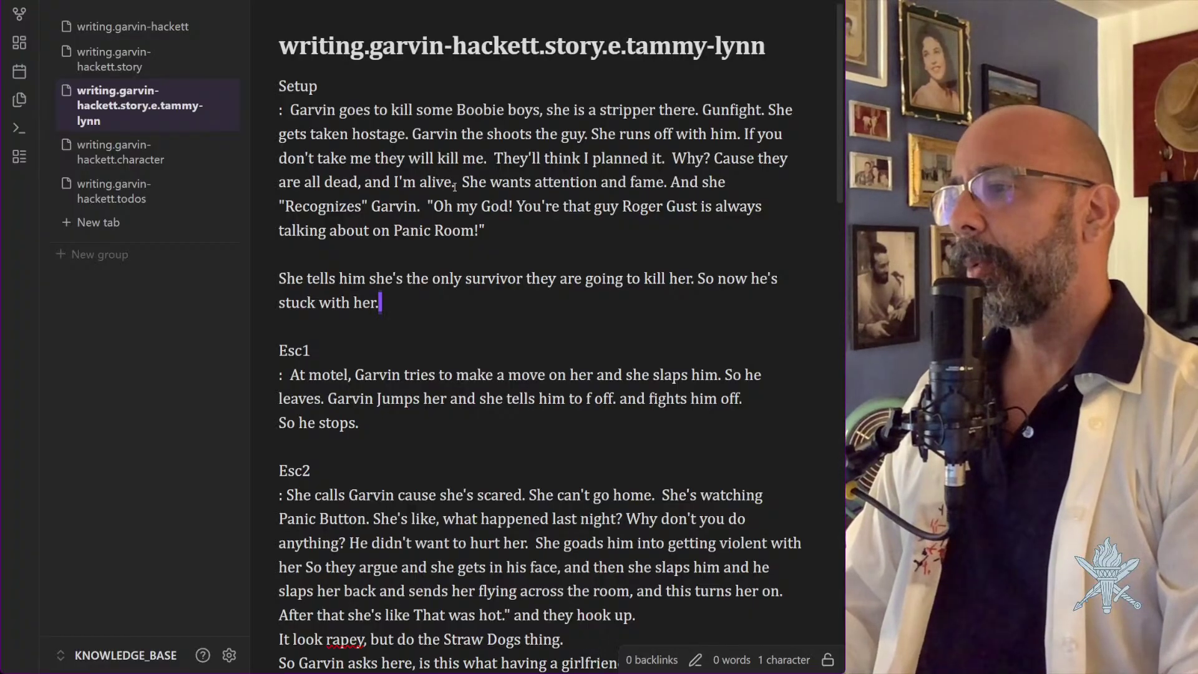
pyautogui.hotkey('shift', 'Up')
pyautogui.hotkey('shift', 'Up')
pyautogui.hotkey('ctrl', 'c')
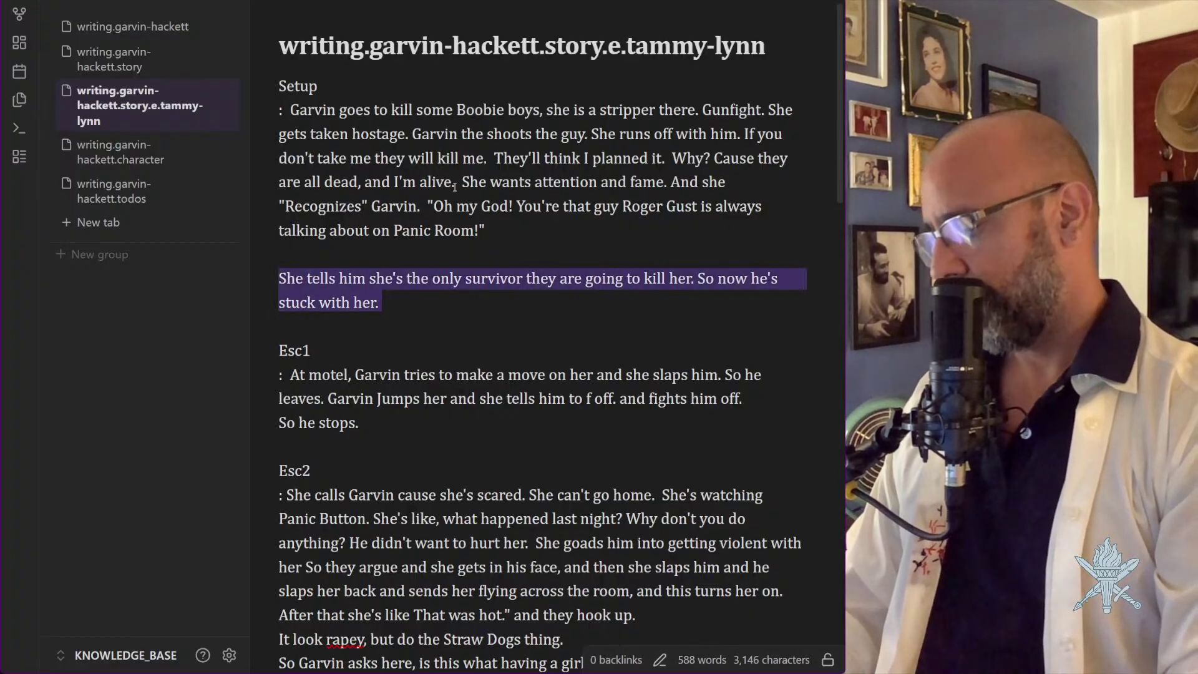
pyautogui.press('BackSpace')
pyautogui.press('Up')
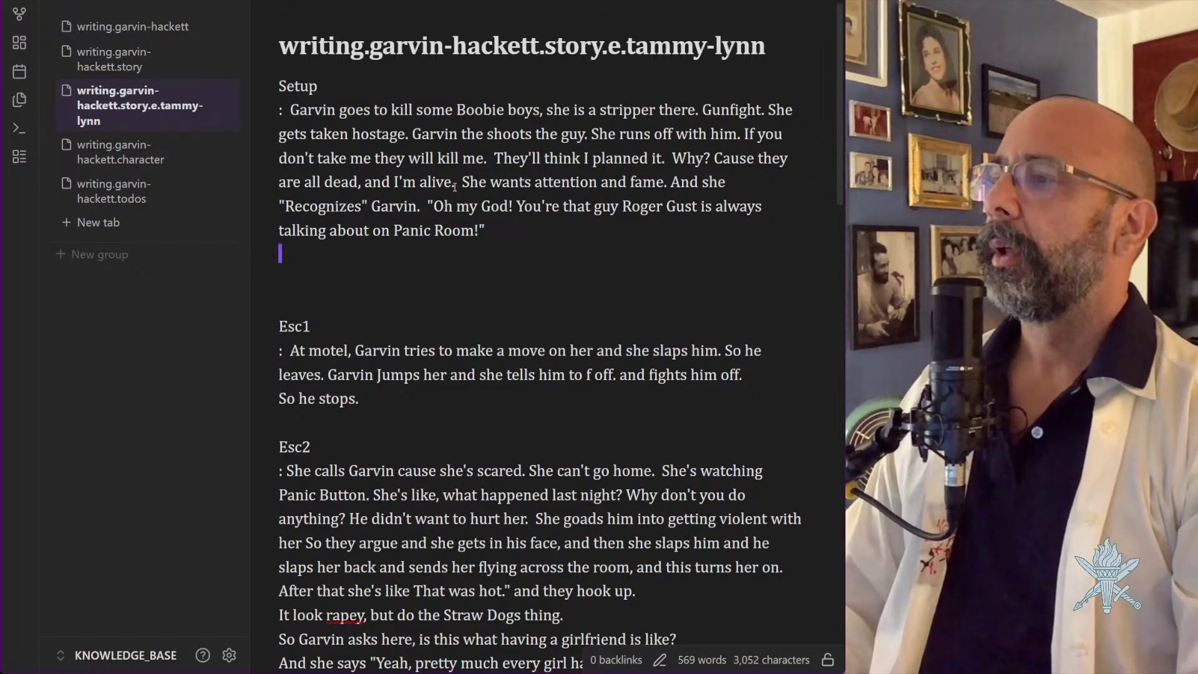
# Paste the copied "only survivor" passage into the Setup paragraph right after "If you don't take me they will kill me."
pyautogui.hotkey('ctrl', 'Home')
pyautogui.press('Down')
pyautogui.press('Down')
pyautogui.press('Down')
pyautogui.press('Down')
pyautogui.press('Down')
pyautogui.press('Down')
pyautogui.press('Down')
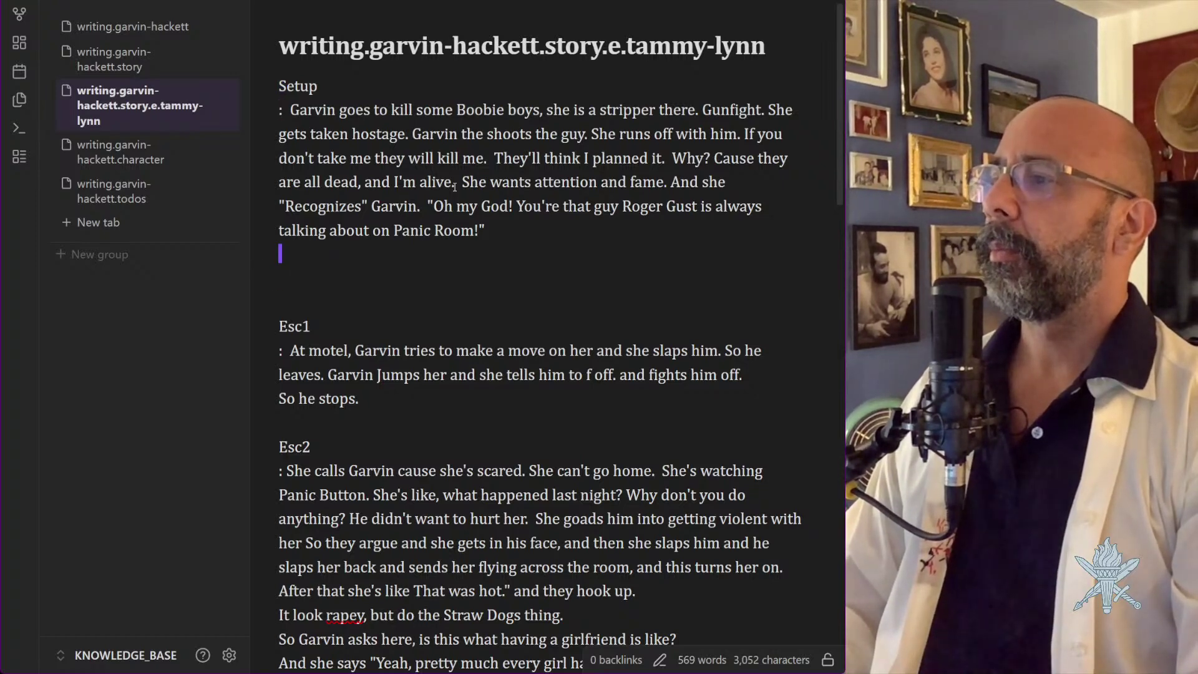
pyautogui.hotkey('ctrl', 'Home')
pyautogui.press('Down')
pyautogui.hotkey('ctrl', 'Right')
pyautogui.hotkey('ctrl', 'Right')
pyautogui.hotkey('ctrl', 'Right')
pyautogui.hotkey('ctrl', 'Right')
pyautogui.hotkey('ctrl', 'Right')
pyautogui.hotkey('ctrl', 'Right')
pyautogui.hotkey('ctrl', 'Right')
pyautogui.hotkey('ctrl', 'Right')
pyautogui.hotkey('ctrl', 'Right')
pyautogui.hotkey('ctrl', 'Right')
pyautogui.hotkey('ctrl', 'Right')
pyautogui.hotkey('ctrl', 'Right')
pyautogui.hotkey('ctrl', 'Right')
pyautogui.hotkey('ctrl', 'Right')
pyautogui.hotkey('ctrl', 'Right')
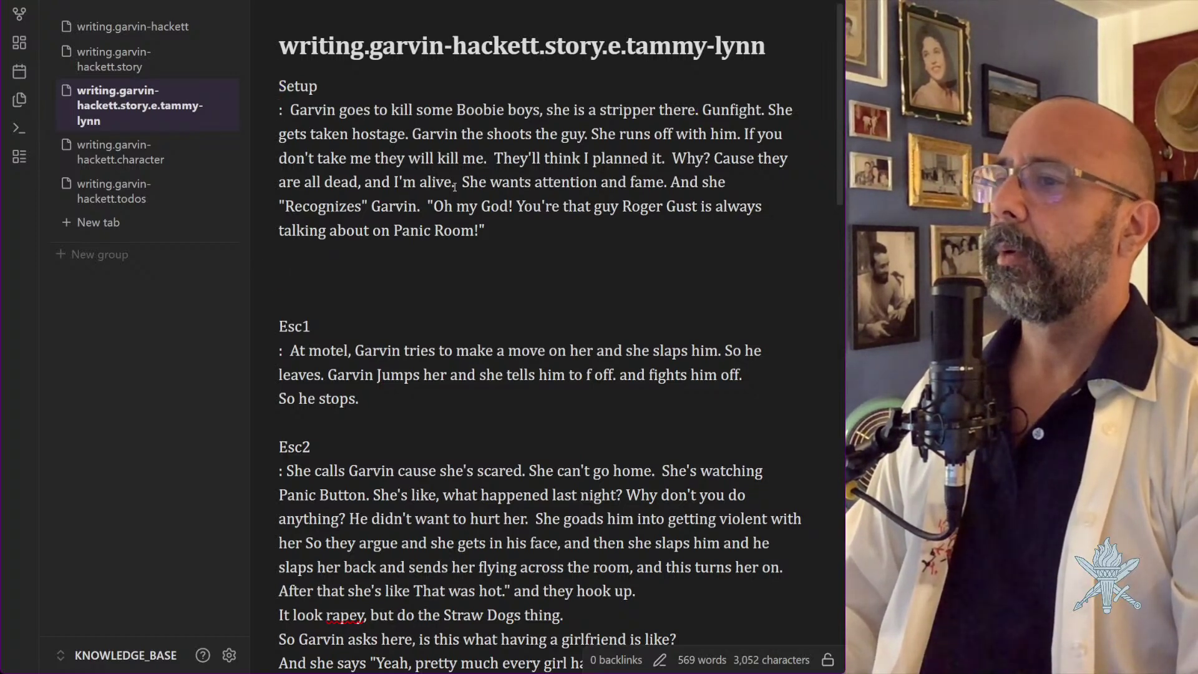
pyautogui.hotkey('ctrl', 'Right')
pyautogui.hotkey('ctrl', 'Right')
pyautogui.hotkey('ctrl', 'Right')
pyautogui.hotkey('ctrl', 'Right')
pyautogui.hotkey('ctrl', 'Right')
pyautogui.hotkey('ctrl', 'Right')
pyautogui.hotkey('ctrl', 'Right')
pyautogui.hotkey('ctrl', 'Right')
pyautogui.hotkey('ctrl', 'Right')
pyautogui.hotkey('ctrl', 'Right')
pyautogui.hotkey('ctrl', 'Right')
pyautogui.hotkey('ctrl', 'Right')
pyautogui.hotkey('ctrl', 'Right')
pyautogui.hotkey('ctrl', 'Right')
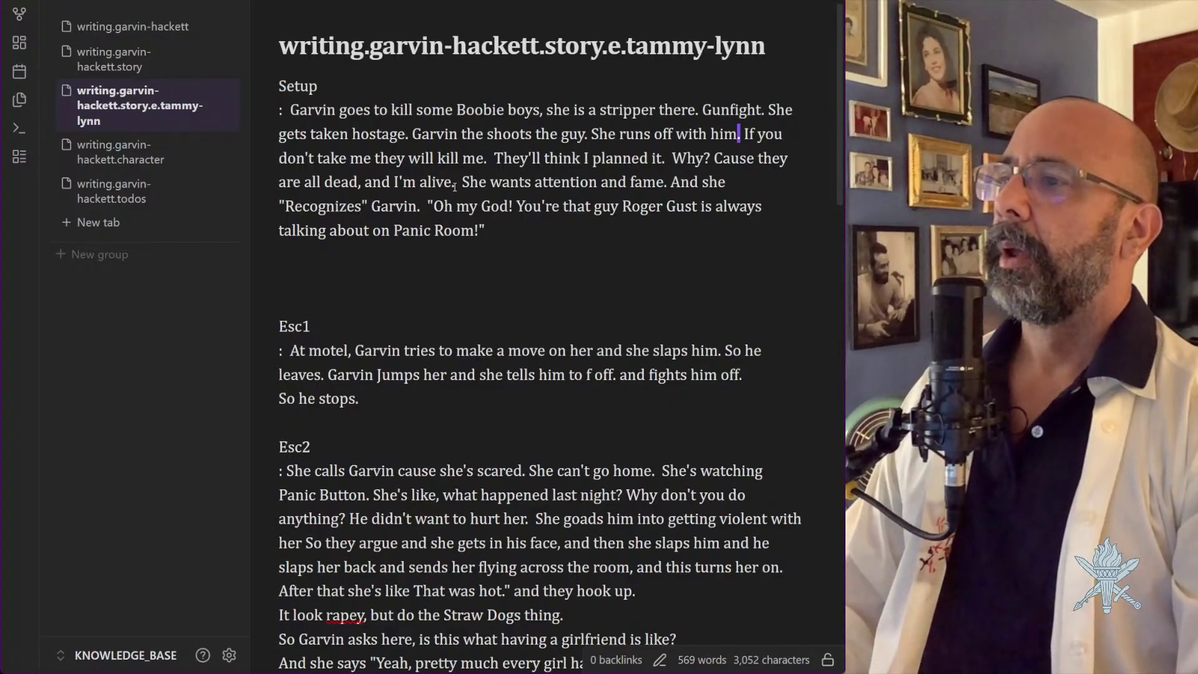
pyautogui.hotkey('ctrl', 'Right')
pyautogui.hotkey('ctrl', 'Right')
pyautogui.hotkey('ctrl', 'Right')
pyautogui.hotkey('ctrl', 'Right')
pyautogui.hotkey('ctrl', 'Right')
pyautogui.hotkey('ctrl', 'Right')
pyautogui.hotkey('ctrl', 'Right')
pyautogui.hotkey('ctrl', 'Right')
pyautogui.hotkey('ctrl', 'Right')
pyautogui.hotkey('ctrl', 'Right')
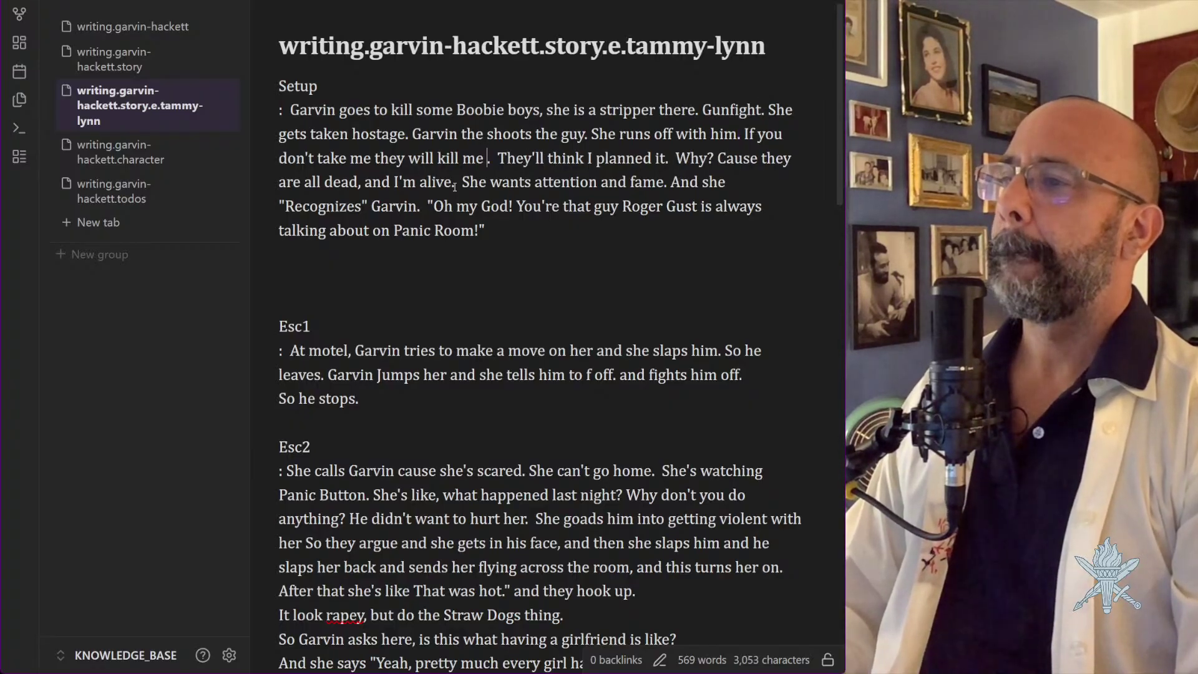
pyautogui.press('BackSpace')
pyautogui.write('l')
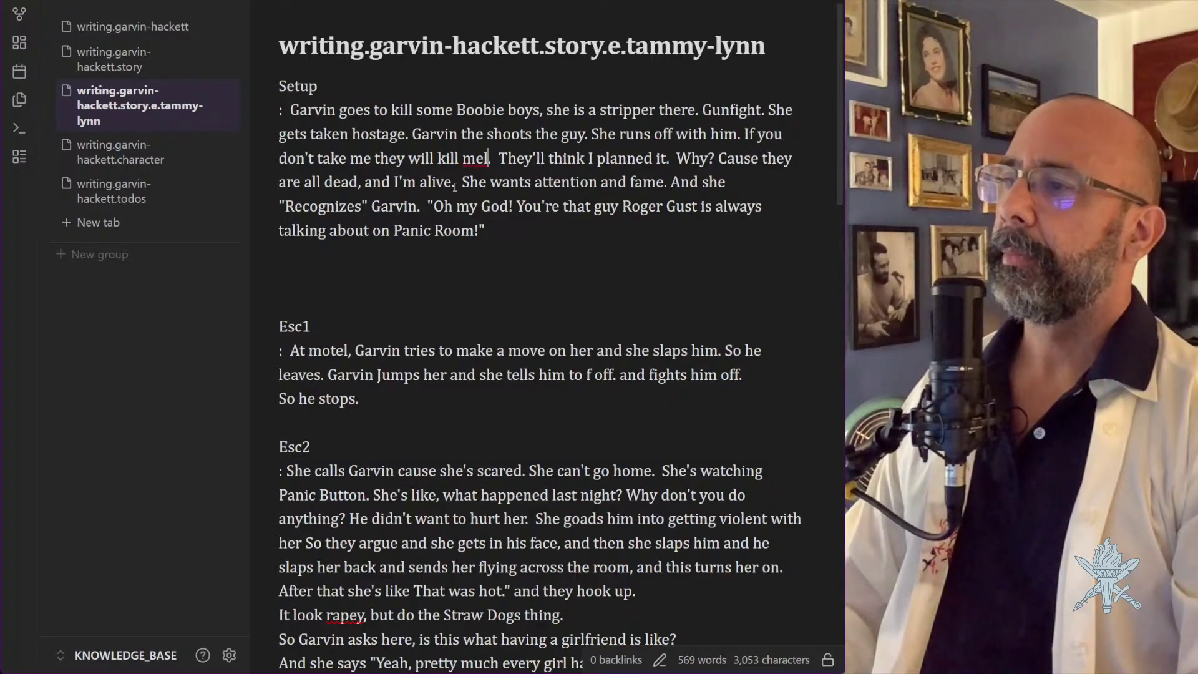
pyautogui.press('BackSpace')
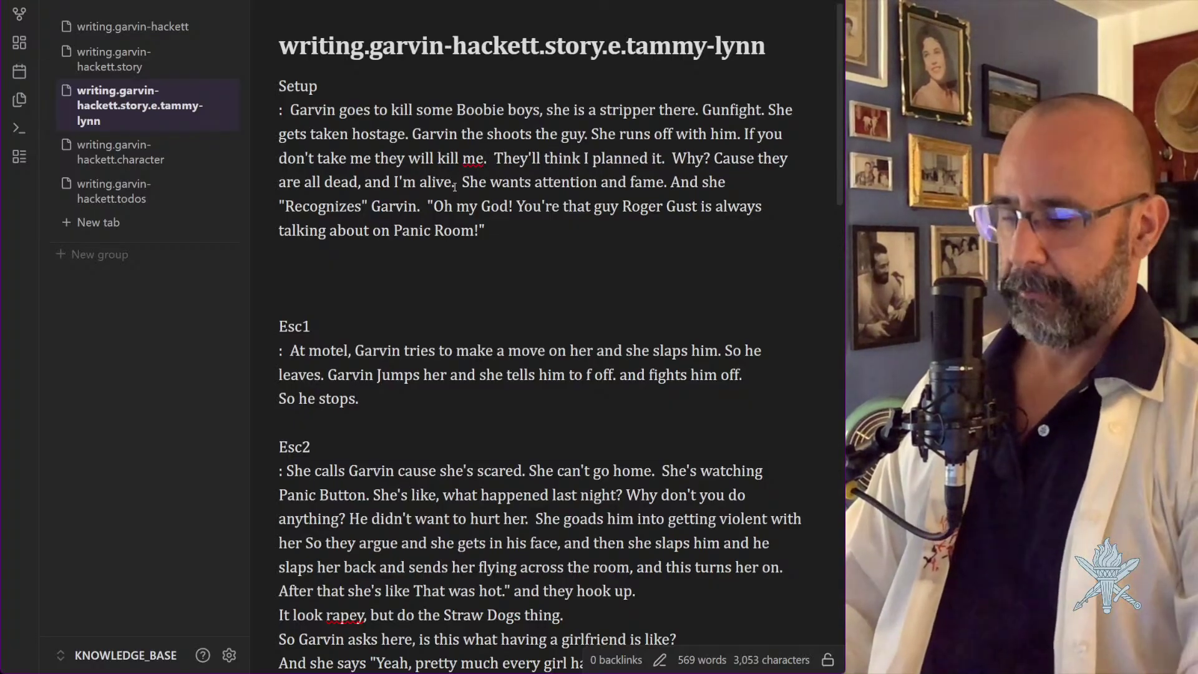
pyautogui.hotkey('ctrl', 'v')
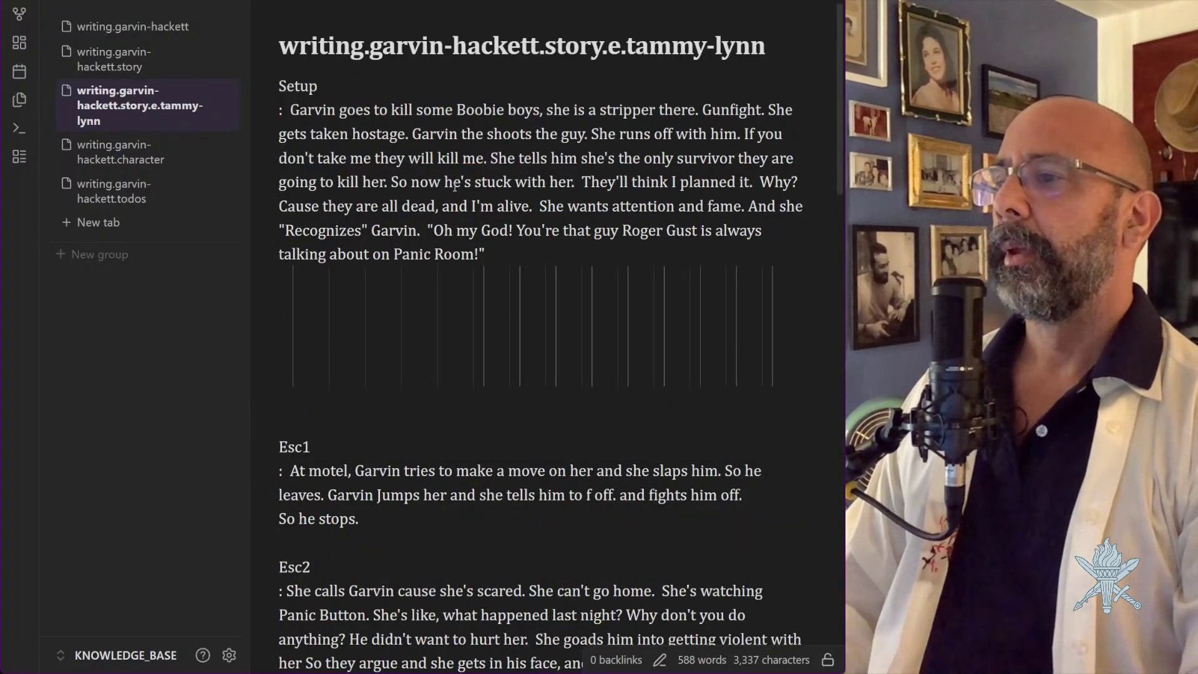
# Delete the leftover whitespace between the Setup paragraph and the Esc1 heading, leaving a single blank line
pyautogui.press('Down')
pyautogui.press('Down')
pyautogui.press('Down')
pyautogui.press('Down')
pyautogui.press('Down')
pyautogui.press('Down')
pyautogui.press('Down')
pyautogui.press('Up')
pyautogui.press('Up')
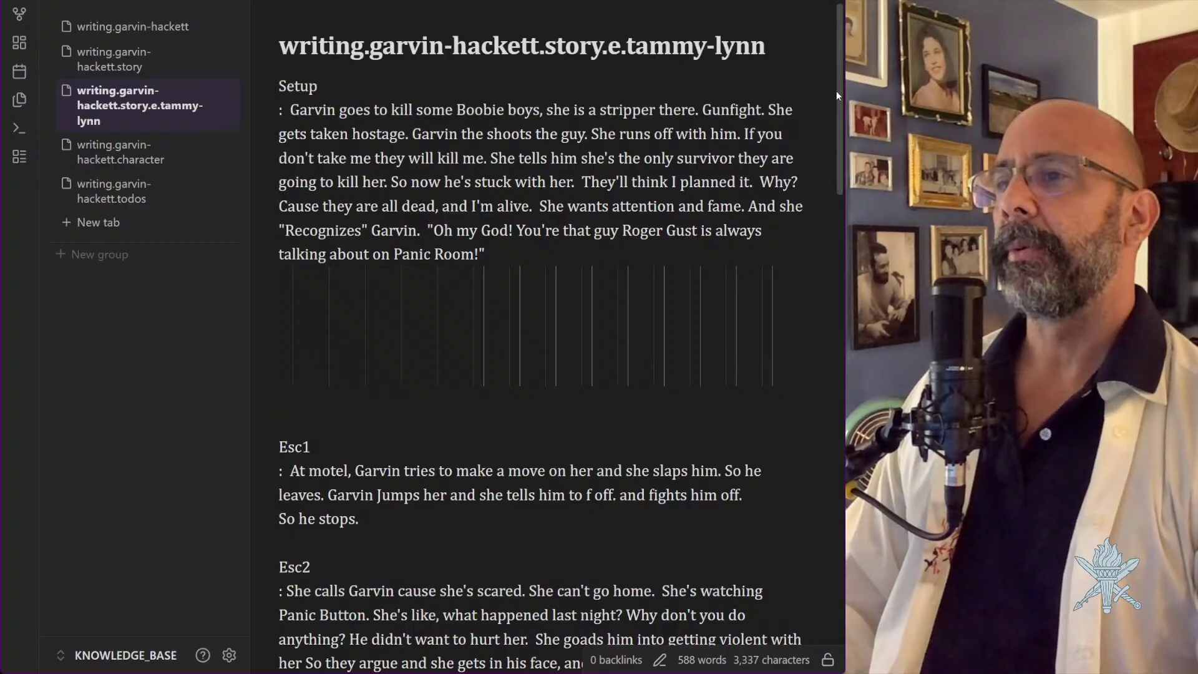
pyautogui.scroll(-9, 836, 91)
pyautogui.scroll(7, 607, 216)
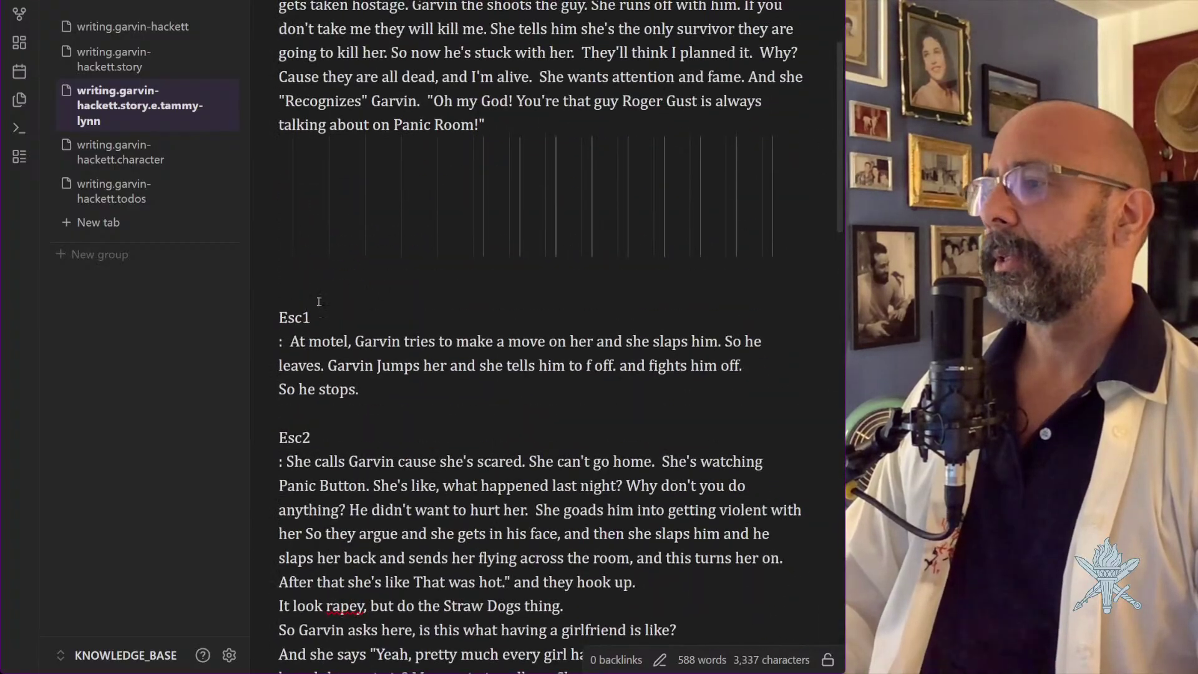
pyautogui.click(304, 289)
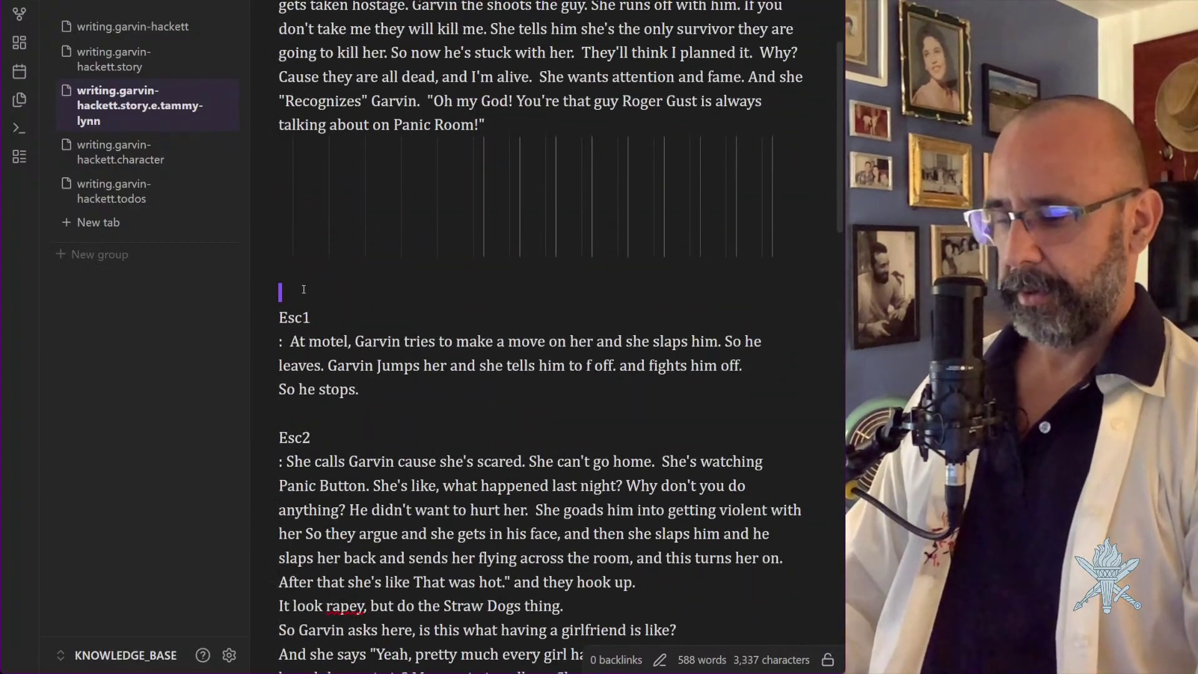
pyautogui.press('BackSpace')
pyautogui.press('BackSpace')
pyautogui.press('BackSpace')
pyautogui.press('BackSpace')
pyautogui.press('BackSpace')
pyautogui.press('BackSpace')
pyautogui.press('BackSpace')
pyautogui.press('BackSpace')
pyautogui.press('BackSpace')
pyautogui.press('BackSpace')
pyautogui.press('BackSpace')
pyautogui.press('BackSpace')
pyautogui.press('BackSpace')
pyautogui.press('BackSpace')
pyautogui.press('BackSpace')
pyautogui.press('BackSpace')
pyautogui.press('BackSpace')
pyautogui.press('BackSpace')
pyautogui.press('BackSpace')
pyautogui.press('BackSpace')
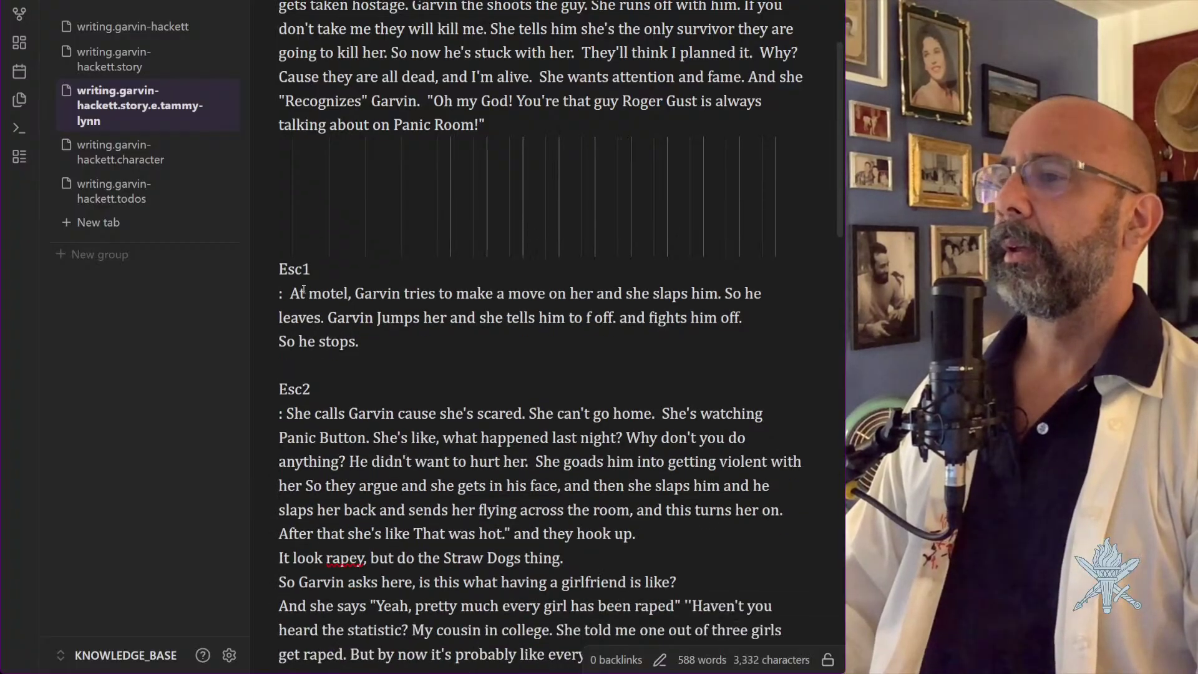
pyautogui.press('BackSpace')
pyautogui.press('BackSpace')
pyautogui.press('BackSpace')
pyautogui.press('BackSpace')
pyautogui.press('BackSpace')
pyautogui.press('BackSpace')
pyautogui.press('BackSpace')
pyautogui.press('BackSpace')
pyautogui.press('BackSpace')
pyautogui.press('BackSpace')
pyautogui.press('BackSpace')
pyautogui.press('BackSpace')
pyautogui.press('BackSpace')
pyautogui.press('BackSpace')
pyautogui.press('BackSpace')
pyautogui.press('BackSpace')
pyautogui.press('BackSpace')
pyautogui.press('BackSpace')
pyautogui.press('BackSpace')
pyautogui.press('BackSpace')
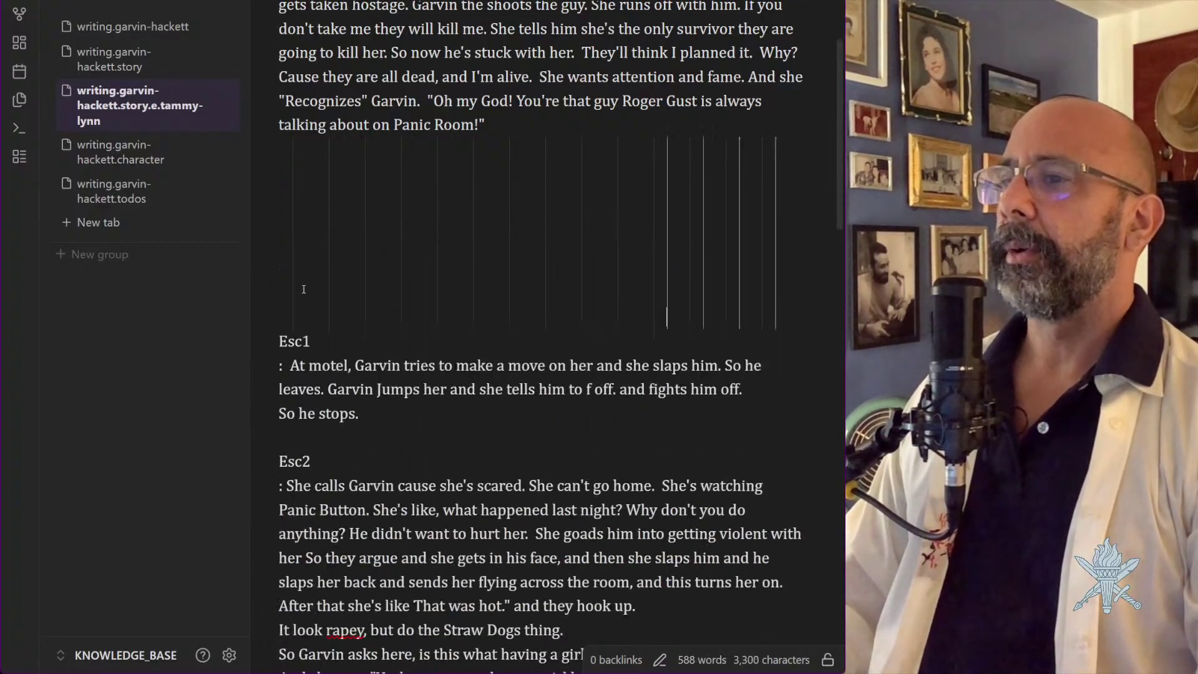
pyautogui.press('BackSpace')
pyautogui.press('BackSpace')
pyautogui.press('BackSpace')
pyautogui.press('BackSpace')
pyautogui.press('BackSpace')
pyautogui.press('BackSpace')
pyautogui.press('BackSpace')
pyautogui.press('BackSpace')
pyautogui.press('BackSpace')
pyautogui.press('BackSpace')
pyautogui.press('BackSpace')
pyautogui.press('BackSpace')
pyautogui.press('BackSpace')
pyautogui.press('BackSpace')
pyautogui.press('BackSpace')
pyautogui.press('BackSpace')
pyautogui.press('BackSpace')
pyautogui.press('BackSpace')
pyautogui.press('BackSpace')
pyautogui.press('BackSpace')
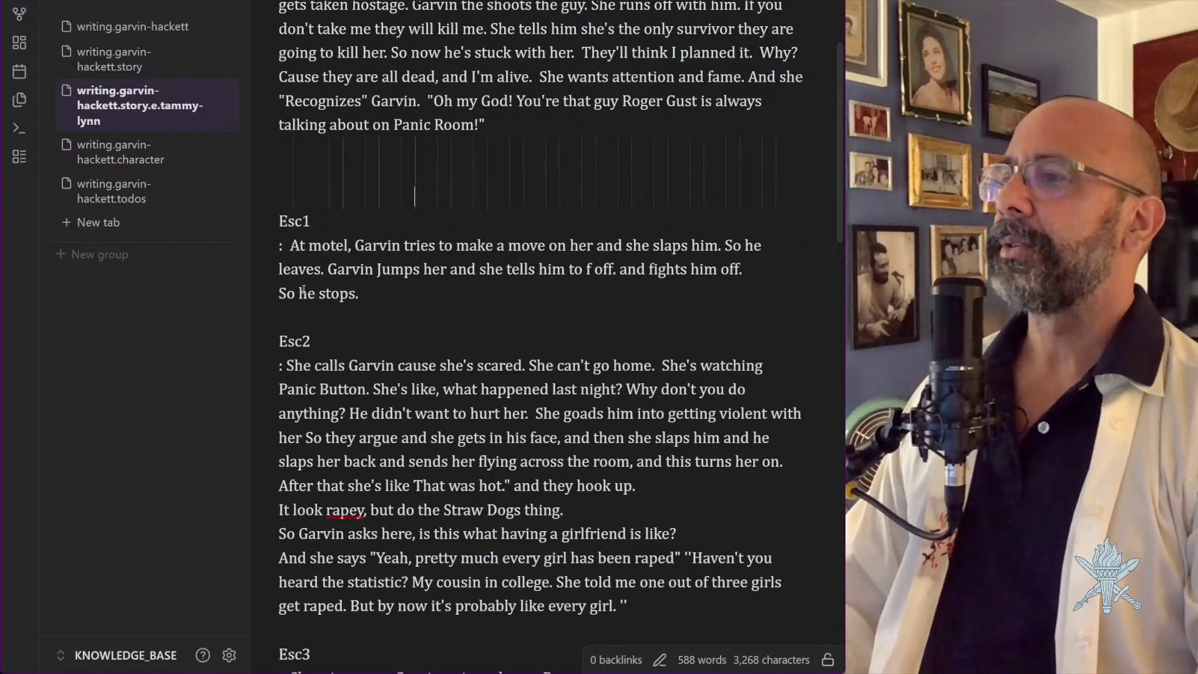
pyautogui.press('BackSpace')
pyautogui.press('BackSpace')
pyautogui.press('BackSpace')
pyautogui.press('BackSpace')
pyautogui.press('BackSpace')
pyautogui.press('BackSpace')
pyautogui.press('BackSpace')
pyautogui.press('BackSpace')
pyautogui.press('BackSpace')
pyautogui.press('BackSpace')
pyautogui.press('BackSpace')
pyautogui.press('BackSpace')
pyautogui.press('BackSpace')
pyautogui.press('BackSpace')
pyautogui.press('BackSpace')
pyautogui.press('BackSpace')
pyautogui.press('BackSpace')
pyautogui.press('BackSpace')
pyautogui.press('BackSpace')
pyautogui.press('BackSpace')
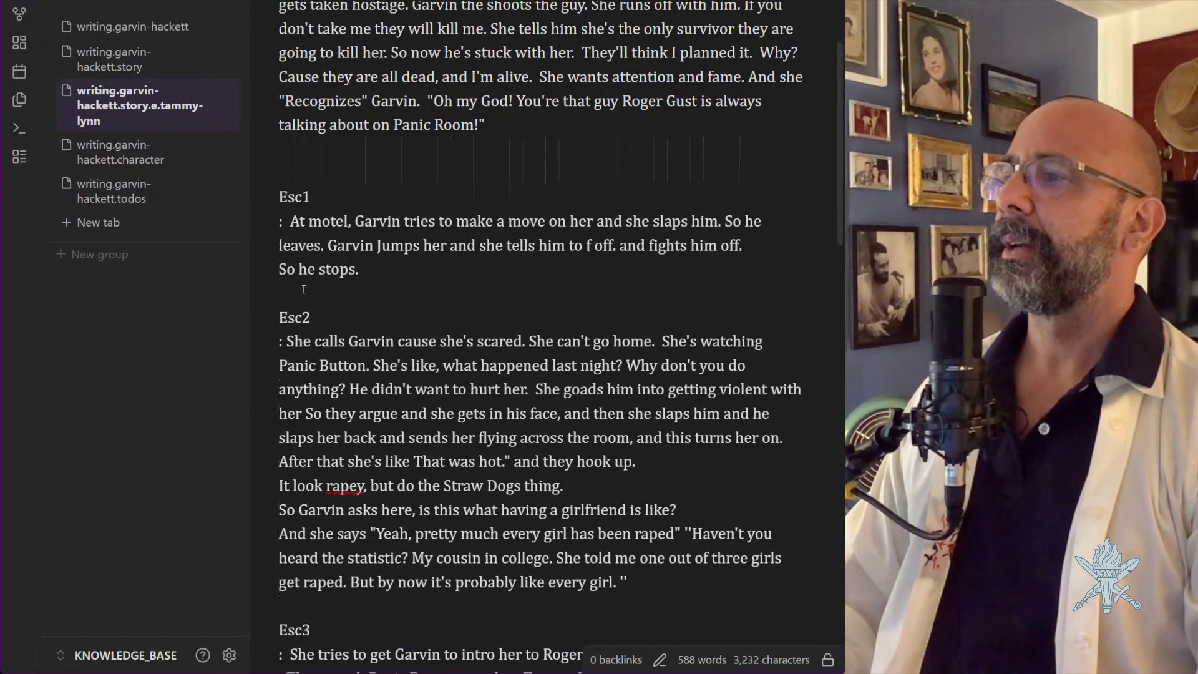
pyautogui.press('BackSpace')
pyautogui.press('BackSpace')
pyautogui.press('BackSpace')
pyautogui.press('BackSpace')
pyautogui.press('BackSpace')
pyautogui.press('BackSpace')
pyautogui.press('BackSpace')
pyautogui.press('BackSpace')
pyautogui.press('BackSpace')
pyautogui.press('BackSpace')
pyautogui.press('BackSpace')
pyautogui.press('BackSpace')
pyautogui.press('BackSpace')
pyautogui.press('BackSpace')
pyautogui.press('BackSpace')
pyautogui.press('BackSpace')
pyautogui.press('BackSpace')
pyautogui.press('BackSpace')
pyautogui.press('BackSpace')
pyautogui.press('BackSpace')
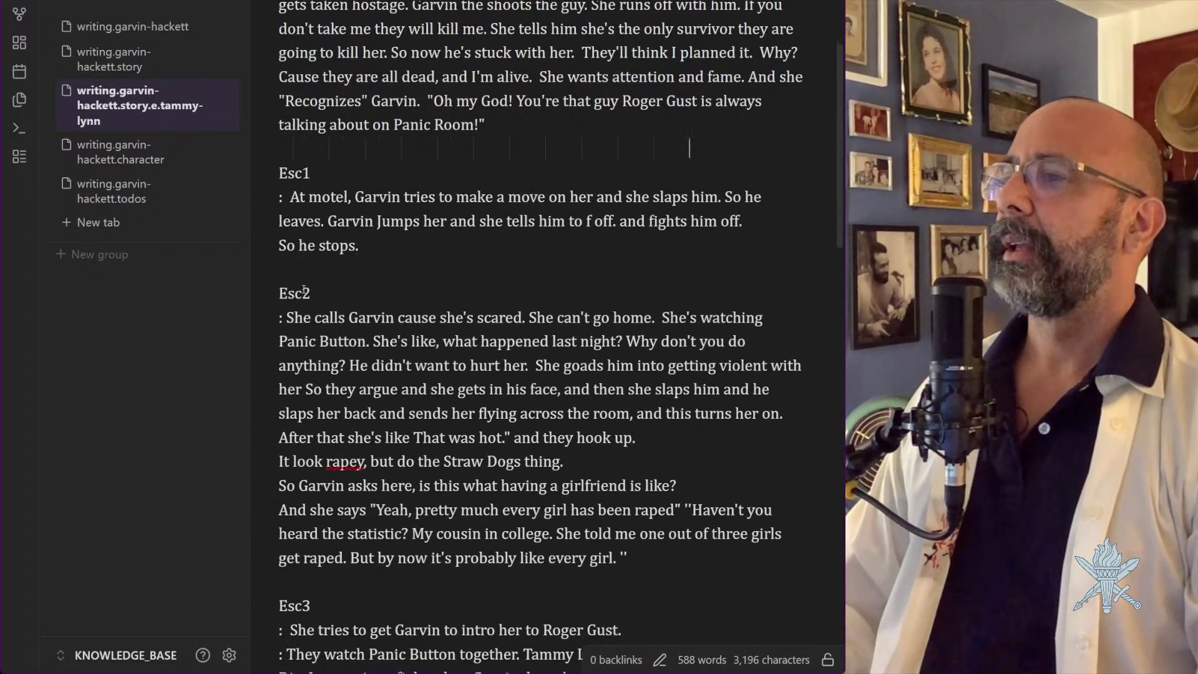
pyautogui.press('BackSpace')
pyautogui.press('BackSpace')
pyautogui.press('BackSpace')
pyautogui.press('BackSpace')
pyautogui.press('BackSpace')
pyautogui.press('BackSpace')
pyautogui.press('BackSpace')
pyautogui.press('BackSpace')
pyautogui.press('BackSpace')
pyautogui.press('BackSpace')
pyautogui.press('BackSpace')
pyautogui.press('BackSpace')
pyautogui.press('BackSpace')
pyautogui.press('BackSpace')
pyautogui.press('BackSpace')
pyautogui.press('BackSpace')
pyautogui.press('BackSpace')
pyautogui.press('BackSpace')
pyautogui.press('BackSpace')
pyautogui.press('BackSpace')
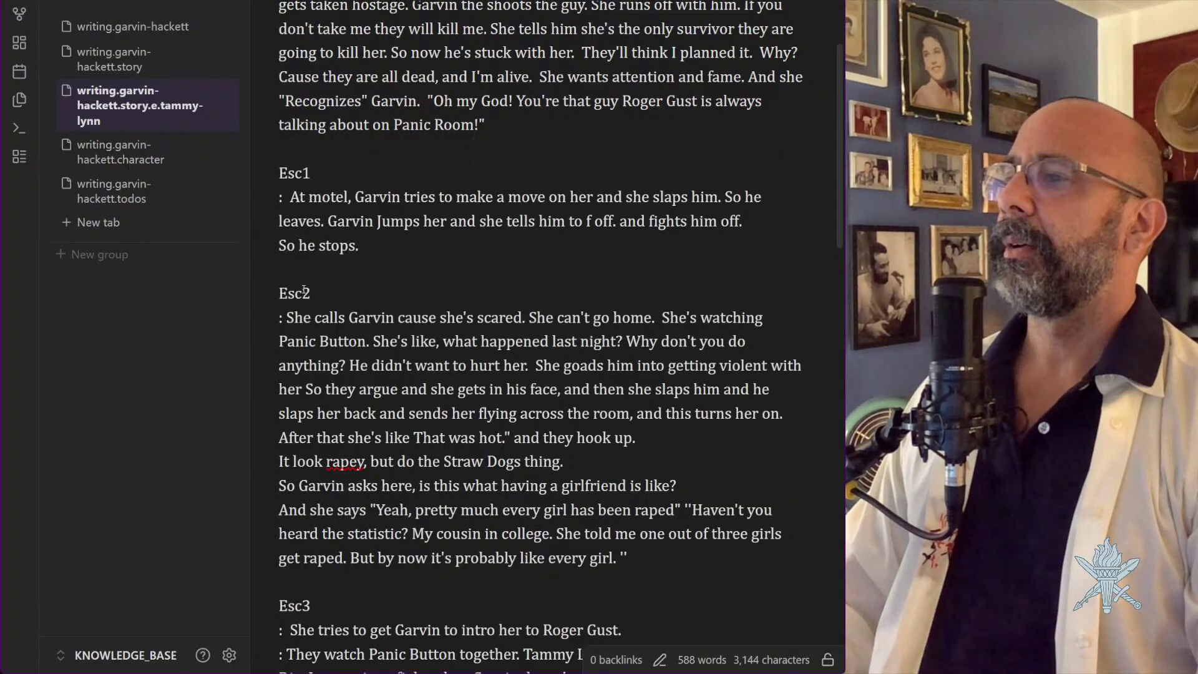
pyautogui.press('BackSpace')
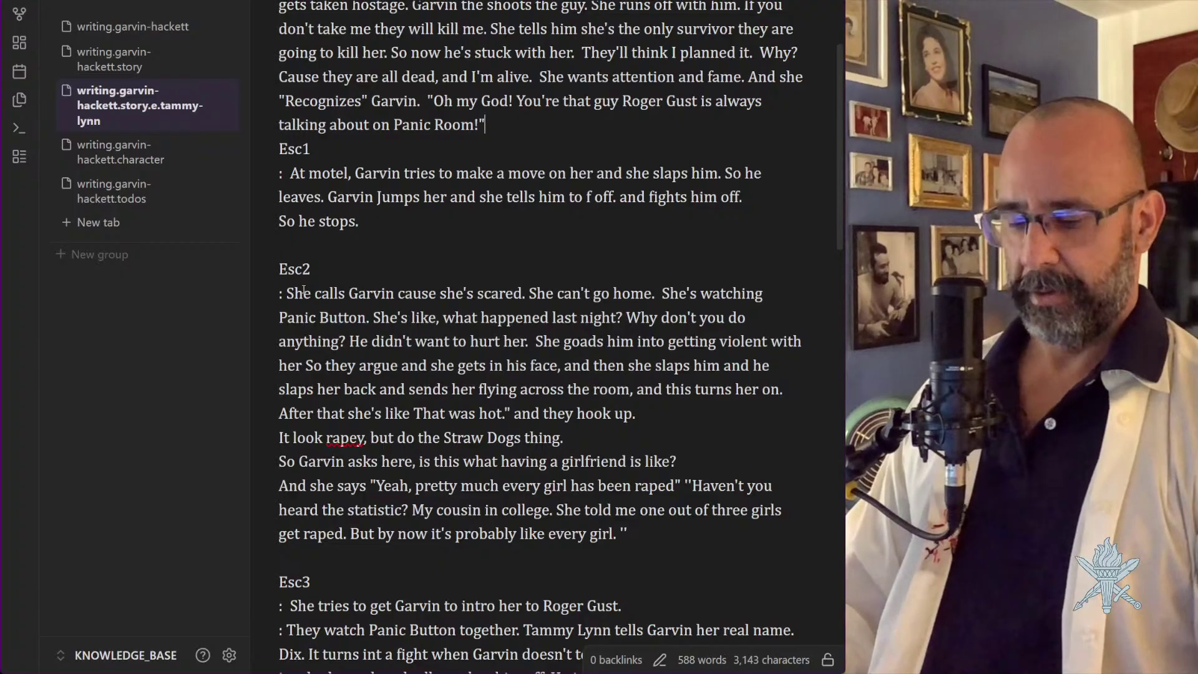
pyautogui.press('Return')
pyautogui.scroll(1, 534, 260)
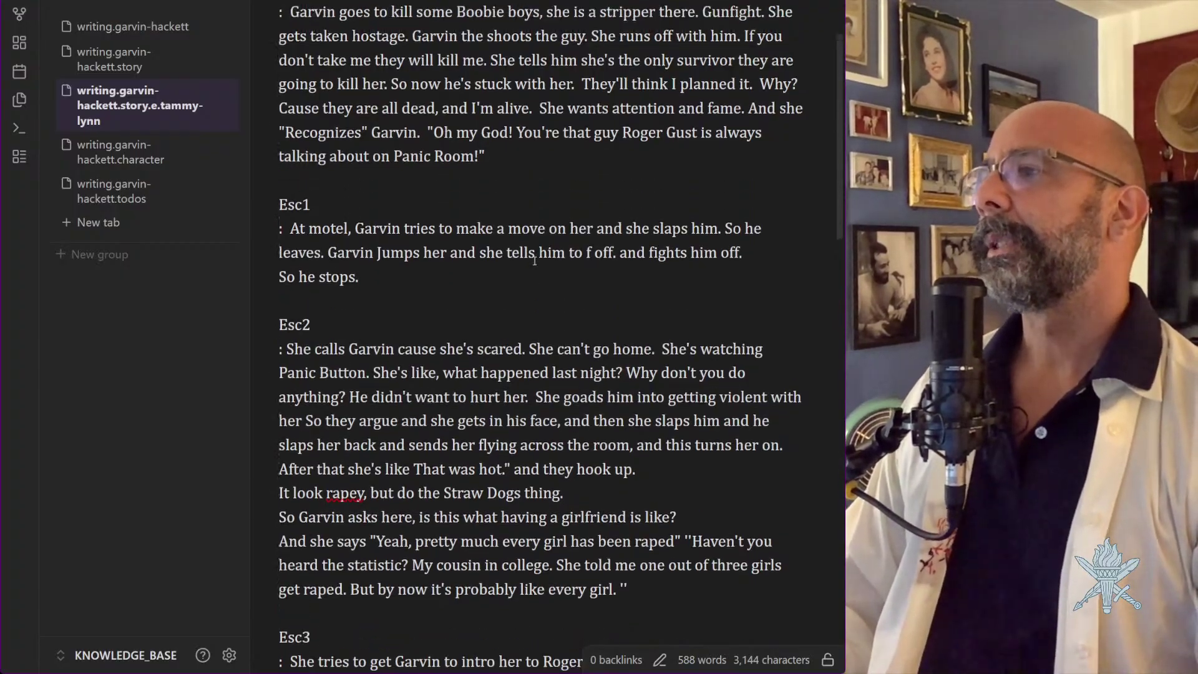
pyautogui.scroll(3, 534, 260)
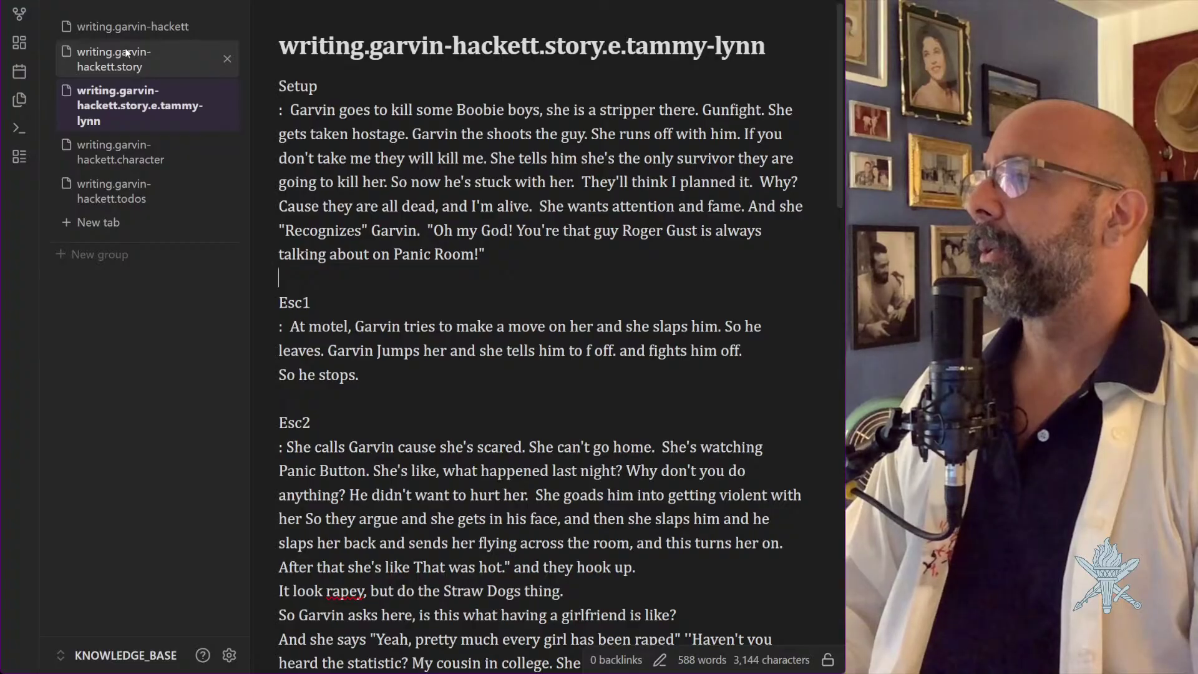
# Open the writing.garvin-hackett.story.a note from the story index and review the Boobie Boys Murder Montage entries through Garvin Meets Roger Gust
pyautogui.click(127, 53)
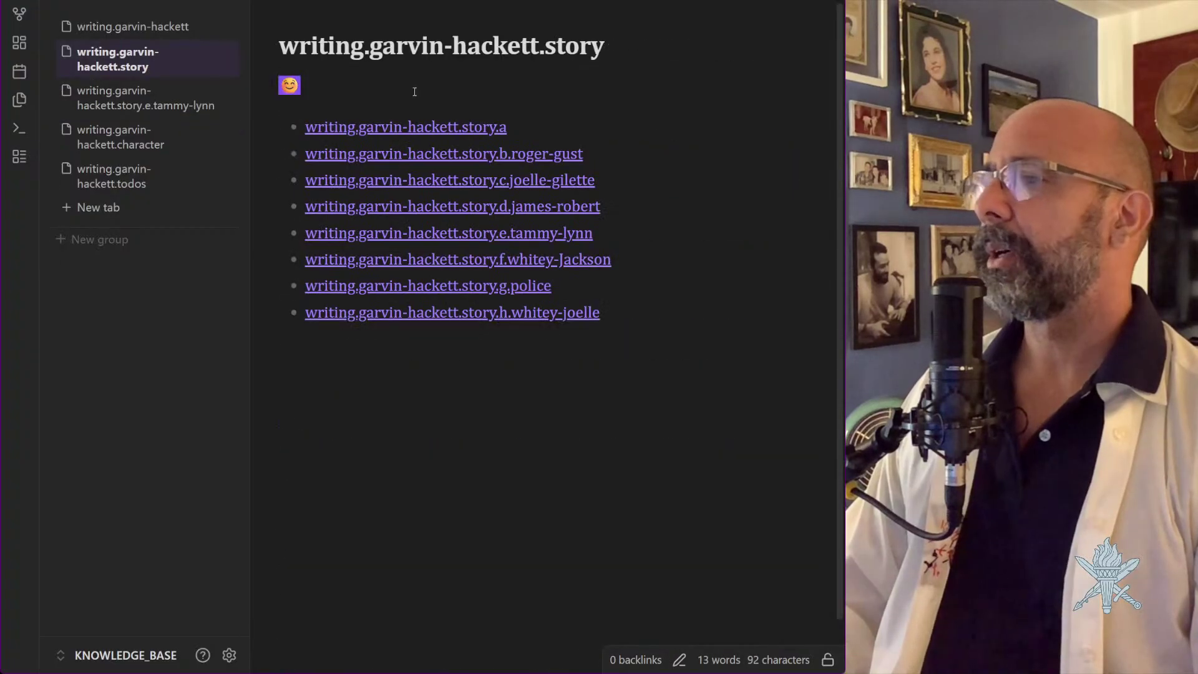
pyautogui.click(466, 128)
pyautogui.scroll(-5, 502, 251)
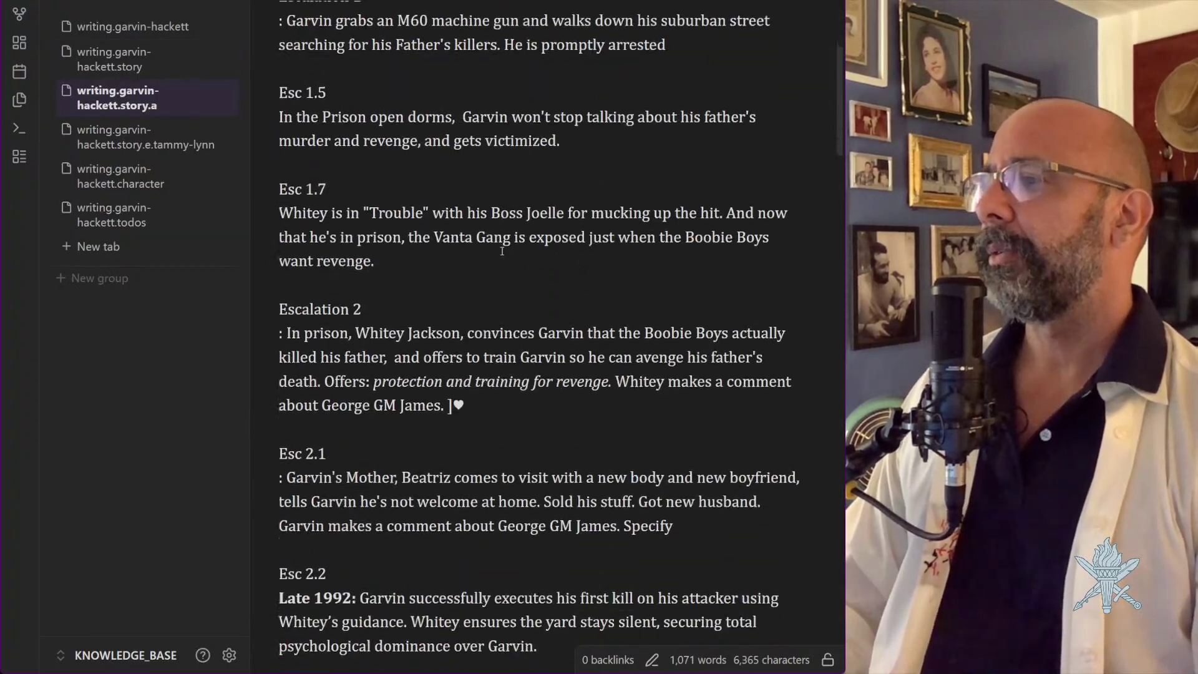
pyautogui.scroll(-13, 502, 251)
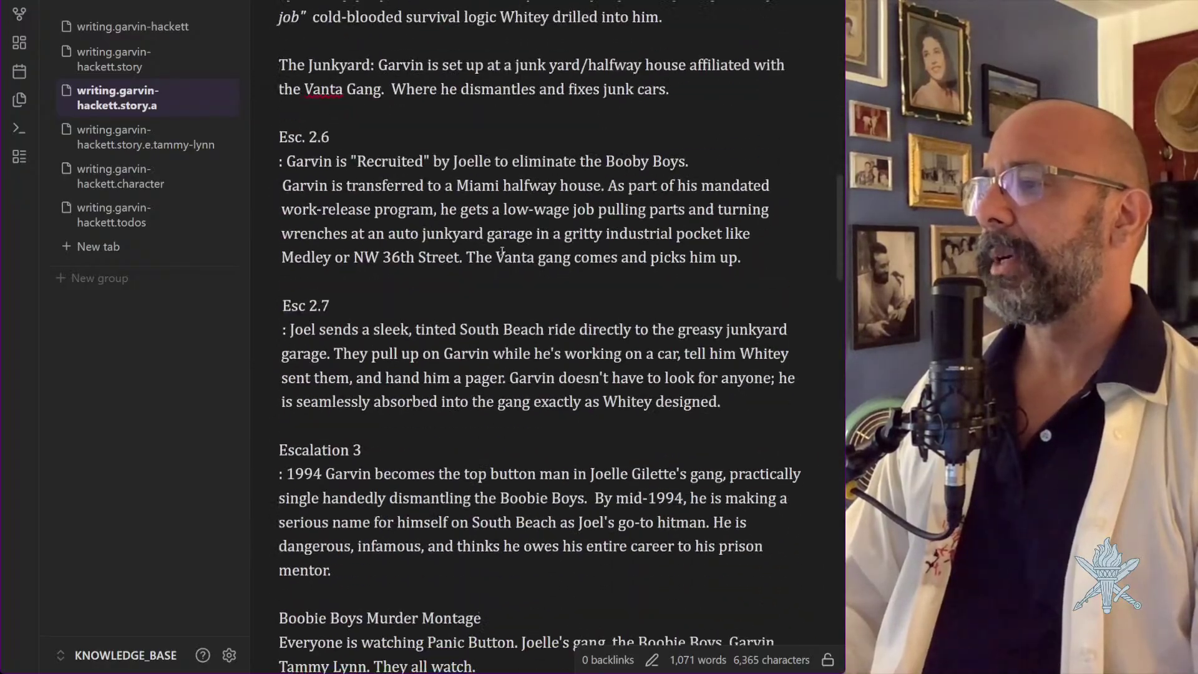
pyautogui.scroll(-5, 502, 250)
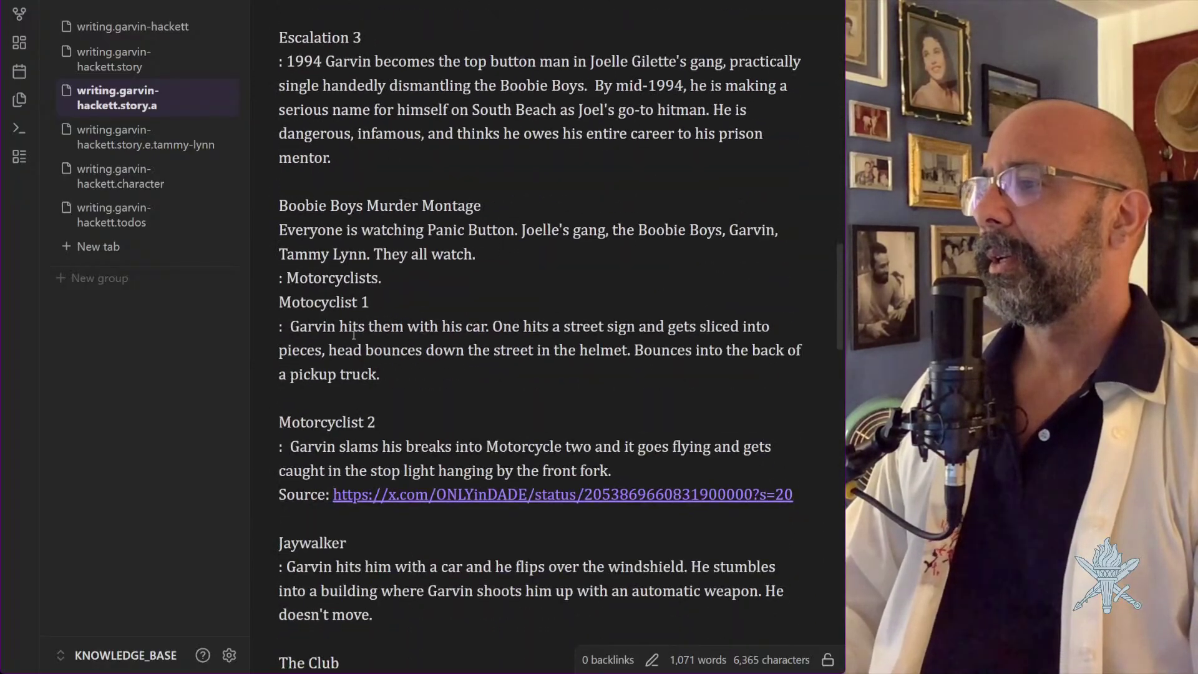
pyautogui.scroll(-7, 327, 291)
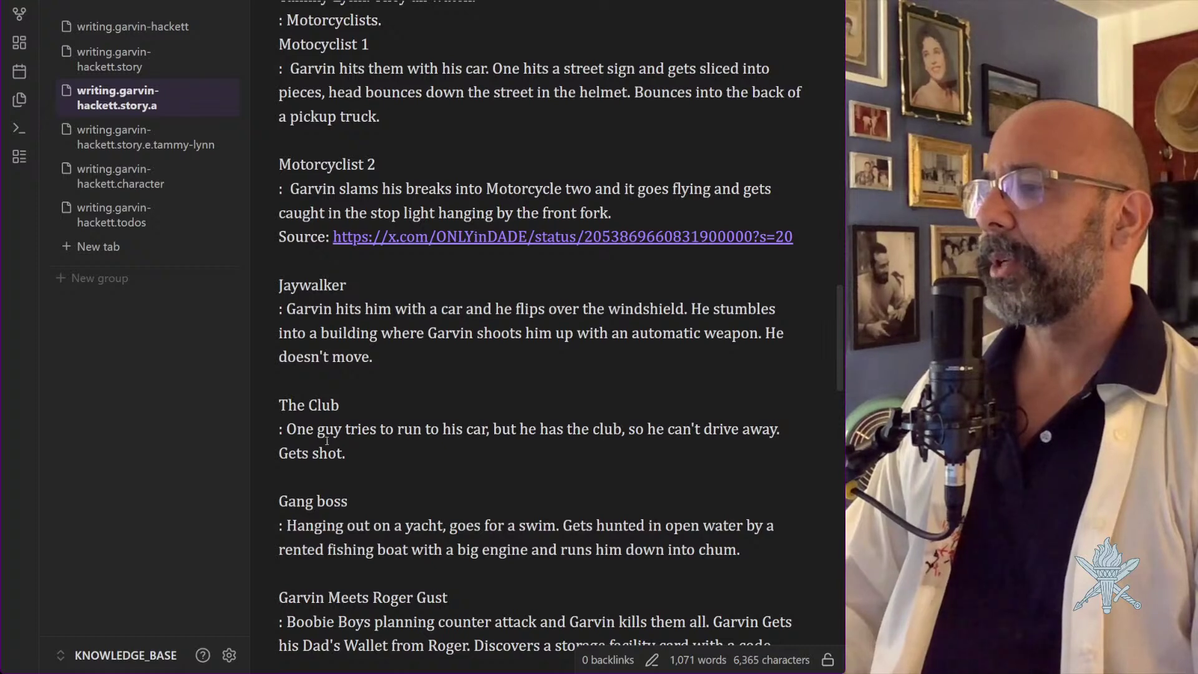
pyautogui.scroll(-3, 324, 270)
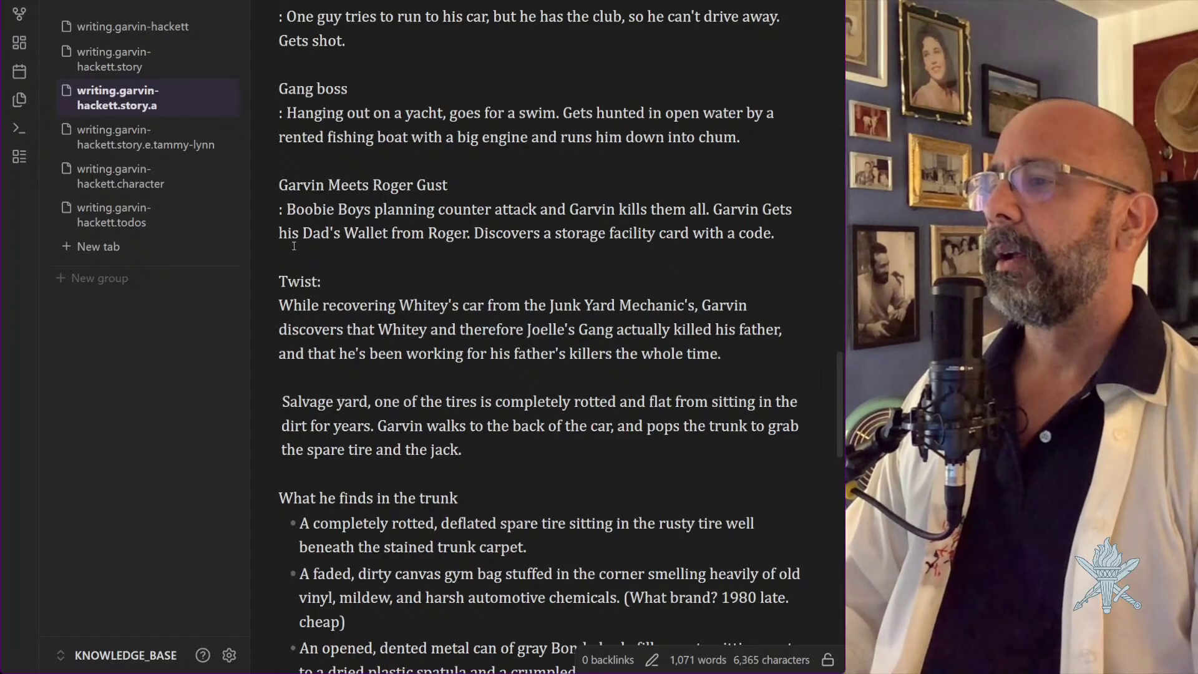
pyautogui.scroll(4, 294, 246)
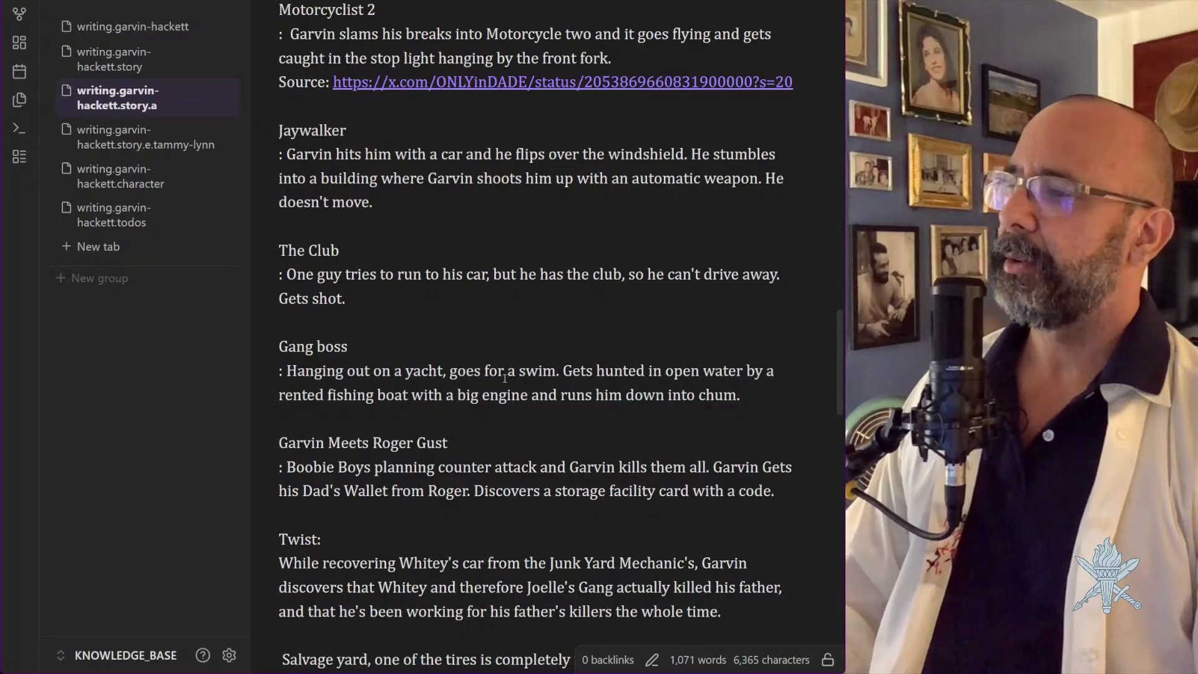
# Add a "Strip Joint" heading between the Gang boss entry and Garvin Meets Roger Gust
pyautogui.click(774, 394)
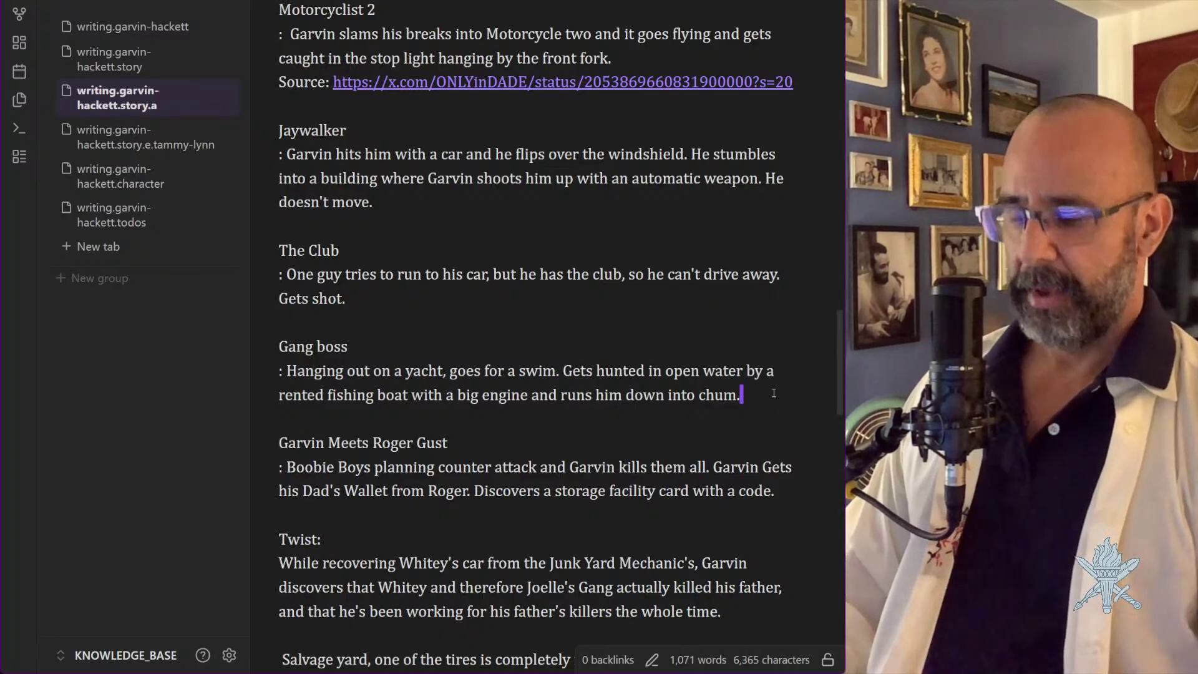
pyautogui.press('Return')
pyautogui.press('Return')
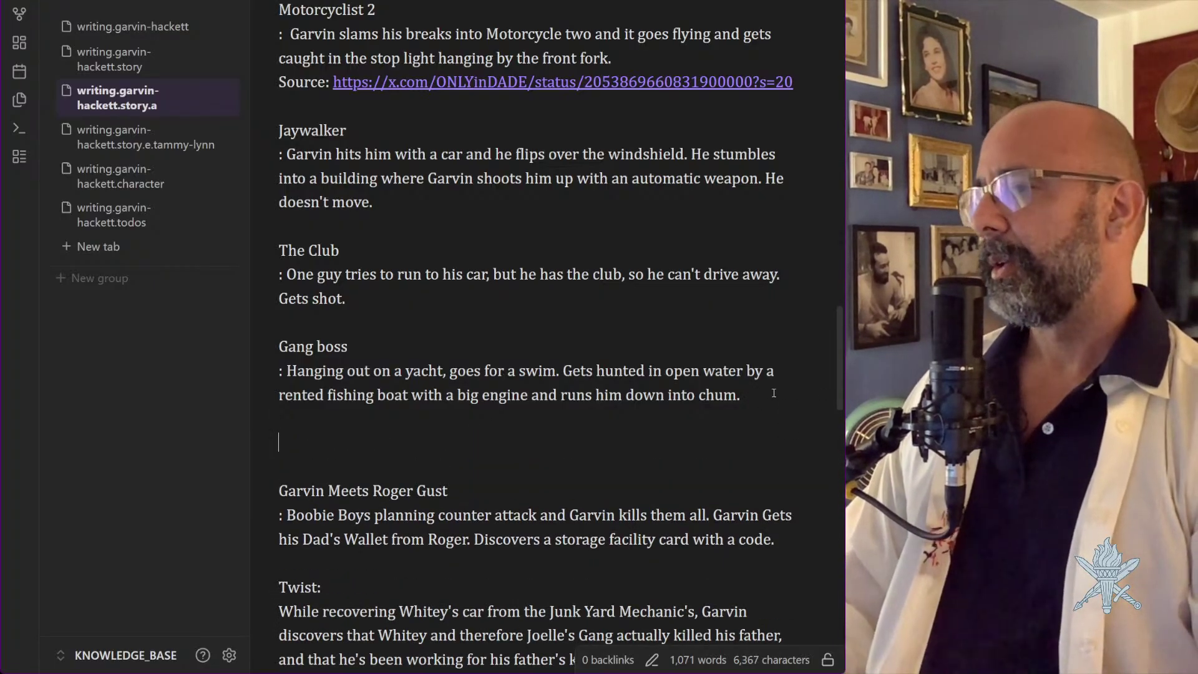
pyautogui.write('Strip Jo')
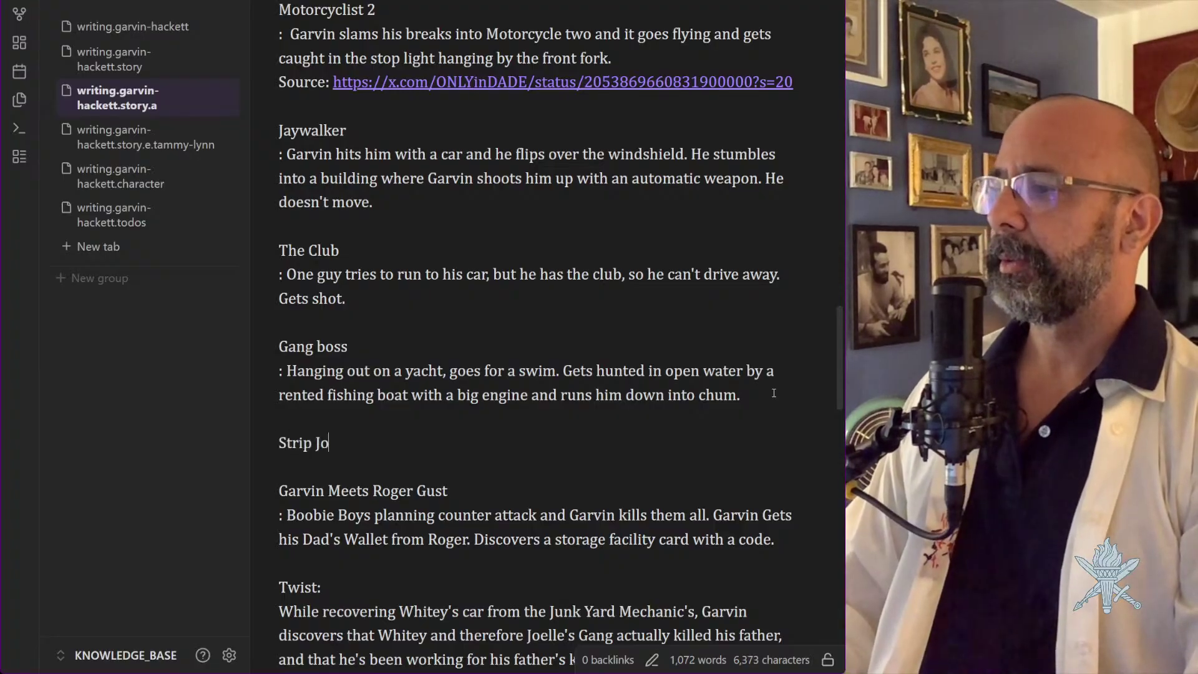
pyautogui.write('int')
pyautogui.press('Return')
# Write the line ": The scene where Garvin meets Tammy Lynn" under the Strip Joint heading
pyautogui.write(':')
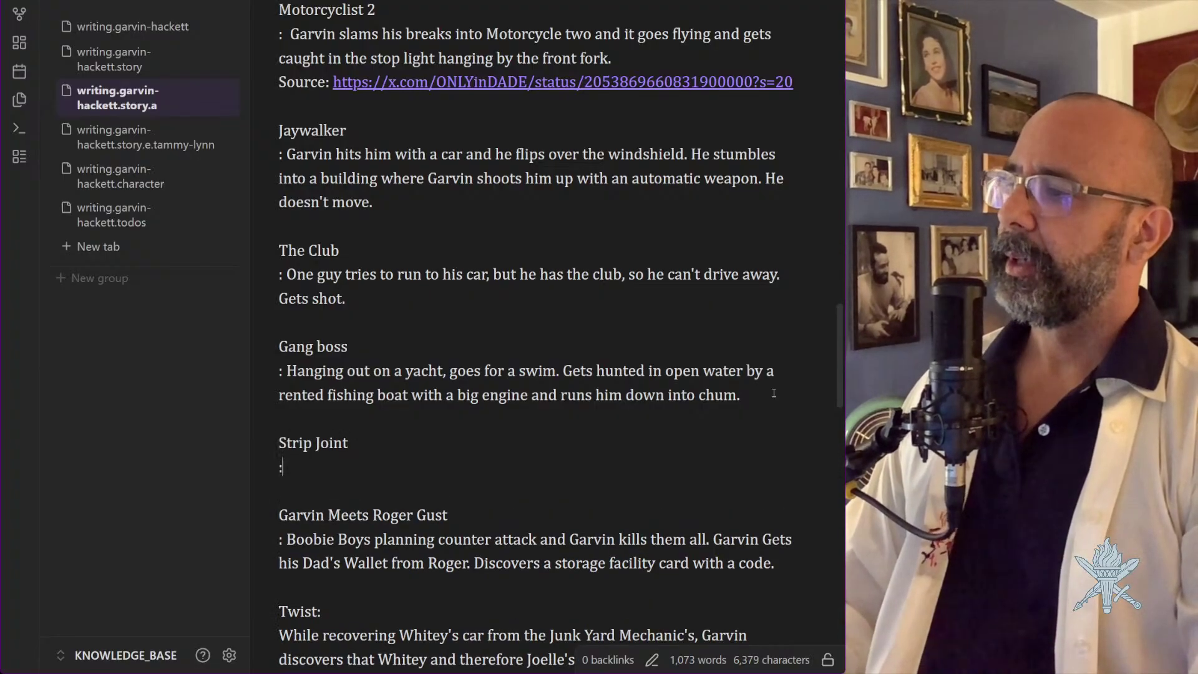
pyautogui.write(' The sc')
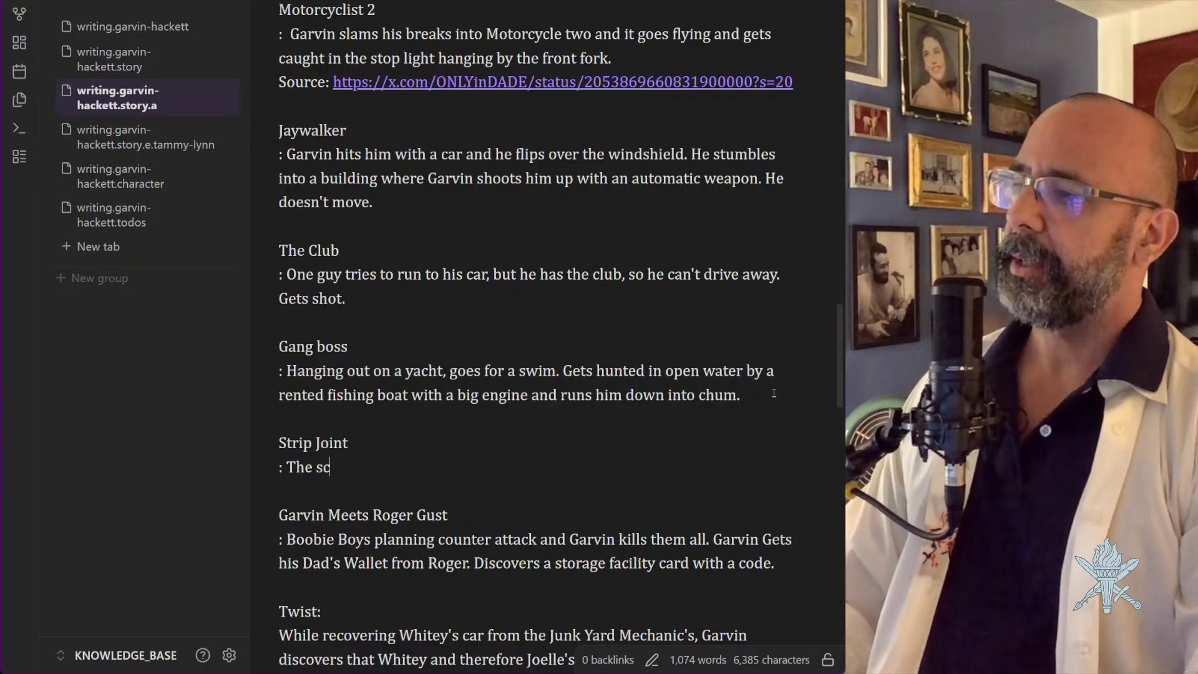
pyautogui.write('ene where Garvin ')
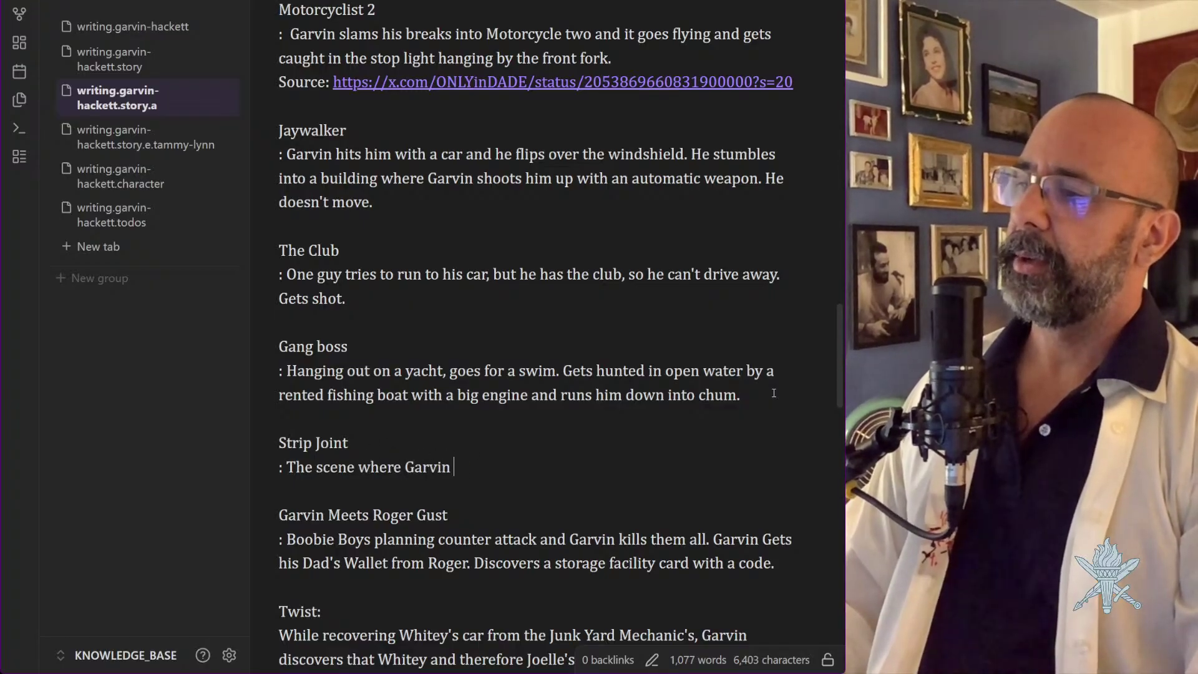
pyautogui.write('meets Tammy ')
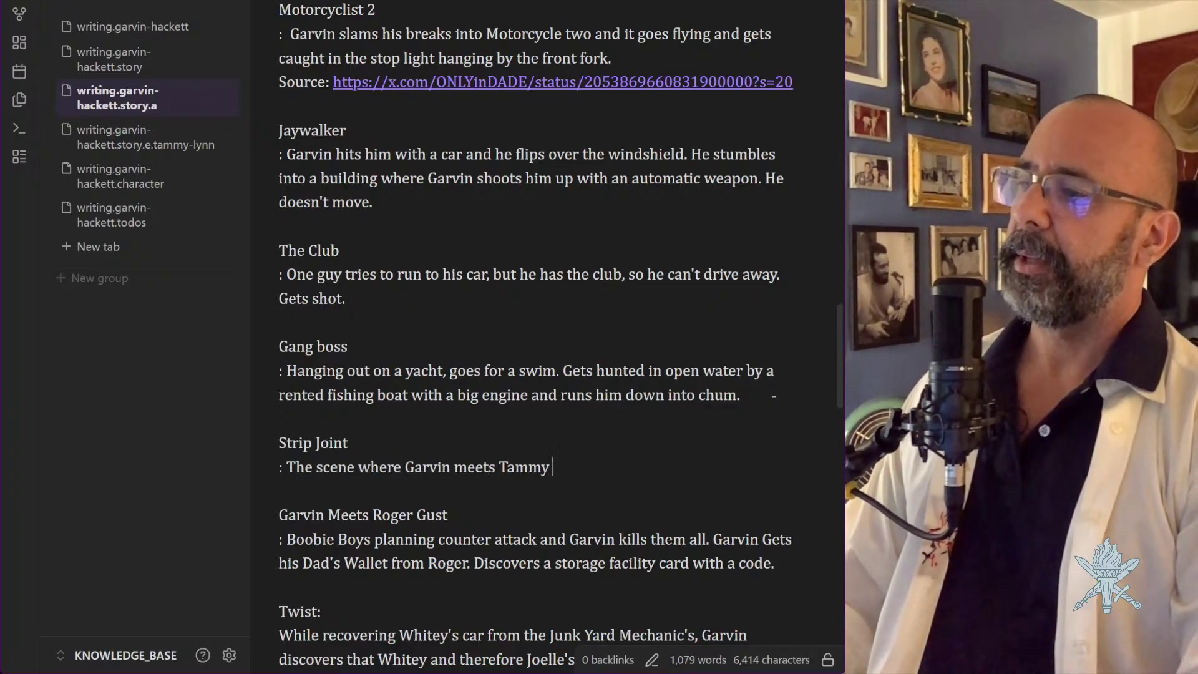
pyautogui.write('Lunn')
pyautogui.press('BackSpace')
pyautogui.press('BackSpace')
pyautogui.press('BackSpace')
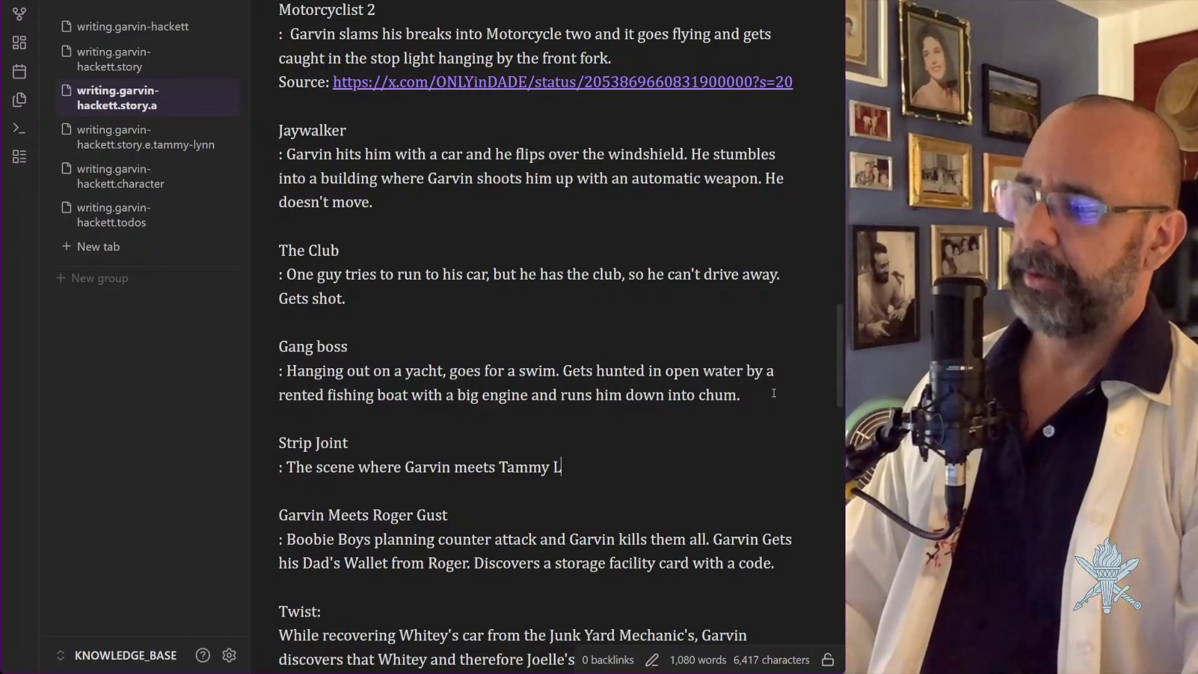
pyautogui.write('ynn')
pyautogui.press('Escape')
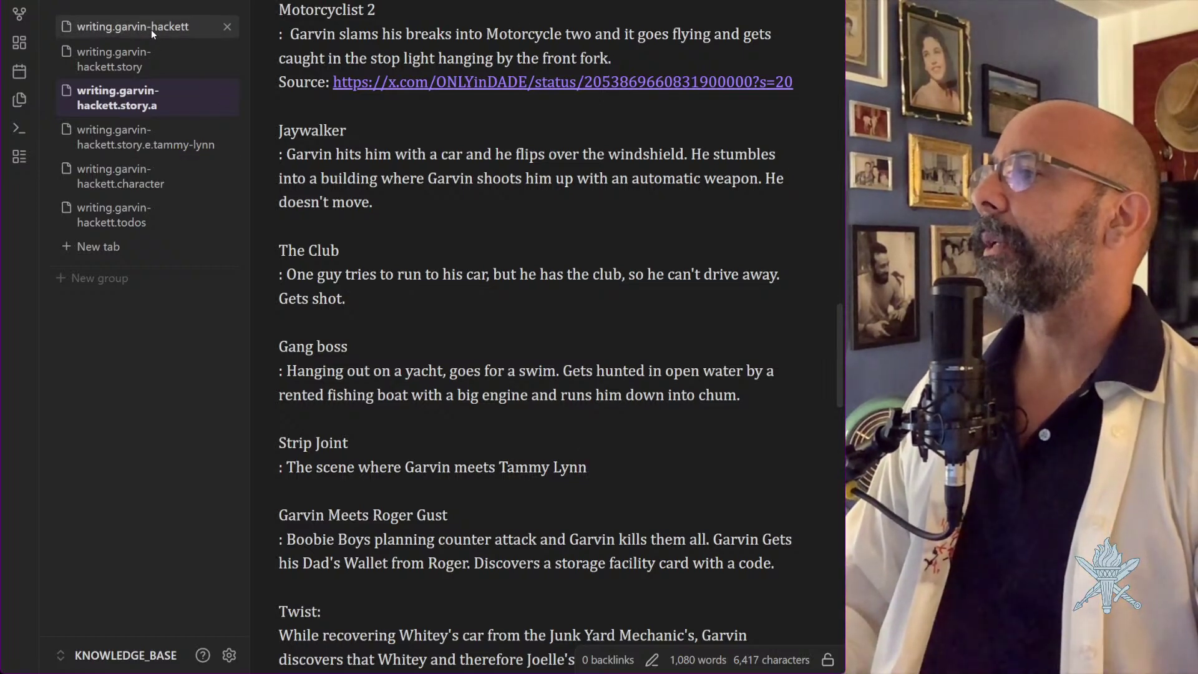
# Open the writing.garvin-hackett.story.e.tammy-lynn note and insert "Next Day." at the start of the Esc2 paragraph
pyautogui.click(143, 138)
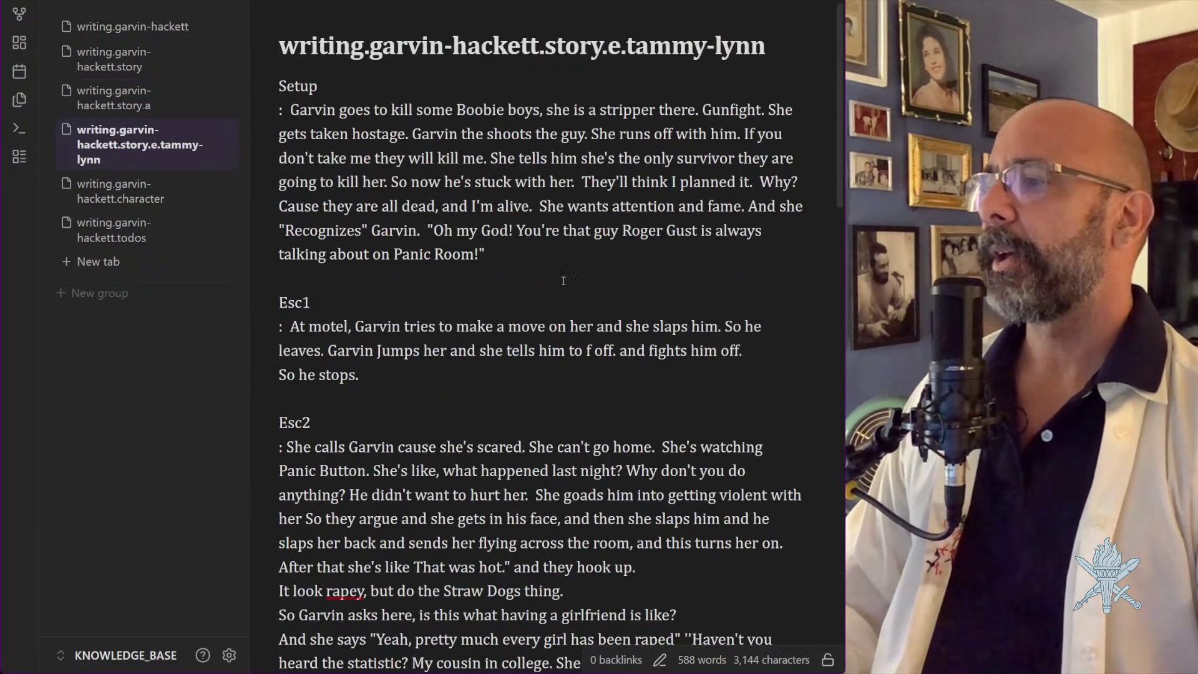
pyautogui.scroll(-1, 463, 416)
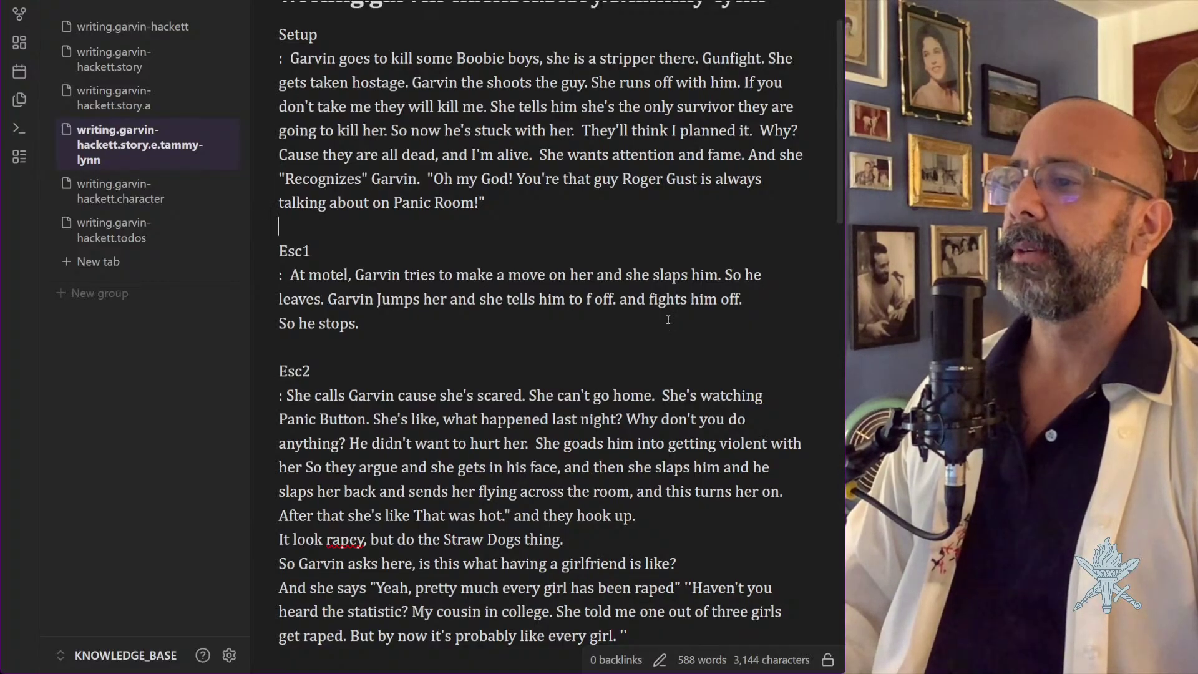
pyautogui.scroll(-3, 285, 362)
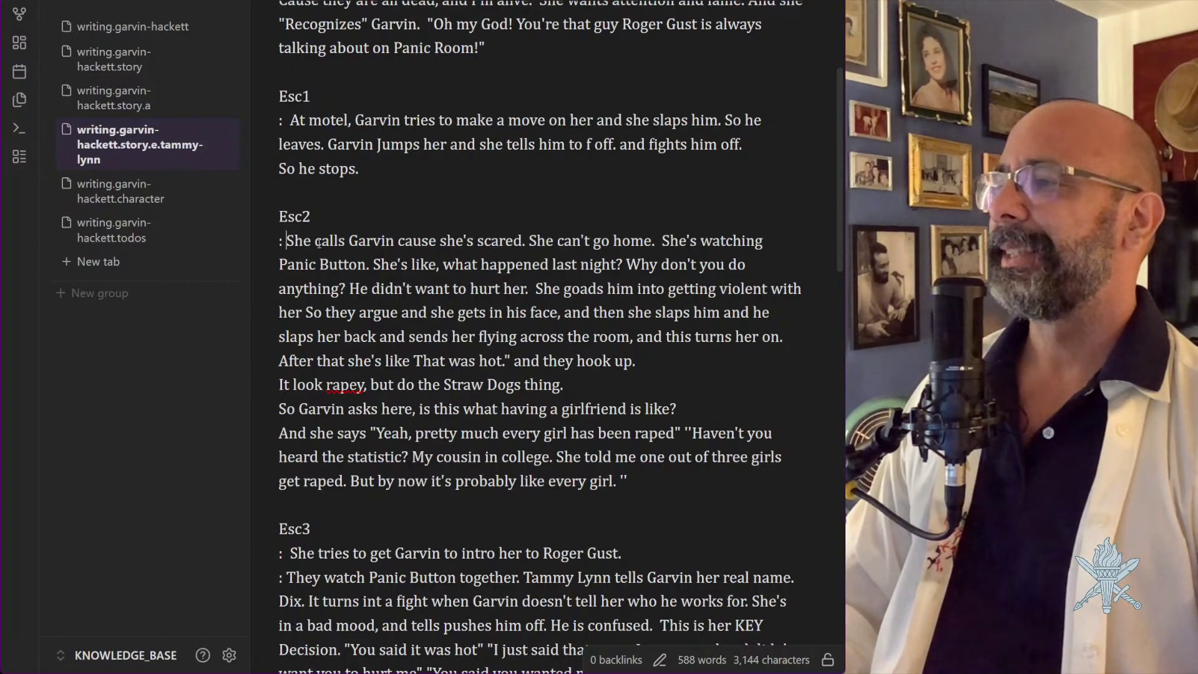
pyautogui.click(287, 242)
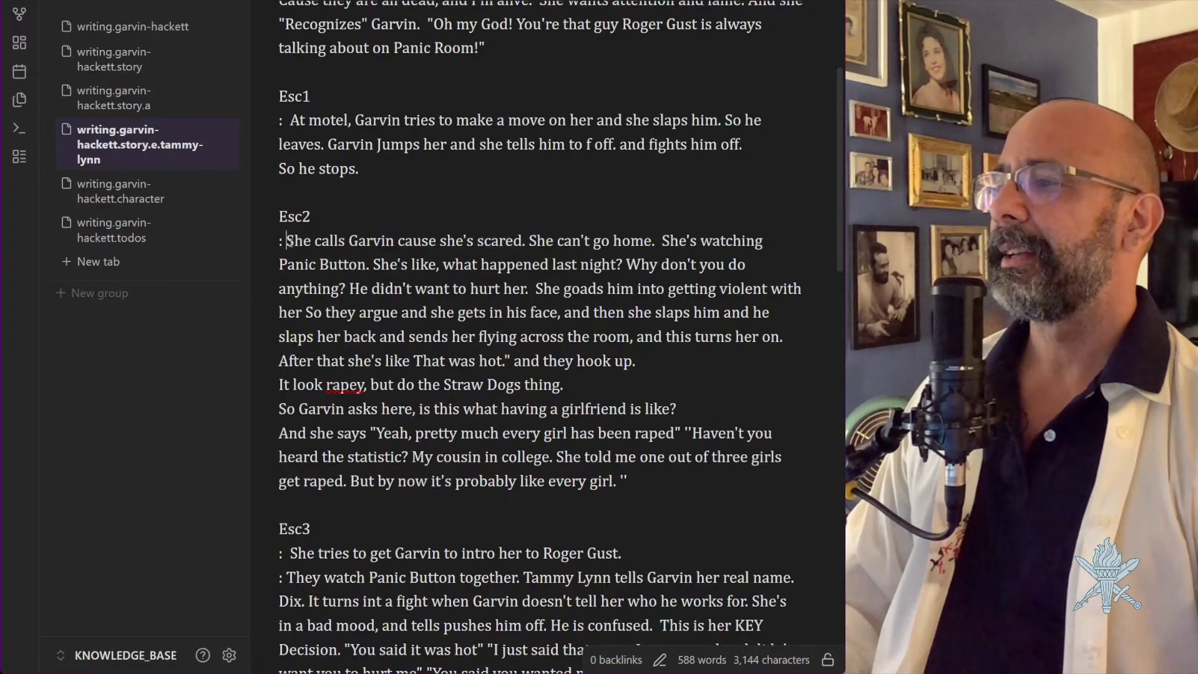
pyautogui.write('Next Day.')
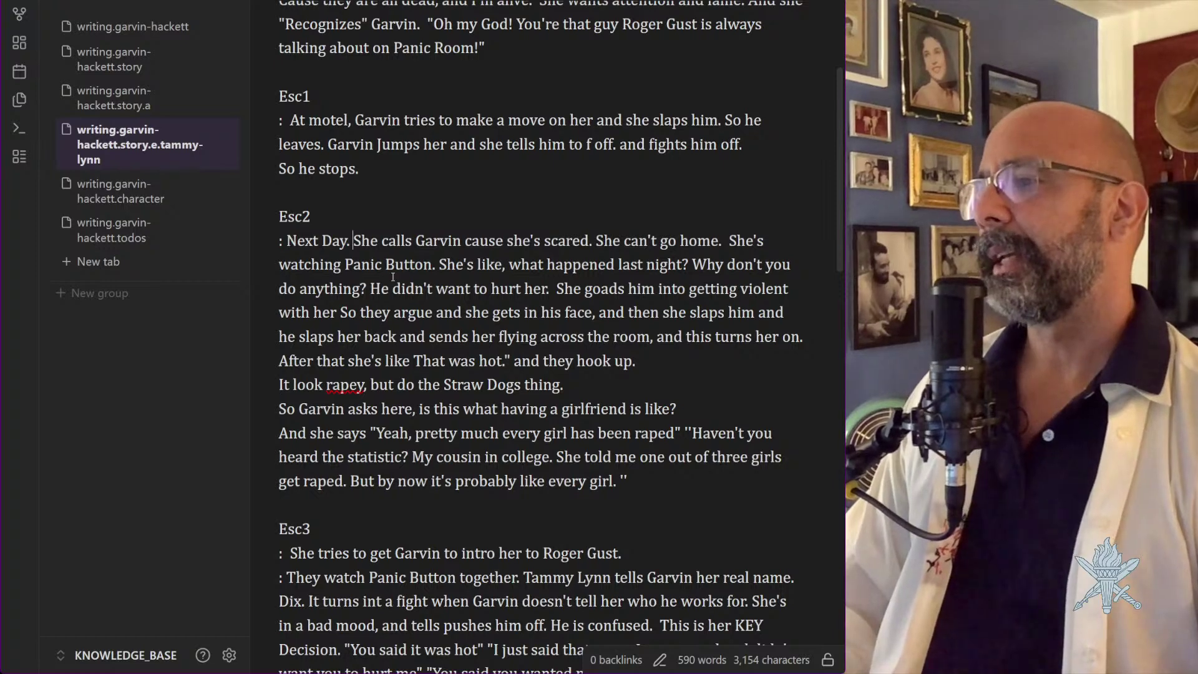
# Review the Tammy Lynn story beats from Esc1 through Esc3, checking how the events follow each other
pyautogui.scroll(-3, 328, 176)
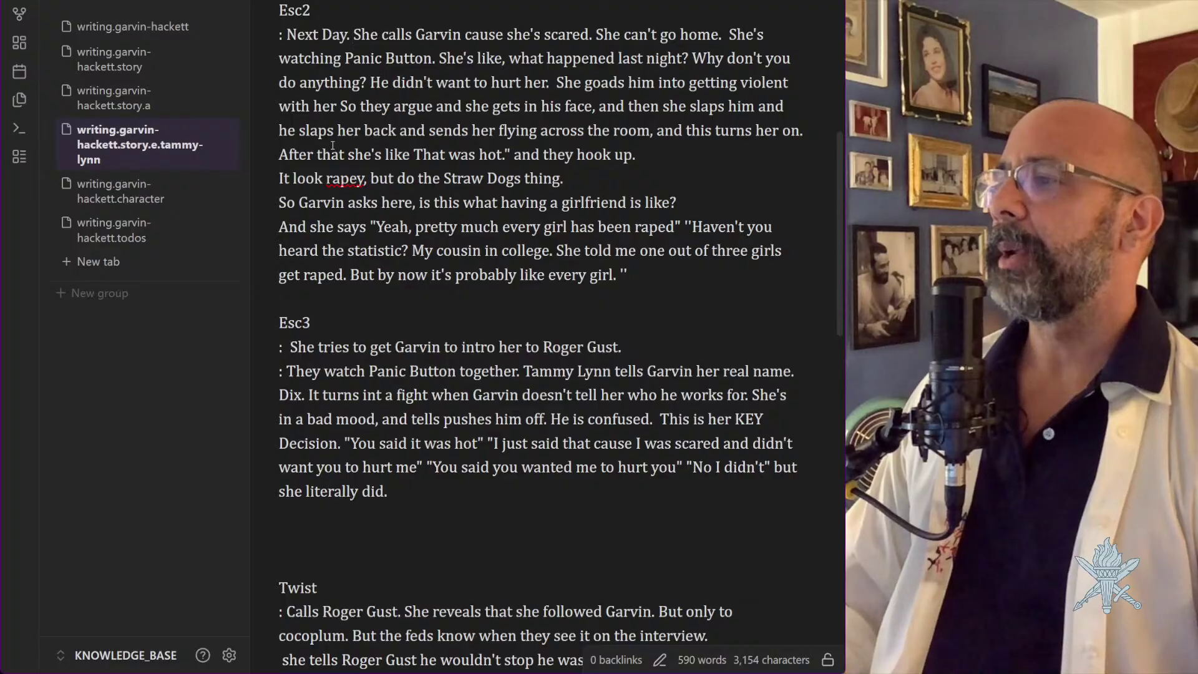
pyautogui.scroll(5, 374, 143)
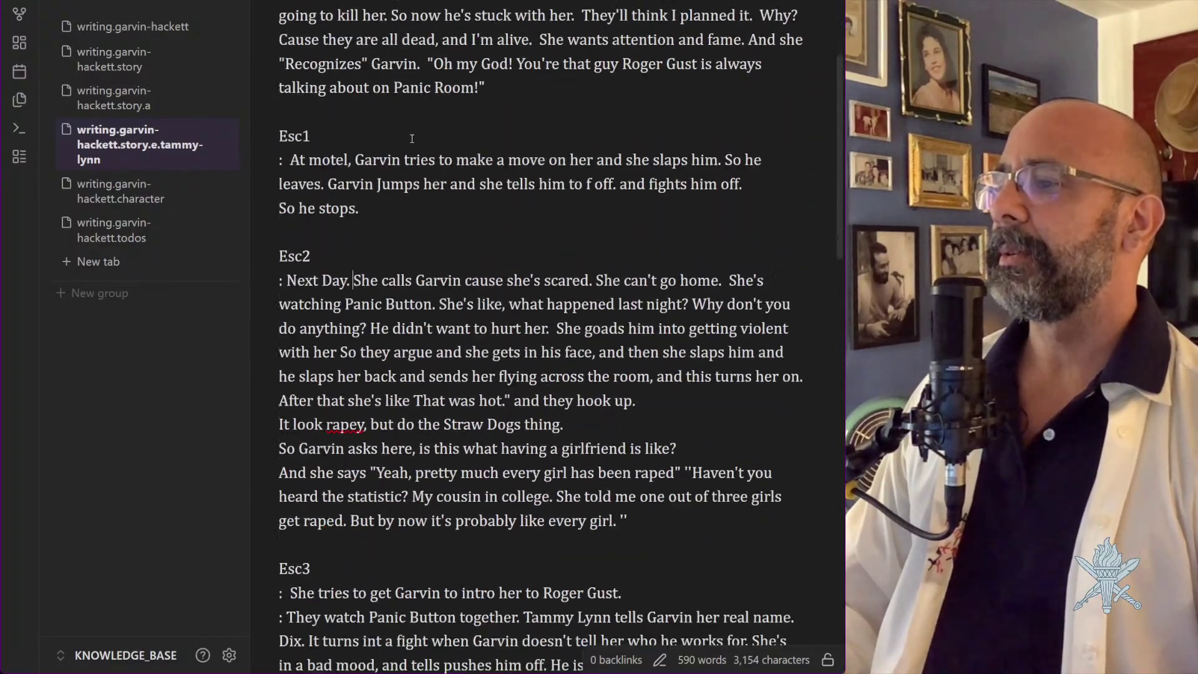
pyautogui.scroll(-4, 412, 138)
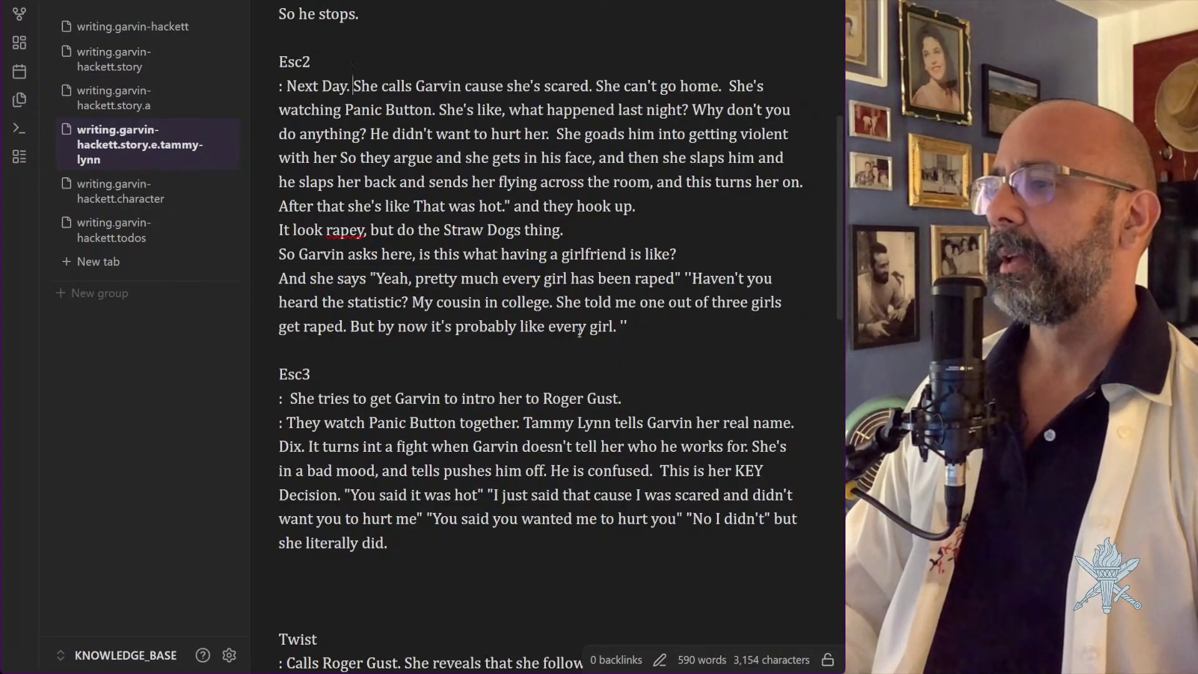
pyautogui.scroll(-4, 579, 331)
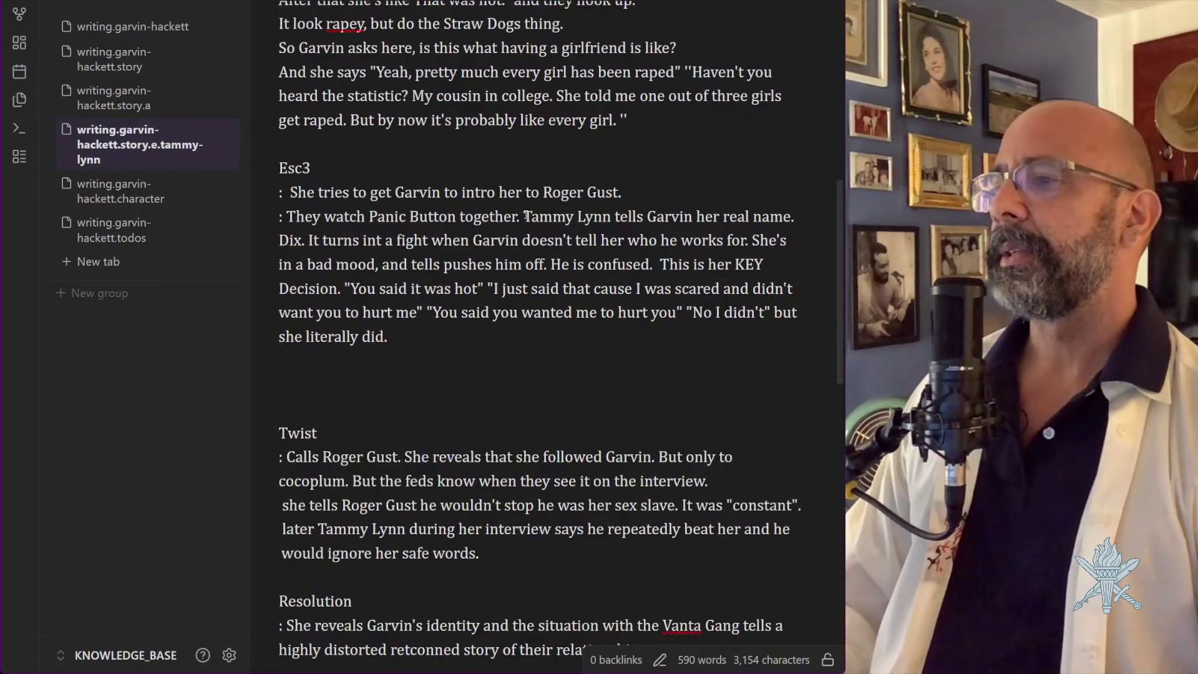
pyautogui.scroll(5, 526, 215)
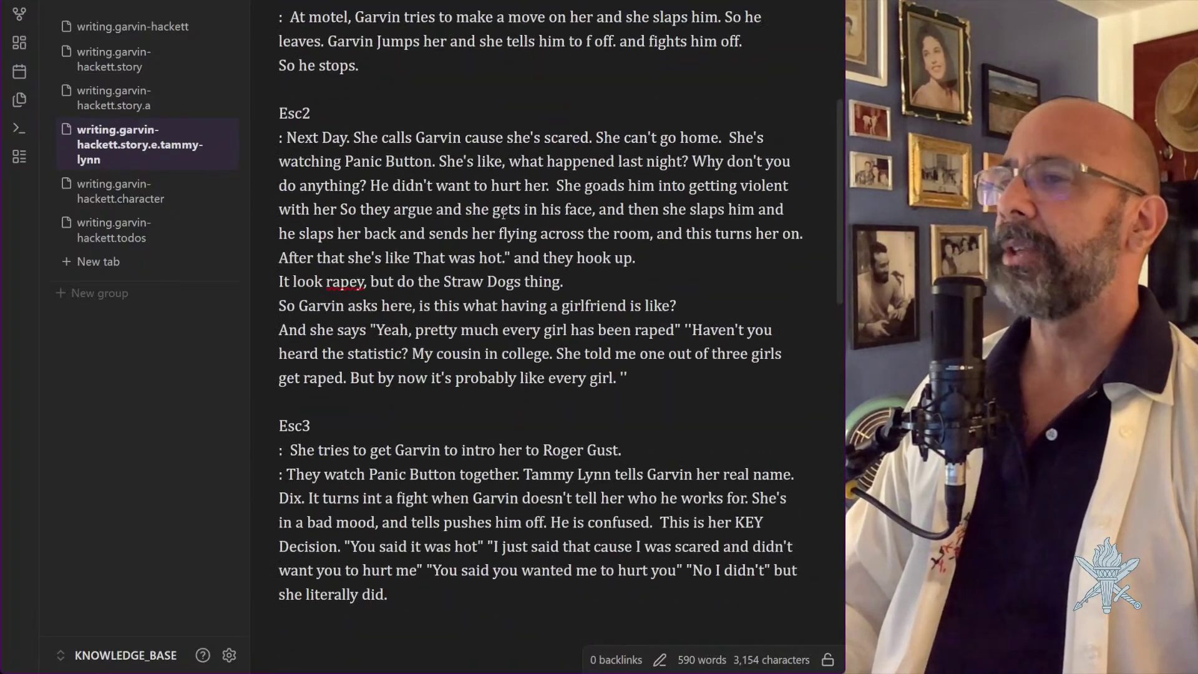
pyautogui.scroll(3, 502, 214)
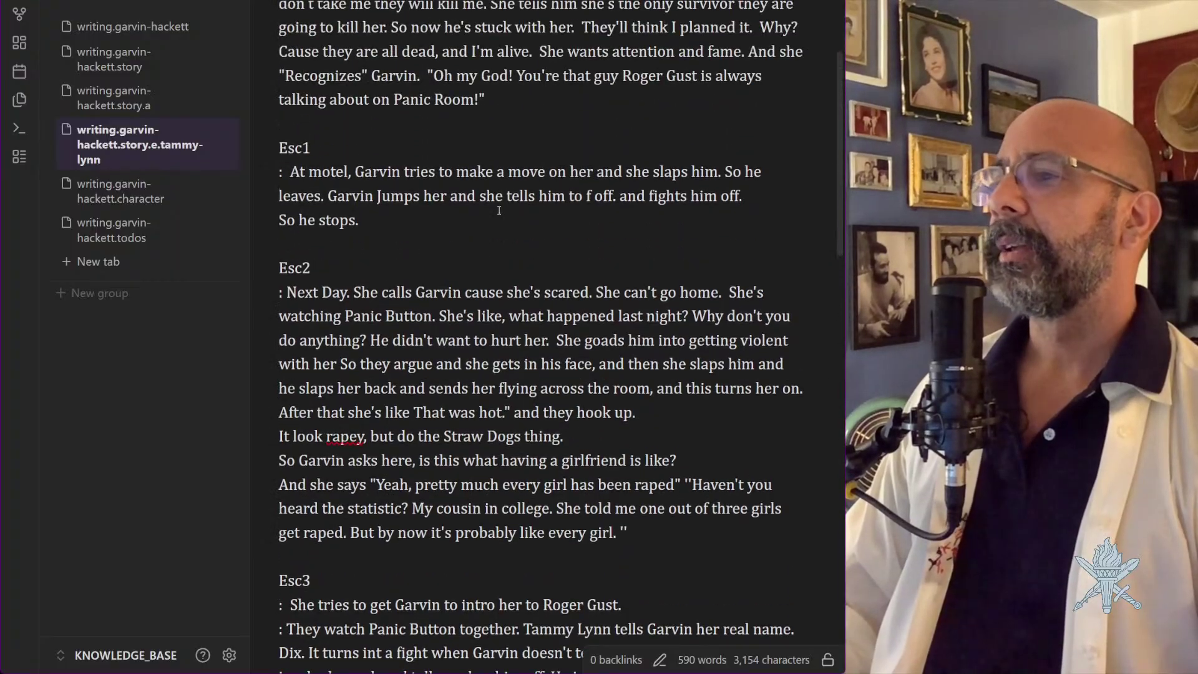
pyautogui.scroll(-3, 581, 400)
pyautogui.scroll(-2, 581, 400)
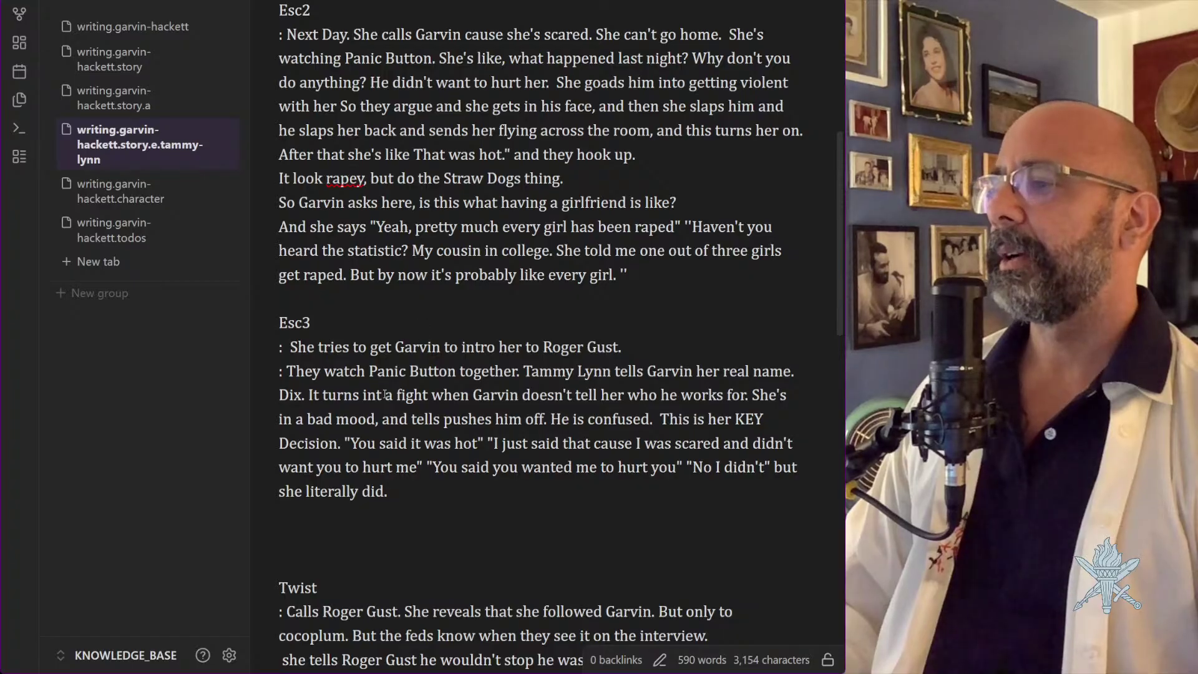
pyautogui.scroll(-2, 538, 449)
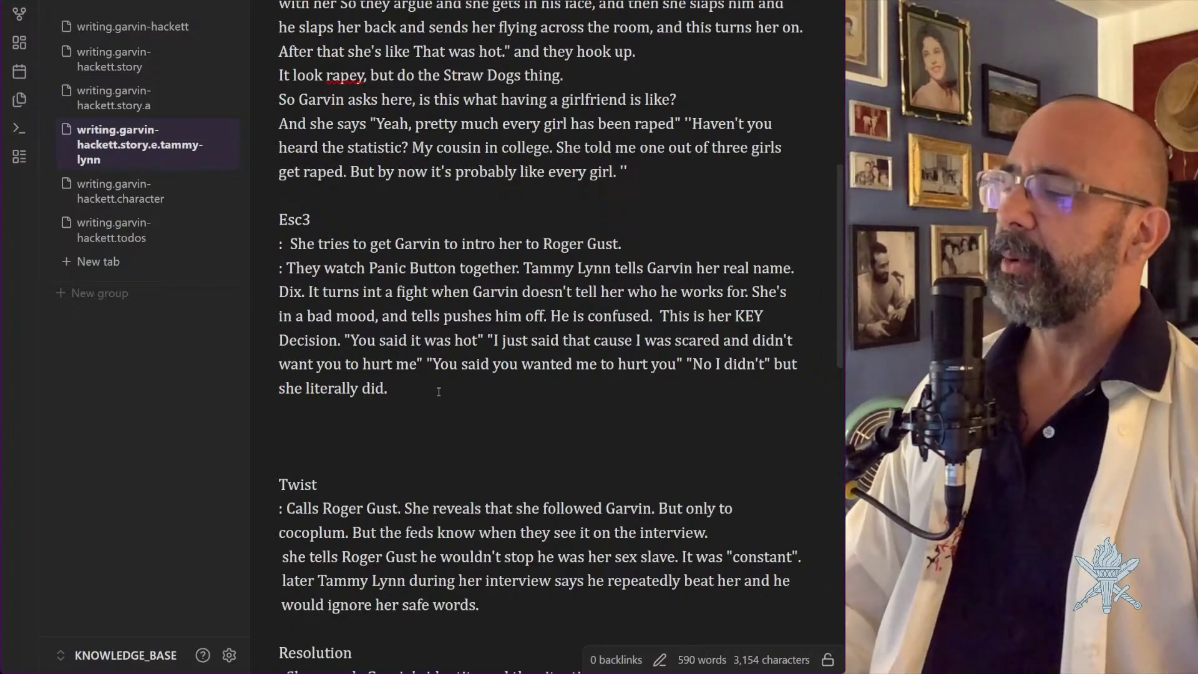
# Delete the extra blank lines between the Esc3 paragraph and the Twist heading, leaving a single blank line
pyautogui.scroll(-2, 437, 374)
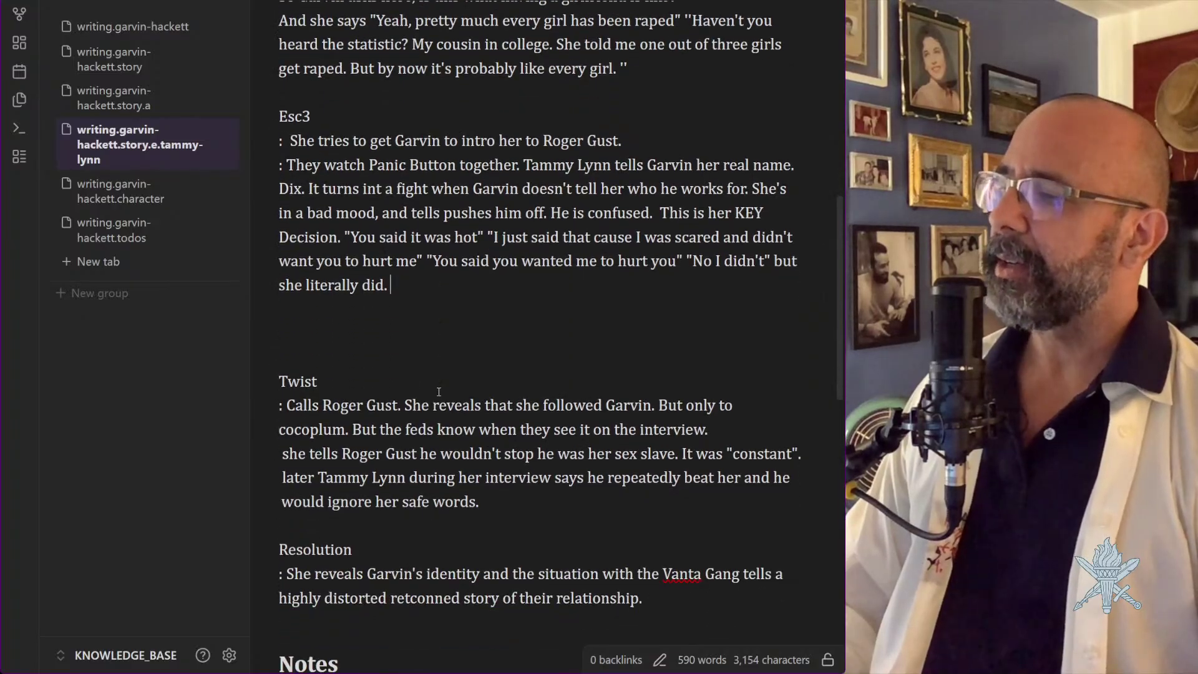
pyautogui.click(312, 332)
pyautogui.press('Delete')
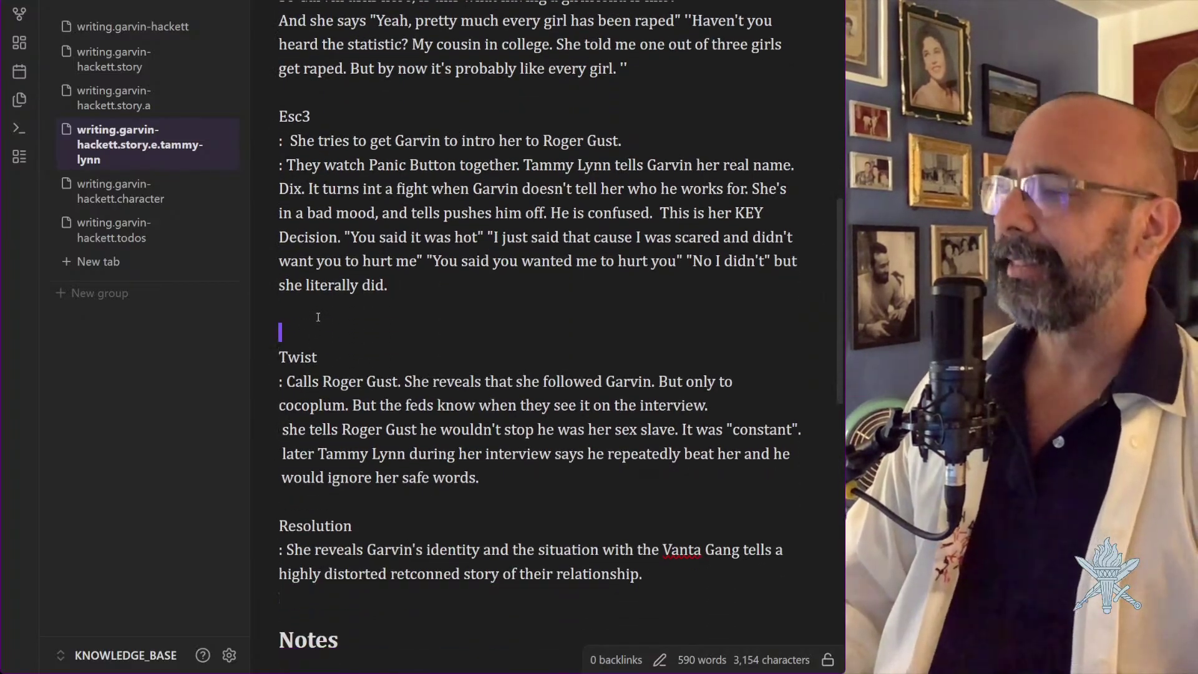
pyautogui.press('Delete')
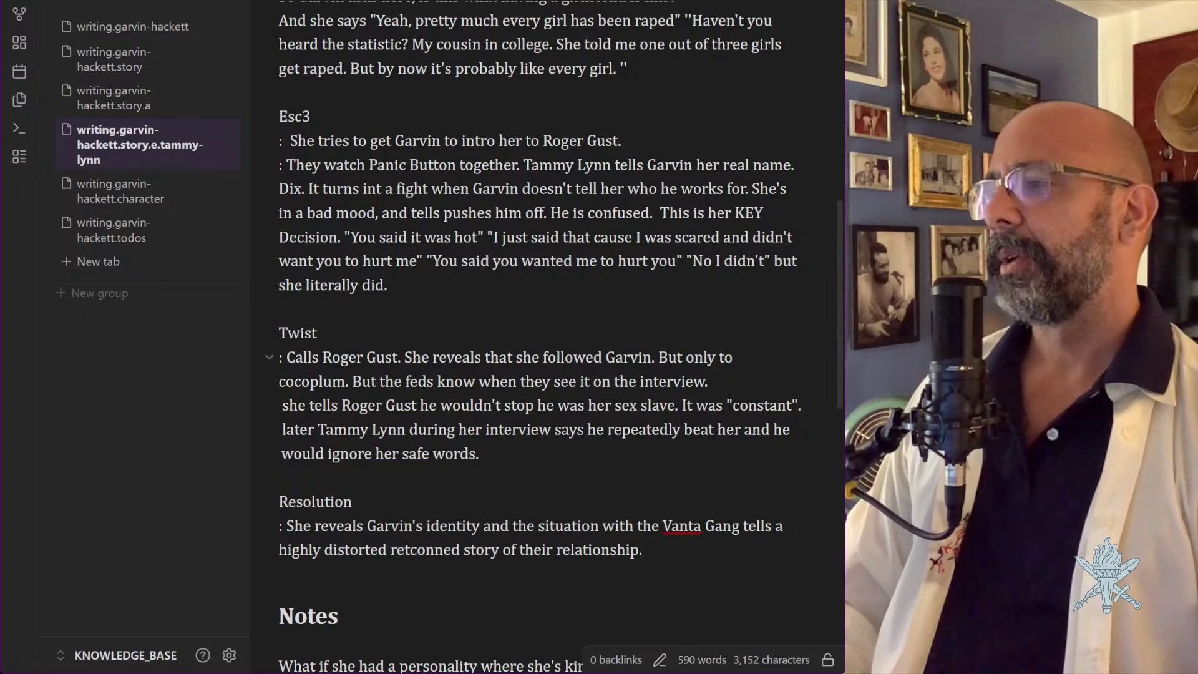
# Examine the Twist, Resolution and Notes sections, highlighting the paragraphs under Safe Word Hypocrite while reading them
pyautogui.scroll(-4, 445, 251)
pyautogui.scroll(-4, 445, 251)
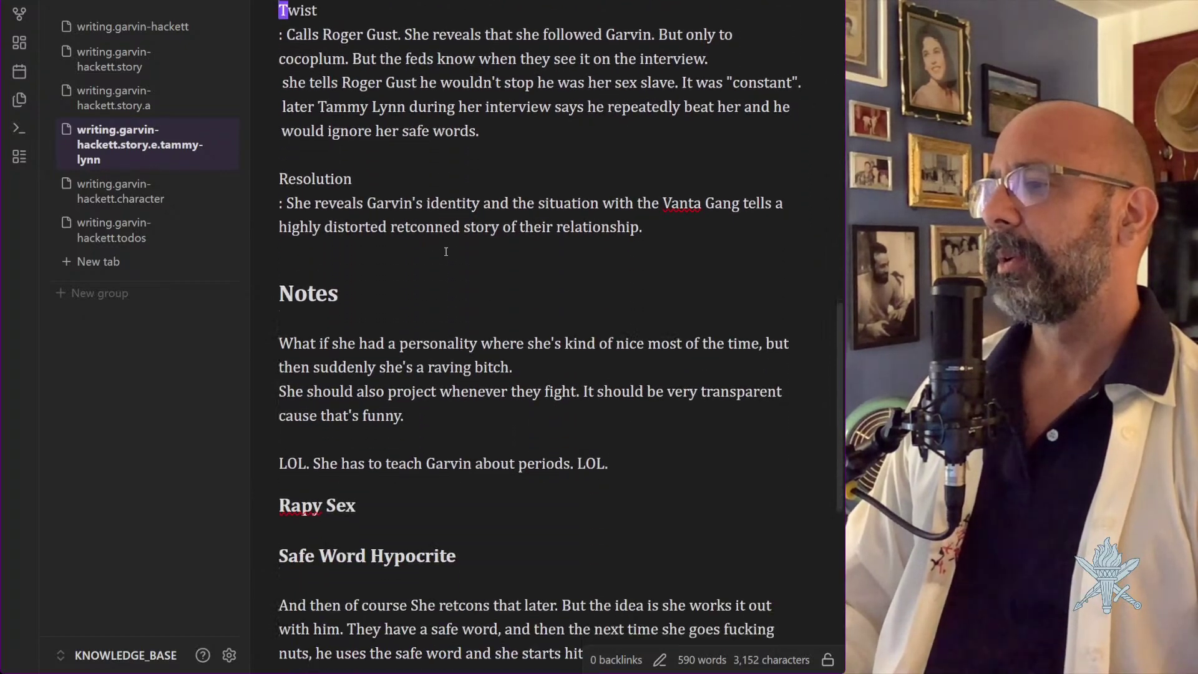
pyautogui.scroll(8, 445, 252)
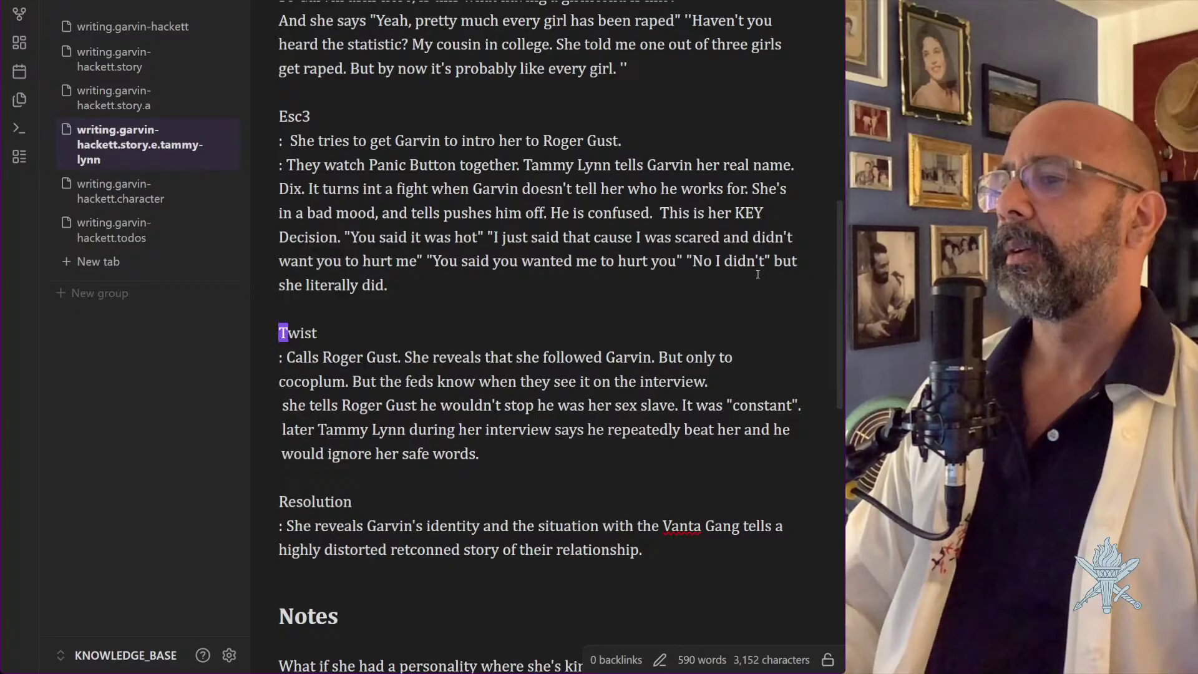
pyautogui.click(411, 282)
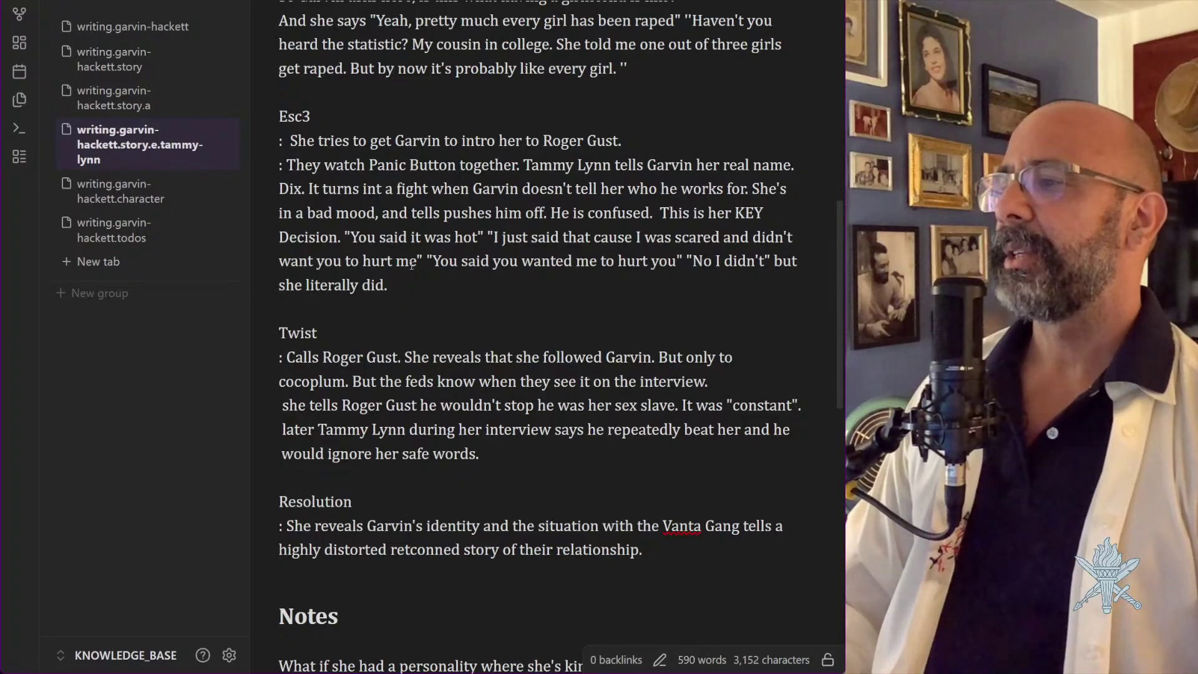
pyautogui.scroll(-8, 474, 230)
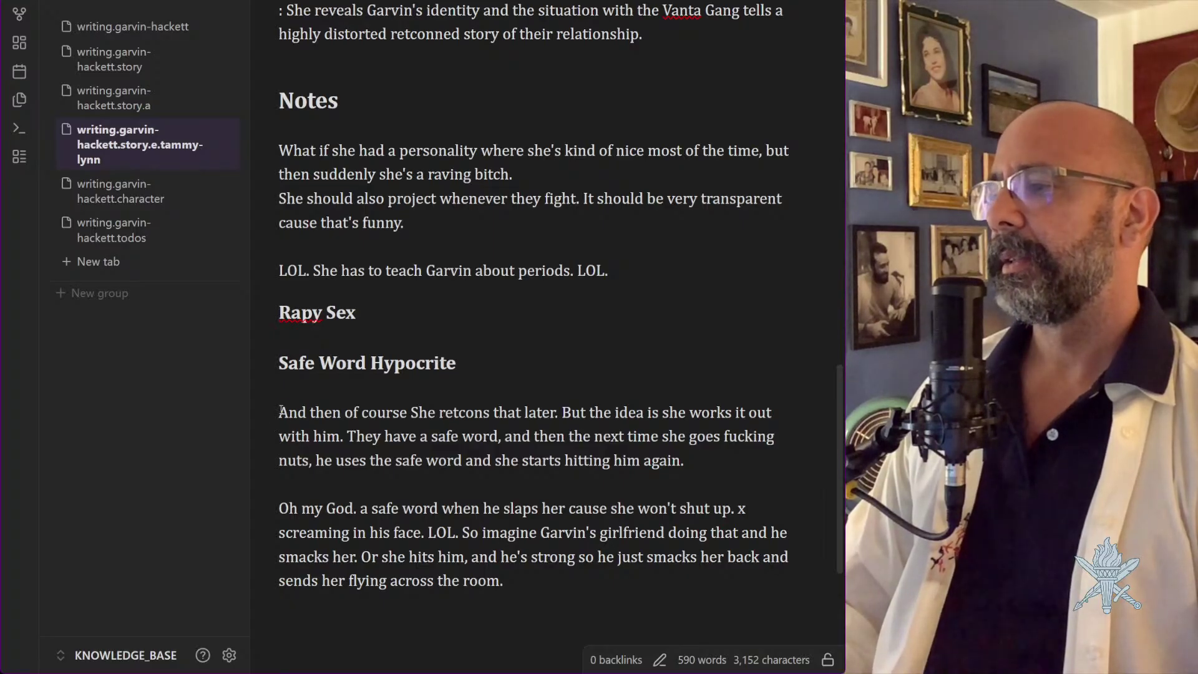
pyautogui.moveTo(281, 410); pyautogui.dragTo(713, 467)
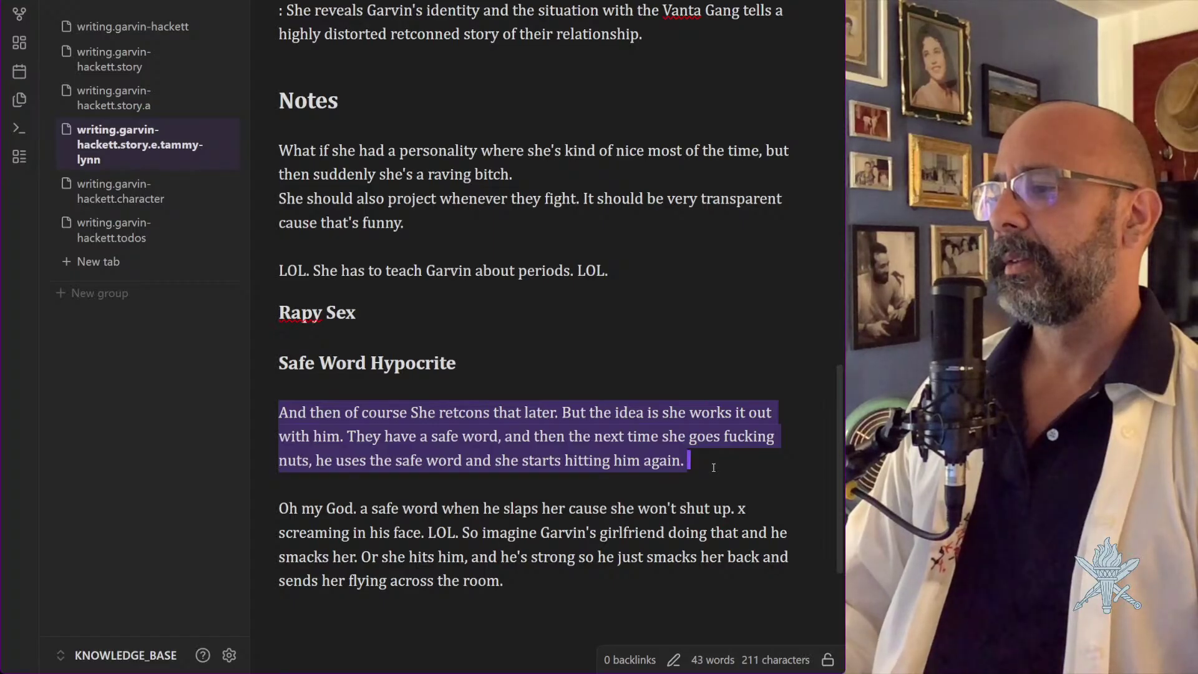
pyautogui.moveTo(713, 467); pyautogui.dragTo(740, 533)
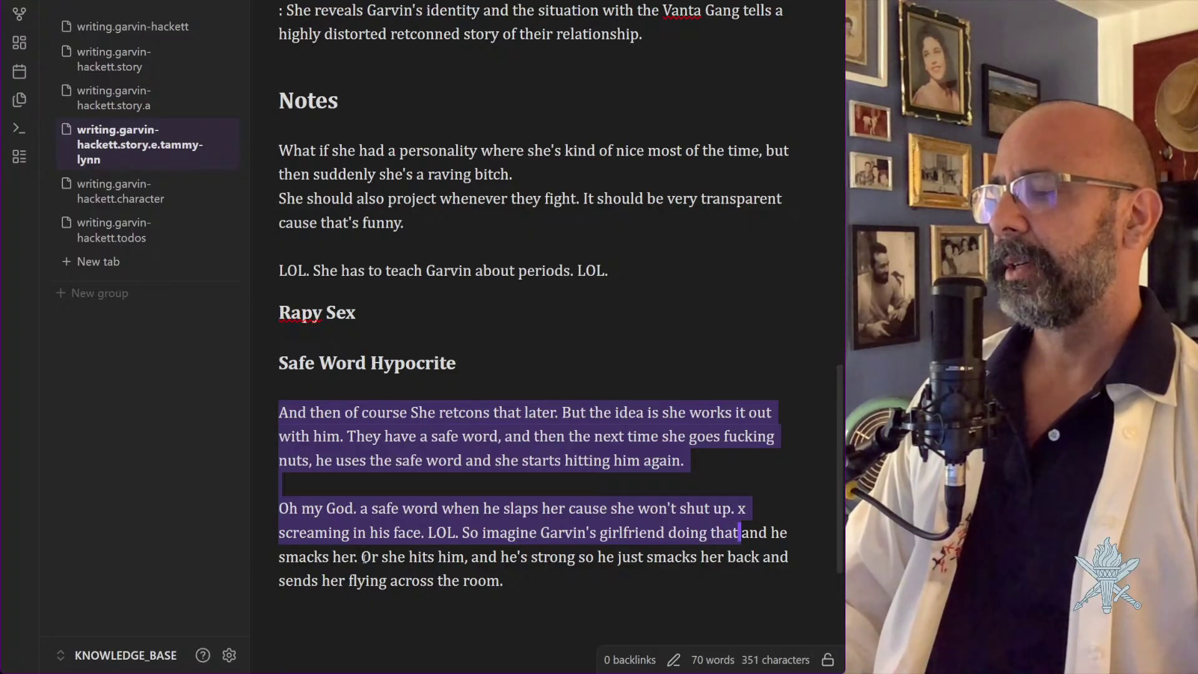
pyautogui.click(537, 581)
pyautogui.moveTo(537, 581); pyautogui.dragTo(264, 512)
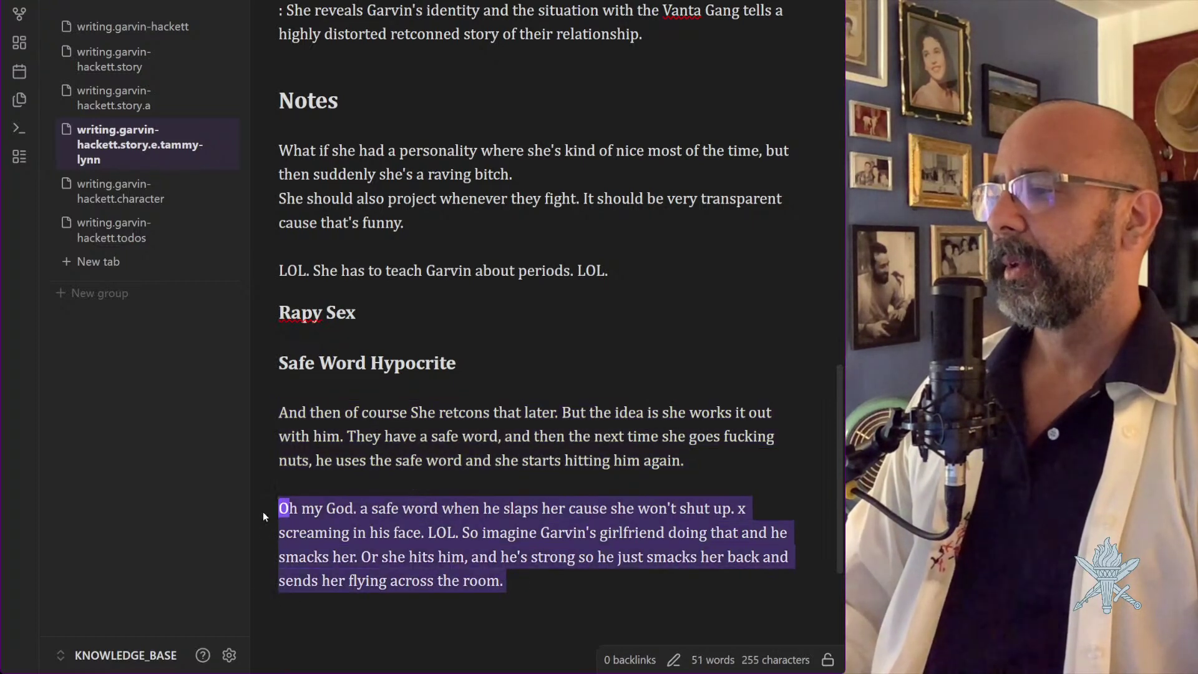
pyautogui.scroll(-3, 308, 495)
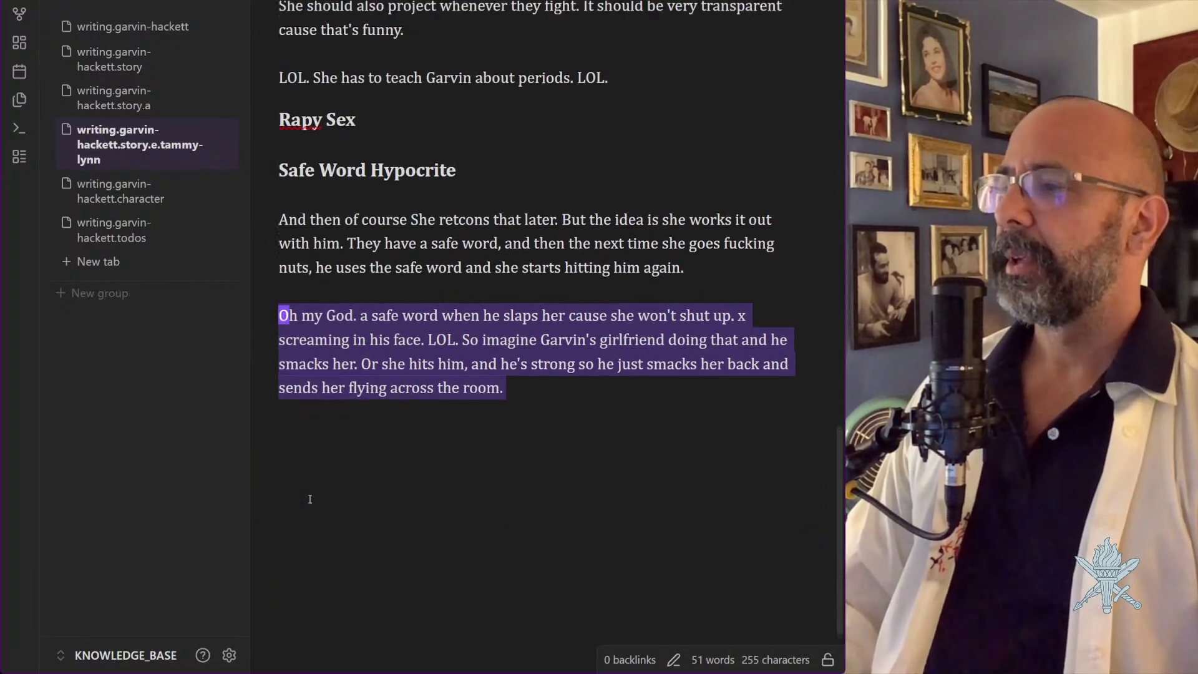
pyautogui.scroll(2, 308, 495)
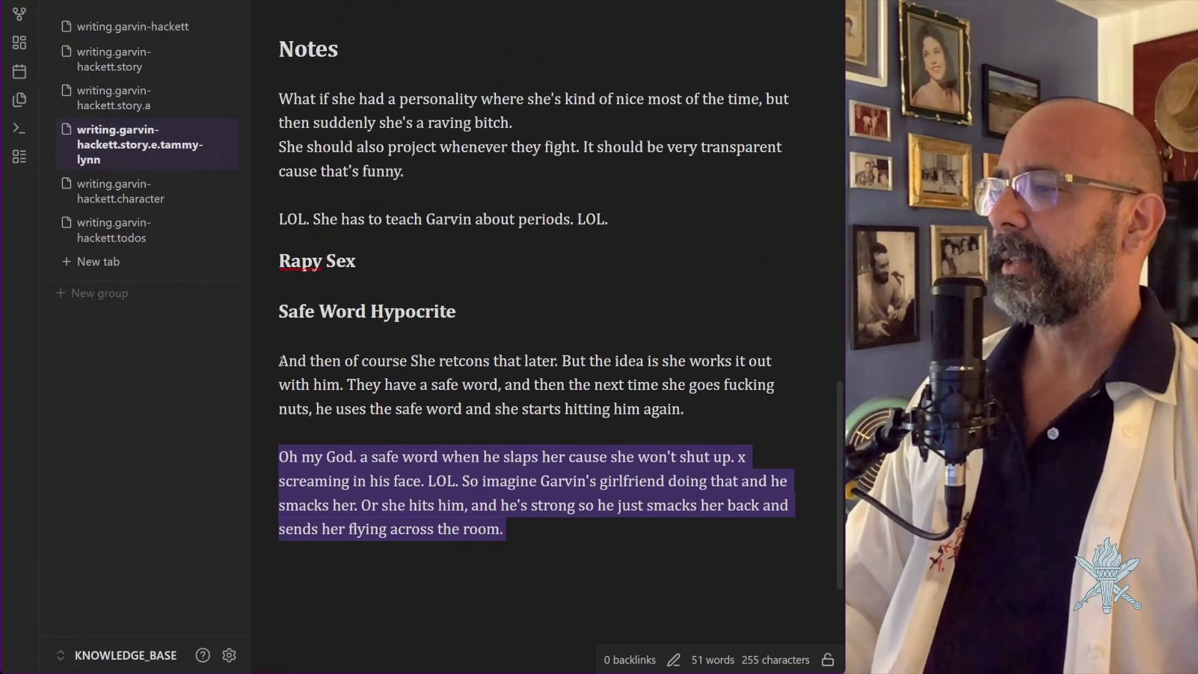
pyautogui.scroll(5, 284, 358)
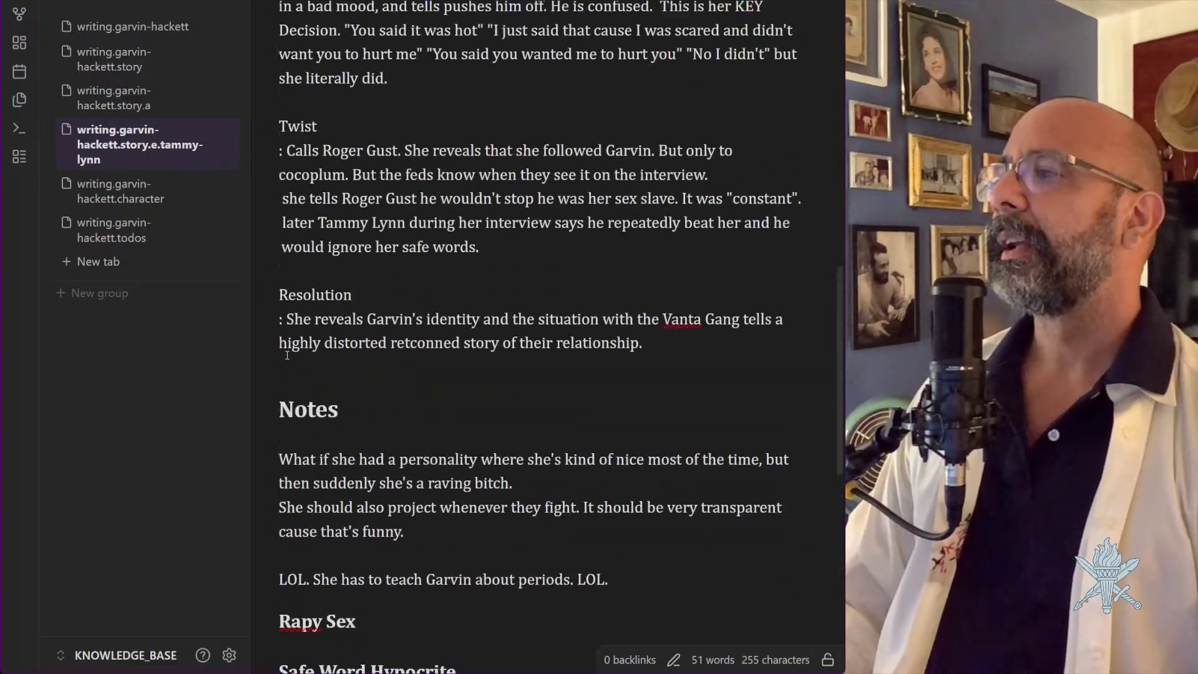
# Delete the stray word "tells" before "pushes him off" in the Esc3 paragraph
pyautogui.scroll(4, 287, 355)
pyautogui.scroll(3, 286, 355)
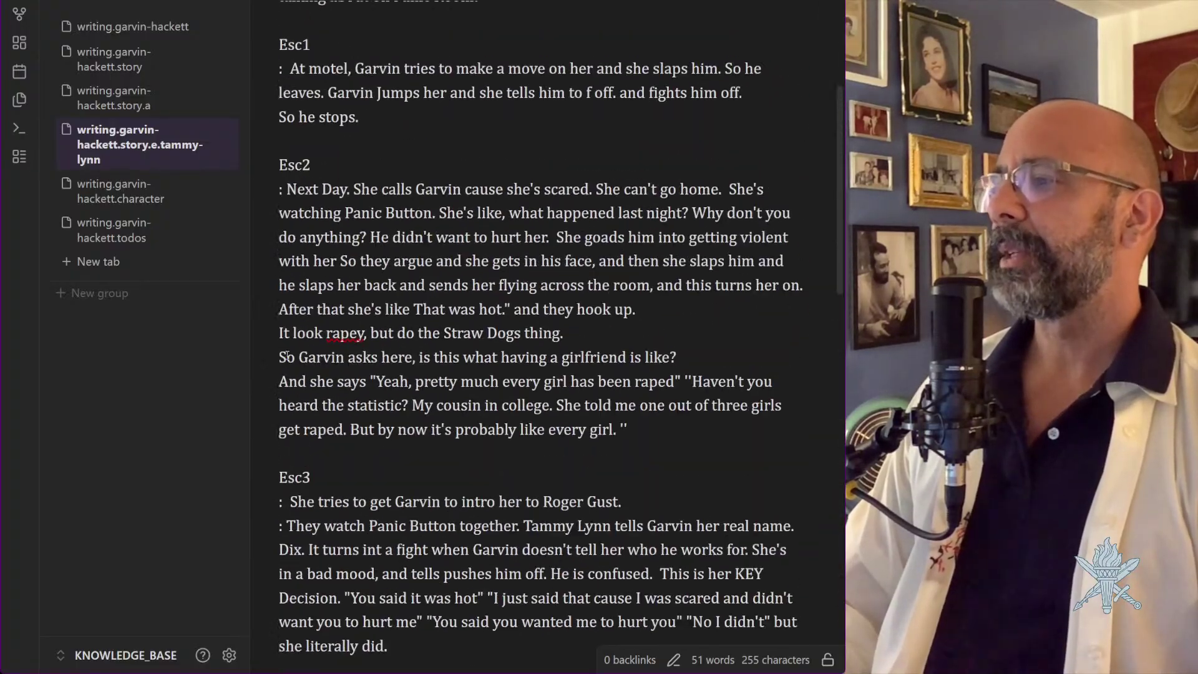
pyautogui.scroll(-3, 287, 355)
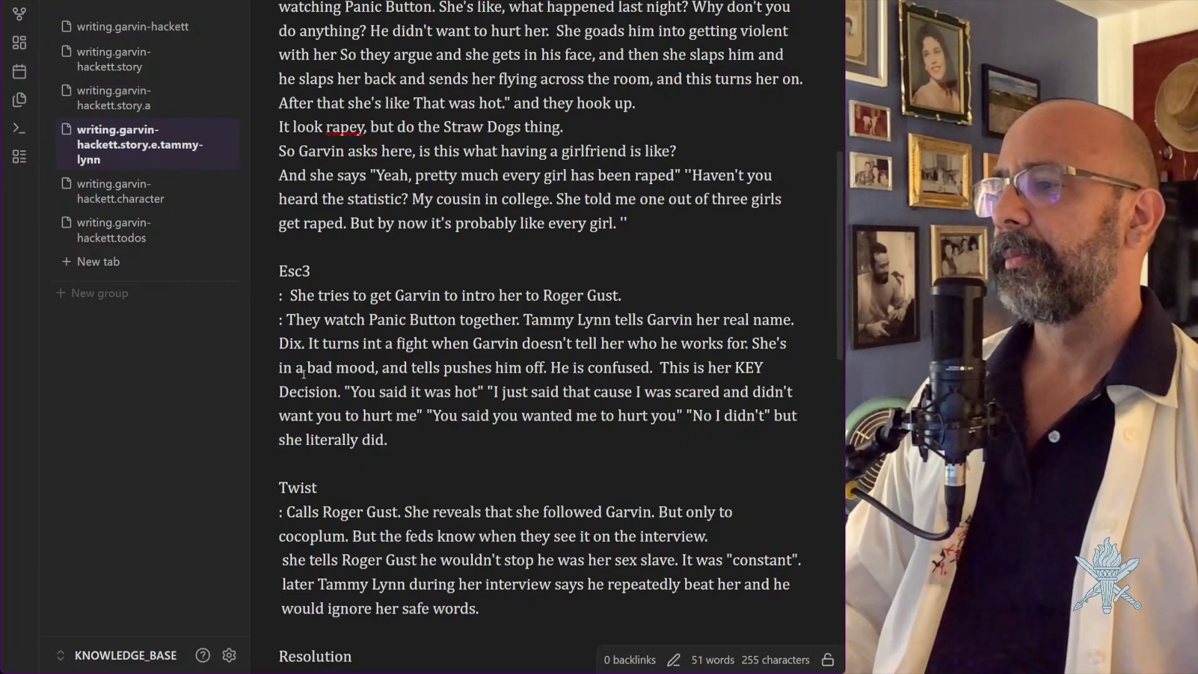
pyautogui.click(439, 368)
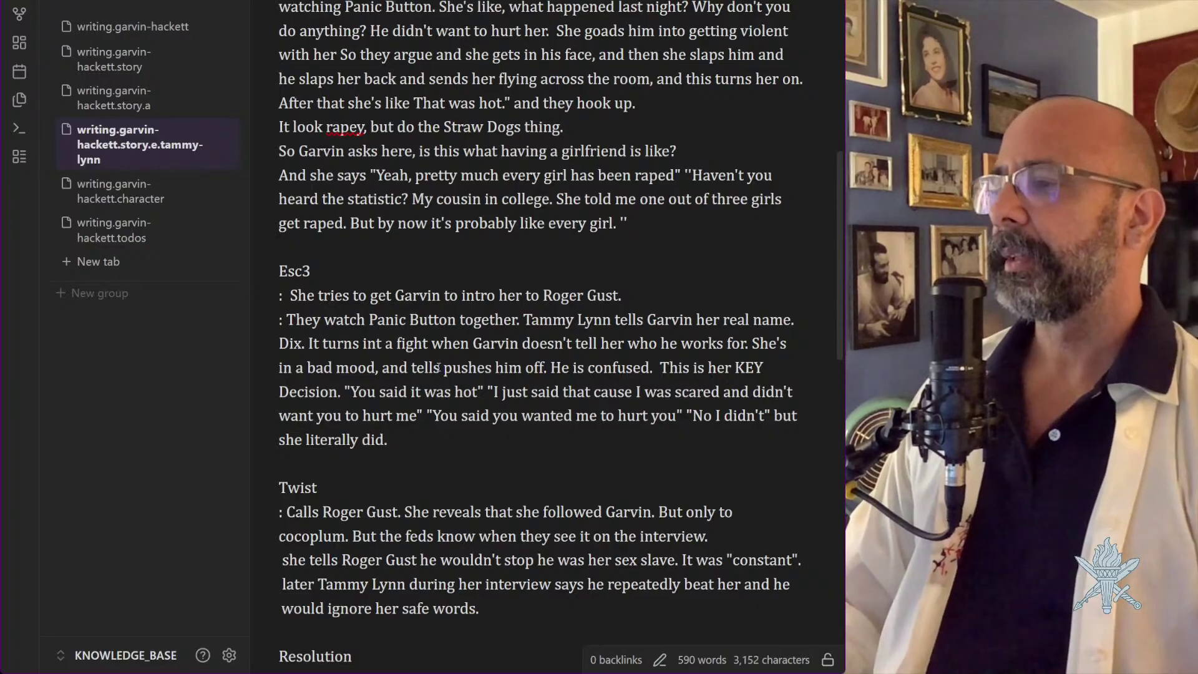
pyautogui.press('BackSpace')
pyautogui.press('BackSpace')
pyautogui.press('BackSpace')
pyautogui.press('BackSpace')
pyautogui.press('BackSpace')
pyautogui.press('BackSpace')
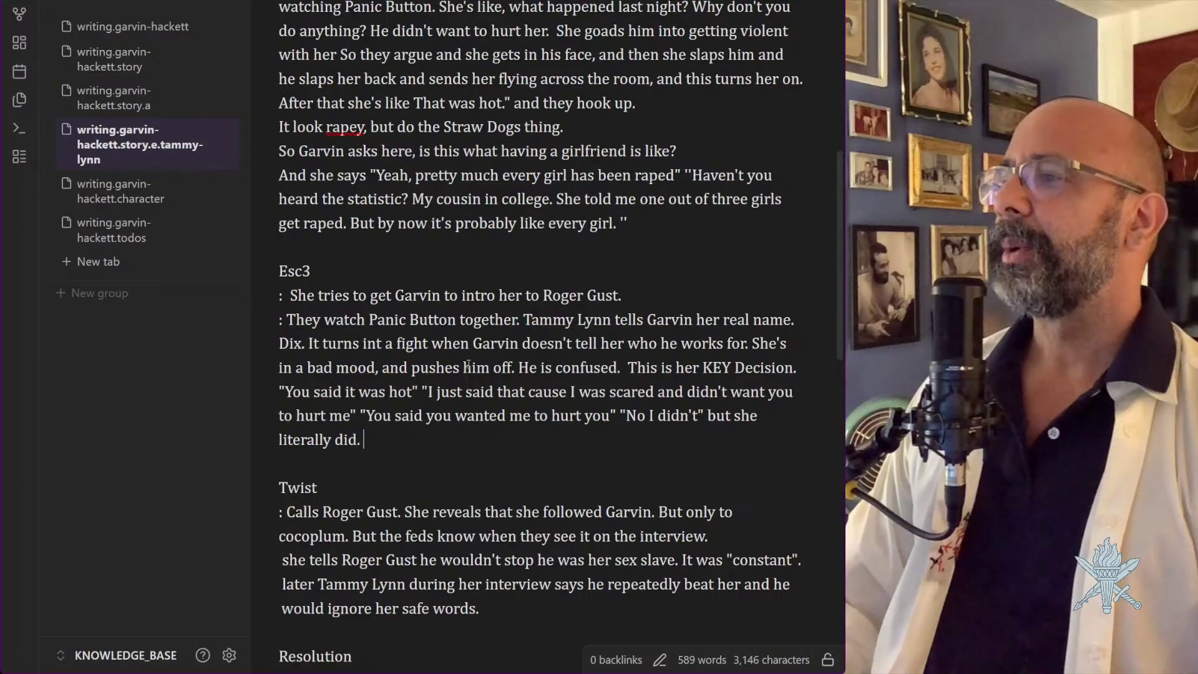
# Add the sentence "The safe word talk." at the end of the Esc2 section
pyautogui.scroll(2, 468, 365)
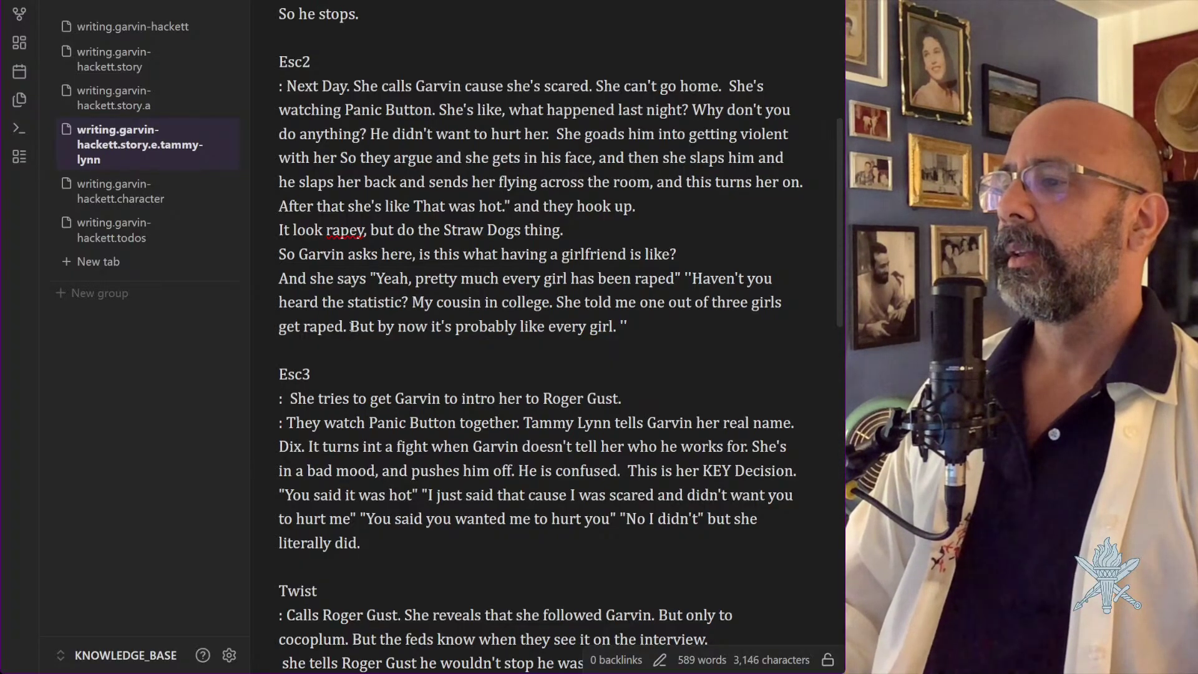
pyautogui.click(642, 322)
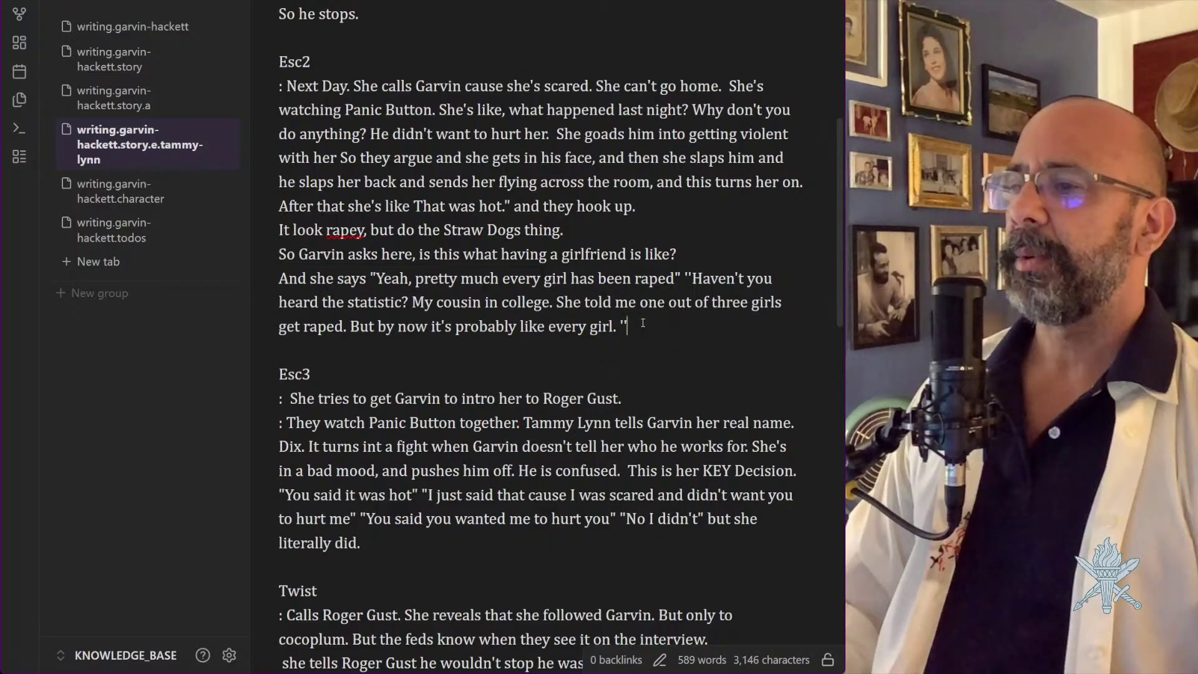
pyautogui.write('The saf')
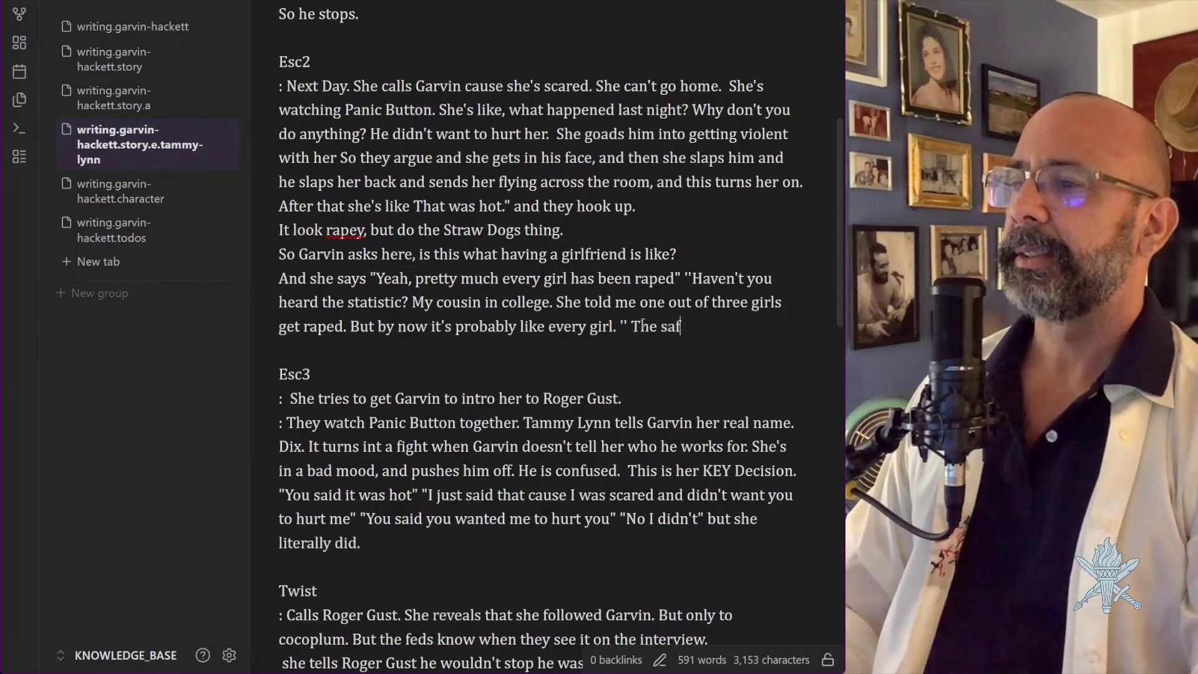
pyautogui.write('e word talk.')
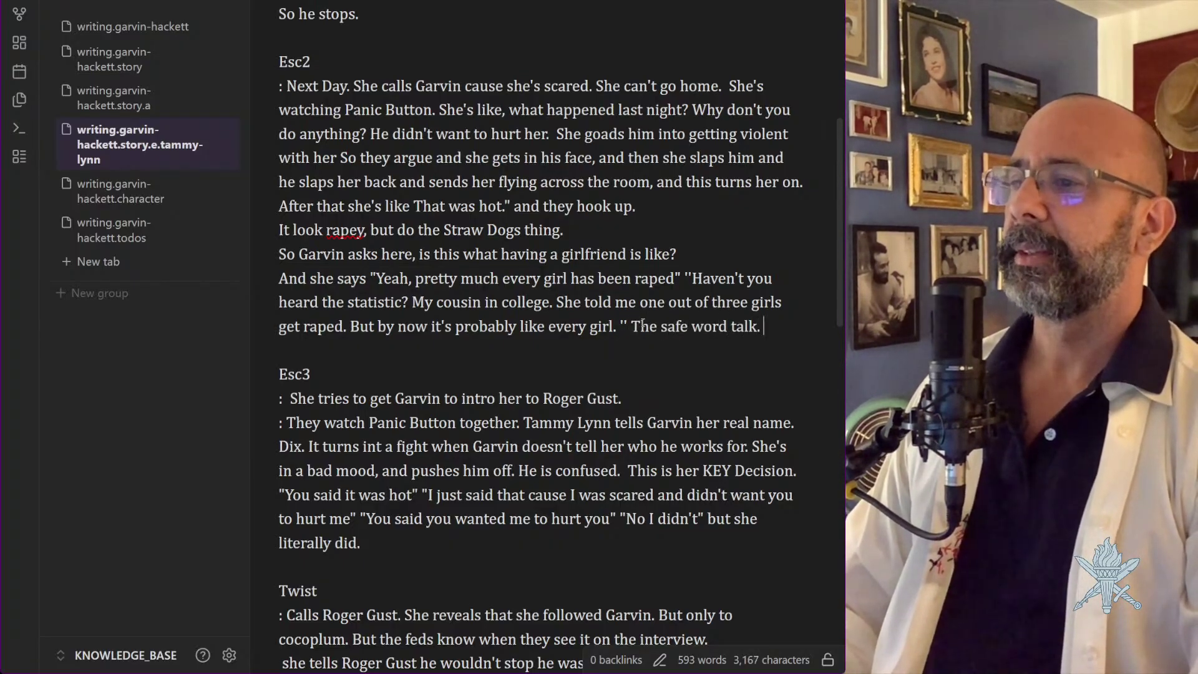
pyautogui.scroll(-10, 623, 314)
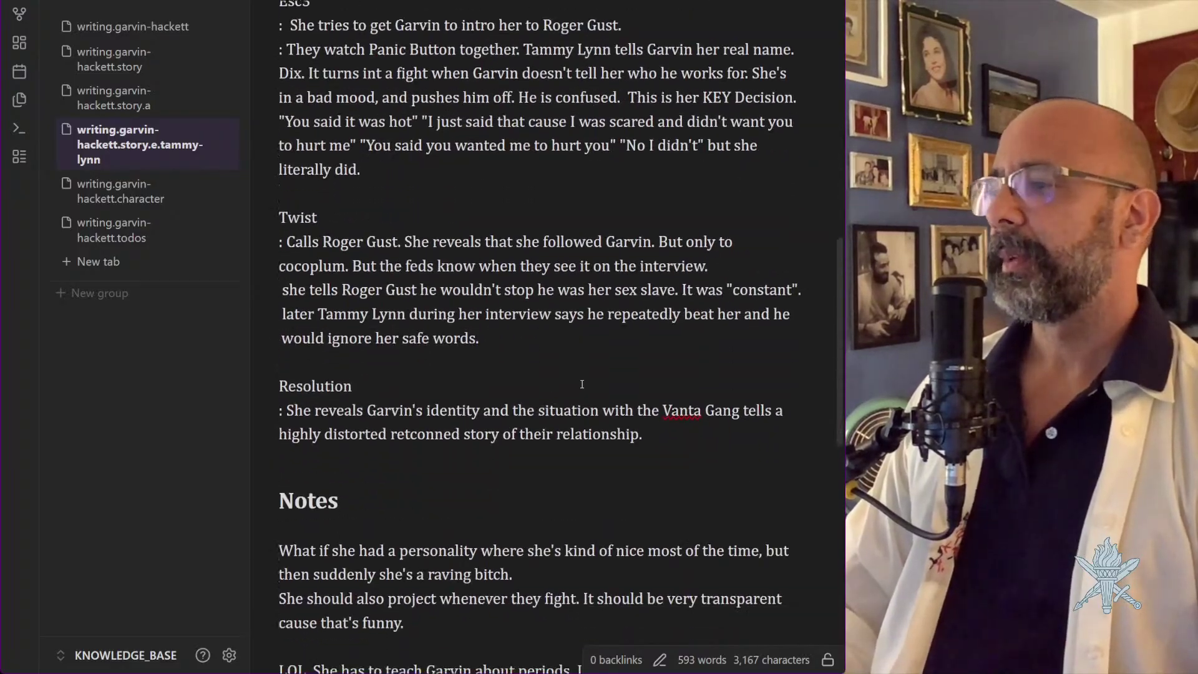
pyautogui.scroll(-1, 582, 383)
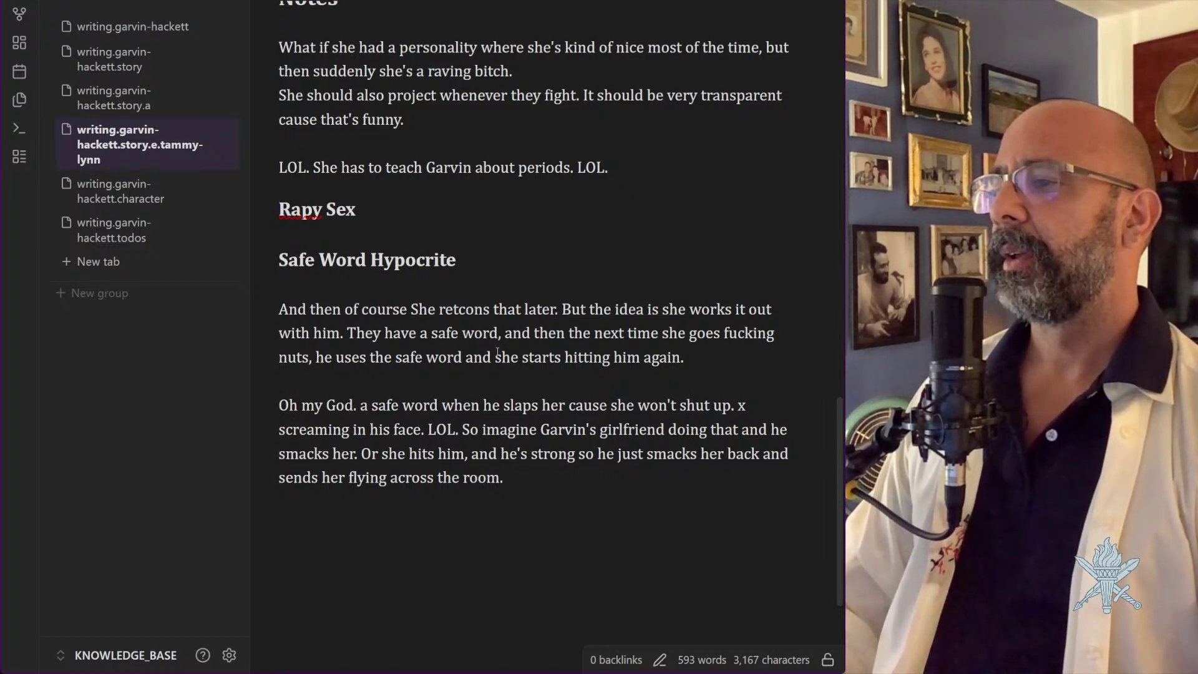
pyautogui.moveTo(346, 329); pyautogui.dragTo(280, 307)
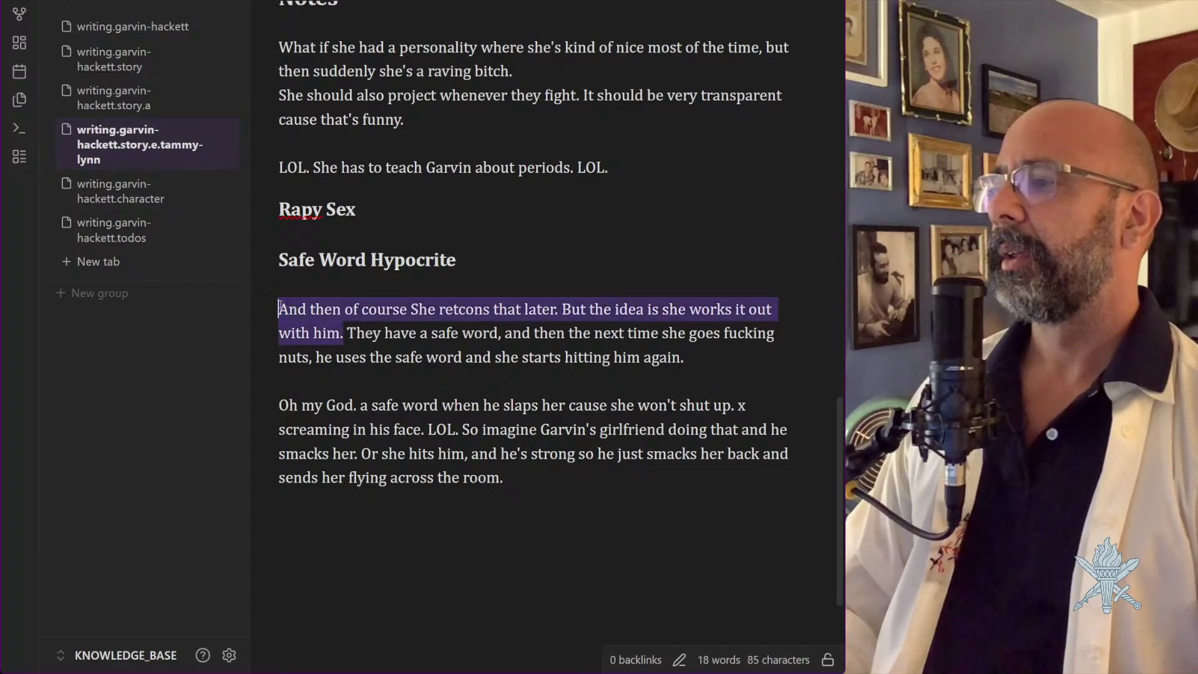
pyautogui.write('x')
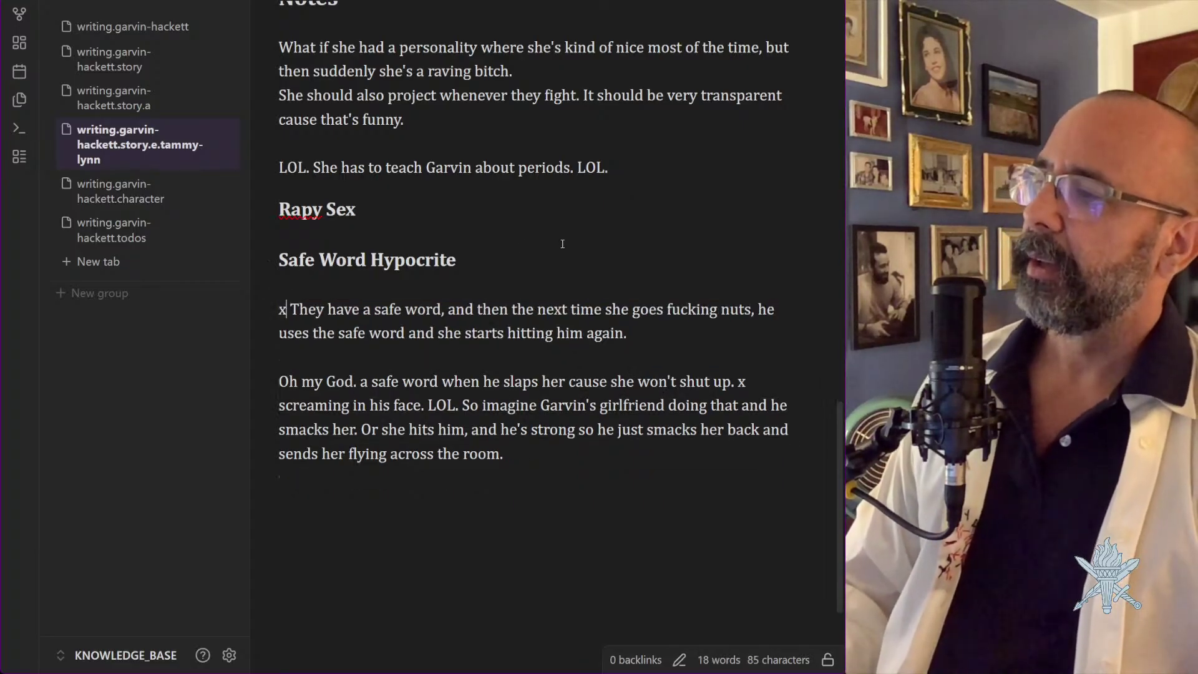
pyautogui.hotkey('ctrl', 'x')
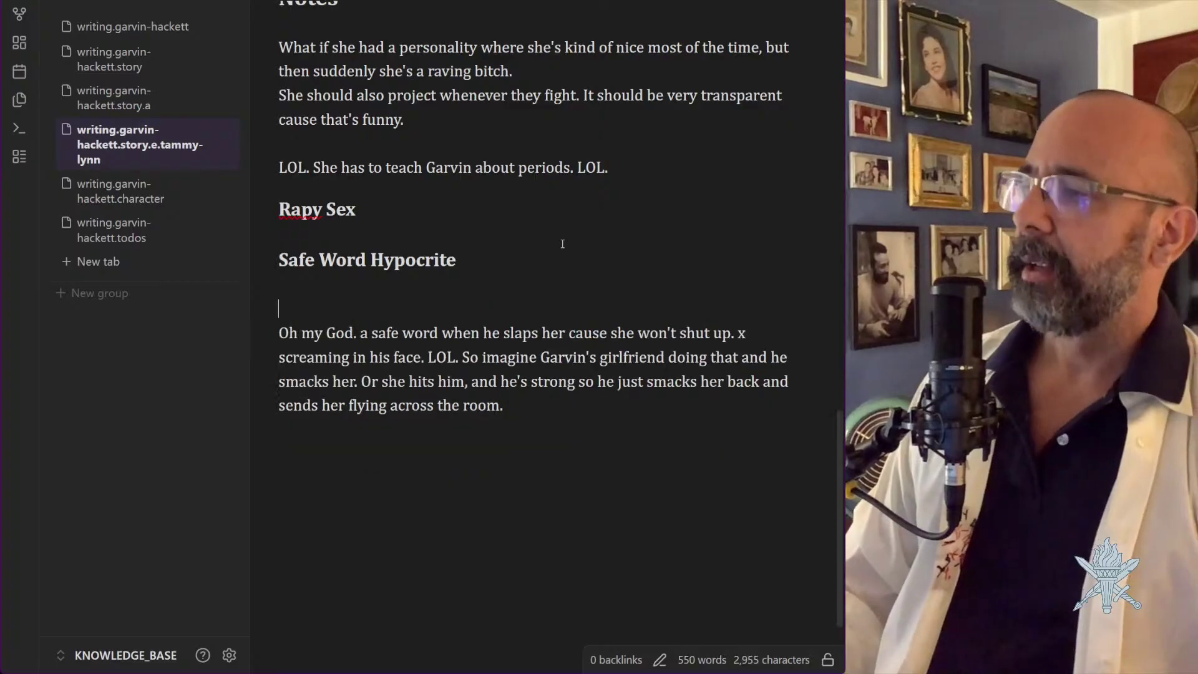
pyautogui.hotkey('ctrl', 'z')
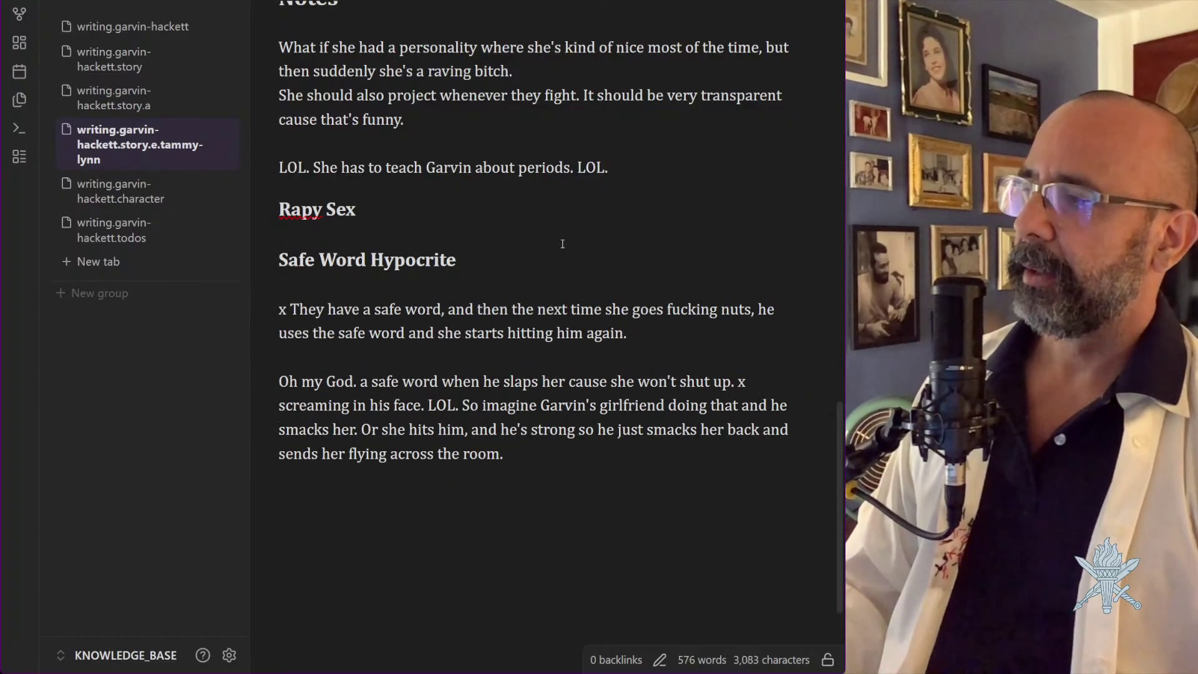
pyautogui.hotkey('ctrl', 'z')
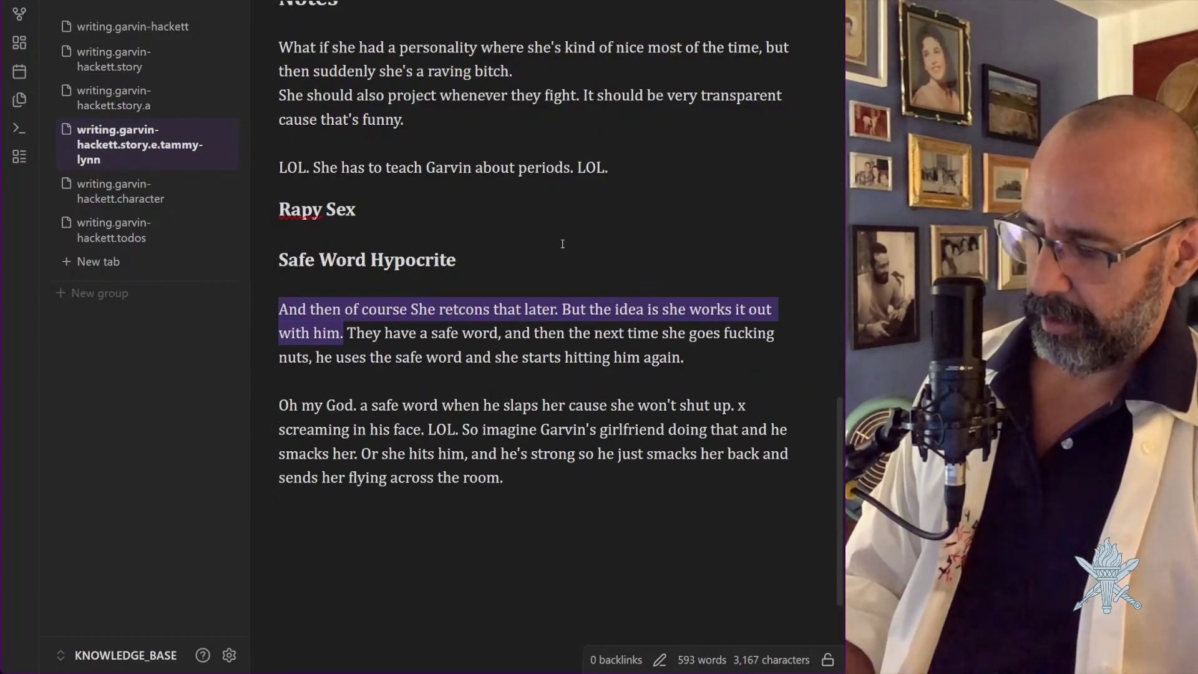
# Move "And then of course She retcons that later. But the idea is she works it out with him." to a new line ending Esc2
pyautogui.press('BackSpace')
pyautogui.scroll(3, 562, 243)
pyautogui.scroll(10, 562, 244)
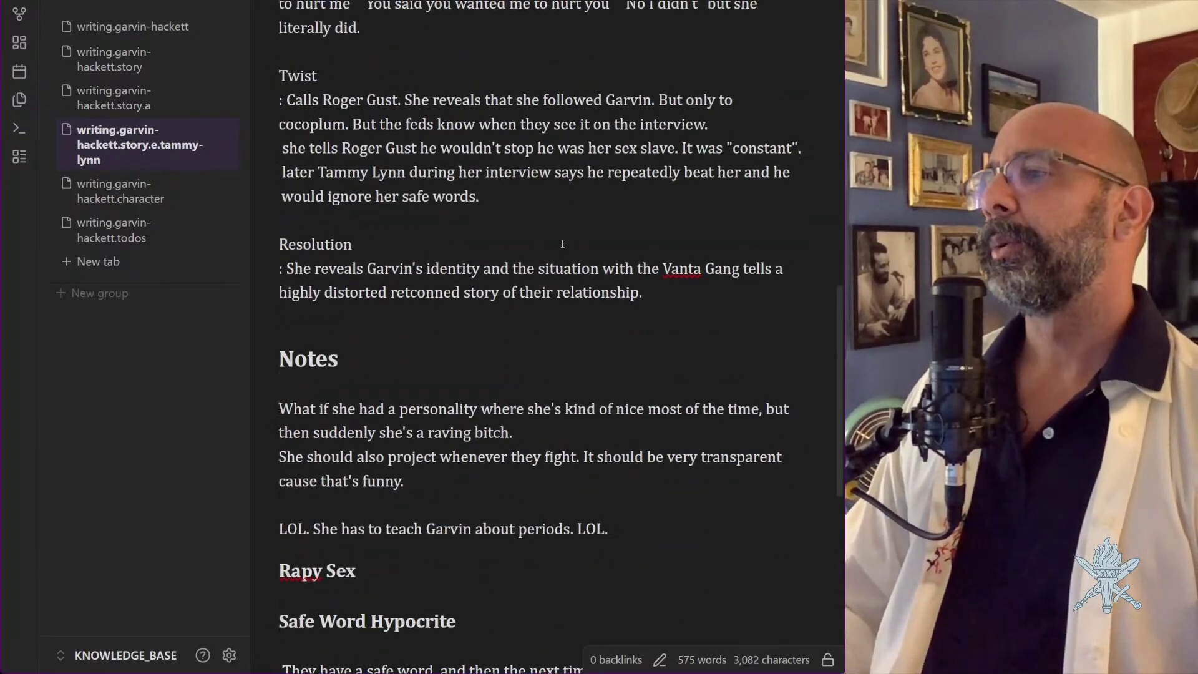
pyautogui.scroll(3, 562, 243)
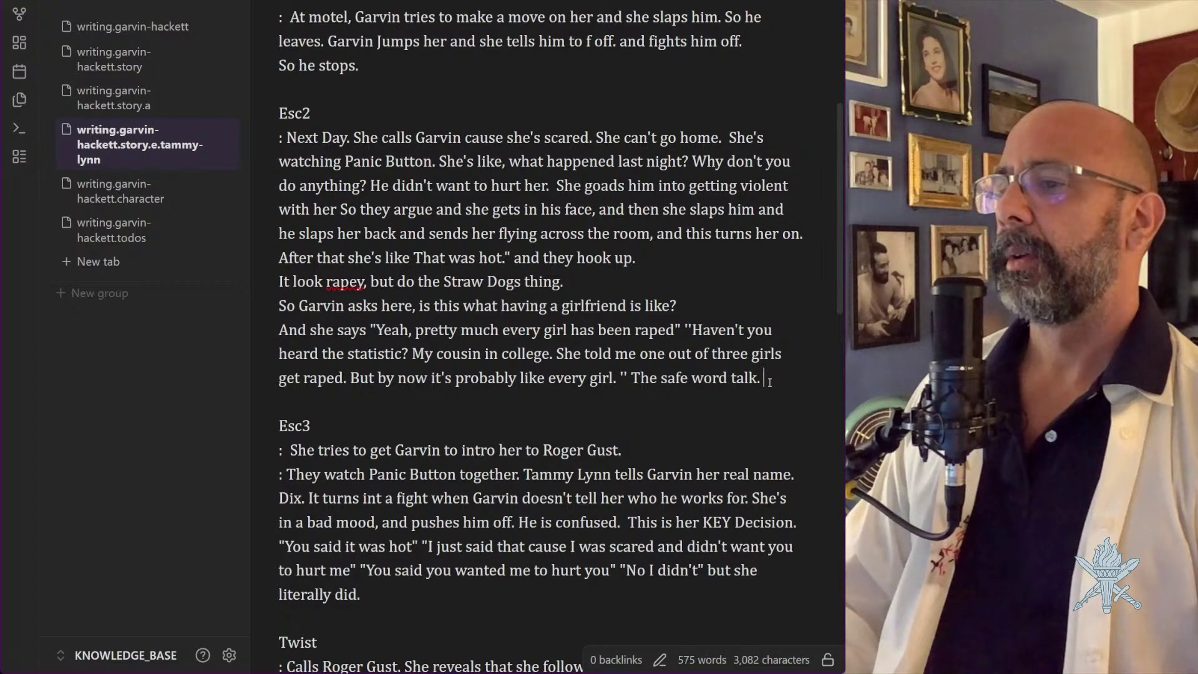
pyautogui.press('Return')
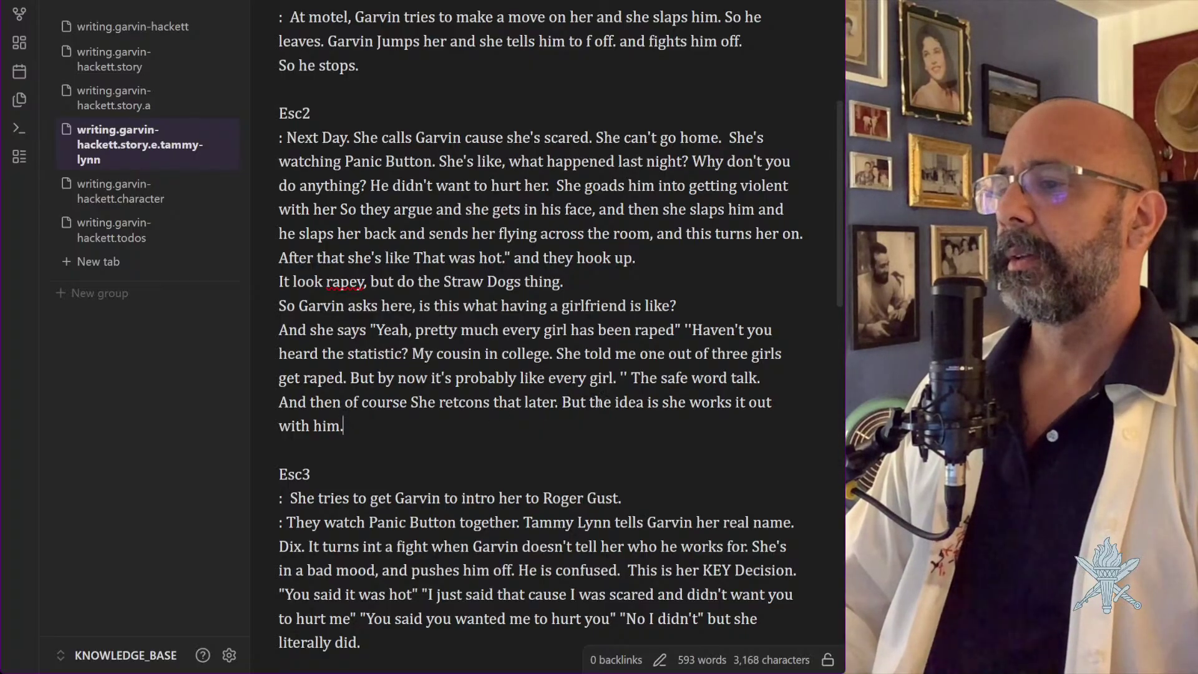
# Remove the "And then of course She retcons that later" passage from both Esc2 and the Safe Word Hypocrite notes
pyautogui.moveTo(565, 403); pyautogui.dragTo(588, 422)
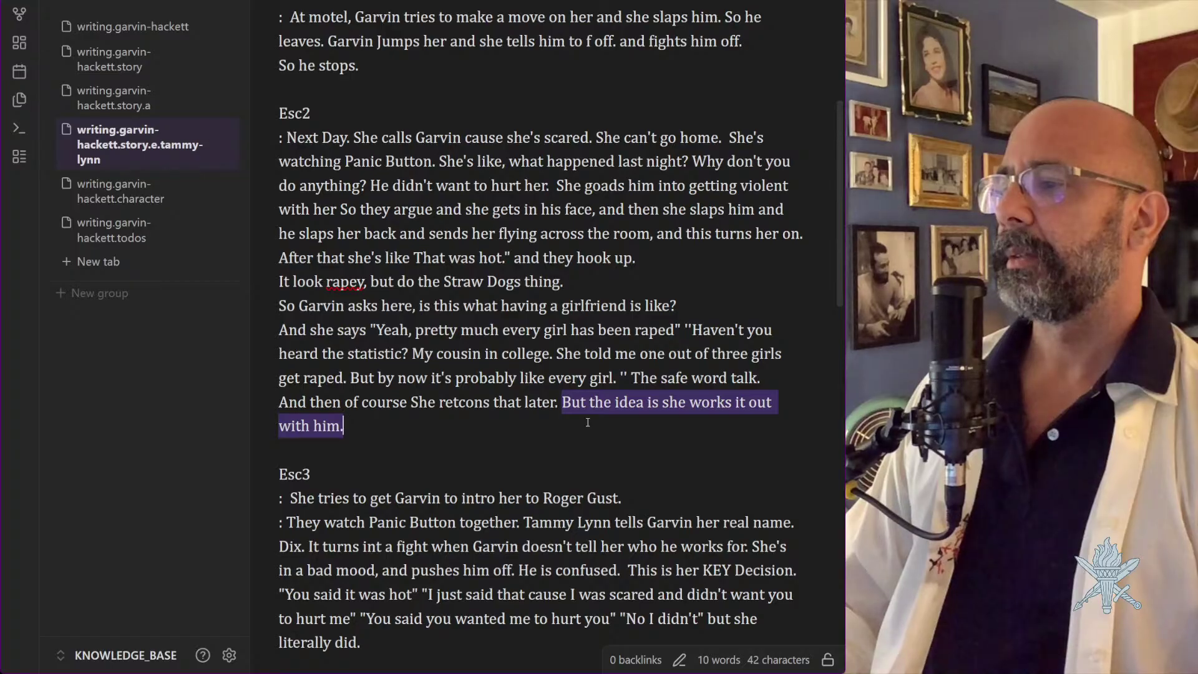
pyautogui.scroll(-15, 588, 423)
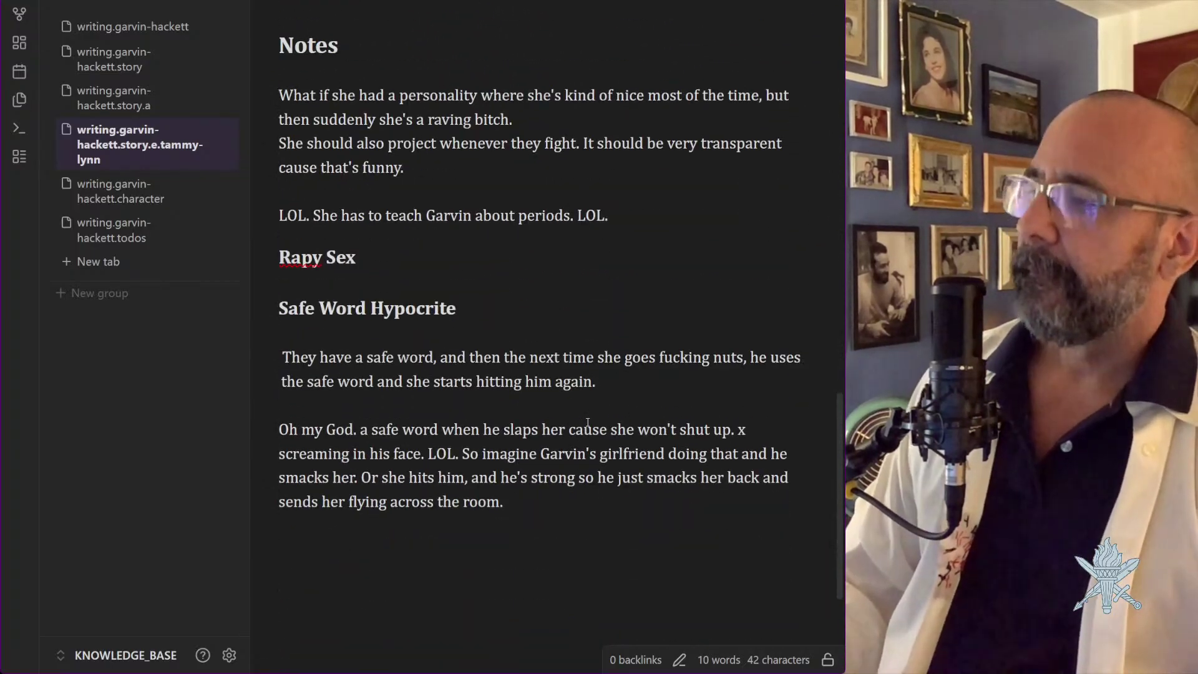
pyautogui.hotkey('ctrl', 'x')
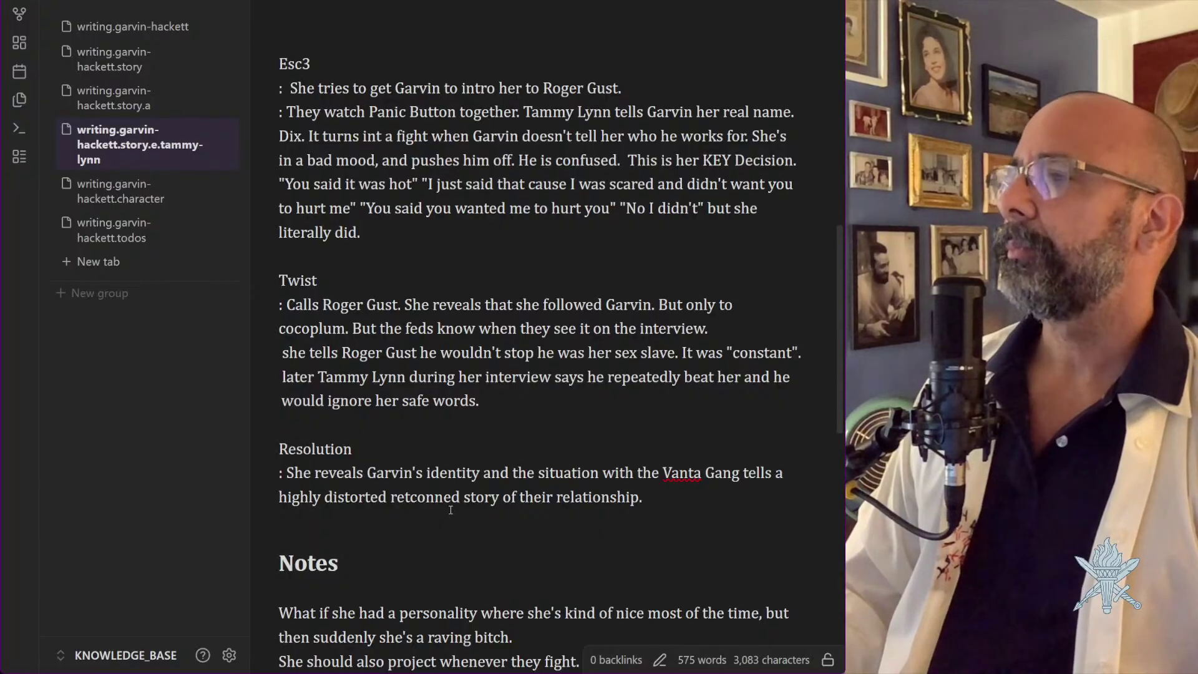
pyautogui.press('BackSpace')
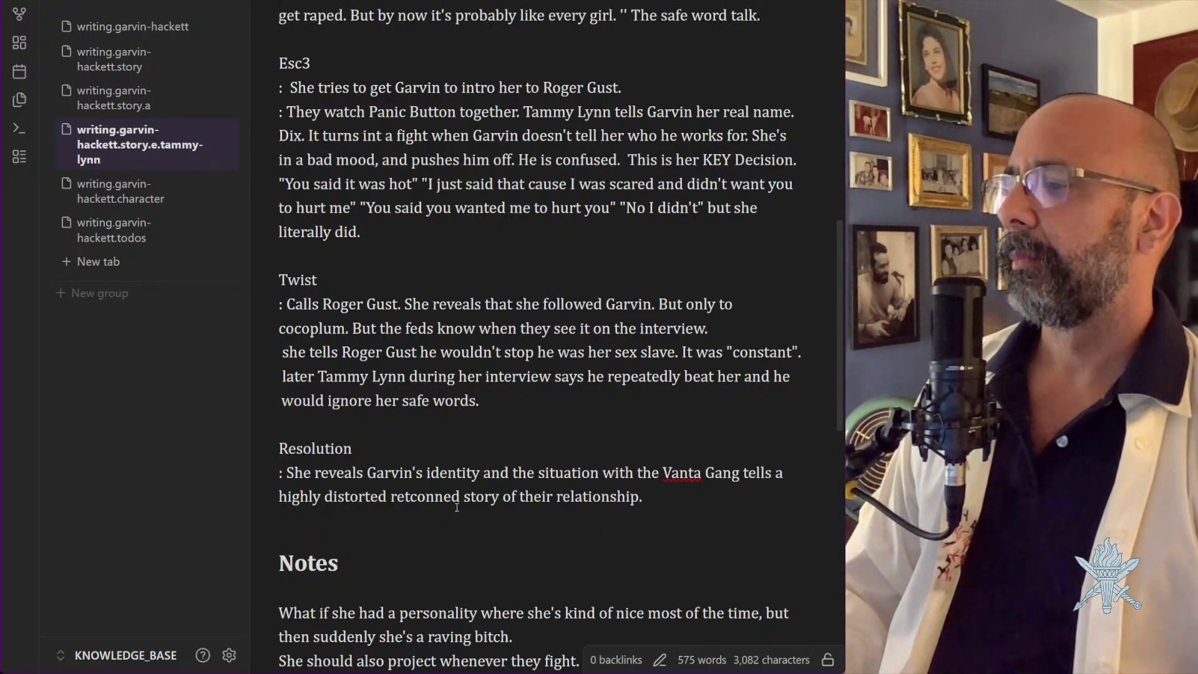
pyautogui.hotkey('ctrl', 'z')
pyautogui.hotkey('ctrl', 'z')
pyautogui.scroll(-3, 456, 507)
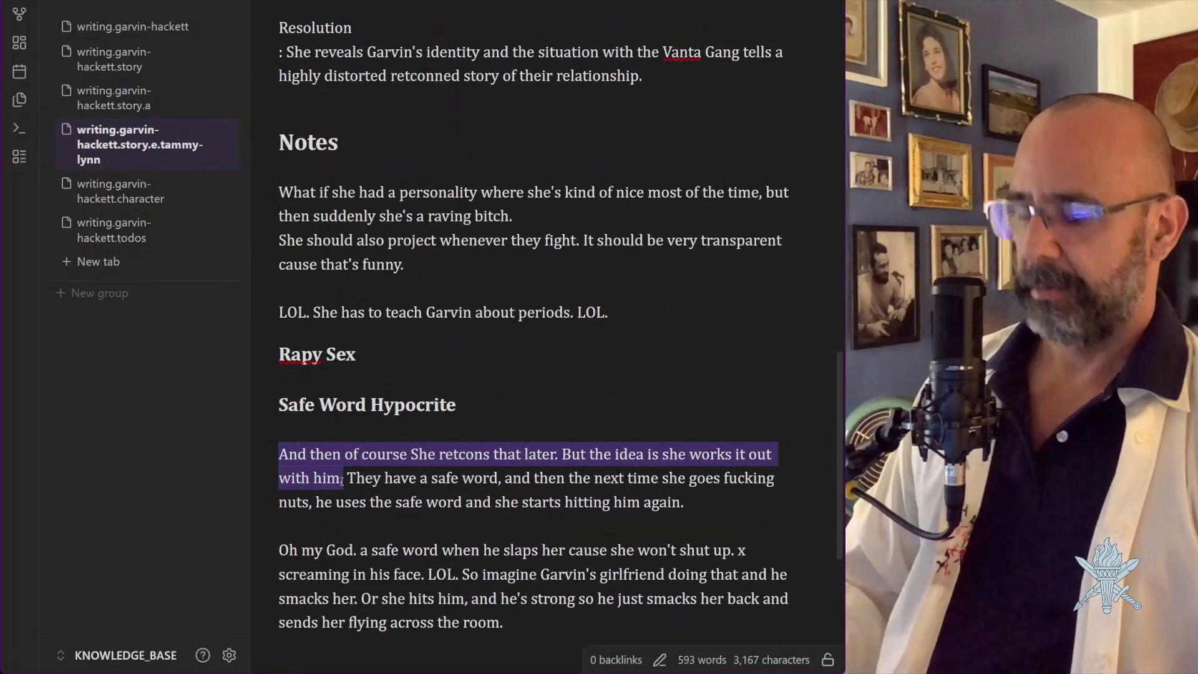
pyautogui.press('BackSpace')
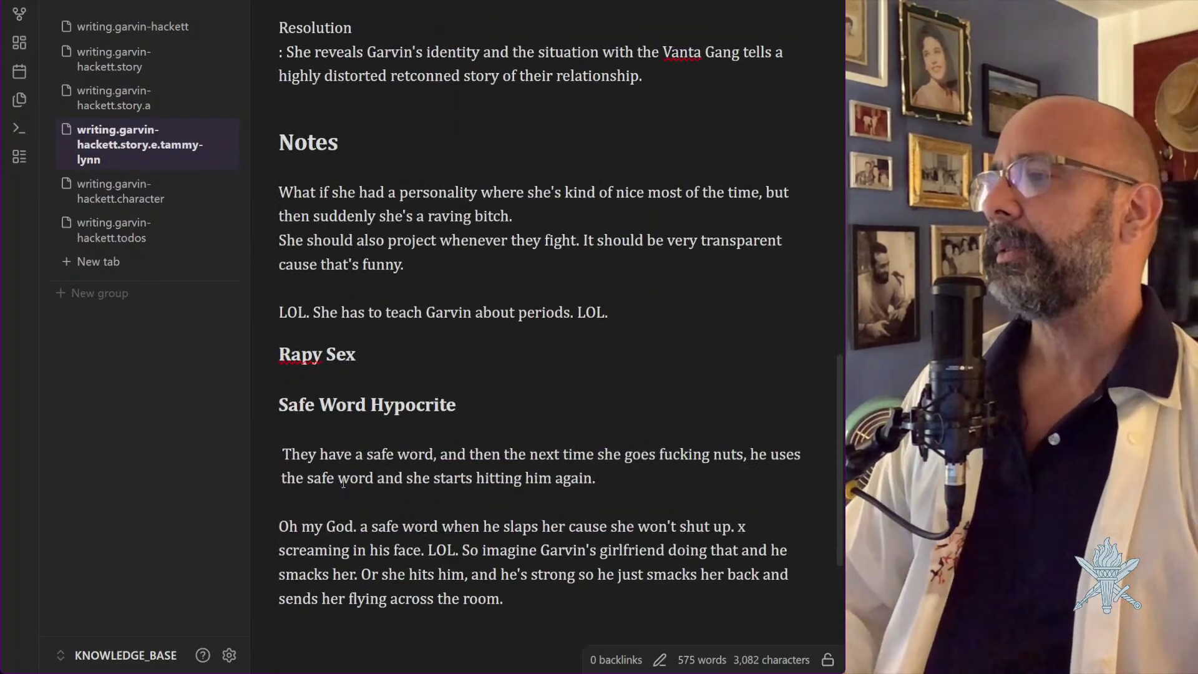
# Insert "The Retcon." at the start of the Resolution paragraph, before "She reveals Garvin's identity"
pyautogui.scroll(7, 342, 483)
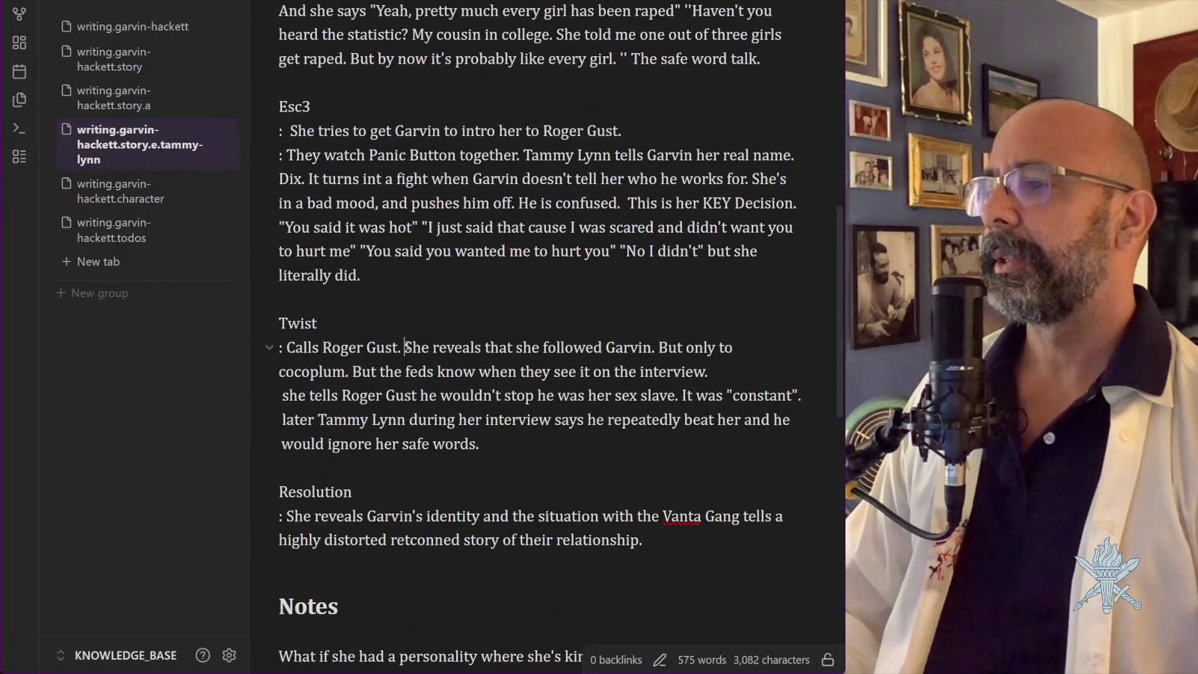
pyautogui.write('T')
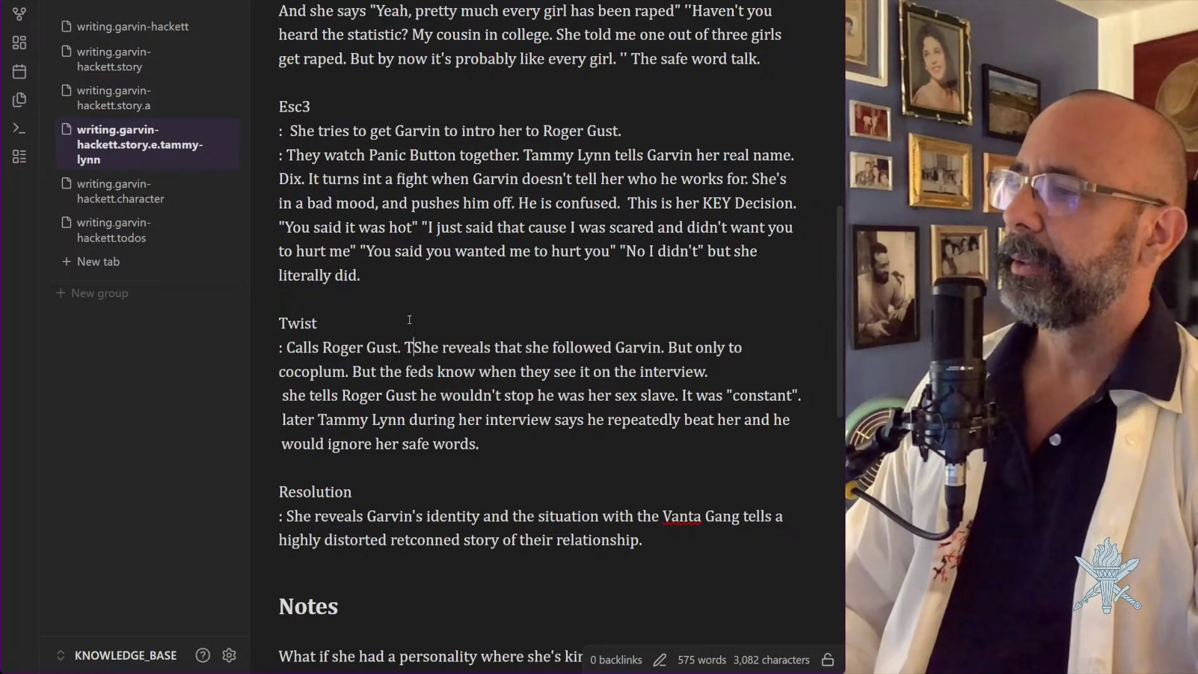
pyautogui.press('BackSpace')
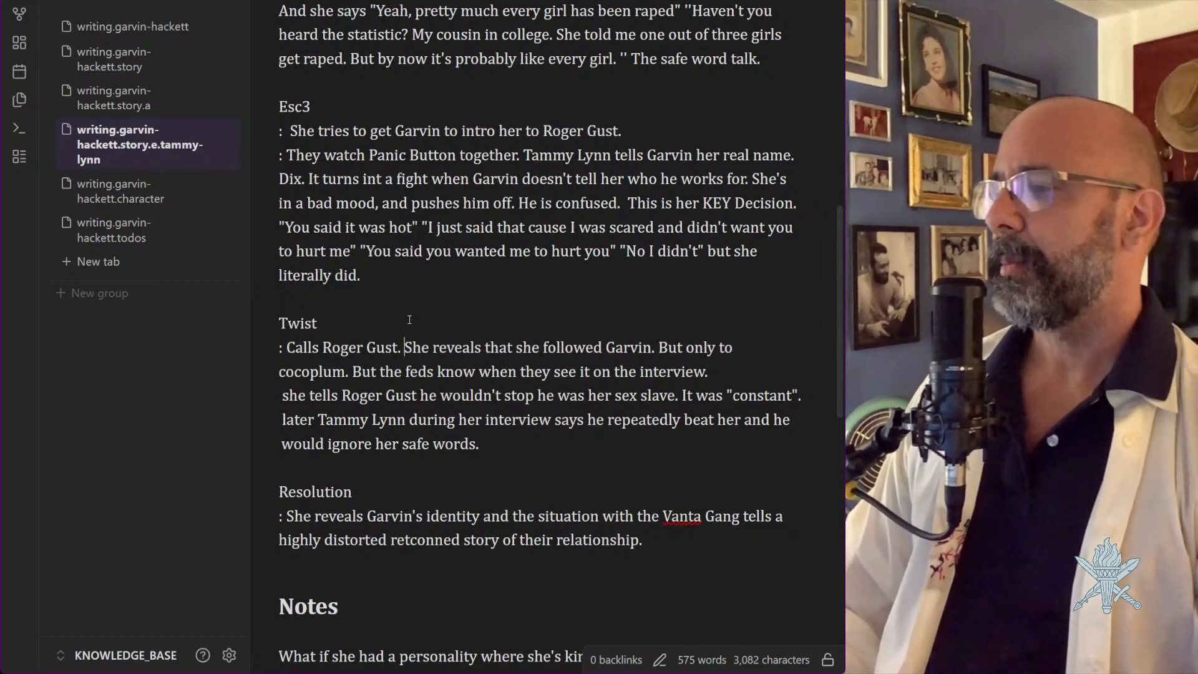
pyautogui.click(661, 549)
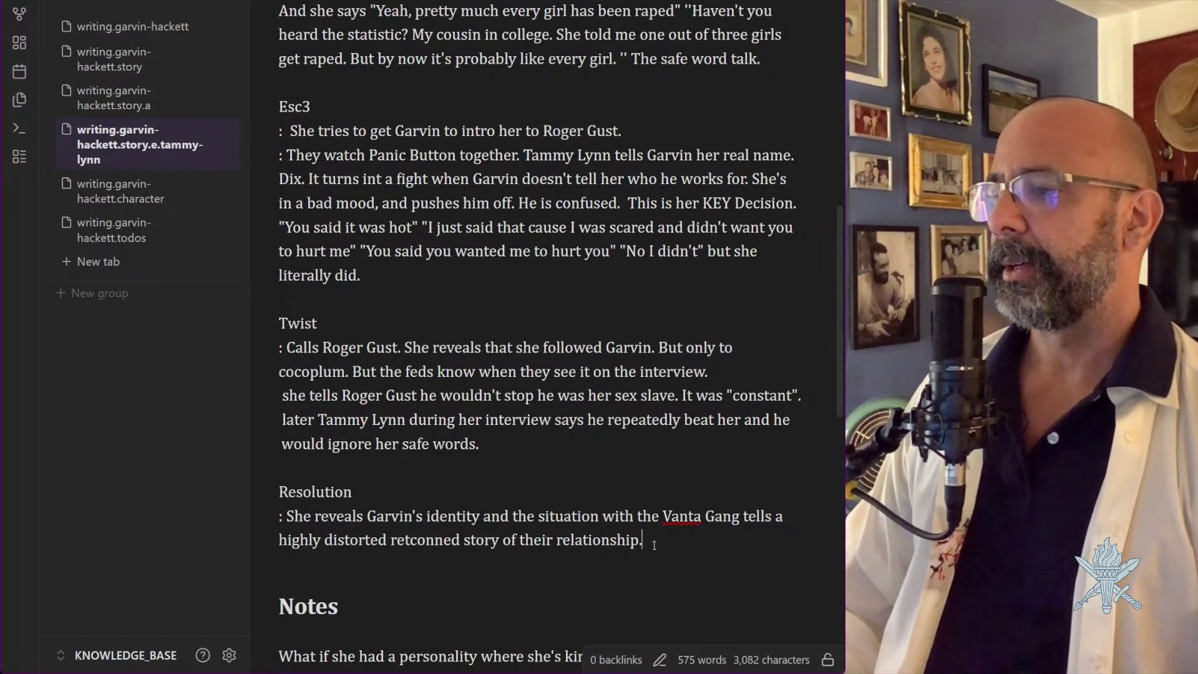
pyautogui.click(286, 517)
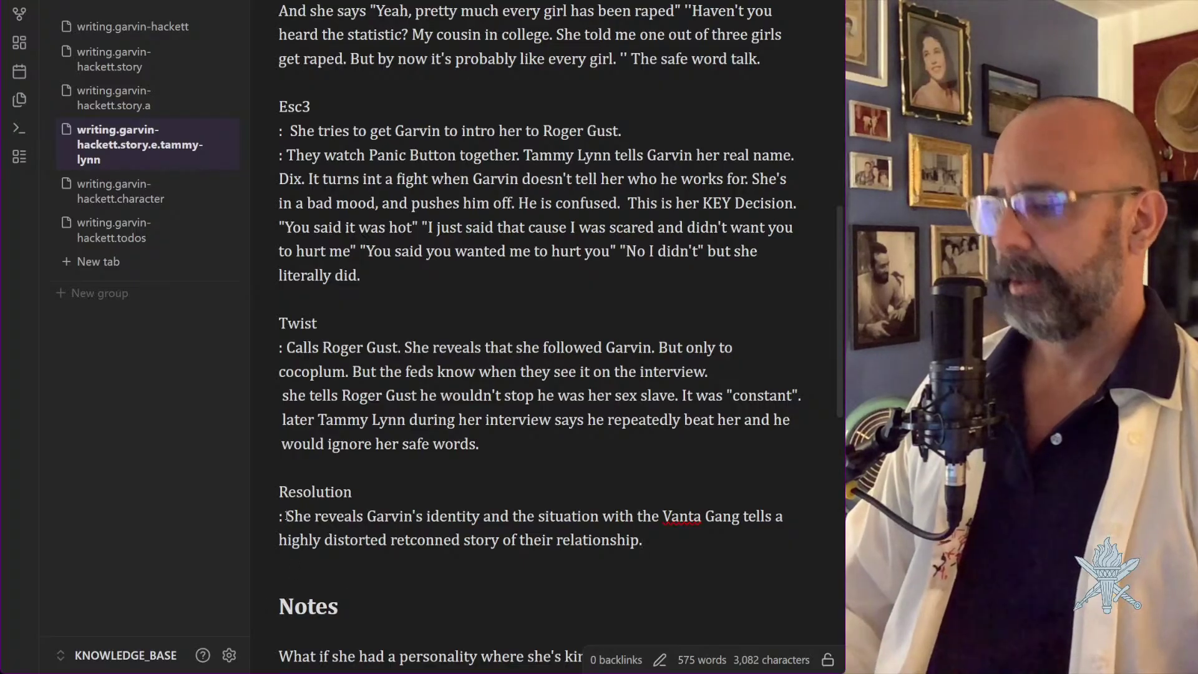
pyautogui.write('The Retcon.')
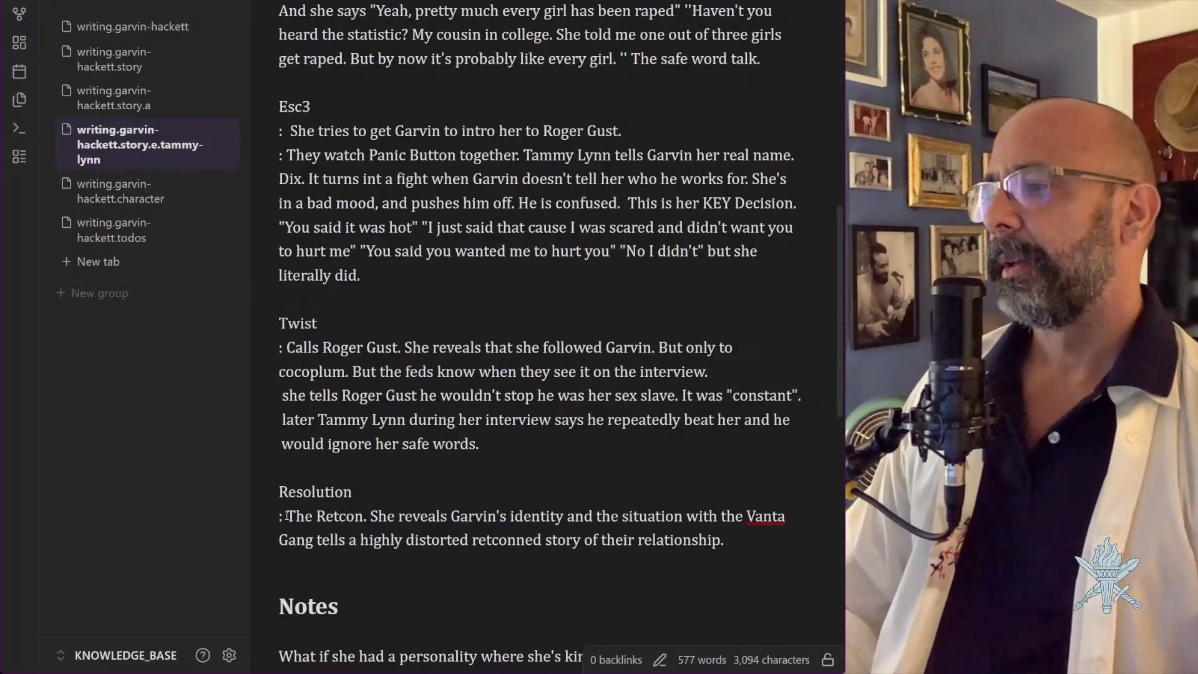
# Add below the Resolution paragraph "Garvin is about to blow his brains out, when they try to kill him, and he gets angry and remembers who he is."
pyautogui.scroll(-6, 286, 517)
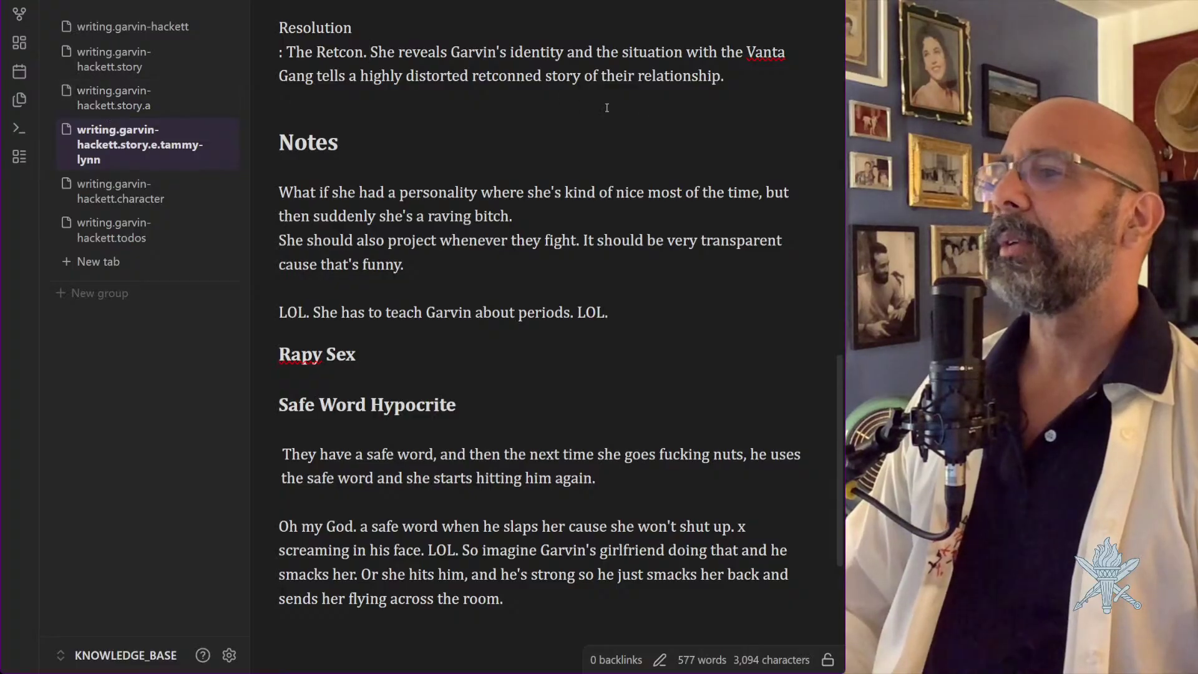
pyautogui.click(724, 77)
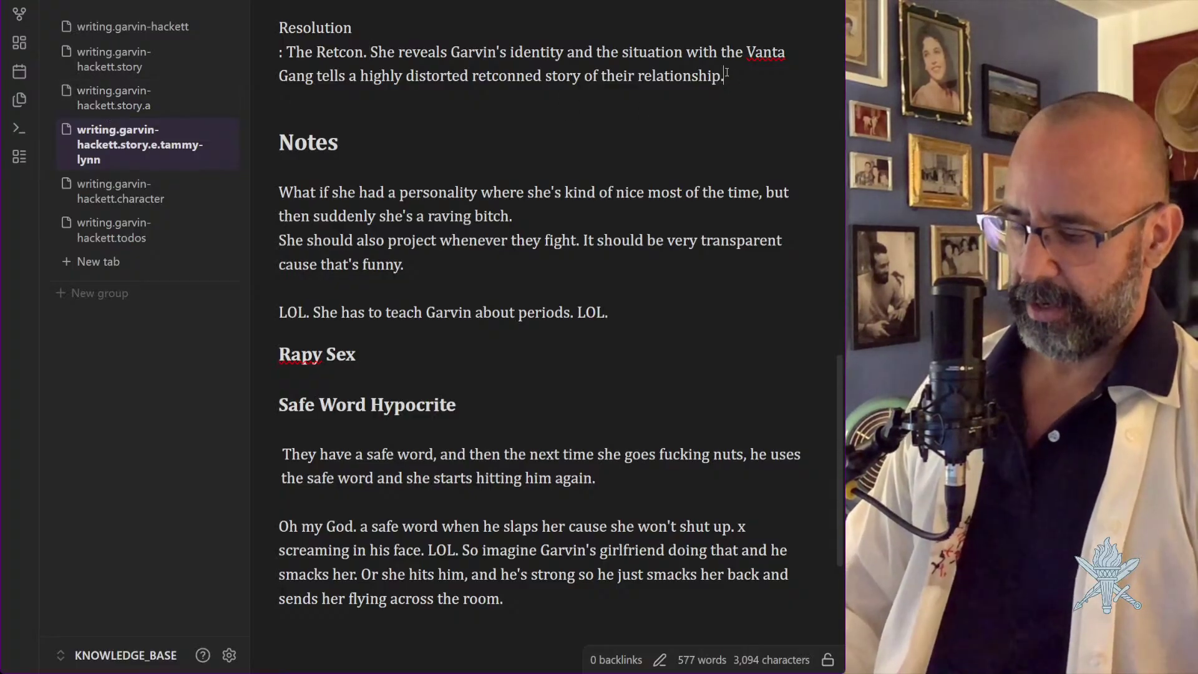
pyautogui.press('Return')
pyautogui.write('Garvi')
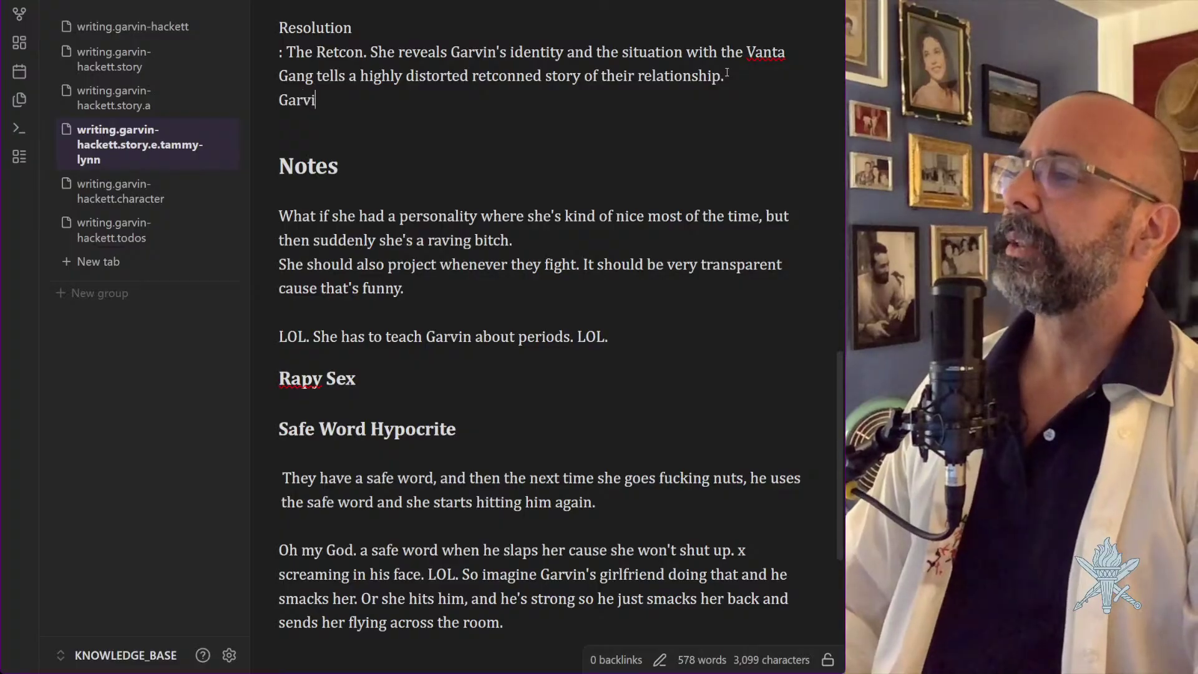
pyautogui.write('n is about to bl')
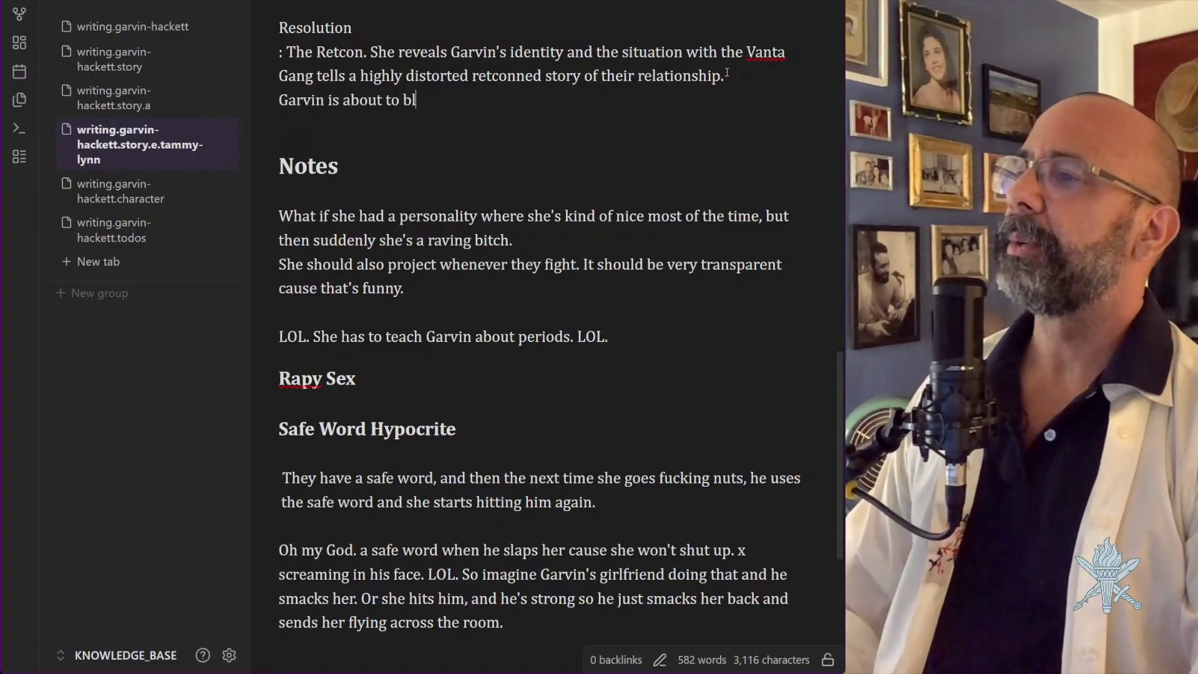
pyautogui.write('ow his brains')
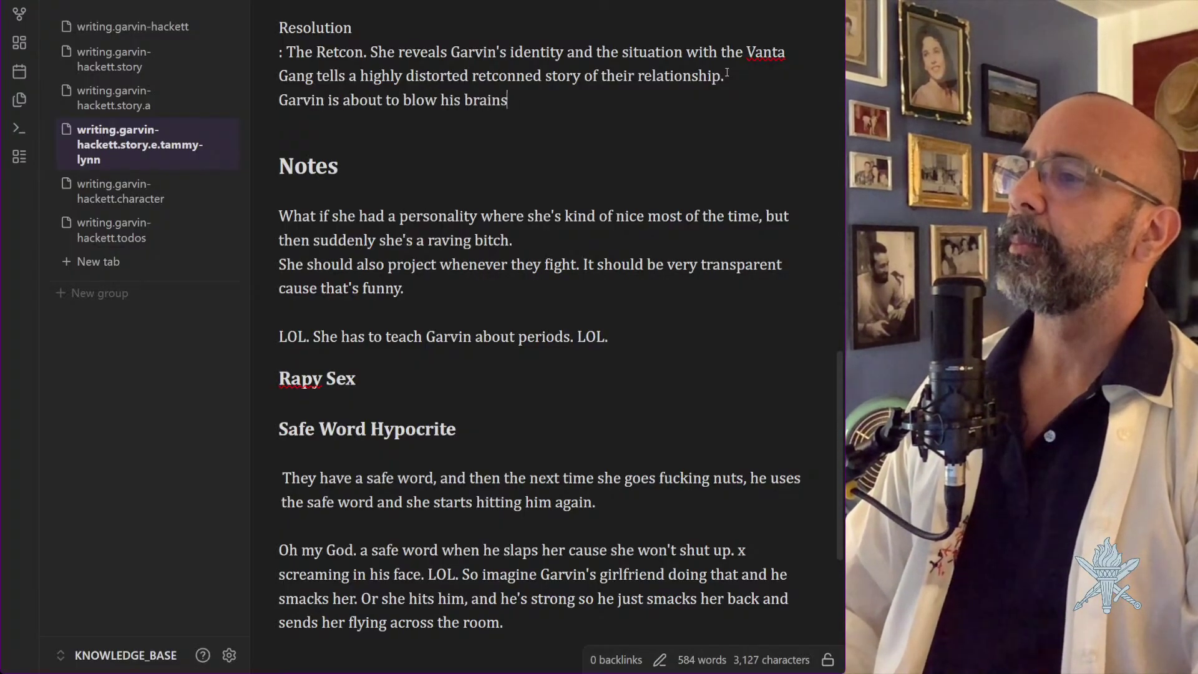
pyautogui.write(' out, when they tr')
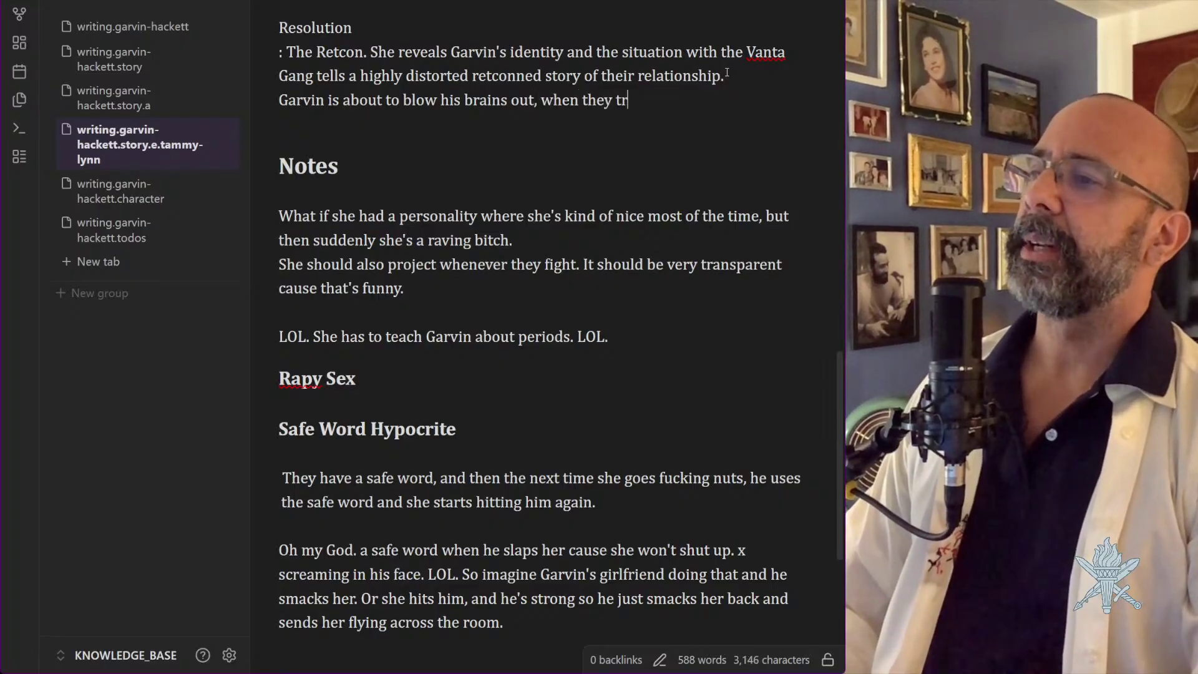
pyautogui.write('y to kill ')
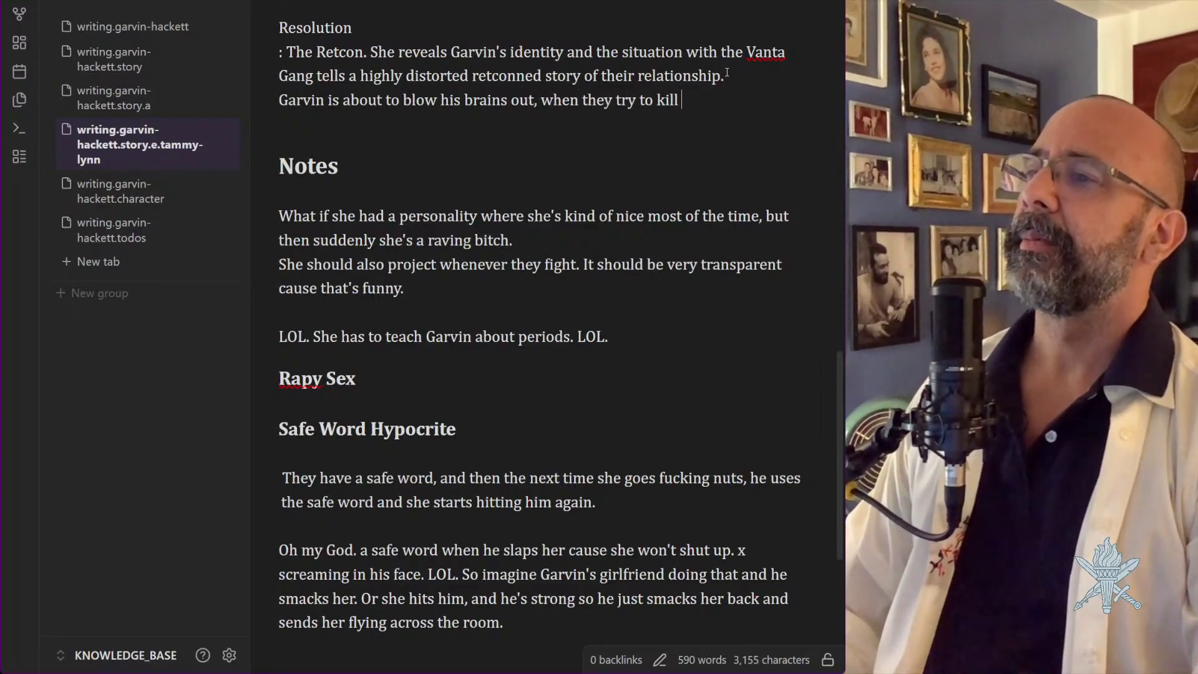
pyautogui.write('him,a sd')
pyautogui.press('BackSpace')
pyautogui.press('BackSpace')
pyautogui.press('BackSpace')
pyautogui.press('BackSpace')
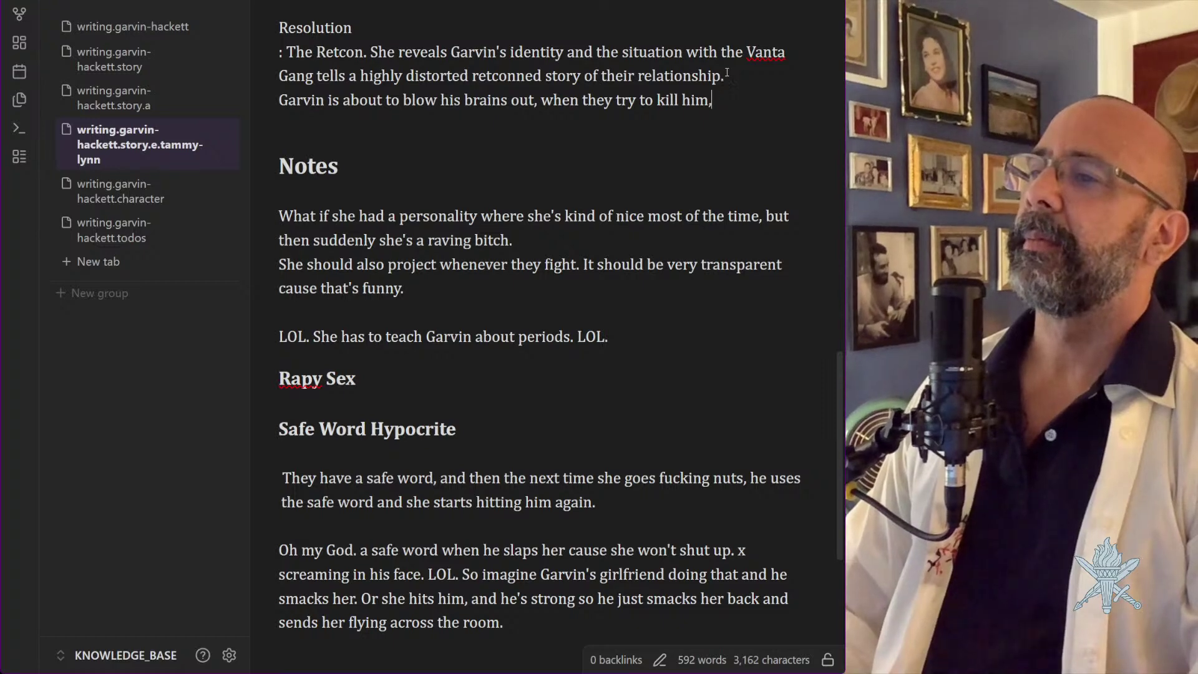
pyautogui.write('and he get')
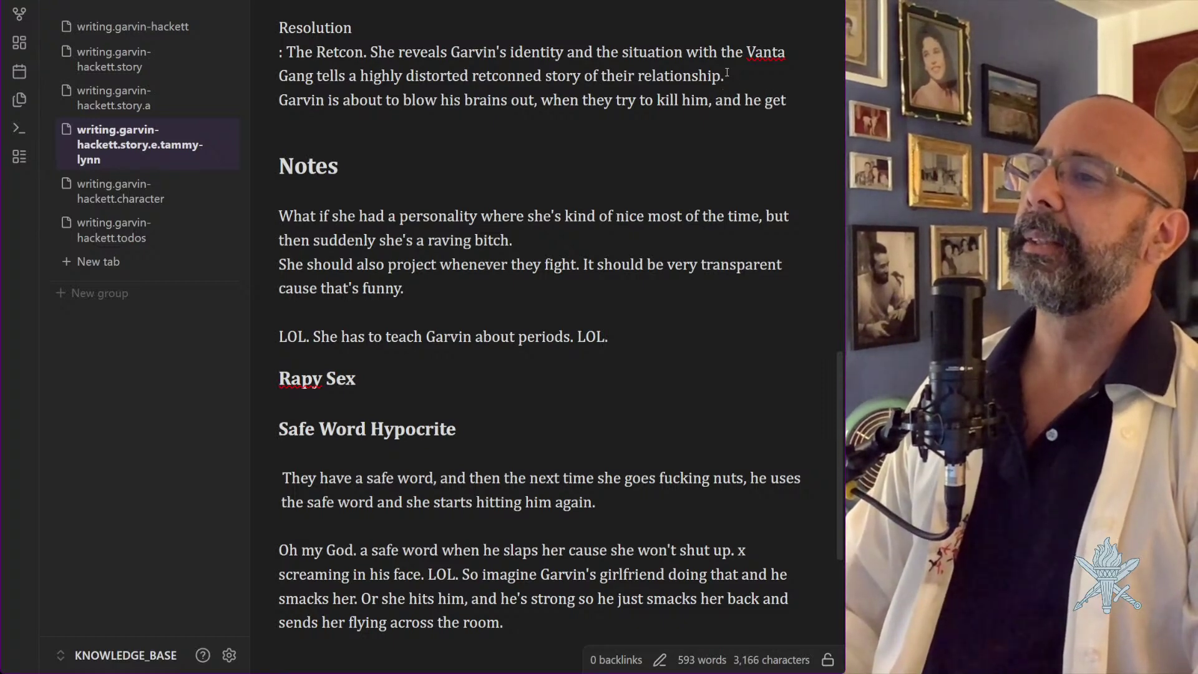
pyautogui.write('s angry and')
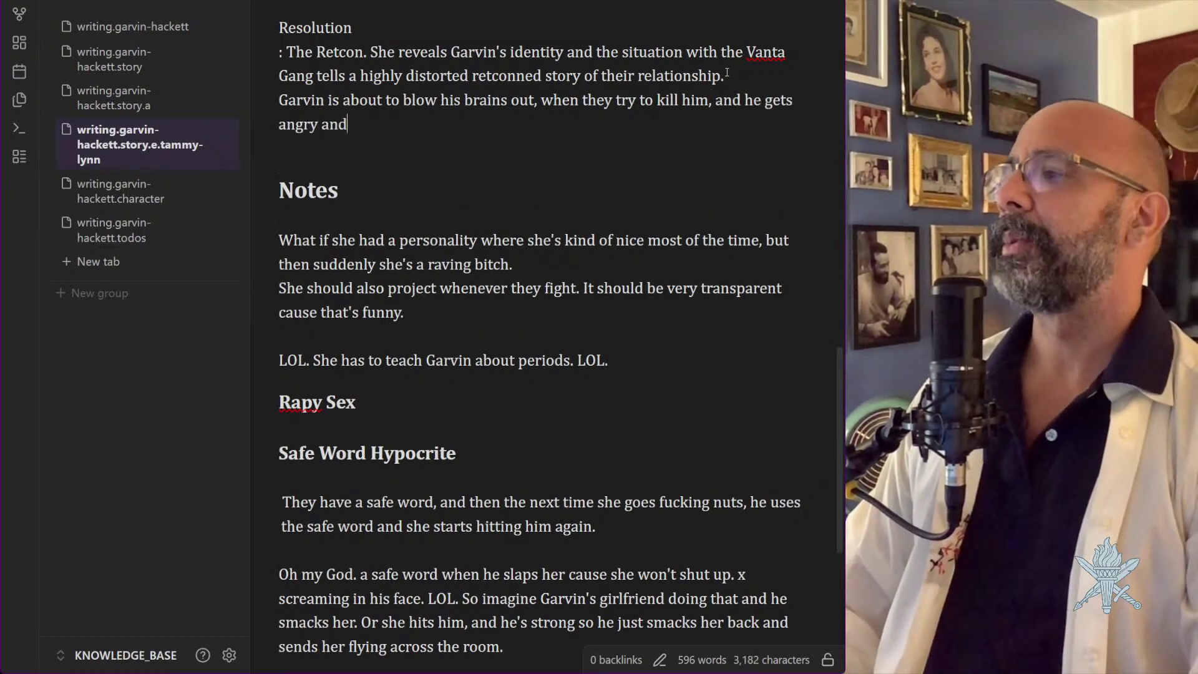
pyautogui.write(' remembers who he is.')
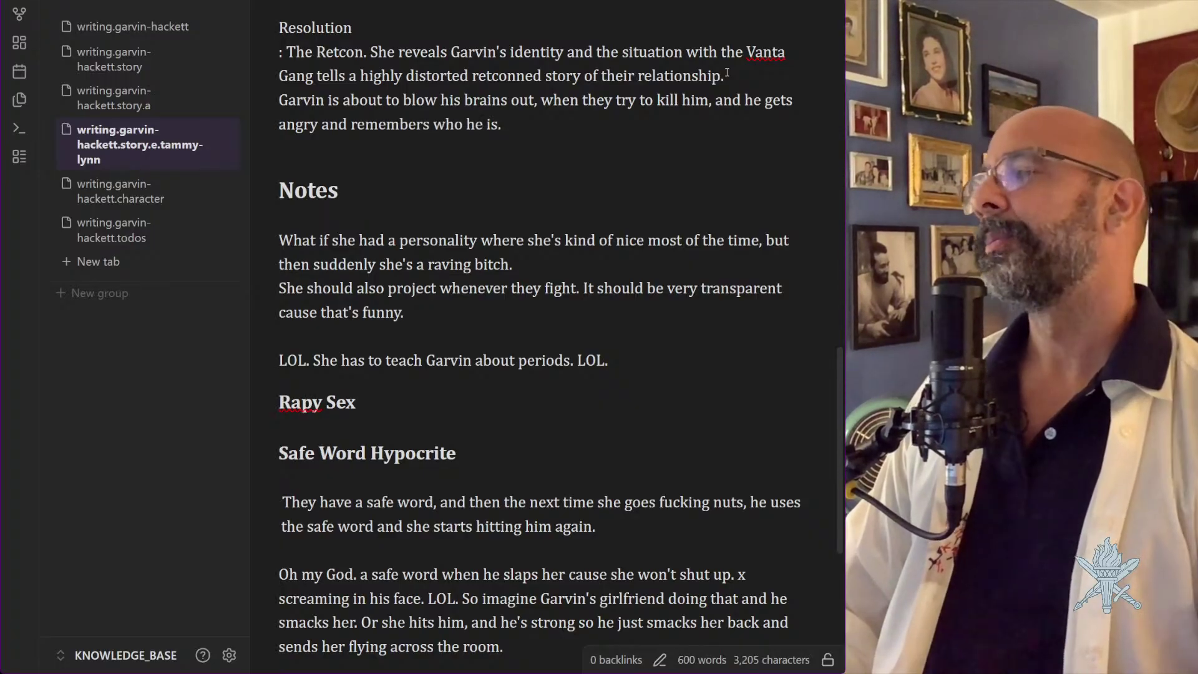
# Move the sentence beginning "They have a safe word, and then the next time" from the Safe Word Hypocrite notes to the end of Esc3
pyautogui.scroll(-5, 391, 192)
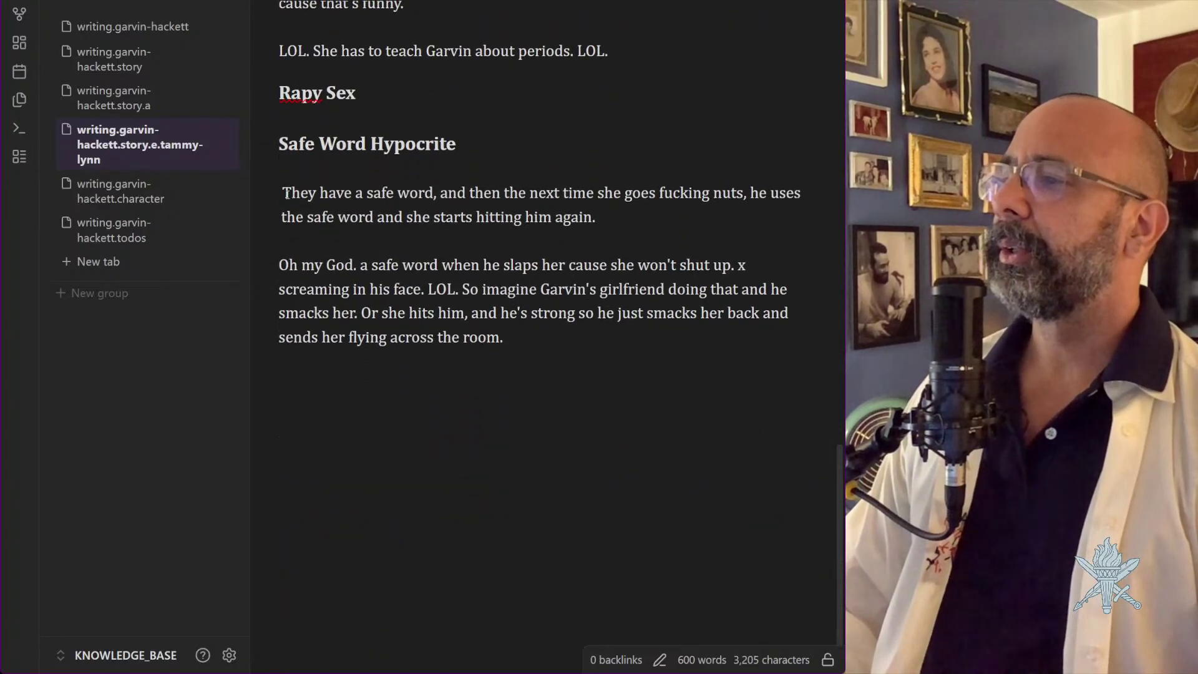
pyautogui.moveTo(286, 194); pyautogui.dragTo(626, 224)
pyautogui.hotkey('ctrl', 'c')
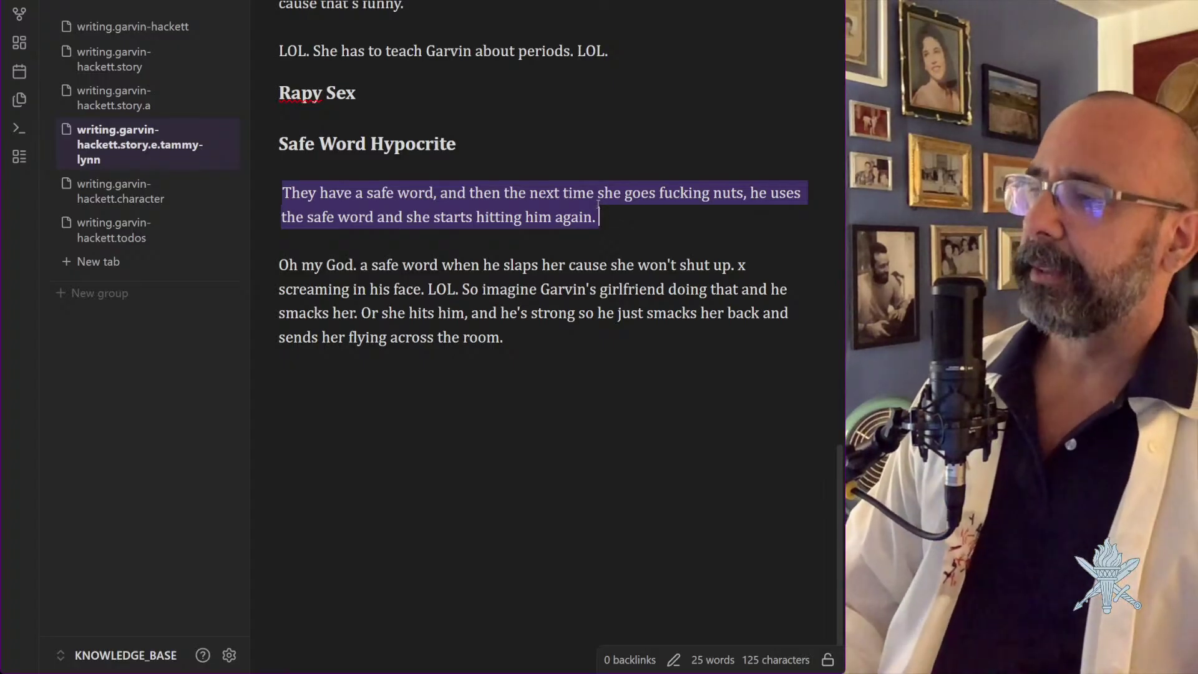
pyautogui.press('BackSpace')
pyautogui.scroll(3, 597, 203)
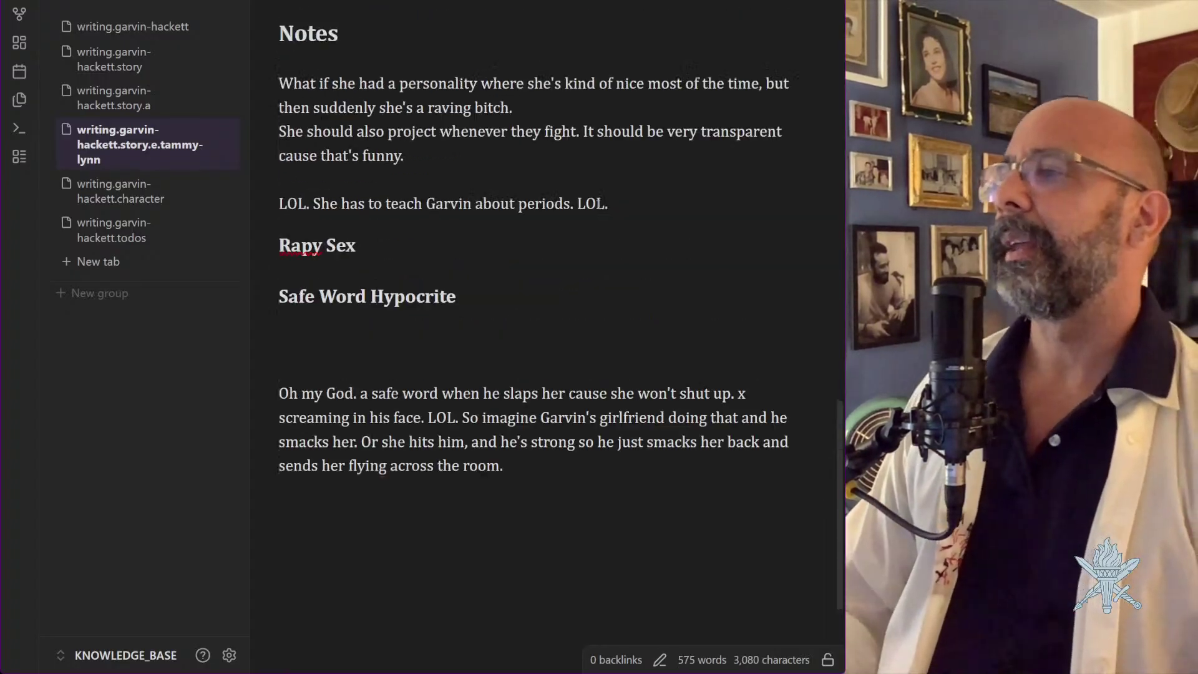
pyautogui.scroll(12, 597, 203)
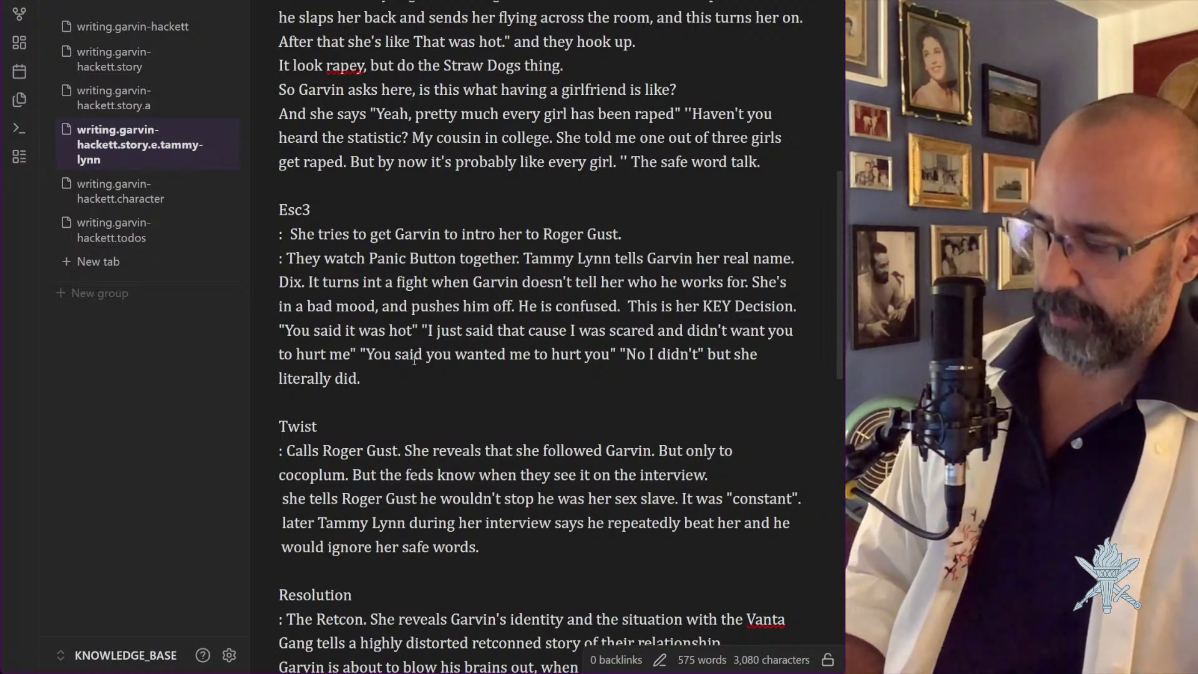
pyautogui.hotkey('ctrl', 'v')
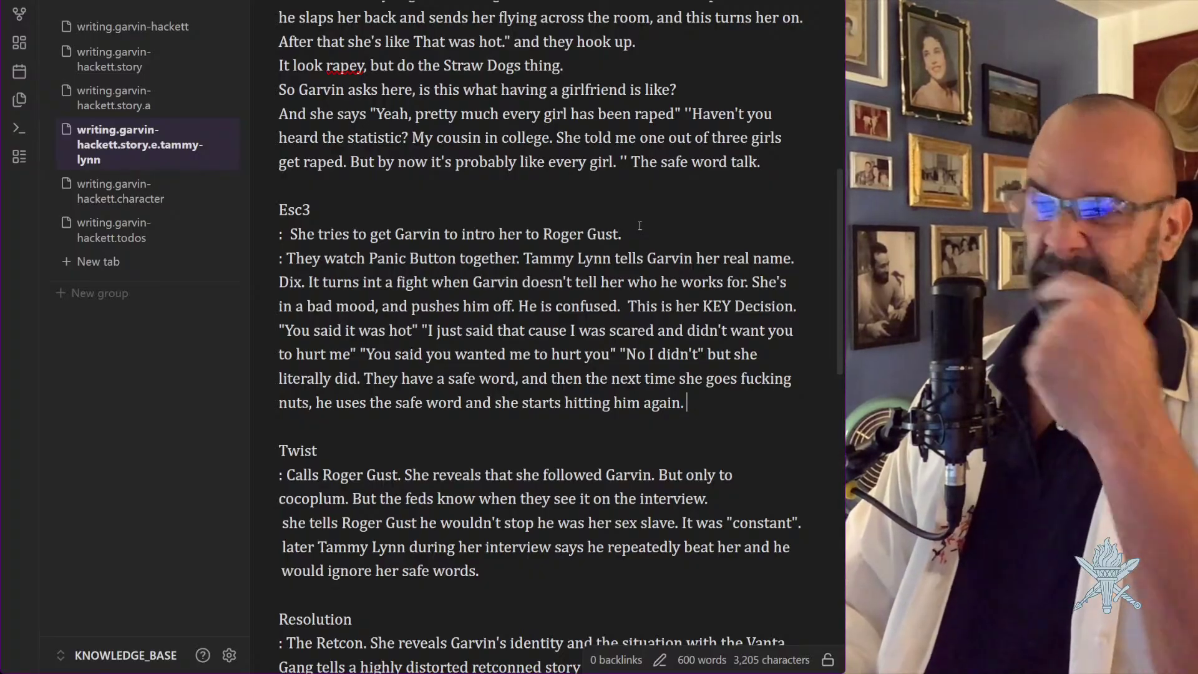
# In the Safe Word Hypocrite notes, remove the stray "x" before "screaming" and the text from "So imagine Garvin's girlfriend" up to "he's strong"
pyautogui.scroll(4, 639, 226)
pyautogui.scroll(-3, 639, 226)
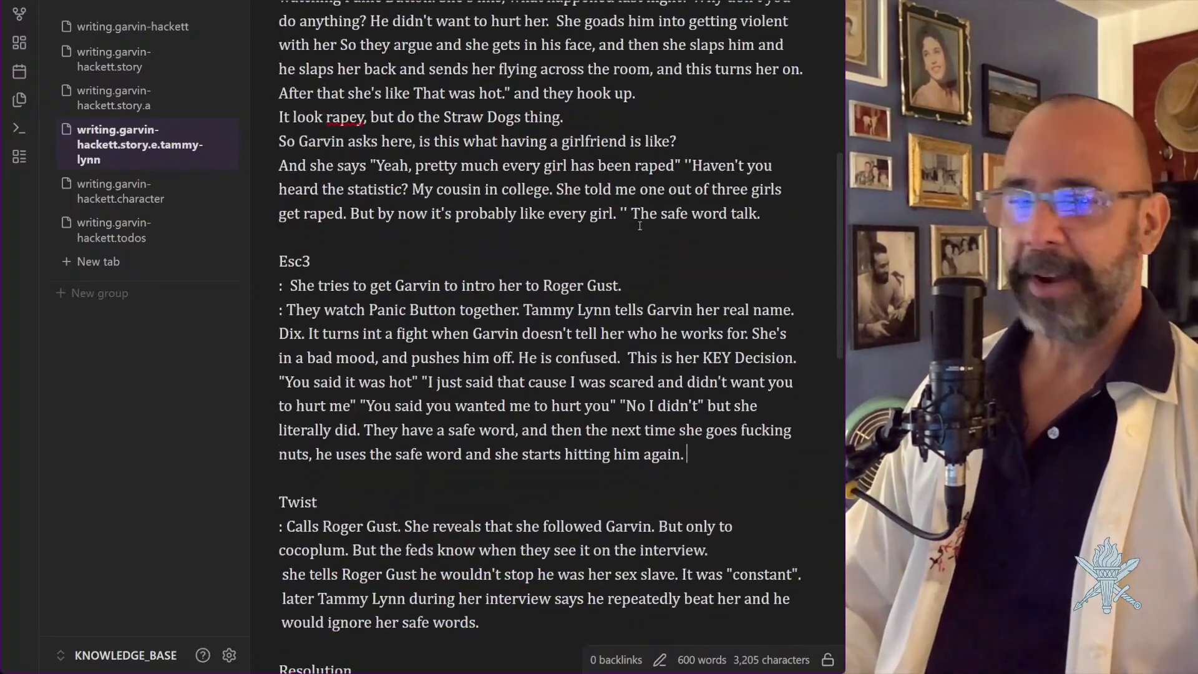
pyautogui.scroll(-15, 640, 225)
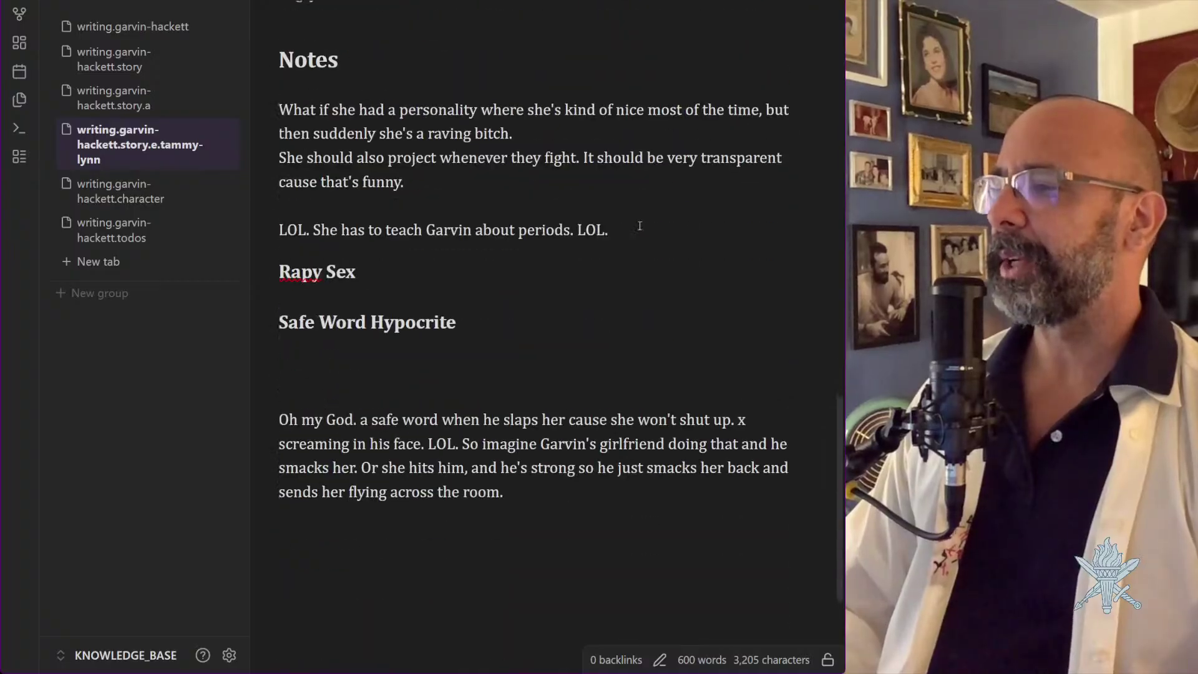
pyautogui.scroll(-3, 639, 226)
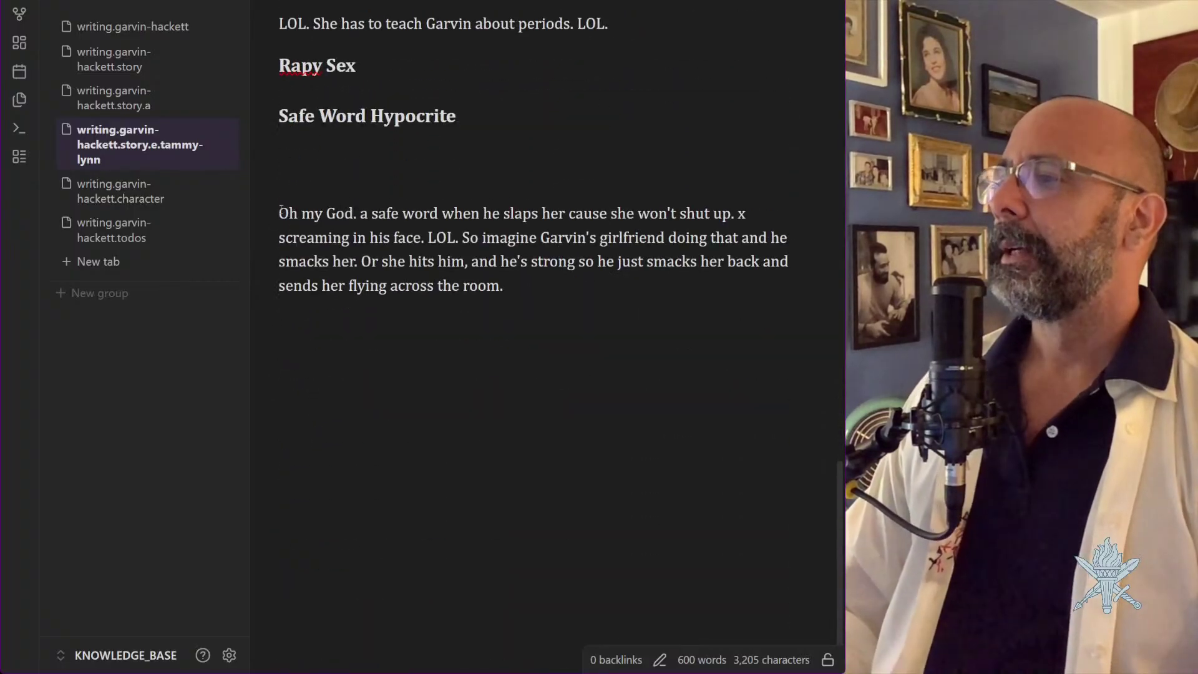
pyautogui.moveTo(280, 213); pyautogui.dragTo(753, 218)
pyautogui.click(753, 218)
pyautogui.press('BackSpace')
pyautogui.press('BackSpace')
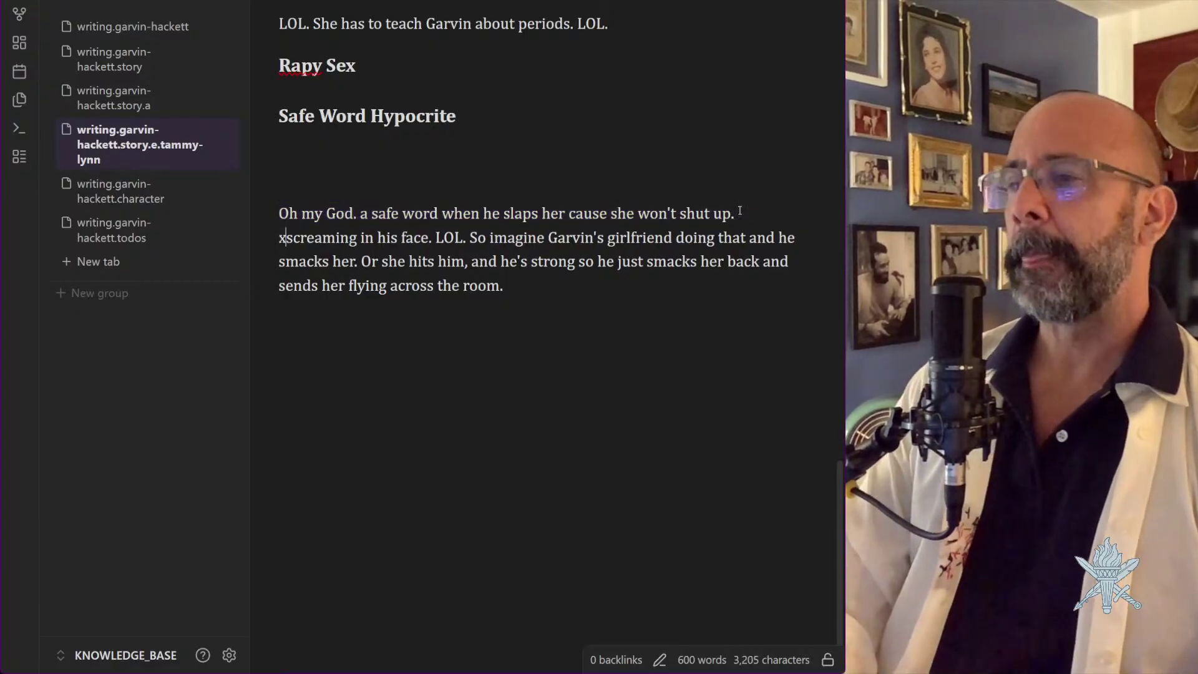
pyautogui.press('BackSpace')
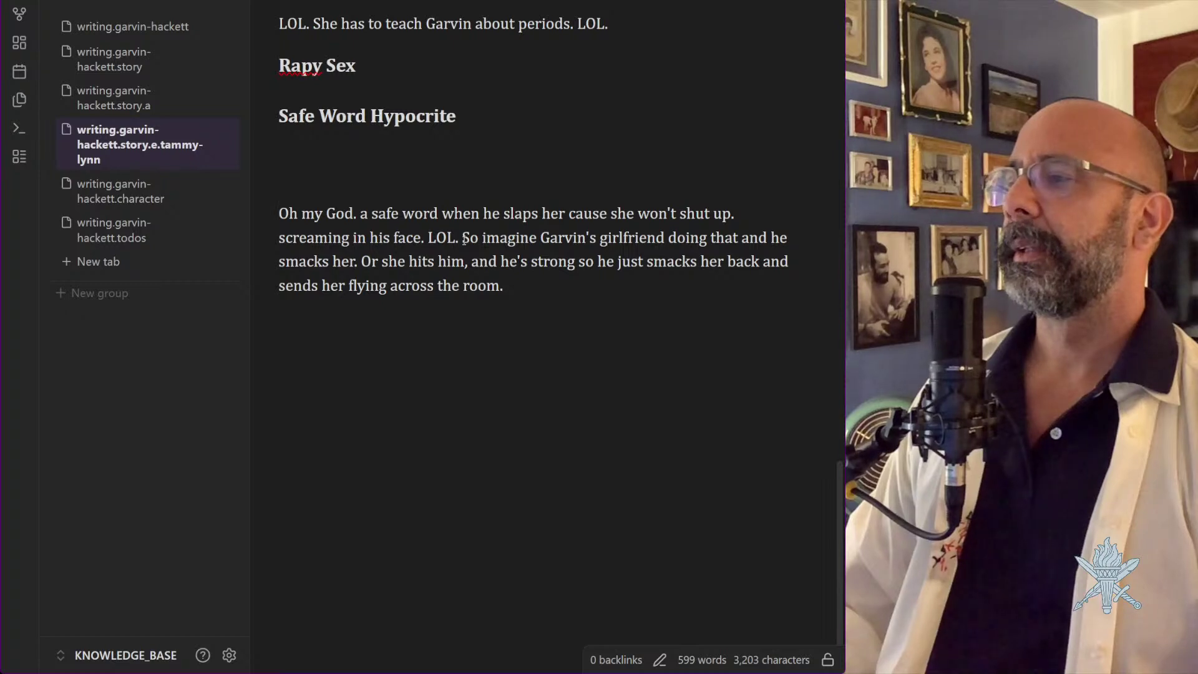
pyautogui.moveTo(463, 239); pyautogui.dragTo(510, 253)
pyautogui.press('BackSpace')
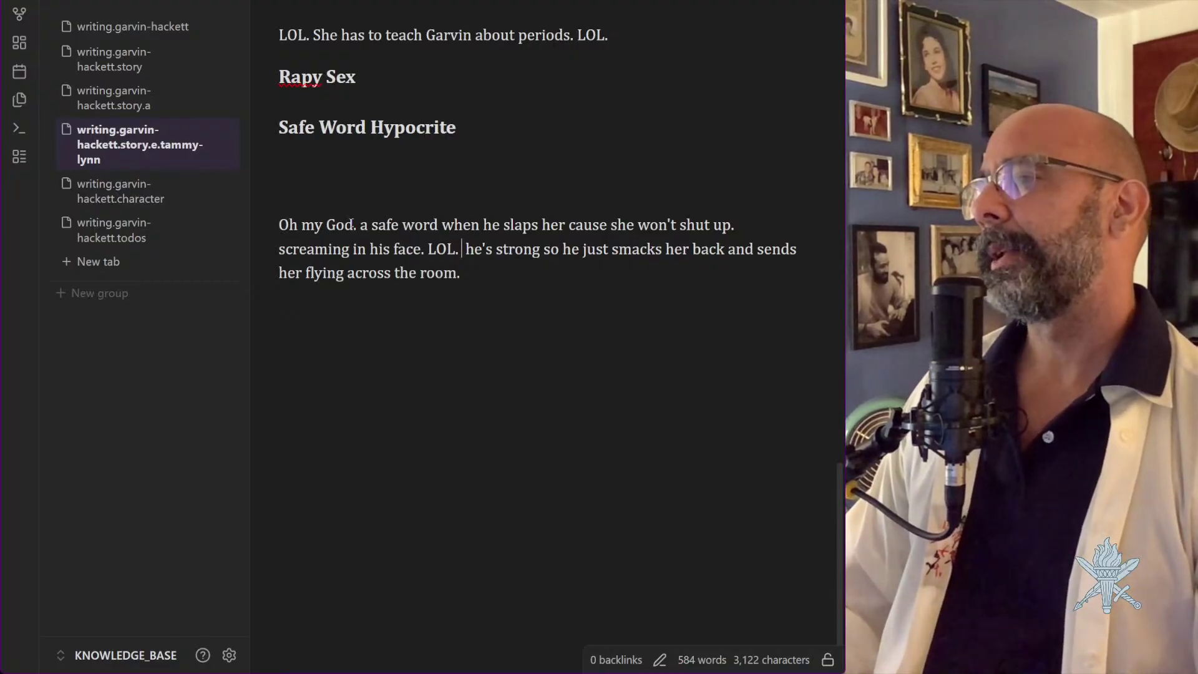
# Delete "Oh my God." from the Safe Word Hypocrite paragraph and capitalise its new opening as "A safe word"
pyautogui.moveTo(362, 226); pyautogui.dragTo(266, 216)
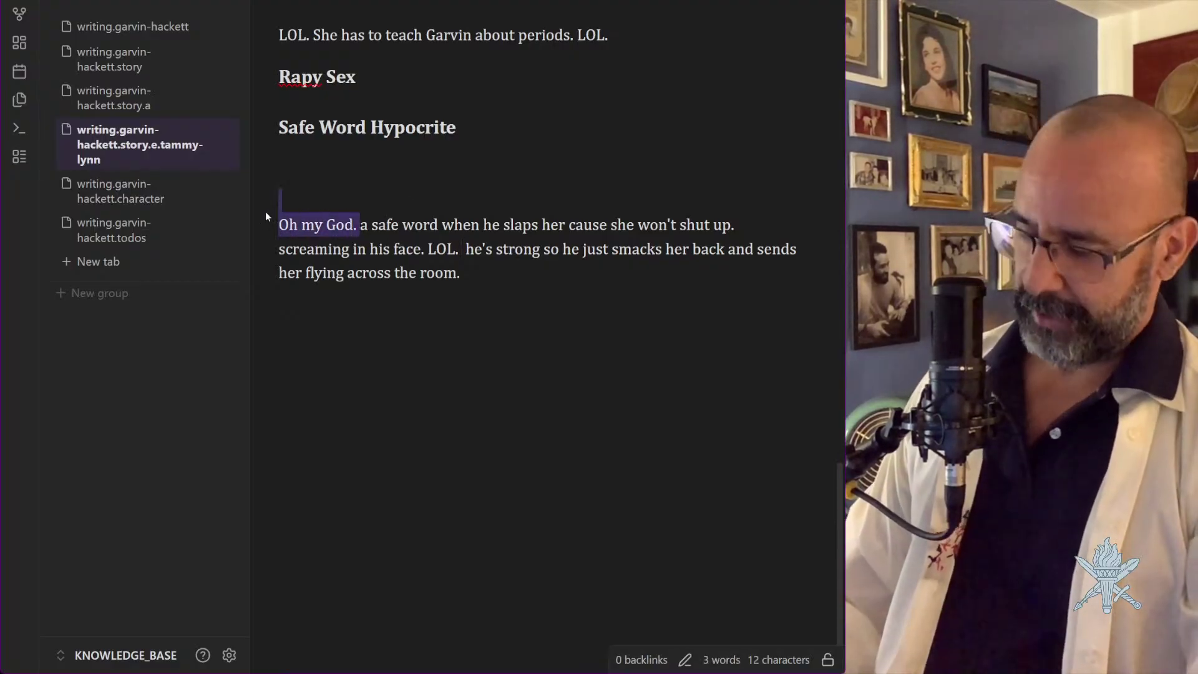
pyautogui.write('x')
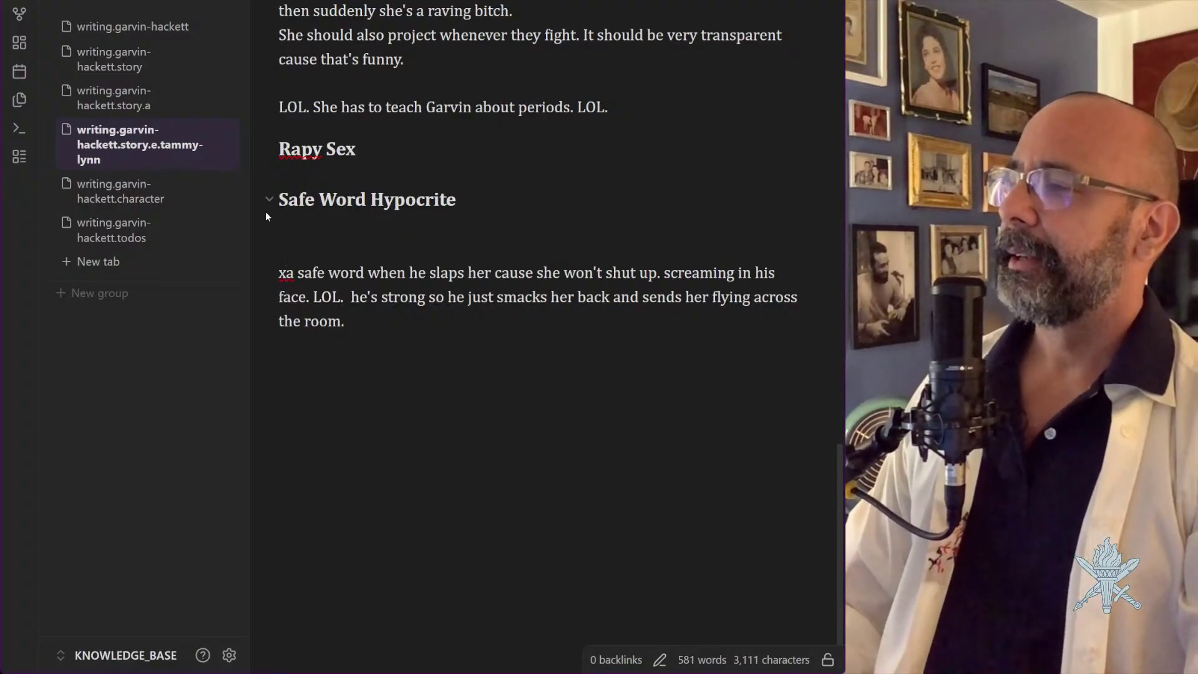
pyautogui.press('BackSpace')
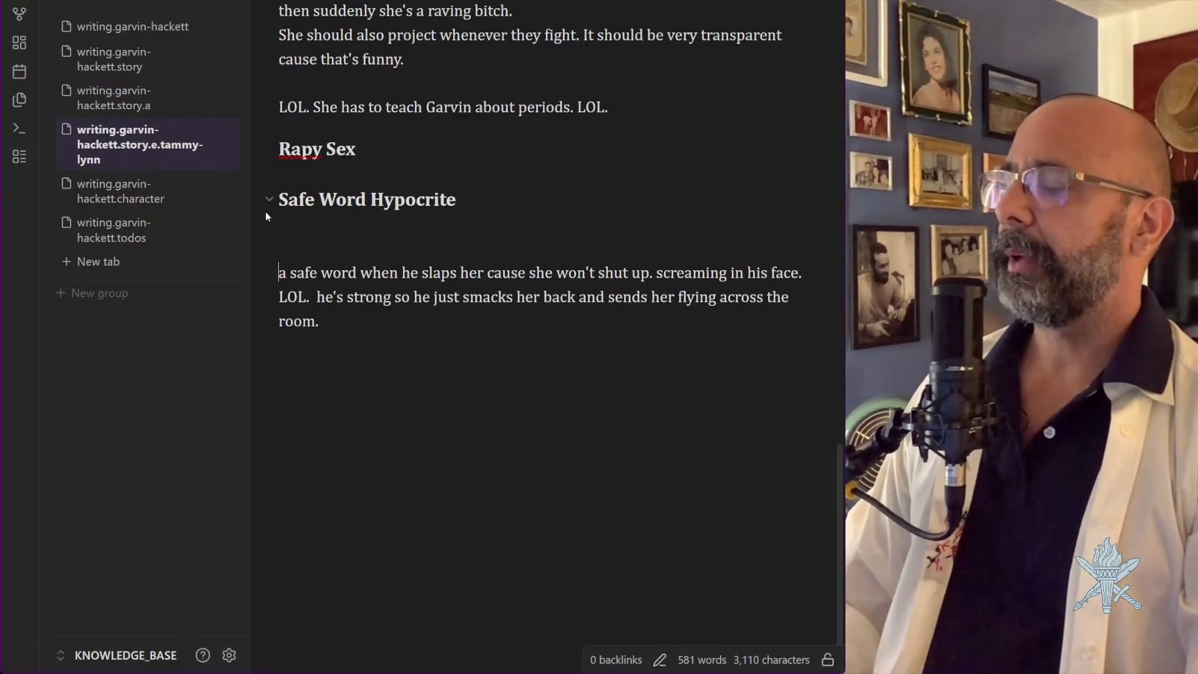
pyautogui.press('l')
pyautogui.press('j')
pyautogui.press('k')
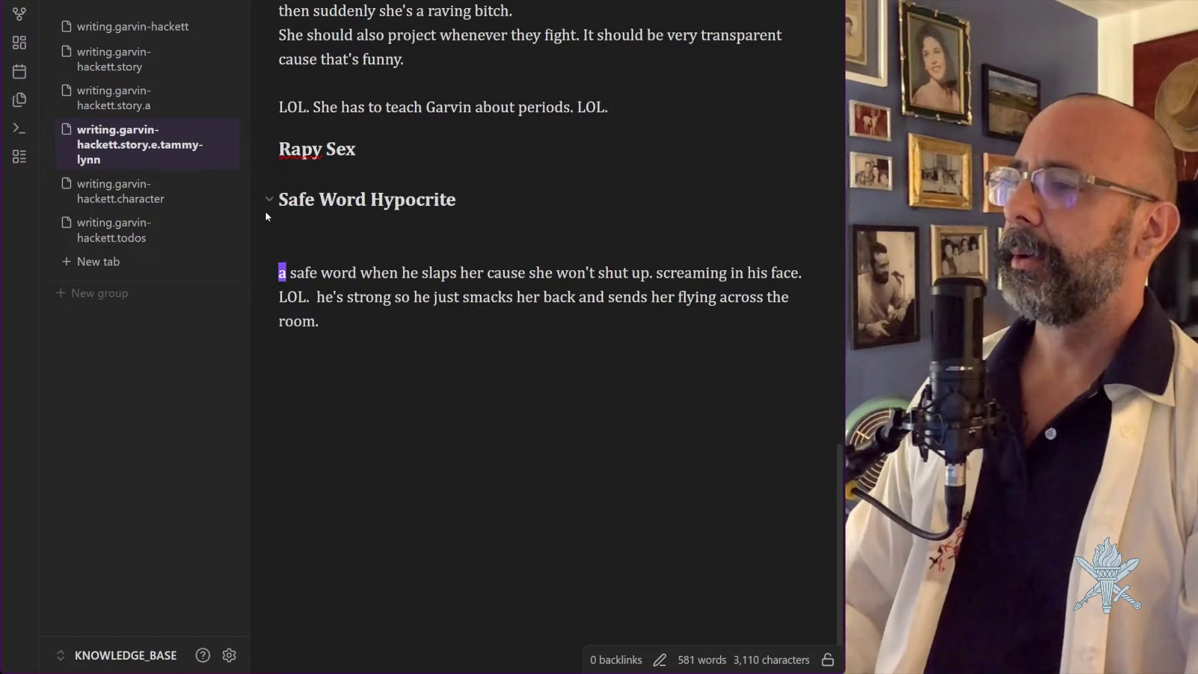
pyautogui.press('~')
pyautogui.press('l')
pyautogui.press('l')
pyautogui.press('l')
pyautogui.press('l')
pyautogui.press('l')
pyautogui.press('l')
pyautogui.press('l')
pyautogui.press('l')
pyautogui.press('l')
pyautogui.press('l')
pyautogui.press('l')
pyautogui.press('l')
pyautogui.press('l')
pyautogui.press('l')
pyautogui.press('l')
pyautogui.press('l')
pyautogui.press('l')
pyautogui.press('l')
pyautogui.press('l')
pyautogui.press('l')
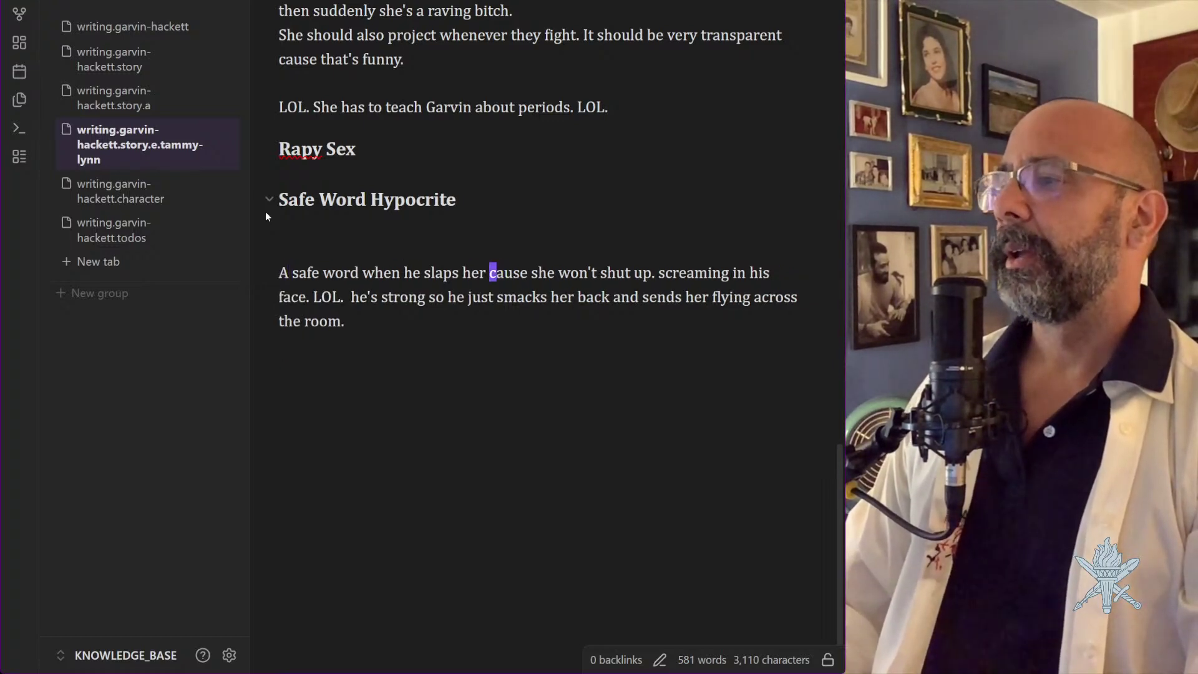
pyautogui.press('h')
pyautogui.press('h')
pyautogui.press('h')
pyautogui.press('h')
pyautogui.press('h')
pyautogui.press('h')
pyautogui.press('h')
pyautogui.press('h')
pyautogui.press('h')
pyautogui.press('h')
pyautogui.press('h')
pyautogui.press('h')
pyautogui.press('h')
pyautogui.press('h')
pyautogui.press('h')
pyautogui.press('h')
pyautogui.press('h')
pyautogui.press('h')
pyautogui.press('h')
pyautogui.press('h')
# Insert "They have a safe word to chill things out." before "A safe word when he slaps her" in the Safe Word Hypocrite notes
pyautogui.write('i')
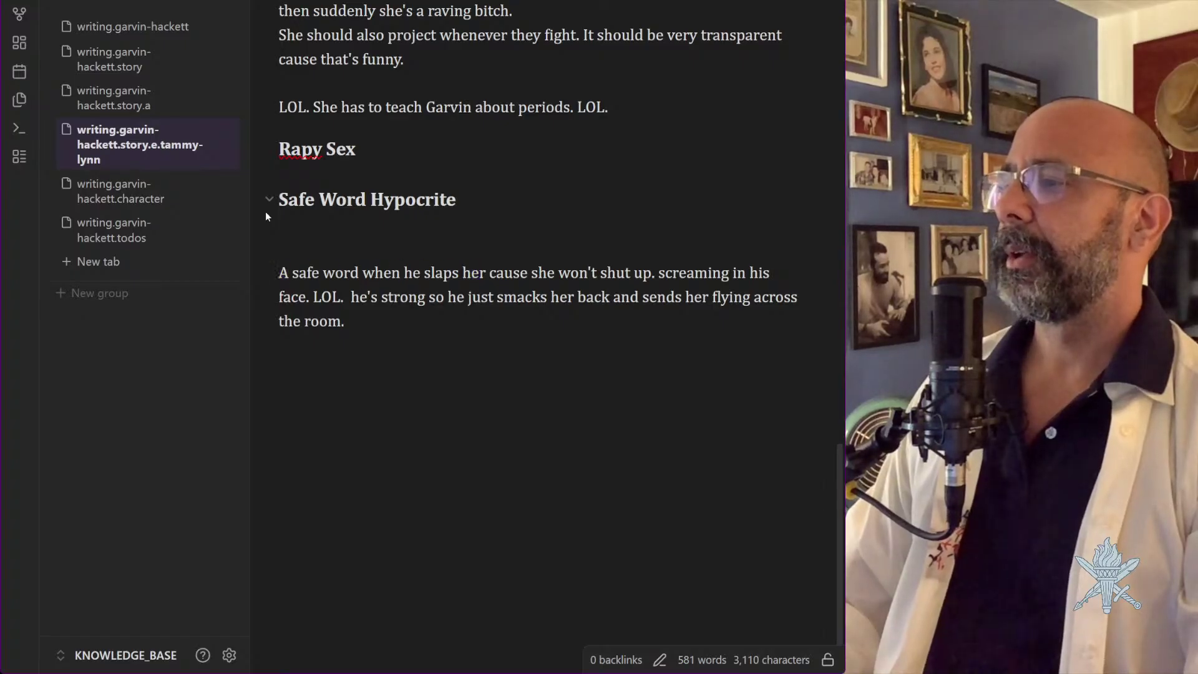
pyautogui.write('THey ha')
pyautogui.press('BackSpace')
pyautogui.press('BackSpace')
pyautogui.press('BackSpace')
pyautogui.press('BackSpace')
pyautogui.press('BackSpace')
pyautogui.press('BackSpace')
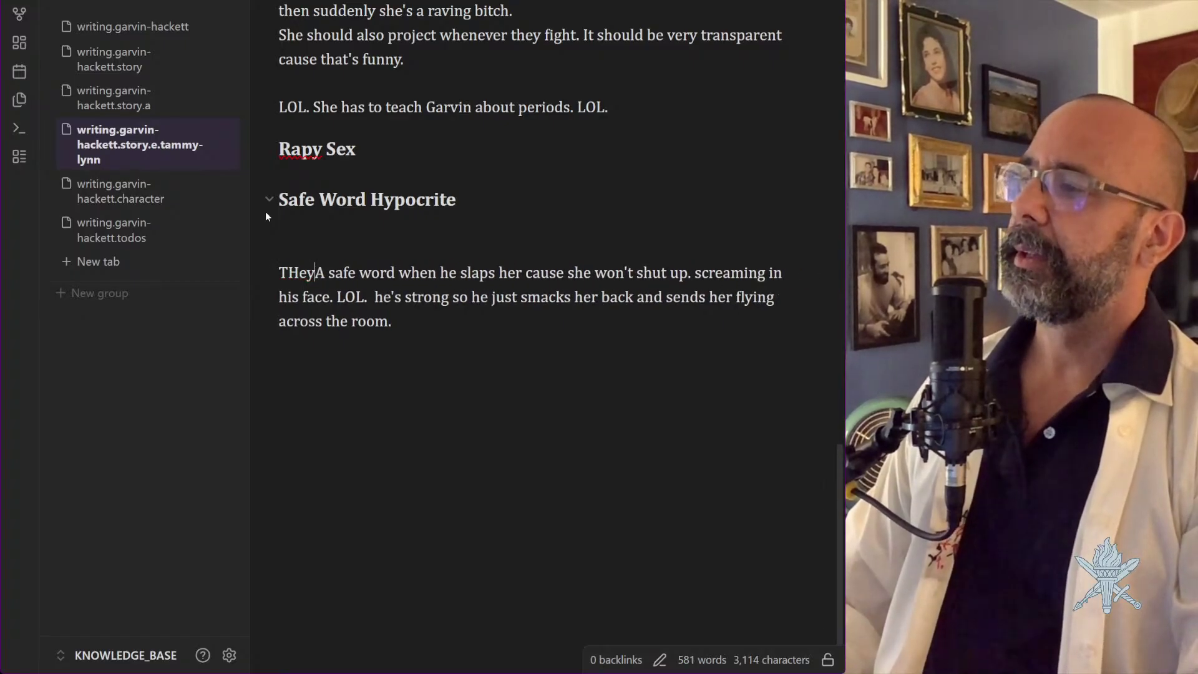
pyautogui.write('hey ahve a')
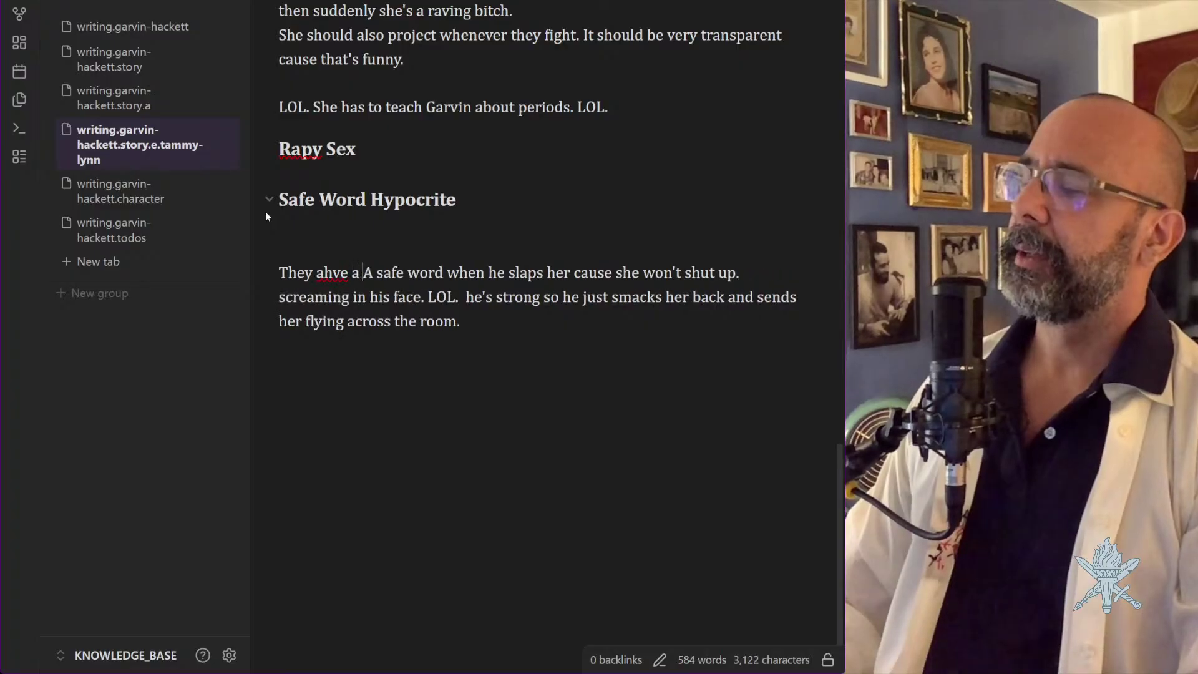
pyautogui.press('BackSpace')
pyautogui.press('BackSpace')
pyautogui.press('BackSpace')
pyautogui.press('BackSpace')
pyautogui.press('BackSpace')
pyautogui.press('BackSpace')
pyautogui.write('have a safe wor')
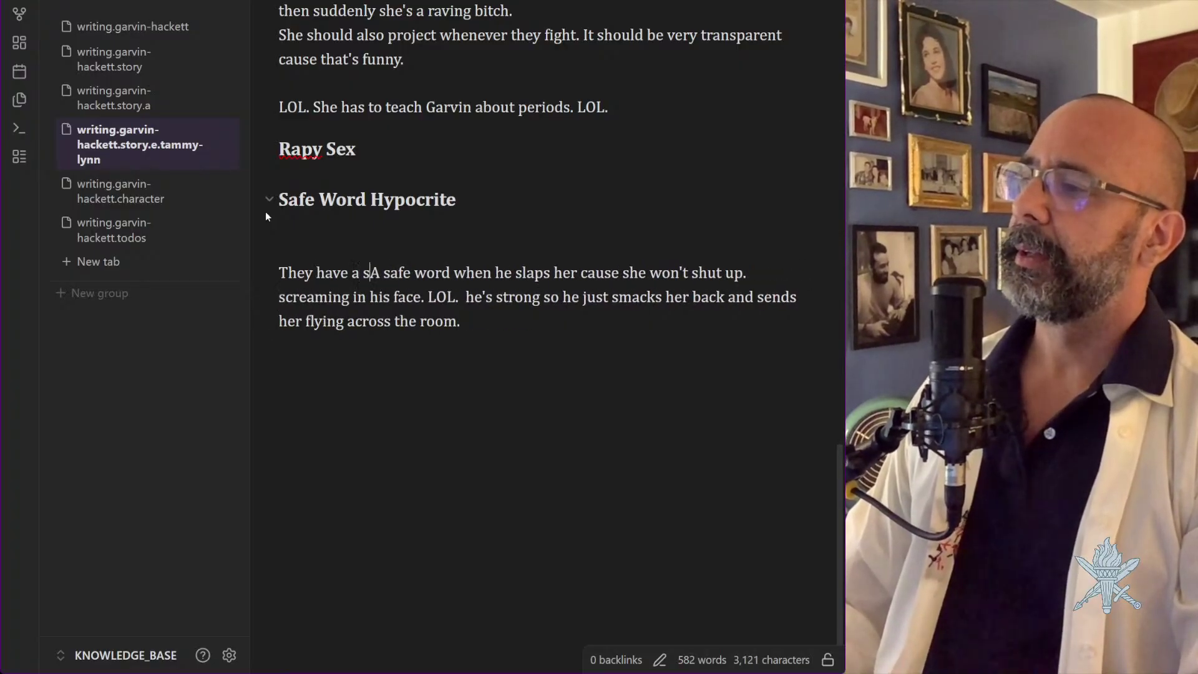
pyautogui.write('d to c')
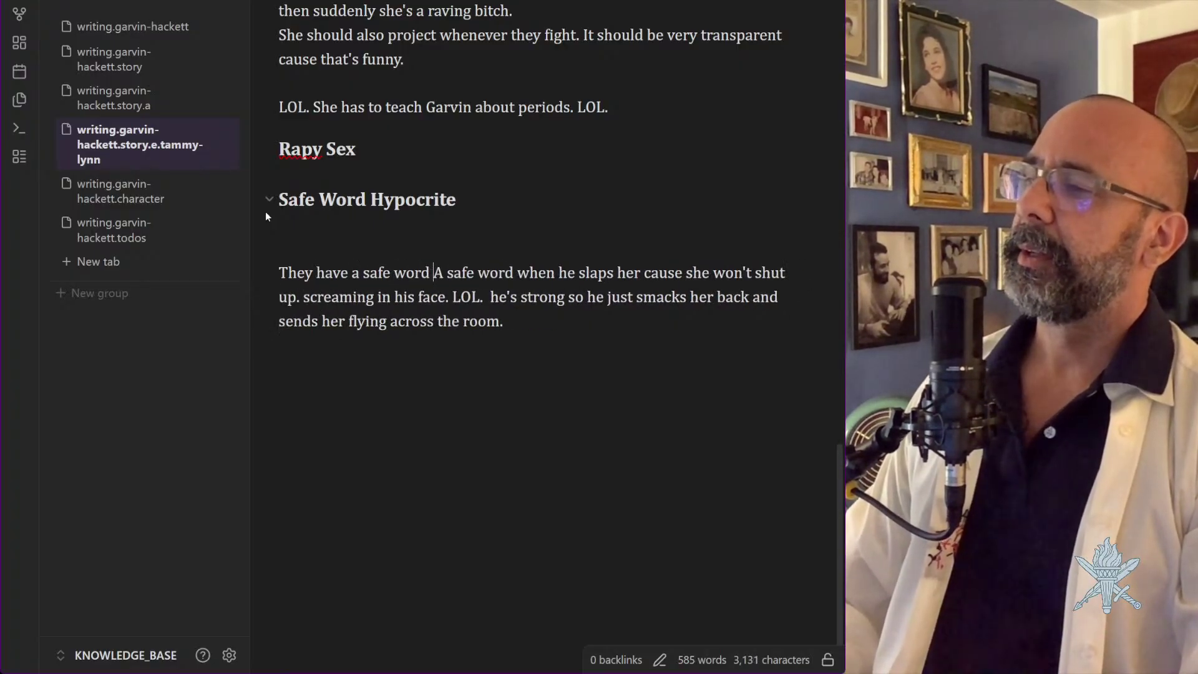
pyautogui.write('hil')
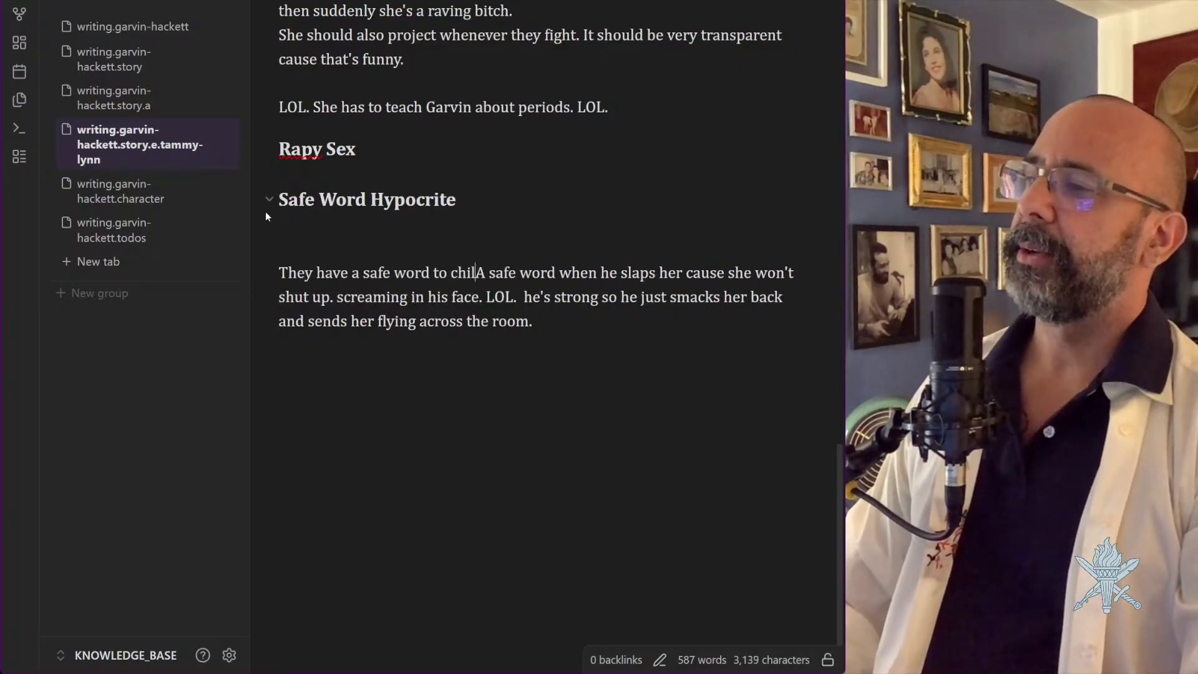
pyautogui.write('l things out.')
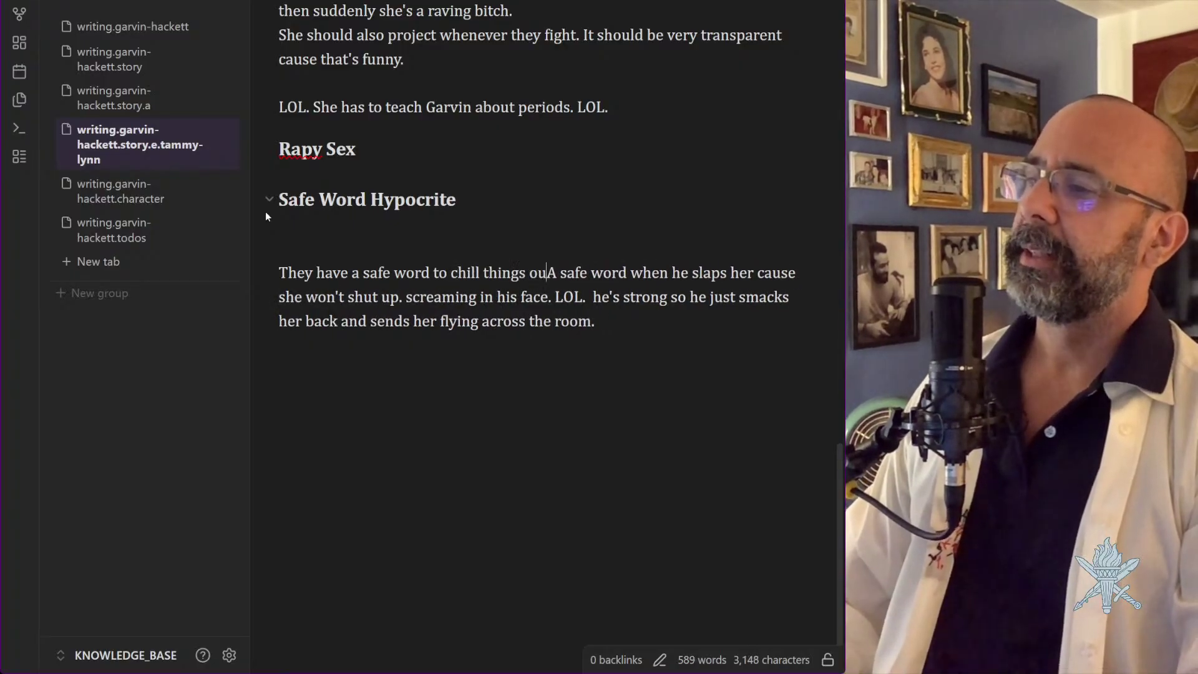
pyautogui.press('BackSpace')
# Add a new line below it reading "She gets in his face, and he uses the safe word."
pyautogui.press('Return')
pyautogui.write('She gets ')
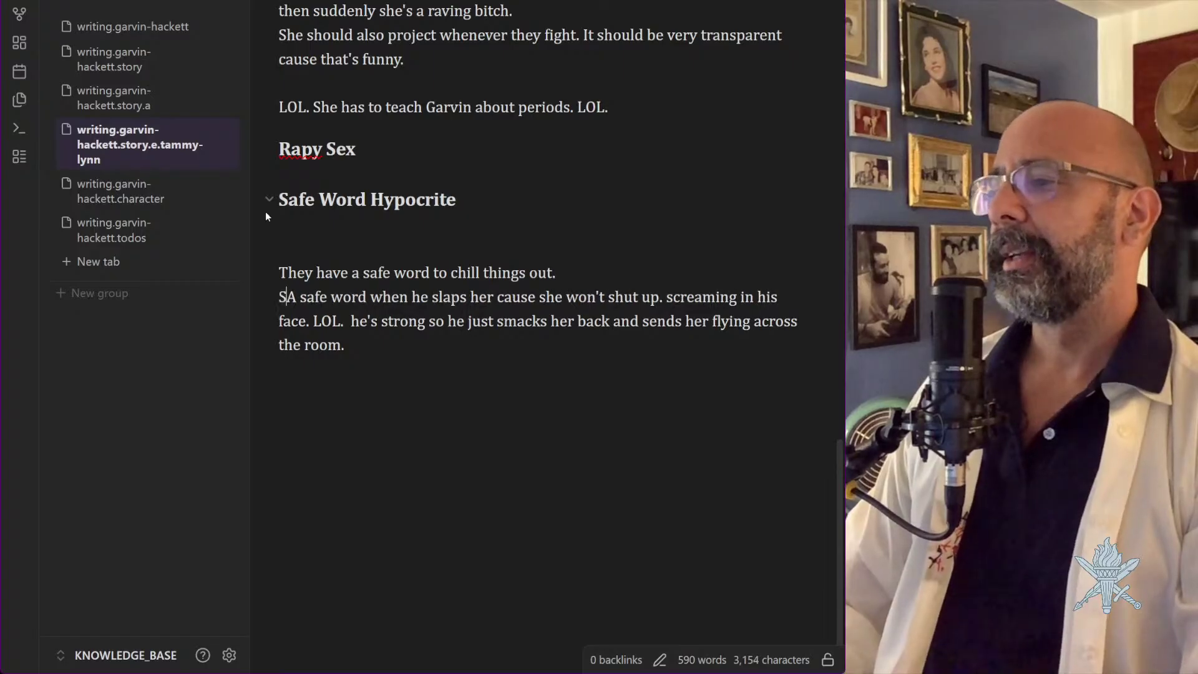
pyautogui.write('in his face, an')
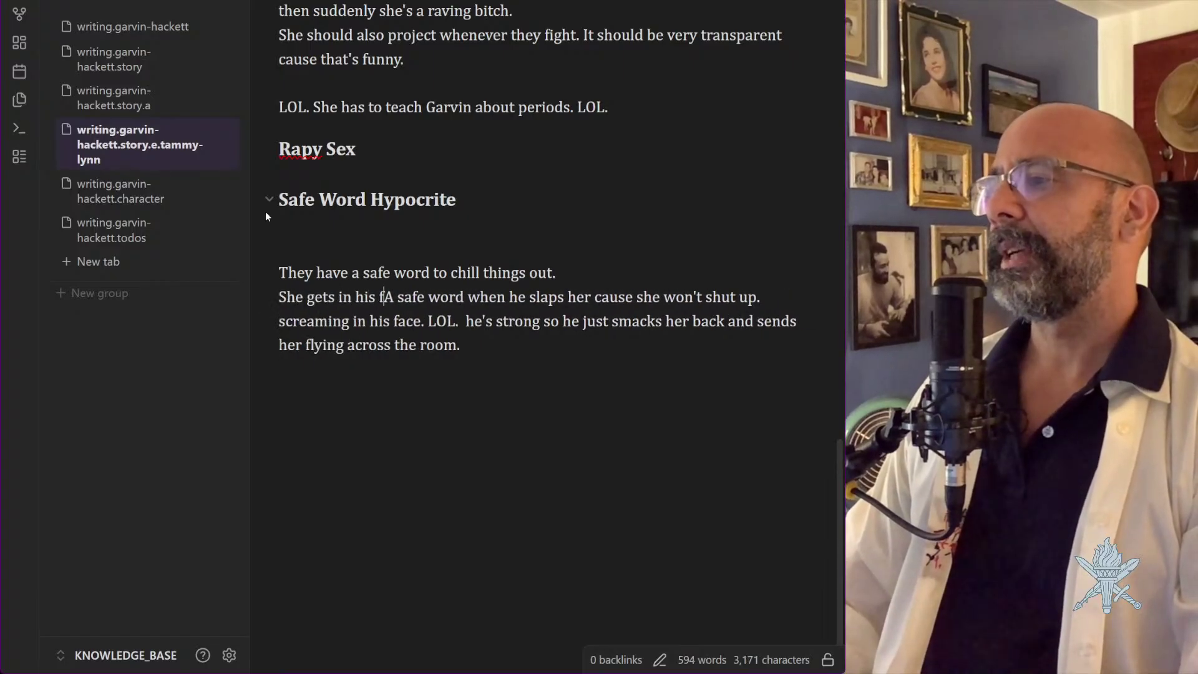
pyautogui.write('d he uses th')
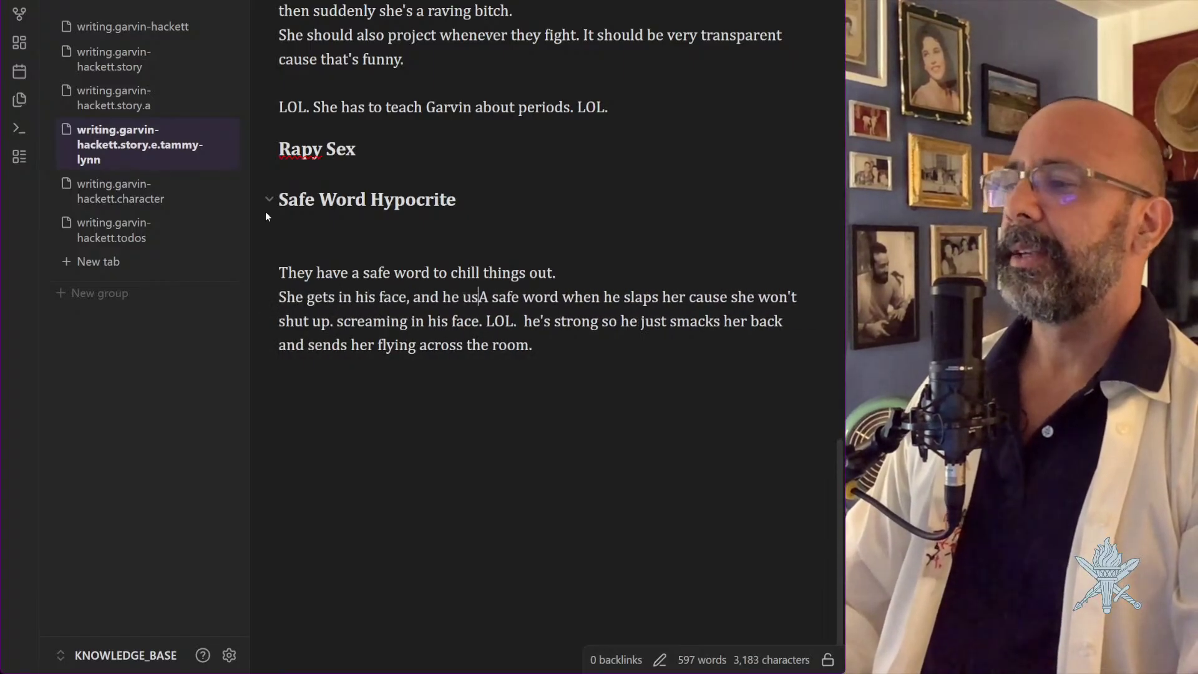
pyautogui.write('e safe word.')
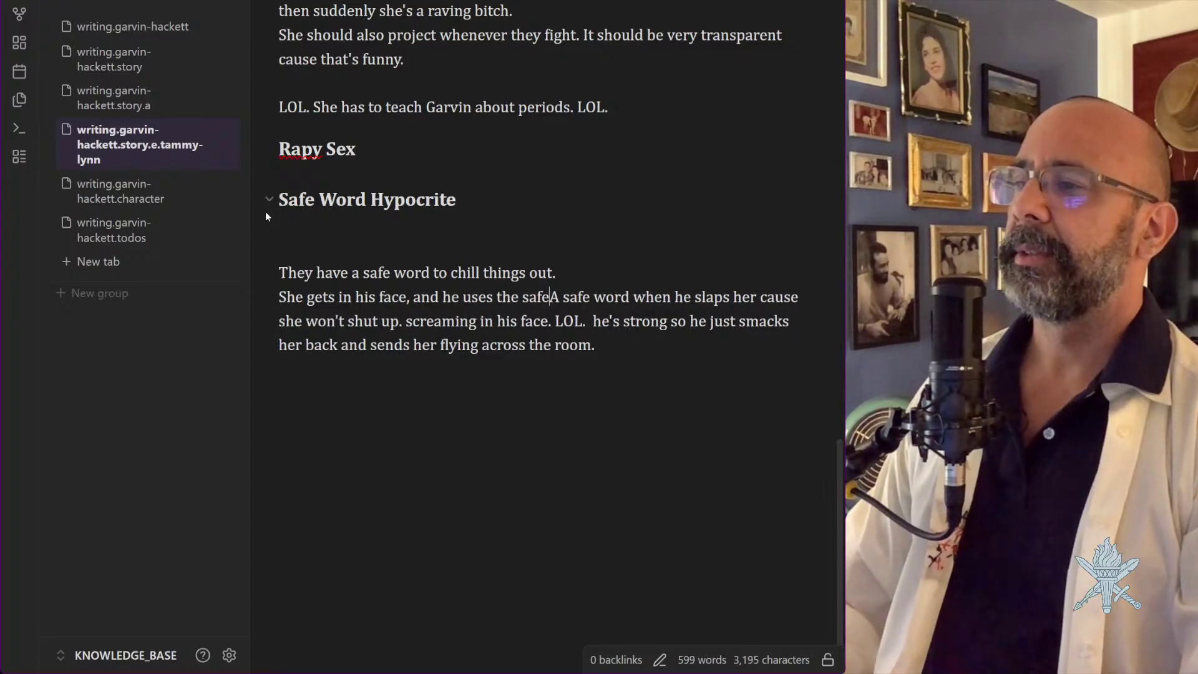
# Add the next line of the safe word beat as "She starts hitting him."
pyautogui.press('Return')
pyautogui.write('She')
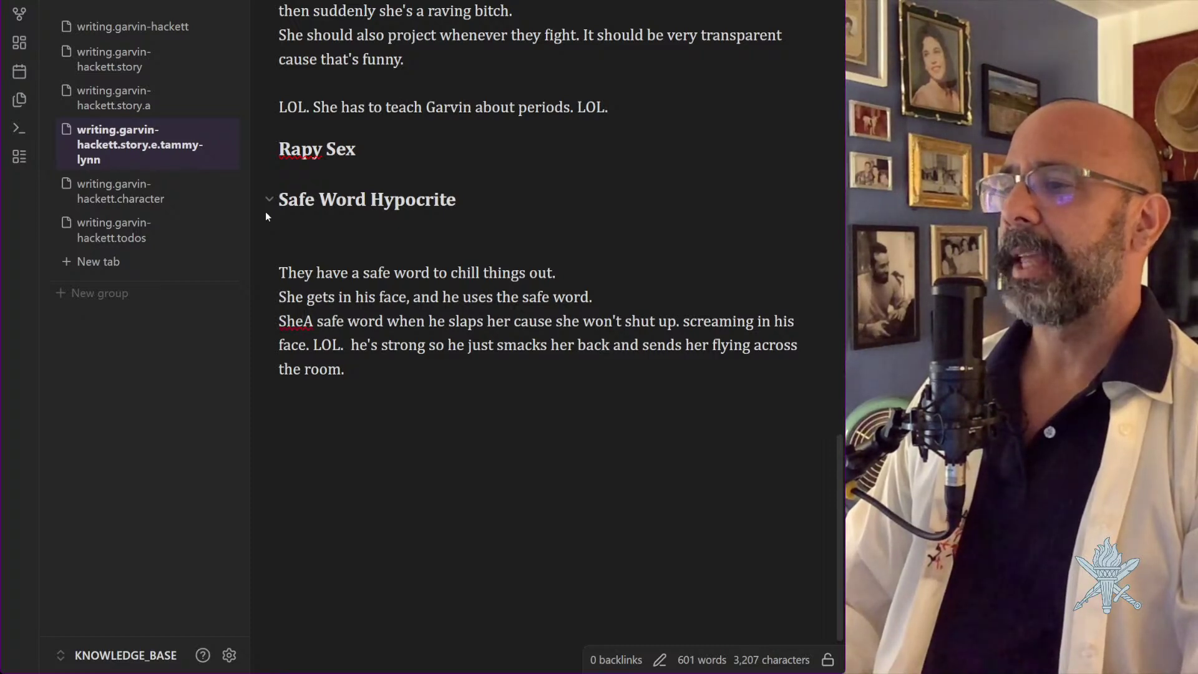
pyautogui.write('starts c')
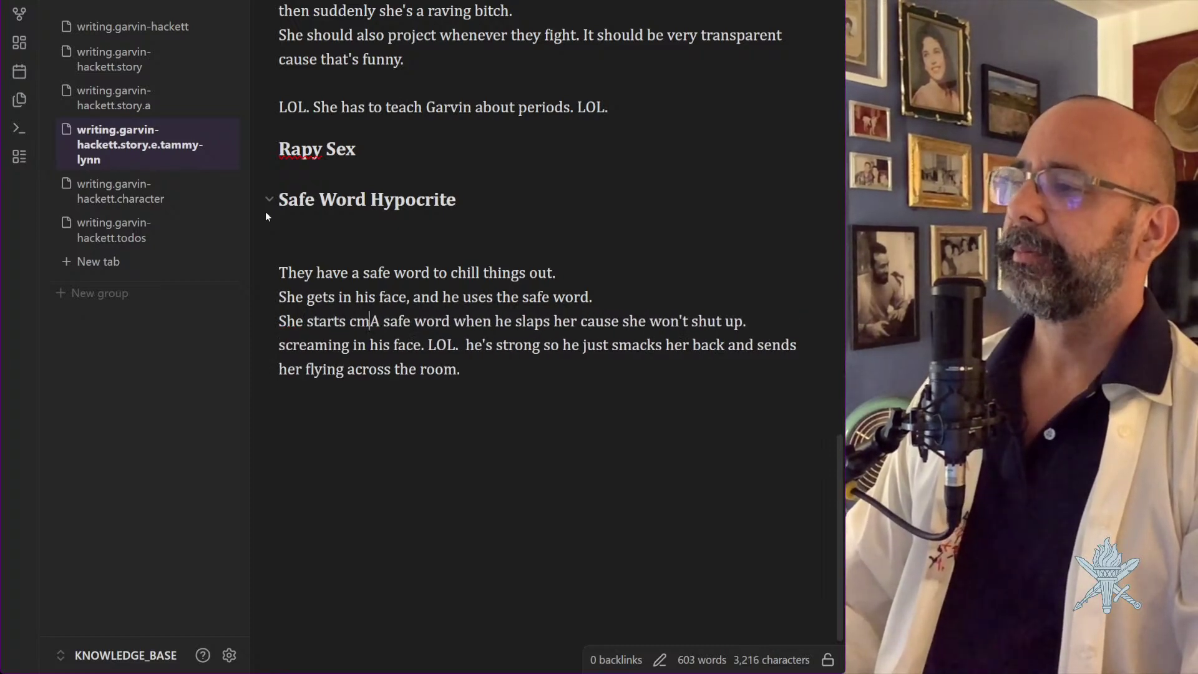
pyautogui.press('BackSpace')
pyautogui.write('smacking')
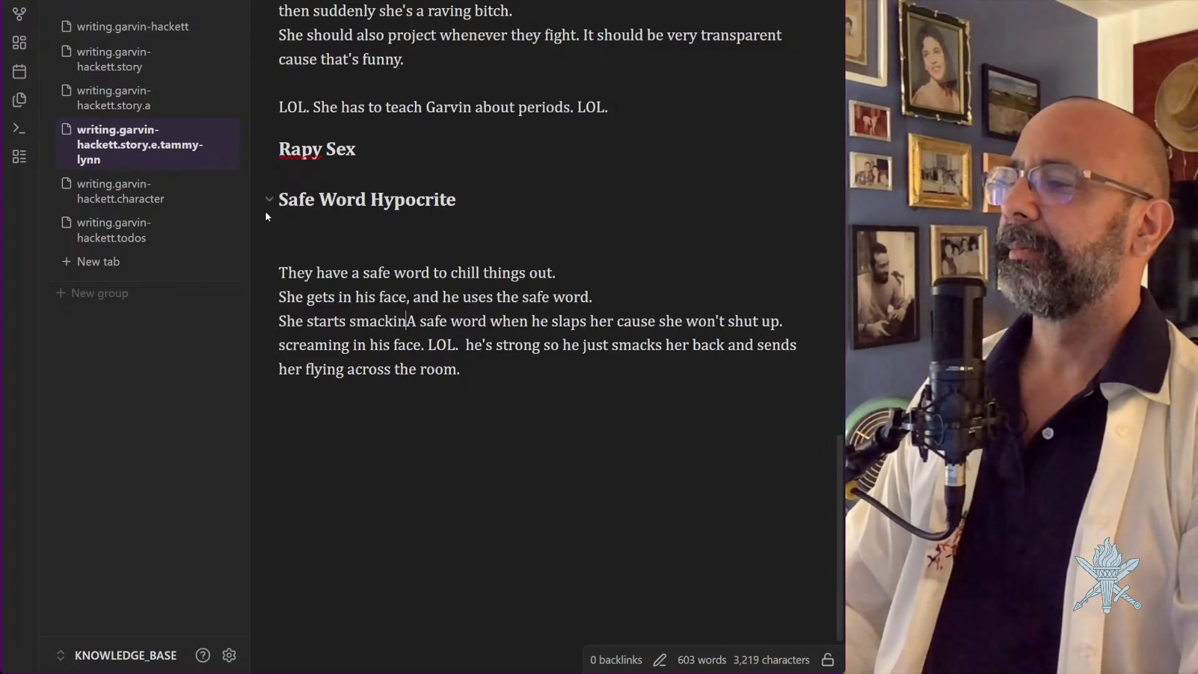
pyautogui.press('BackSpace')
pyautogui.press('BackSpace')
pyautogui.press('BackSpace')
pyautogui.press('BackSpace')
pyautogui.press('BackSpace')
pyautogui.press('BackSpace')
pyautogui.press('BackSpace')
pyautogui.press('BackSpace')
pyautogui.press('BackSpace')
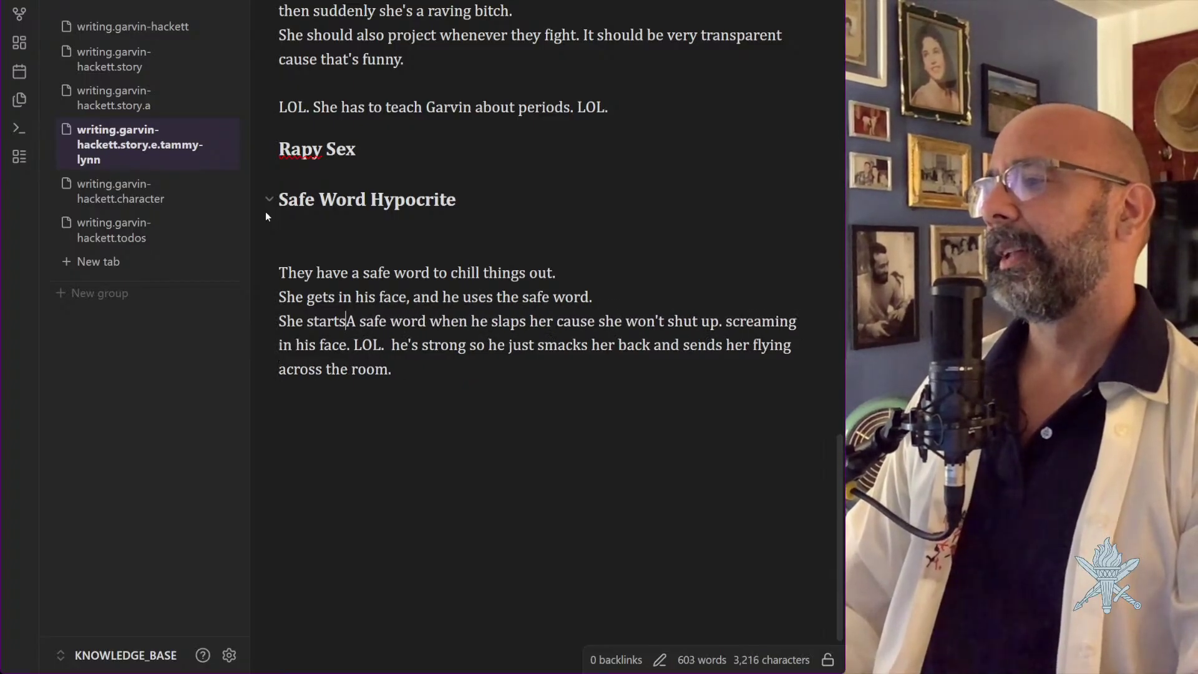
pyautogui.write('hitting him.')
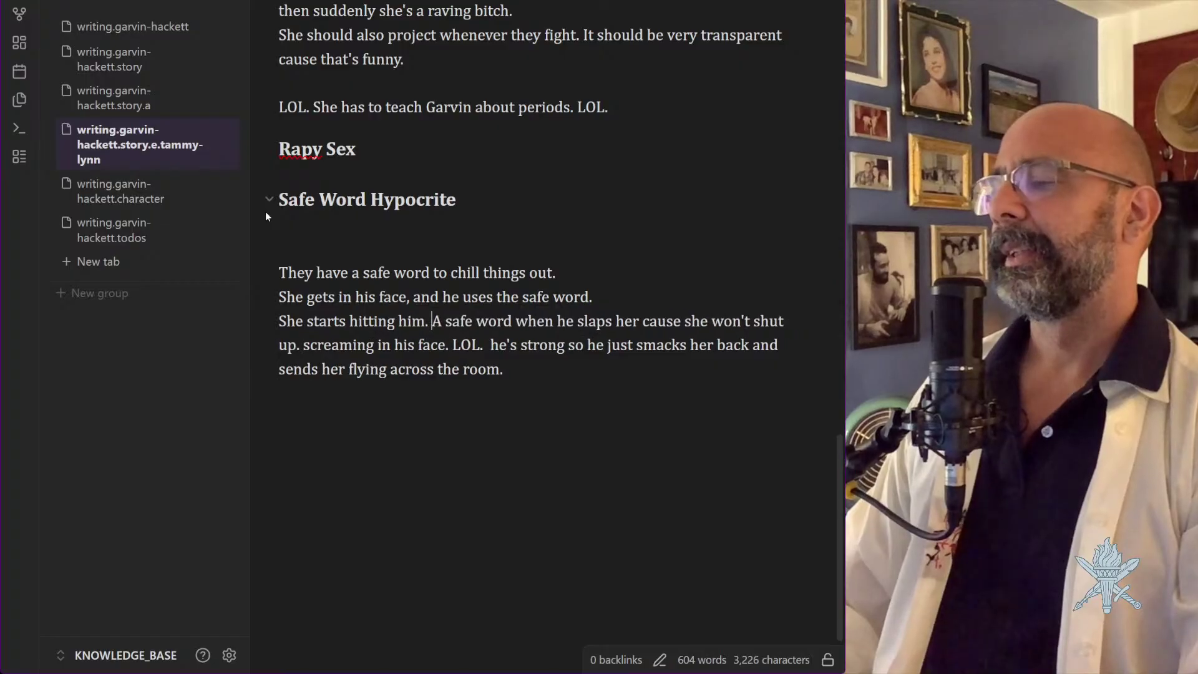
# Add a new line after "She starts hitting him." reading "So he hits her once and she goes flying, and that kind of turns her on."
pyautogui.press('Return')
pyautogui.write('So he he')
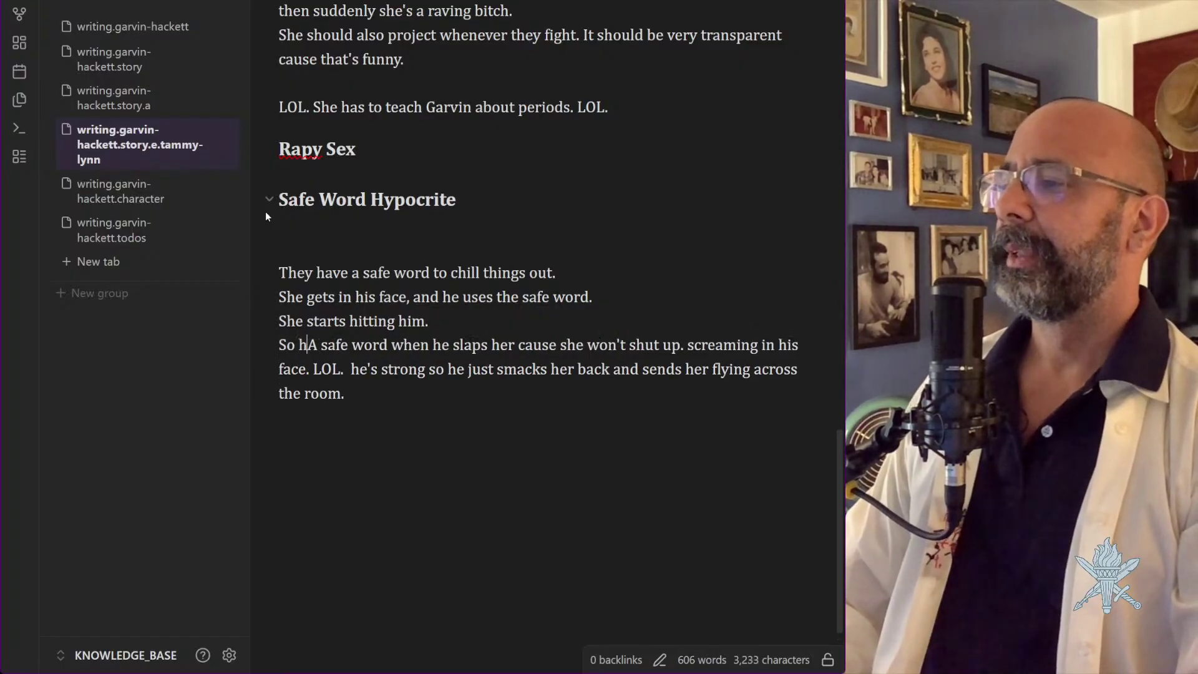
pyautogui.press('BackSpace')
pyautogui.write('its her ')
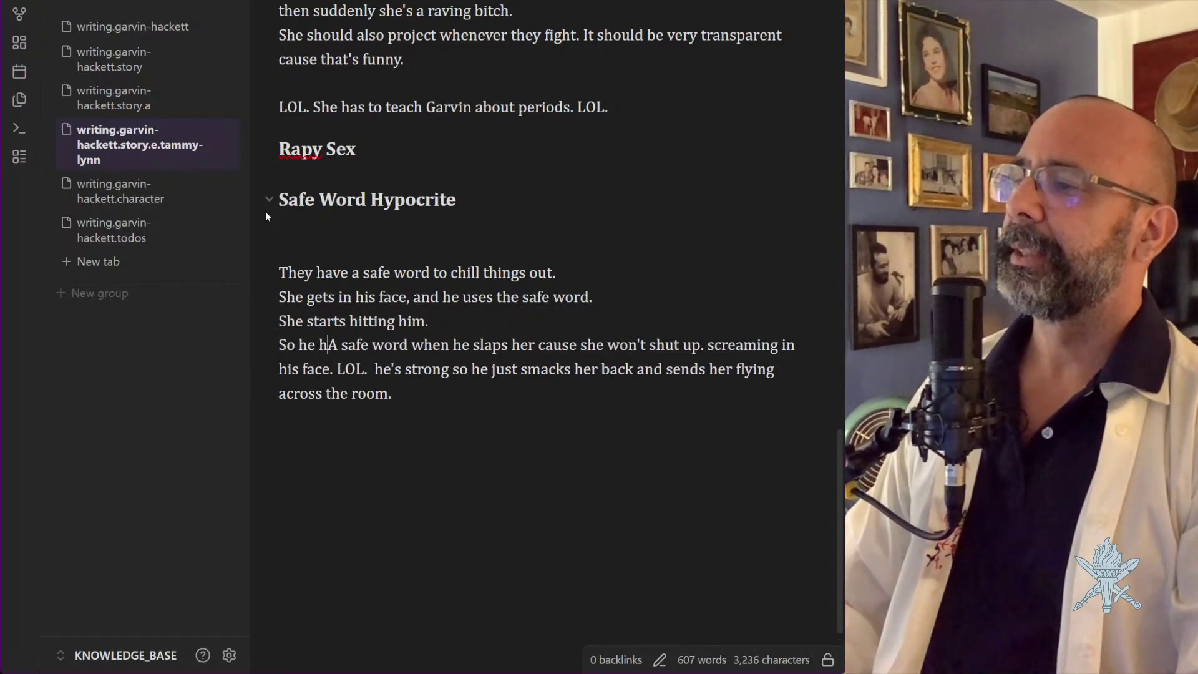
pyautogui.write('once and hs')
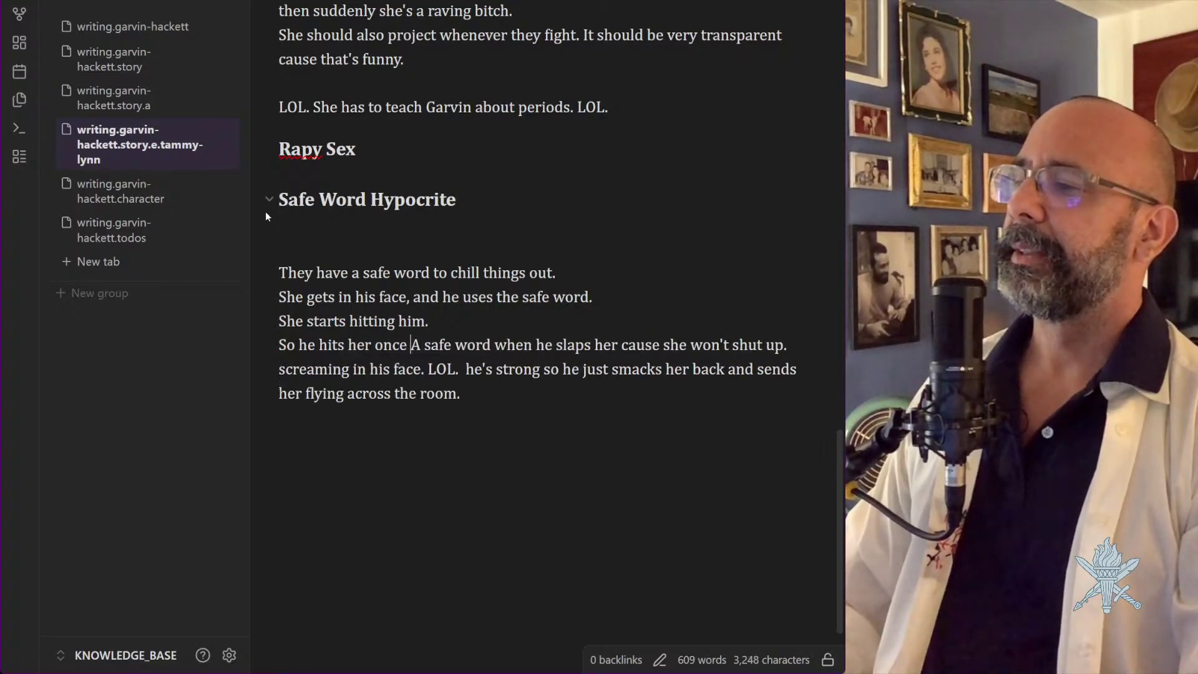
pyautogui.press('BackSpace')
pyautogui.press('BackSpace')
pyautogui.write('she go')
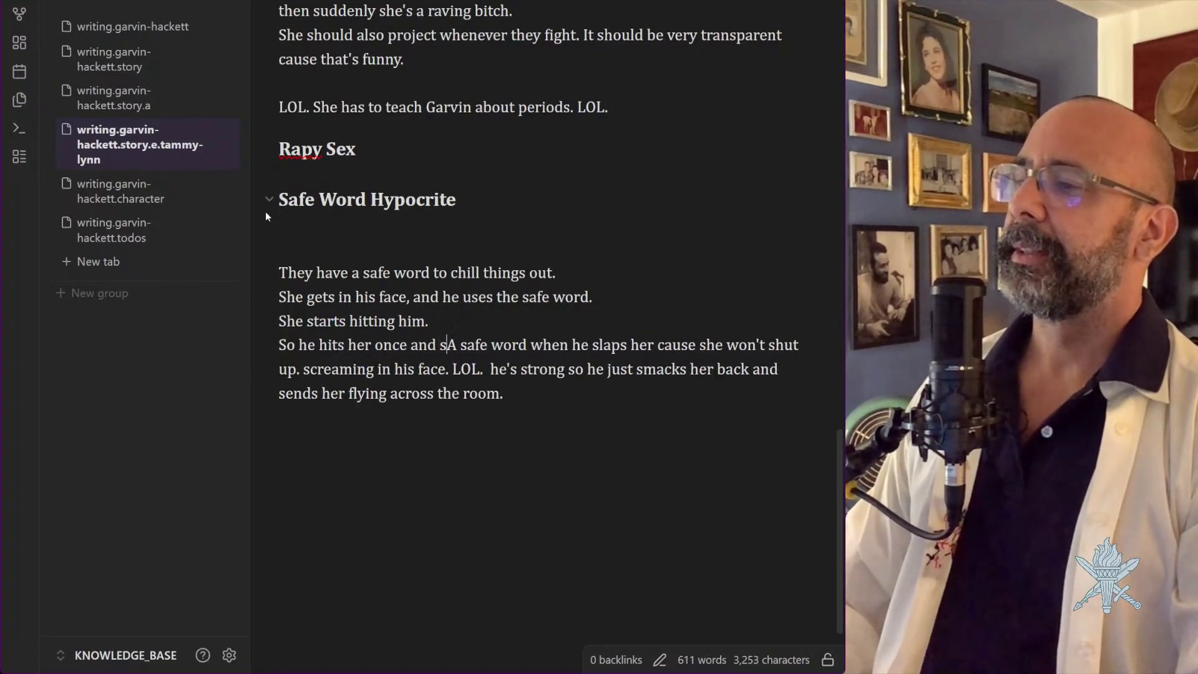
pyautogui.write('es flying, and th')
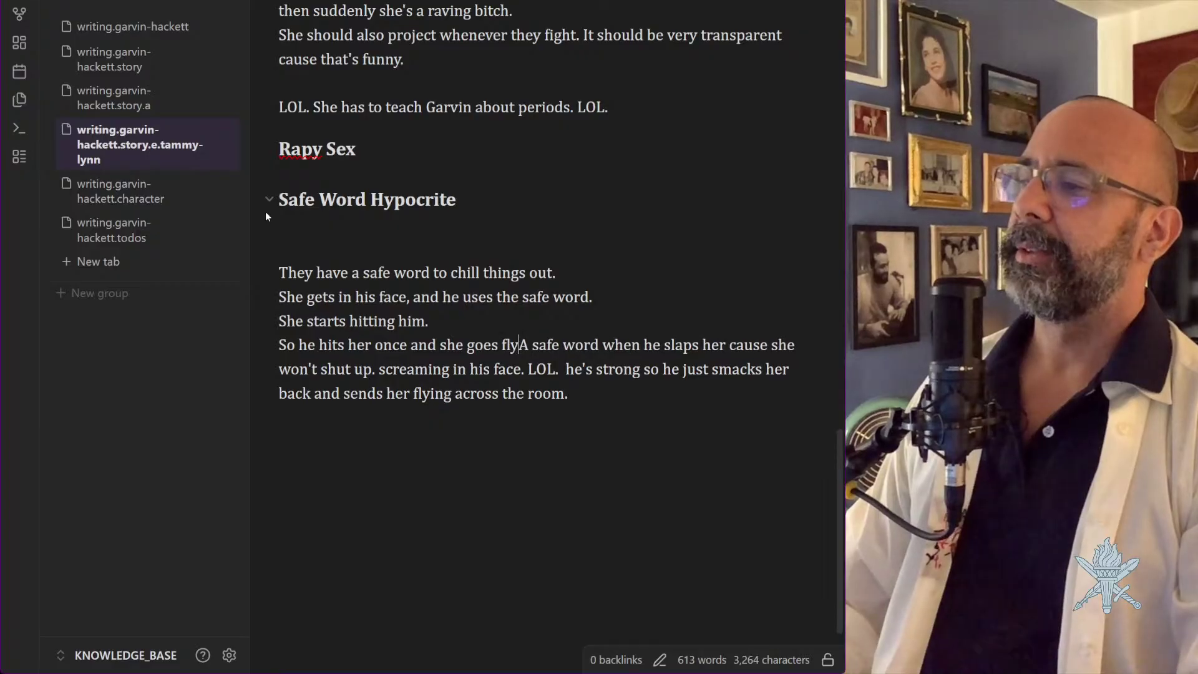
pyautogui.write('at kind of turn')
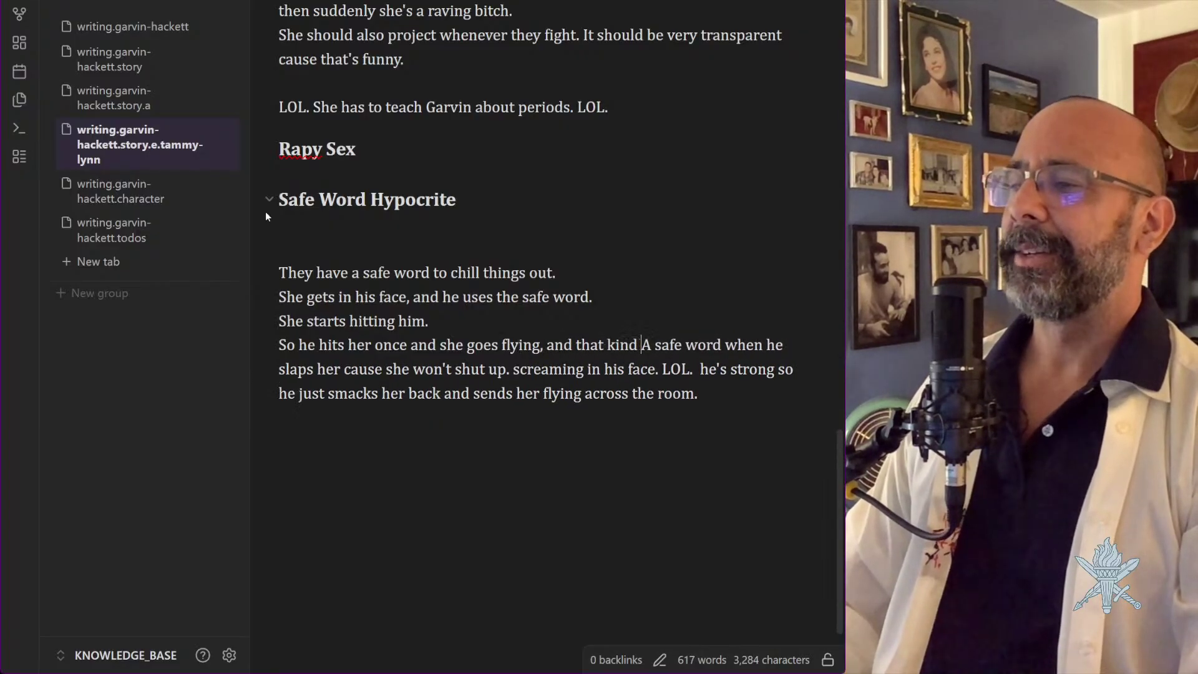
pyautogui.write('s her on.')
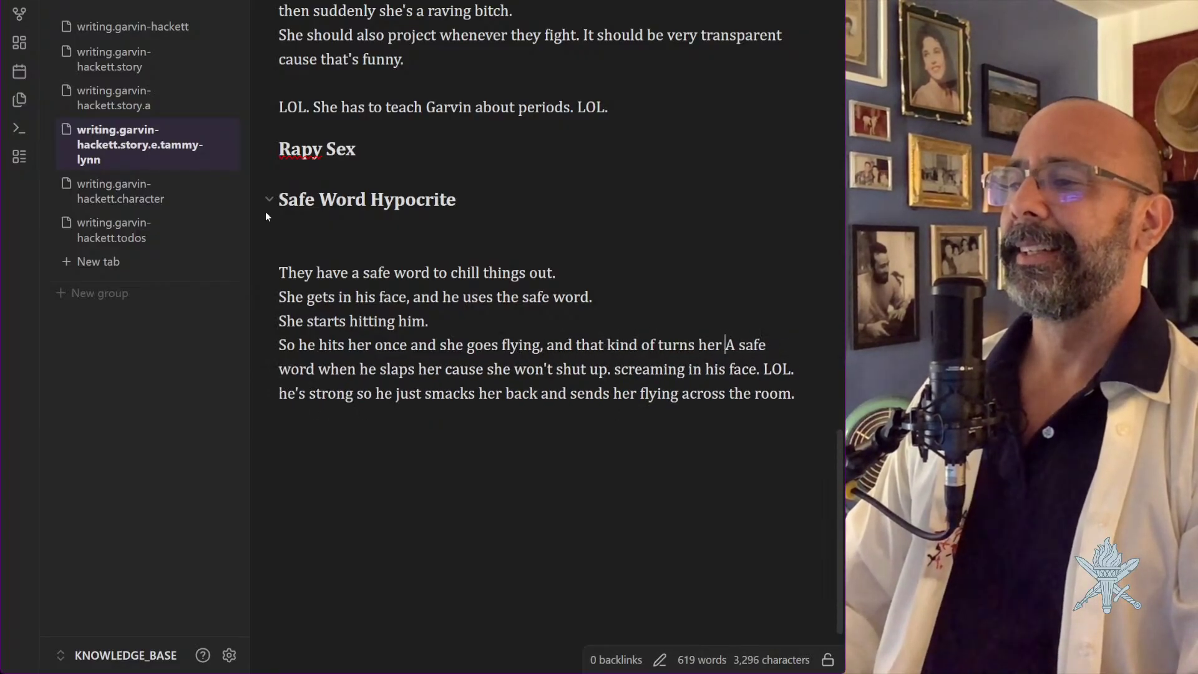
# Separate the leftover paragraph starting "A safe word when he slaps her" from the new lines and delete it
pyautogui.press('Return')
pyautogui.press('Return')
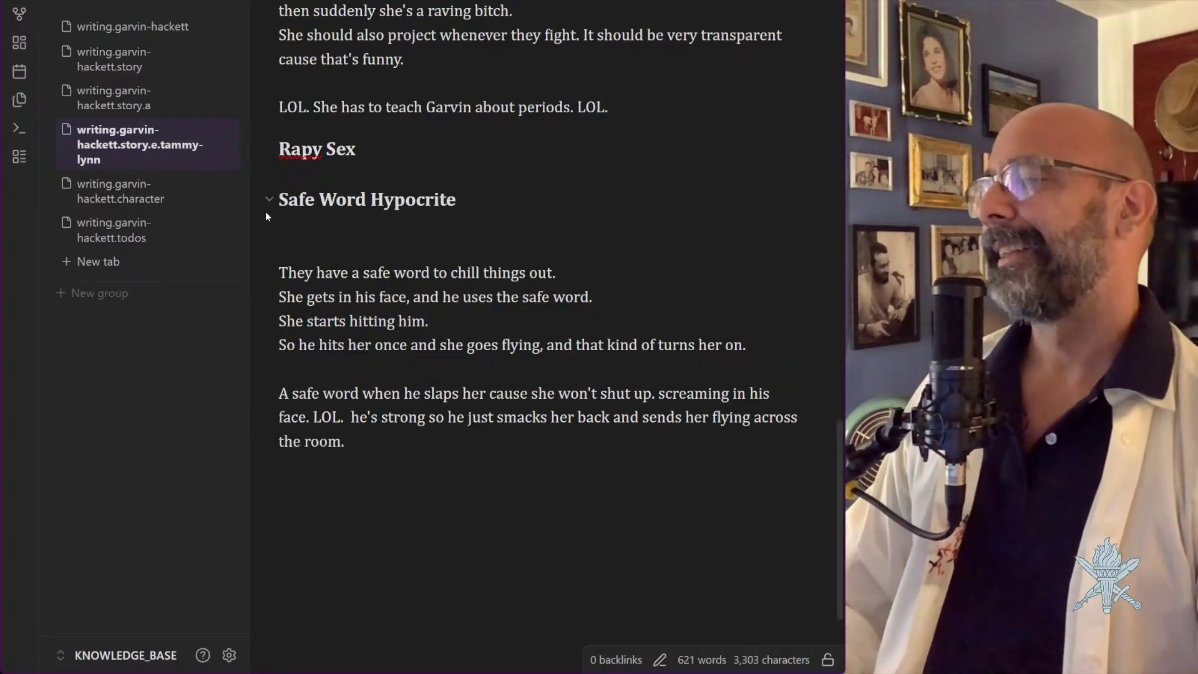
pyautogui.moveTo(355, 446); pyautogui.dragTo(260, 397)
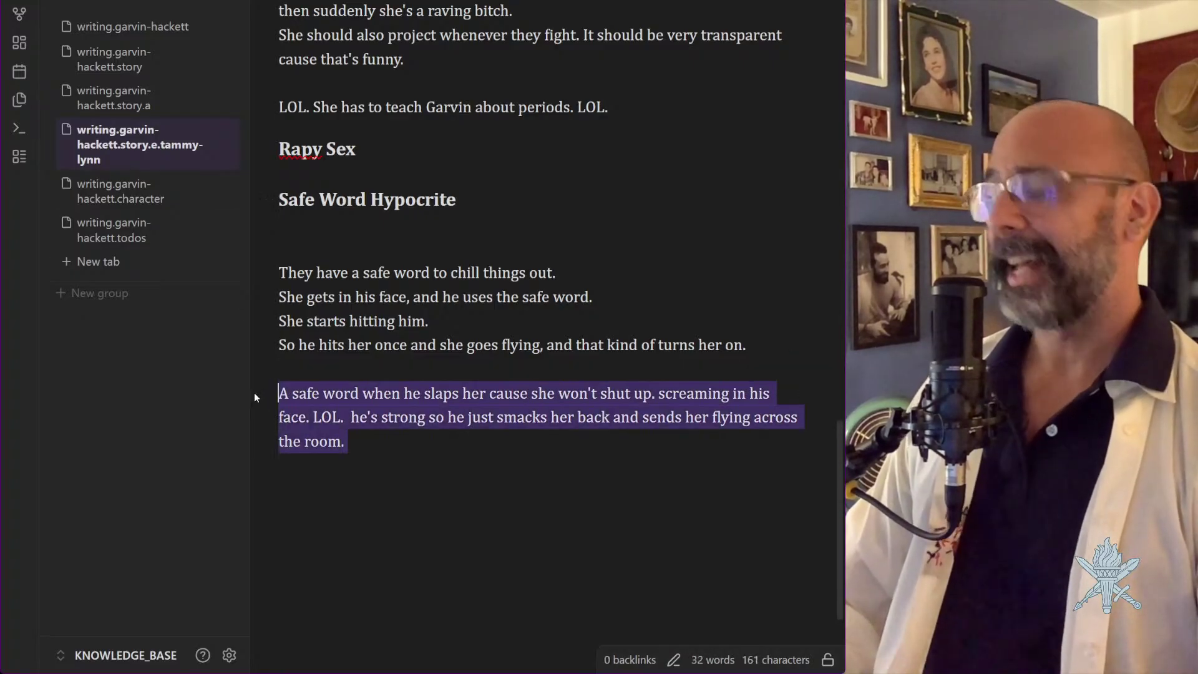
pyautogui.press('BackSpace')
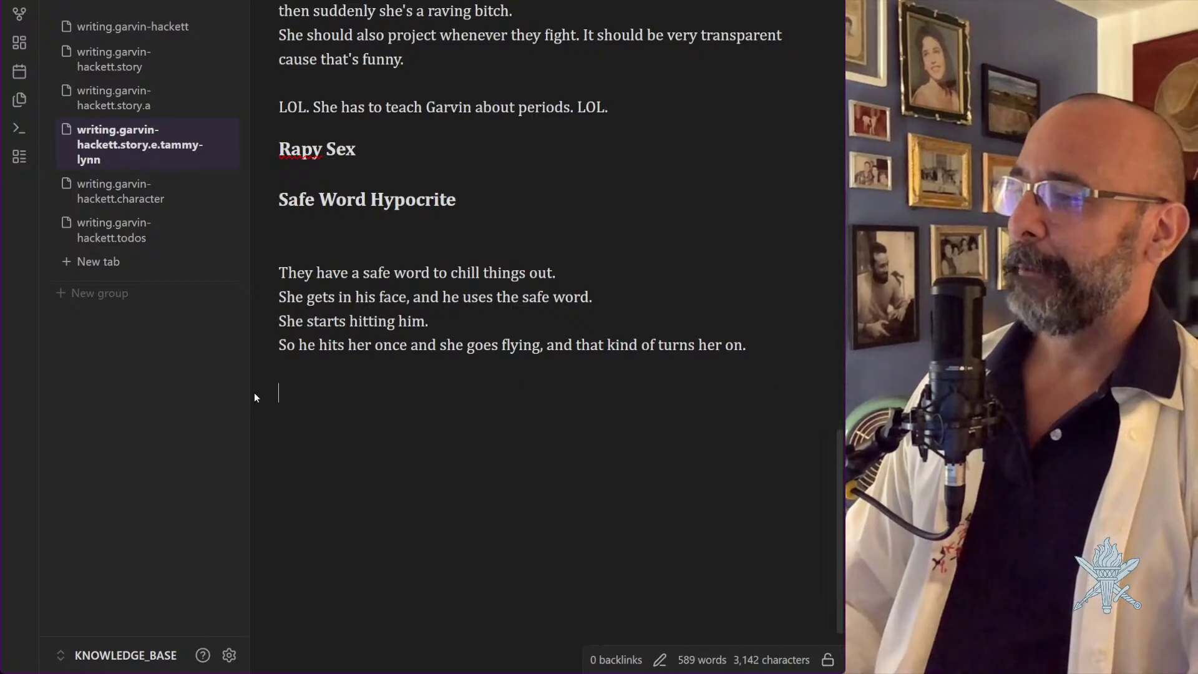
# Append "Hypocrite" in double quotation marks after "They have a safe word to chill things out."
pyautogui.click(471, 204)
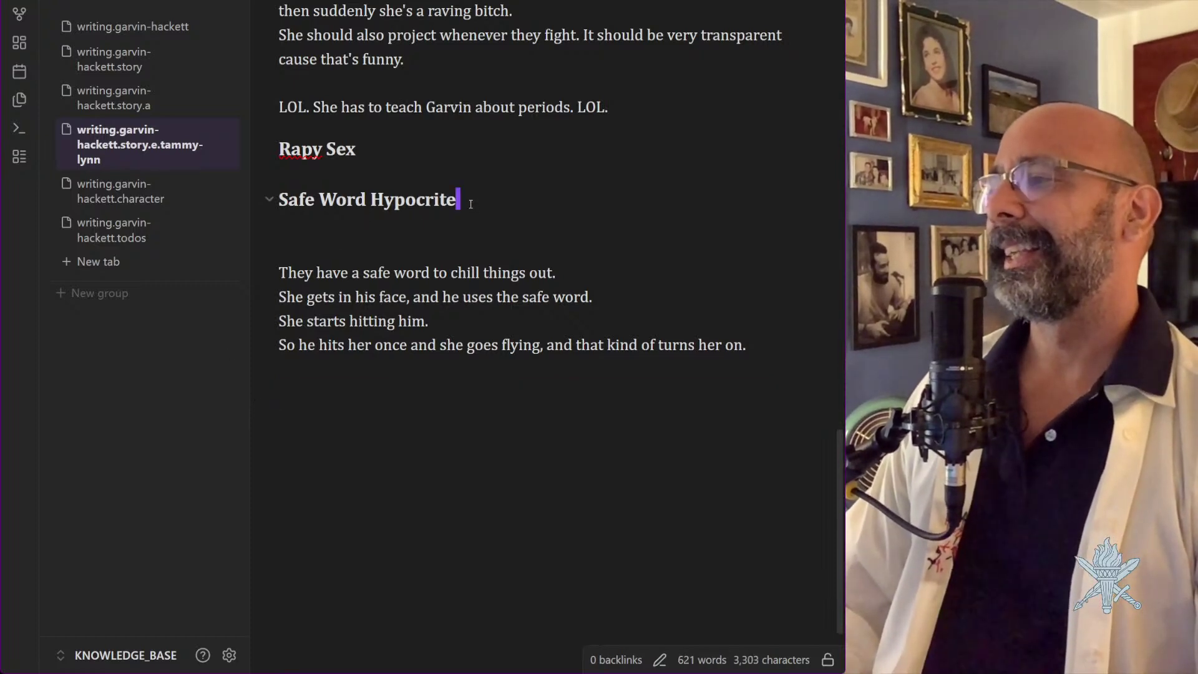
pyautogui.click(391, 273)
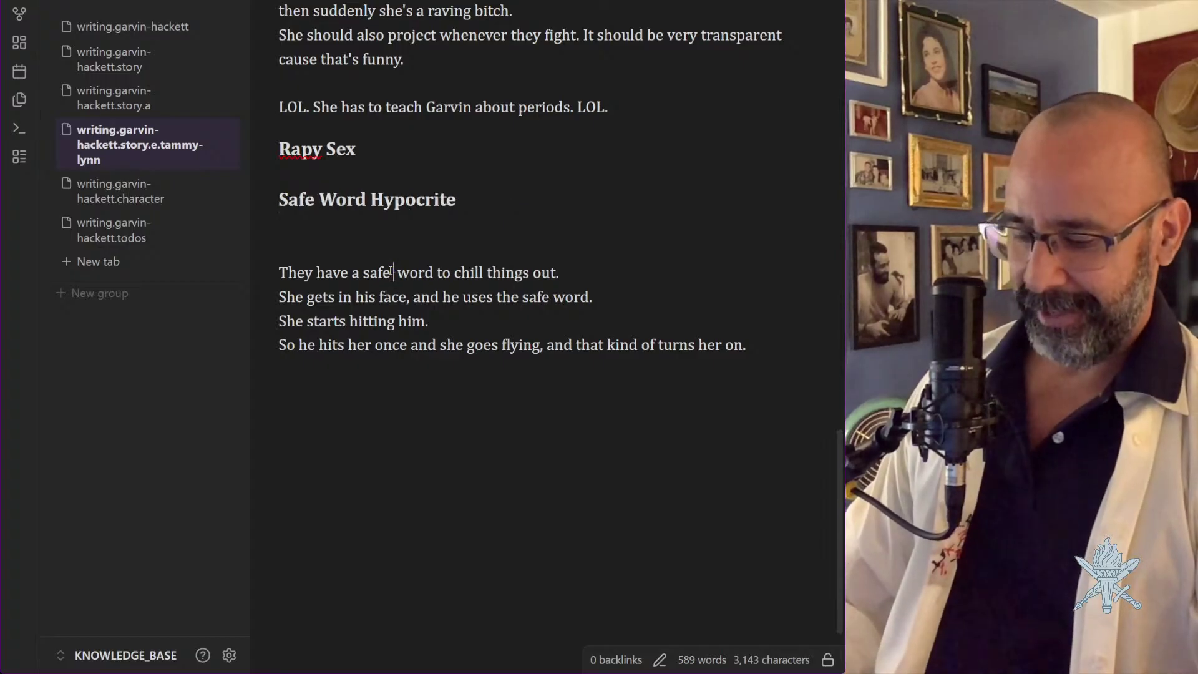
pyautogui.press('BackSpace')
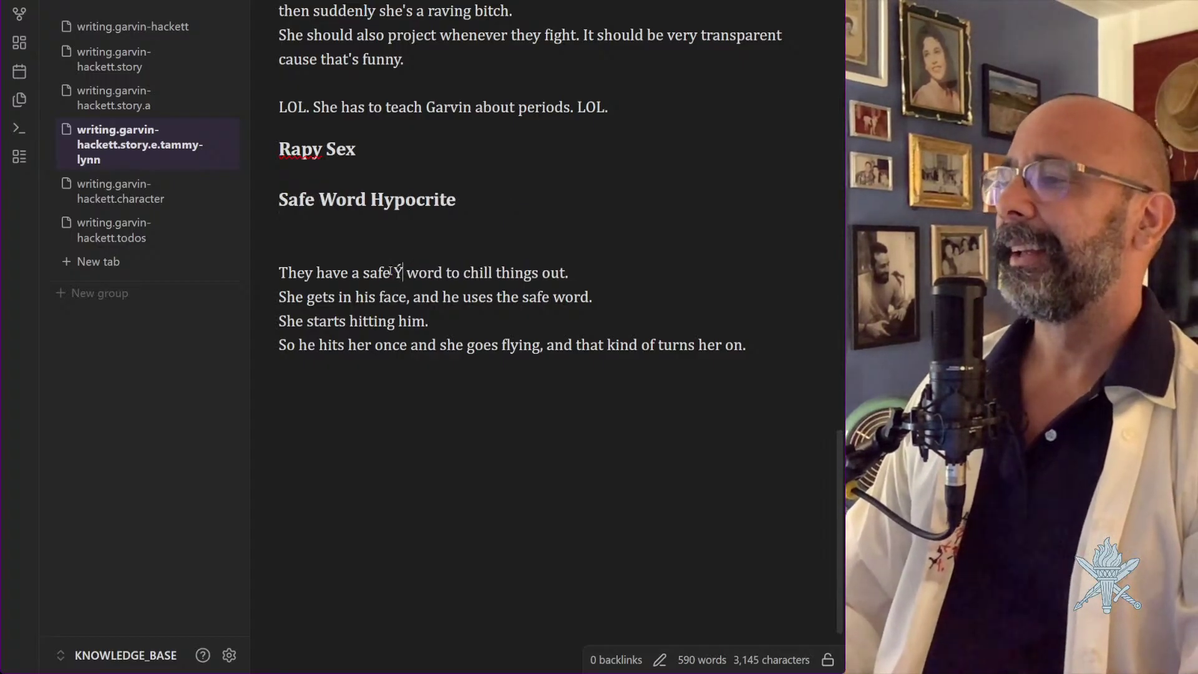
pyautogui.press('BackSpace')
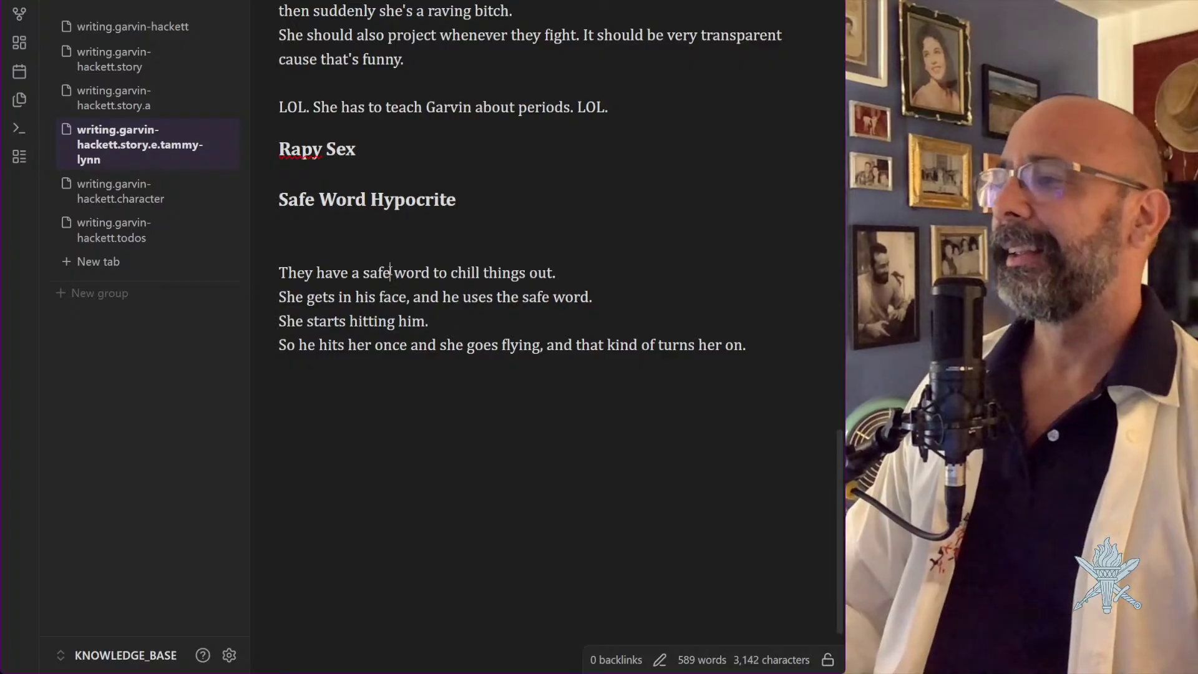
pyautogui.press('Right')
pyautogui.press('Right')
pyautogui.press('Right')
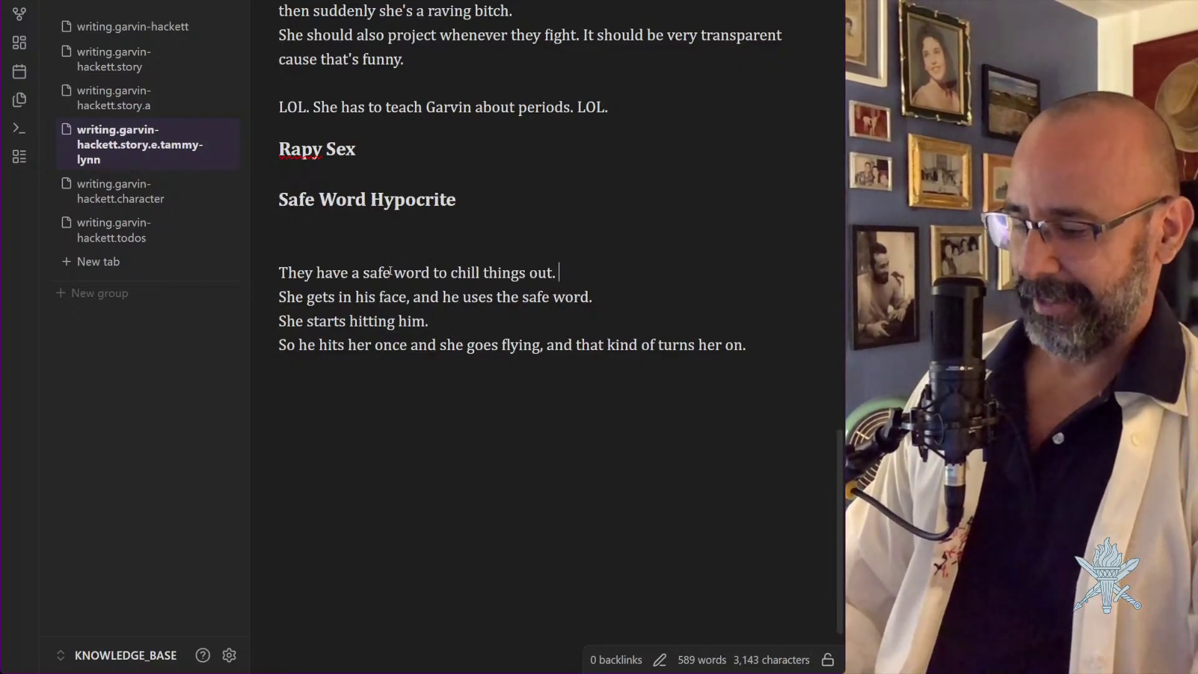
pyautogui.write('"')
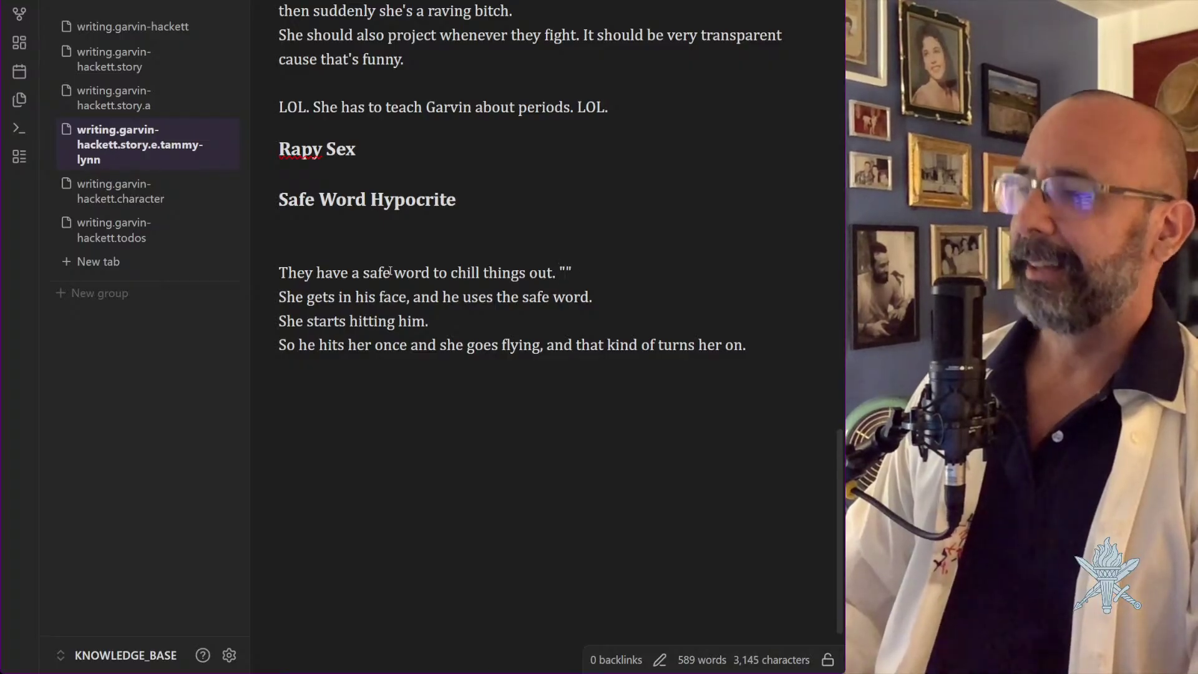
pyautogui.write('Hypocrit')
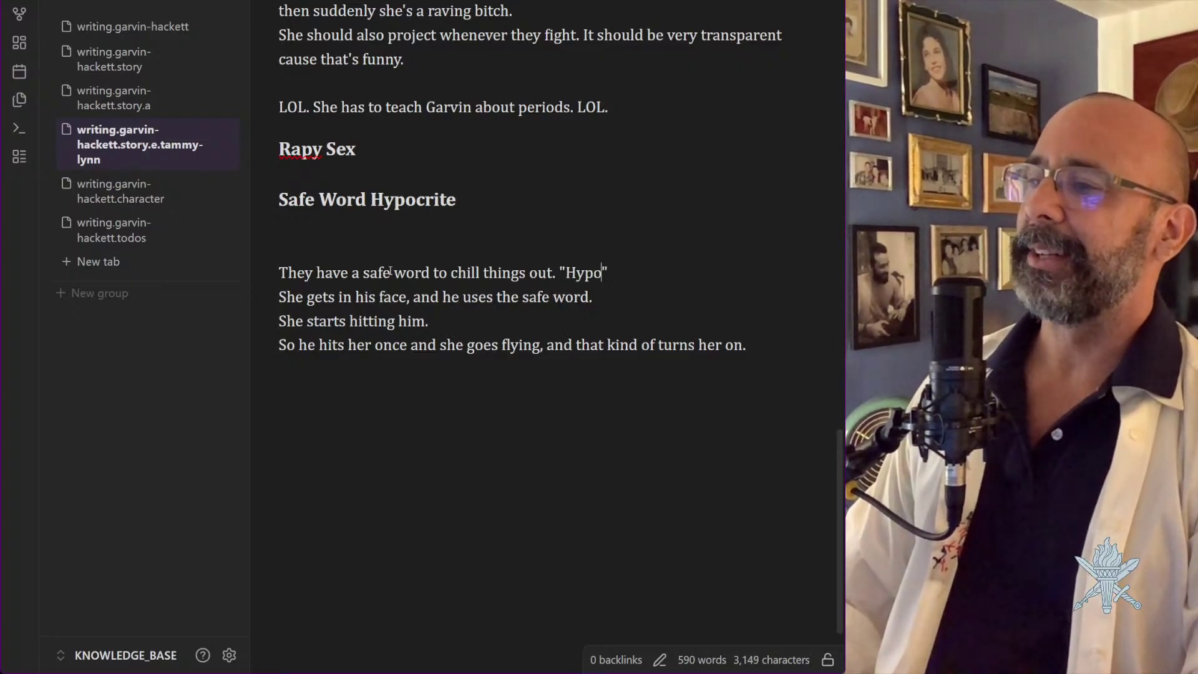
pyautogui.write('e')
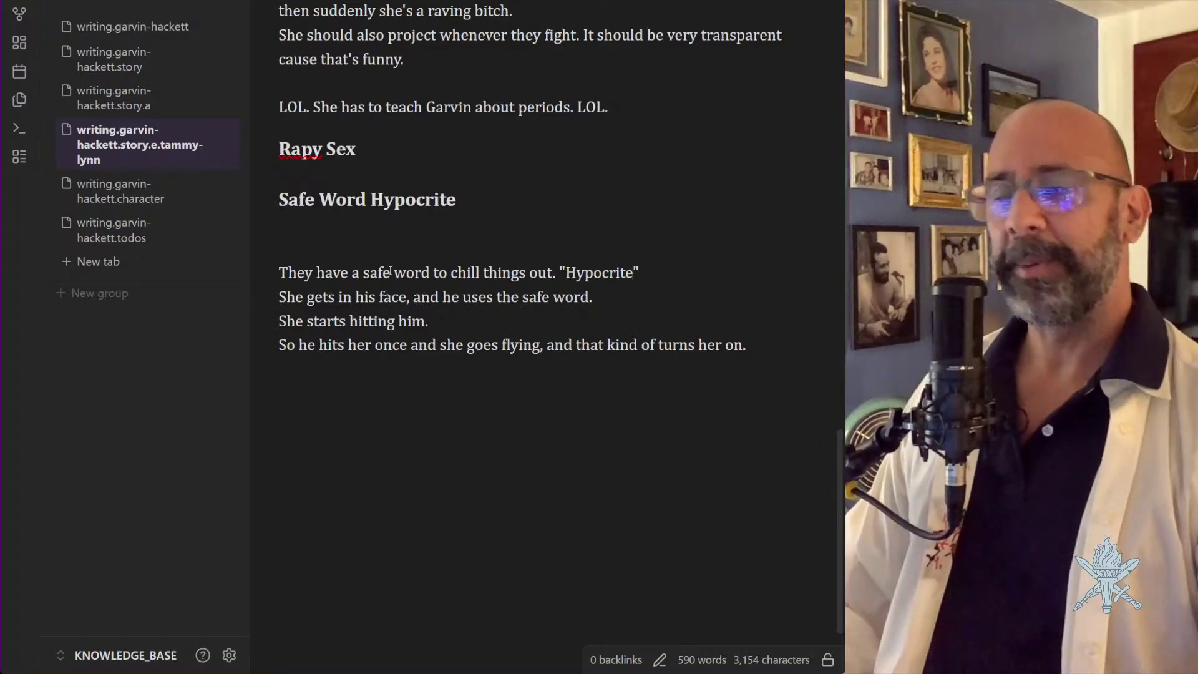
# Delete the "Safe Word Hypocrite" and "Rapy Sex" headings from the notes
pyautogui.moveTo(457, 200); pyautogui.dragTo(262, 203)
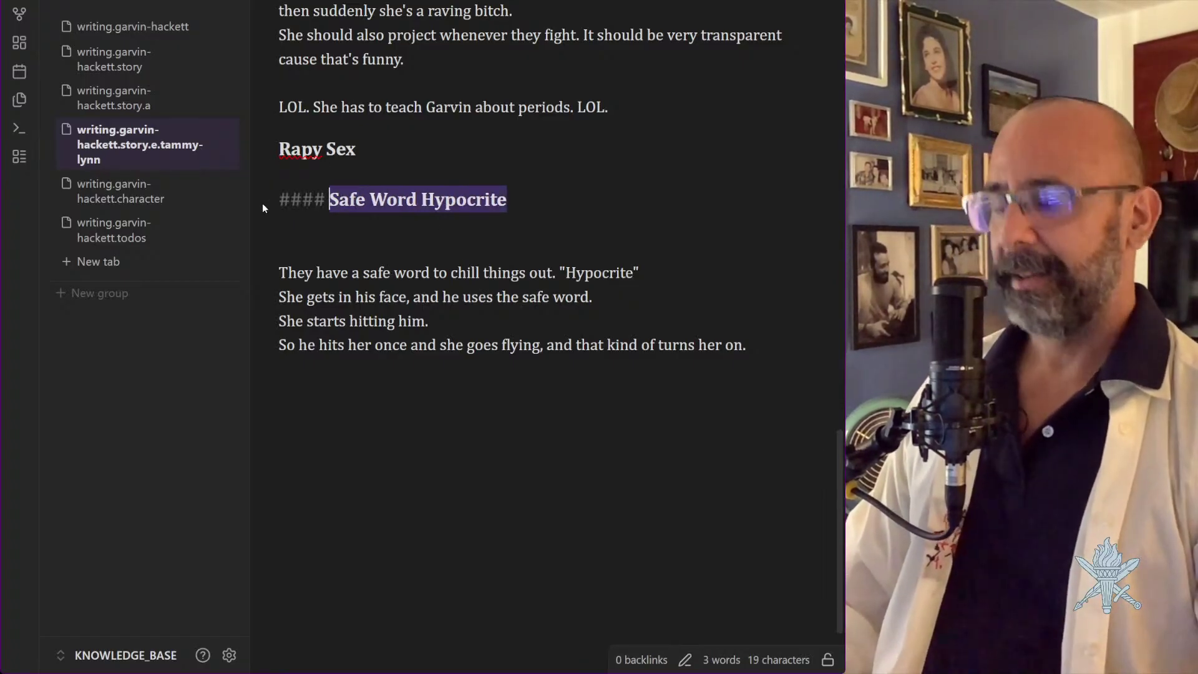
pyautogui.press('BackSpace')
pyautogui.press('BackSpace')
pyautogui.press('BackSpace')
pyautogui.press('BackSpace')
pyautogui.press('BackSpace')
pyautogui.press('BackSpace')
pyautogui.press('BackSpace')
pyautogui.press('BackSpace')
pyautogui.press('BackSpace')
pyautogui.press('BackSpace')
pyautogui.press('BackSpace')
pyautogui.press('BackSpace')
pyautogui.press('BackSpace')
pyautogui.press('BackSpace')
pyautogui.press('BackSpace')
pyautogui.press('BackSpace')
pyautogui.press('BackSpace')
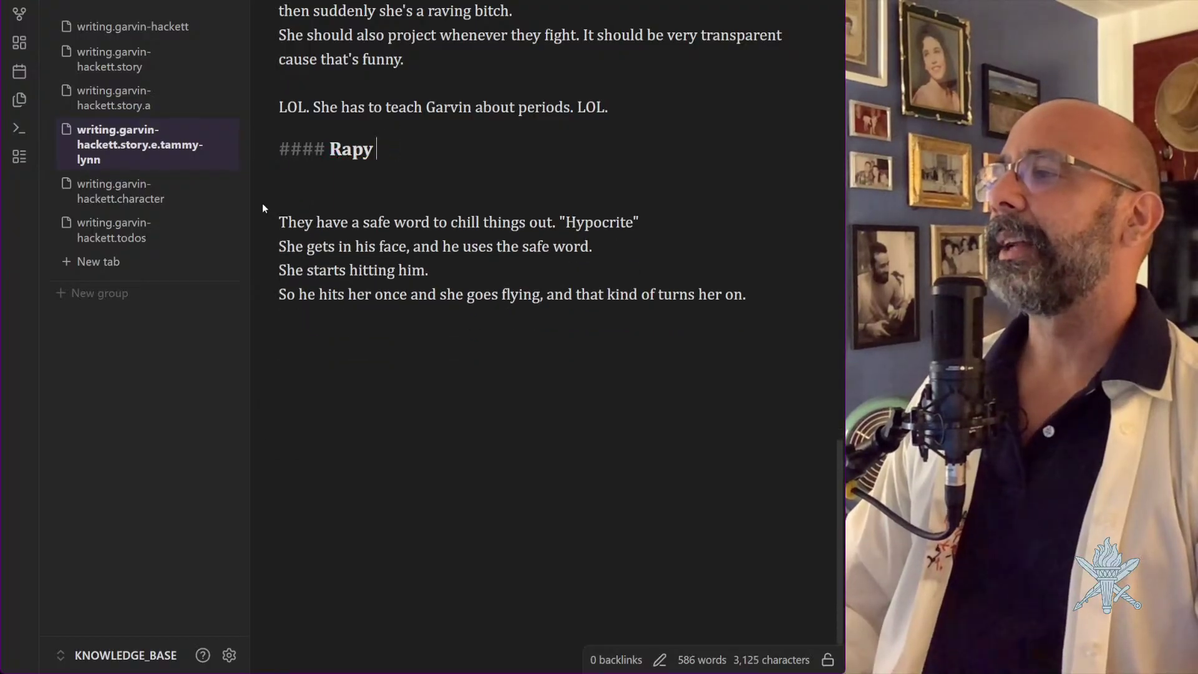
pyautogui.press('BackSpace')
pyautogui.press('BackSpace')
pyautogui.press('BackSpace')
pyautogui.press('BackSpace')
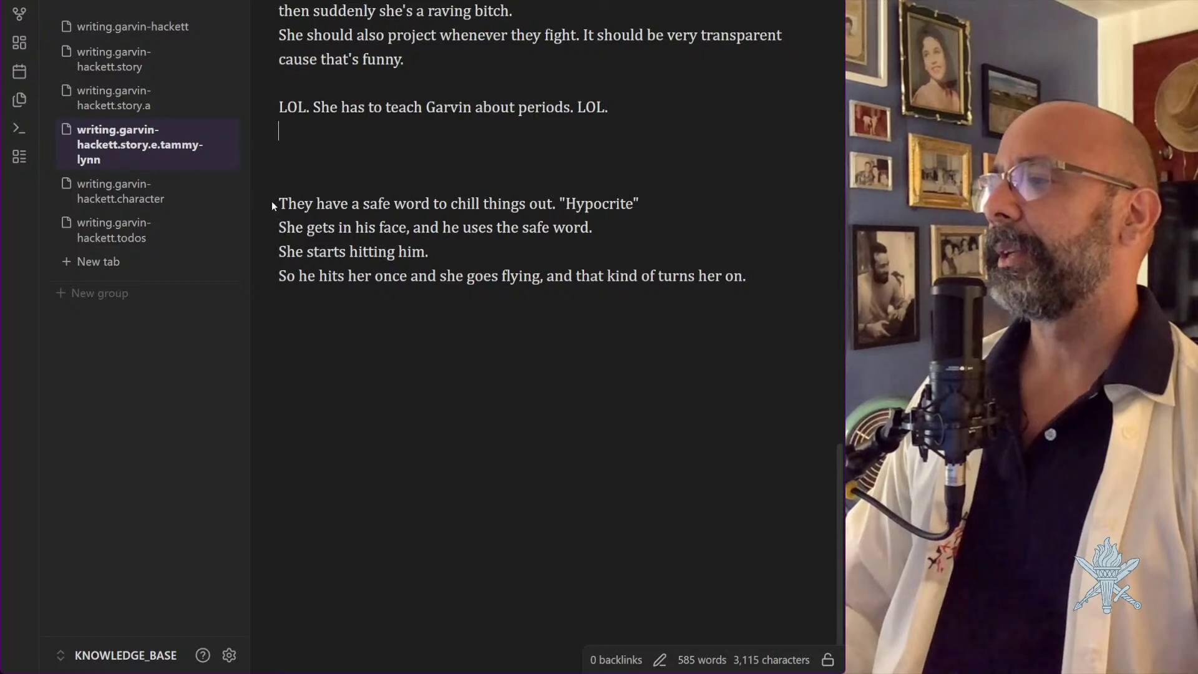
# Move the four safe word lines out of the notes to a new line at the end of the Esc3 beat
pyautogui.moveTo(278, 203); pyautogui.dragTo(783, 306)
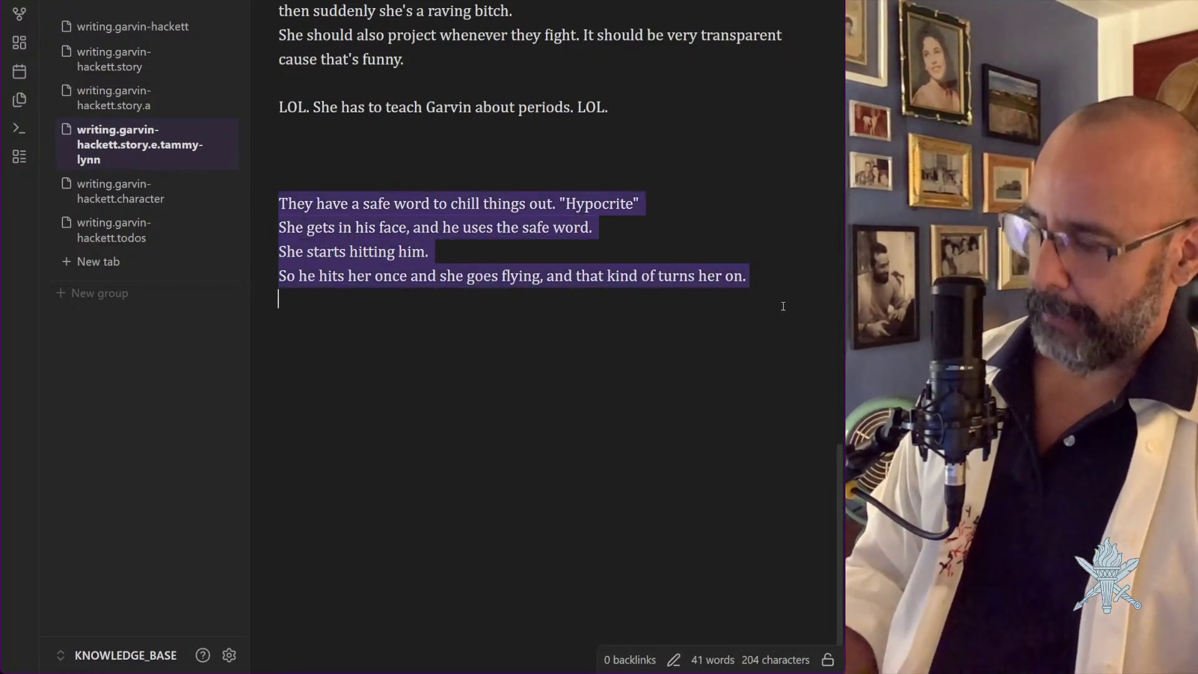
pyautogui.hotkey('ctrl', 'x')
pyautogui.scroll(10, 783, 307)
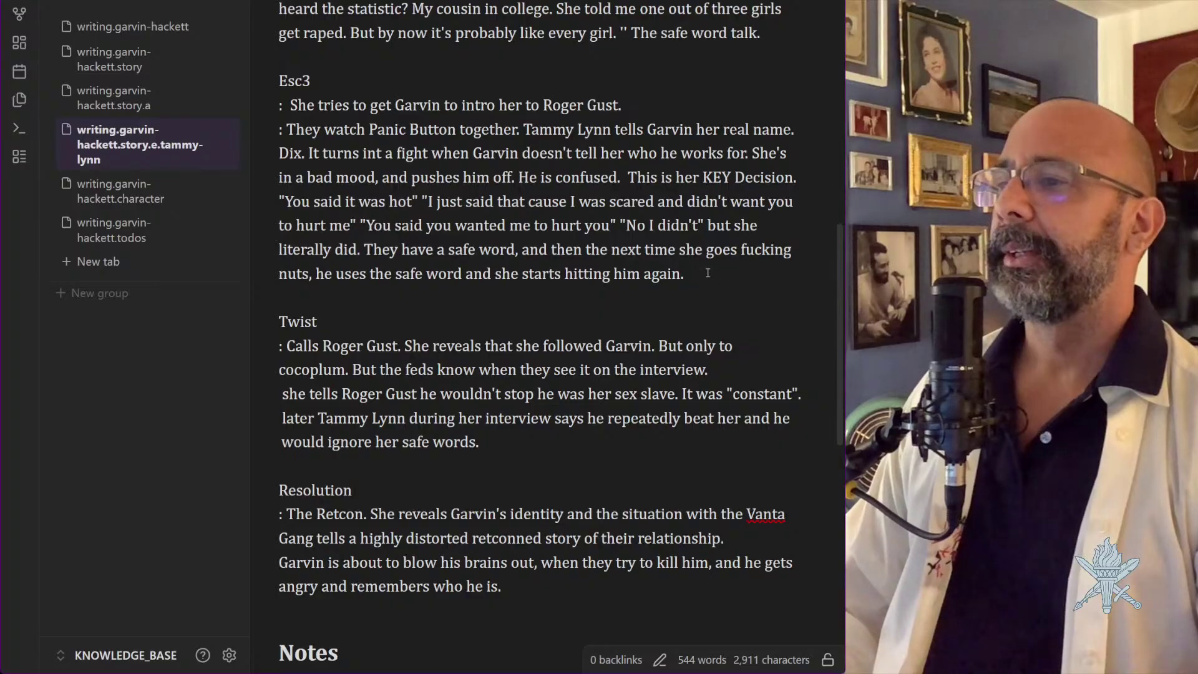
pyautogui.press('Return')
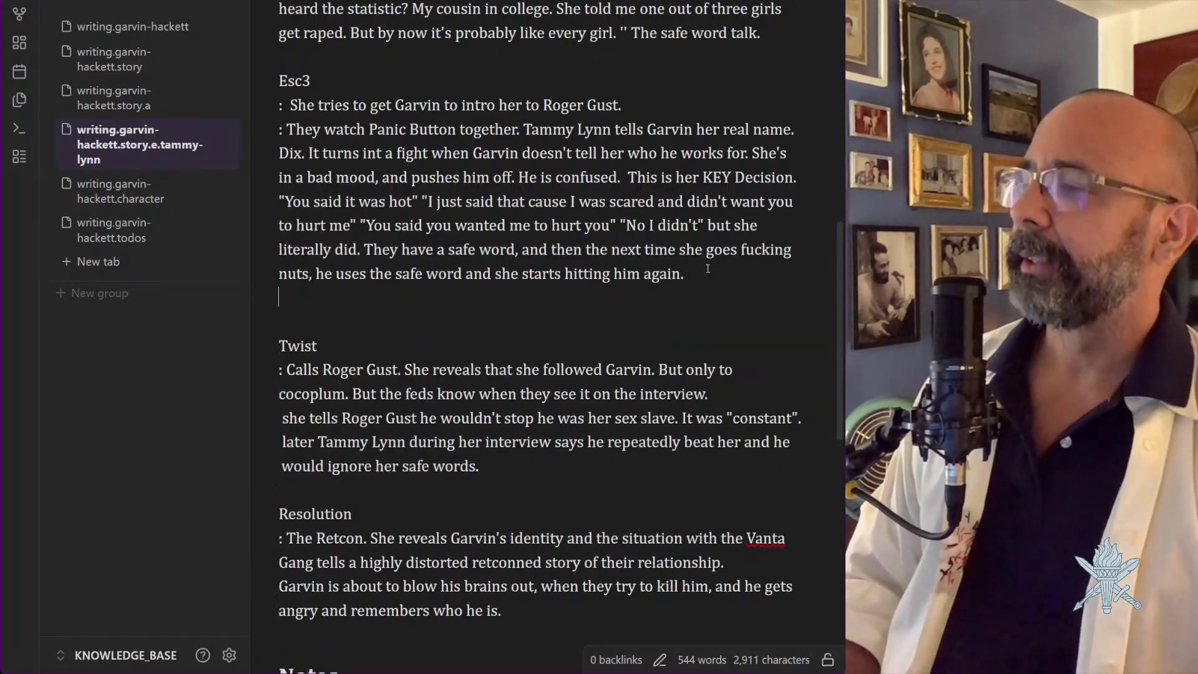
pyautogui.hotkey('ctrl', 'v')
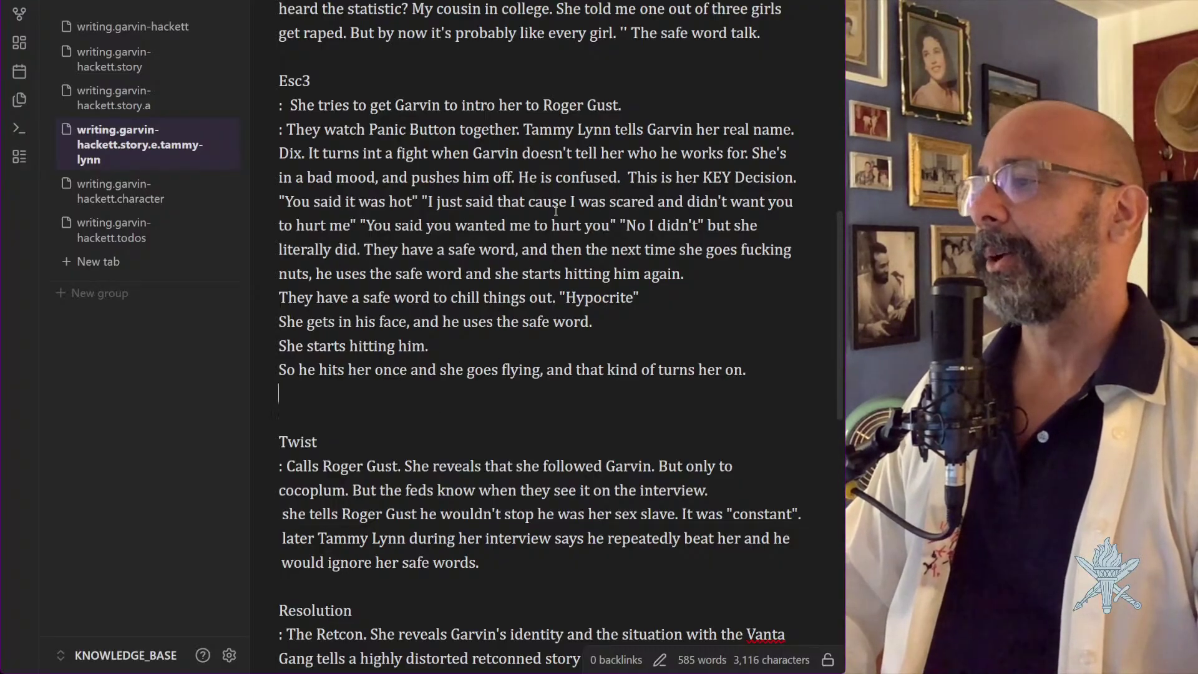
# In the Twist beat, insert "This seals his fate with Joelle." before "But the feds know" and capitalise "She tells Roger Gust"
pyautogui.scroll(-4, 554, 212)
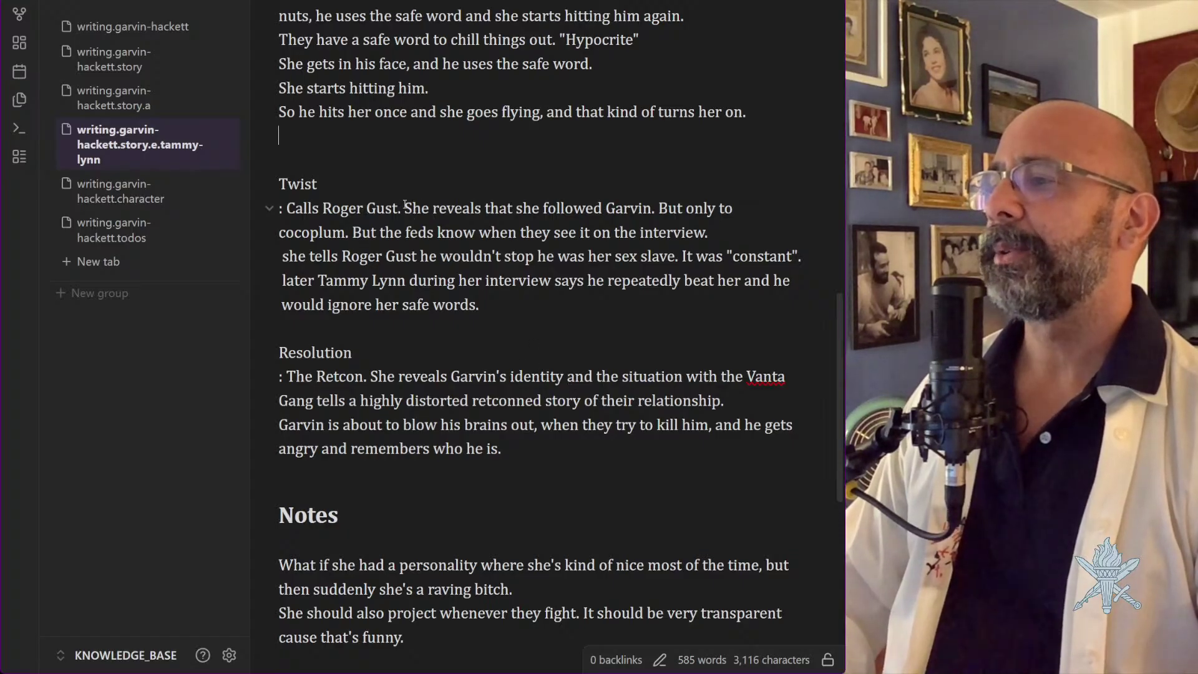
pyautogui.moveTo(405, 208); pyautogui.dragTo(657, 212)
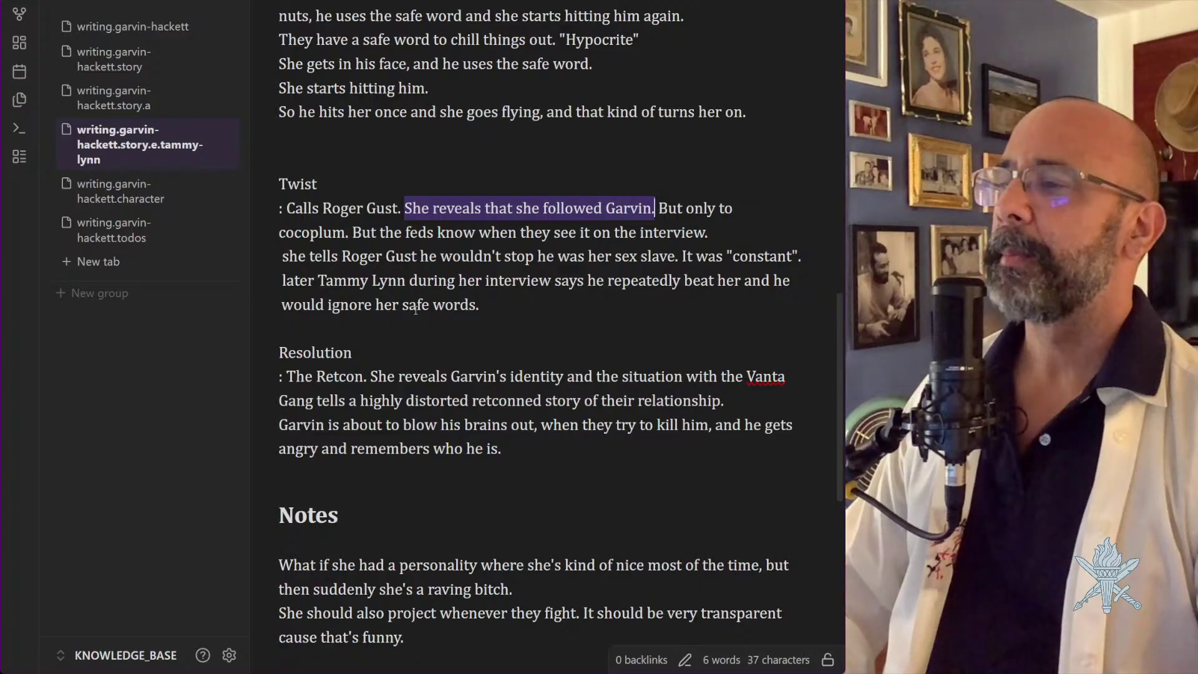
pyautogui.scroll(-3, 446, 353)
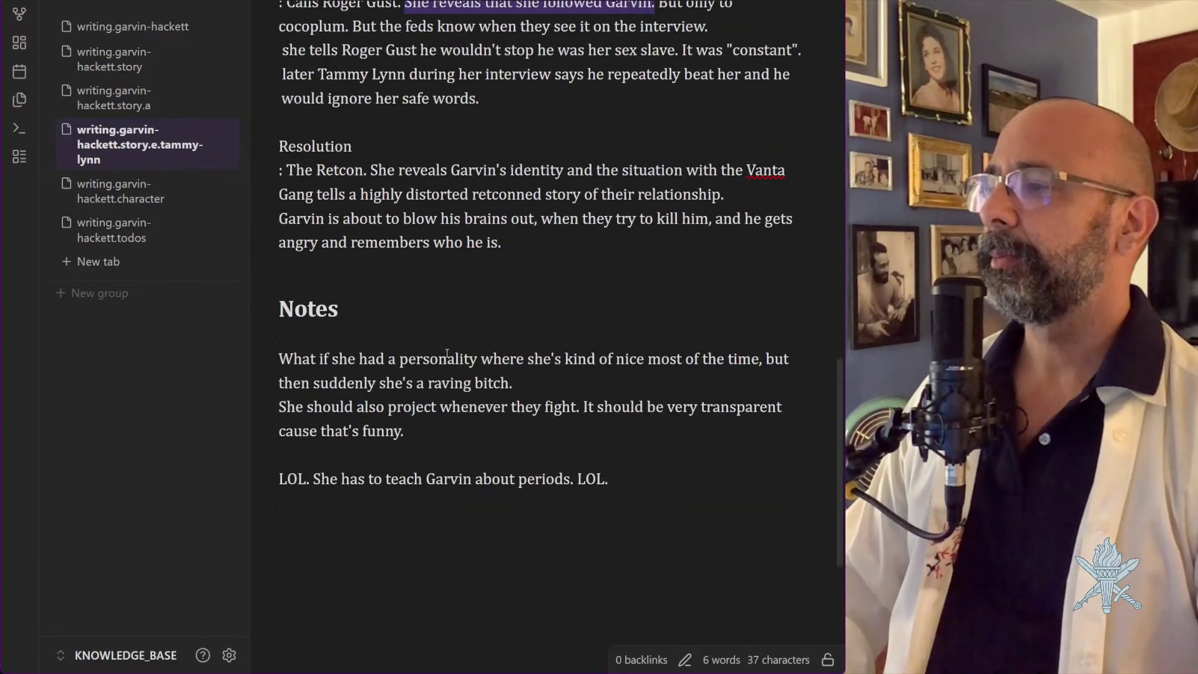
pyautogui.scroll(4, 337, 241)
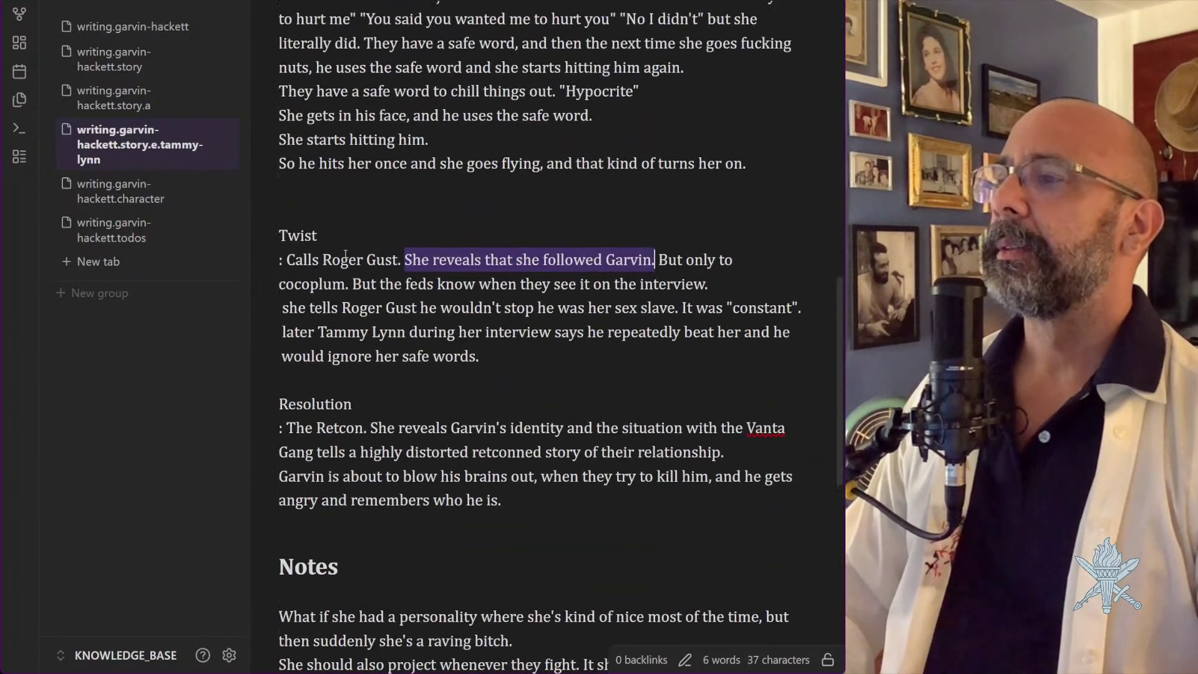
pyautogui.click(353, 284)
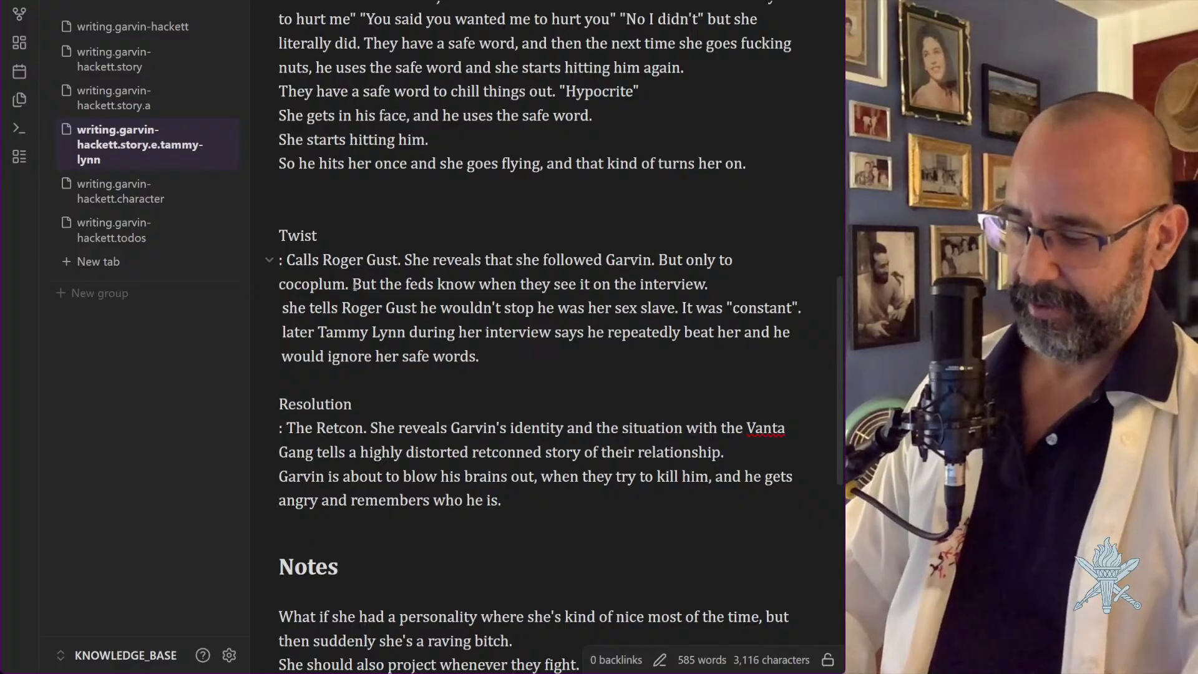
pyautogui.write('This s')
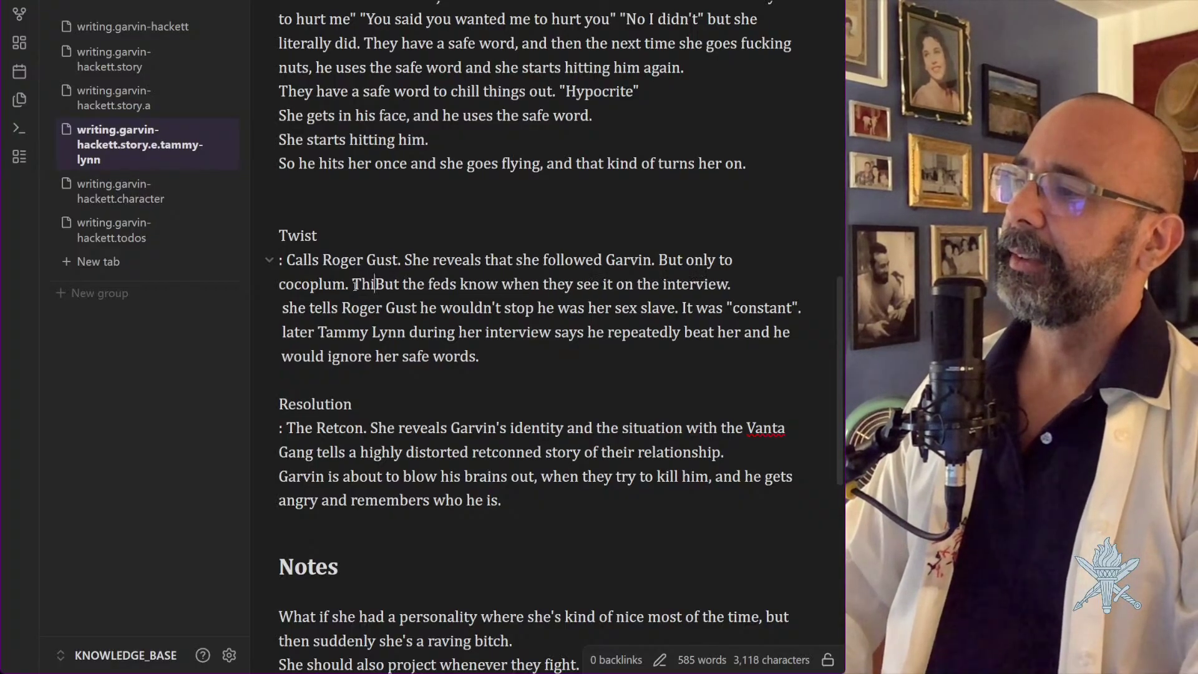
pyautogui.write('eals his fae')
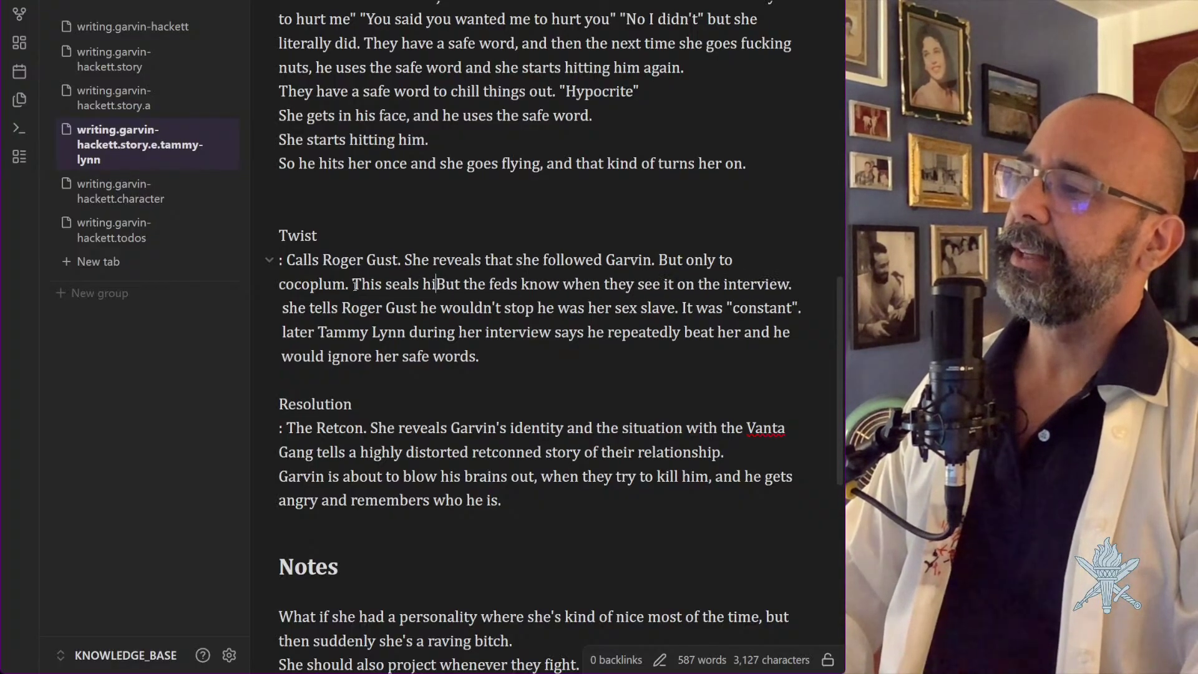
pyautogui.press('BackSpace')
pyautogui.press('BackSpace')
pyautogui.write('te with J')
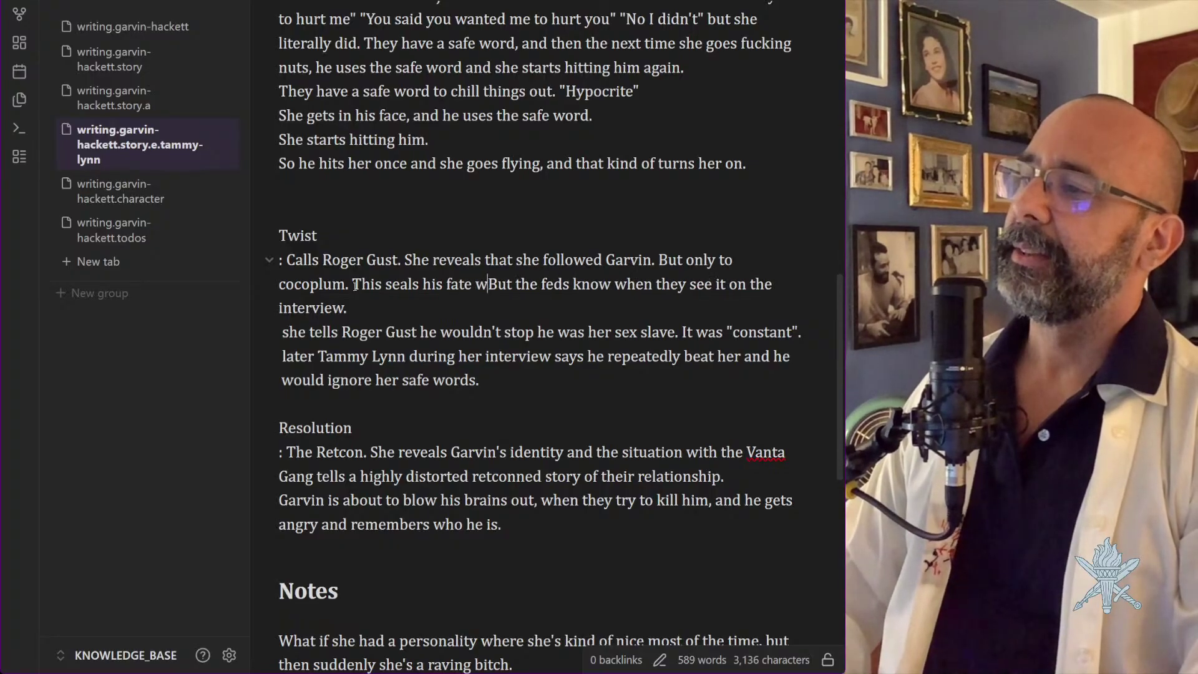
pyautogui.write('oelle.')
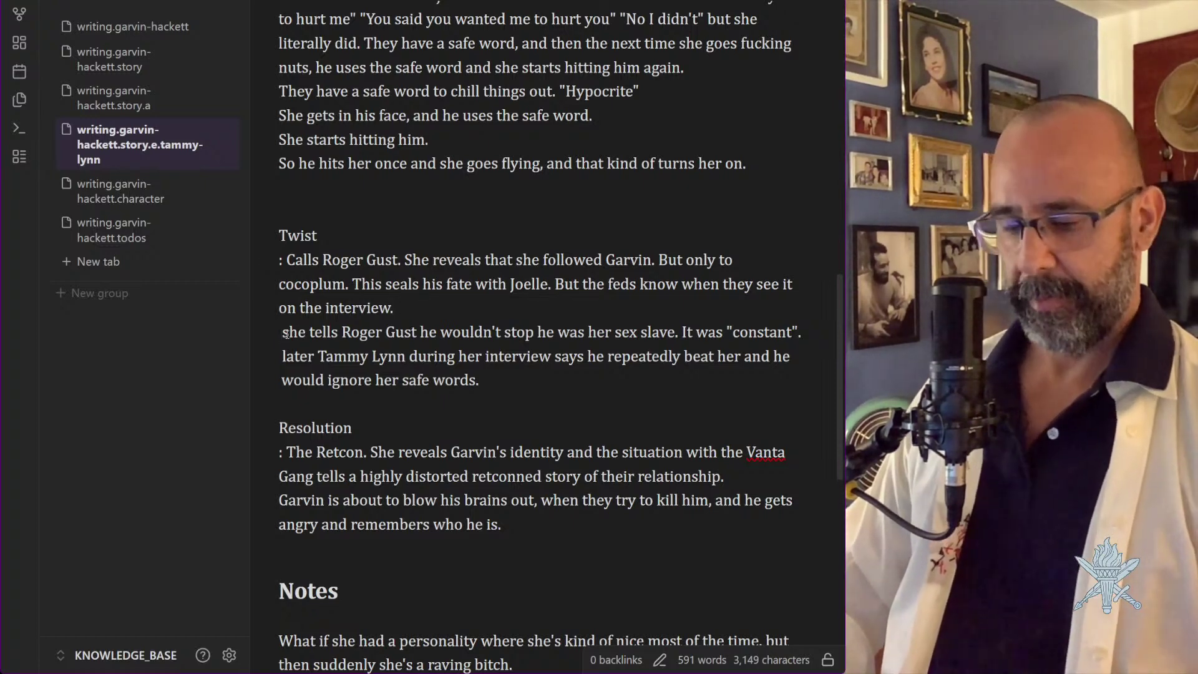
pyautogui.press('BackSpace')
pyautogui.write('S')
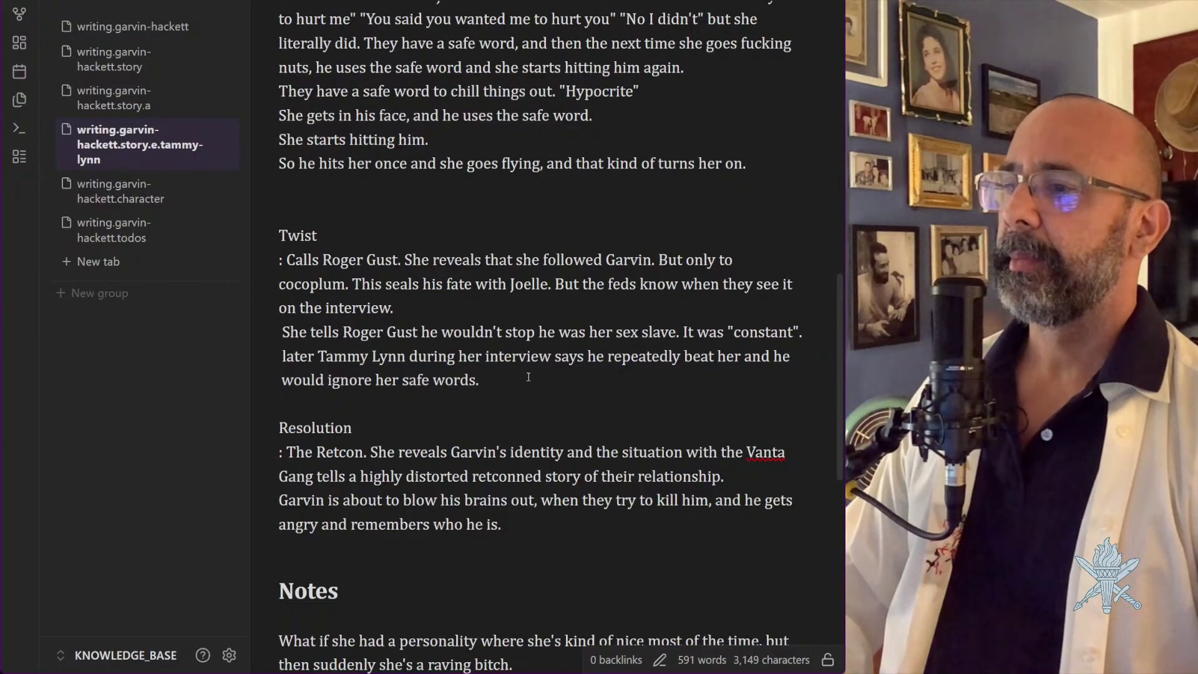
# In the Twist beat, join the "She tells Roger Gust" and "later Tammy Lynn" lines onto the preceding paragraph
pyautogui.scroll(-3, 444, 247)
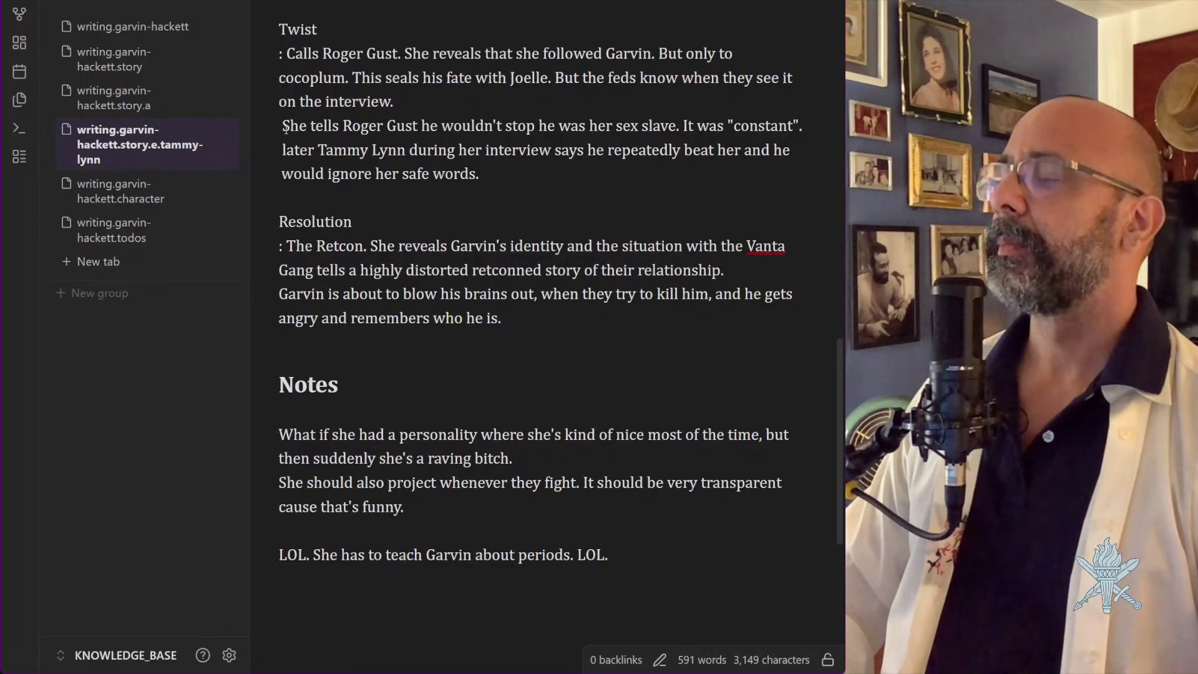
pyautogui.press('BackSpace')
pyautogui.press('BackSpace')
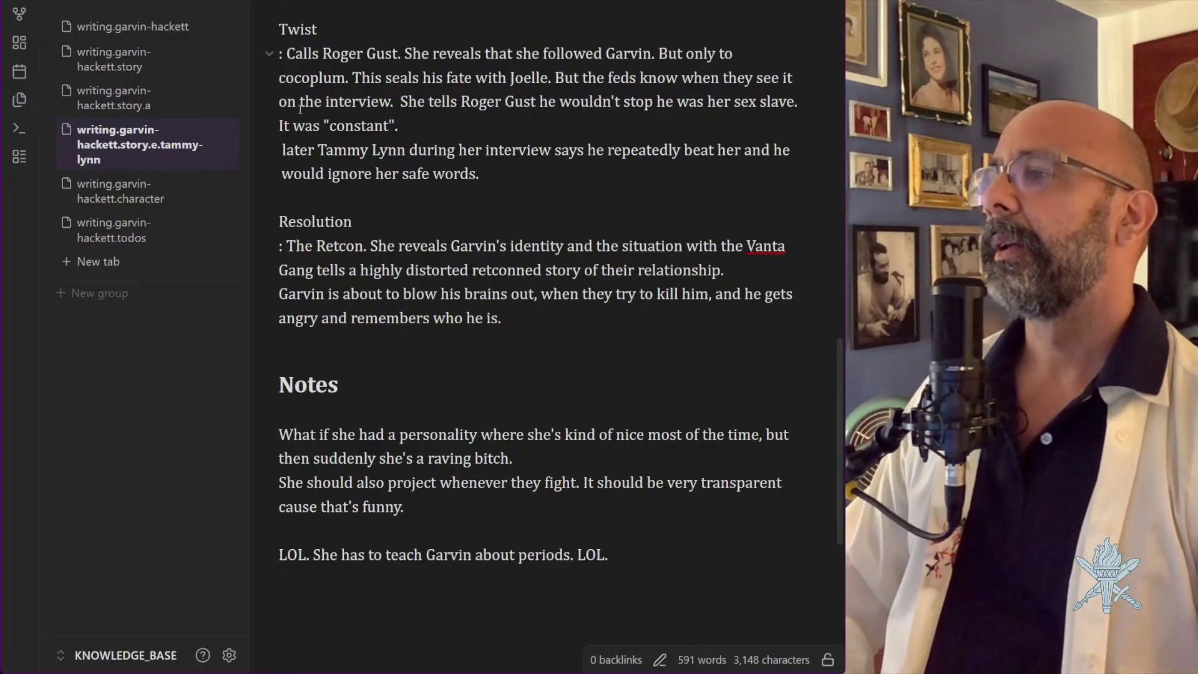
pyautogui.press('BackSpace')
pyautogui.press('BackSpace')
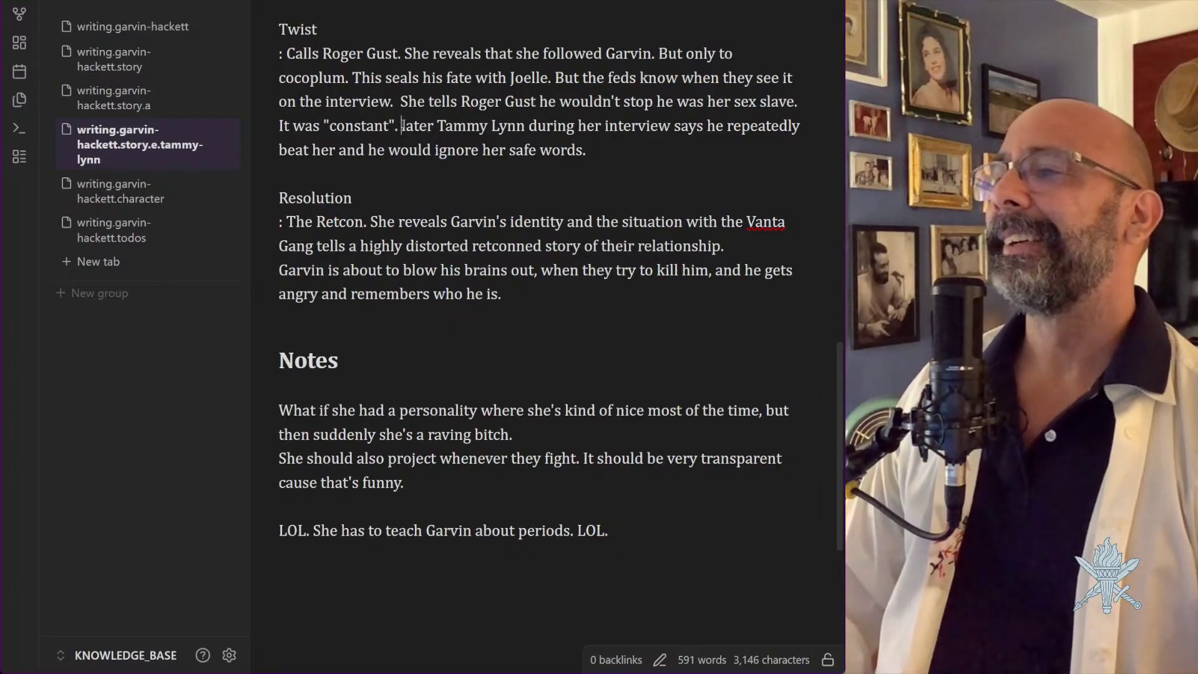
# Move the "later Tammy Lynn during her interview" sentence from Twist to after "their relationship." in Resolution, dropping the word "later"
pyautogui.moveTo(401, 126); pyautogui.dragTo(596, 146)
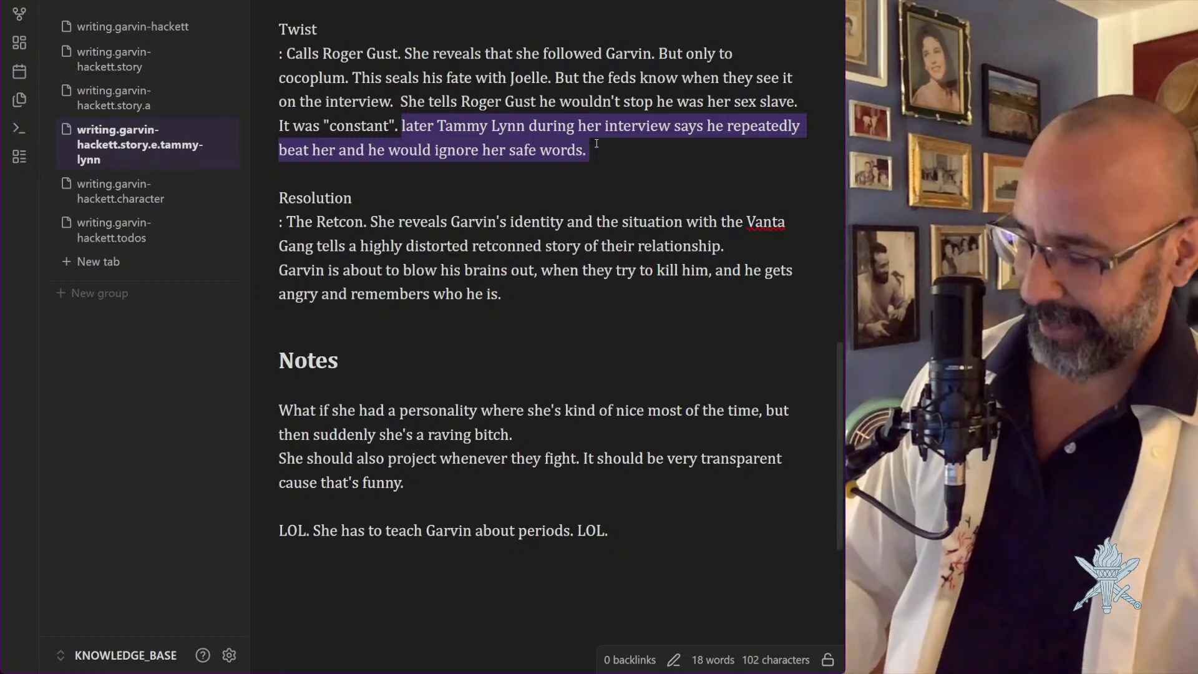
pyautogui.press('BackSpace')
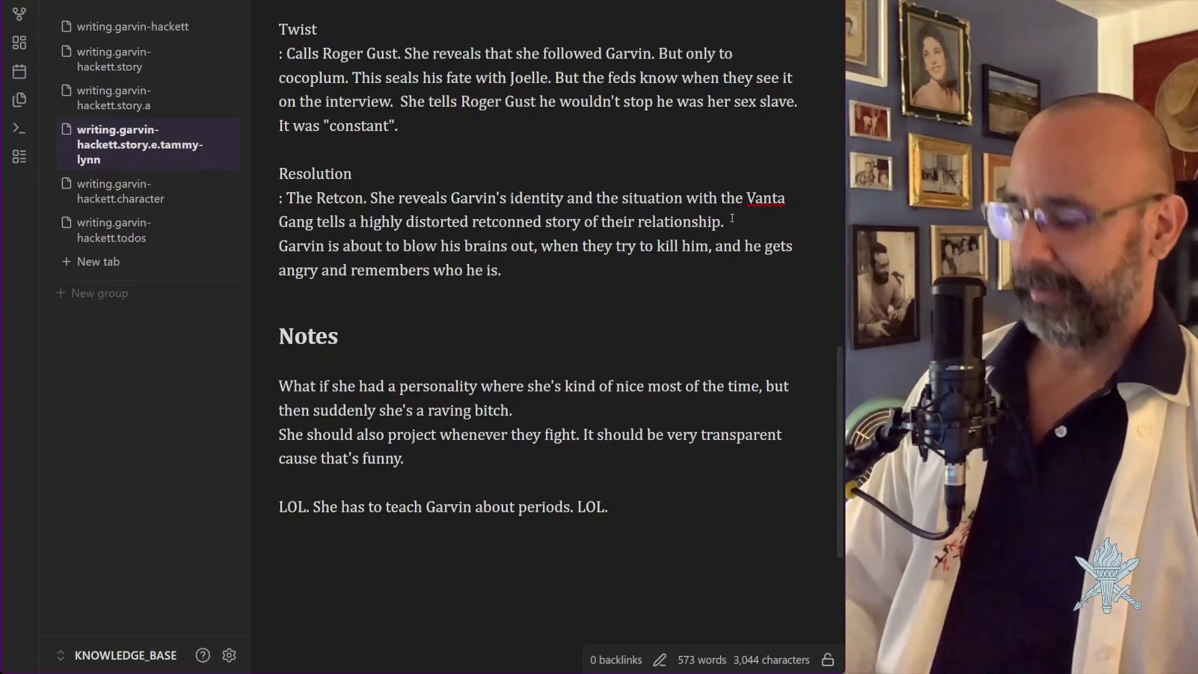
pyautogui.hotkey('ctrl', 'z')
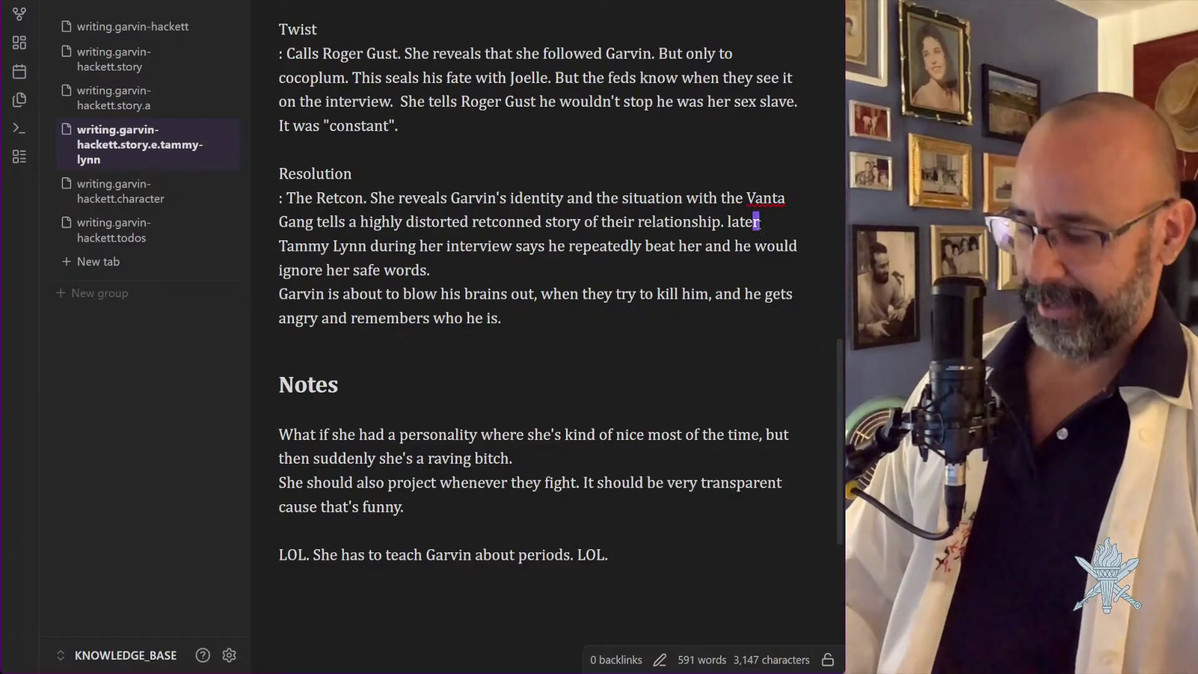
pyautogui.hotkey('ctrl', 'Left')
pyautogui.press('d')
pyautogui.press('w')
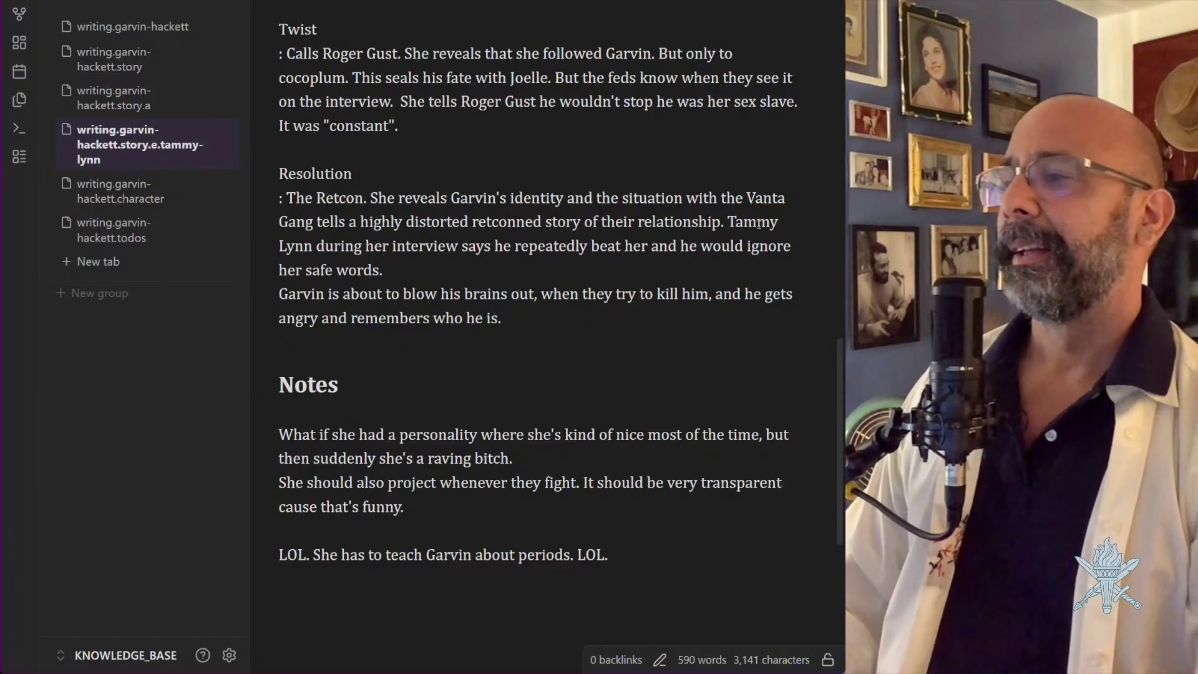
# Delete "during her interview" from the Tammy Lynn sentence in the Resolution beat
pyautogui.press('l')
pyautogui.press('l')
pyautogui.press('l')
pyautogui.press('l')
pyautogui.press('l')
pyautogui.press('l')
pyautogui.press('l')
pyautogui.press('l')
pyautogui.press('l')
pyautogui.press('l')
pyautogui.press('l')
pyautogui.press('l')
pyautogui.press('l')
pyautogui.press('l')
pyautogui.press('l')
pyautogui.press('l')
pyautogui.press('l')
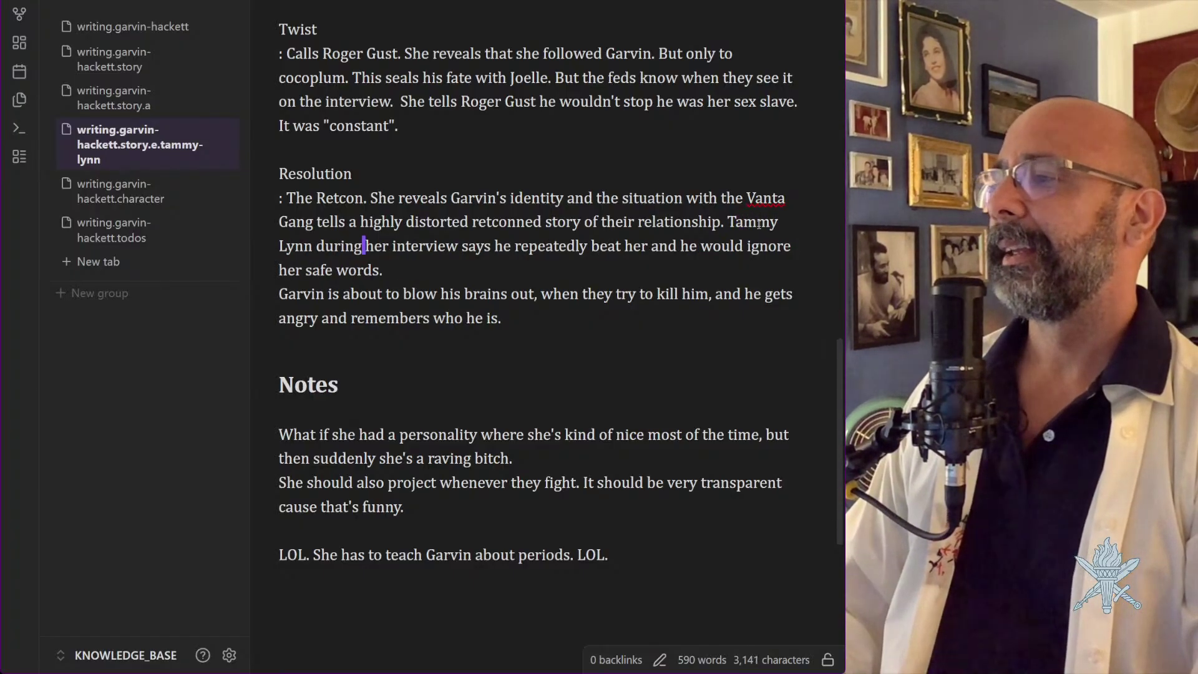
pyautogui.press('h')
pyautogui.press('h')
pyautogui.press('h')
pyautogui.press('h')
pyautogui.press('h')
pyautogui.press('h')
pyautogui.press('h')
pyautogui.press('l')
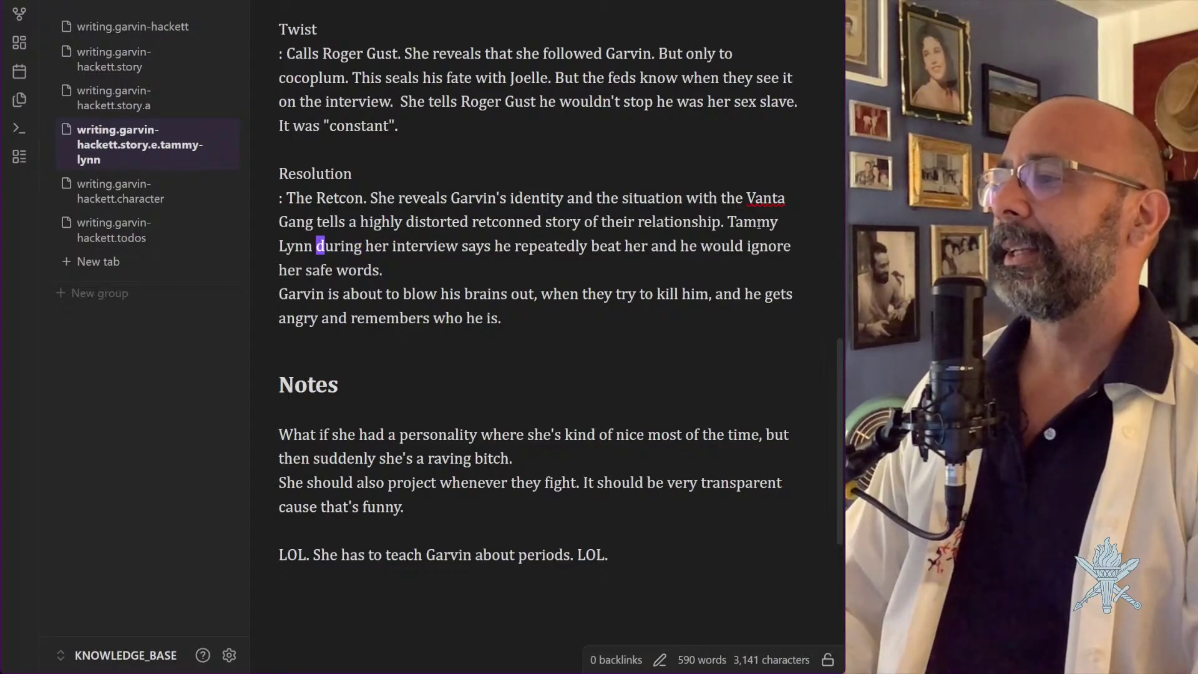
pyautogui.press('v')
pyautogui.press('w')
pyautogui.press('w')
pyautogui.press('w')
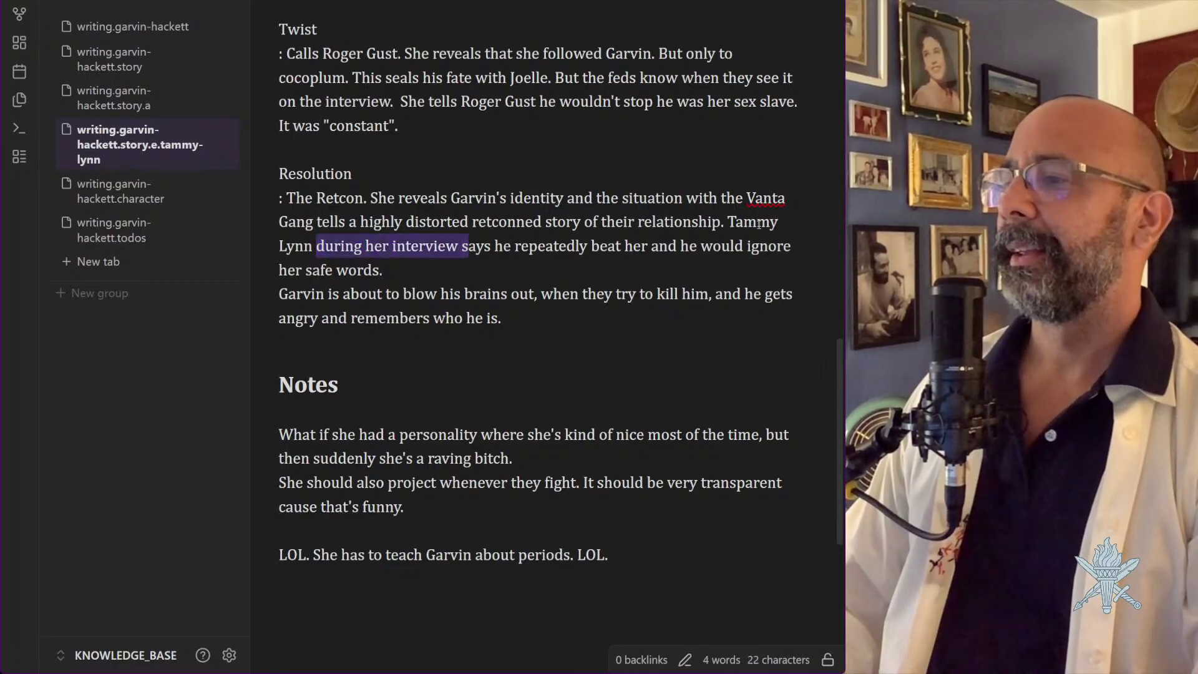
pyautogui.press('h')
pyautogui.press('d')
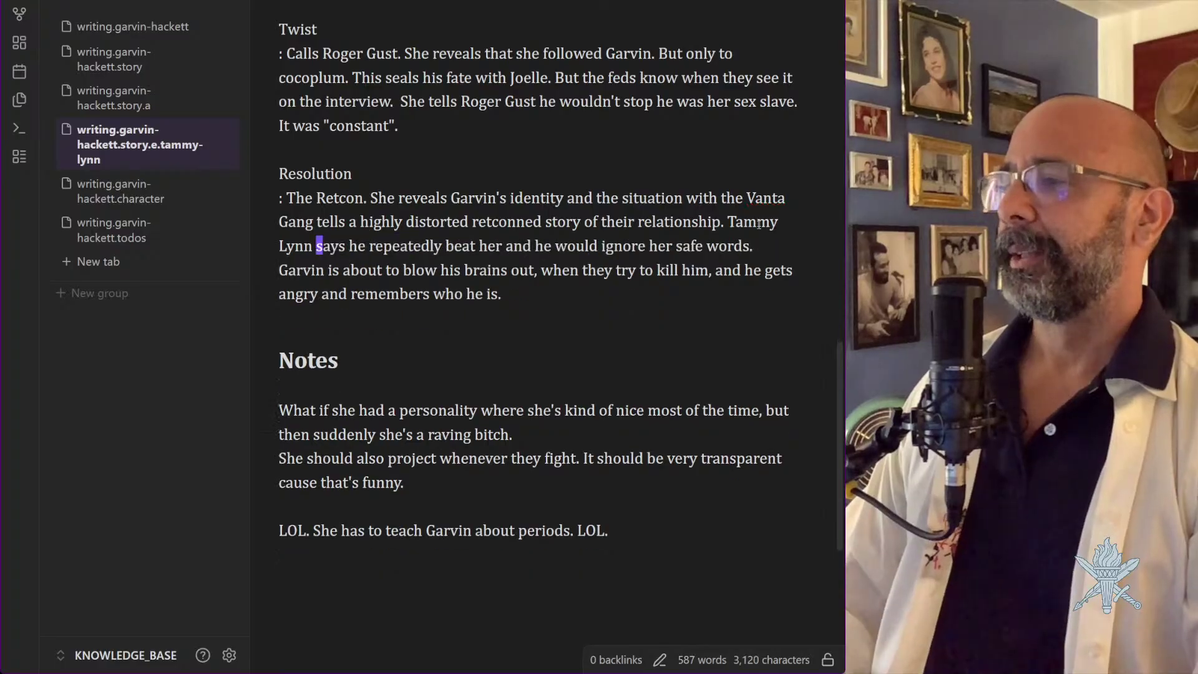
# Replace "he" with "Garvin" before "repeatedly beat her" in the Resolution beat
pyautogui.press('w')
pyautogui.press('w')
pyautogui.press('l')
pyautogui.press('l')
pyautogui.press('l')
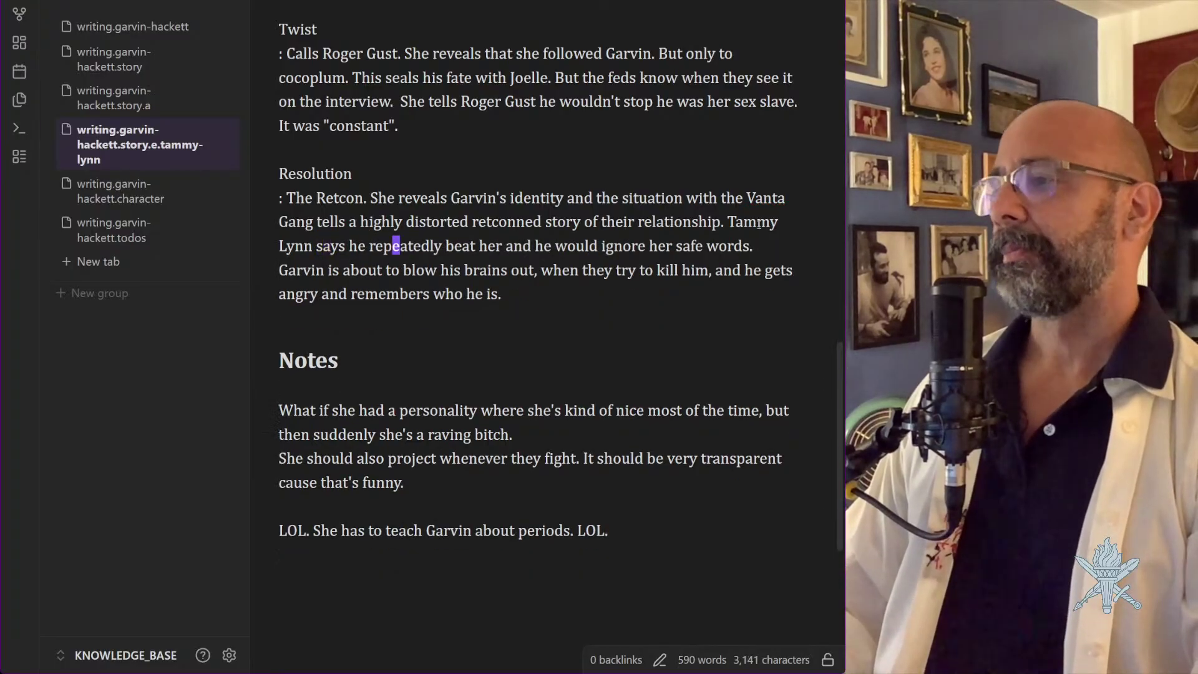
pyautogui.press('h')
pyautogui.press('h')
pyautogui.press('h')
pyautogui.press('h')
pyautogui.press('h')
pyautogui.press('h')
pyautogui.write('dwi')
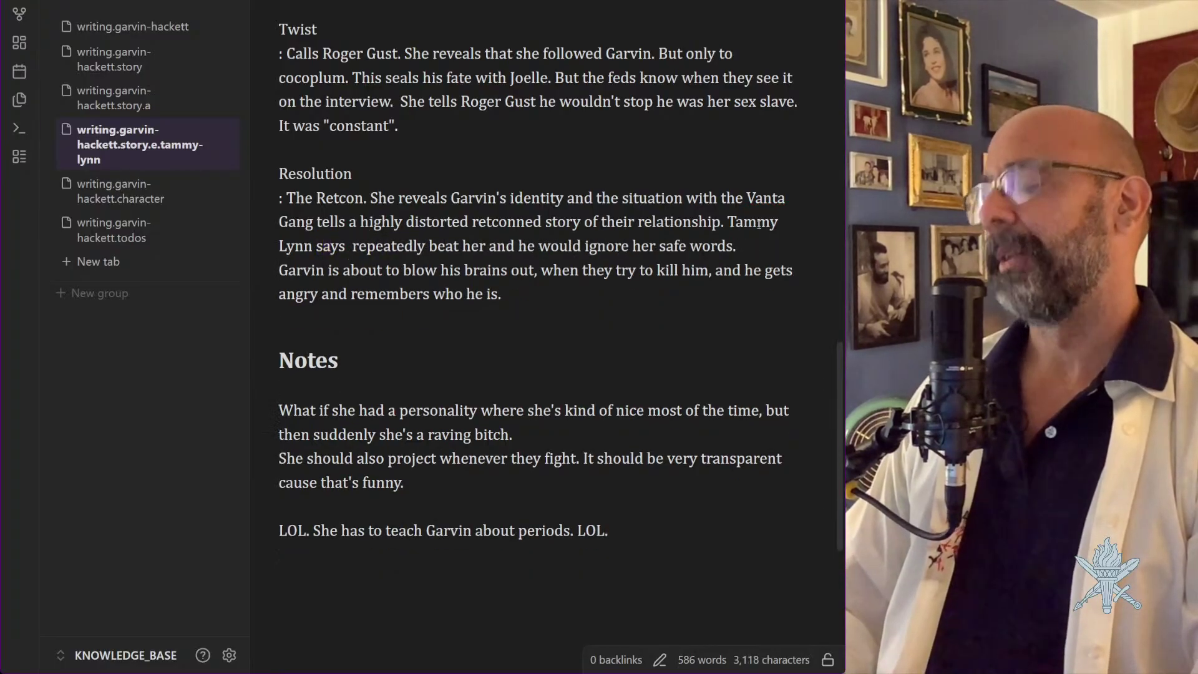
pyautogui.write('Garvin')
pyautogui.press('Escape')
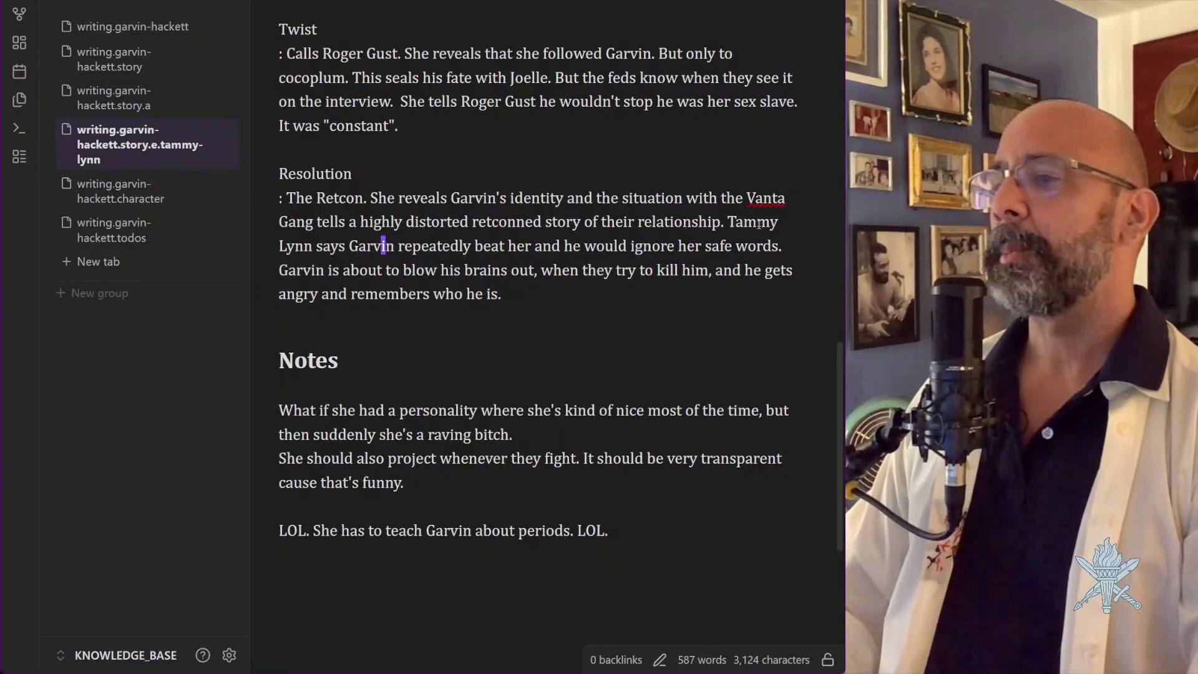
# Replace "says" with "claims" in the Tammy Lynn sentence of the Resolution beat
pyautogui.press('b')
pyautogui.write('b')
pyautogui.write('cw')
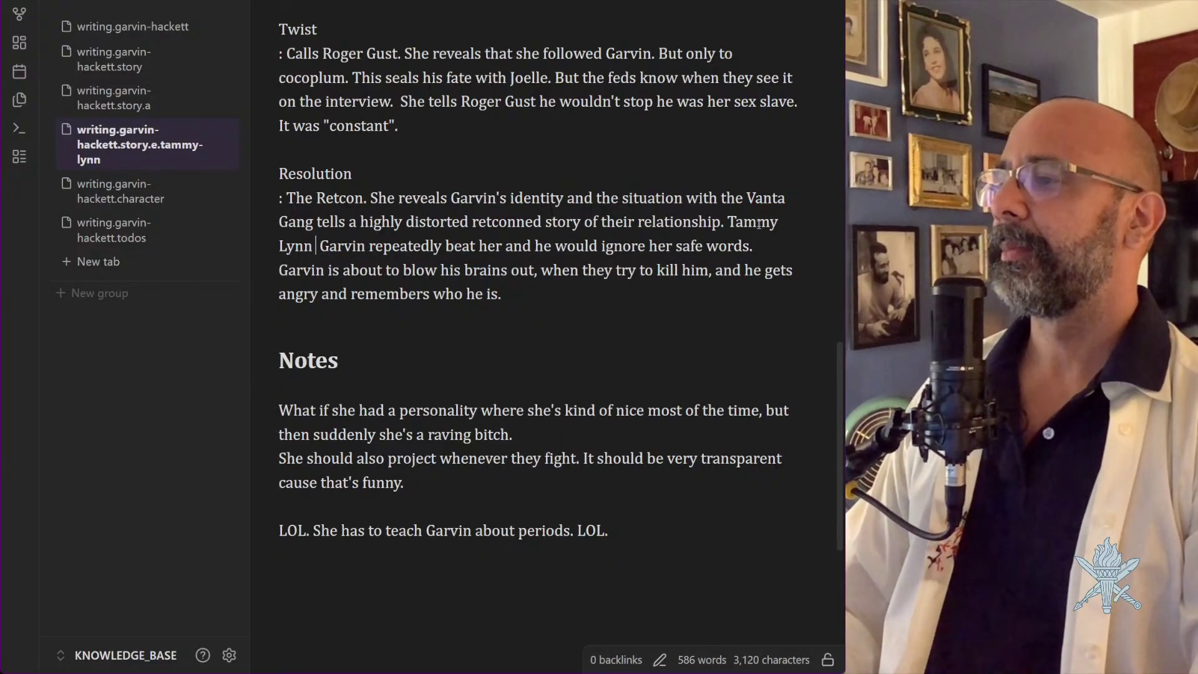
pyautogui.write('claims')
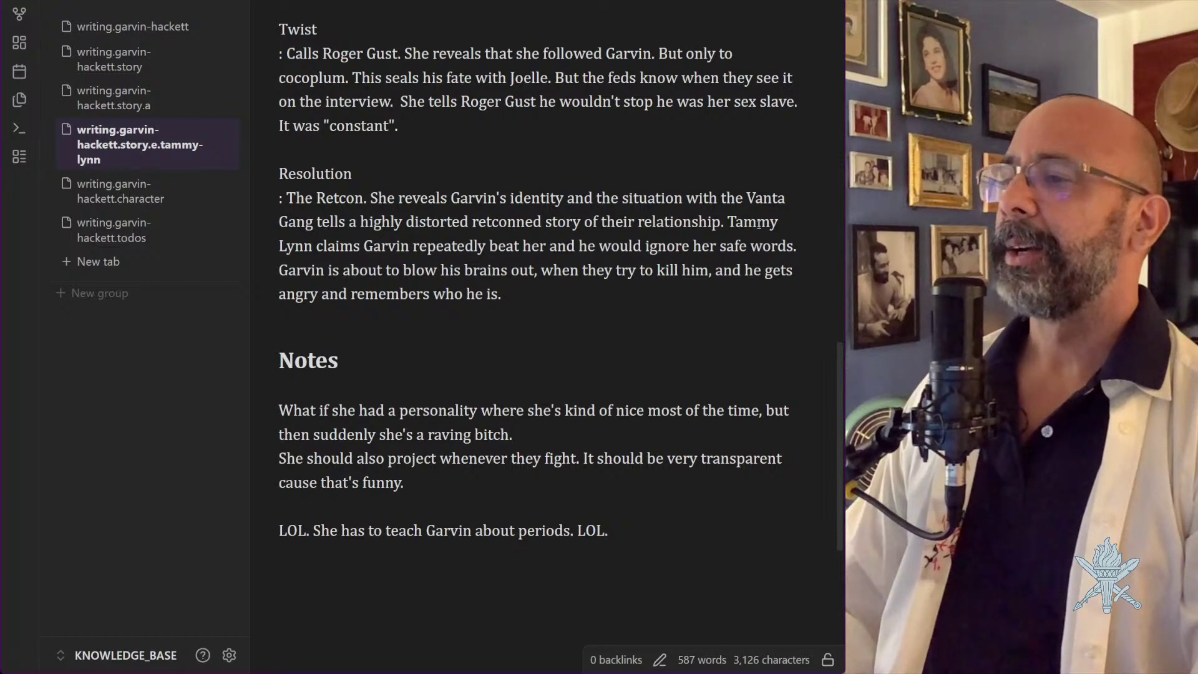
pyautogui.press('Escape')
# Reread the reworked Tammy Lynn sentence through to "safe words" in the Resolution beat
pyautogui.press('l')
pyautogui.press('l')
pyautogui.press('l')
pyautogui.press('l')
pyautogui.press('l')
pyautogui.press('l')
pyautogui.press('l')
pyautogui.press('l')
pyautogui.press('l')
pyautogui.press('l')
pyautogui.press('l')
pyautogui.press('l')
pyautogui.press('l')
pyautogui.press('l')
pyautogui.press('l')
pyautogui.press('l')
pyautogui.press('l')
pyautogui.press('l')
pyautogui.press('l')
pyautogui.press('l')
pyautogui.press('l')
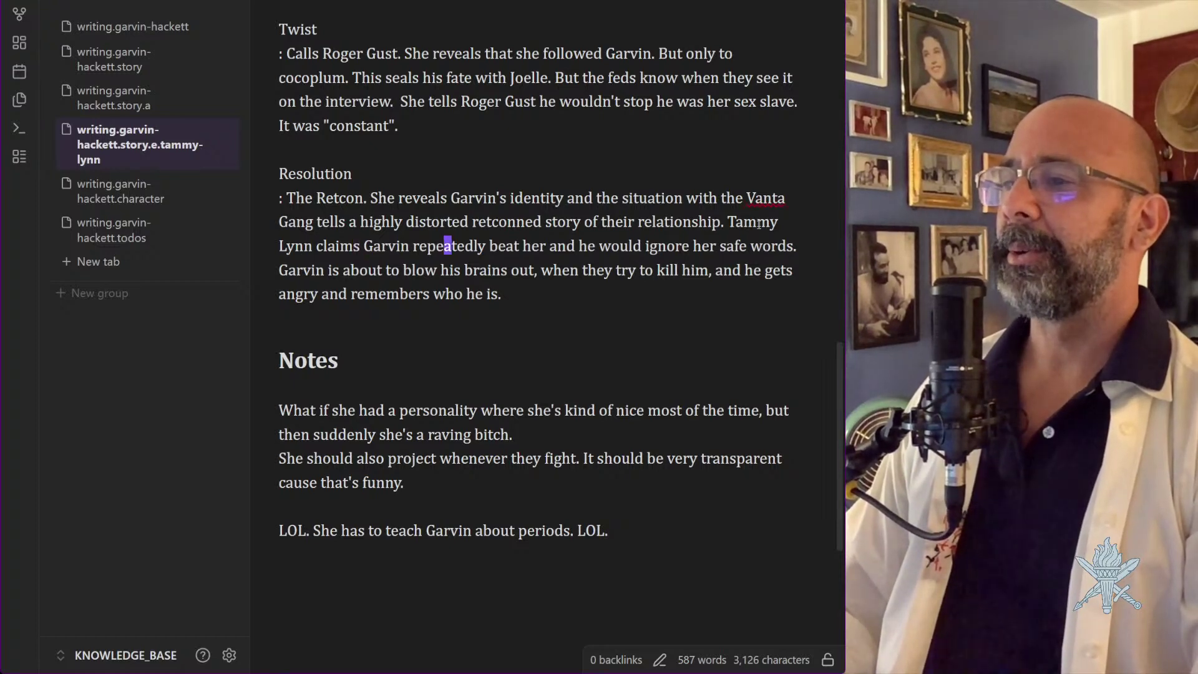
pyautogui.press('l')
pyautogui.press('l')
pyautogui.press('l')
pyautogui.press('l')
pyautogui.press('l')
pyautogui.press('l')
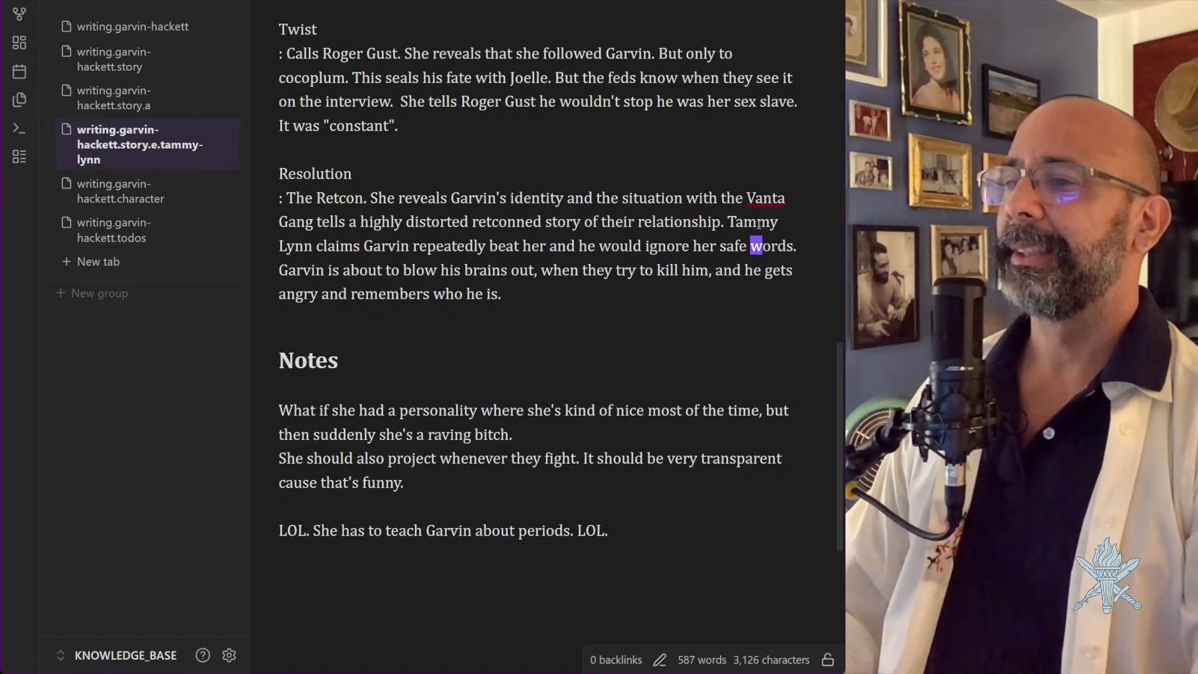
pyautogui.press('$')
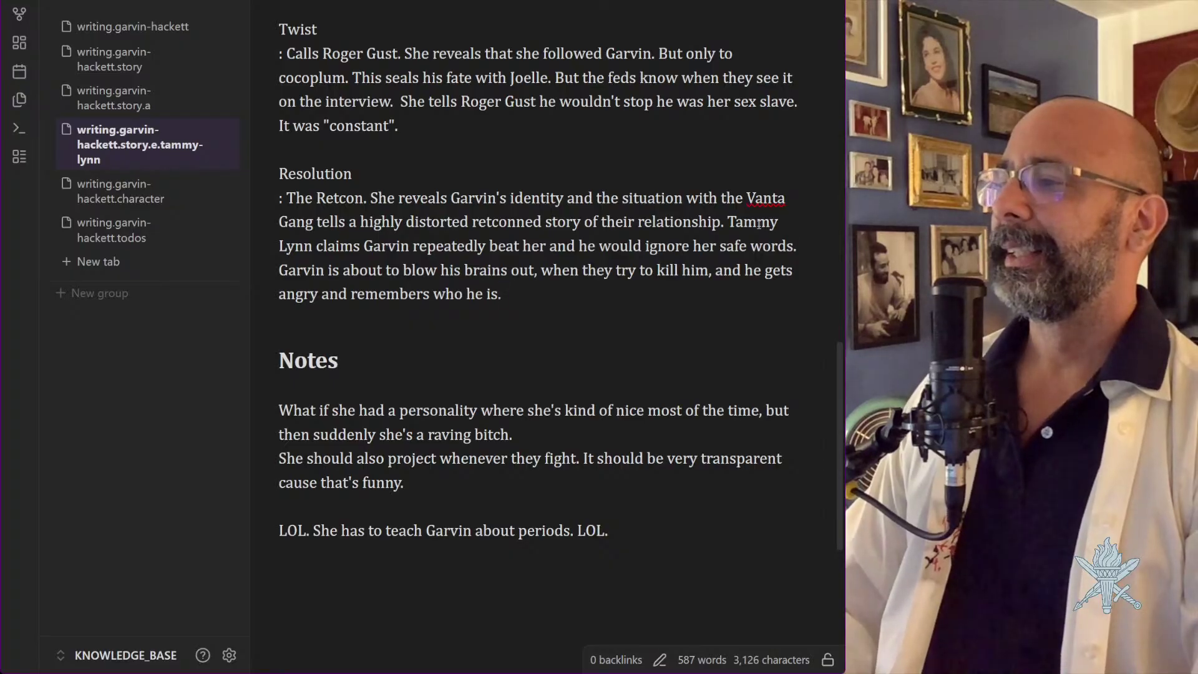
pyautogui.press('k')
pyautogui.press('k')
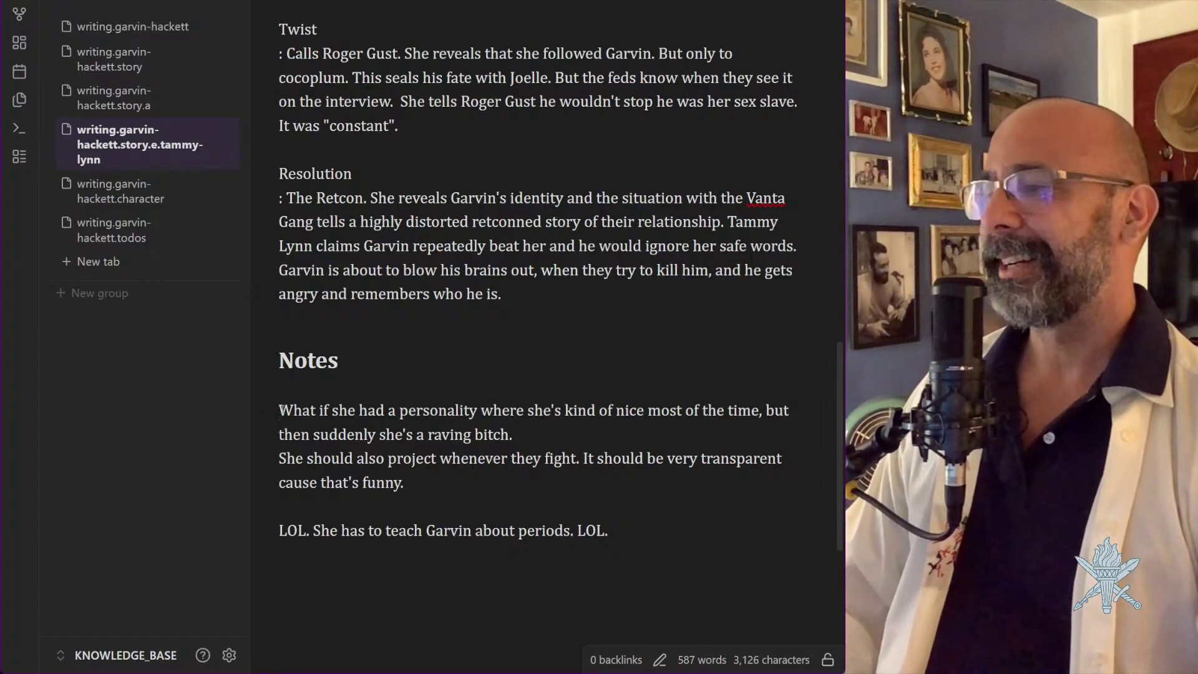
# Move the "She should also project whenever they fight" note, including its "very transparent" sentence, to a new line after "safe words." in Resolution
pyautogui.click(282, 410)
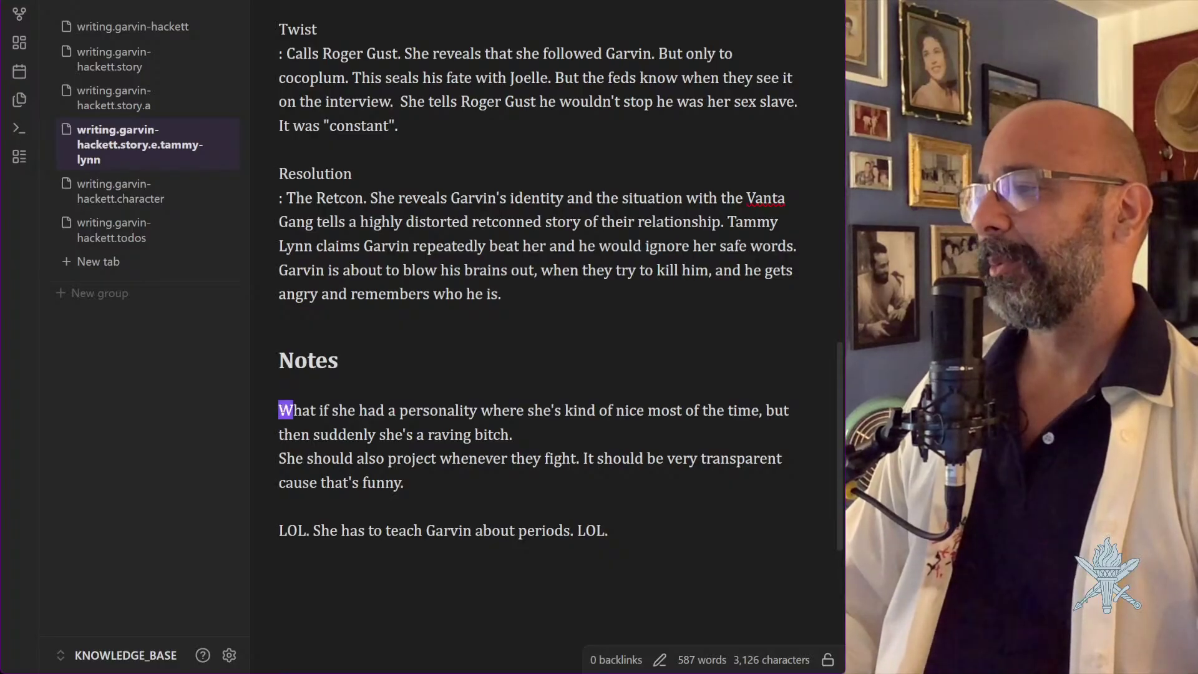
pyautogui.moveTo(282, 410); pyautogui.dragTo(564, 438)
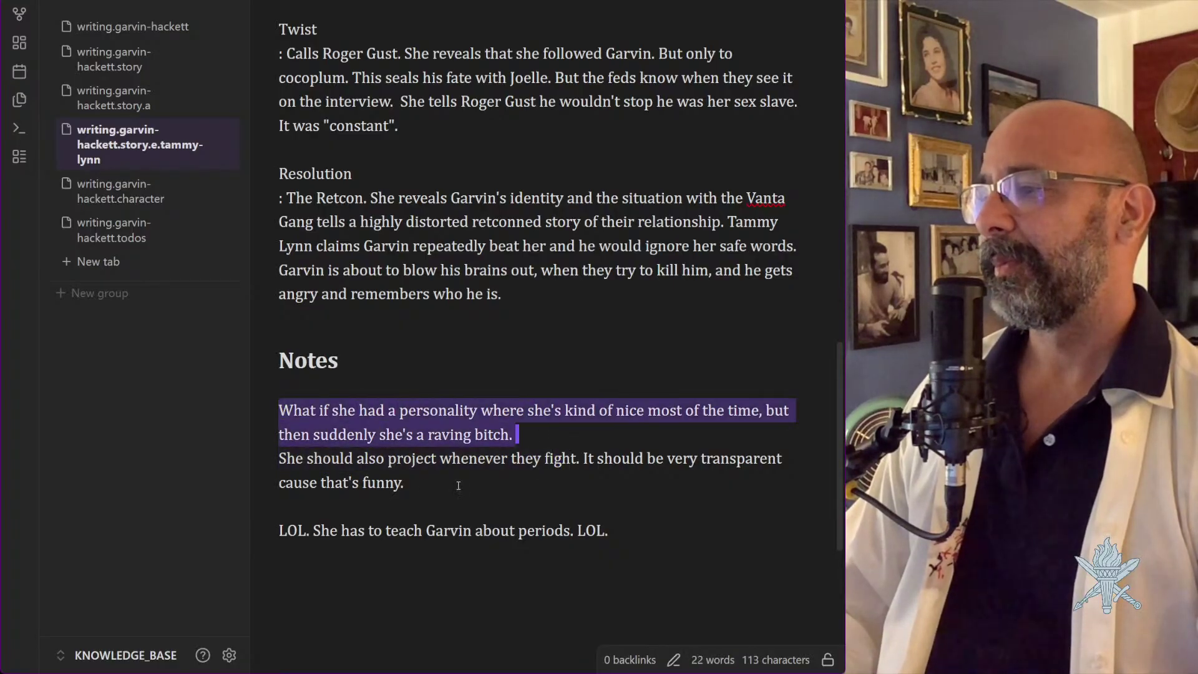
pyautogui.click(426, 460)
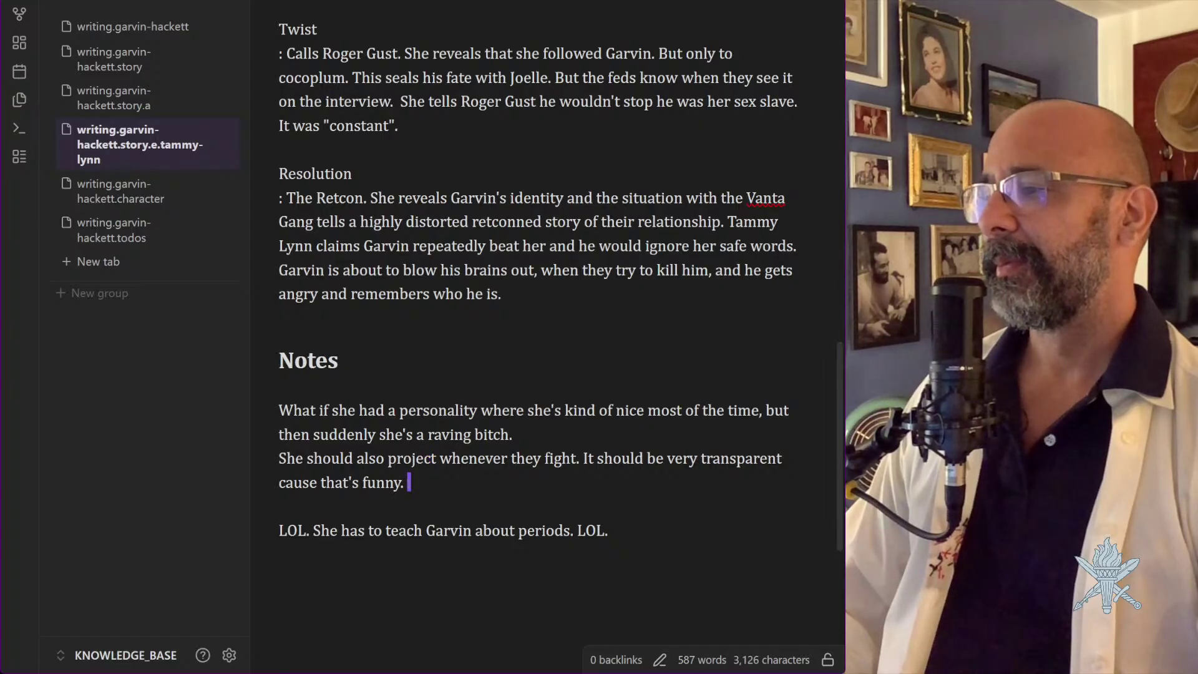
pyautogui.moveTo(407, 486); pyautogui.dragTo(267, 465)
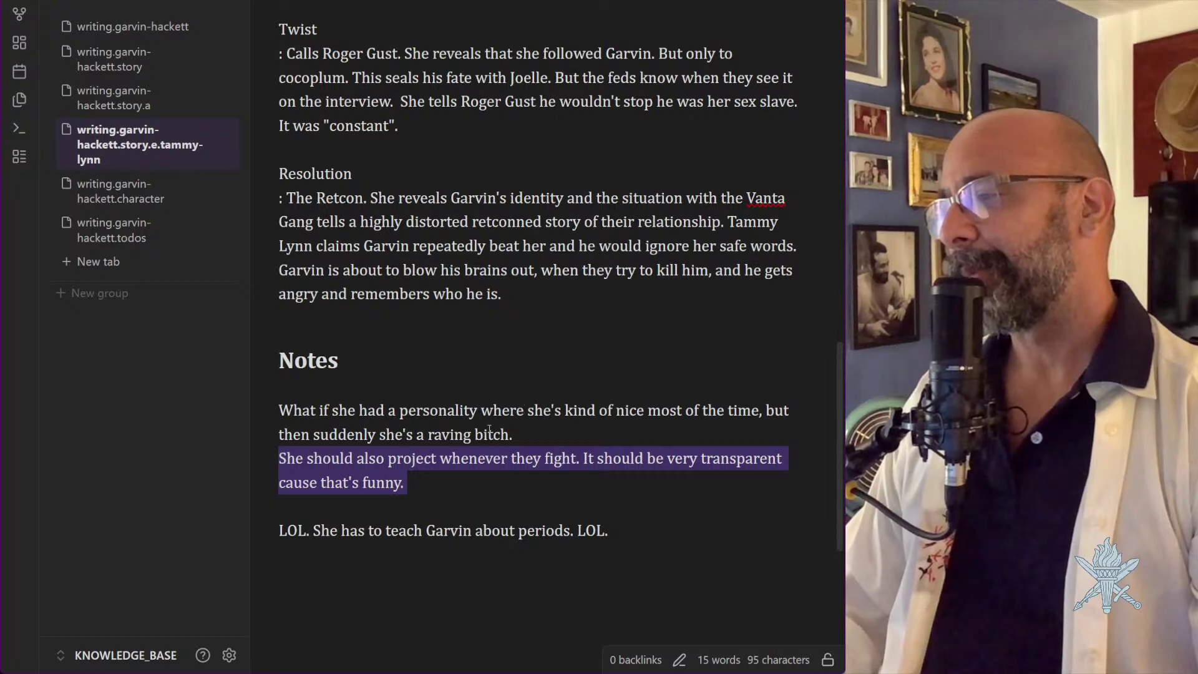
pyautogui.click(366, 460)
pyautogui.moveTo(404, 486); pyautogui.dragTo(271, 467)
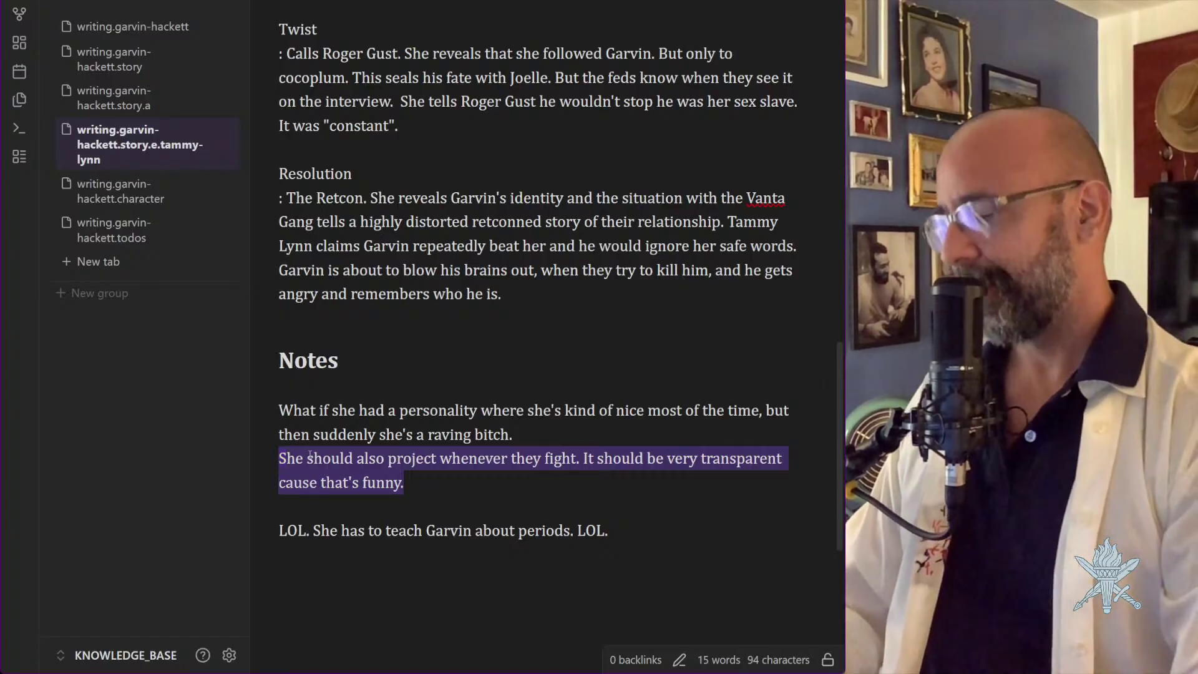
pyautogui.press('BackSpace')
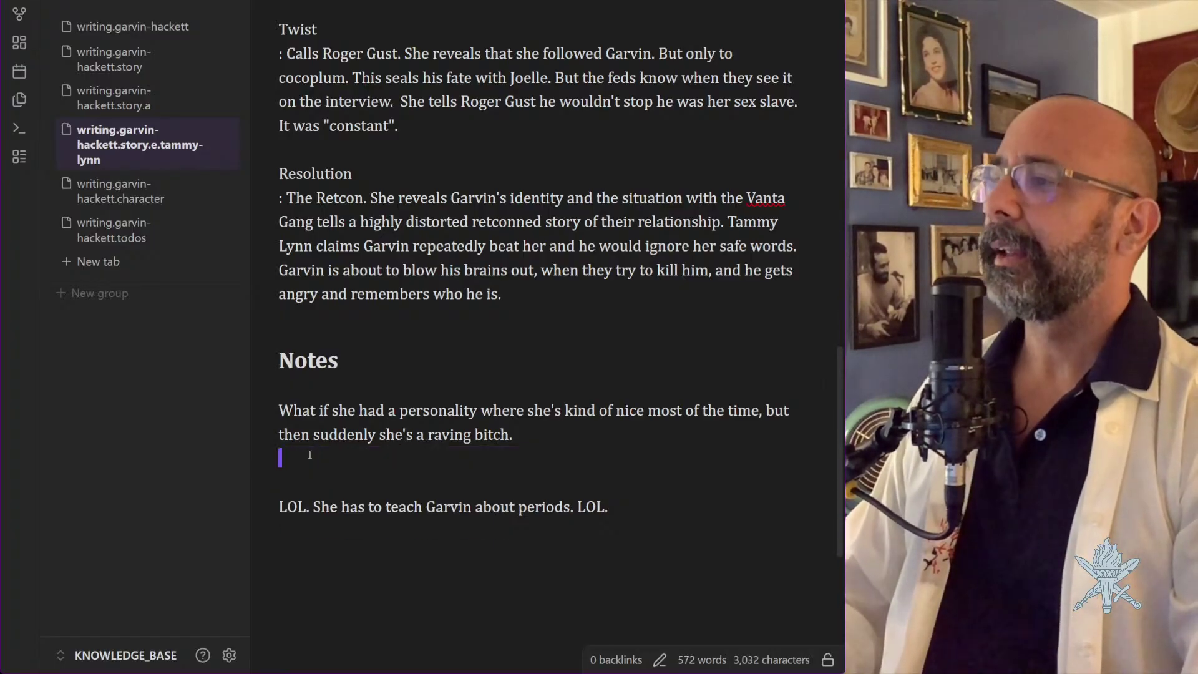
pyautogui.press('k')
pyautogui.press('k')
pyautogui.press('k')
pyautogui.press('k')
pyautogui.press('k')
pyautogui.press('k')
pyautogui.press('k')
pyautogui.press('k')
pyautogui.press('k')
pyautogui.press('k')
pyautogui.press('k')
pyautogui.press('k')
pyautogui.press('k')
pyautogui.press('k')
pyautogui.press('k')
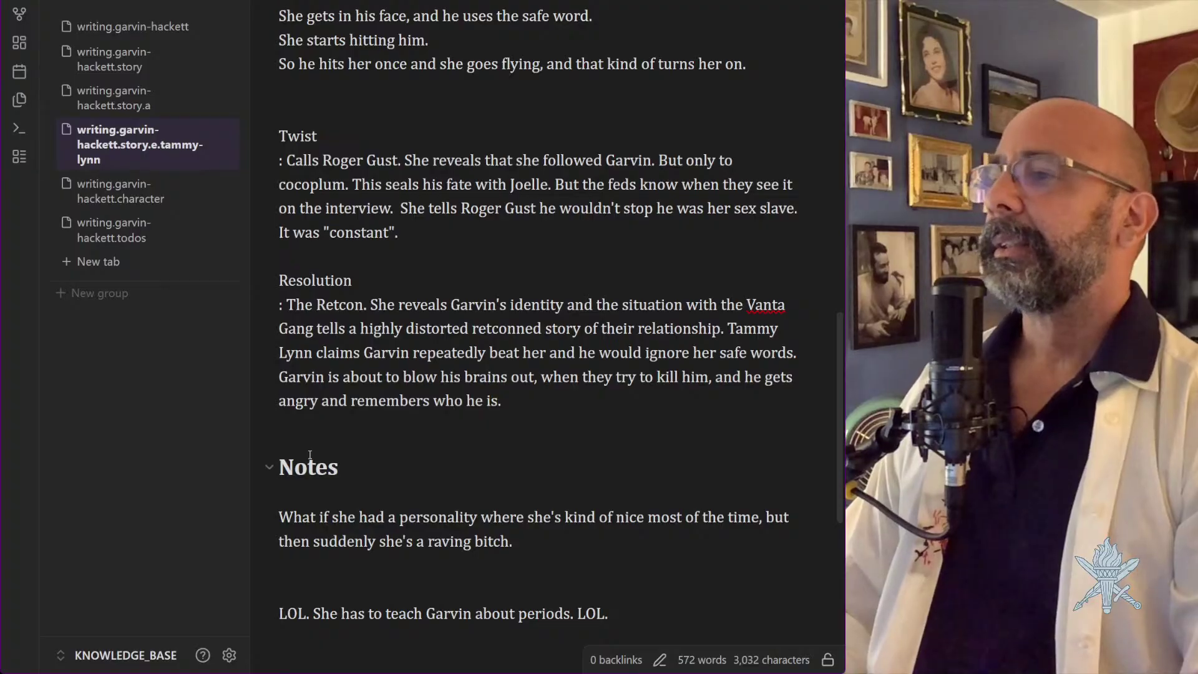
pyautogui.press('k')
pyautogui.press('k')
pyautogui.press('k')
pyautogui.press('k')
pyautogui.press('k')
pyautogui.press('k')
pyautogui.press('k')
pyautogui.press('k')
pyautogui.press('k')
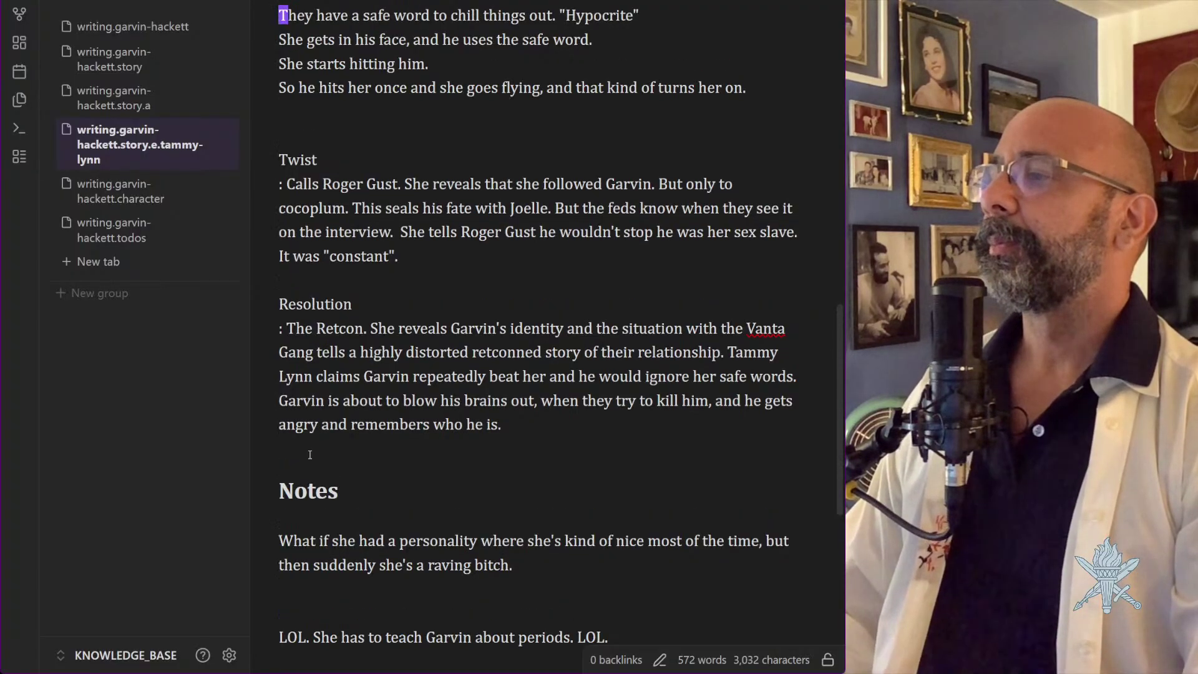
pyautogui.press('j')
pyautogui.press('j')
pyautogui.press('j')
pyautogui.press('j')
pyautogui.press('j')
pyautogui.press('j')
pyautogui.press('j')
pyautogui.press('j')
pyautogui.press('j')
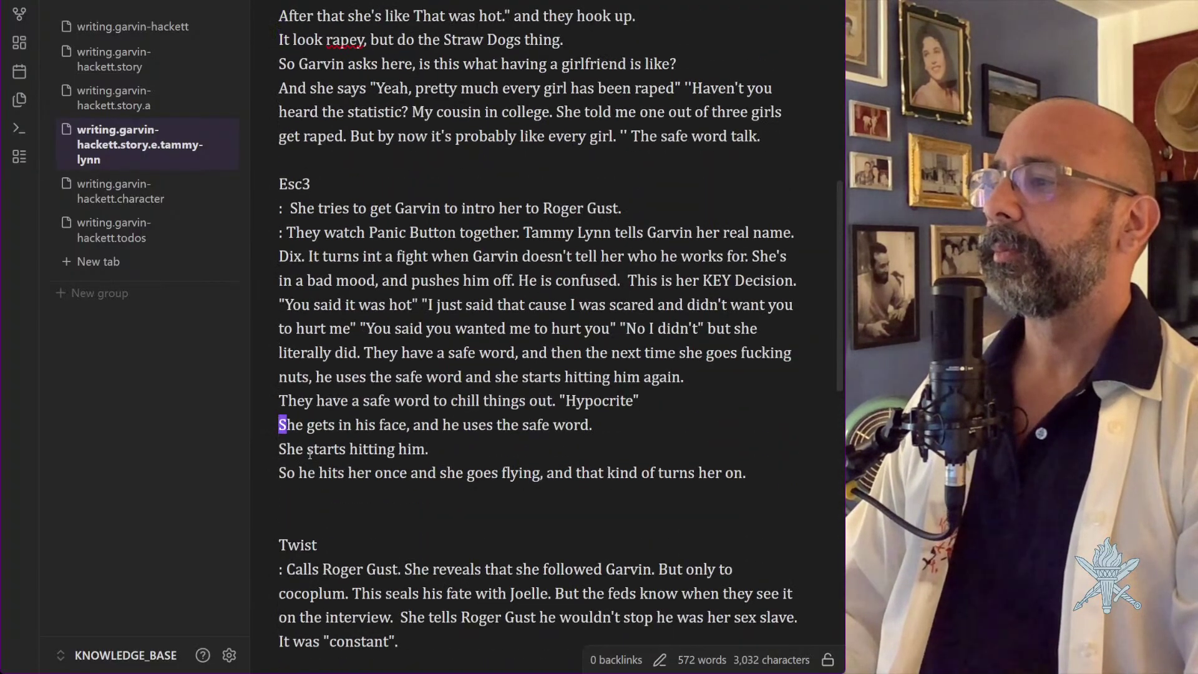
pyautogui.press('j')
pyautogui.press('j')
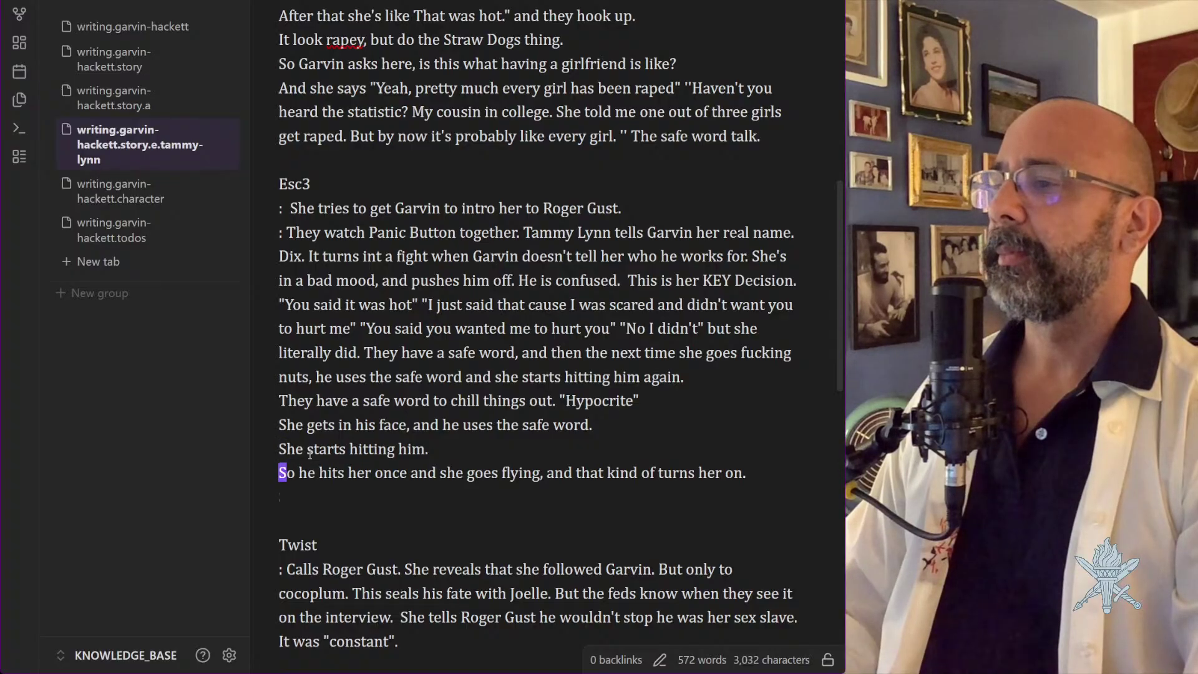
pyautogui.press('j')
pyautogui.press('j')
pyautogui.press('j')
pyautogui.press('j')
pyautogui.press('j')
pyautogui.press('j')
pyautogui.press('j')
pyautogui.press('j')
pyautogui.press('k')
pyautogui.press('k')
pyautogui.press('k')
pyautogui.press('j')
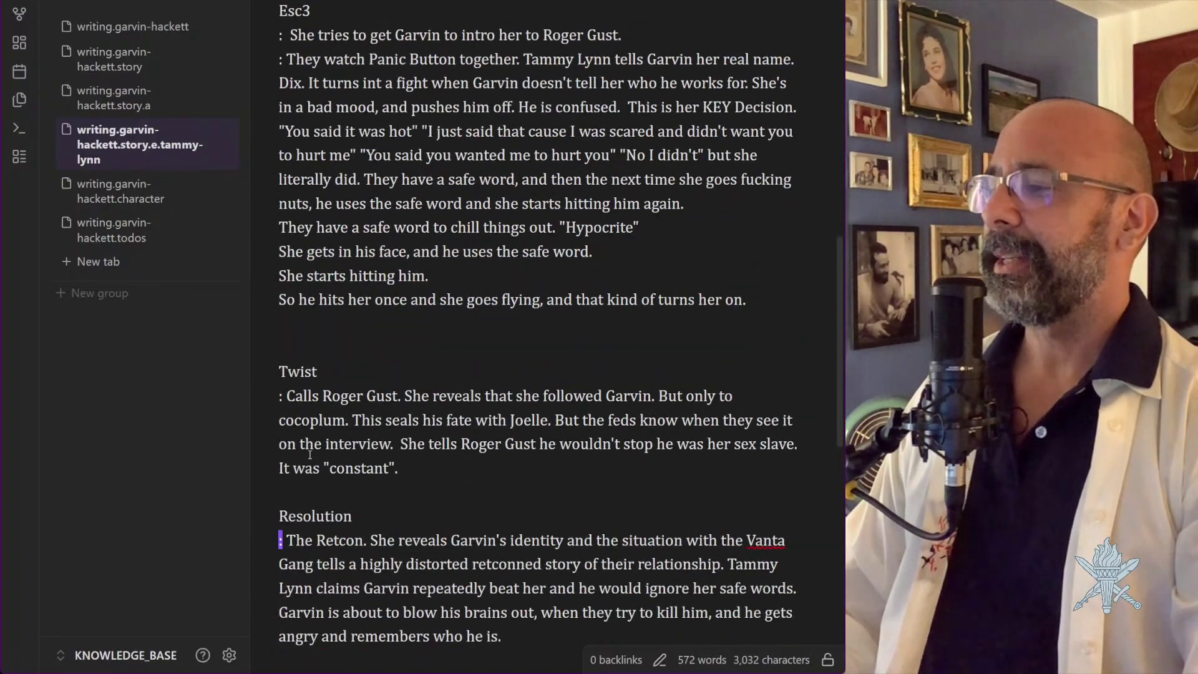
pyautogui.press('j')
pyautogui.press('j')
pyautogui.press('j')
pyautogui.press('j')
pyautogui.press('k')
pyautogui.press('k')
pyautogui.press('k')
pyautogui.press('k')
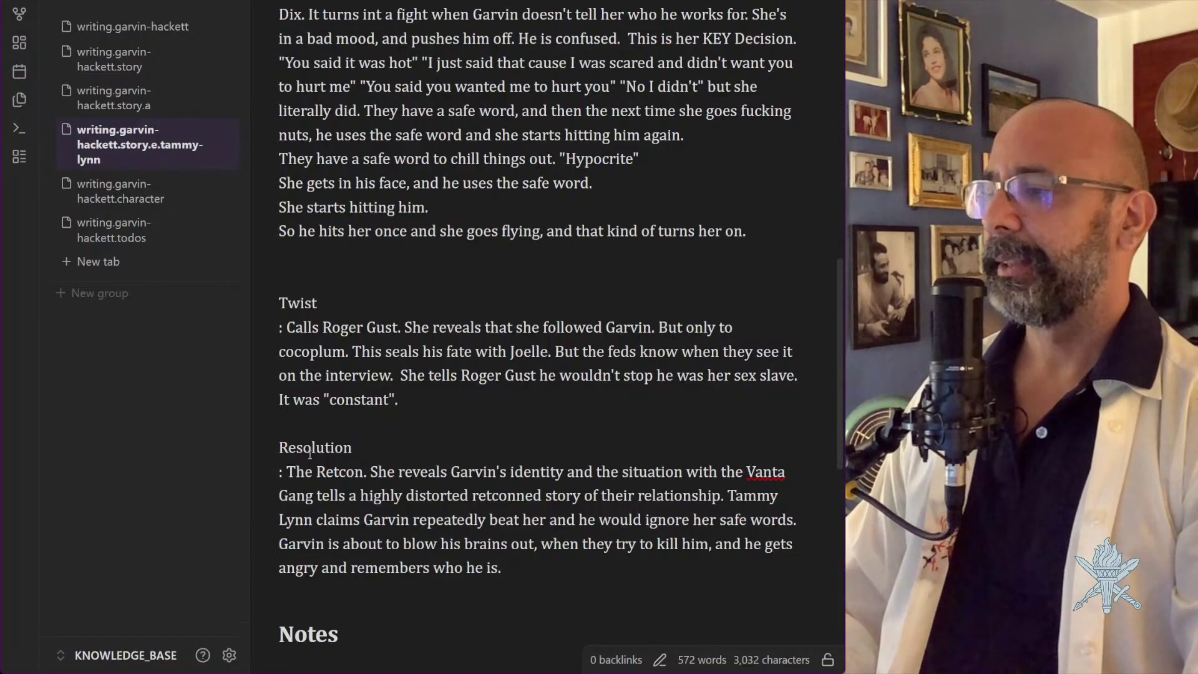
pyautogui.press('k')
pyautogui.press('k')
pyautogui.press('k')
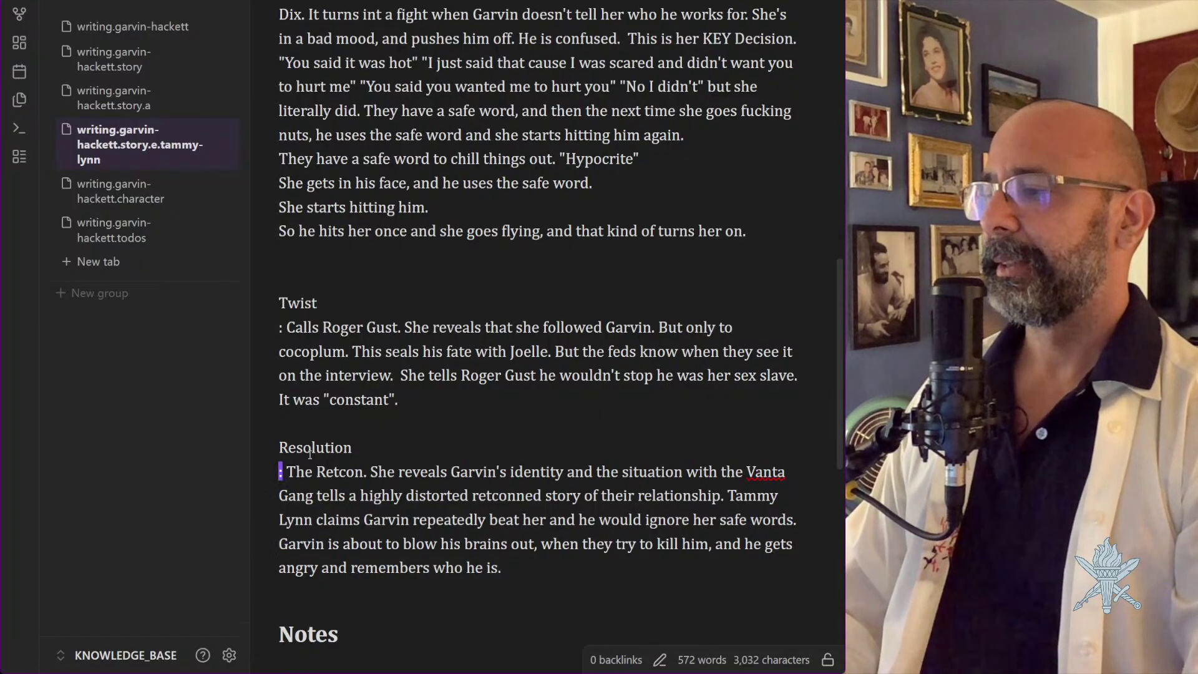
pyautogui.write('o')
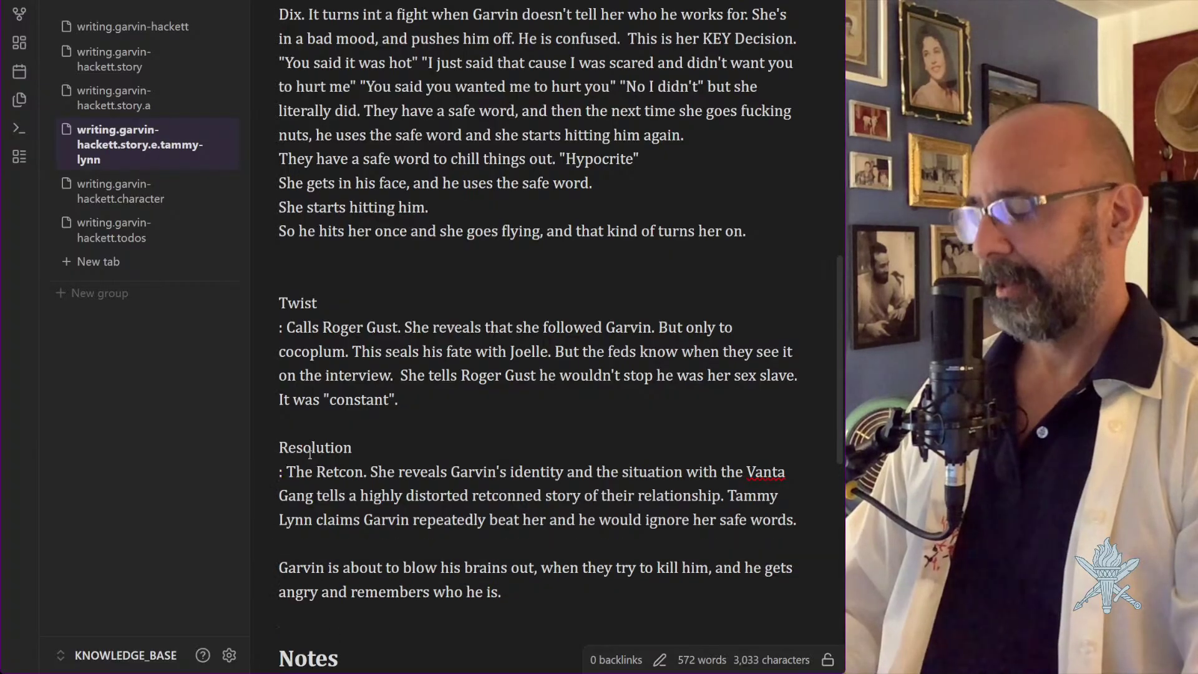
pyautogui.write("She should also project whenever they fight. It should be very transparent cause that's funny.")
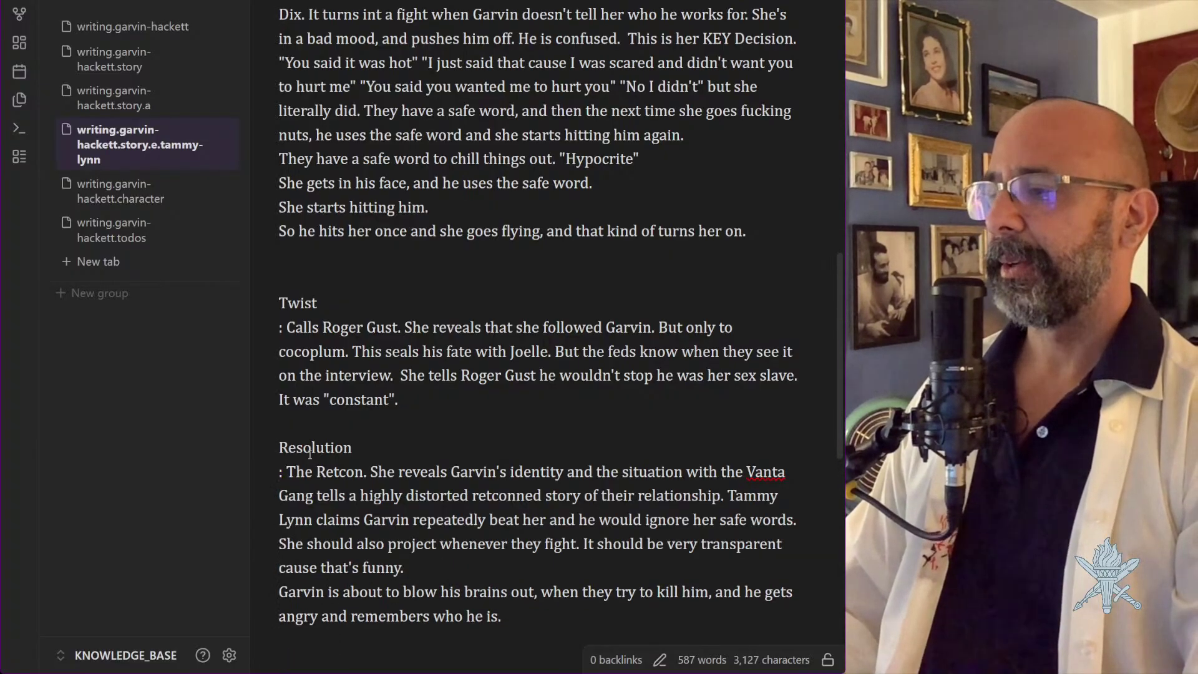
# Delete the "She should also project whenever they fight" line, including its "very transparent" sentence, from the Resolution beat
pyautogui.press('Escape')
pyautogui.press('h')
pyautogui.press('h')
pyautogui.press('h')
pyautogui.press('h')
pyautogui.press('h')
pyautogui.press('h')
pyautogui.press('h')
pyautogui.press('h')
pyautogui.press('h')
pyautogui.press('h')
pyautogui.press('h')
pyautogui.press('h')
pyautogui.press('h')
pyautogui.press('h')
pyautogui.press('h')
pyautogui.press('h')
pyautogui.press('h')
pyautogui.press('h')
pyautogui.press('h')
pyautogui.press('h')
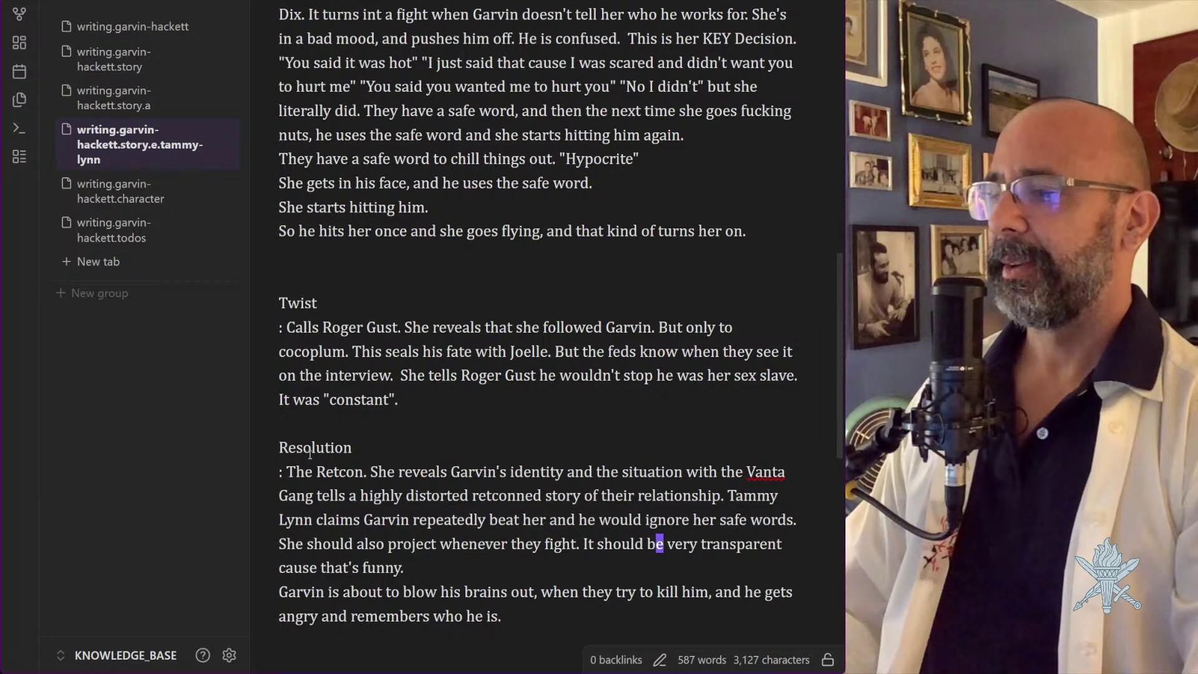
pyautogui.press('h')
pyautogui.press('h')
pyautogui.press('h')
pyautogui.press('h')
pyautogui.press('h')
pyautogui.press('h')
pyautogui.press('h')
pyautogui.press('h')
pyautogui.press('h')
pyautogui.press('h')
pyautogui.press('h')
pyautogui.press('h')
pyautogui.press('h')
pyautogui.press('h')
pyautogui.press('h')
pyautogui.press('h')
pyautogui.press('h')
pyautogui.press('h')
pyautogui.press('h')
pyautogui.press('h')
pyautogui.press('j')
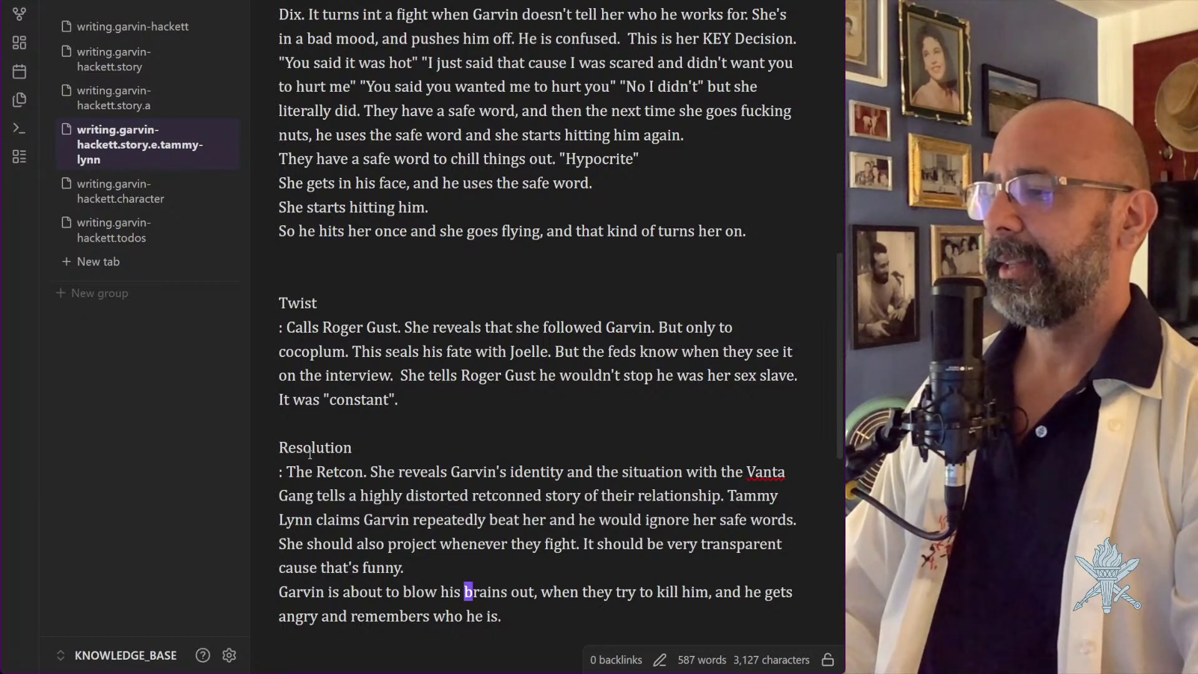
pyautogui.press('k')
pyautogui.press('l')
pyautogui.press('e')
pyautogui.press('e')
pyautogui.press('e')
pyautogui.press('e')
pyautogui.press('a')
pyautogui.press('Escape')
pyautogui.press('l')
pyautogui.press('l')
pyautogui.press('l')
pyautogui.press('l')
pyautogui.press('l')
pyautogui.press('l')
pyautogui.press('l')
pyautogui.press('l')
pyautogui.press('l')
pyautogui.press('l')
pyautogui.press('l')
pyautogui.press('l')
pyautogui.press('l')
pyautogui.press('l')
pyautogui.press('l')
pyautogui.press('l')
pyautogui.press('l')
pyautogui.press('l')
pyautogui.press('l')
pyautogui.press('l')
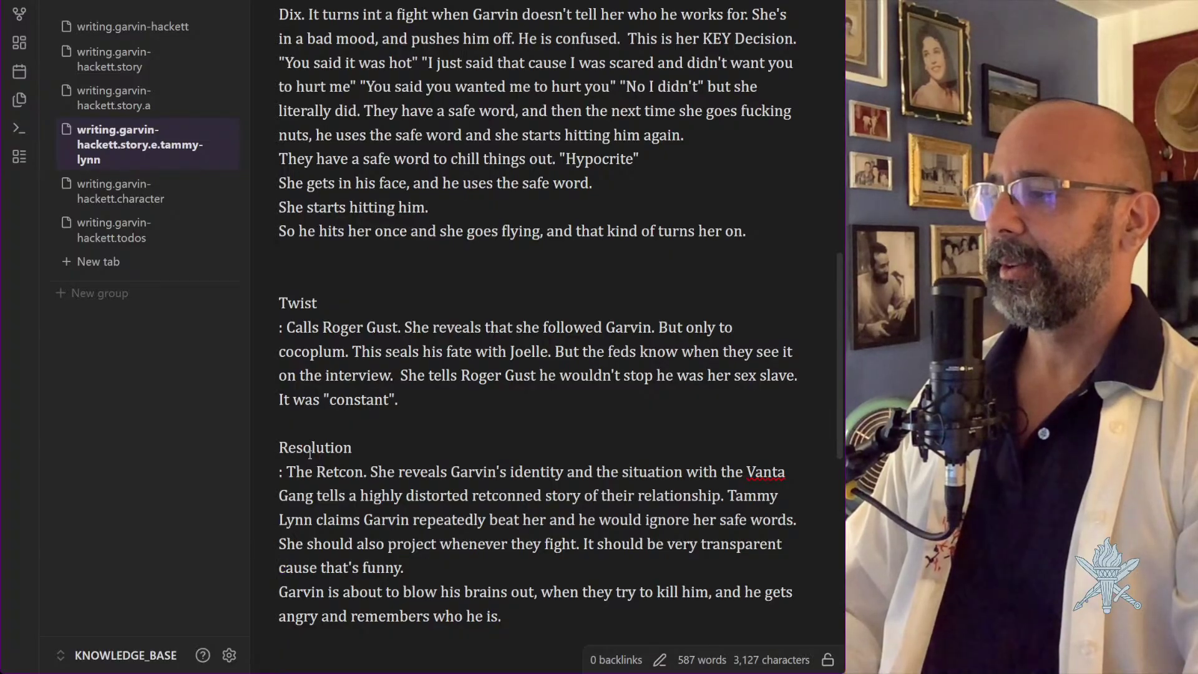
pyautogui.press('d')
pyautogui.press('d')
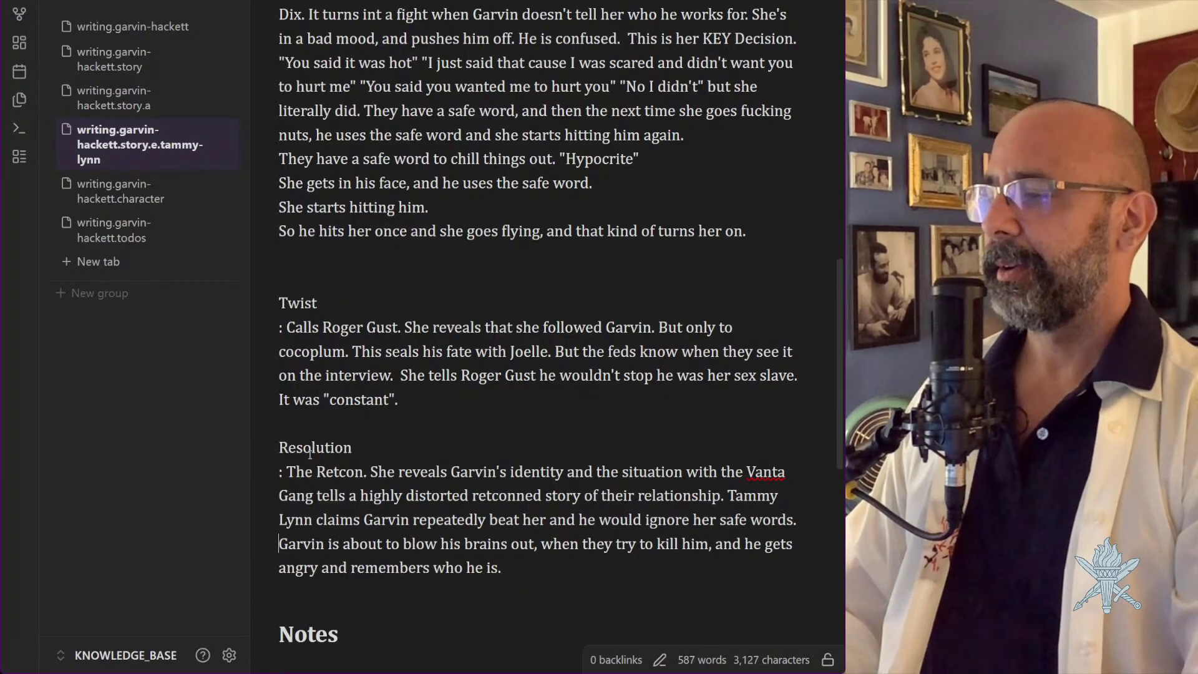
# Add "The entire interview is just her projecting." after "safe words." in the Resolution beat
pyautogui.write('ignore her safe words. The ')
pyautogui.write('entire interv')
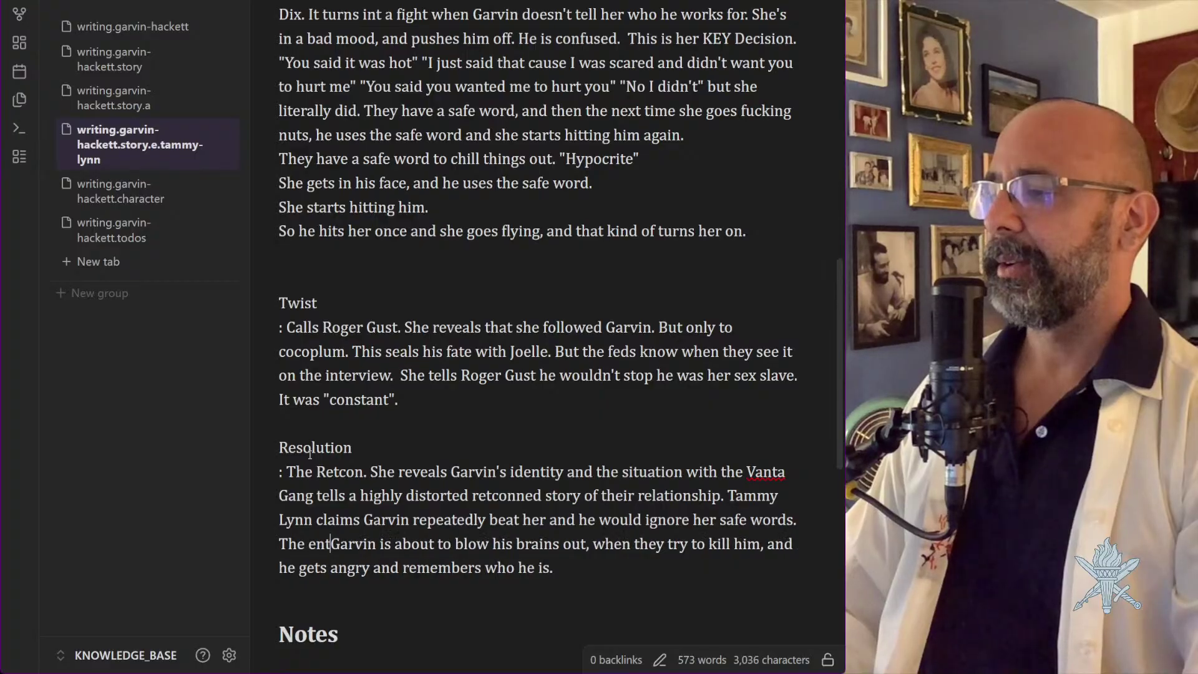
pyautogui.write('iew is jsut her')
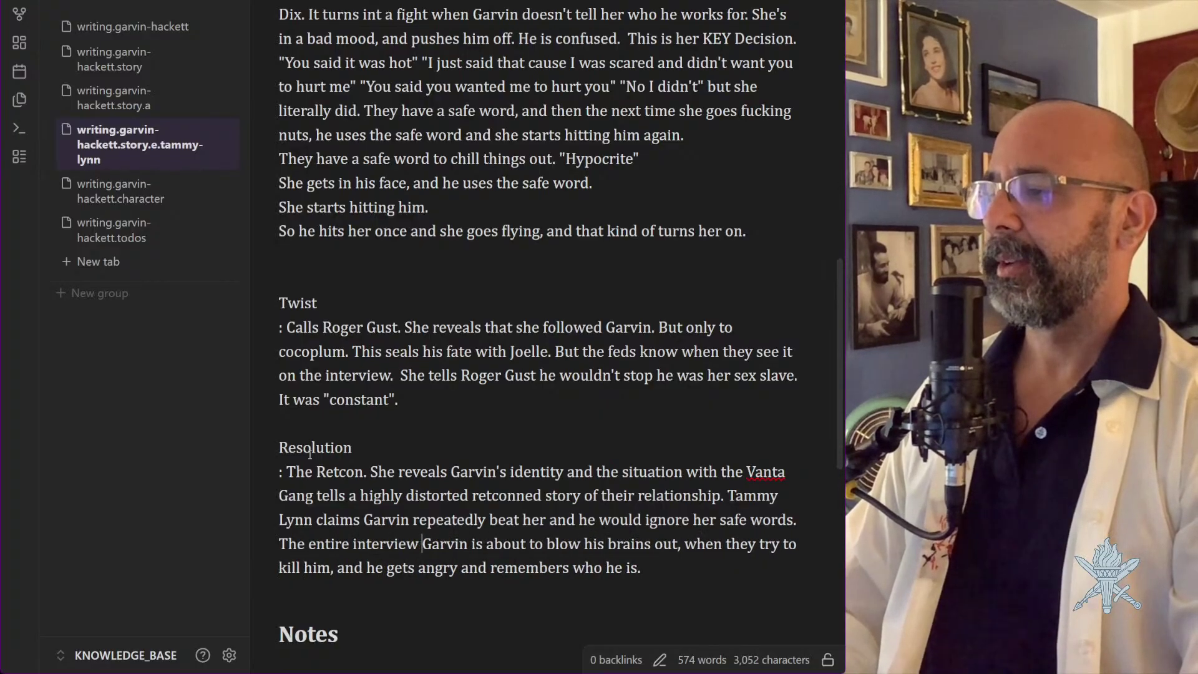
pyautogui.press('BackSpace')
pyautogui.press('BackSpace')
pyautogui.press('BackSpace')
pyautogui.press('BackSpace')
pyautogui.press('BackSpace')
pyautogui.press('BackSpace')
pyautogui.press('BackSpace')
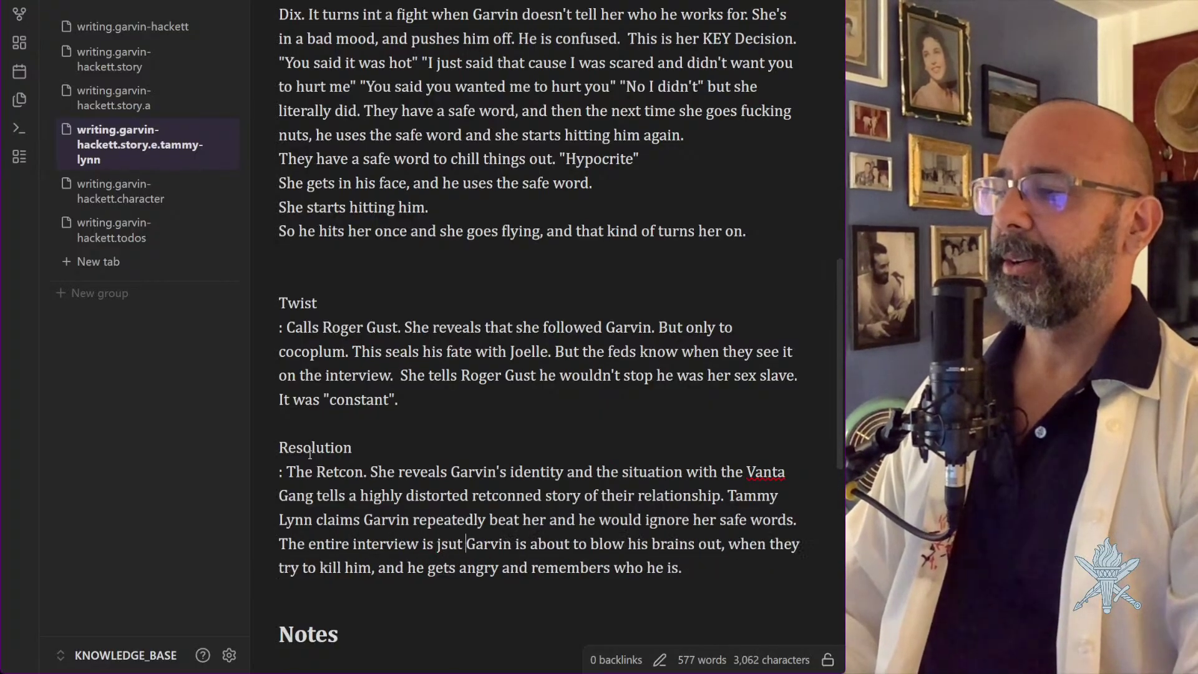
pyautogui.write('ust he')
pyautogui.write('r projecting. an')
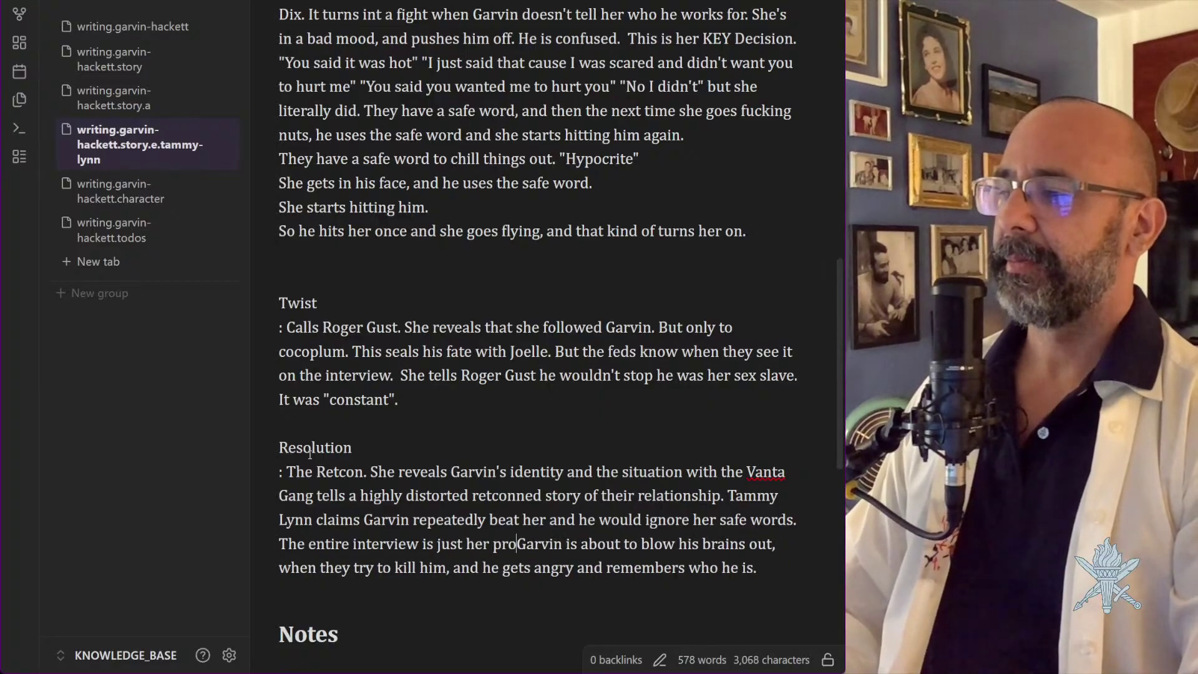
pyautogui.write('d')
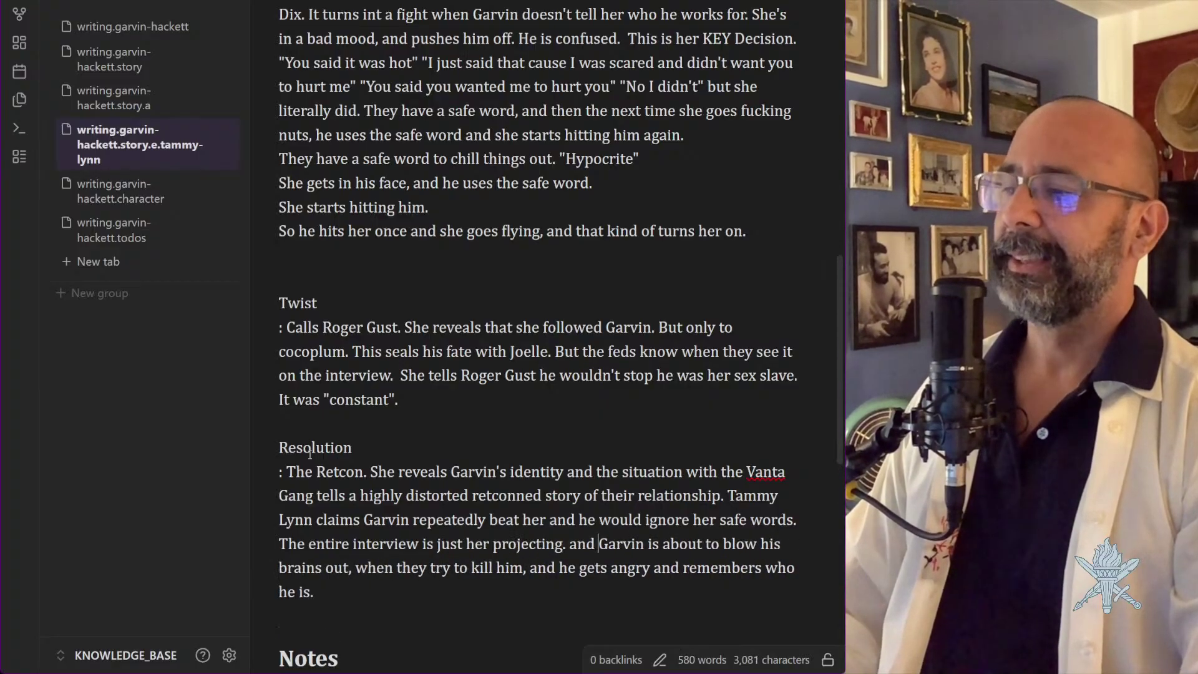
pyautogui.press('BackSpace')
pyautogui.press('BackSpace')
pyautogui.press('BackSpace')
pyautogui.press('BackSpace')
pyautogui.press('BackSpace')
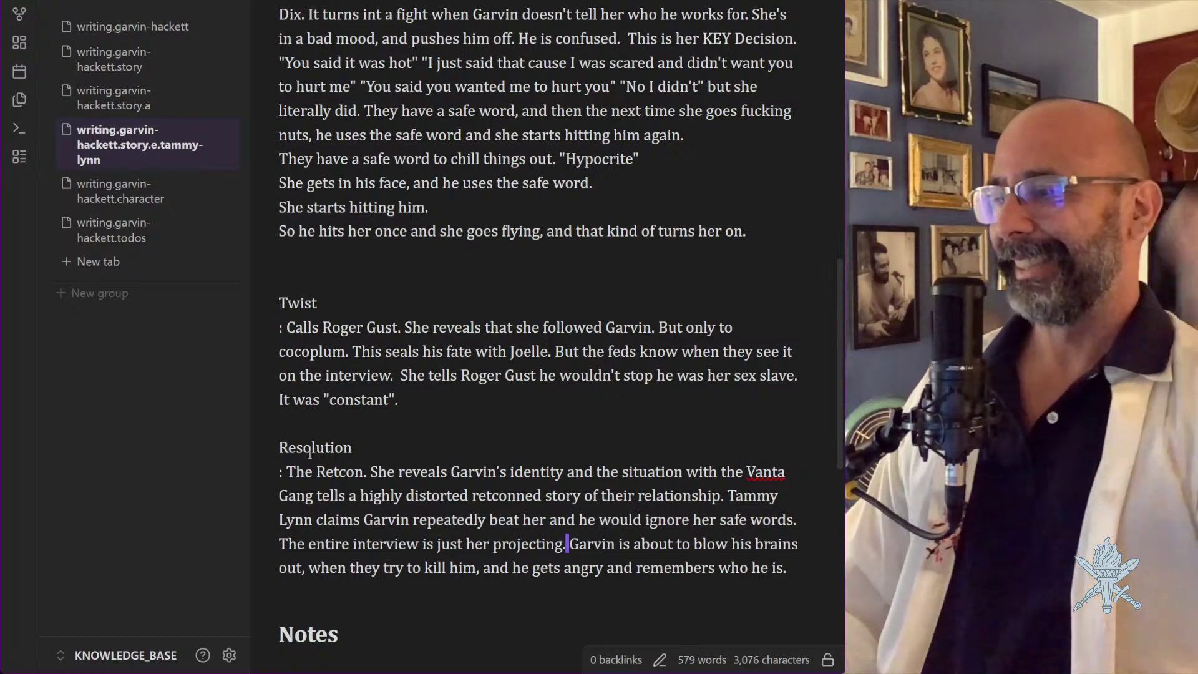
# Add "He kidnapped me. Wouldn't let me go. Forced himself on me." after "projecting." in the Resolution beat
pyautogui.write('He ')
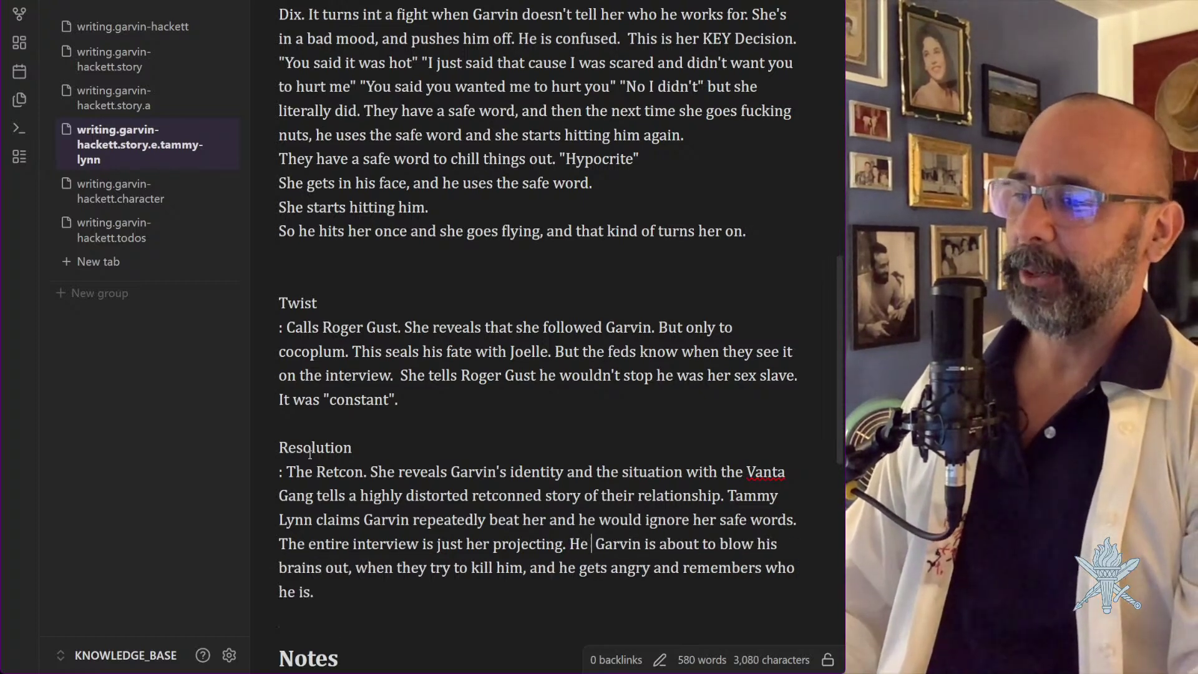
pyautogui.write('kidnapped m')
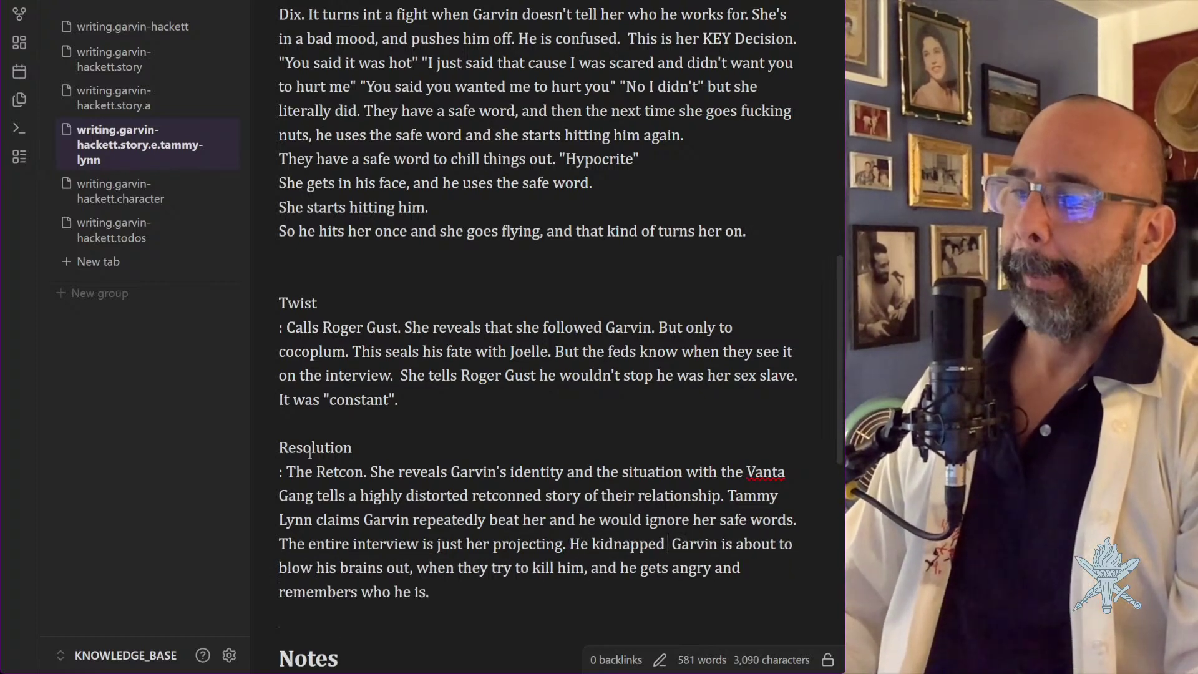
pyautogui.write("e. Wouldn't l")
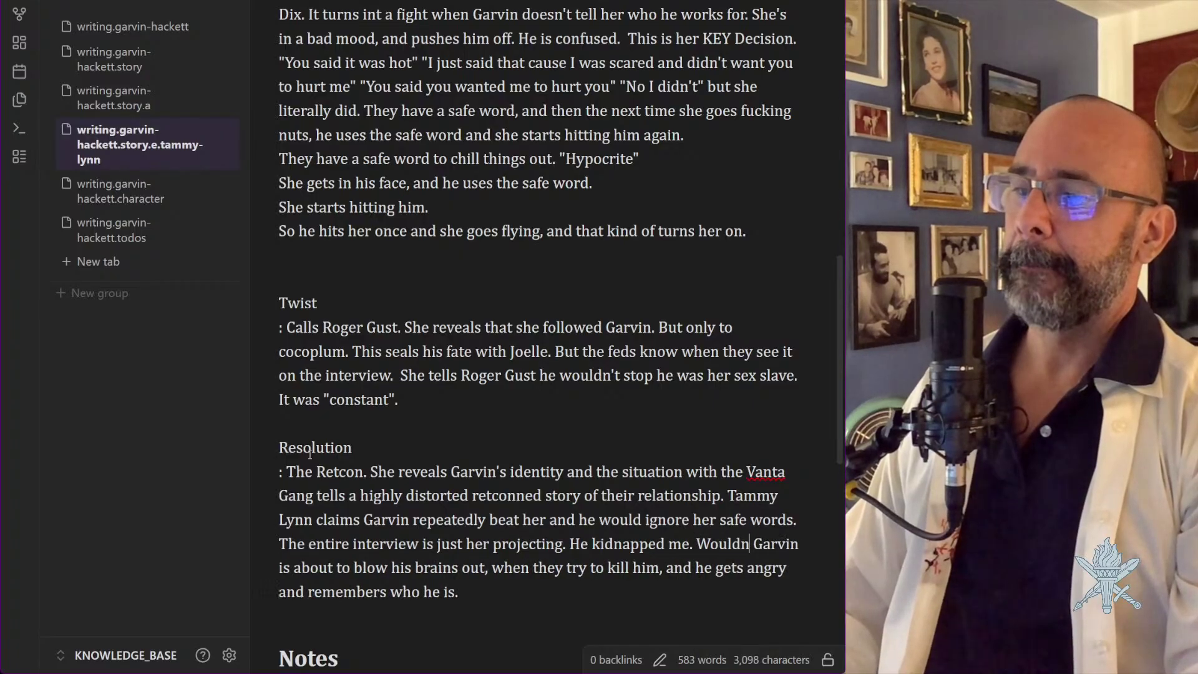
pyautogui.write('et me go.')
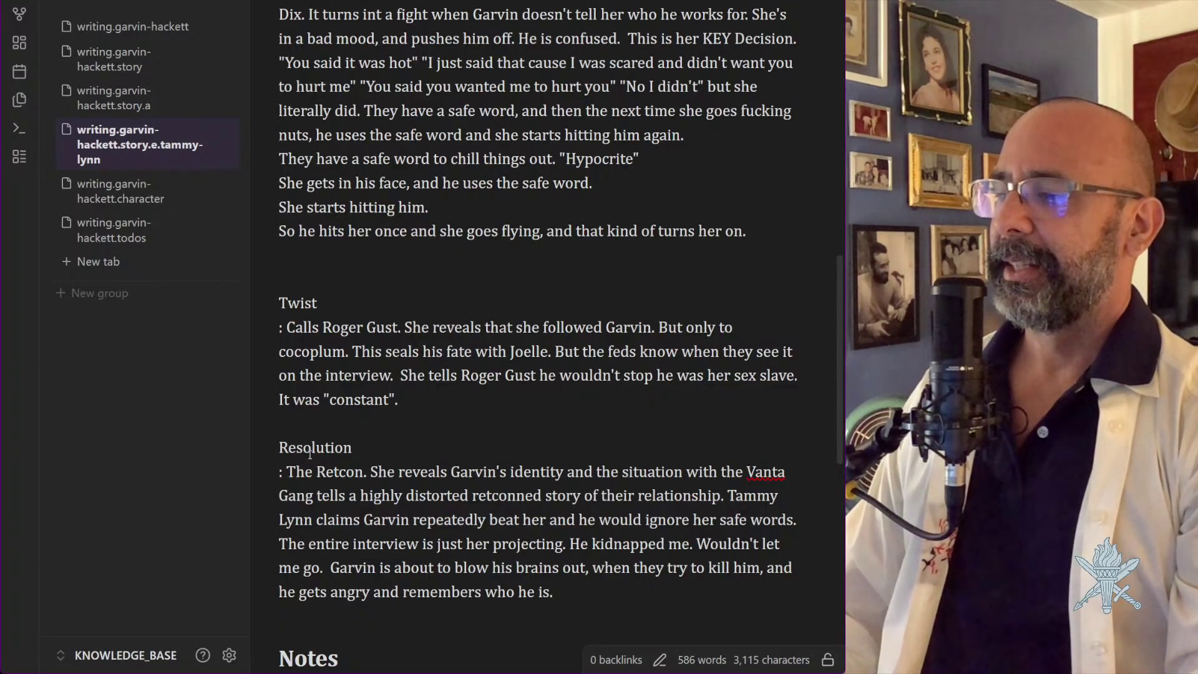
pyautogui.write('Forced him')
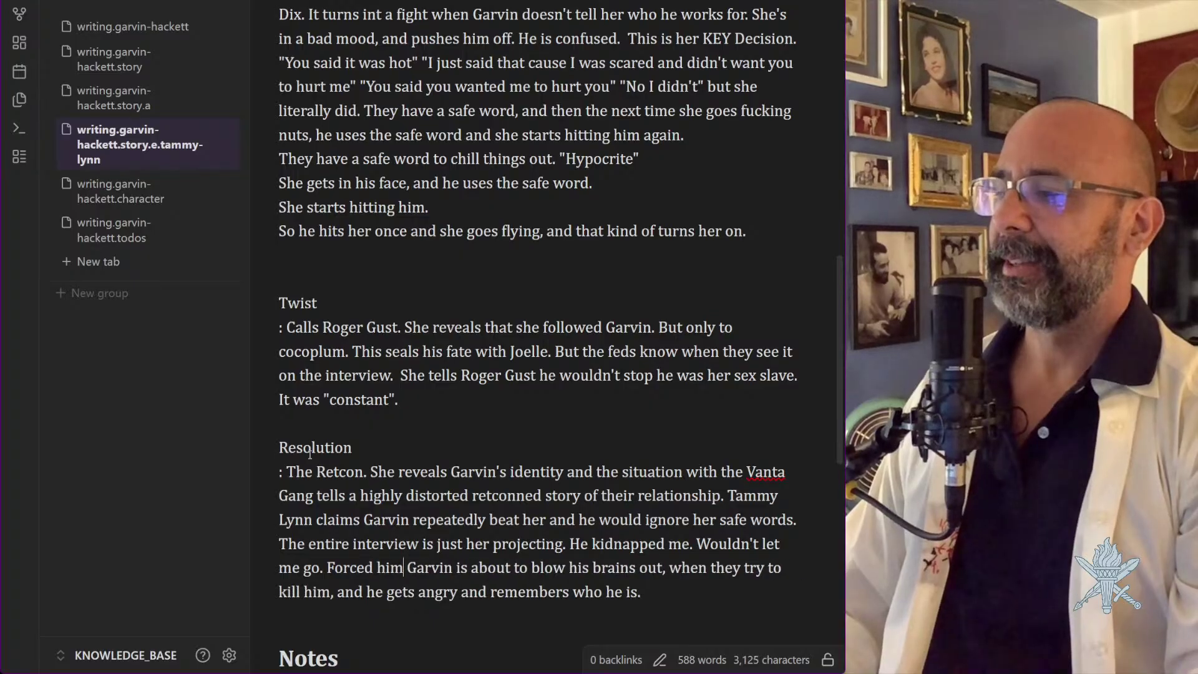
pyautogui.write('self on me.')
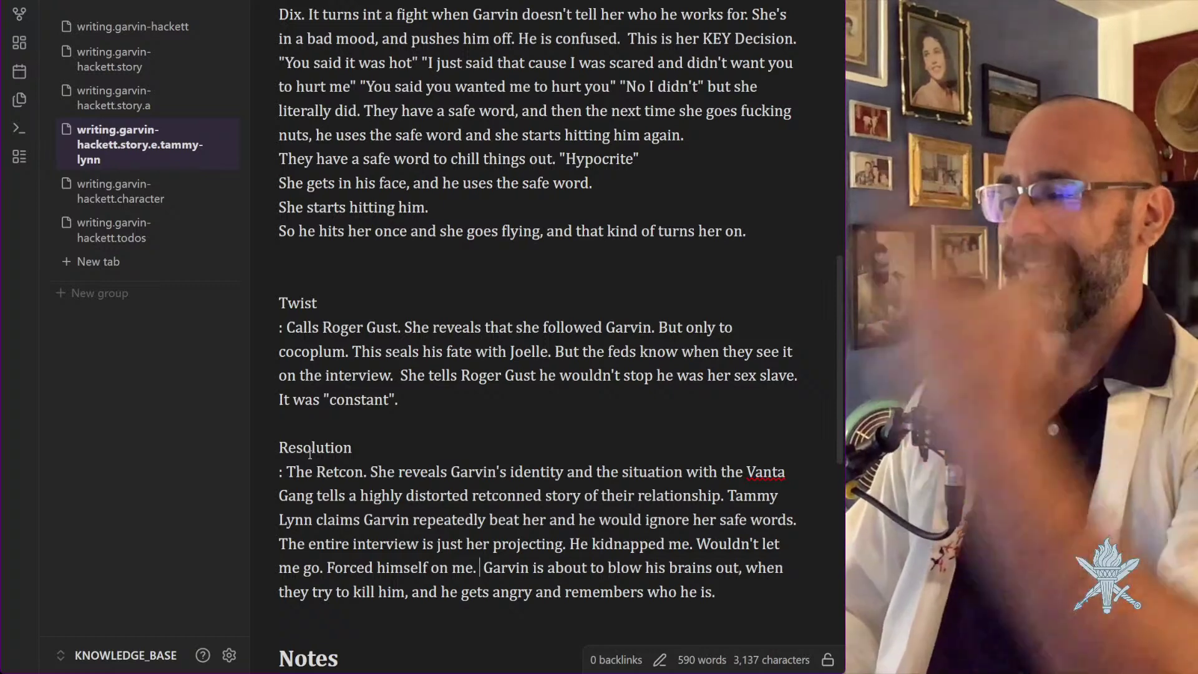
# Delete the "What if she had a personality where she's kind of nice most of the time" note from the Notes section
pyautogui.scroll(-3, 524, 323)
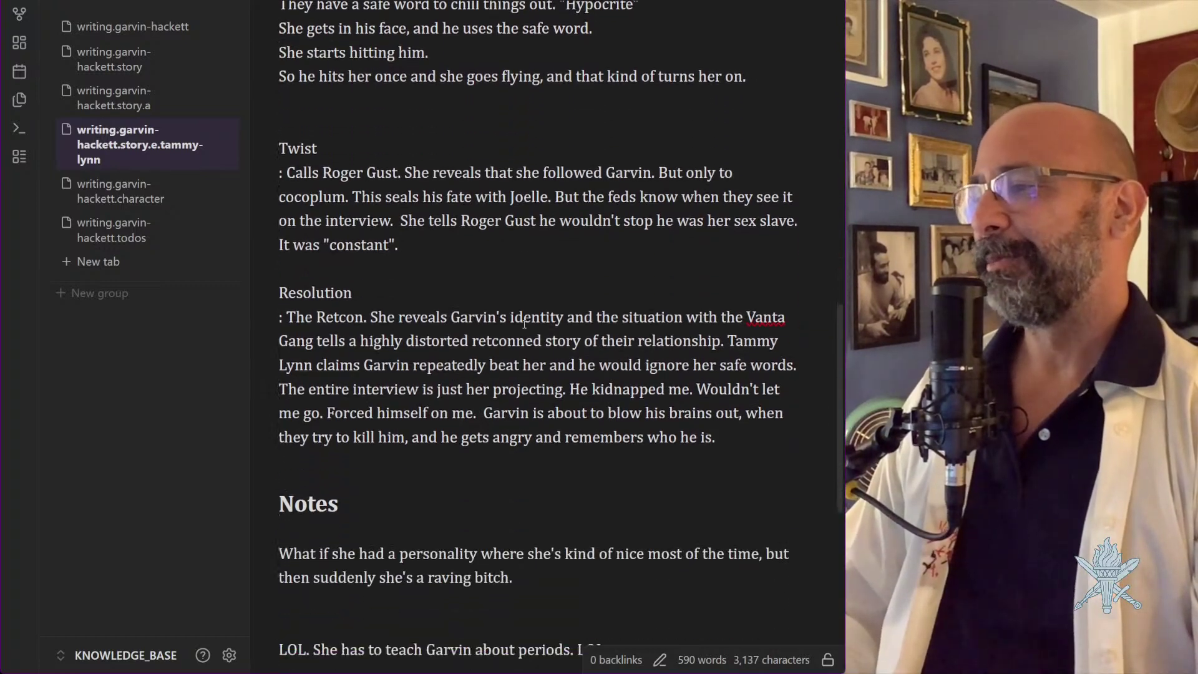
pyautogui.scroll(-3, 524, 322)
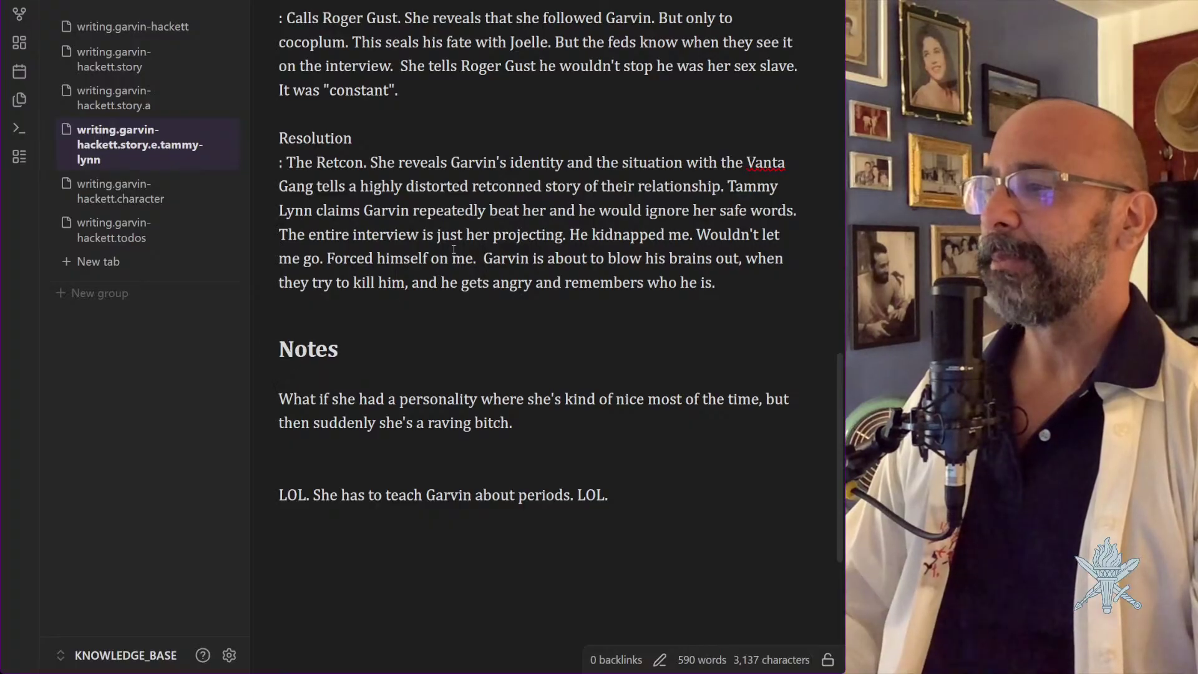
pyautogui.moveTo(285, 400)
pyautogui.mouseDown()
pyautogui.moveTo(562, 400)
pyautogui.moveTo(419, 429)
pyautogui.moveTo(279, 399)
pyautogui.mouseUp()
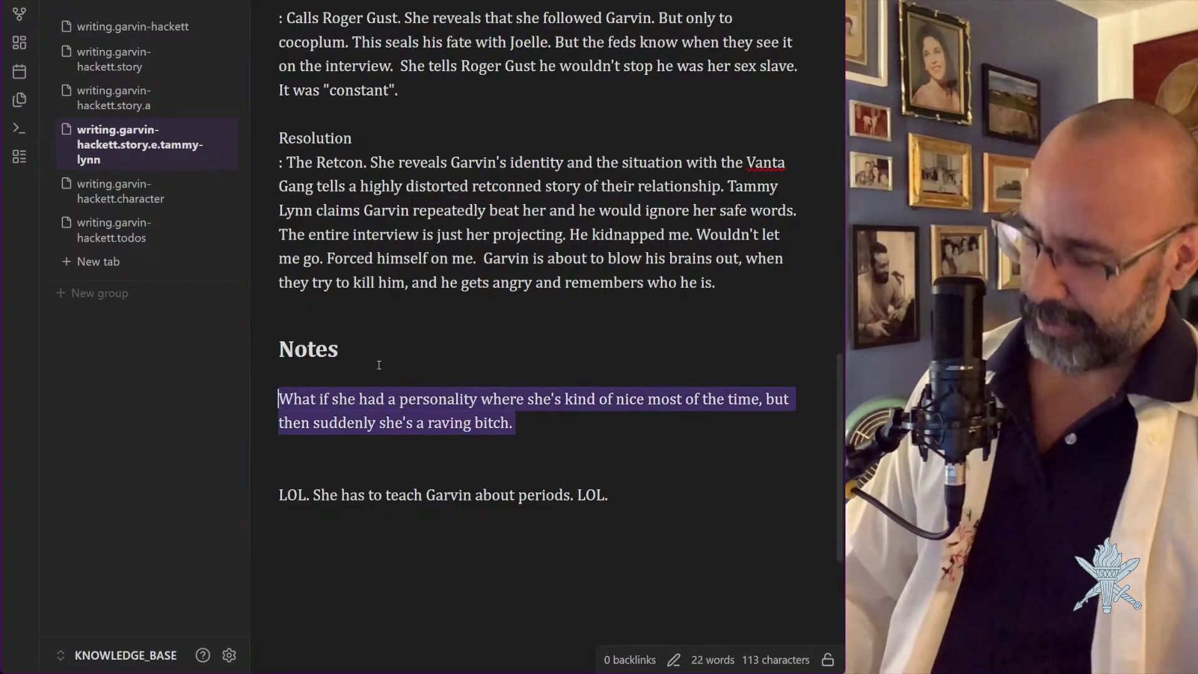
pyautogui.press('BackSpace')
pyautogui.scroll(5, 379, 365)
pyautogui.scroll(5, 378, 365)
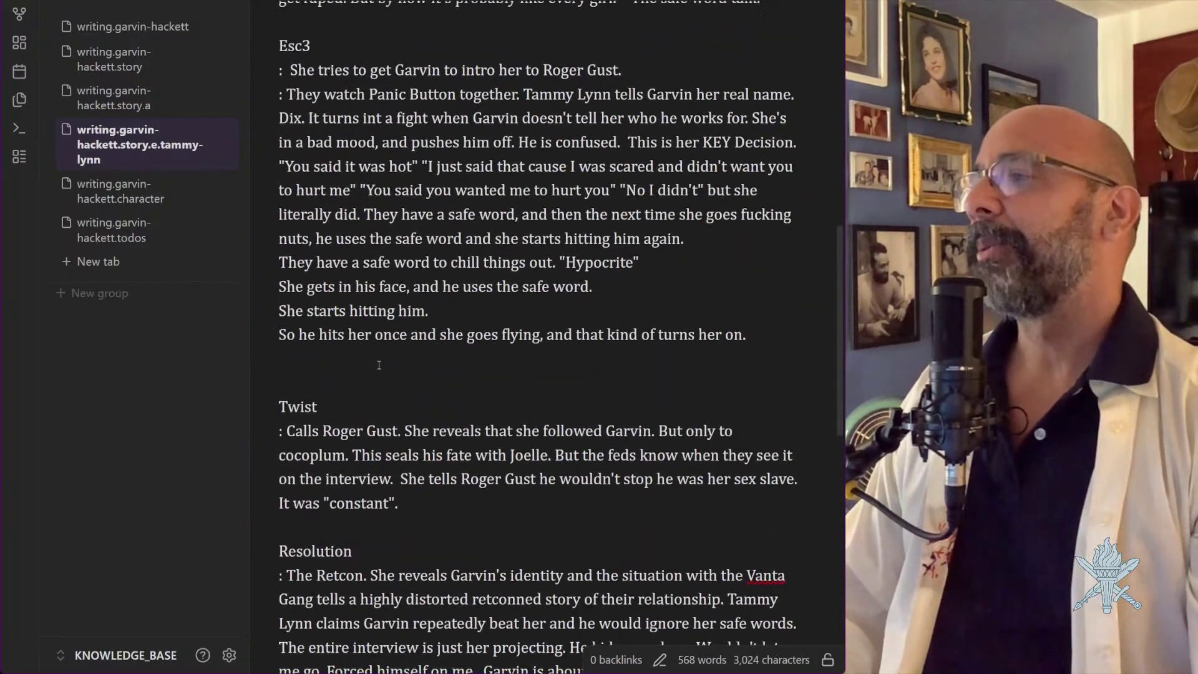
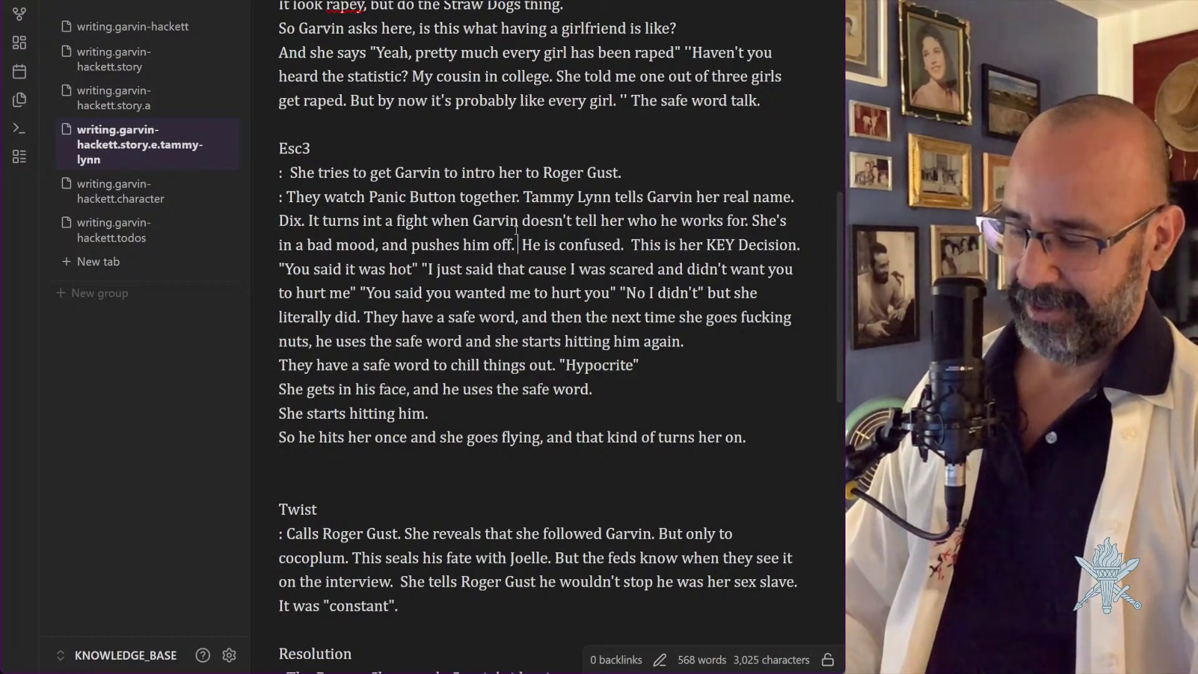
pyautogui.write("I don't")
pyautogui.press('BackSpace')
pyautogui.press('BackSpace')
pyautogui.press('BackSpace')
pyautogui.press('BackSpace')
pyautogui.press('BackSpace')
pyautogui.press('BackSpace')
pyautogui.press('BackSpace')
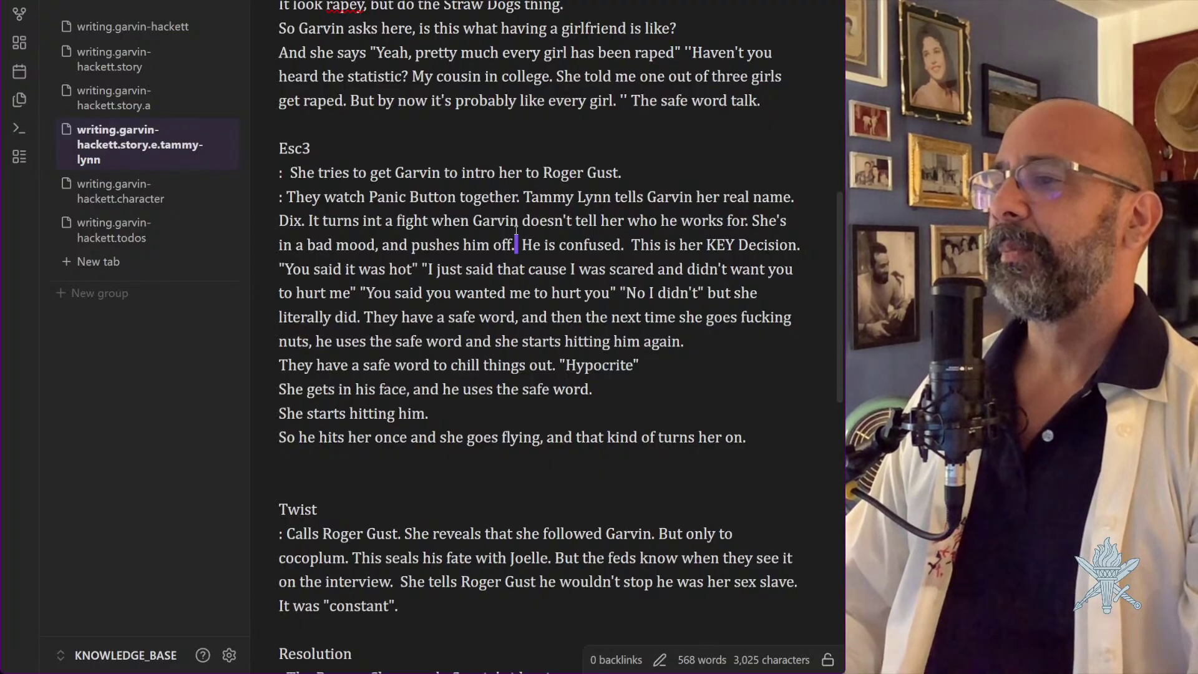
pyautogui.press('Up')
pyautogui.press('Up')
pyautogui.press('Up')
pyautogui.press('Down')
pyautogui.press('Down')
pyautogui.press('Down')
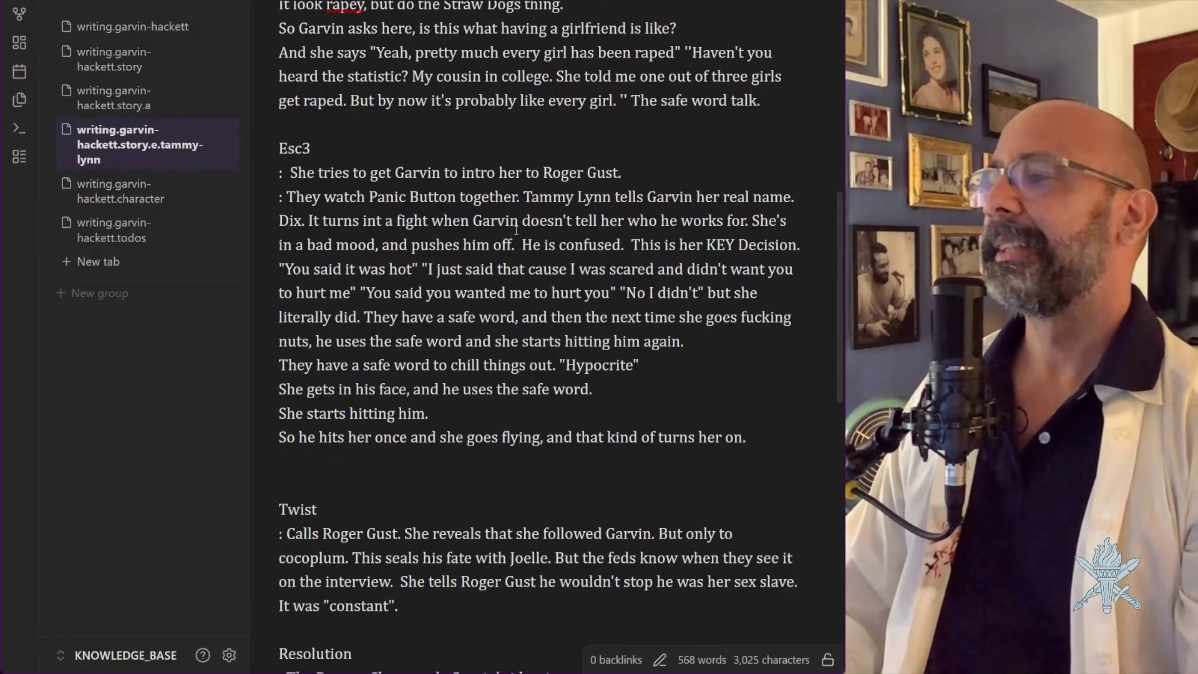
# Insert "It's manipulative cause she asks him to open up. And" after "Dix." in the Esc3 beat
pyautogui.click(303, 220)
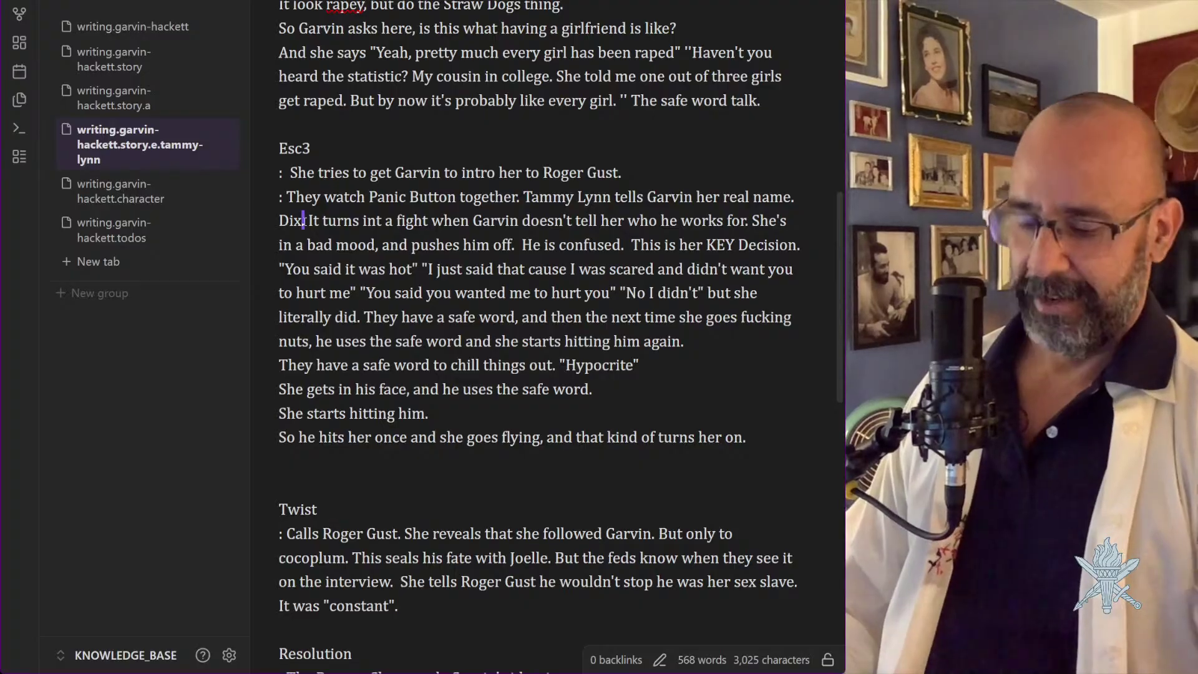
pyautogui.write("It's")
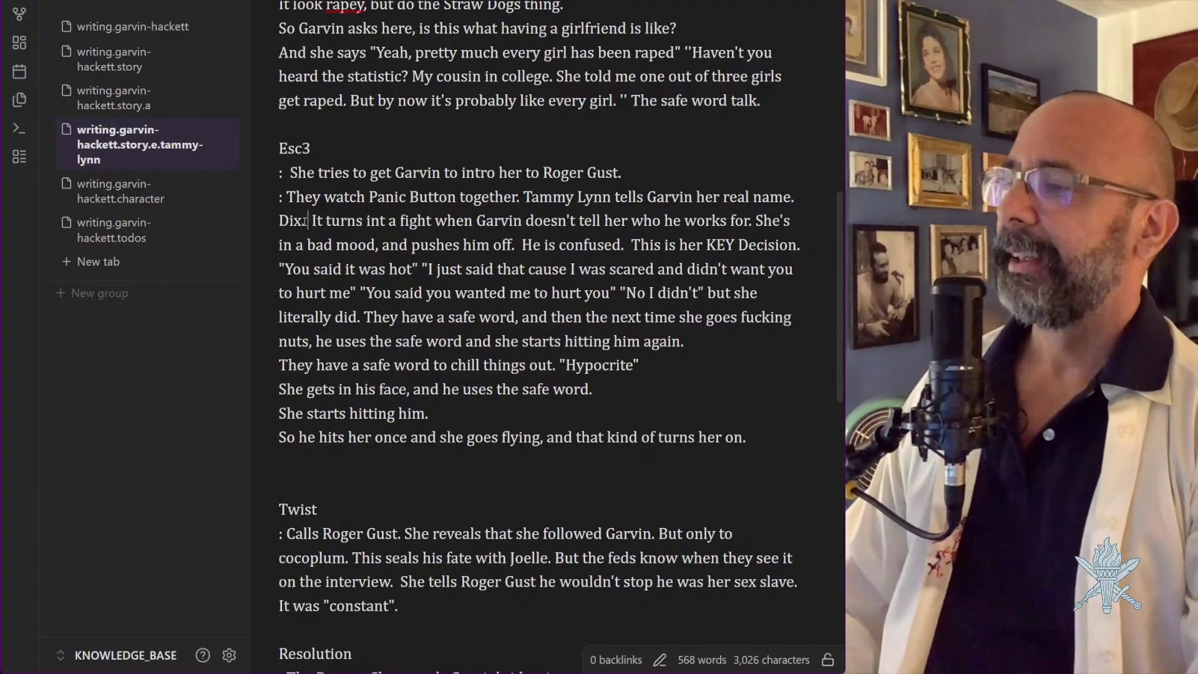
pyautogui.write(' manitp')
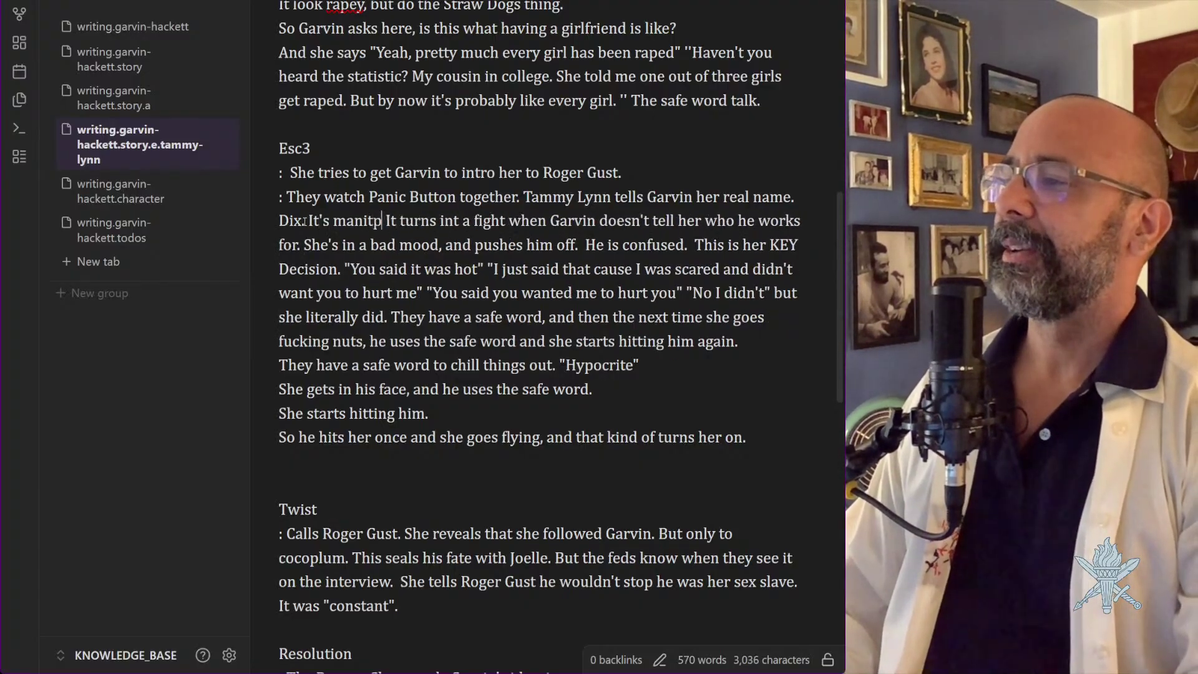
pyautogui.press('BackSpace')
pyautogui.press('BackSpace')
pyautogui.write('pulative')
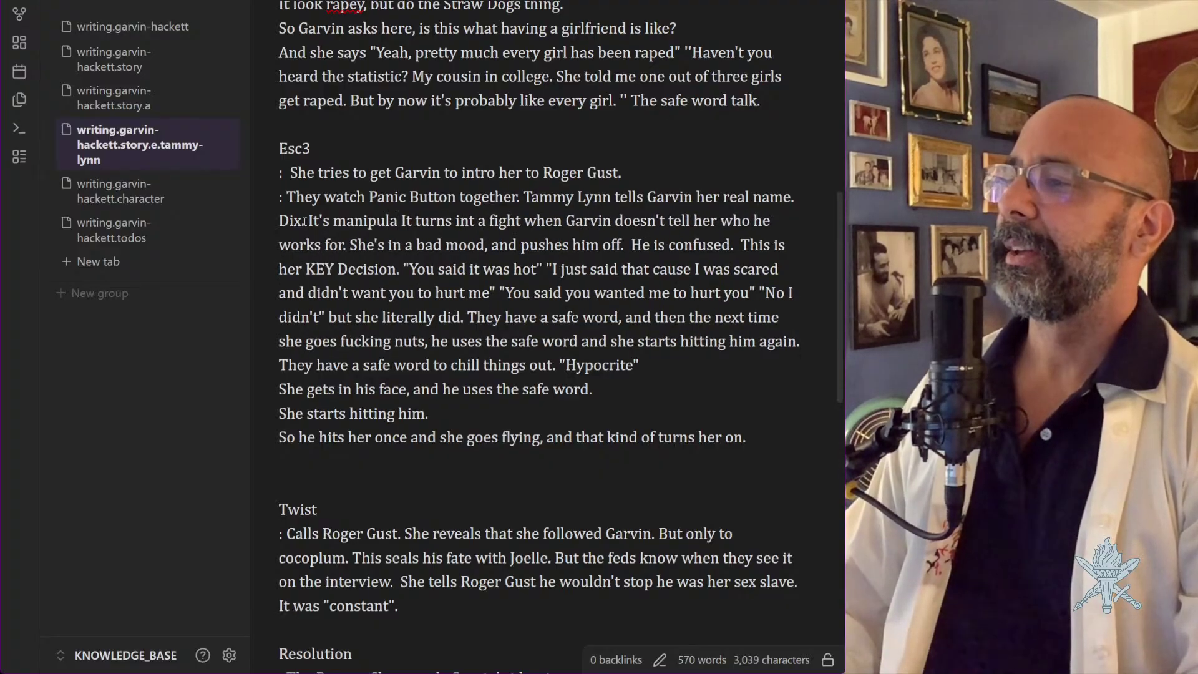
pyautogui.write(' cause')
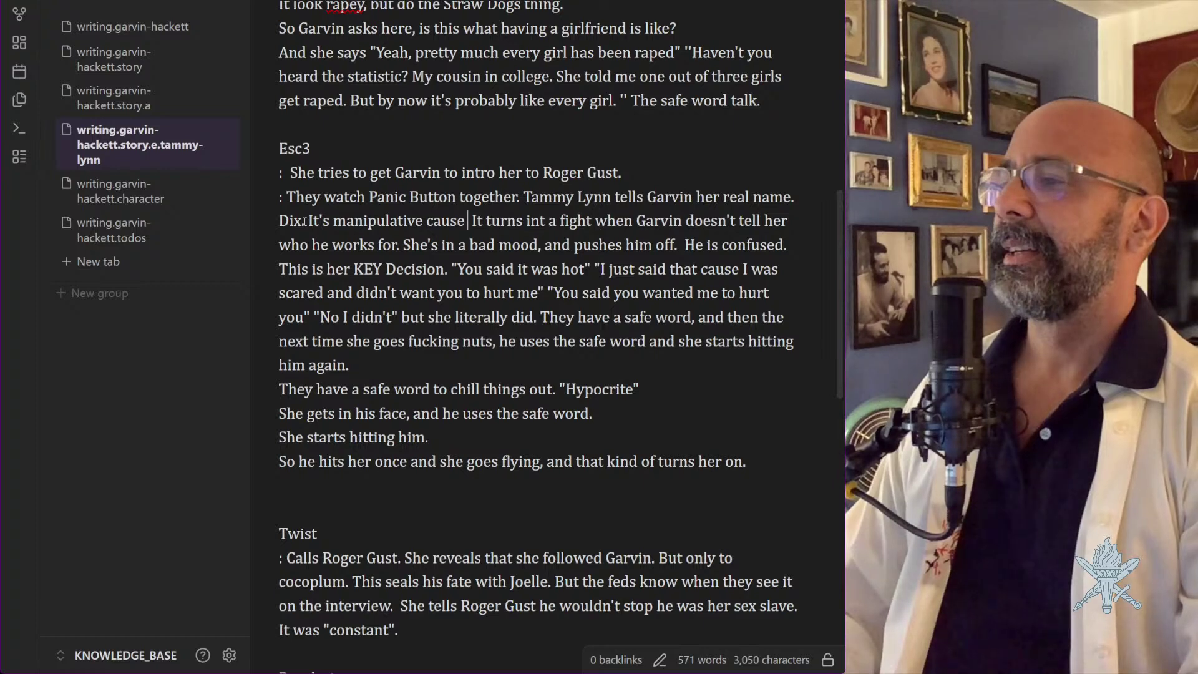
pyautogui.write(' she asks him t')
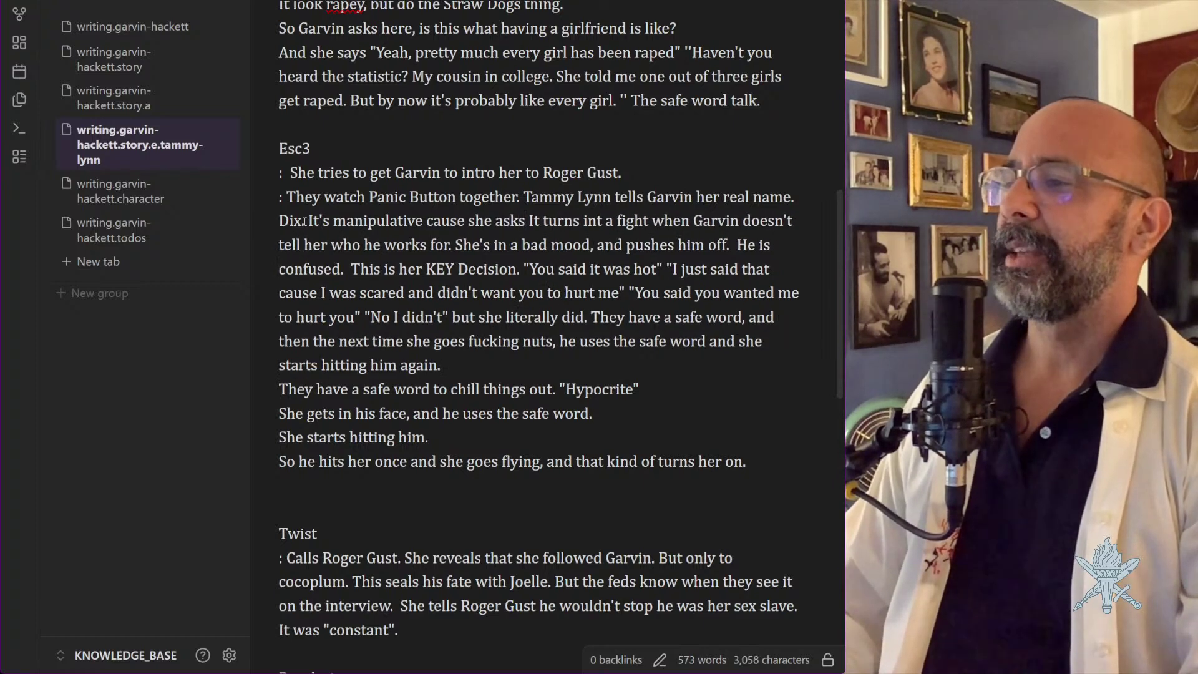
pyautogui.write('o open up. And')
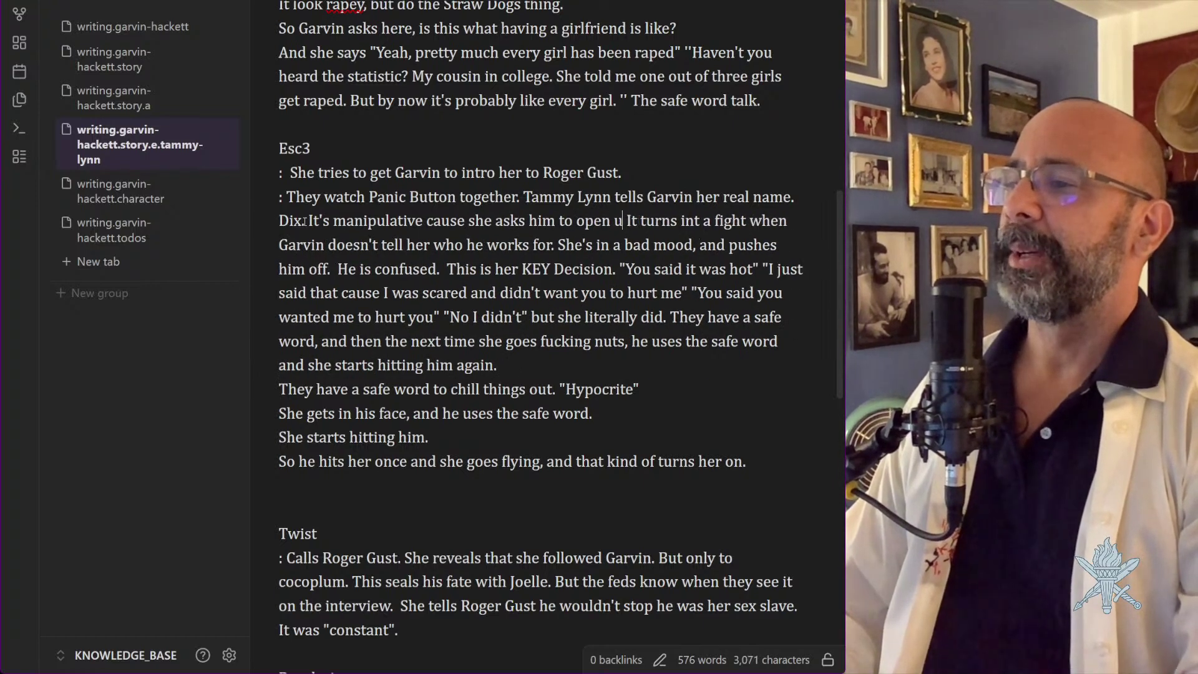
# Continue the Esc3 sentence after "asks him to open up. And" with "he can't for her and his safety and she says"
pyautogui.write(' he ')
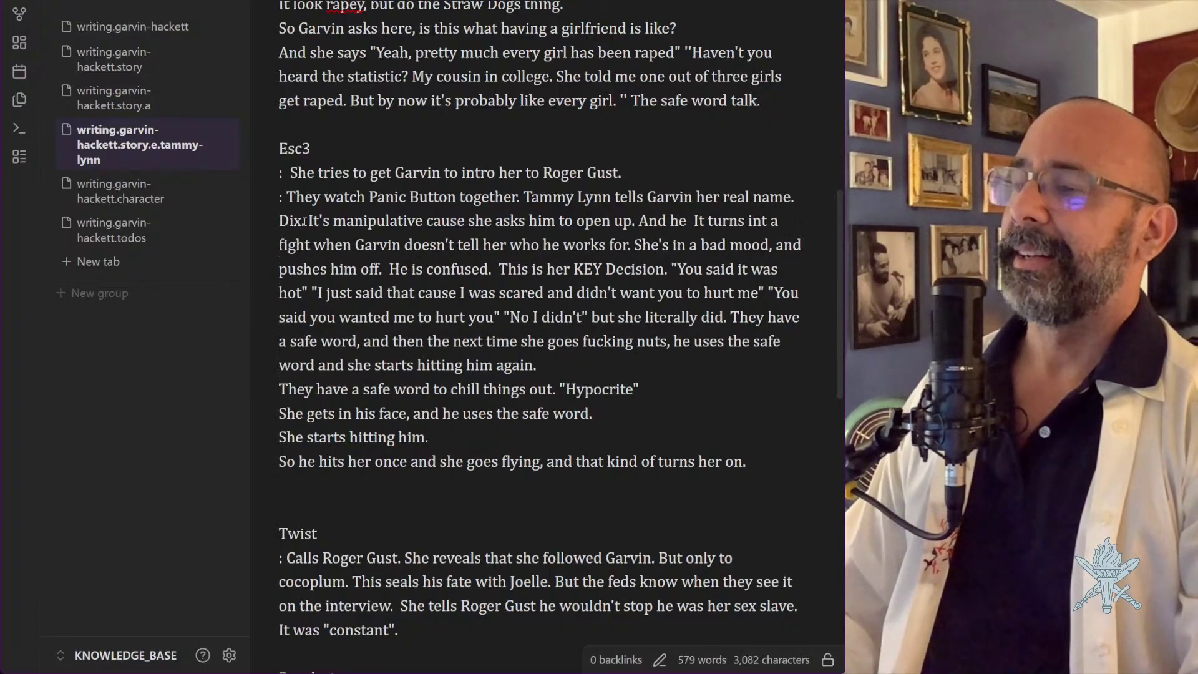
pyautogui.write("can't for her and h")
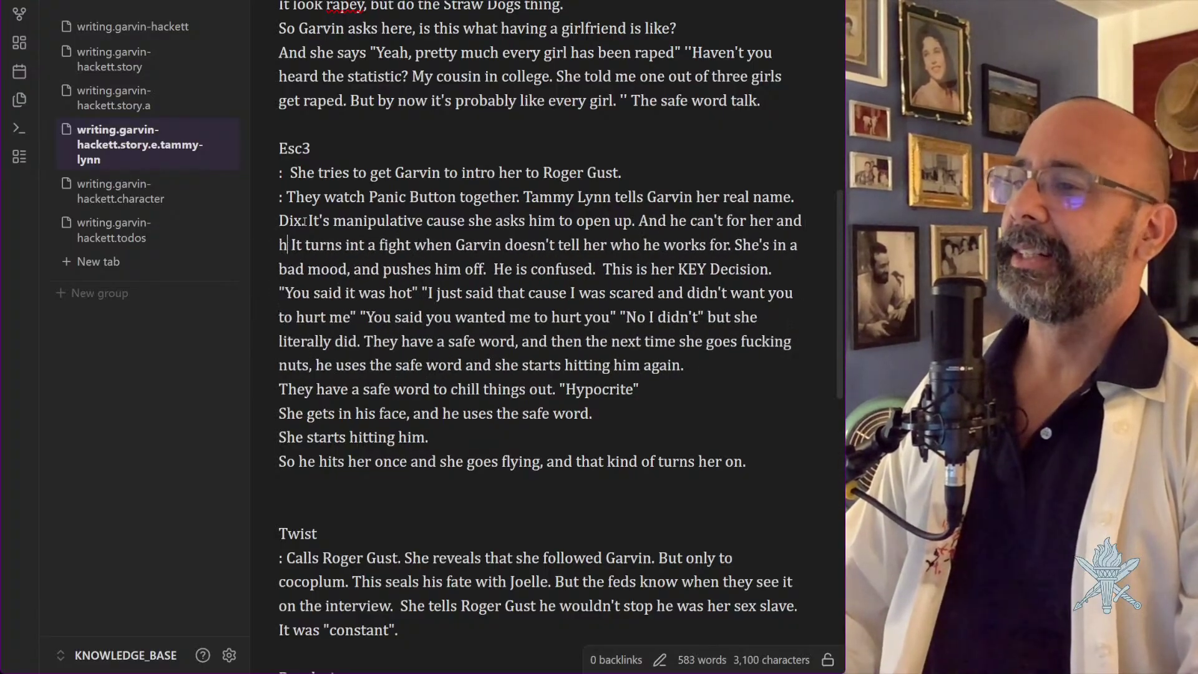
pyautogui.write('issa It turns int a')
pyautogui.press('BackSpace')
pyautogui.press('BackSpace')
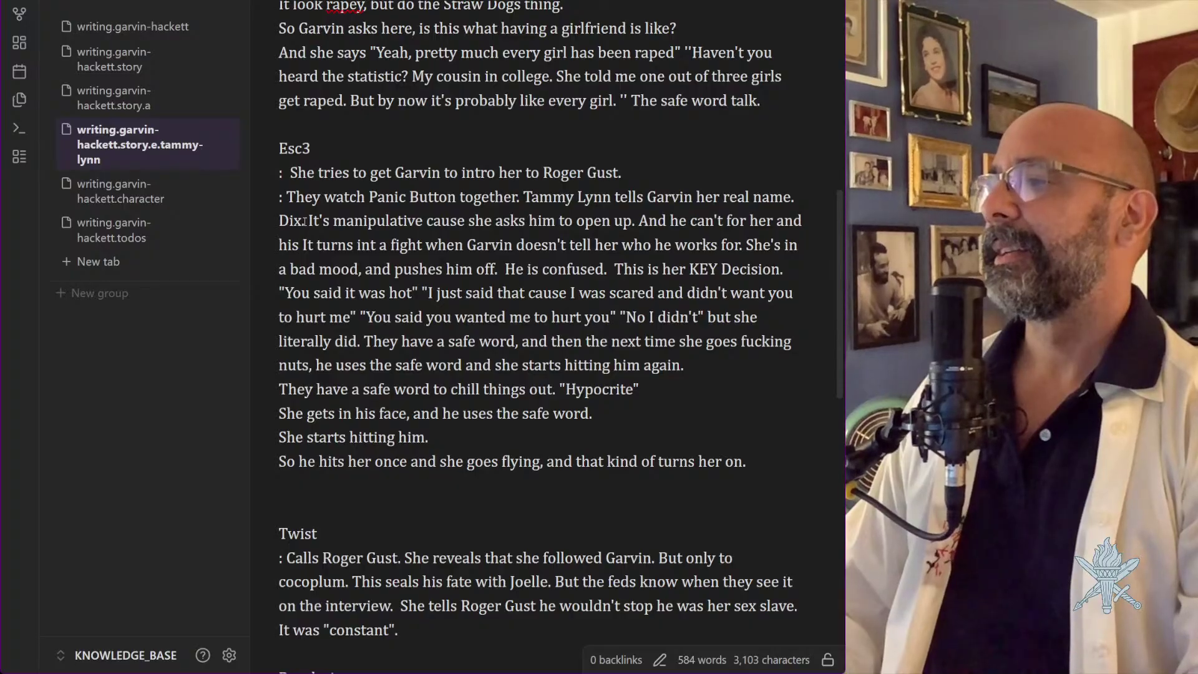
pyautogui.write('safety and sh')
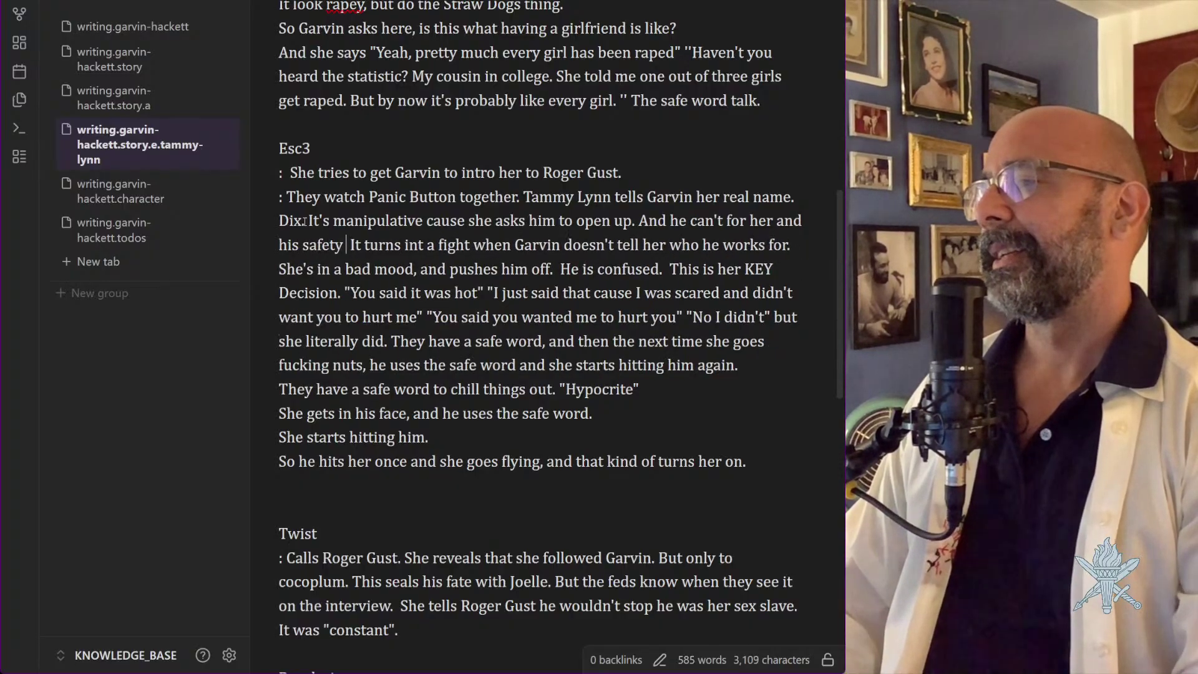
pyautogui.write('e ')
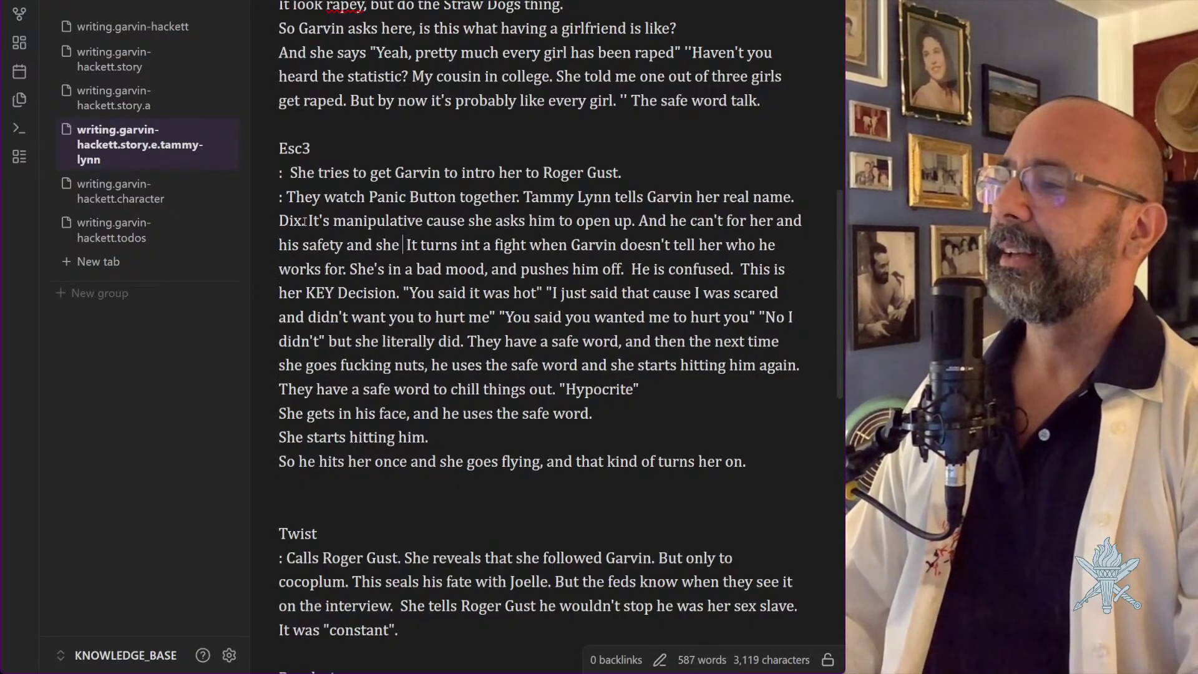
pyautogui.write('says ')
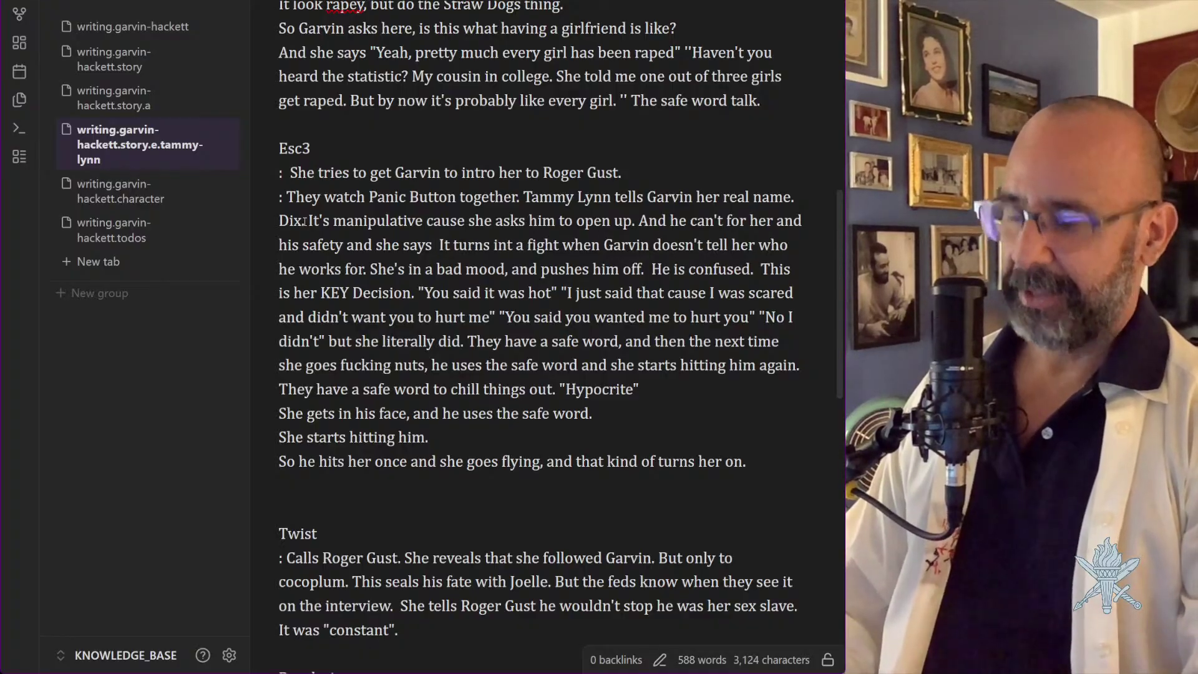
# Add Tammy Lynn's quoted line "I opened up to you it's not fair" after "she says" in the Esc3 beat
pyautogui.write('"')
pyautogui.write('I opene dup to')
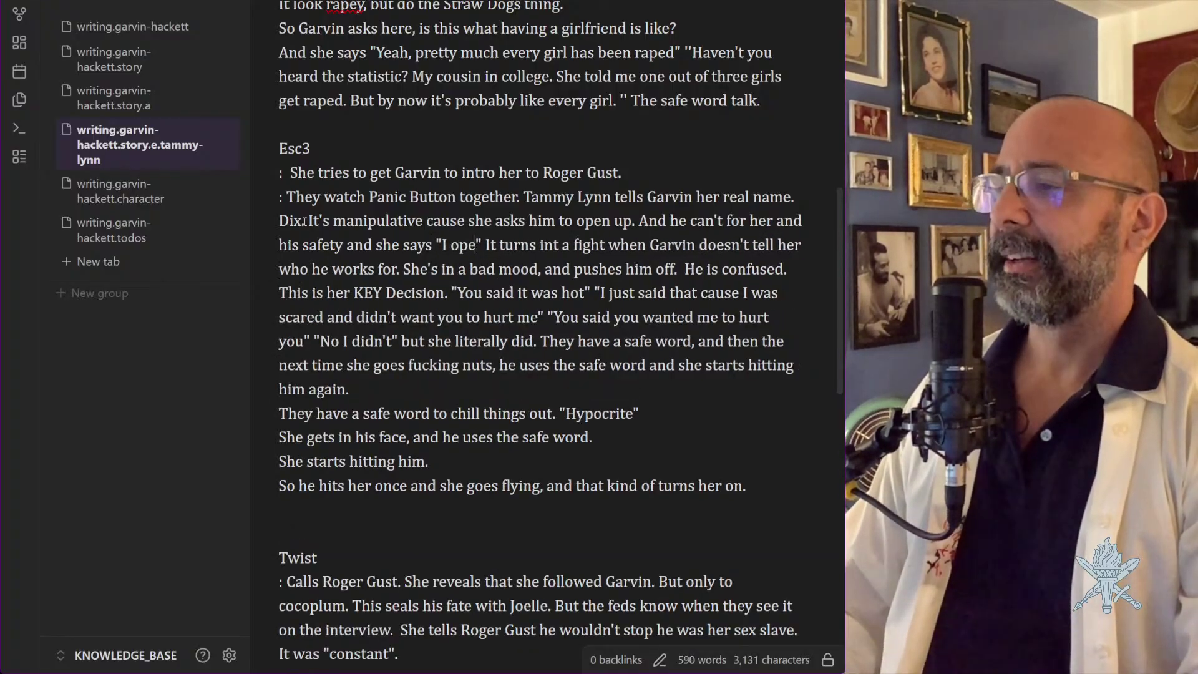
pyautogui.press('BackSpace')
pyautogui.press('BackSpace')
pyautogui.press('BackSpace')
pyautogui.press('BackSpace')
pyautogui.press('BackSpace')
pyautogui.press('BackSpace')
pyautogui.press('BackSpace')
pyautogui.press('BackSpace')
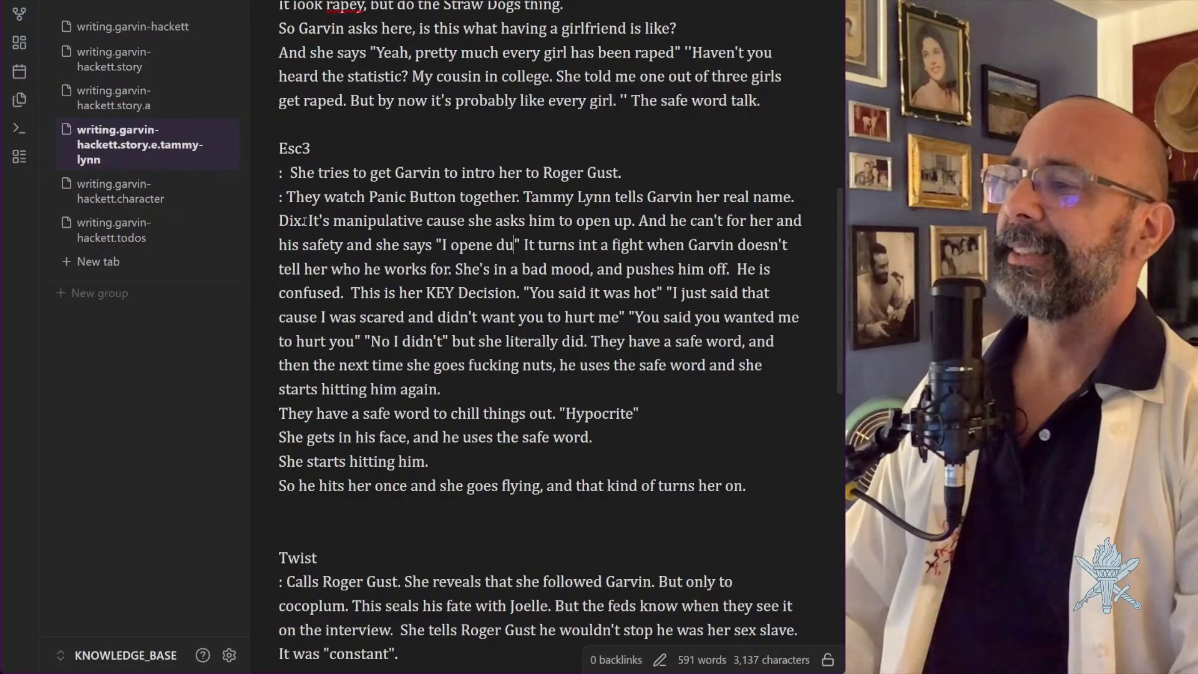
pyautogui.write('d up ')
pyautogui.write("to you it's not f")
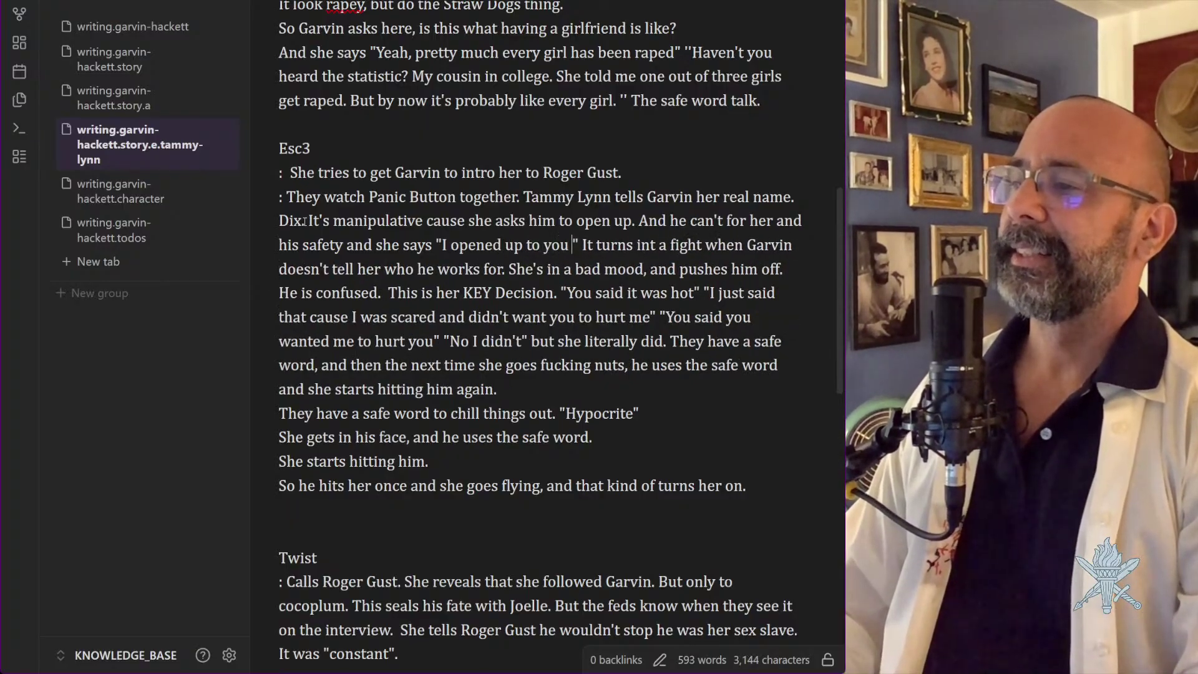
pyautogui.write('air')
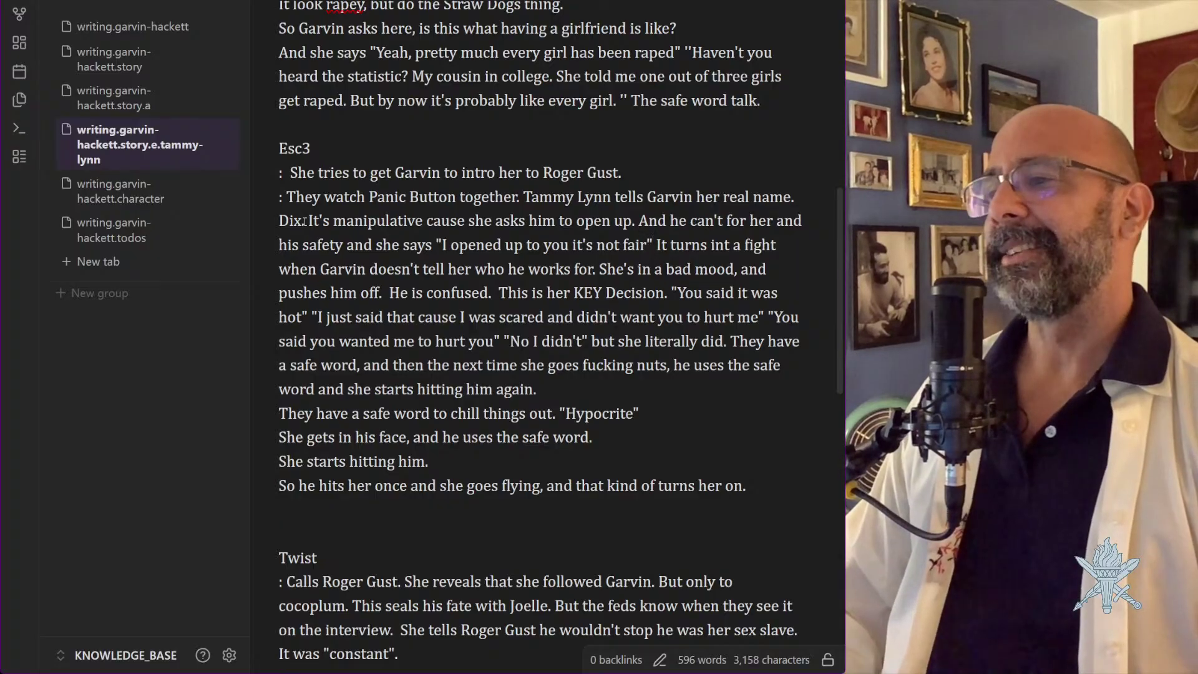
pyautogui.press('Escape')
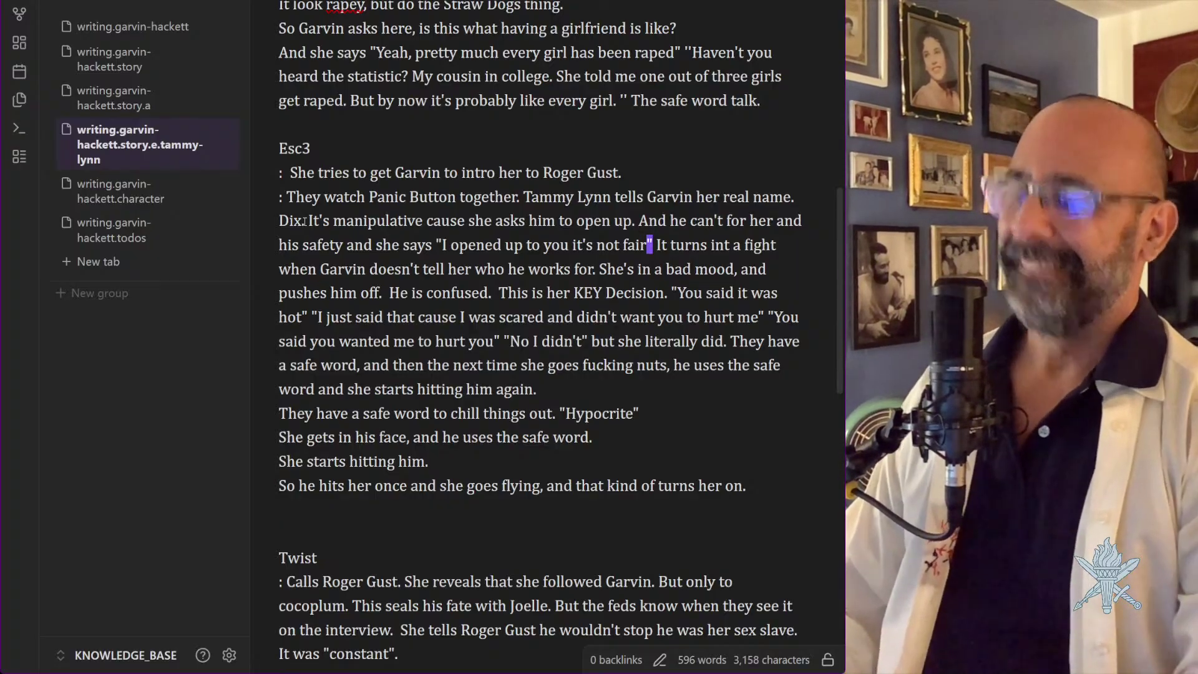
# Correct "int" to "into" in the "It turns int a fight" sentence of the Esc3 beat
pyautogui.press('e')
pyautogui.press('e')
pyautogui.press('e')
pyautogui.write('as "c')
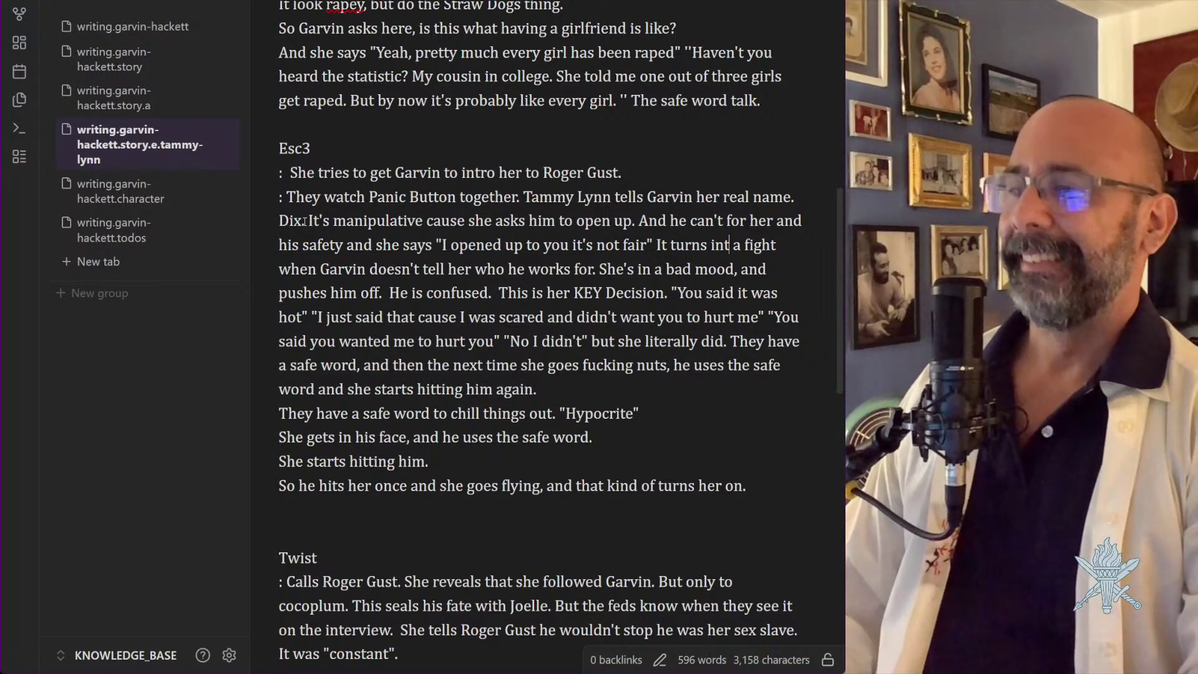
pyautogui.write('o')
# Remove the extra blank line between the Esc3 beat and the Twist heading
pyautogui.press('Down')
pyautogui.press('Down')
pyautogui.press('Down')
pyautogui.press('Down')
pyautogui.press('Down')
pyautogui.press('Down')
pyautogui.press('Down')
pyautogui.press('Down')
pyautogui.press('Down')
pyautogui.press('Down')
pyautogui.press('Down')
pyautogui.press('Down')
pyautogui.press('Down')
pyautogui.press('Down')
pyautogui.press('Down')
pyautogui.press('Down')
pyautogui.press('Down')
pyautogui.press('Down')
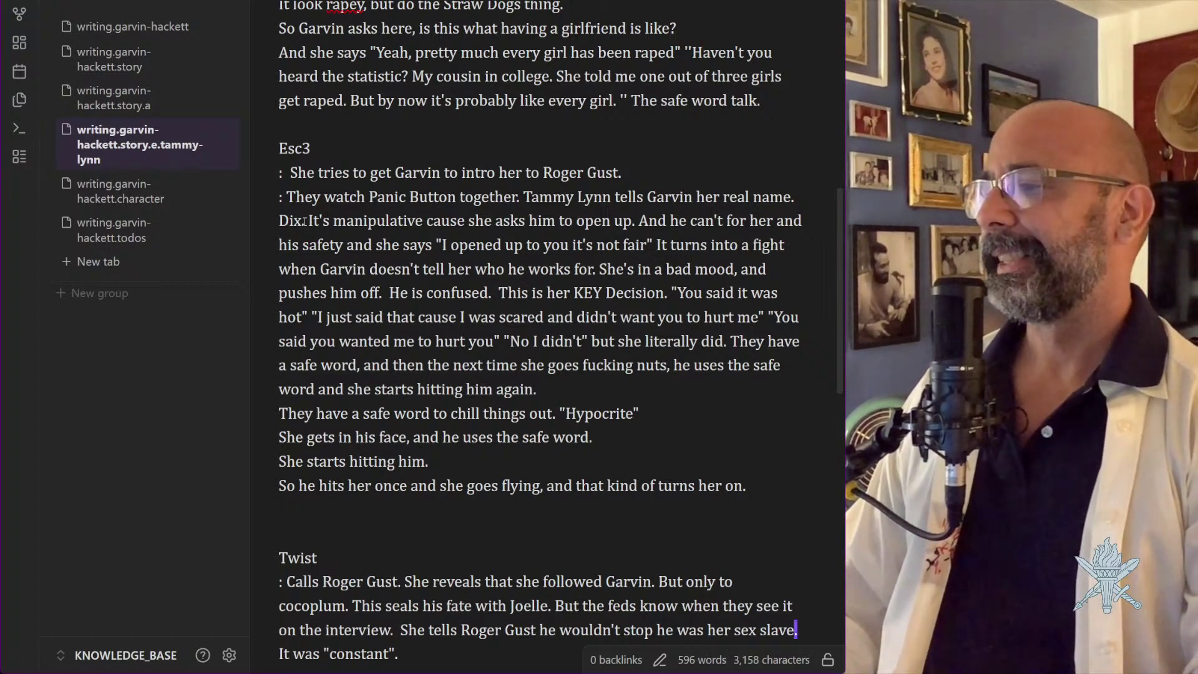
pyautogui.press('Up')
pyautogui.press('Up')
pyautogui.press('Up')
pyautogui.press('Up')
pyautogui.press('Up')
pyautogui.press('Up')
pyautogui.press('Up')
pyautogui.press('Delete')
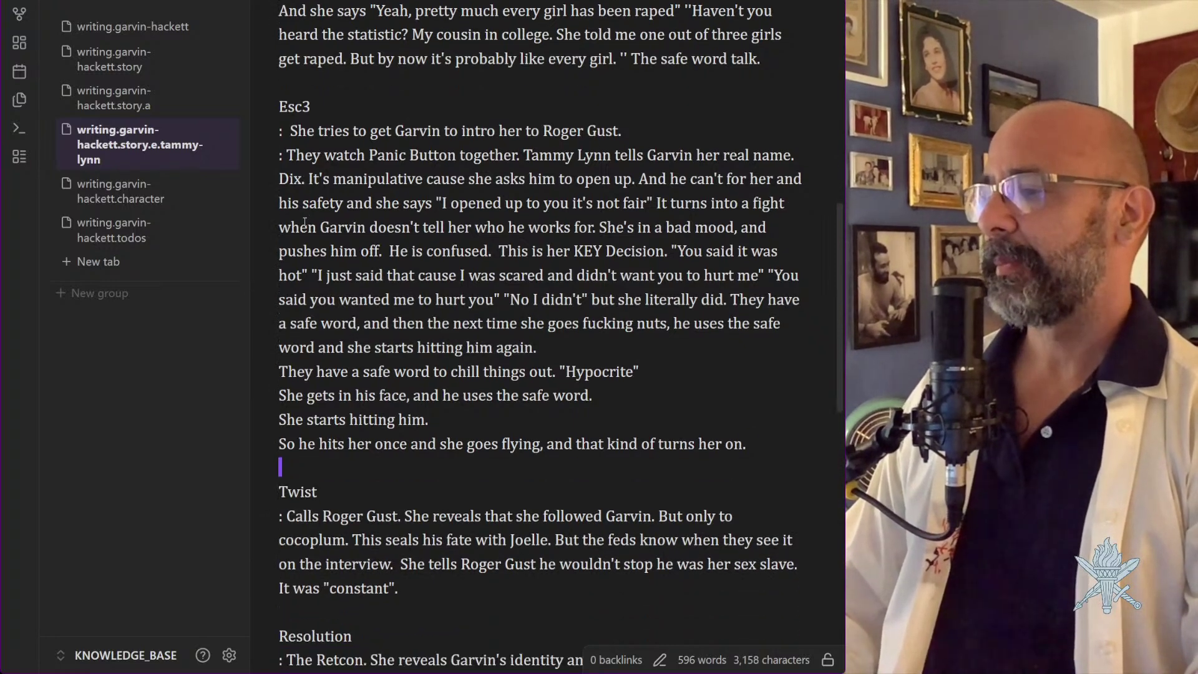
# Delete the "LOL. She has to teach Garvin about periods. LOL." note from the Notes section
pyautogui.press('Down')
pyautogui.press('Down')
pyautogui.press('Down')
pyautogui.press('Down')
pyautogui.press('Down')
pyautogui.press('Down')
pyautogui.press('Down')
pyautogui.press('Down')
pyautogui.press('Down')
pyautogui.press('Down')
pyautogui.press('Down')
pyautogui.press('Down')
pyautogui.press('Down')
pyautogui.press('Down')
pyautogui.press('Down')
pyautogui.press('Down')
pyautogui.press('Down')
pyautogui.press('Down')
pyautogui.press('Down')
pyautogui.press('Down')
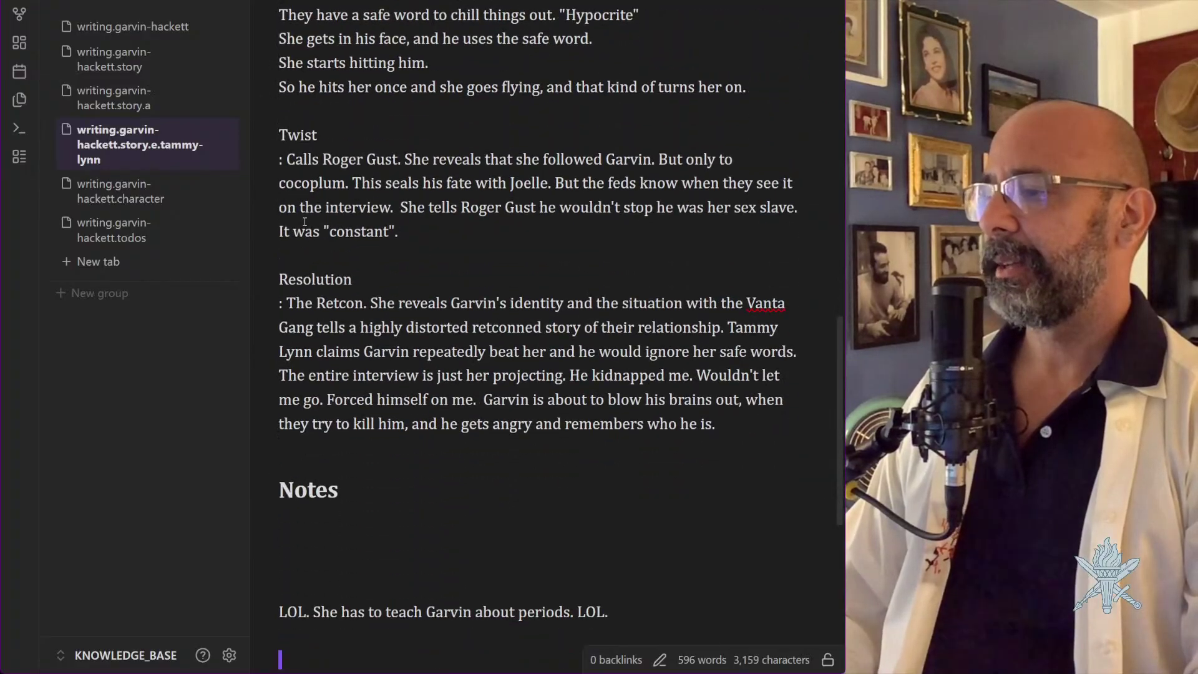
pyautogui.press('BackSpace')
pyautogui.press('Up')
pyautogui.press('d')
pyautogui.press('d')
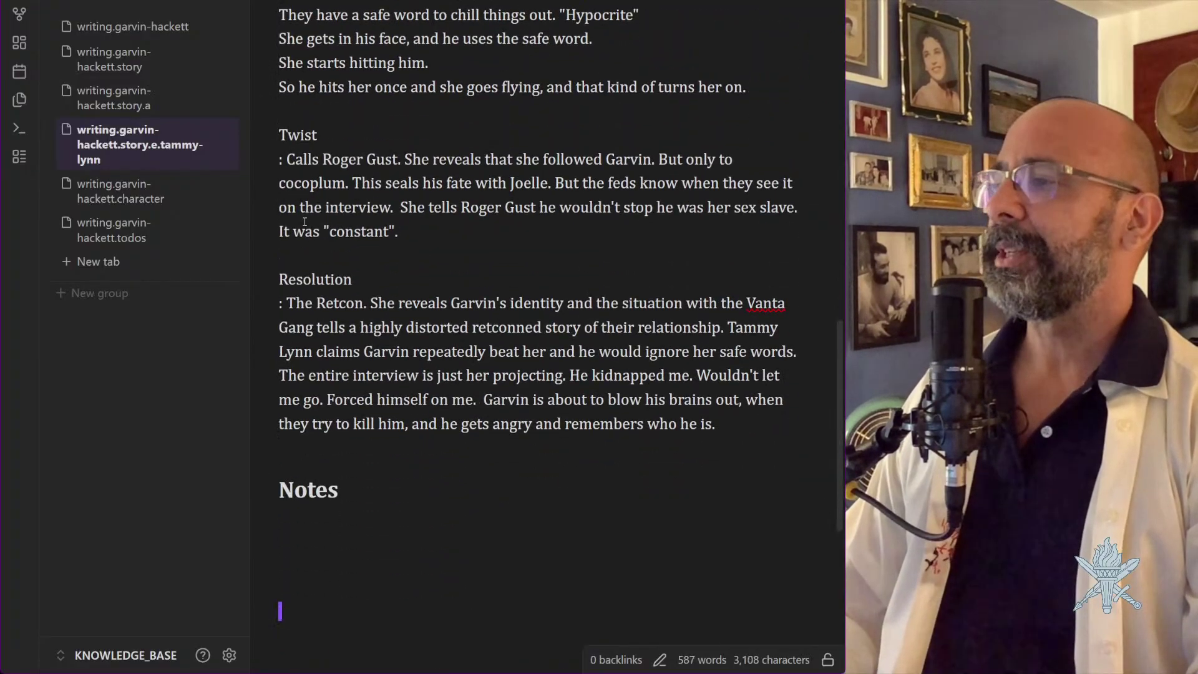
# Reread Tammy Lynn's story beats from Setup through Esc1 and the start of Esc2
pyautogui.press('k')
pyautogui.press('k')
pyautogui.press('k')
pyautogui.press('k')
pyautogui.press('k')
pyautogui.press('k')
pyautogui.press('k')
pyautogui.press('k')
pyautogui.press('k')
pyautogui.press('k')
pyautogui.press('k')
pyautogui.press('k')
pyautogui.press('k')
pyautogui.press('k')
pyautogui.press('k')
pyautogui.press('k')
pyautogui.press('k')
pyautogui.press('k')
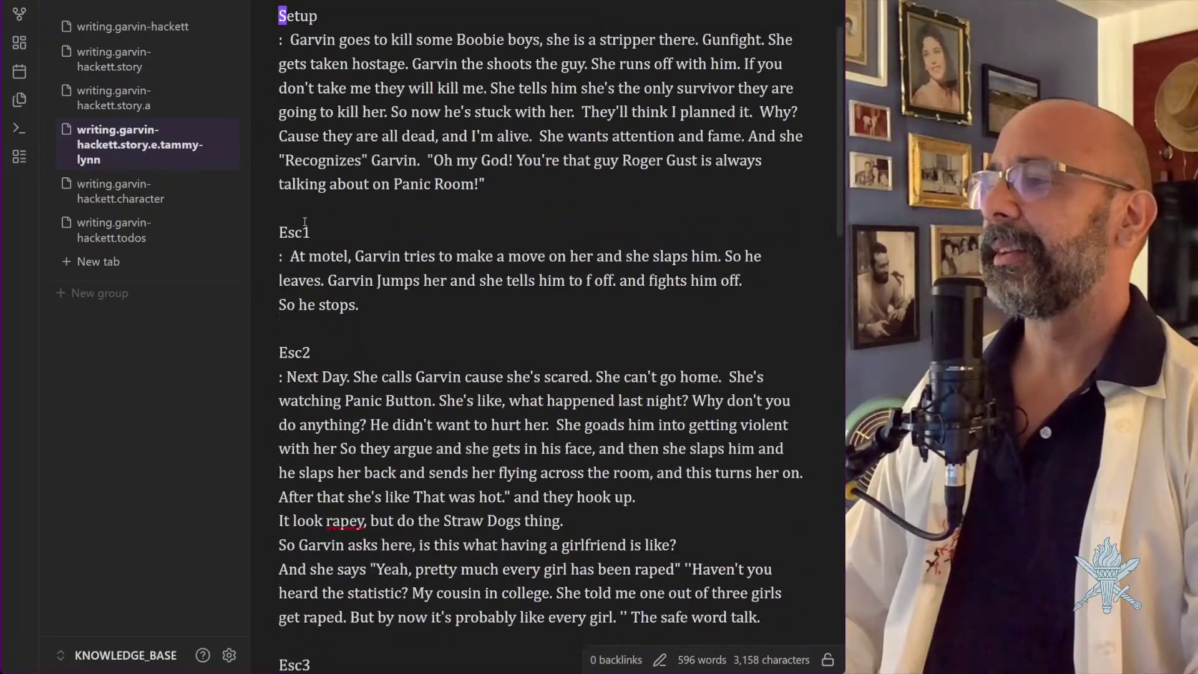
pyautogui.press('j')
pyautogui.press('j')
pyautogui.press('j')
pyautogui.press('j')
pyautogui.press('j')
pyautogui.press('j')
pyautogui.press('k')
pyautogui.press('k')
pyautogui.press('k')
pyautogui.press('k')
pyautogui.press('k')
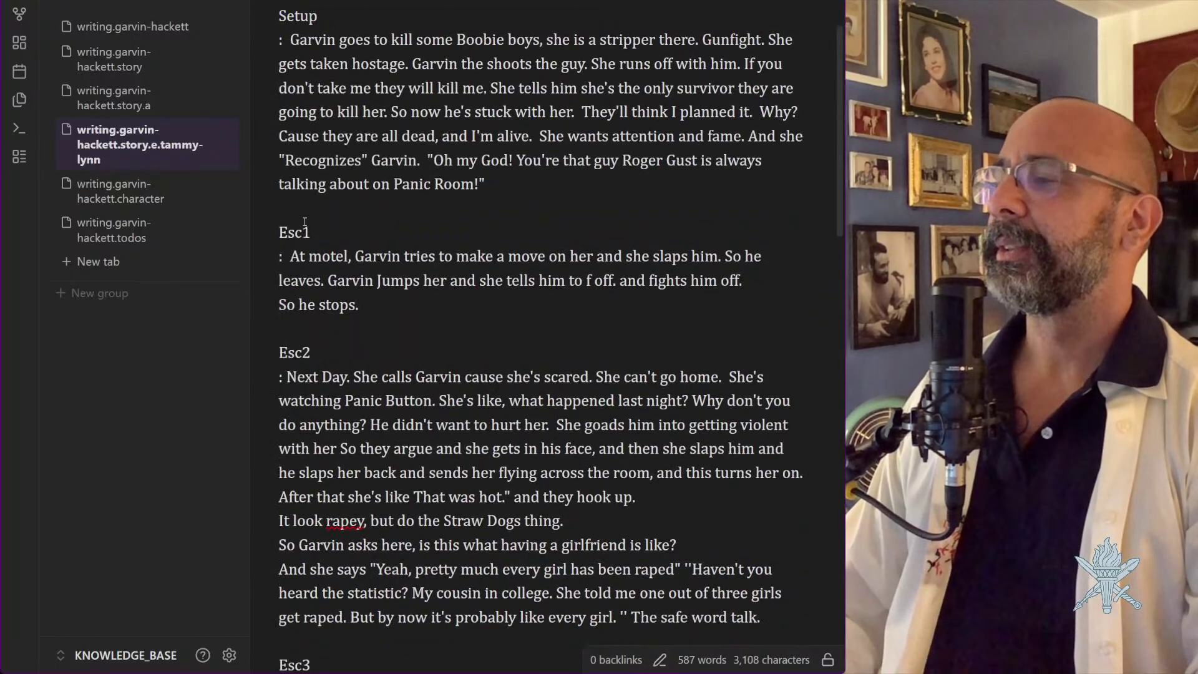
pyautogui.press('j')
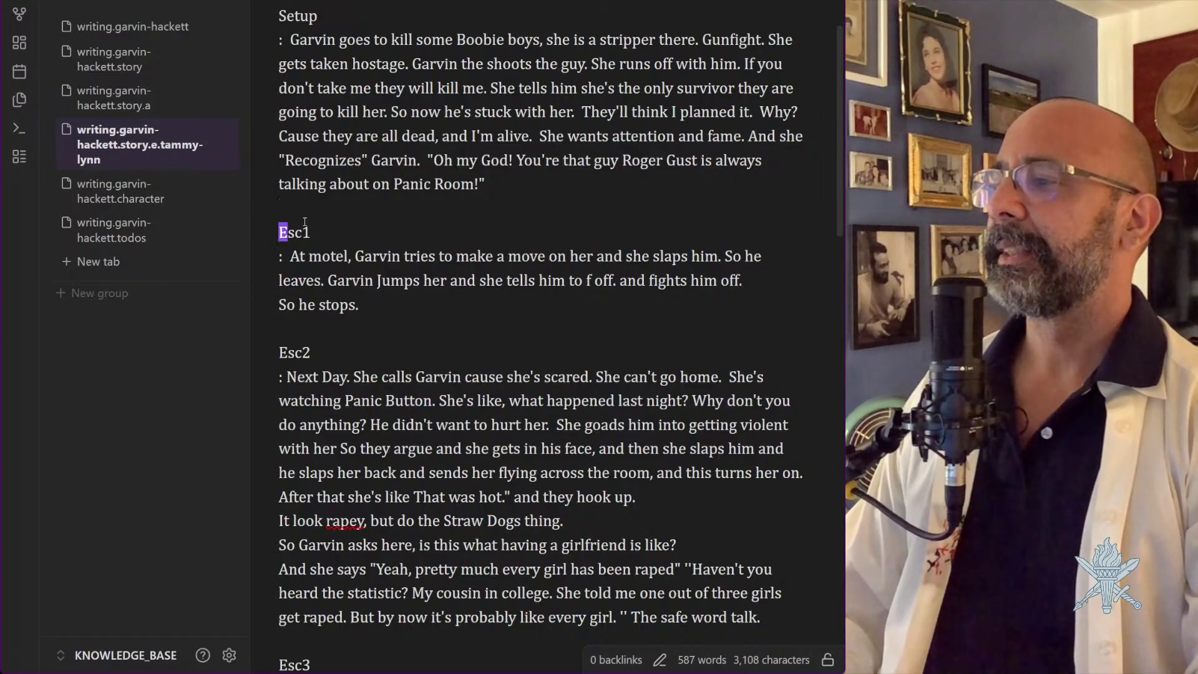
pyautogui.press('j')
pyautogui.press('j')
pyautogui.press('j')
pyautogui.press('k')
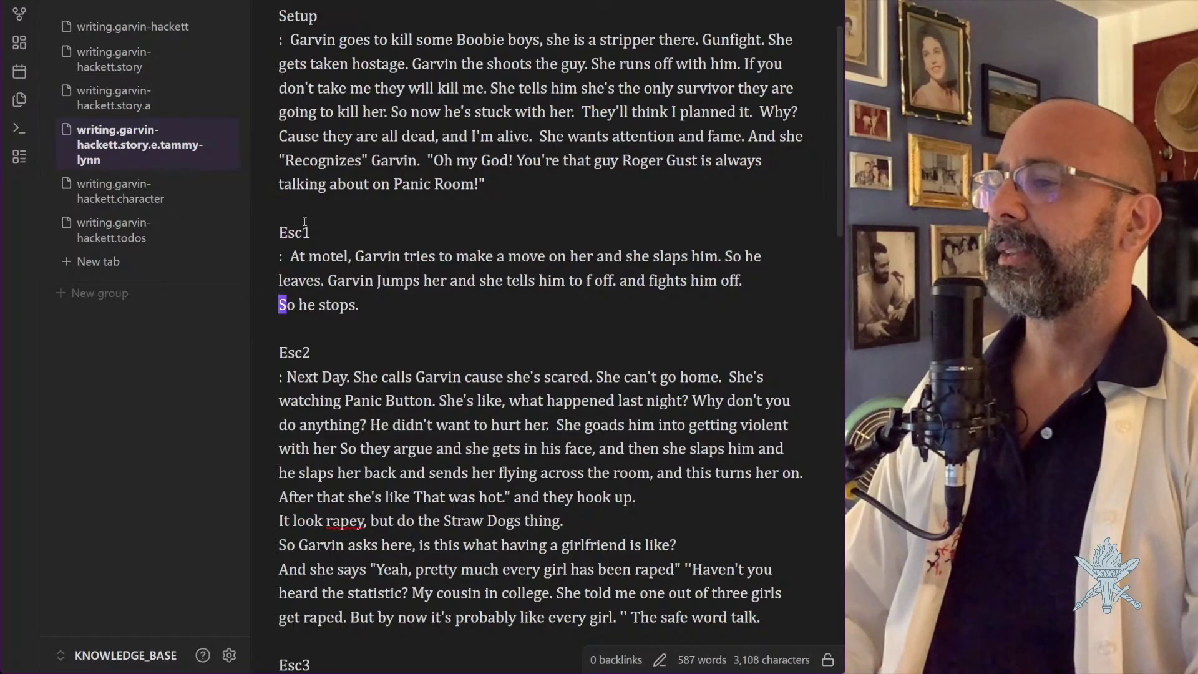
pyautogui.press('l')
pyautogui.press('l')
pyautogui.press('l')
pyautogui.press('l')
pyautogui.press('l')
pyautogui.press('l')
pyautogui.press('l')
pyautogui.press('l')
pyautogui.press('l')
pyautogui.press('l')
pyautogui.press('l')
pyautogui.press('l')
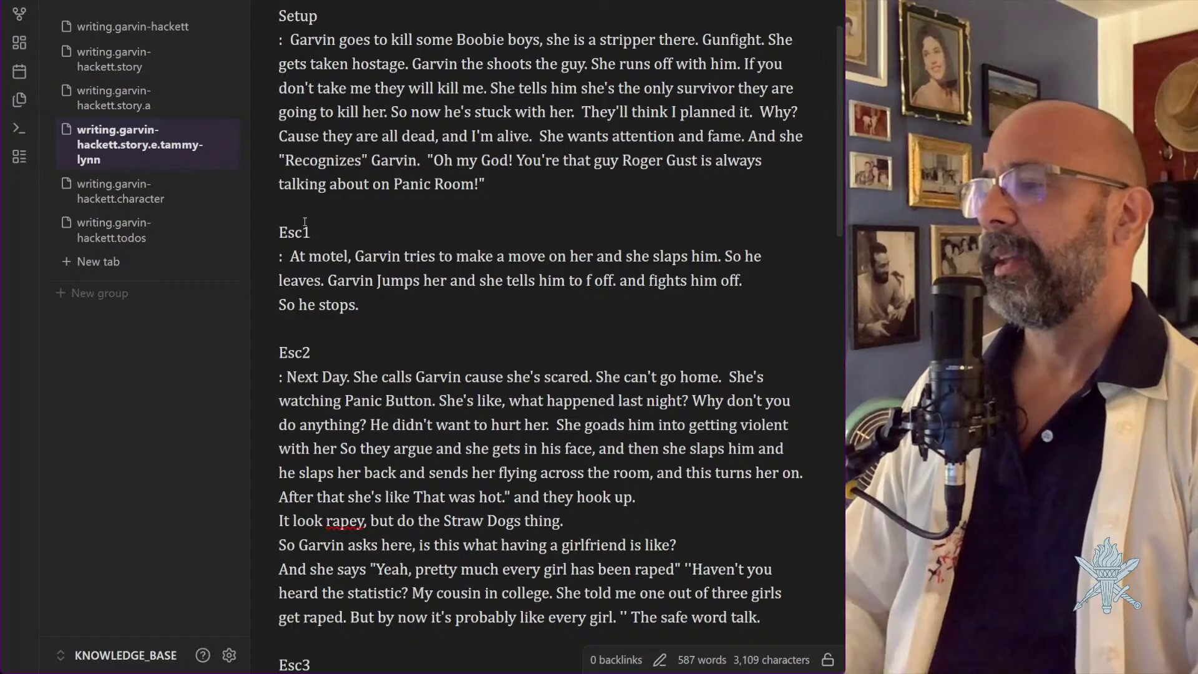
# Insert "She wants him to come home and watch panic button." after "She can't go home." in the Esc2 beat
pyautogui.press('Down')
pyautogui.press('Down')
pyautogui.press('Down')
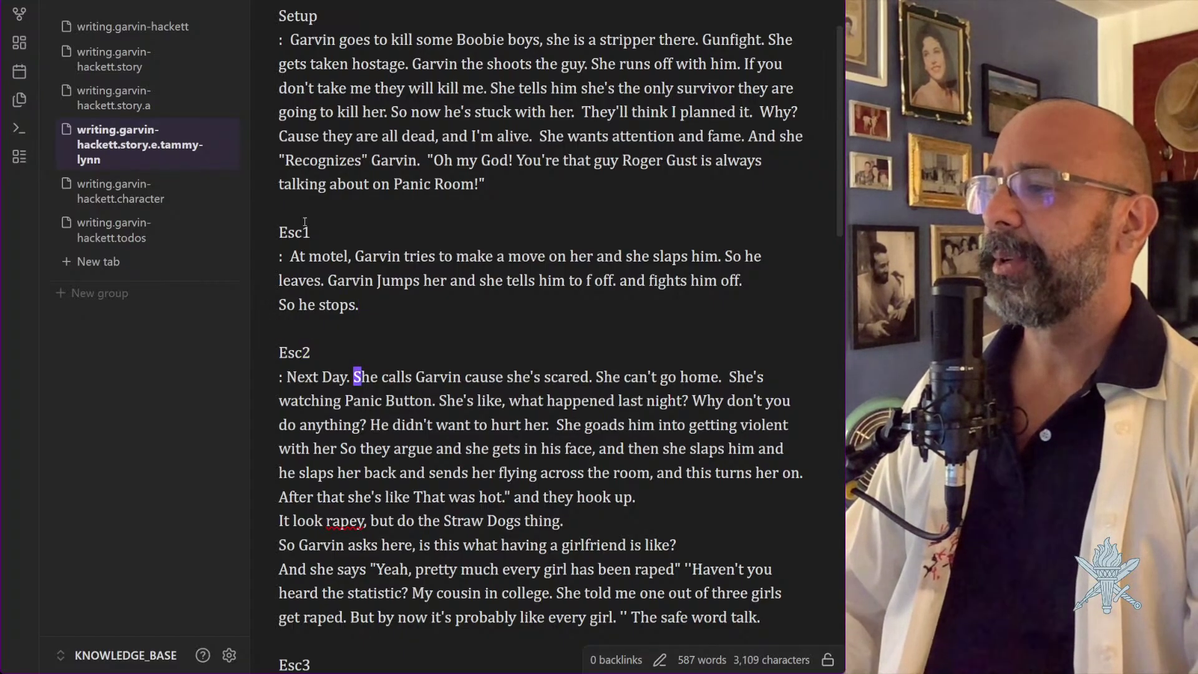
pyautogui.press('Right')
pyautogui.press('Right')
pyautogui.press('Right')
pyautogui.press('Right')
pyautogui.press('Right')
pyautogui.press('Right')
pyautogui.press('Right')
pyautogui.press('Right')
pyautogui.press('Right')
pyautogui.press('Right')
pyautogui.press('Right')
pyautogui.press('Right')
pyautogui.press('Right')
pyautogui.press('Right')
pyautogui.press('Right')
pyautogui.press('Right')
pyautogui.press('Right')
pyautogui.press('Right')
pyautogui.press('Right')
pyautogui.press('Right')
pyautogui.press('Right')
pyautogui.press('Right')
pyautogui.press('Right')
pyautogui.press('Right')
pyautogui.press('Right')
pyautogui.press('Right')
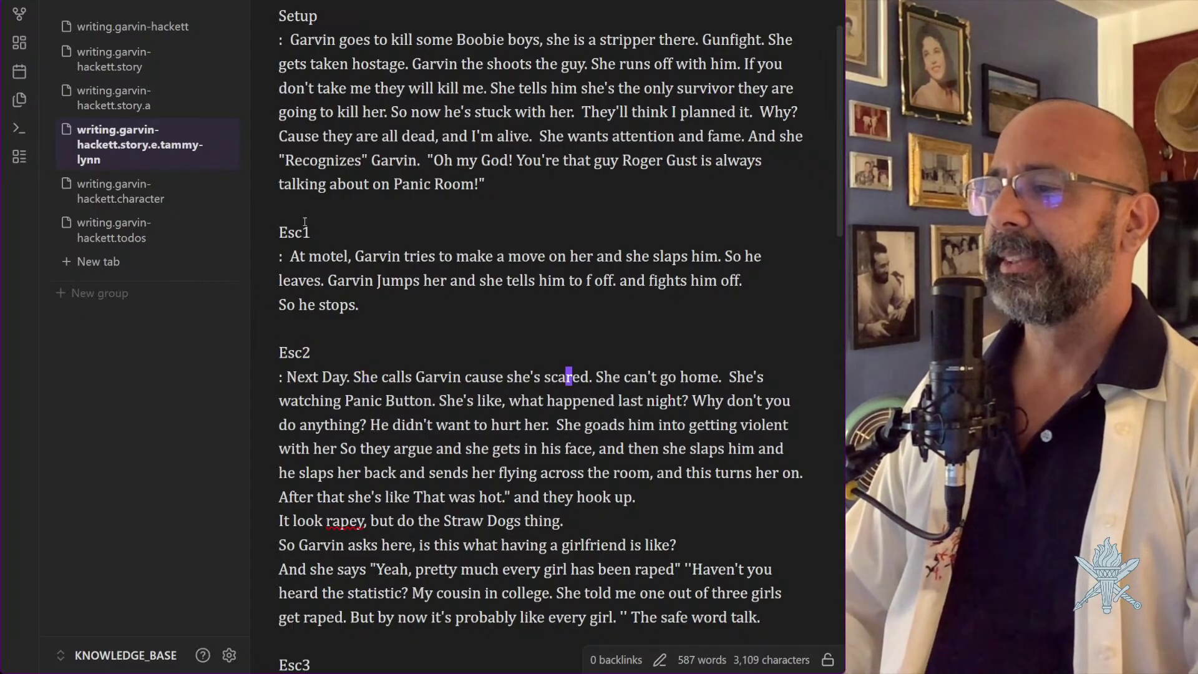
pyautogui.press('Right')
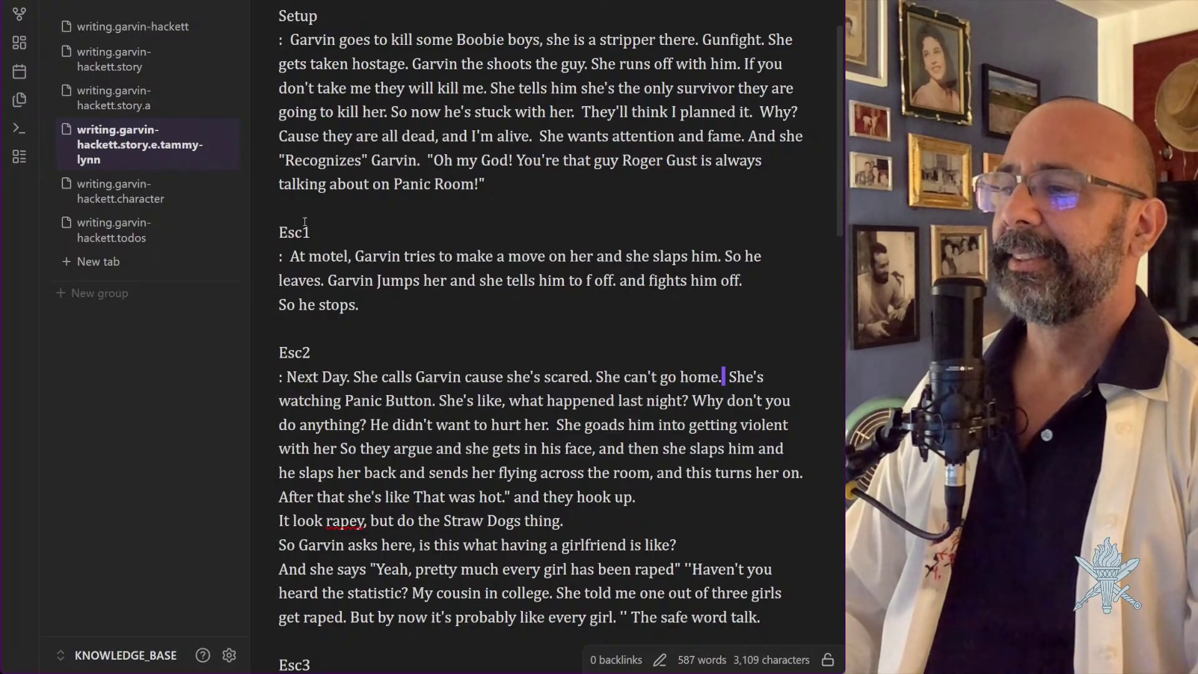
pyautogui.write("an't go home. She wants him t")
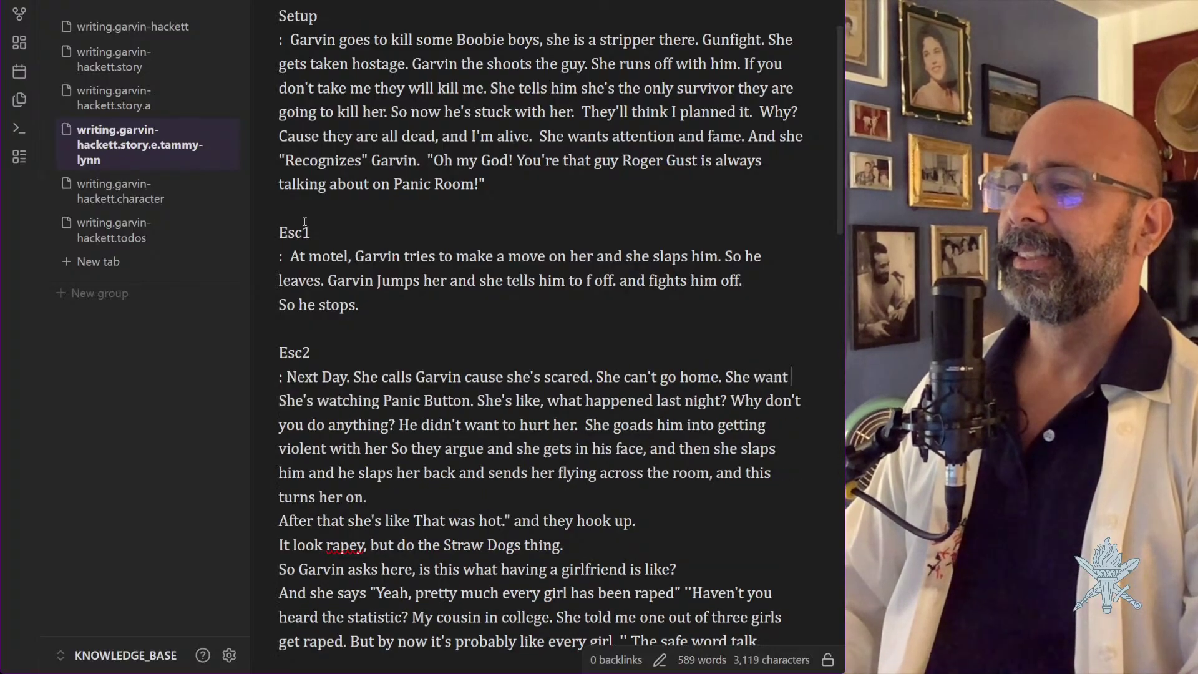
pyautogui.write('o come hoe and')
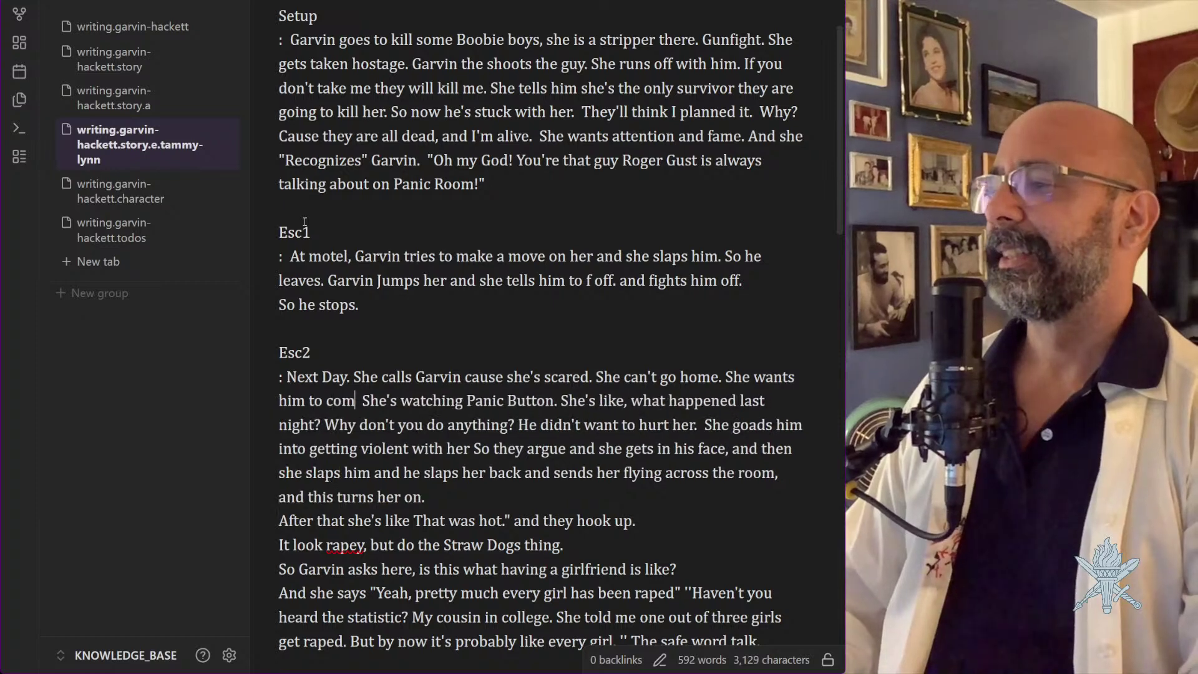
pyautogui.press('BackSpace')
pyautogui.press('BackSpace')
pyautogui.press('BackSpace')
pyautogui.press('BackSpace')
pyautogui.press('BackSpace')
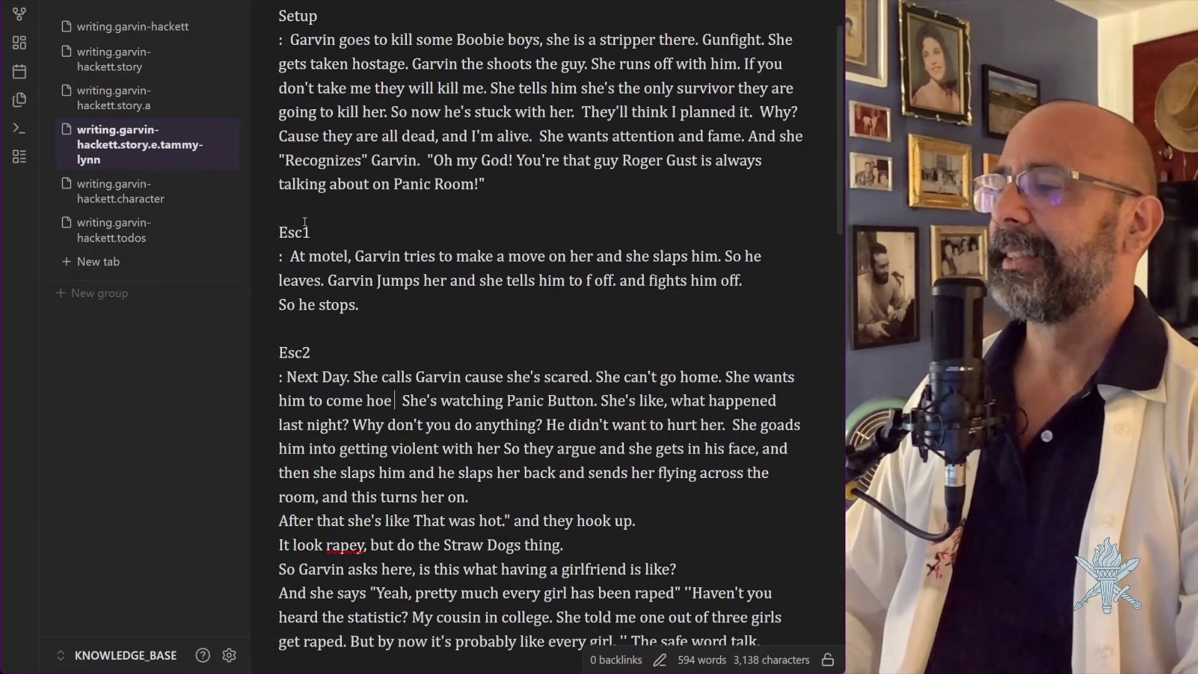
pyautogui.write('me and watch panic butto')
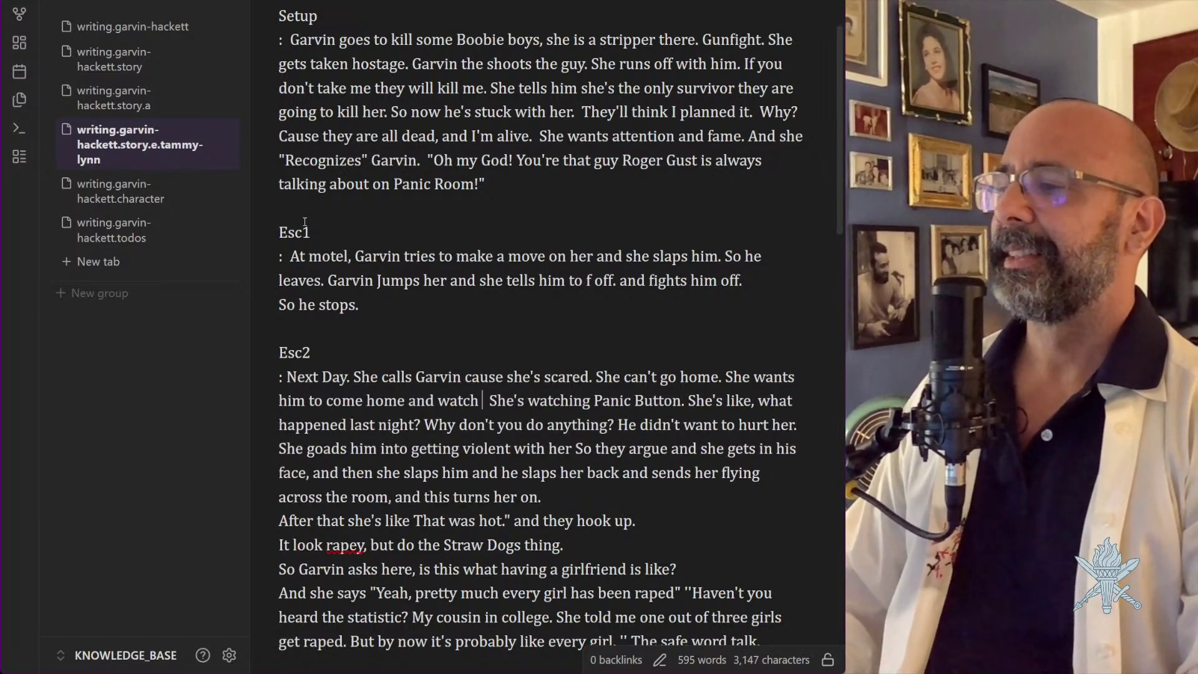
pyautogui.write('n.')
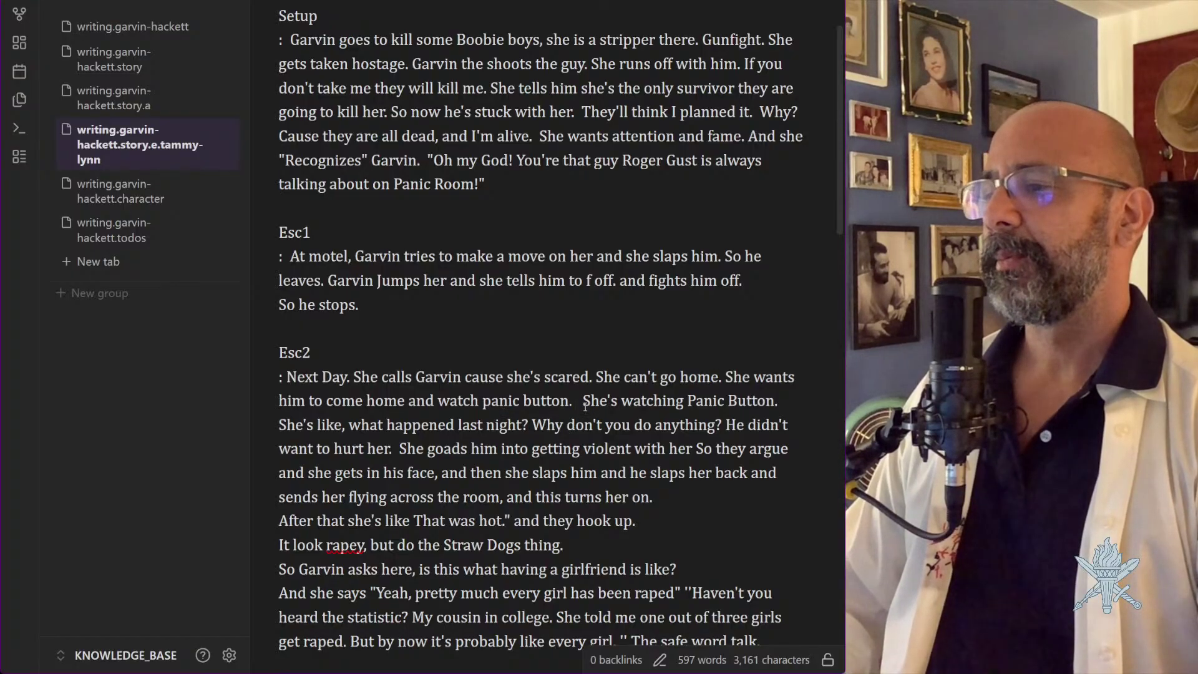
# Shorten the "She's watching Panic Button." sentence in the Esc2 beat to "Watching Panic Button."
pyautogui.moveTo(584, 402); pyautogui.dragTo(784, 398)
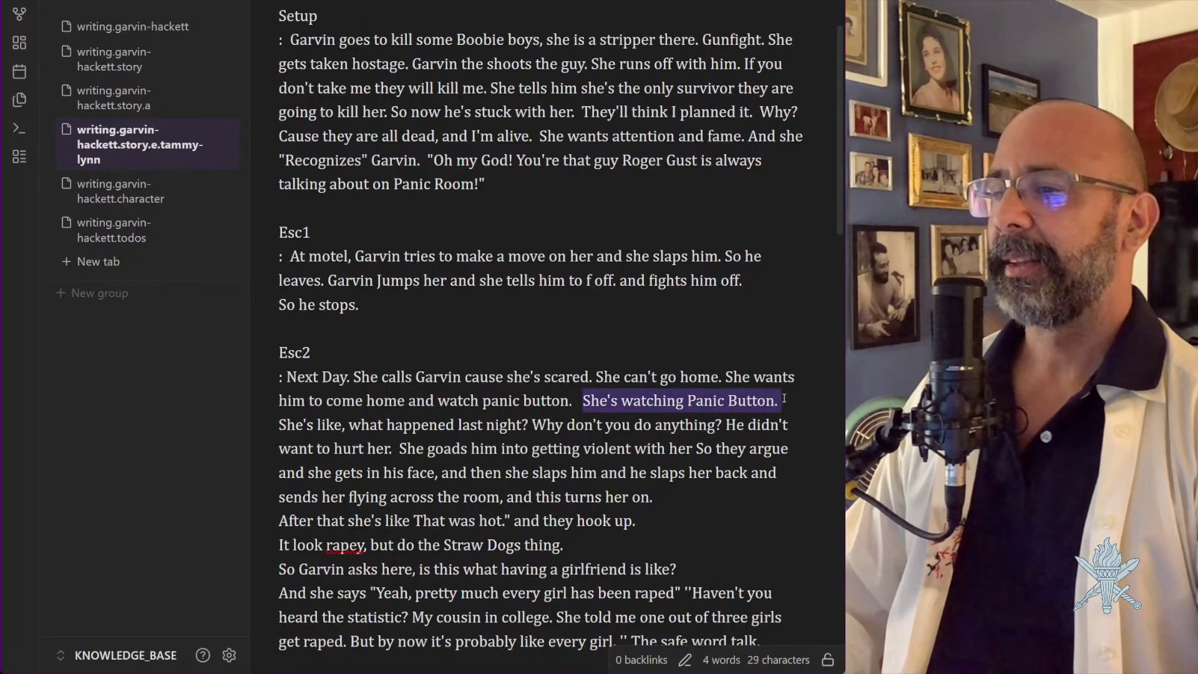
pyautogui.click(632, 400)
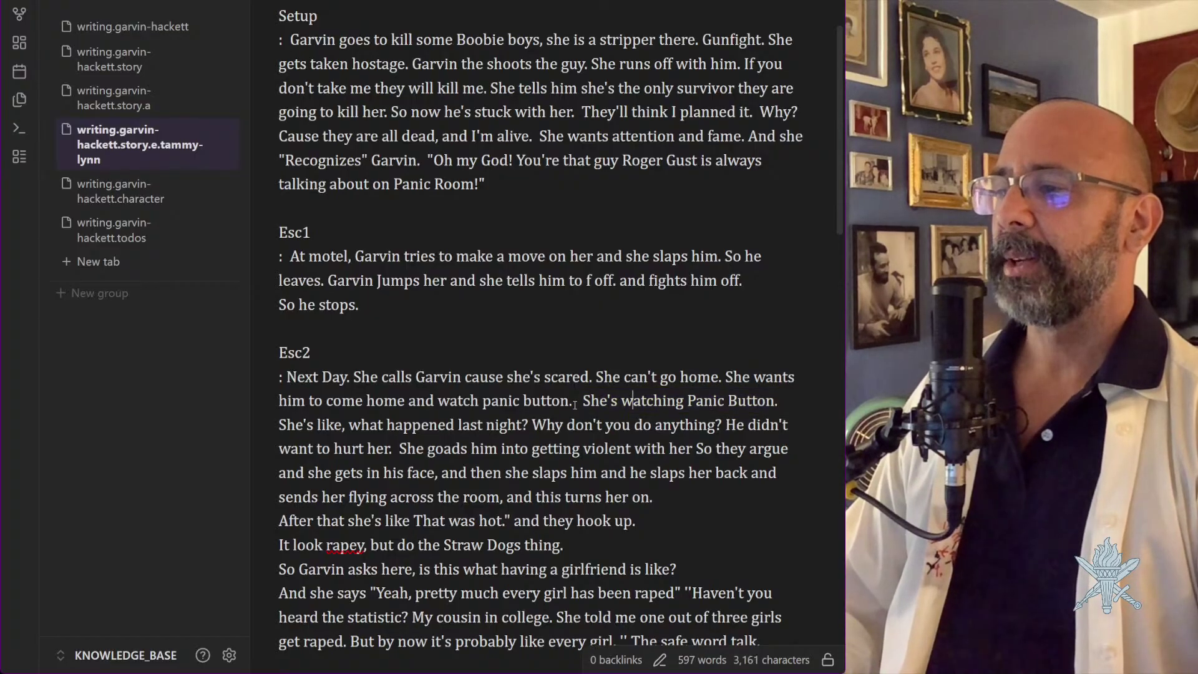
pyautogui.moveTo(584, 401); pyautogui.dragTo(635, 400)
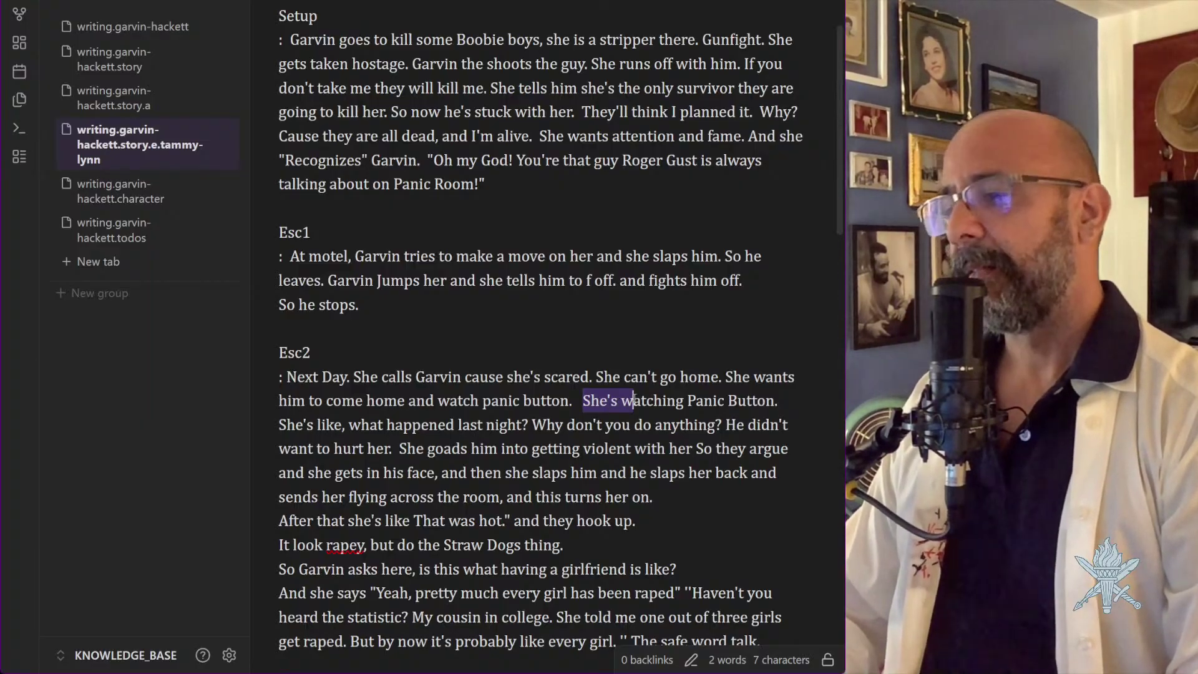
pyautogui.press('BackSpace')
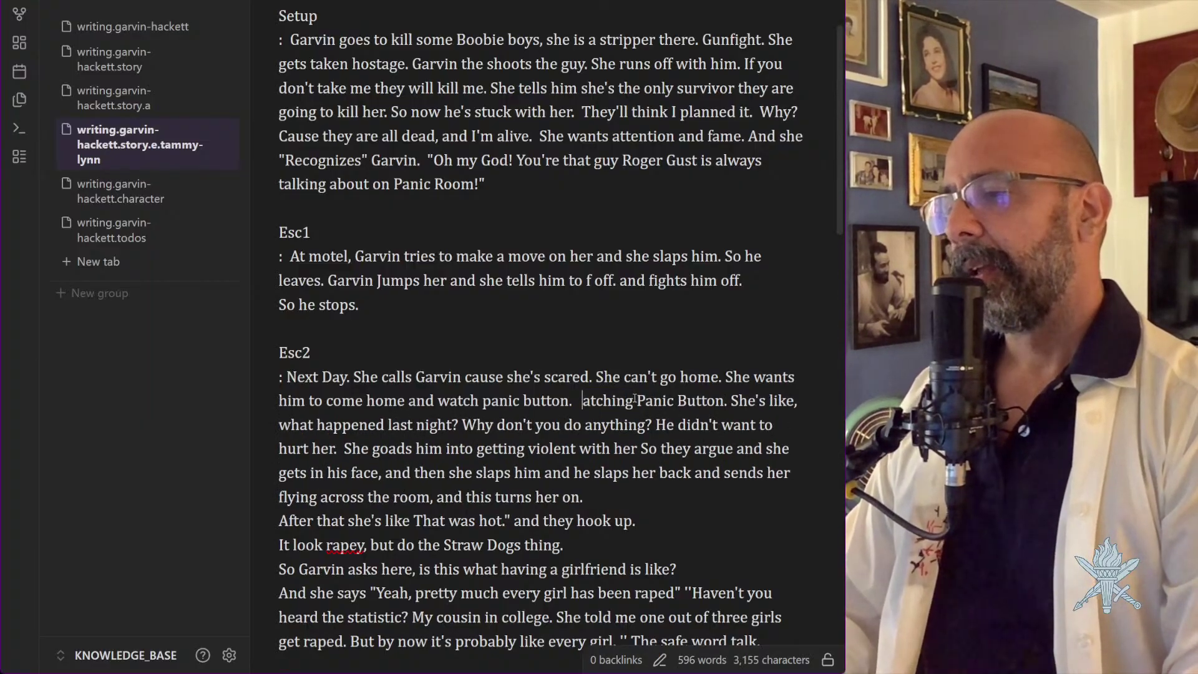
pyautogui.write('W')
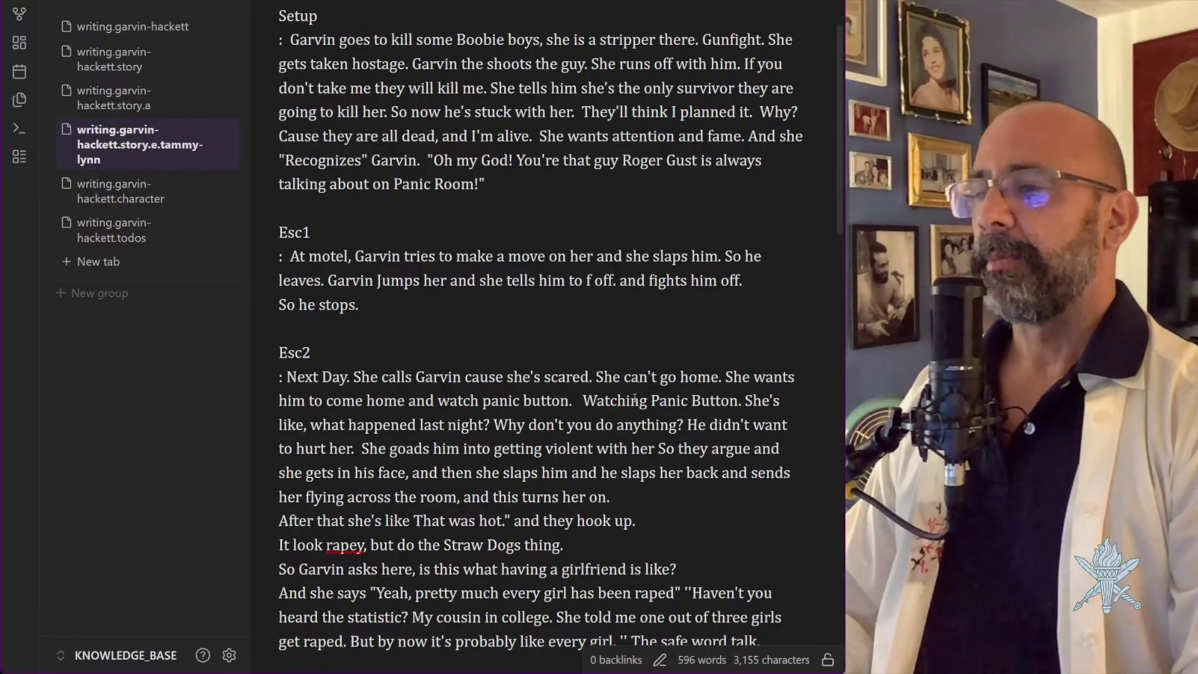
# Reread the Esc2 opening paragraph from "Watching Panic Button." through the argument and the slap that sends her across the room
pyautogui.press('Escape')
pyautogui.press('l')
pyautogui.press('l')
pyautogui.press('l')
pyautogui.press('l')
pyautogui.press('l')
pyautogui.press('l')
pyautogui.press('l')
pyautogui.press('l')
pyautogui.press('l')
pyautogui.press('l')
pyautogui.press('l')
pyautogui.press('l')
pyautogui.press('l')
pyautogui.press('l')
pyautogui.press('l')
pyautogui.press('l')
pyautogui.press('l')
pyautogui.press('l')
pyautogui.press('l')
pyautogui.press('l')
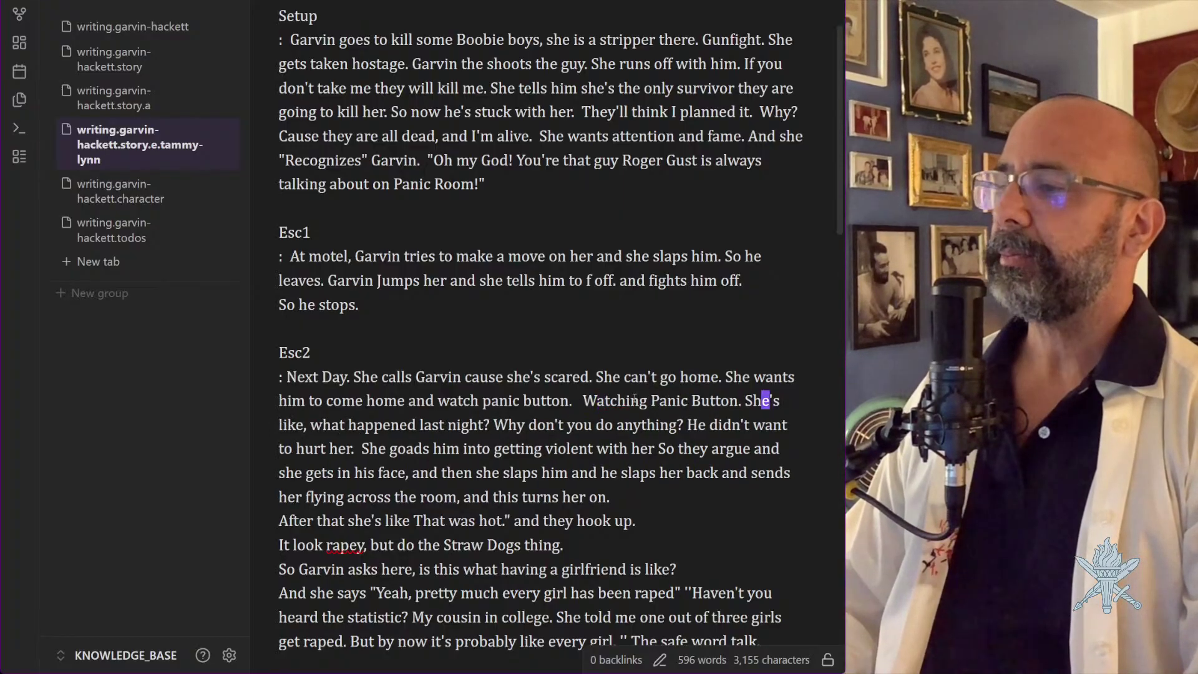
pyautogui.press('l')
pyautogui.press('l')
pyautogui.press('l')
pyautogui.press('l')
pyautogui.press('l')
pyautogui.press('l')
pyautogui.press('l')
pyautogui.press('l')
pyautogui.press('l')
pyautogui.press('l')
pyautogui.press('l')
pyautogui.press('l')
pyautogui.press('l')
pyautogui.press('l')
pyautogui.press('l')
pyautogui.press('l')
pyautogui.press('l')
pyautogui.press('l')
pyautogui.press('l')
pyautogui.press('l')
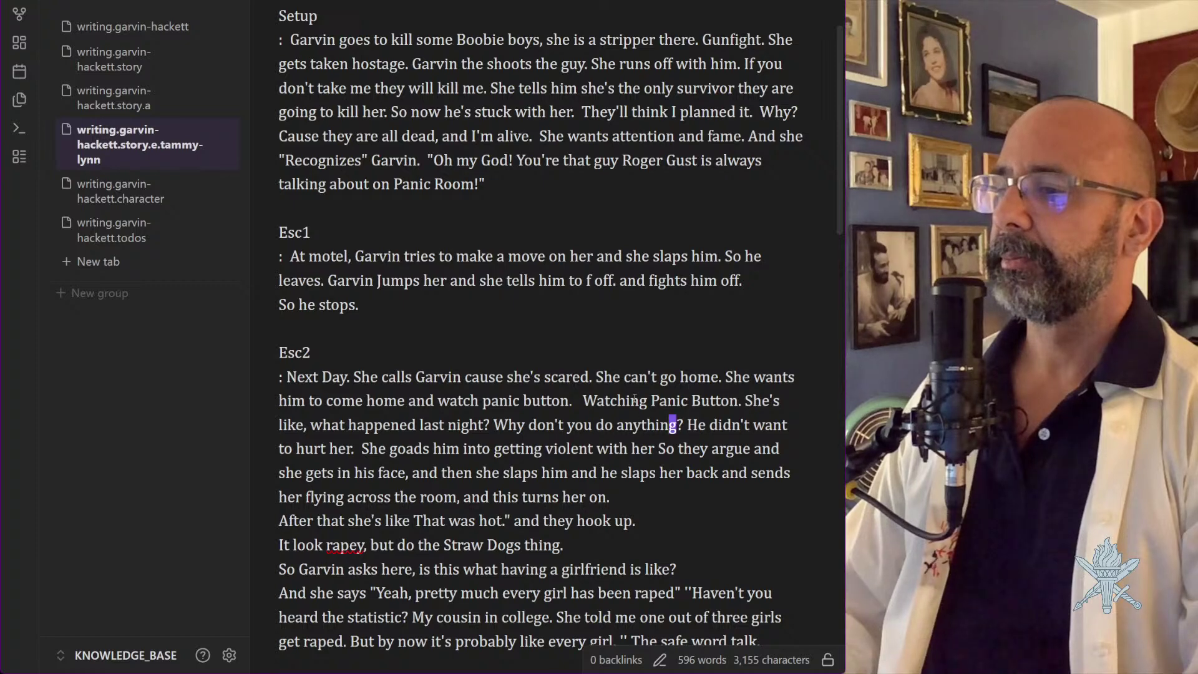
pyautogui.press('l')
pyautogui.press('l')
pyautogui.press('l')
pyautogui.press('l')
pyautogui.press('l')
pyautogui.press('l')
pyautogui.press('l')
pyautogui.press('l')
pyautogui.press('l')
pyautogui.press('l')
pyautogui.press('l')
pyautogui.press('l')
pyautogui.press('l')
pyautogui.press('l')
pyautogui.press('l')
pyautogui.press('l')
pyautogui.press('l')
pyautogui.press('l')
pyautogui.press('l')
pyautogui.press('l')
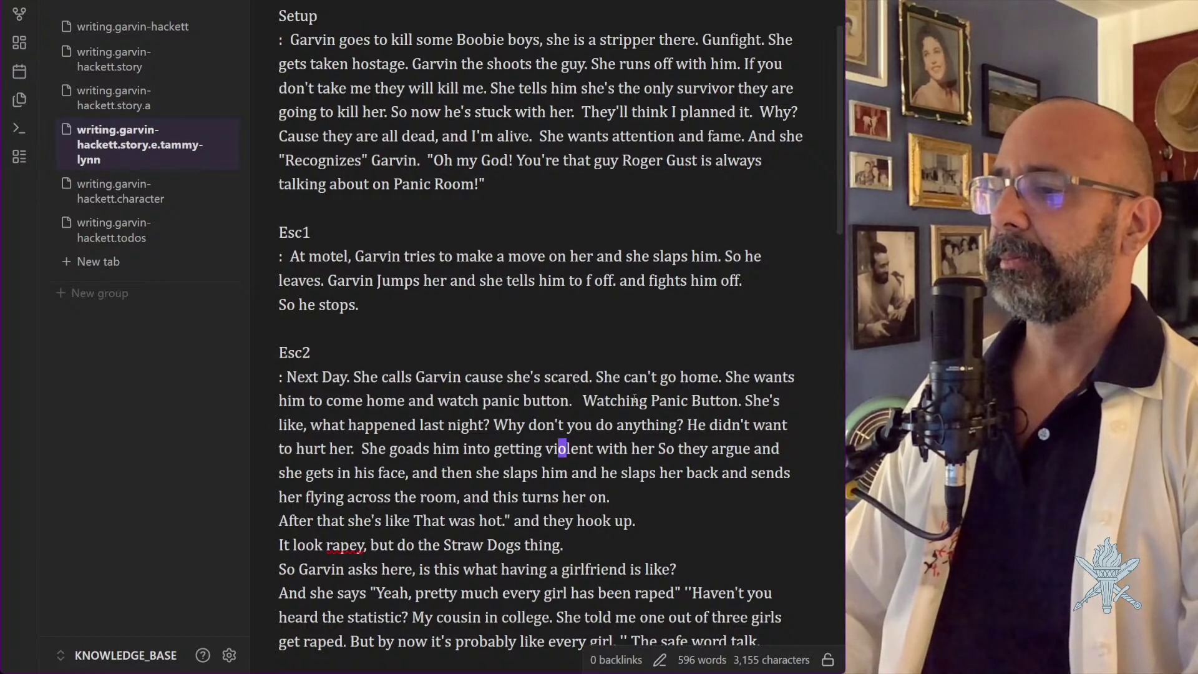
pyautogui.press('l')
pyautogui.press('l')
pyautogui.press('l')
pyautogui.press('l')
pyautogui.press('l')
pyautogui.press('l')
pyautogui.press('l')
pyautogui.press('l')
pyautogui.press('l')
pyautogui.press('l')
pyautogui.press('l')
pyautogui.press('l')
pyautogui.press('l')
pyautogui.press('l')
pyautogui.press('l')
pyautogui.press('l')
pyautogui.press('l')
pyautogui.press('l')
pyautogui.press('l')
pyautogui.press('l')
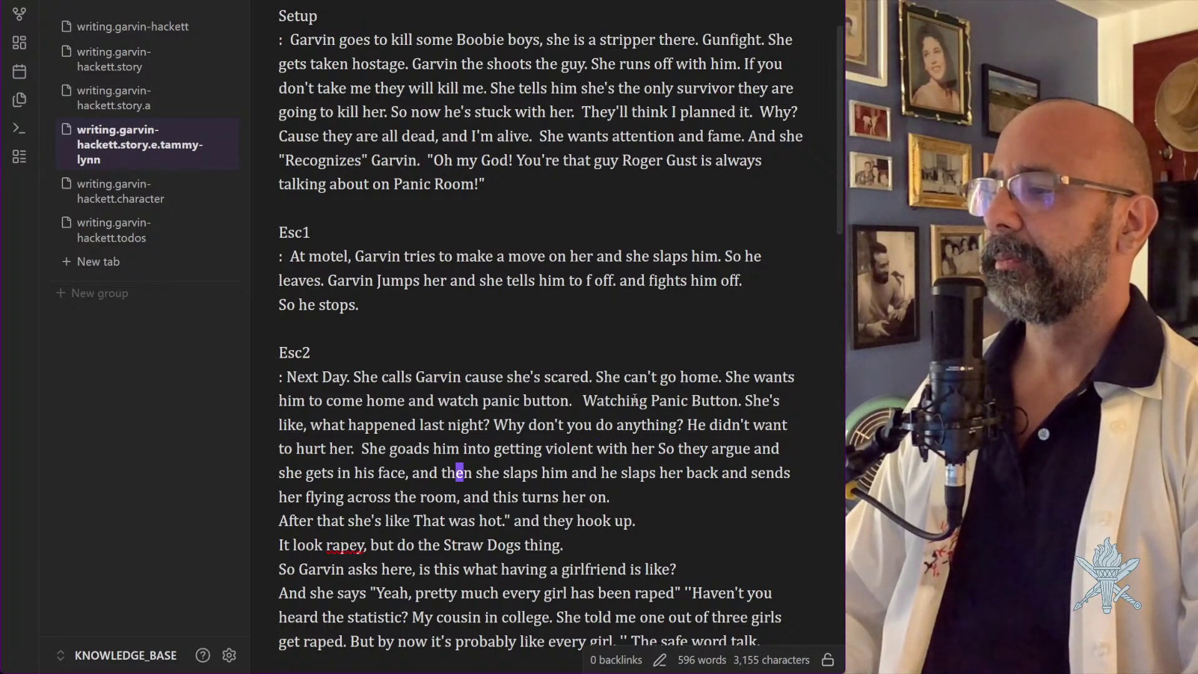
pyautogui.press('l')
pyautogui.press('l')
pyautogui.press('l')
pyautogui.press('l')
pyautogui.press('l')
pyautogui.press('l')
pyautogui.press('l')
pyautogui.press('l')
pyautogui.press('l')
pyautogui.press('l')
pyautogui.press('l')
pyautogui.press('l')
pyautogui.press('l')
pyautogui.press('l')
pyautogui.press('l')
pyautogui.press('l')
pyautogui.press('l')
pyautogui.press('l')
pyautogui.press('l')
pyautogui.press('l')
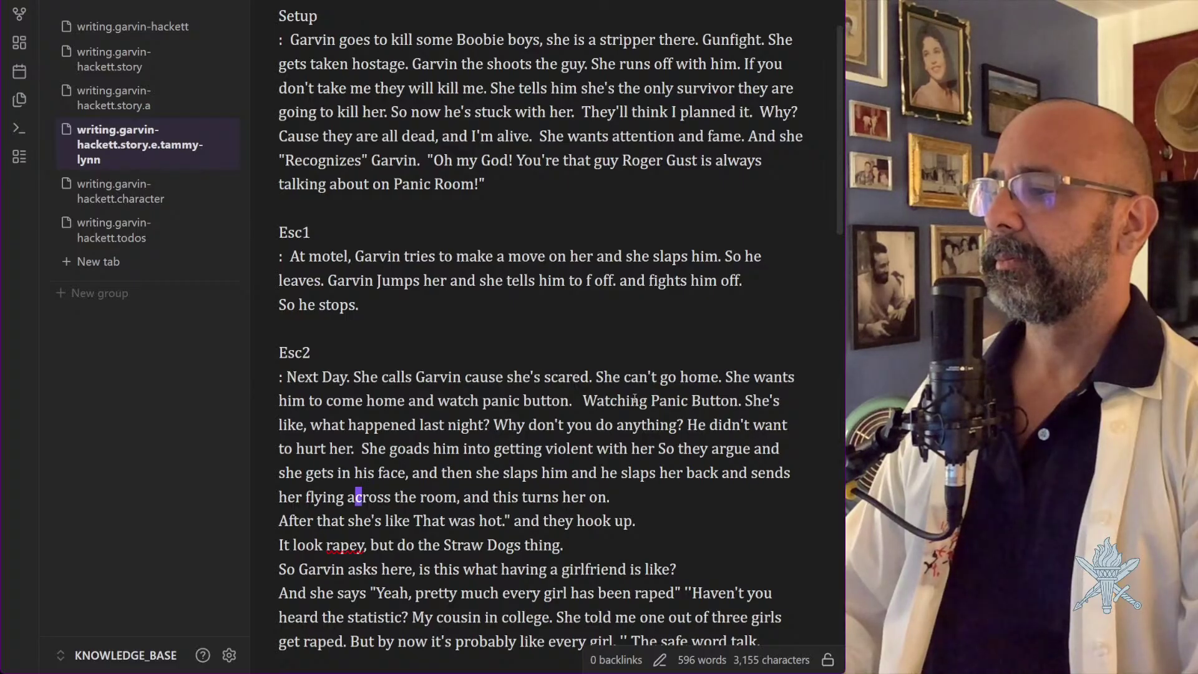
pyautogui.press('l')
pyautogui.press('l')
pyautogui.press('l')
pyautogui.press('l')
pyautogui.press('l')
pyautogui.press('l')
pyautogui.press('l')
pyautogui.press('l')
pyautogui.press('l')
pyautogui.press('l')
pyautogui.press('l')
pyautogui.press('l')
pyautogui.press('l')
pyautogui.press('l')
pyautogui.press('l')
pyautogui.press('l')
pyautogui.press('l')
pyautogui.press('l')
pyautogui.press('l')
pyautogui.press('l')
# Read the remaining lines of the Esc2 beat, from the Straw Dogs note through the safe word talk to the Esc3 heading
pyautogui.press('$')
pyautogui.press('j')
pyautogui.press('j')
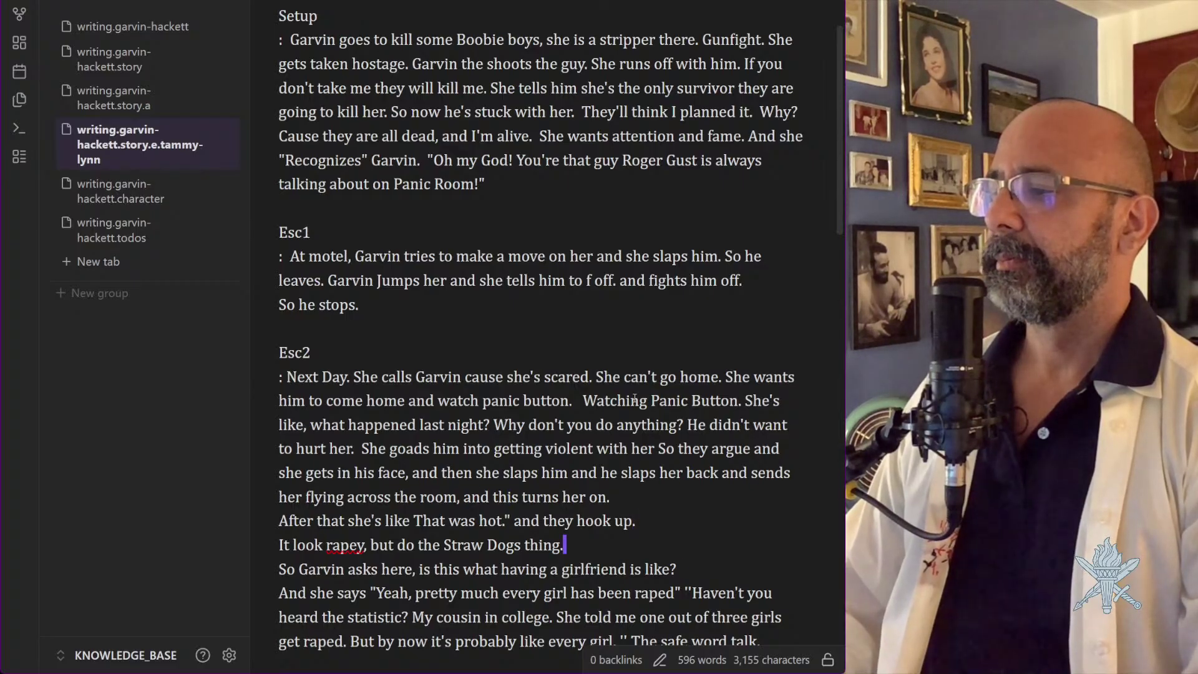
pyautogui.press('j')
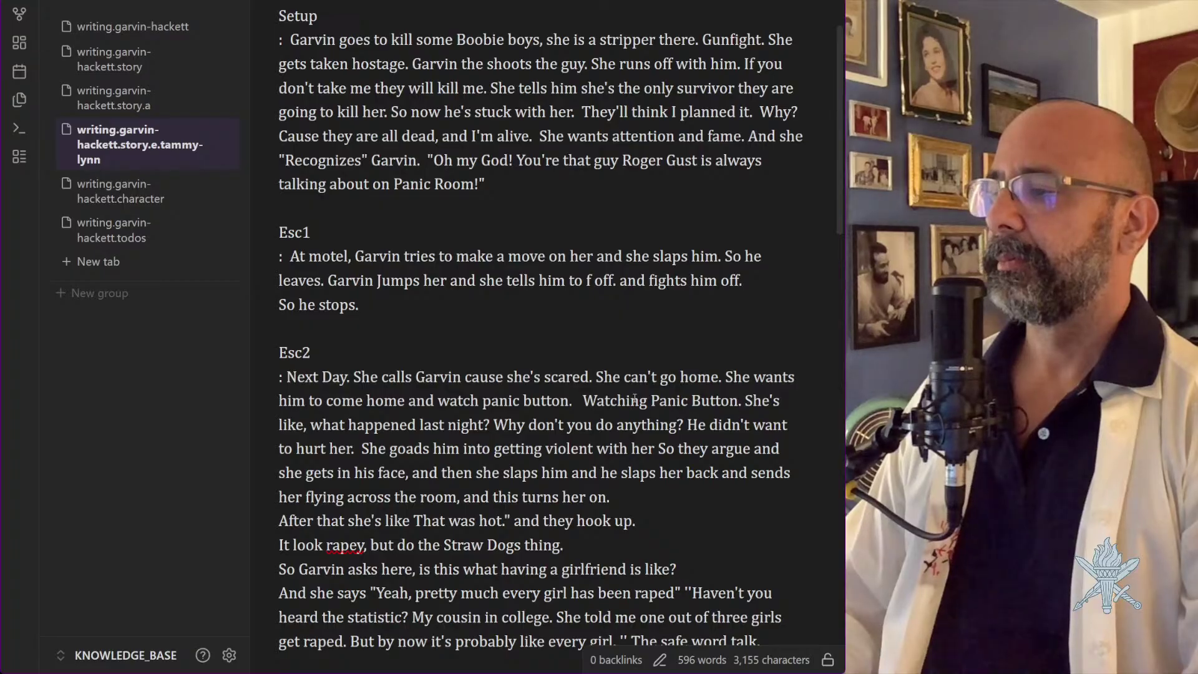
pyautogui.press('j')
pyautogui.press('j')
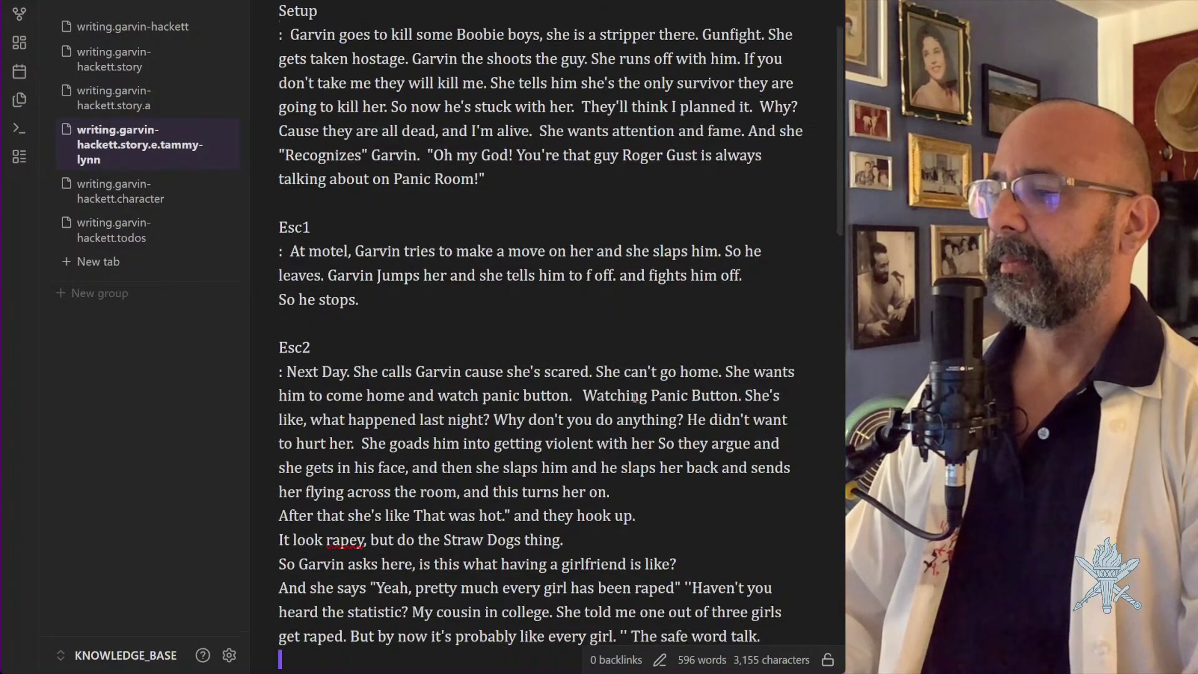
pyautogui.write('oEsc3')
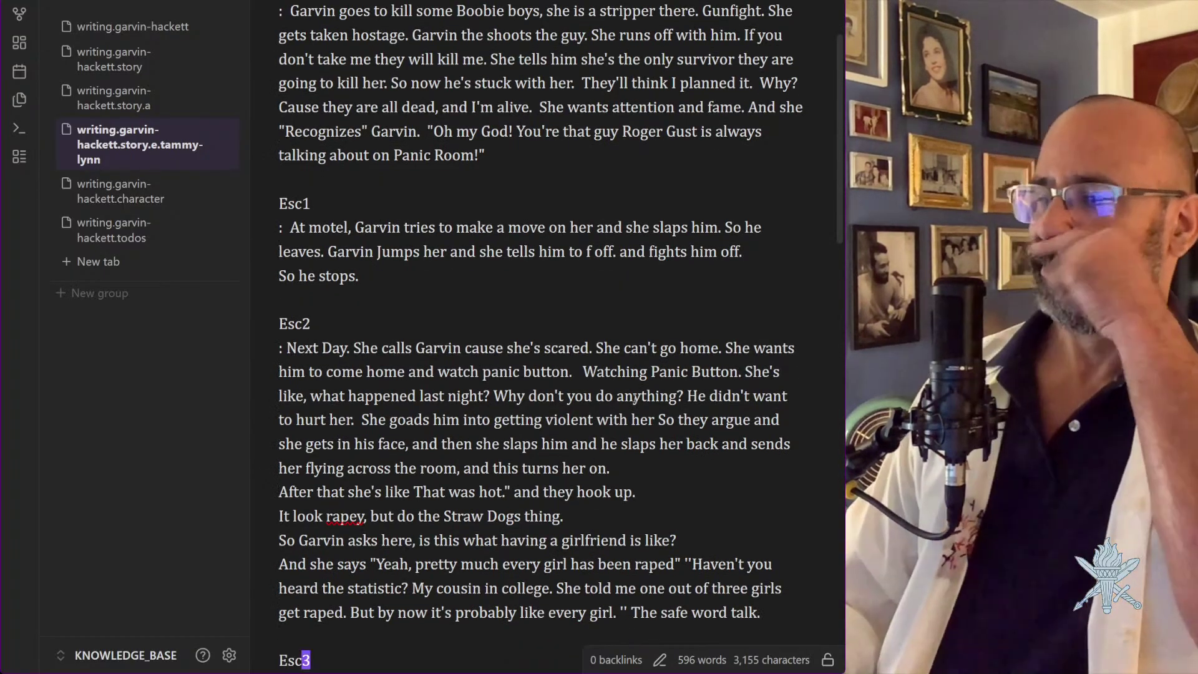
pyautogui.press('Escape')
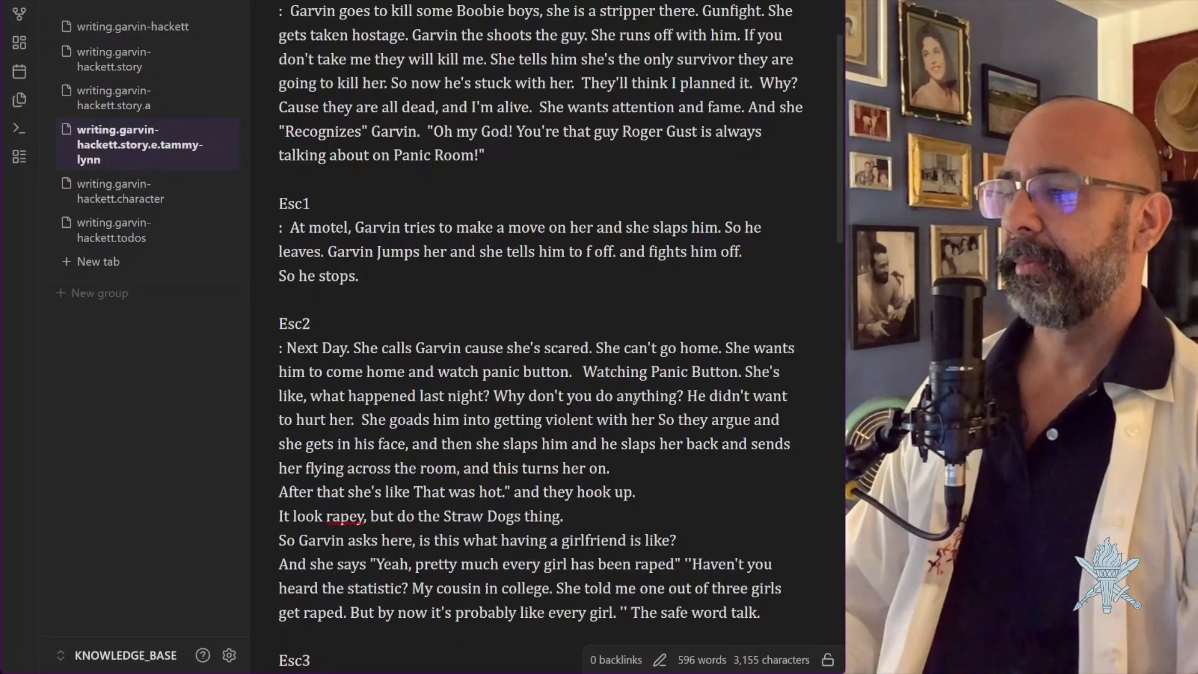
# Review the second half of the Esc2 beat again, comparing the end of its opening paragraph with the lines that follow
pyautogui.press('k')
pyautogui.press('k')
pyautogui.press('k')
pyautogui.press('k')
pyautogui.press('k')
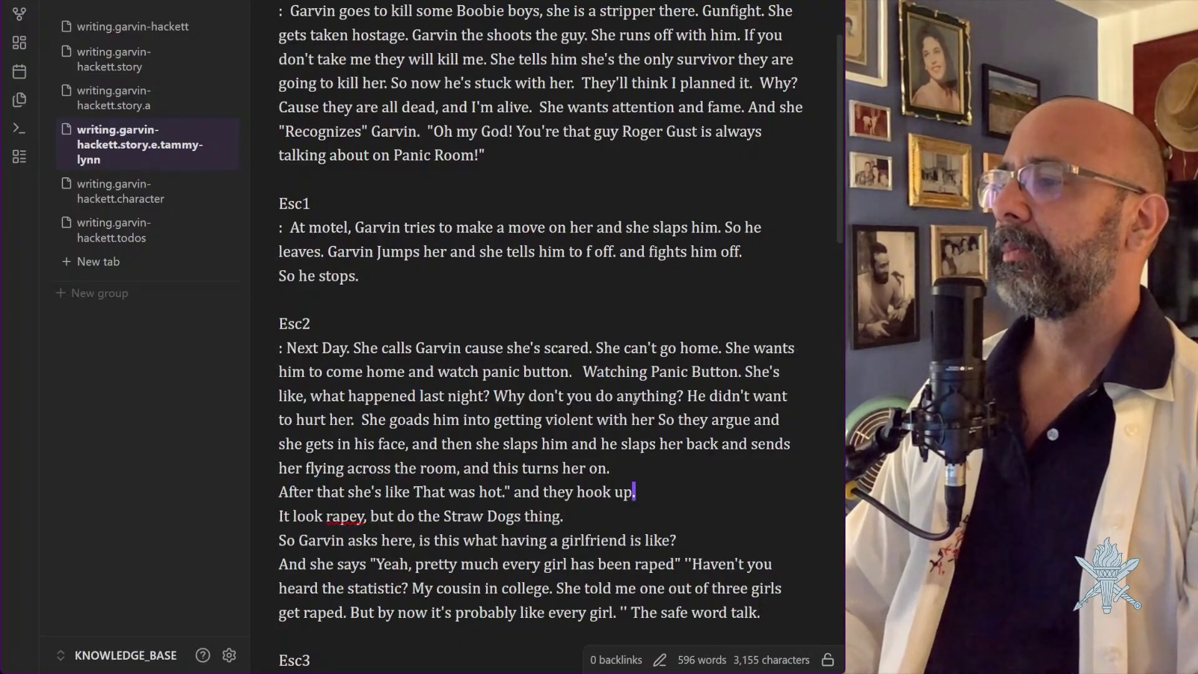
pyautogui.press('j')
pyautogui.press('j')
pyautogui.press('j')
pyautogui.press('k')
pyautogui.press('k')
pyautogui.press('k')
pyautogui.press('k')
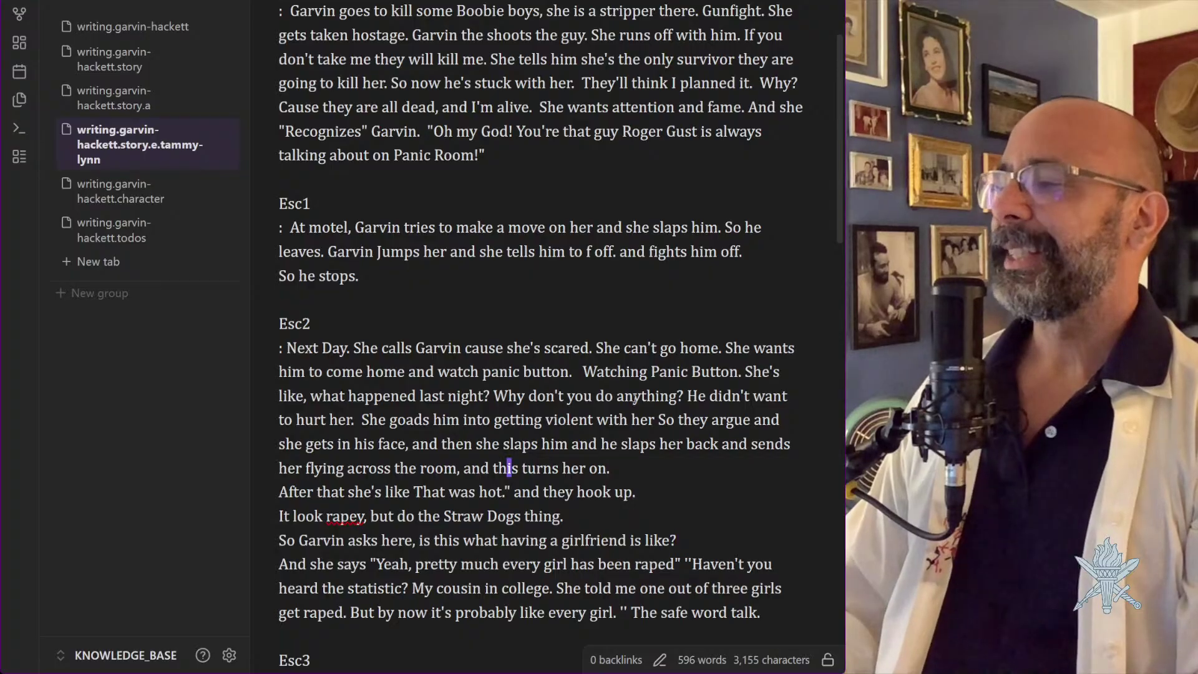
# Reread the Esc2 beat once more, from its opening paragraph down to the safe word talk and back up
pyautogui.press('j')
pyautogui.press('j')
pyautogui.press('j')
pyautogui.press('j')
pyautogui.press('j')
pyautogui.press('j')
pyautogui.press('j')
pyautogui.press('j')
pyautogui.press('k')
pyautogui.press('k')
pyautogui.press('k')
pyautogui.press('k')
pyautogui.press('k')
pyautogui.press('k')
pyautogui.press('k')
pyautogui.press('k')
pyautogui.press('k')
pyautogui.press('k')
pyautogui.press('k')
pyautogui.press('k')
pyautogui.press('k')
pyautogui.press('k')
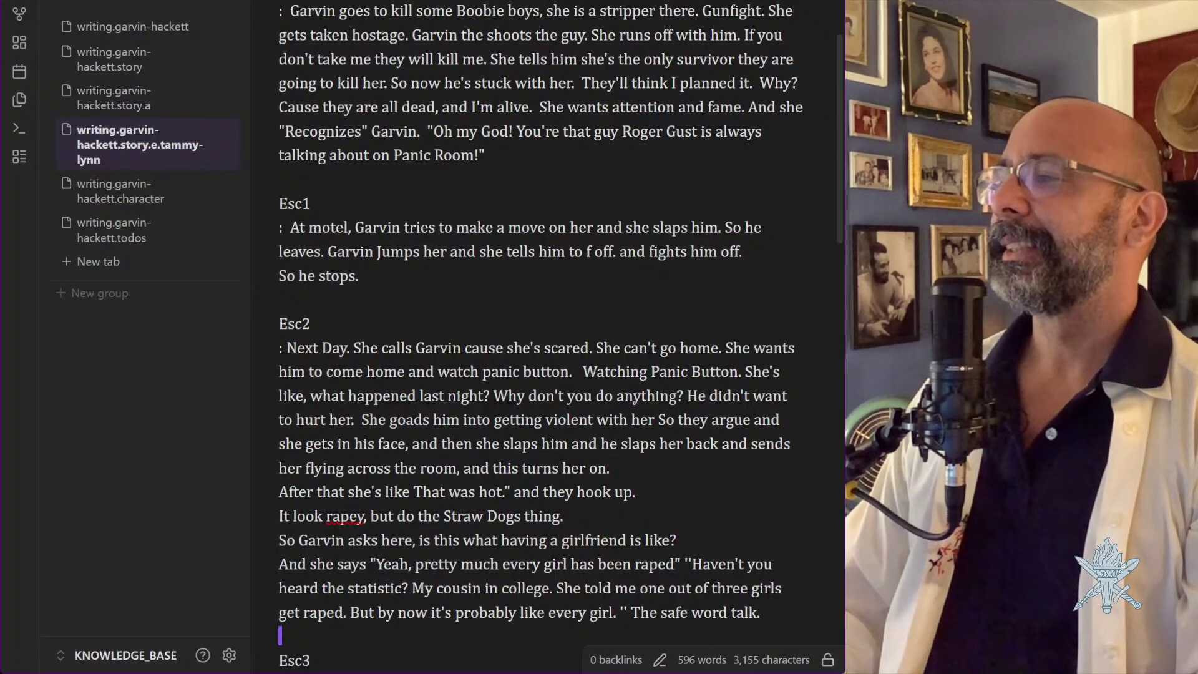
pyautogui.press('k')
pyautogui.press('k')
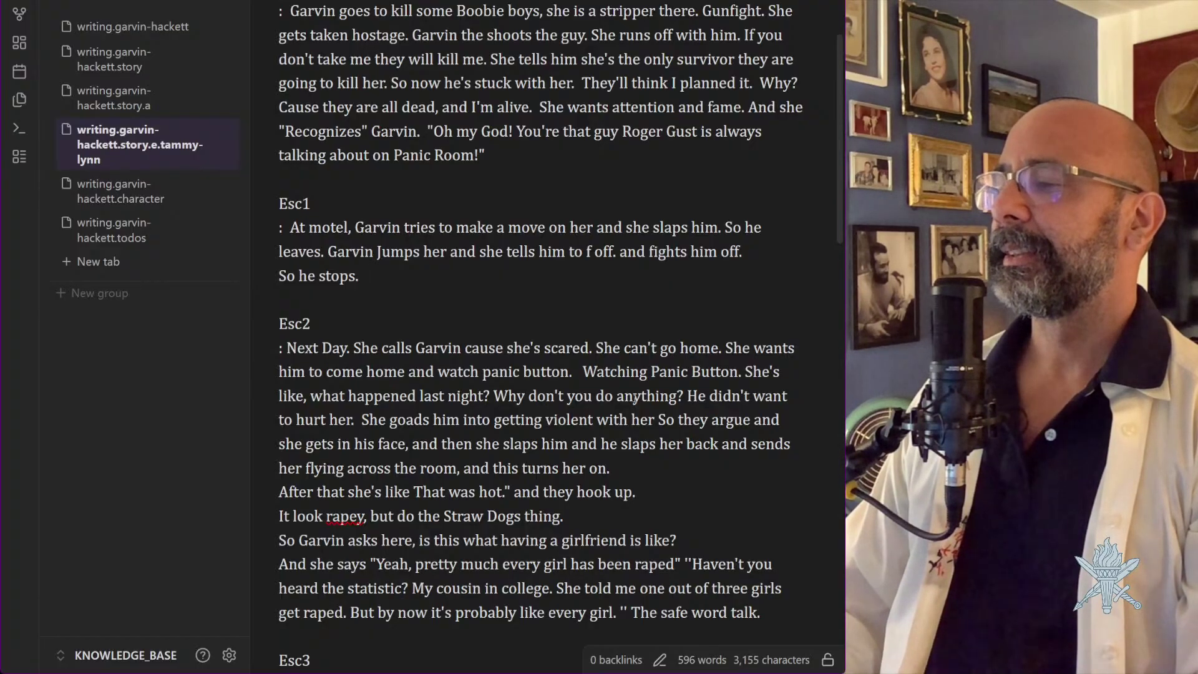
# Read the Esc3 beat, from the Roger Gust intro through the KEY Decision dialogue to the closing lines before the Twist heading
pyautogui.press('}')
pyautogui.press('}')
pyautogui.press('}')
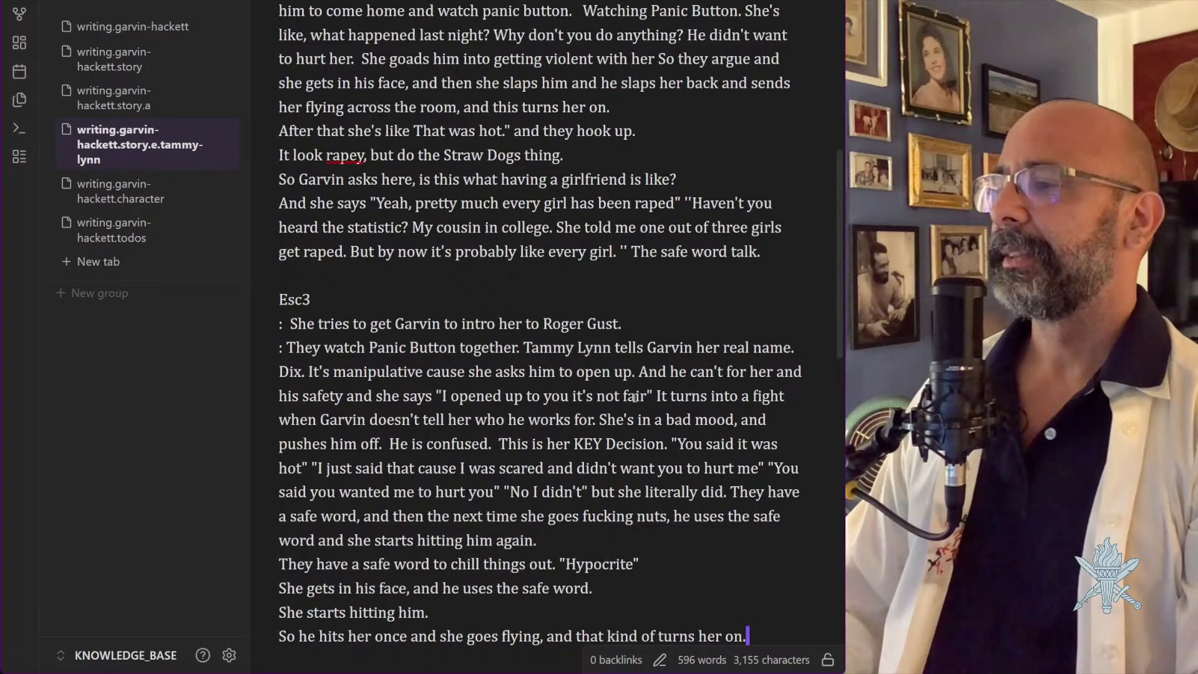
pyautogui.press('k')
pyautogui.press('k')
pyautogui.press('k')
pyautogui.press('k')
pyautogui.press('k')
pyautogui.press('k')
pyautogui.press('k')
pyautogui.press('j')
pyautogui.press('j')
pyautogui.press('j')
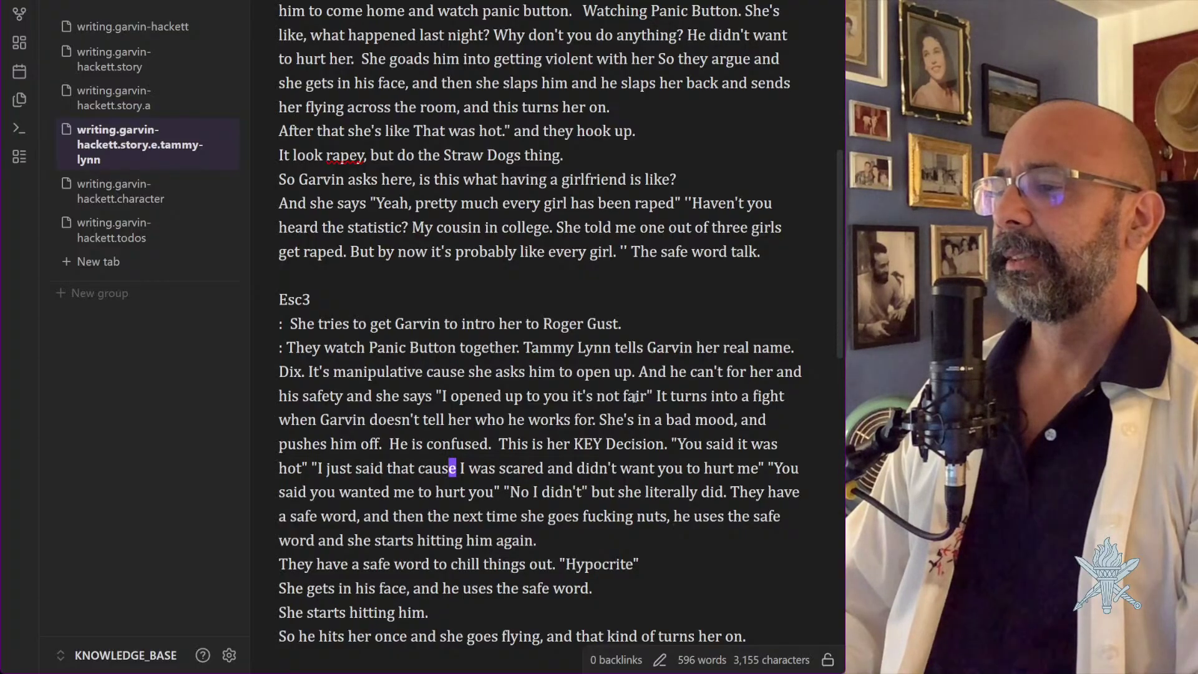
pyautogui.press('j')
pyautogui.press('j')
pyautogui.press('j')
pyautogui.press('j')
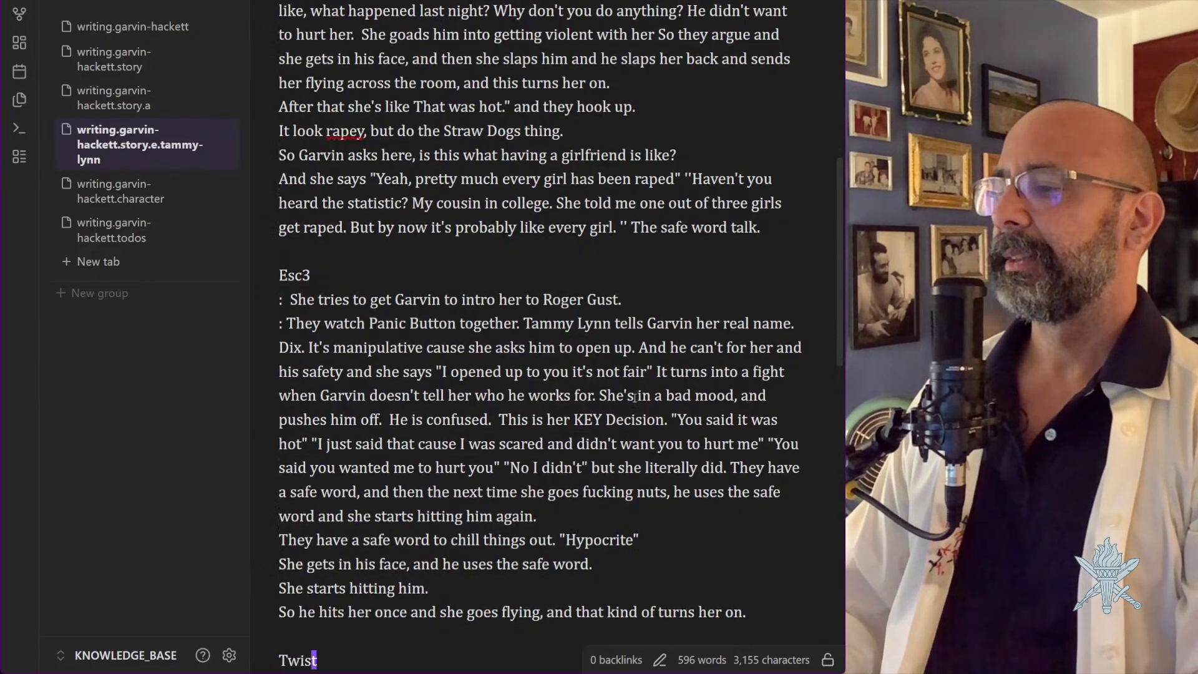
pyautogui.press('k')
pyautogui.press('k')
pyautogui.press('k')
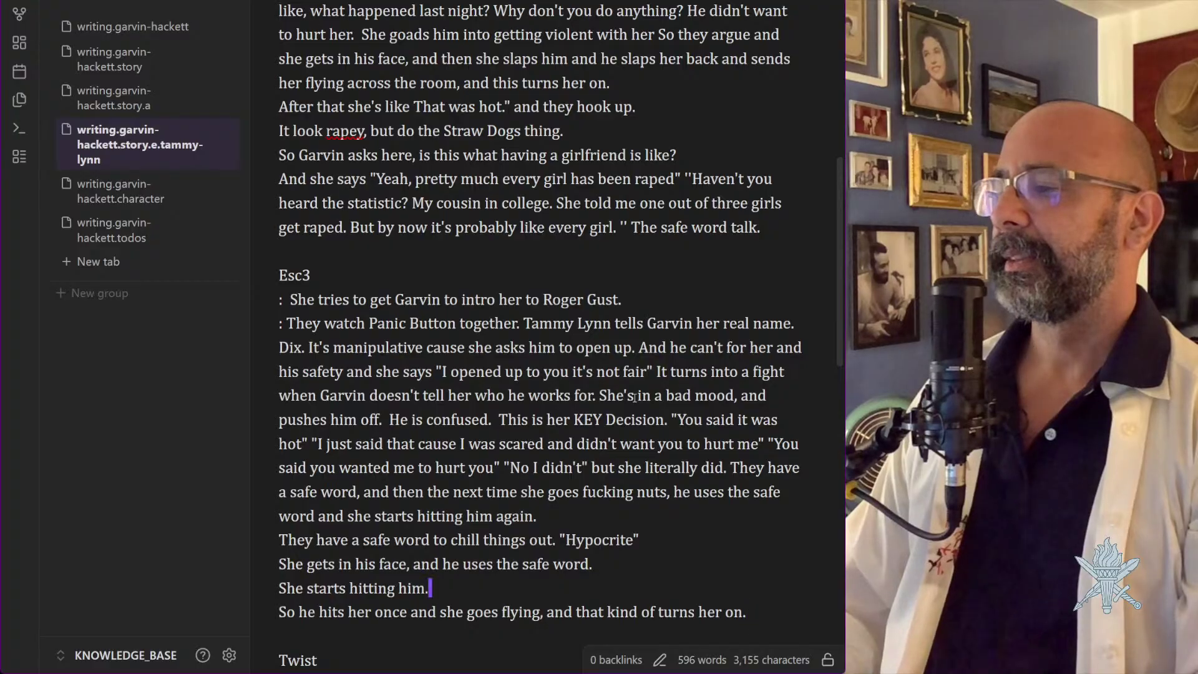
# Read on through the Twist and Resolution beats down to the Notes section at the end of the document
pyautogui.press('j')
pyautogui.press('j')
pyautogui.press('j')
pyautogui.press('j')
pyautogui.press('j')
pyautogui.press('j')
pyautogui.press('j')
pyautogui.press('j')
pyautogui.press('j')
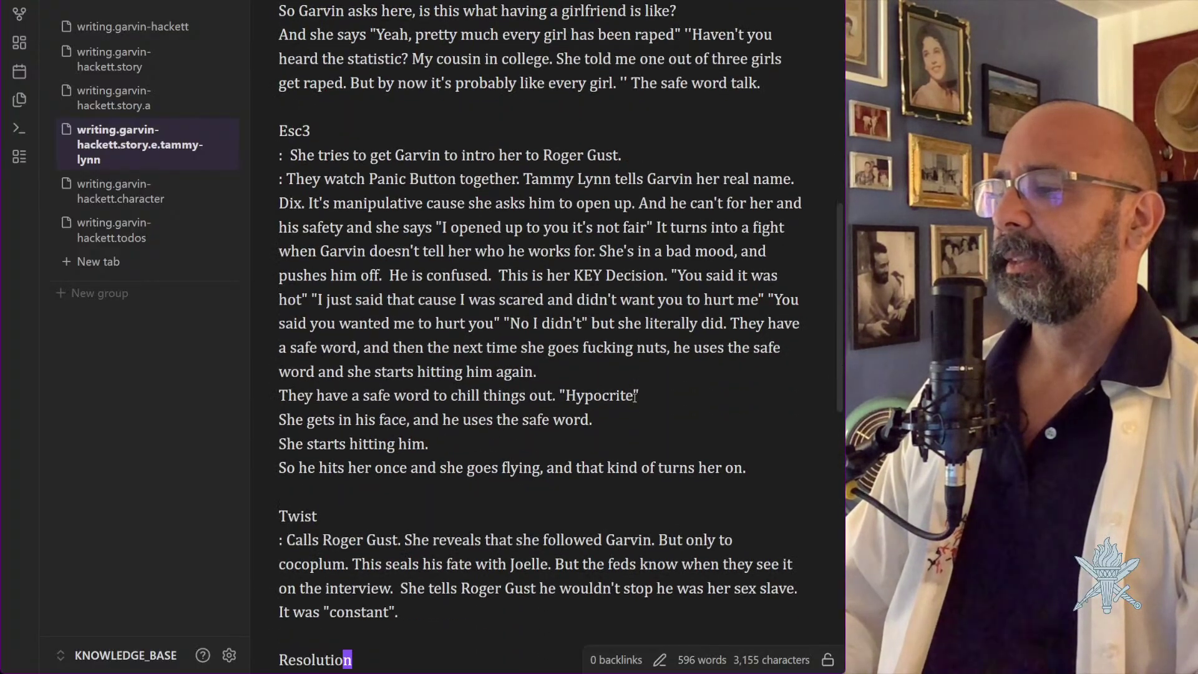
pyautogui.press('j')
pyautogui.press('j')
pyautogui.press('j')
pyautogui.press('j')
pyautogui.press('j')
pyautogui.press('j')
pyautogui.press('j')
pyautogui.press('j')
pyautogui.press('j')
pyautogui.press('j')
pyautogui.press('j')
pyautogui.press('j')
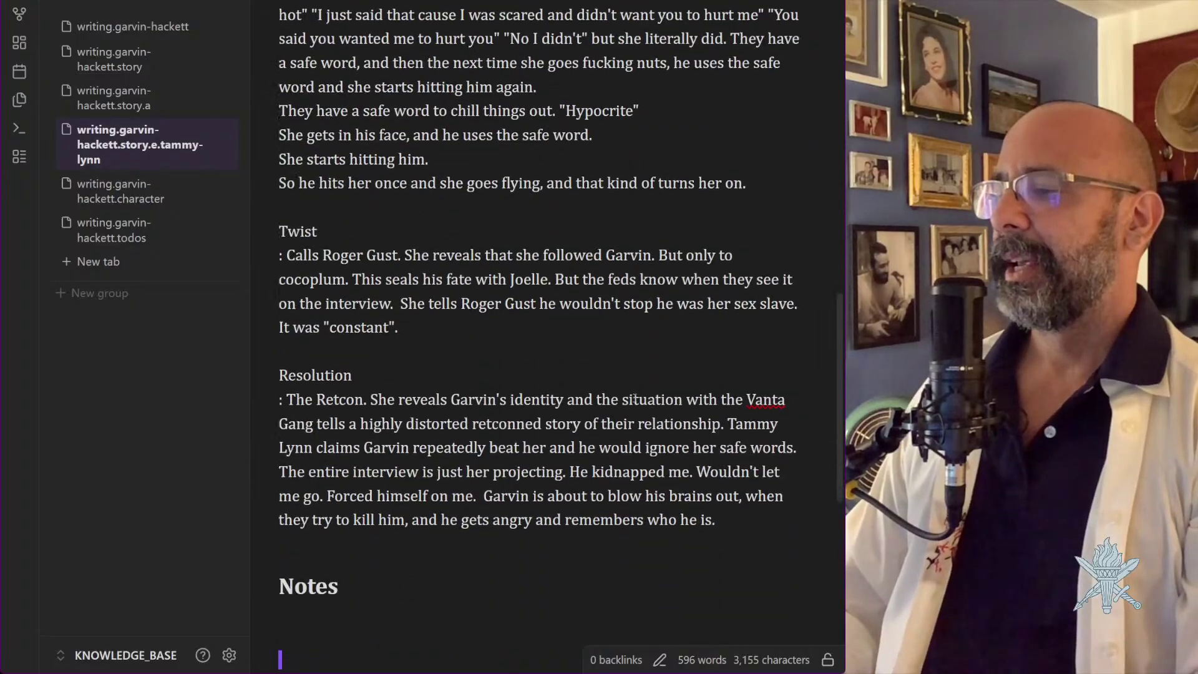
# Delete the empty Notes heading and the blank lines around it at the end of the document
pyautogui.press('k')
pyautogui.press('k')
pyautogui.press('k')
pyautogui.press('k')
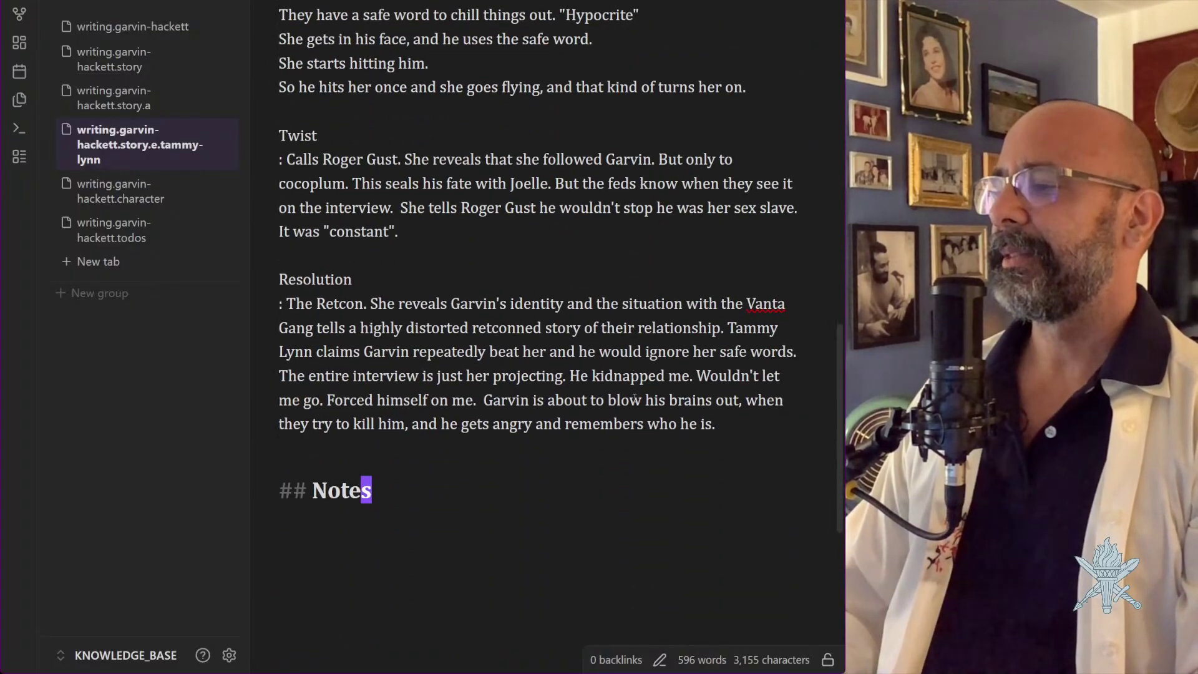
pyautogui.press('d')
pyautogui.press('d')
pyautogui.press('d')
pyautogui.press('d')
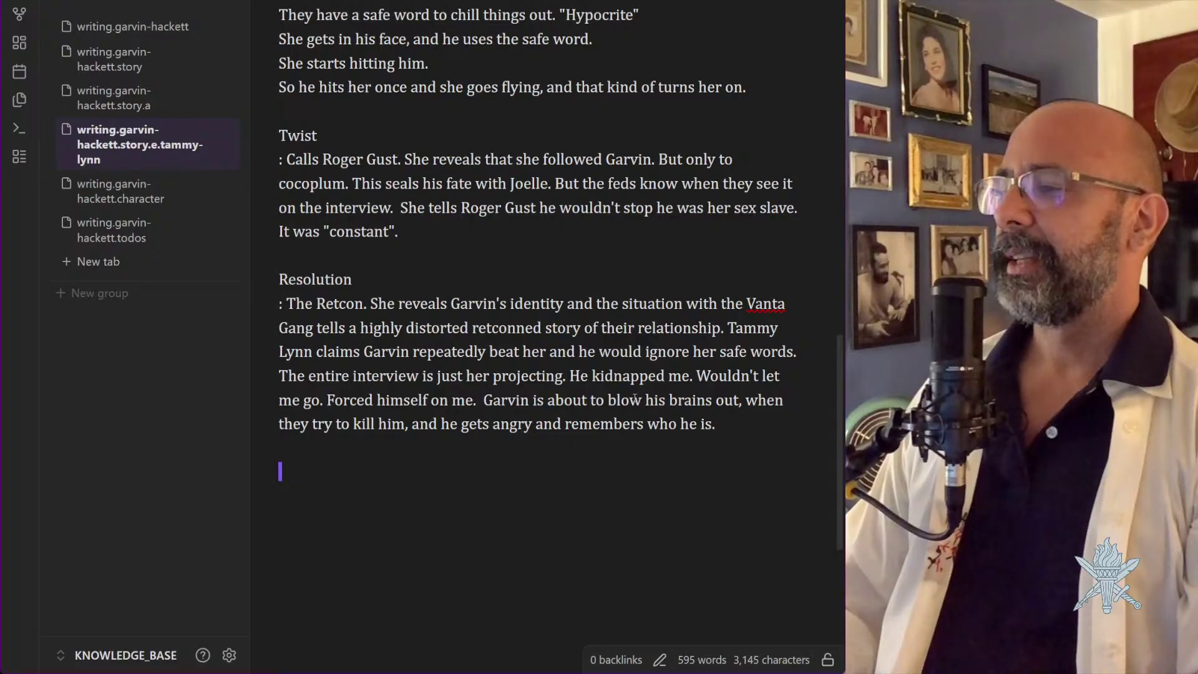
# Remove a leftover blank line below the Resolution paragraph and return to the Esc2 heading
pyautogui.press('k')
pyautogui.press('k')
pyautogui.press('k')
pyautogui.press('k')
pyautogui.press('k')
pyautogui.press('k')
pyautogui.press('k')
pyautogui.press('k')
pyautogui.press('k')
pyautogui.press('k')
pyautogui.press('k')
pyautogui.press('k')
pyautogui.press('k')
pyautogui.press('k')
pyautogui.press('k')
pyautogui.press('k')
pyautogui.press('k')
pyautogui.press('k')
pyautogui.press('k')
pyautogui.press('k')
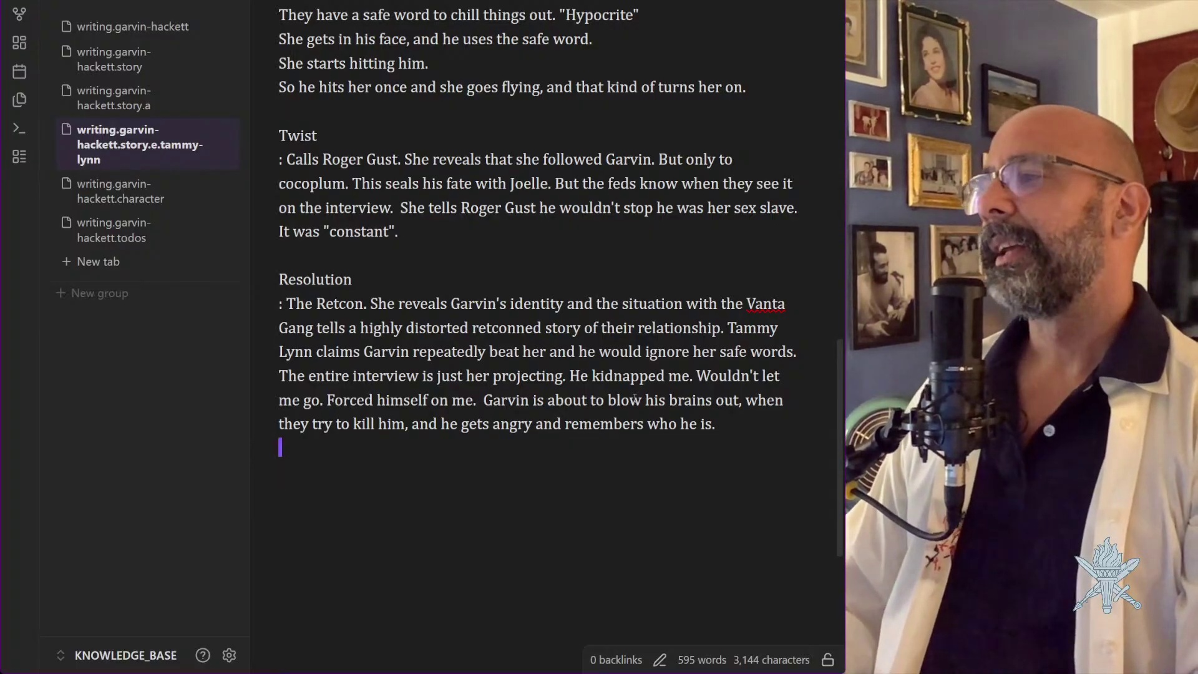
pyautogui.press('k')
pyautogui.press('d')
pyautogui.press('d')
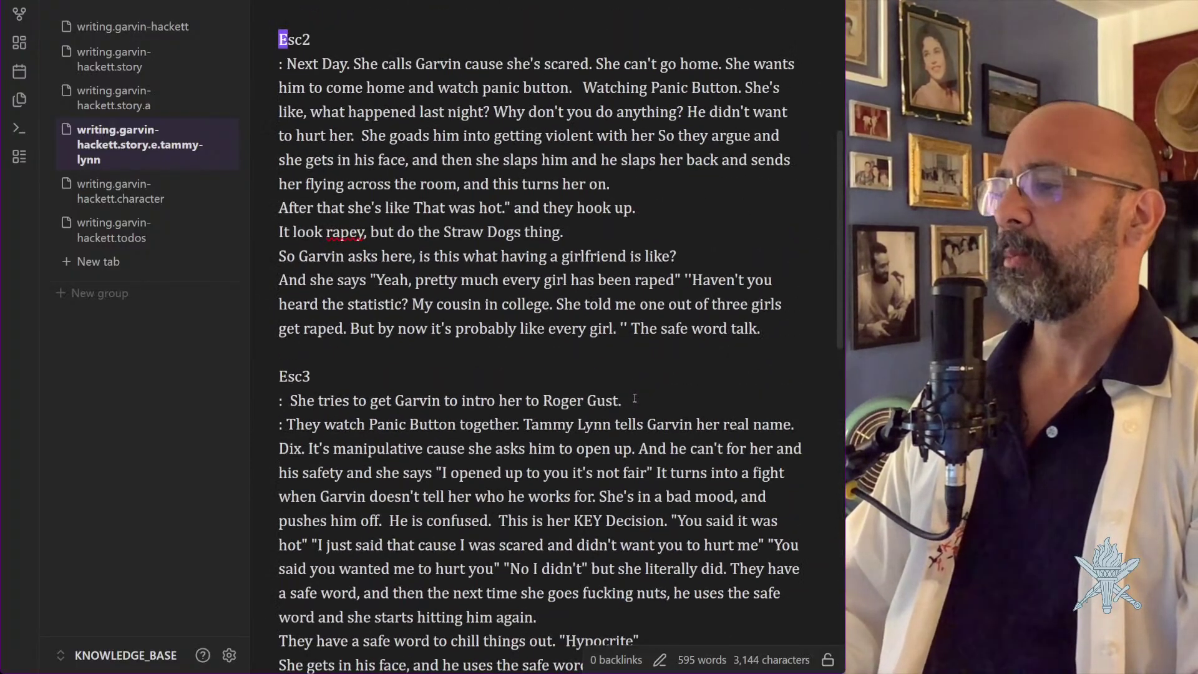
# Reread the Esc2 beat from its heading through the slap and hook-up toward the start of Esc3
pyautogui.press('j')
pyautogui.press('j')
pyautogui.press('j')
pyautogui.press('j')
pyautogui.press('j')
pyautogui.press('j')
pyautogui.press('j')
pyautogui.press('j')
pyautogui.press('j')
pyautogui.press('j')
pyautogui.press('j')
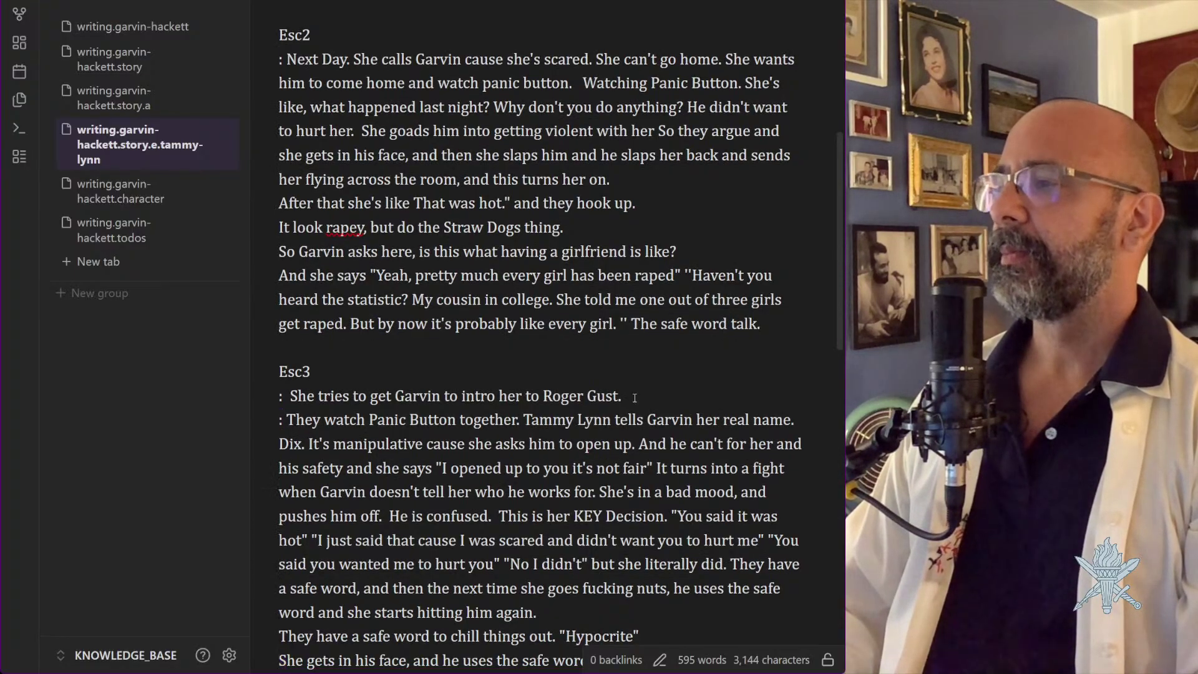
pyautogui.press('k')
pyautogui.press('k')
pyautogui.press('k')
pyautogui.press('k')
pyautogui.press('k')
pyautogui.press('k')
pyautogui.press('k')
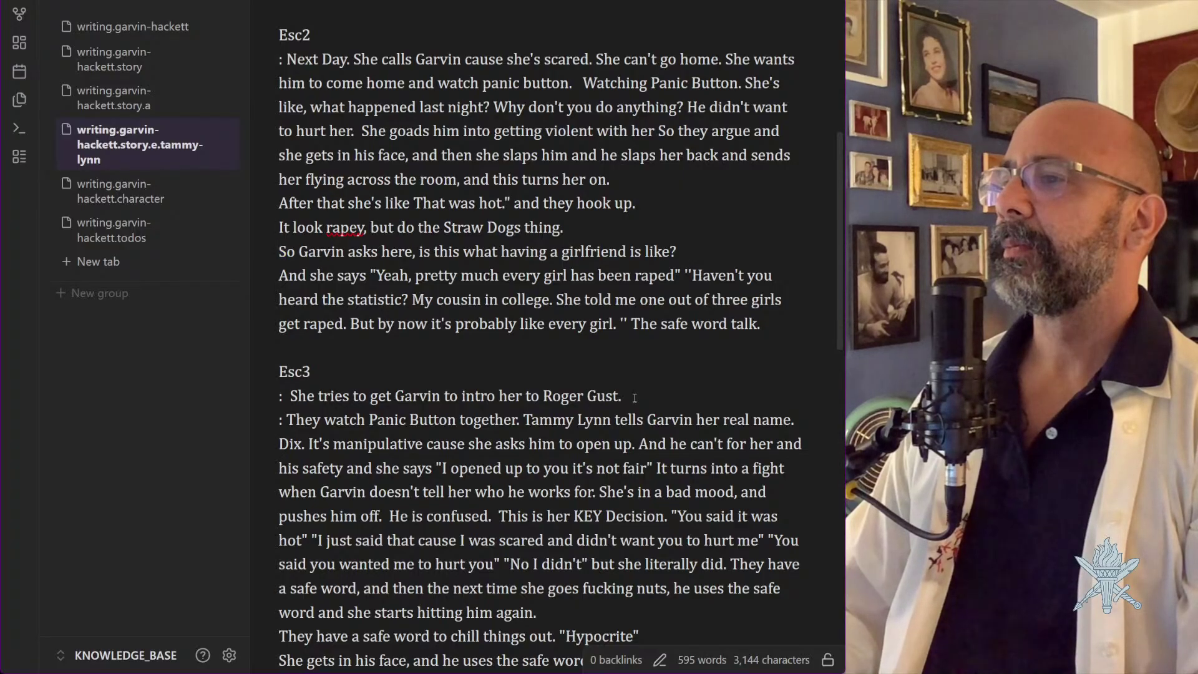
# Review the short Esc2 lines about hooking up, the Straw Dogs note and Garvin's girlfriend question
pyautogui.press('{')
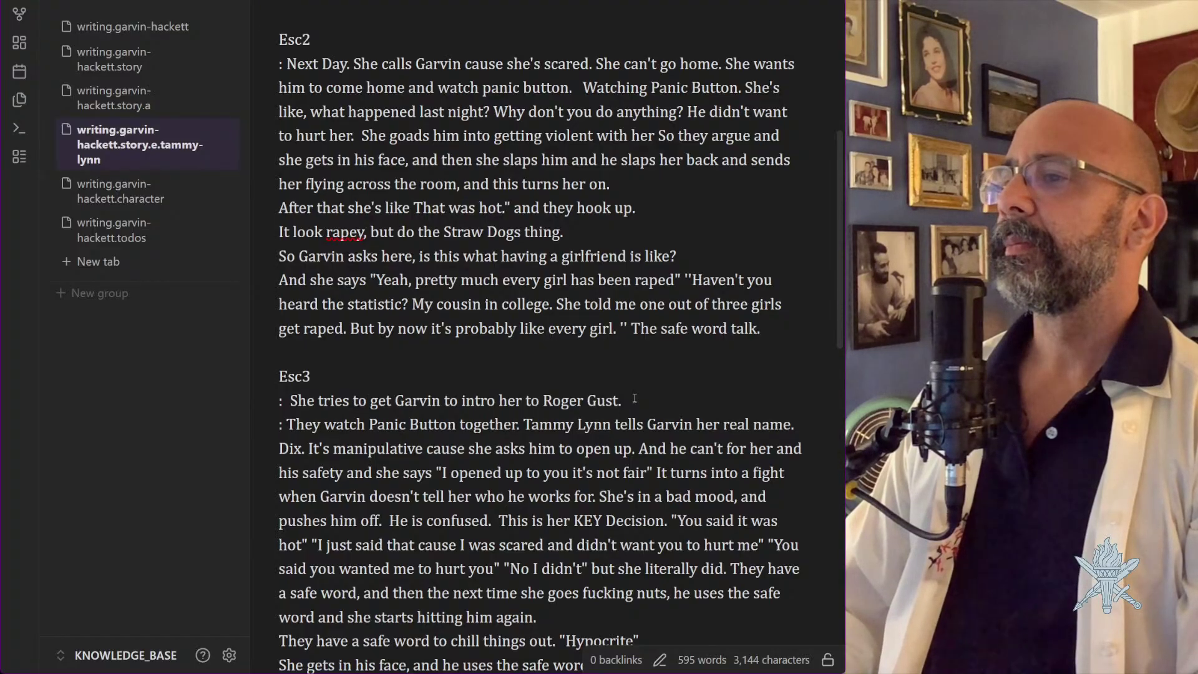
pyautogui.press('j')
pyautogui.press('j')
pyautogui.press('j')
pyautogui.press('j')
pyautogui.press('j')
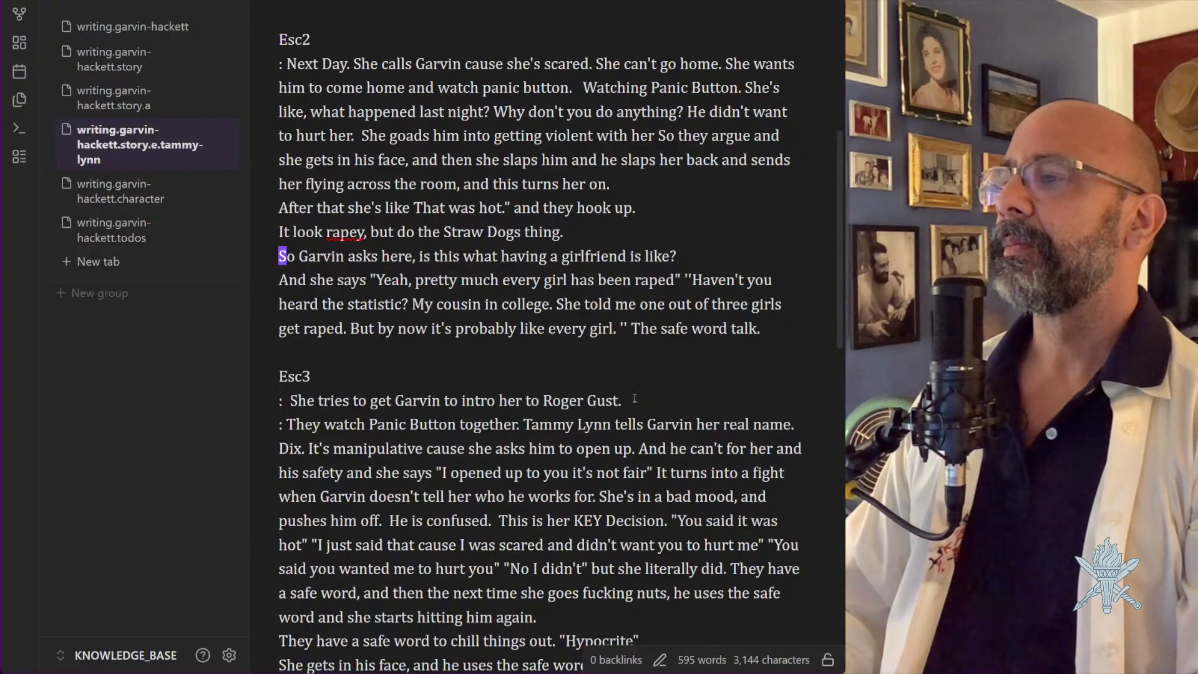
pyautogui.press('k')
pyautogui.press('k')
pyautogui.press('k')
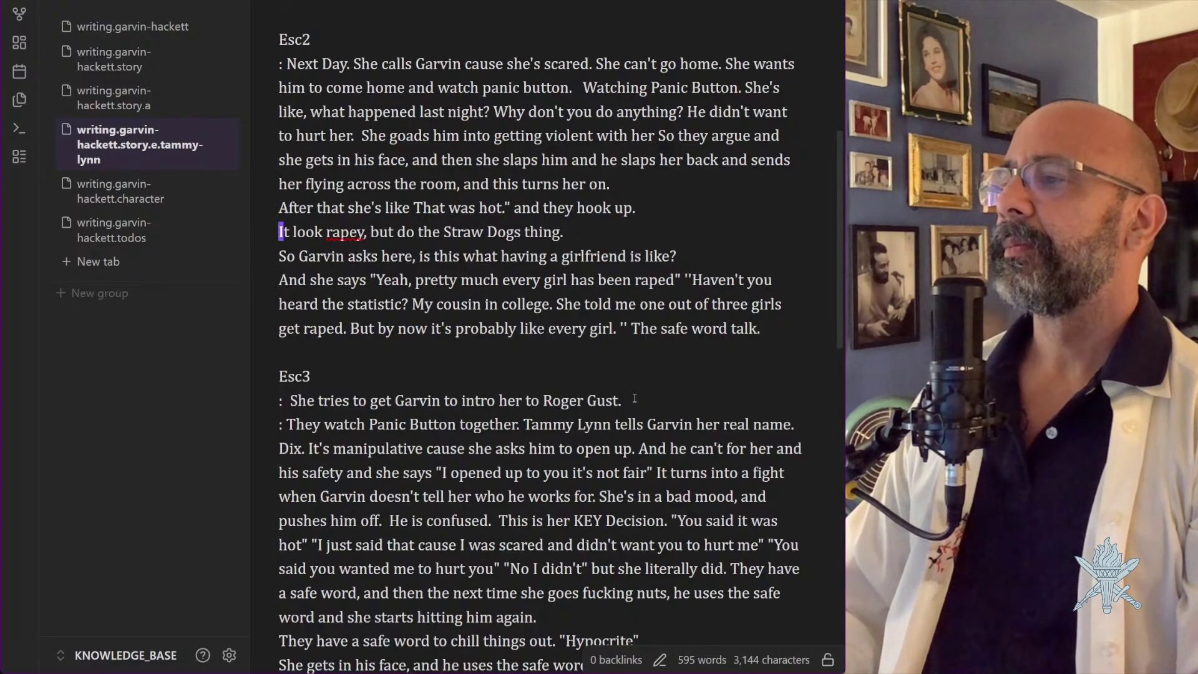
# Skim from Esc3 down to the Resolution beat and back up to the Esc3 paragraph about watching Panic Button together
pyautogui.press('j')
pyautogui.press('j')
pyautogui.press('j')
pyautogui.press('j')
pyautogui.press('j')
pyautogui.press('j')
pyautogui.press('j')
pyautogui.press('j')
pyautogui.press('j')
pyautogui.press('j')
pyautogui.press('j')
pyautogui.press('j')
pyautogui.press('j')
pyautogui.press('j')
pyautogui.press('j')
pyautogui.press('j')
pyautogui.press('j')
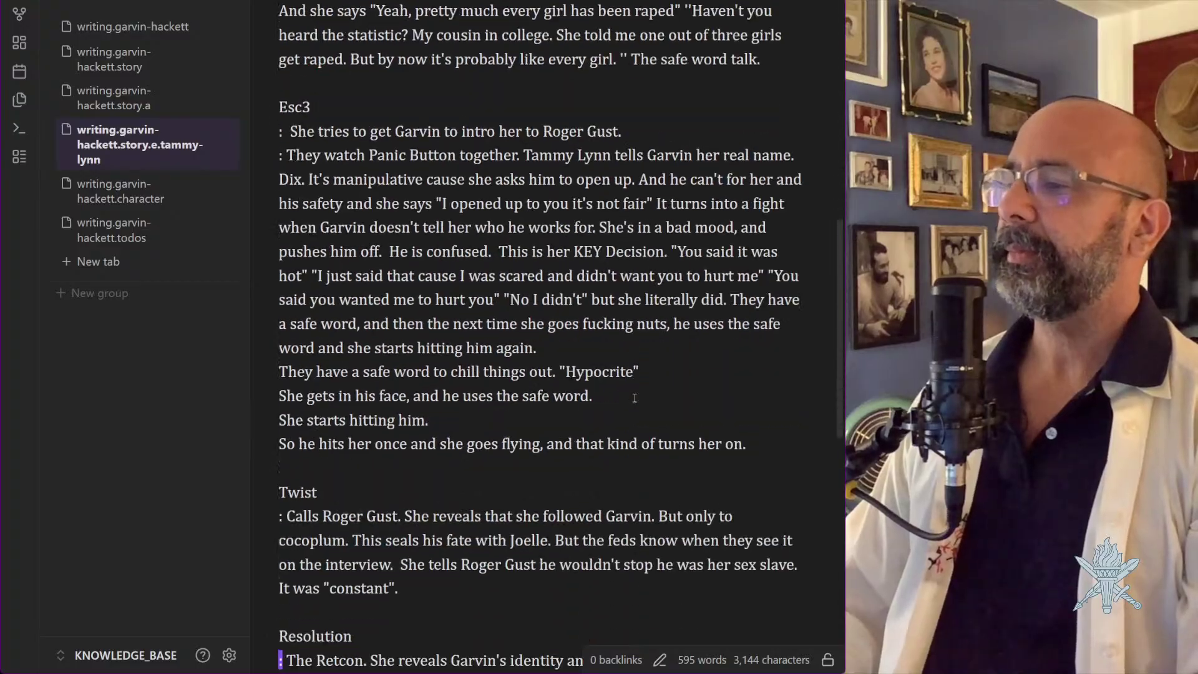
pyautogui.press('k')
pyautogui.press('k')
pyautogui.press('k')
pyautogui.press('k')
pyautogui.press('k')
pyautogui.press('k')
pyautogui.press('k')
pyautogui.press('k')
pyautogui.press('k')
pyautogui.press('k')
pyautogui.press('k')
pyautogui.press('k')
pyautogui.press('k')
pyautogui.press('k')
pyautogui.press('k')
pyautogui.press('k')
pyautogui.press('k')
pyautogui.press('k')
pyautogui.press('k')
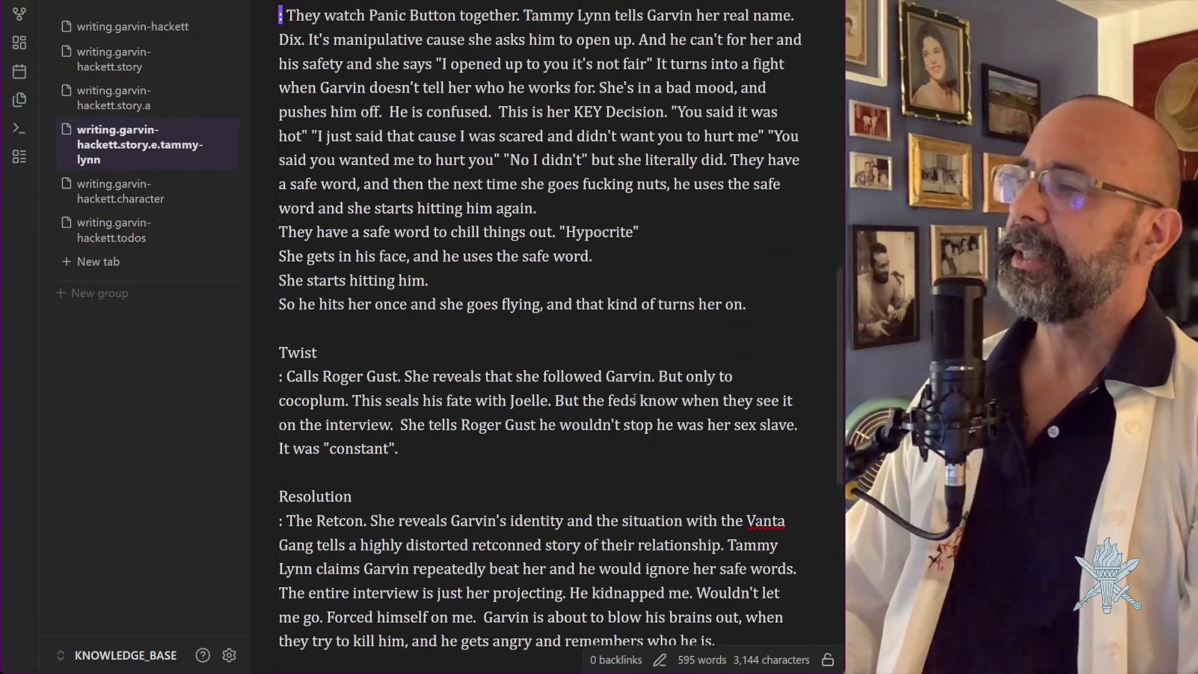
# In the Setup paragraph, add "at an exotic dance establishment" after "Garvin goes to kill some Boobie boys"
pyautogui.press('k')
pyautogui.press('k')
pyautogui.press('k')
pyautogui.press('k')
pyautogui.press('k')
pyautogui.press('k')
pyautogui.press('k')
pyautogui.press('k')
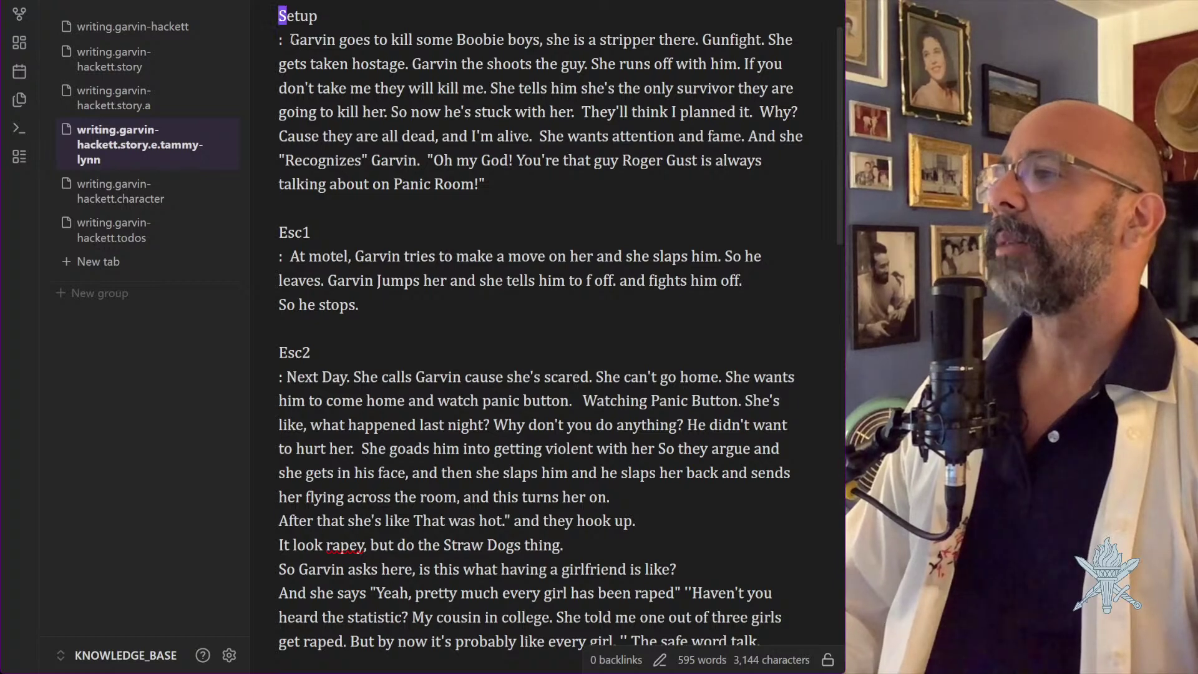
pyautogui.click(540, 41)
pyautogui.write('ie boys at an ex')
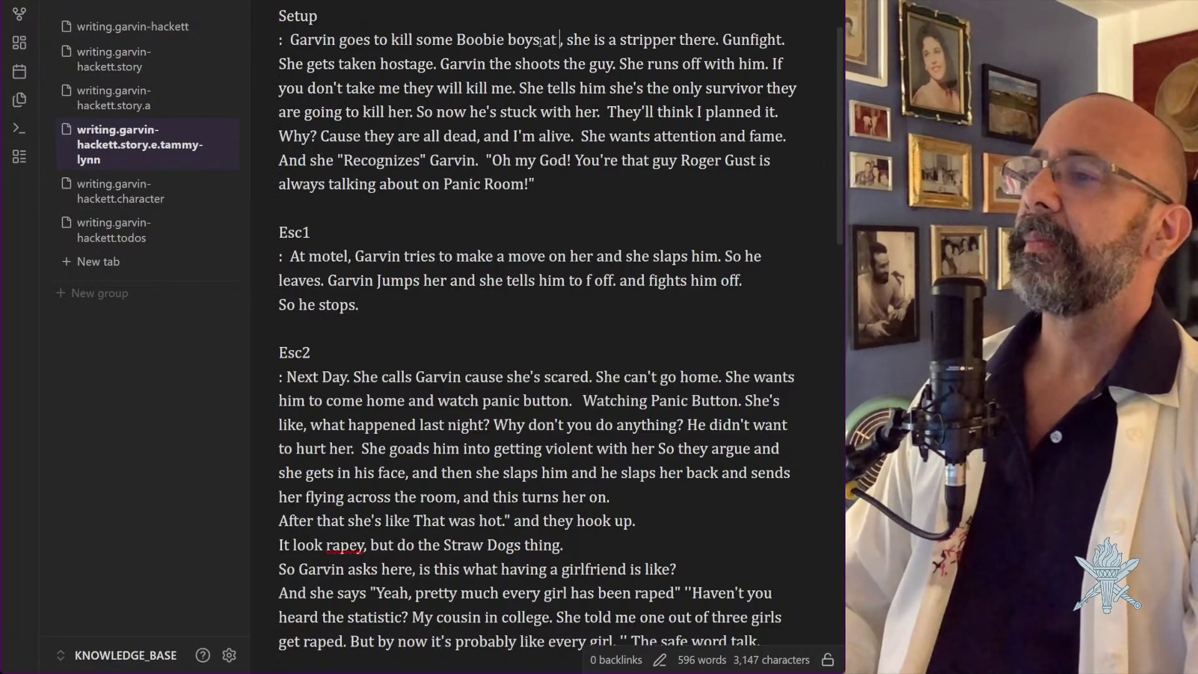
pyautogui.write('otic danc')
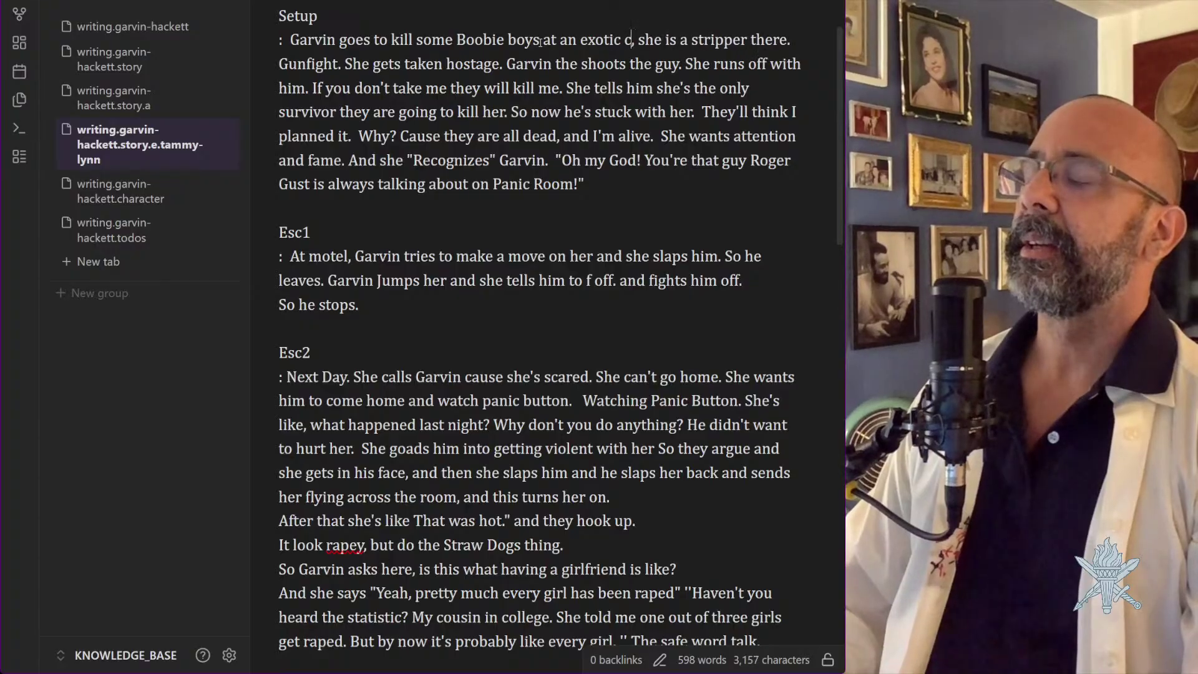
pyautogui.write('e estab')
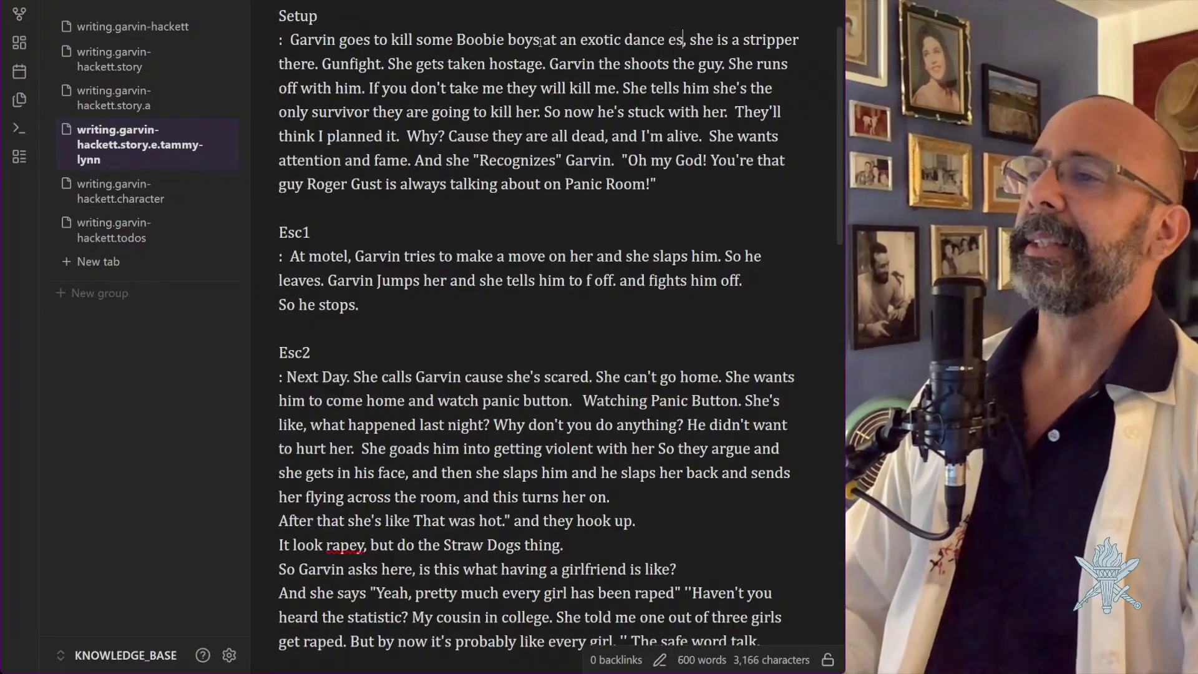
pyautogui.write('lishment')
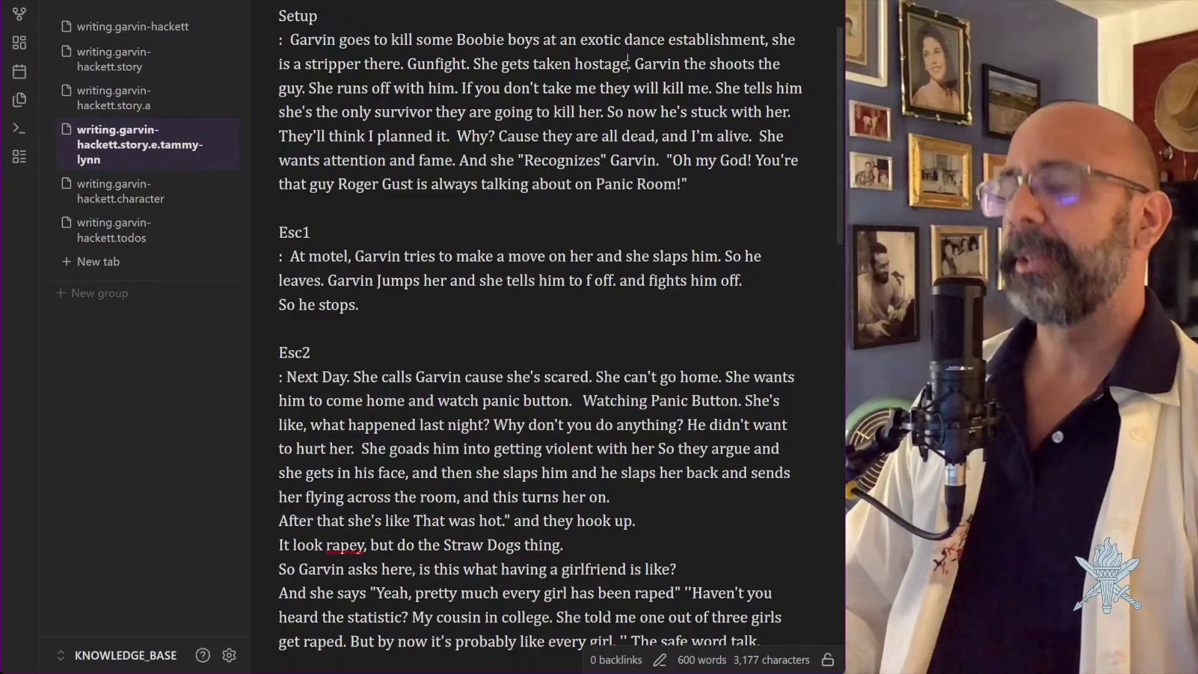
# Add "by Boobie Boys" after "She gets taken hostage" and "& saves her life" after "shoots the guy" in the Setup paragraph
pyautogui.write('byB')
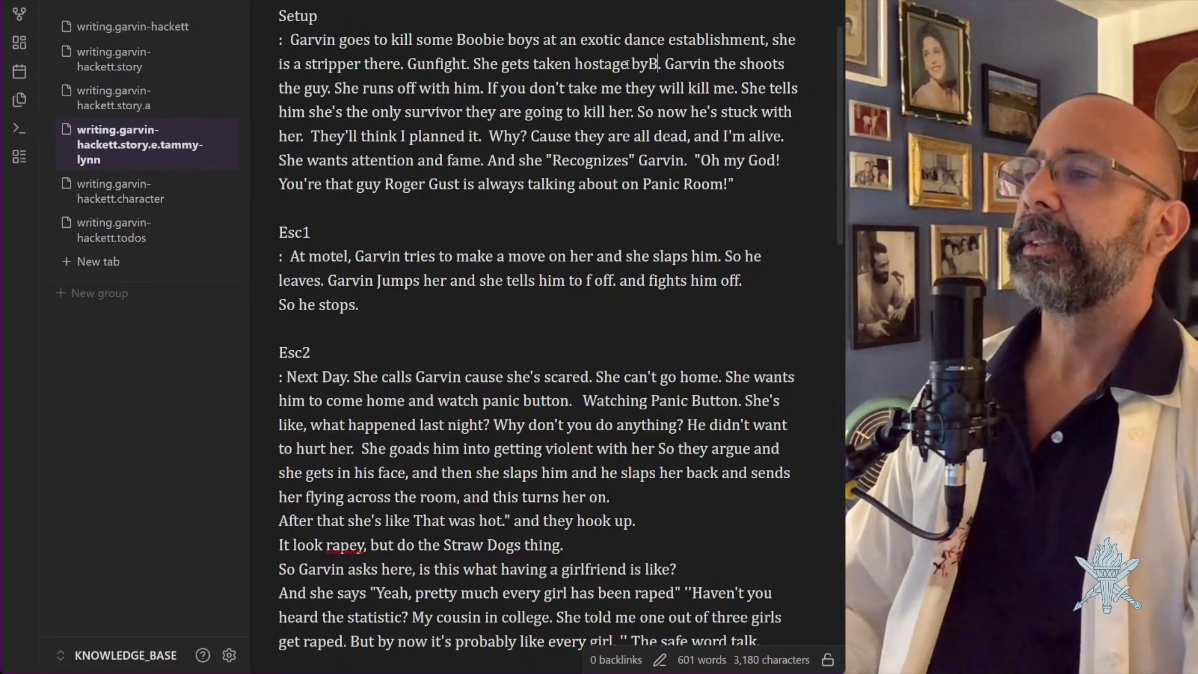
pyautogui.write('oobie Boys')
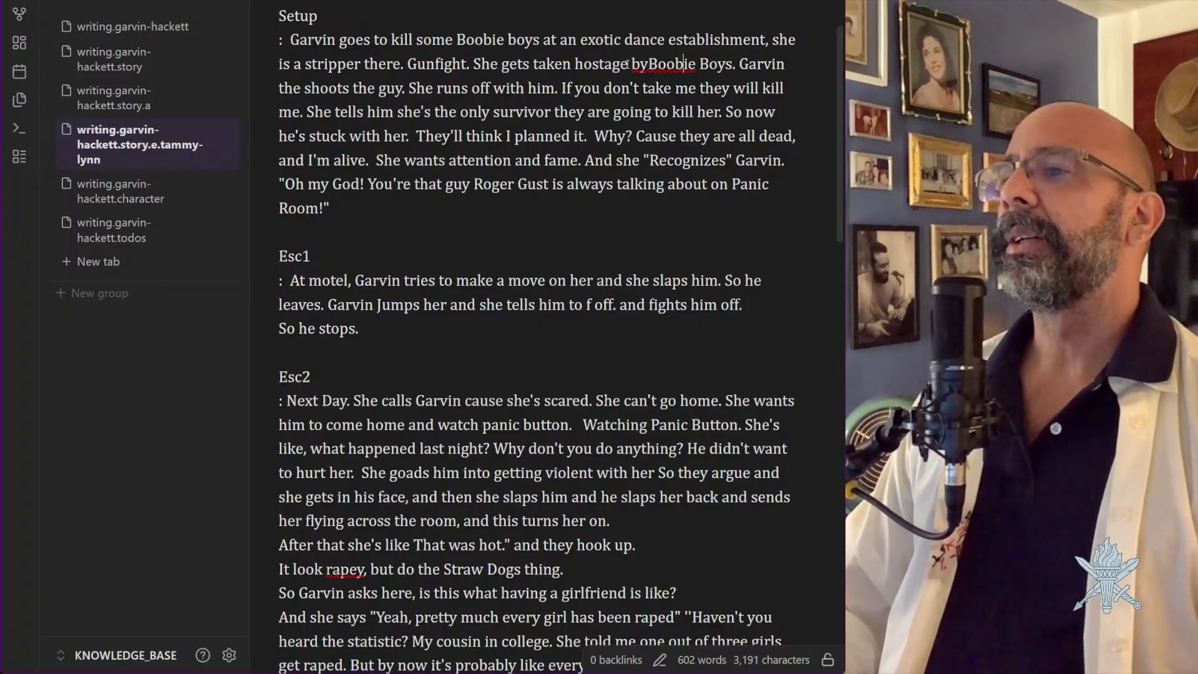
pyautogui.press('Left')
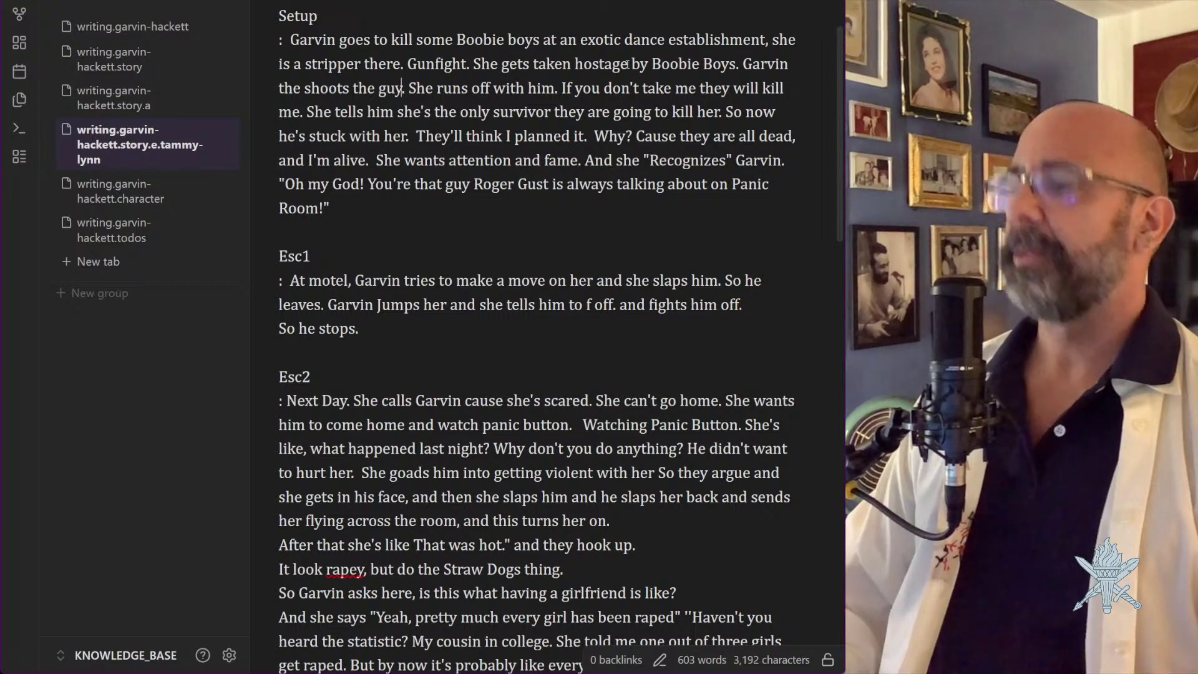
pyautogui.write('& Save')
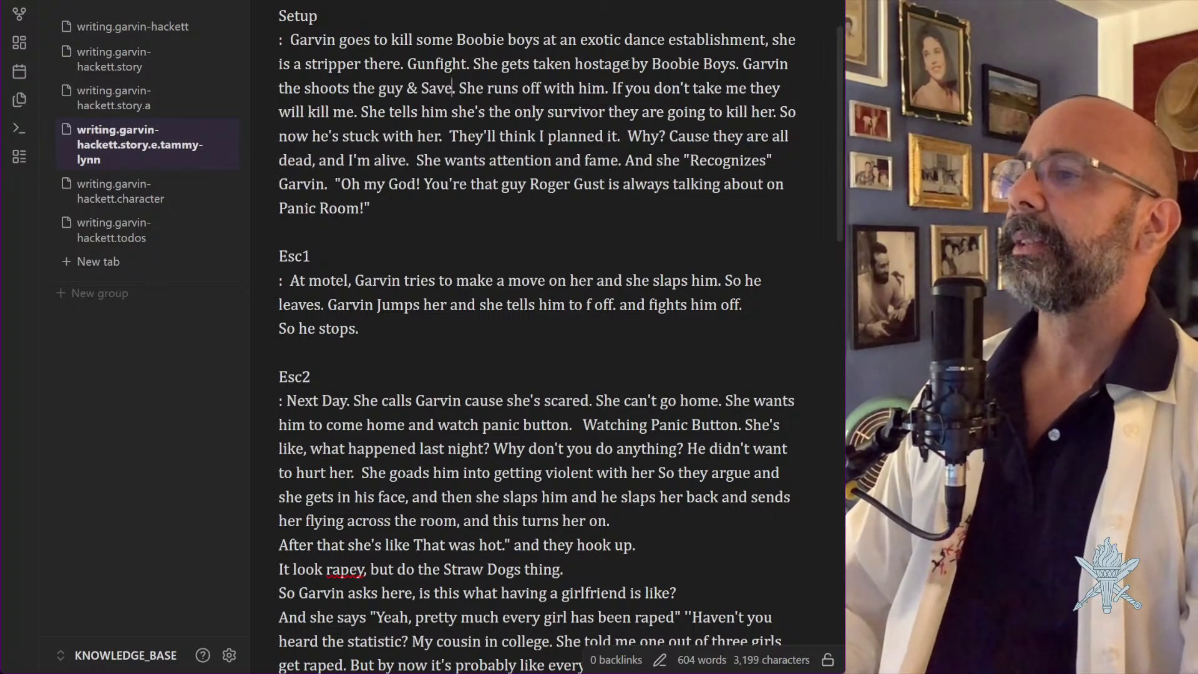
pyautogui.press('BackSpace')
pyautogui.press('BackSpace')
pyautogui.press('BackSpace')
pyautogui.press('BackSpace')
pyautogui.write('saves ')
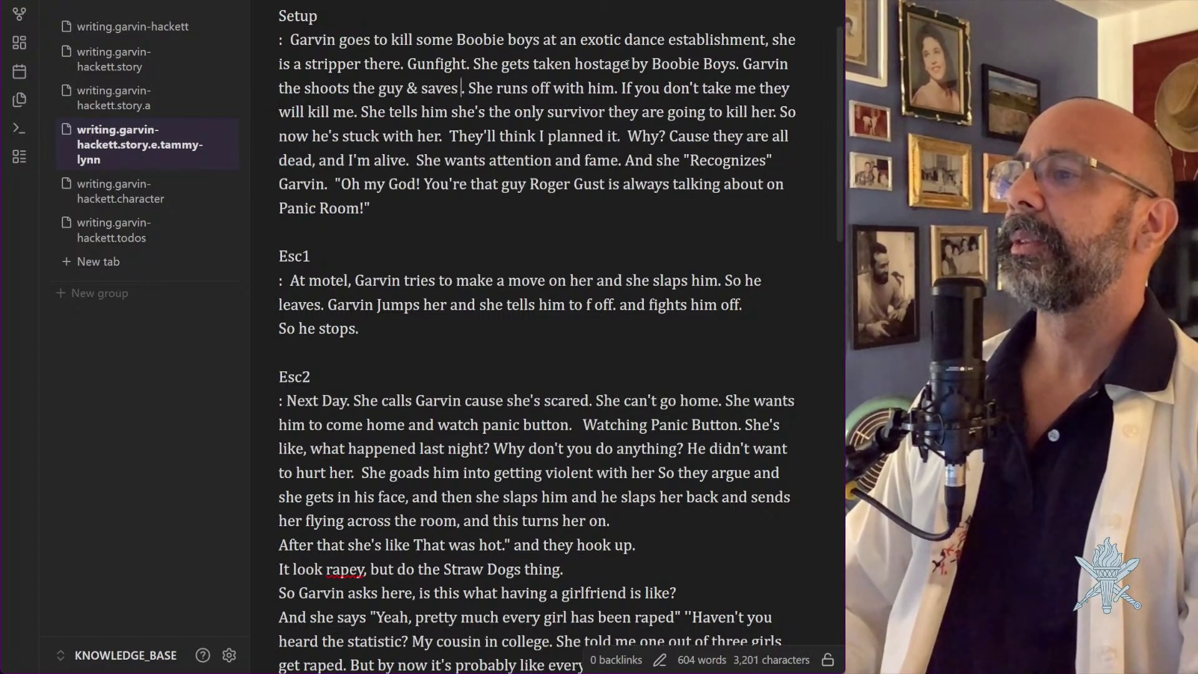
pyautogui.write('her life')
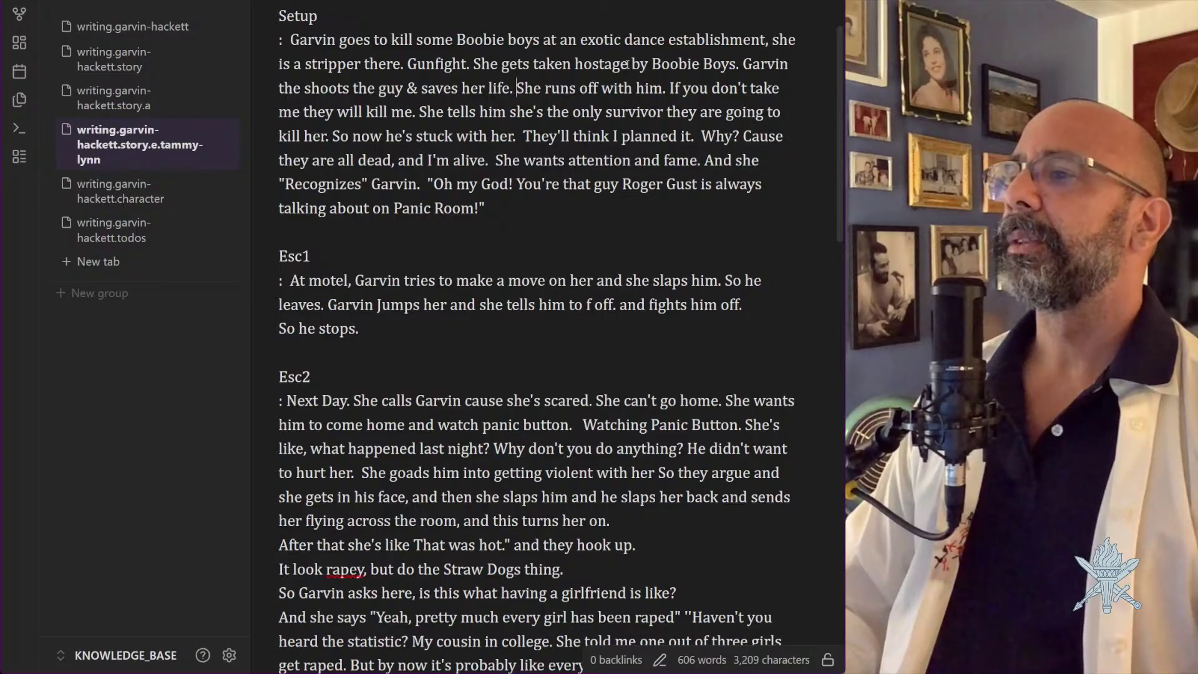
# Start a new line before "She runs off with him" that begins "When he goes to escape, (cutting off the club)"
pyautogui.press('Return')
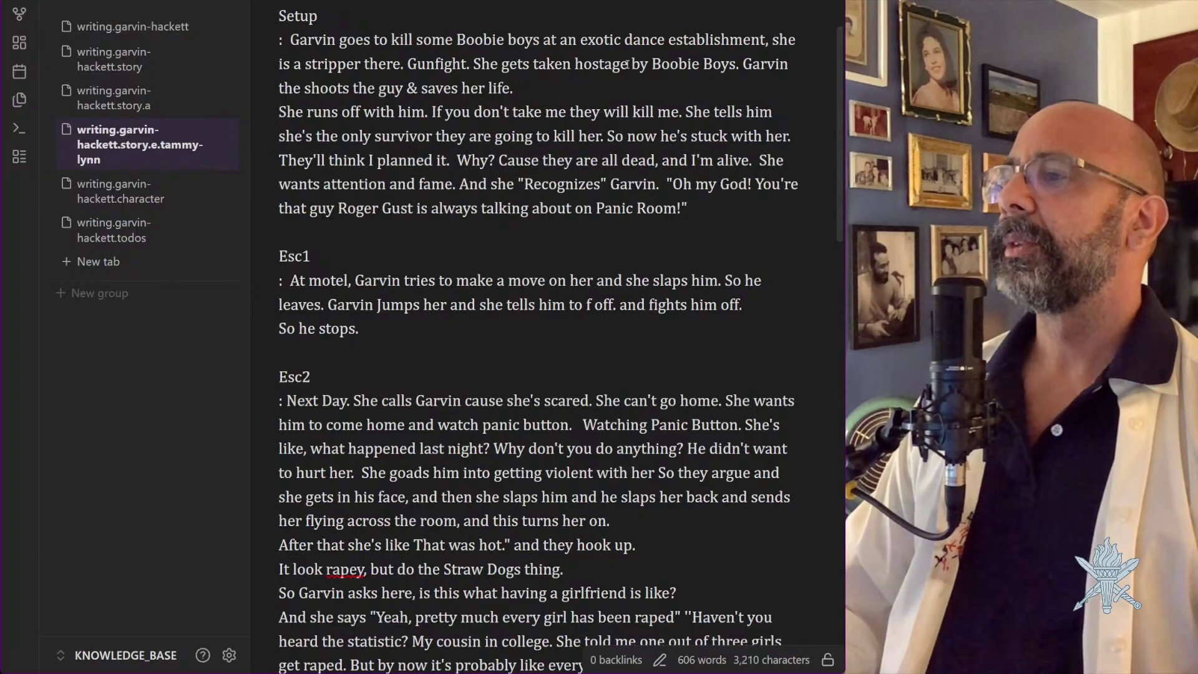
pyautogui.write('When he goes')
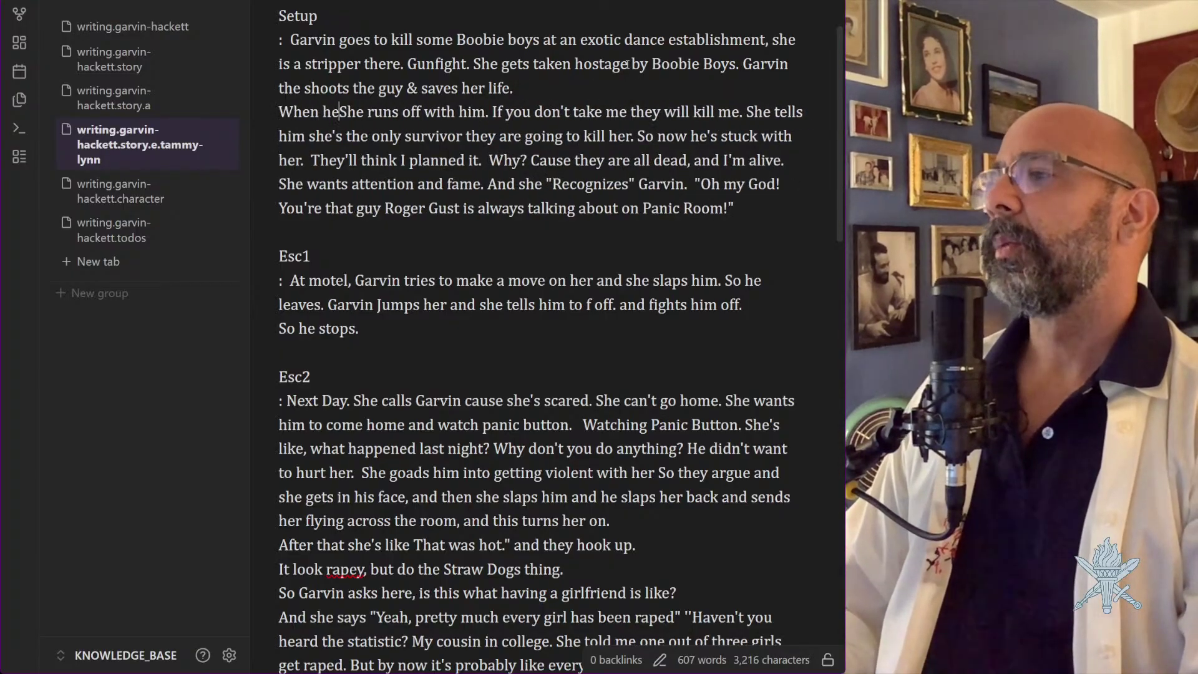
pyautogui.write(' to escape')
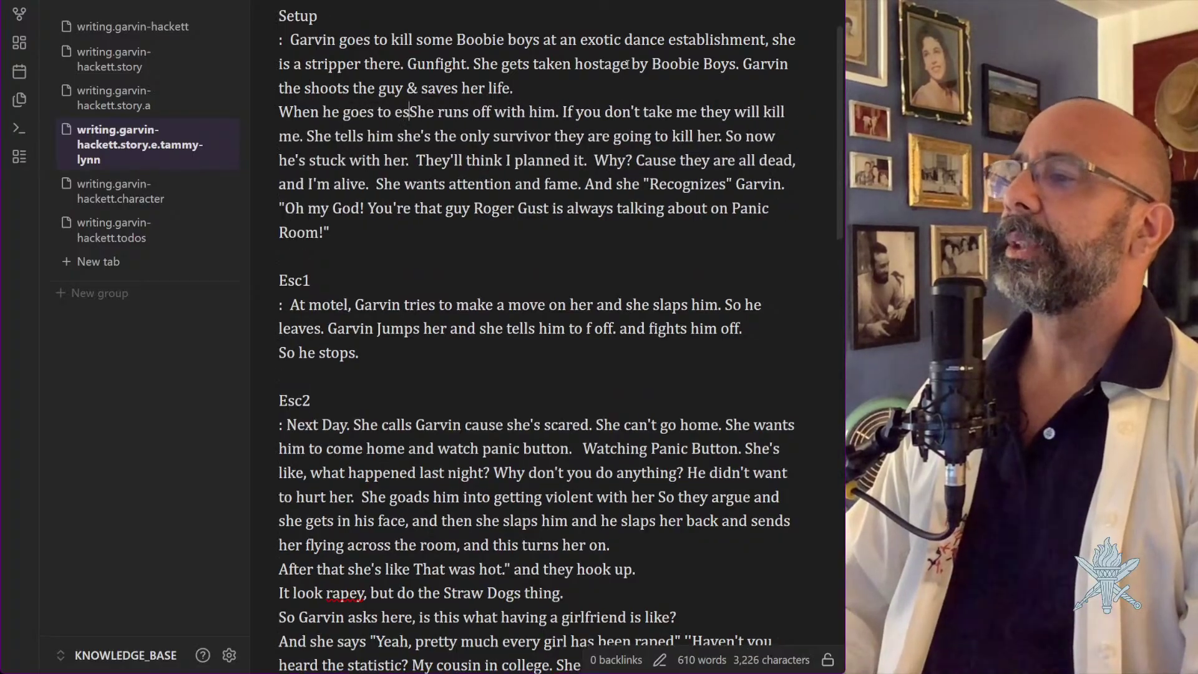
pyautogui.write(', ')
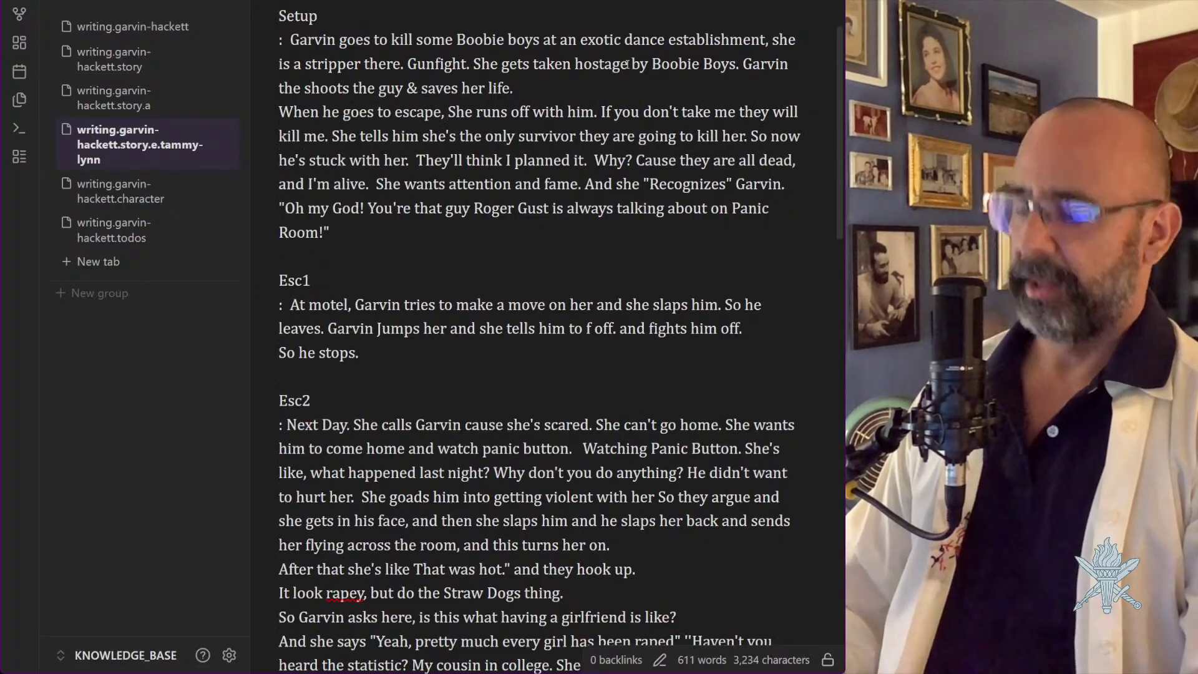
pyautogui.write('(cutting of')
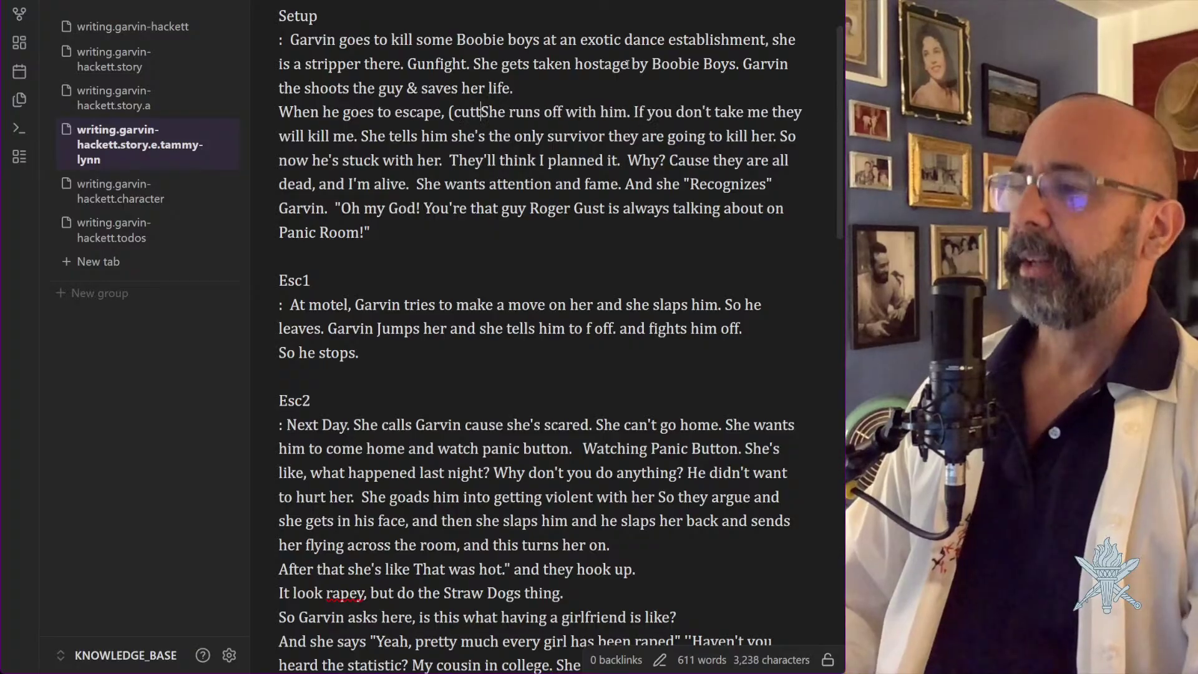
pyautogui.write('f the cub')
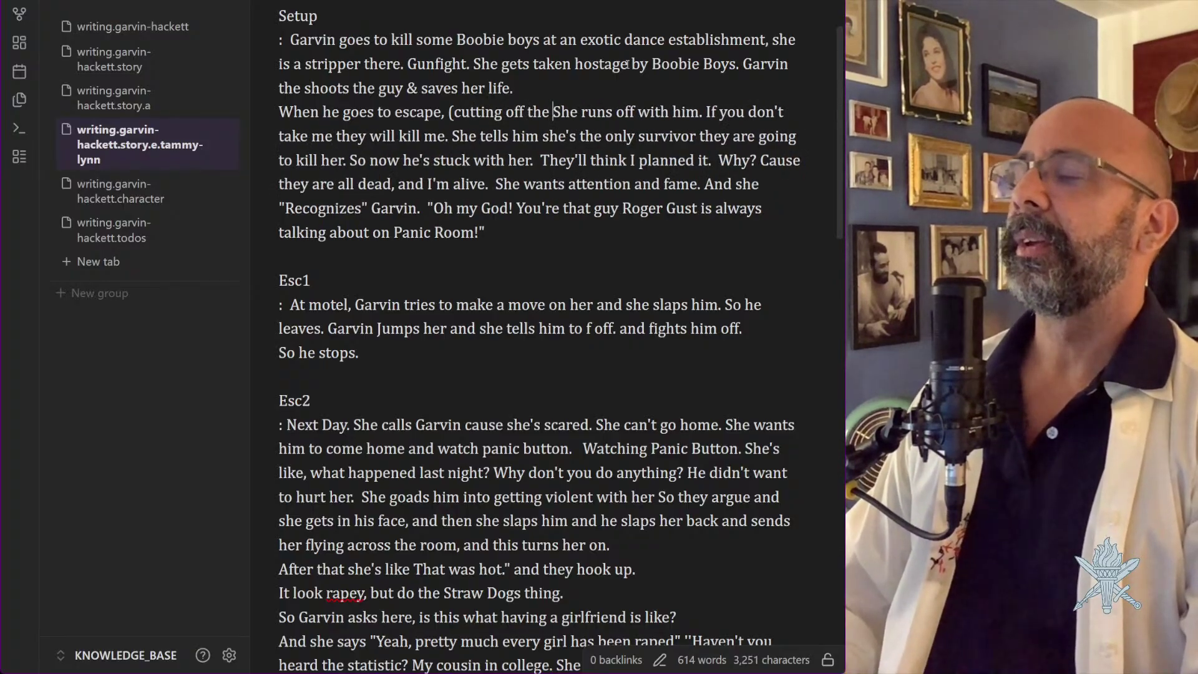
pyautogui.press('BackSpace')
pyautogui.press('BackSpace')
pyautogui.write('l')
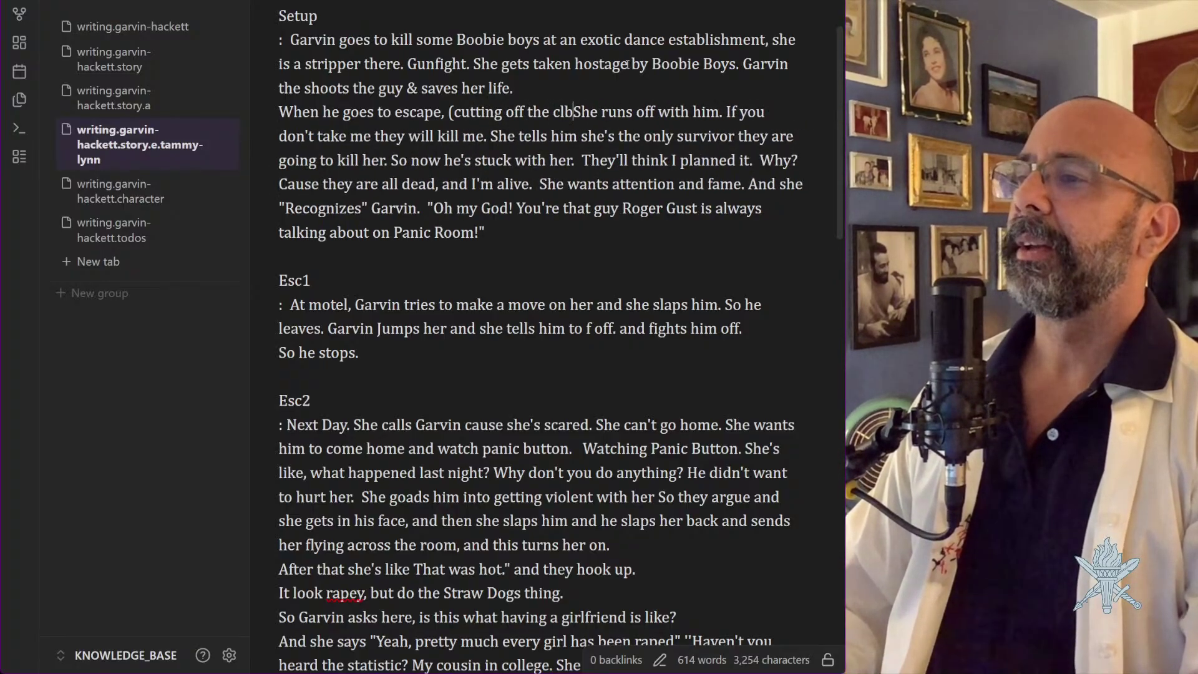
pyautogui.write('ub) ')
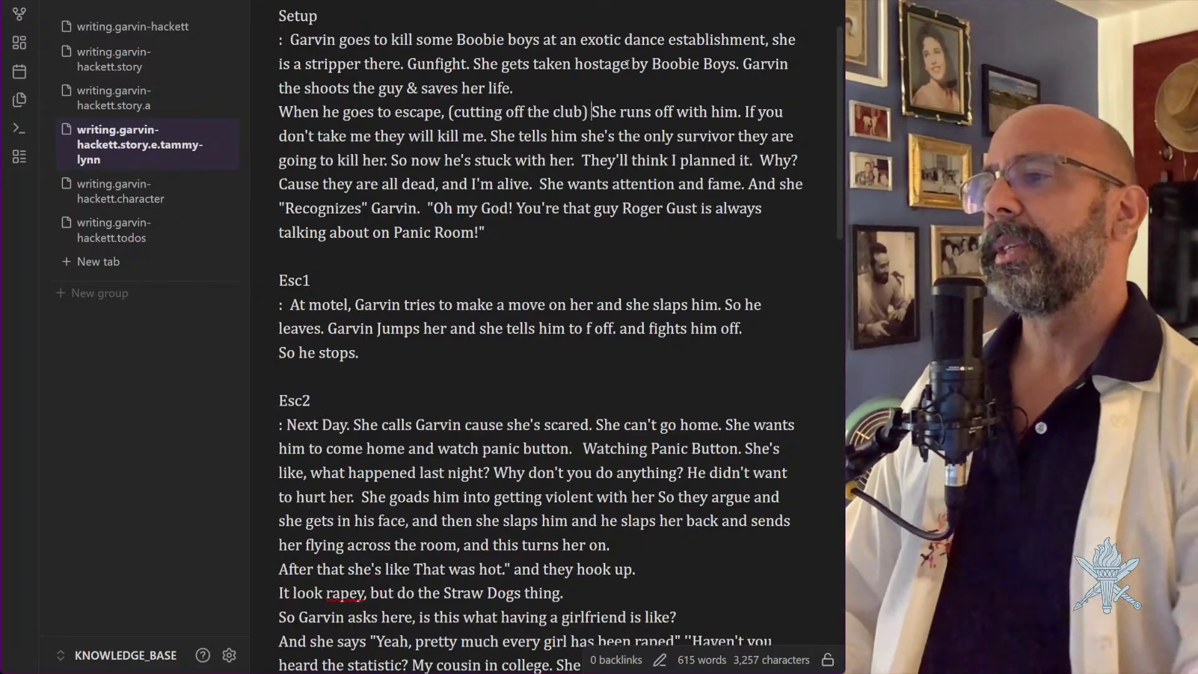
# Add "She jumps in the car." after the club parenthesis and delete the sentence "She runs off with him."
pyautogui.write('She jumps in')
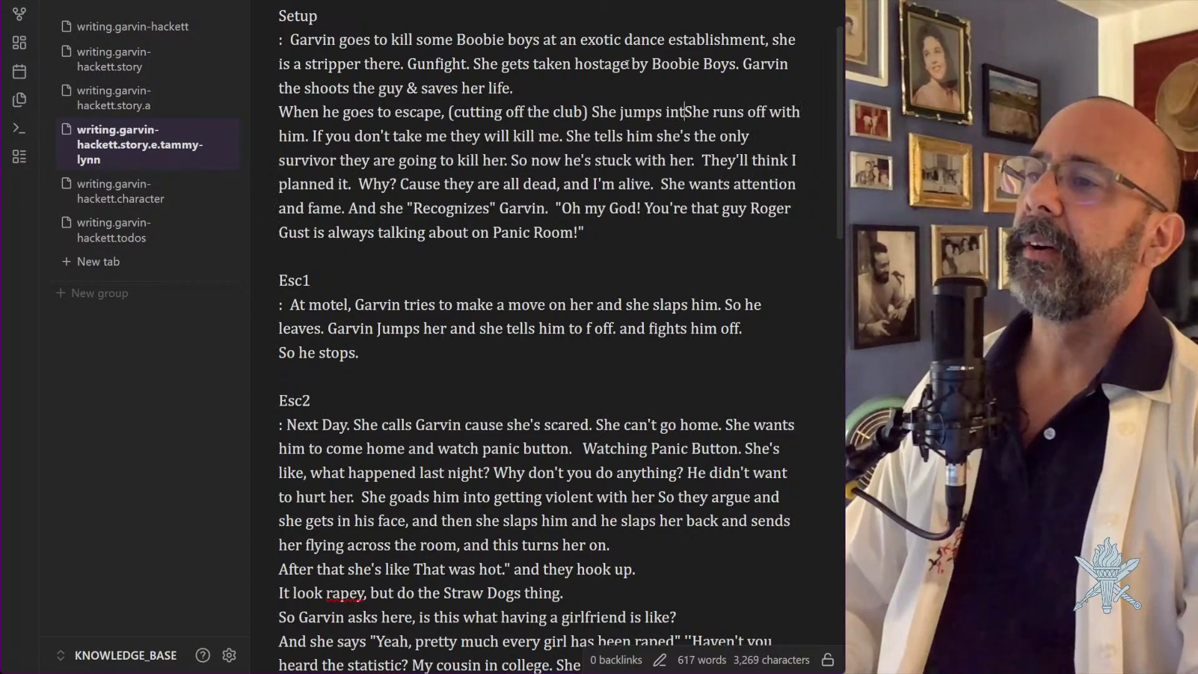
pyautogui.write(' the car.')
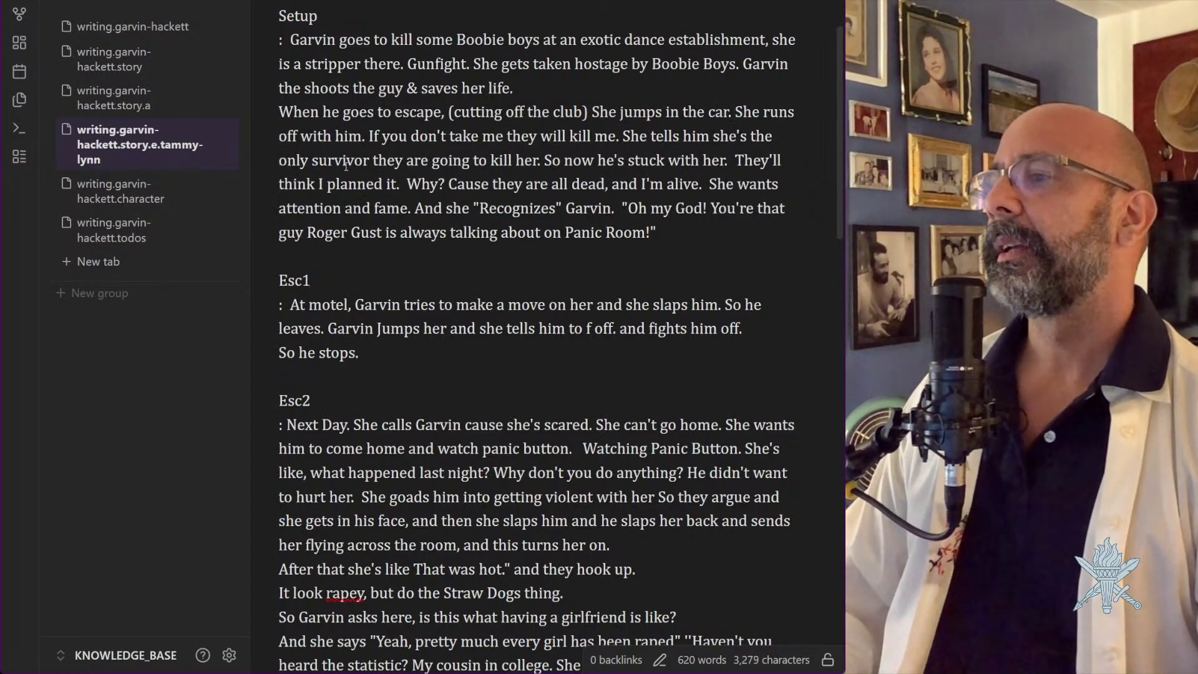
pyautogui.moveTo(366, 136); pyautogui.dragTo(736, 115)
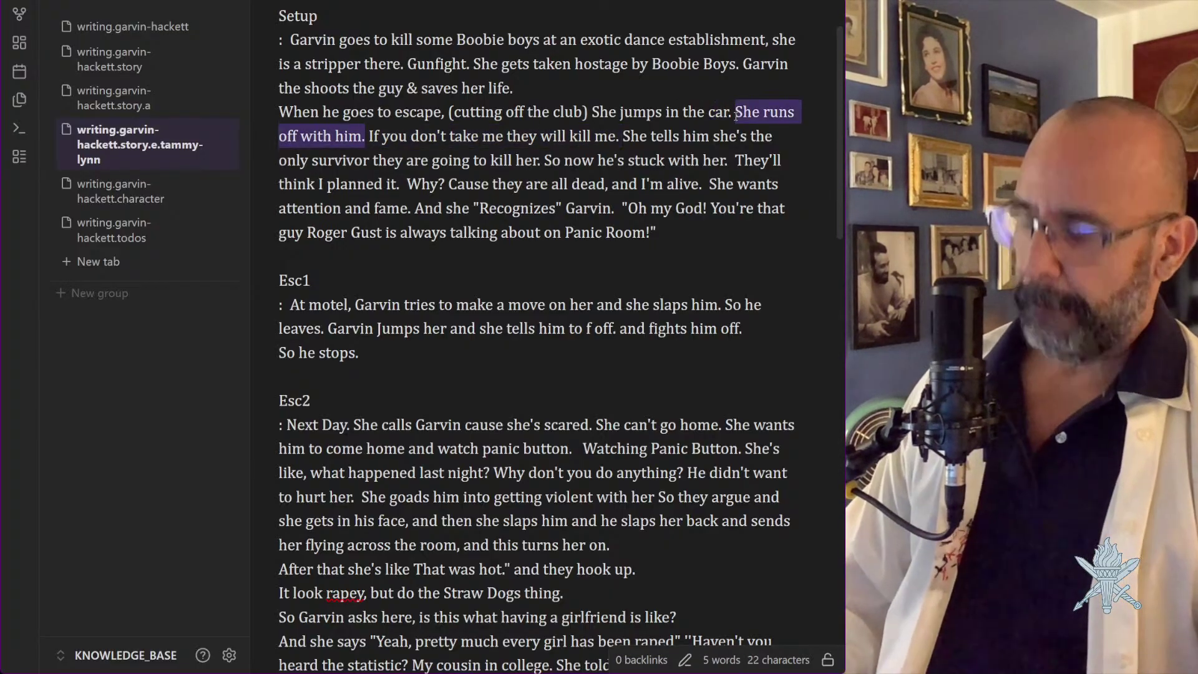
pyautogui.press('BackSpace')
pyautogui.press('BackSpace')
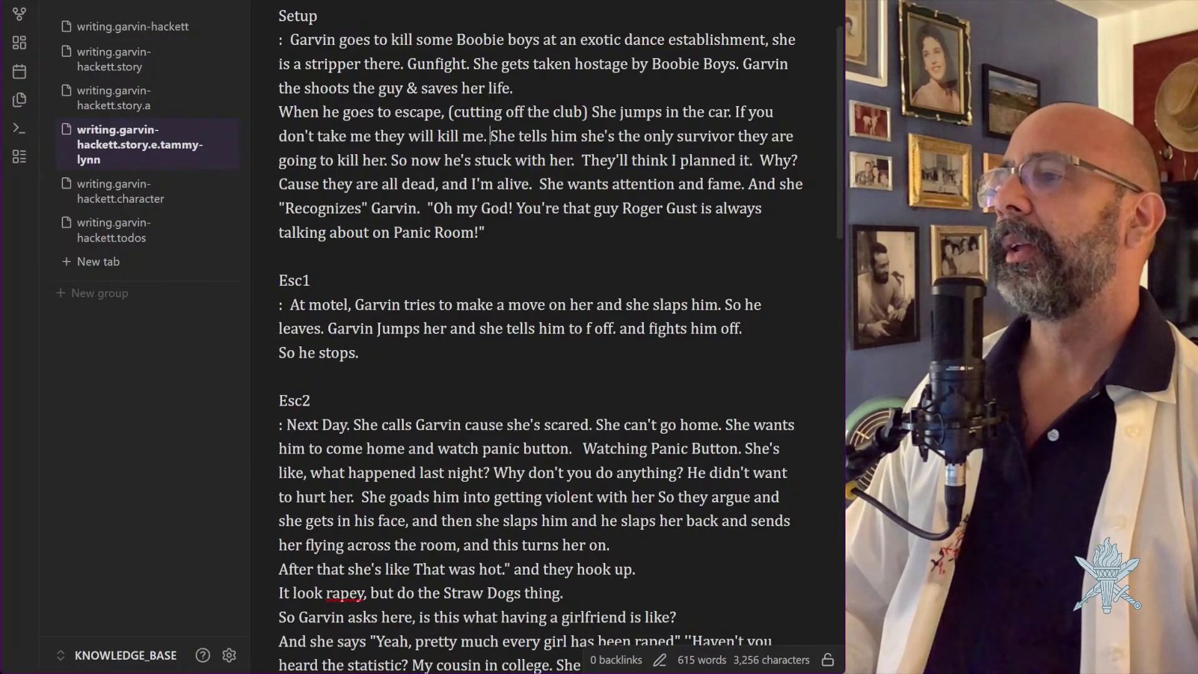
# Replace "She tells him" with "cause" and delete "they are going to kill her" after "only survivor"
pyautogui.moveTo(491, 136); pyautogui.dragTo(577, 136)
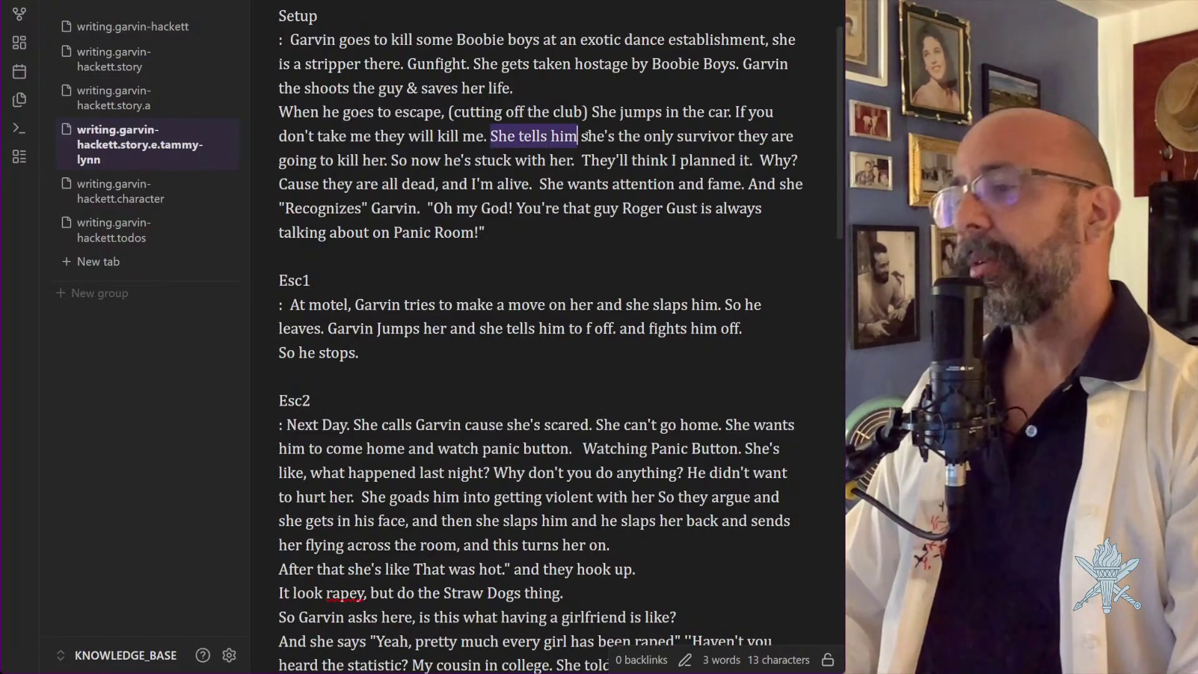
pyautogui.write('cause')
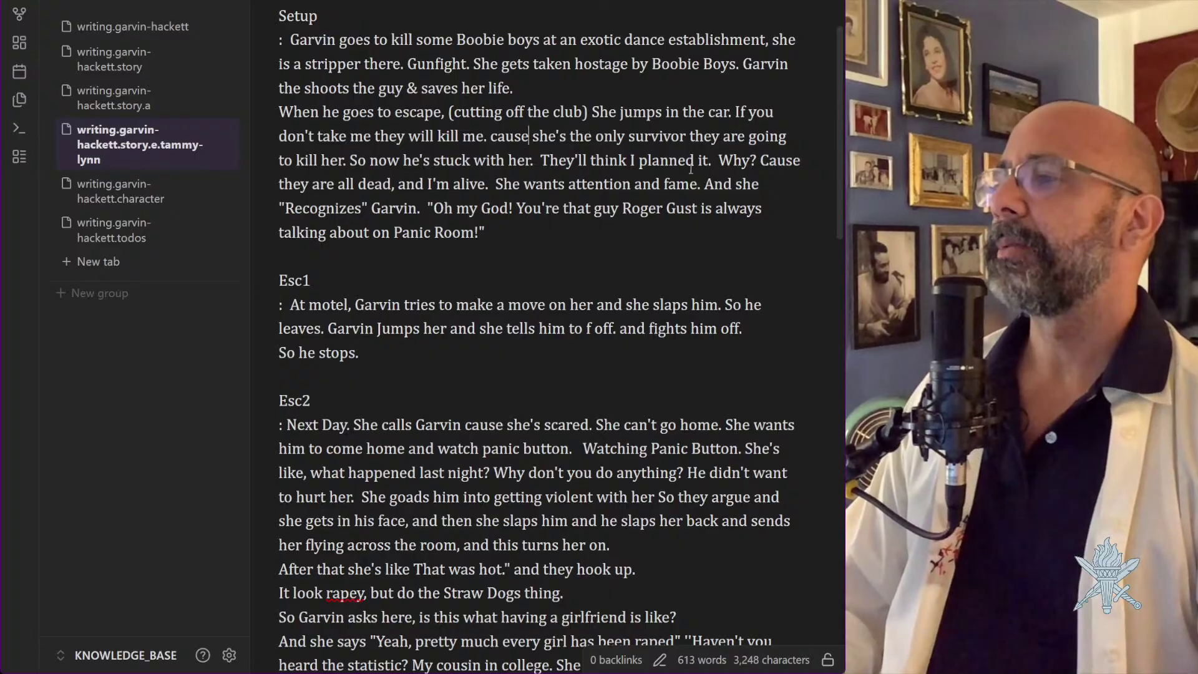
pyautogui.moveTo(344, 161); pyautogui.dragTo(688, 142)
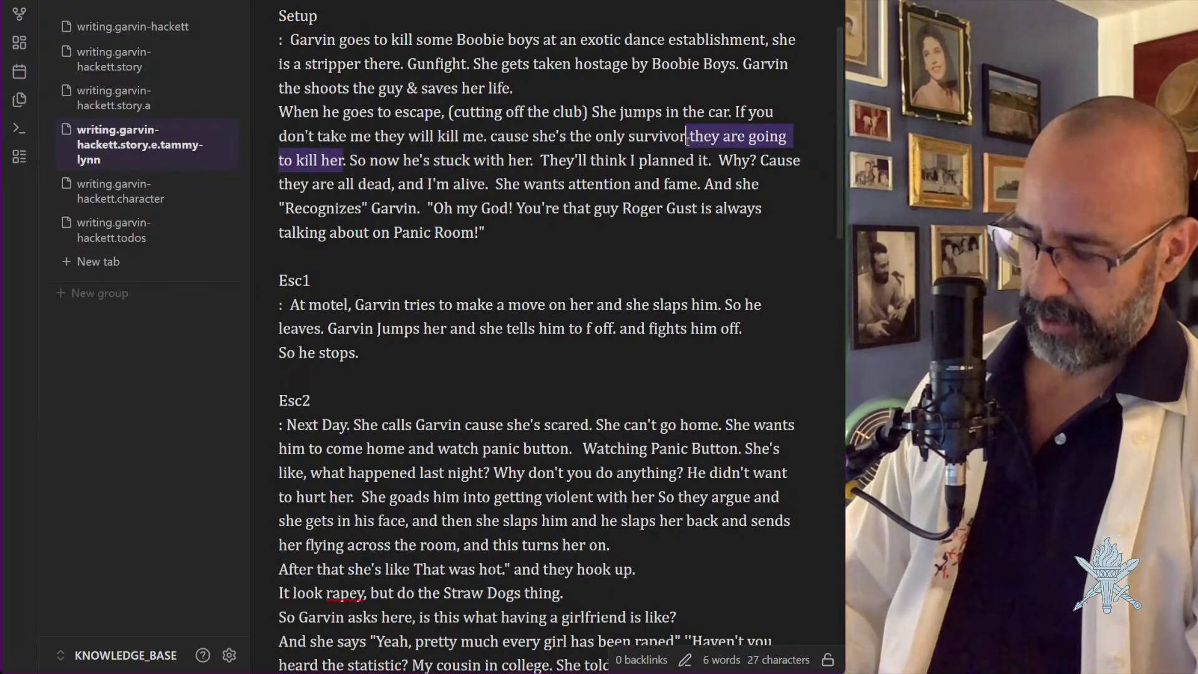
pyautogui.press('BackSpace')
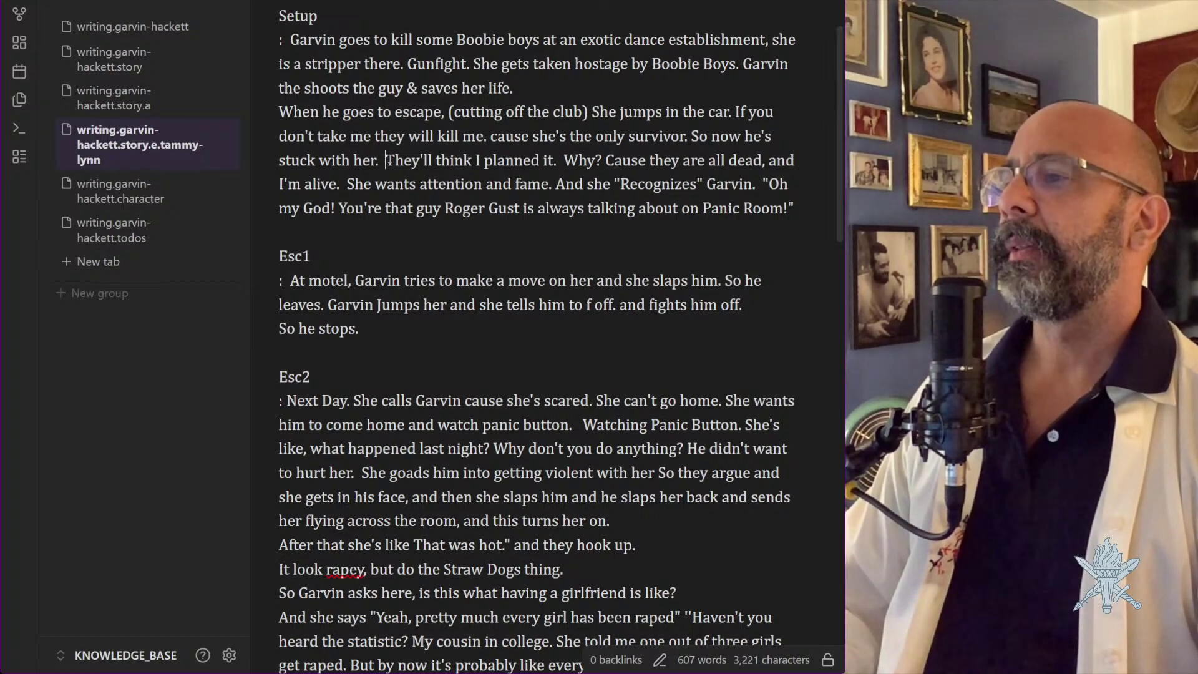
# Replace "So now he's stuck with her." with "x" and insert the "What if she had a personality" raving-bitch note before "She wants attention and fame"
pyautogui.moveTo(386, 159); pyautogui.dragTo(557, 160)
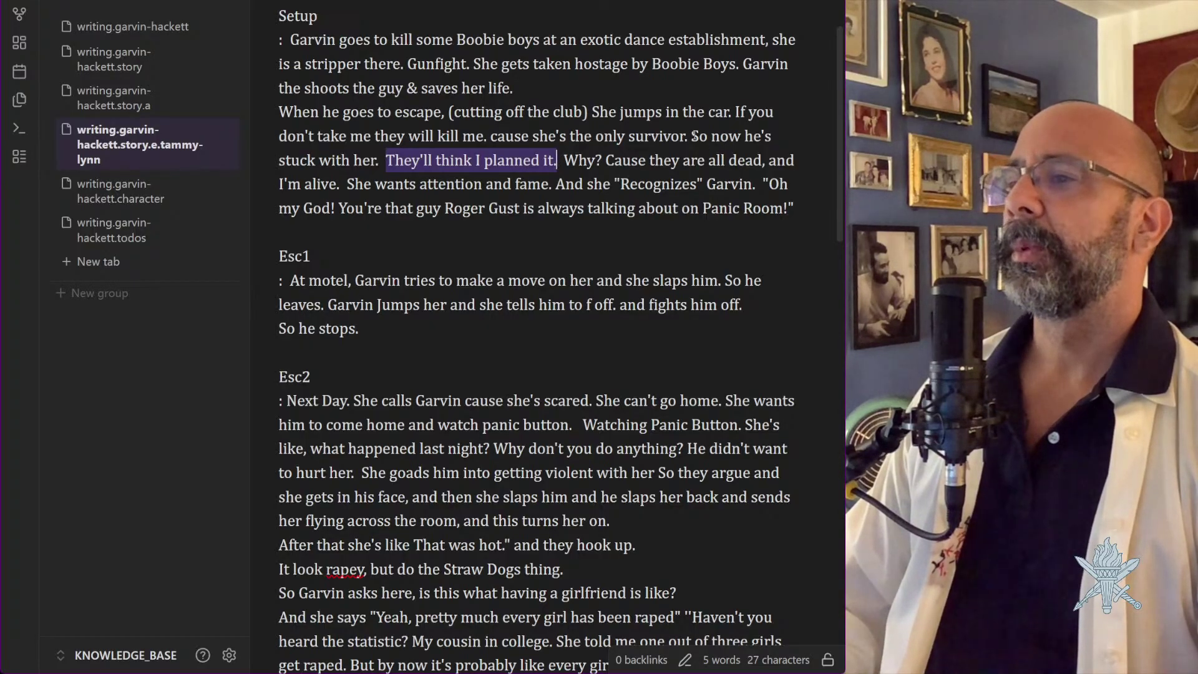
pyautogui.moveTo(691, 136); pyautogui.dragTo(385, 156)
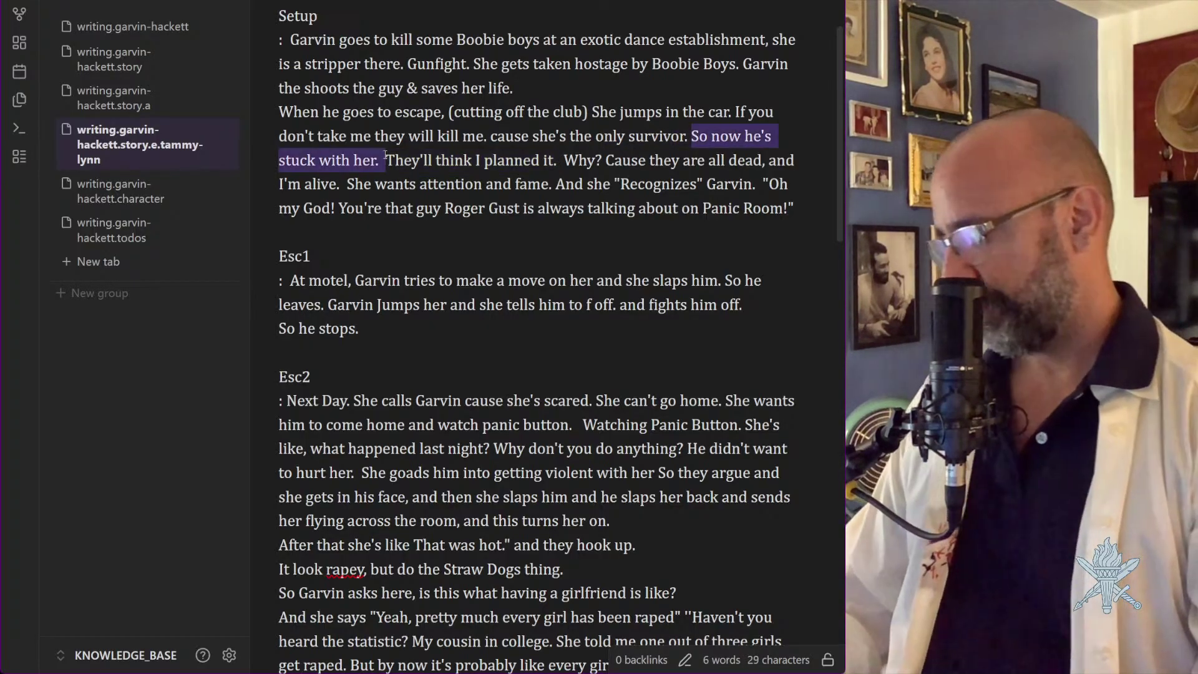
pyautogui.write('x')
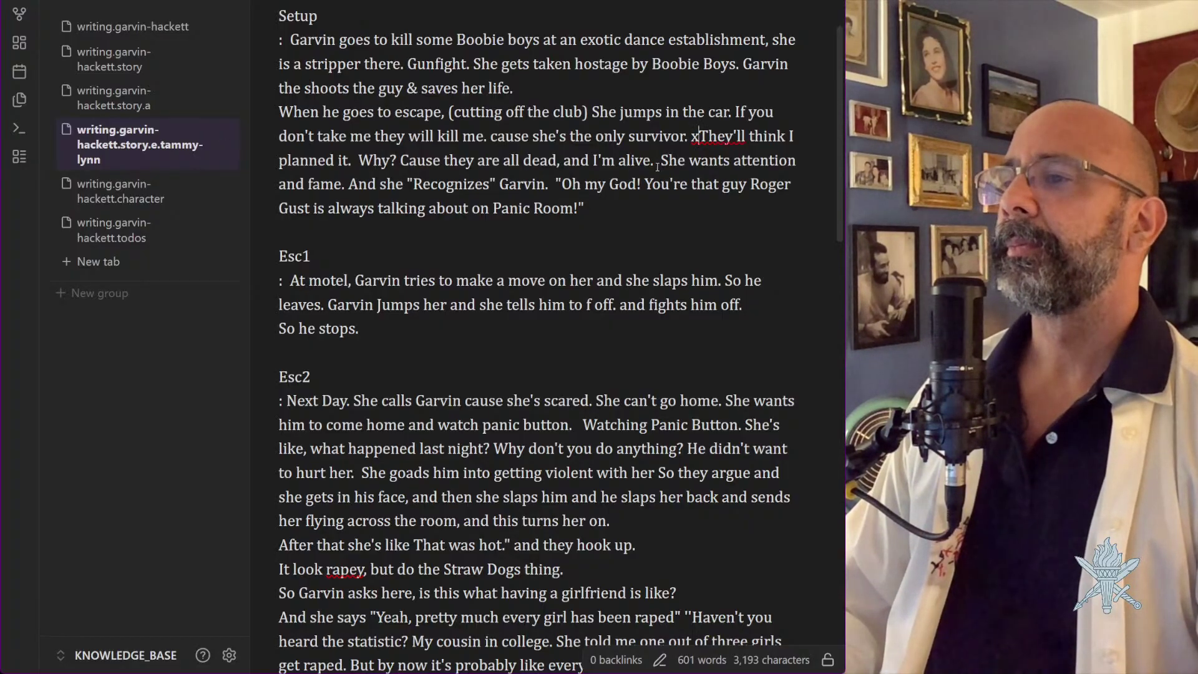
pyautogui.click(661, 160)
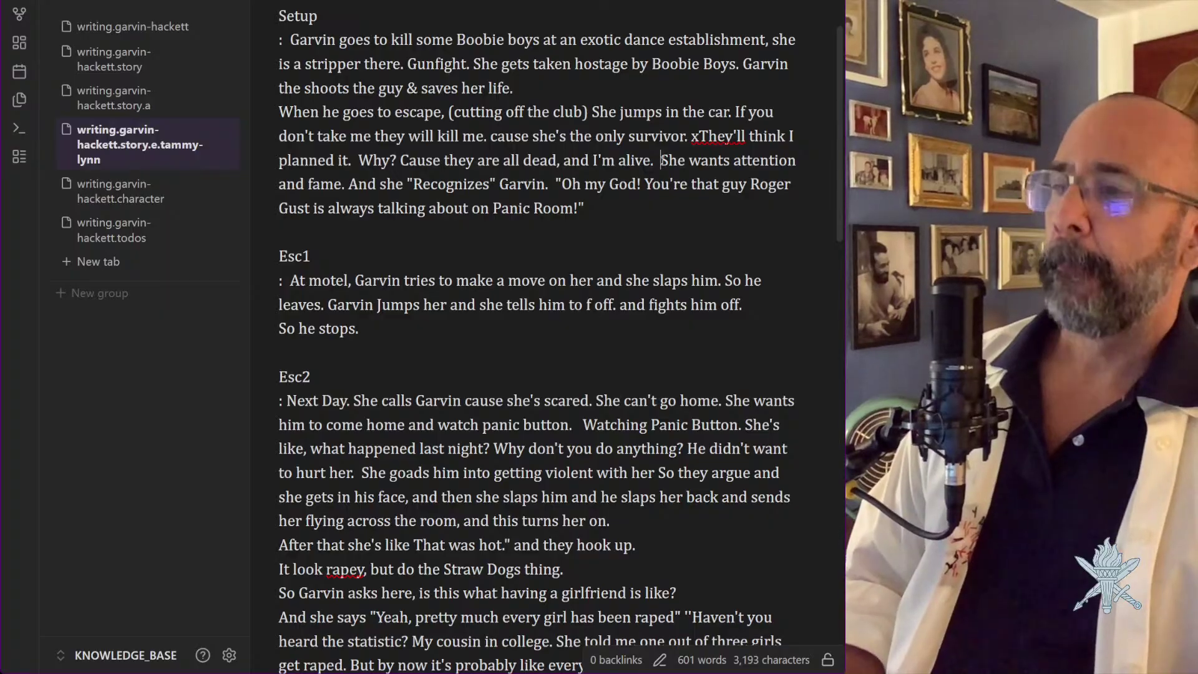
pyautogui.write("What if she had a personality where she's kind of nice most of the time, but then suddenly she's a raving bitch.")
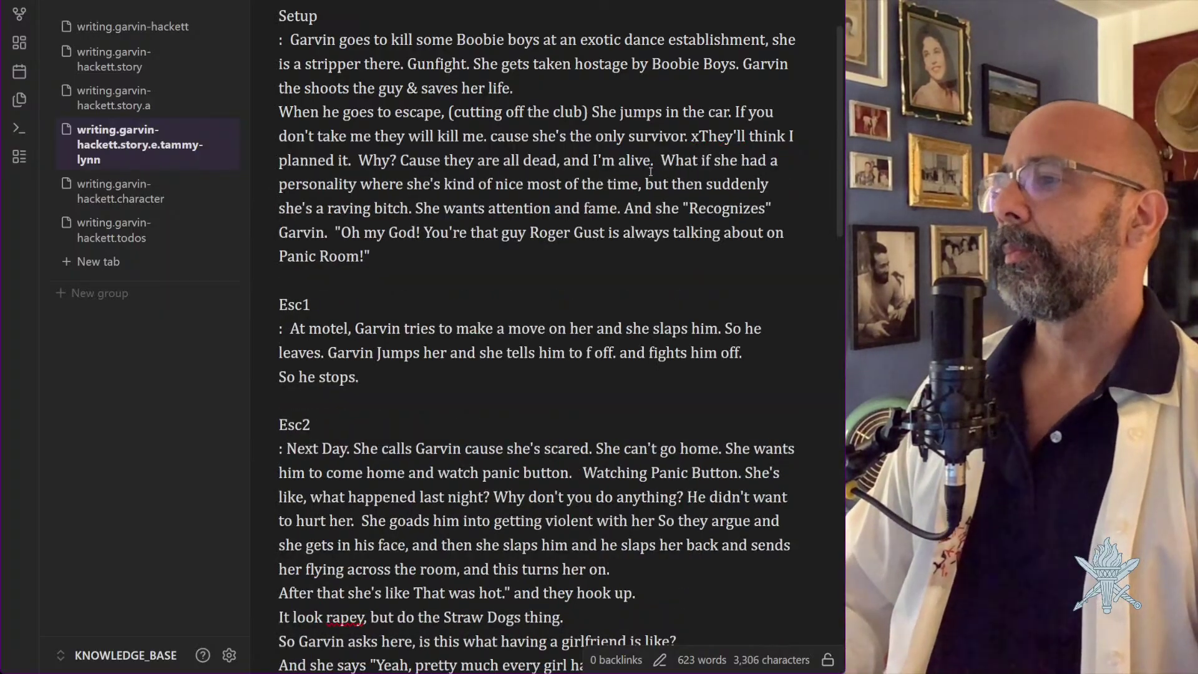
# Remove the "What if she had a personality where she's kind of nice most of the time" sentence from the Setup section
pyautogui.hotkey('ctrl', 'z')
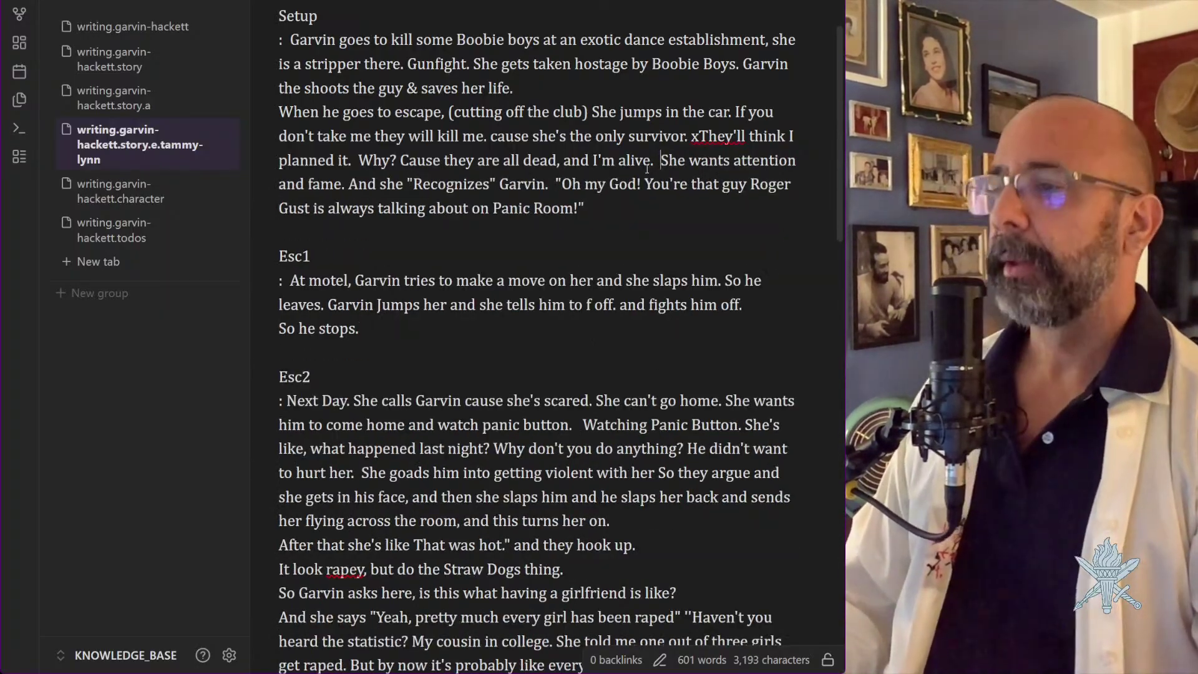
pyautogui.hotkey('ctrl', 'z')
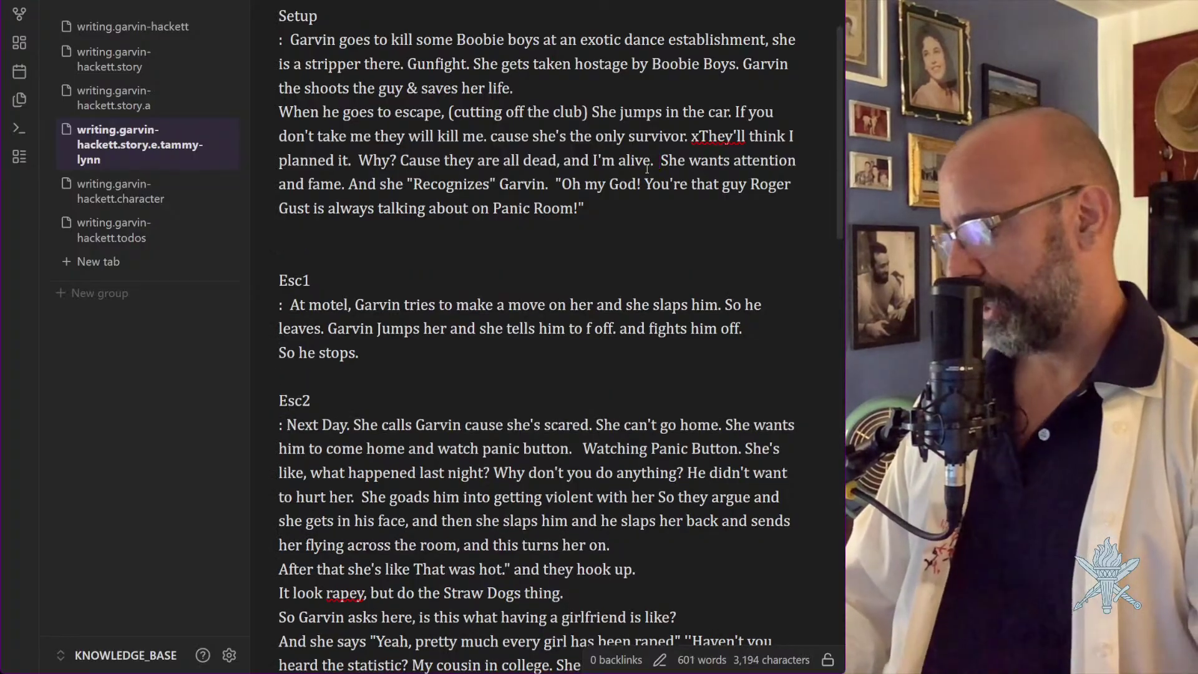
pyautogui.hotkey('ctrl', 'z')
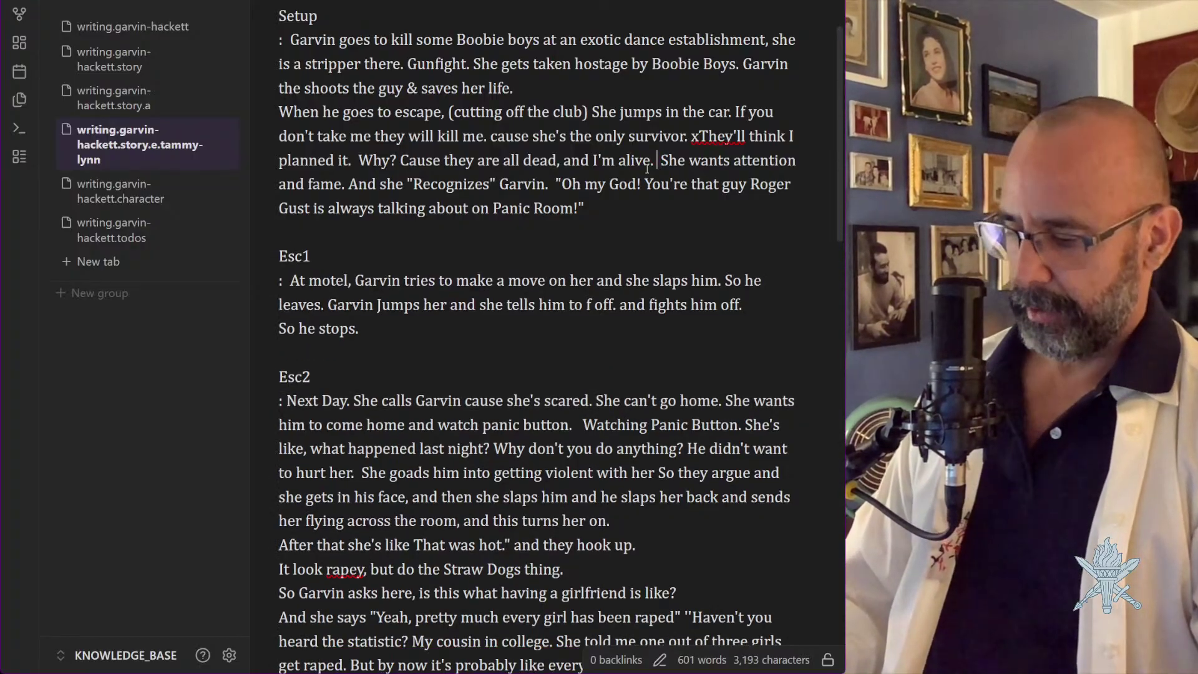
pyautogui.write("What if she had a personality where she's kind of nice most of the time, but then suddenly she's a raving bitch.")
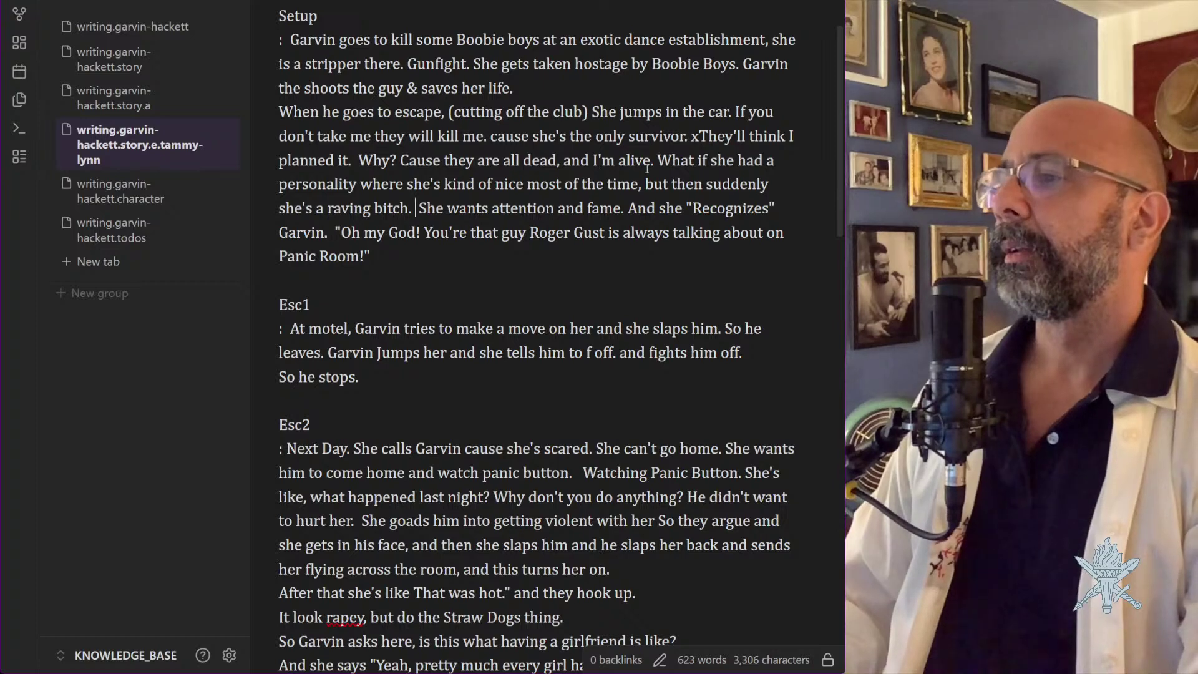
pyautogui.hotkey('ctrl', 'z')
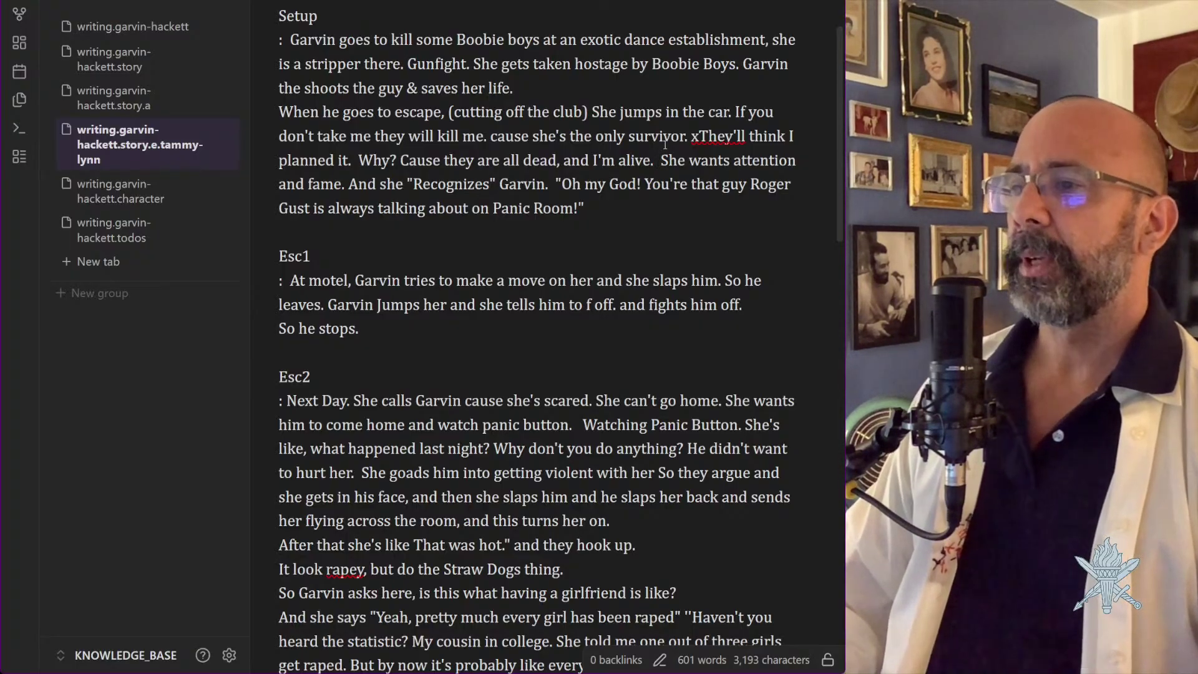
# Insert "So now you're stuck with me." after "and I'm alive." in the Setup section
pyautogui.write("So now you're s")
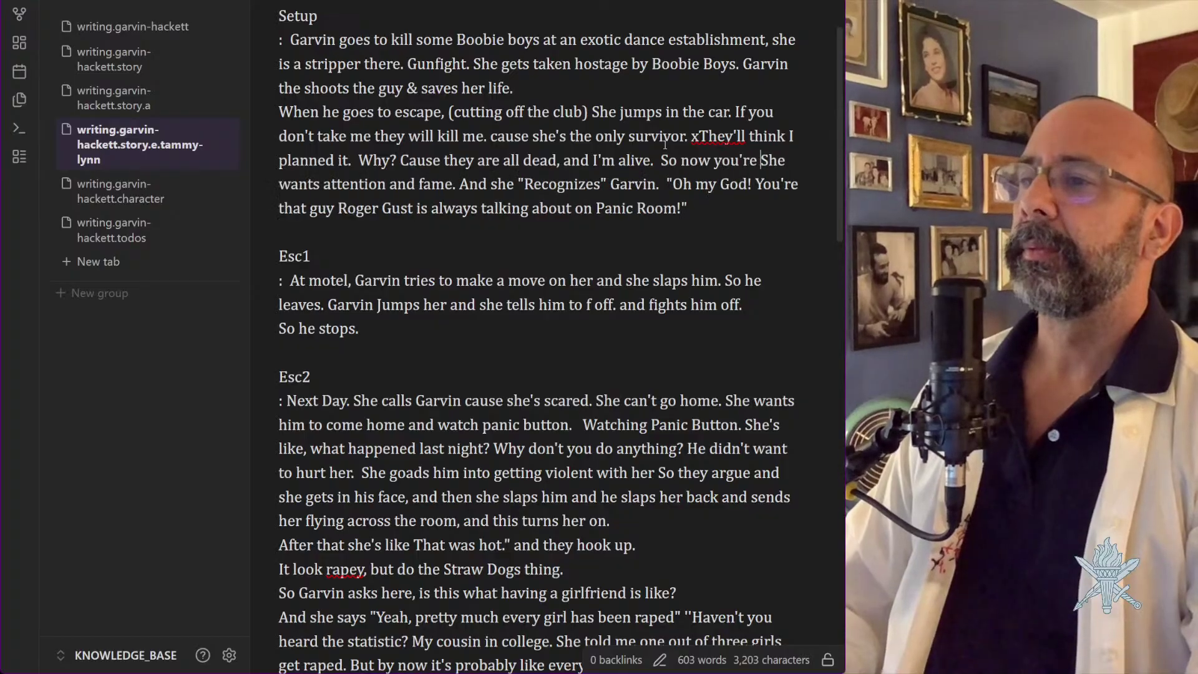
pyautogui.write('t')
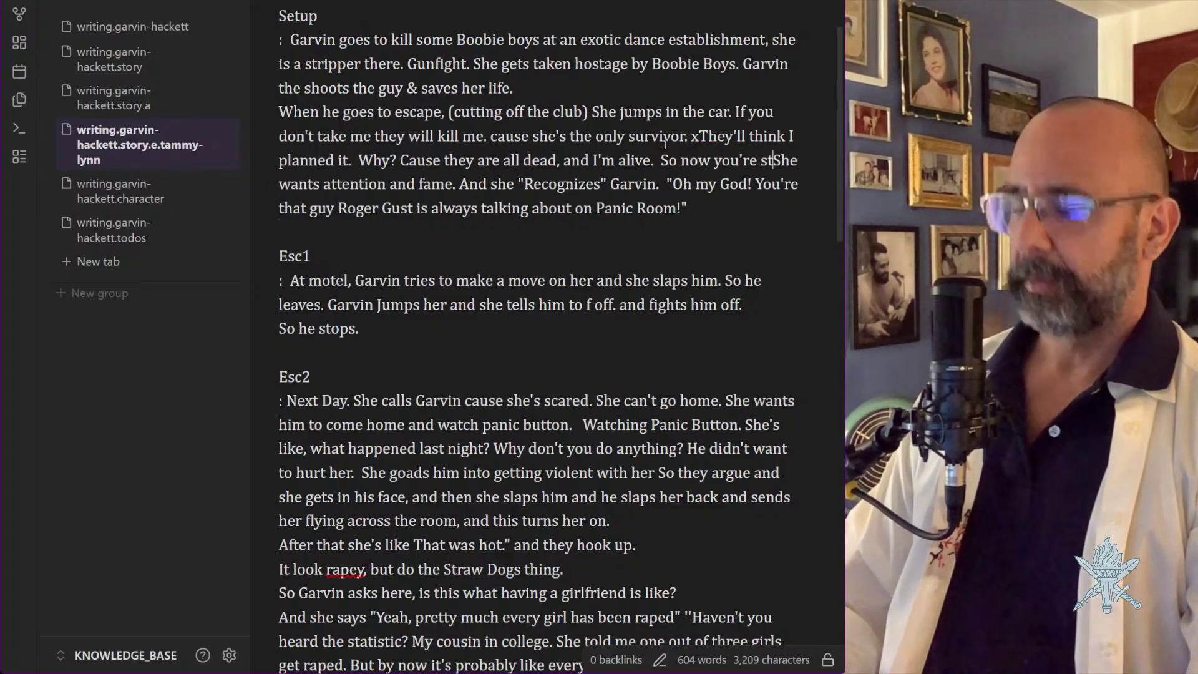
pyautogui.write('uck with me.')
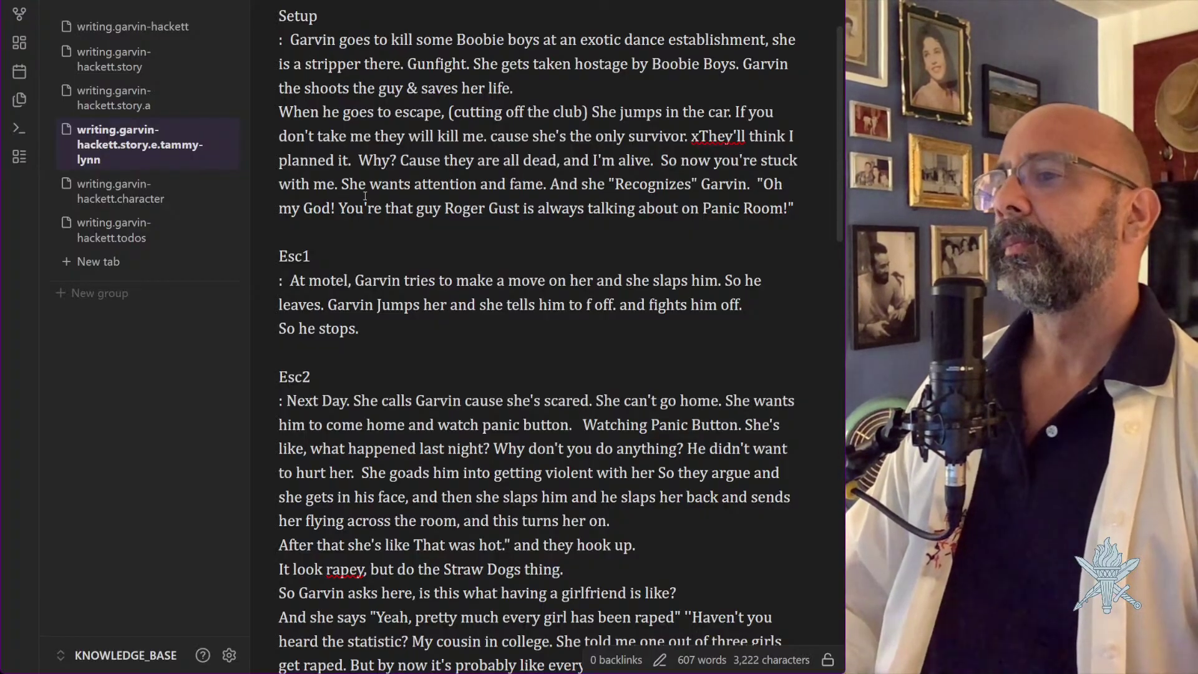
# Split the Setup text with blank lines before "She wants attention and fame" and before "Garvin the shoots the guy"
pyautogui.press('Return')
pyautogui.press('Return')
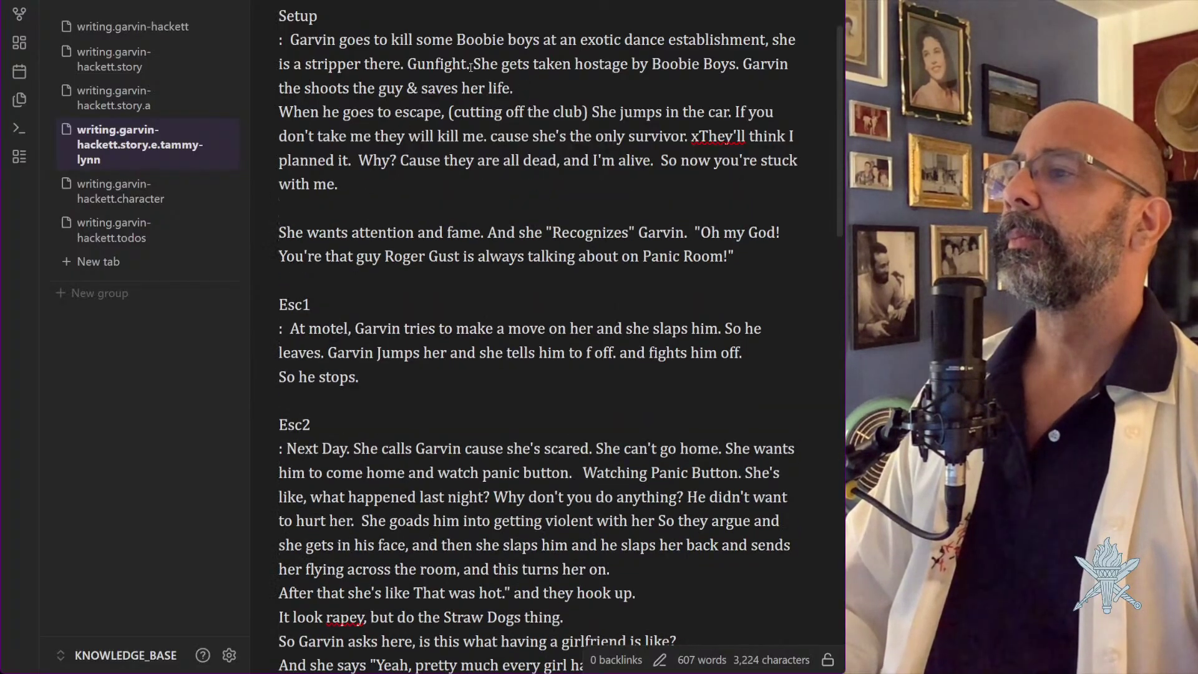
pyautogui.click(743, 64)
pyautogui.press('Return')
pyautogui.press('Return')
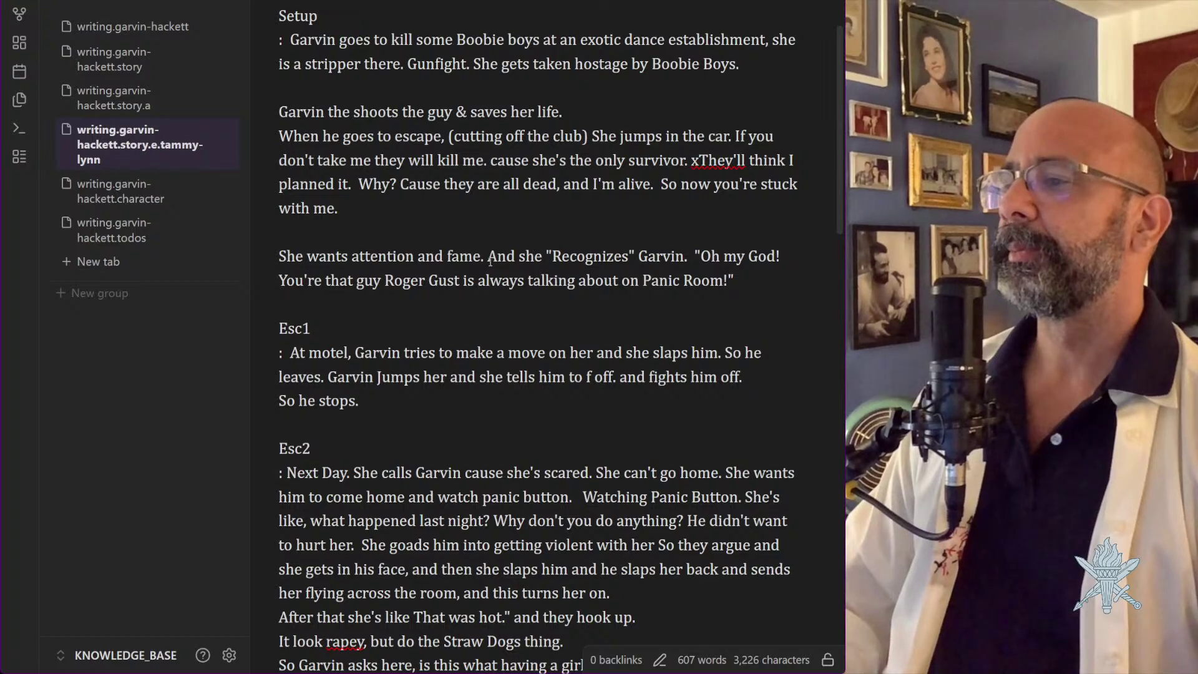
# Cut "wants attention and fame. And she" from the last Setup paragraph so it starts with "She "Recognizes" Garvin."
pyautogui.moveTo(525, 255); pyautogui.dragTo(665, 294)
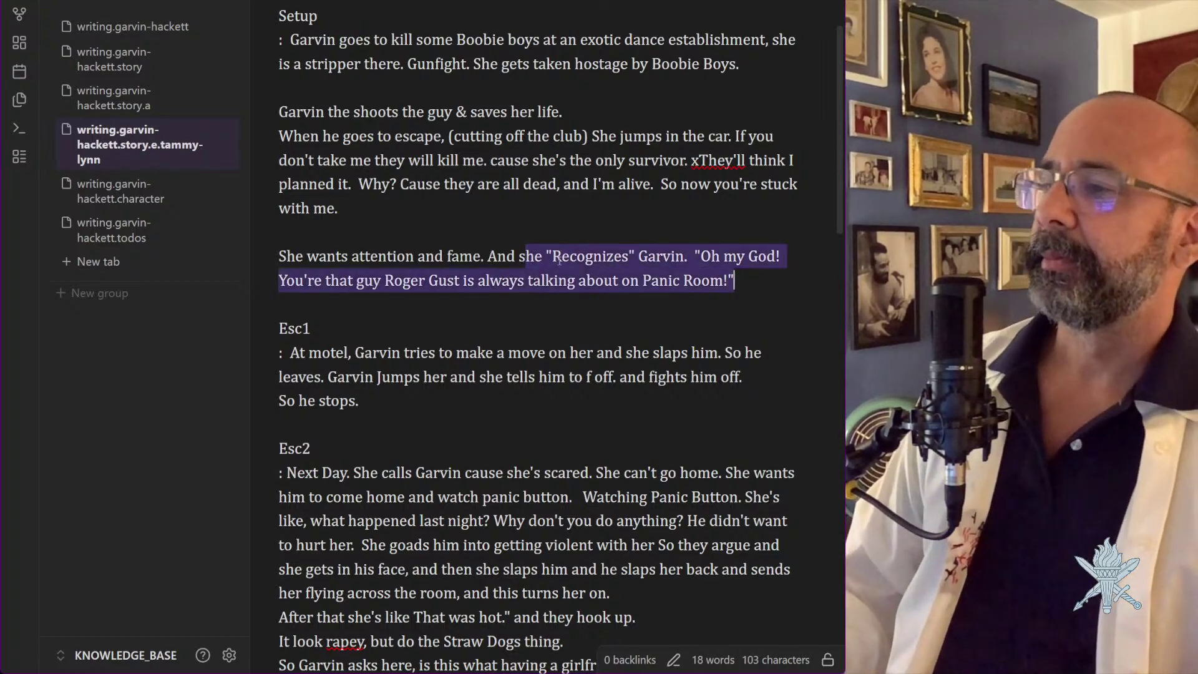
pyautogui.click(527, 258)
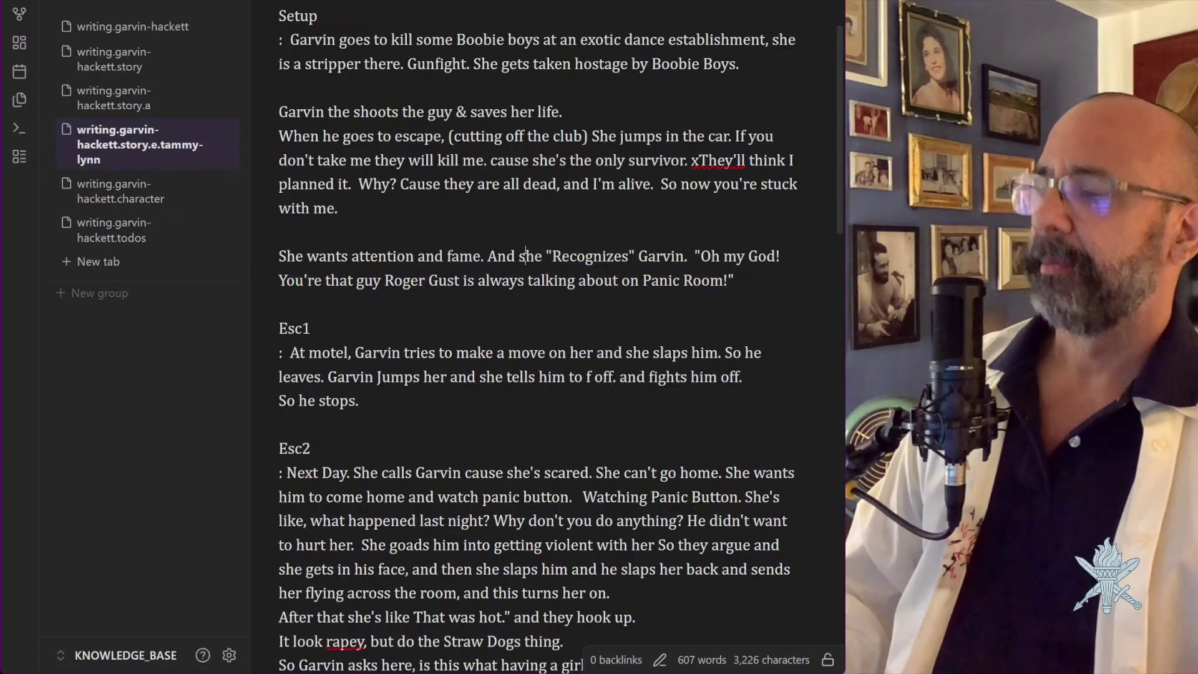
pyautogui.press('BackSpace')
pyautogui.press('BackSpace')
pyautogui.press('BackSpace')
pyautogui.press('BackSpace')
pyautogui.press('BackSpace')
pyautogui.press('BackSpace')
pyautogui.press('BackSpace')
pyautogui.press('BackSpace')
pyautogui.press('BackSpace')
pyautogui.press('BackSpace')
pyautogui.press('BackSpace')
pyautogui.press('BackSpace')
pyautogui.press('BackSpace')
pyautogui.press('BackSpace')
pyautogui.press('BackSpace')
pyautogui.press('BackSpace')
pyautogui.press('BackSpace')
pyautogui.press('BackSpace')
pyautogui.press('BackSpace')
pyautogui.press('BackSpace')
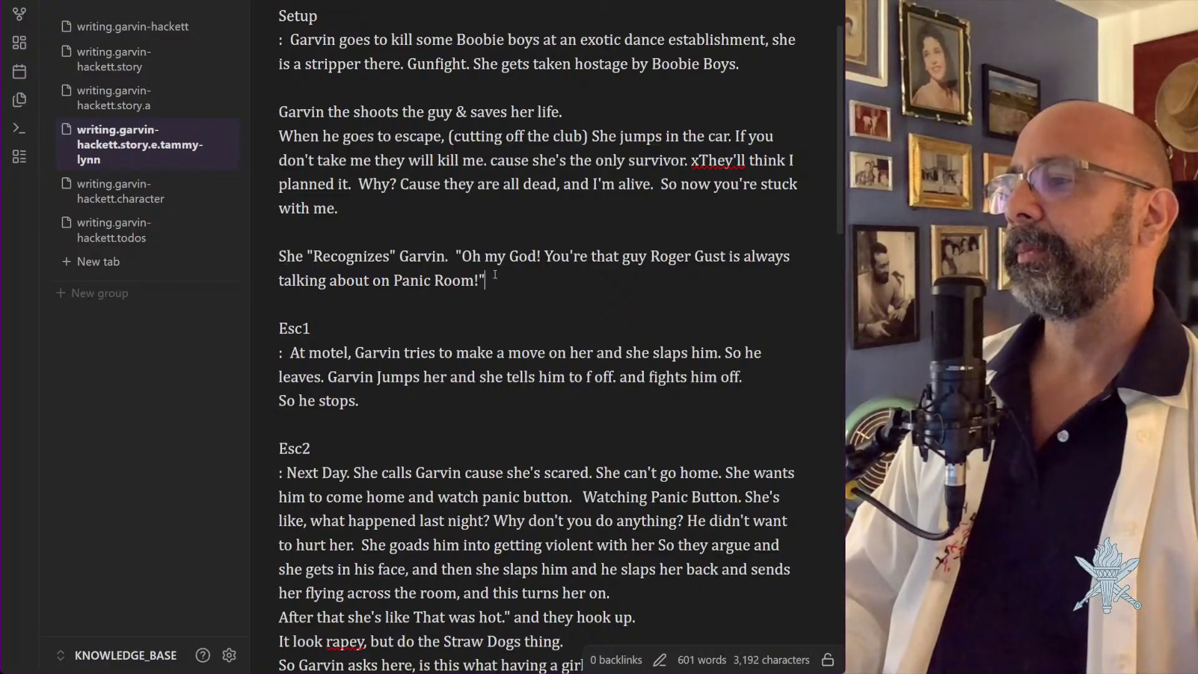
# Move the "She "Recognizes" Garvin" passage to a new line after "She gets taken hostage by Boobie Boys."
pyautogui.moveTo(486, 280); pyautogui.dragTo(281, 251)
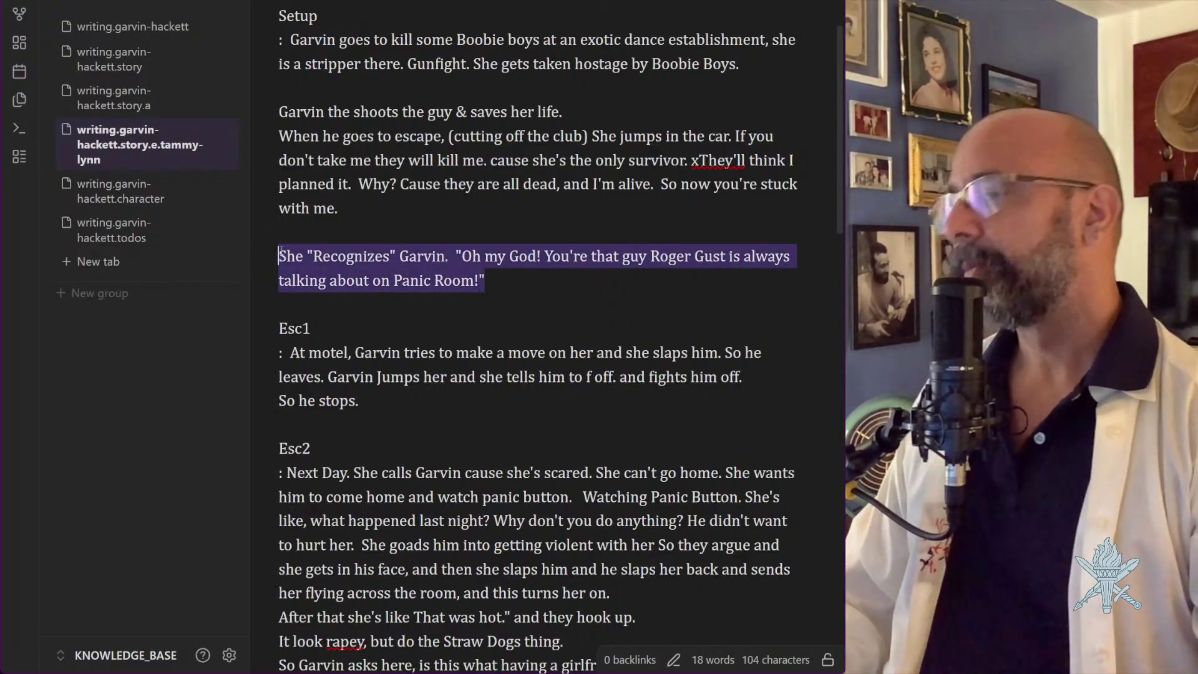
pyautogui.hotkey('ctrl', 'x')
pyautogui.hotkey('ctrl', 'z')
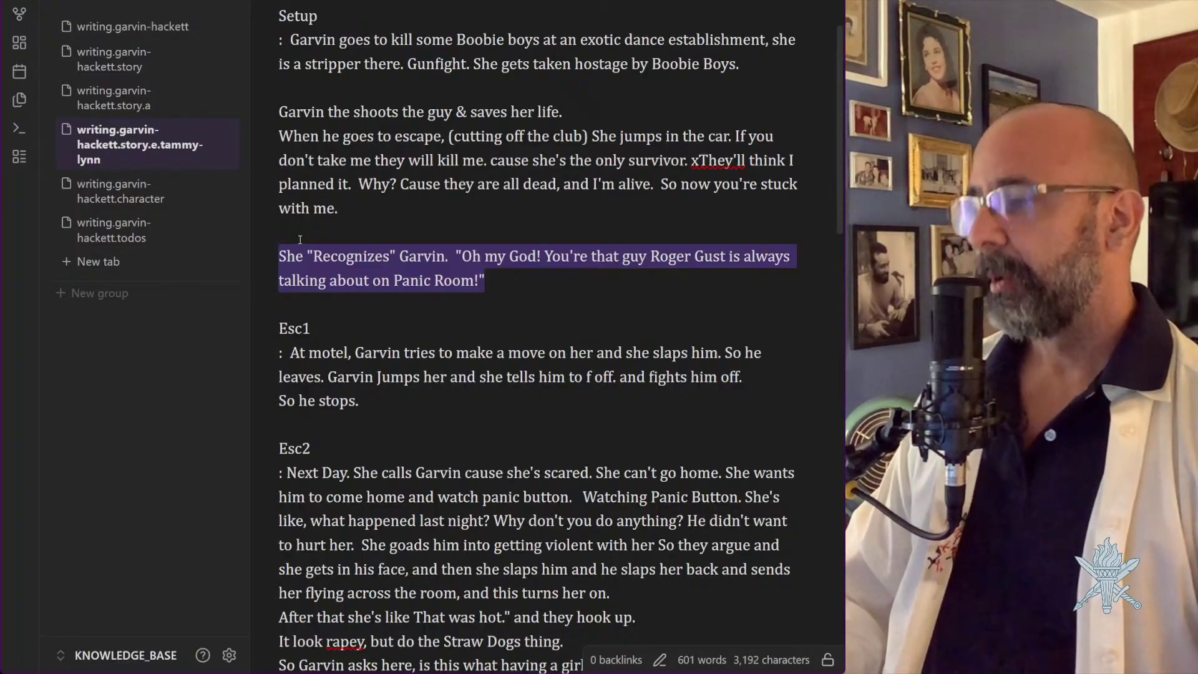
pyautogui.write('x')
pyautogui.hotkey('ctrl', 'z')
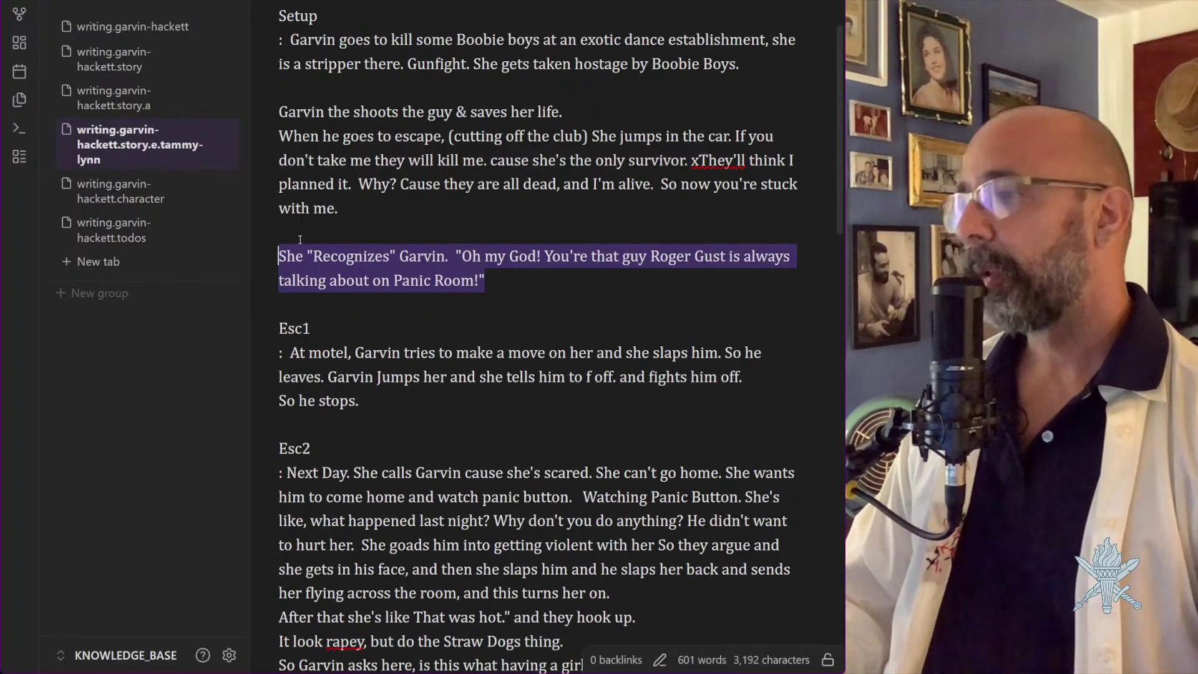
pyautogui.hotkey('ctrl', 'x')
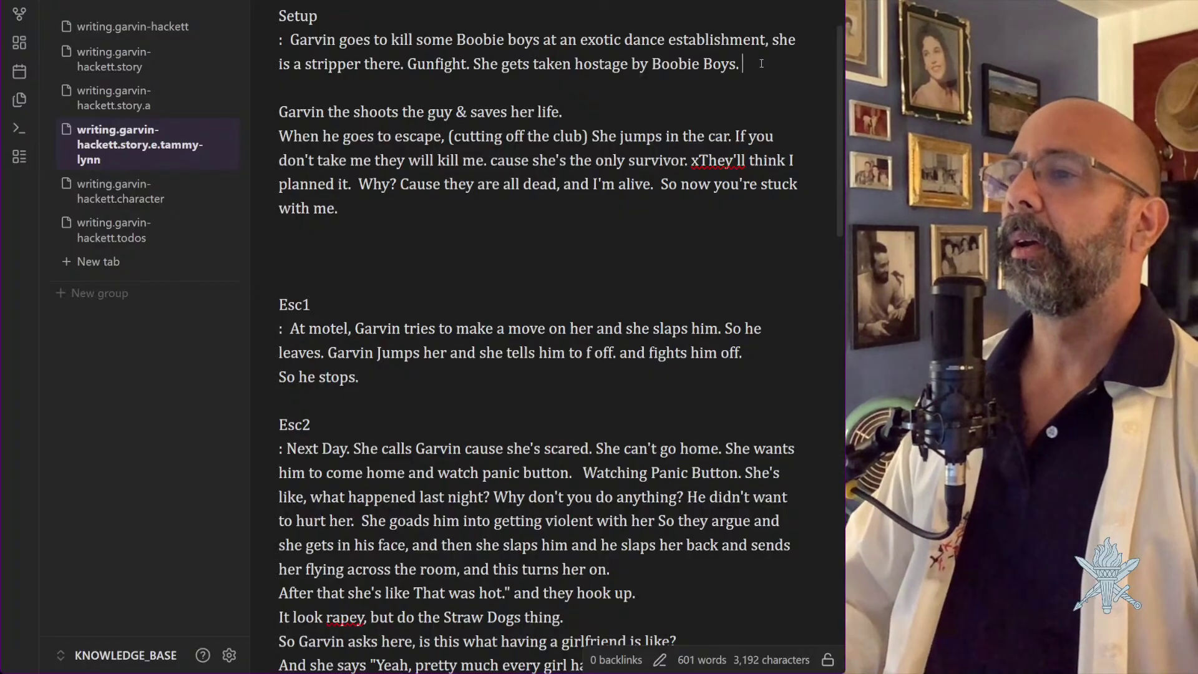
pyautogui.press('Return')
pyautogui.hotkey('ctrl', 'v')
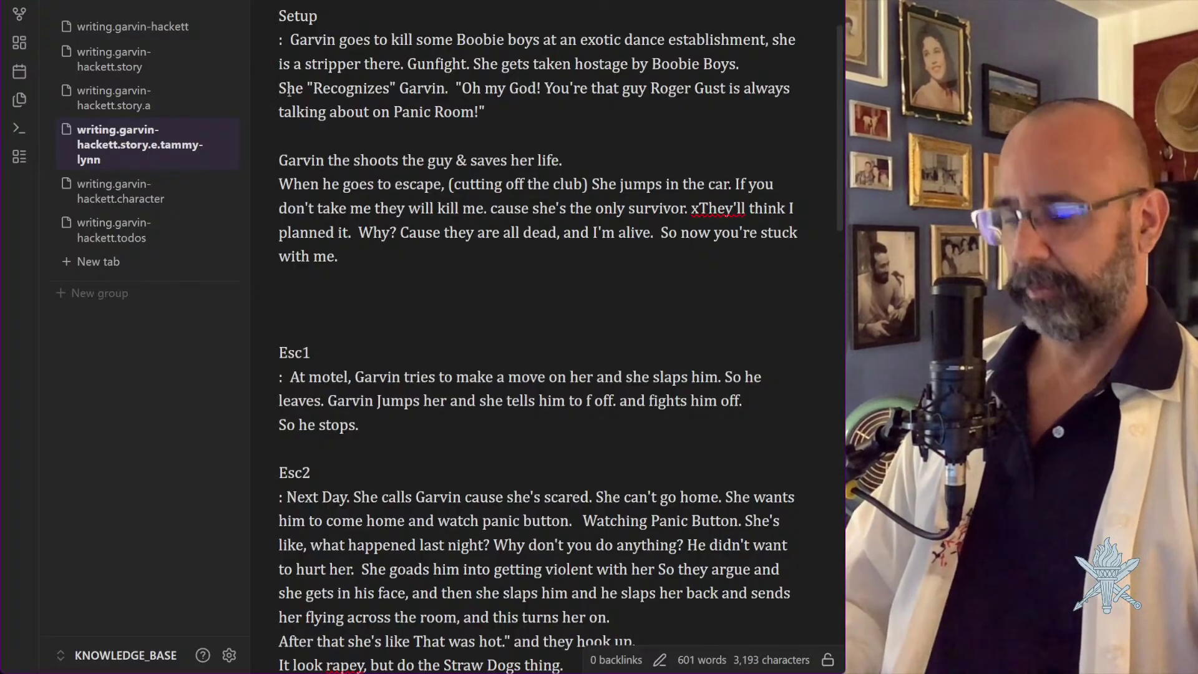
# Add a blank line before the "She "Recognizes" Garvin" passage and another before "When he goes to escape"
pyautogui.click(289, 91)
pyautogui.press('Return')
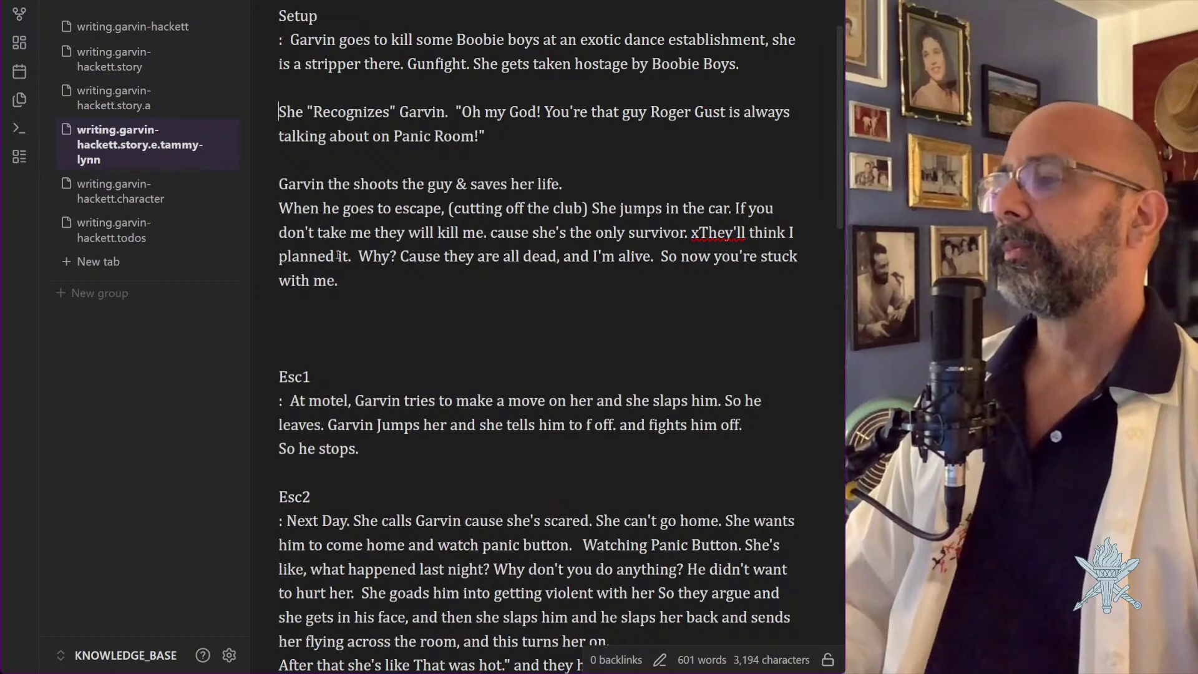
pyautogui.click(280, 208)
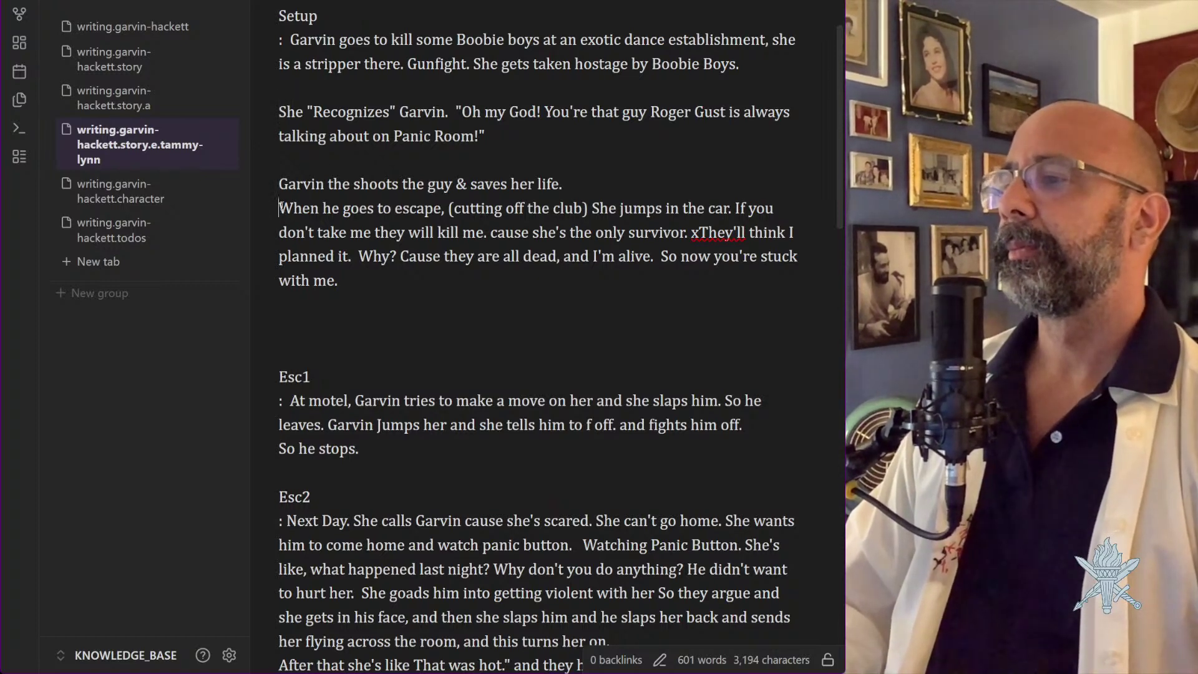
pyautogui.press('Return')
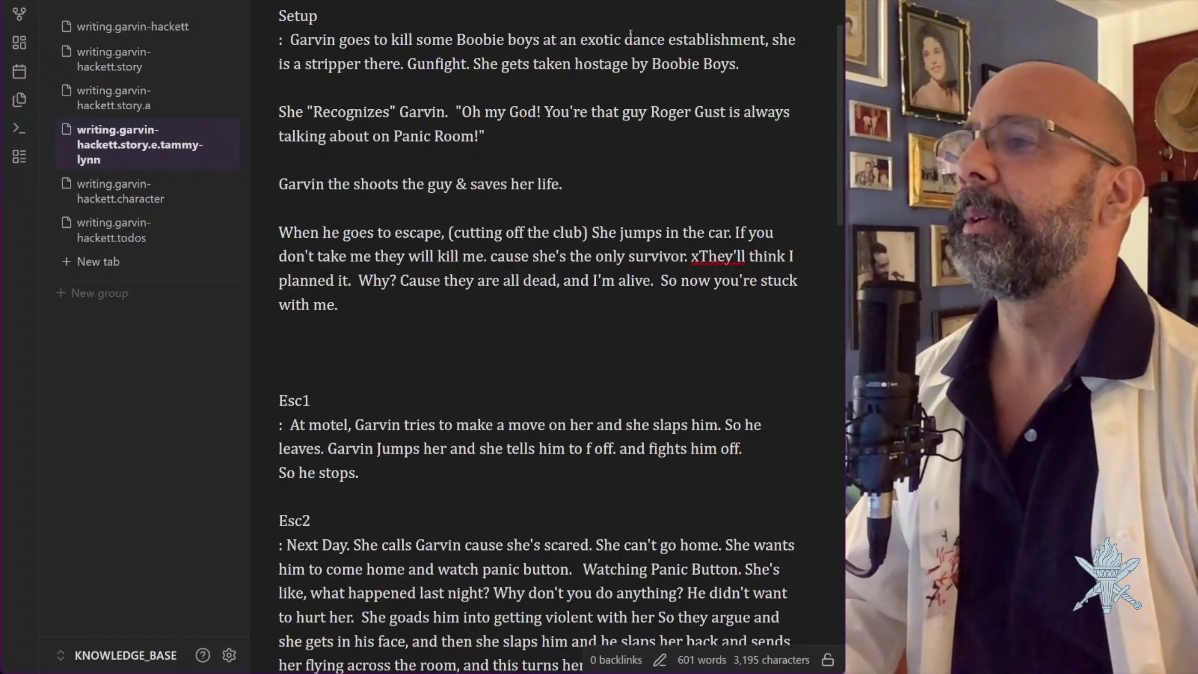
# Insert "one of the" before "Boobie Boys" in the hostage sentence of the Setup section
pyautogui.click(653, 65)
pyautogui.write('one of ')
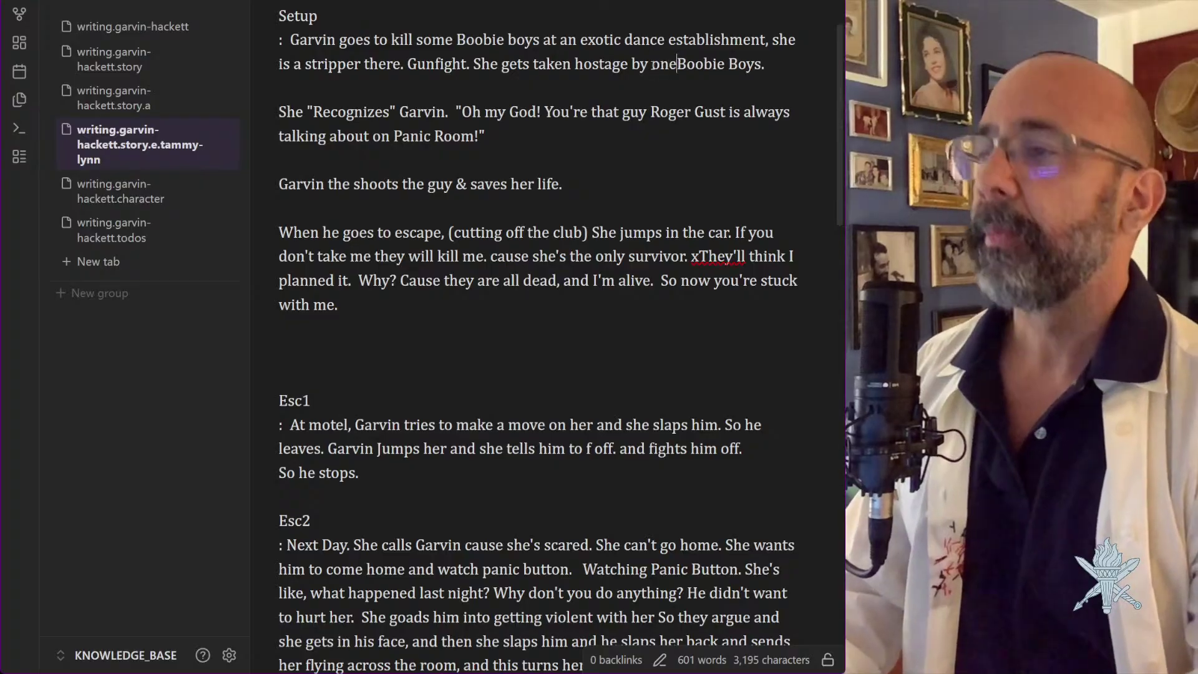
pyautogui.write('the')
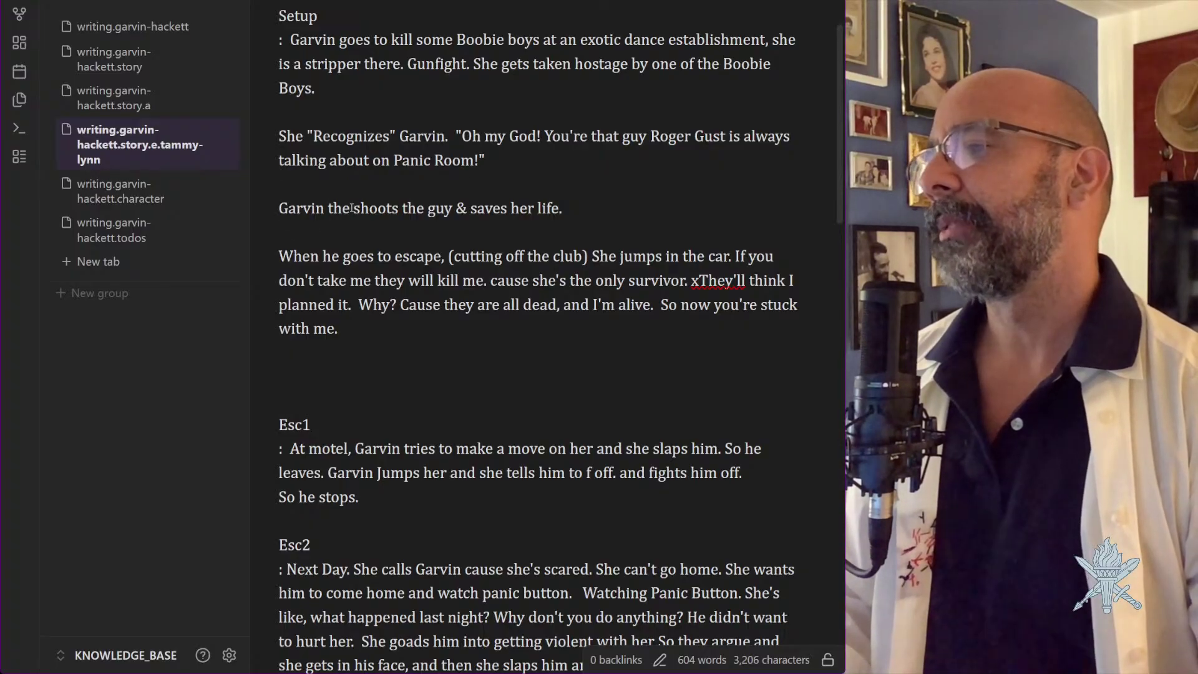
# Delete the extra "the" so the sentence reads "Garvin shoots the guy & saves her life."
pyautogui.moveTo(328, 209); pyautogui.dragTo(348, 208)
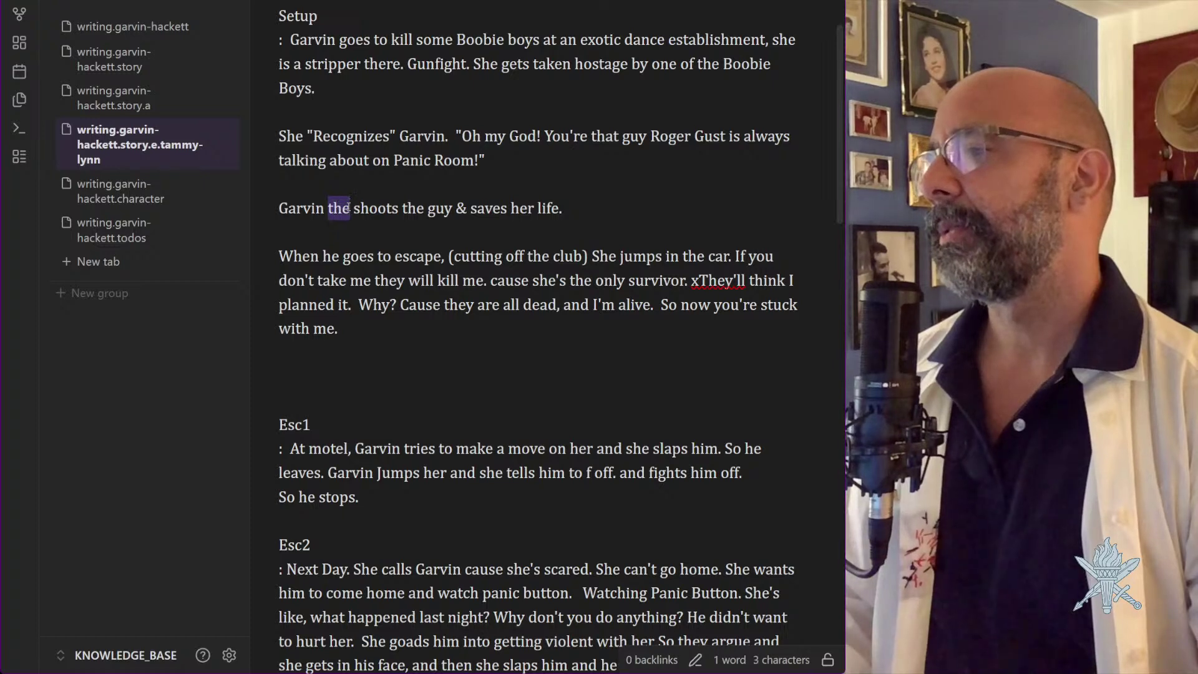
pyautogui.write('x')
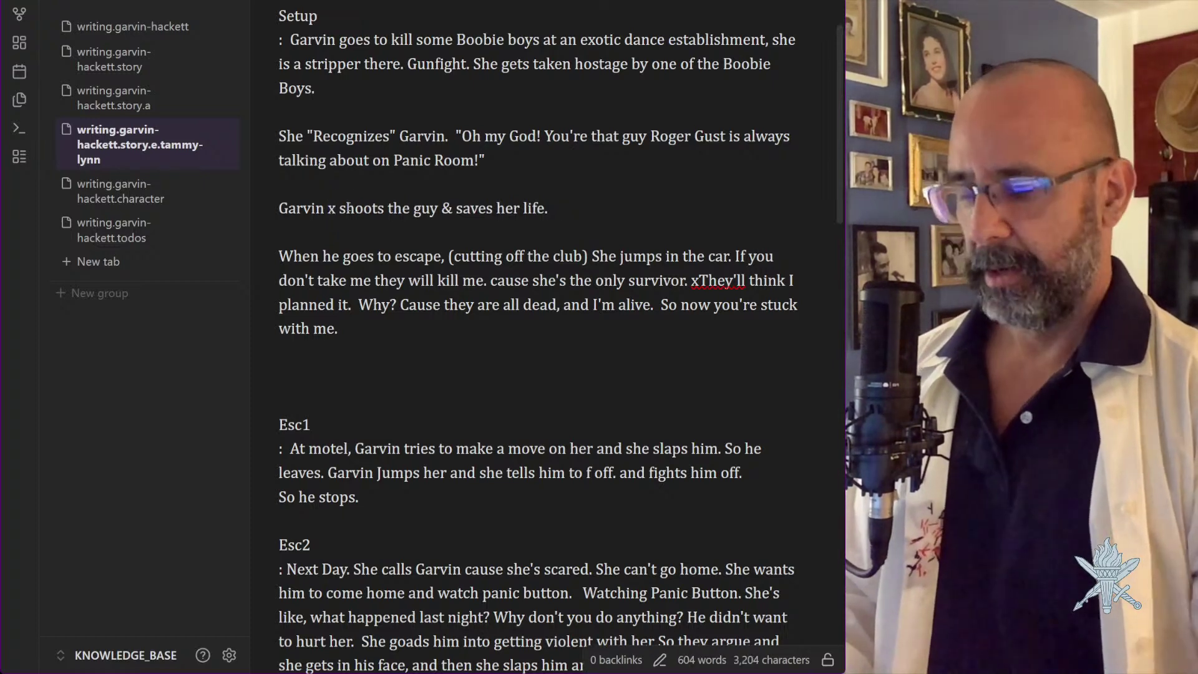
pyautogui.press('BackSpace')
pyautogui.press('BackSpace')
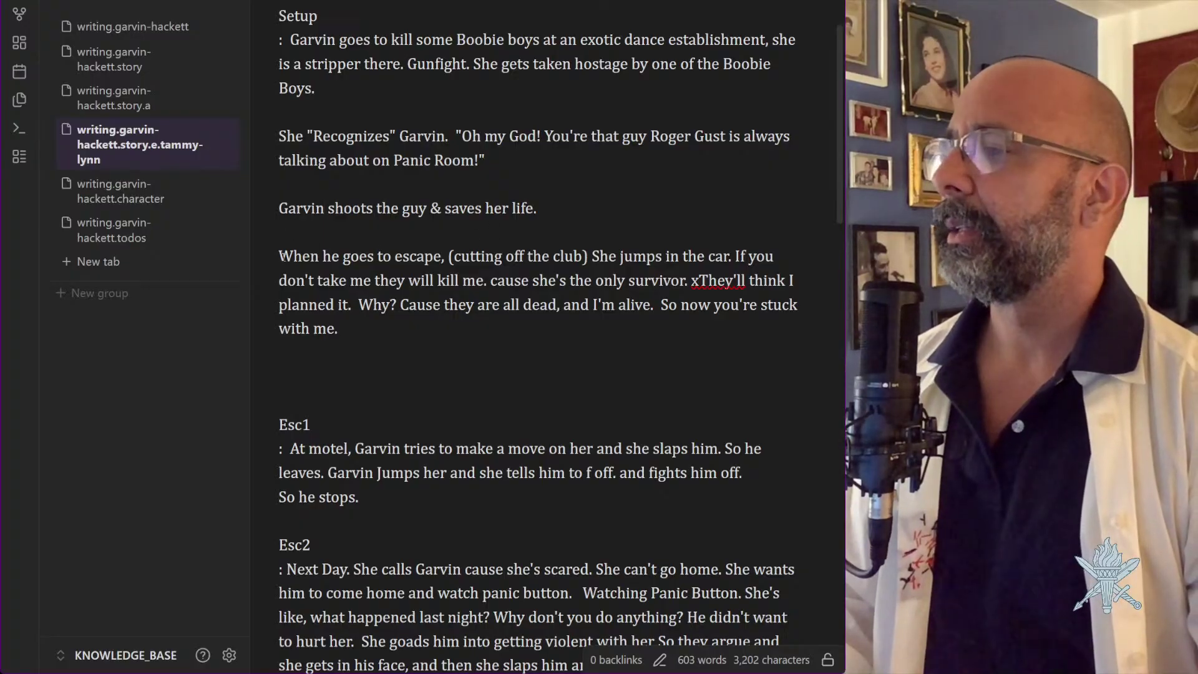
# Add "in a car" after "cutting off the club" inside the parentheses of the escape paragraph
pyautogui.moveTo(279, 255); pyautogui.dragTo(633, 257)
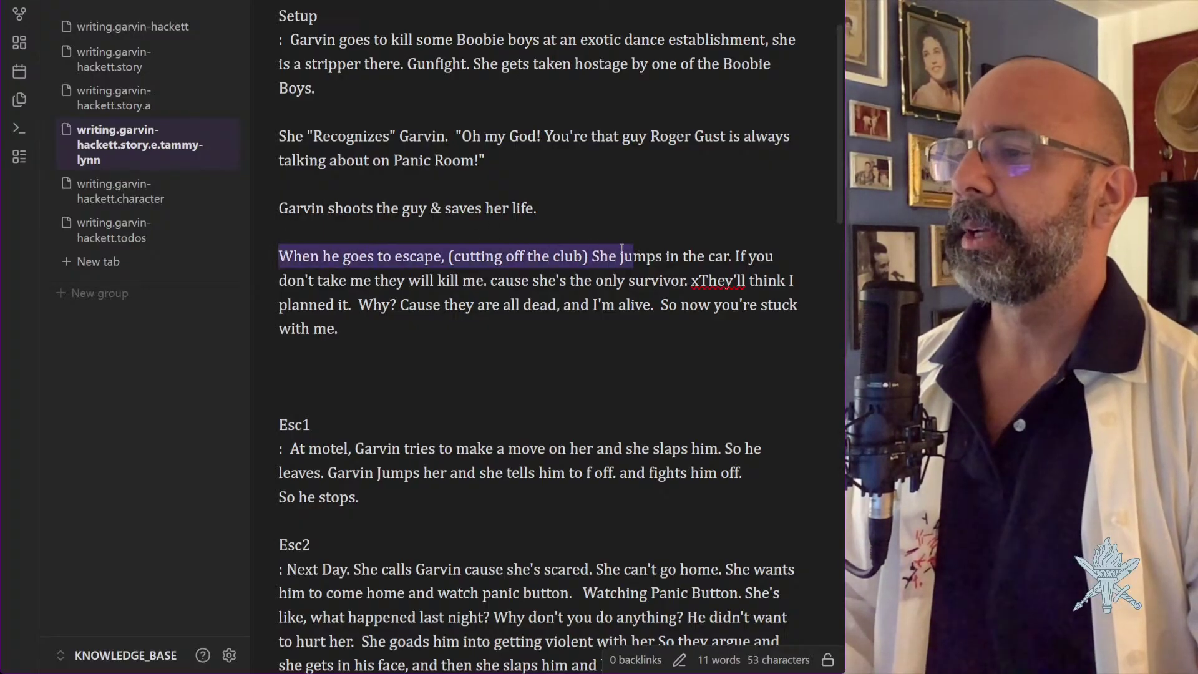
pyautogui.click(582, 258)
pyautogui.write('in a car')
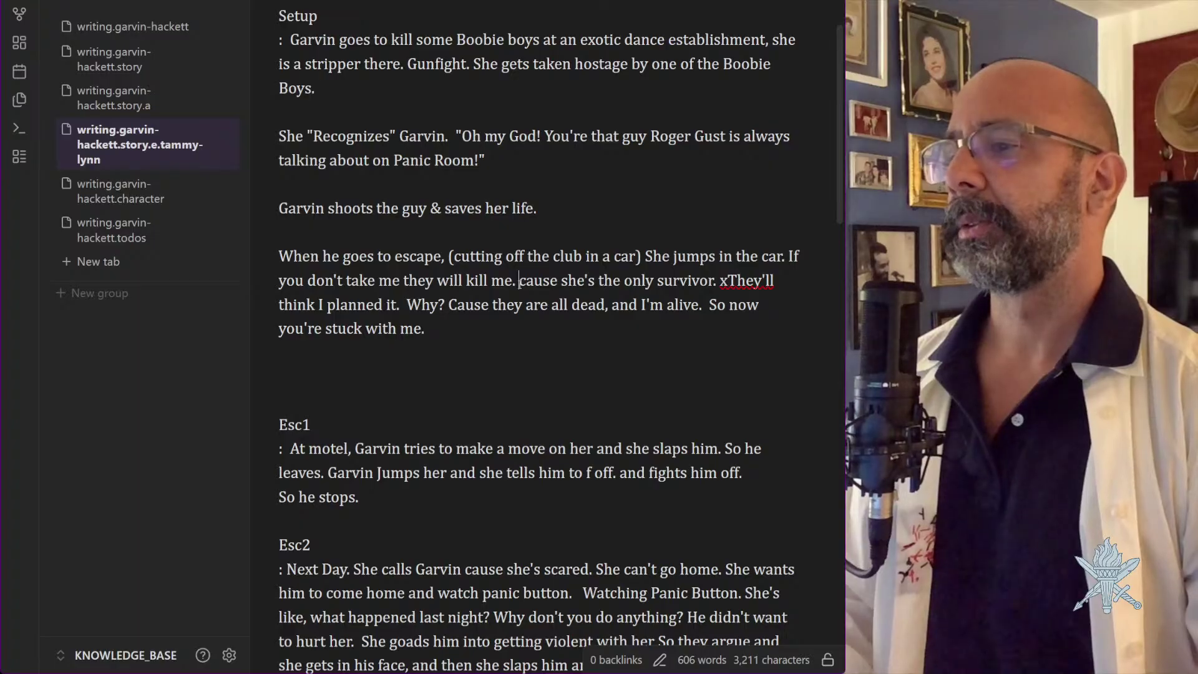
# Replace "cause she's" with "I'm" before "the only survivor" and remove the stray x before "They'll"
pyautogui.moveTo(518, 280); pyautogui.dragTo(595, 280)
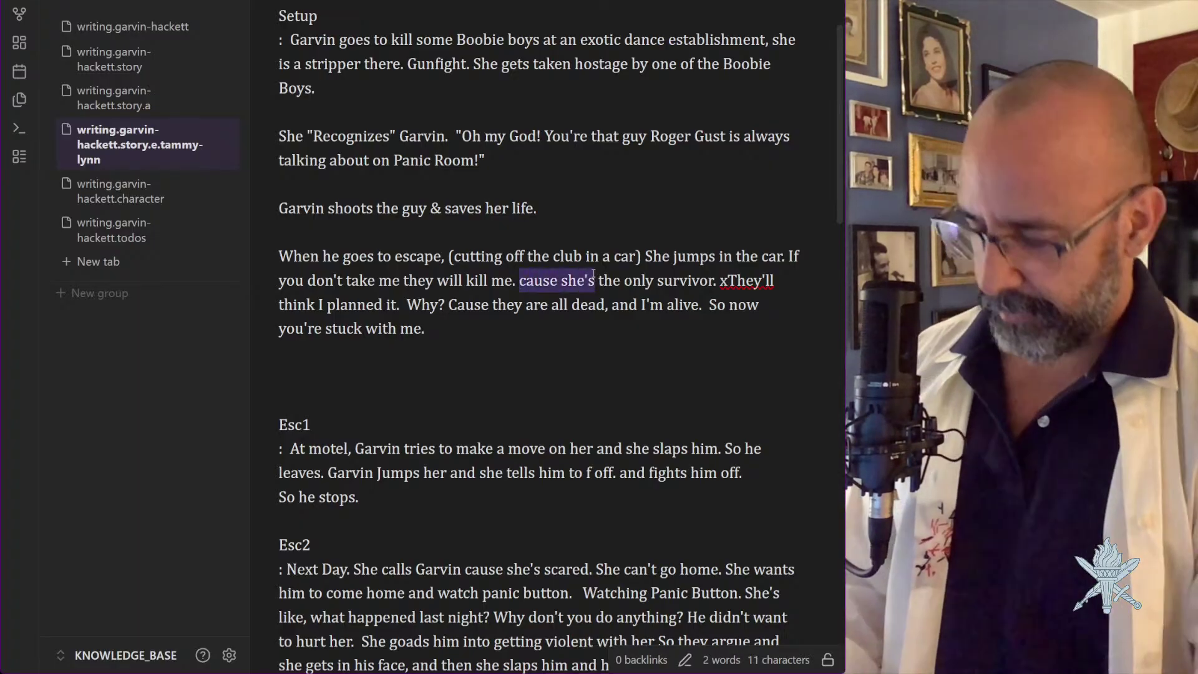
pyautogui.write('I')
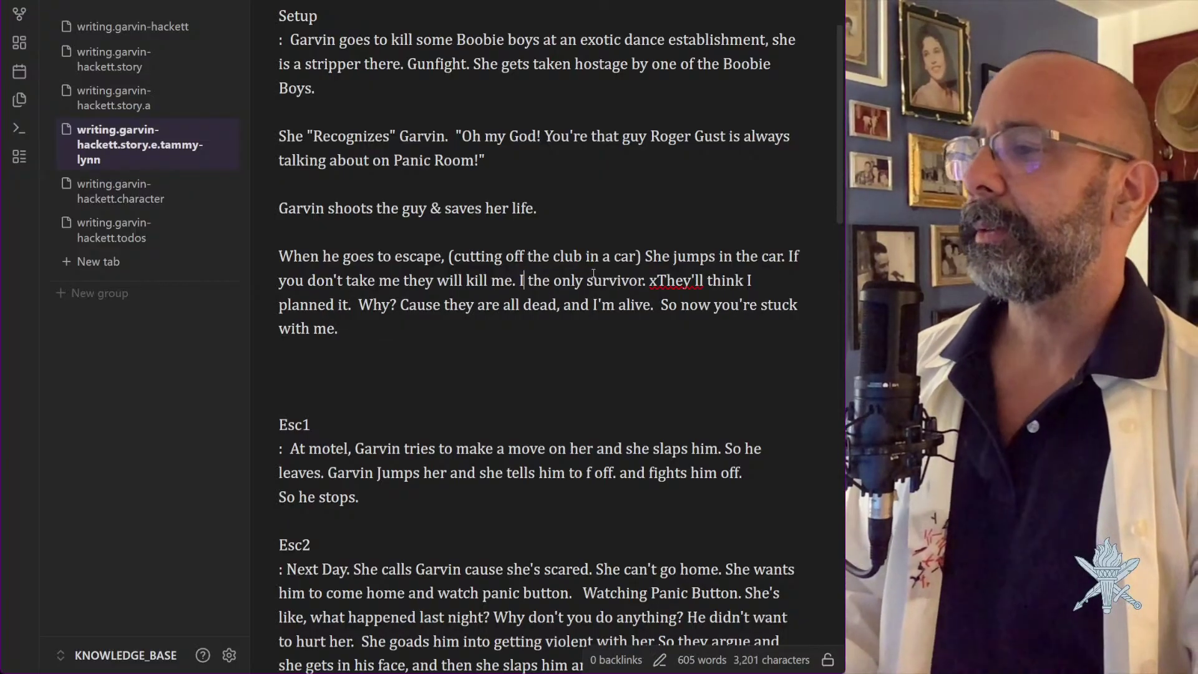
pyautogui.write("'m")
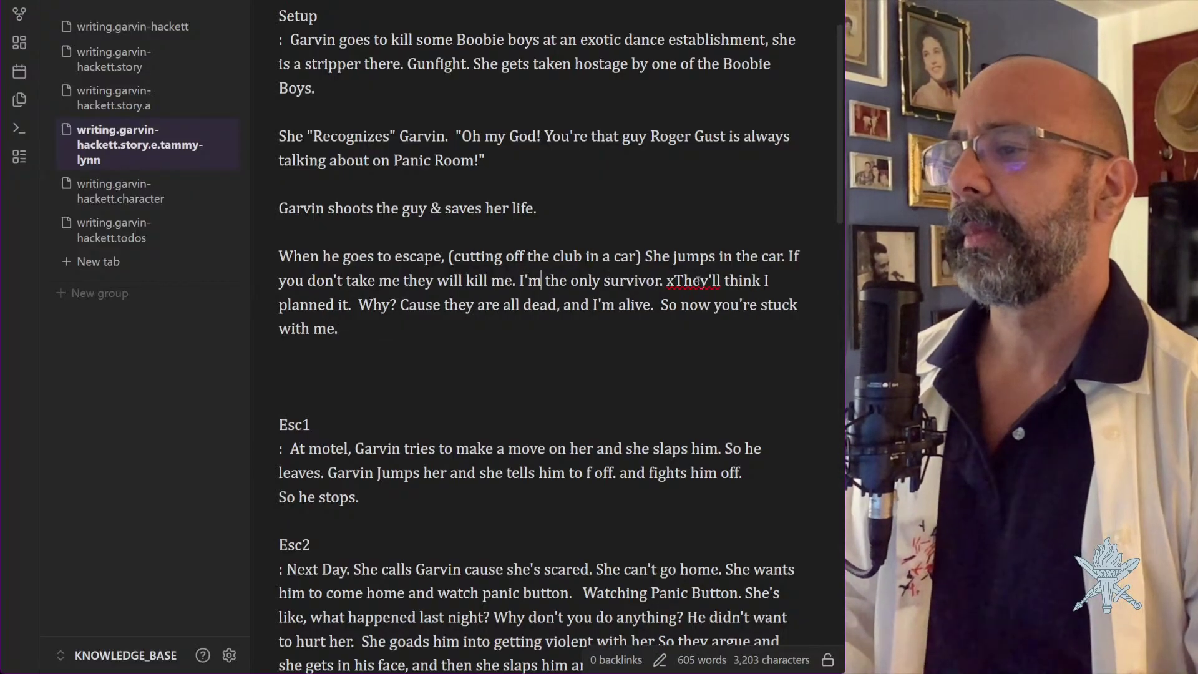
pyautogui.click(674, 281)
pyautogui.press('BackSpace')
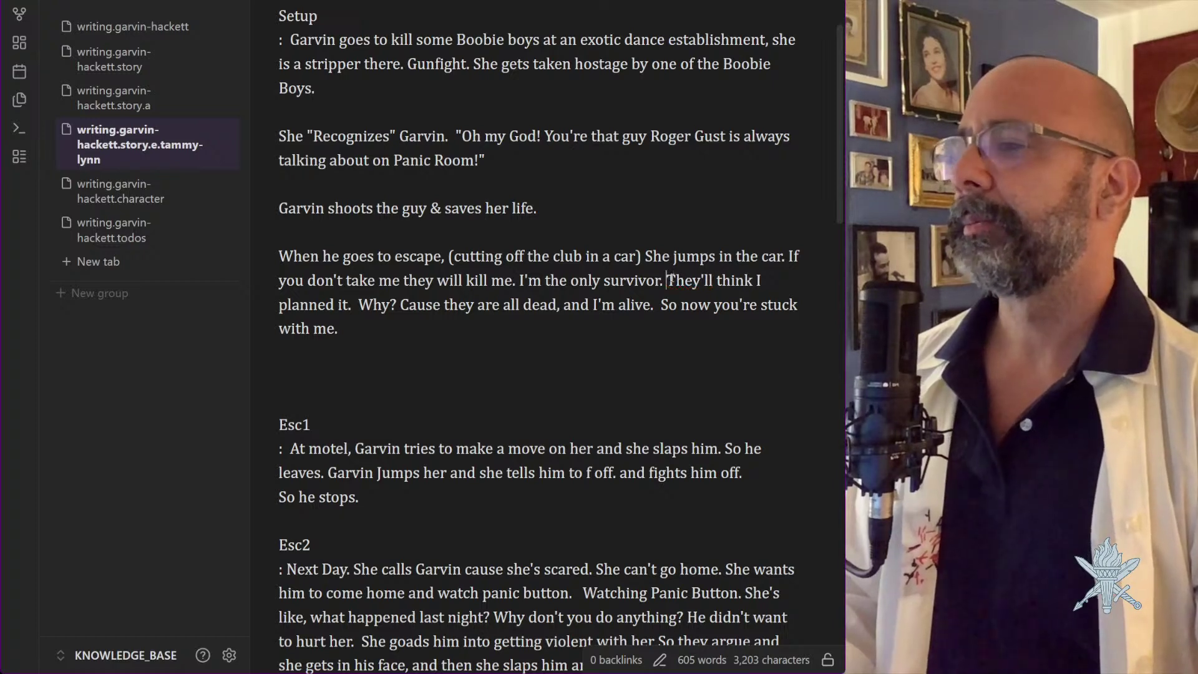
pyautogui.press('BackSpace')
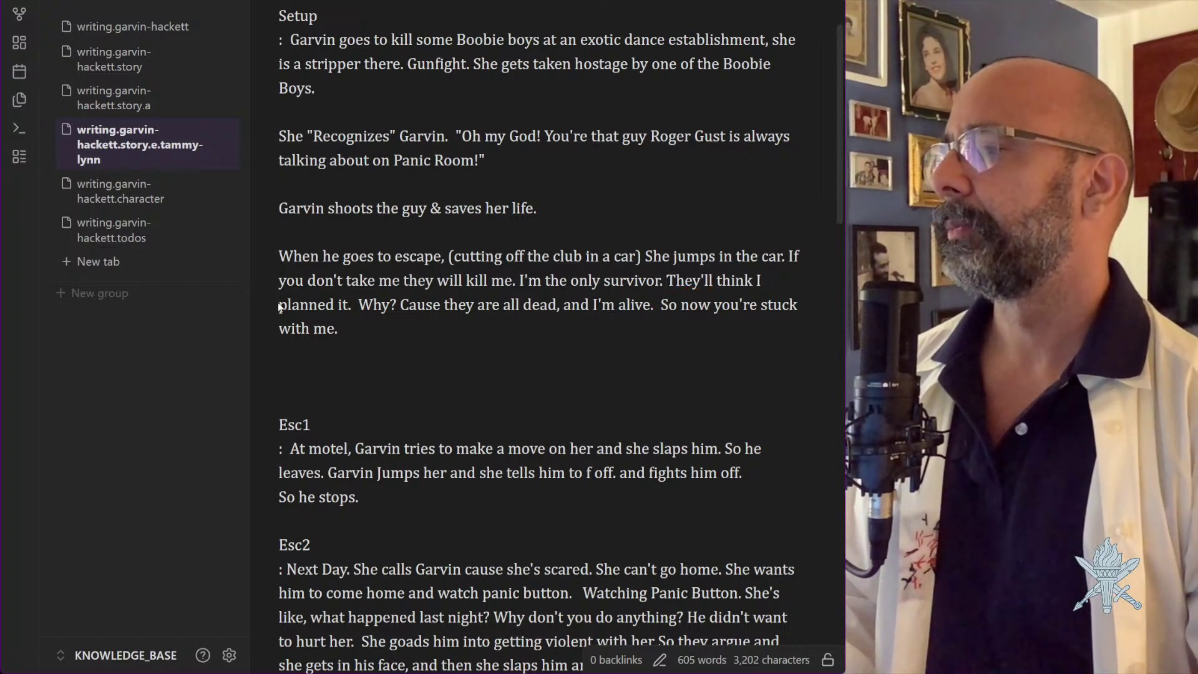
# Replace "planned" with "was in on" in the "They'll think I planned it" sentence
pyautogui.doubleClick(278, 302)
pyautogui.press('BackSpace')
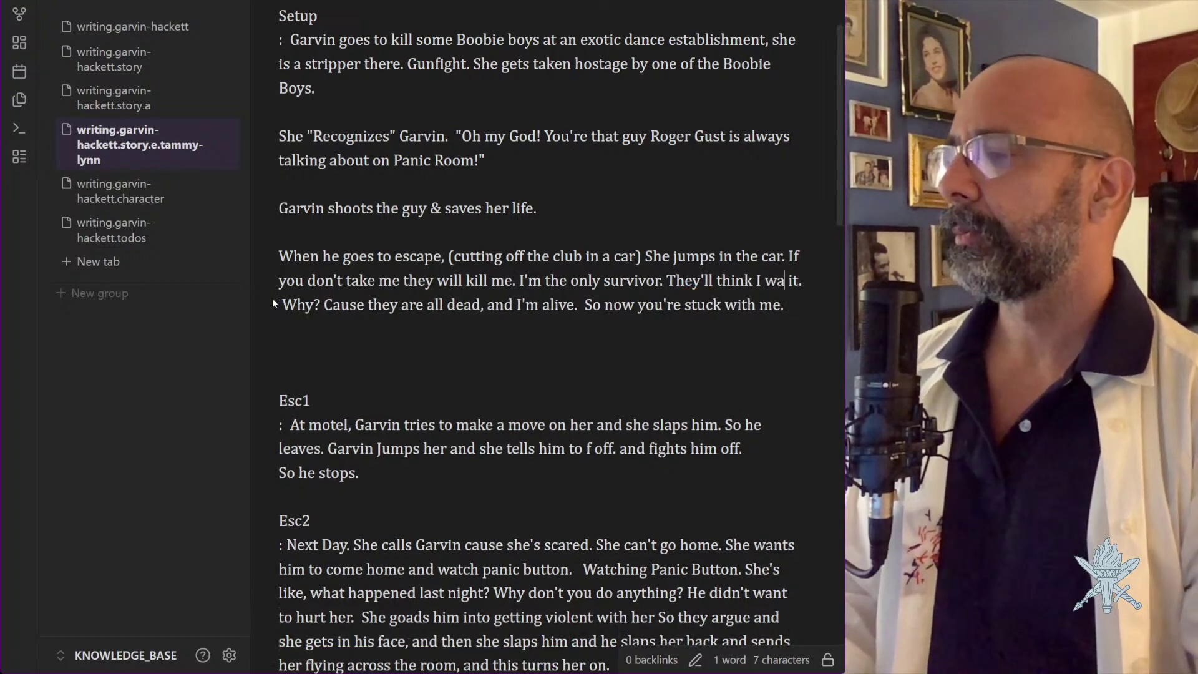
pyautogui.write('was in on')
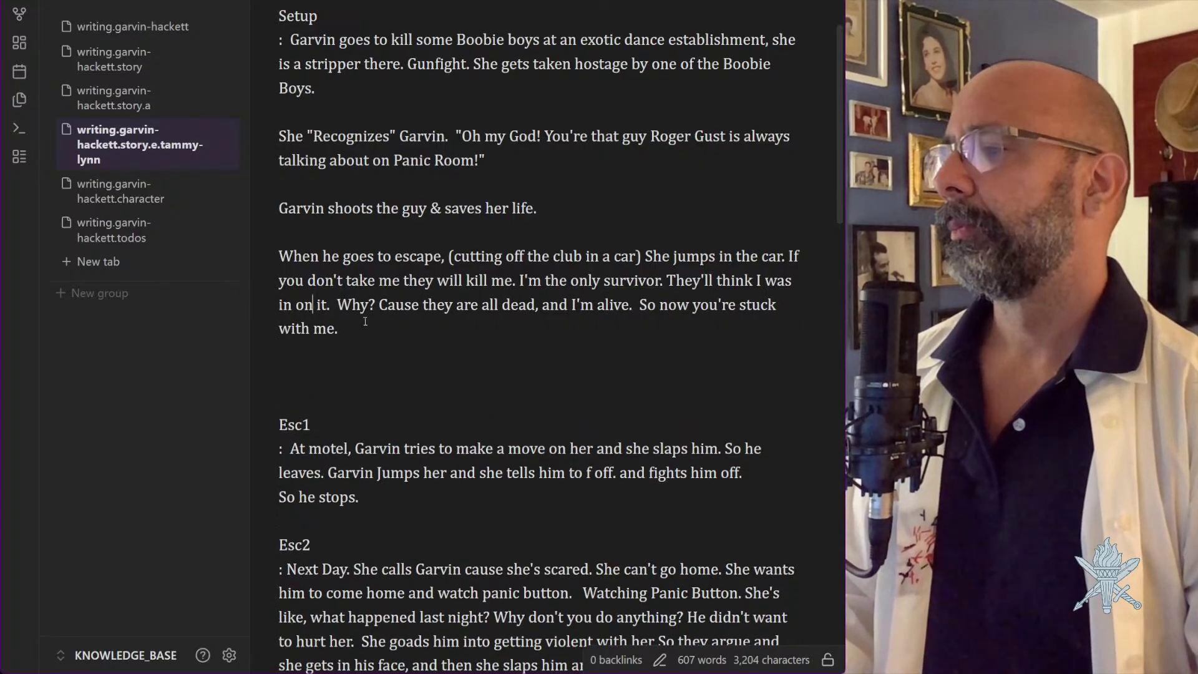
# Remove the extra space before "Why?" in the Setup section's escape paragraph
pyautogui.click(340, 304)
pyautogui.click(639, 305)
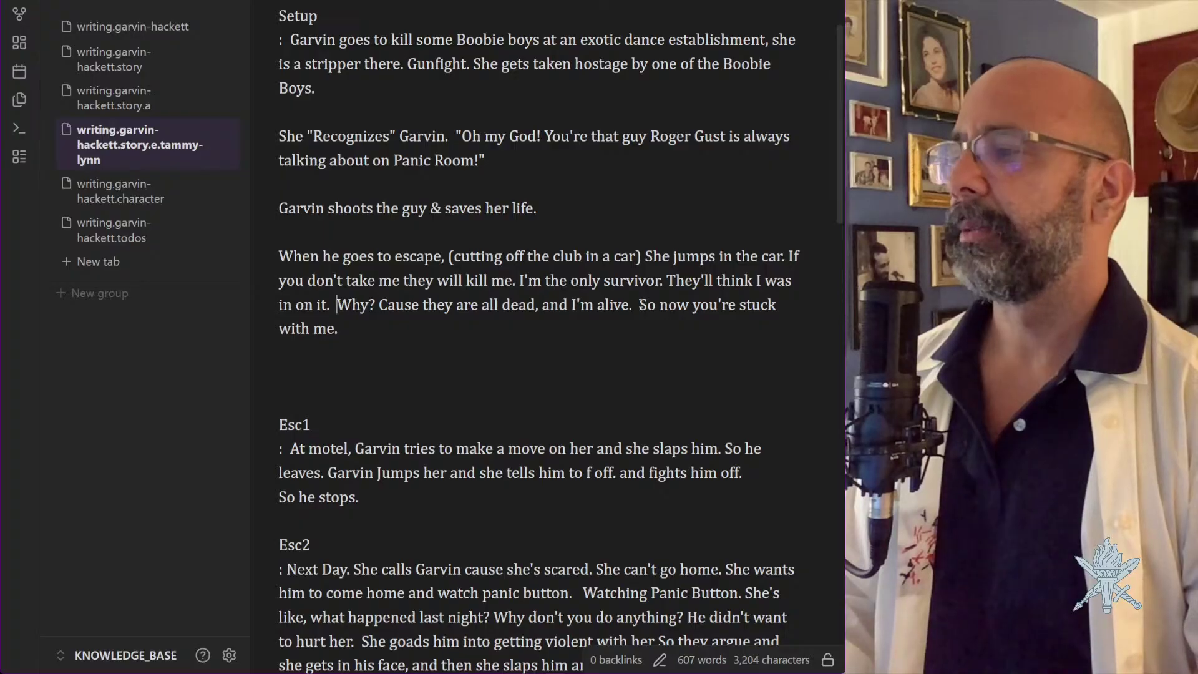
pyautogui.click(344, 306)
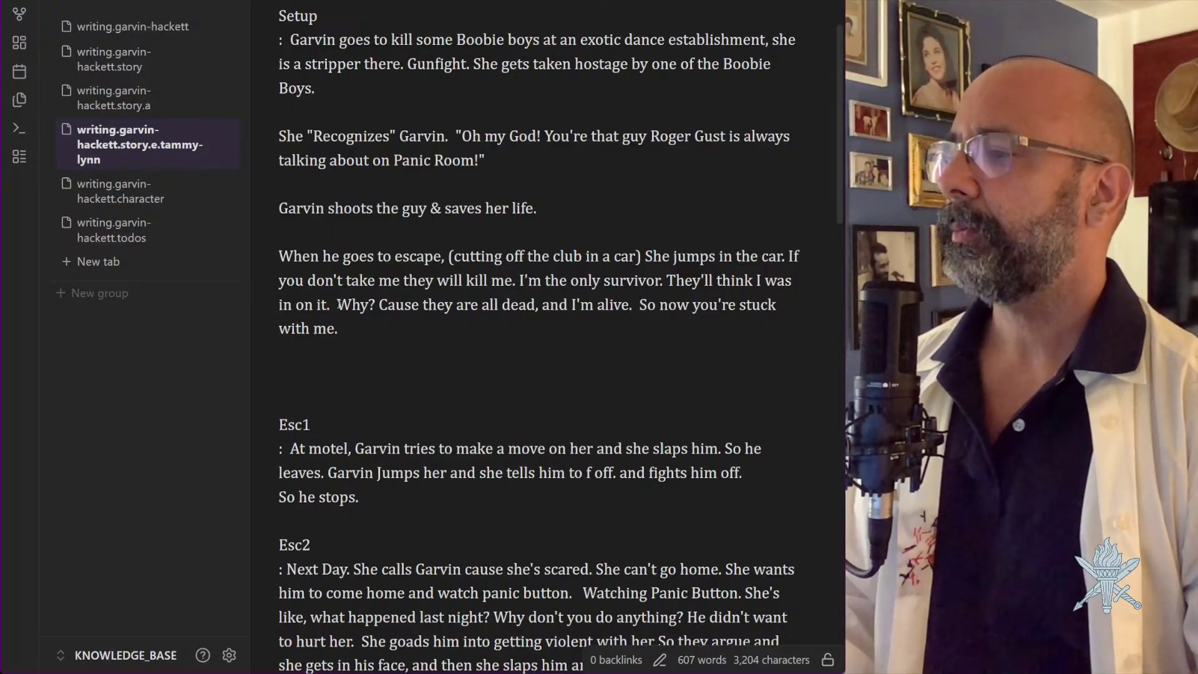
pyautogui.press('Right')
pyautogui.press('BackSpace')
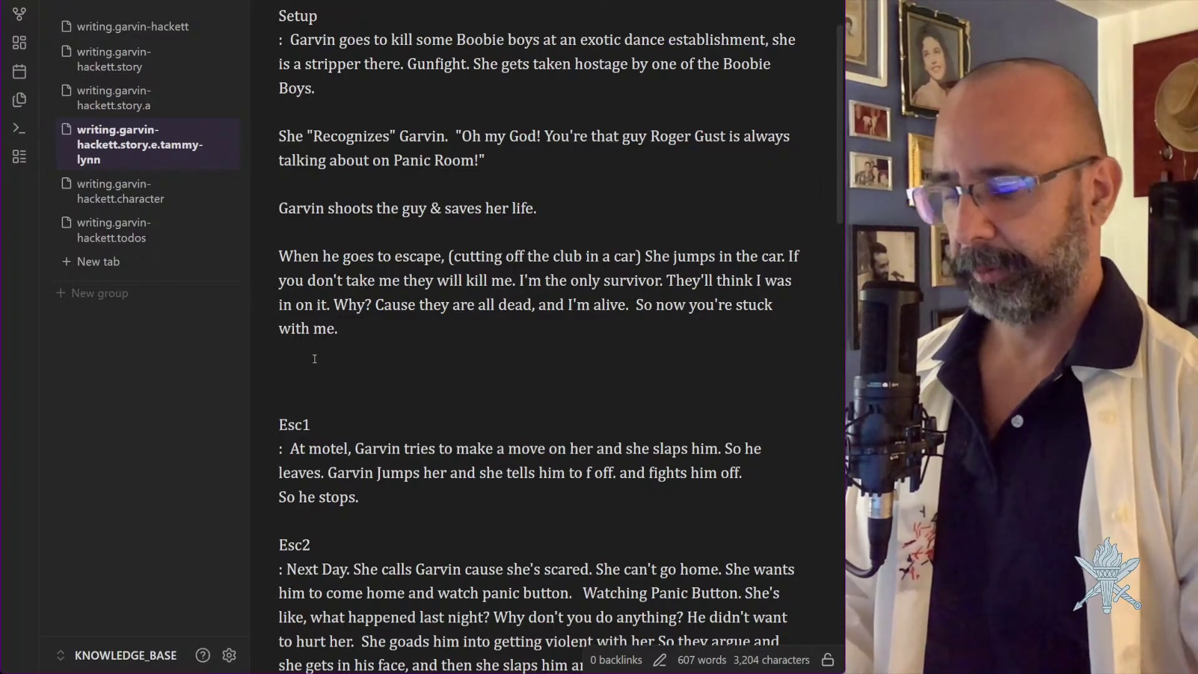
# Remove the surplus blank lines between the end of Setup and the Esc1 heading, leaving a single one
pyautogui.press('BackSpace')
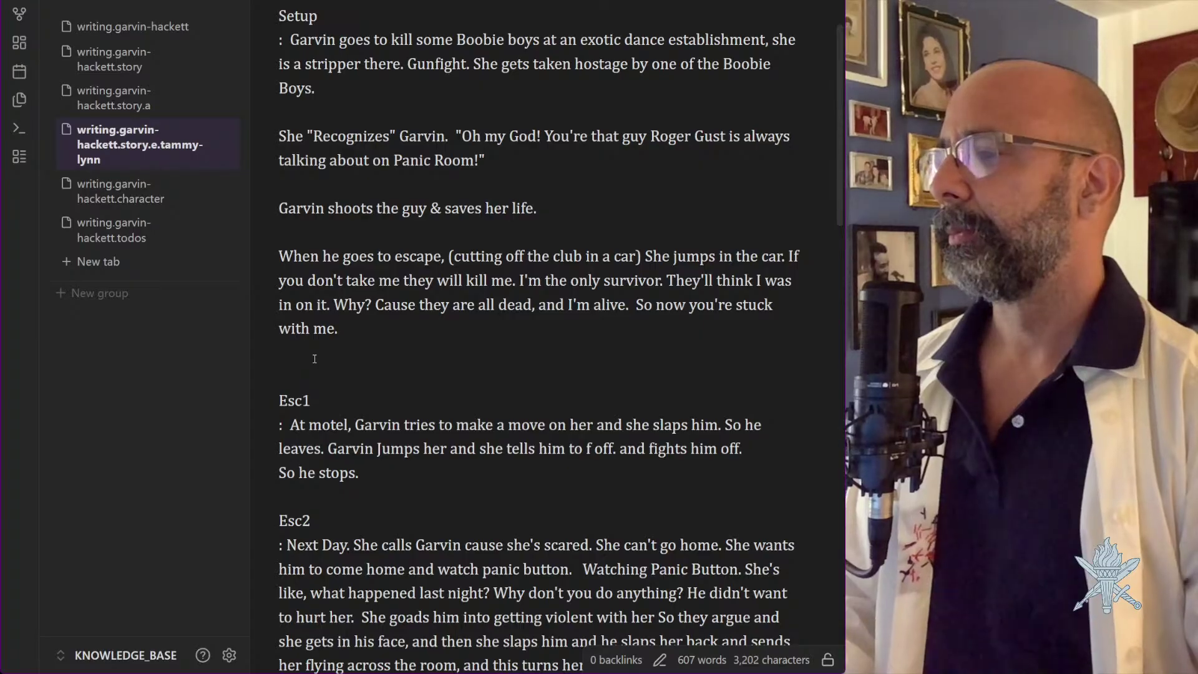
pyautogui.press('BackSpace')
pyautogui.press('BackSpace')
pyautogui.press('BackSpace')
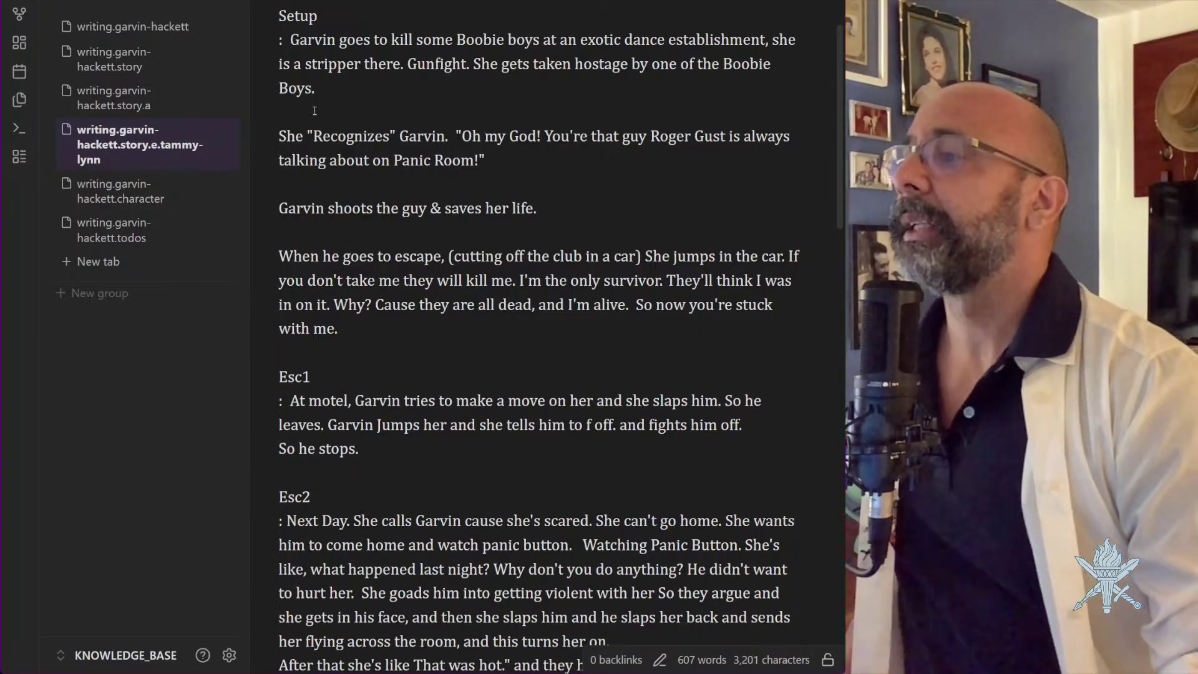
# Delete the blank lines between the Setup paragraphs so that they follow one another directly
pyautogui.click(315, 110)
pyautogui.press('Delete')
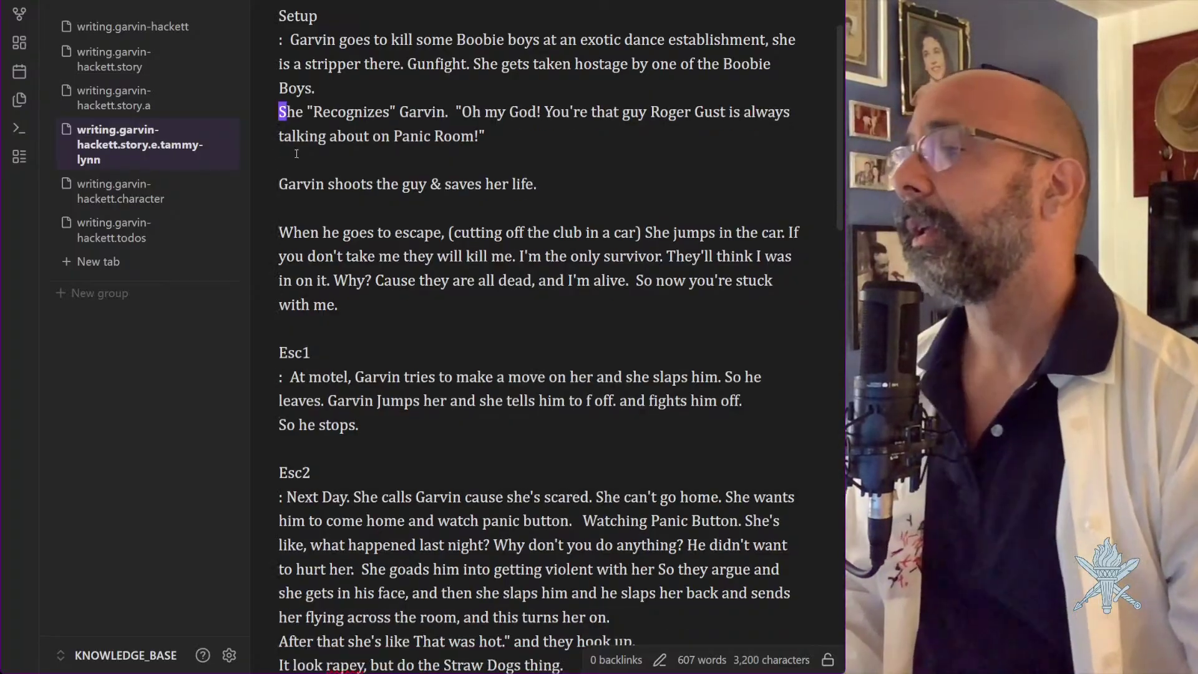
pyautogui.click(297, 155)
pyautogui.press('d')
pyautogui.press('d')
pyautogui.click(296, 181)
pyautogui.press('d')
pyautogui.press('d')
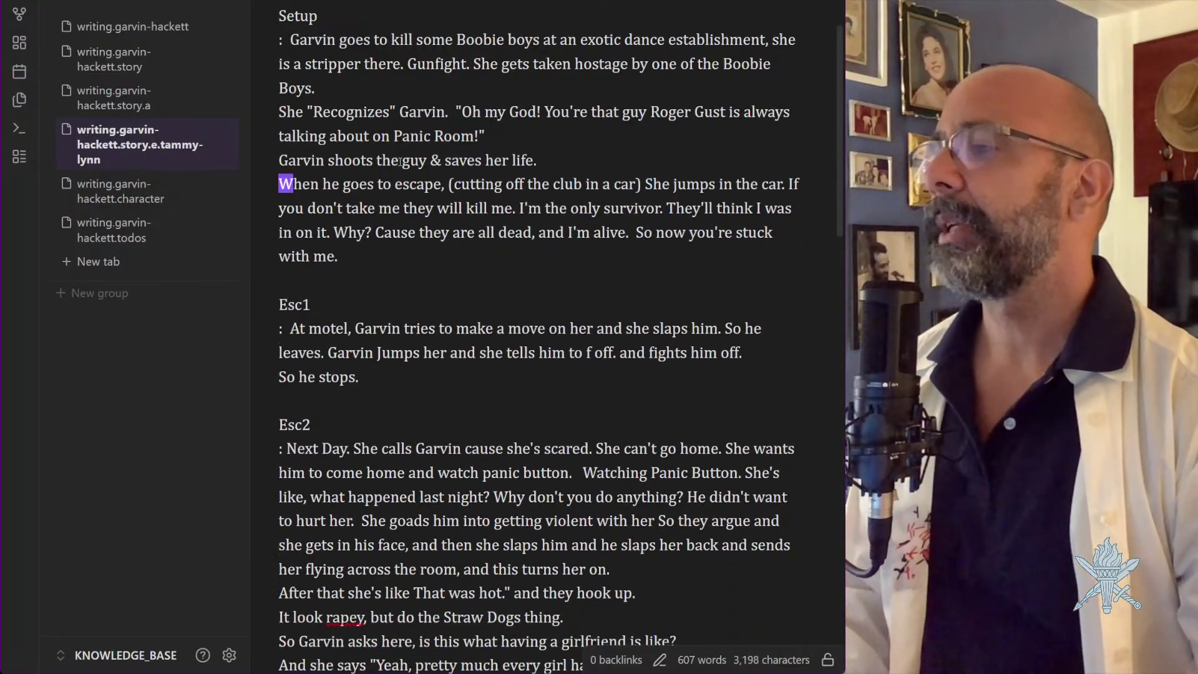
# Remove the period after "f off" in the Esc1 paragraph so it reads "f off and fights him off."
pyautogui.scroll(-3, 370, 178)
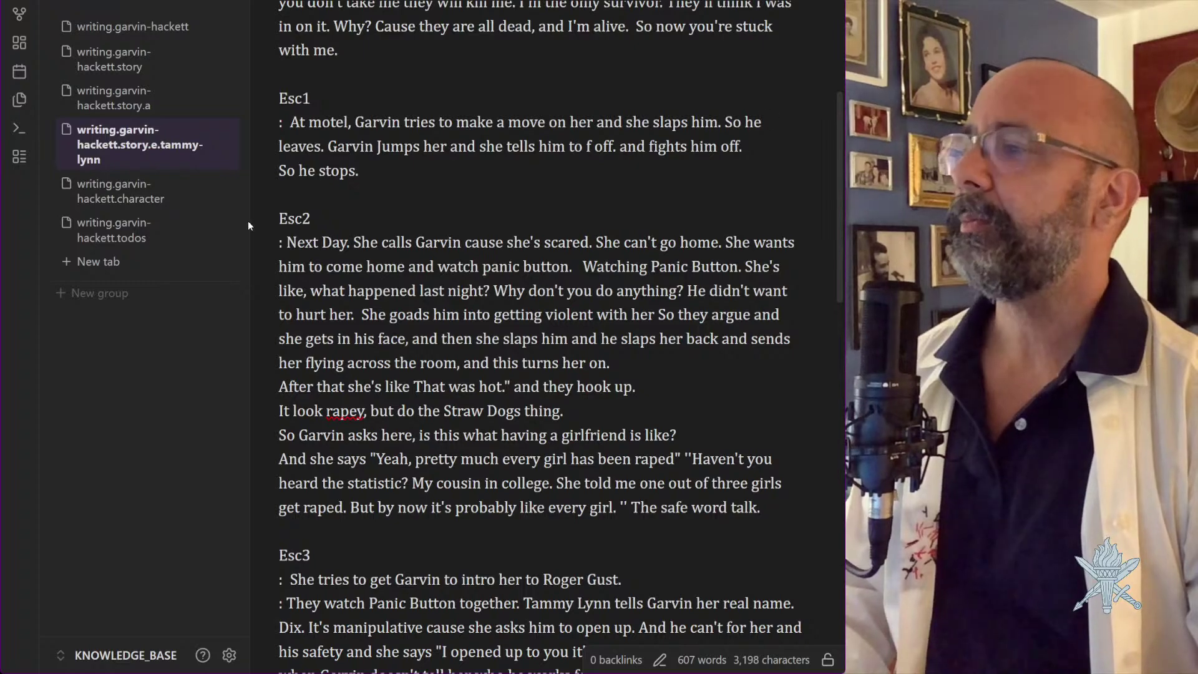
pyautogui.click(280, 196)
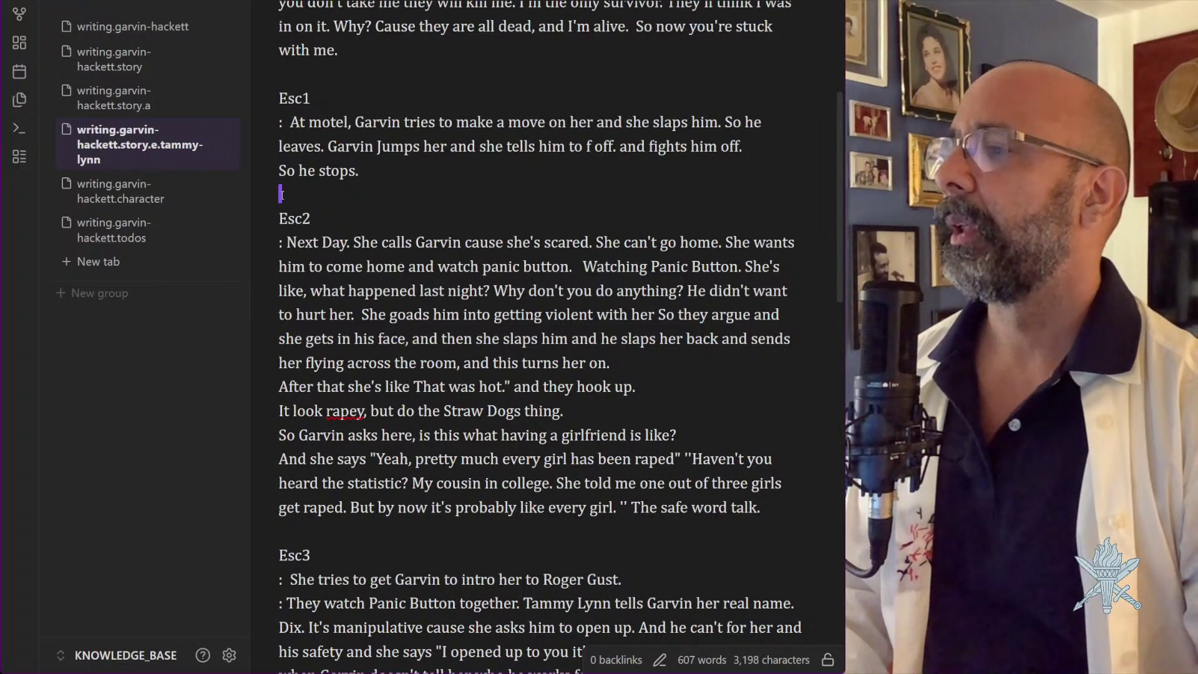
pyautogui.scroll(-13, 337, 269)
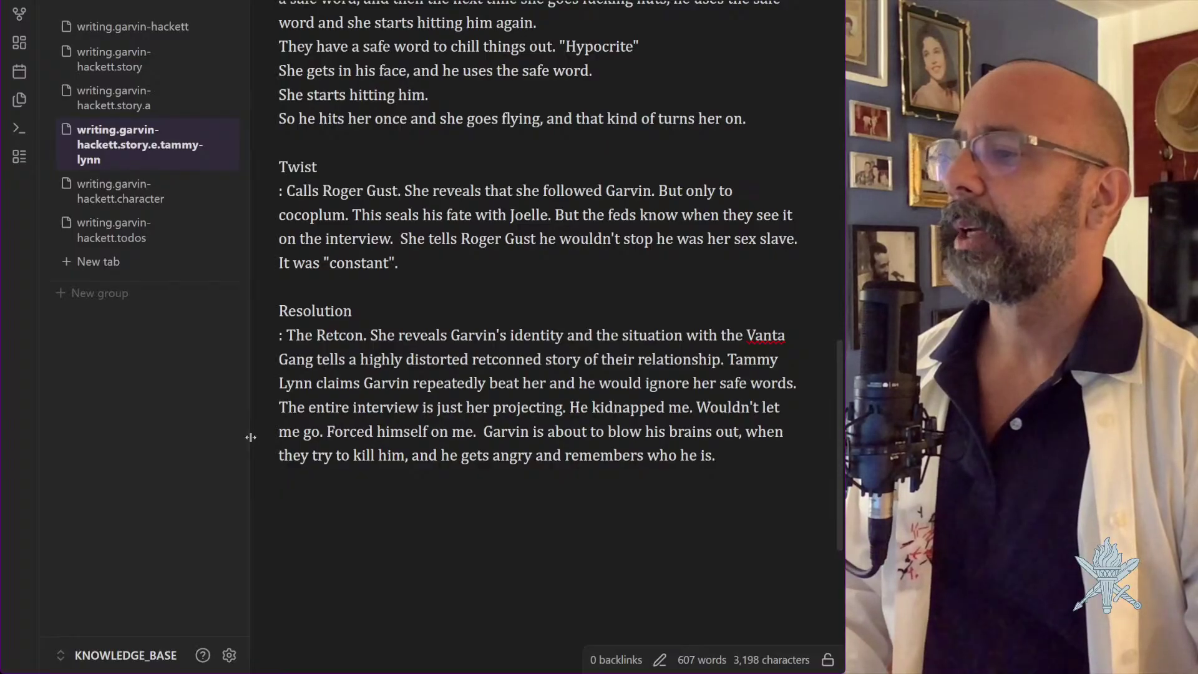
pyautogui.scroll(8, 440, 268)
pyautogui.scroll(4, 440, 269)
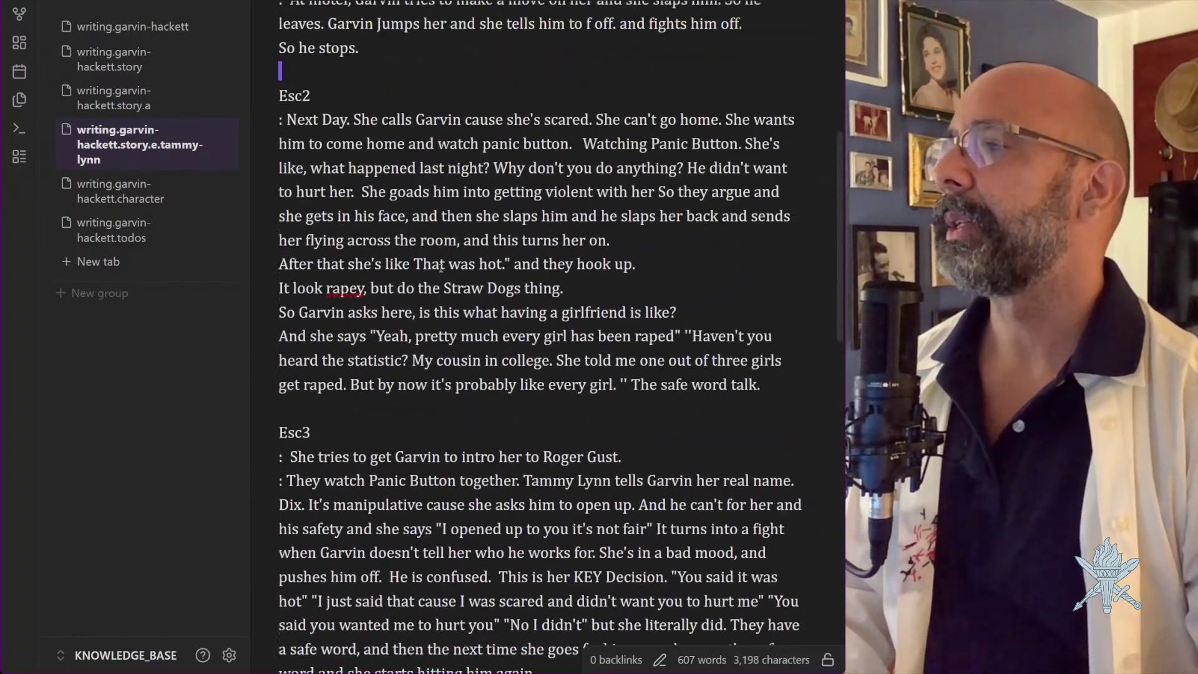
pyautogui.scroll(2, 325, 148)
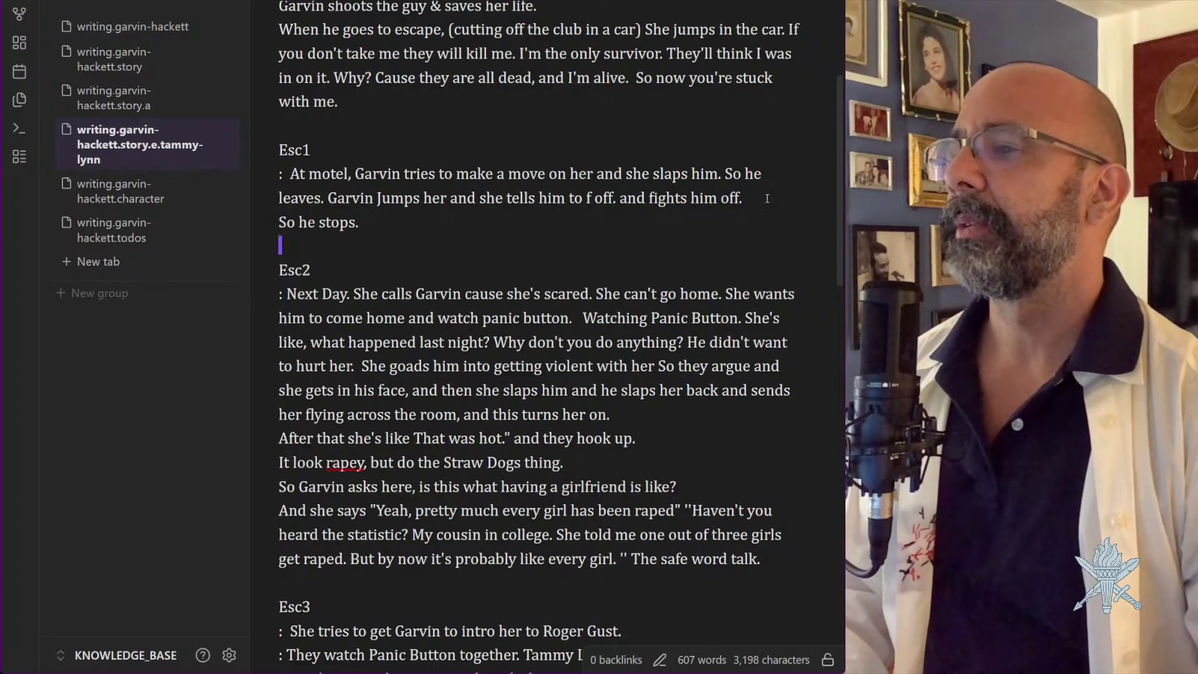
pyautogui.click(618, 199)
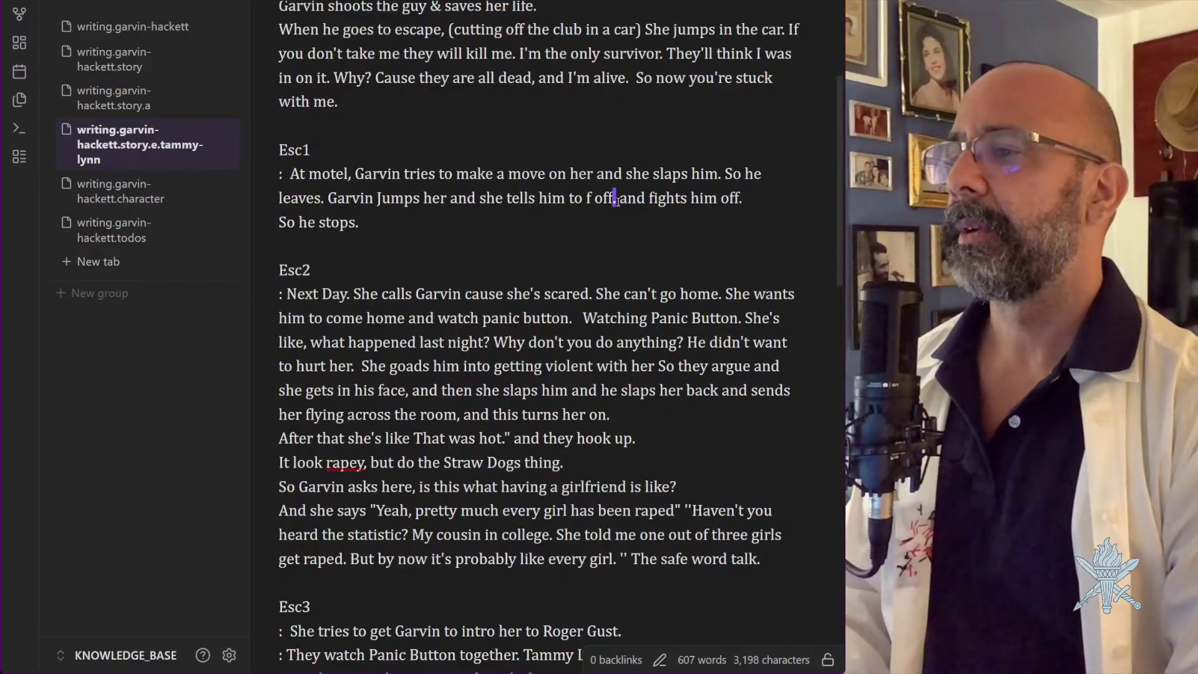
pyautogui.press('BackSpace')
# Add the sentence "And they watch Panic Button." after "So he stops." at the end of Esc1
pyautogui.press('Down')
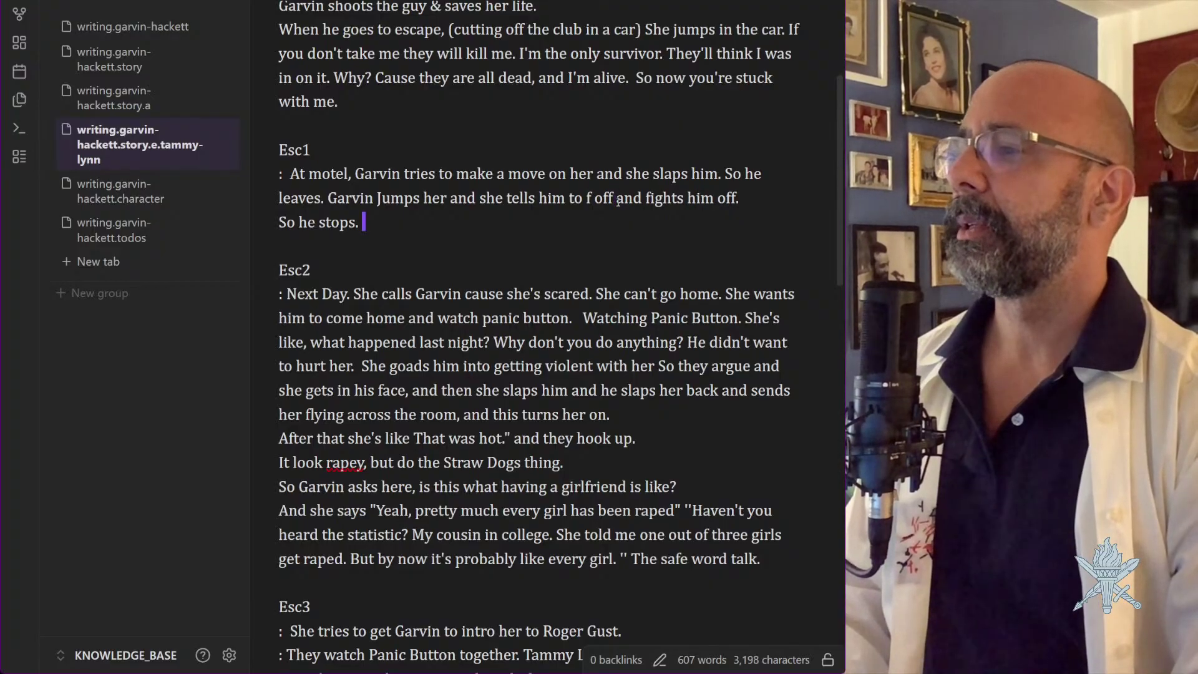
pyautogui.write('And t')
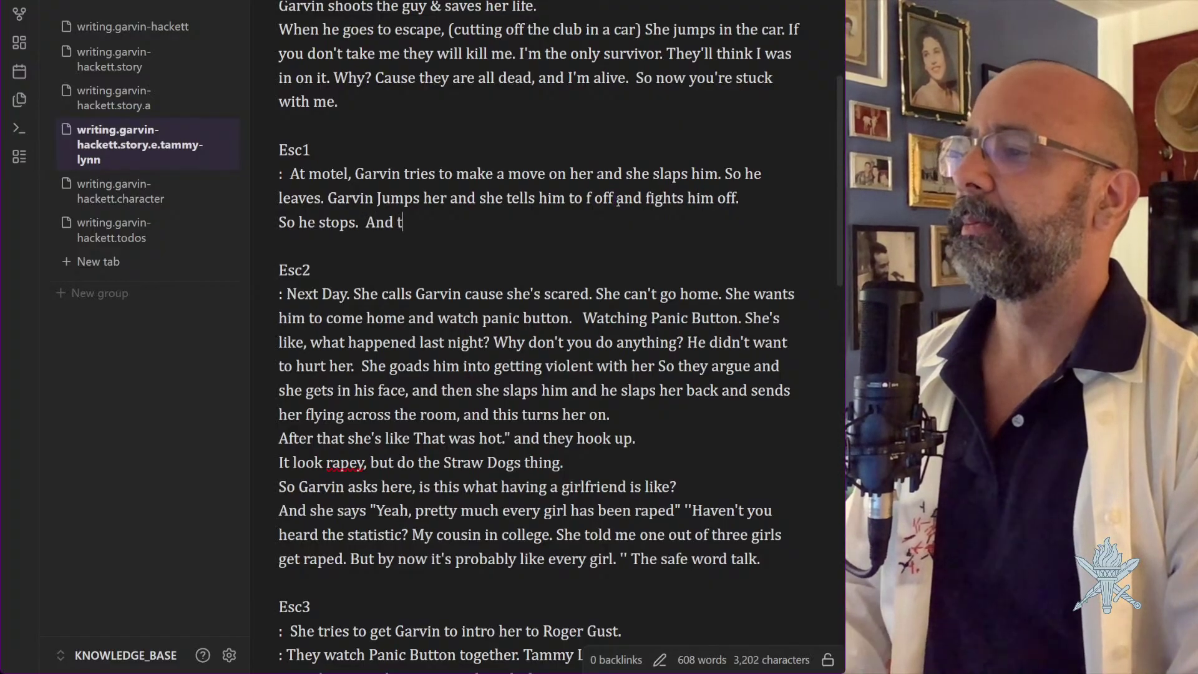
pyautogui.write('hey watc')
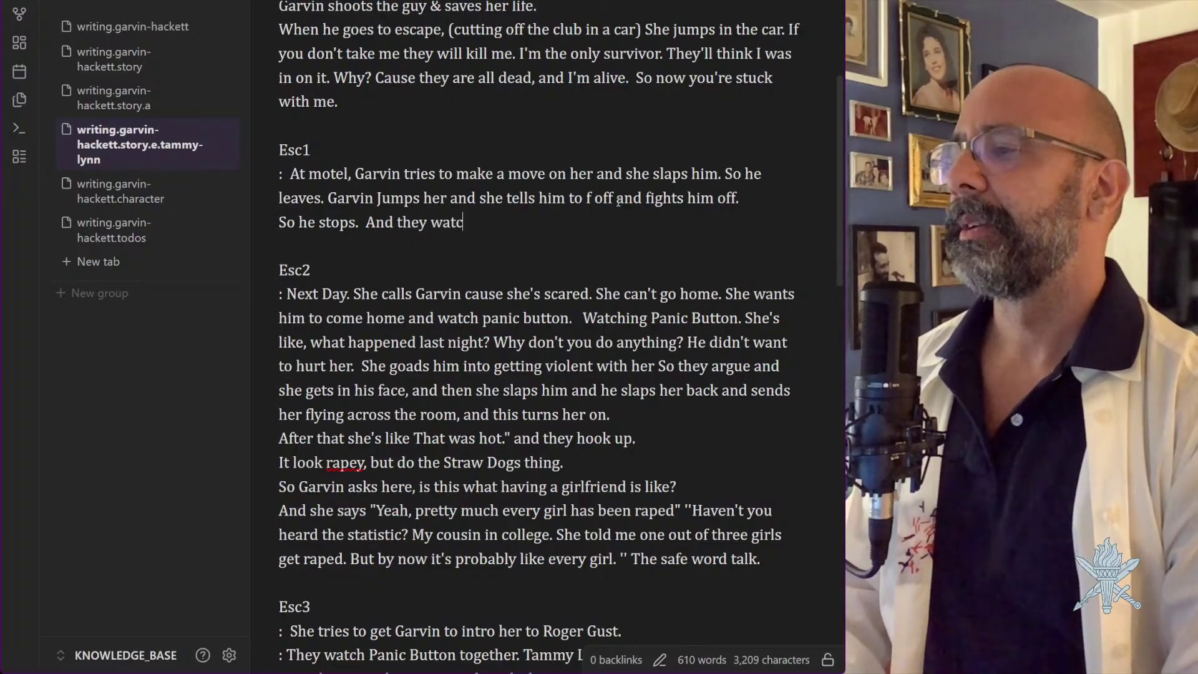
pyautogui.write('h Panic BUtton')
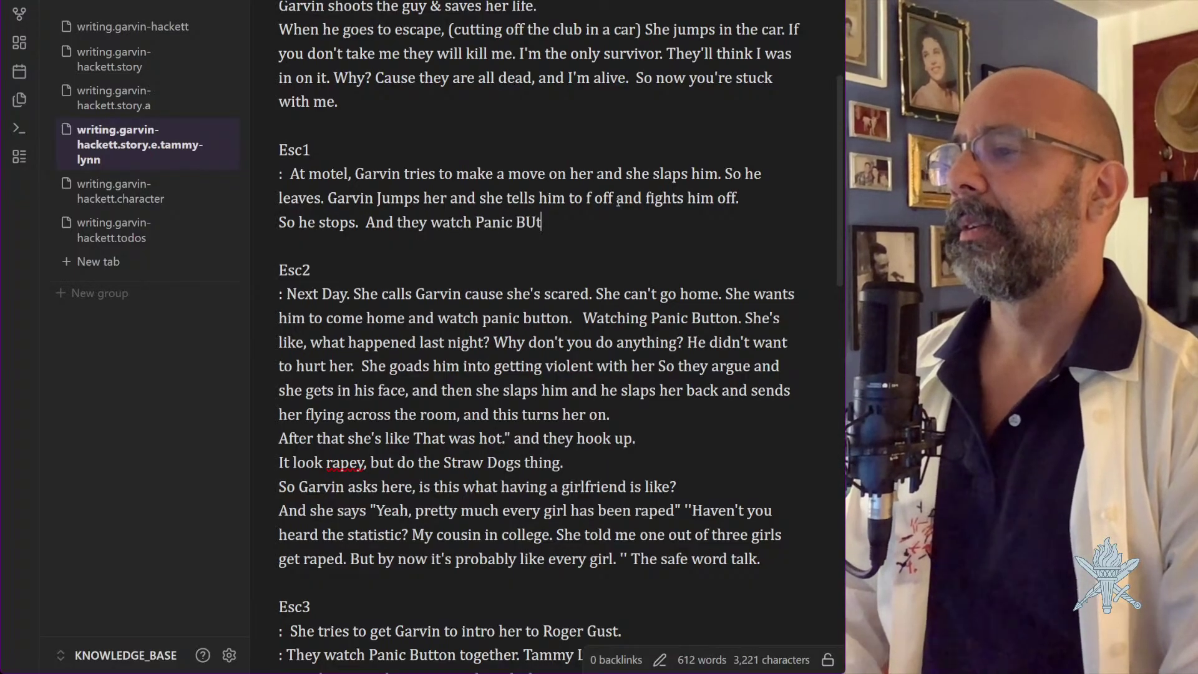
pyautogui.press('BackSpace')
pyautogui.press('BackSpace')
pyautogui.press('BackSpace')
pyautogui.press('BackSpace')
pyautogui.press('BackSpace')
pyautogui.write('utton.')
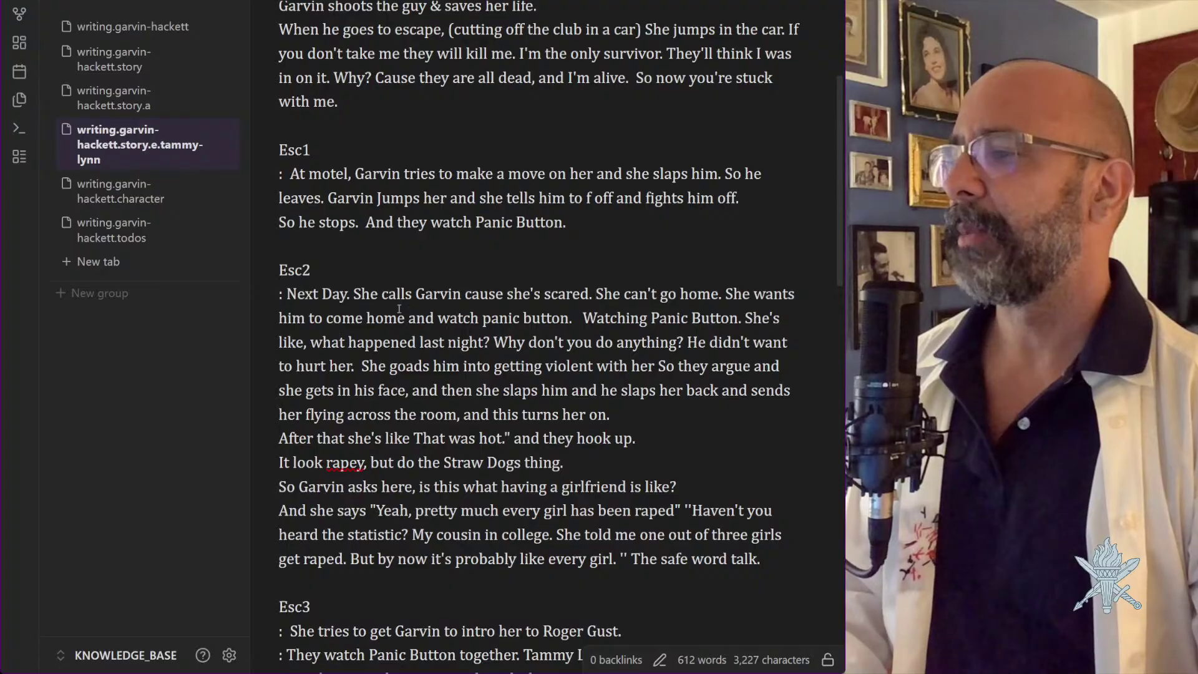
# Remove one extra space before "Watching Panic Button." in the Esc2 paragraph
pyautogui.click(579, 317)
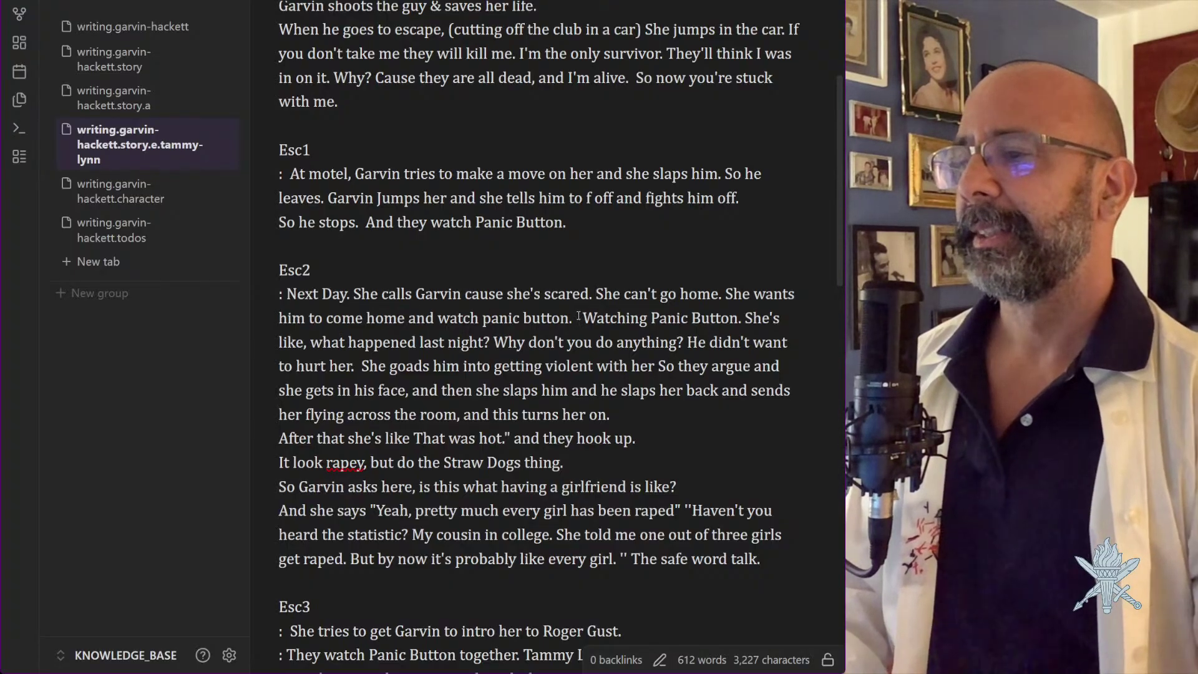
pyautogui.press('BackSpace')
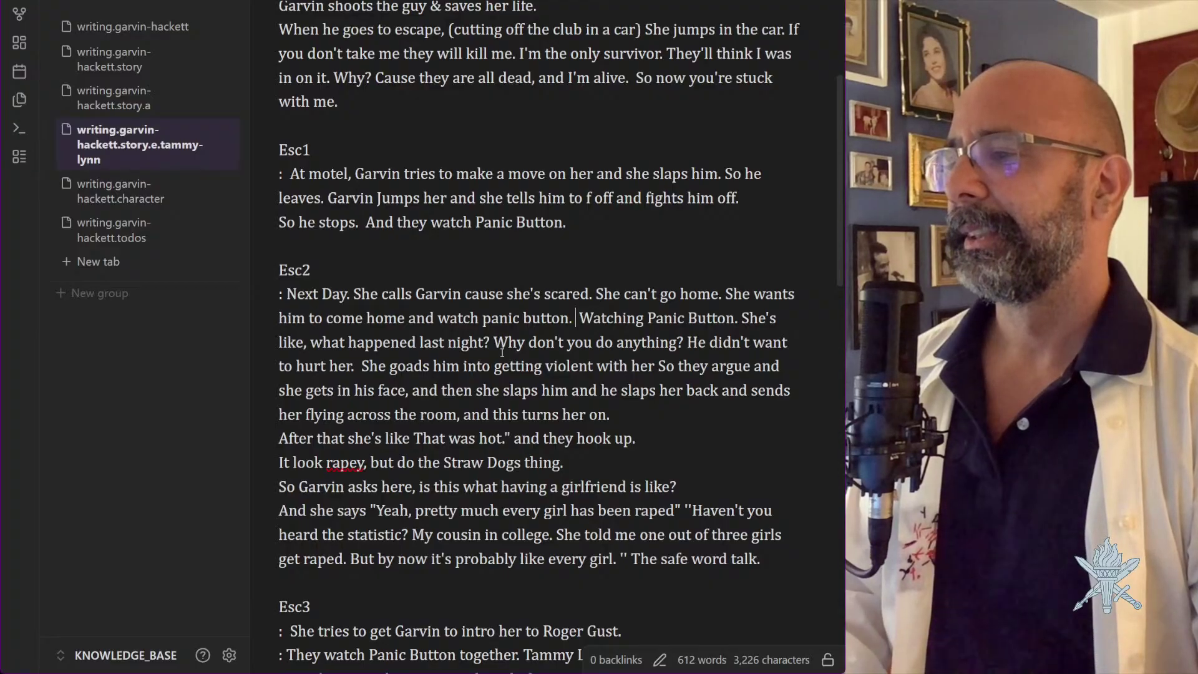
pyautogui.moveTo(494, 342); pyautogui.dragTo(749, 342)
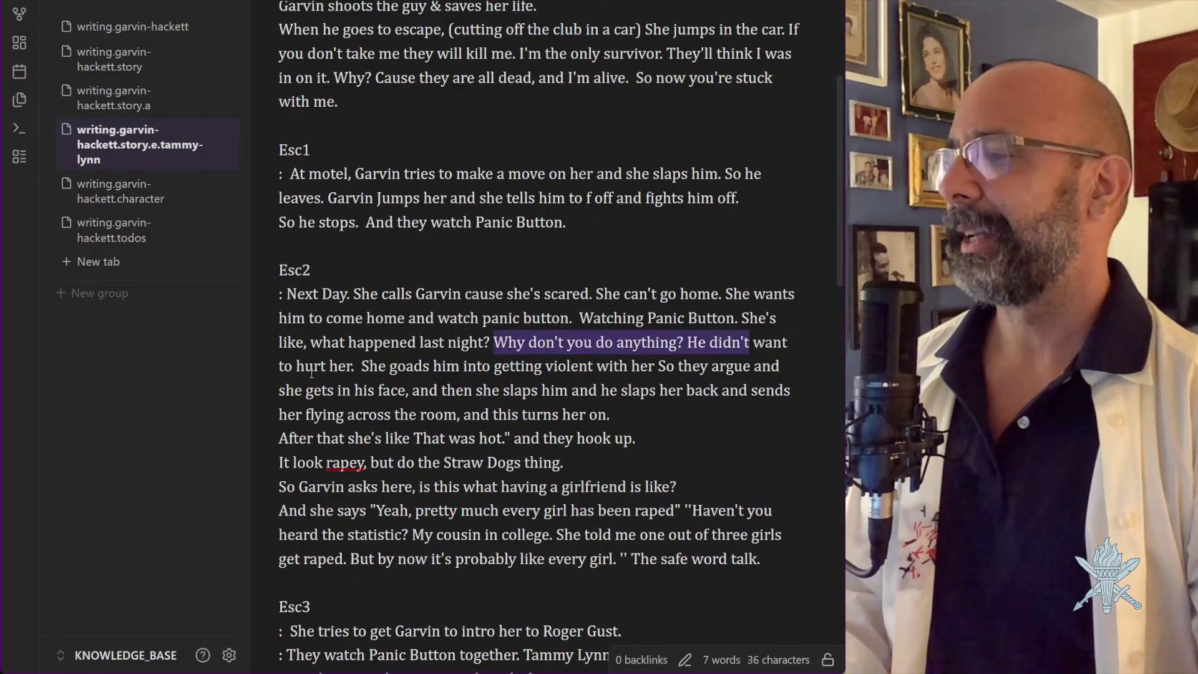
# Rewrite "She goads him into getting violent with her So they argue" in Esc2 as "She starts an argument"
pyautogui.moveTo(361, 366); pyautogui.dragTo(467, 366)
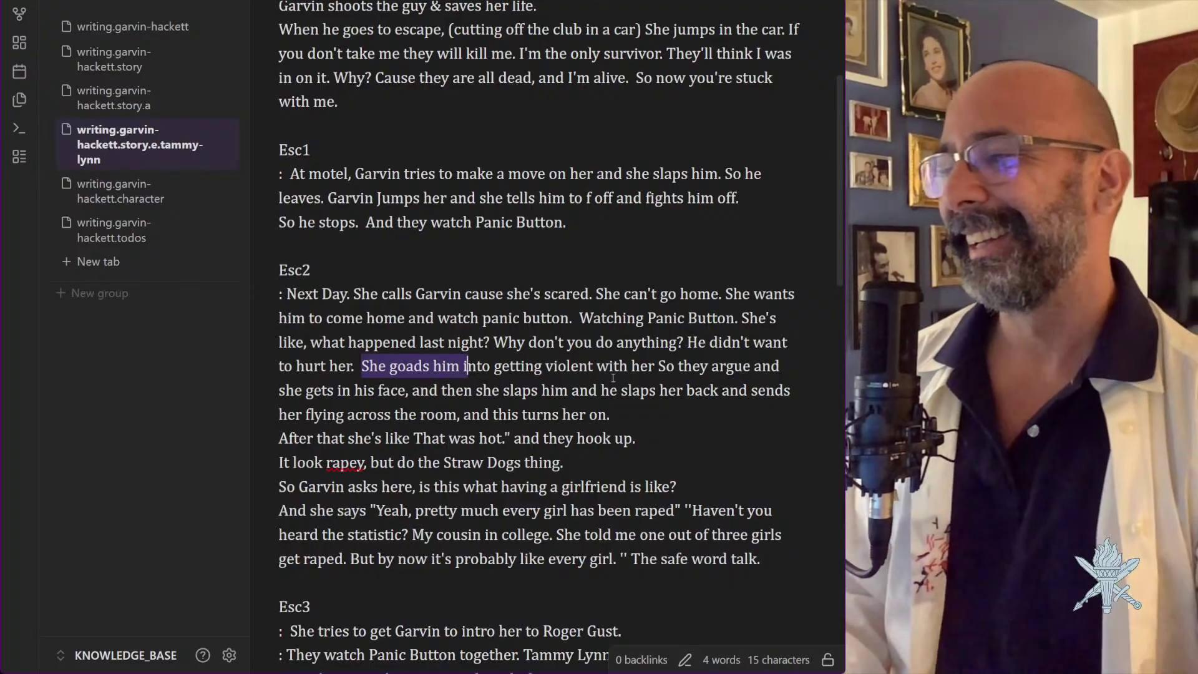
pyautogui.click(370, 367)
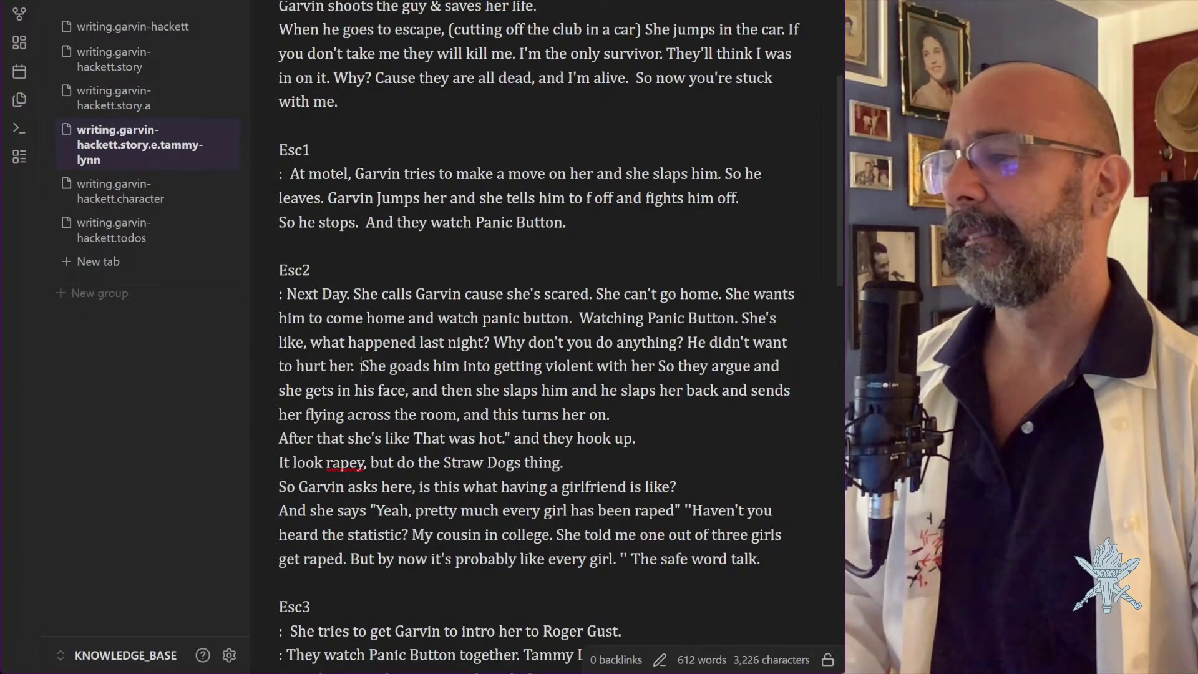
pyautogui.moveTo(361, 366); pyautogui.dragTo(707, 366)
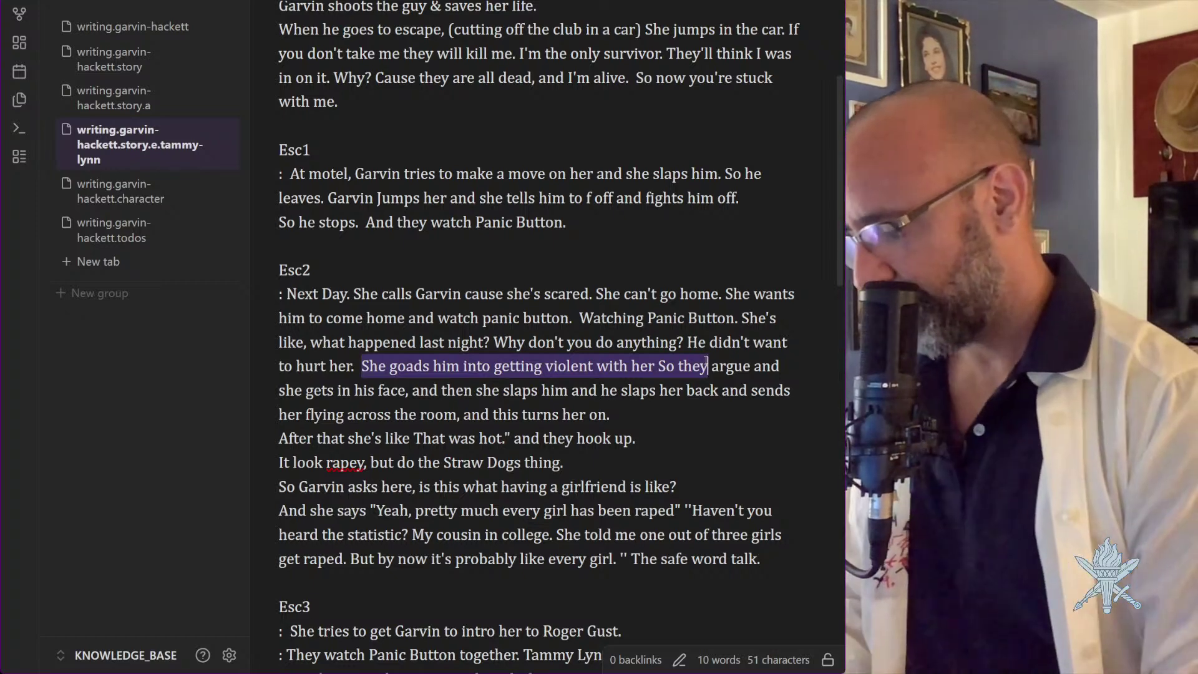
pyautogui.write('She sta')
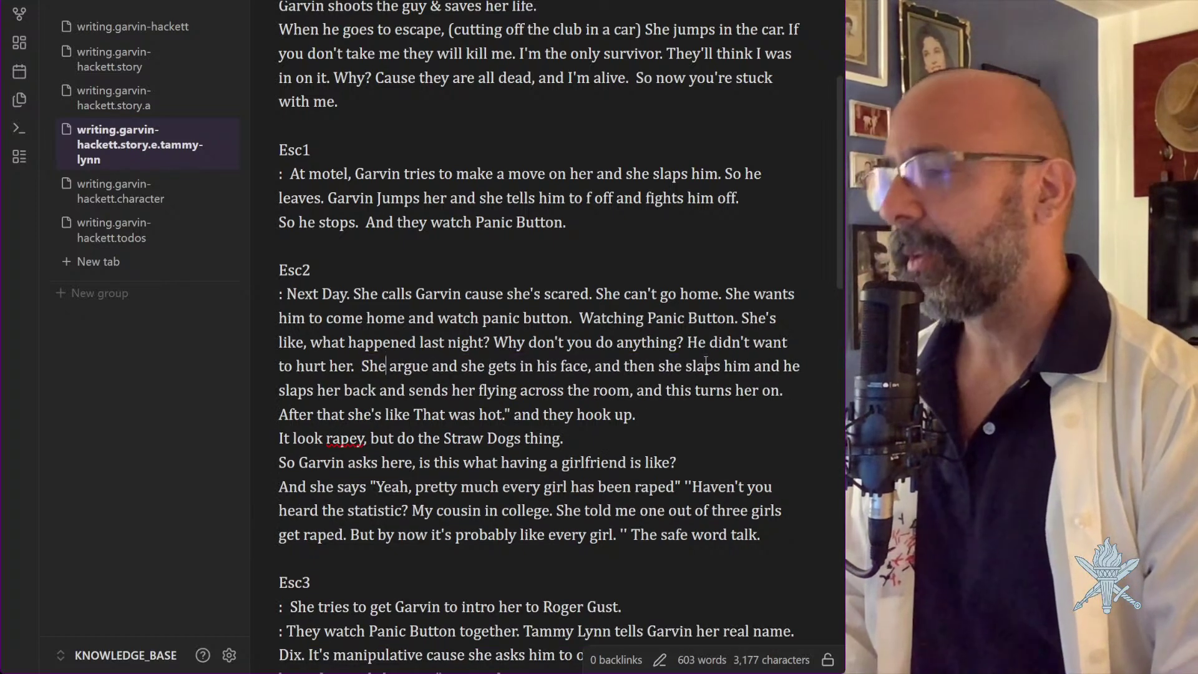
pyautogui.write('rts an')
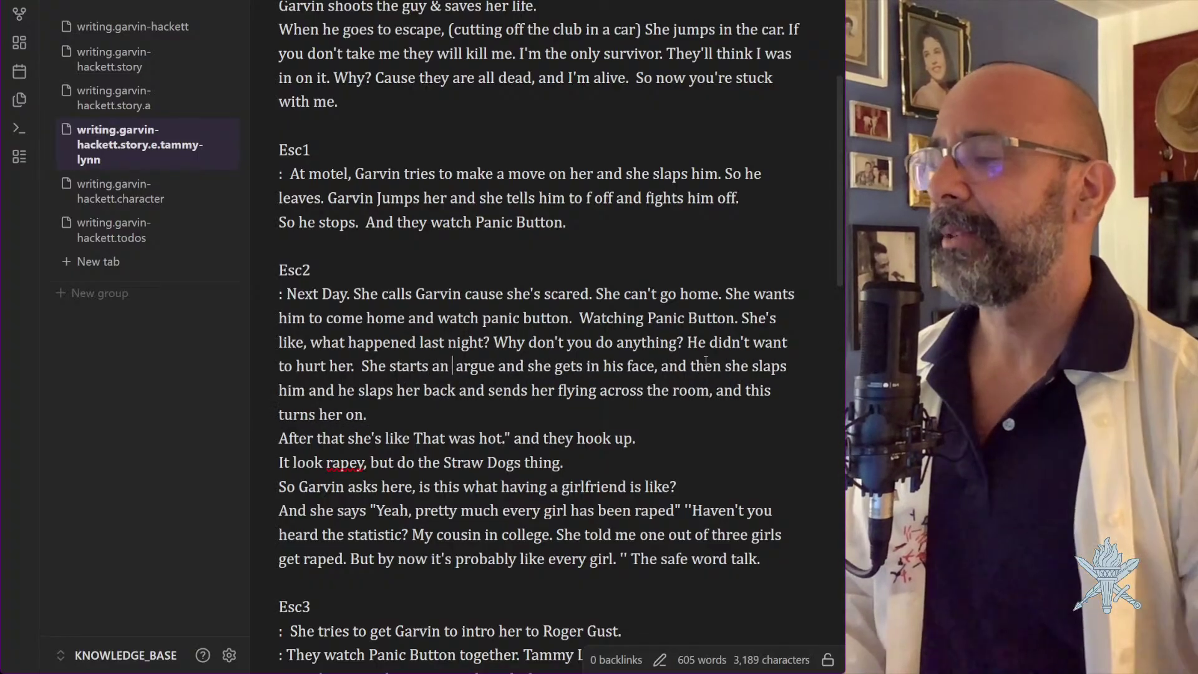
pyautogui.hotkey('ctrl', 'Right')
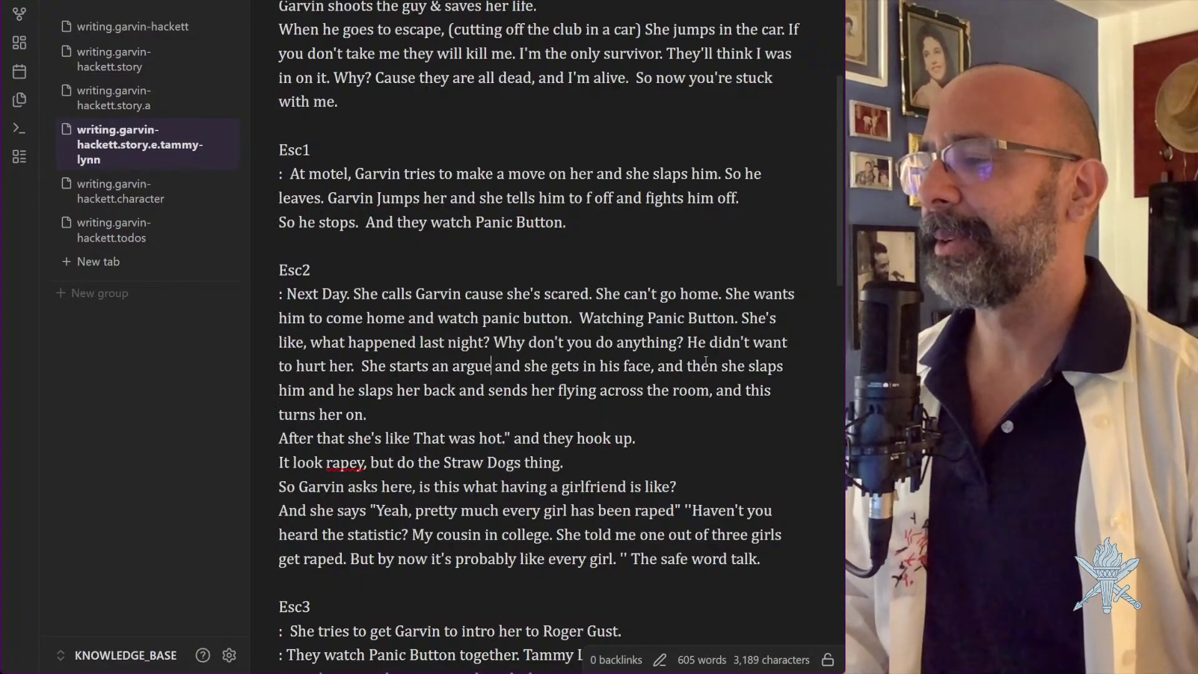
pyautogui.press('BackSpace')
pyautogui.write('ment')
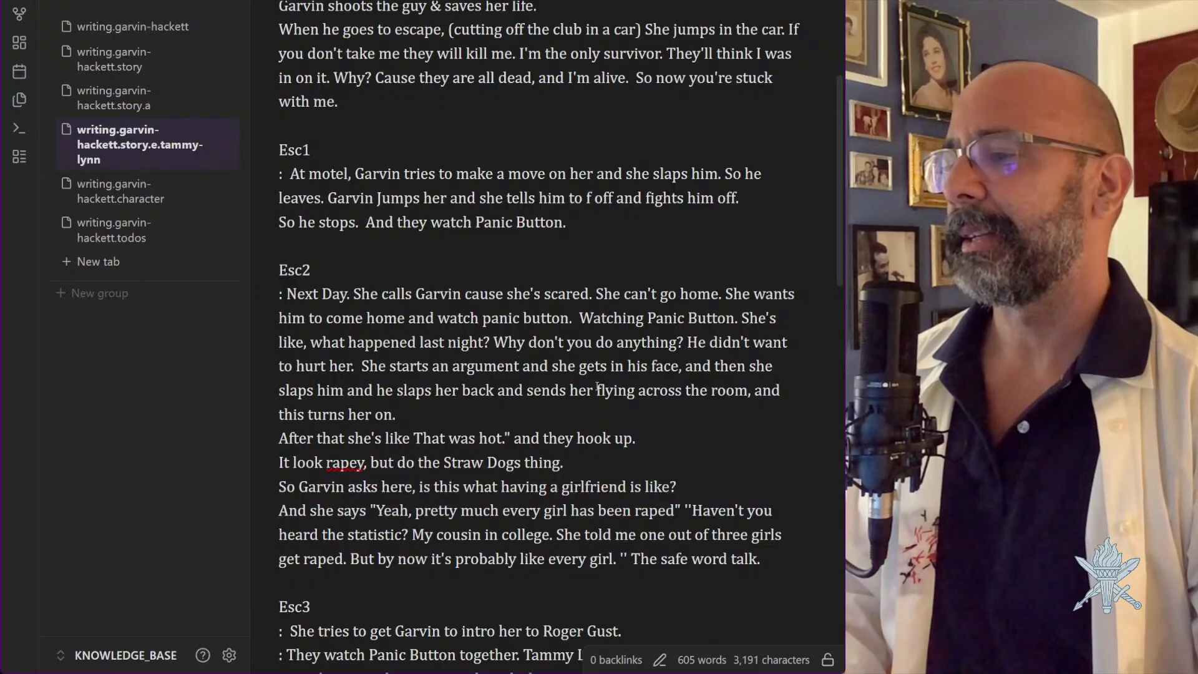
# Read through the rest of Esc2, including the safe word talk, and the Panic Button paragraph of Esc3
pyautogui.click(429, 406)
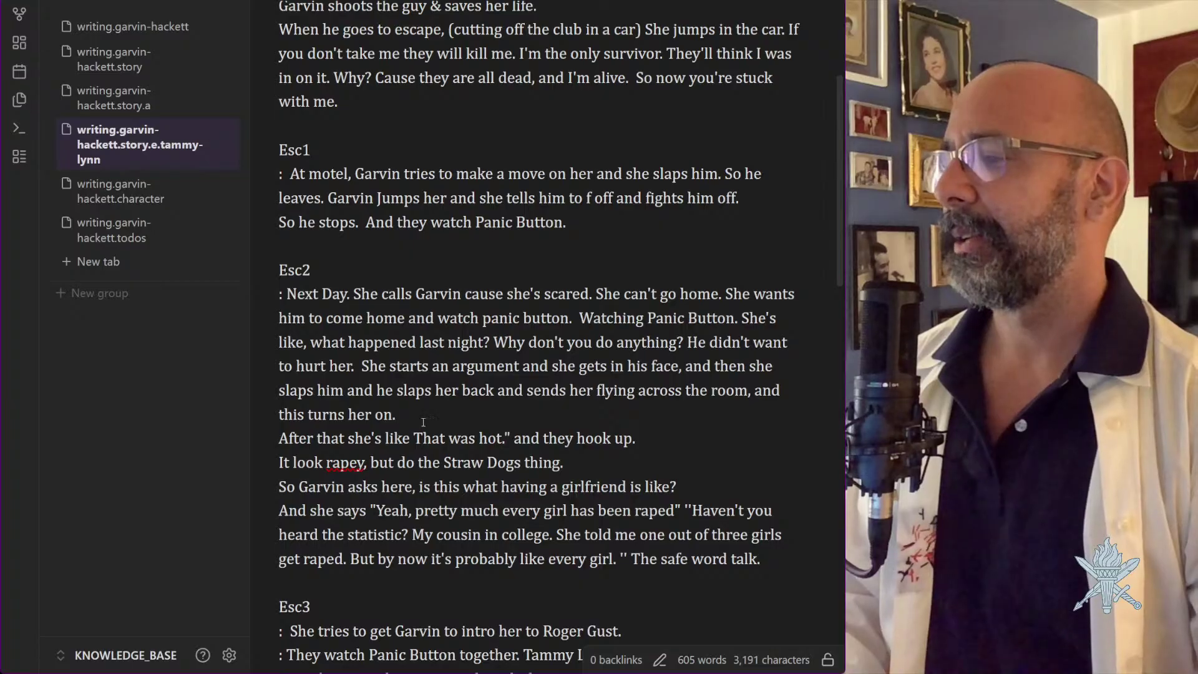
pyautogui.click(279, 437)
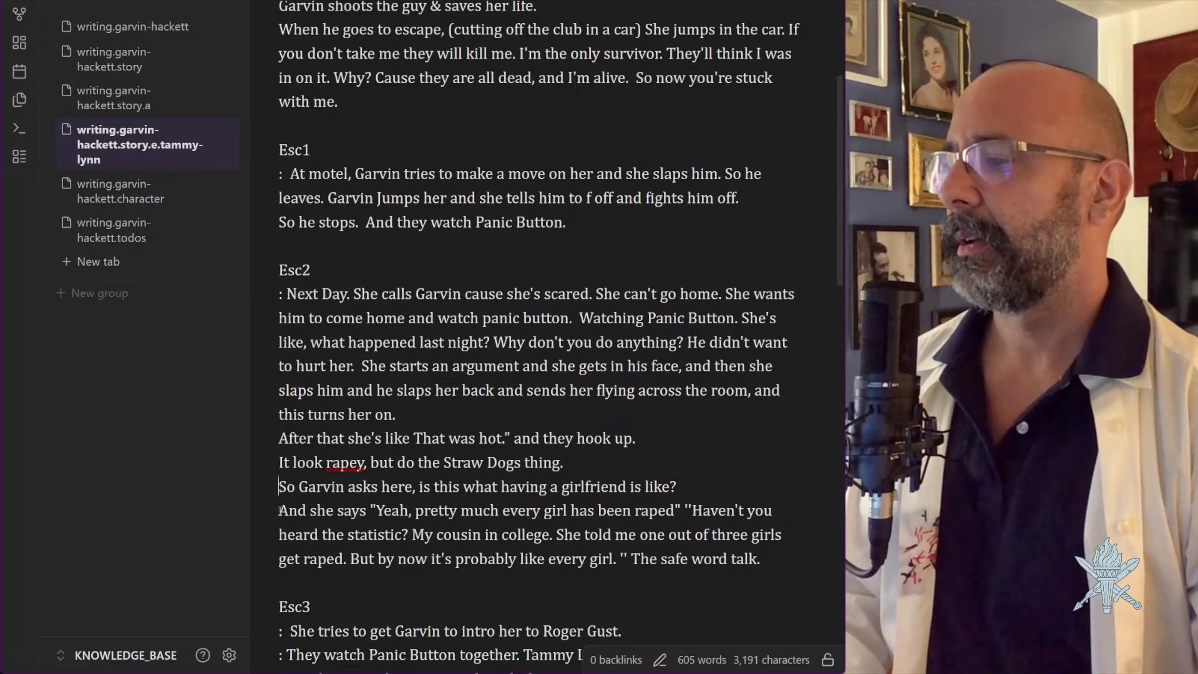
pyautogui.click(280, 510)
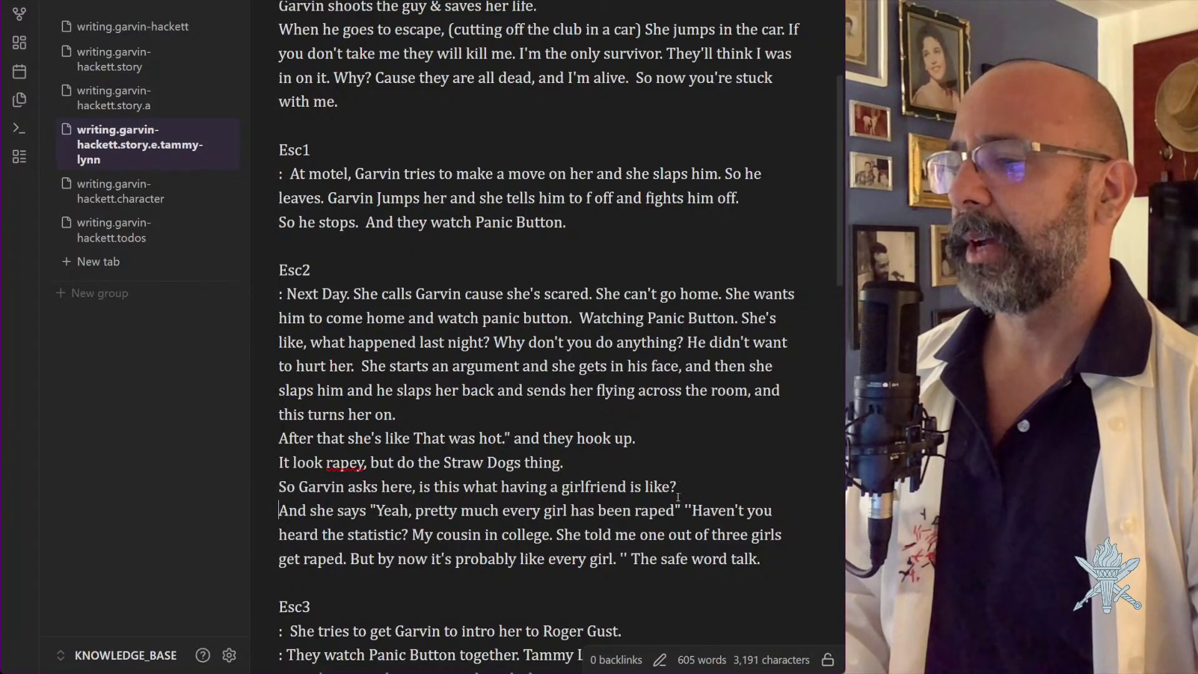
pyautogui.scroll(-1, 299, 538)
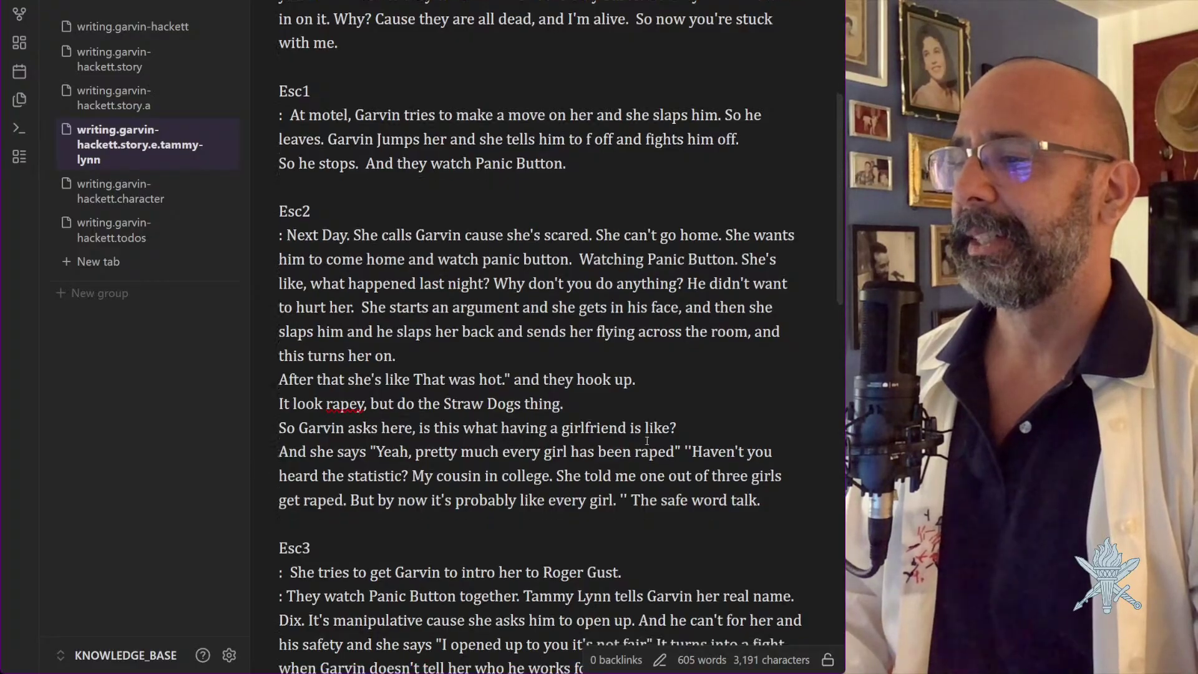
pyautogui.scroll(-5, 672, 472)
pyautogui.moveTo(631, 249); pyautogui.dragTo(771, 252)
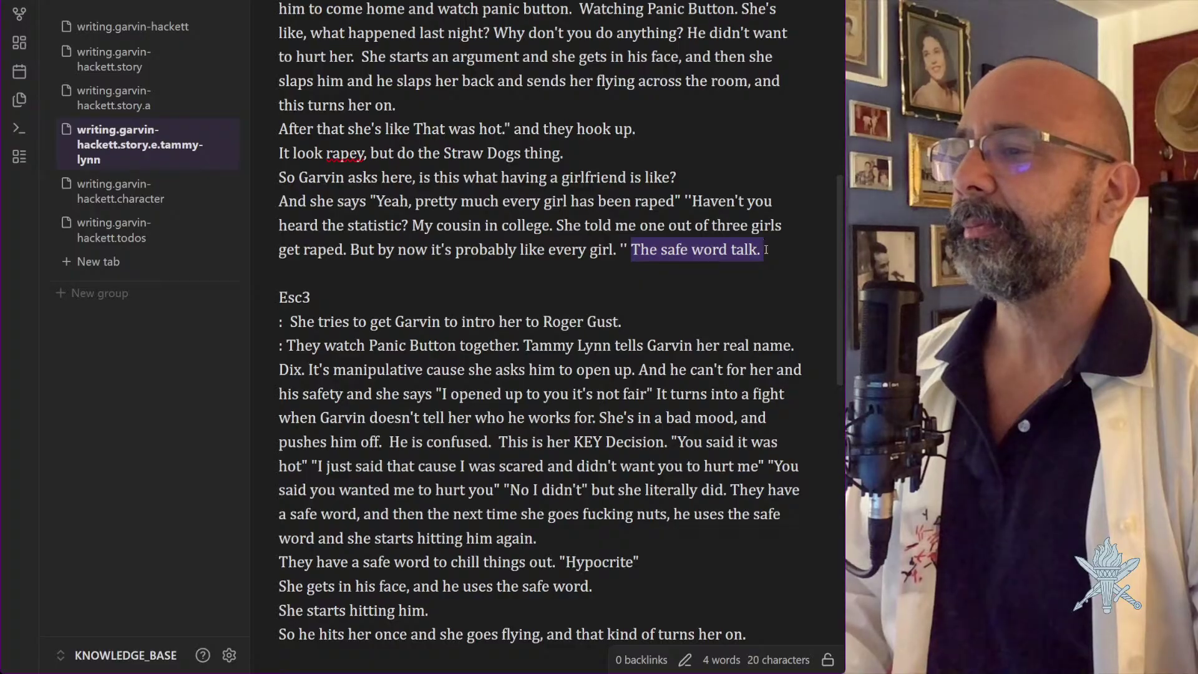
pyautogui.scroll(-2, 678, 282)
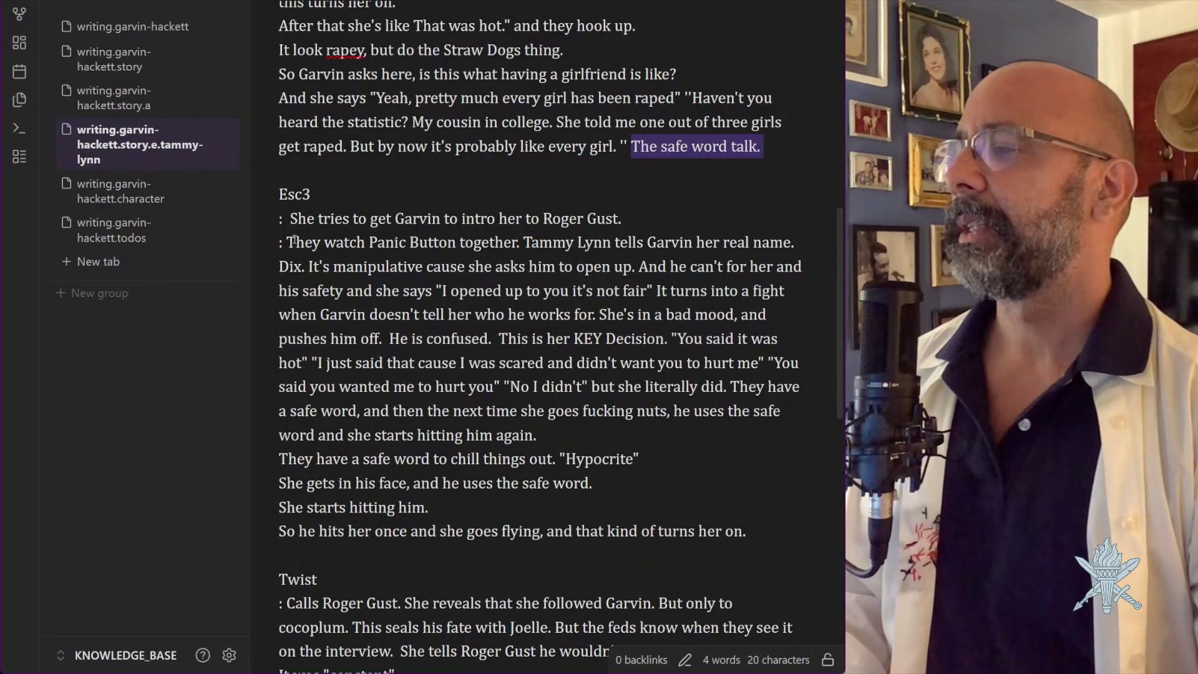
pyautogui.moveTo(286, 242); pyautogui.dragTo(573, 318)
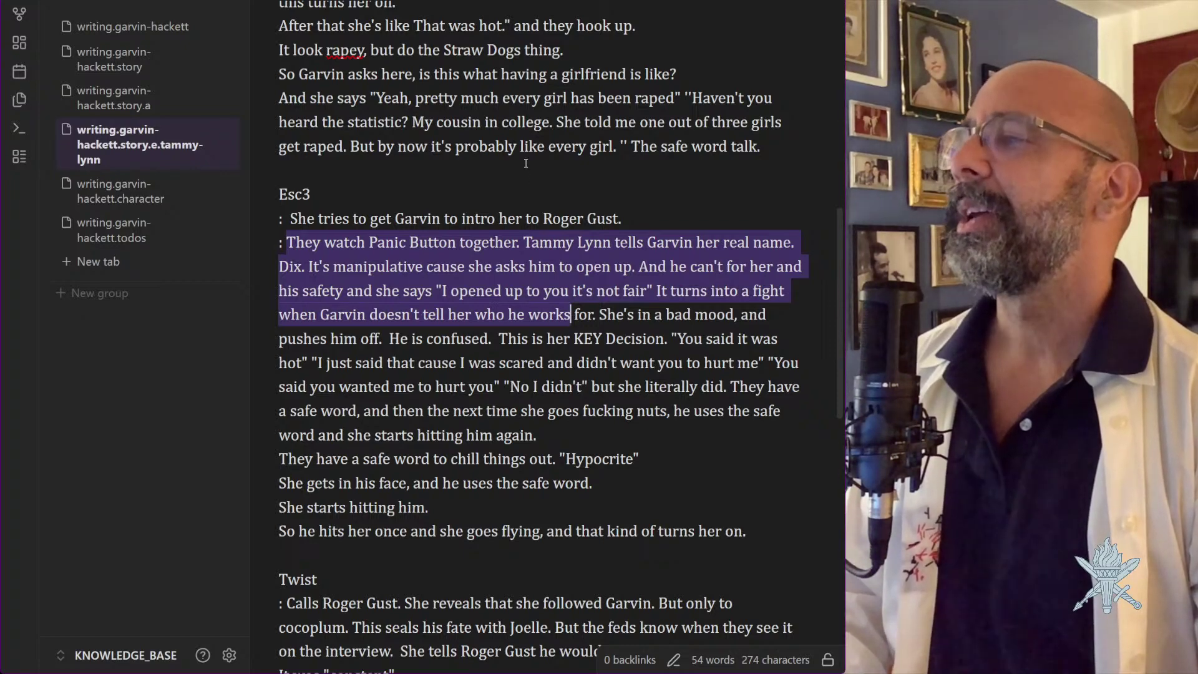
# Add the sentence "There should be some food thrown." after "this turns her on." in the Esc2 paragraph
pyautogui.scroll(3, 435, 188)
pyautogui.click(422, 209)
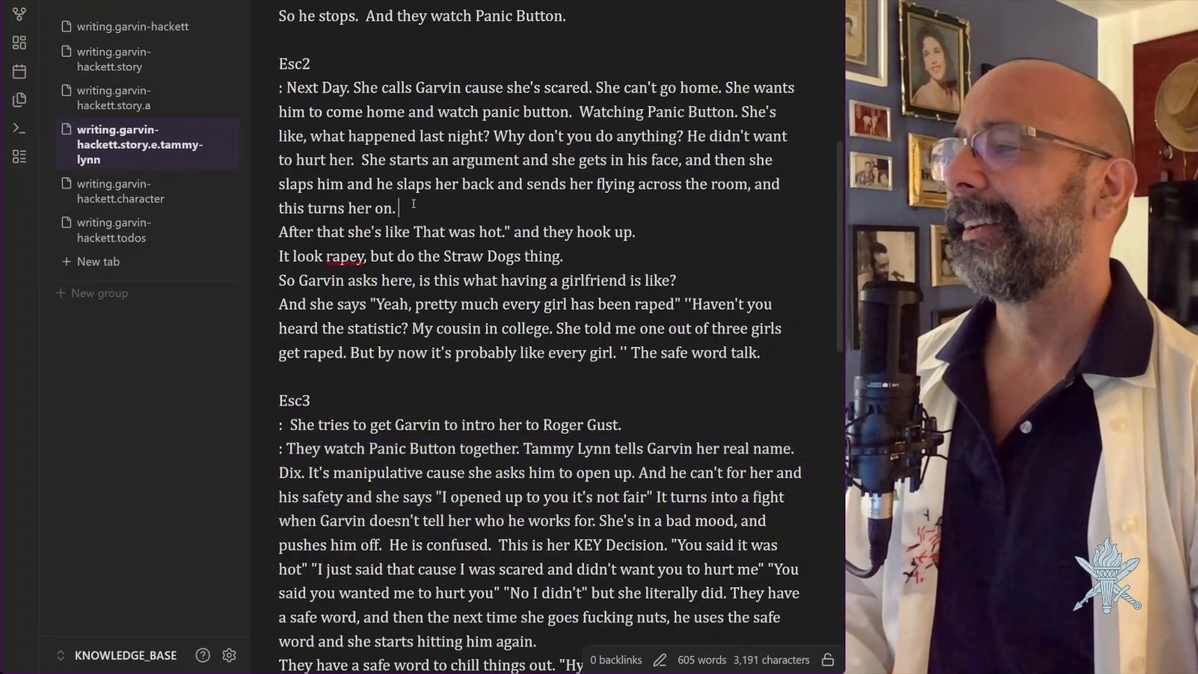
pyautogui.write('There shoul be')
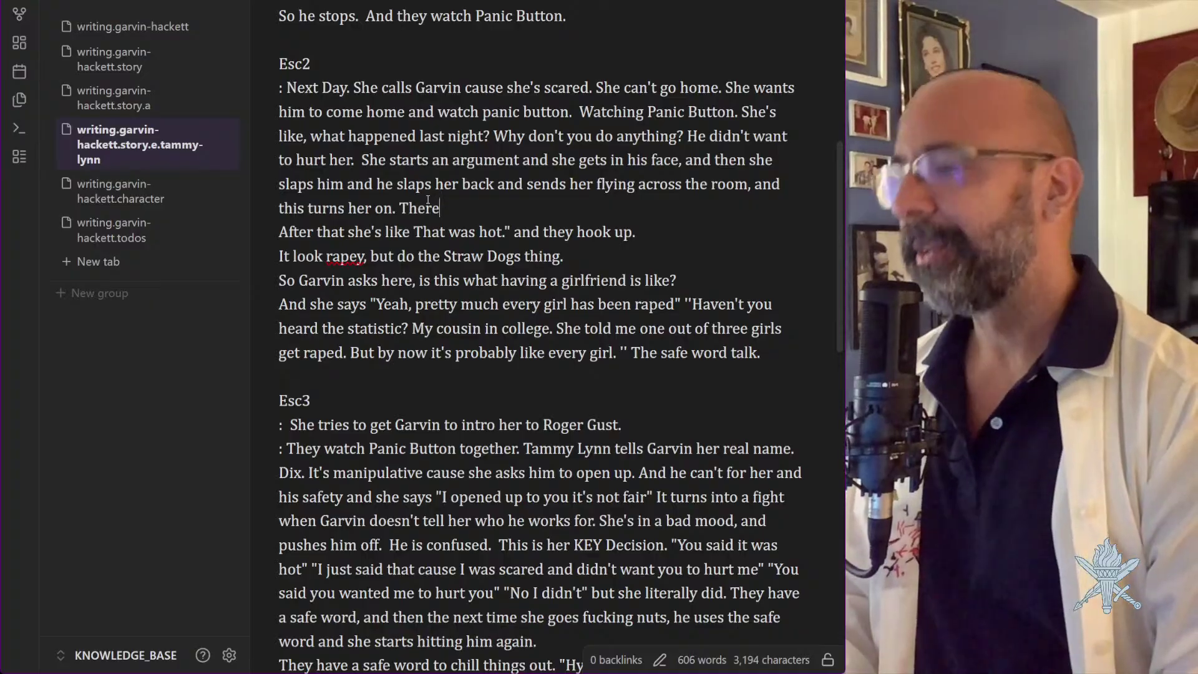
pyautogui.press('BackSpace')
pyautogui.press('BackSpace')
pyautogui.press('BackSpace')
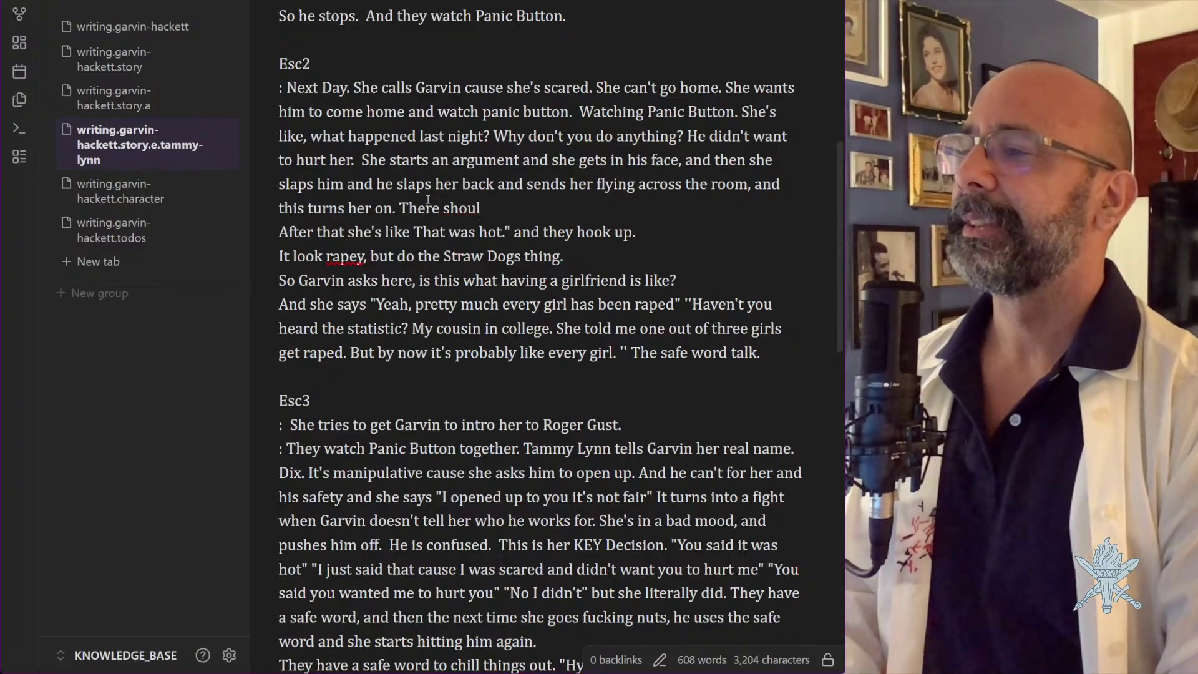
pyautogui.write('d be some fod')
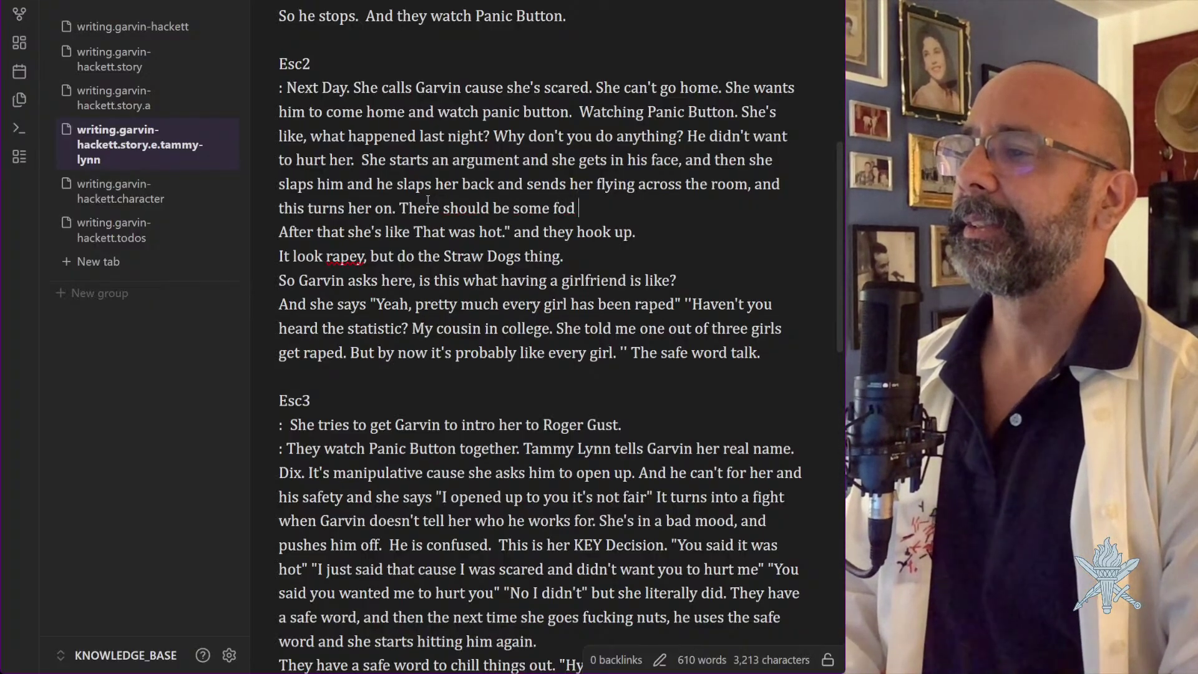
pyautogui.press('BackSpace')
pyautogui.press('BackSpace')
pyautogui.write('od thrown.')
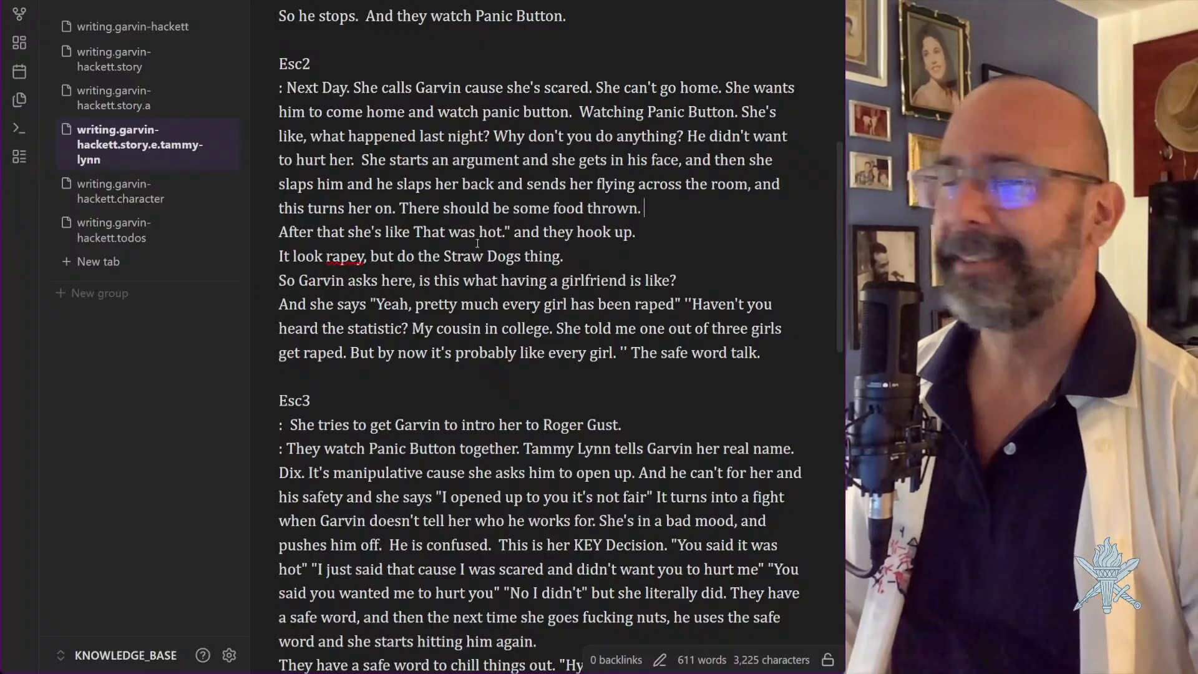
# Replace "He is confused. This is her KEY Decision." in Esc3 with "She says she means it this time."
pyautogui.scroll(-4, 495, 208)
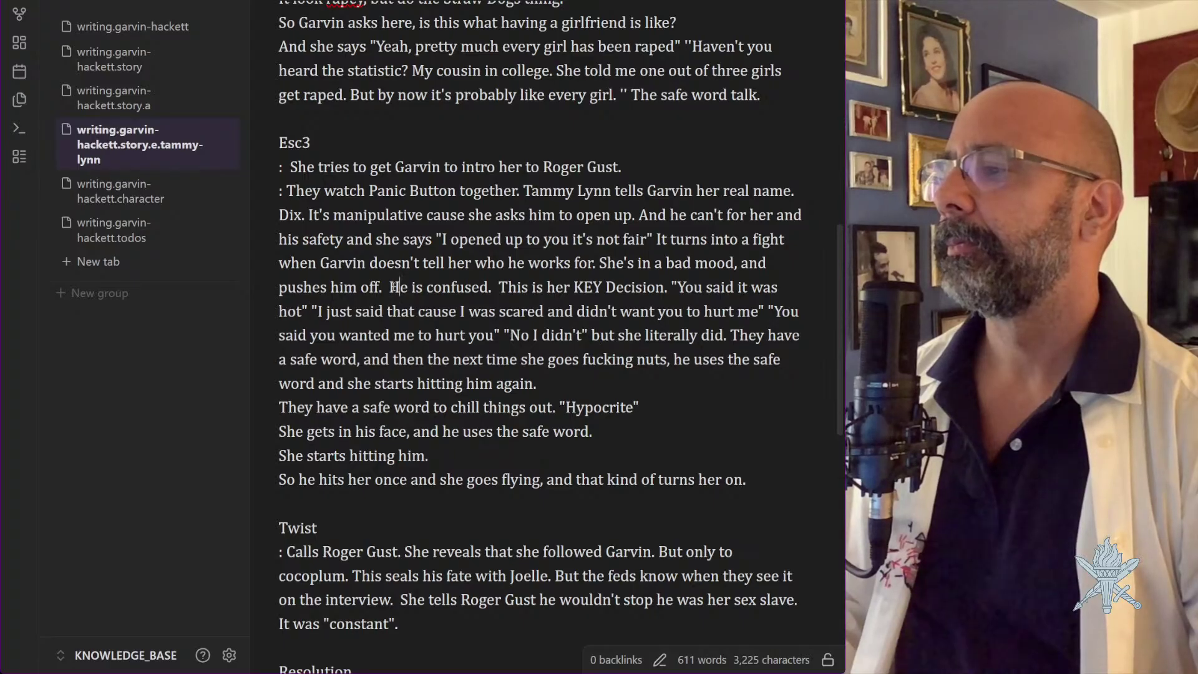
pyautogui.moveTo(389, 287); pyautogui.dragTo(654, 285)
pyautogui.moveTo(669, 287); pyautogui.dragTo(673, 287)
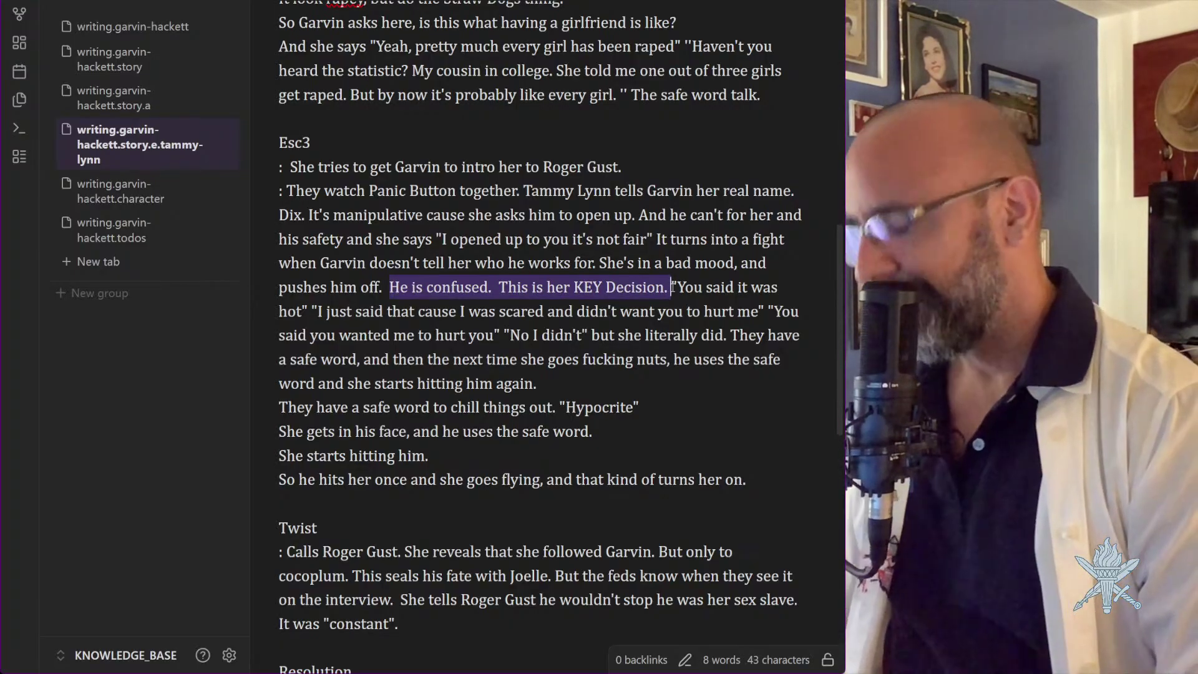
pyautogui.write('She says h')
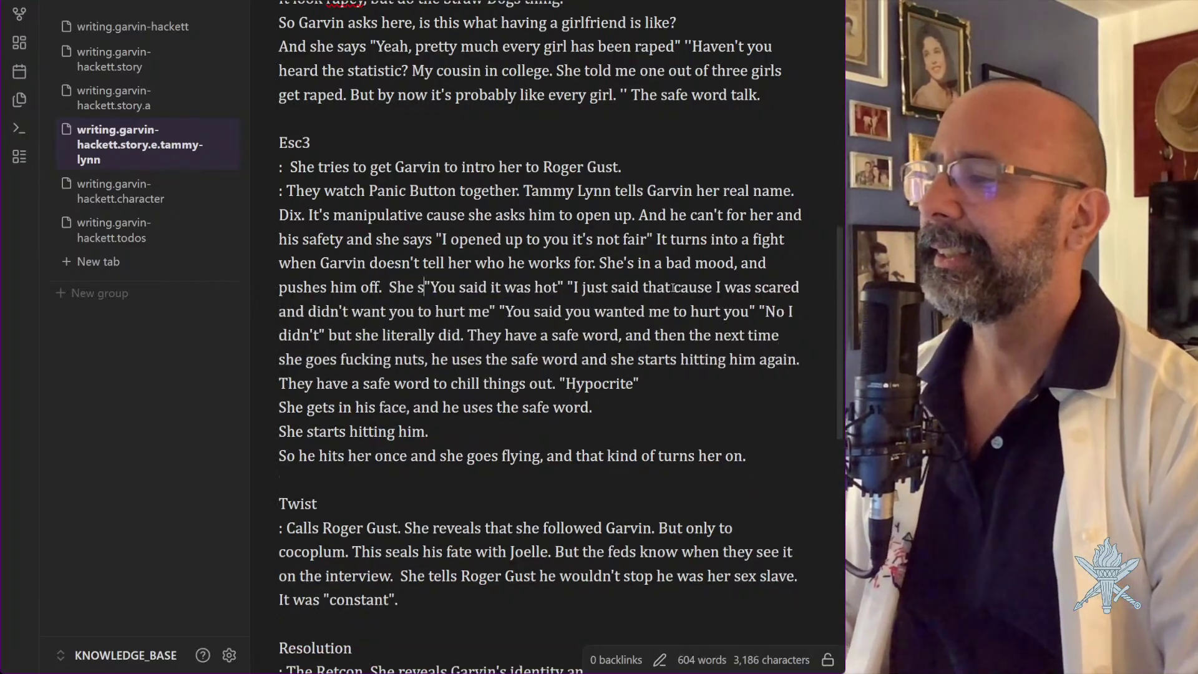
pyautogui.press('BackSpace')
pyautogui.write('s')
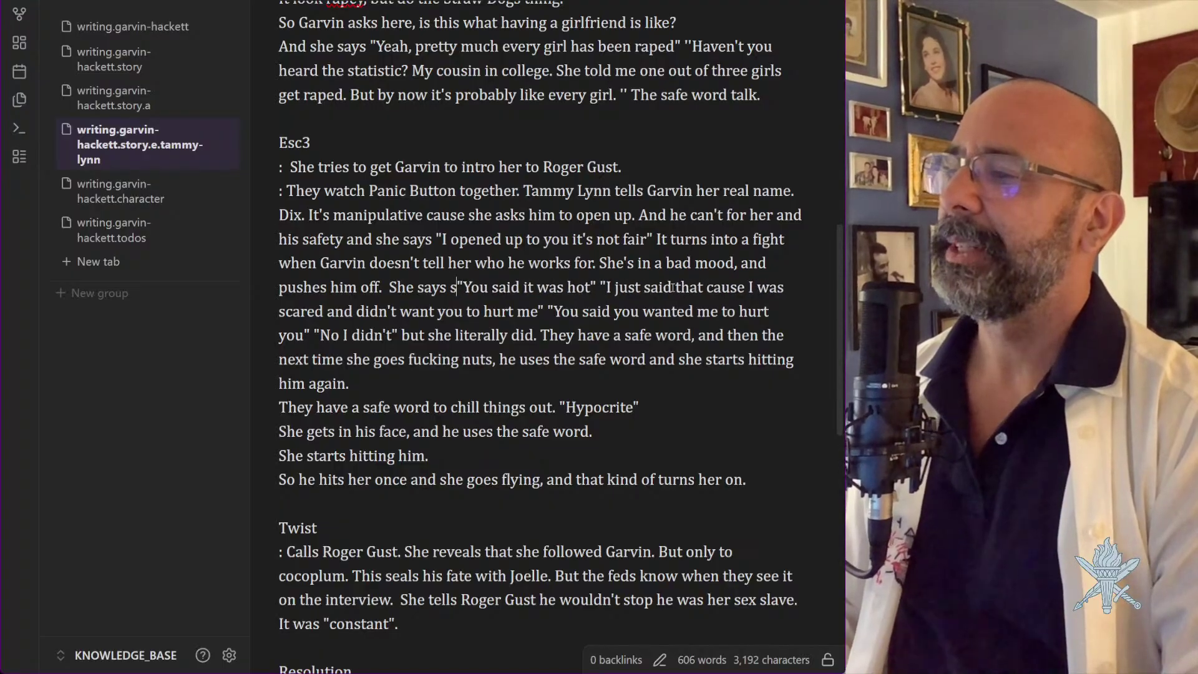
pyautogui.write('he means it this time')
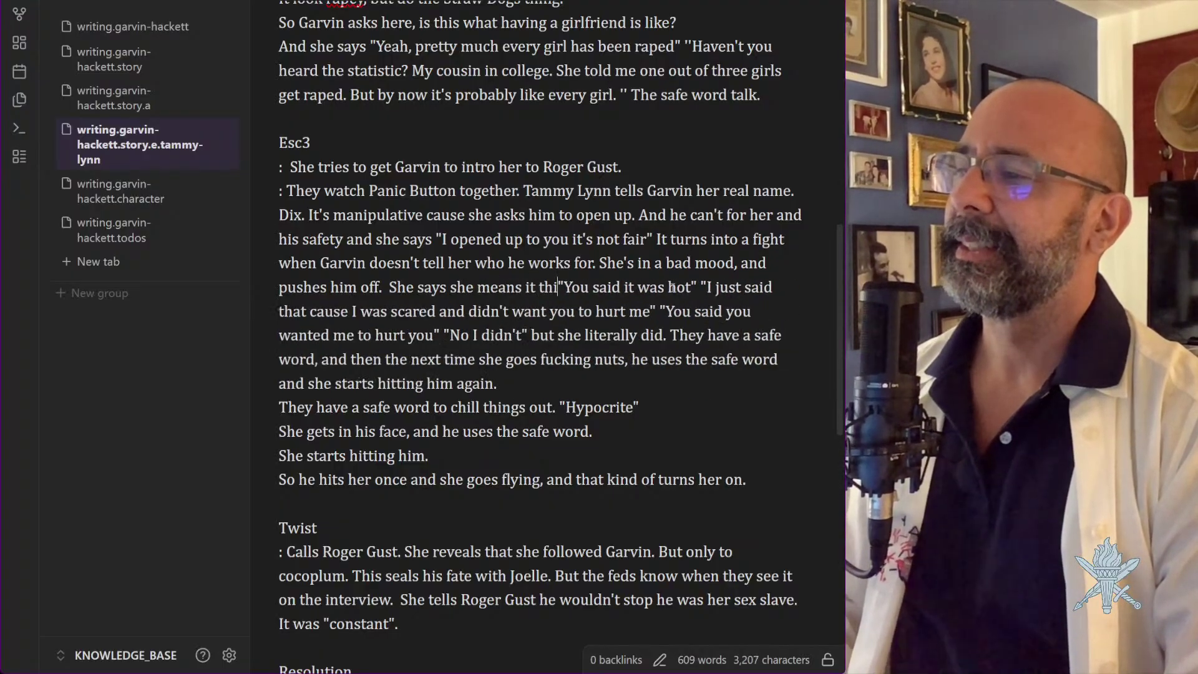
pyautogui.write('.')
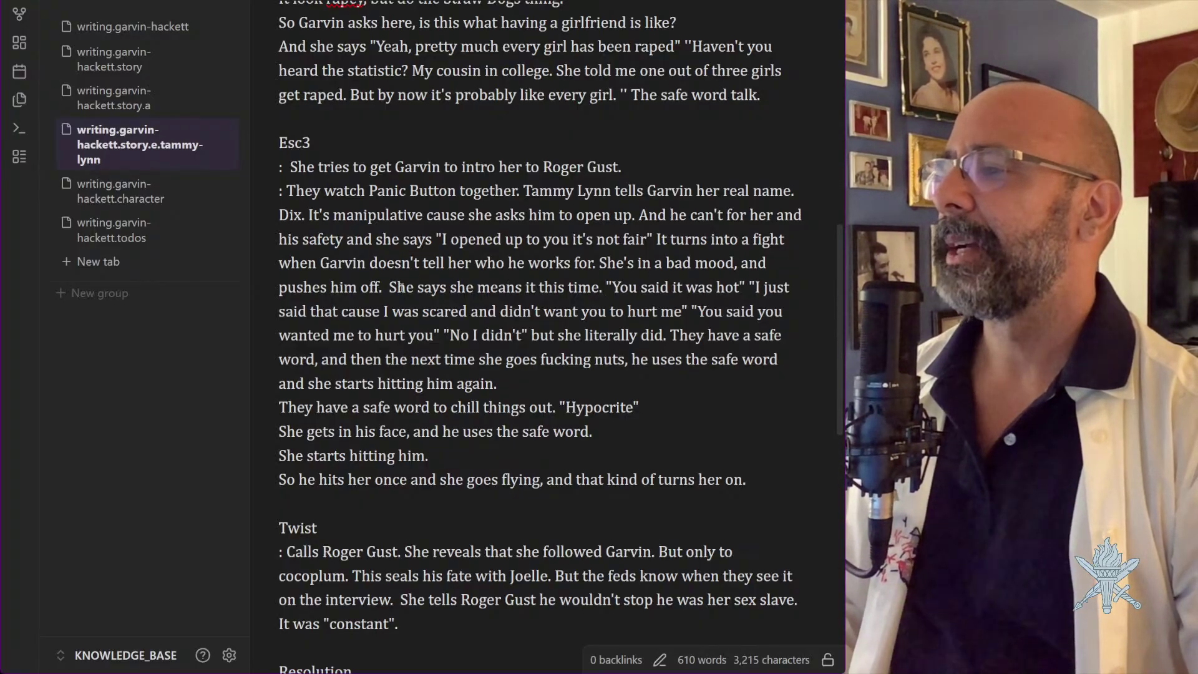
# Rewrite "She says she means it this time." in Esc3 as "He persists and she has a really bad reaction."
pyautogui.moveTo(390, 287); pyautogui.dragTo(602, 284)
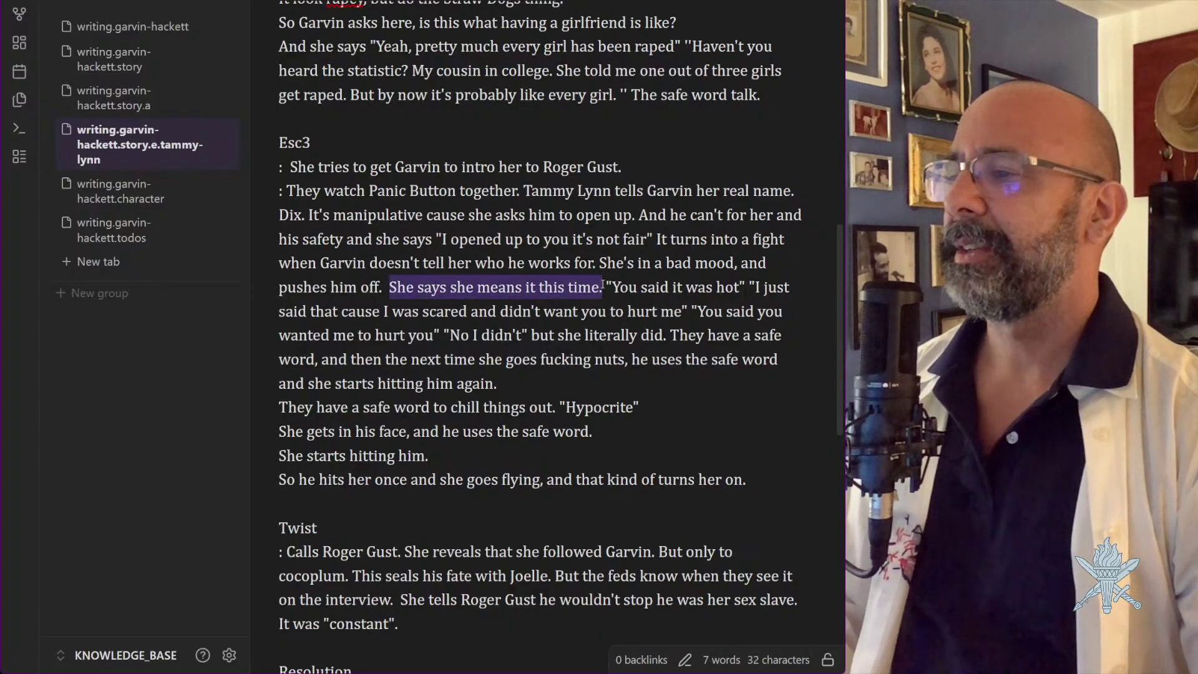
pyautogui.write('He persists and')
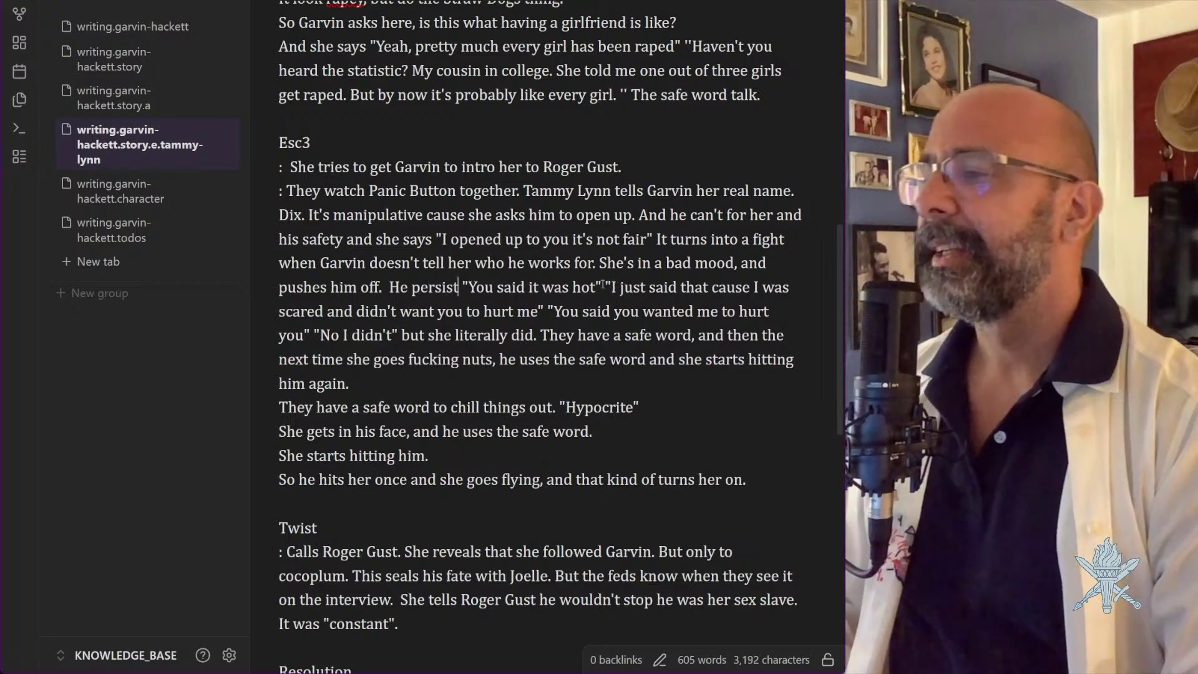
pyautogui.write(' she ')
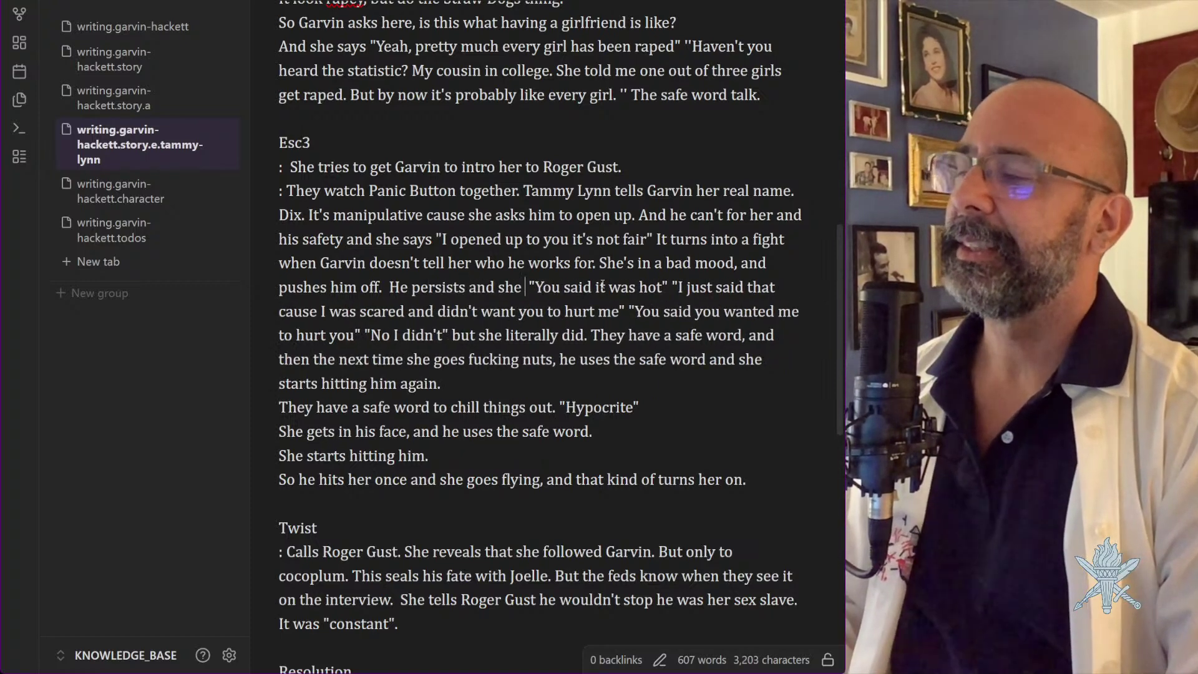
pyautogui.write('has a really ba')
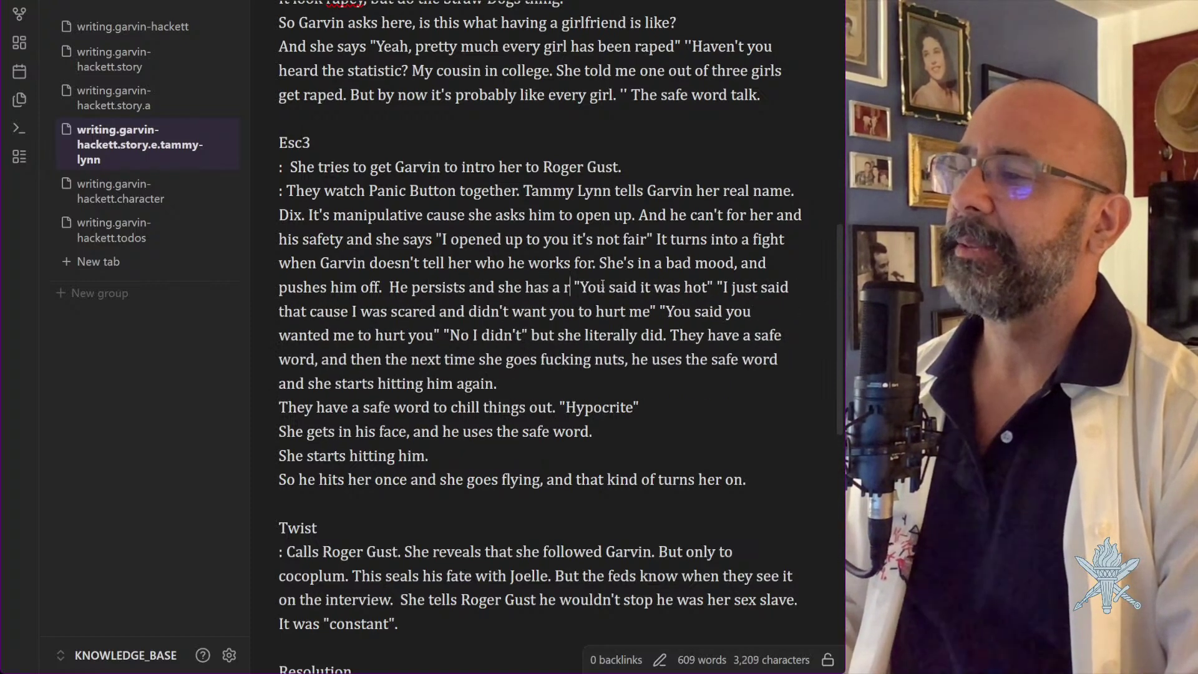
pyautogui.write('d reaction.')
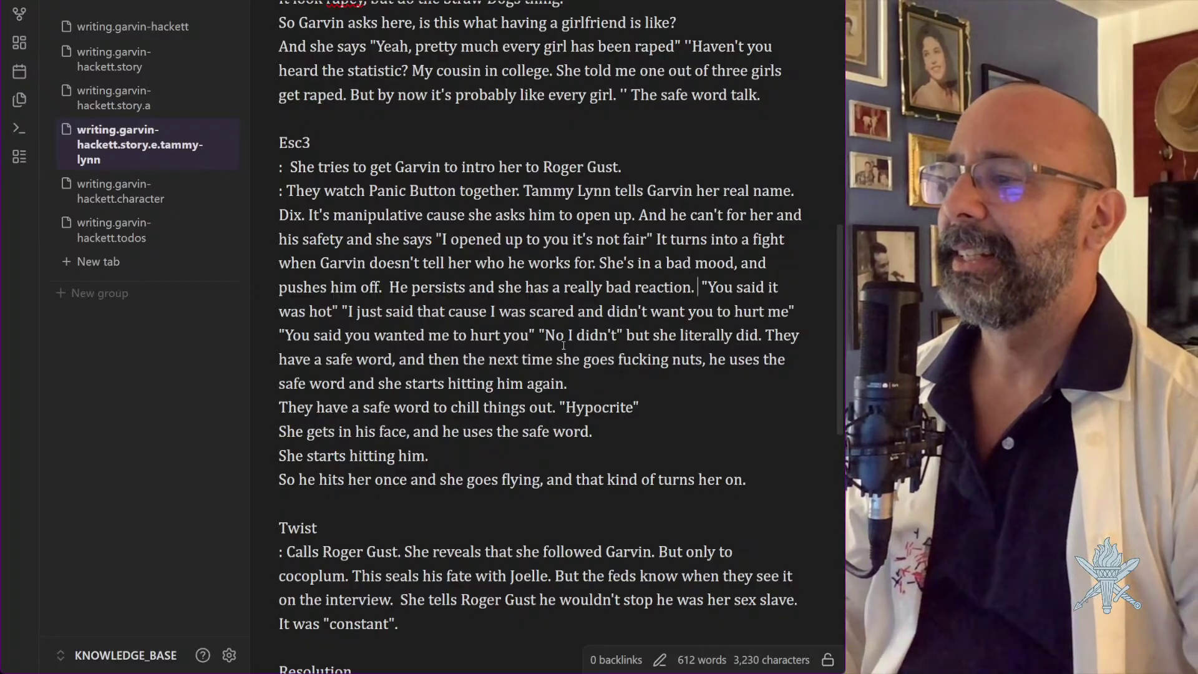
# Add "Hurt me." at the end of the Straw Dogs line in Esc2
pyautogui.scroll(1, 602, 236)
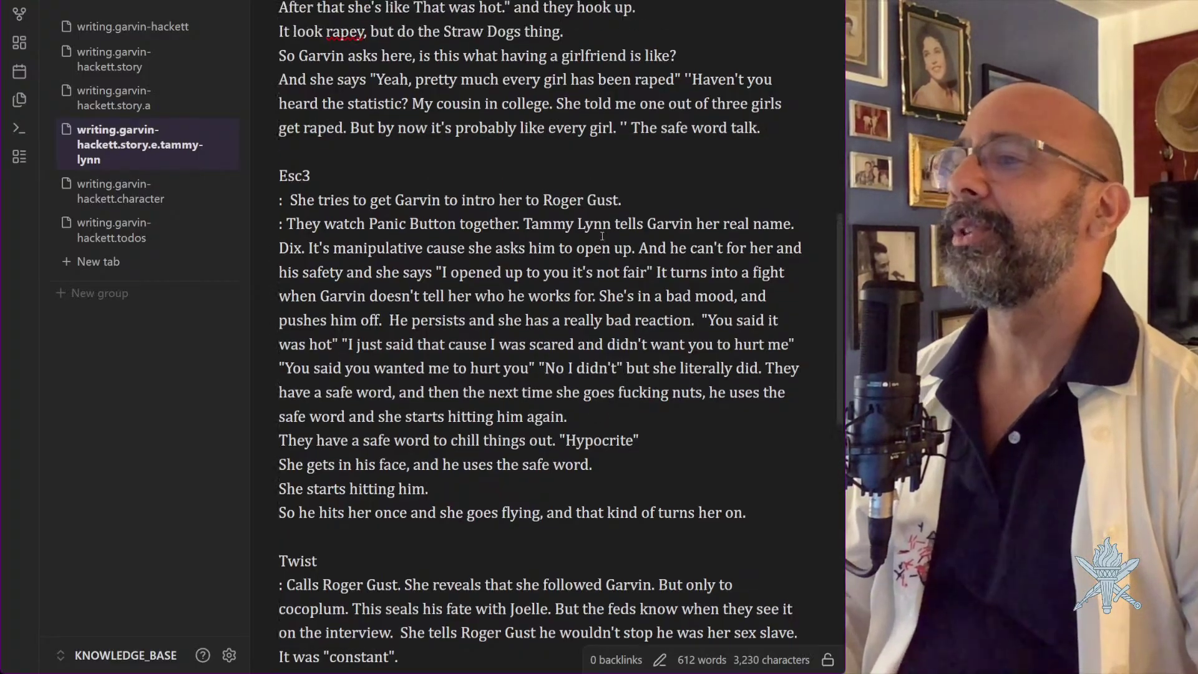
pyautogui.scroll(5, 602, 235)
pyautogui.scroll(3, 369, 209)
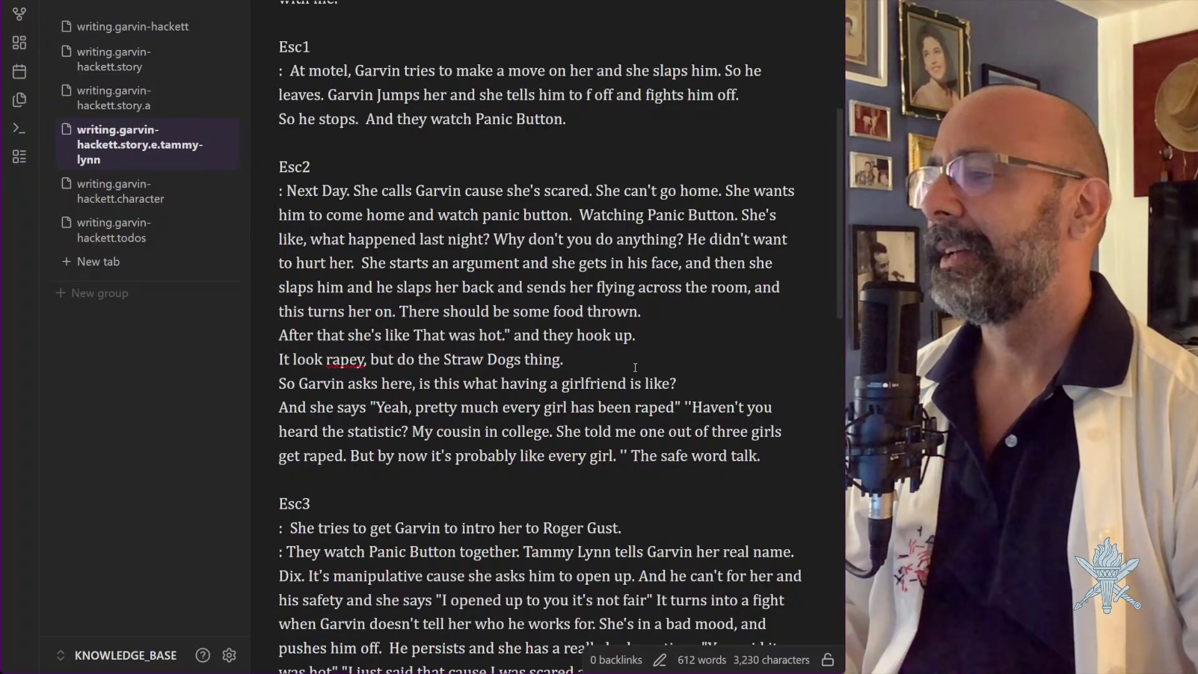
pyautogui.click(647, 336)
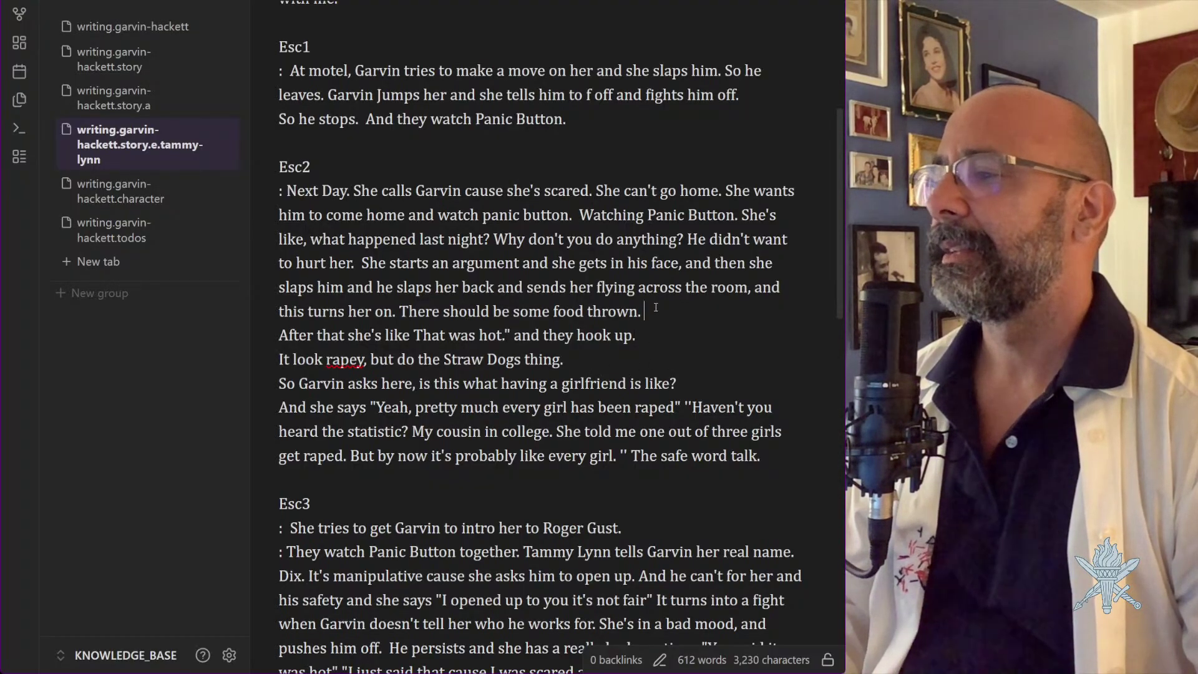
pyautogui.click(574, 365)
pyautogui.write('Hurt me.')
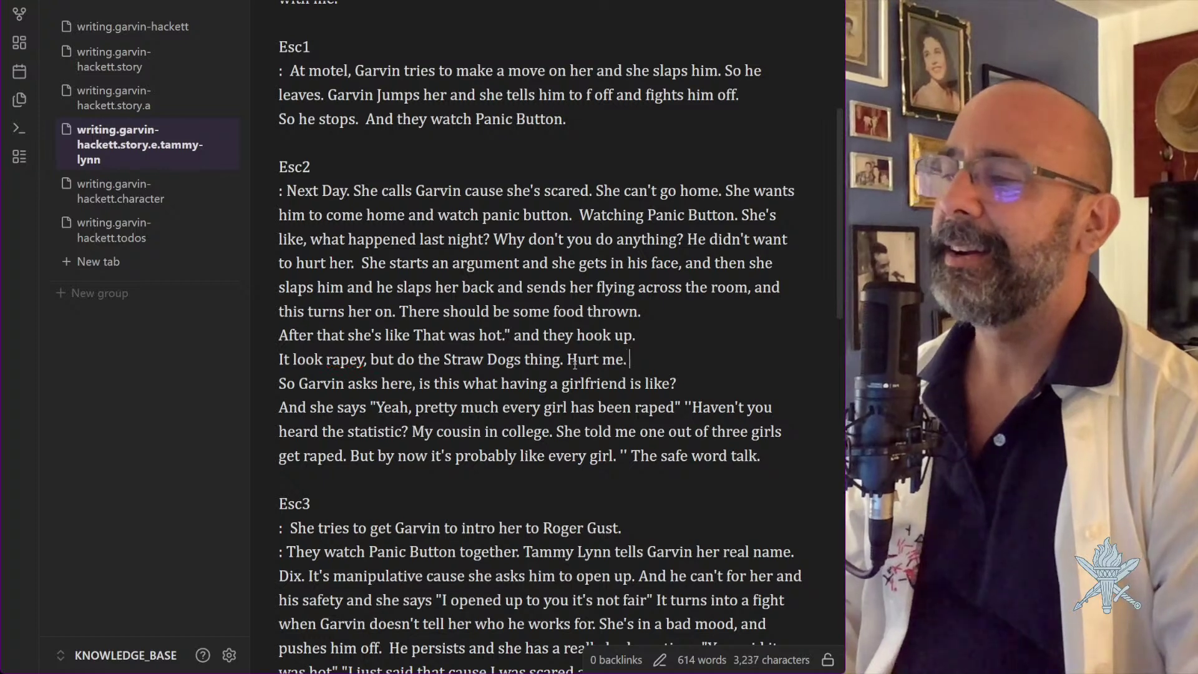
pyautogui.press('BackSpace')
pyautogui.write('.')
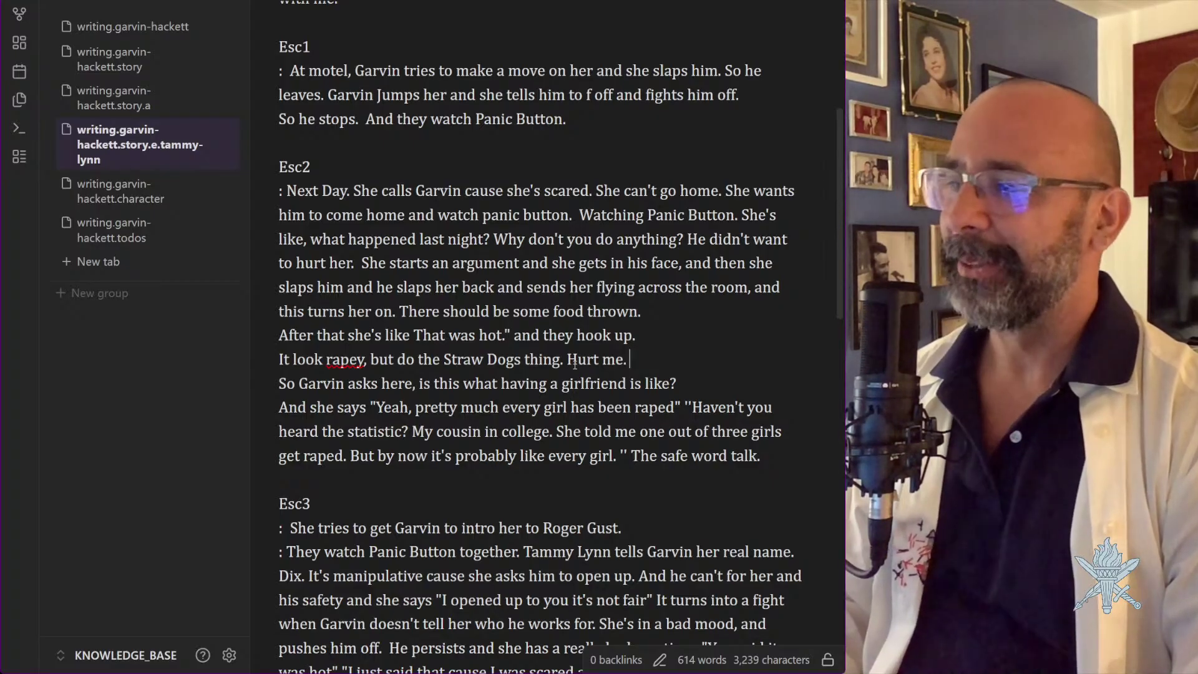
# Add the line "Stop don't stop don't stop." after "Hurt me." in Esc2
pyautogui.write('St')
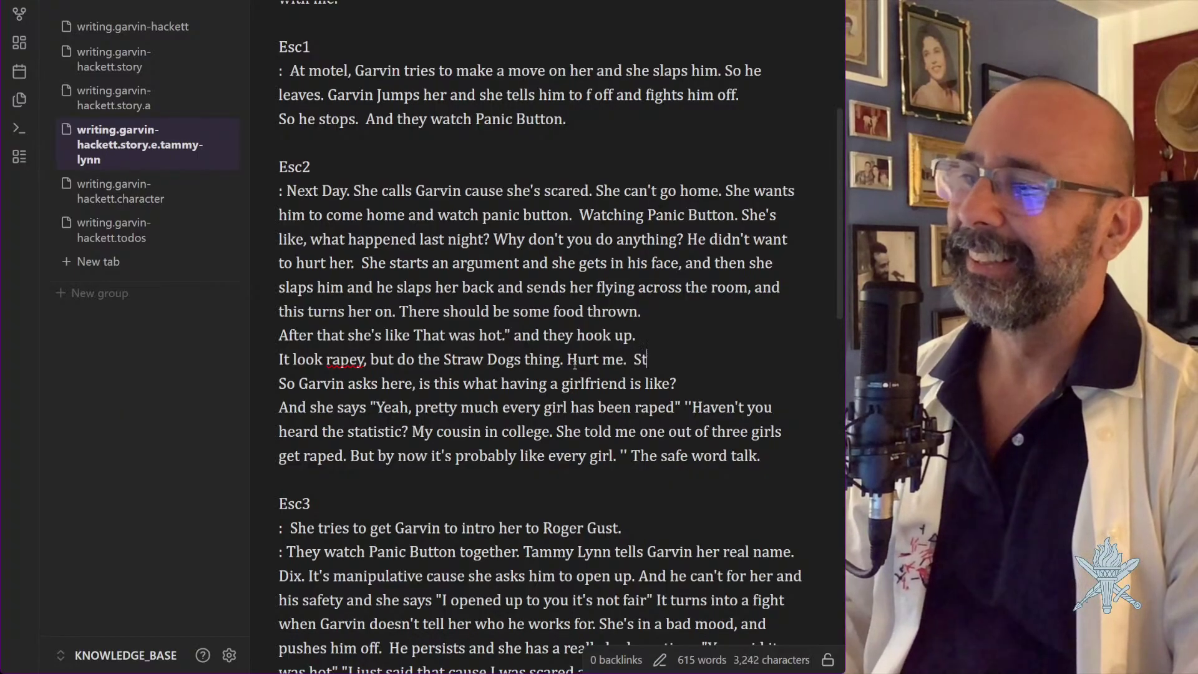
pyautogui.write("op don't stop don")
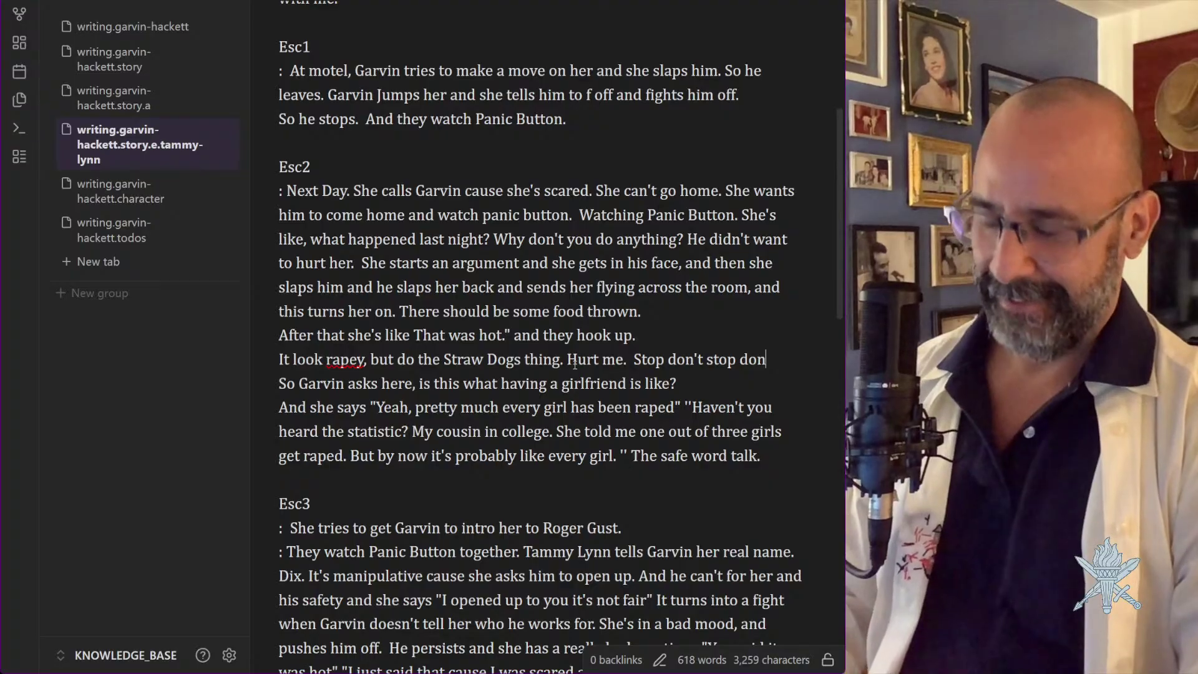
pyautogui.write('tstop')
pyautogui.press('BackSpace')
pyautogui.press('BackSpace')
pyautogui.press('BackSpace')
pyautogui.press('BackSpace')
pyautogui.press('BackSpace')
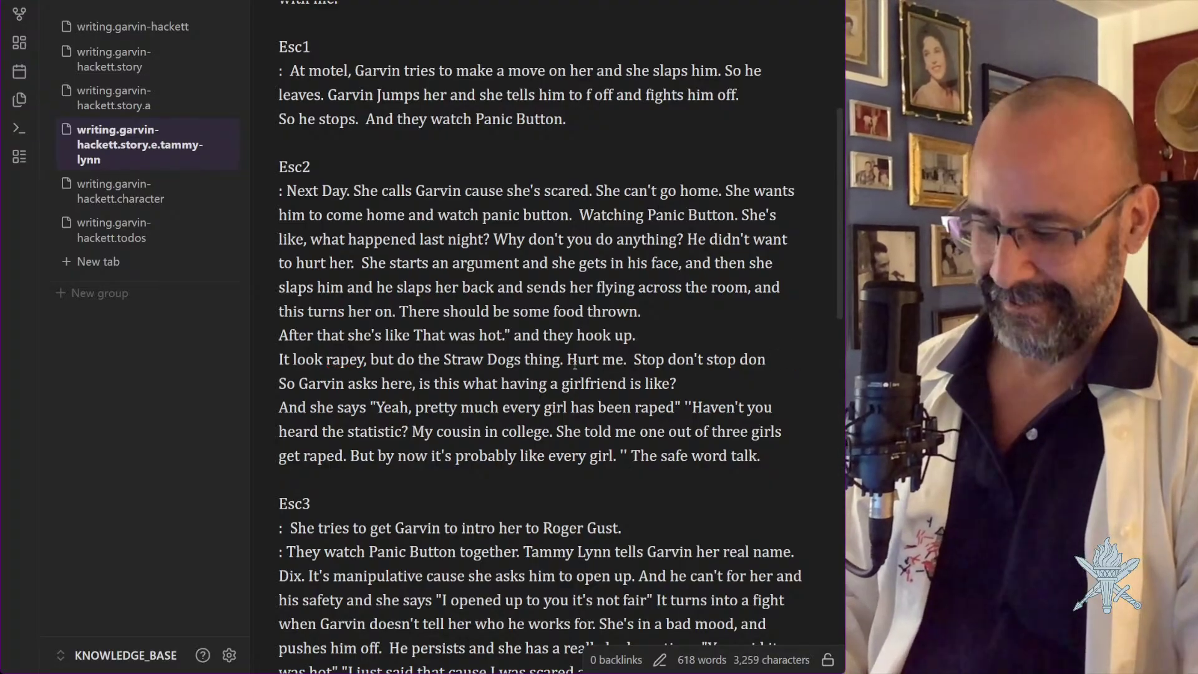
pyautogui.write("'t sto")
pyautogui.press('BackSpace')
pyautogui.press('BackSpace')
pyautogui.write('top.')
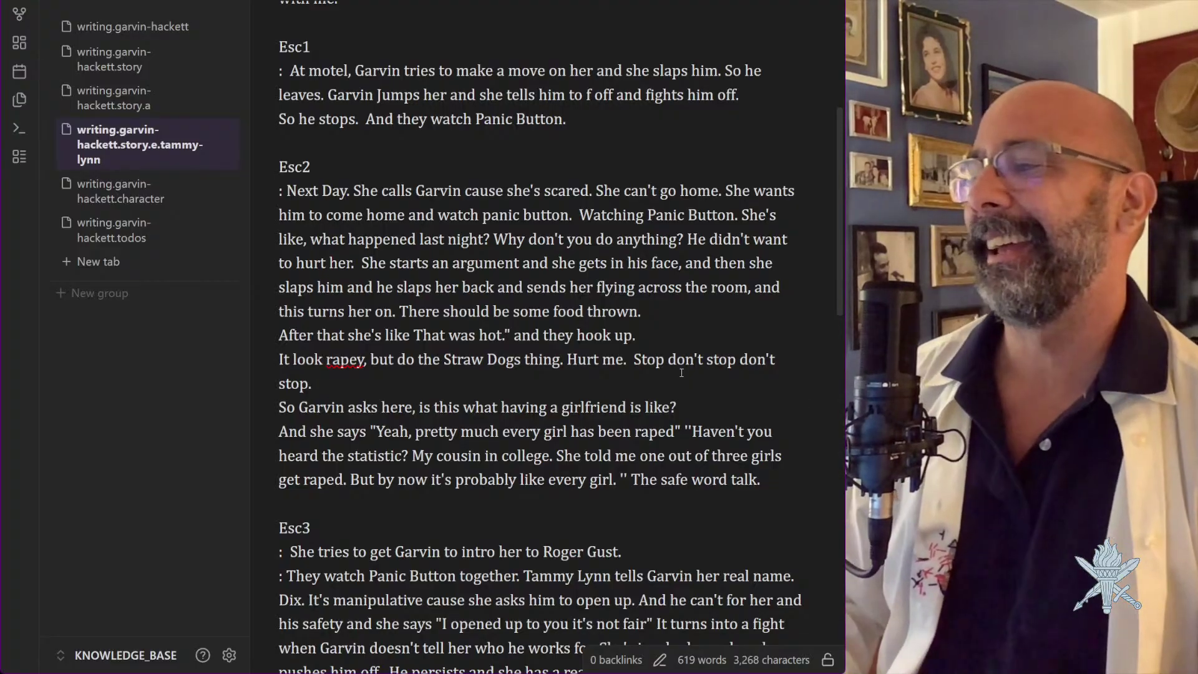
# Enclose "Stop don't stop don't stop" in double quotation marks and remove its closing full stop
pyautogui.click(640, 359)
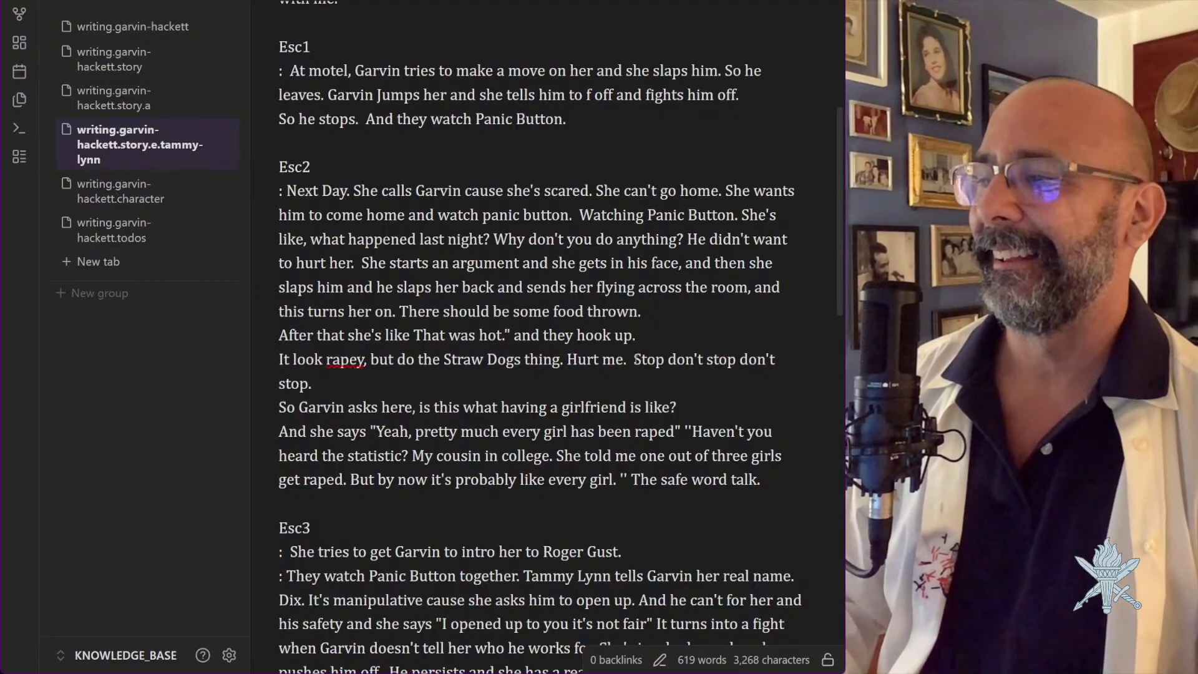
pyautogui.click(632, 362)
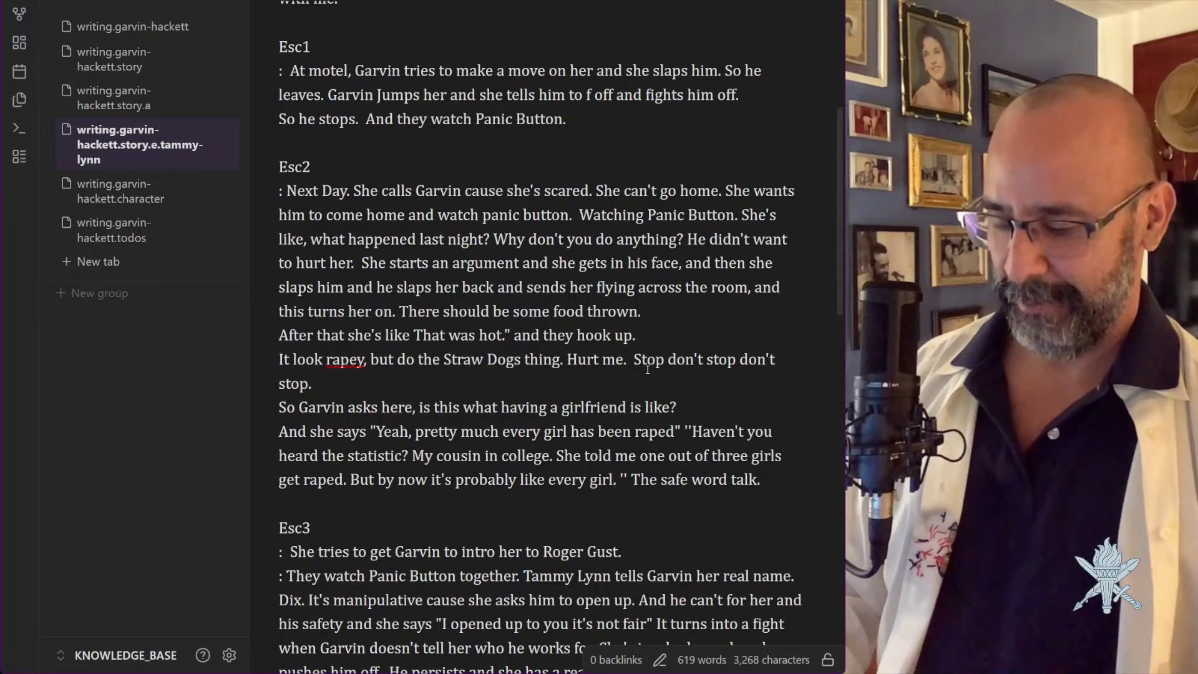
pyautogui.write('"')
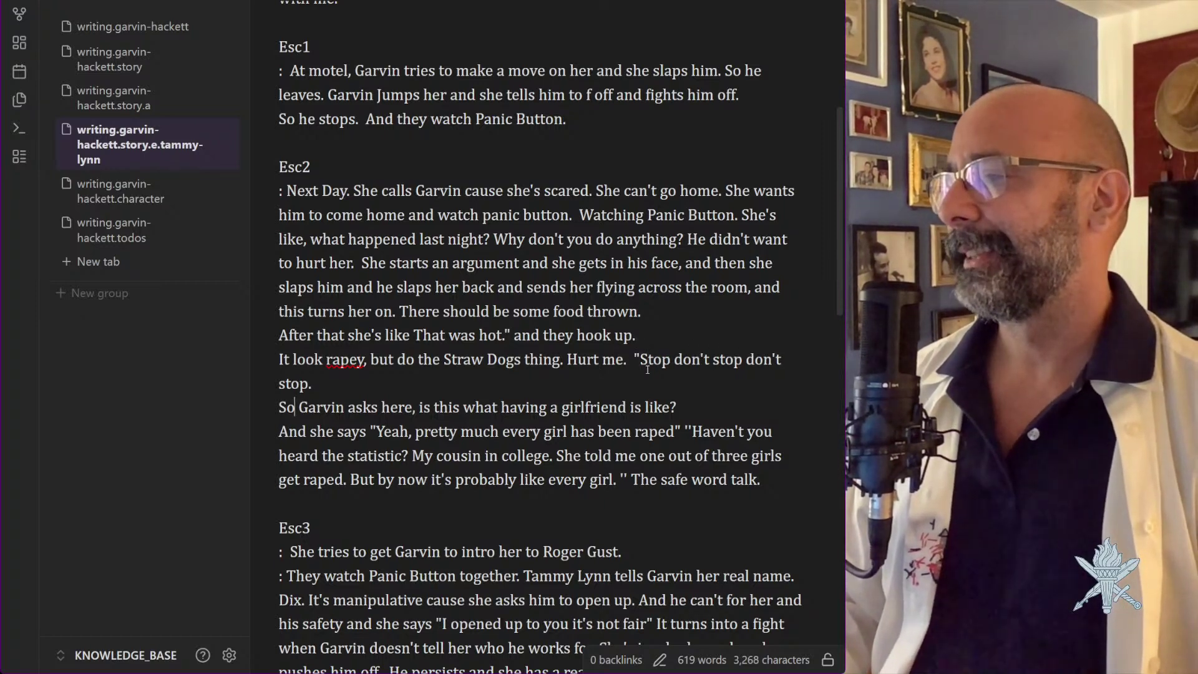
pyautogui.press('End')
pyautogui.press('BackSpace')
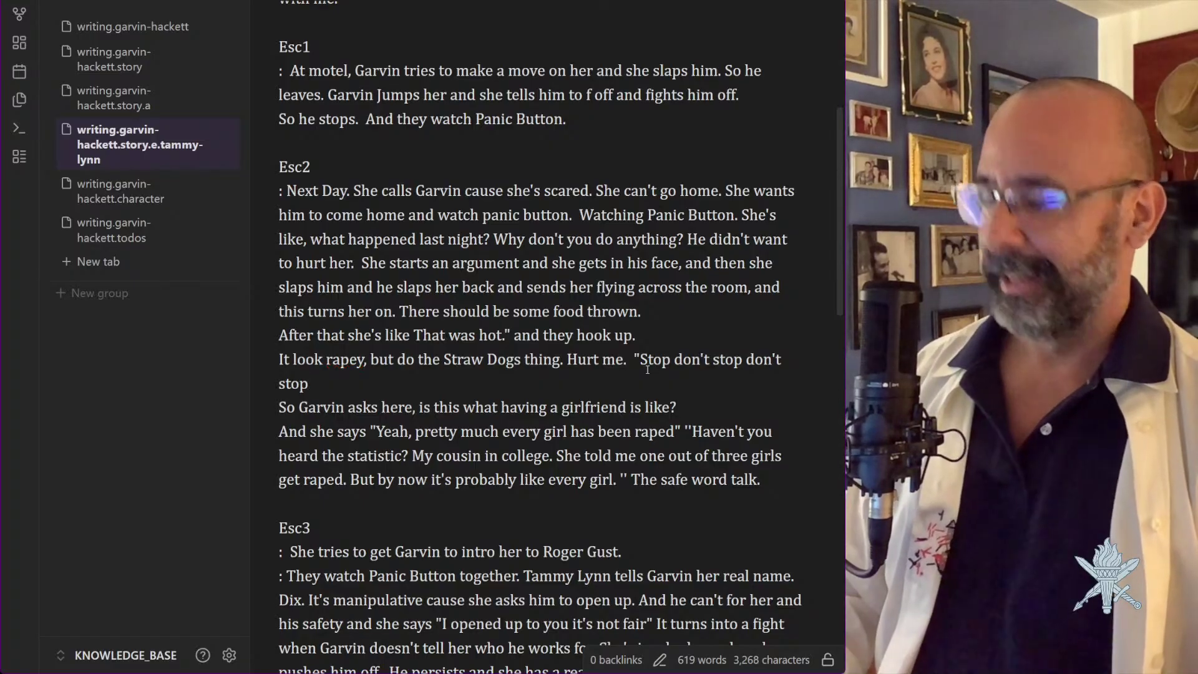
pyautogui.write('"')
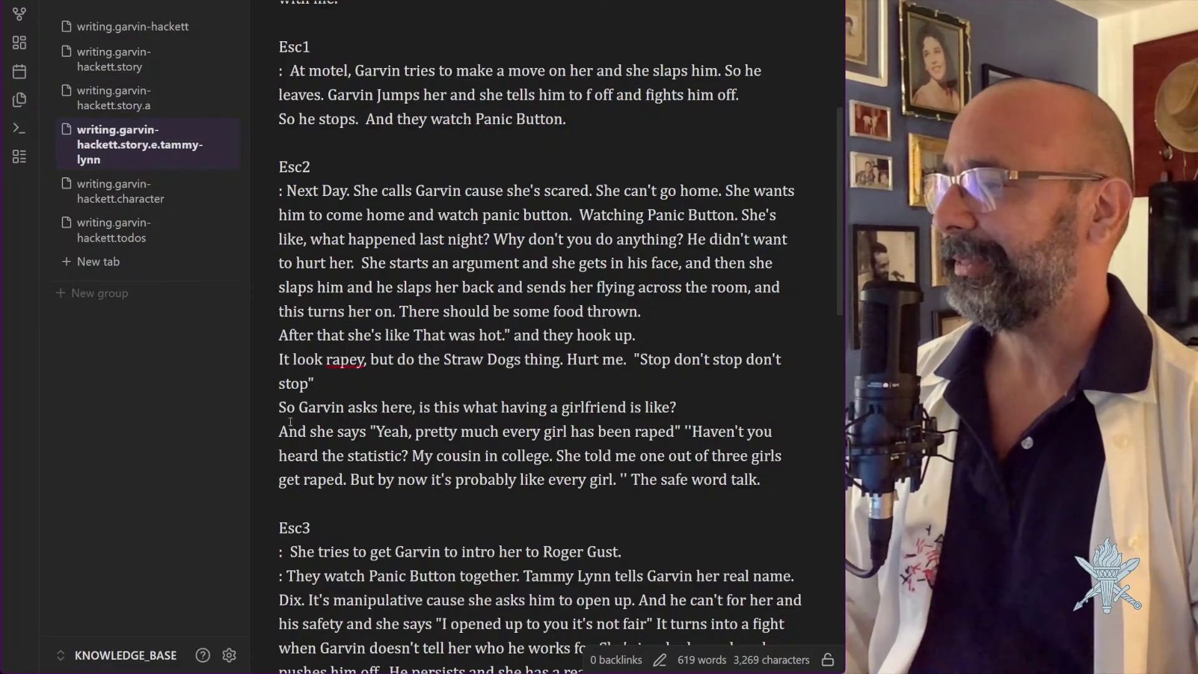
# Look over the outline from Esc2 and Esc3 through the Twist and Resolution sections
pyautogui.scroll(-8, 368, 391)
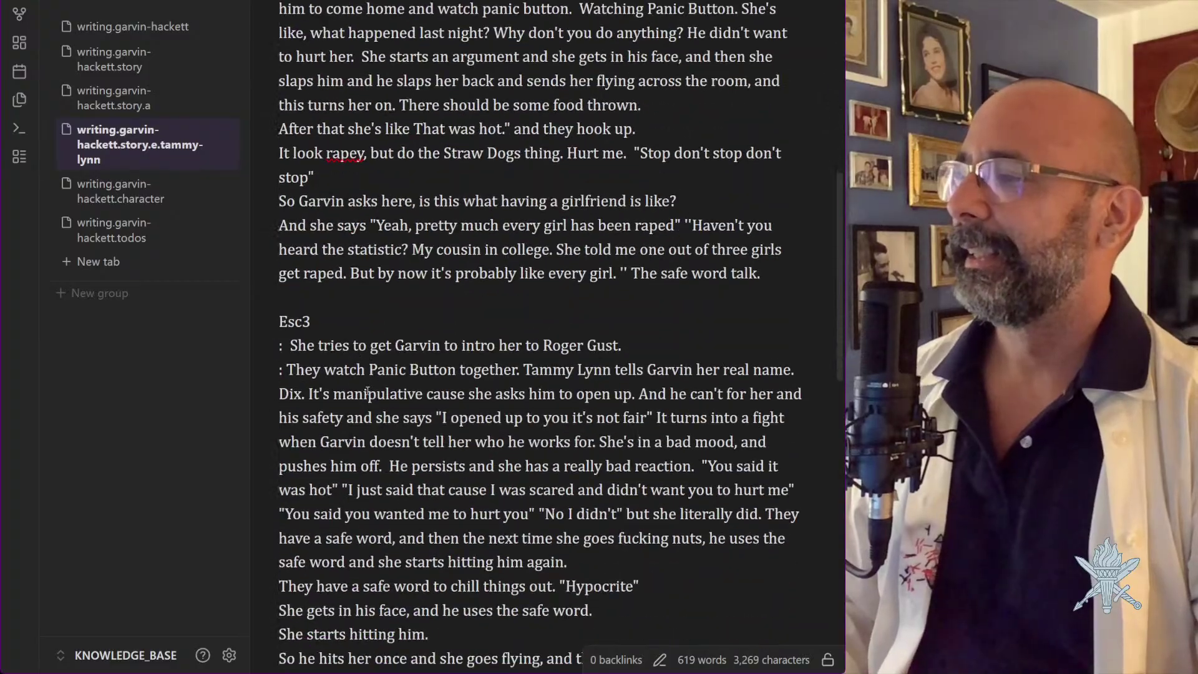
pyautogui.scroll(-3, 367, 391)
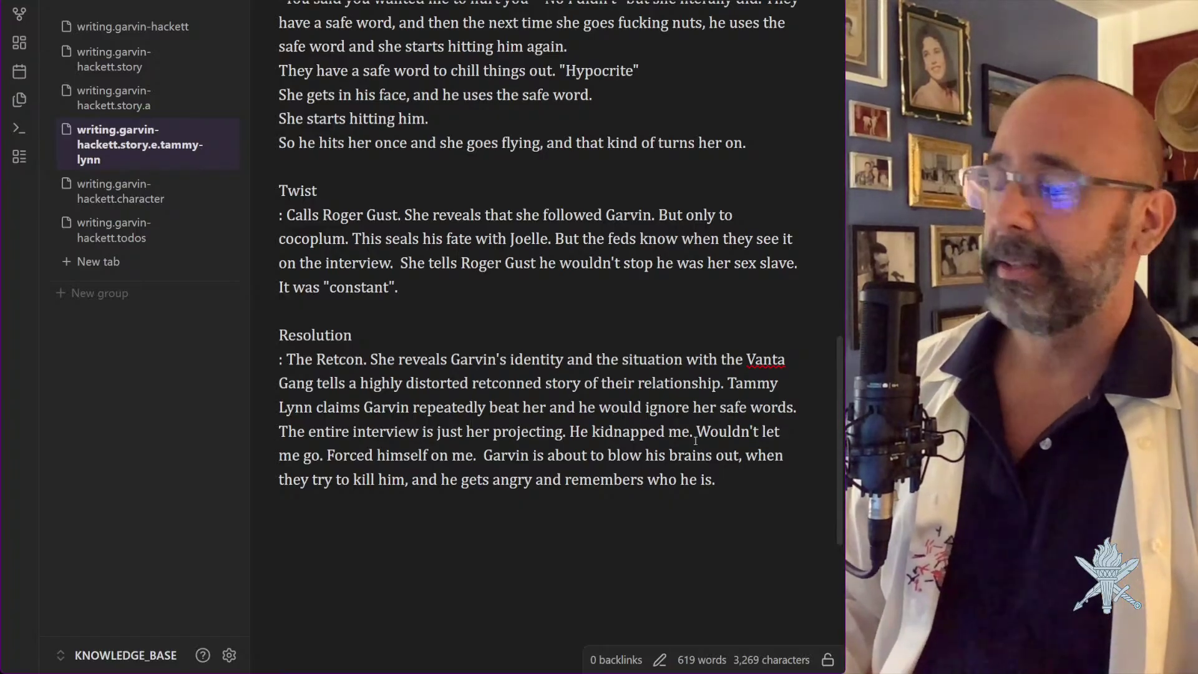
pyautogui.scroll(3, 695, 440)
pyautogui.scroll(12, 561, 334)
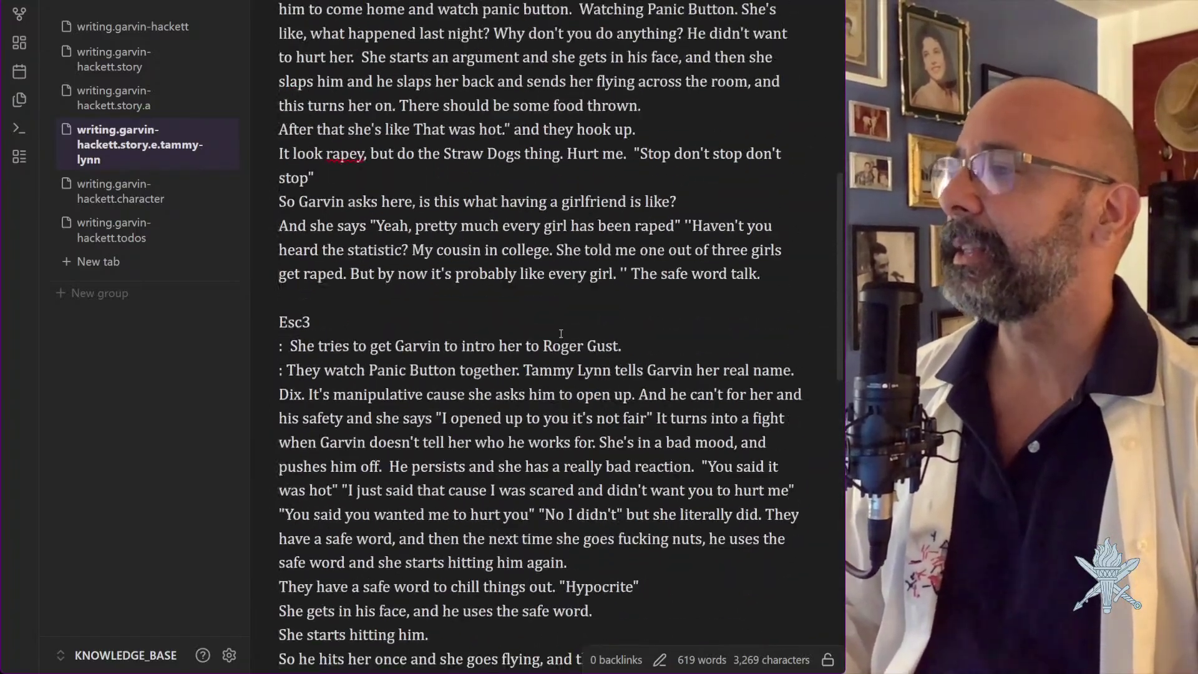
pyautogui.scroll(-5, 560, 333)
pyautogui.scroll(-7, 561, 333)
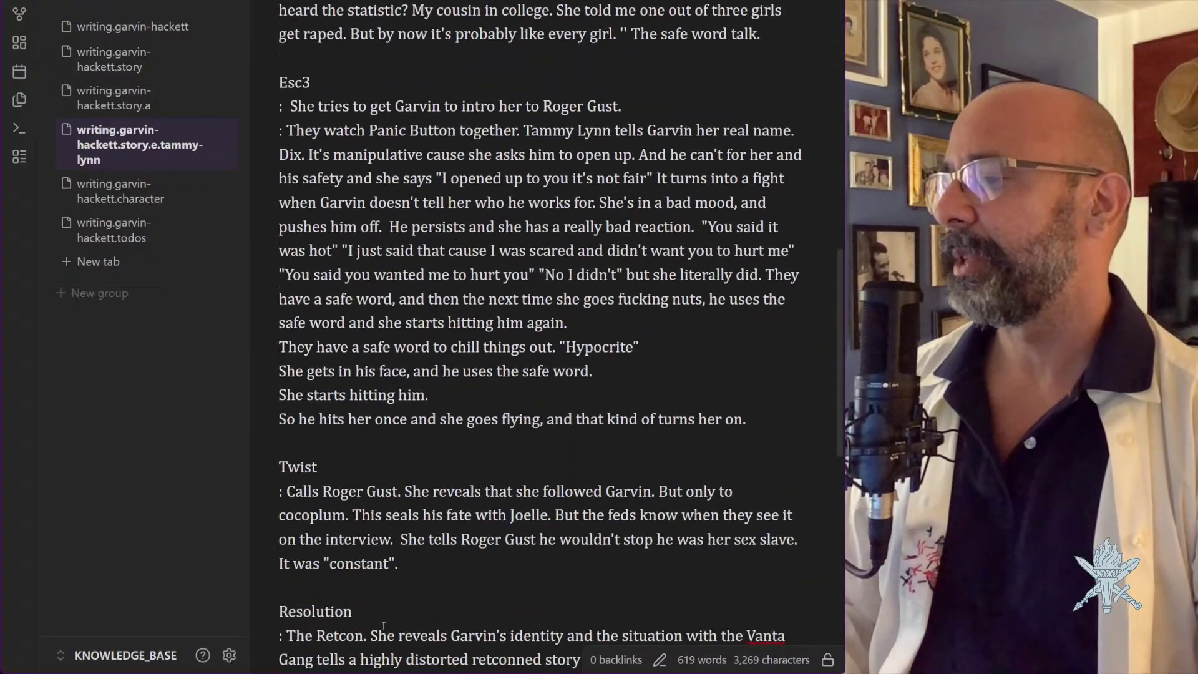
pyautogui.scroll(-4, 568, 397)
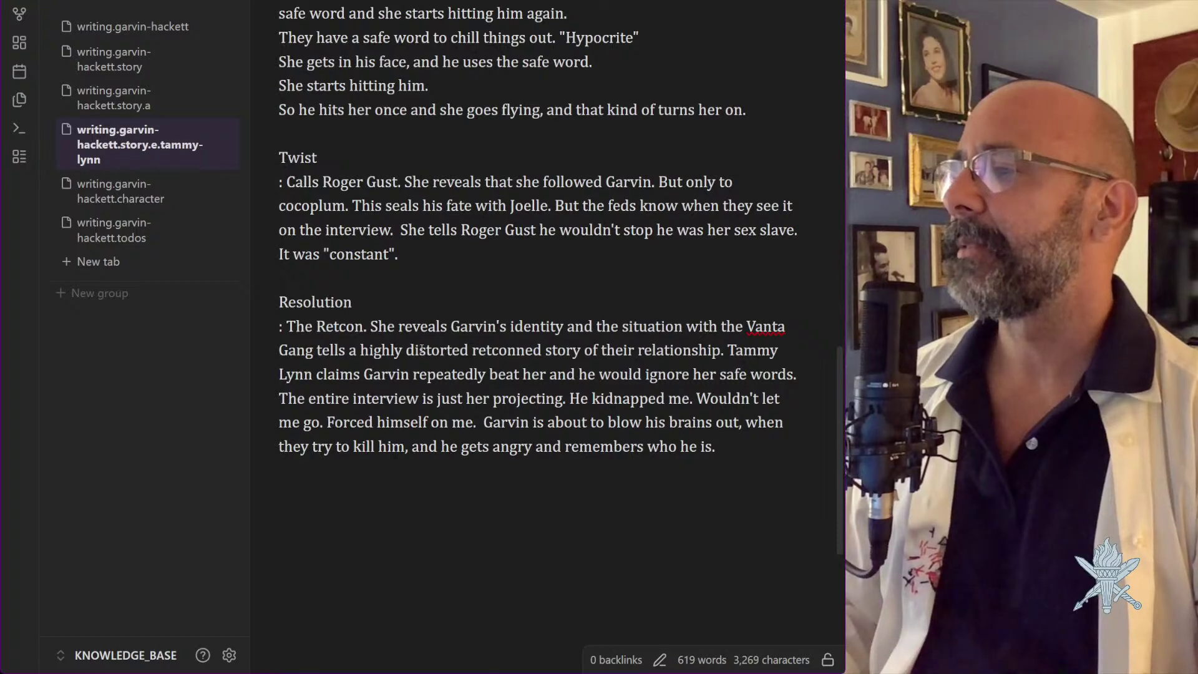
# Reread the Esc3 section, from the Roger Gust introduction line through the Panic Button paragraph
pyautogui.scroll(5, 327, 330)
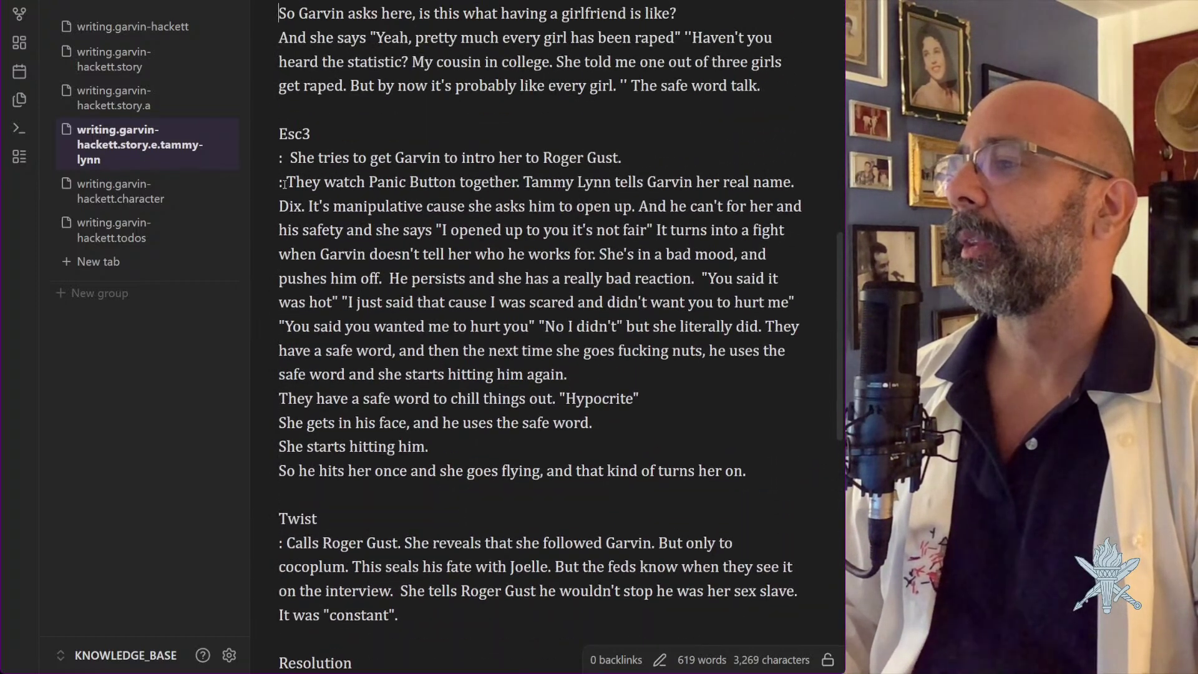
pyautogui.click(283, 182)
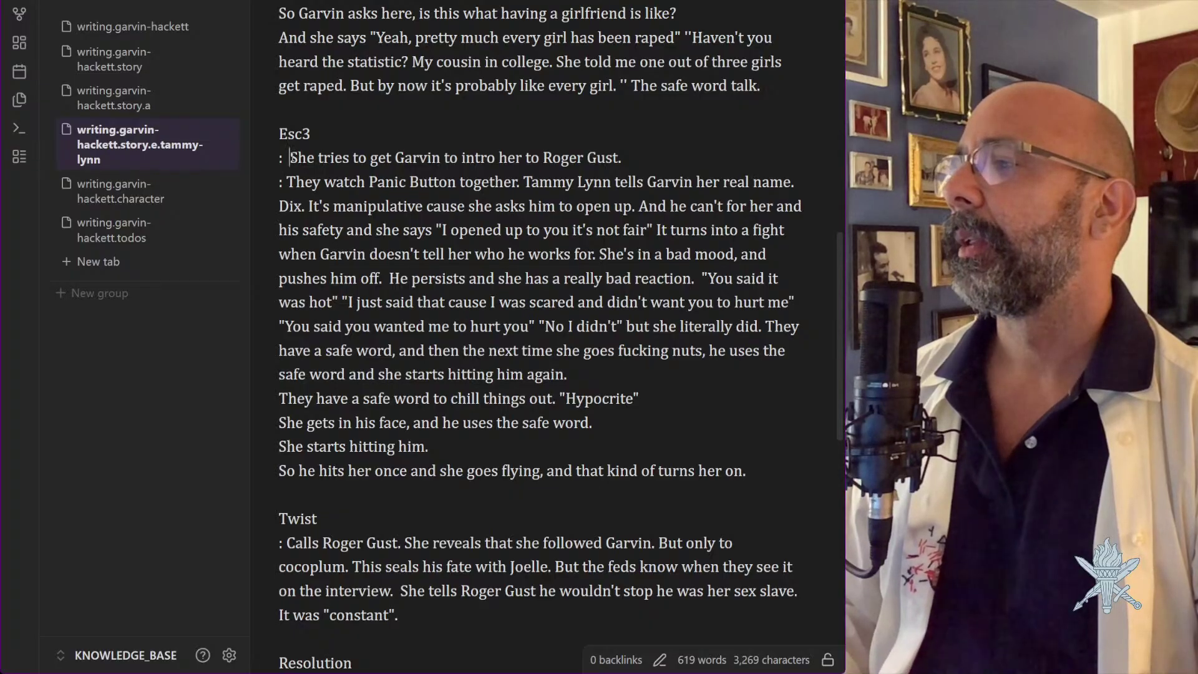
pyautogui.click(290, 157)
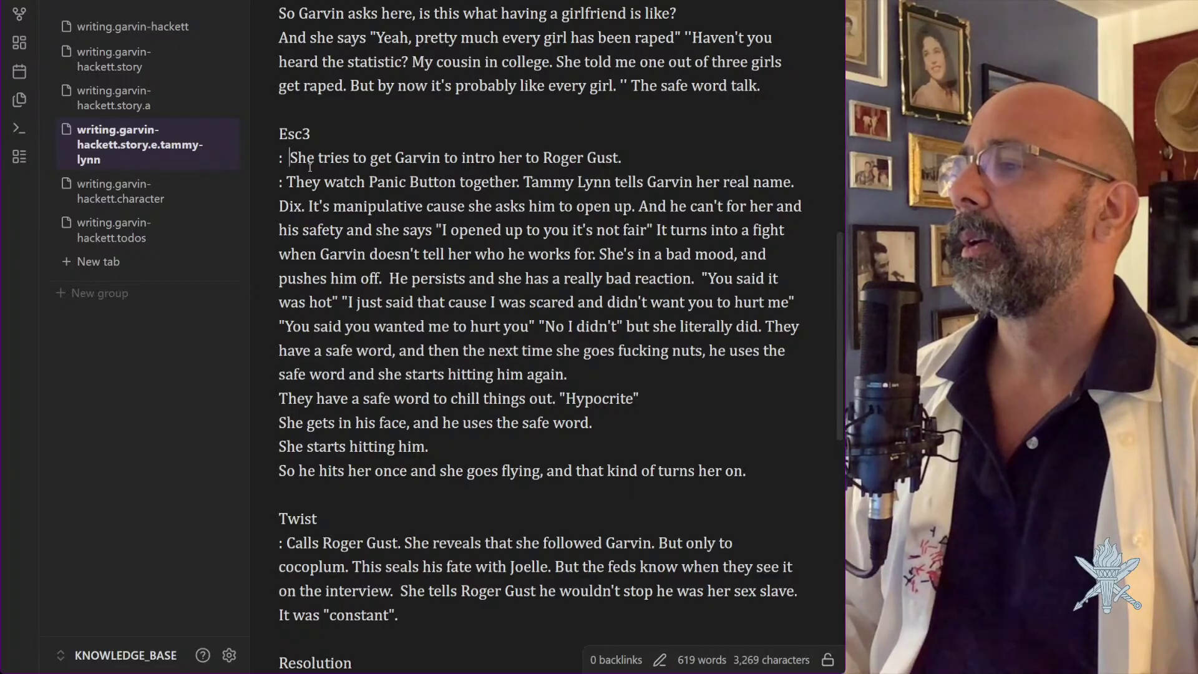
pyautogui.click(648, 155)
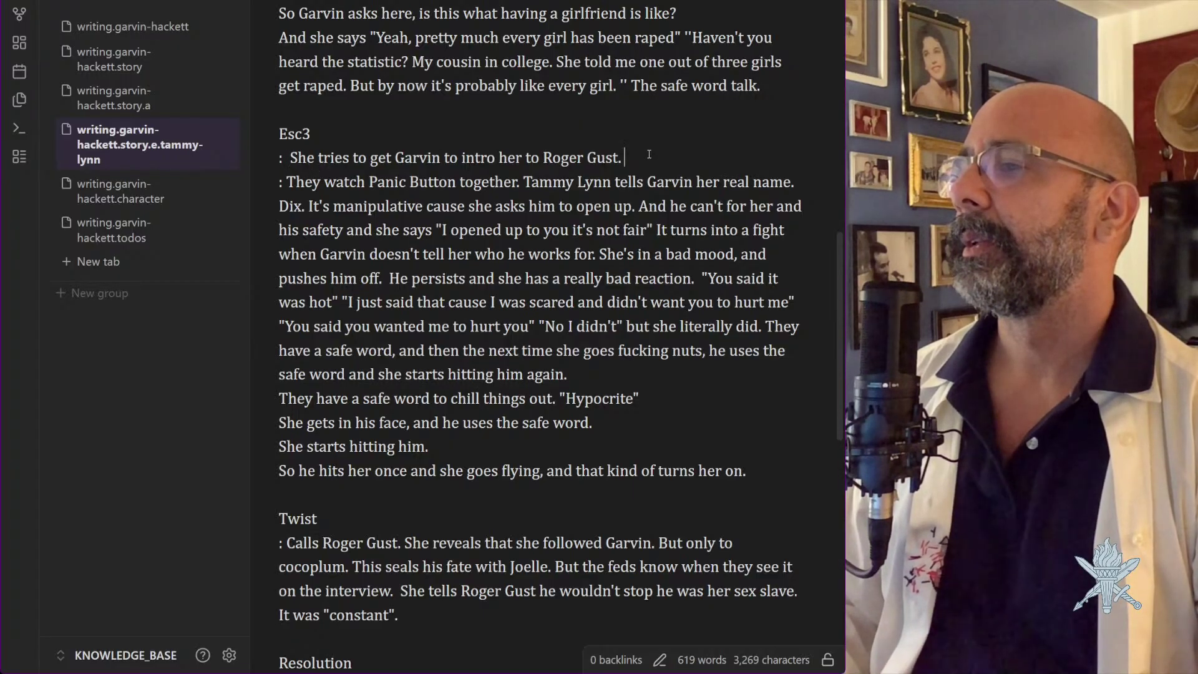
pyautogui.click(290, 158)
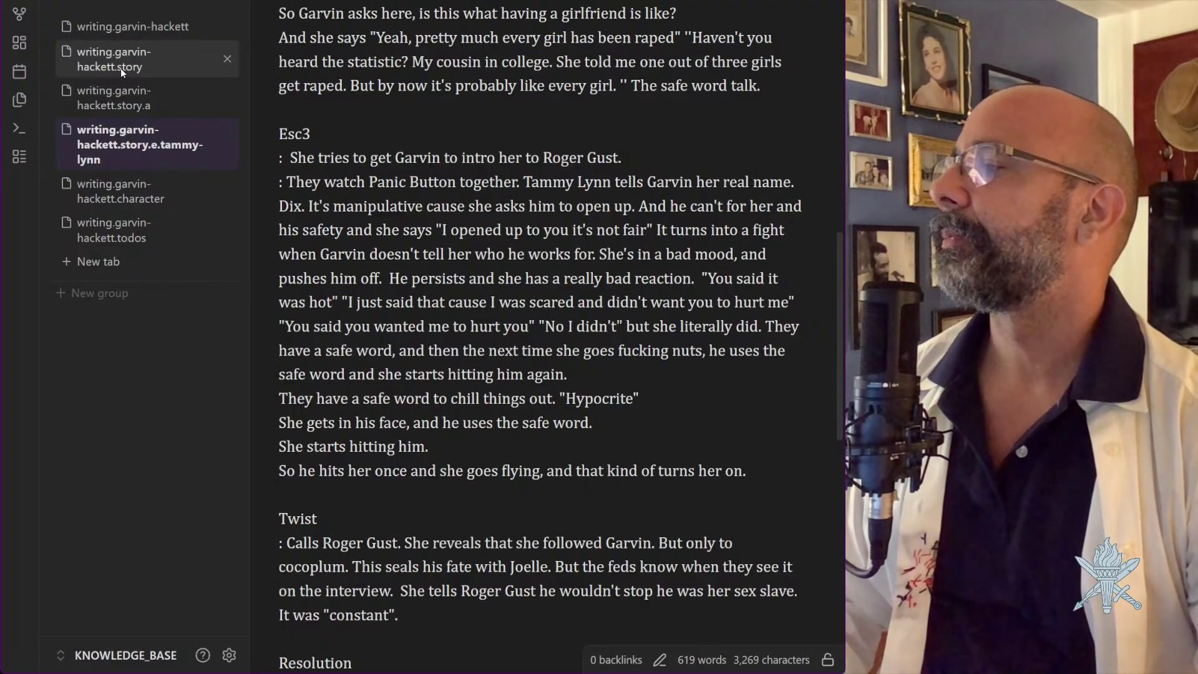
# Open the Roger Gust story sheet from the story index and find the Sequence list under Esc 2
pyautogui.click(121, 68)
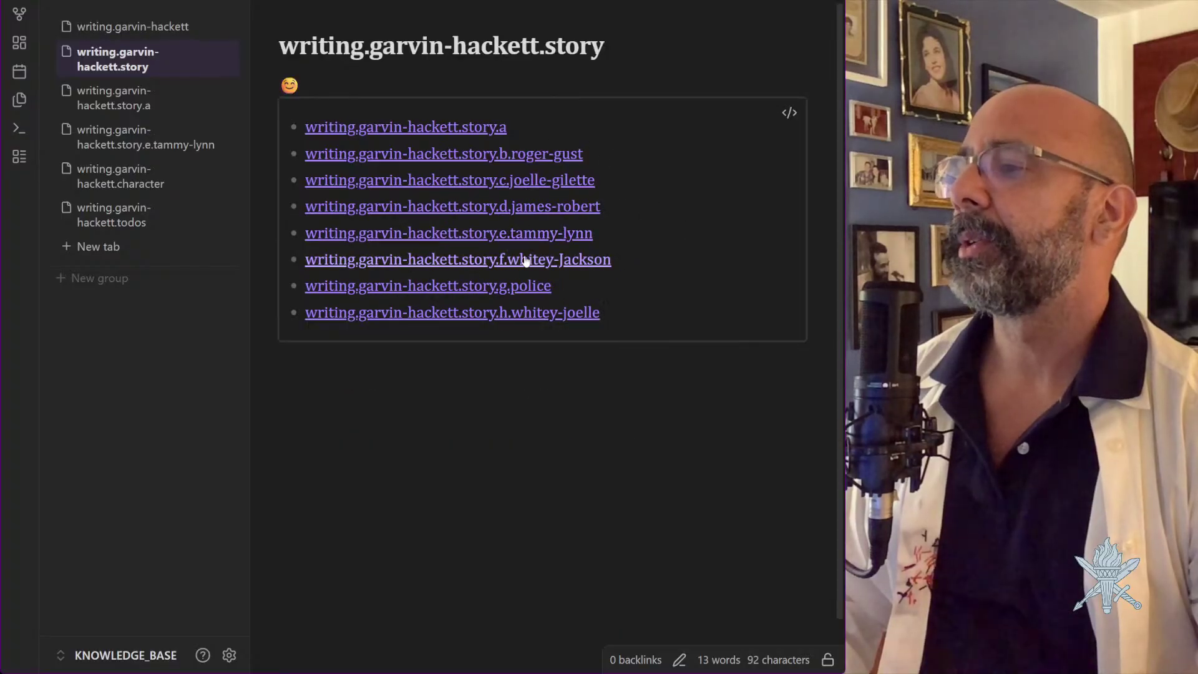
pyautogui.moveTo(517, 290)
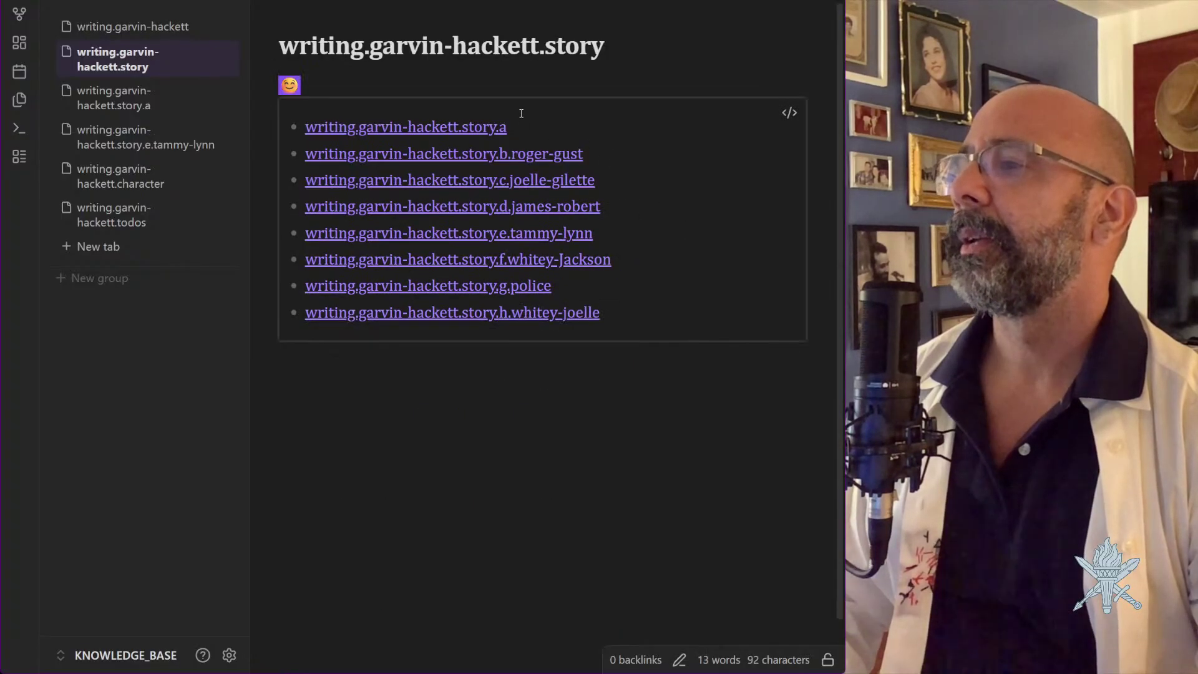
pyautogui.moveTo(517, 164)
pyautogui.click(516, 161)
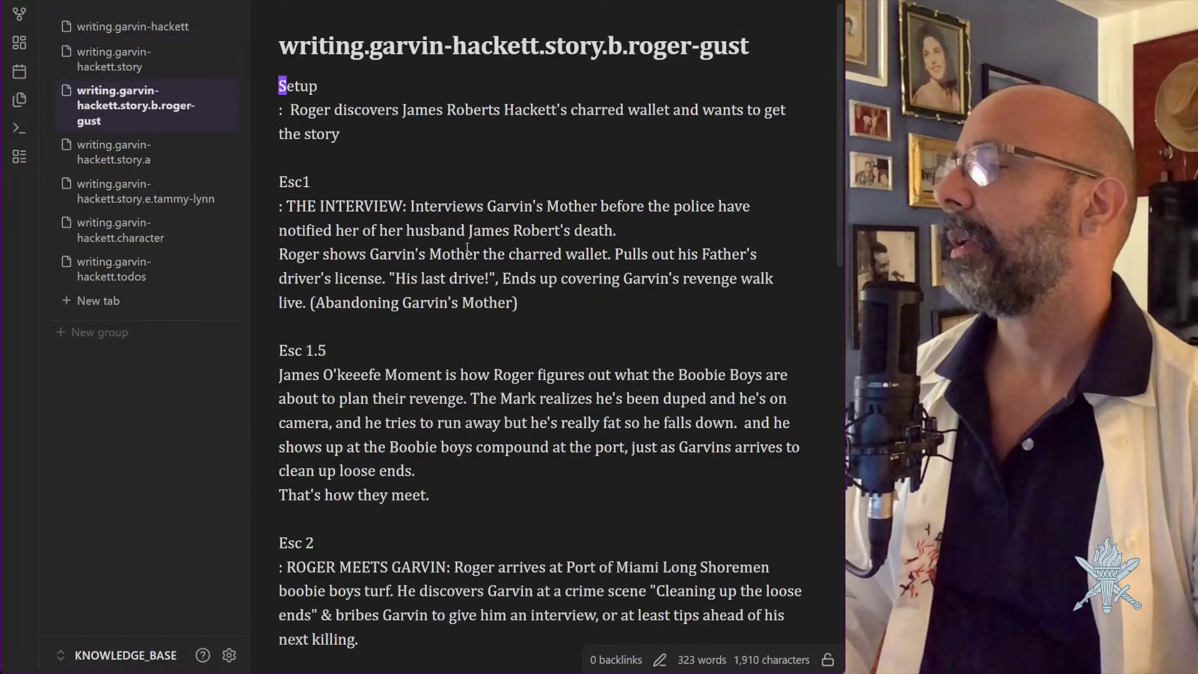
pyautogui.scroll(-4, 519, 211)
pyautogui.scroll(-1, 519, 211)
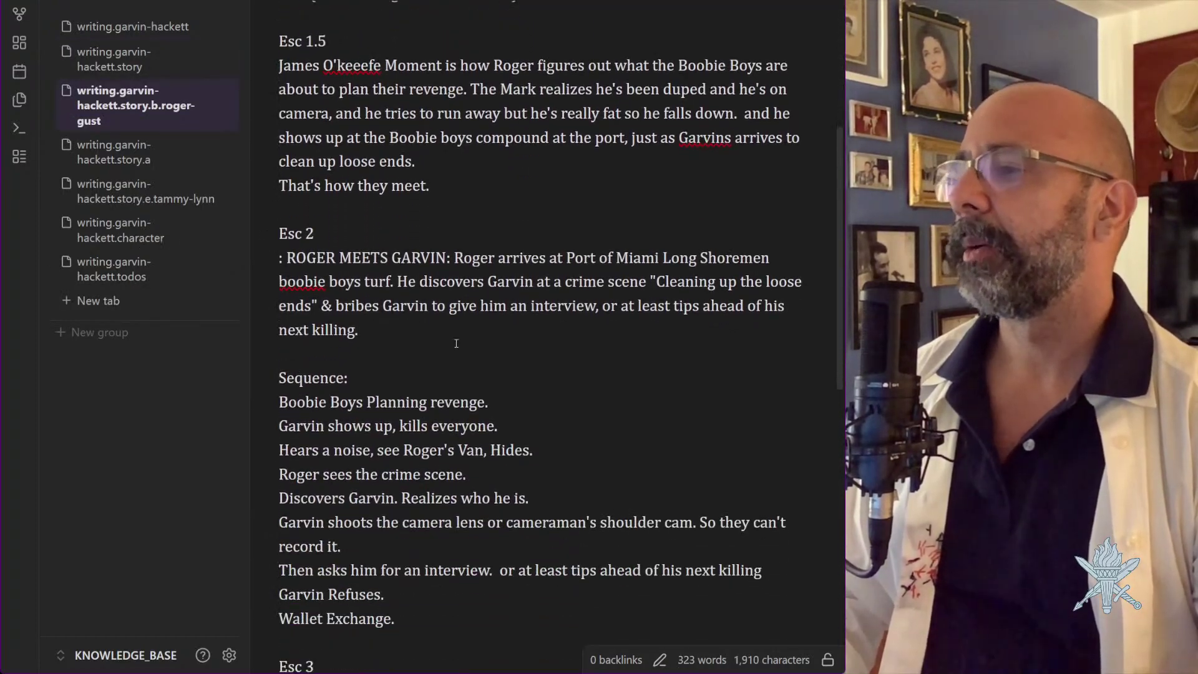
pyautogui.scroll(-1, 486, 375)
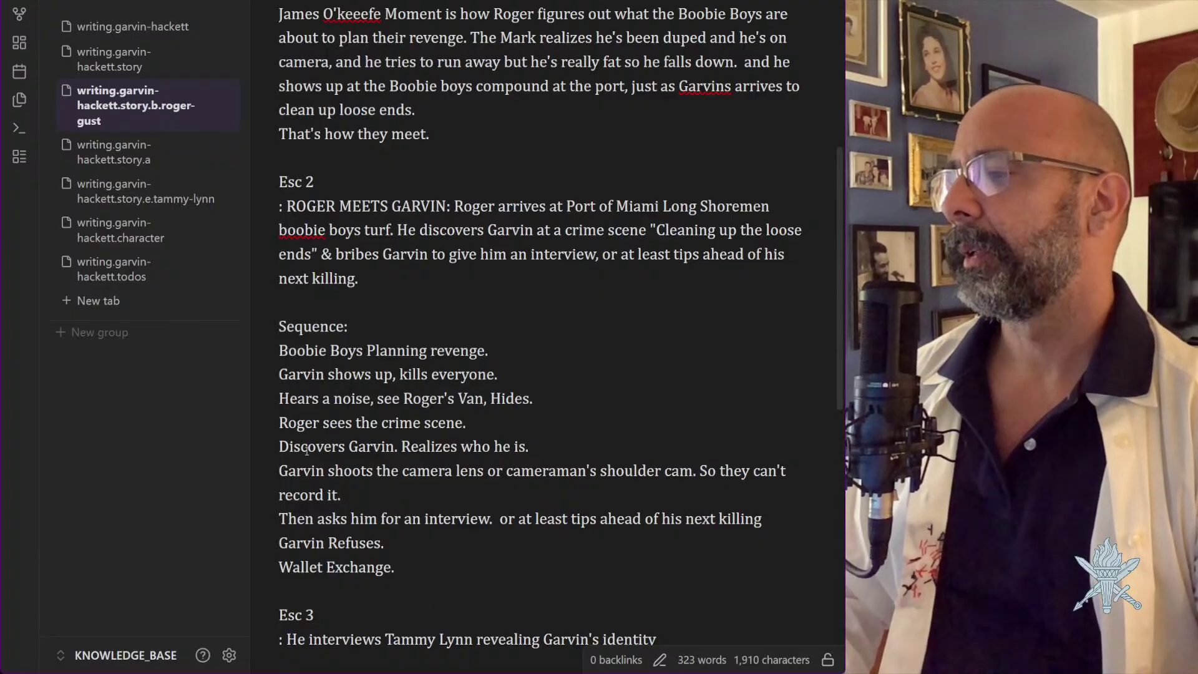
# Add the line "Gives Garvin a gift so he won't shoot him." after "Discovers Garvin. Realizes who he is." in the Sequence list
pyautogui.click(537, 448)
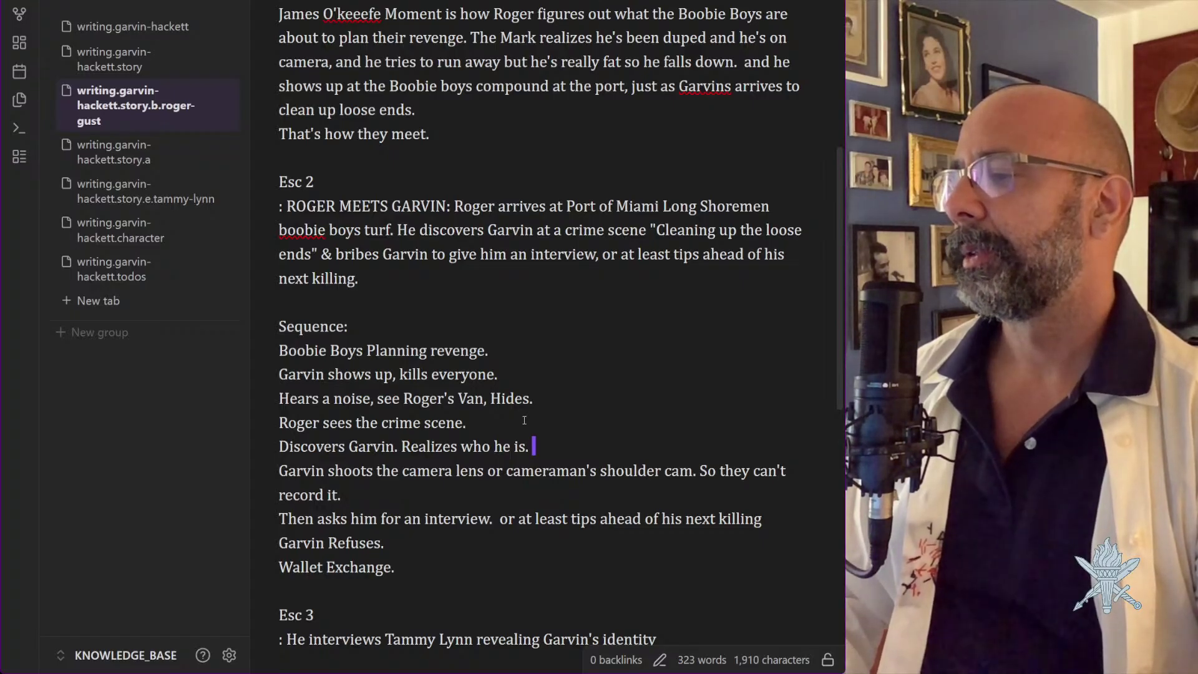
pyautogui.scroll(-2, 524, 420)
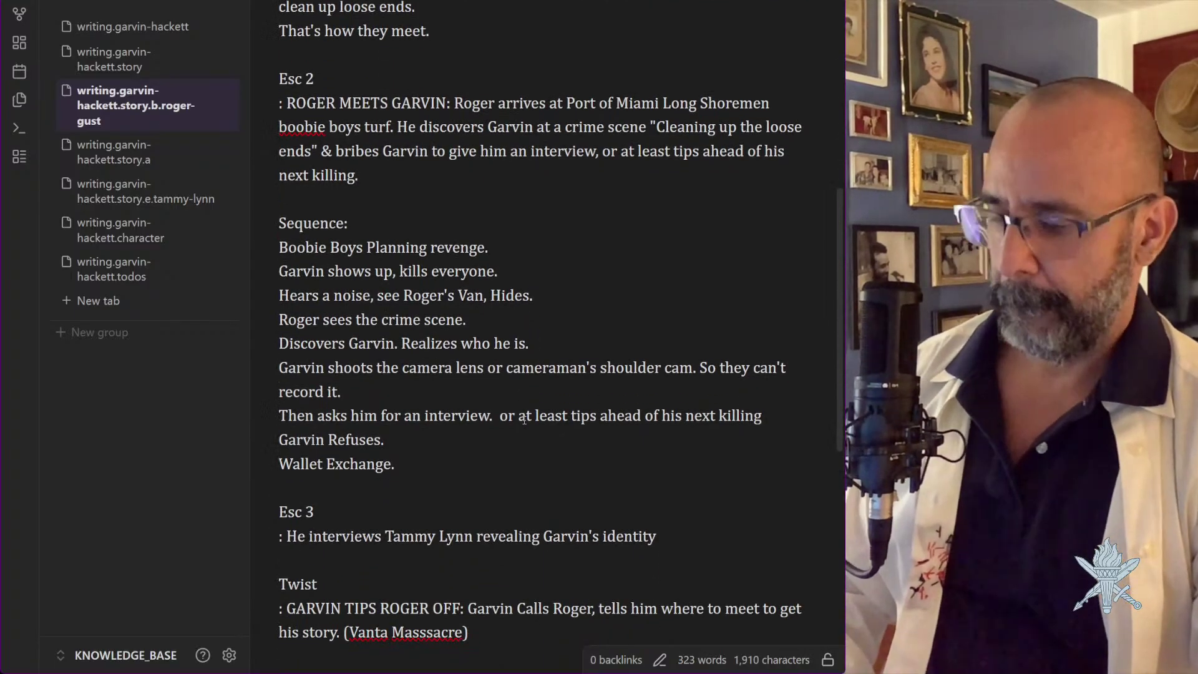
pyautogui.press('Return')
pyautogui.write('Give')
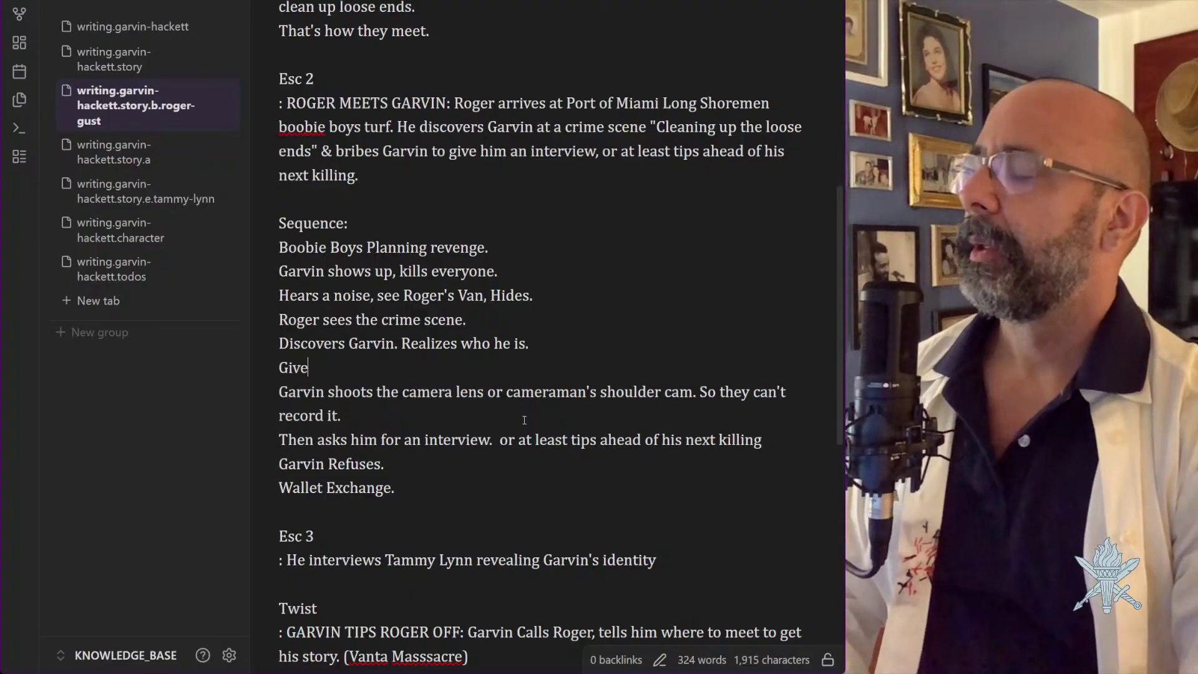
pyautogui.press('BackSpace')
pyautogui.press('BackSpace')
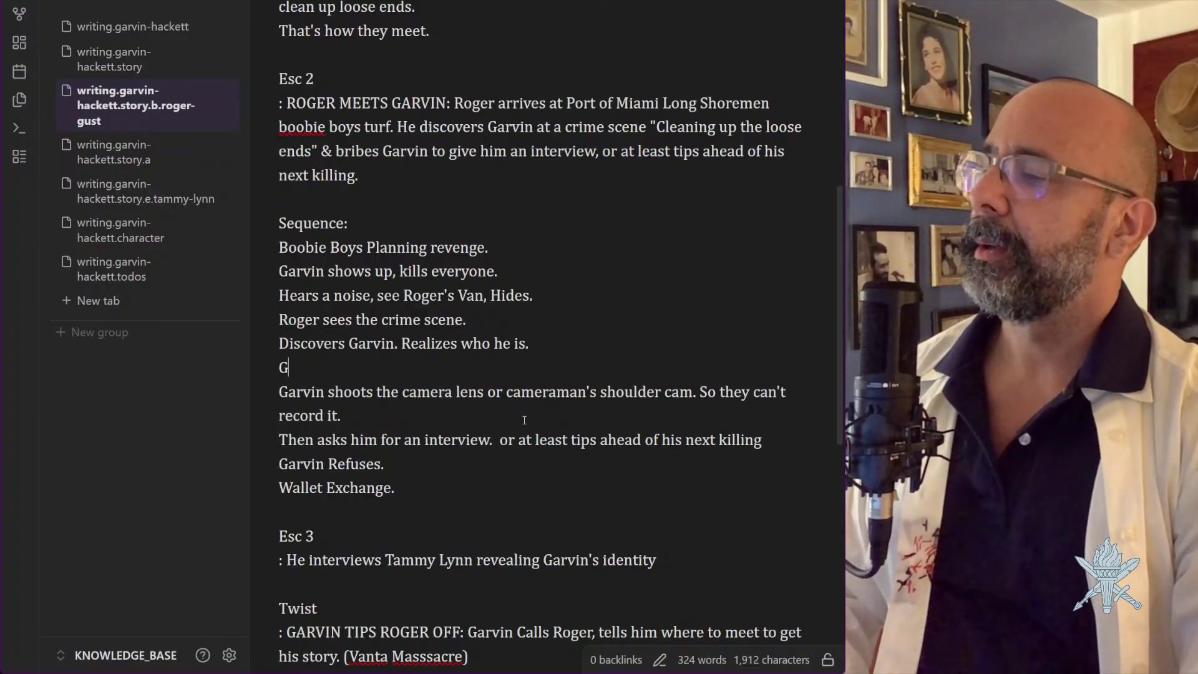
pyautogui.write('ives Garv')
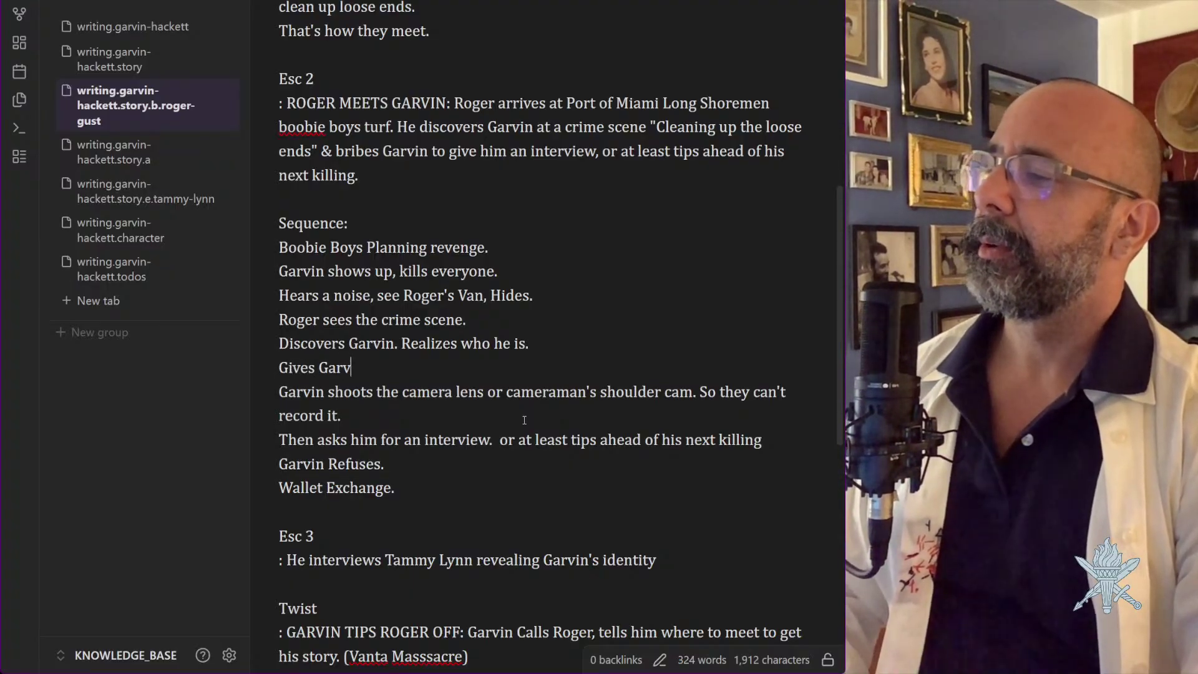
pyautogui.write('in a gi')
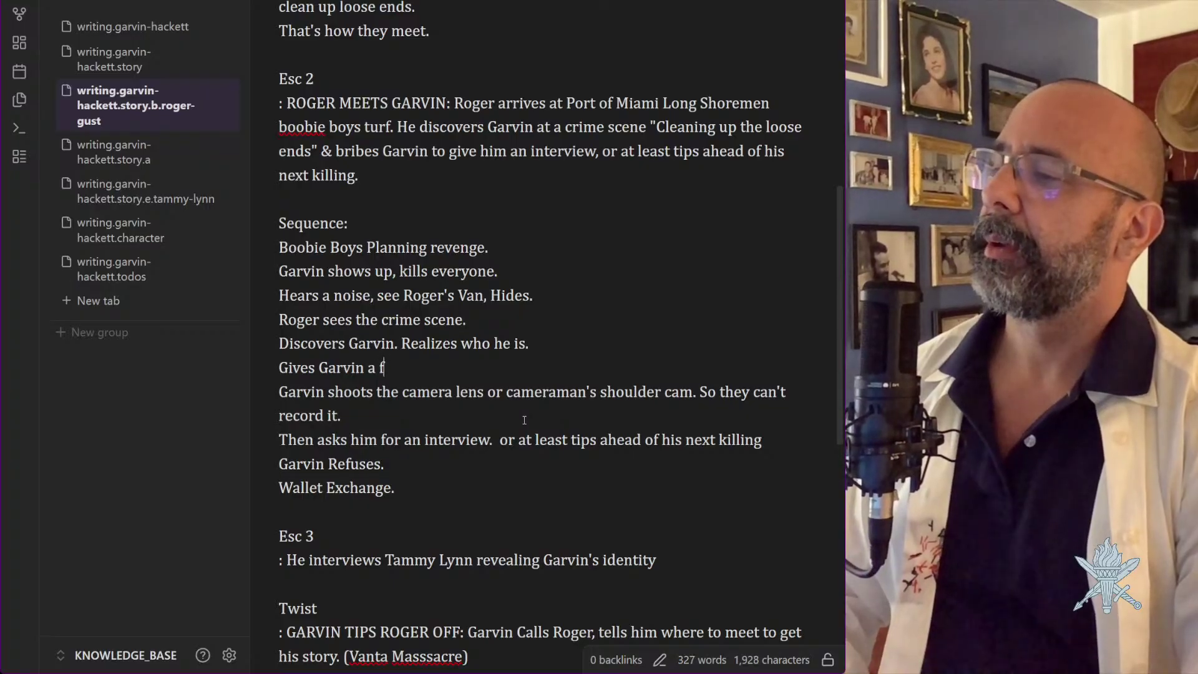
pyautogui.write('ft so he w')
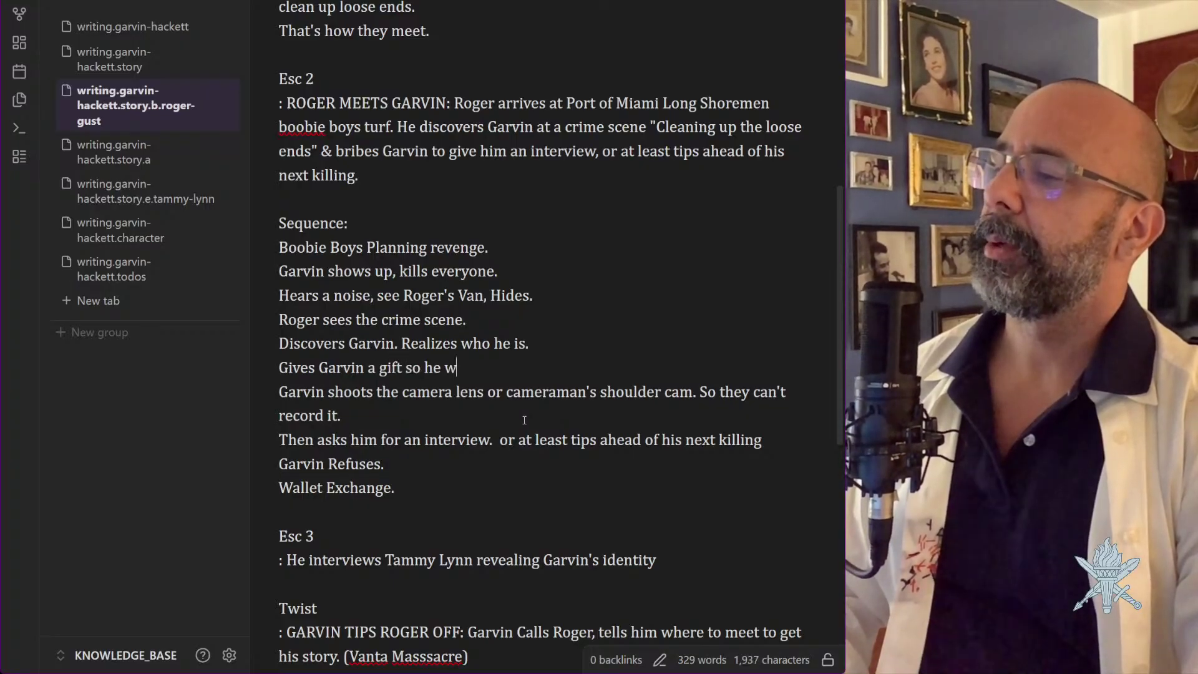
pyautogui.write("on't shoot him. ")
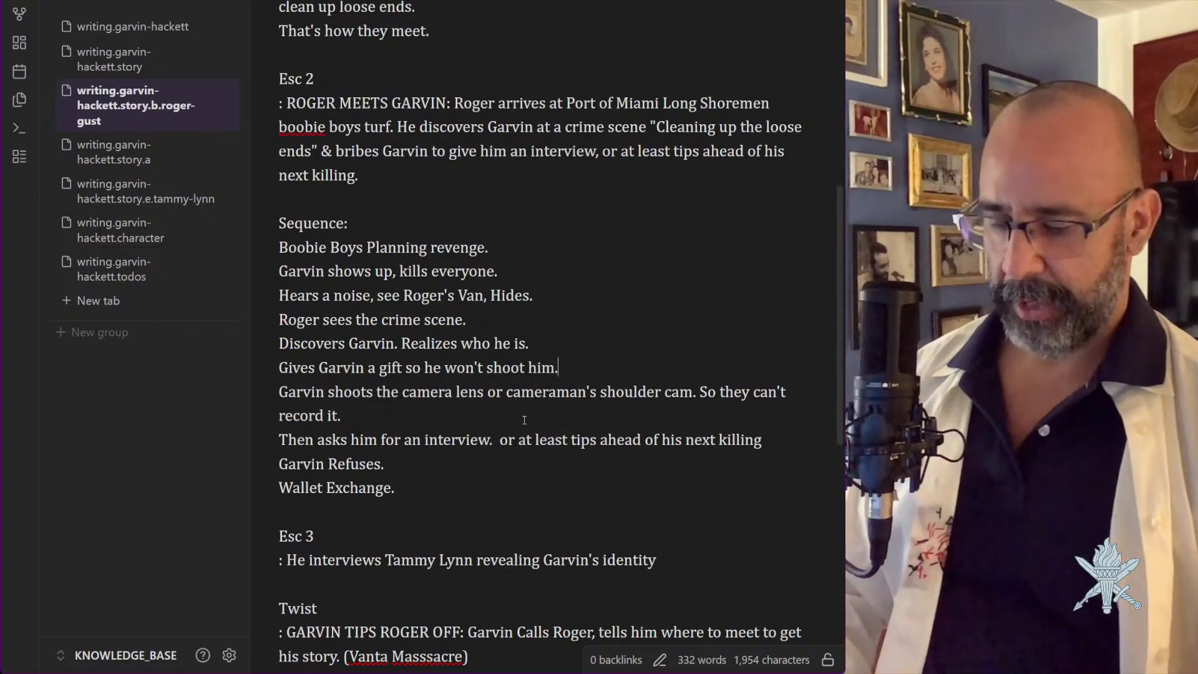
# Enclose "so he won't shoot him." in parentheses and end that line with "his father's wallet."
pyautogui.write(')')
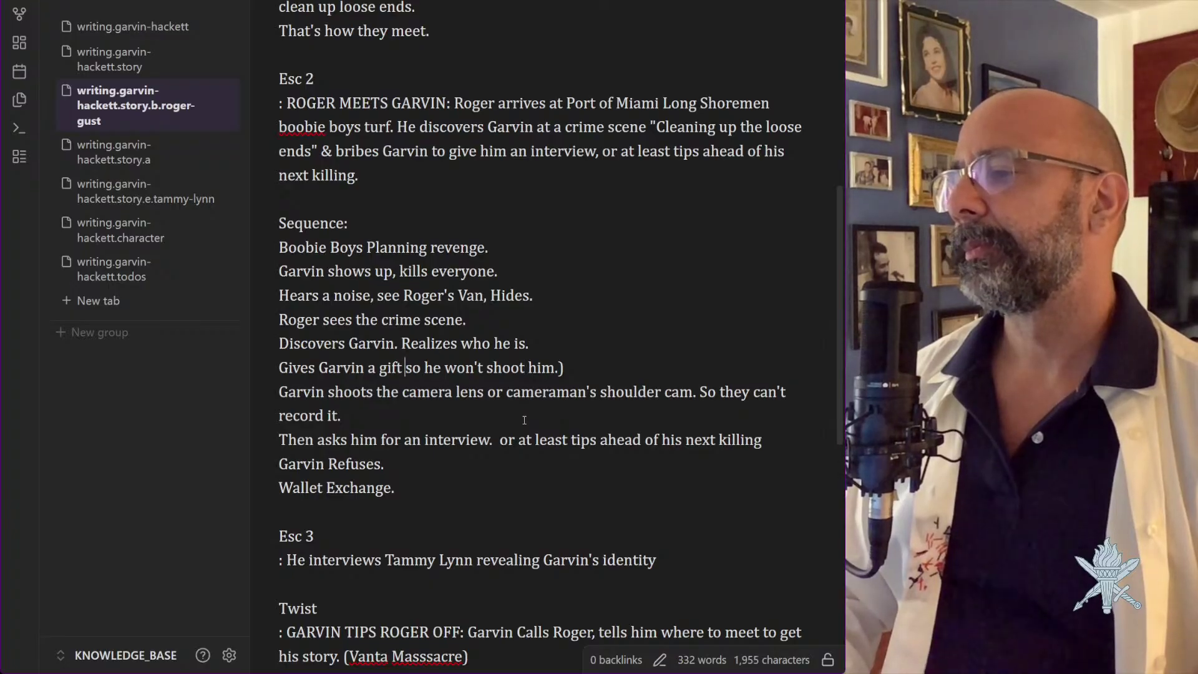
pyautogui.write('(')
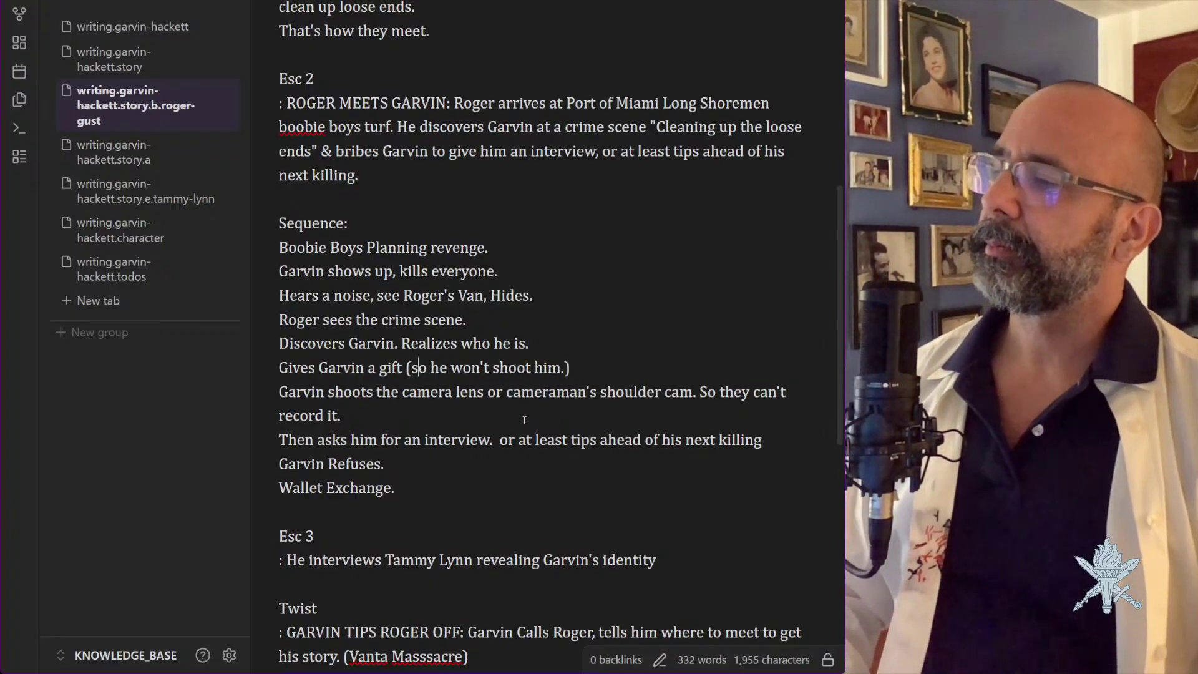
pyautogui.press('End')
pyautogui.write('h')
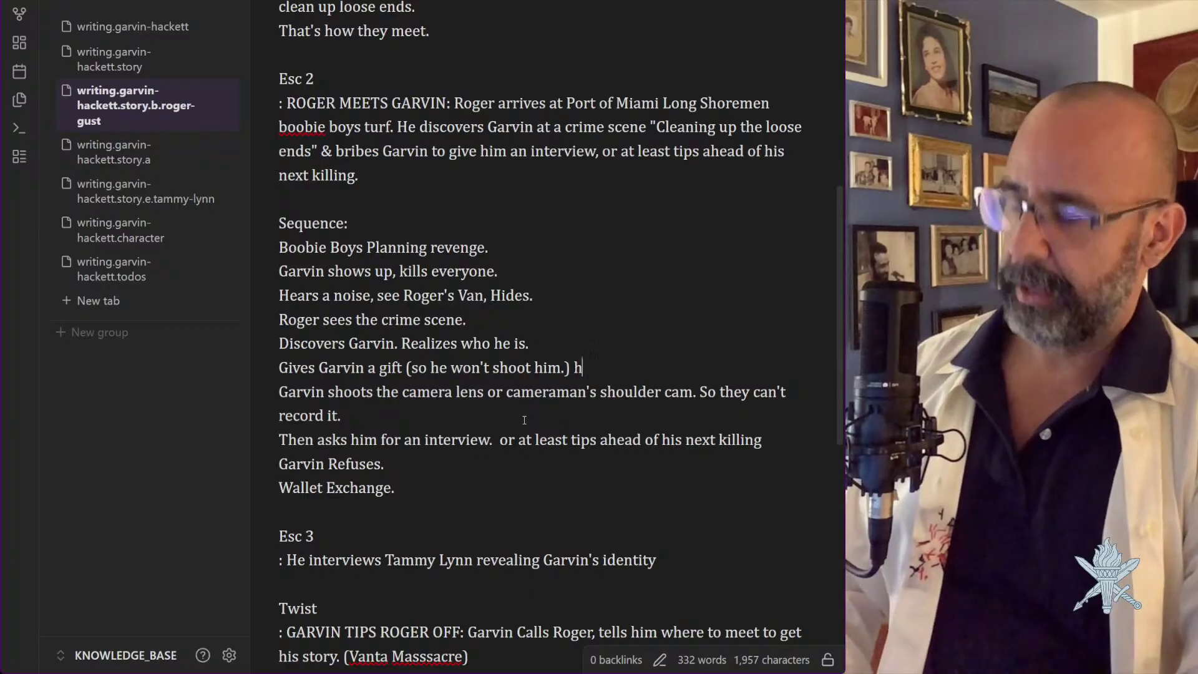
pyautogui.write("is father's wallet.")
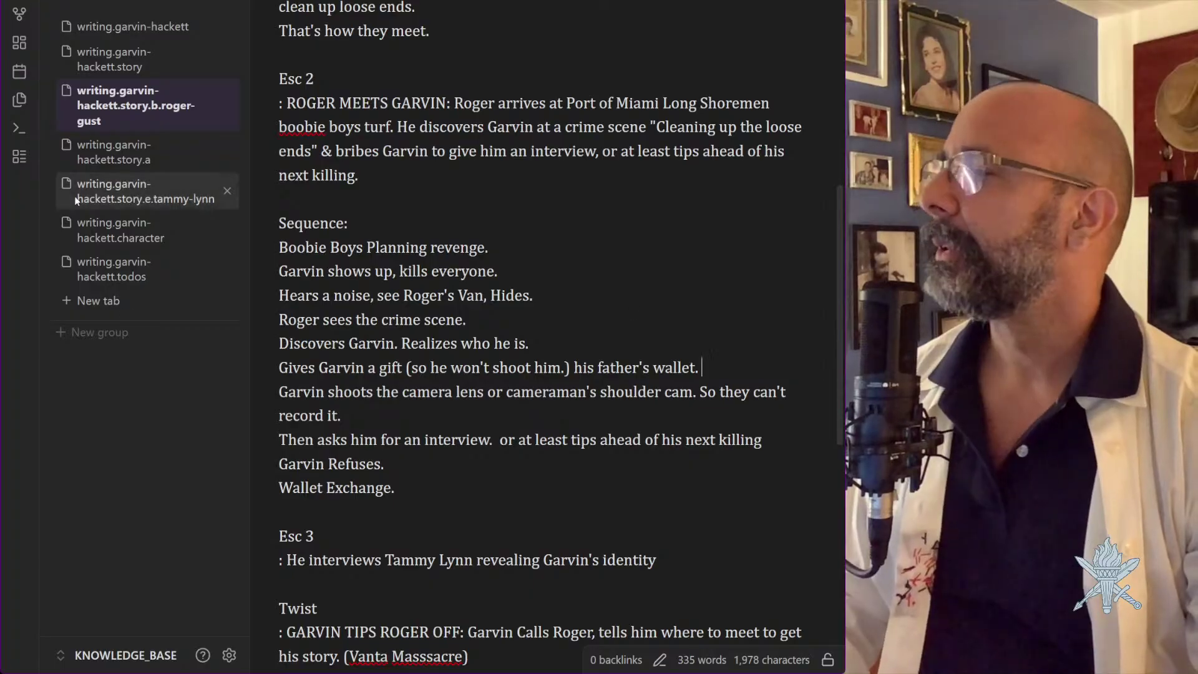
pyautogui.click(106, 278)
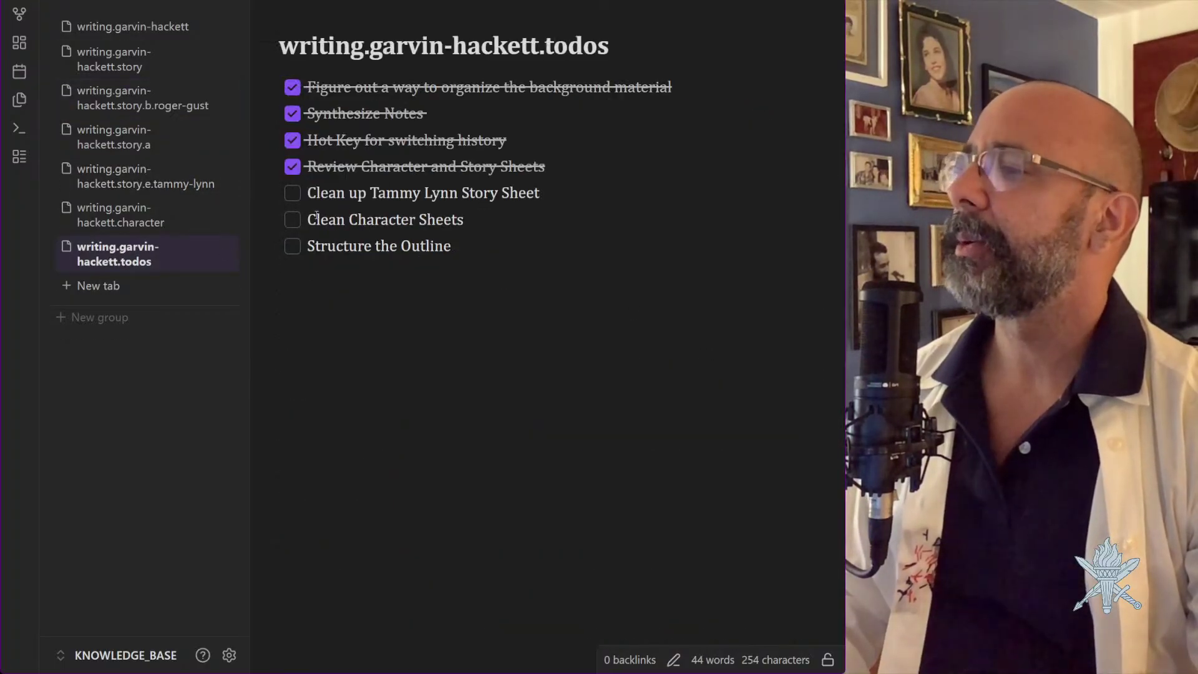
pyautogui.click(292, 193)
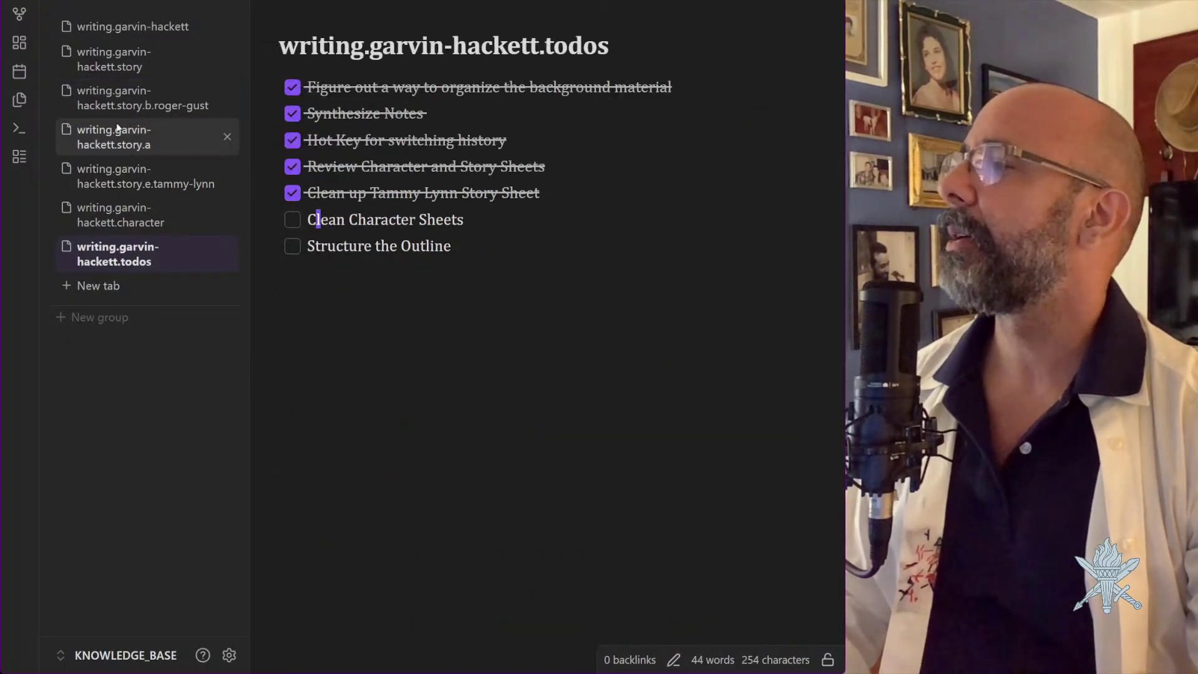
# Open the Beatriz character sheet from the Garvin Hackett character index
pyautogui.click(114, 30)
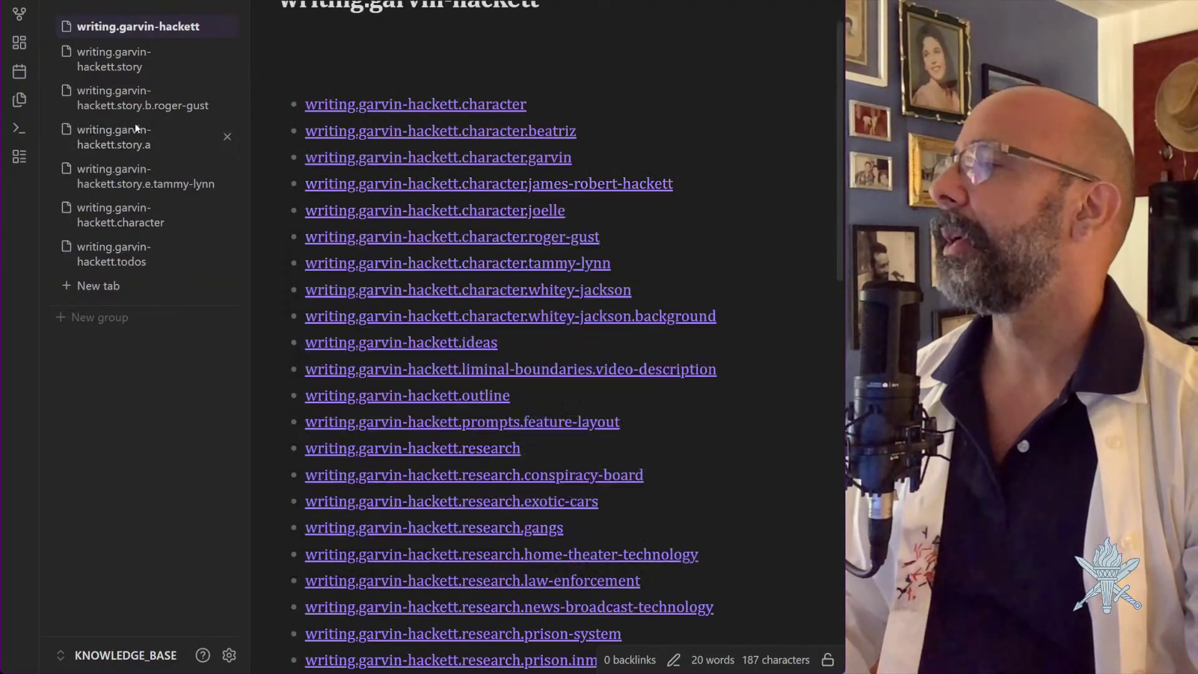
pyautogui.click(115, 215)
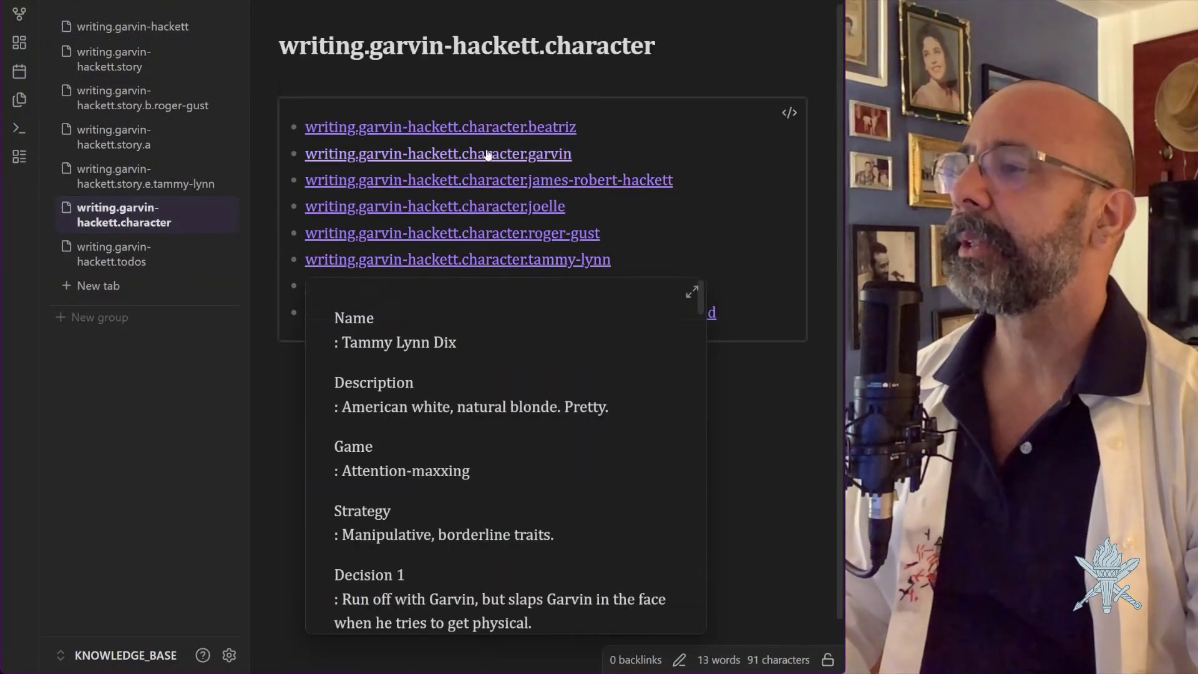
pyautogui.click(486, 127)
# Read through Beatriz's decisions and Notes, examining the lines about eating her feelings and Garvin seeing her in prison
pyautogui.scroll(-1, 577, 195)
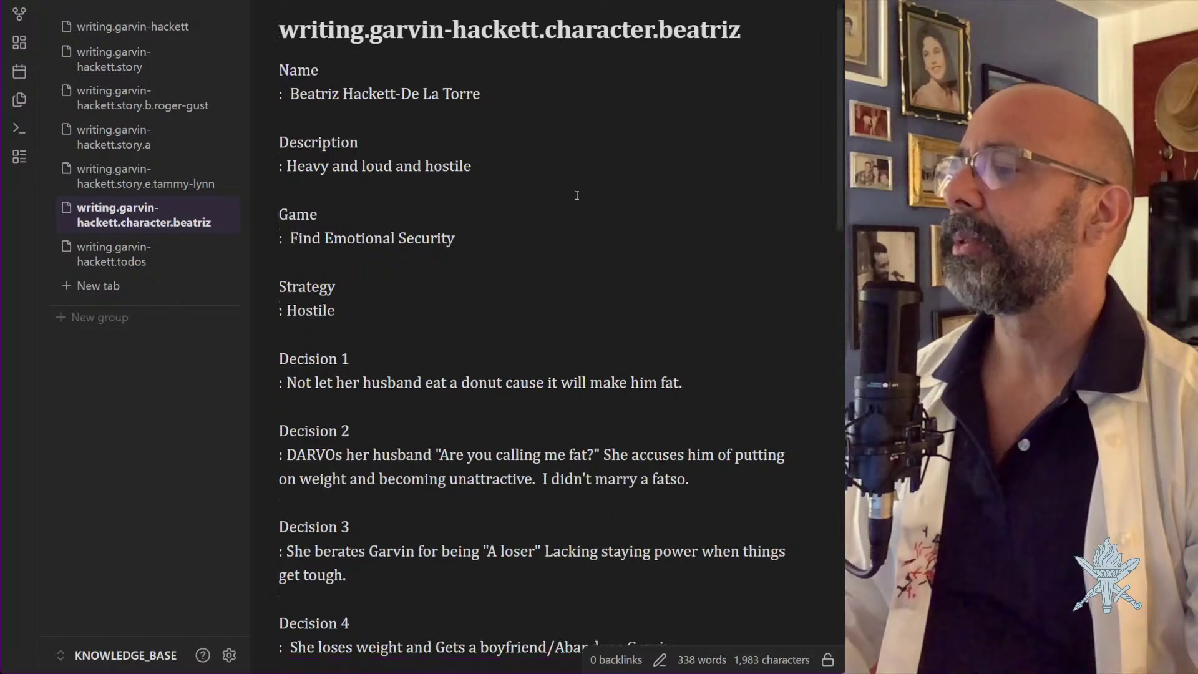
pyautogui.scroll(-15, 577, 195)
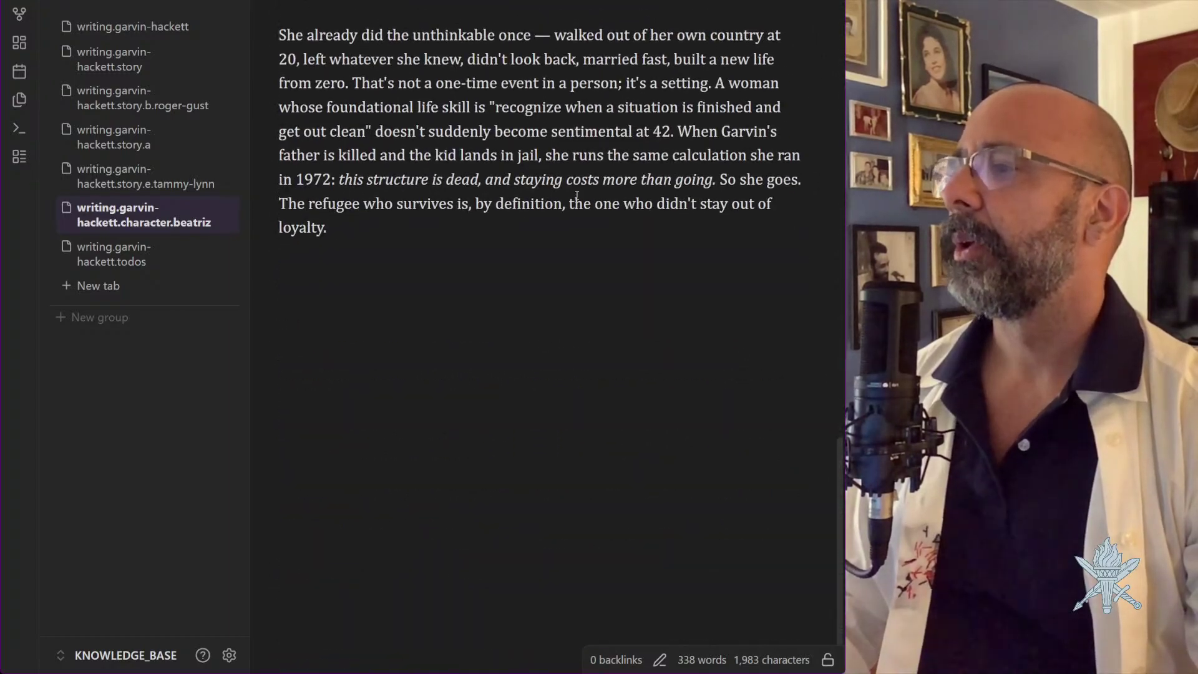
pyautogui.scroll(9, 577, 196)
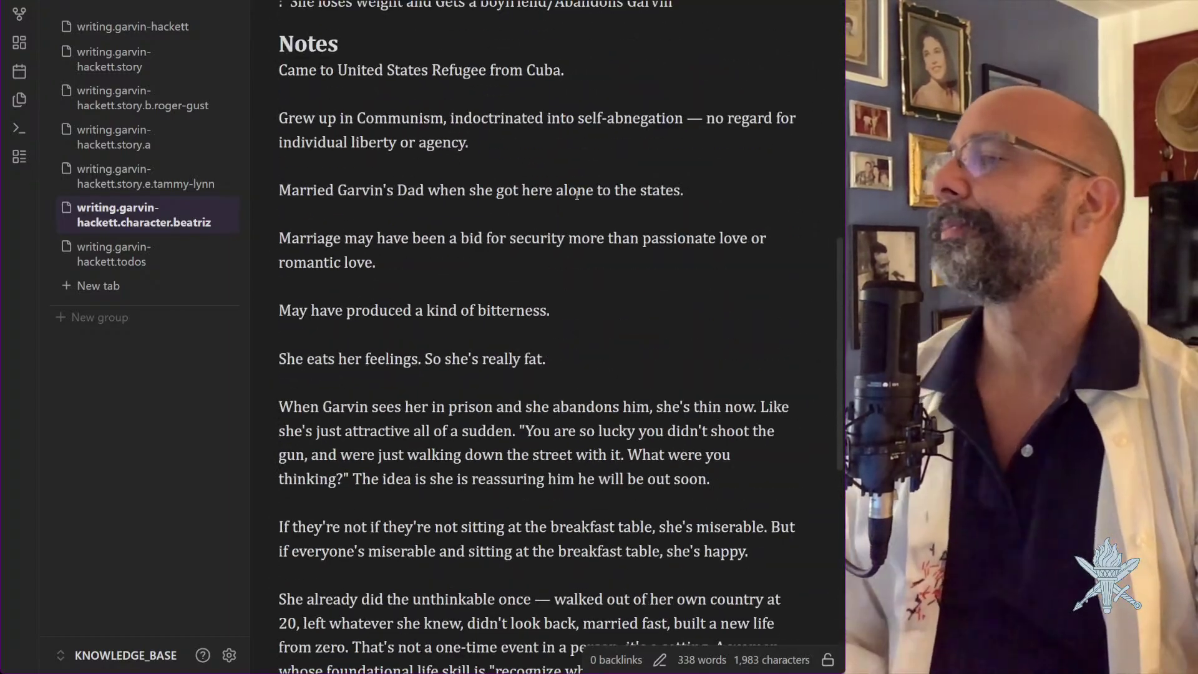
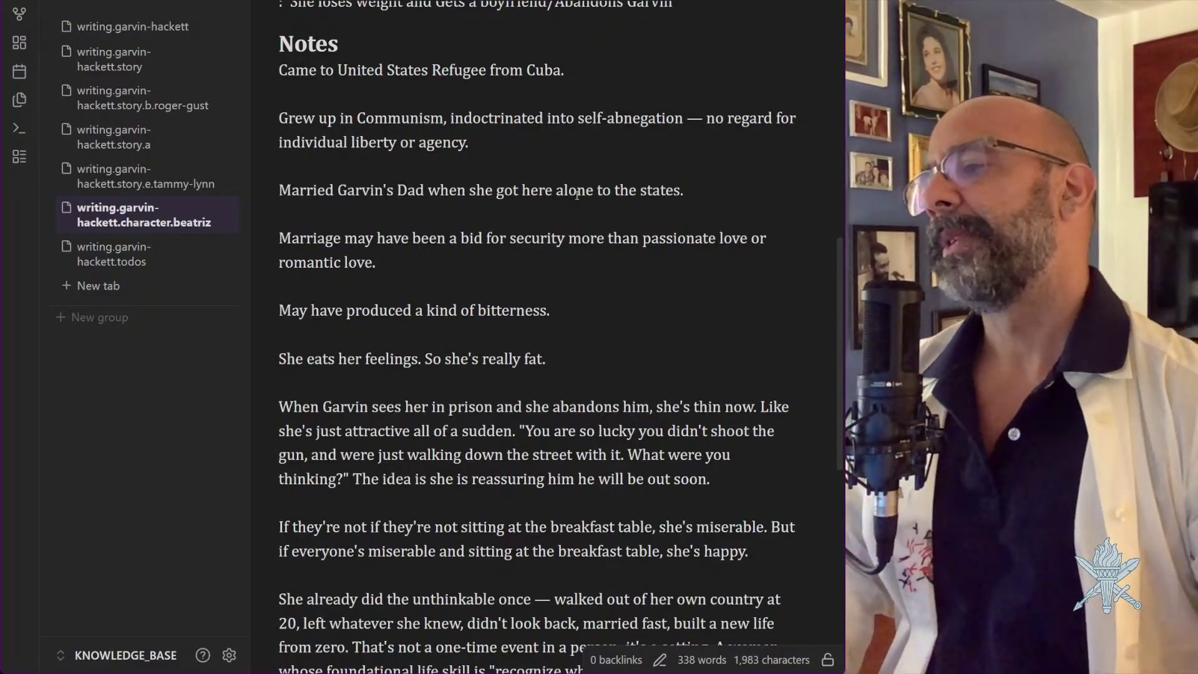
pyautogui.scroll(-3, 468, 281)
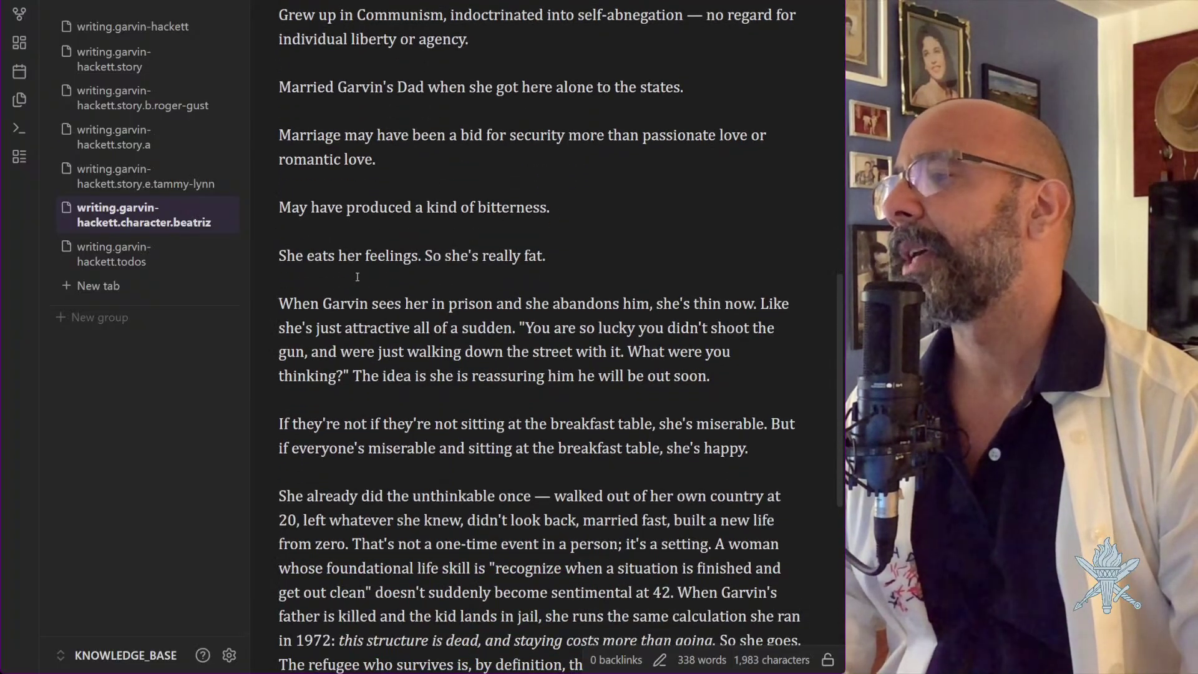
pyautogui.moveTo(287, 256); pyautogui.dragTo(586, 256)
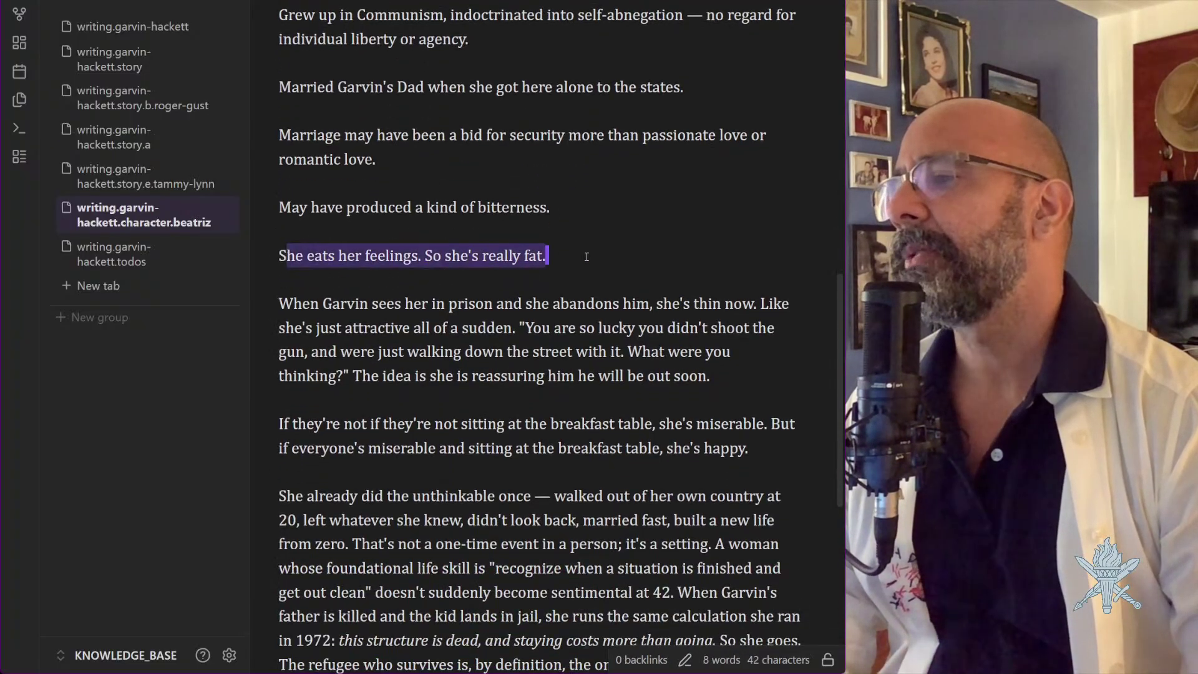
pyautogui.click(438, 288)
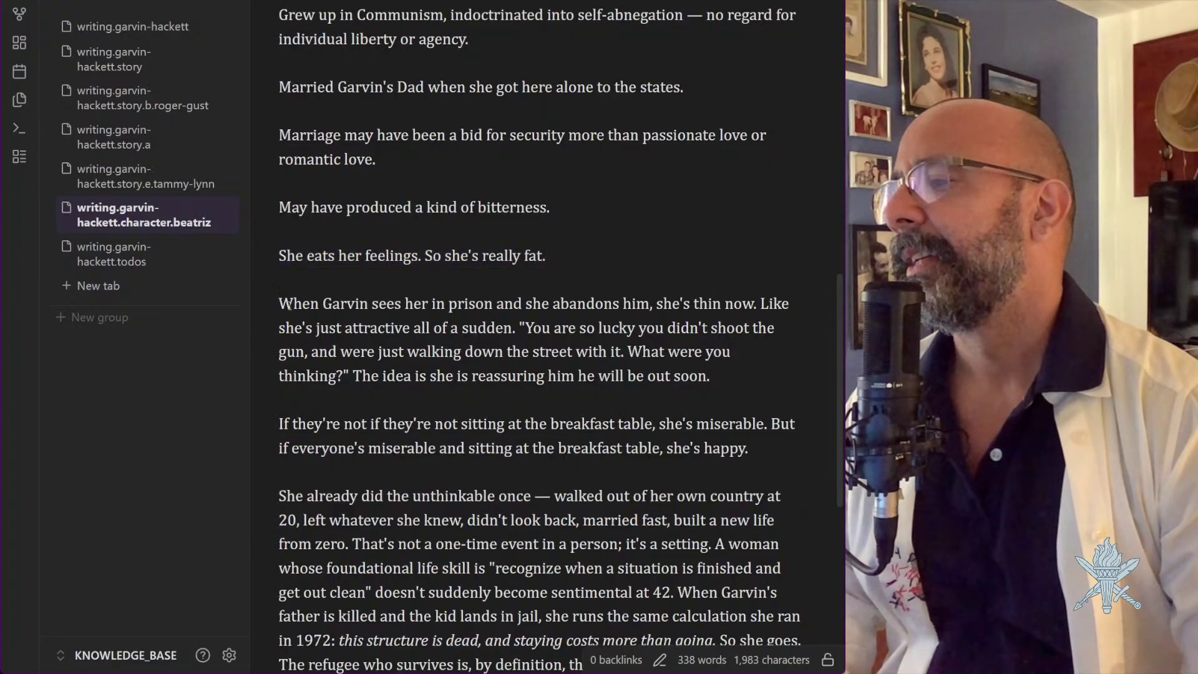
pyautogui.moveTo(279, 304); pyautogui.dragTo(777, 327)
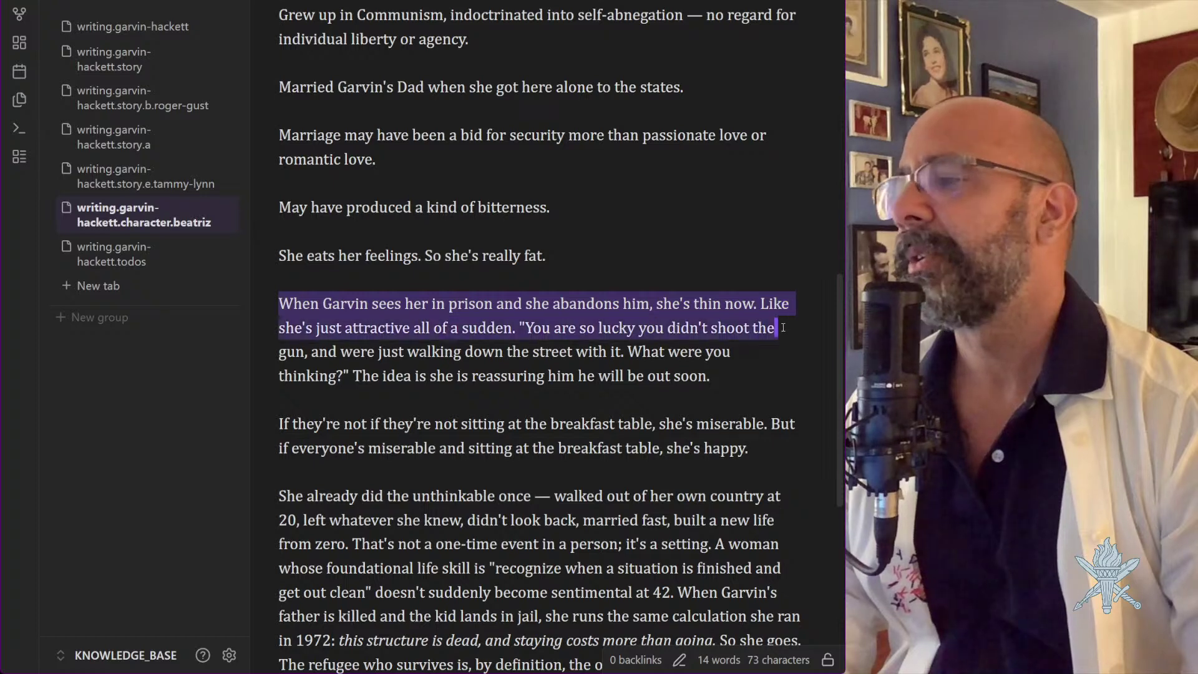
pyautogui.click(529, 328)
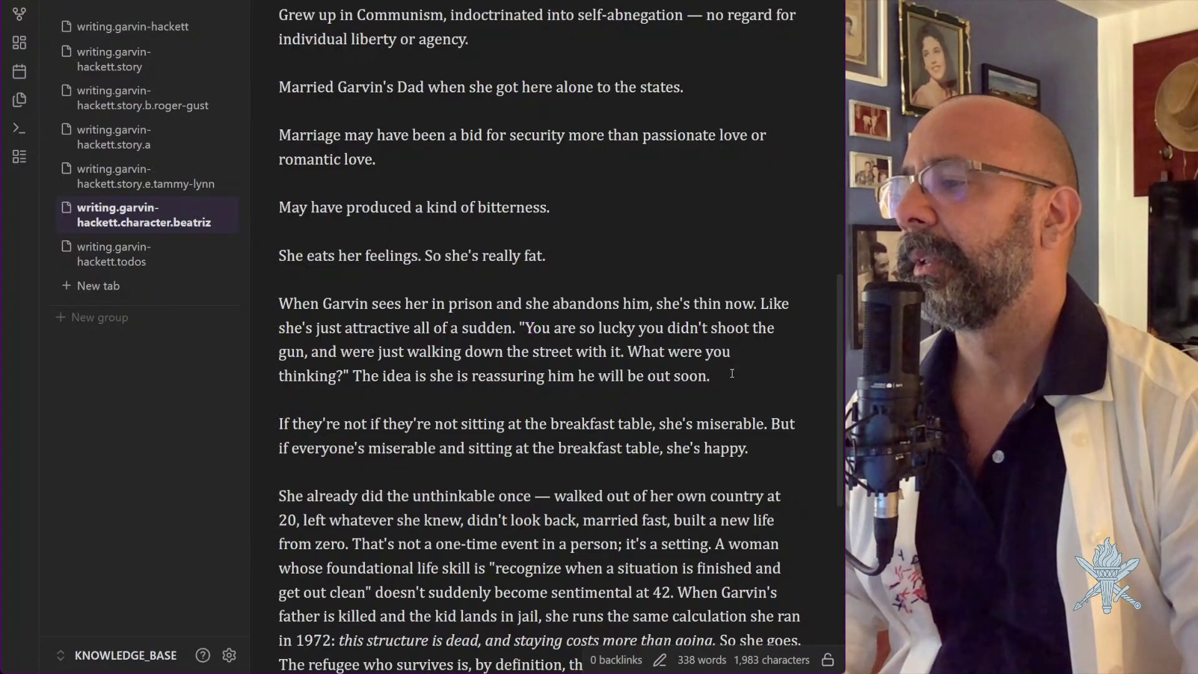
# Move the paragraph about Garvin seeing Beatriz in prison from Notes to the end of Decision 4, adding a period after "Abandons Garvin"
pyautogui.moveTo(732, 373); pyautogui.dragTo(280, 304)
pyautogui.hotkey('ctrl', 'c')
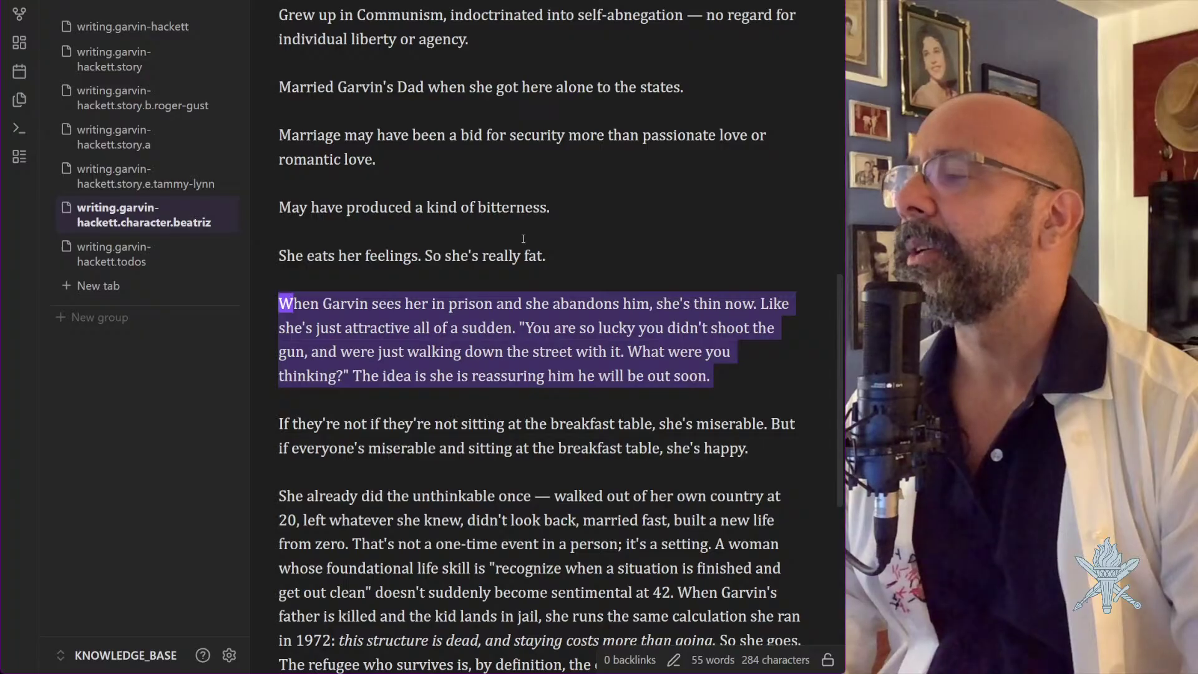
pyautogui.scroll(8, 523, 239)
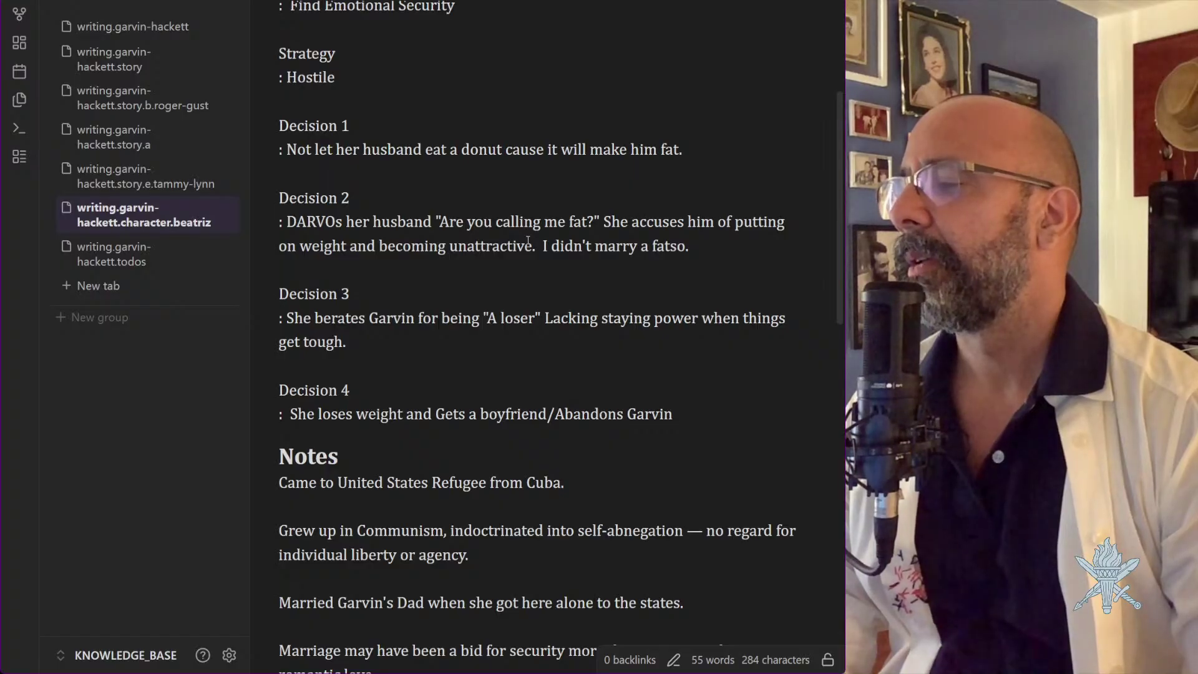
pyautogui.scroll(-2, 528, 240)
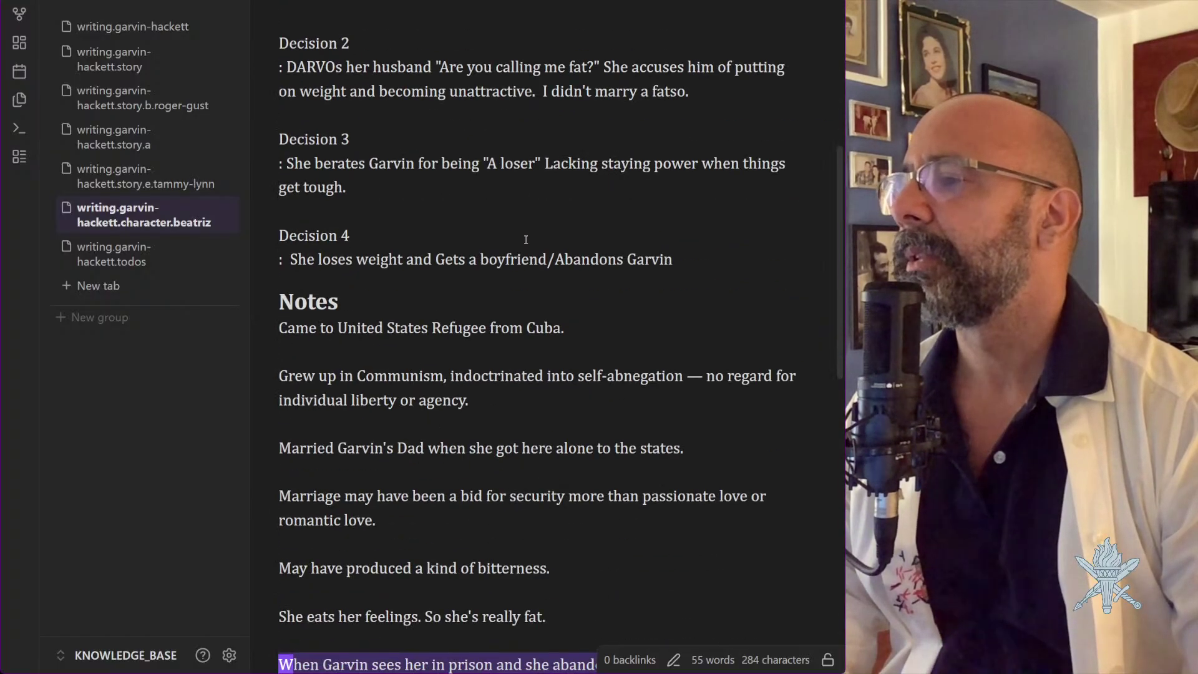
pyautogui.scroll(-5, 526, 239)
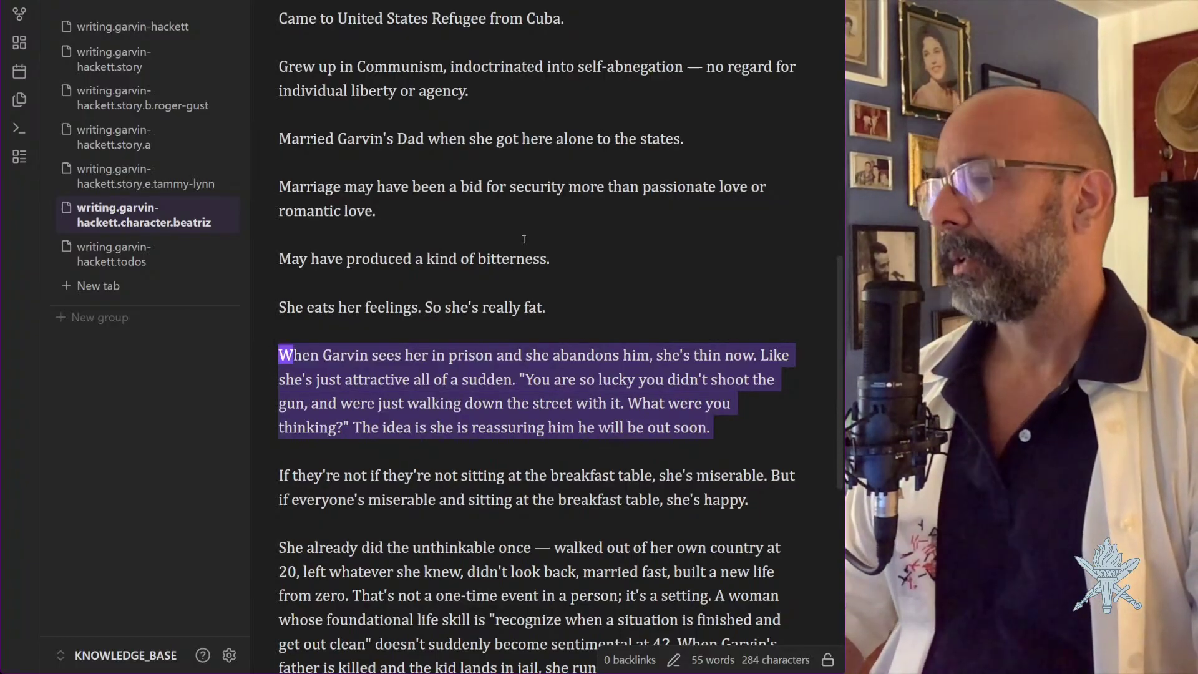
pyautogui.press('BackSpace')
pyautogui.scroll(6, 524, 239)
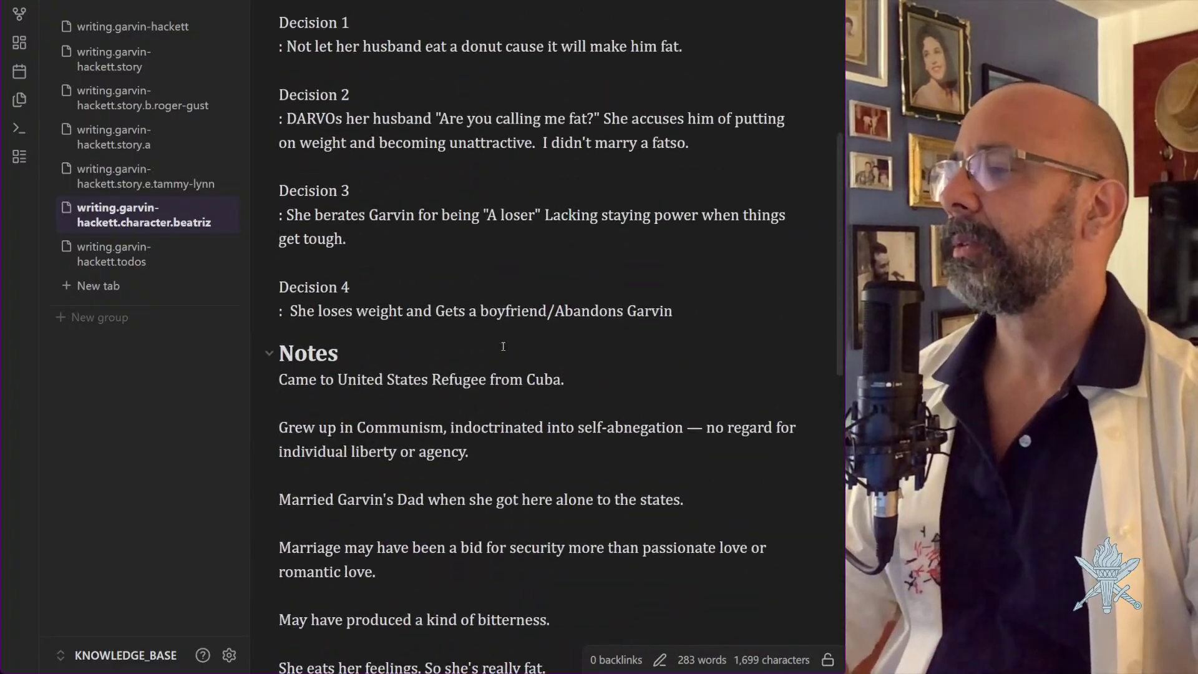
pyautogui.click(683, 313)
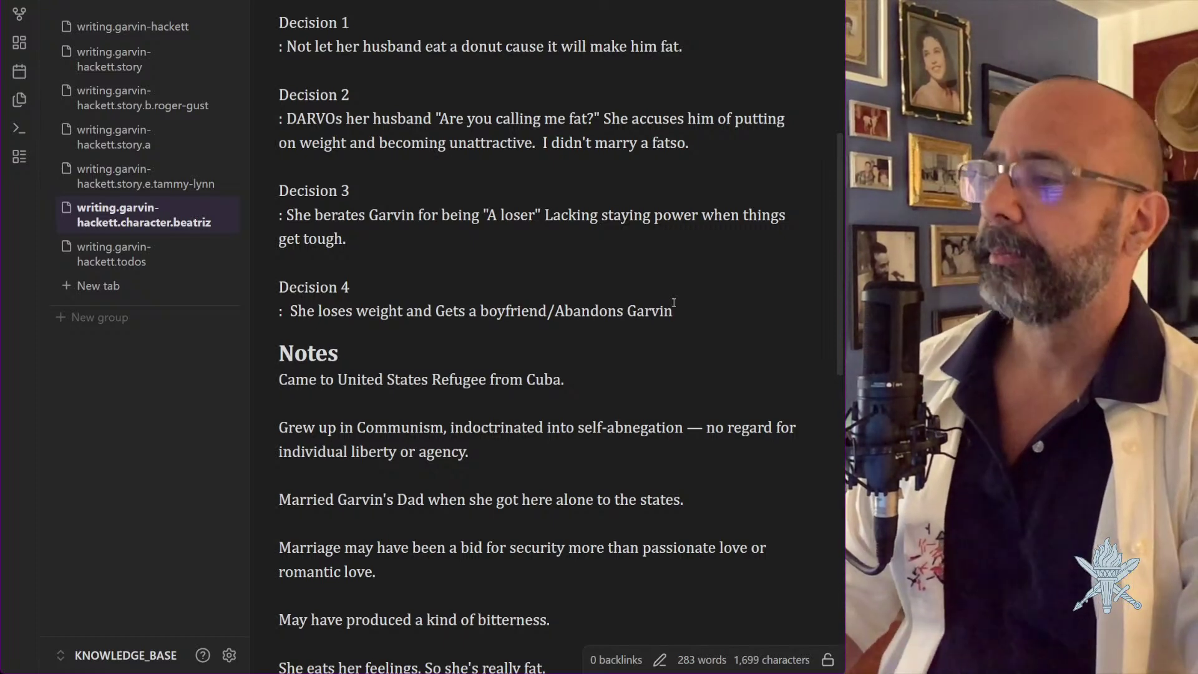
pyautogui.hotkey('ctrl', 'v')
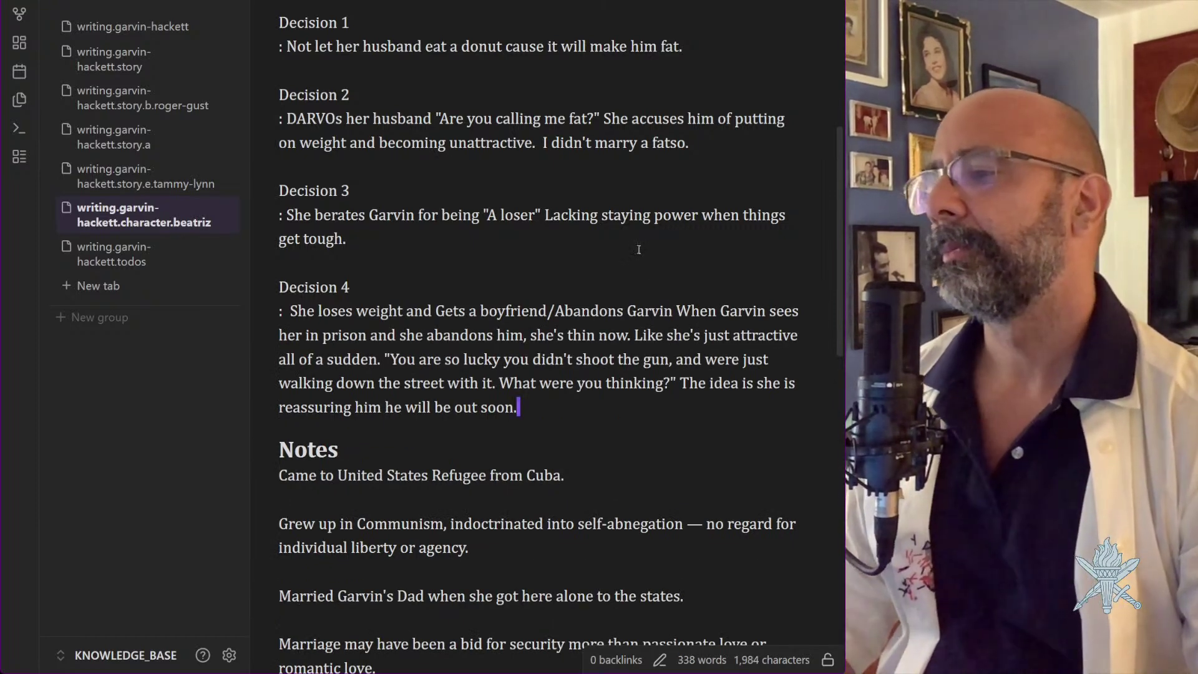
pyautogui.click(672, 312)
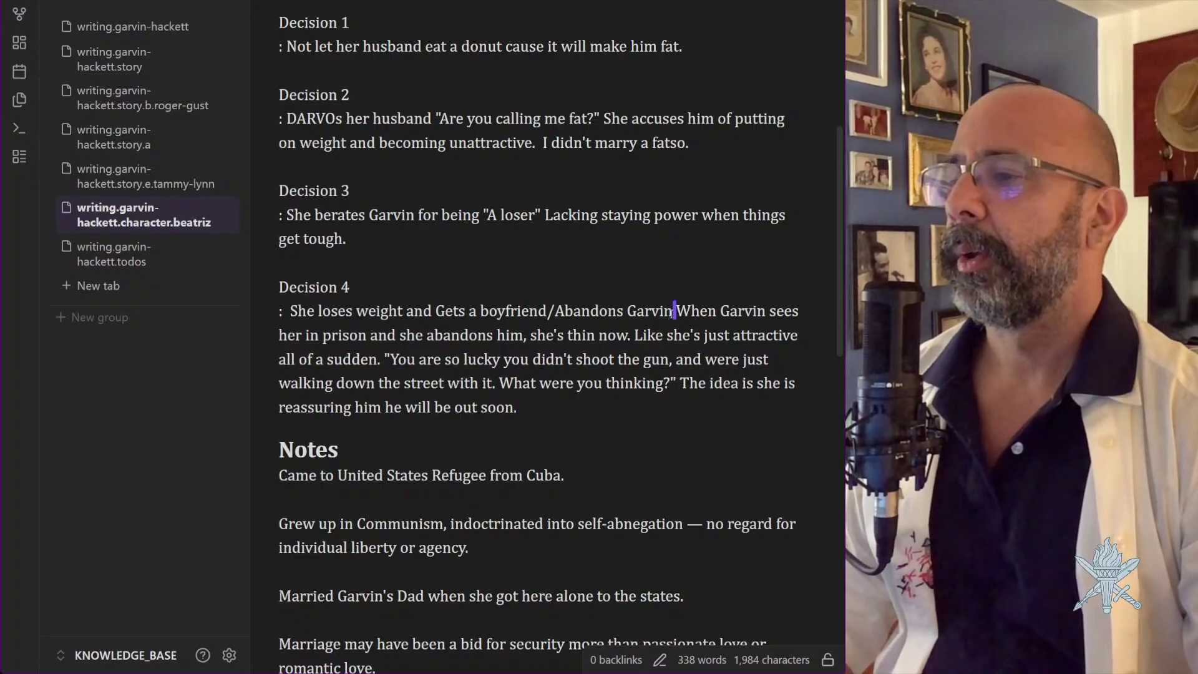
pyautogui.write('.')
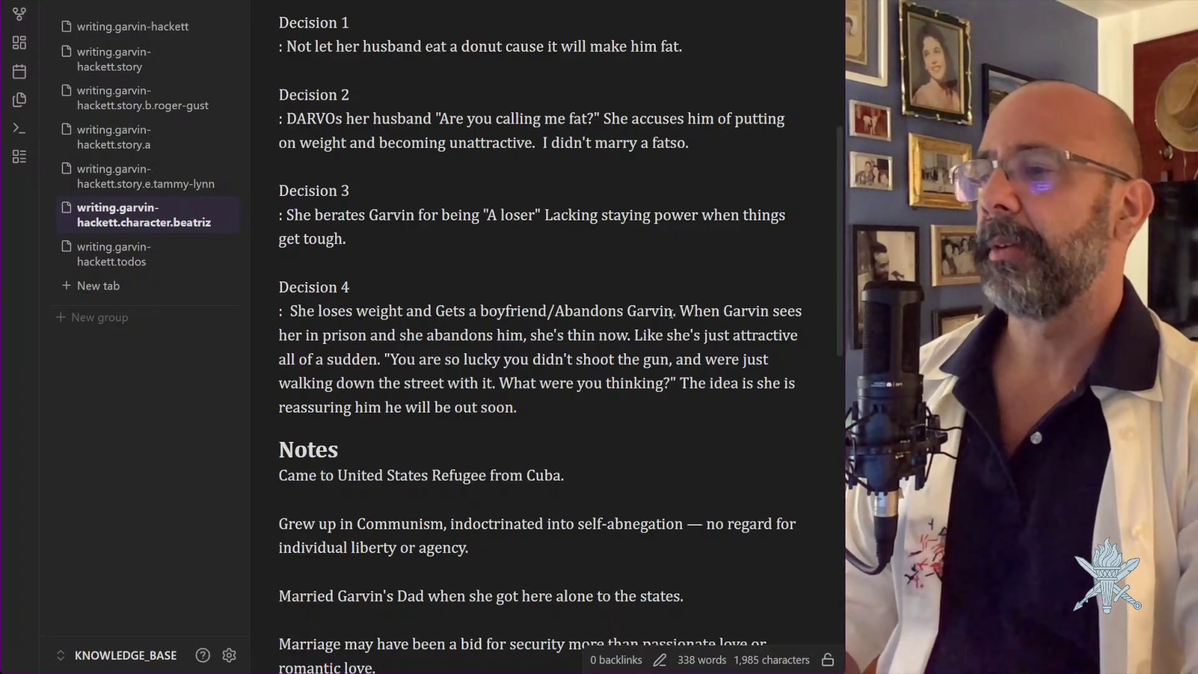
# Replace "When Garvin sees her in prison and she abandons him" in Decision 4 with "Visits Garvin in prison", keeping the comma before "she's thin"
pyautogui.press('Right')
pyautogui.hotkey('shift', 'Right')
pyautogui.hotkey('shift', 'Right')
pyautogui.hotkey('shift', 'Right')
pyautogui.hotkey('shift', 'Right')
pyautogui.hotkey('shift', 'Right')
pyautogui.hotkey('shift', 'Right')
pyautogui.hotkey('shift', 'Right')
pyautogui.hotkey('shift', 'Right')
pyautogui.hotkey('shift', 'Right')
pyautogui.hotkey('shift', 'Right')
pyautogui.hotkey('shift', 'Right')
pyautogui.hotkey('shift', 'Right')
pyautogui.hotkey('shift', 'Right')
pyautogui.hotkey('shift', 'Right')
pyautogui.hotkey('shift', 'Right')
pyautogui.hotkey('shift', 'Right')
pyautogui.hotkey('shift', 'Right')
pyautogui.hotkey('shift', 'Right')
pyautogui.hotkey('shift', 'Right')
pyautogui.hotkey('shift', 'Right')
pyautogui.hotkey('shift', 'Right')
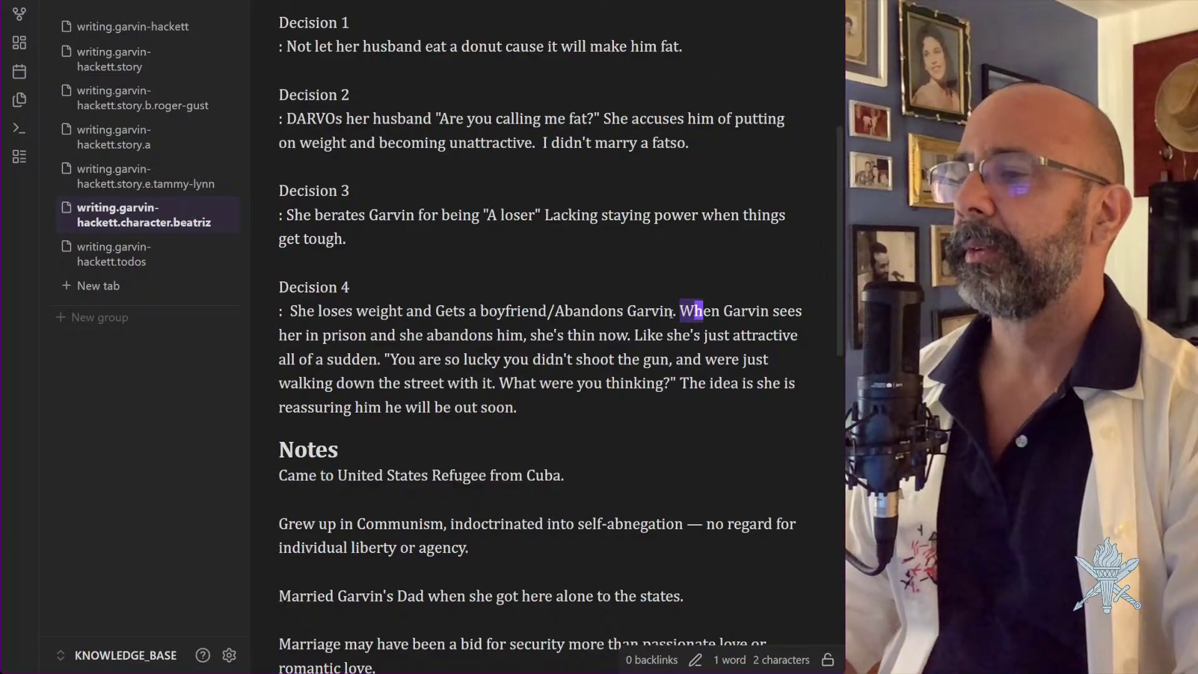
pyautogui.hotkey('shift', 'Right')
pyautogui.hotkey('shift', 'Right')
pyautogui.hotkey('shift', 'Right')
pyautogui.hotkey('shift', 'Right')
pyautogui.hotkey('shift', 'Right')
pyautogui.hotkey('shift', 'Right')
pyautogui.hotkey('shift', 'Right')
pyautogui.hotkey('shift', 'Right')
pyautogui.hotkey('shift', 'Right')
pyautogui.hotkey('shift', 'Right')
pyautogui.hotkey('shift', 'Right')
pyautogui.hotkey('shift', 'Right')
pyautogui.hotkey('shift', 'Right')
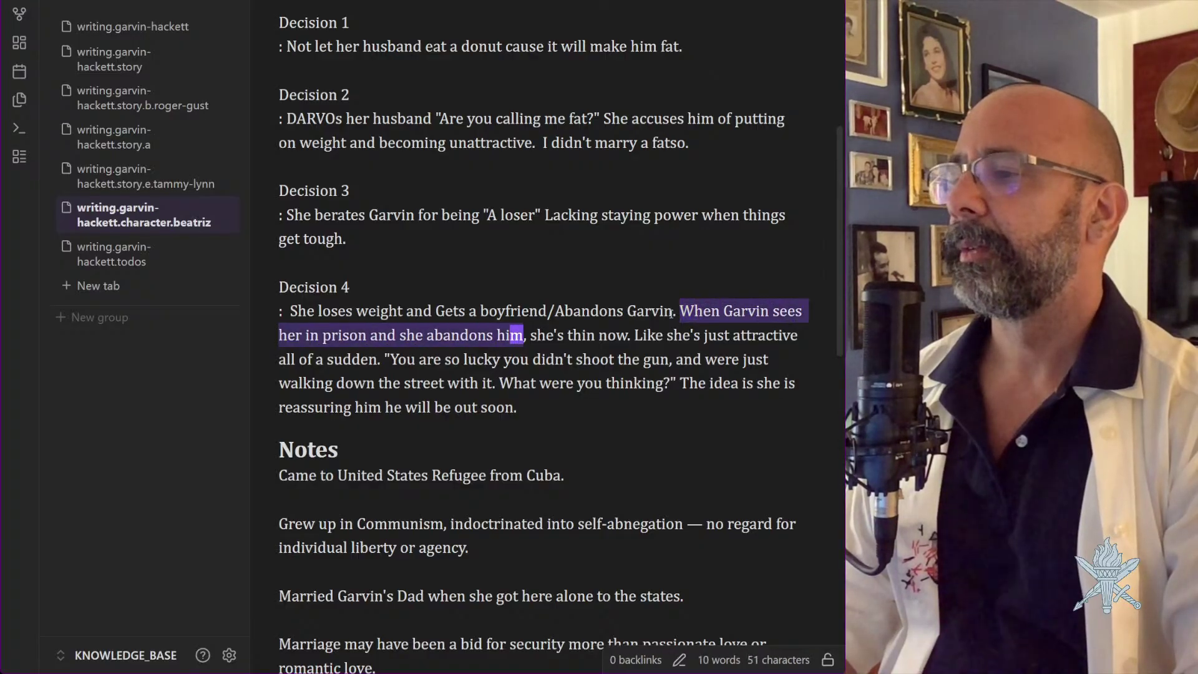
pyautogui.press('BackSpace')
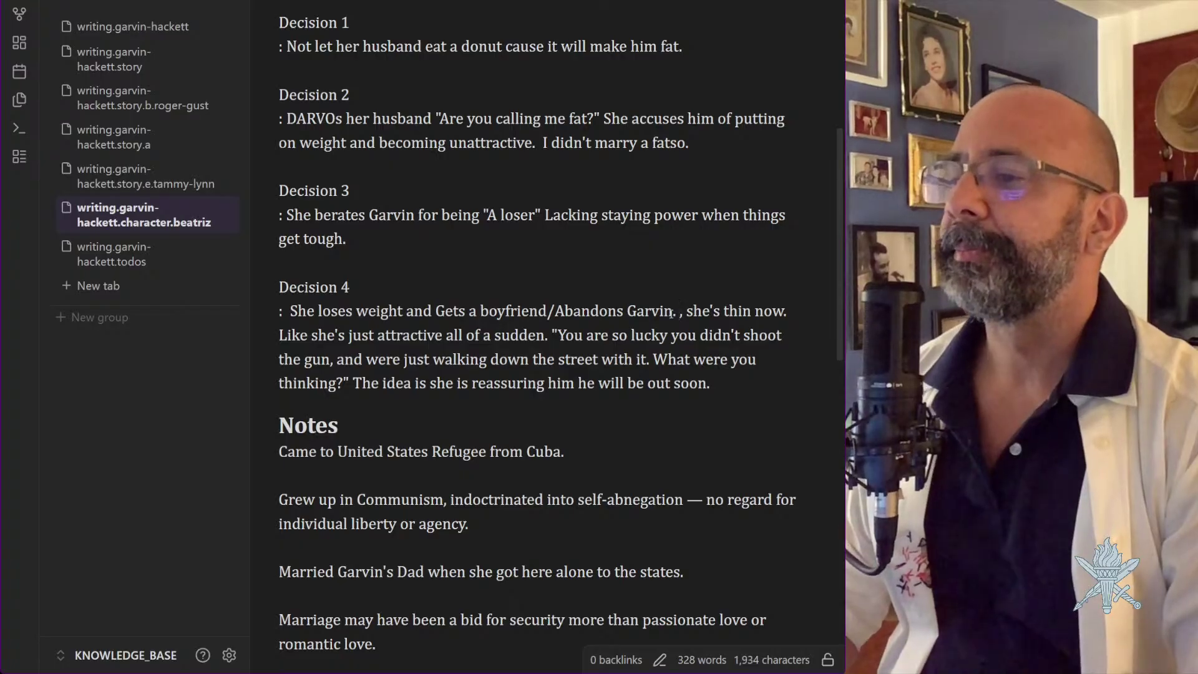
pyautogui.write('Visits Garvin in prison.')
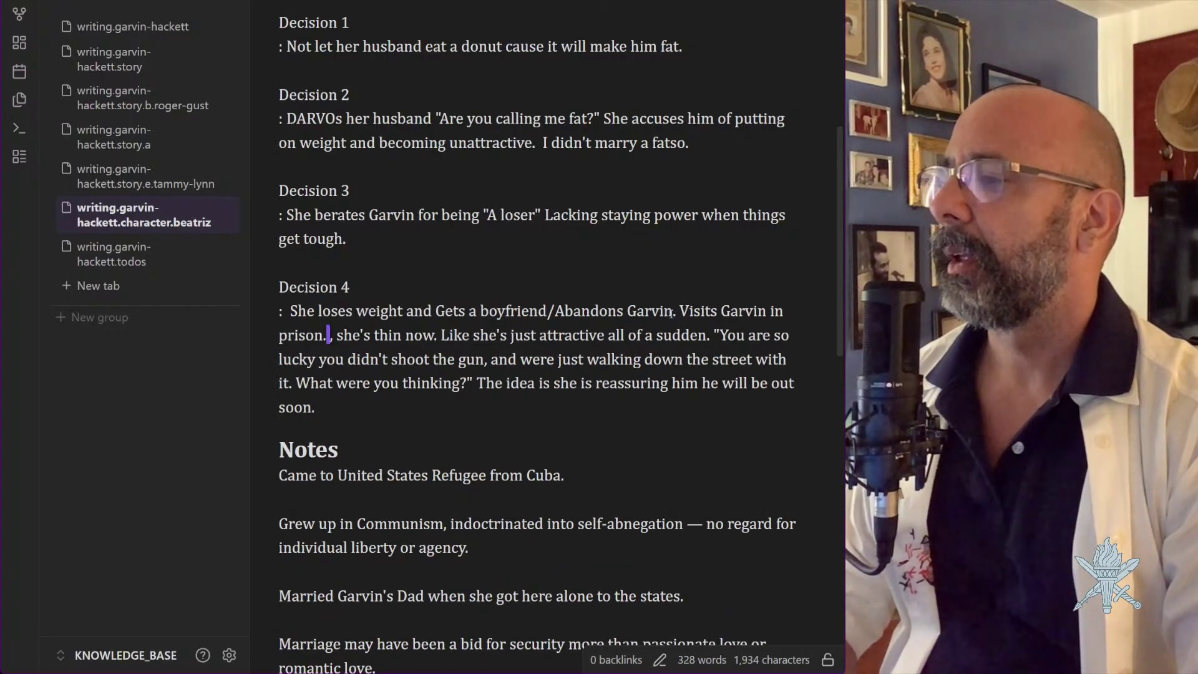
pyautogui.press('Left')
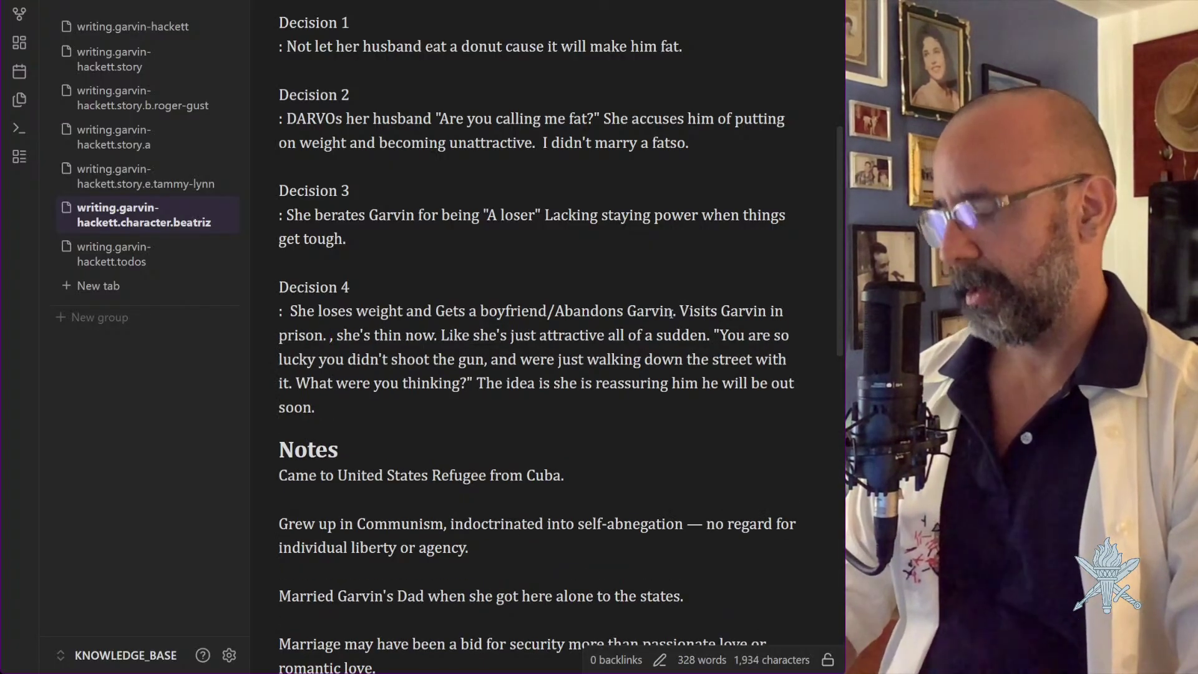
pyautogui.press('BackSpace')
pyautogui.press('BackSpace')
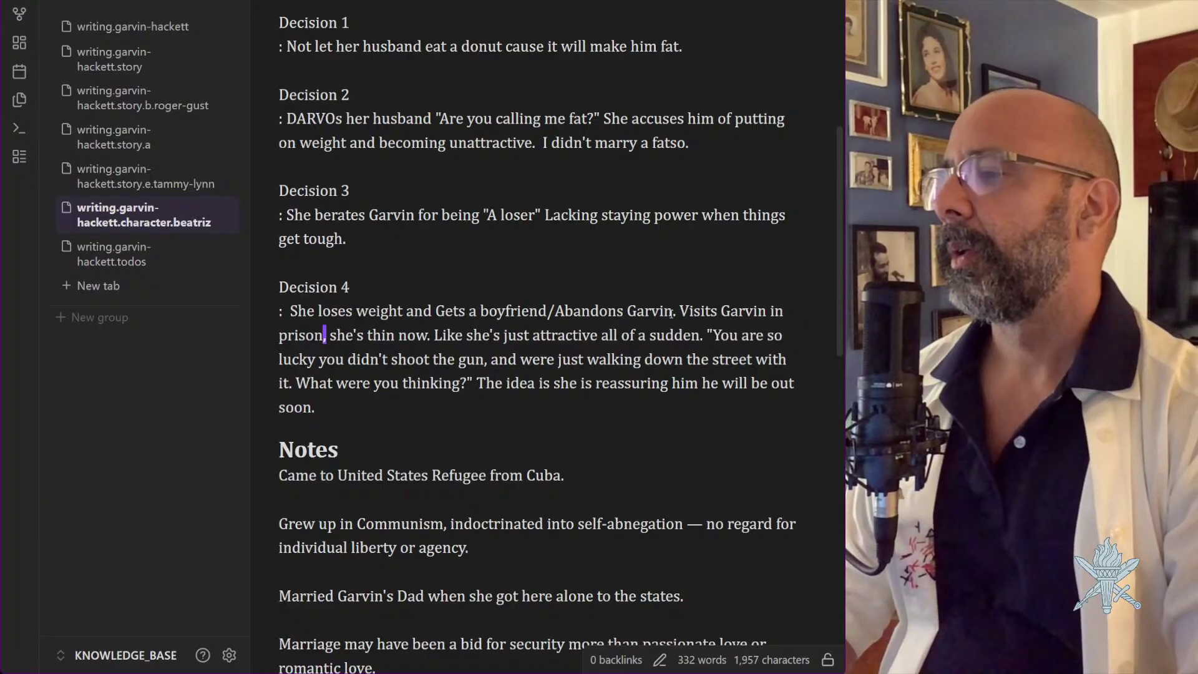
# Replace "now. Like she's just" with "and" in Decision 4, so the phrase reads "she's thin and attractive all of a sudden."
pyautogui.press('Right')
pyautogui.press('Right')
pyautogui.press('Right')
pyautogui.press('Right')
pyautogui.press('Right')
pyautogui.press('Right')
pyautogui.press('Right')
pyautogui.press('Right')
pyautogui.press('Right')
pyautogui.press('Right')
pyautogui.press('Right')
pyautogui.press('Right')
pyautogui.press('Right')
pyautogui.press('Right')
pyautogui.press('Right')
pyautogui.press('Right')
pyautogui.press('Right')
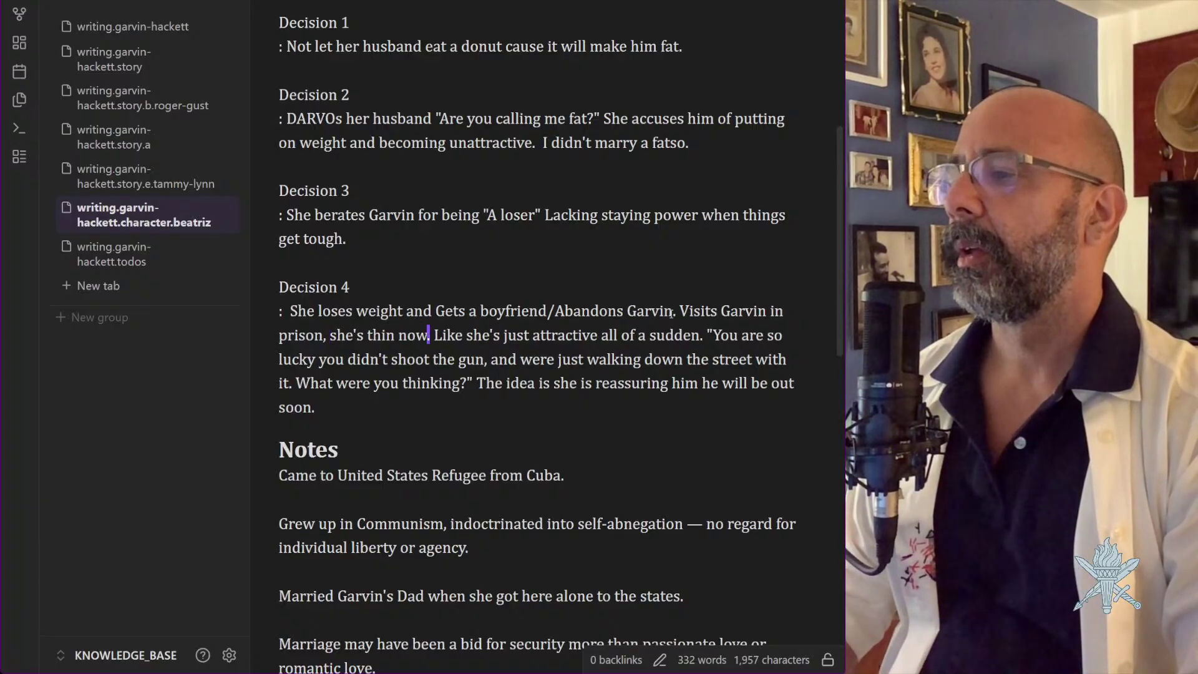
pyautogui.press('Left')
pyautogui.press('Left')
pyautogui.press('Left')
pyautogui.press('Left')
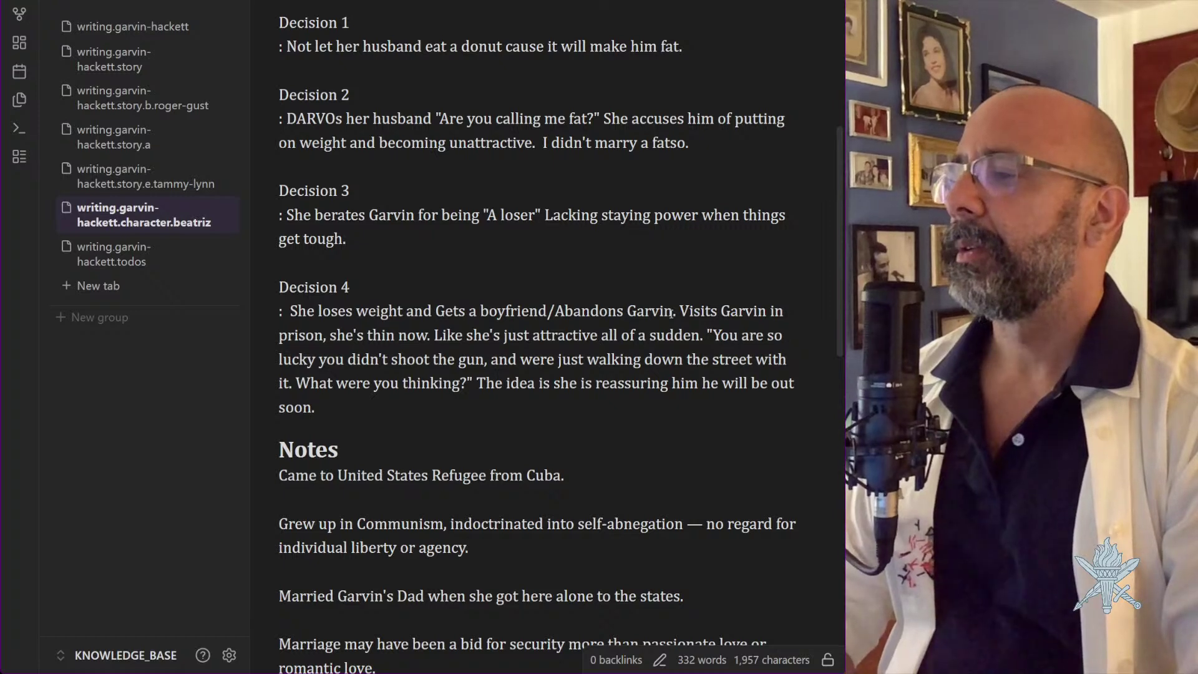
pyautogui.hotkey('shift', 'Right')
pyautogui.hotkey('shift', 'Right')
pyautogui.hotkey('shift', 'Right')
pyautogui.hotkey('shift', 'Right')
pyautogui.hotkey('shift', 'Right')
pyautogui.hotkey('shift', 'Right')
pyautogui.hotkey('shift', 'Right')
pyautogui.hotkey('shift', 'Right')
pyautogui.hotkey('shift', 'Right')
pyautogui.hotkey('shift', 'Right')
pyautogui.hotkey('shift', 'Right')
pyautogui.hotkey('shift', 'Right')
pyautogui.hotkey('shift', 'Right')
pyautogui.hotkey('shift', 'Right')
pyautogui.hotkey('shift', 'Right')
pyautogui.hotkey('shift', 'Right')
pyautogui.hotkey('shift', 'Right')
pyautogui.hotkey('shift', 'Right')
pyautogui.hotkey('shift', 'Right')
pyautogui.hotkey('shift', 'Right')
pyautogui.hotkey('shift', 'Right')
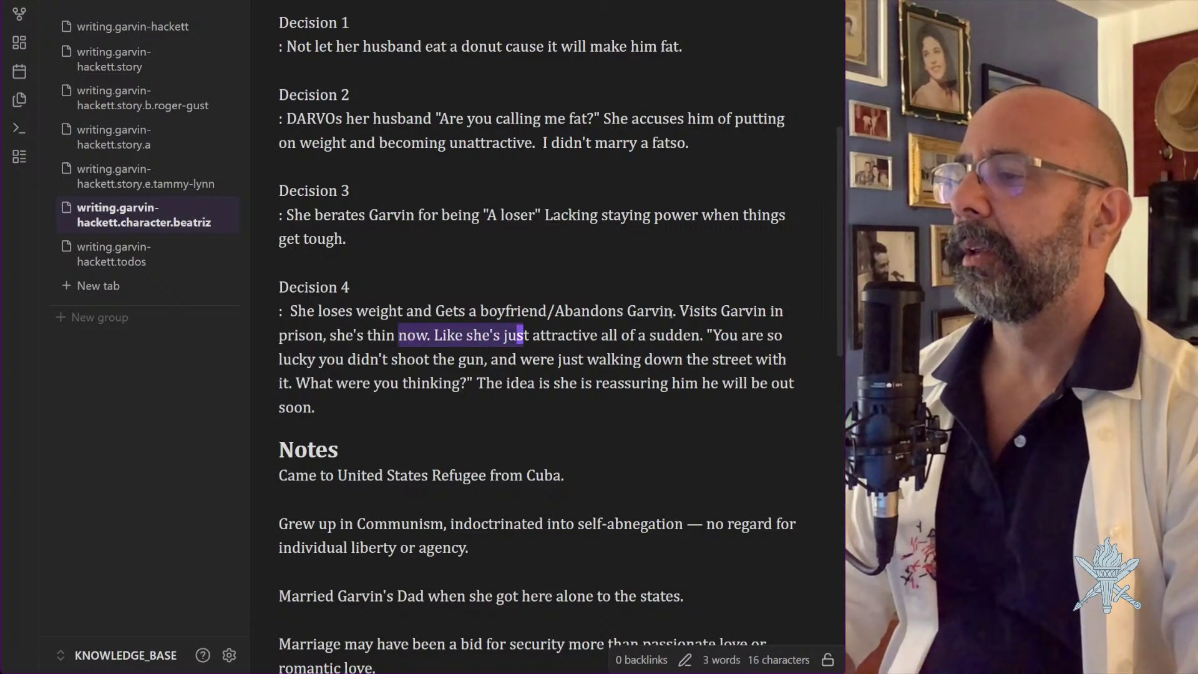
pyautogui.hotkey('shift', 'Left')
pyautogui.write('c')
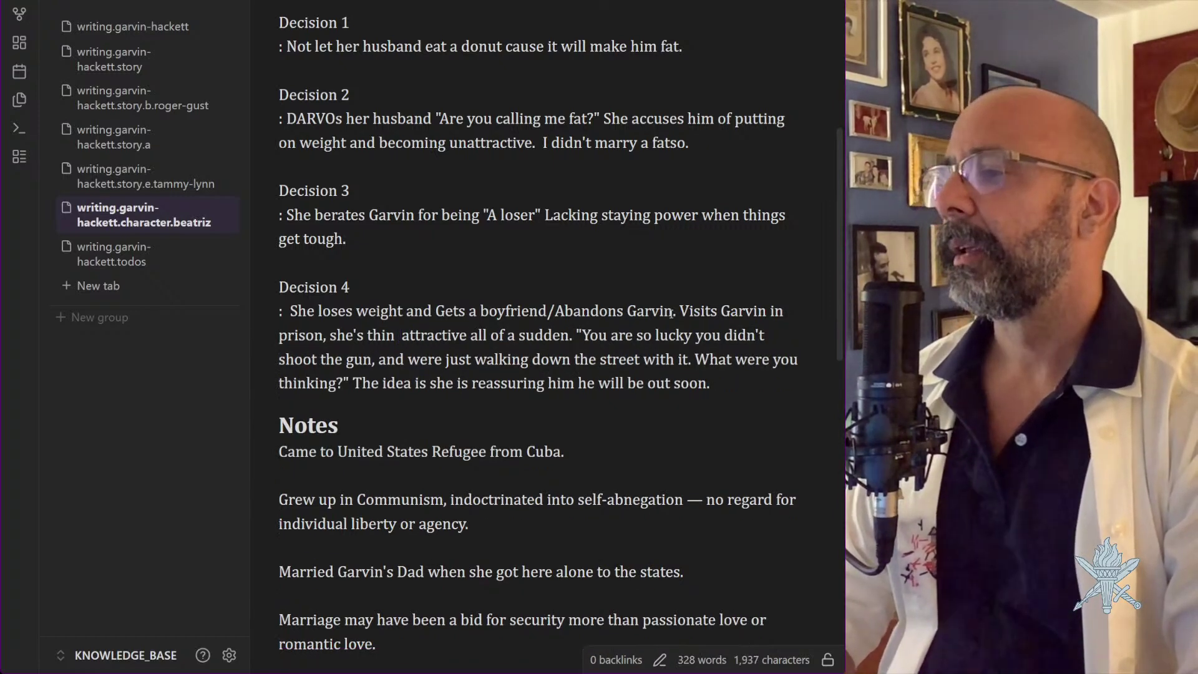
pyautogui.write('and')
pyautogui.press('Escape')
# Cut "The idea is" from Decision 4's last sentence and capitalize its start as "She is reassuring him"
pyautogui.press('w')
pyautogui.press('w')
pyautogui.press('w')
pyautogui.press('w')
pyautogui.press('w')
pyautogui.press('w')
pyautogui.press('w')
pyautogui.press('w')
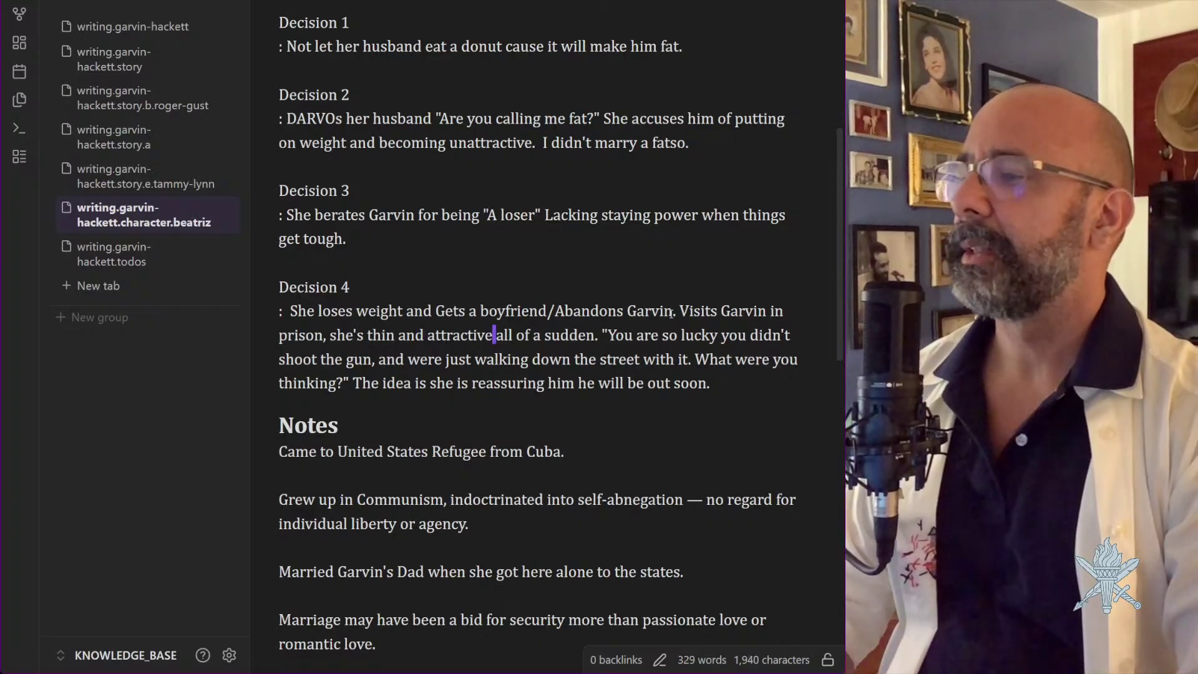
pyautogui.press('w')
pyautogui.press('w')
pyautogui.press('w')
pyautogui.press('w')
pyautogui.press('w')
pyautogui.press('w')
pyautogui.press('w')
pyautogui.press('w')
pyautogui.press('w')
pyautogui.press('w')
pyautogui.press('w')
pyautogui.press('w')
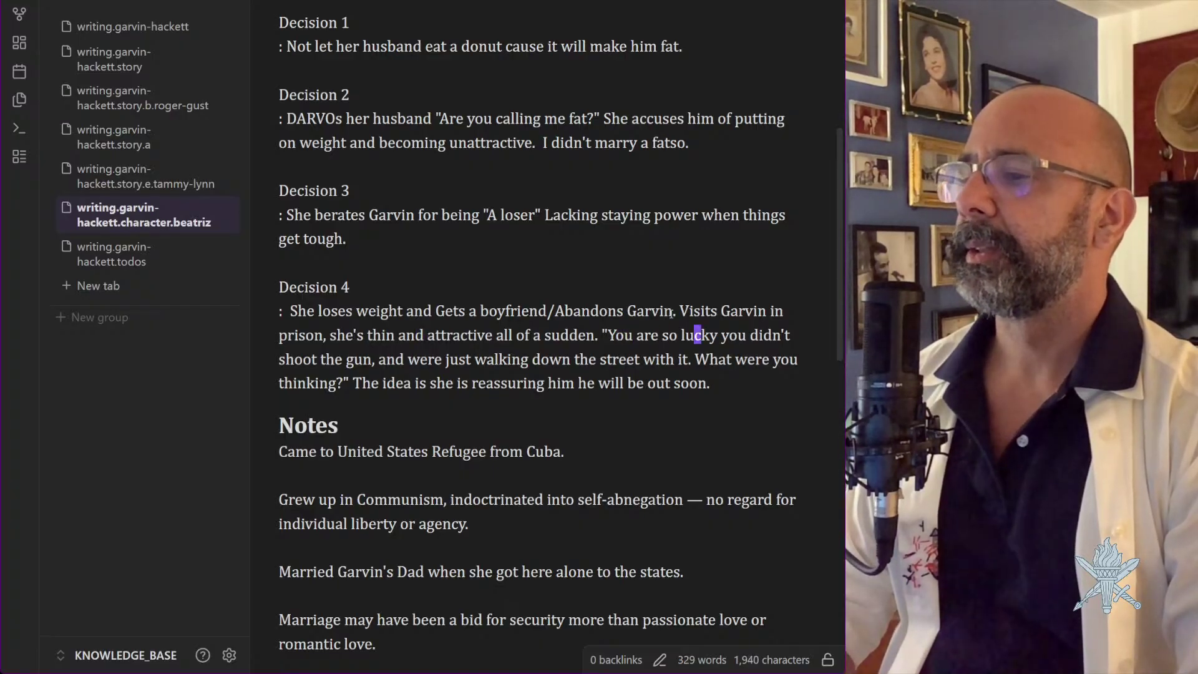
pyautogui.press('w')
pyautogui.press('w')
pyautogui.press('w')
pyautogui.press('w')
pyautogui.press('w')
pyautogui.press('w')
pyautogui.press('w')
pyautogui.press('w')
pyautogui.press('w')
pyautogui.press('w')
pyautogui.press('w')
pyautogui.press('w')
pyautogui.press('w')
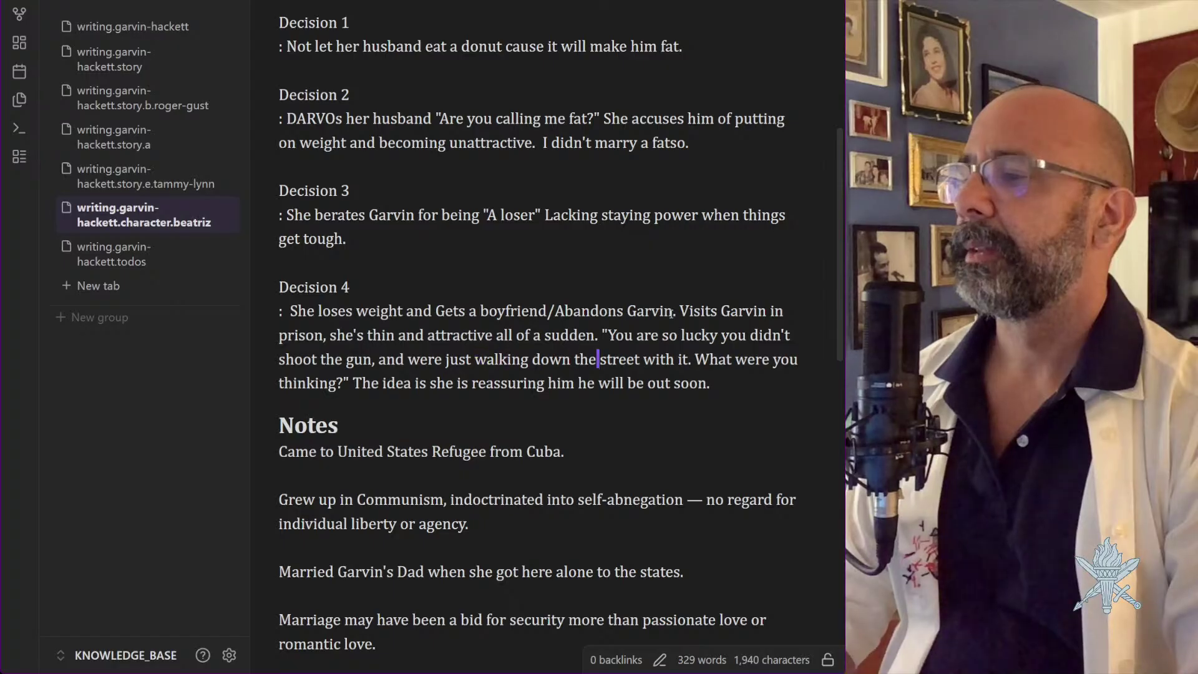
pyautogui.press('w')
pyautogui.press('w')
pyautogui.press('w')
pyautogui.press('h')
pyautogui.press('h')
pyautogui.press('h')
pyautogui.press('h')
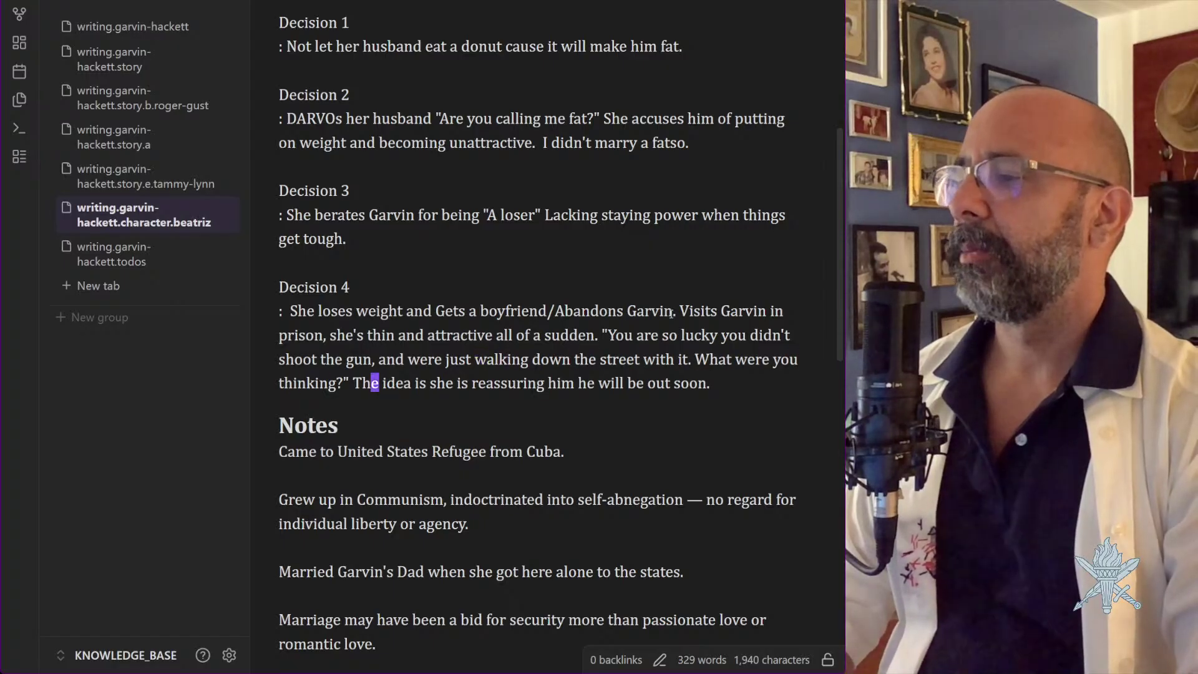
pyautogui.press('v')
pyautogui.press('w')
pyautogui.press('w')
pyautogui.press('w')
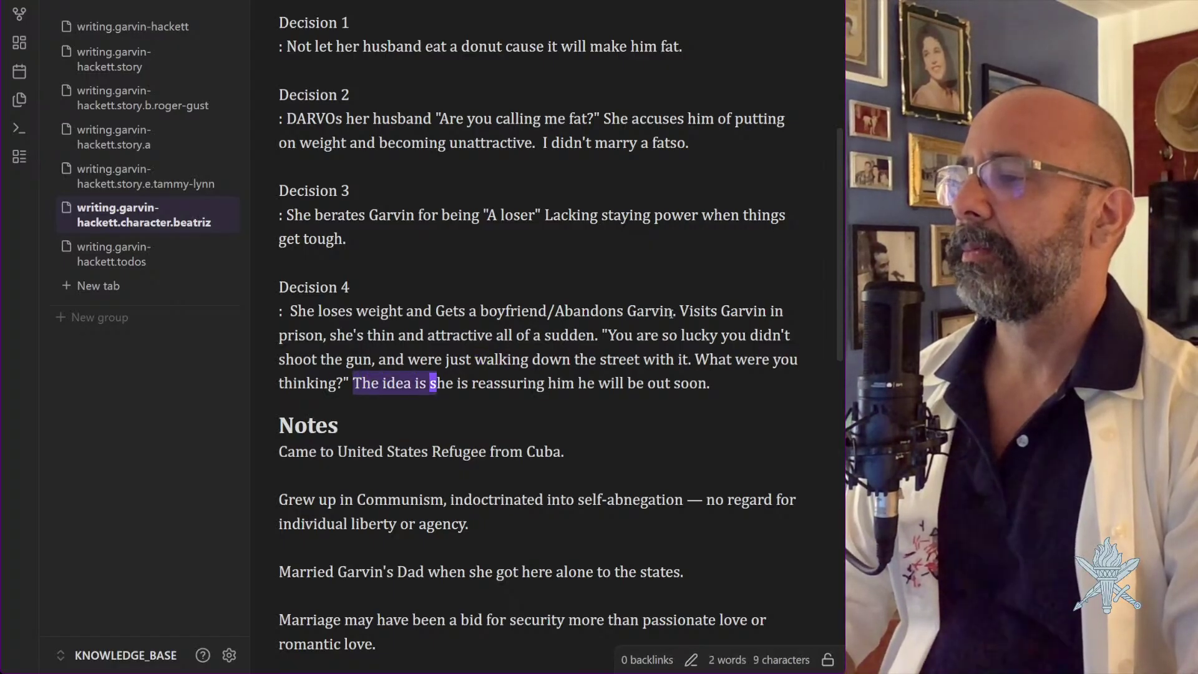
pyautogui.write('d')
pyautogui.write('S')
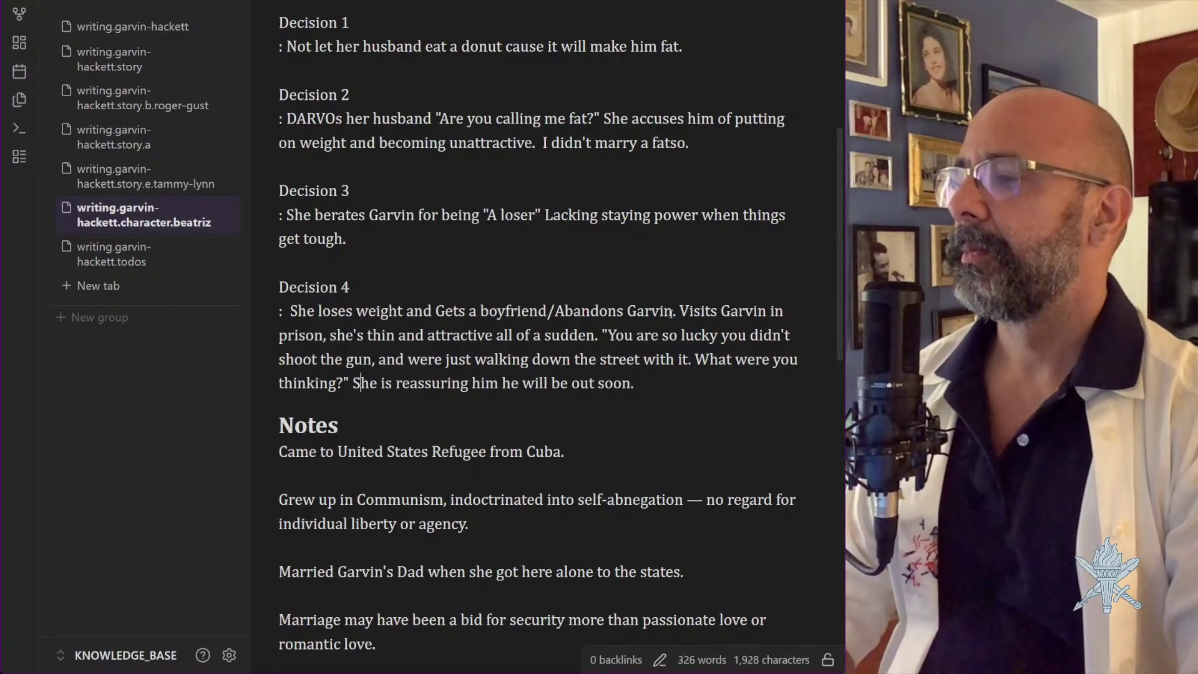
pyautogui.press('Escape')
# Add "And then tells him she moved out and sold the house." to the end of Decision 4
pyautogui.press('w')
pyautogui.press('w')
pyautogui.press('w')
pyautogui.press('w')
pyautogui.press('w')
pyautogui.press('w')
pyautogui.press('w')
pyautogui.press('w')
pyautogui.press('w')
pyautogui.press('w')
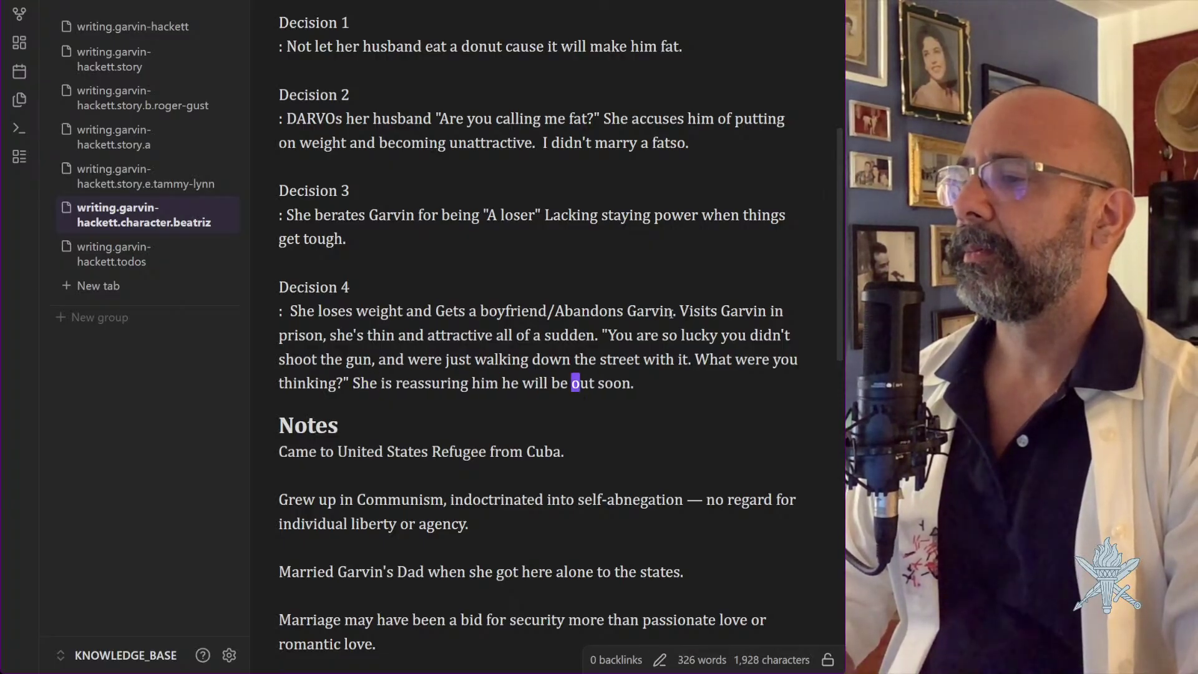
pyautogui.press('A')
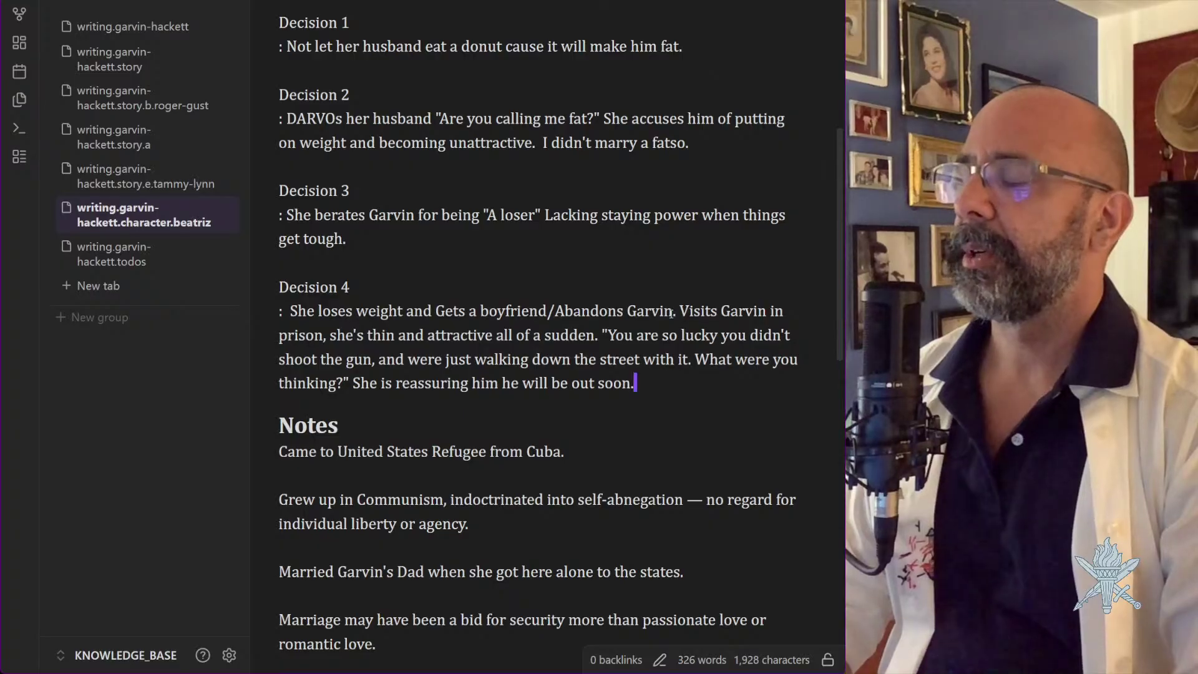
pyautogui.write('And then tell')
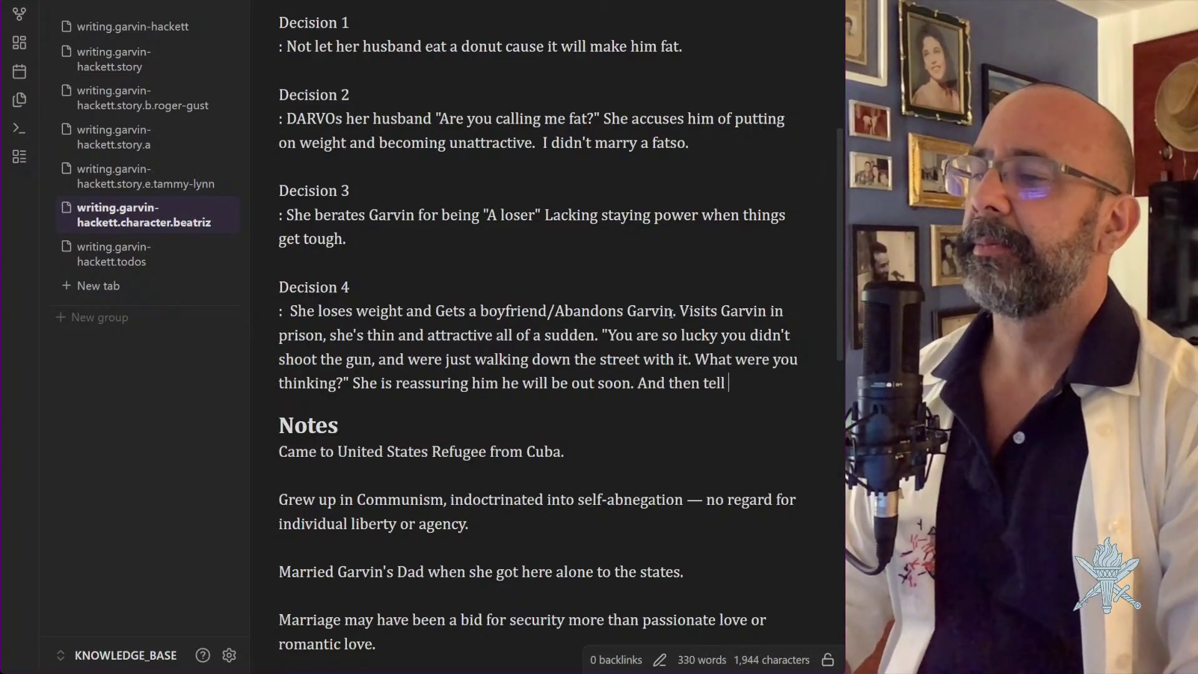
pyautogui.press('BackSpace')
pyautogui.write('s him')
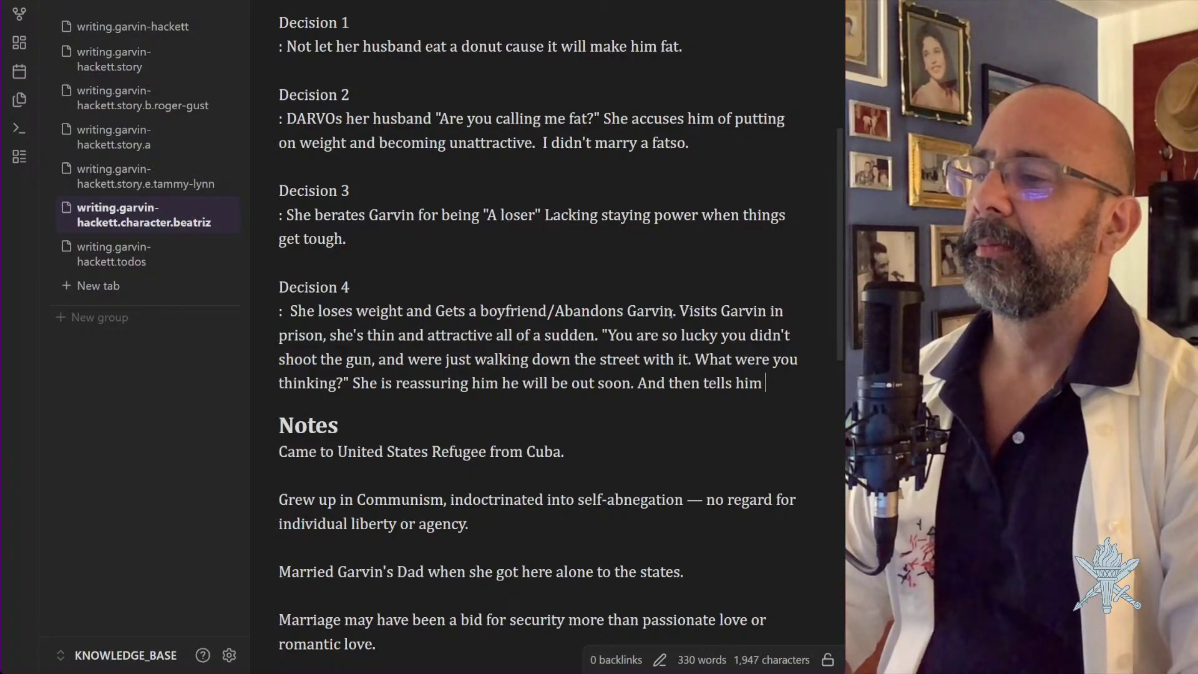
pyautogui.write(' she ')
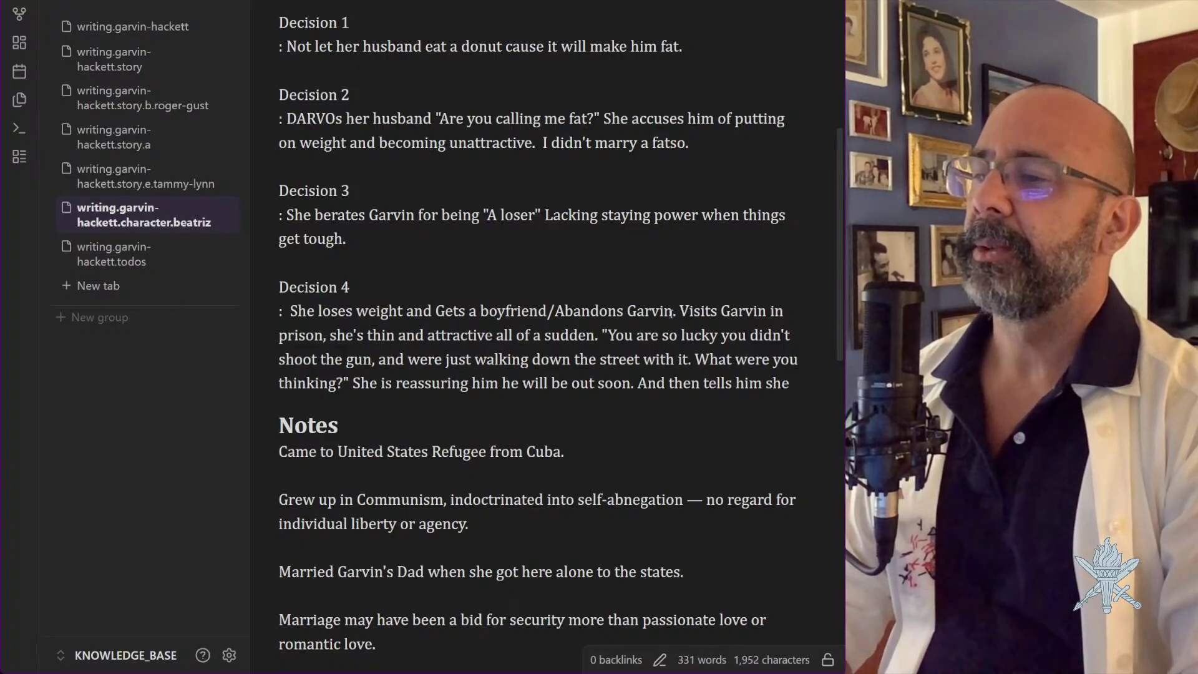
pyautogui.write('moved out and ')
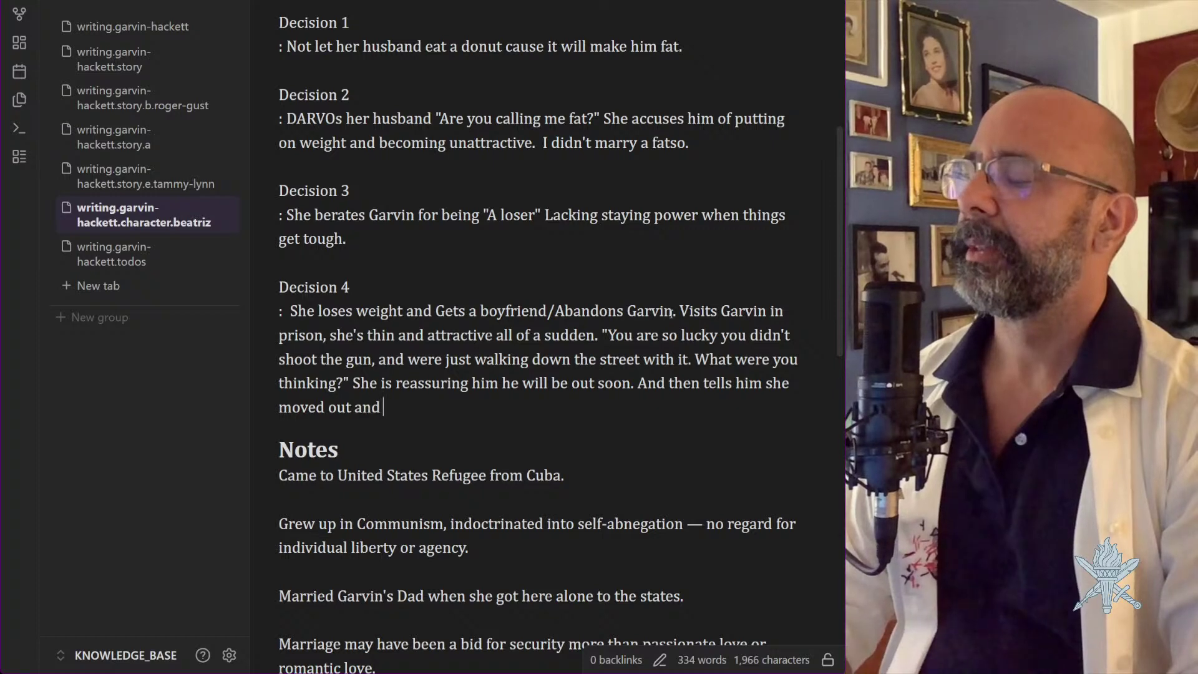
pyautogui.write('sold the house ')
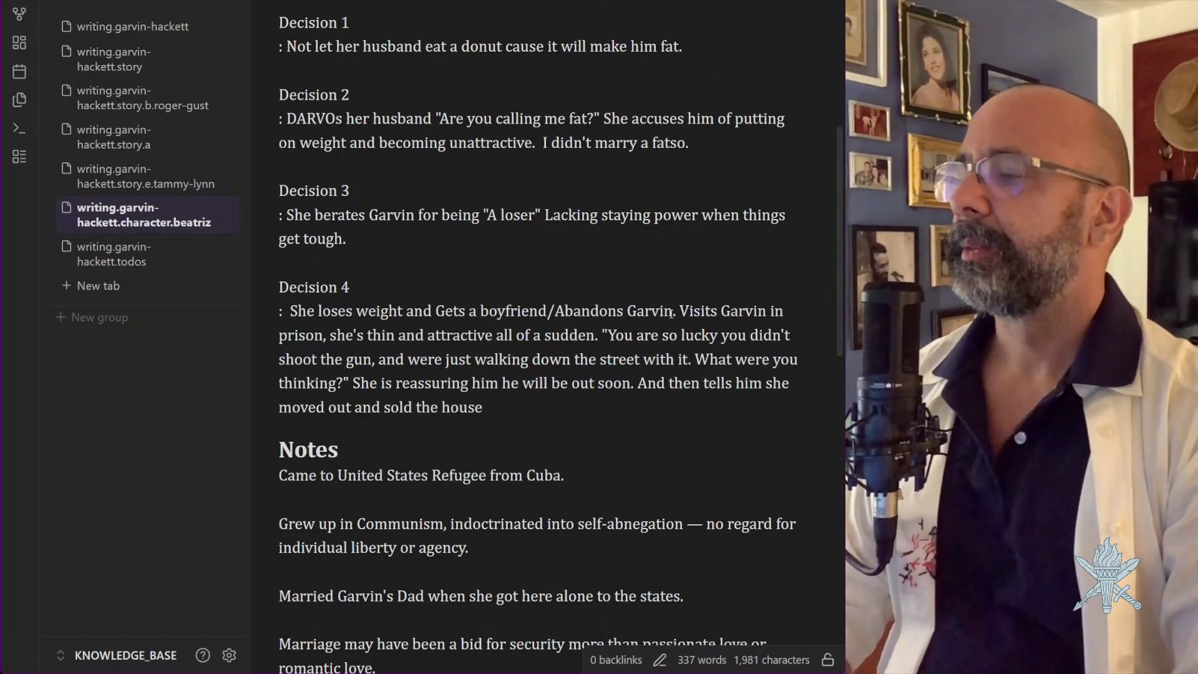
pyautogui.write('.')
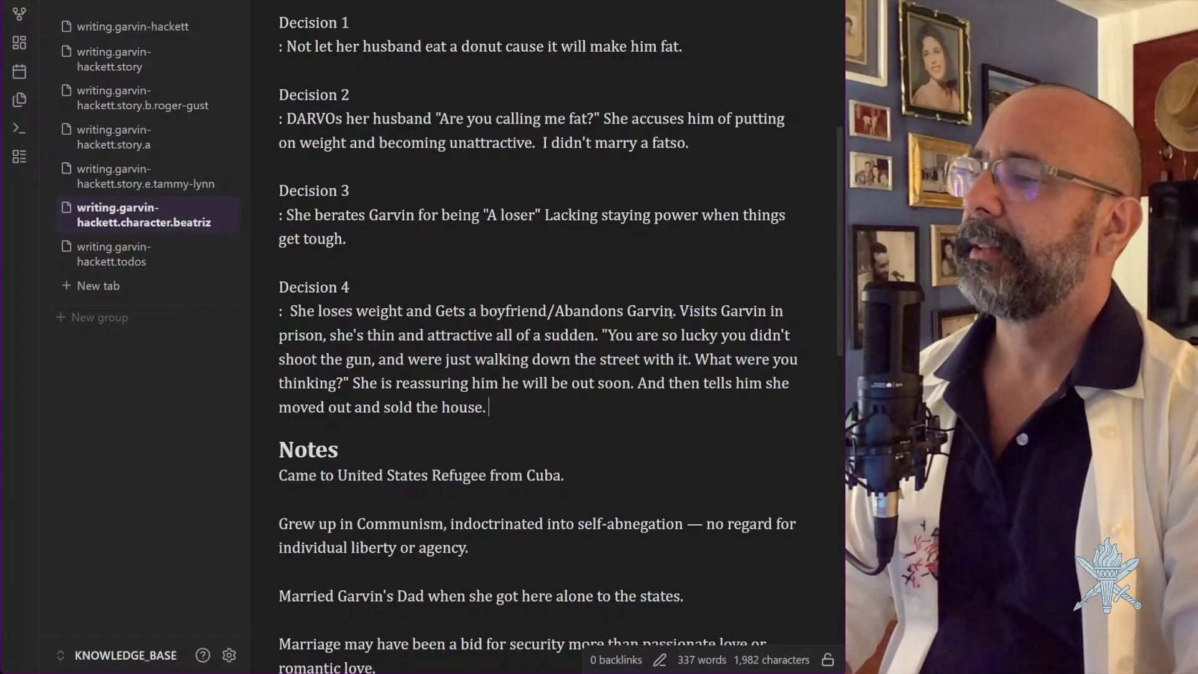
# Append the open questions "W/boyfriend? Lawyer?" after "sold the house." in Decision 4
pyautogui.write('W/')
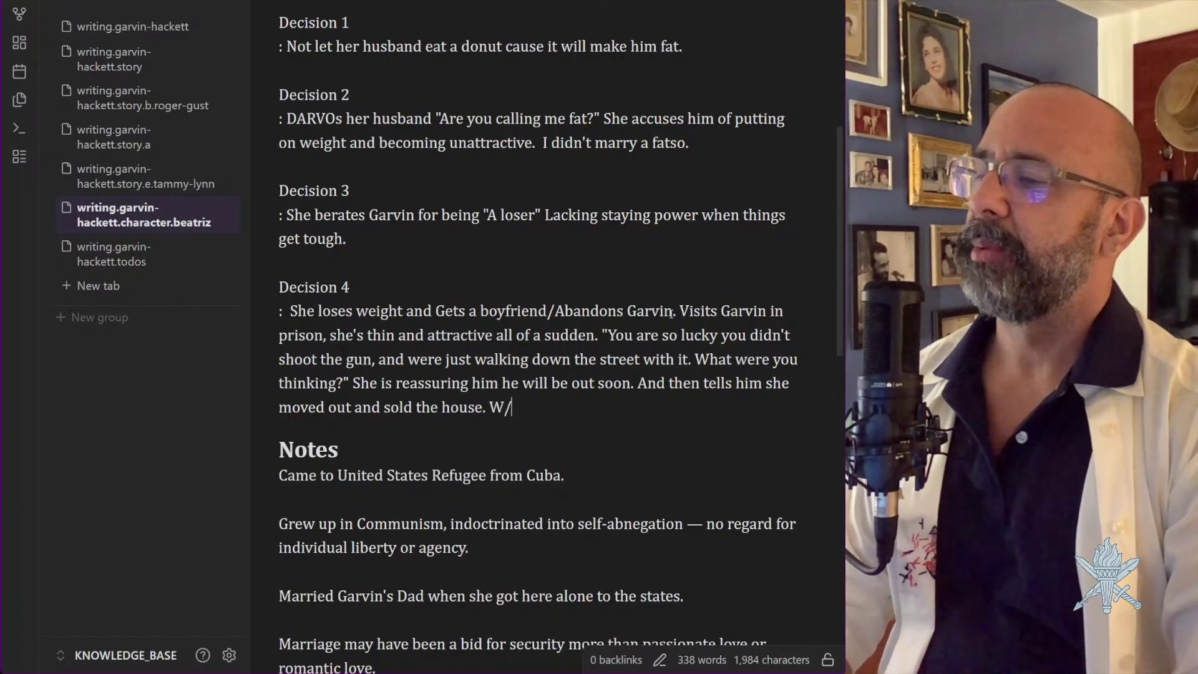
pyautogui.write('boyfriend')
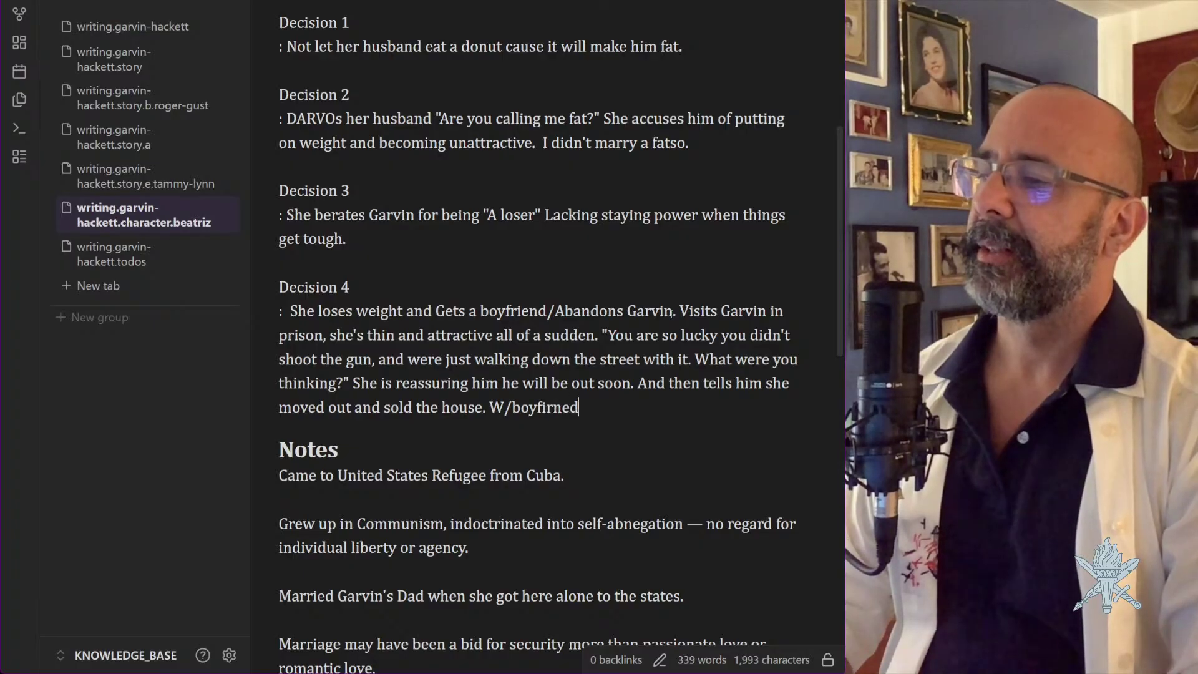
pyautogui.press('BackSpace')
pyautogui.press('BackSpace')
pyautogui.press('BackSpace')
pyautogui.press('BackSpace')
pyautogui.press('BackSpace')
pyautogui.write('riend/')
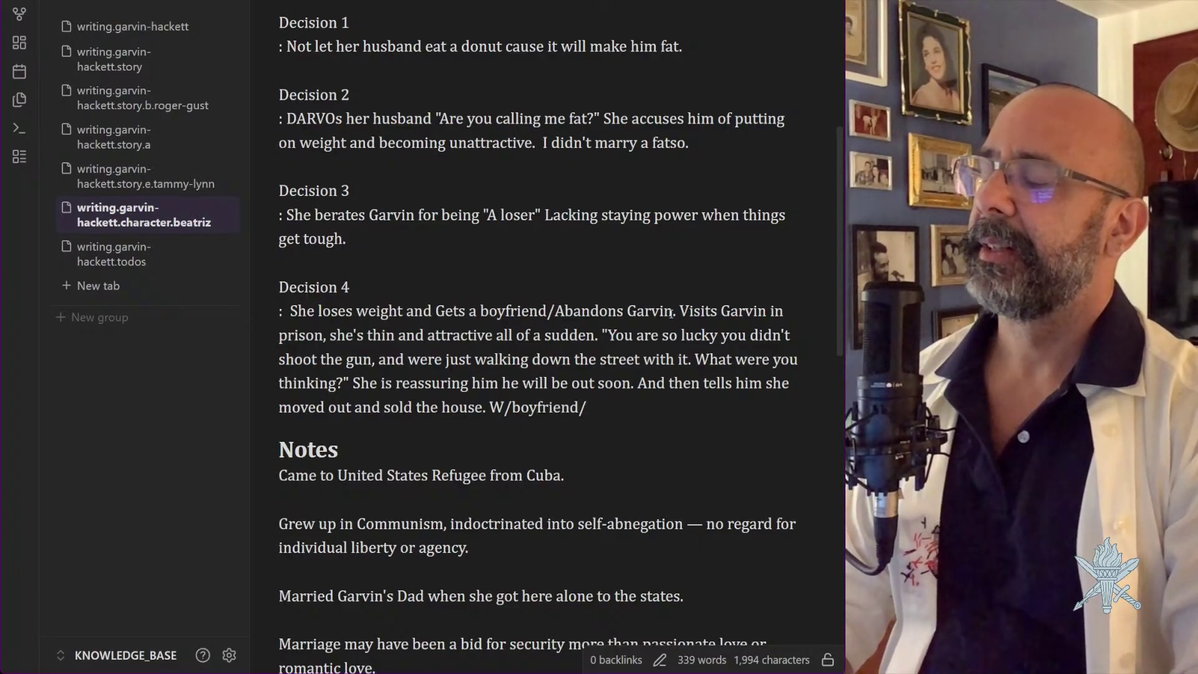
pyautogui.press('BackSpace')
pyautogui.write('? La')
pyautogui.write('wyer?')
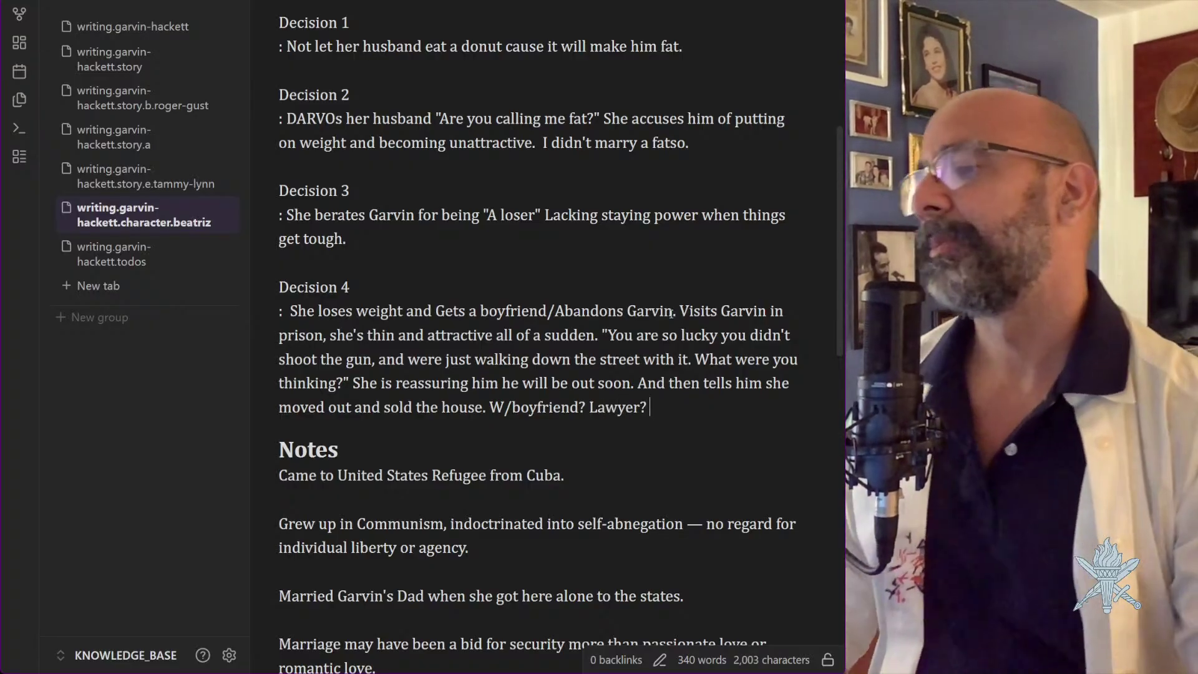
# Cut the line "She eats her feelings. So she's really fat." out of the Notes section
pyautogui.scroll(-1, 585, 276)
pyautogui.scroll(-4, 585, 277)
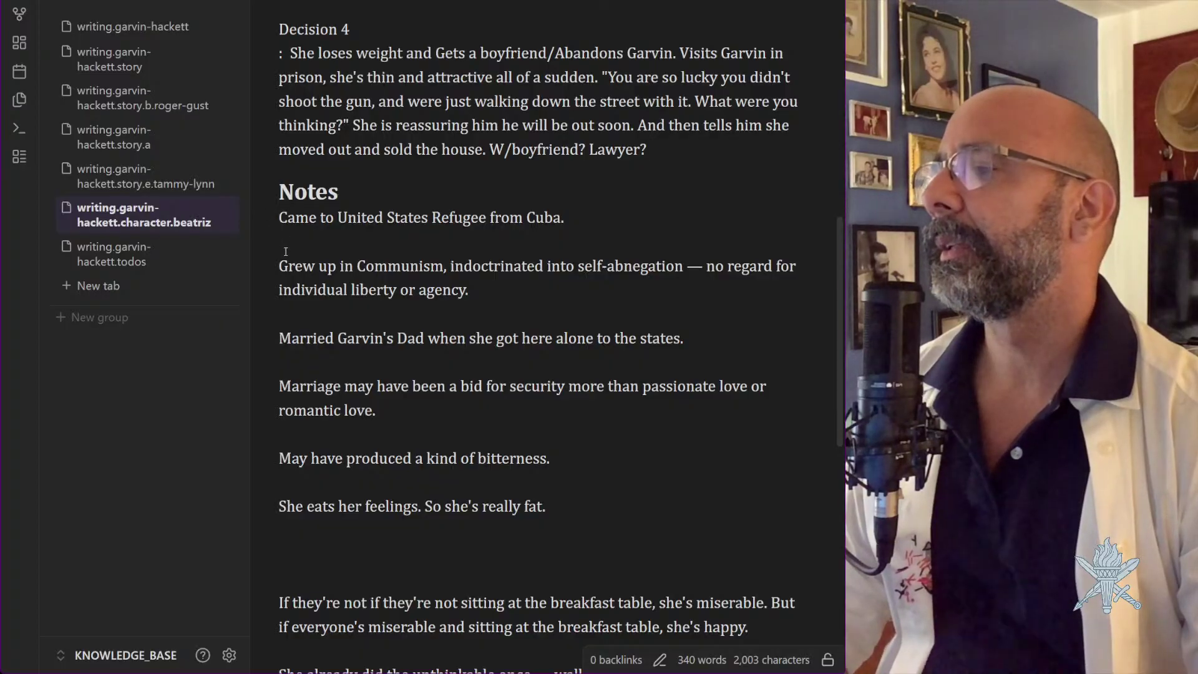
pyautogui.scroll(-3, 475, 449)
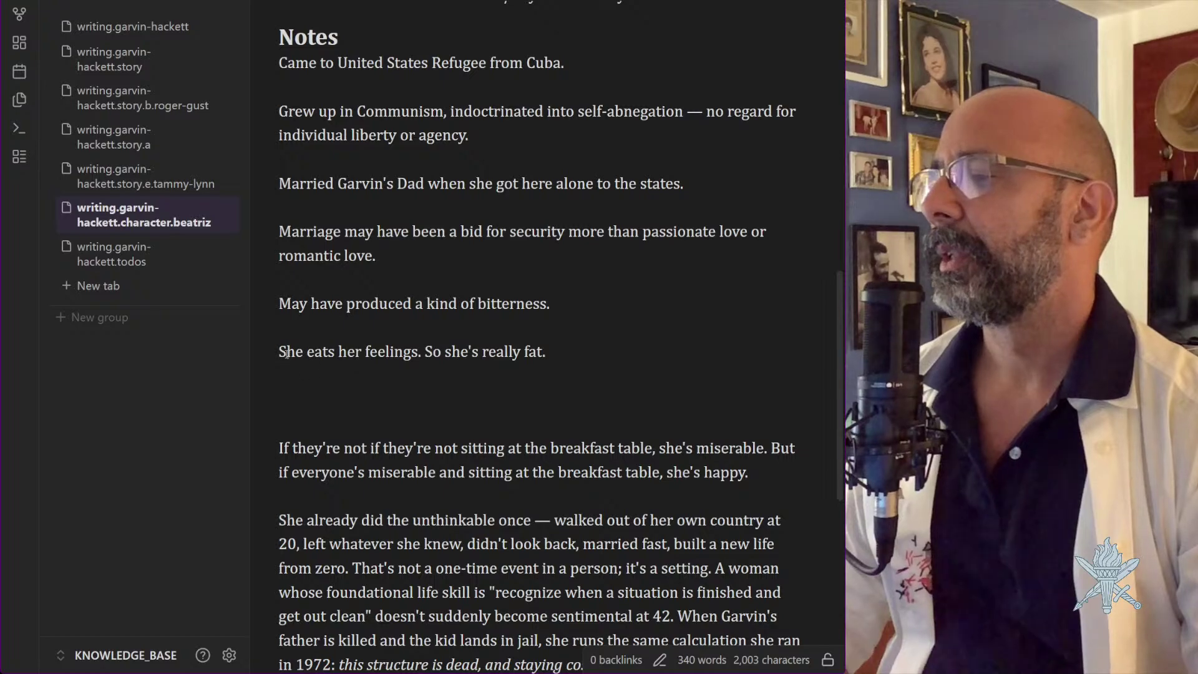
pyautogui.moveTo(278, 351); pyautogui.dragTo(597, 356)
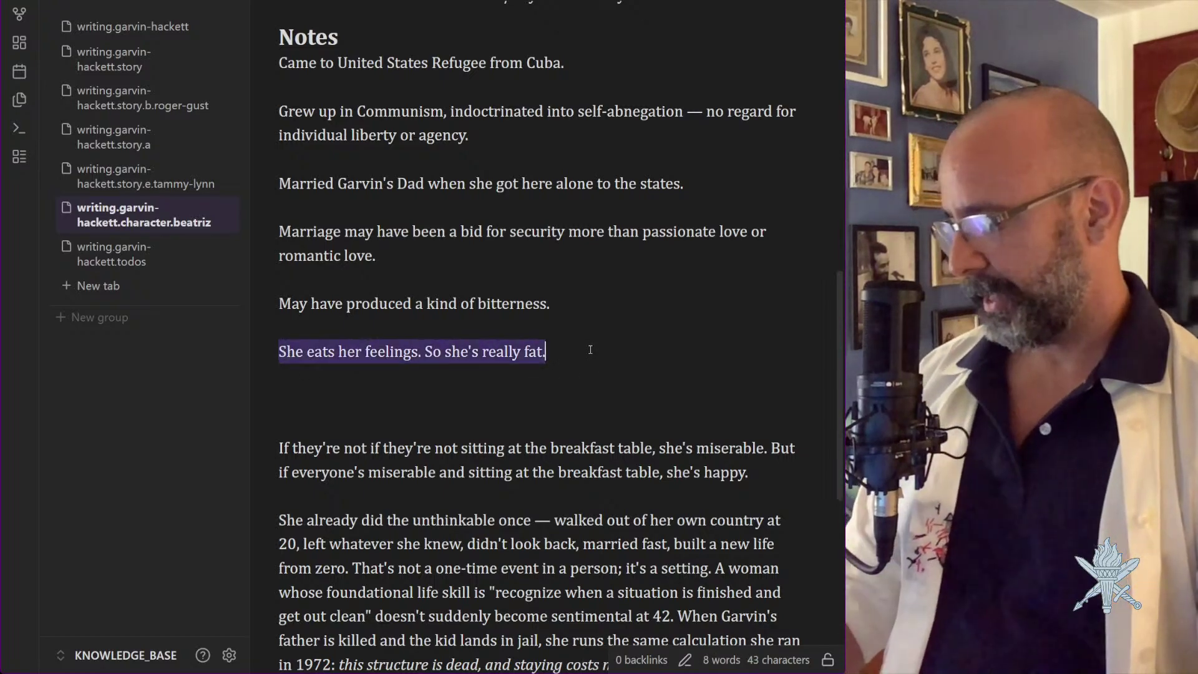
pyautogui.hotkey('ctrl', 'x')
# Try placing the cut line about Beatriz eating her feelings at the end of Decision 1
pyautogui.scroll(9, 590, 349)
pyautogui.scroll(6, 590, 349)
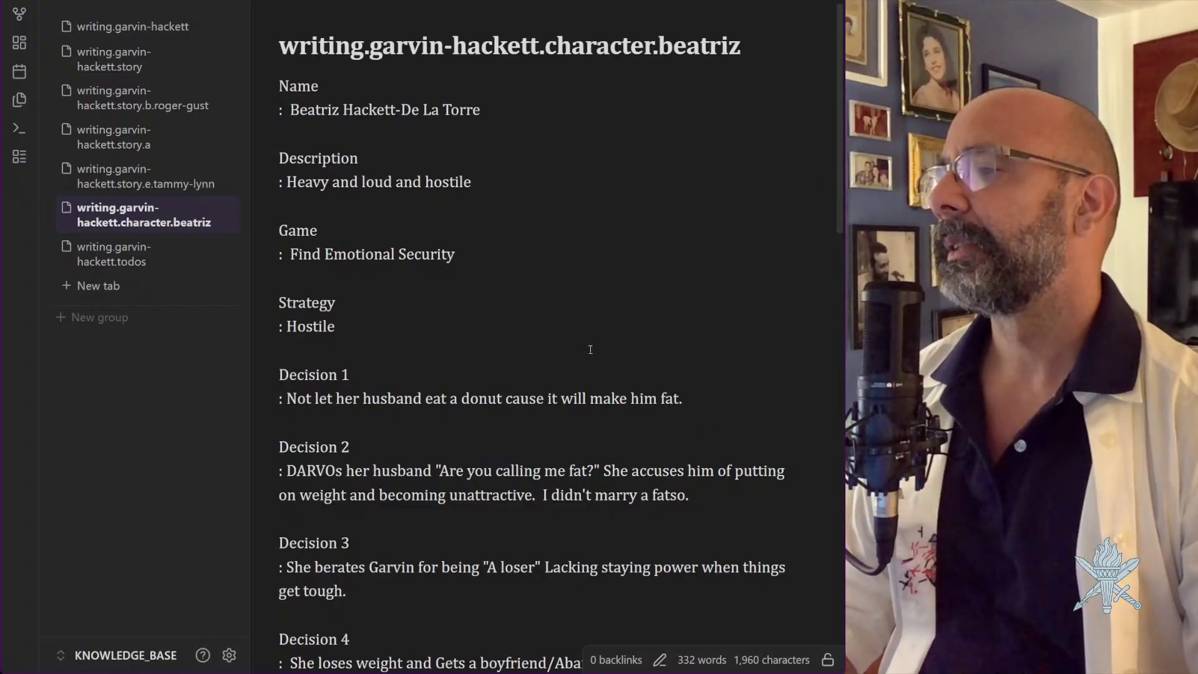
pyautogui.scroll(-2, 591, 349)
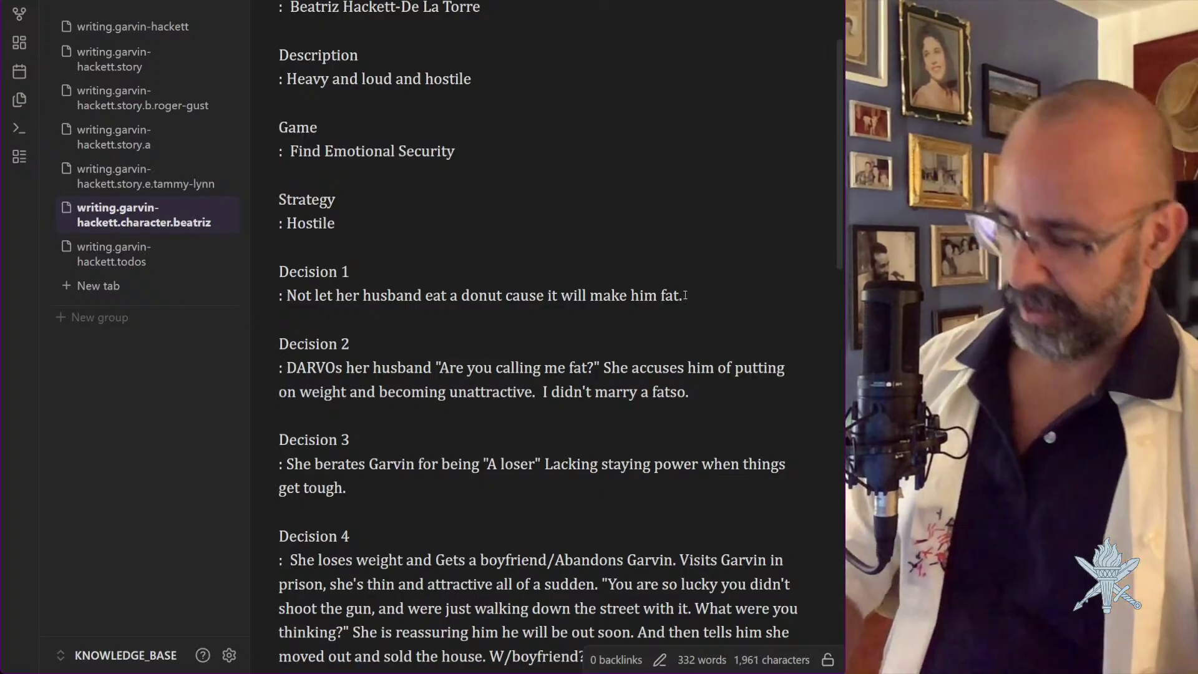
pyautogui.write("She eats her feelings. So she's really fat.")
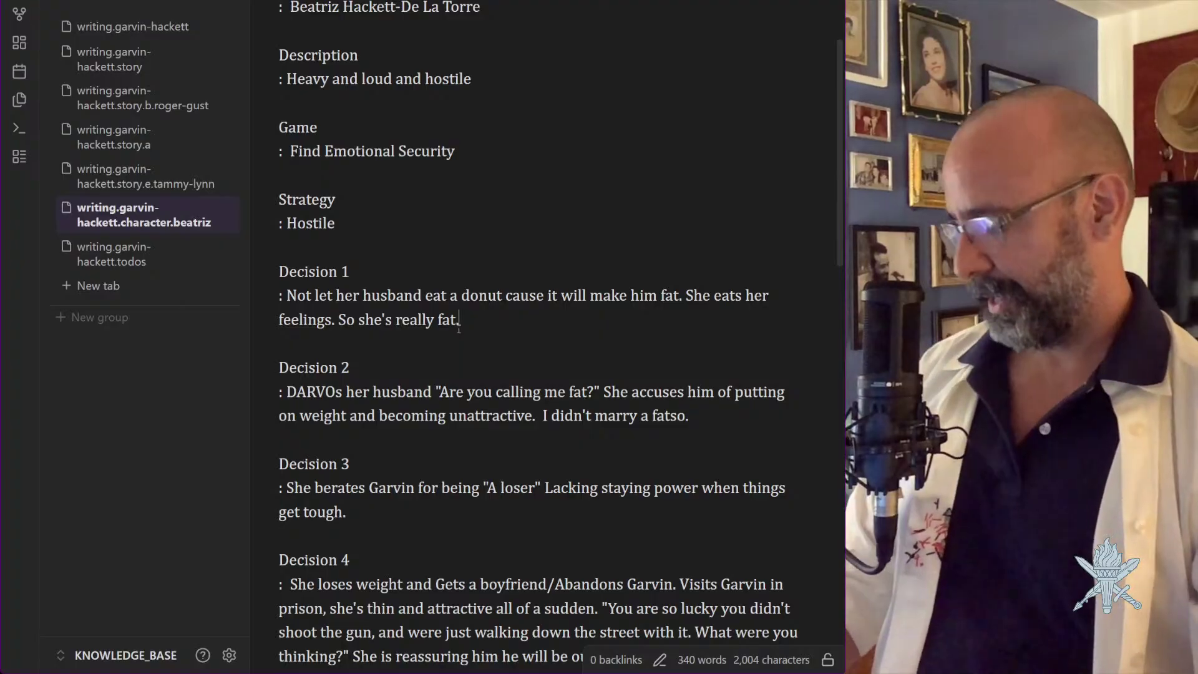
pyautogui.hotkey('ctrl', 'z')
# Add a period after "Heavy and loud and hostile" in the Description
pyautogui.click(475, 80)
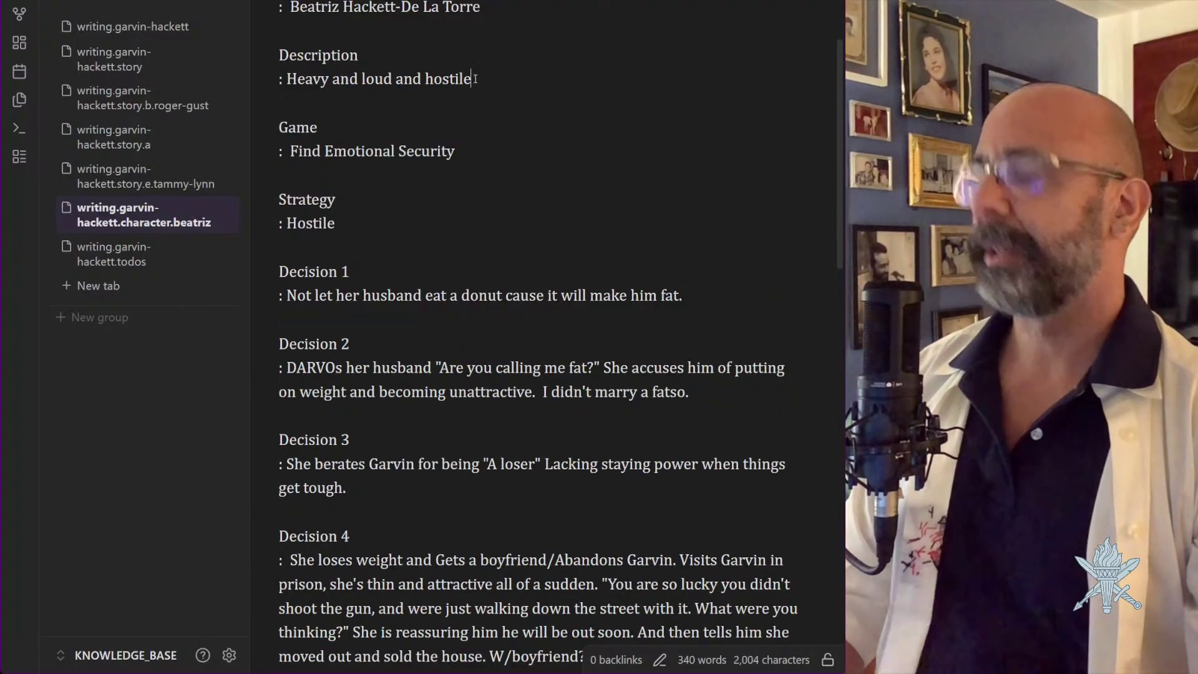
pyautogui.write('.')
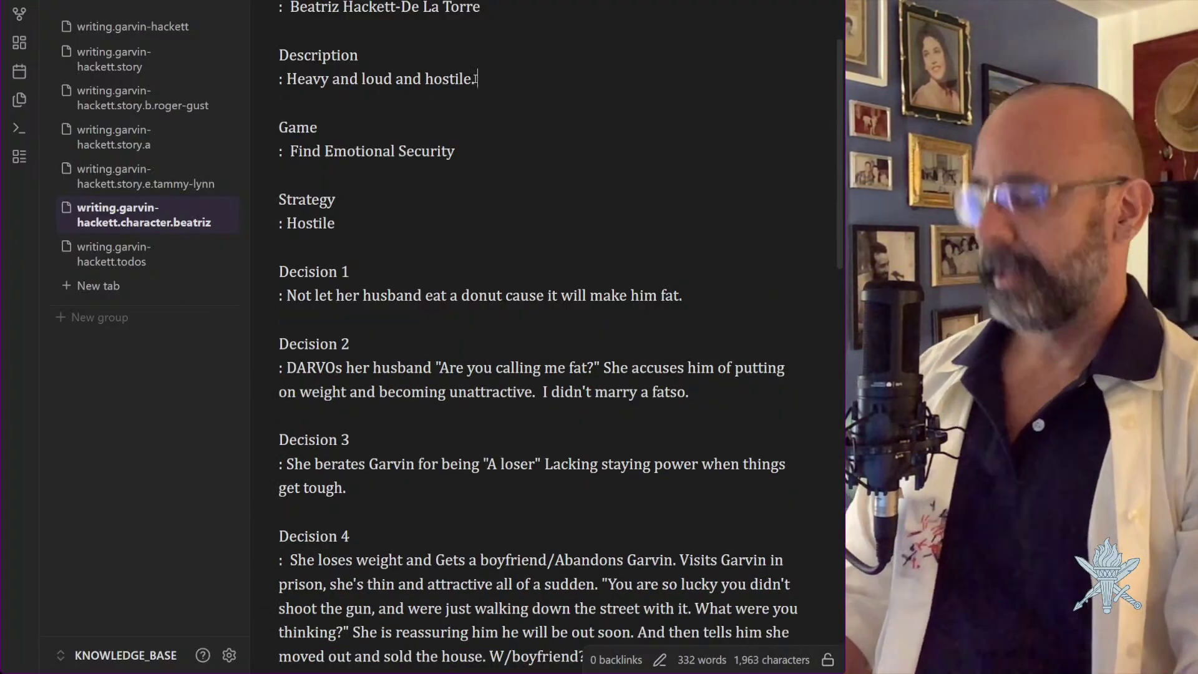
pyautogui.press('BackSpace')
pyautogui.press('BackSpace')
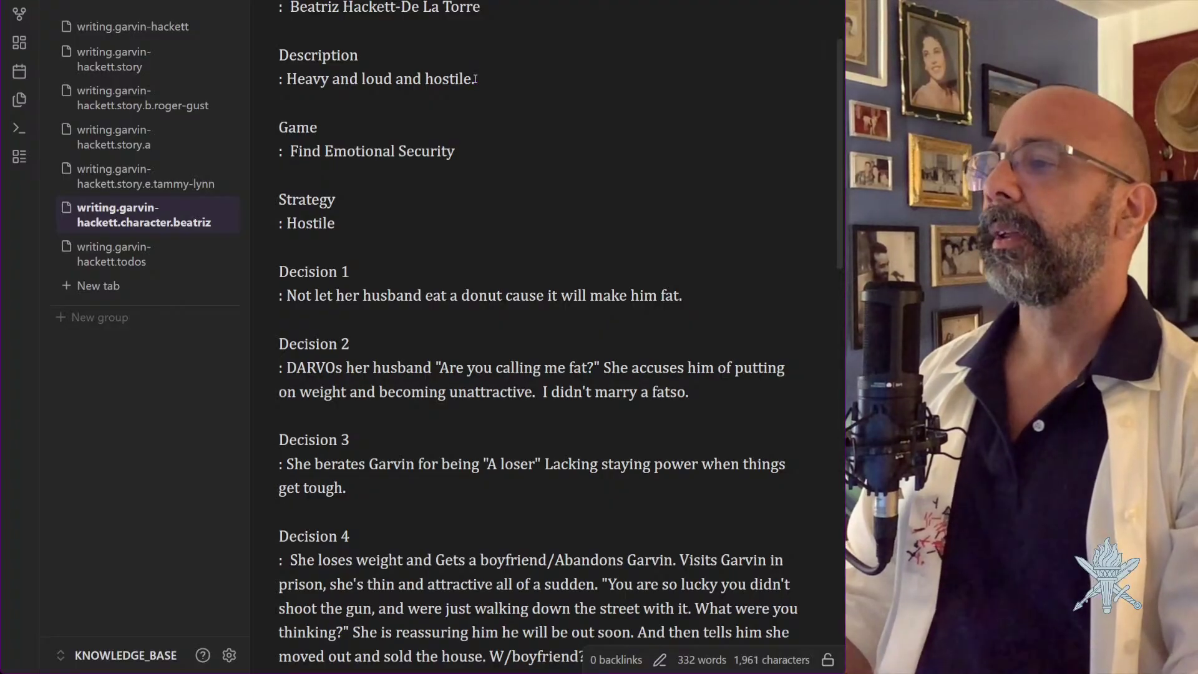
pyautogui.write('The idea is s')
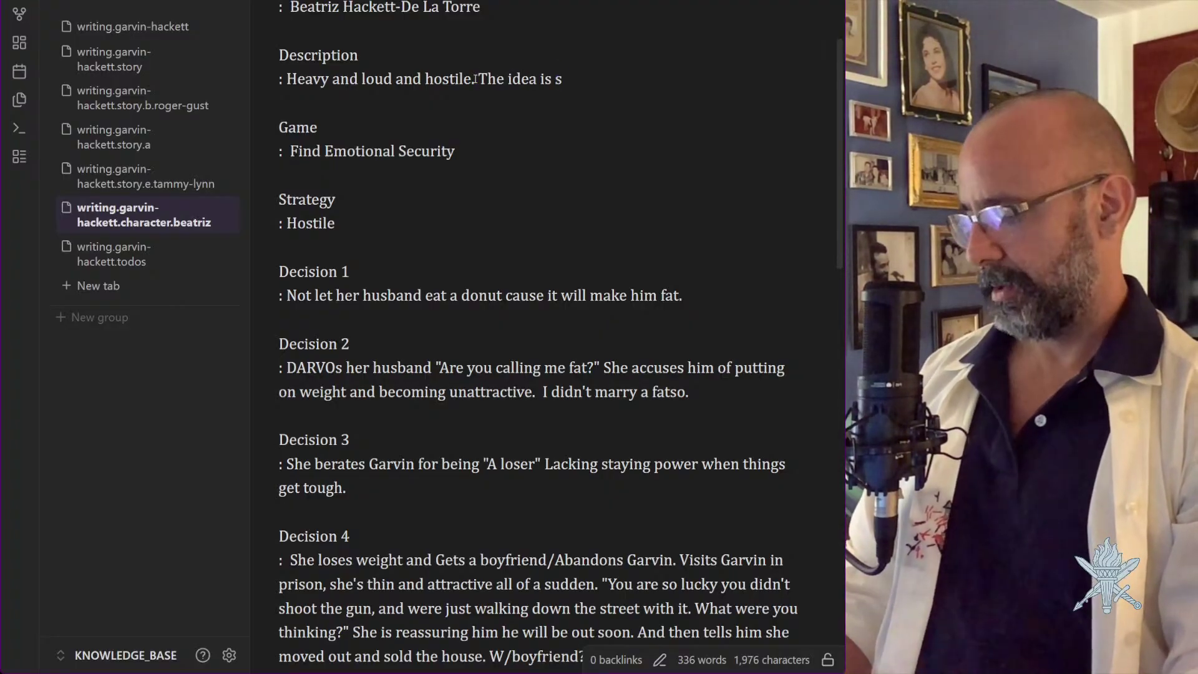
pyautogui.press('BackSpace')
pyautogui.press('BackSpace')
pyautogui.press('BackSpace')
pyautogui.press('BackSpace')
pyautogui.press('BackSpace')
pyautogui.press('BackSpace')
pyautogui.press('BackSpace')
pyautogui.press('BackSpace')
pyautogui.press('BackSpace')
pyautogui.press('BackSpace')
pyautogui.press('BackSpace')
pyautogui.press('BackSpace')
pyautogui.press('BackSpace')
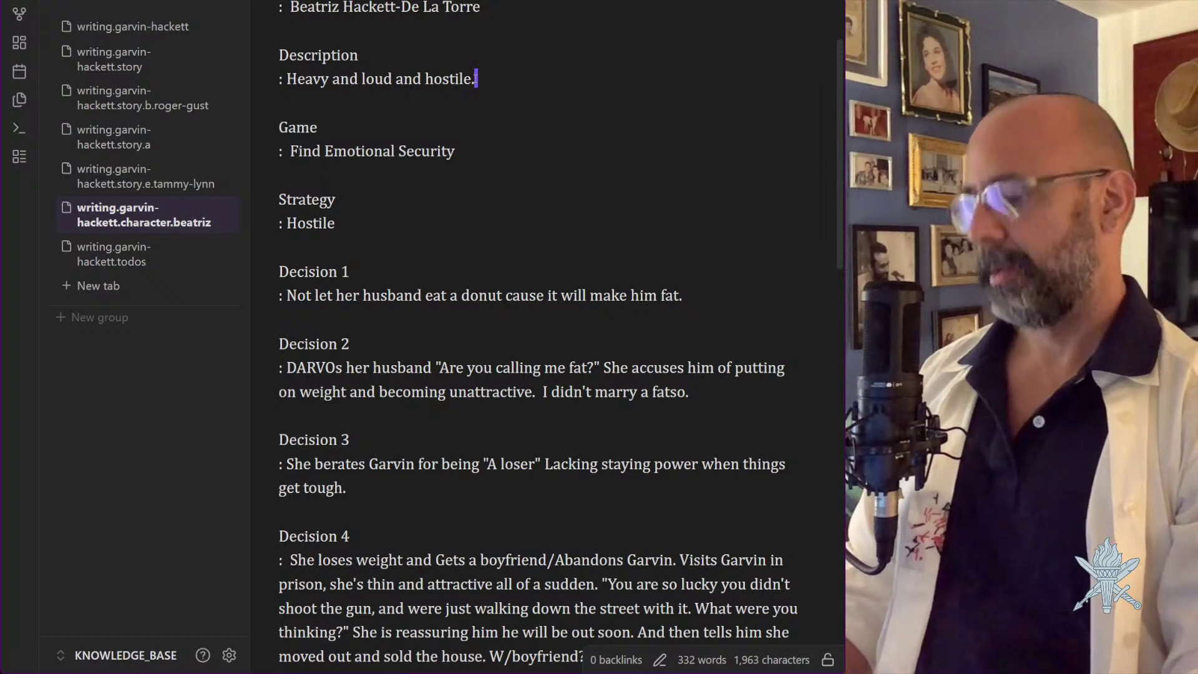
# Paste "She eats her feelings. So she's really fat." at the end of the Description, after "hostile."
pyautogui.hotkey('shift', 'Left')
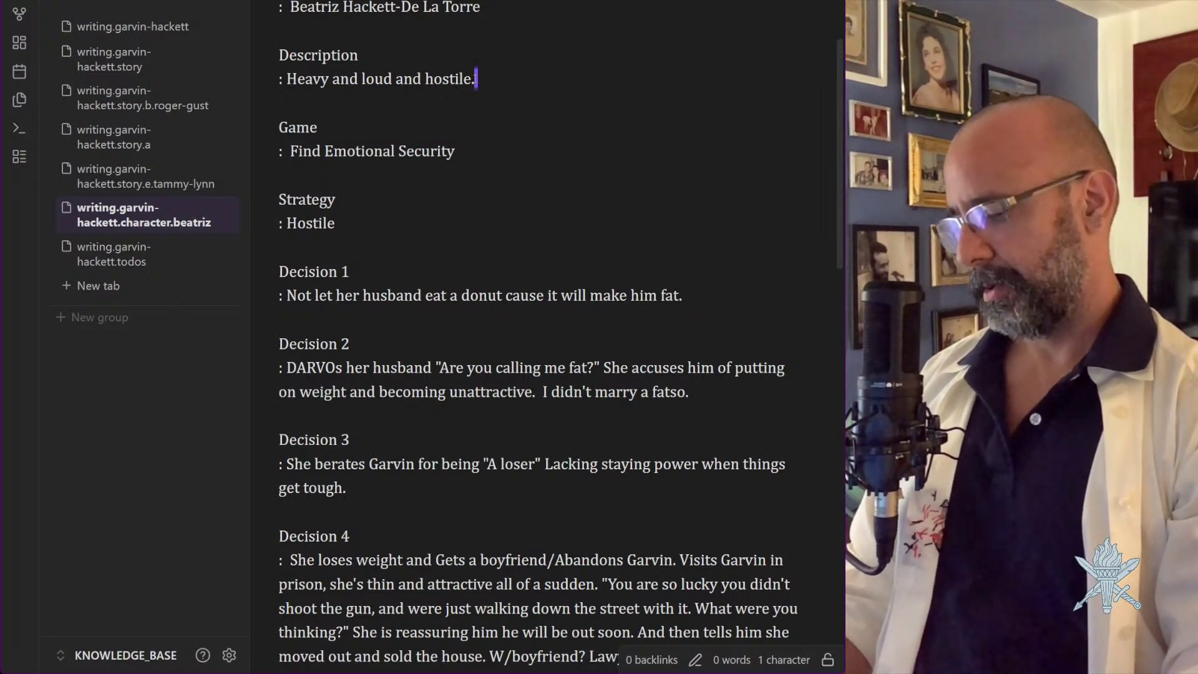
pyautogui.press('BackSpace')
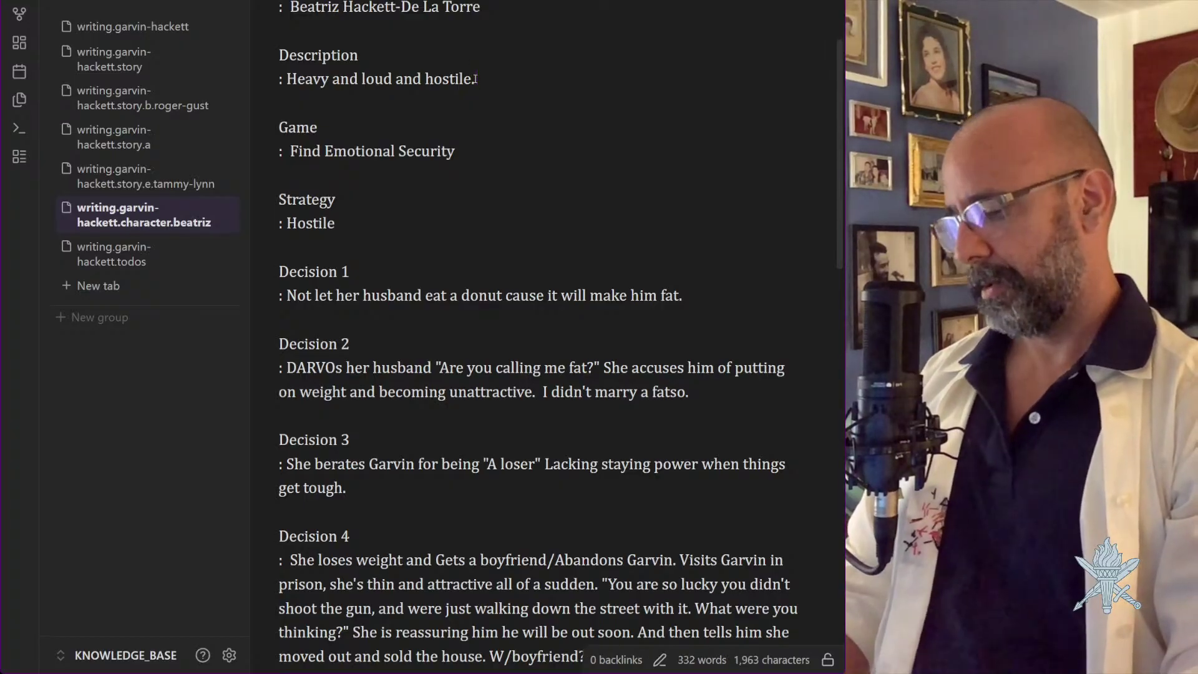
pyautogui.hotkey('ctrl', 'v')
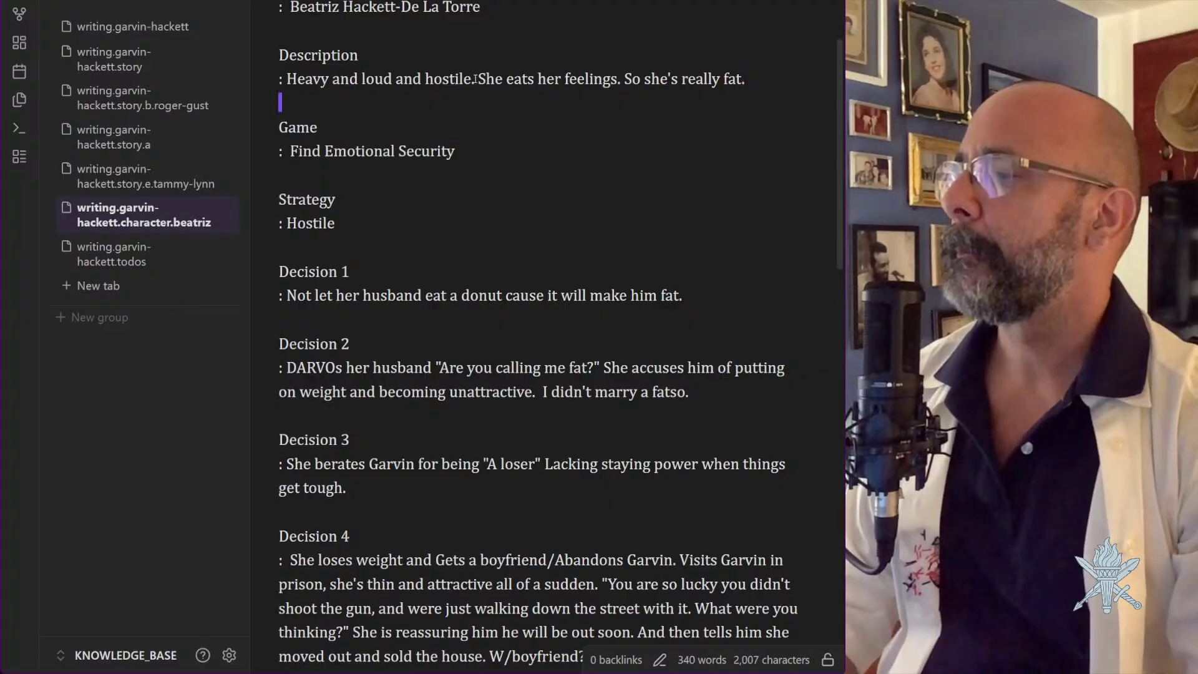
# Read down through Beatriz's decisions and the Notes, from her Cuban refugee background to the line about bitterness
pyautogui.press('Down')
pyautogui.press('Down')
pyautogui.press('Down')
pyautogui.press('Down')
pyautogui.press('Down')
pyautogui.press('Down')
pyautogui.press('Down')
pyautogui.press('Down')
pyautogui.press('Down')
pyautogui.press('Down')
pyautogui.press('Down')
pyautogui.press('Down')
pyautogui.press('Down')
pyautogui.press('Down')
pyautogui.press('Down')
pyautogui.press('Down')
pyautogui.press('Down')
pyautogui.press('Down')
pyautogui.press('Down')
pyautogui.press('Down')
pyautogui.press('Down')
pyautogui.press('Down')
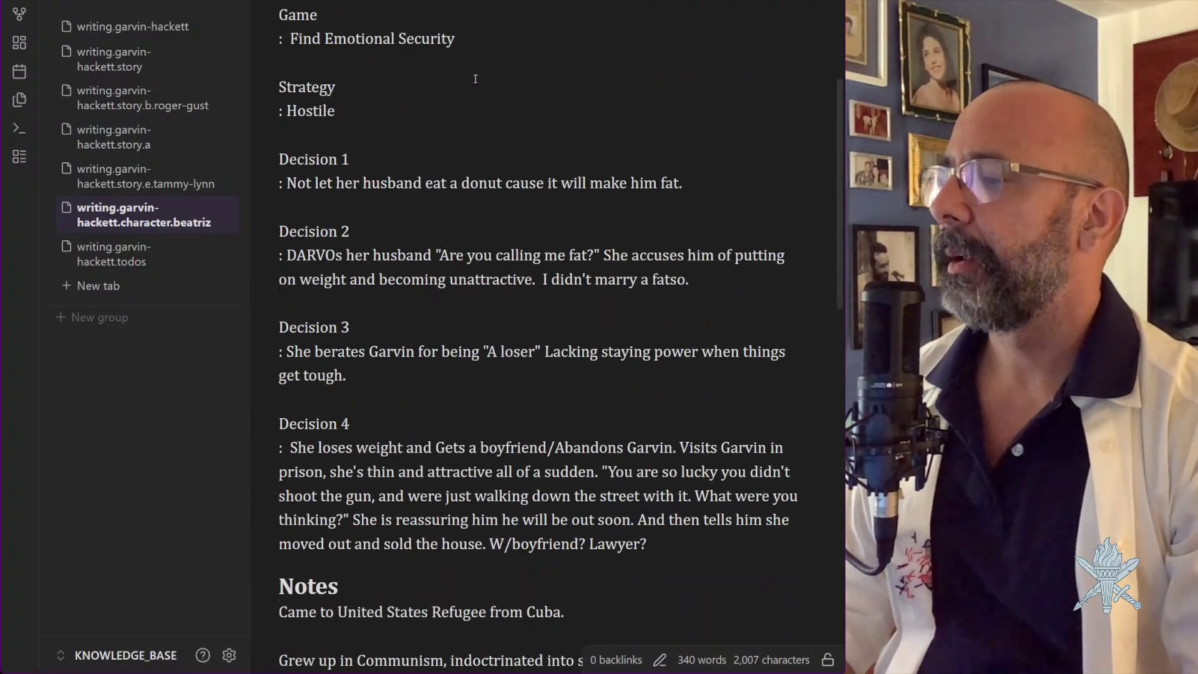
pyautogui.press('Down')
pyautogui.press('Down')
pyautogui.press('Down')
pyautogui.press('Down')
pyautogui.press('Down')
pyautogui.press('Down')
pyautogui.press('Down')
pyautogui.press('Down')
pyautogui.press('Down')
pyautogui.press('Down')
pyautogui.press('Down')
pyautogui.press('Down')
pyautogui.press('Down')
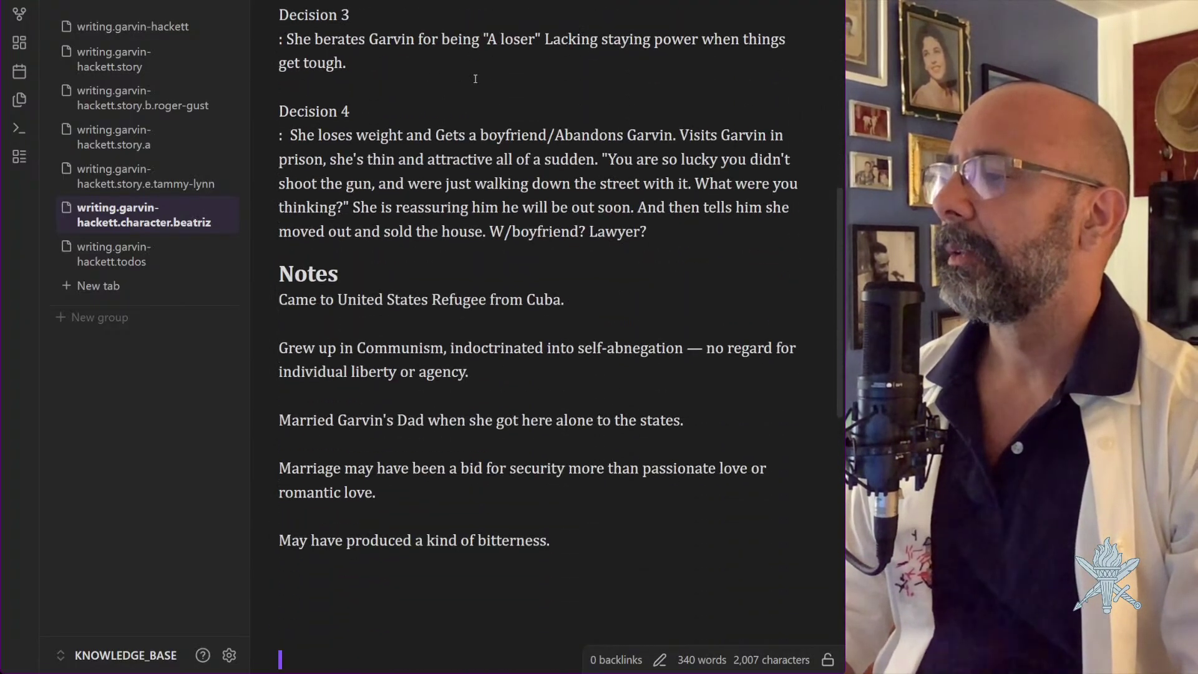
pyautogui.press('BackSpace')
pyautogui.press('BackSpace')
pyautogui.press('BackSpace')
pyautogui.press('BackSpace')
pyautogui.press('Up')
pyautogui.press('Up')
pyautogui.press('Up')
pyautogui.press('Up')
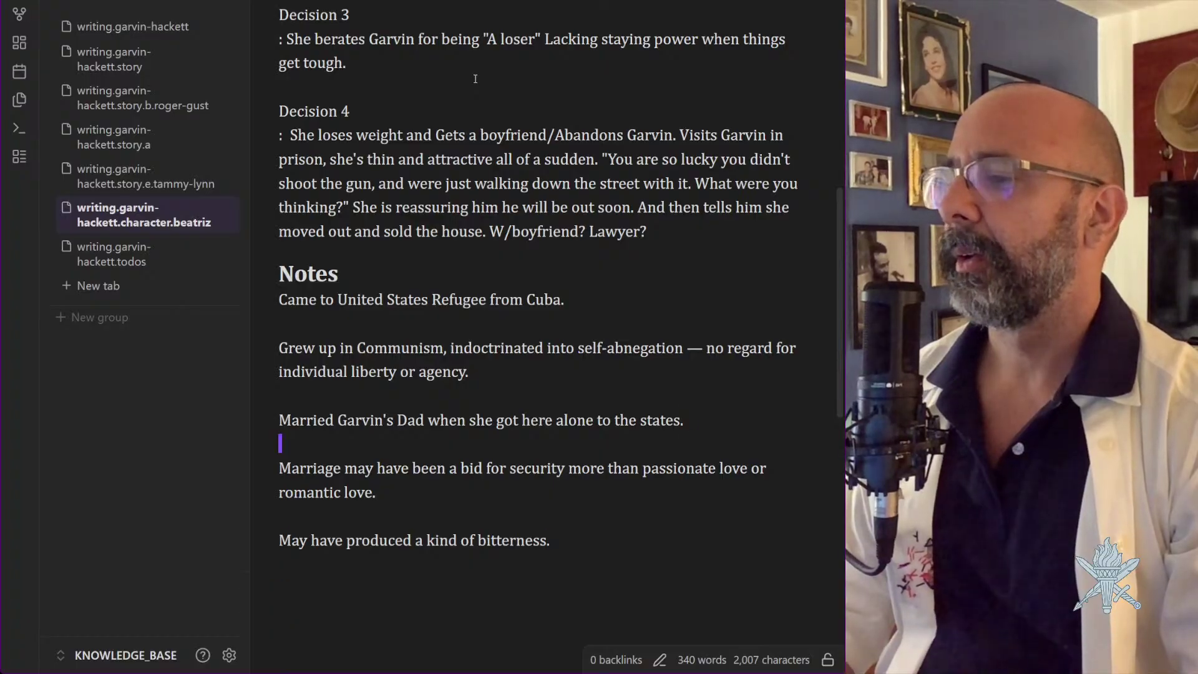
pyautogui.press('Up')
pyautogui.press('End')
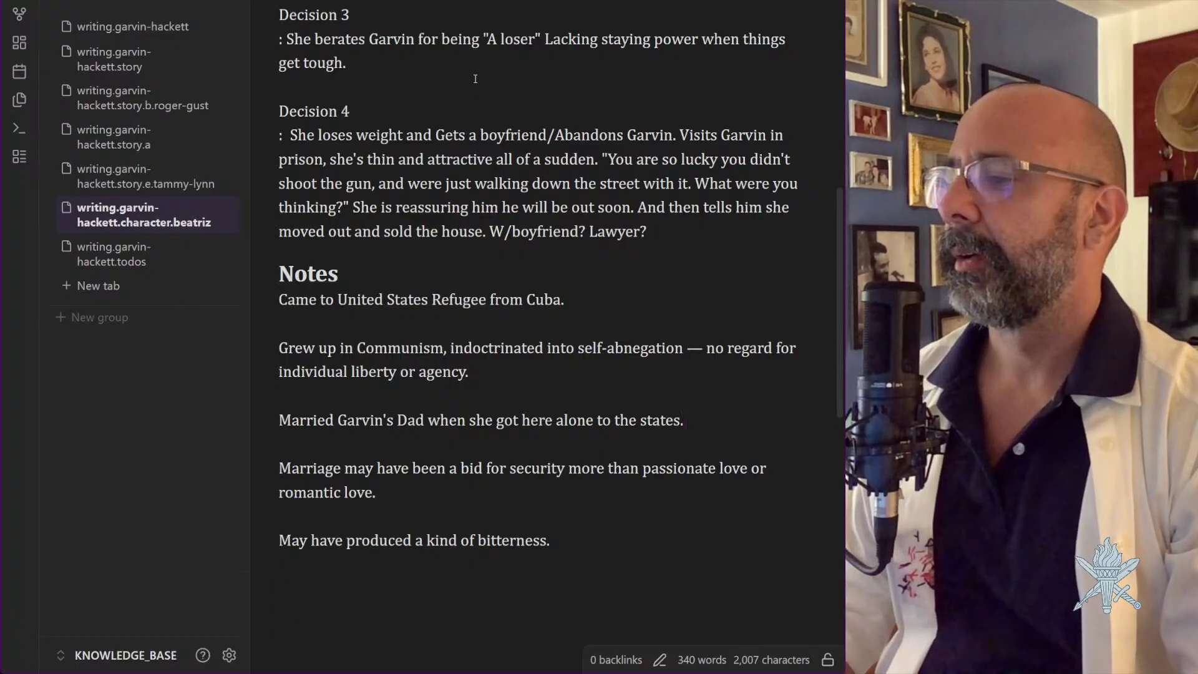
pyautogui.press('Down')
pyautogui.press('Down')
pyautogui.press('Down')
pyautogui.press('Down')
pyautogui.press('Down')
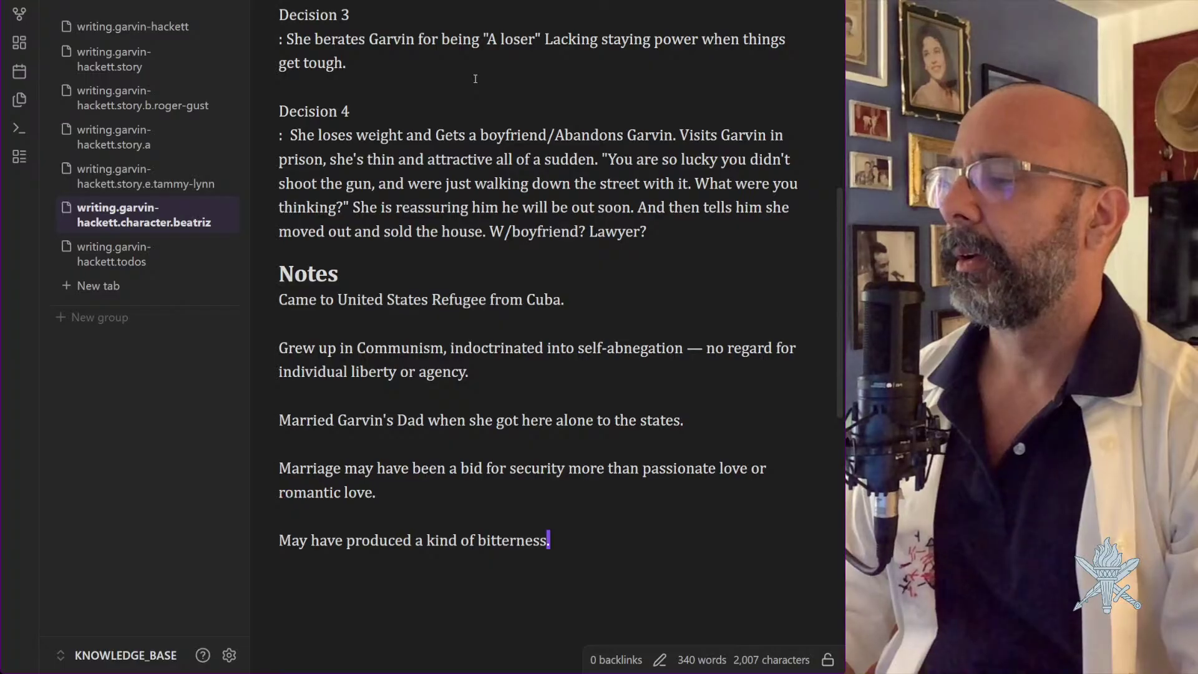
pyautogui.press('Up')
pyautogui.press('Up')
pyautogui.press('Up')
pyautogui.press('Up')
pyautogui.press('Up')
pyautogui.press('Up')
pyautogui.press('Up')
pyautogui.press('Up')
pyautogui.press('Up')
pyautogui.press('Up')
pyautogui.press('End')
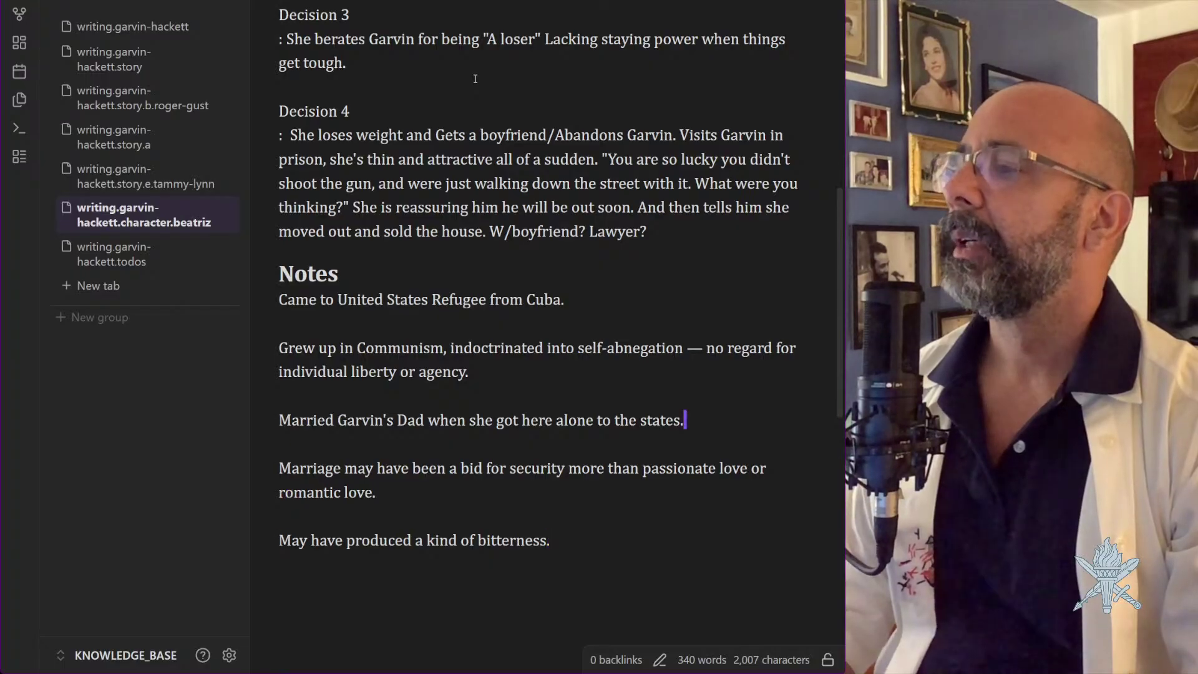
# Reread Decisions 1 through 4 against the background entries in the Notes section
pyautogui.press('Up')
pyautogui.press('Up')
pyautogui.press('Up')
pyautogui.press('Up')
pyautogui.press('Up')
pyautogui.press('Up')
pyautogui.press('Up')
pyautogui.press('Up')
pyautogui.press('Up')
pyautogui.press('Up')
pyautogui.press('Up')
pyautogui.press('Up')
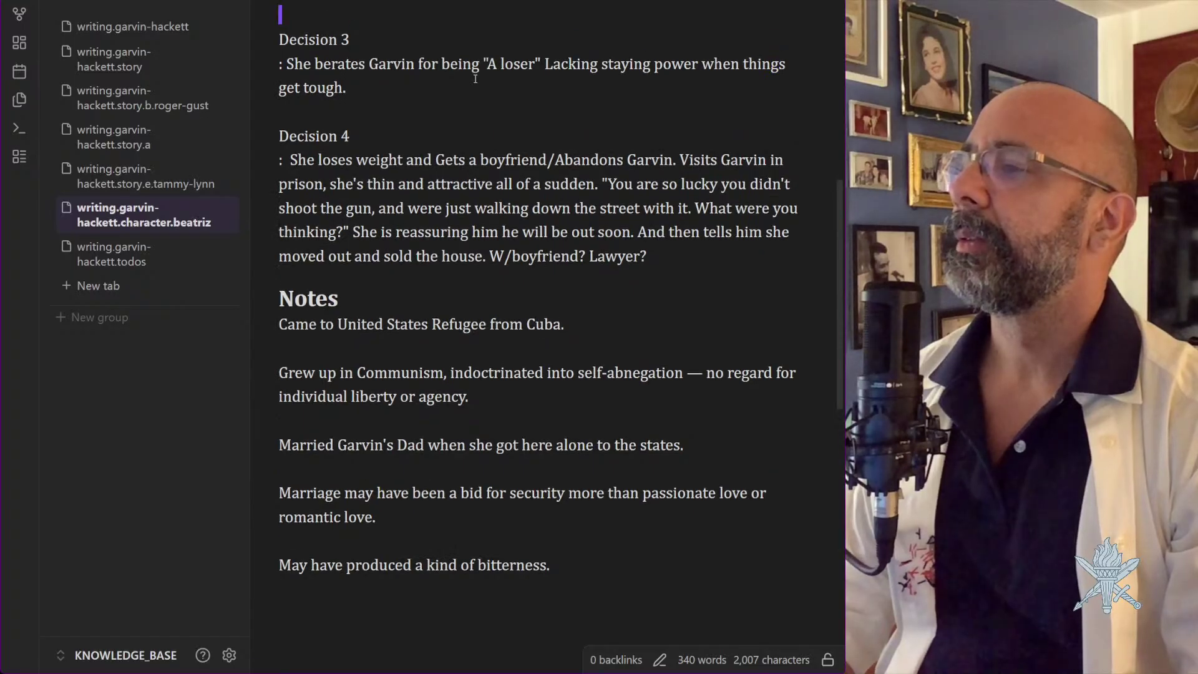
pyautogui.press('Up')
pyautogui.press('Up')
pyautogui.press('Up')
pyautogui.press('Up')
pyautogui.press('Up')
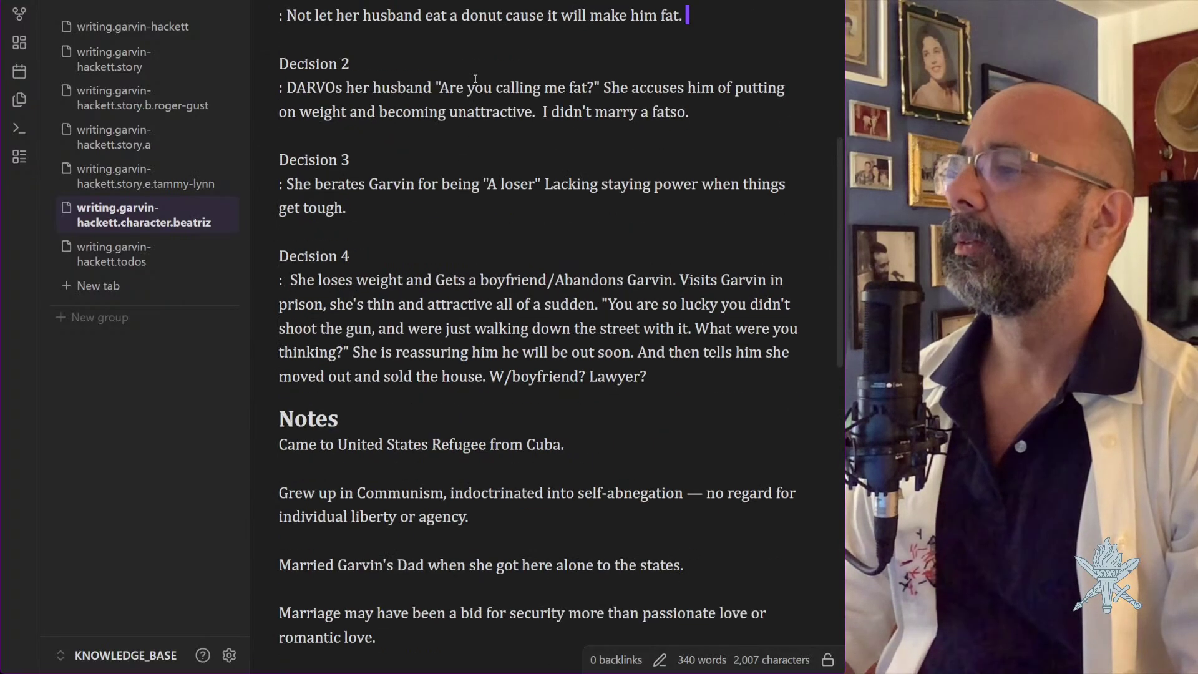
pyautogui.press('Down')
pyautogui.press('Down')
pyautogui.press('Down')
pyautogui.press('Down')
pyautogui.press('Down')
pyautogui.press('Down')
pyautogui.press('Down')
pyautogui.press('Down')
pyautogui.press('Down')
pyautogui.press('Down')
pyautogui.press('Down')
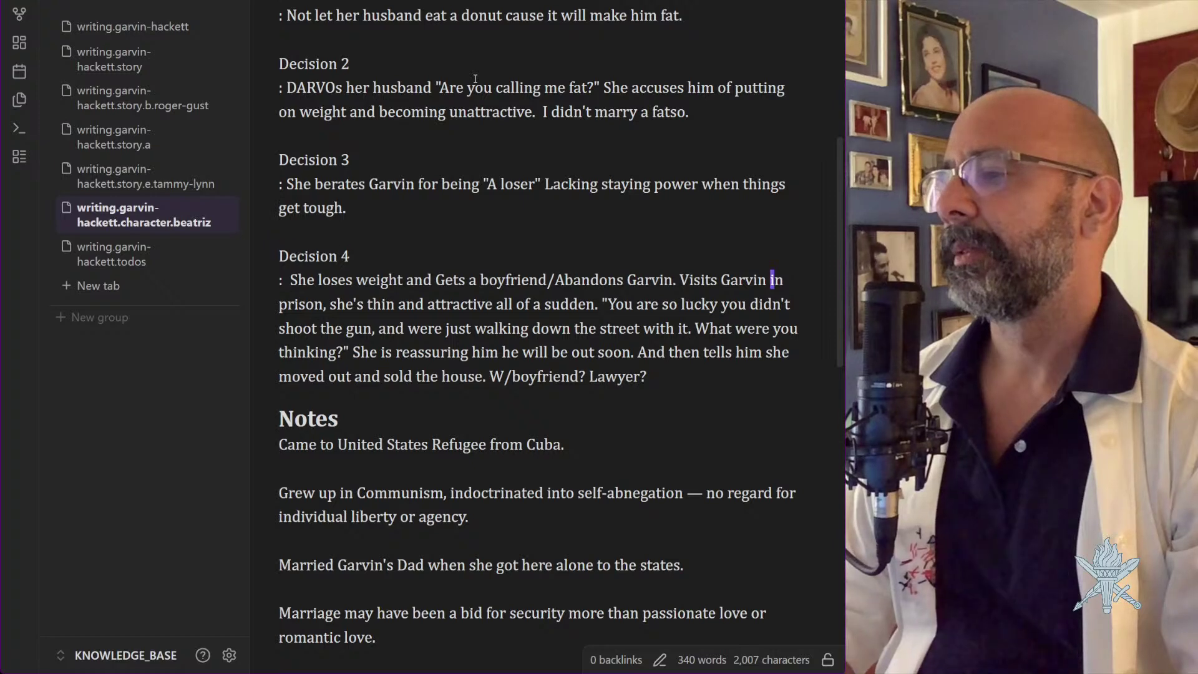
pyautogui.press('Down')
pyautogui.press('Down')
pyautogui.press('Down')
pyautogui.press('Down')
pyautogui.press('Down')
pyautogui.press('Down')
pyautogui.press('Down')
pyautogui.press('Up')
pyautogui.press('Up')
pyautogui.press('Up')
pyautogui.press('Up')
pyautogui.press('Up')
pyautogui.press('Up')
pyautogui.press('Up')
pyautogui.press('Up')
pyautogui.press('Down')
pyautogui.press('Down')
pyautogui.press('Down')
pyautogui.press('Down')
pyautogui.press('Down')
pyautogui.press('Down')
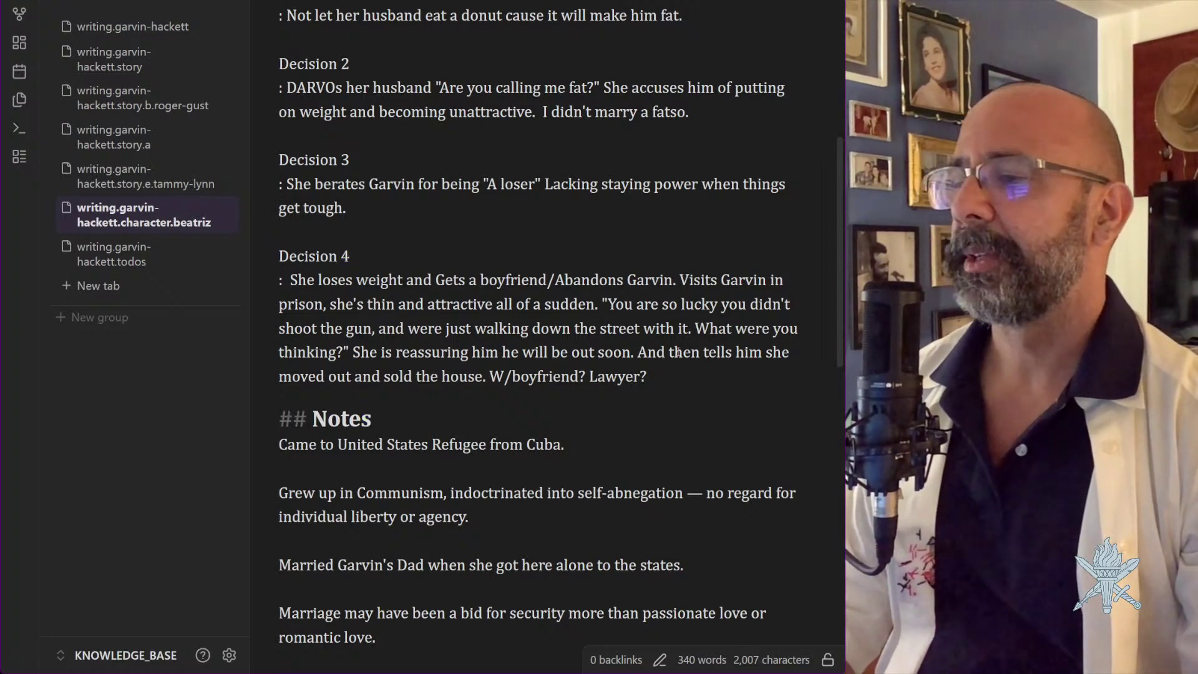
# Add a new paragraph under Decision 4 reading "She's learning about herself so she's abandoning him."
pyautogui.click(656, 379)
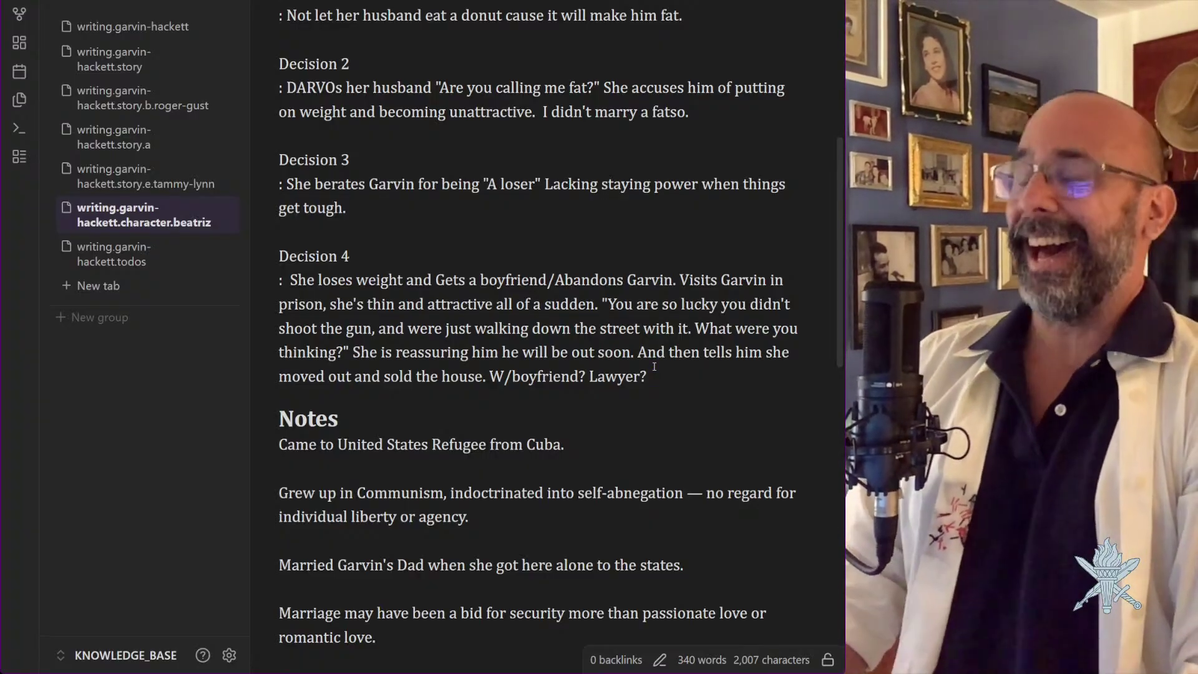
pyautogui.press('Return')
pyautogui.press('Return')
pyautogui.write('S')
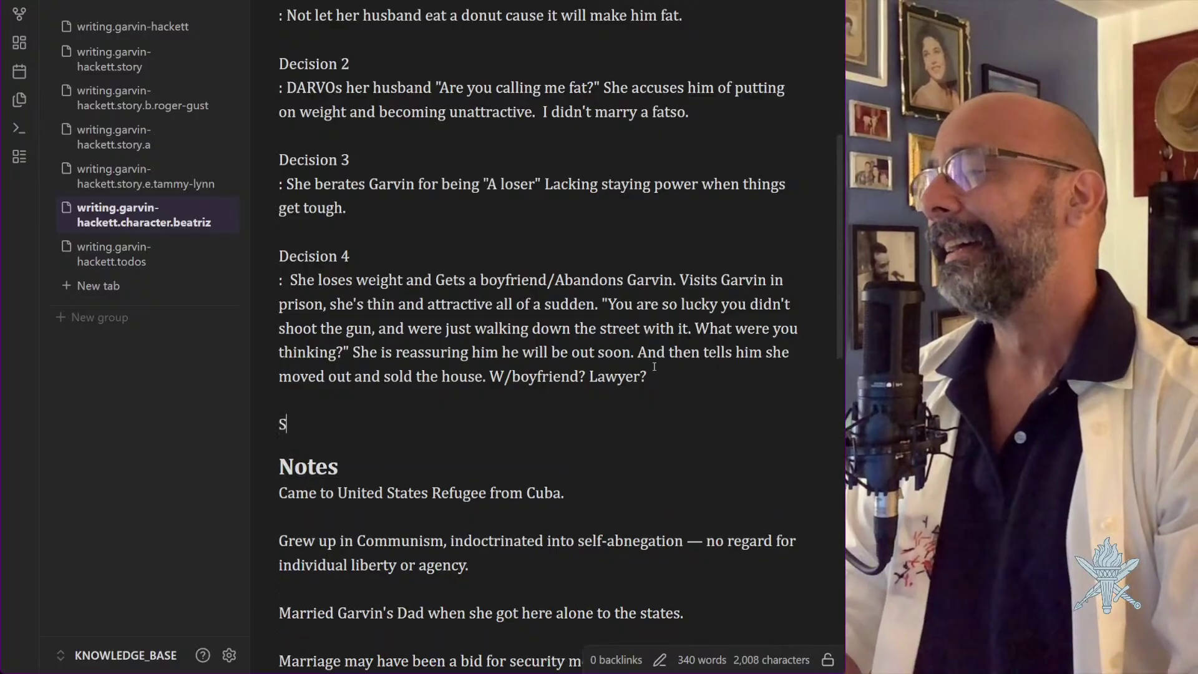
pyautogui.write("he's")
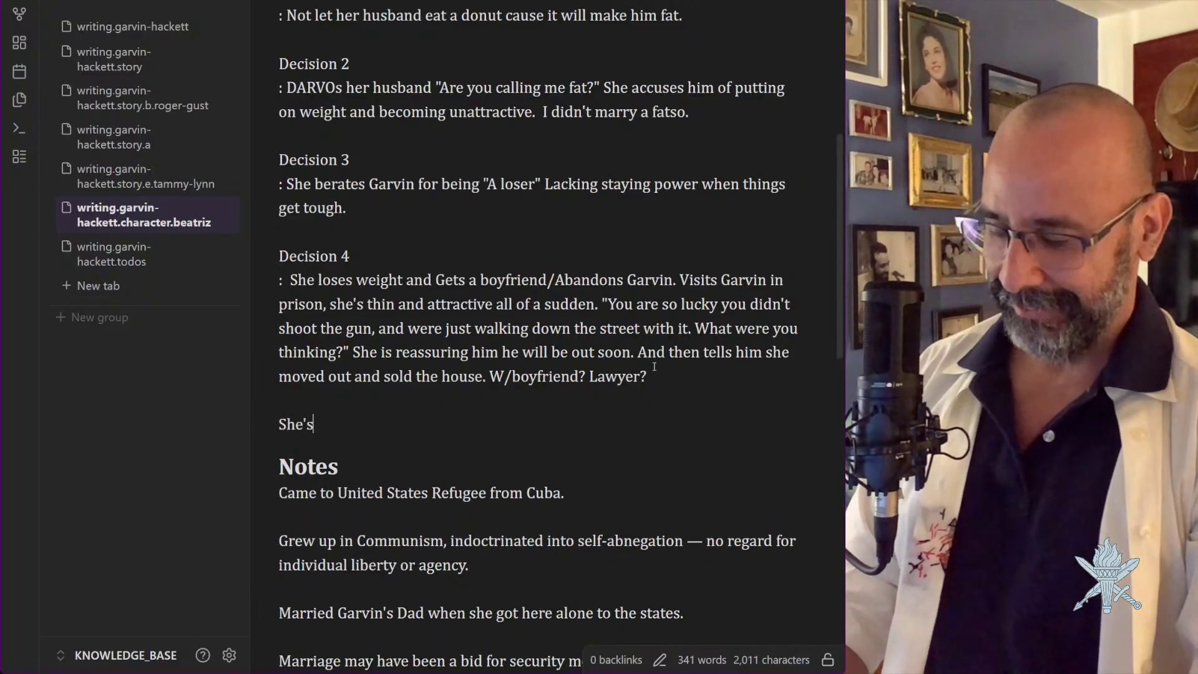
pyautogui.write(' learning about herself so')
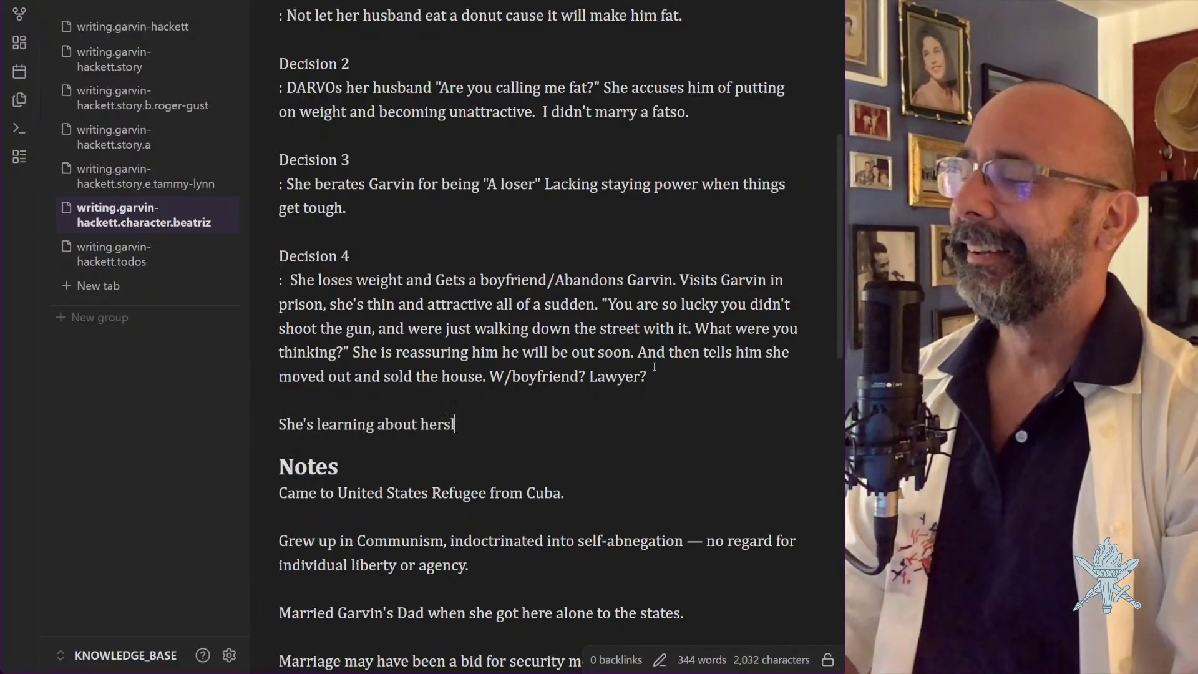
pyautogui.write(" she's aa")
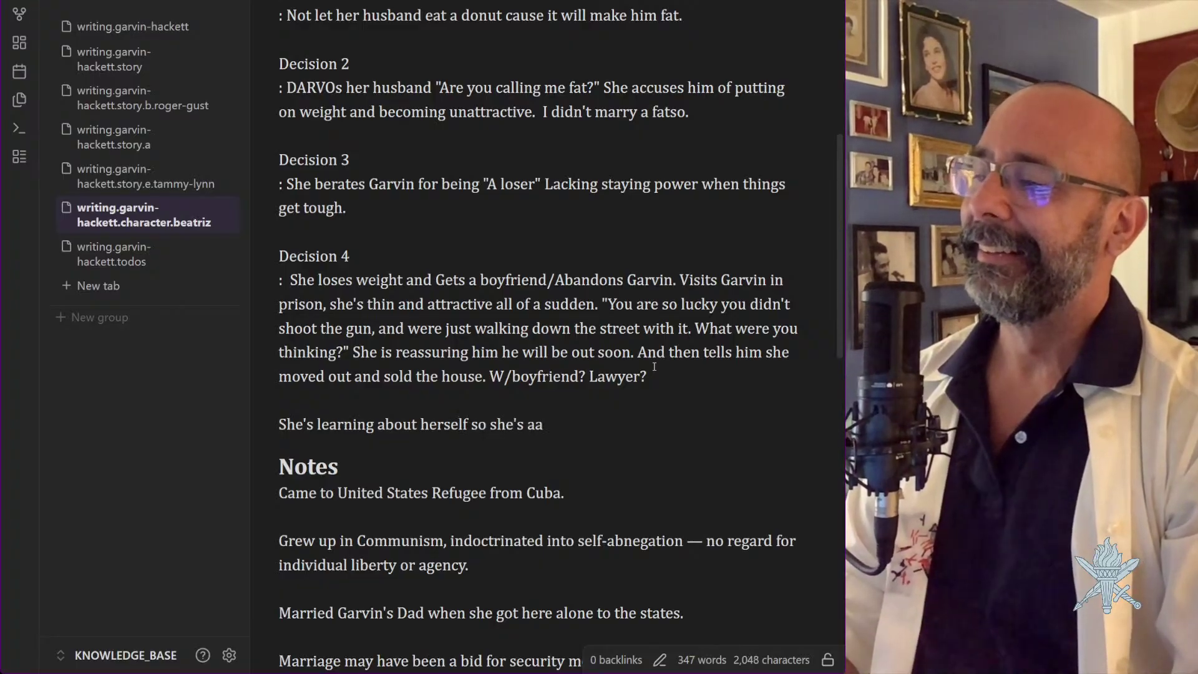
pyautogui.press('BackSpace')
pyautogui.write('band')
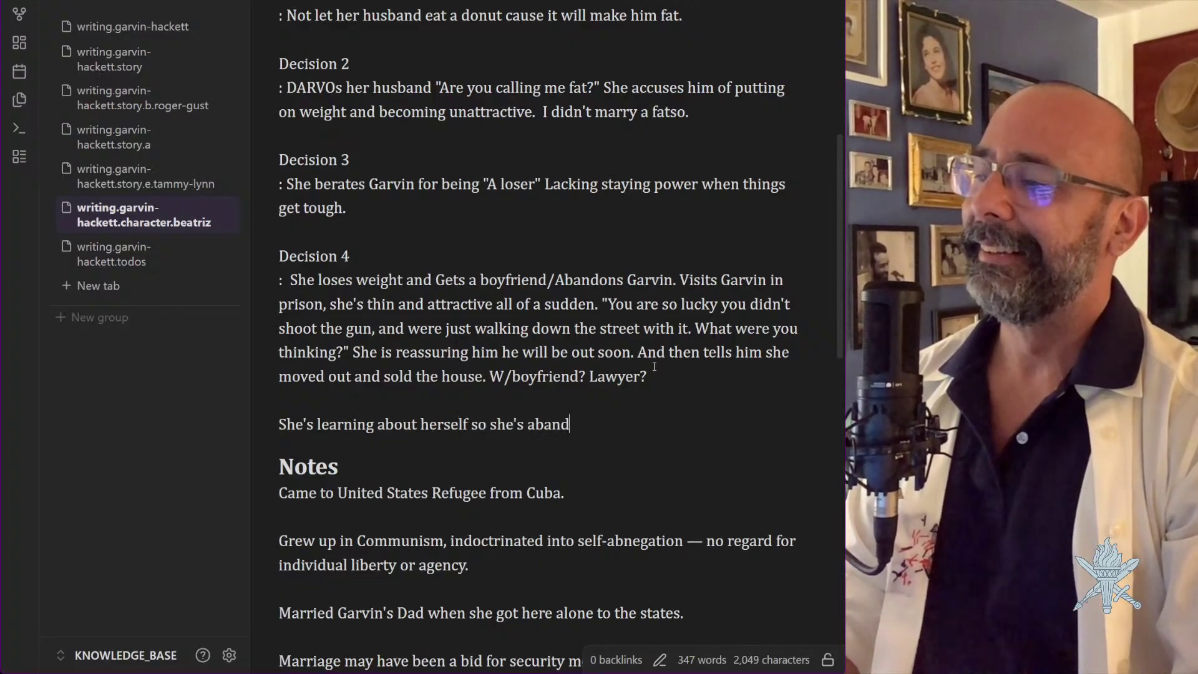
pyautogui.write('oning him.')
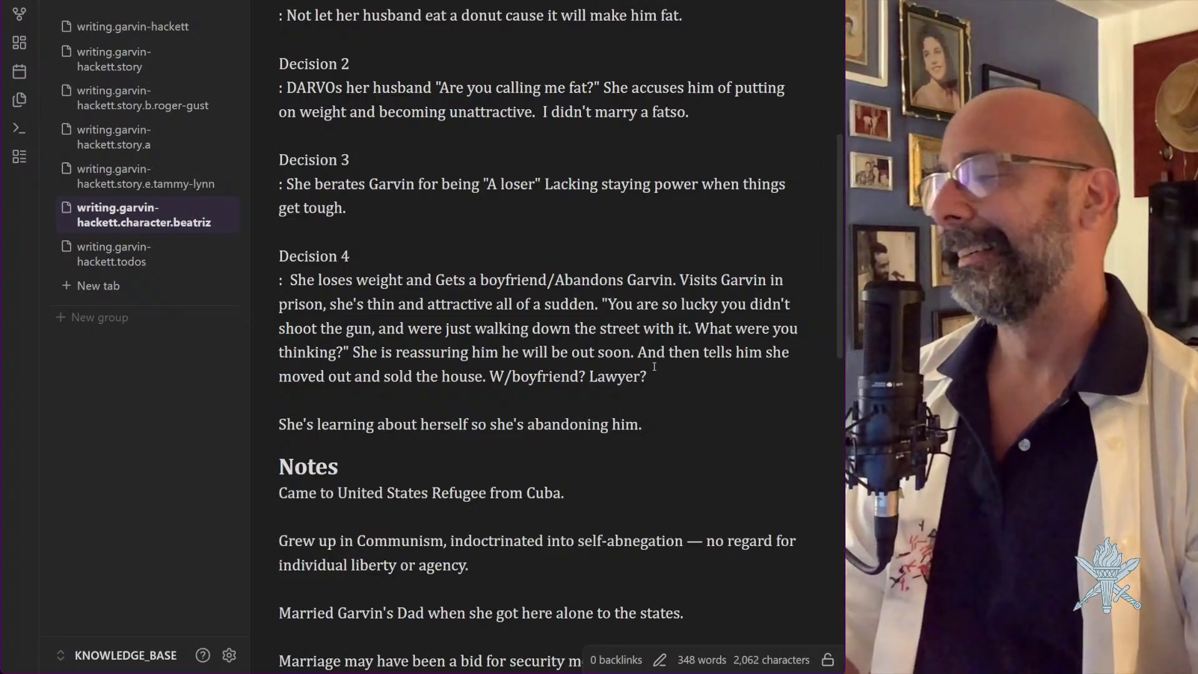
# Cut the background entries from Notes, from "Came to United States Refugee from Cuba." through "May have produced a kind of bitterness."
pyautogui.scroll(-3, 542, 532)
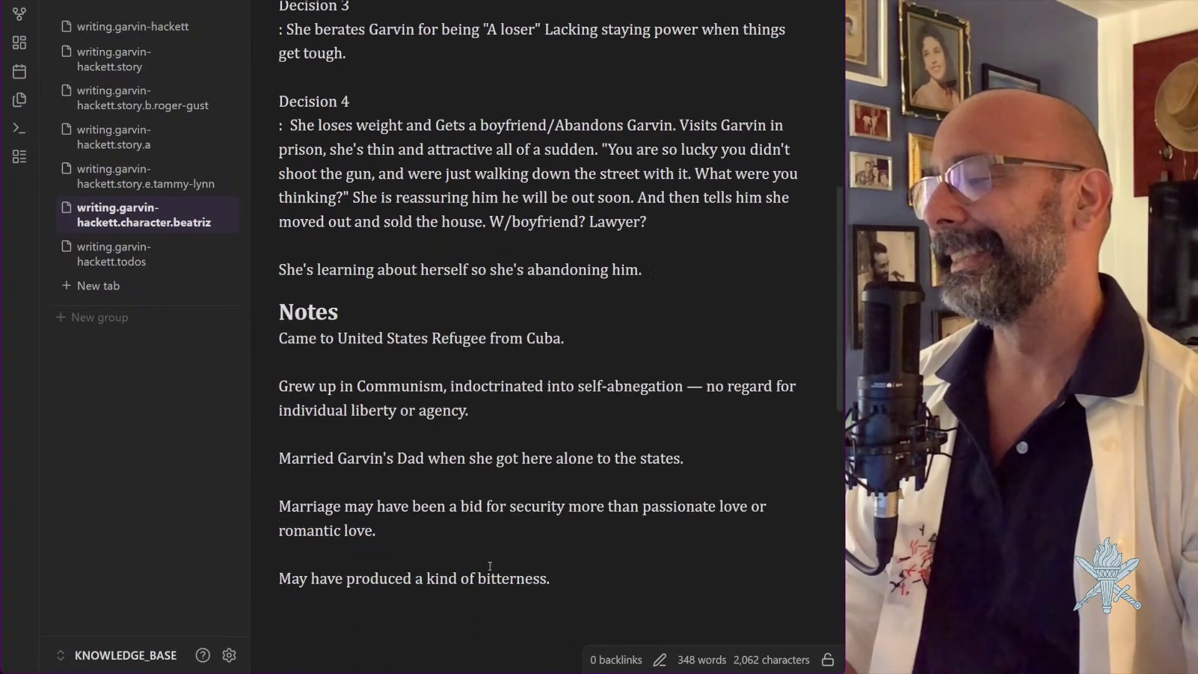
pyautogui.moveTo(571, 585); pyautogui.dragTo(263, 349)
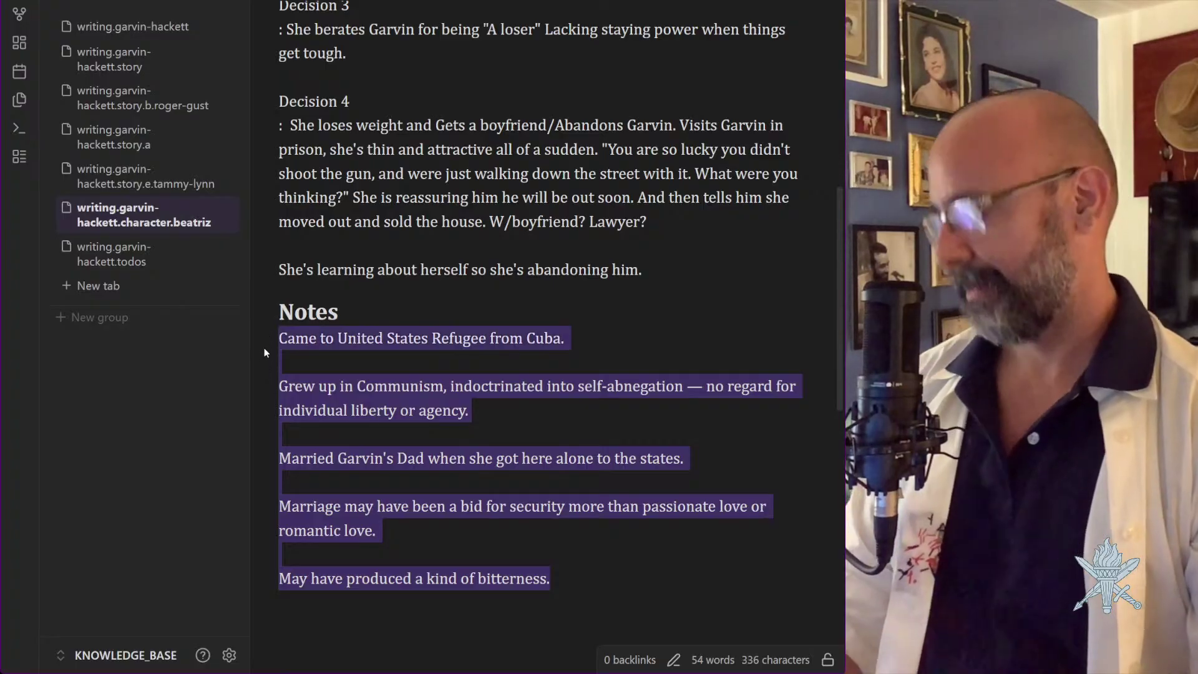
pyautogui.write('x')
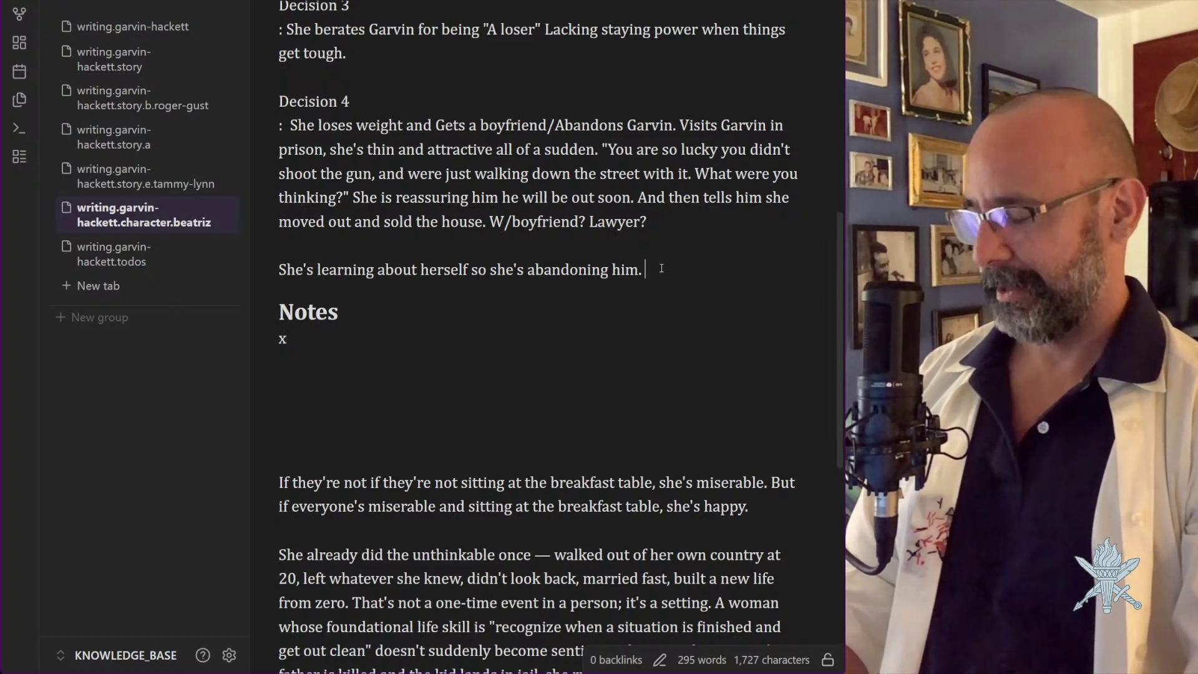
pyautogui.hotkey('ctrl', 'z')
pyautogui.hotkey('ctrl', 'c')
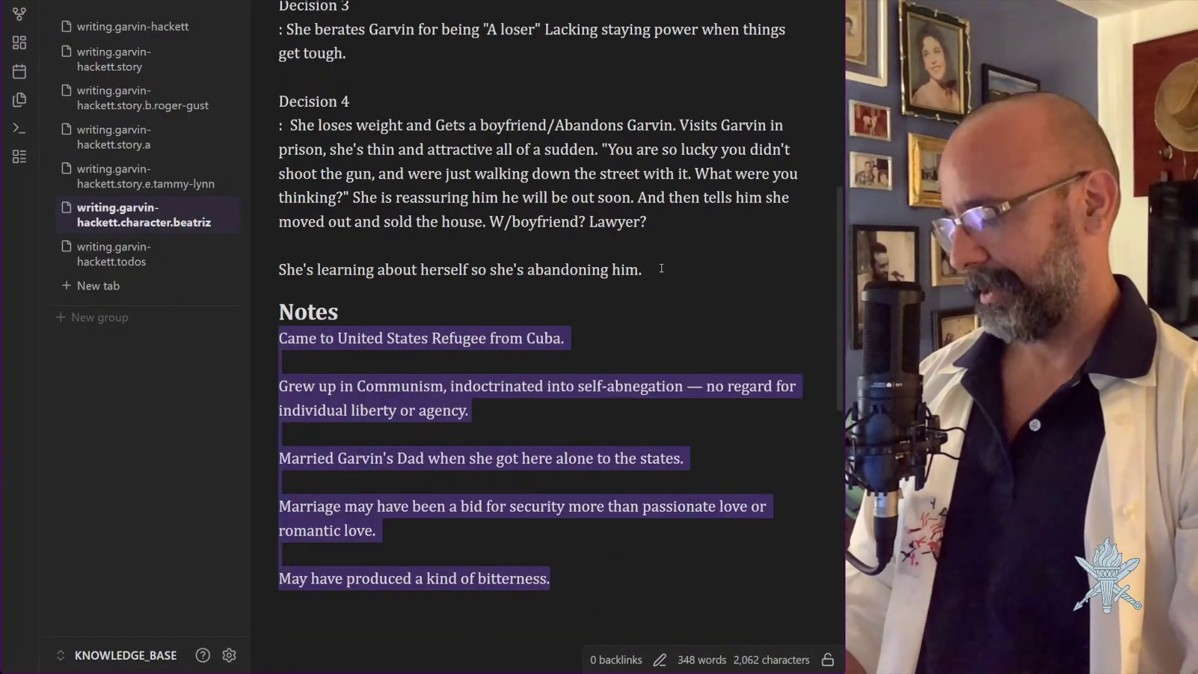
pyautogui.press('BackSpace')
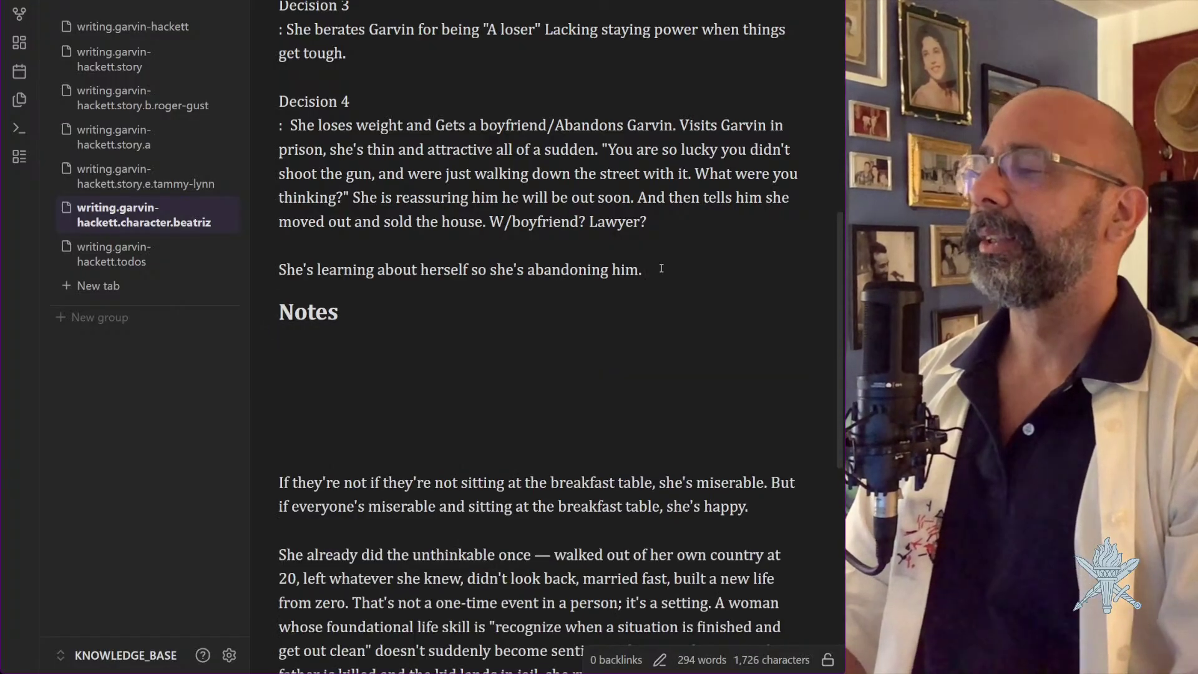
# Add "The idea is" after "abandoning him." under Decision 4 and paste the cut background entries behind it
pyautogui.press('Up')
pyautogui.press('Up')
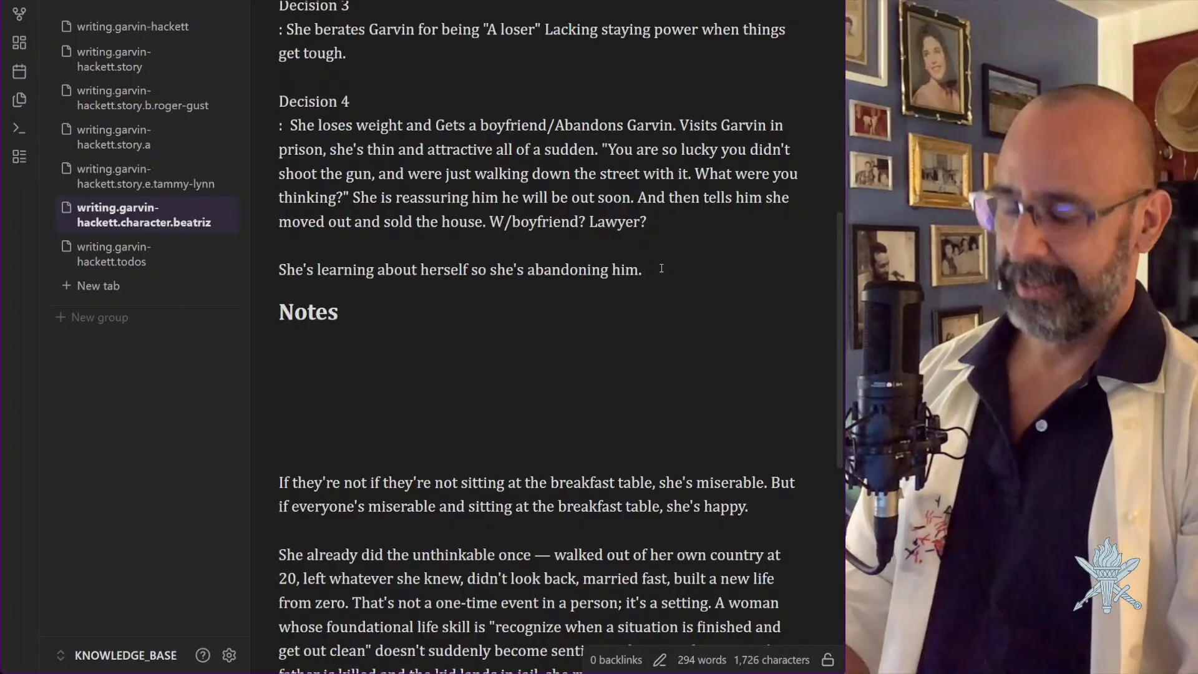
pyautogui.write('The idea is s')
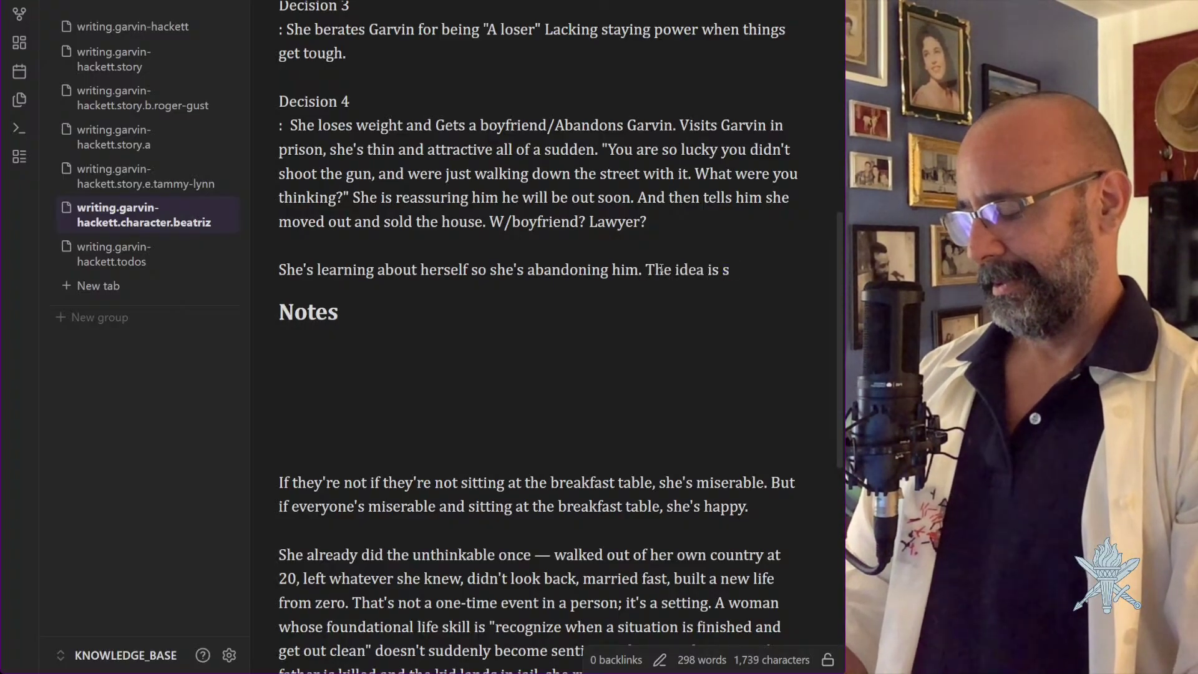
pyautogui.press('Escape')
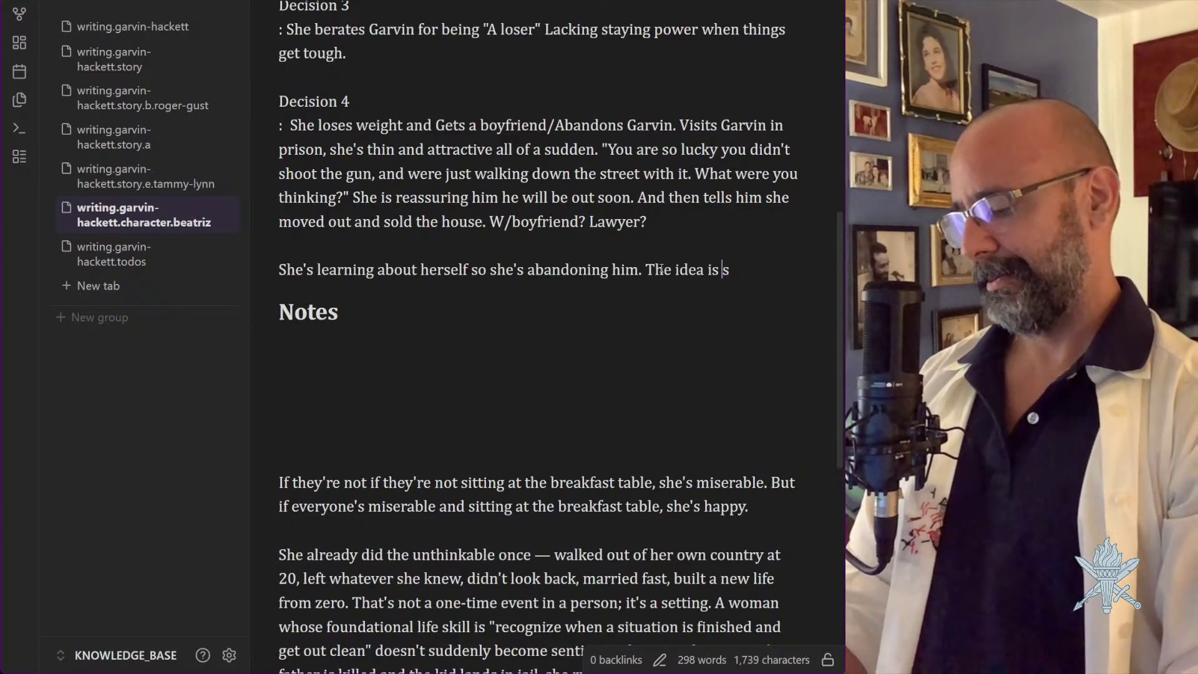
pyautogui.hotkey('ctrl', 'v')
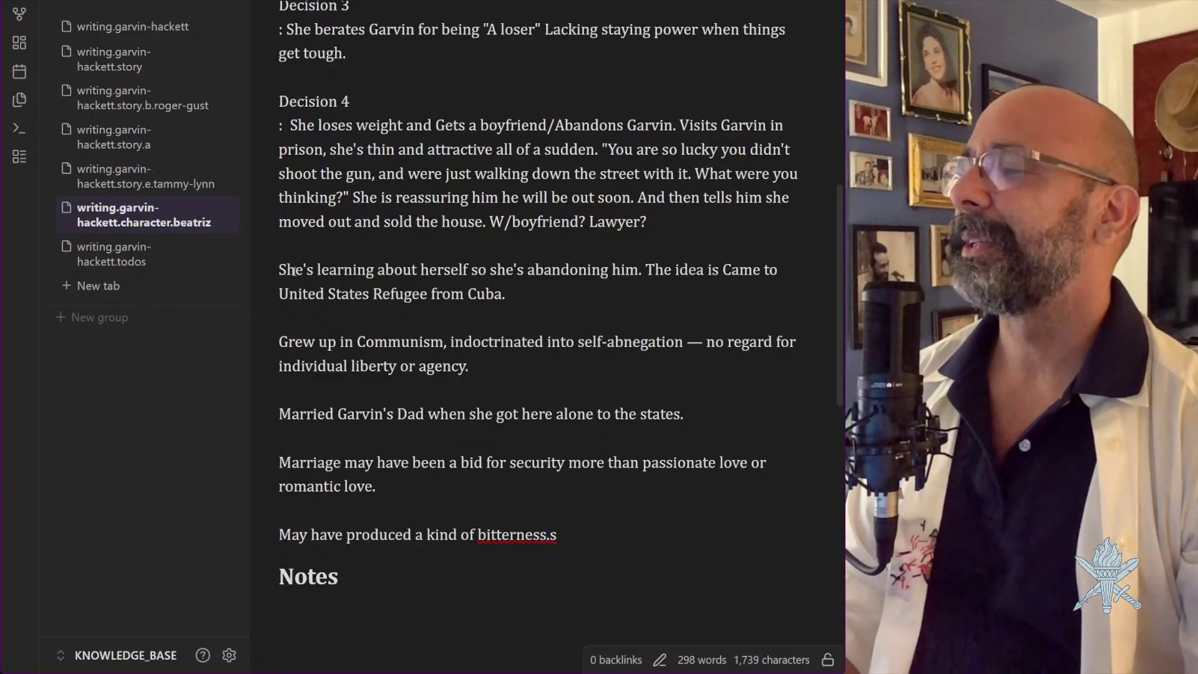
# Start the new Decision 4 paragraph with "She tells him a story about how she's learning about herself."
pyautogui.click(315, 270)
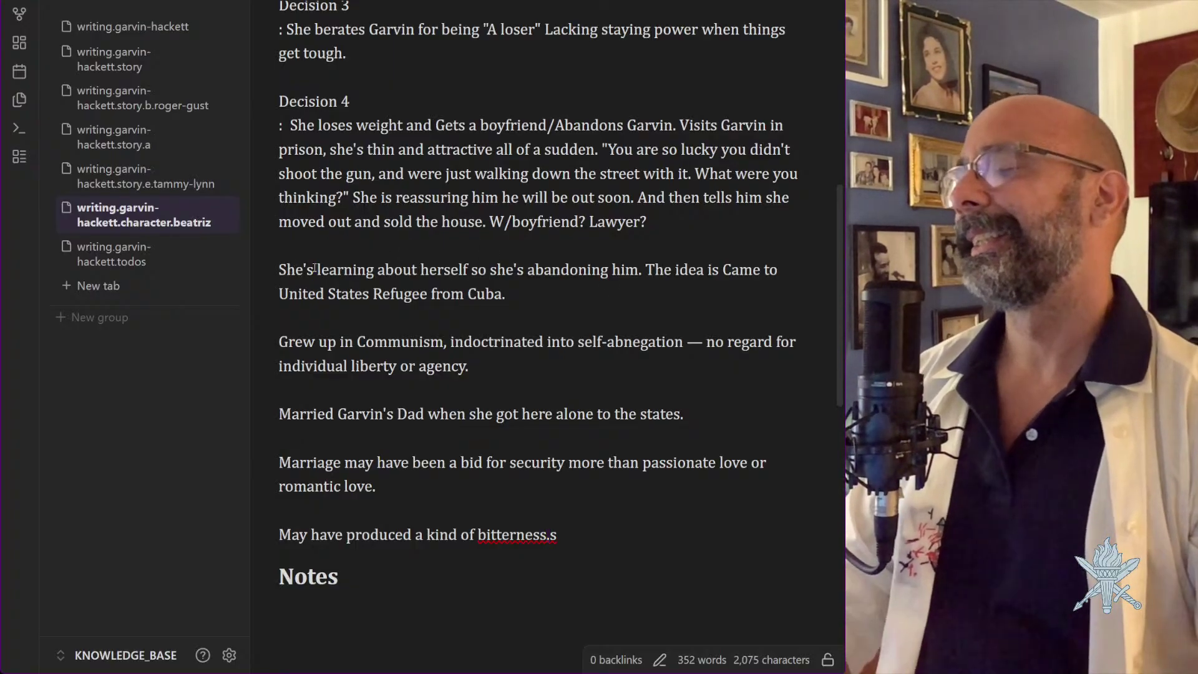
pyautogui.press('Left')
pyautogui.press('Left')
pyautogui.write('i')
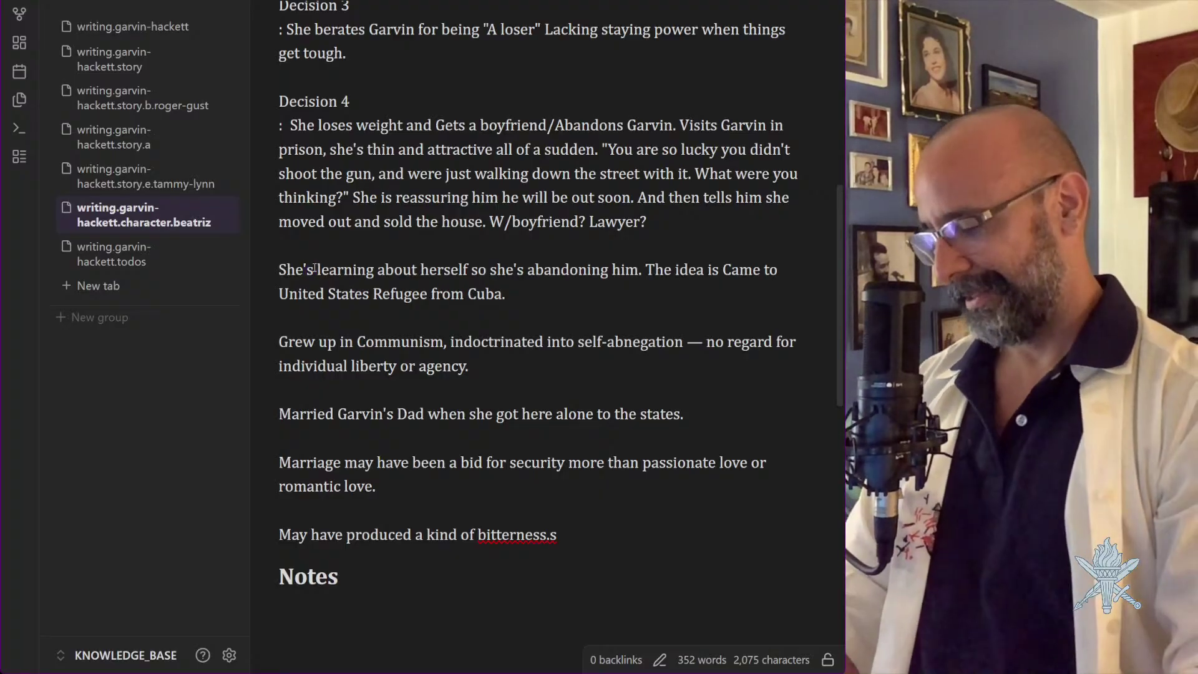
pyautogui.write(' tell shim a')
pyautogui.press('BackSpace')
pyautogui.press('BackSpace')
pyautogui.press('BackSpace')
pyautogui.press('BackSpace')
pyautogui.press('BackSpace')
pyautogui.press('BackSpace')
pyautogui.press('BackSpace')
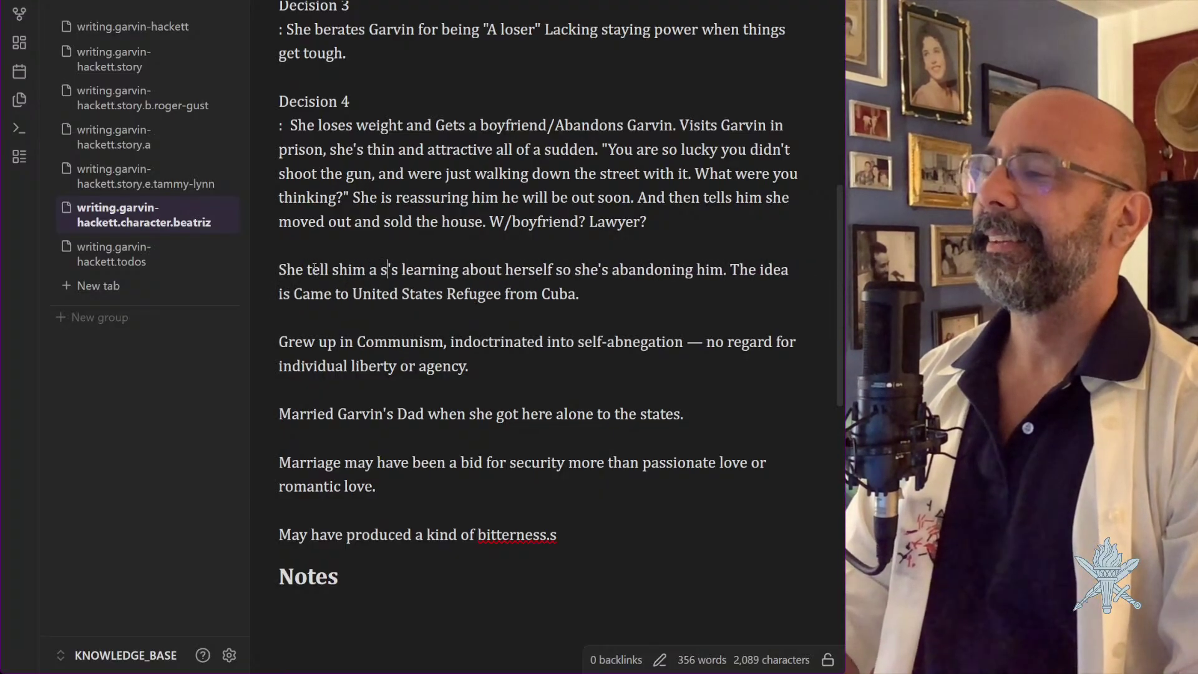
pyautogui.write('s him a stor')
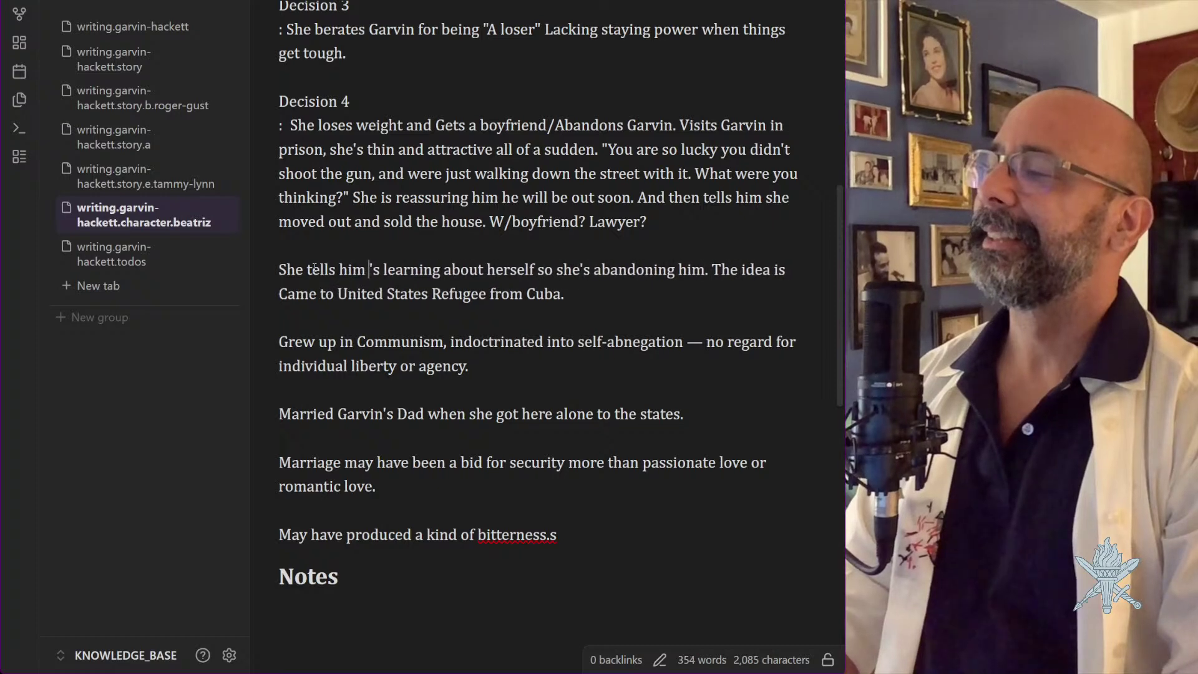
pyautogui.write('y about how s')
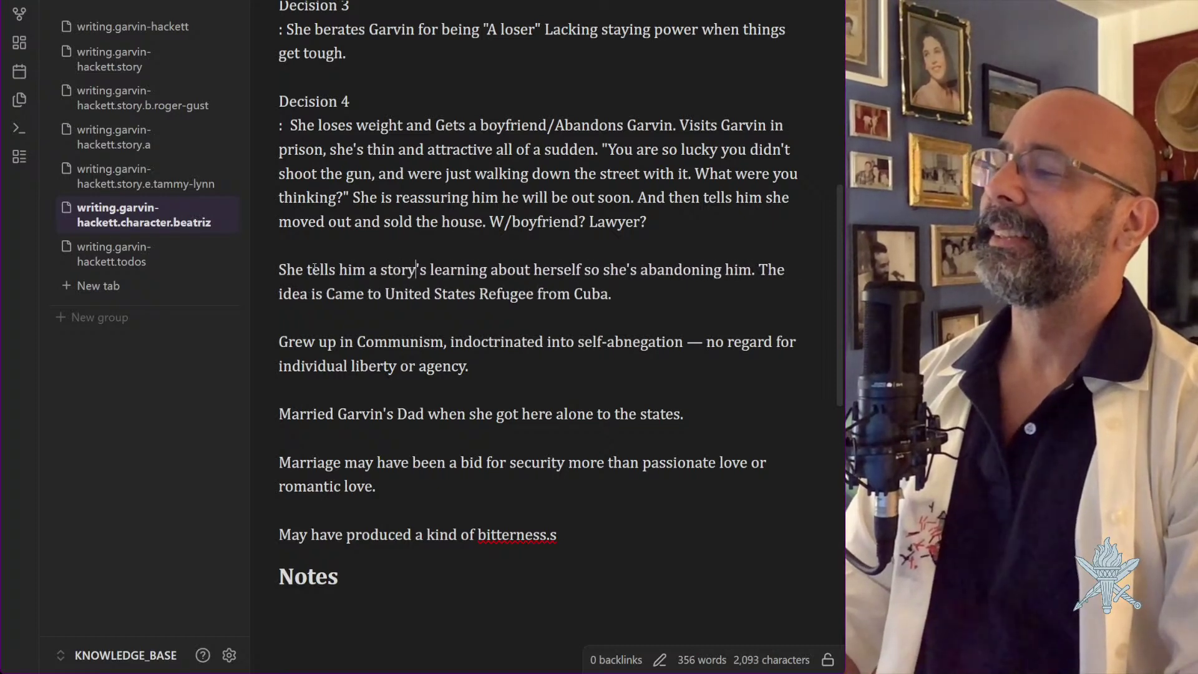
pyautogui.write("he's learning abou")
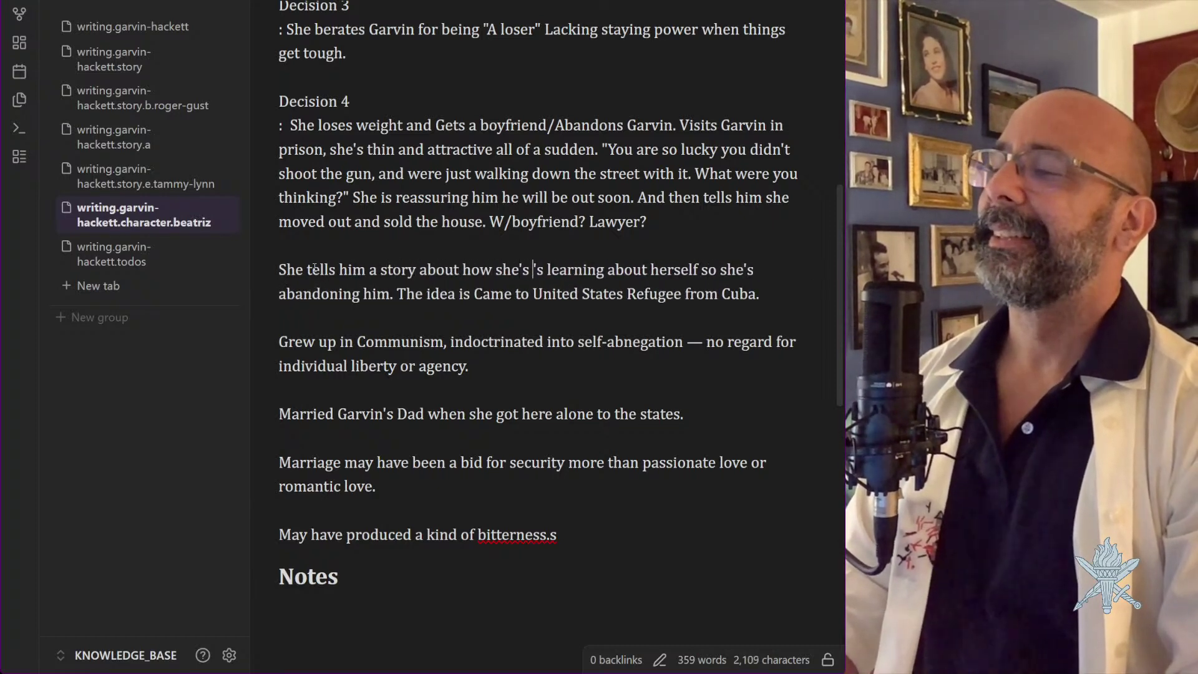
pyautogui.write('t herself.')
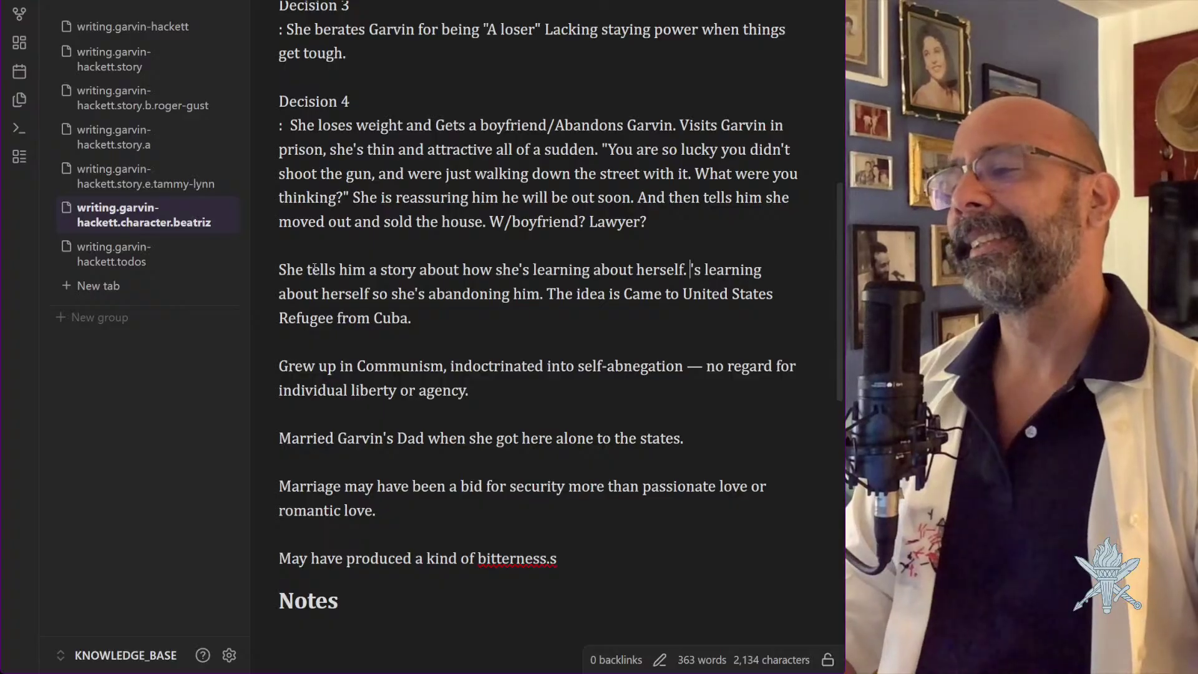
# Continue the paragraph after "herself." with "Her therapist has helped her learn"
pyautogui.write('Her th')
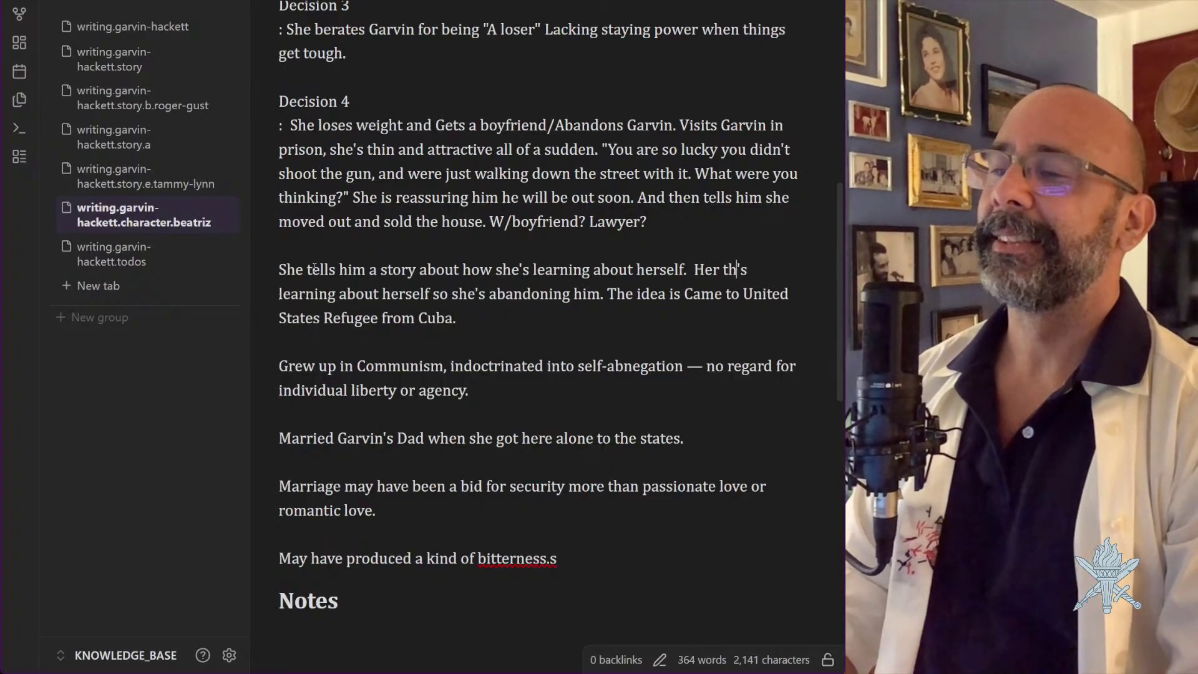
pyautogui.write('erapist ')
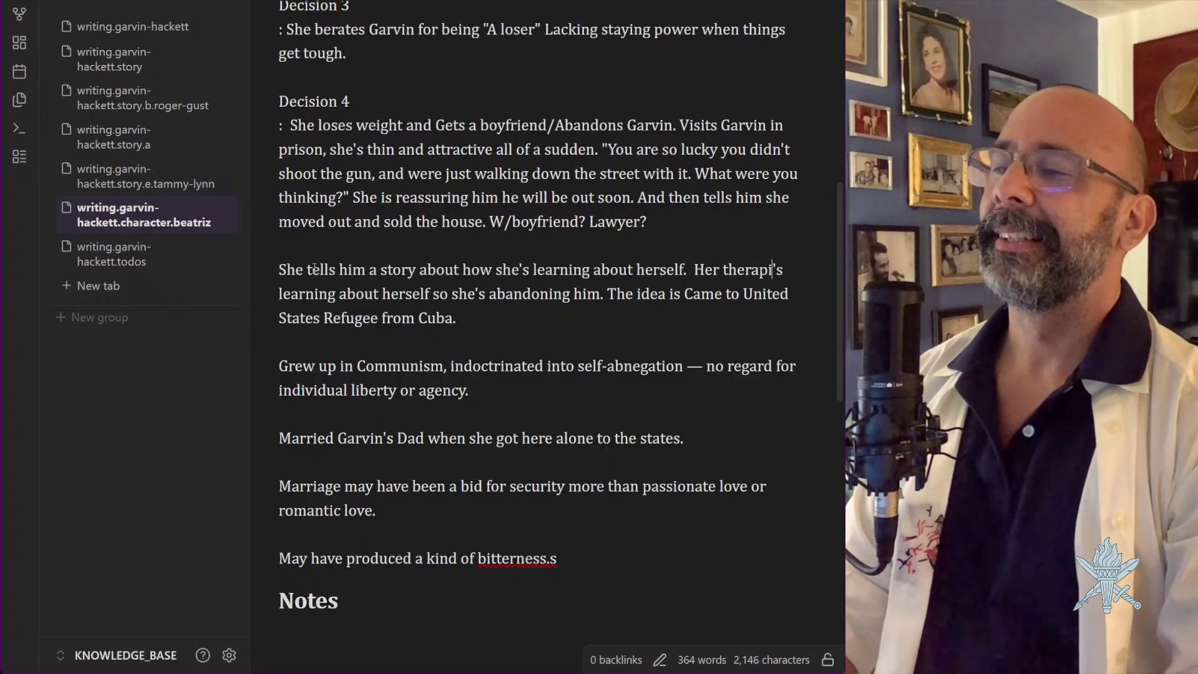
pyautogui.write('has helped he')
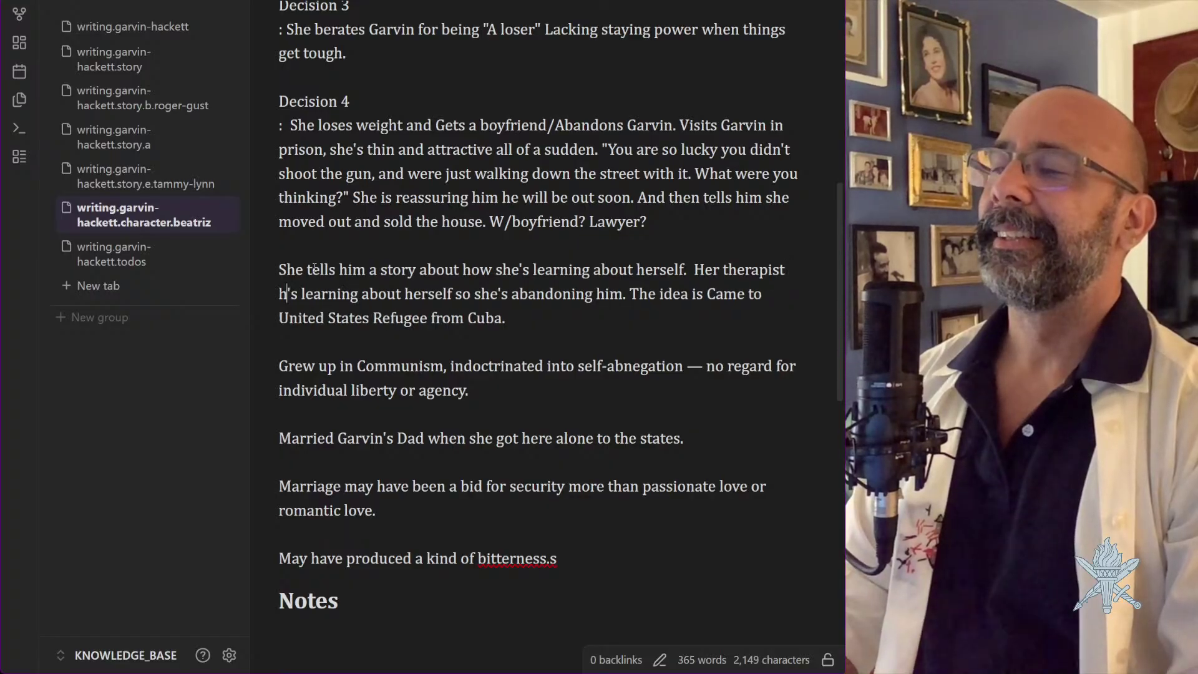
pyautogui.write('r learn')
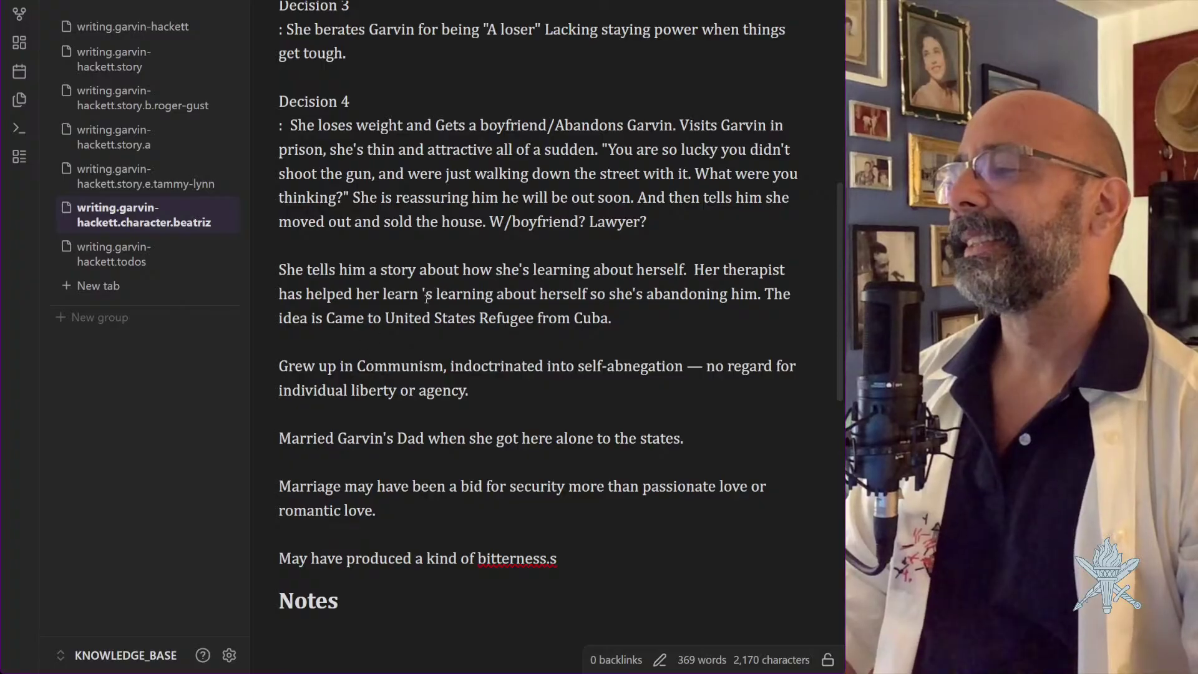
# Replace the leftover "'s learning about herself so she's abandoning him." with a period, and change "The idea is" to "She"
pyautogui.moveTo(418, 295); pyautogui.dragTo(762, 298)
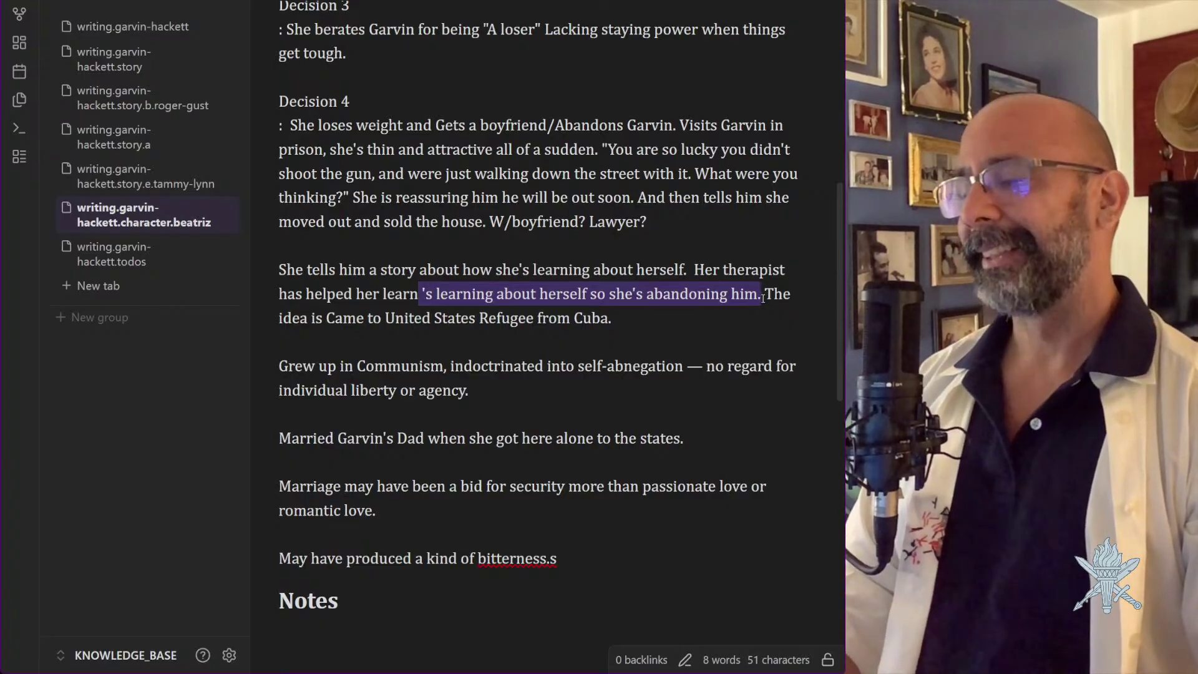
pyautogui.press('BackSpace')
pyautogui.write('.')
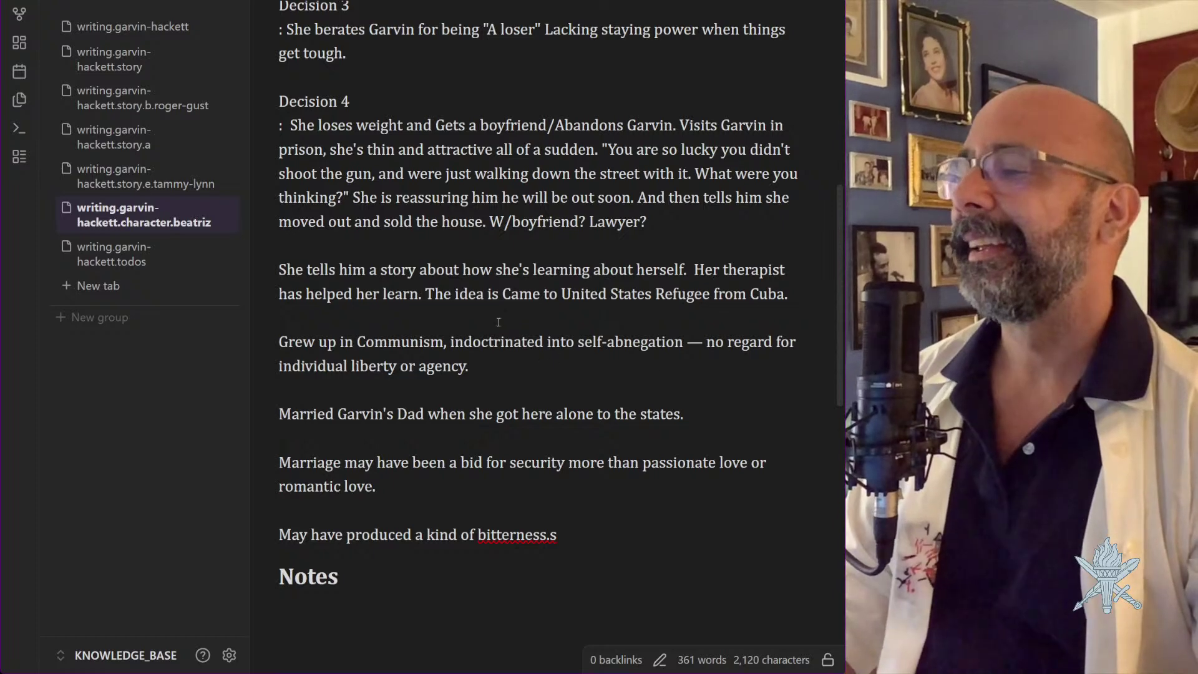
pyautogui.moveTo(425, 293); pyautogui.dragTo(501, 295)
pyautogui.write('She')
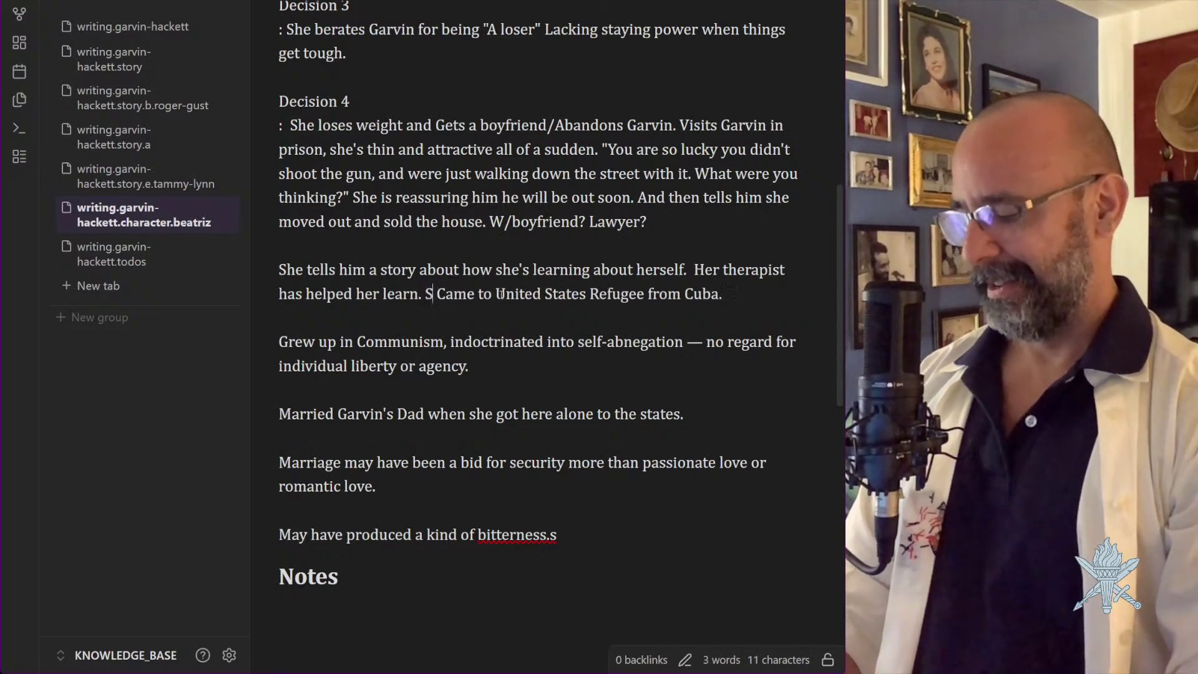
# Remove the blank lines before "Grew up in Communism" and "Married Garvin's Dad" under Decision 4
pyautogui.press('Down')
pyautogui.press('Delete')
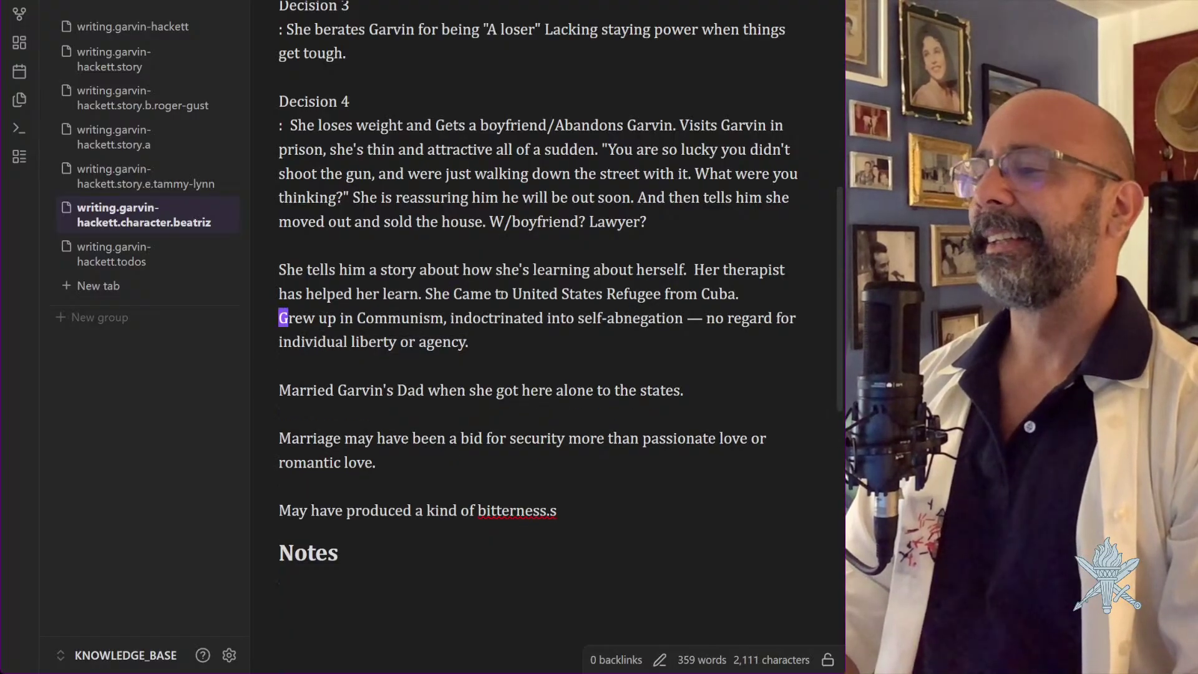
pyautogui.press('Down')
pyautogui.press('Down')
pyautogui.press('Delete')
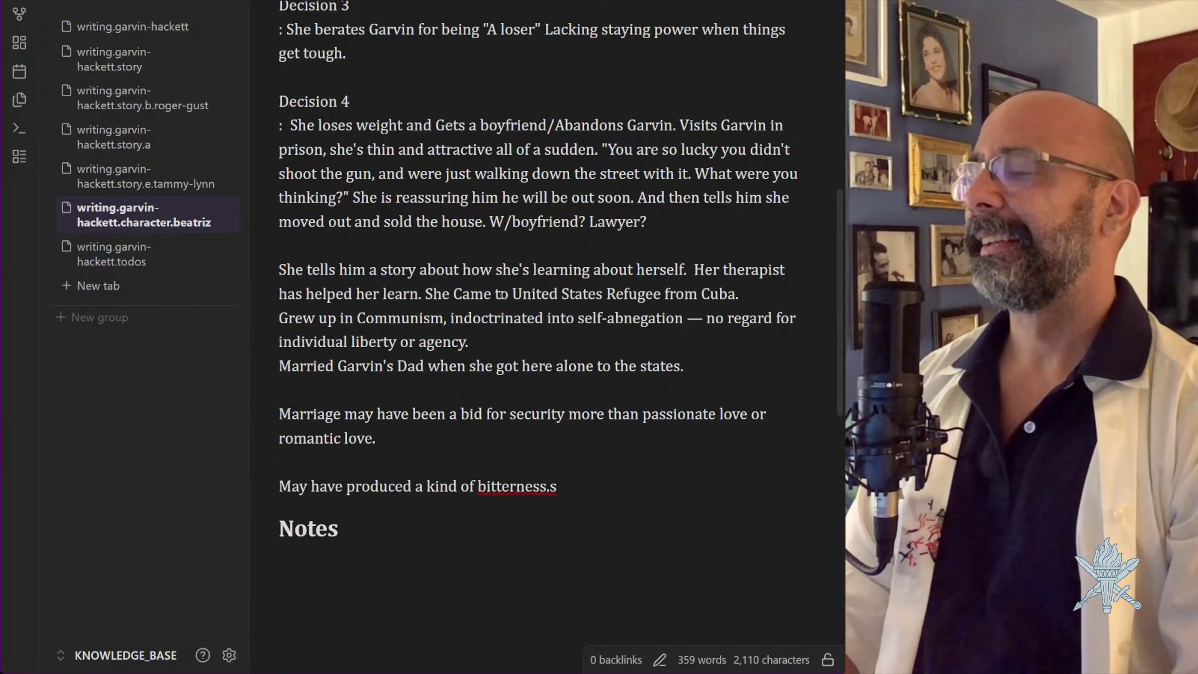
# Join the "Married Garvin's Dad" line to the end of the Communism paragraph, after "agency."
pyautogui.press('k')
pyautogui.hotkey('shift', 'j')
pyautogui.press('l')
pyautogui.press('l')
pyautogui.press('l')
pyautogui.press('l')
pyautogui.press('l')
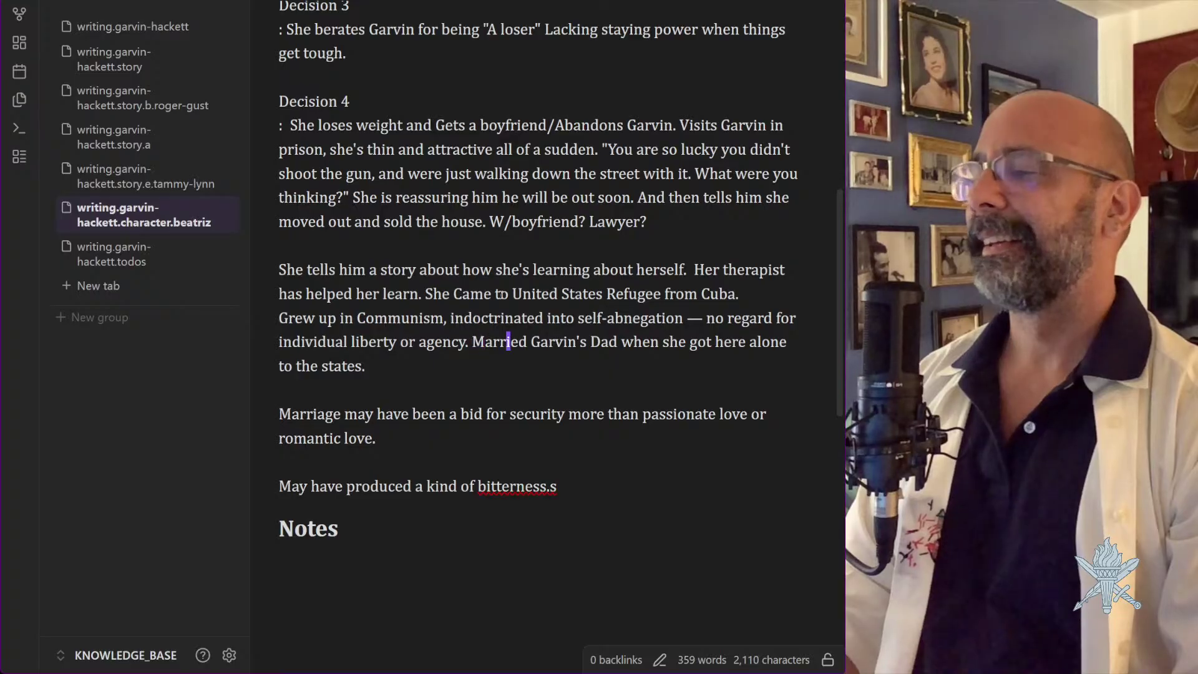
pyautogui.press('j')
pyautogui.press('k')
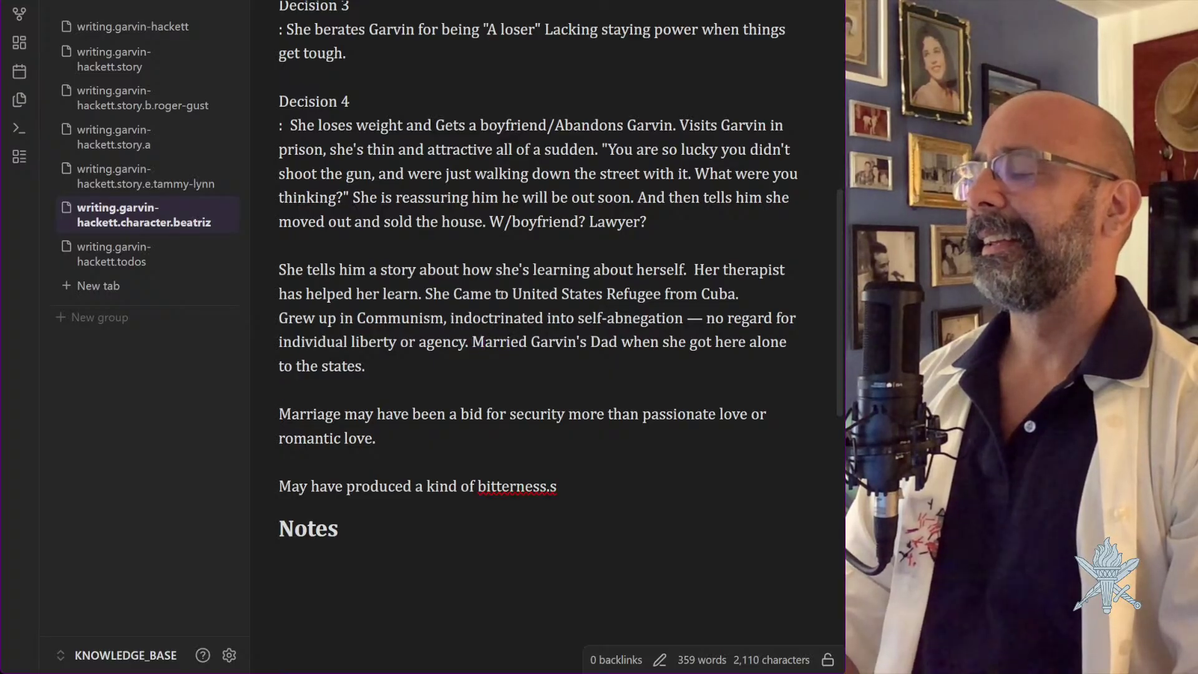
# Join the "Marriage may have been a bid for security" line to the paragraph after "to the states.", leaving a single space between them
pyautogui.press('j')
pyautogui.hotkey('shift', 'j')
pyautogui.hotkey('shift', 'j')
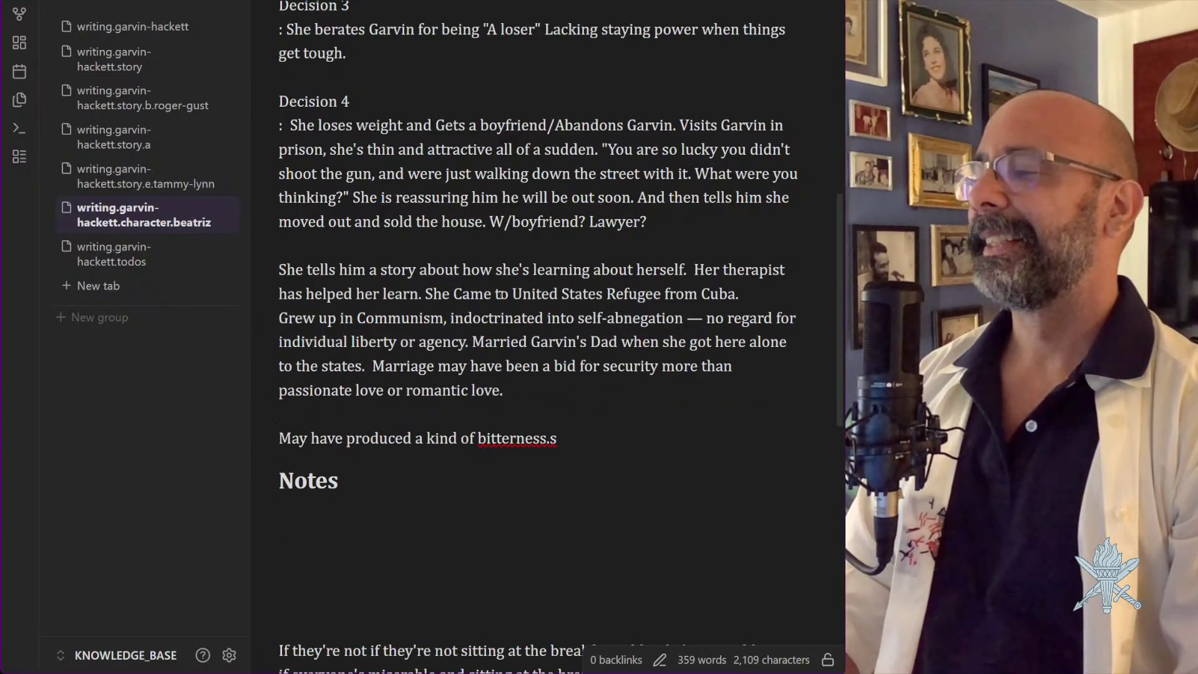
pyautogui.press('j')
pyautogui.press('k')
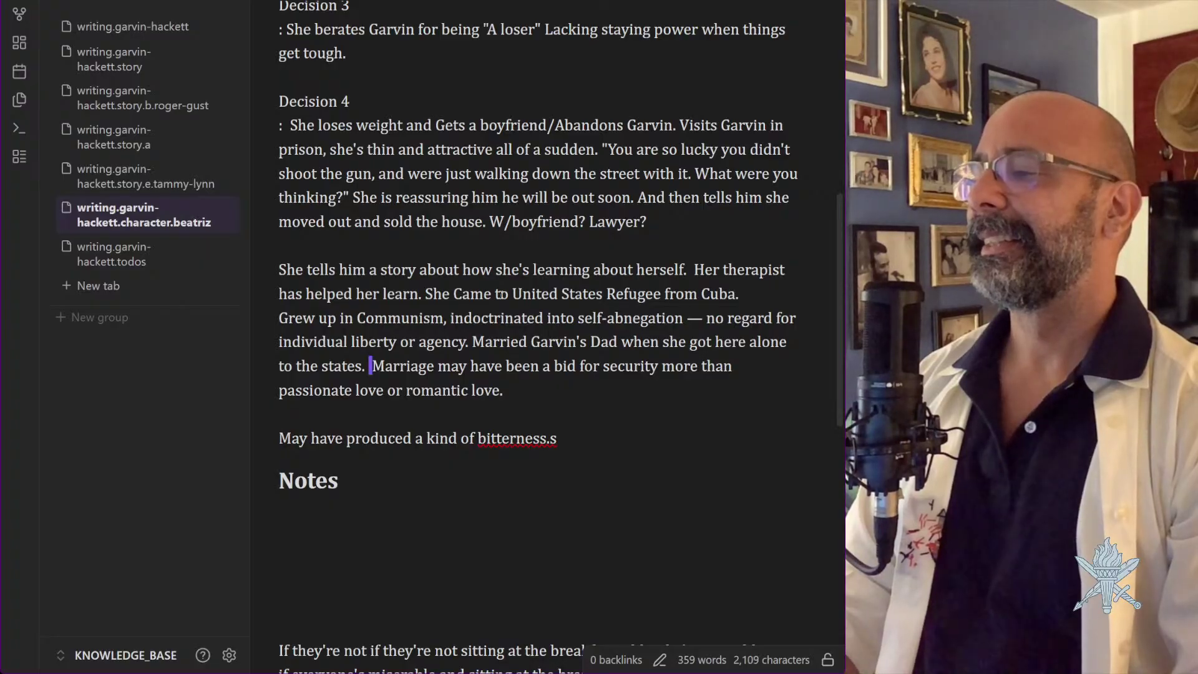
pyautogui.press('x')
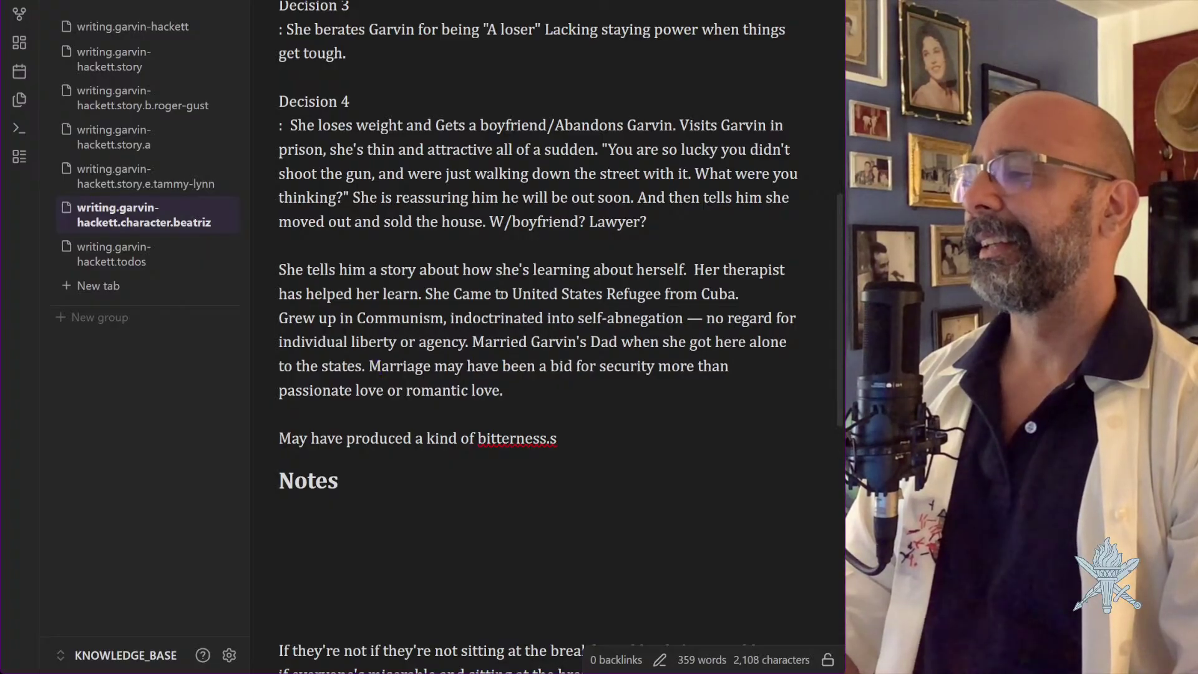
# Join the "May have produced a kind of bitterness" line to the paragraph after "romantic love." with a single space
pyautogui.press('j')
pyautogui.press('k')
pyautogui.press('J')
pyautogui.press('J')
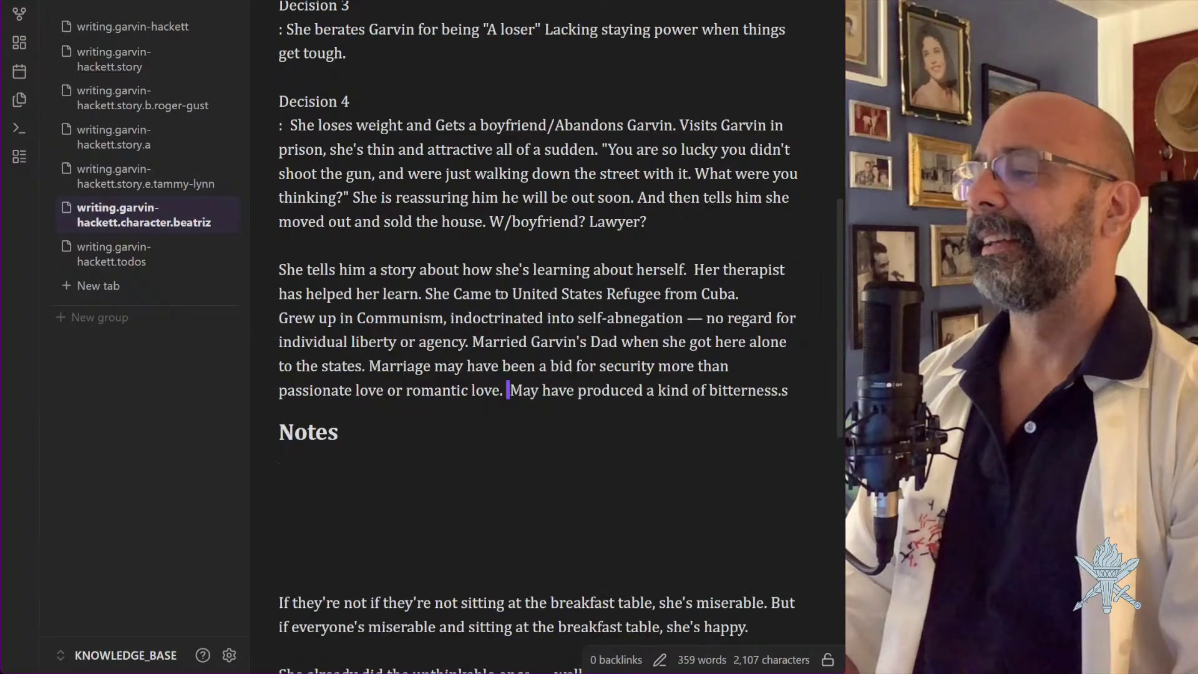
pyautogui.press('x')
# Delete the stray "s" after "bitterness." at the end of the Decision 4 paragraph
pyautogui.press('l')
pyautogui.press('l')
pyautogui.press('l')
pyautogui.press('l')
pyautogui.press('l')
pyautogui.press('l')
pyautogui.press('l')
pyautogui.press('l')
pyautogui.press('l')
pyautogui.press('l')
pyautogui.press('l')
pyautogui.press('l')
pyautogui.press('l')
pyautogui.press('l')
pyautogui.press('l')
pyautogui.press('l')
pyautogui.press('l')
pyautogui.press('l')
pyautogui.press('l')
pyautogui.press('l')
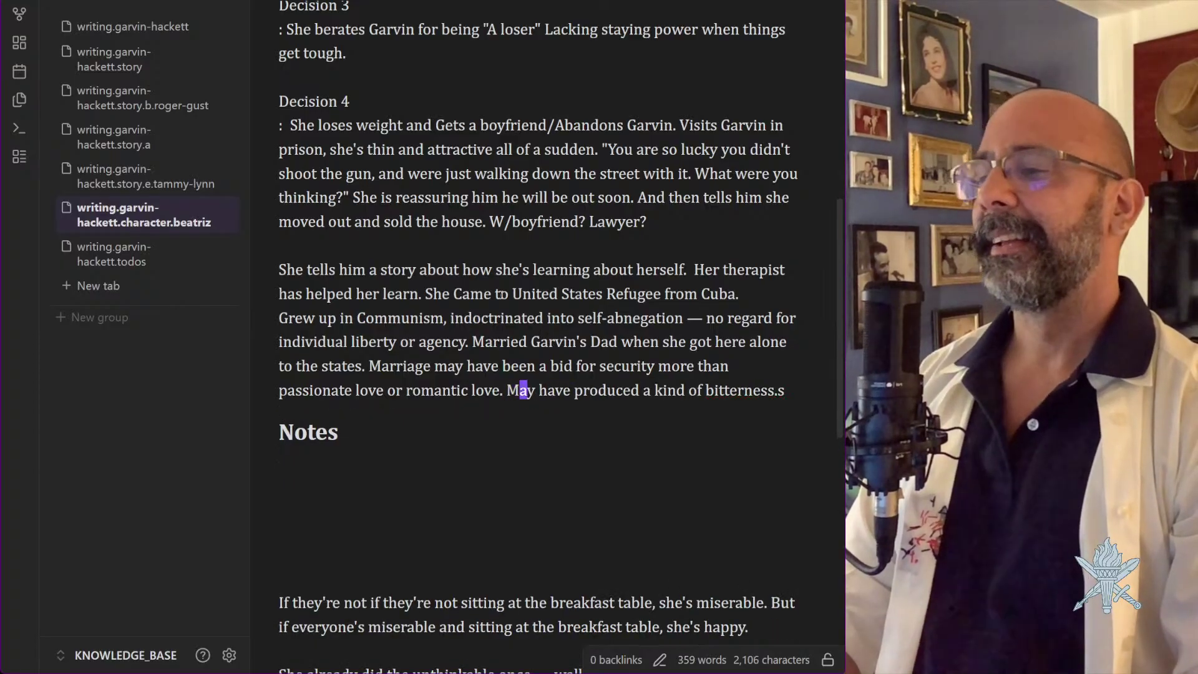
pyautogui.press('l')
pyautogui.press('l')
pyautogui.press('l')
pyautogui.press('l')
pyautogui.press('l')
pyautogui.press('l')
pyautogui.press('l')
pyautogui.press('l')
pyautogui.press('l')
pyautogui.press('l')
pyautogui.press('l')
pyautogui.press('l')
pyautogui.press('l')
pyautogui.press('l')
pyautogui.press('l')
pyautogui.press('l')
pyautogui.press('l')
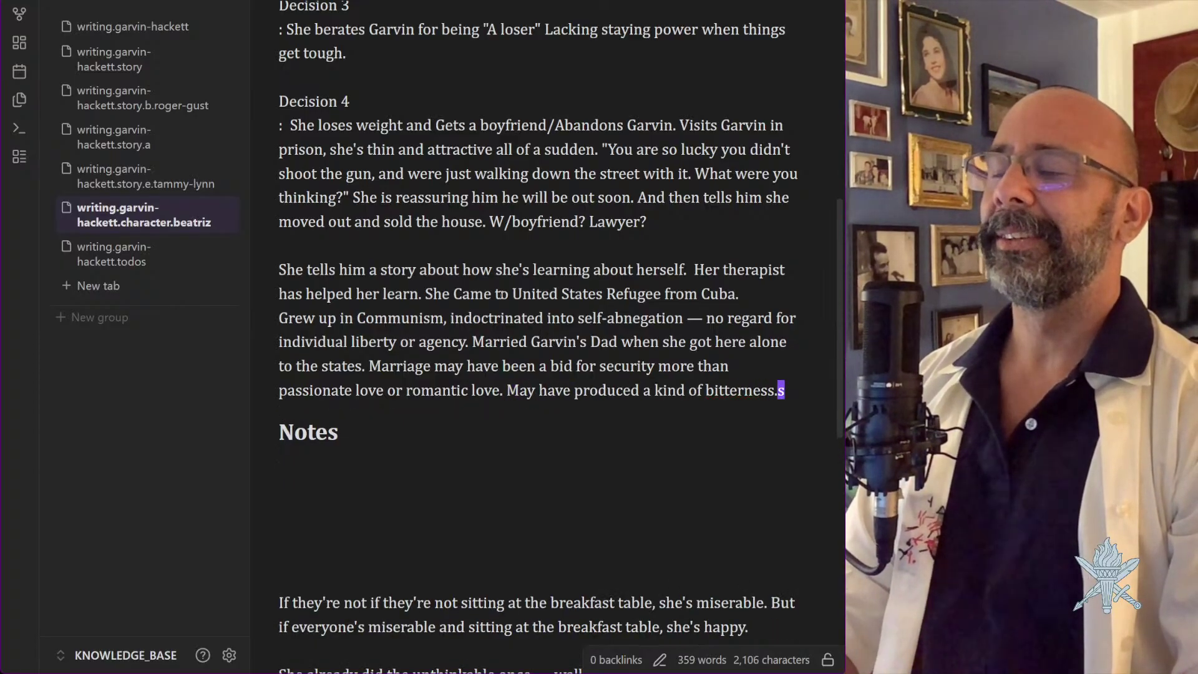
pyautogui.write('x')
# Add the sentence "Anyway, she's grown a lot." after "bitterness."
pyautogui.write('Anyway ')
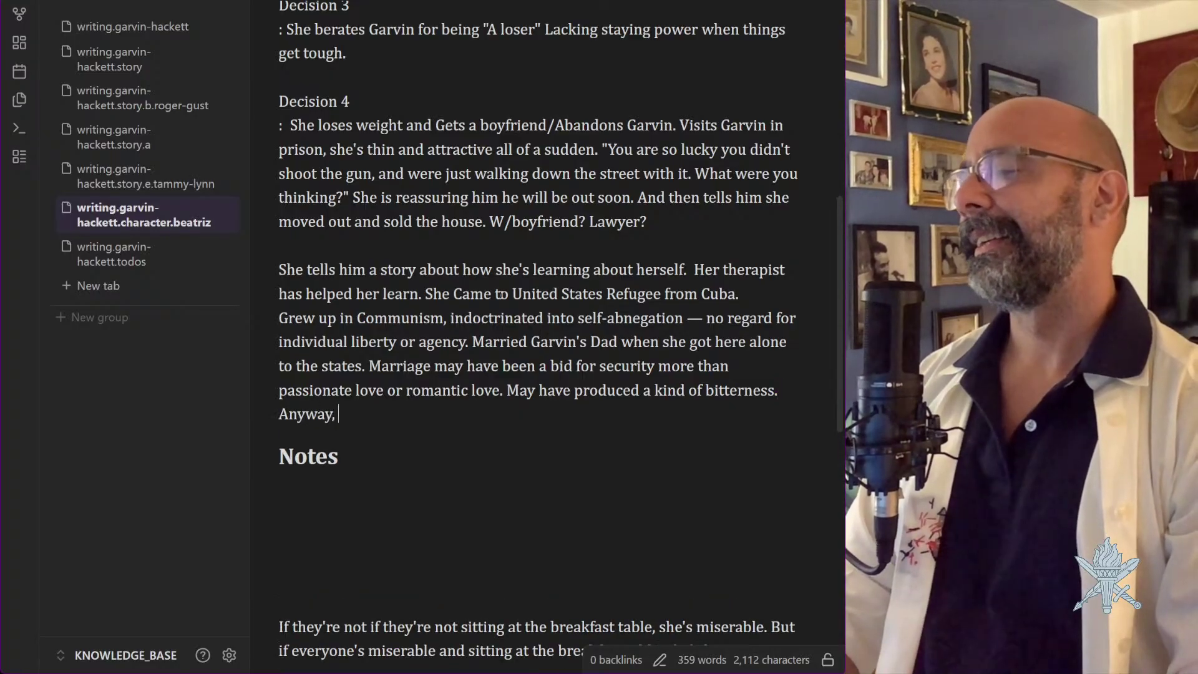
pyautogui.write("she's grown a")
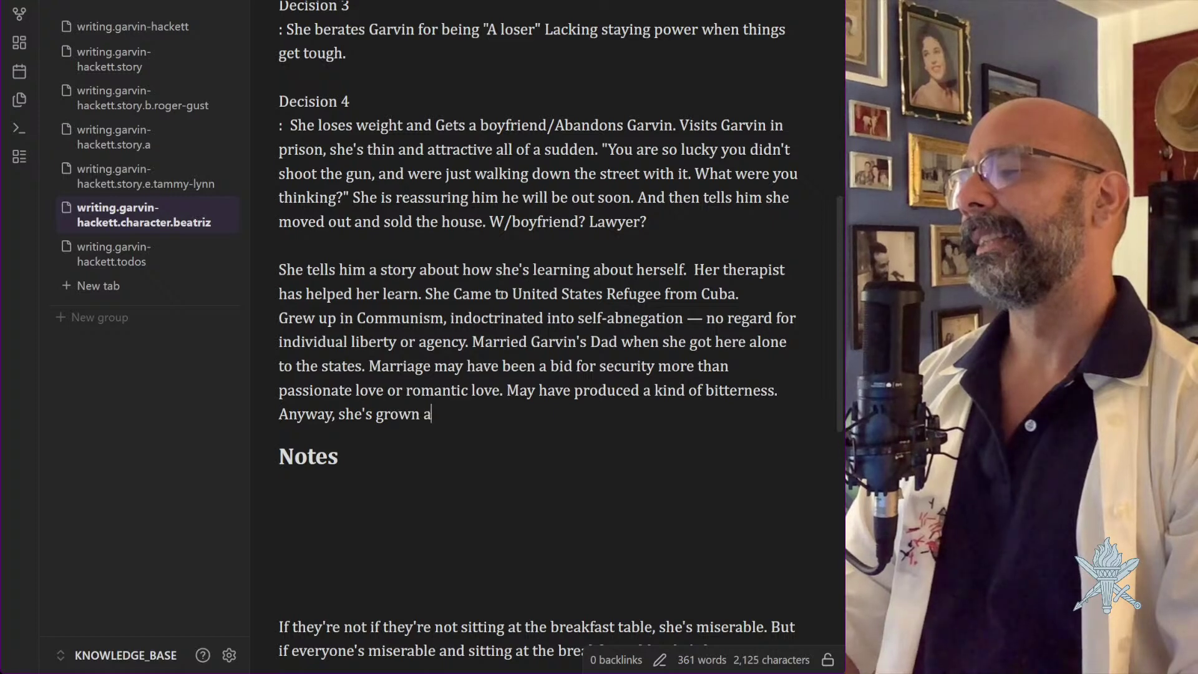
pyautogui.write(' lot.')
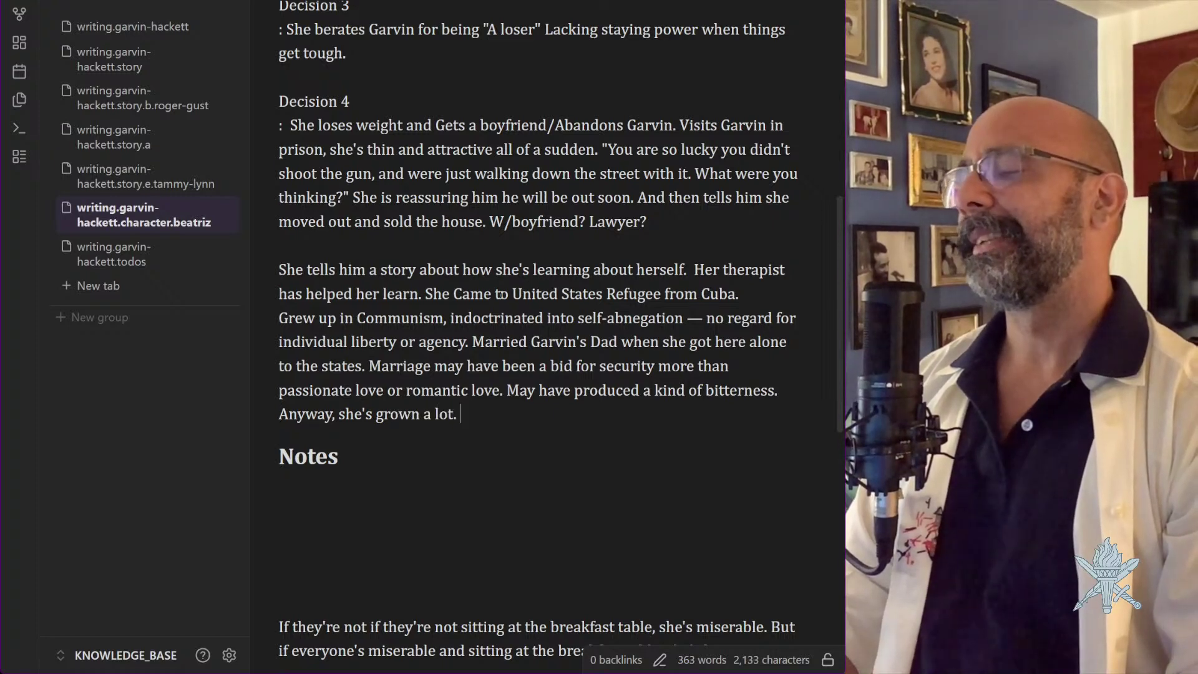
# Replace "grown a lot." with "learned a lot and she's better now." in the closing sentence of Decision 4
pyautogui.press('BackSpace')
pyautogui.press('BackSpace')
pyautogui.press('BackSpace')
pyautogui.press('BackSpace')
pyautogui.press('BackSpace')
pyautogui.press('BackSpace')
pyautogui.press('BackSpace')
pyautogui.press('BackSpace')
pyautogui.press('BackSpace')
pyautogui.press('BackSpace')
pyautogui.press('BackSpace')
pyautogui.press('BackSpace')
pyautogui.press('BackSpace')
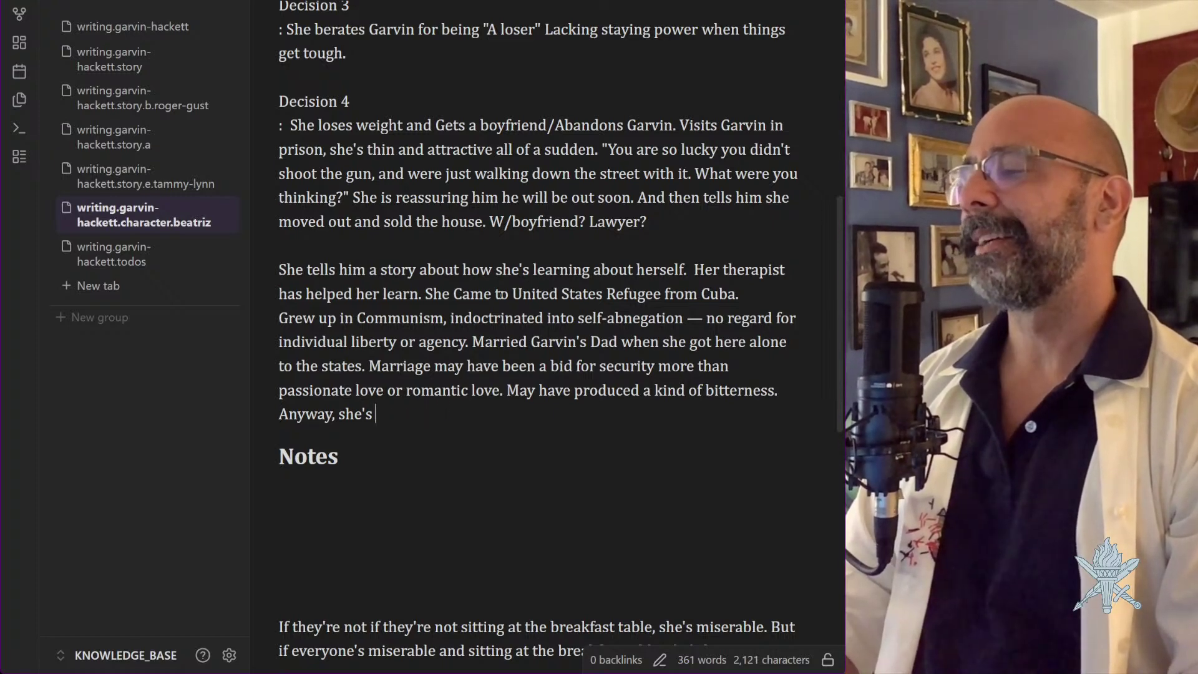
pyautogui.write('learned a l')
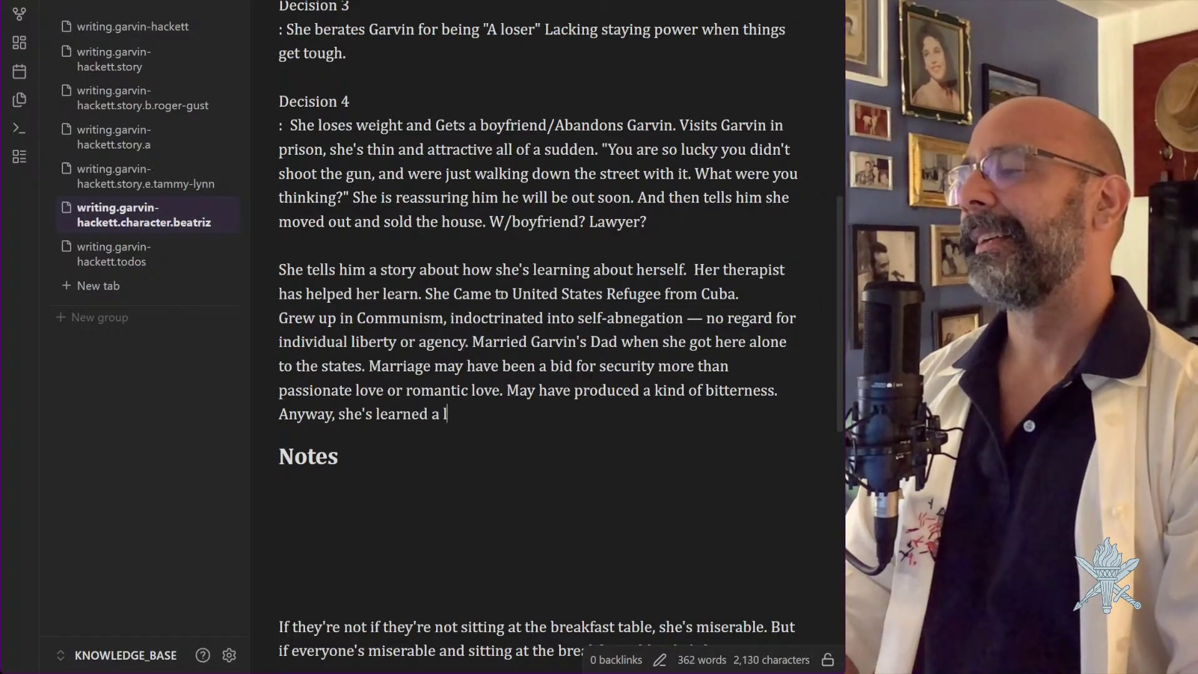
pyautogui.write("ot and she'")
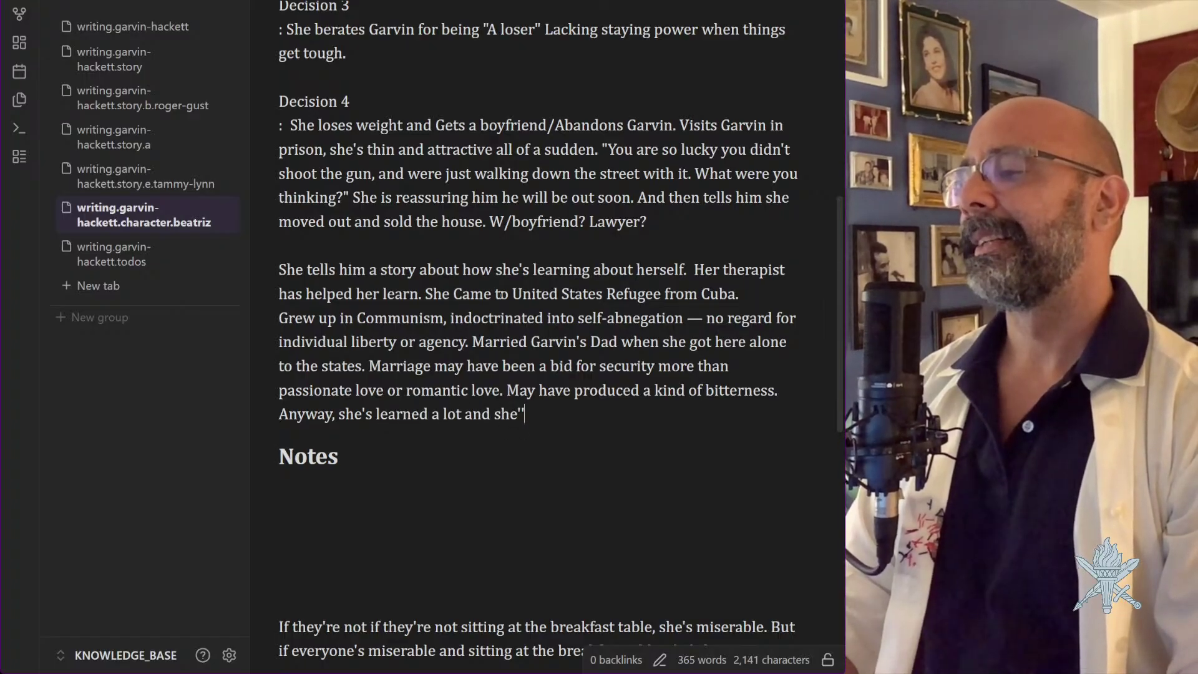
pyautogui.write('s be')
pyautogui.press('BackSpace')
pyautogui.press('BackSpace')
pyautogui.press('BackSpace')
pyautogui.press('BackSpace')
pyautogui.write('s ')
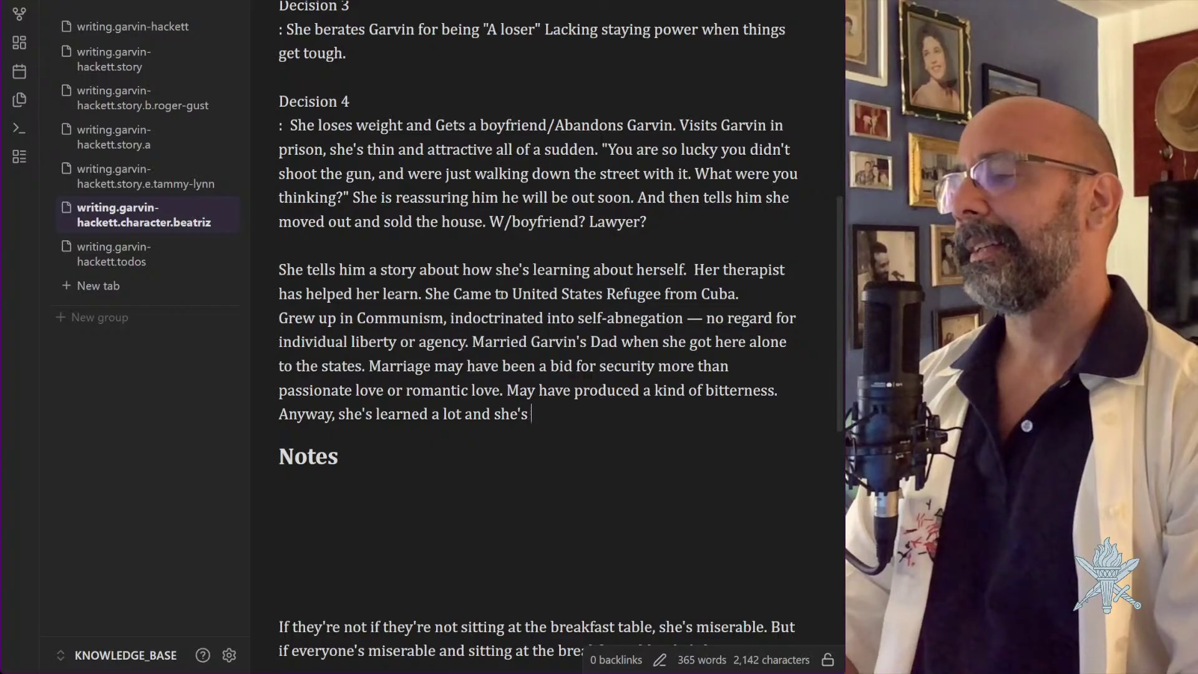
pyautogui.write('better now.')
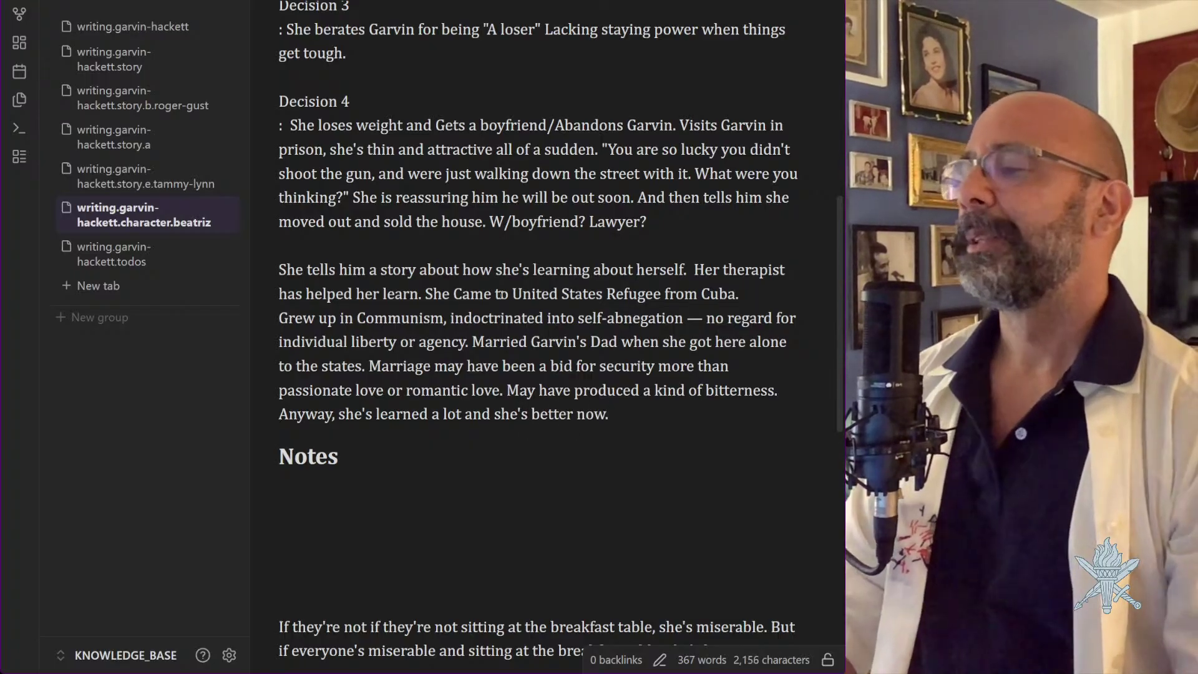
# Delete the "She already did the unthinkable once" paragraph and one blank line from the end of the Notes section
pyautogui.scroll(-4, 472, 351)
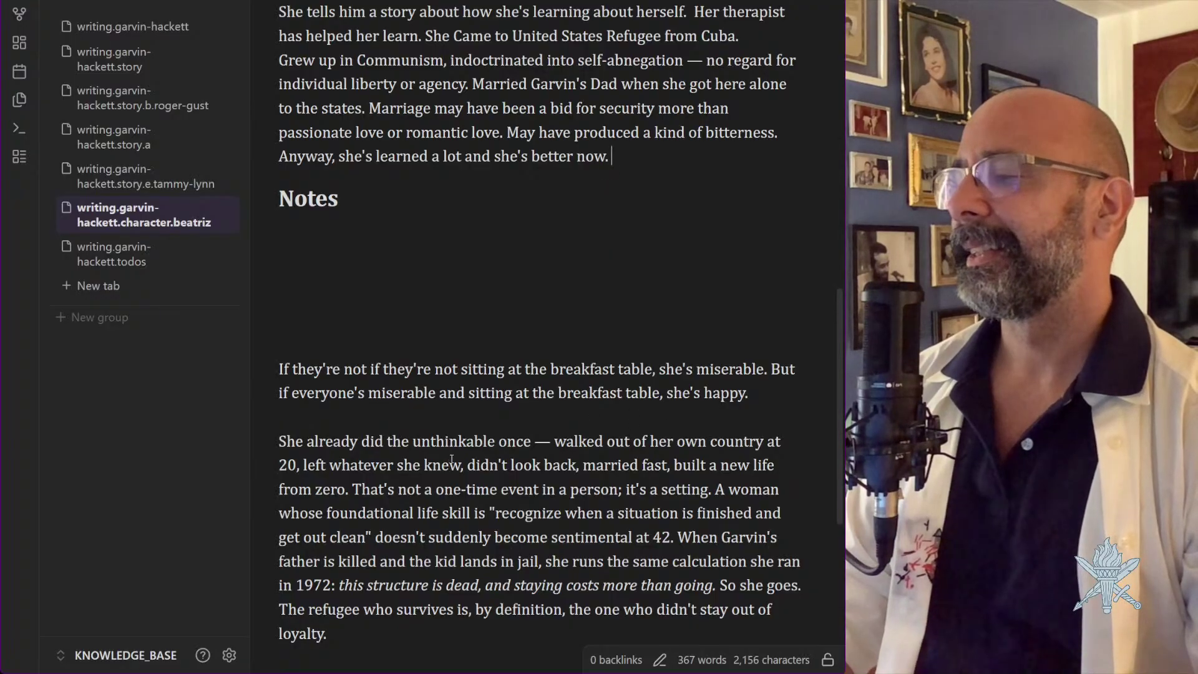
pyautogui.scroll(-2, 452, 460)
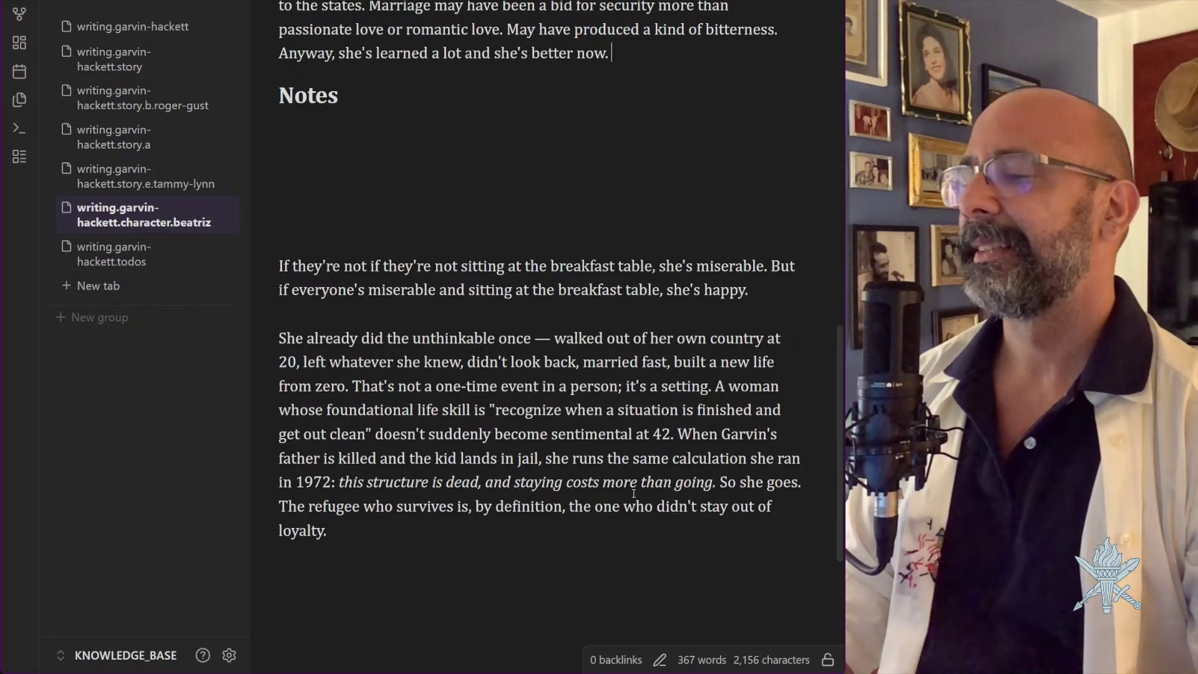
pyautogui.moveTo(355, 531); pyautogui.dragTo(267, 341)
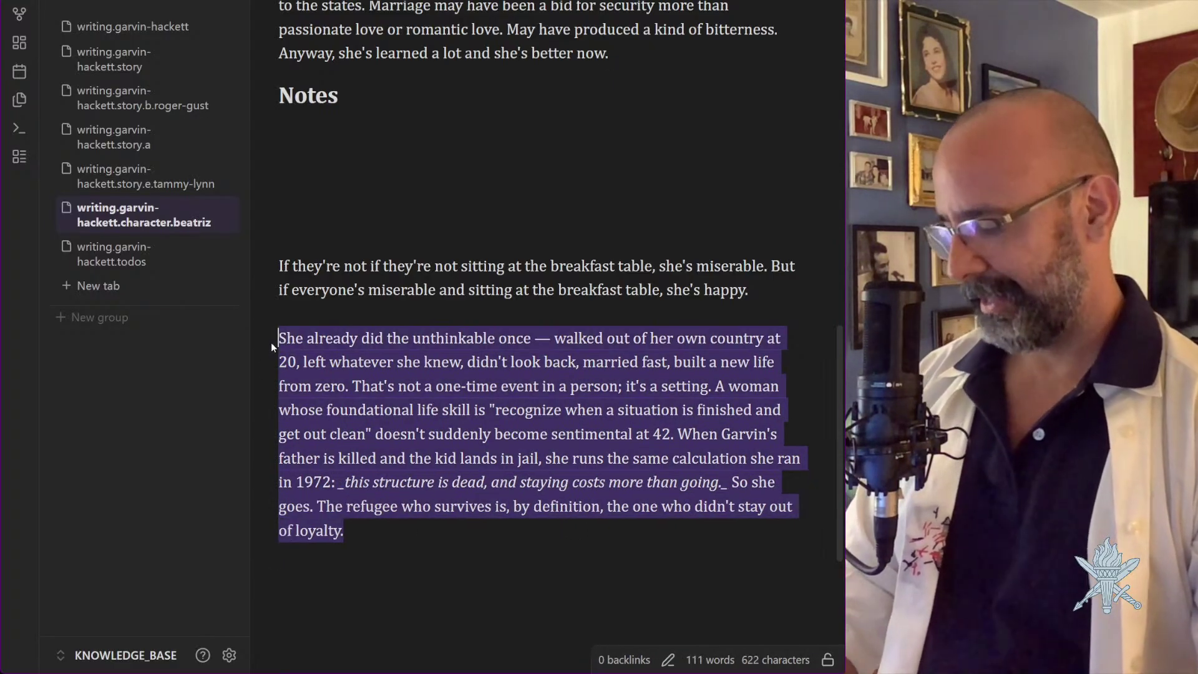
pyautogui.press('BackSpace')
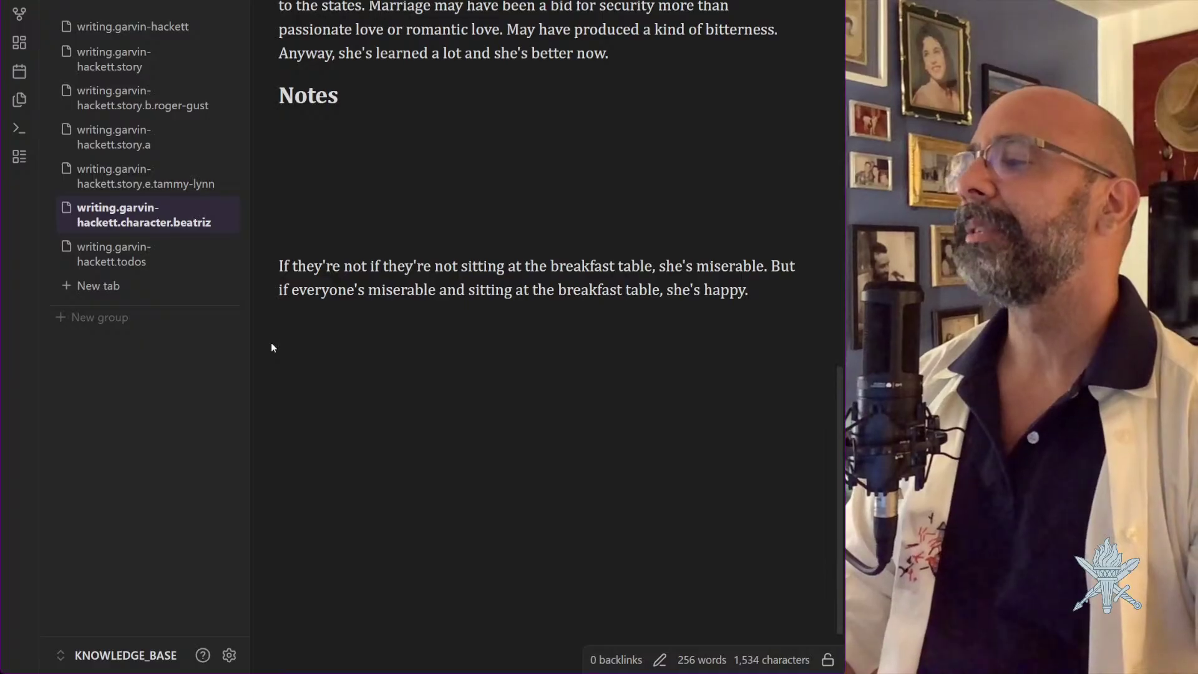
pyautogui.press('BackSpace')
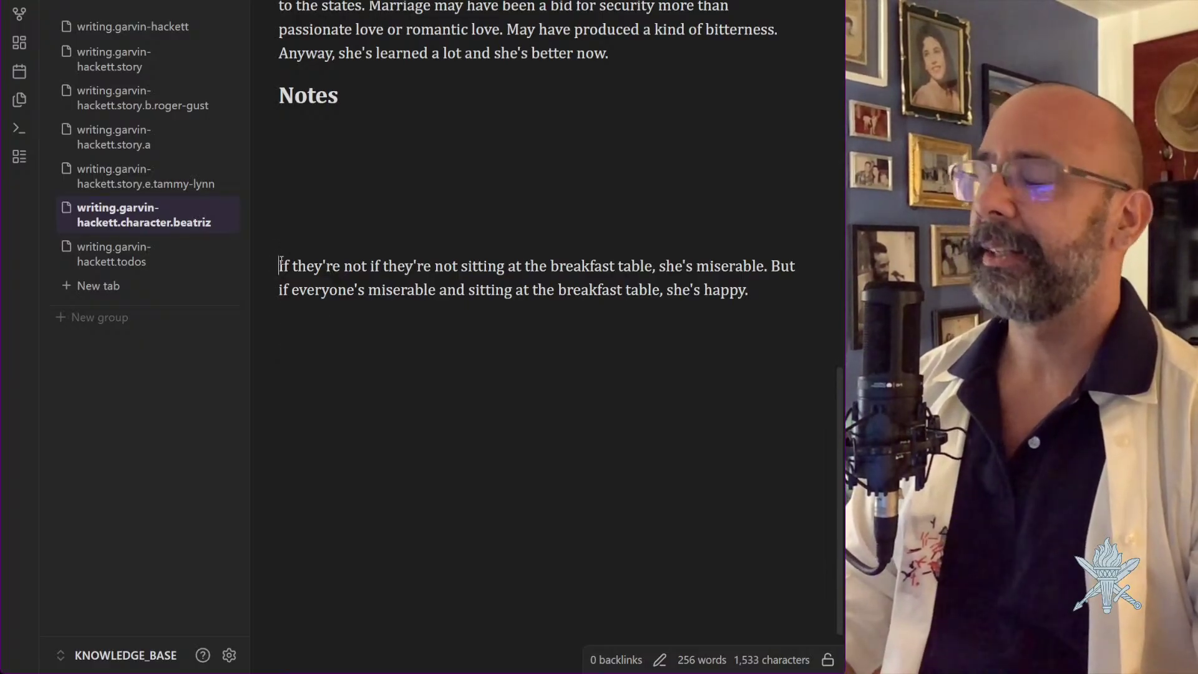
# Move the breakfast table passage from the Notes section to the end of Decision 3, after "get tough."
pyautogui.moveTo(279, 261); pyautogui.dragTo(759, 287)
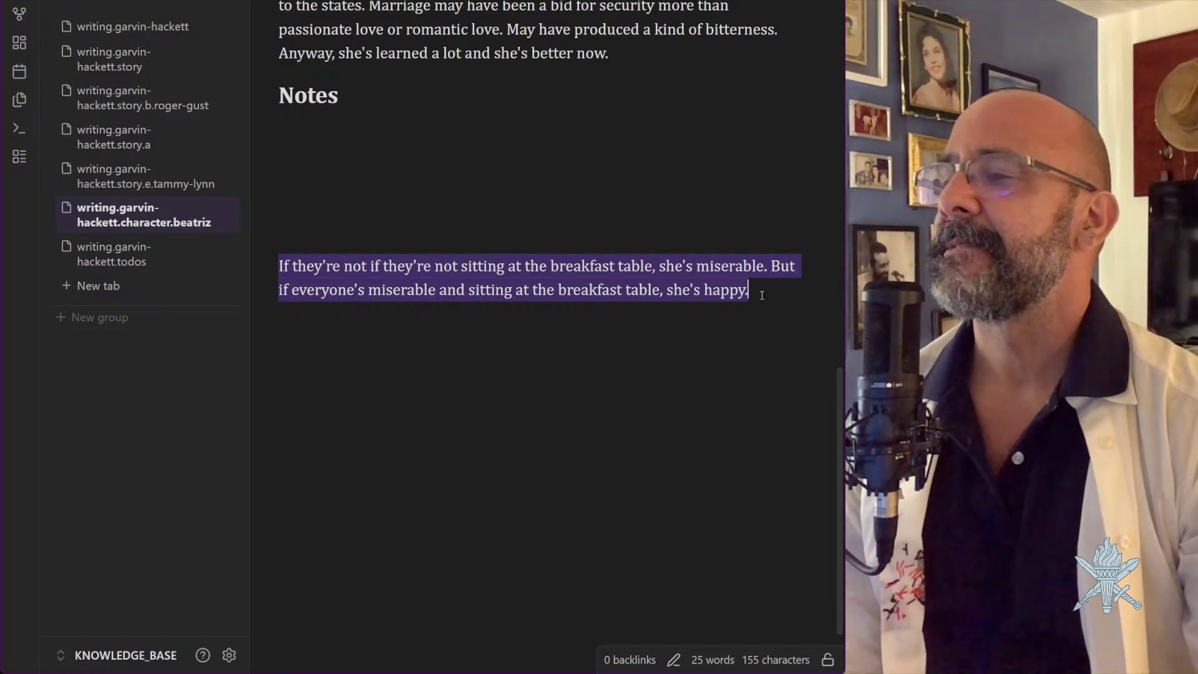
pyautogui.moveTo(761, 301); pyautogui.dragTo(282, 273)
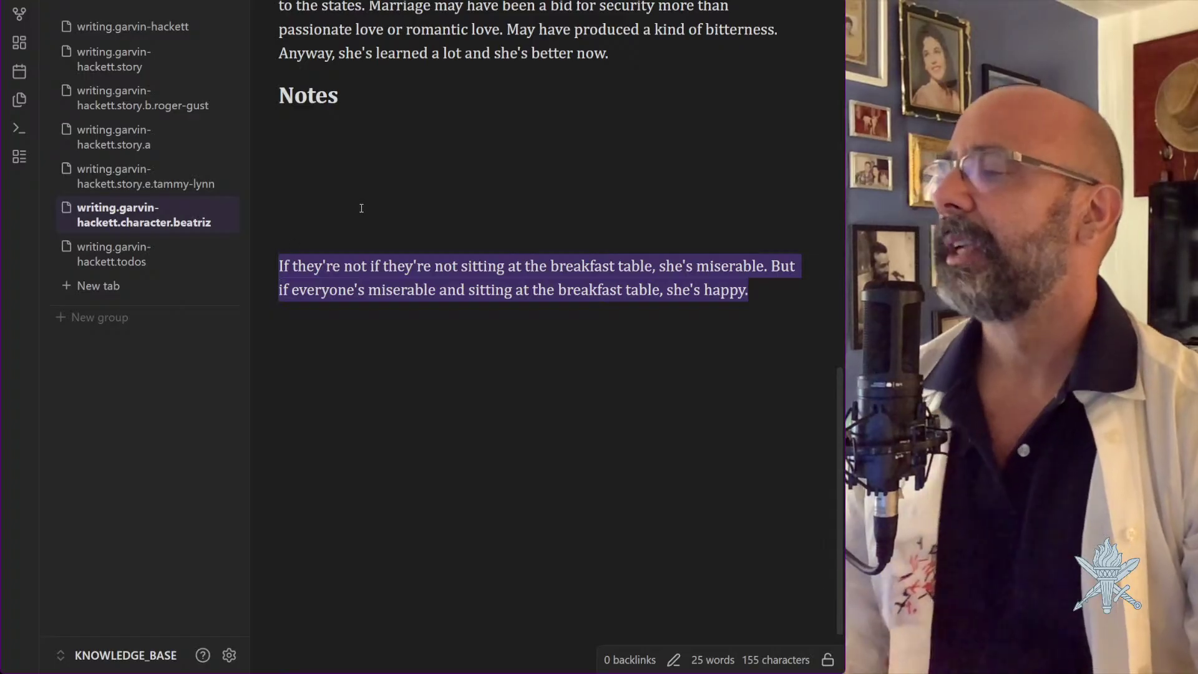
pyautogui.press('BackSpace')
pyautogui.scroll(15, 375, 209)
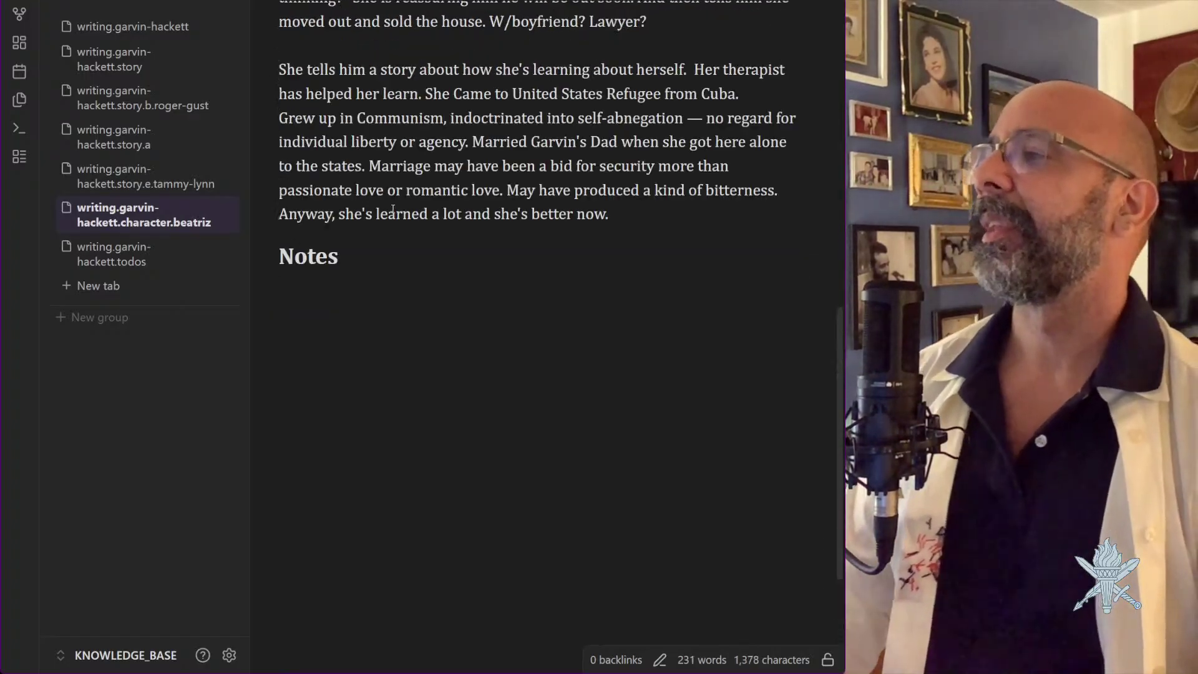
pyautogui.scroll(1, 393, 209)
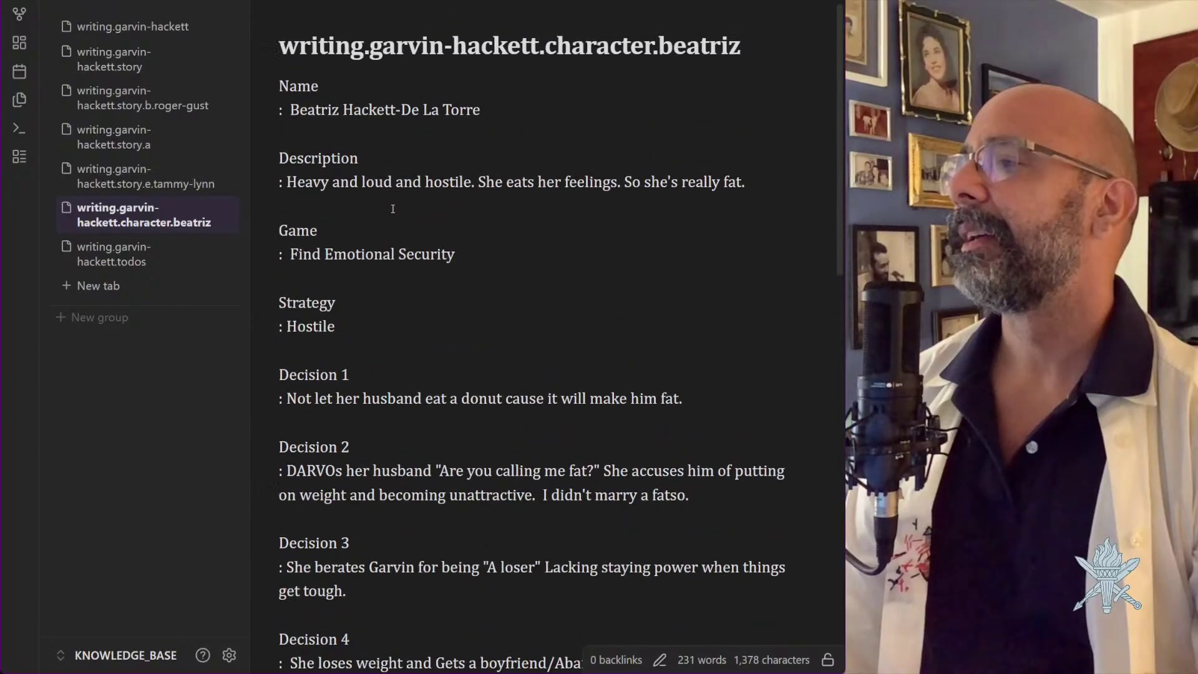
pyautogui.scroll(-2, 392, 209)
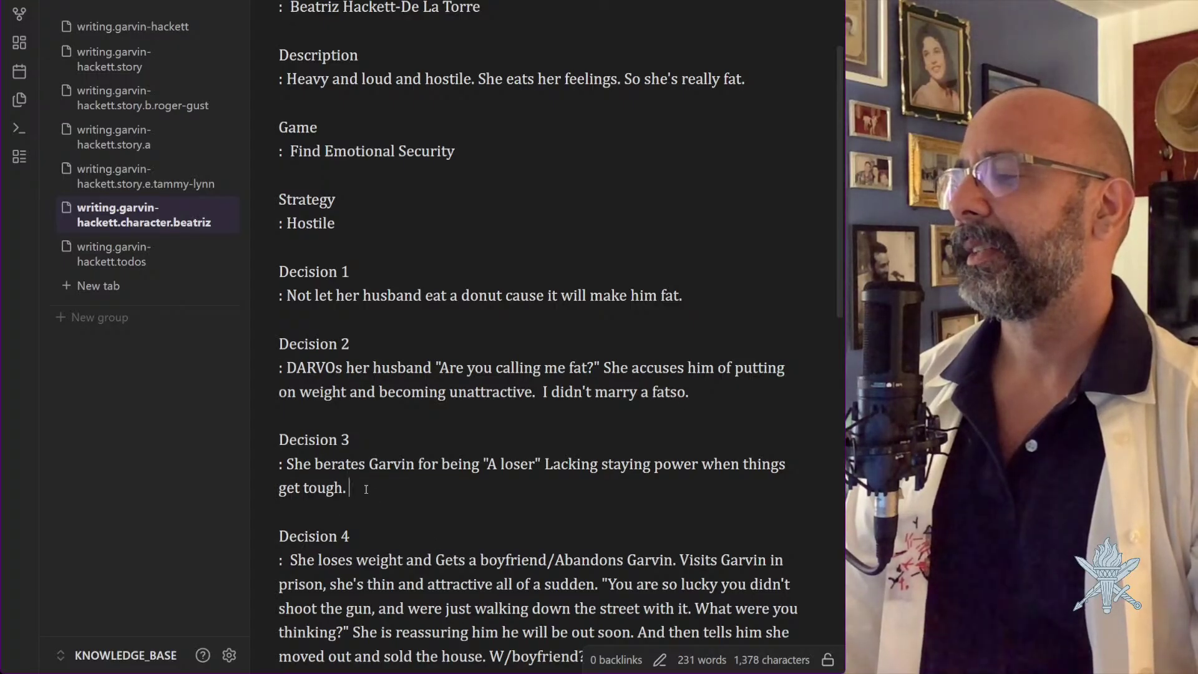
pyautogui.write("If they're not if they're not sitting at the breakfast table, she's miserable. But if everyone's miserable and sitting at the breakfast table, she's happy.")
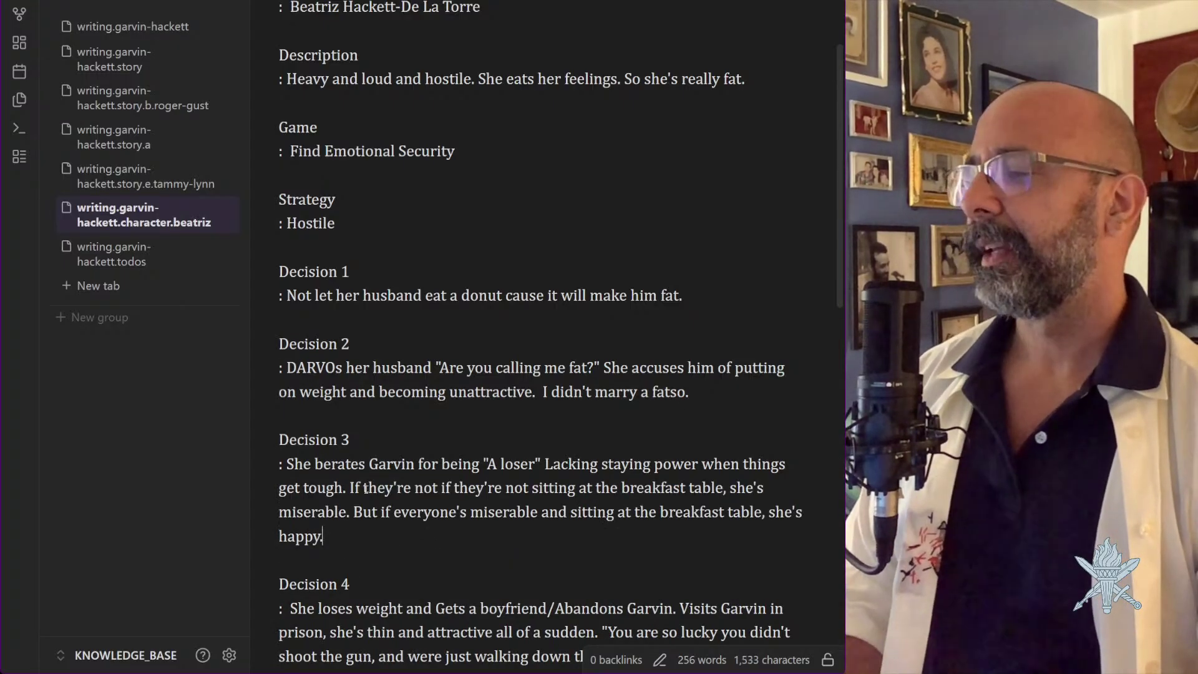
# Move "loses weight and Gets a boyfriend/Abandons Garvin." from the start of Decision 4 to a new paragraph at its end, separated by a blank line
pyautogui.scroll(-6, 368, 488)
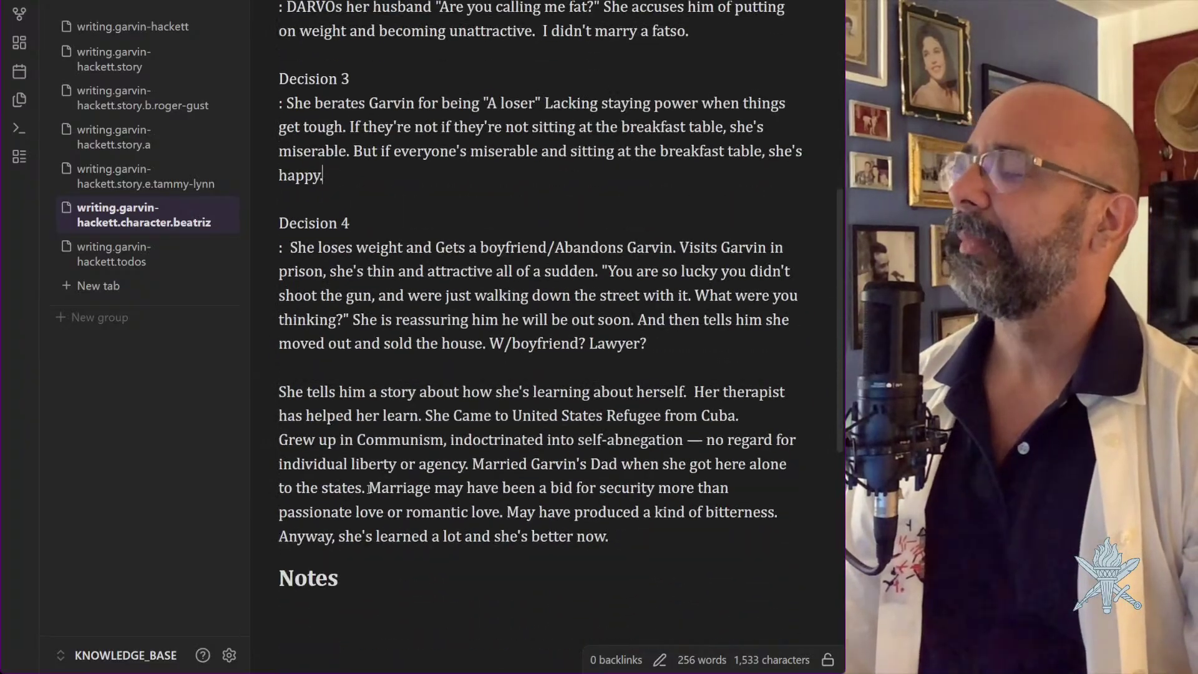
pyautogui.scroll(8, 368, 488)
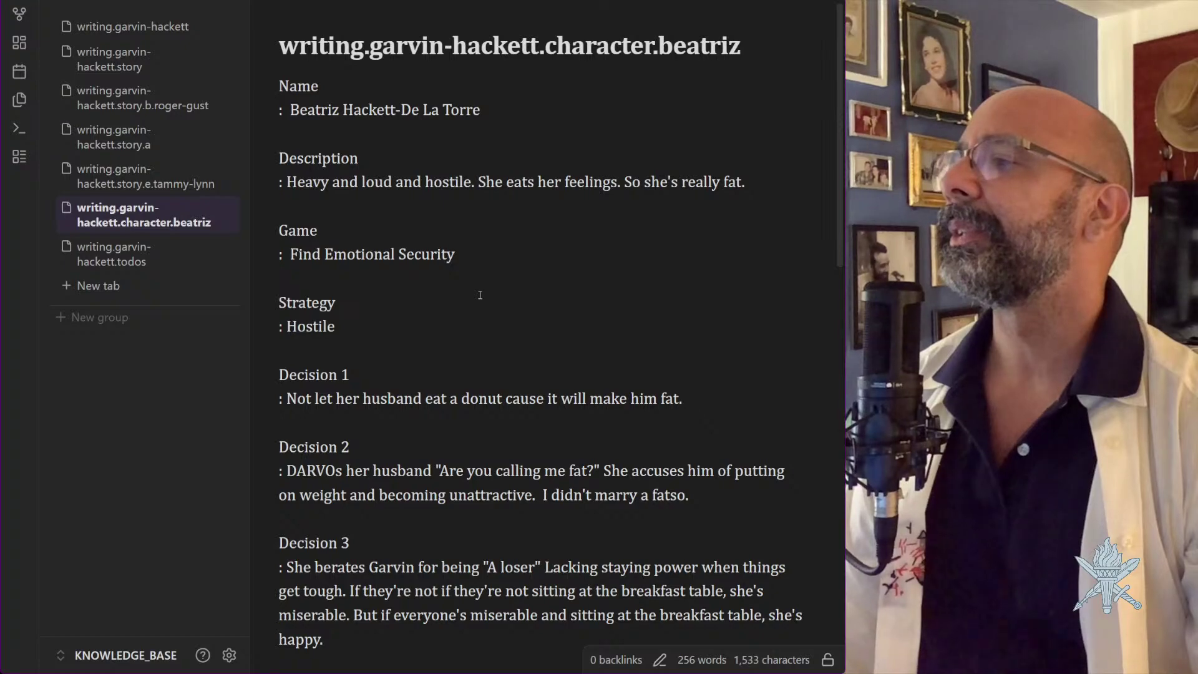
pyautogui.scroll(-9, 491, 304)
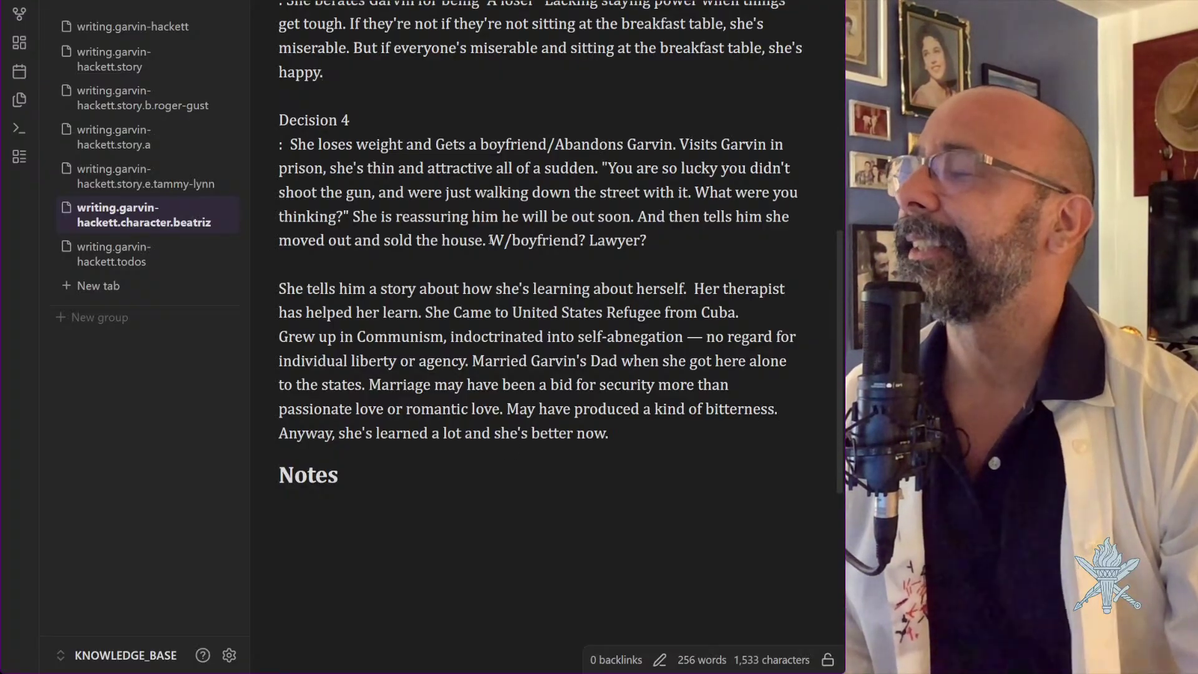
pyautogui.scroll(8, 491, 240)
pyautogui.scroll(-7, 374, 250)
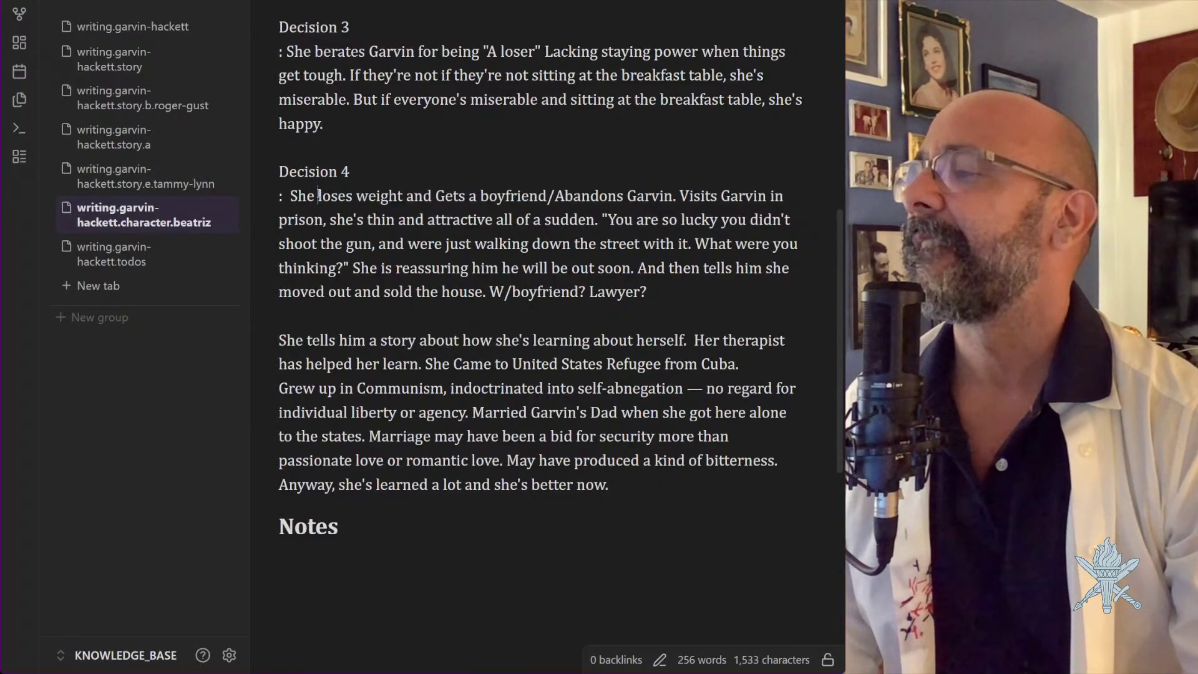
pyautogui.moveTo(318, 196); pyautogui.dragTo(681, 194)
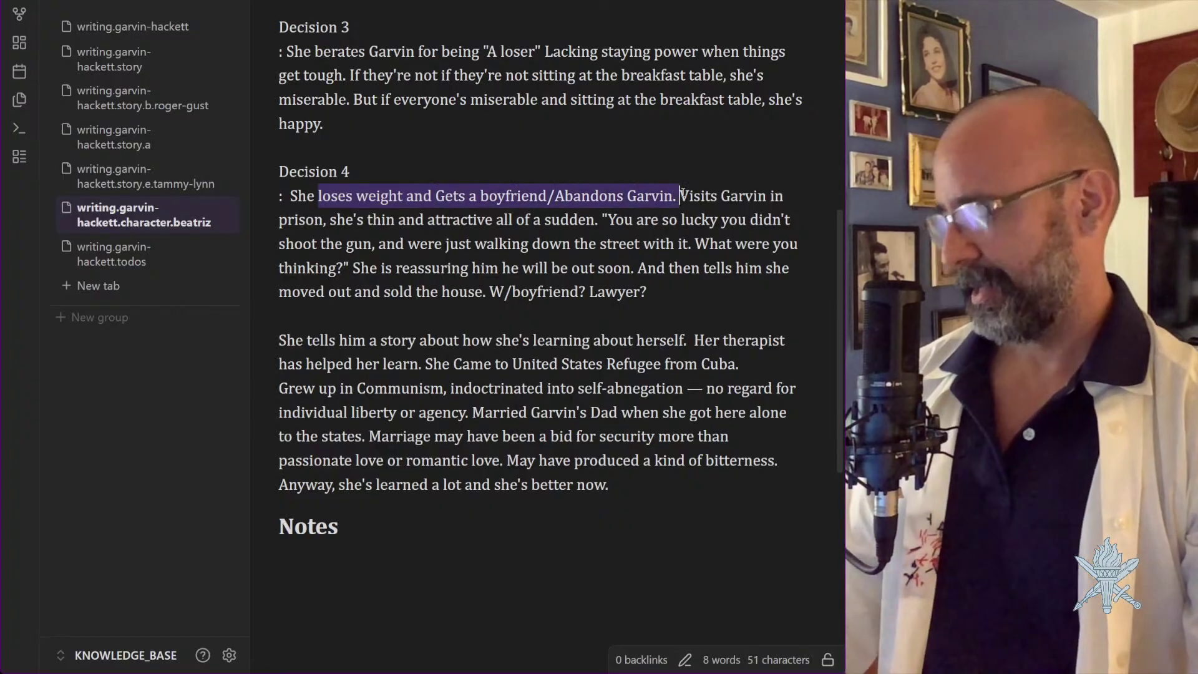
pyautogui.write('x')
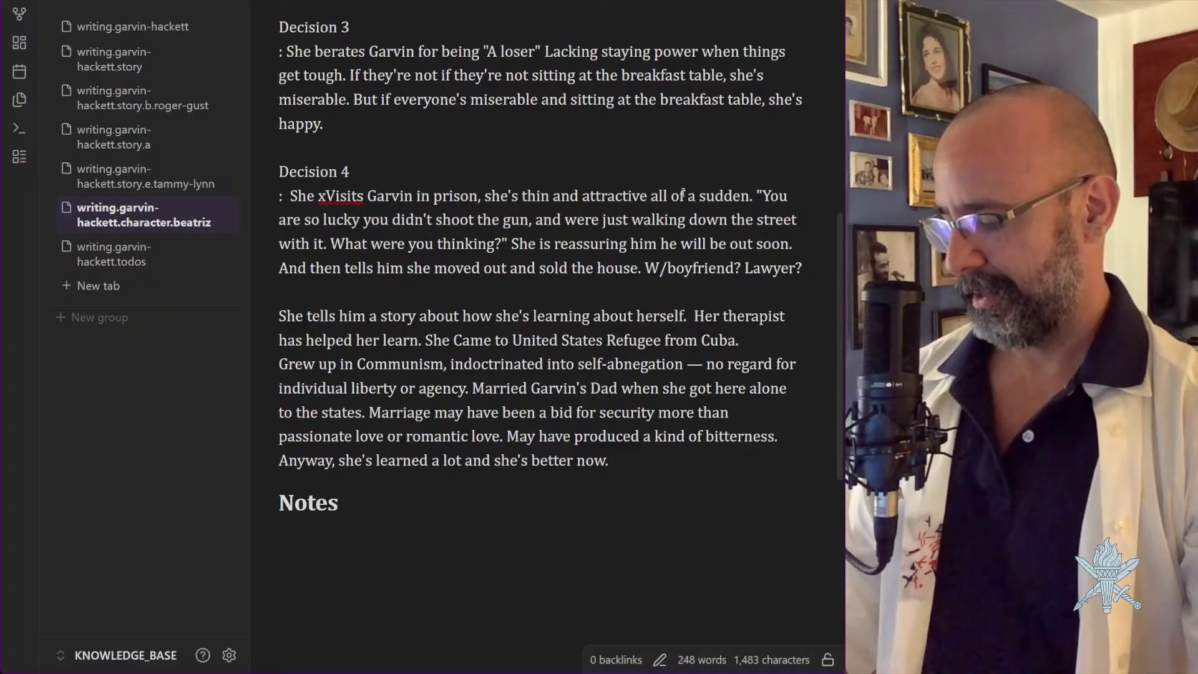
pyautogui.hotkey('ctrl', 'z')
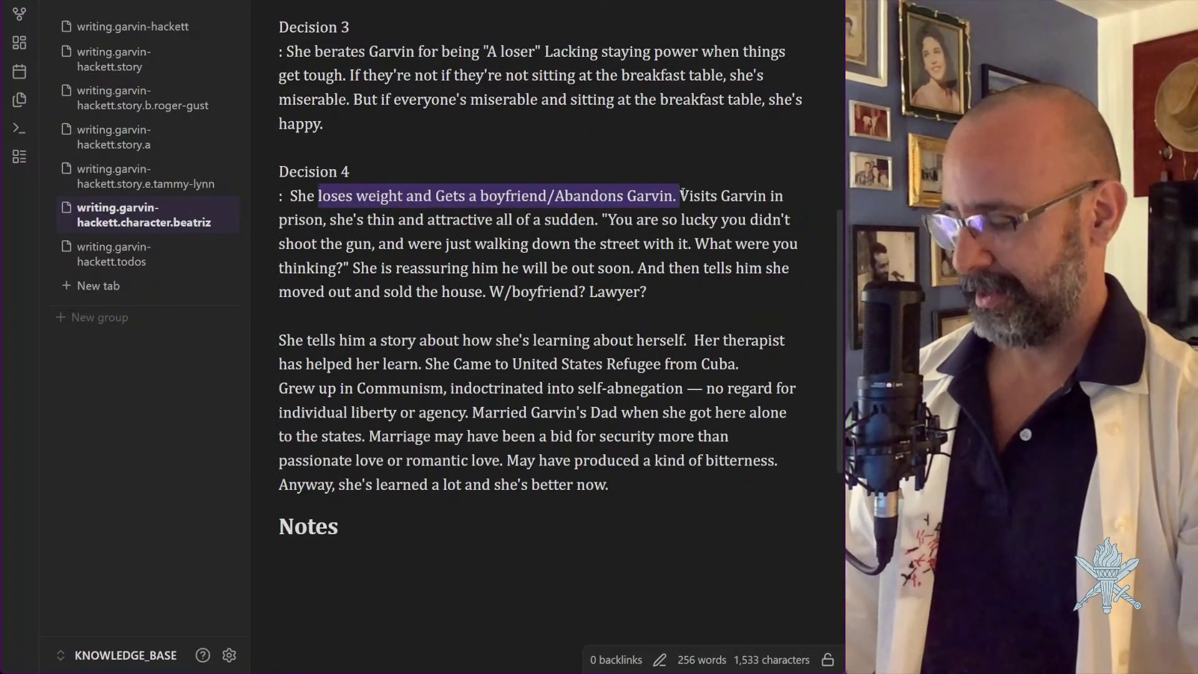
pyautogui.press('BackSpace')
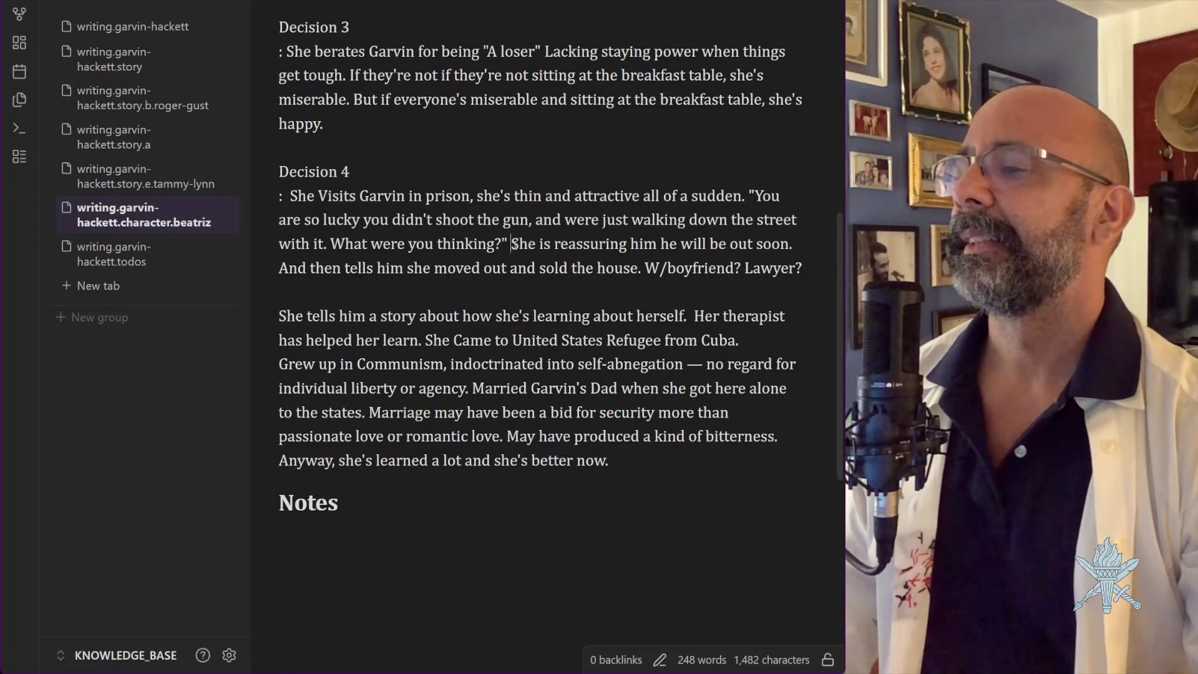
pyautogui.moveTo(278, 269); pyautogui.dragTo(813, 277)
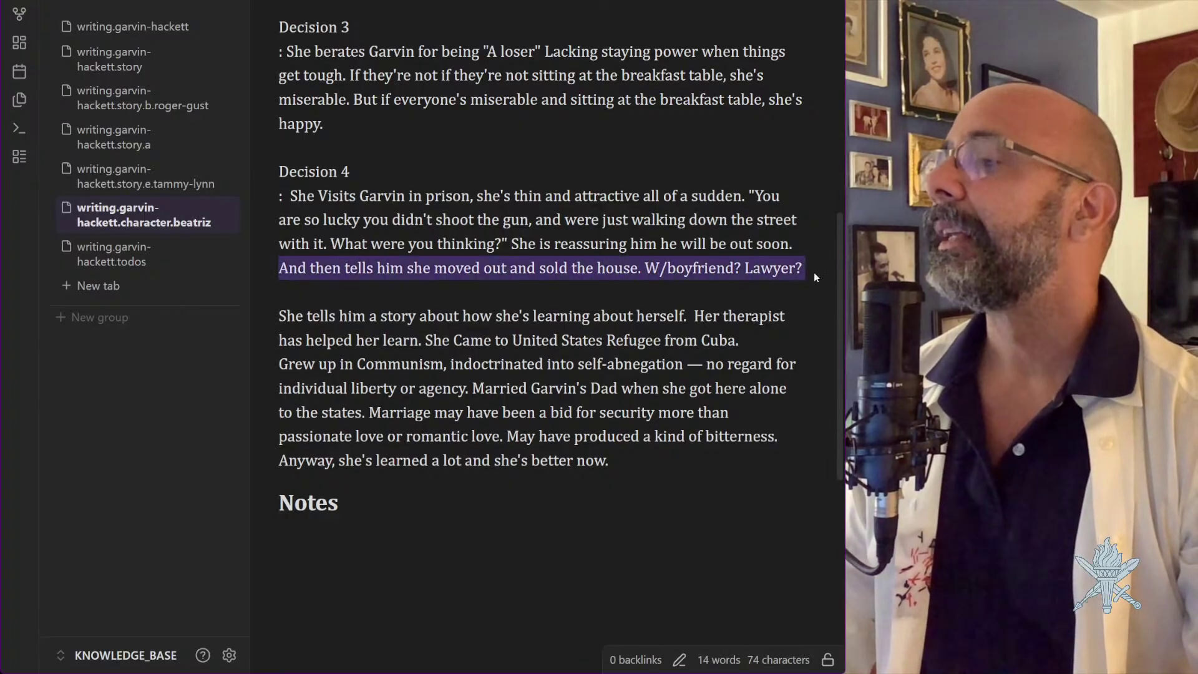
pyautogui.click(633, 460)
pyautogui.press('Return')
pyautogui.press('Return')
pyautogui.write('loses weight and Gets a boyfriend/Abandons Garvin.')
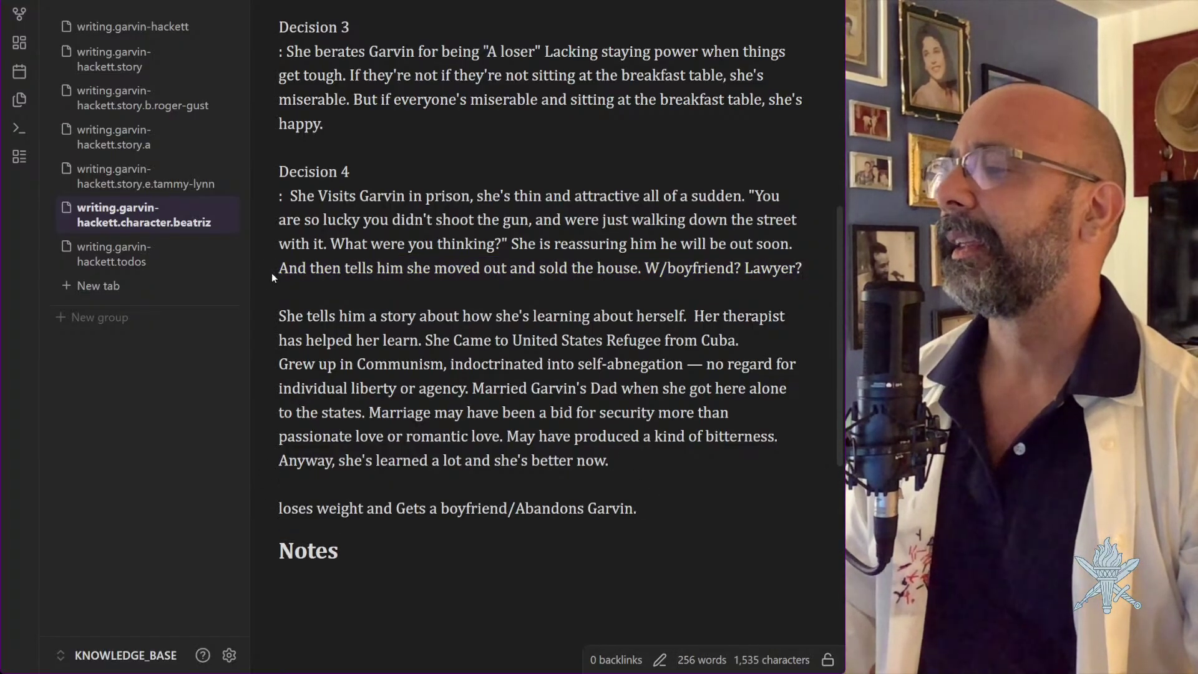
# Move the "And then tells him she moved out and sold the house" line in Decision 4 to its own paragraph after "she's better now."
pyautogui.moveTo(278, 269); pyautogui.dragTo(805, 269)
pyautogui.hotkey('ctrl', 'c')
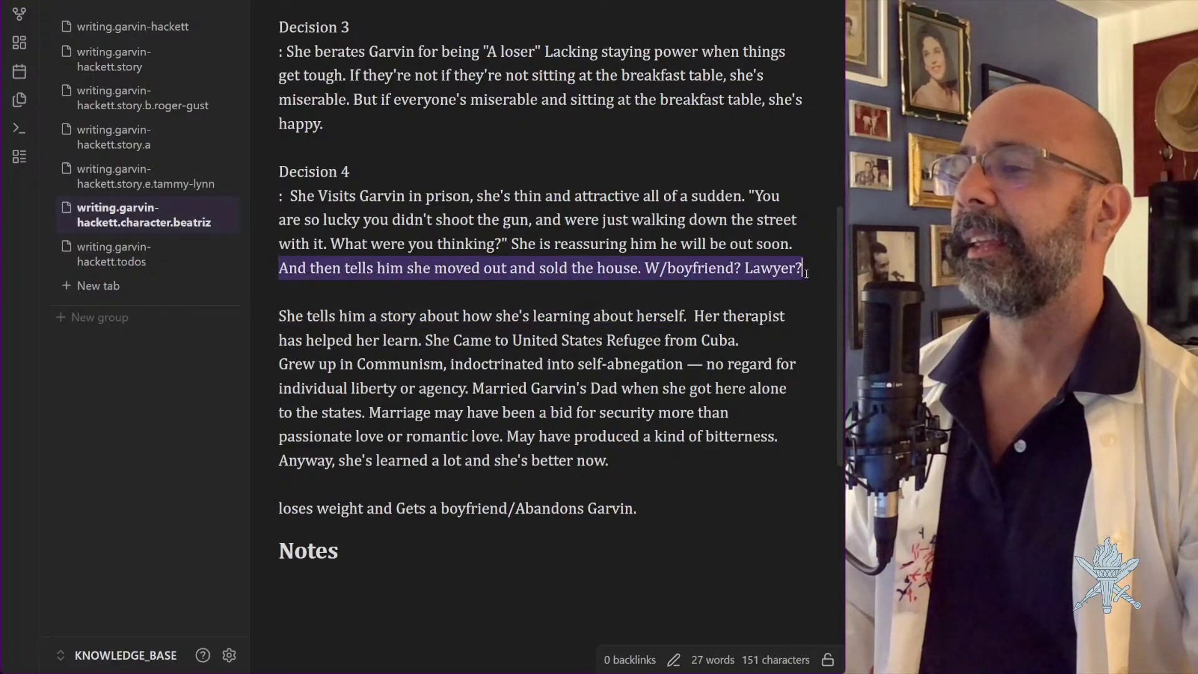
pyautogui.press('BackSpace')
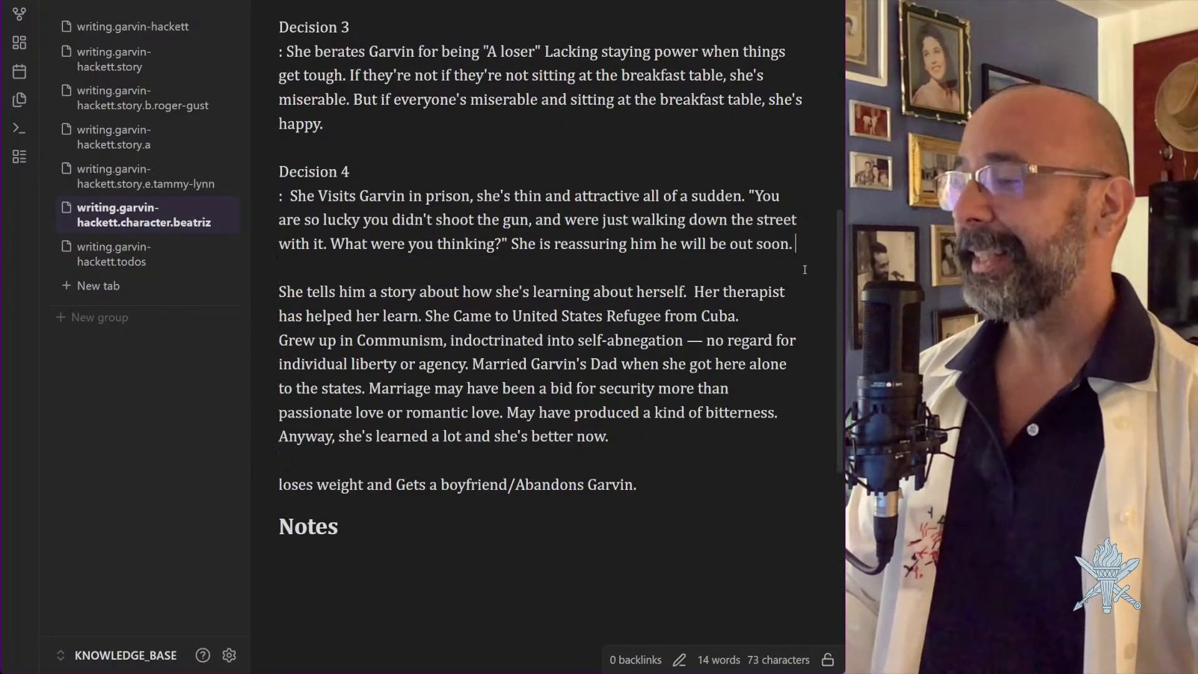
pyautogui.click(635, 434)
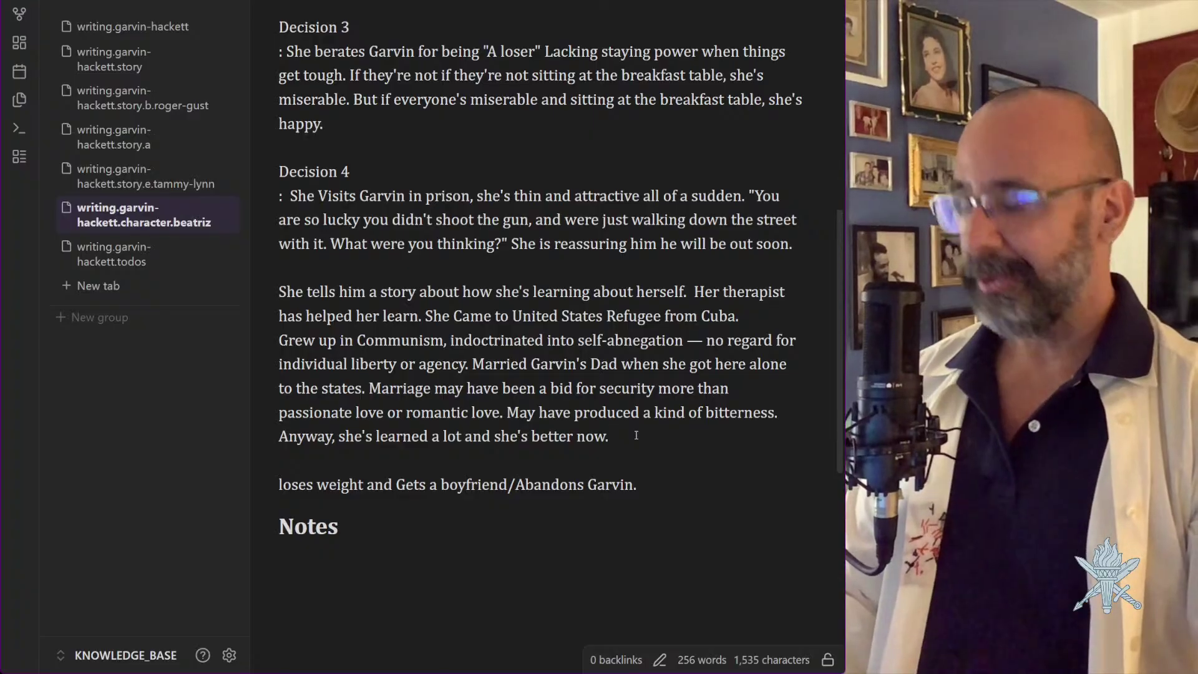
pyautogui.press('Return')
pyautogui.press('Return')
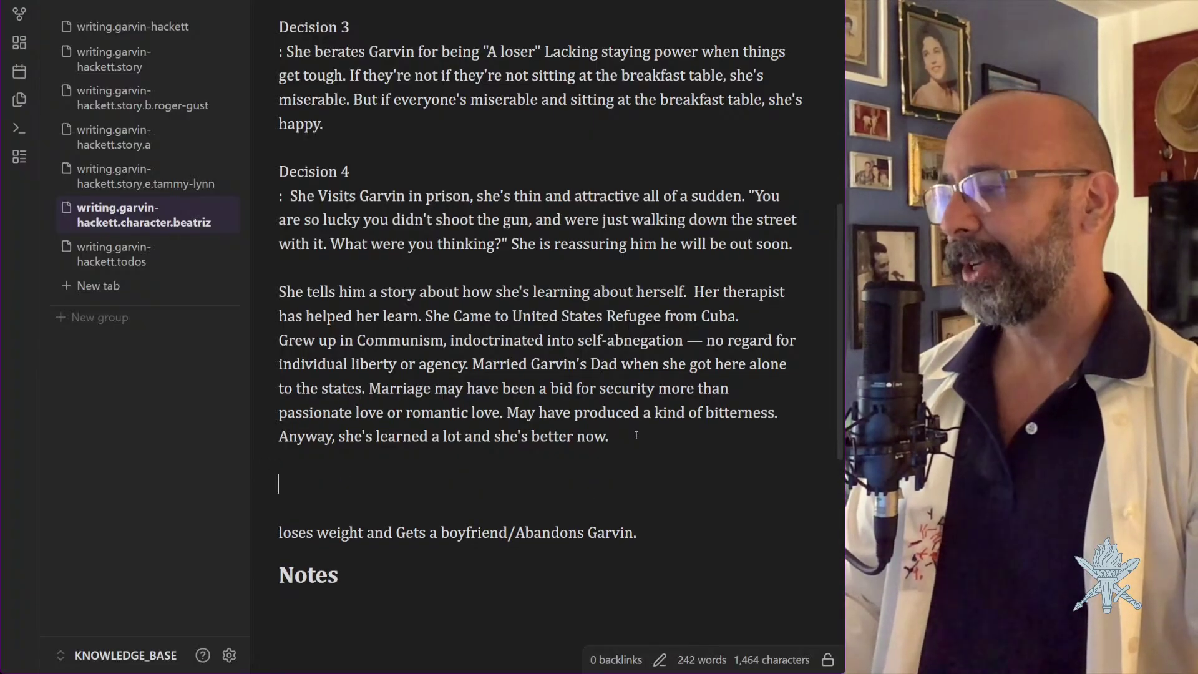
pyautogui.hotkey('ctrl', 'v')
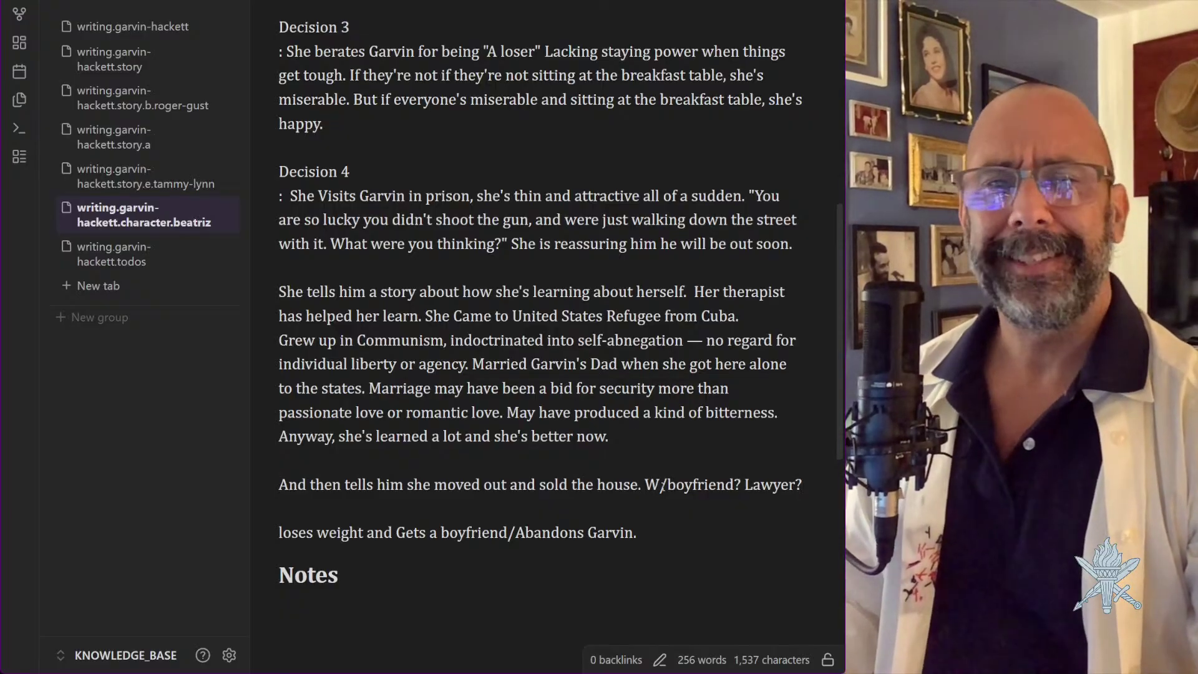
# Replace the "loses weight" line with "So there is no house, but she's always known he could fend for himself if he put his mind to it."
pyautogui.moveTo(642, 538); pyautogui.dragTo(272, 524)
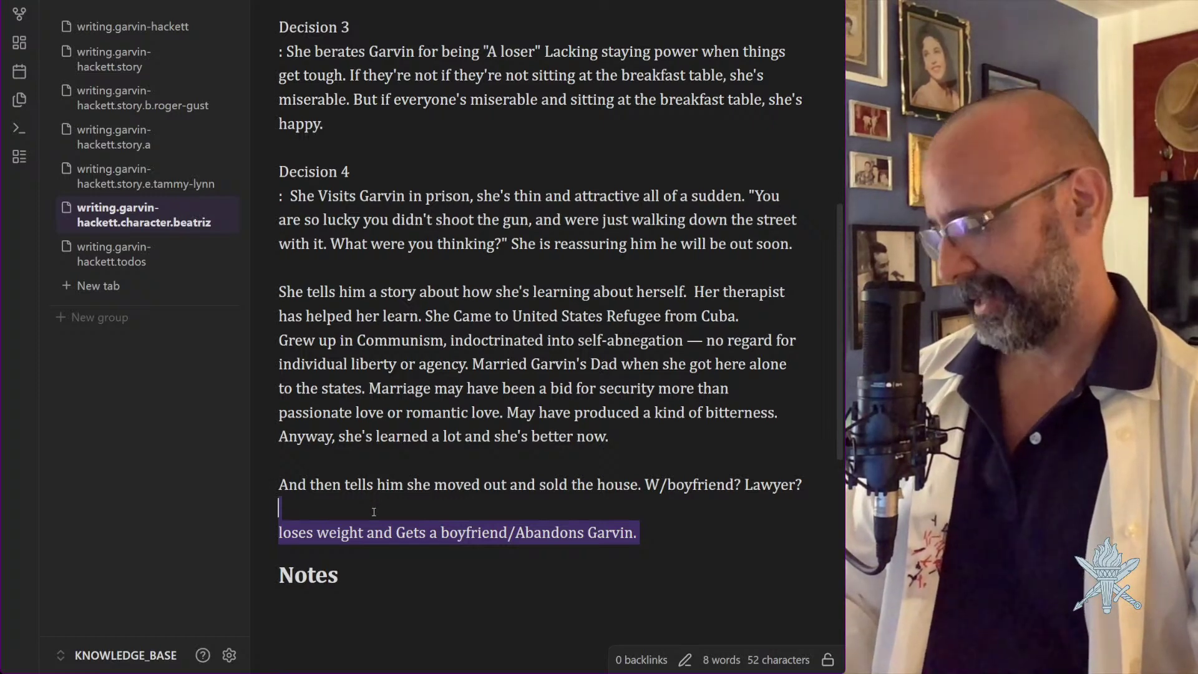
pyautogui.write('x')
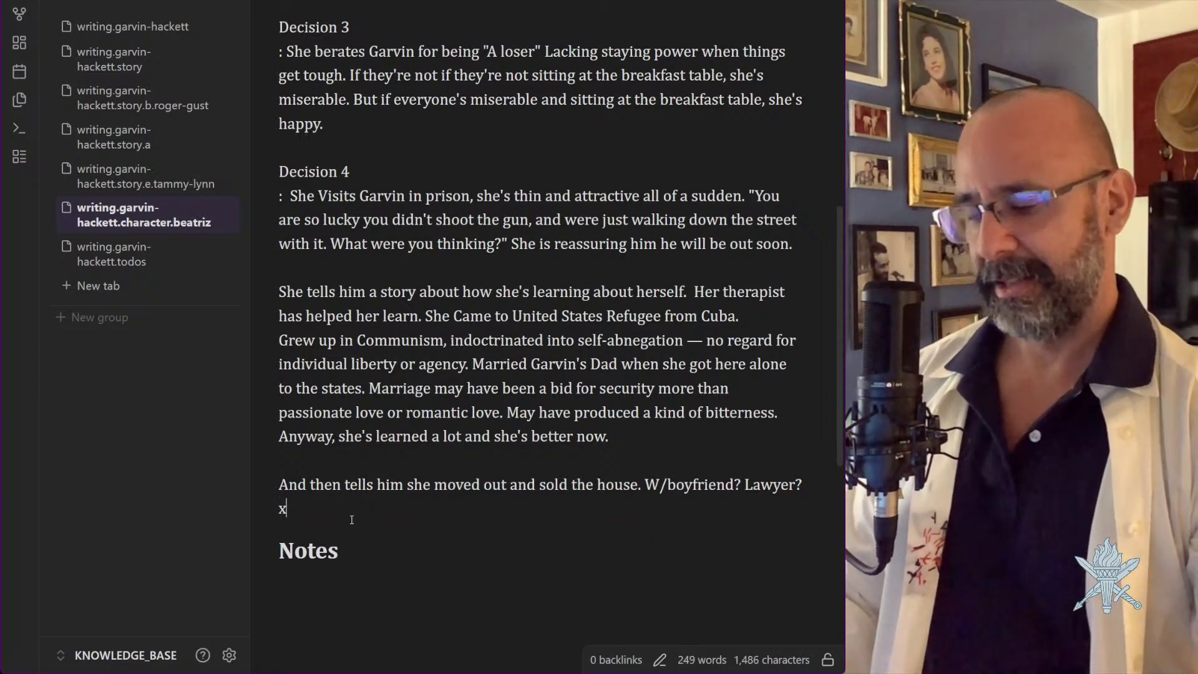
pyautogui.press('BackSpace')
pyautogui.write('So t')
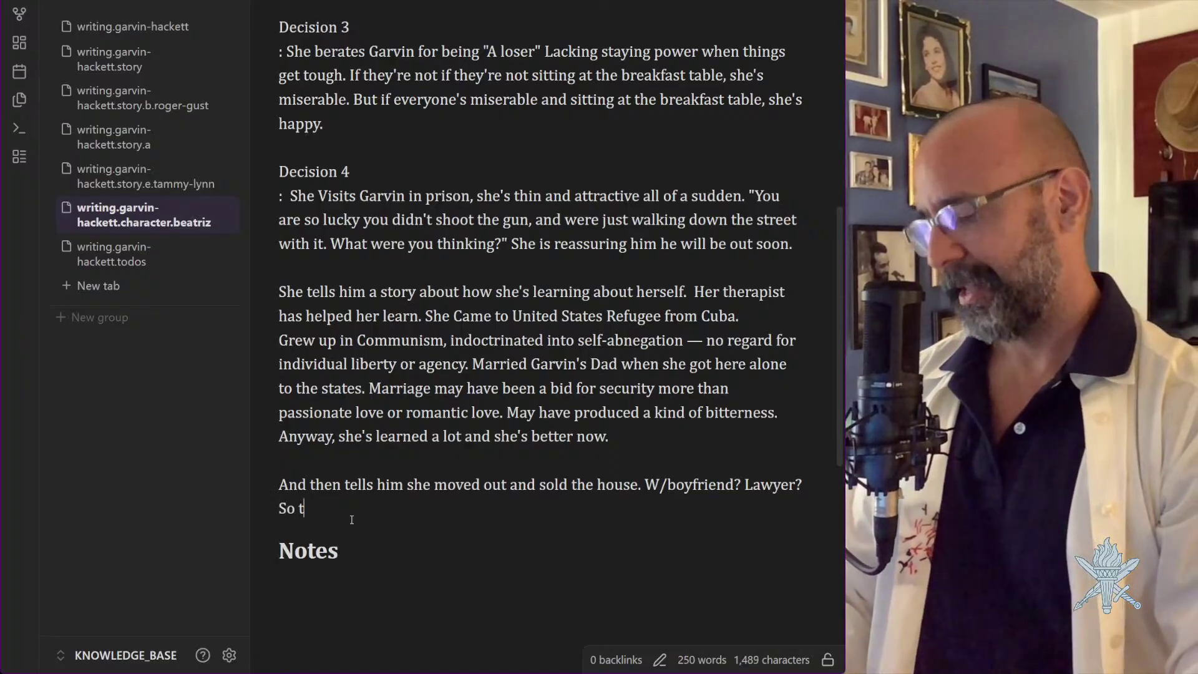
pyautogui.write('here is no house, ')
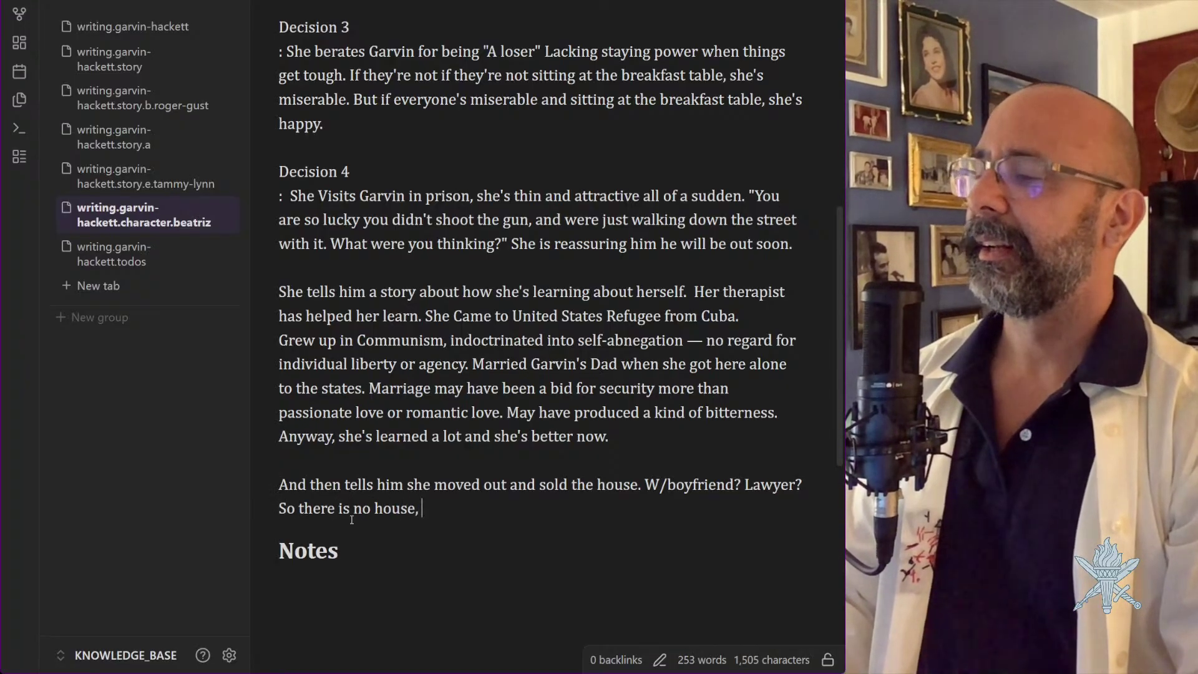
pyautogui.write("but she's")
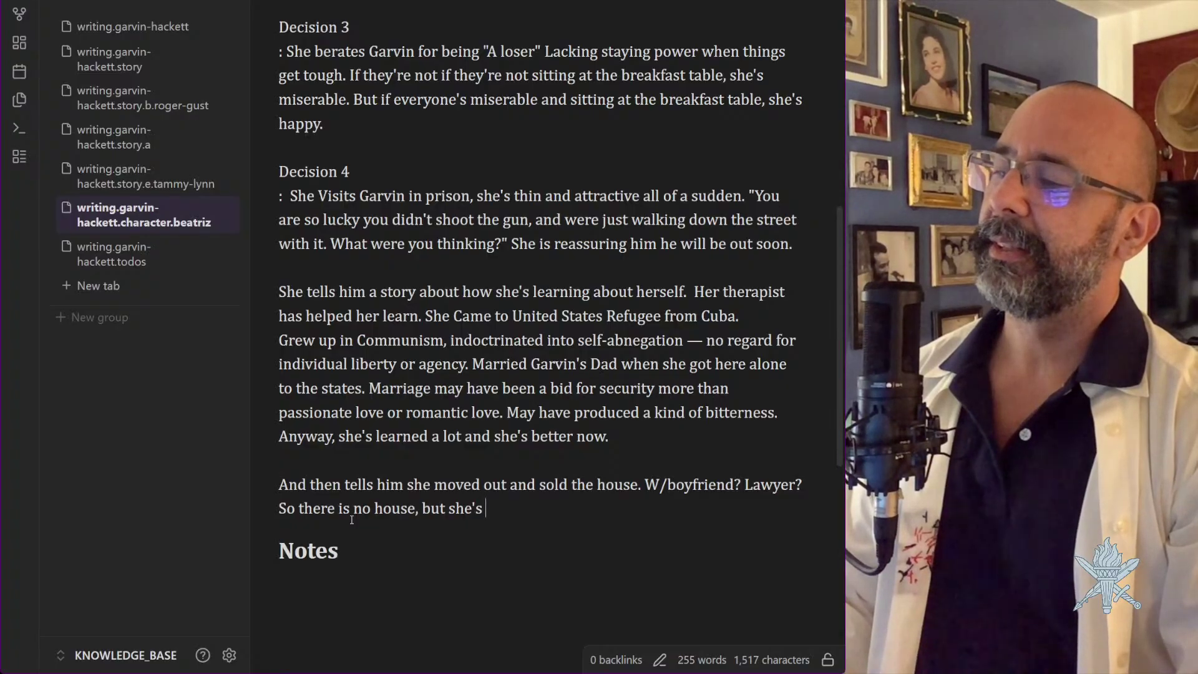
pyautogui.write(' alway')
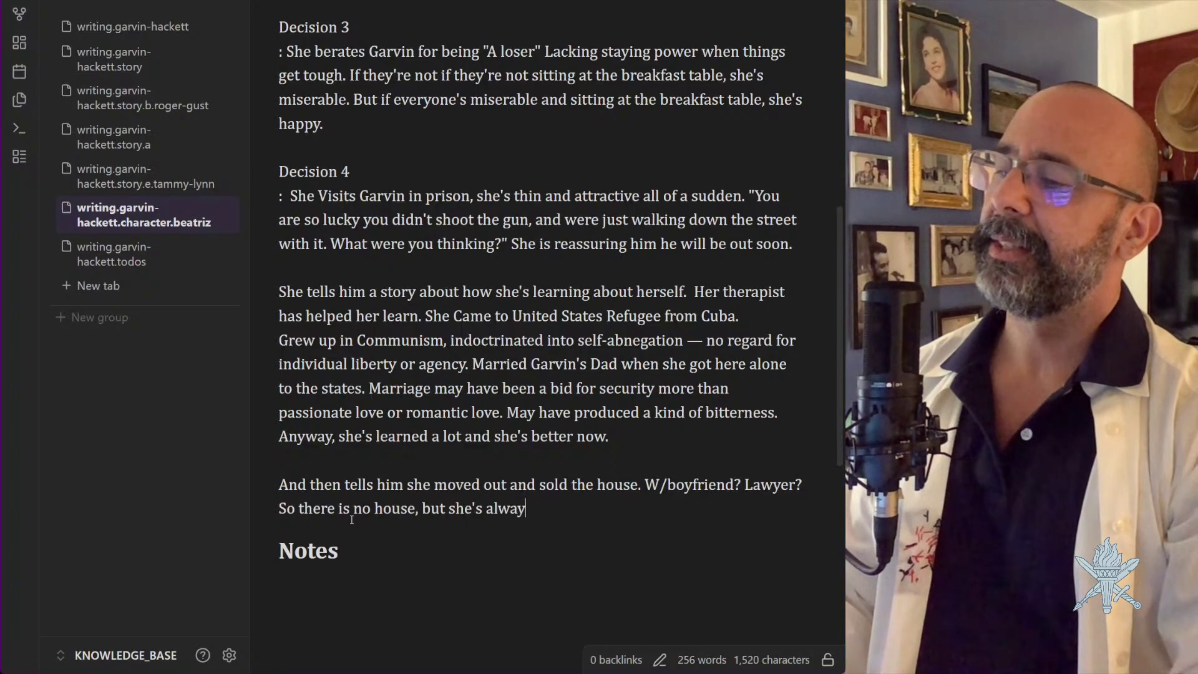
pyautogui.write('s known he w')
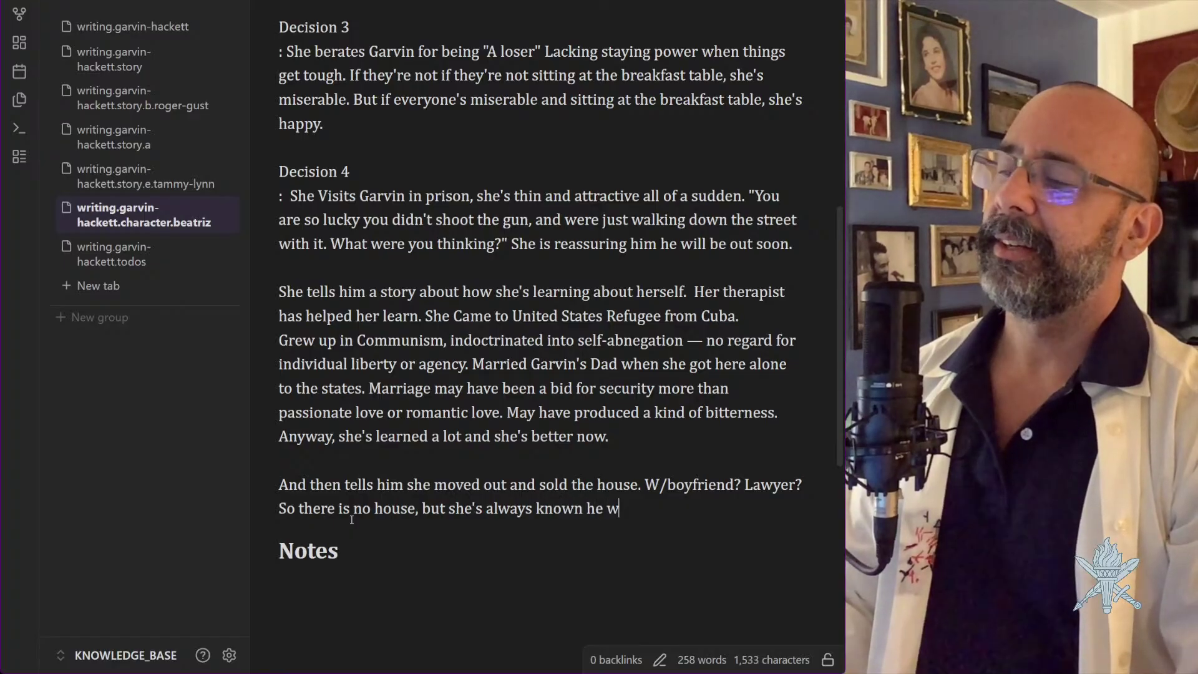
pyautogui.press('BackSpace')
pyautogui.write('could fend for himse')
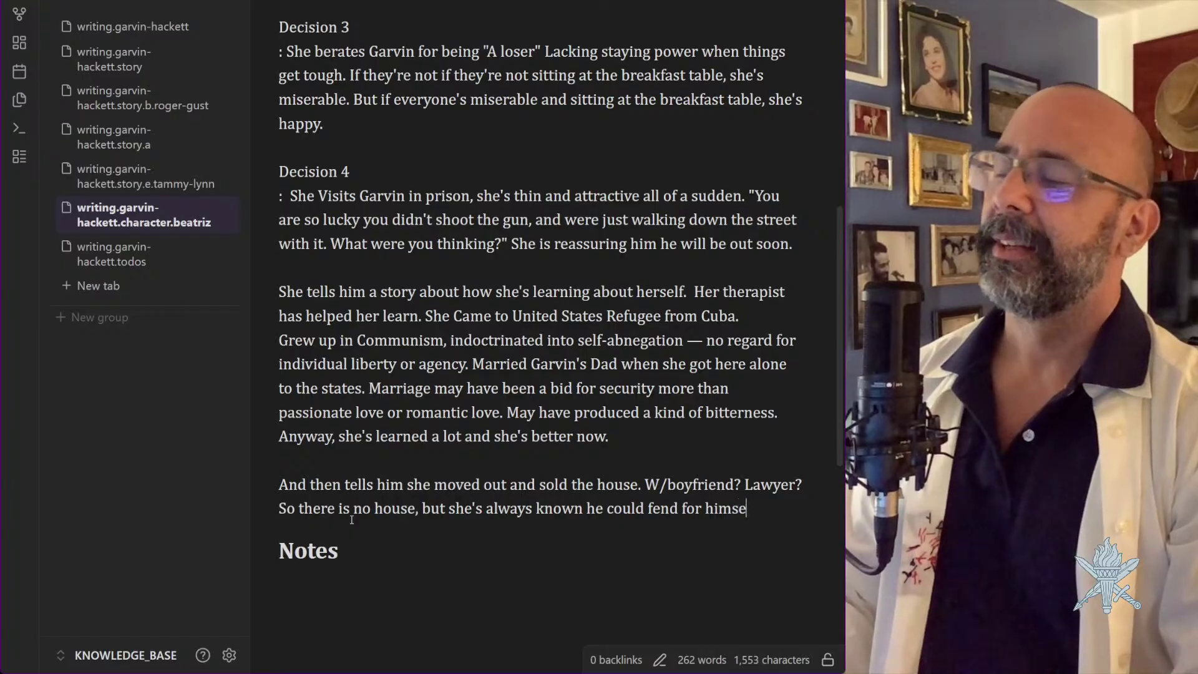
pyautogui.write('slf')
pyautogui.press('BackSpace')
pyautogui.press('BackSpace')
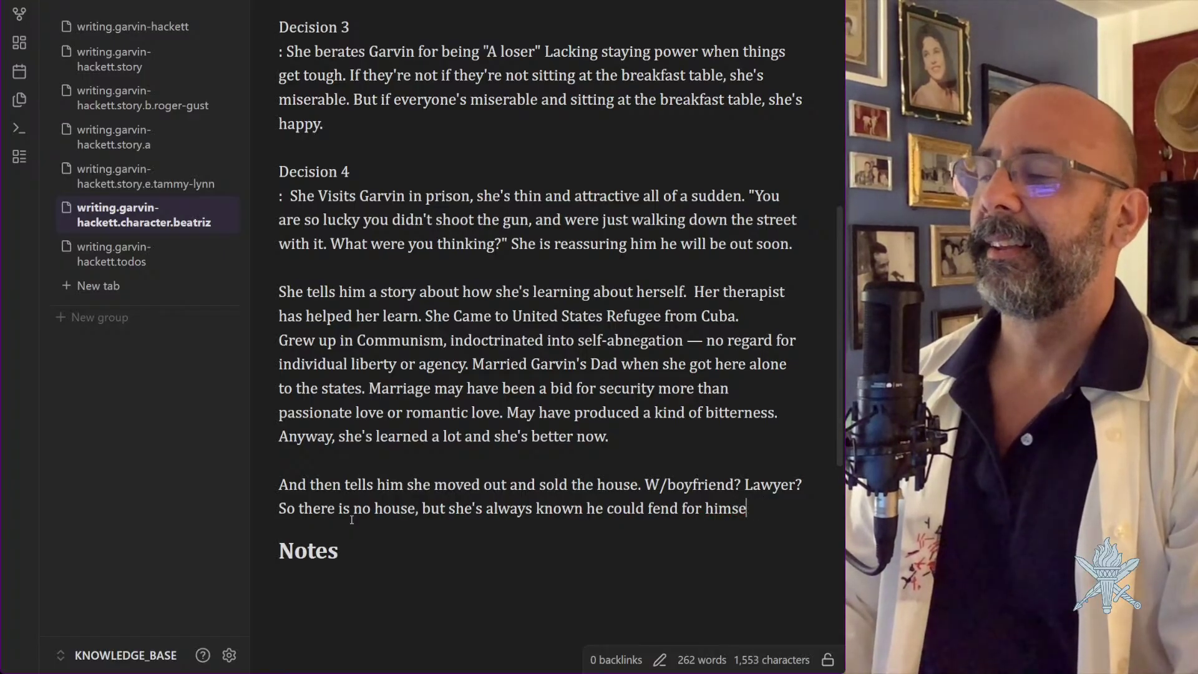
pyautogui.write('lf if ')
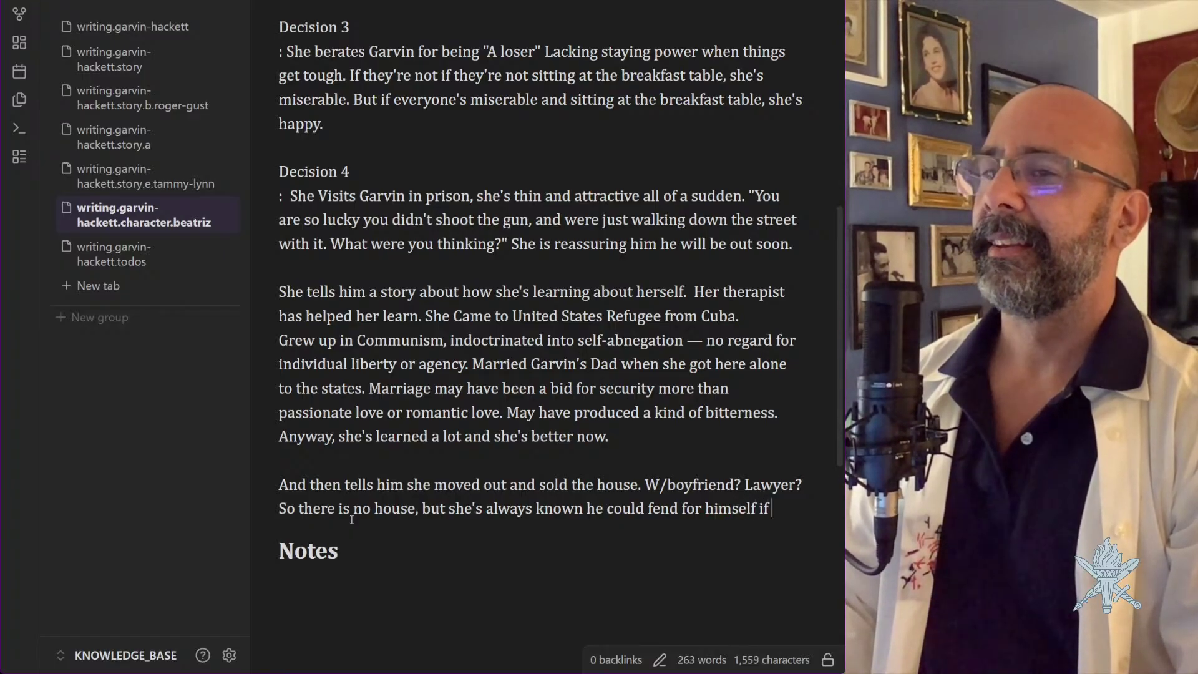
pyautogui.write('he put his m')
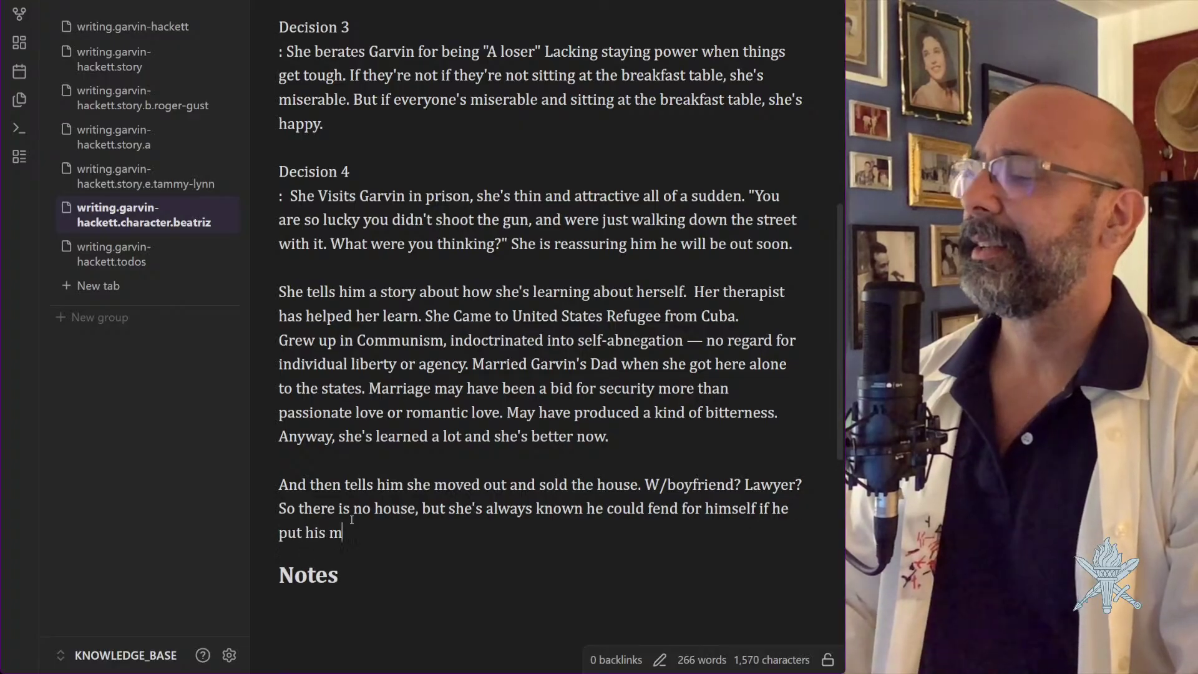
pyautogui.write('ind to it.')
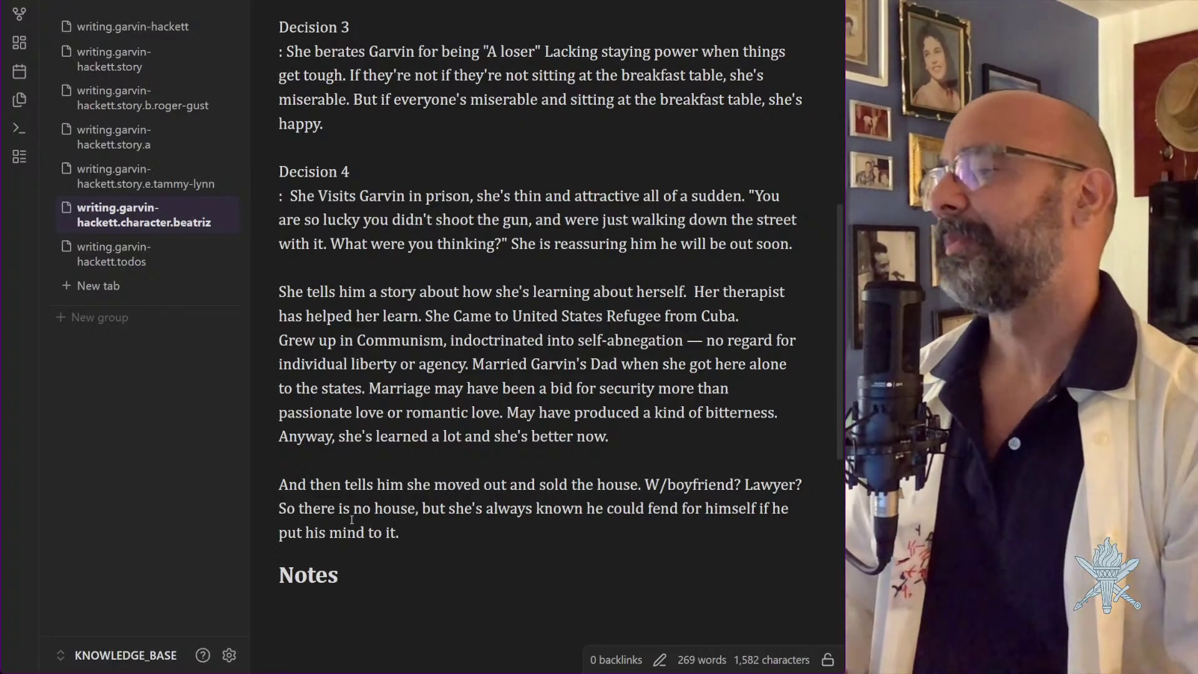
# Insert "She sold it because it had too many bad memories." after "So there is no house," in the last paragraph of Decision 4
pyautogui.click(421, 510)
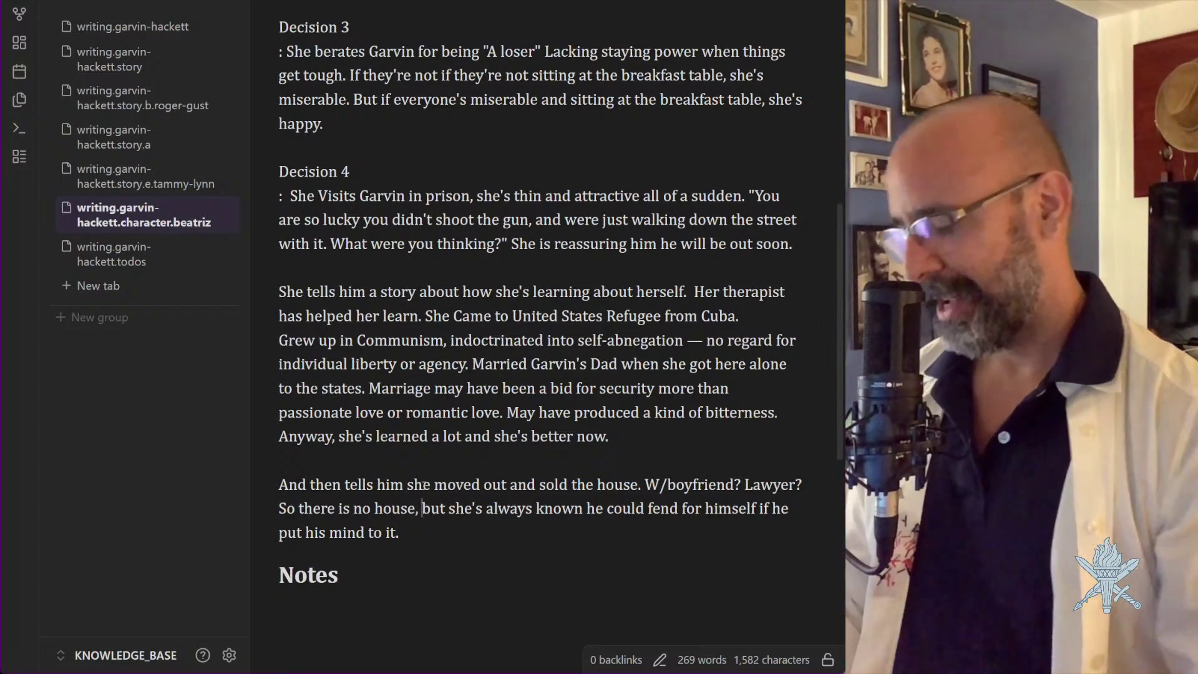
pyautogui.write('She s')
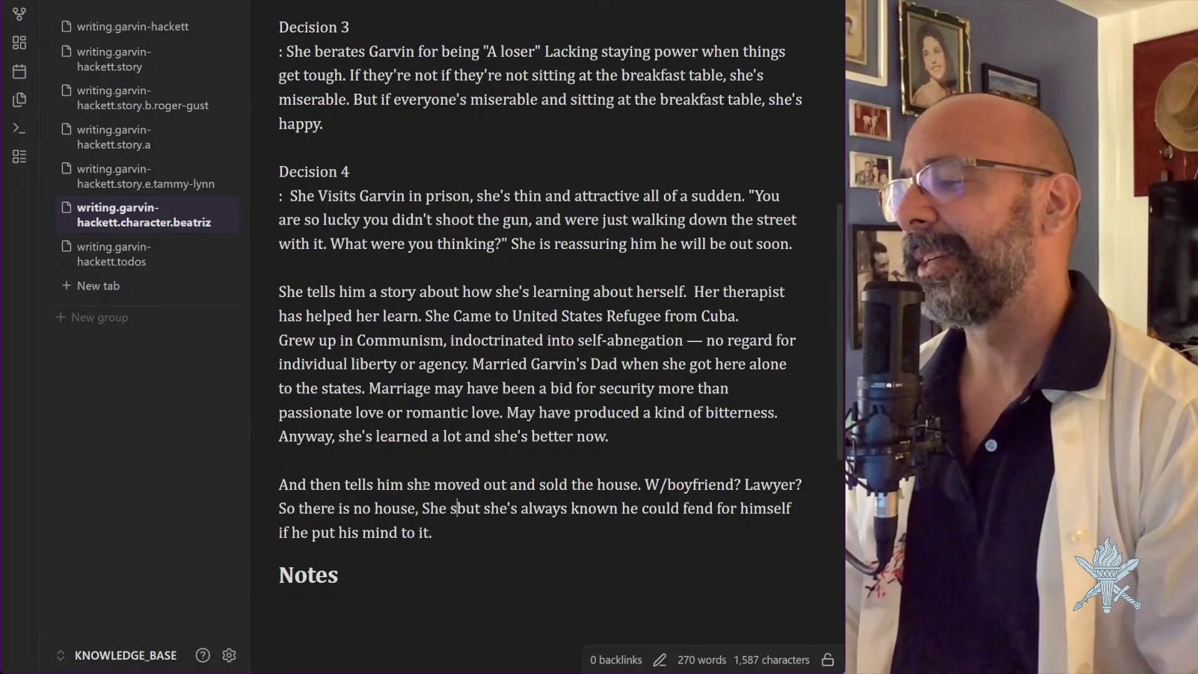
pyautogui.write('old it ')
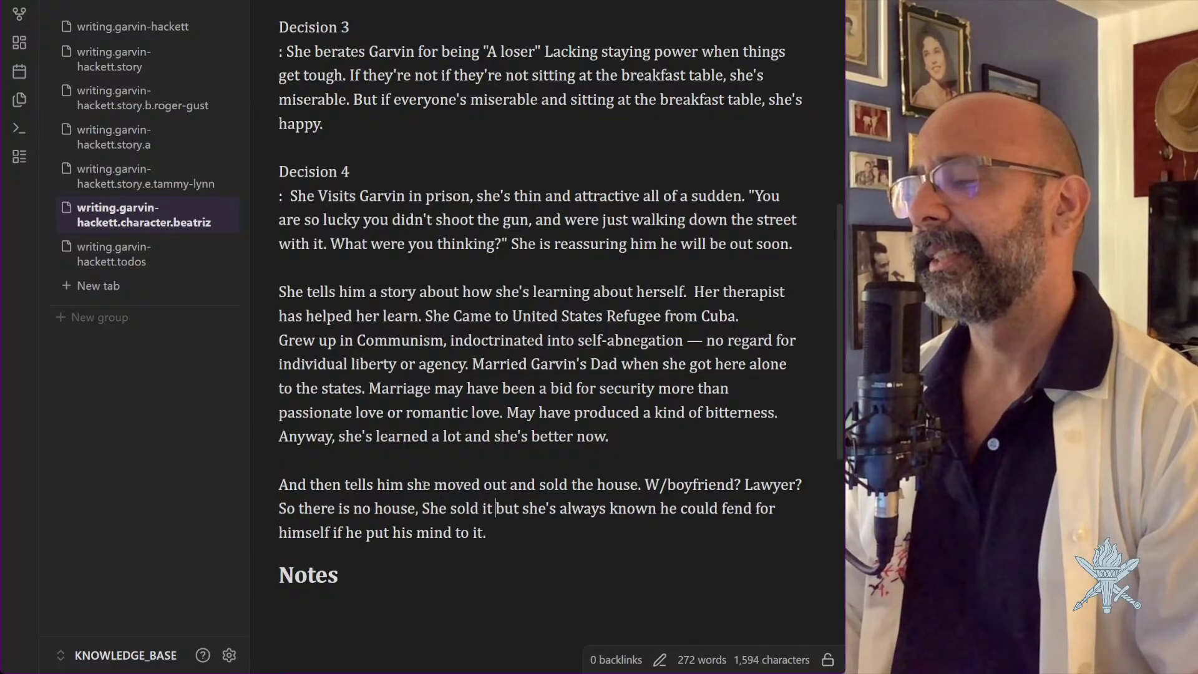
pyautogui.write('because it')
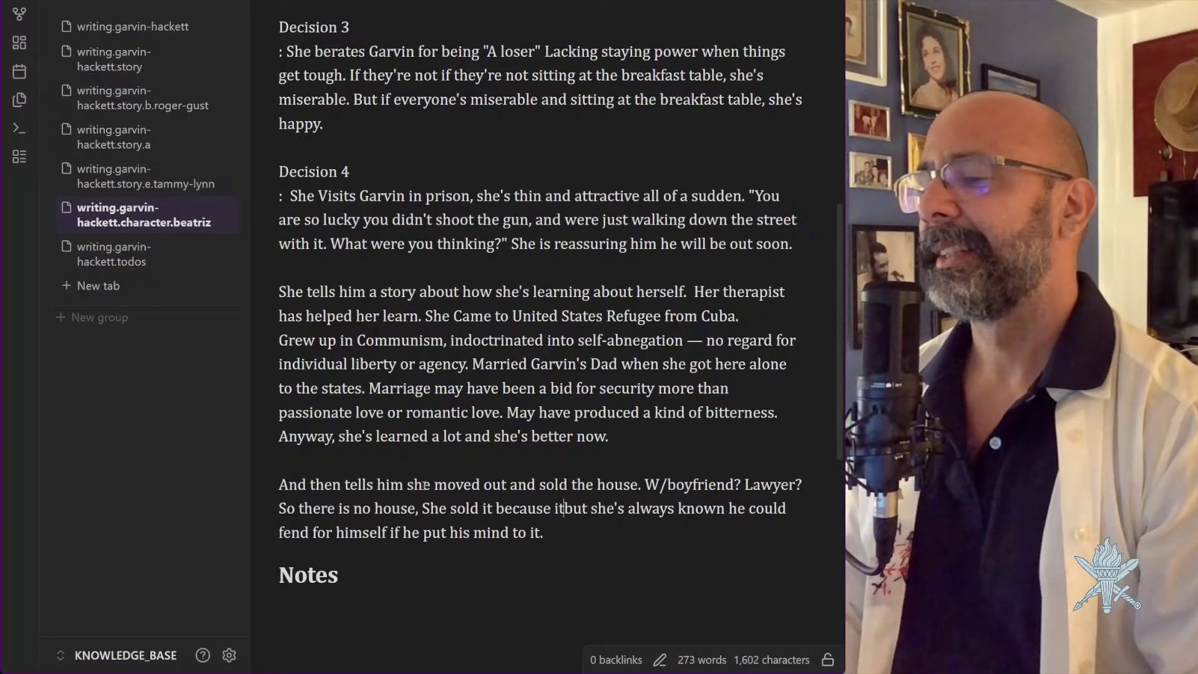
pyautogui.write(' had too ma')
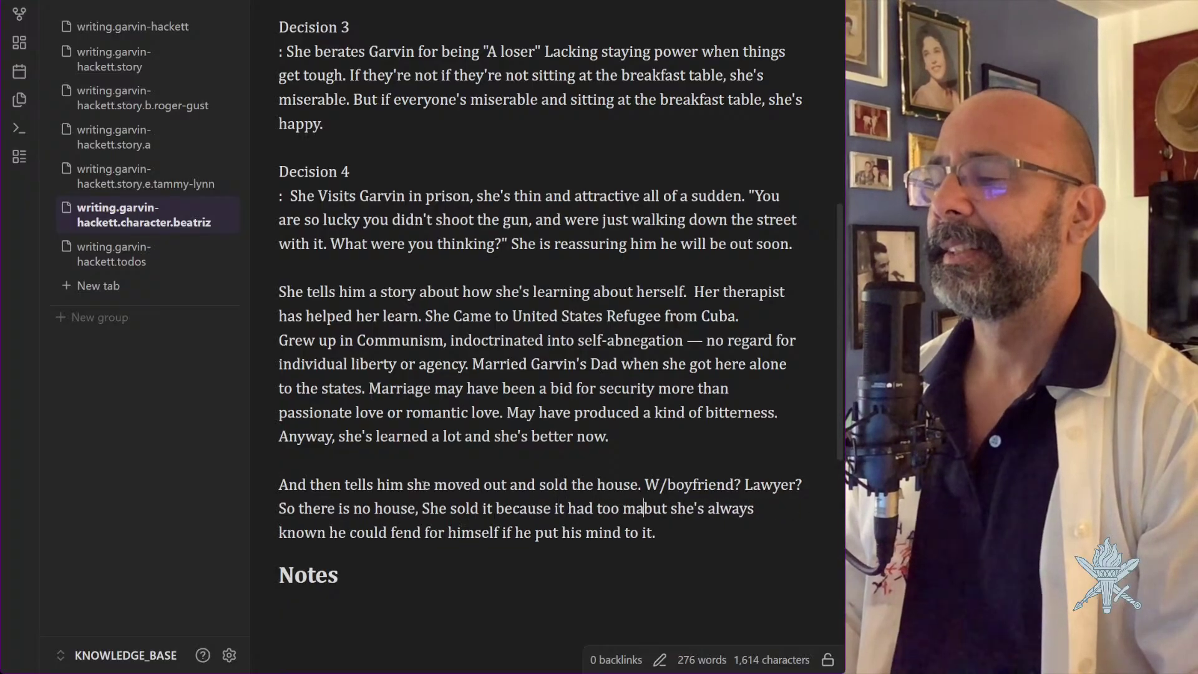
pyautogui.write('ny bad memories.')
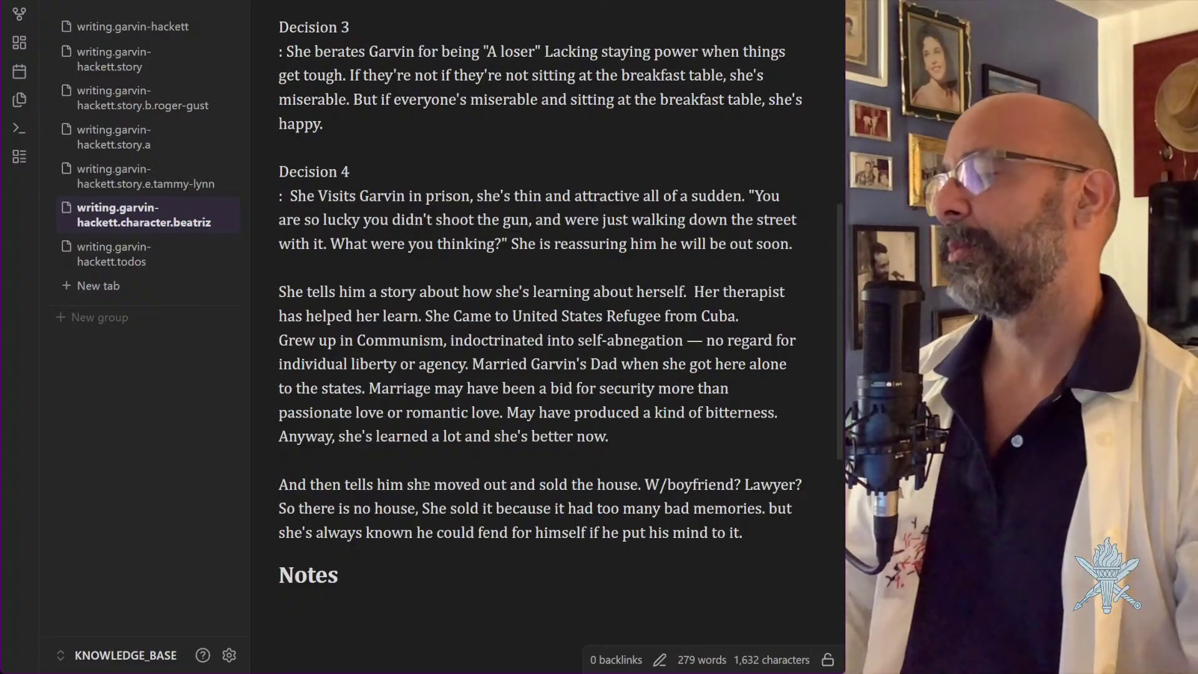
# Delete the empty Notes heading at the end of the character sheet
pyautogui.click(369, 575)
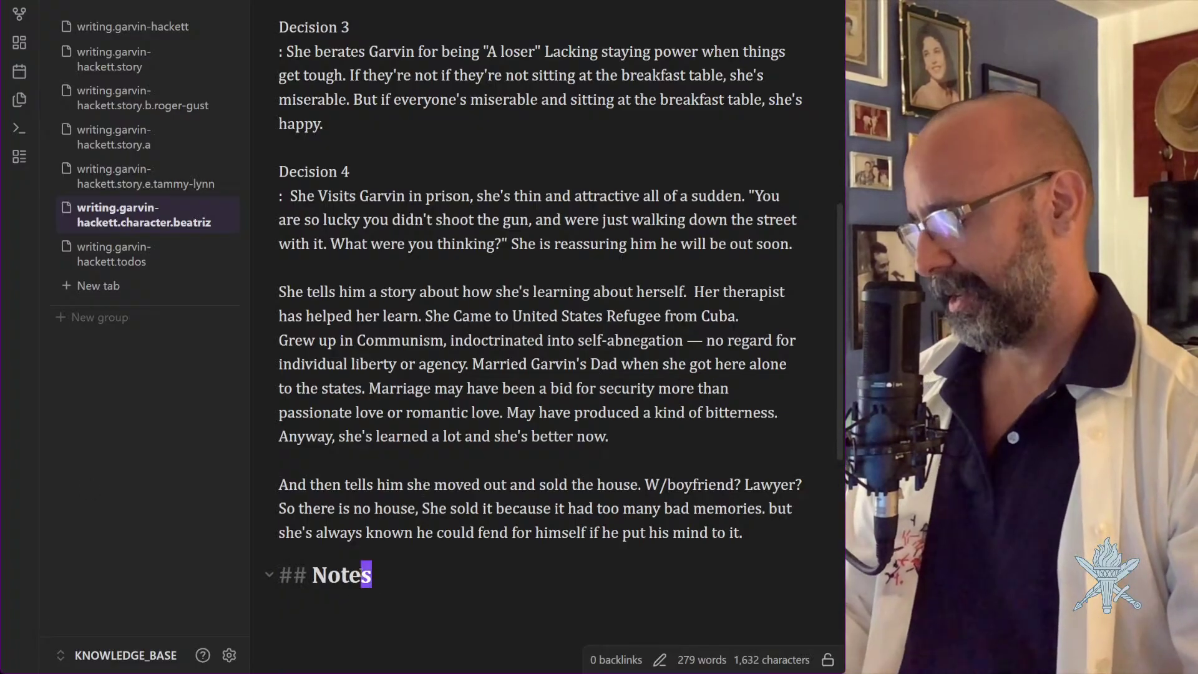
pyautogui.press('d')
pyautogui.press('d')
# Start a new line under Decision 1's donut sentence reading "She asks him to bring Garvin down to the breakfast table and"
pyautogui.scroll(5, 361, 572)
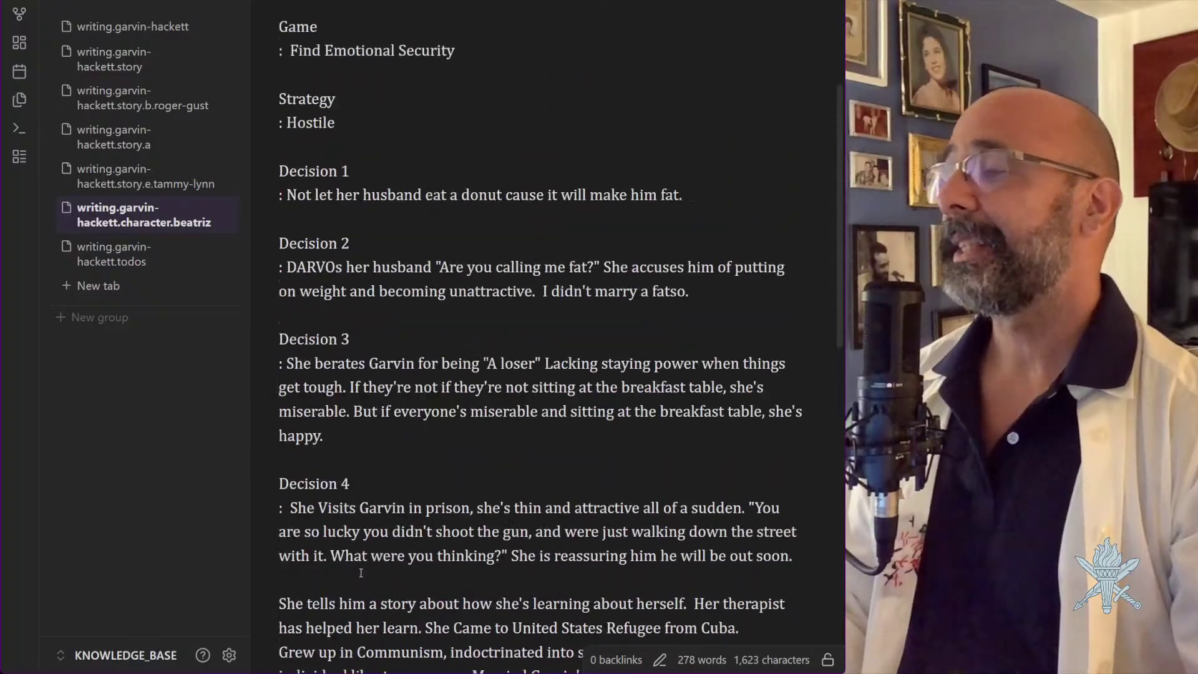
pyautogui.scroll(2, 361, 573)
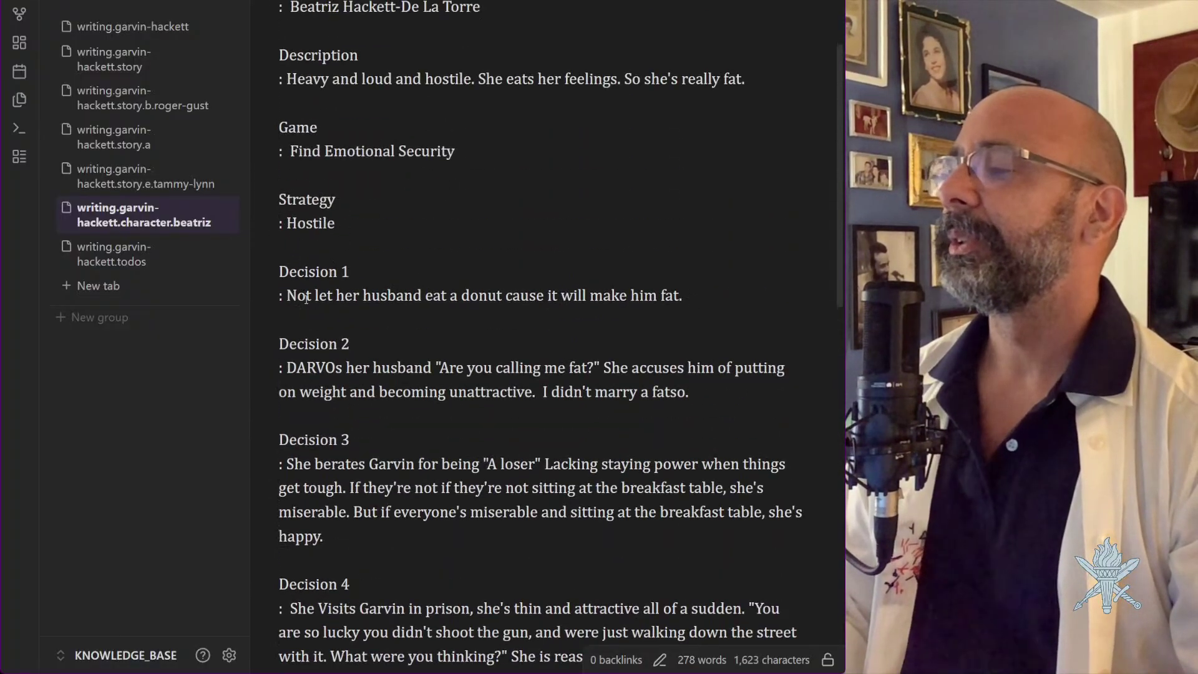
pyautogui.moveTo(287, 297); pyautogui.dragTo(691, 297)
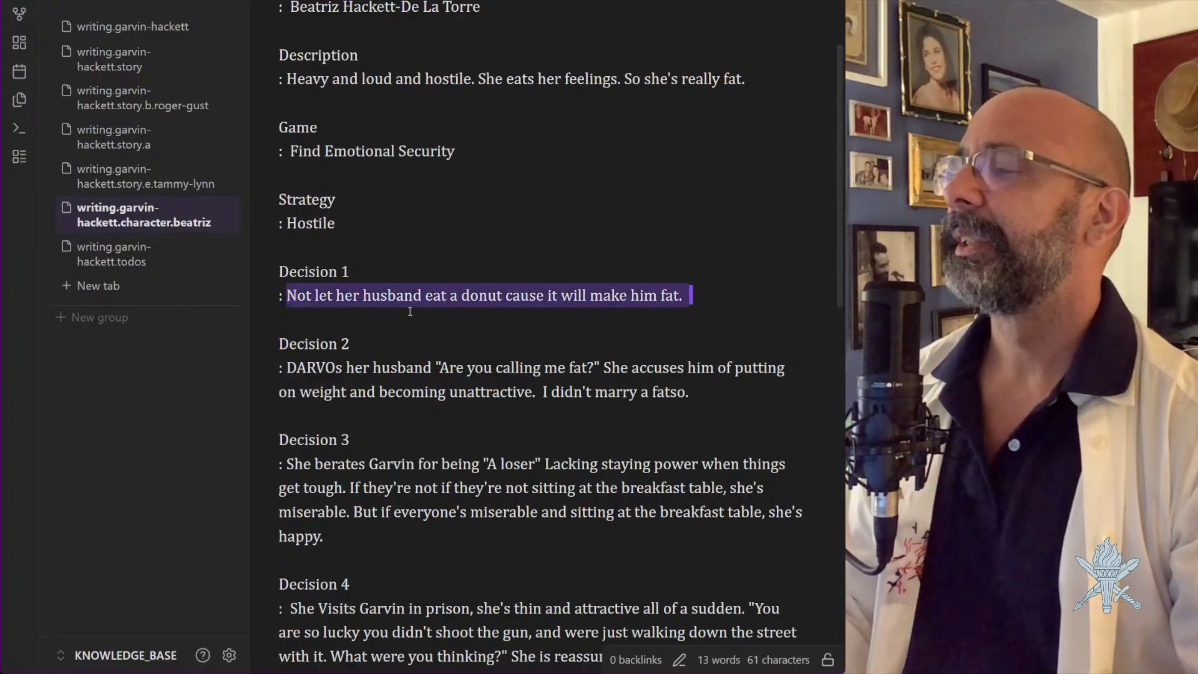
pyautogui.click(339, 298)
pyautogui.press('b')
pyautogui.press('b')
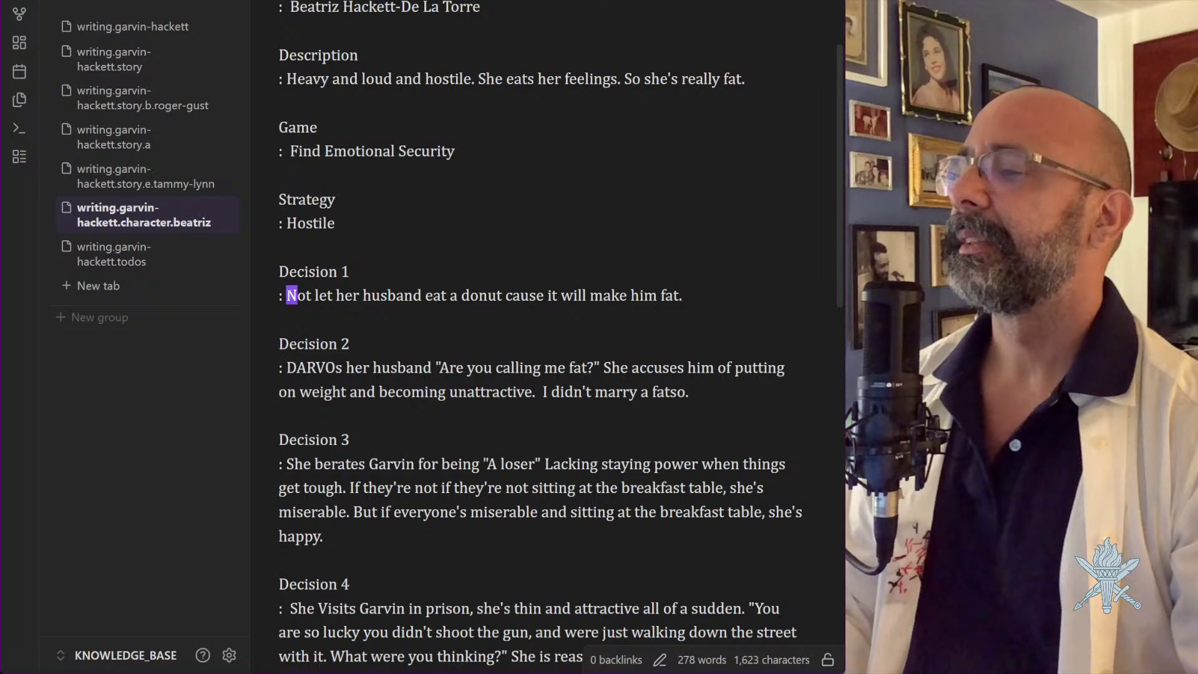
pyautogui.click(699, 295)
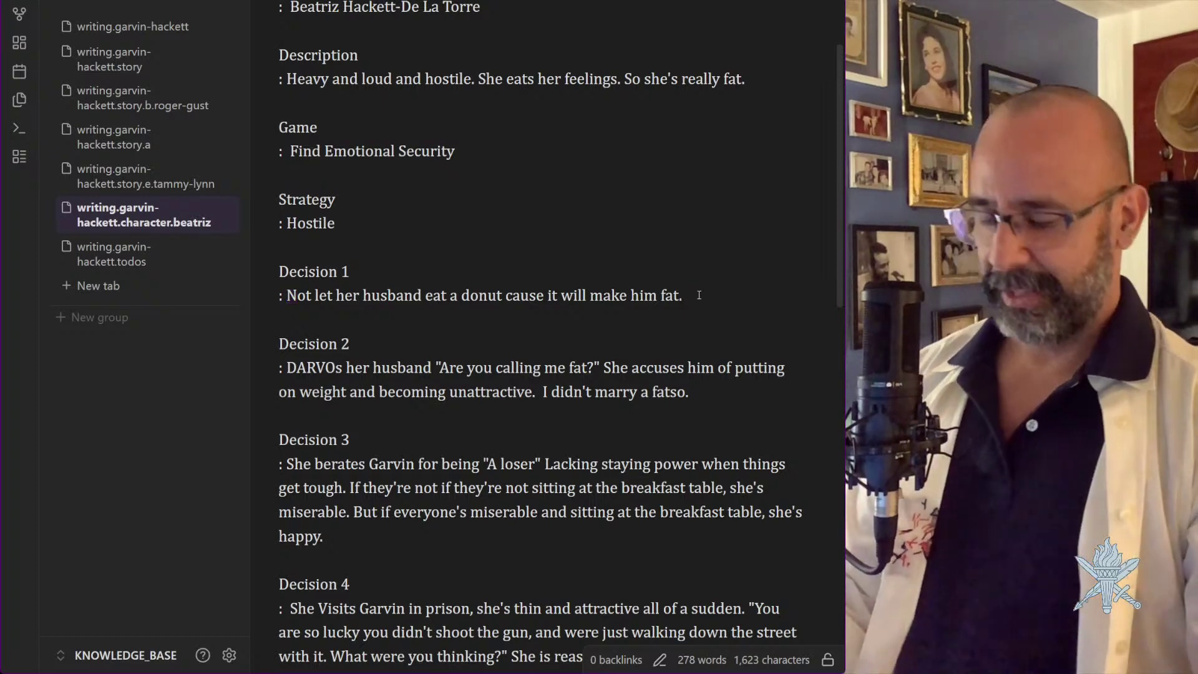
pyautogui.press('Return')
pyautogui.write('She asks ')
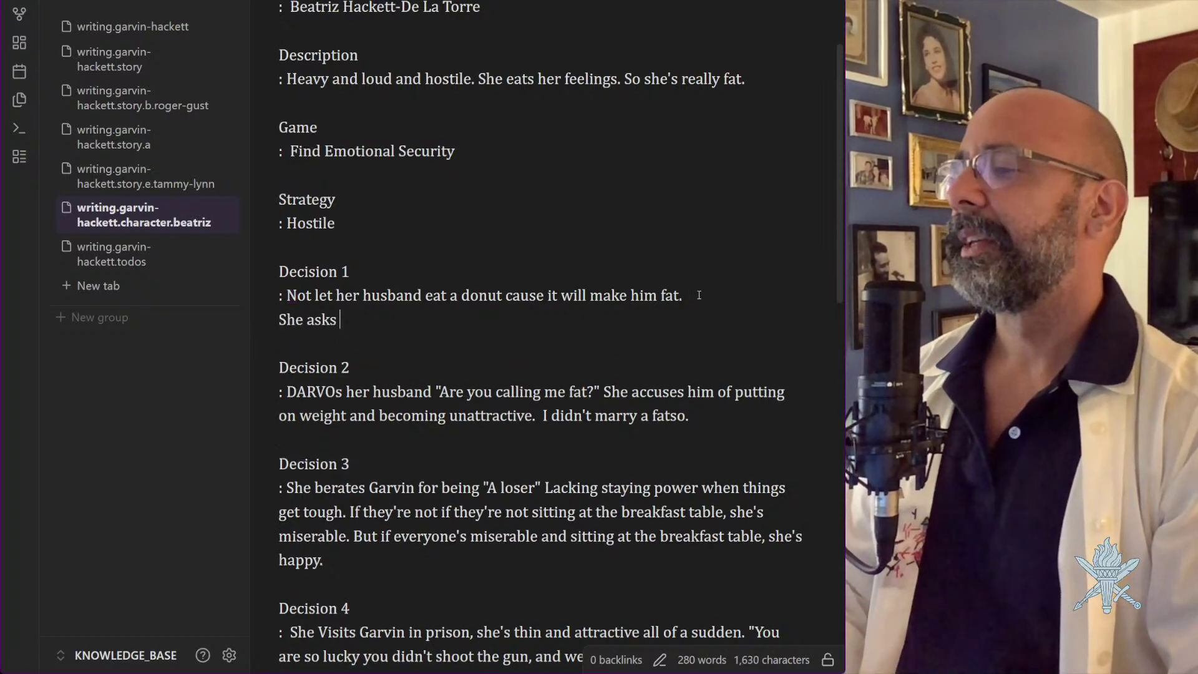
pyautogui.write('him to b')
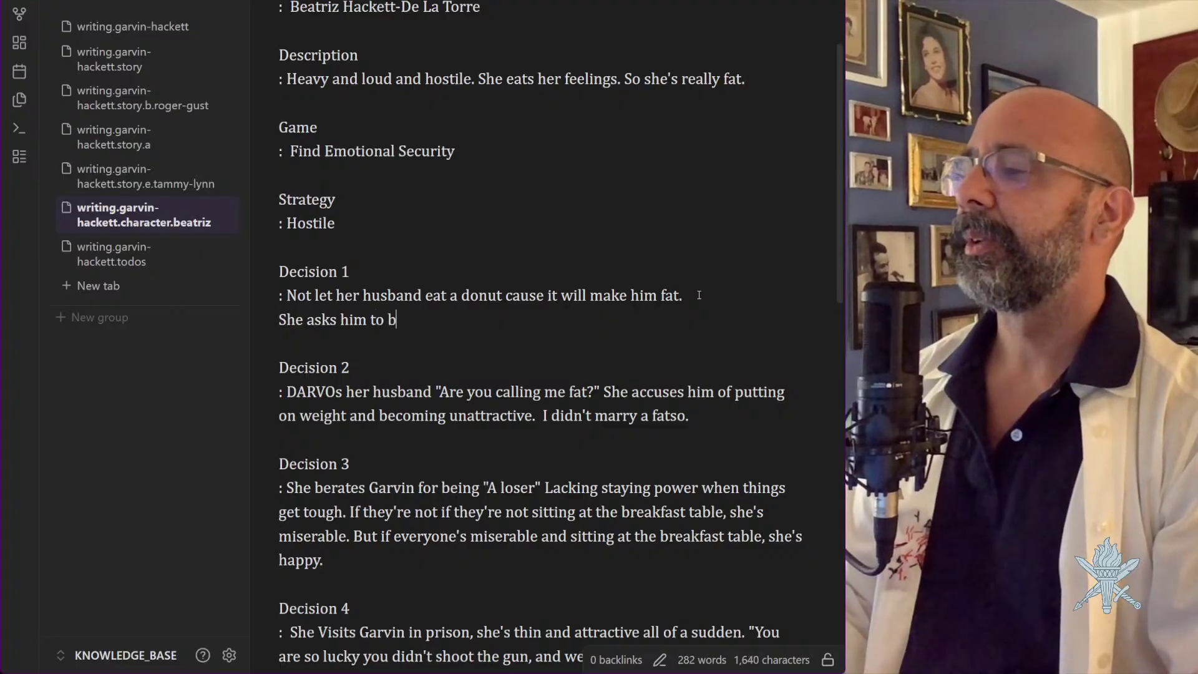
pyautogui.write('ring Garvin ')
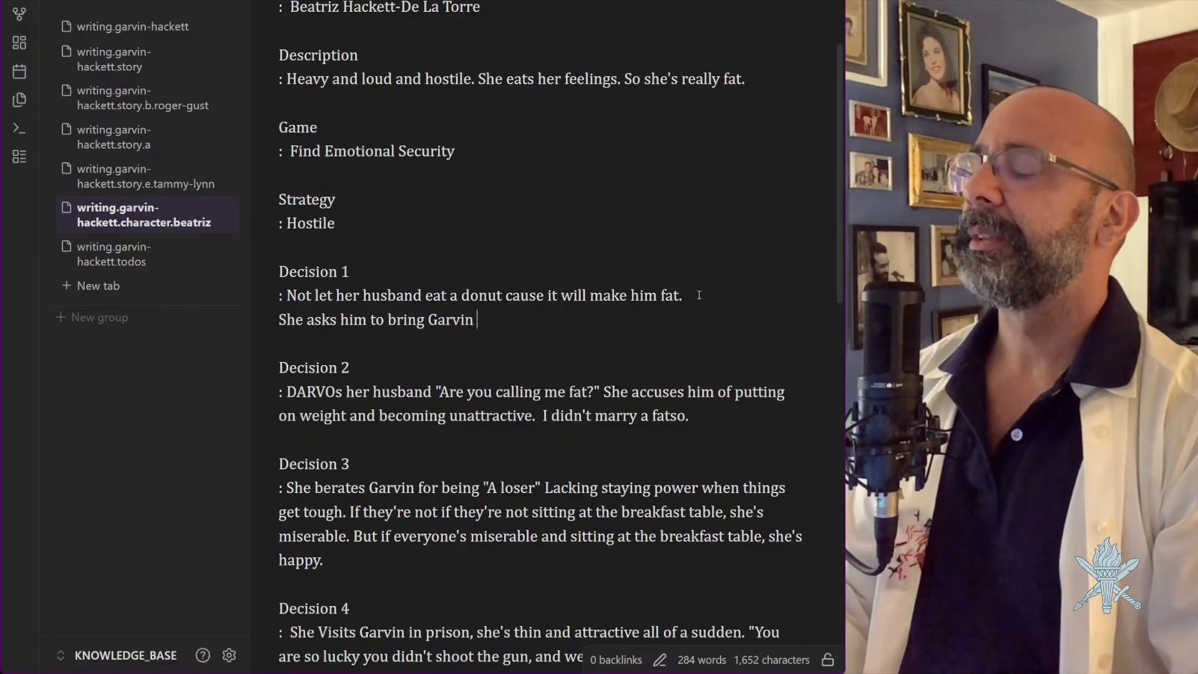
pyautogui.write('down to th eb')
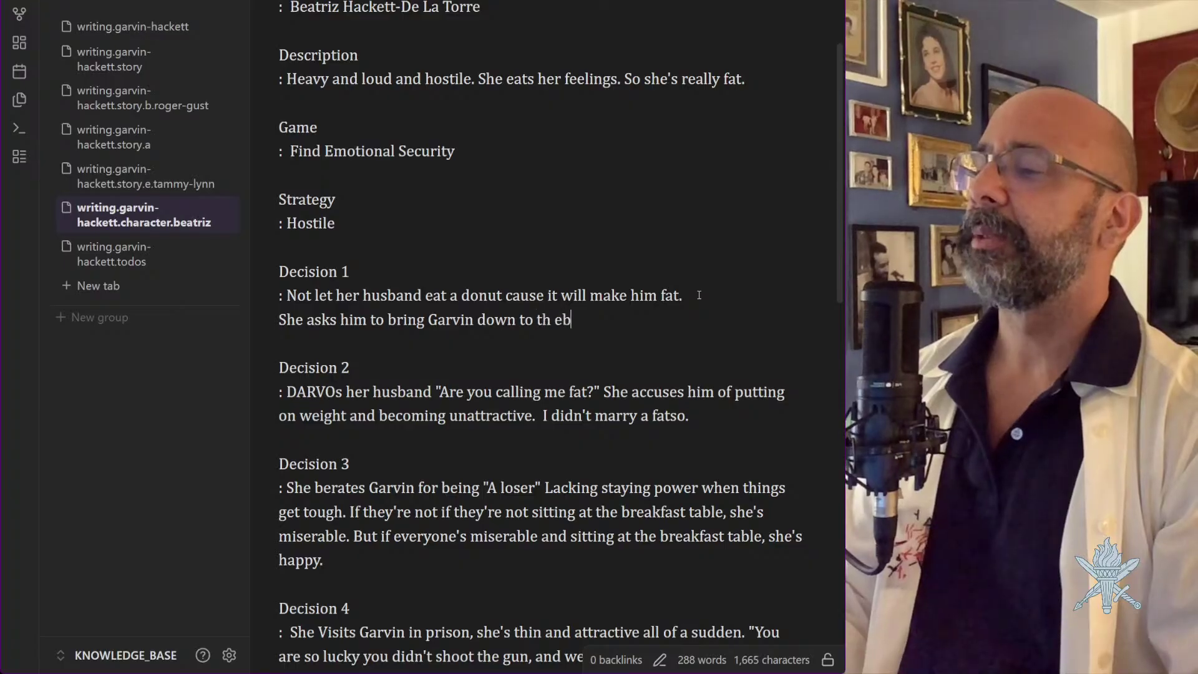
pyautogui.press('BackSpace')
pyautogui.press('BackSpace')
pyautogui.press('BackSpace')
pyautogui.write('e break')
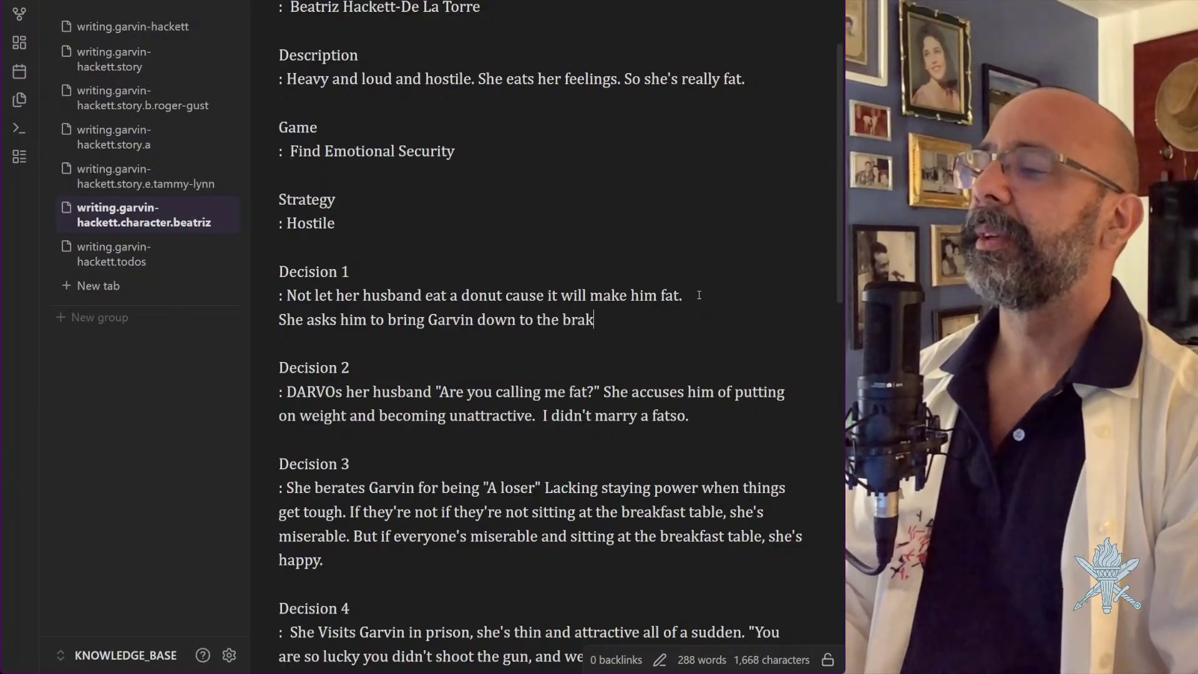
pyautogui.press('BackSpace')
pyautogui.press('BackSpace')
pyautogui.press('BackSpace')
pyautogui.write('reakfast ta')
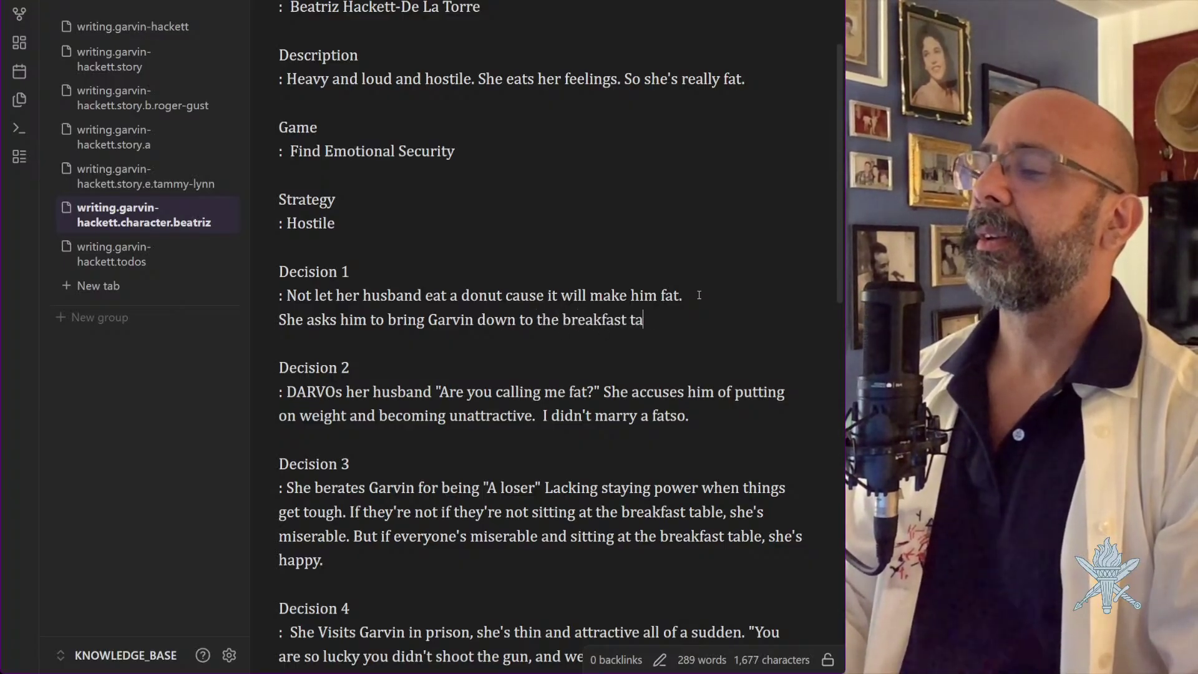
pyautogui.write('bleand ')
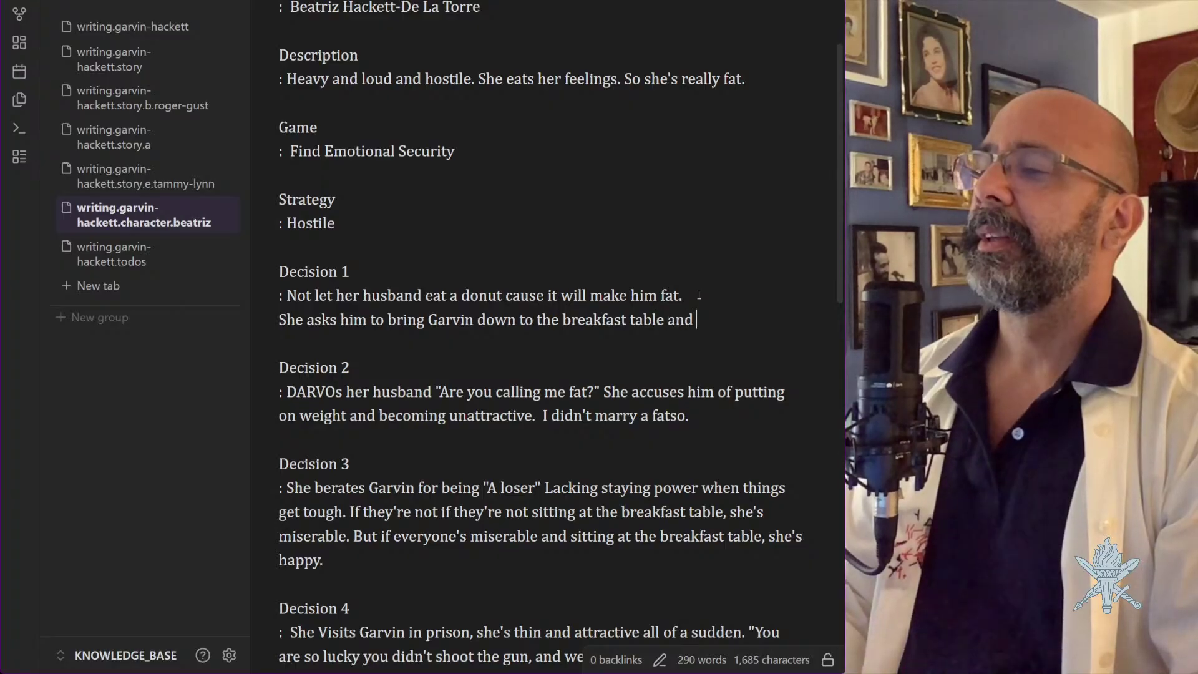
# Complete the new Decision 1 sentence with "he doesn't do it immediately so she takes his donut."
pyautogui.write('he doesn')
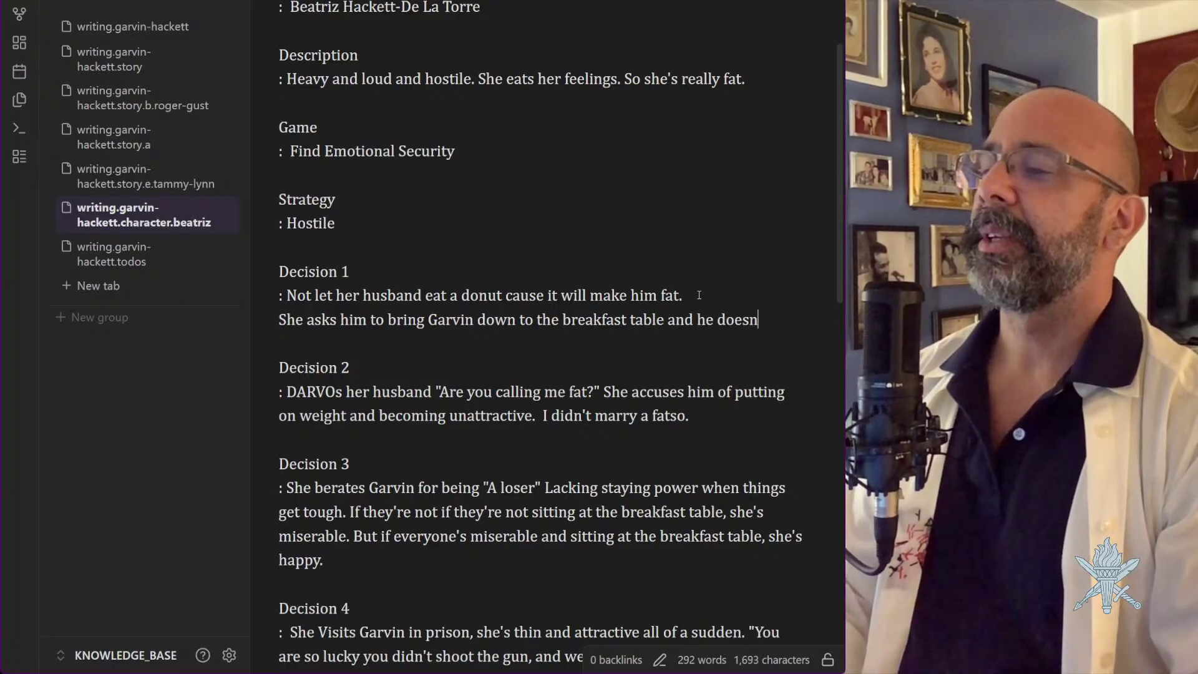
pyautogui.write("'t do it immed")
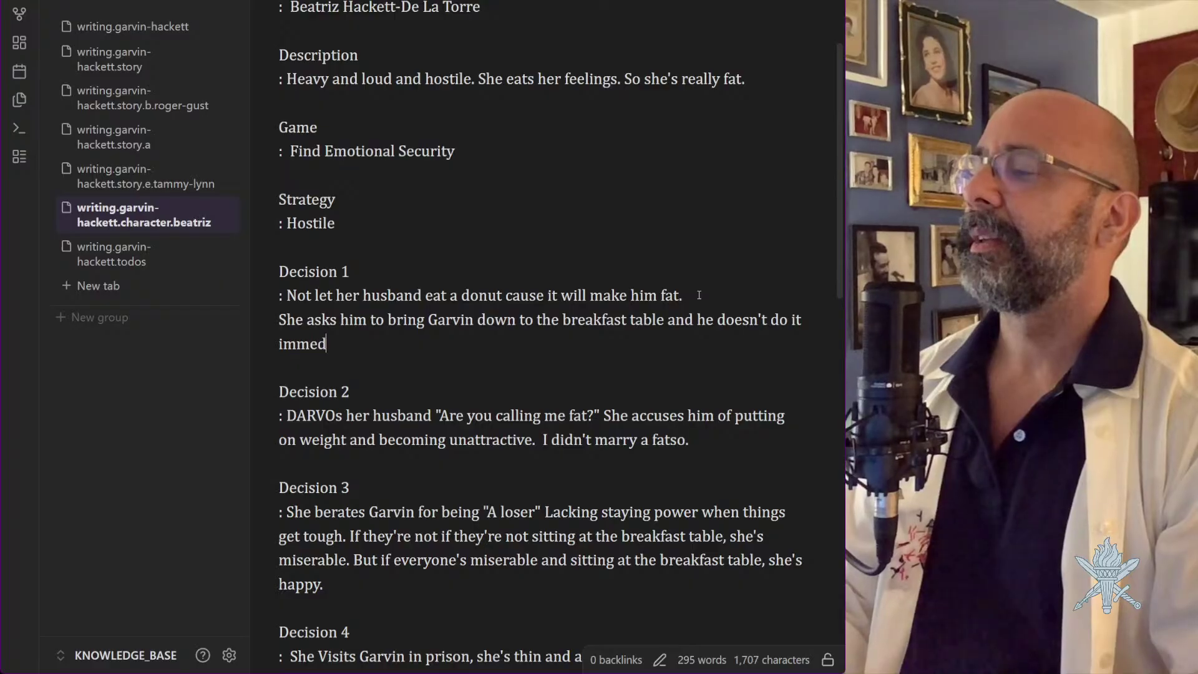
pyautogui.write('iately so')
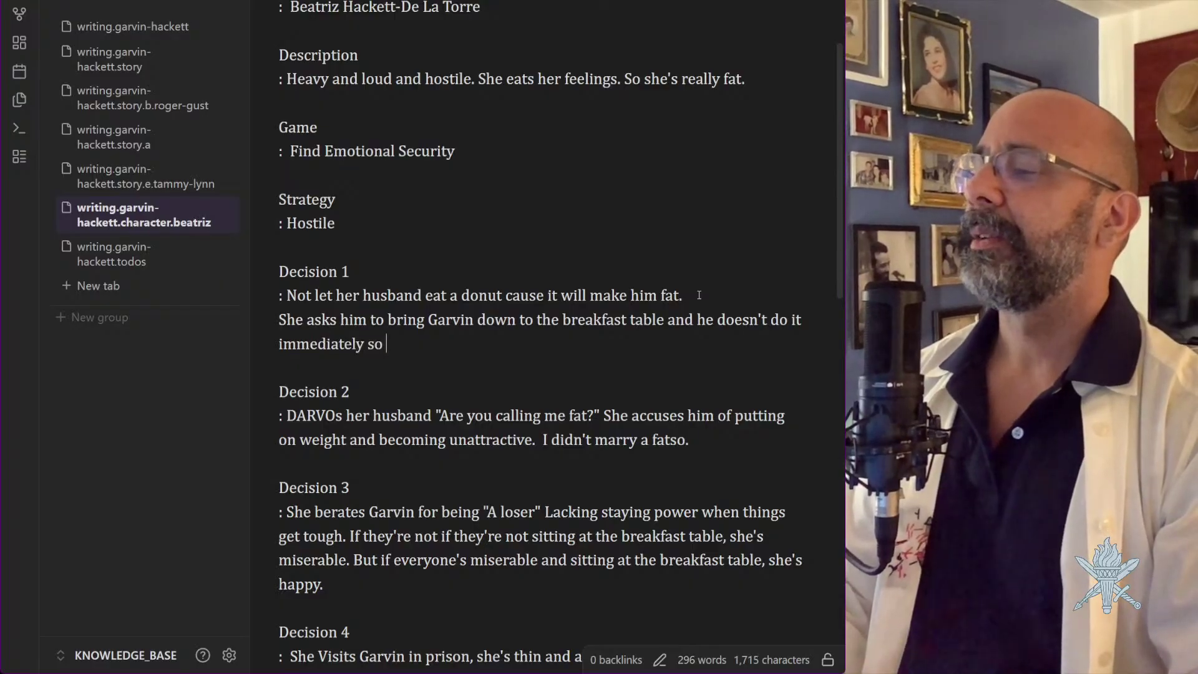
pyautogui.write(' she take ')
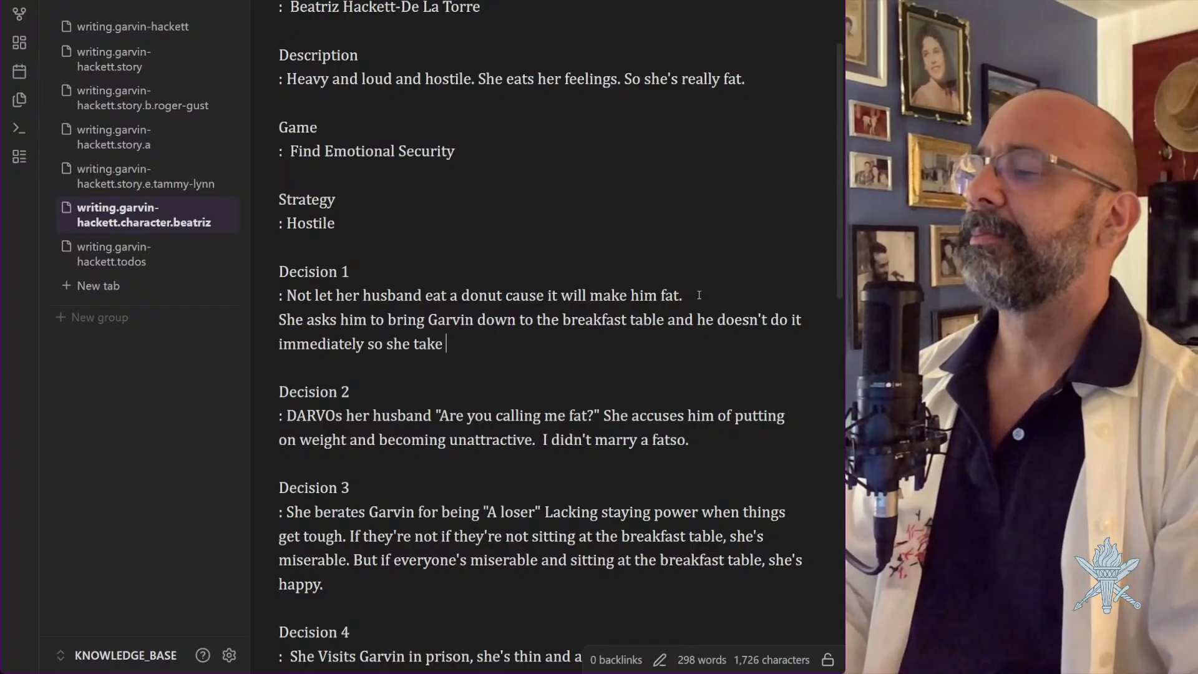
pyautogui.write('s his ')
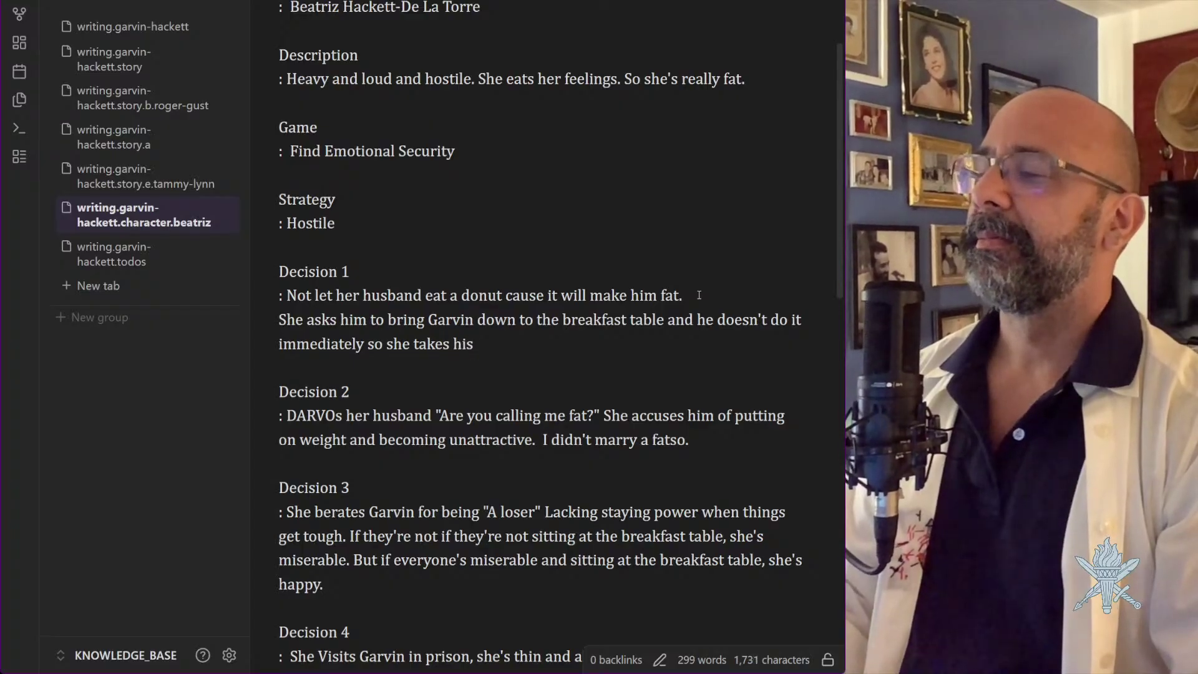
pyautogui.write('donut.')
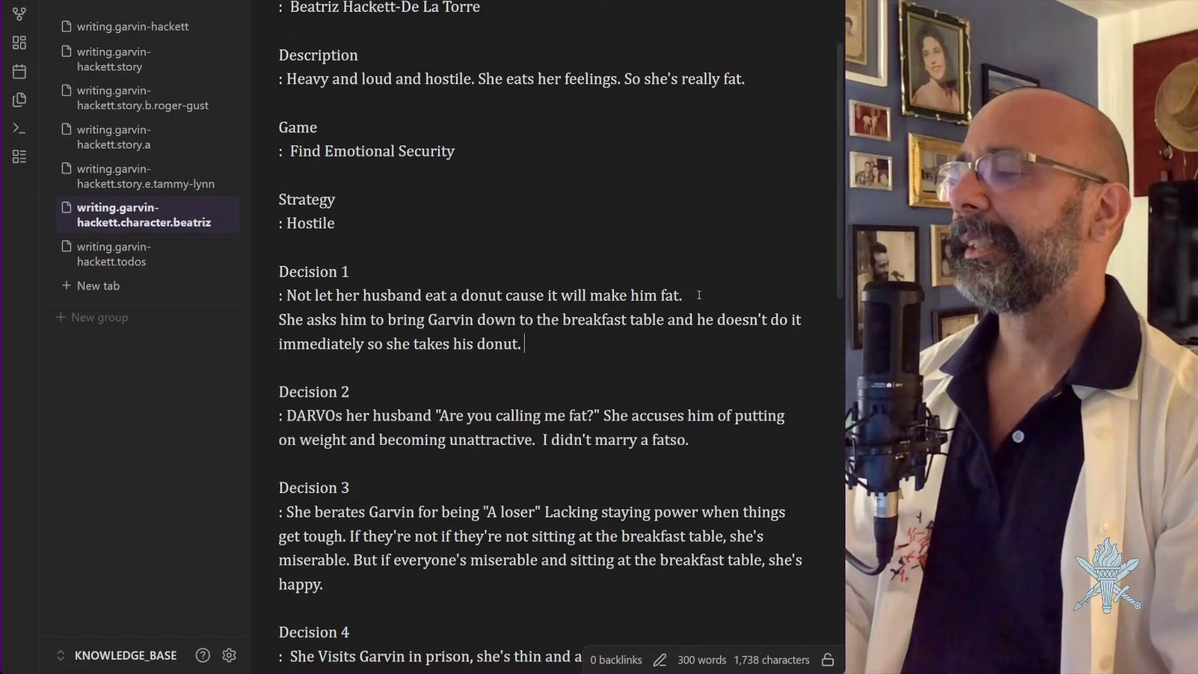
# Add the quoted line "We're trying to lose weight" at the end of Decision 1
pyautogui.write('W')
pyautogui.press('BackSpace')
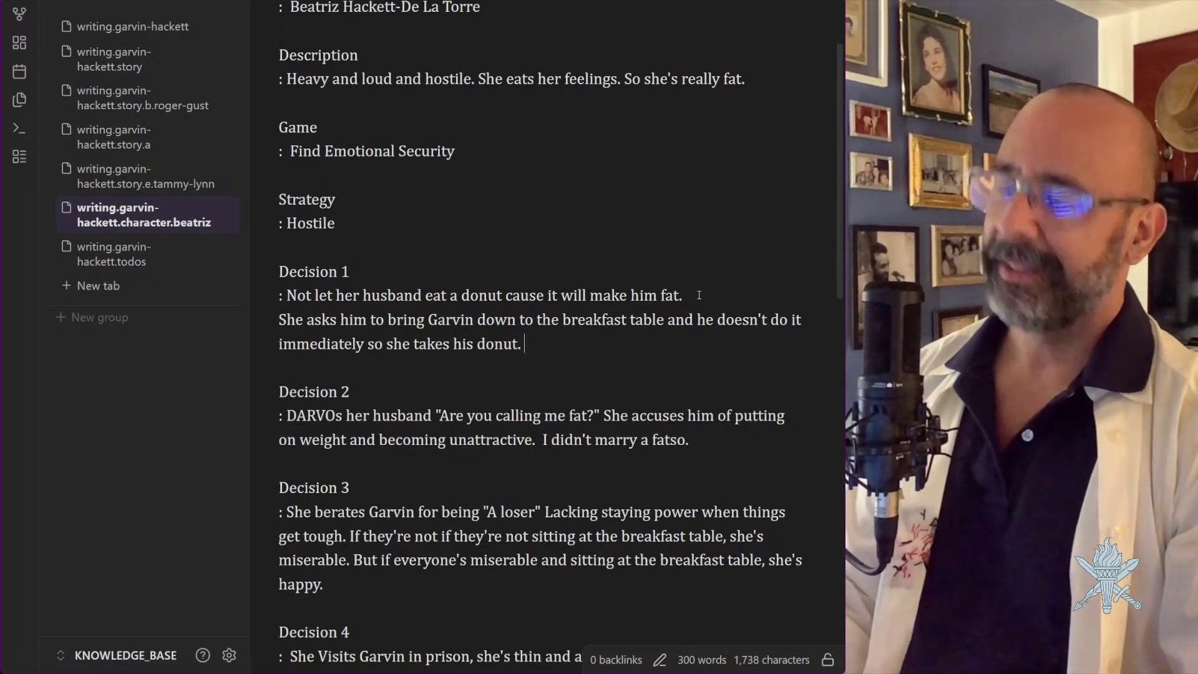
pyautogui.write('"We')
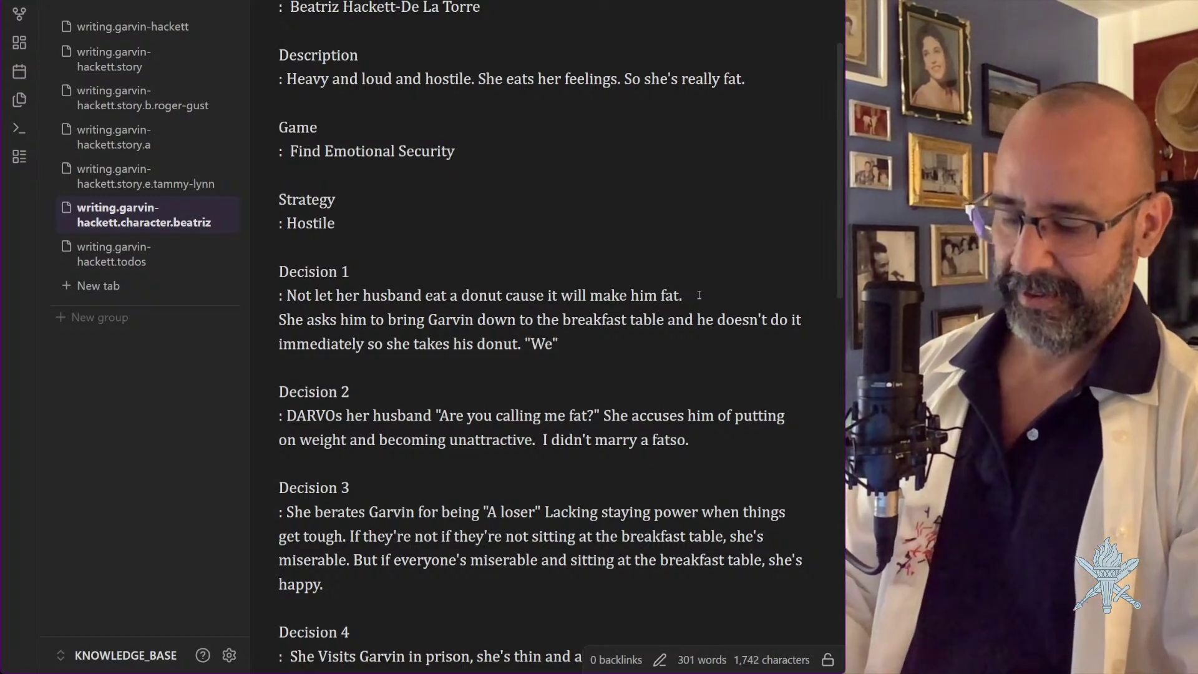
pyautogui.write("'re t")
pyautogui.press('BackSpace')
pyautogui.write('try')
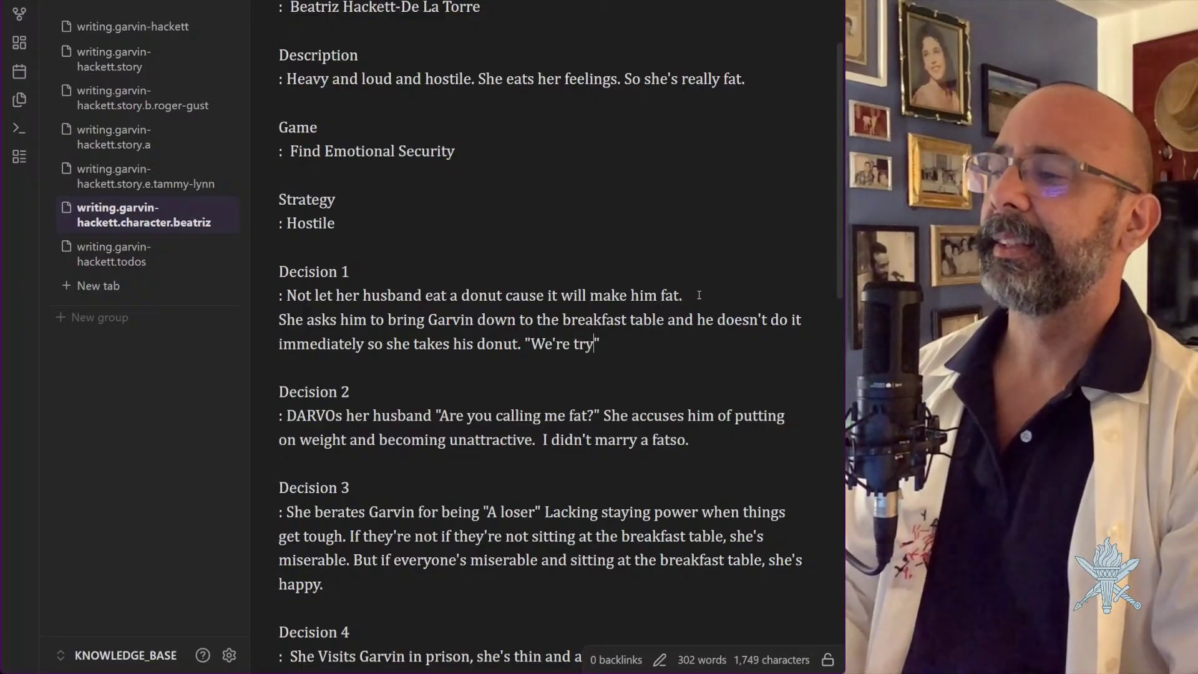
pyautogui.write('ing to lose weight')
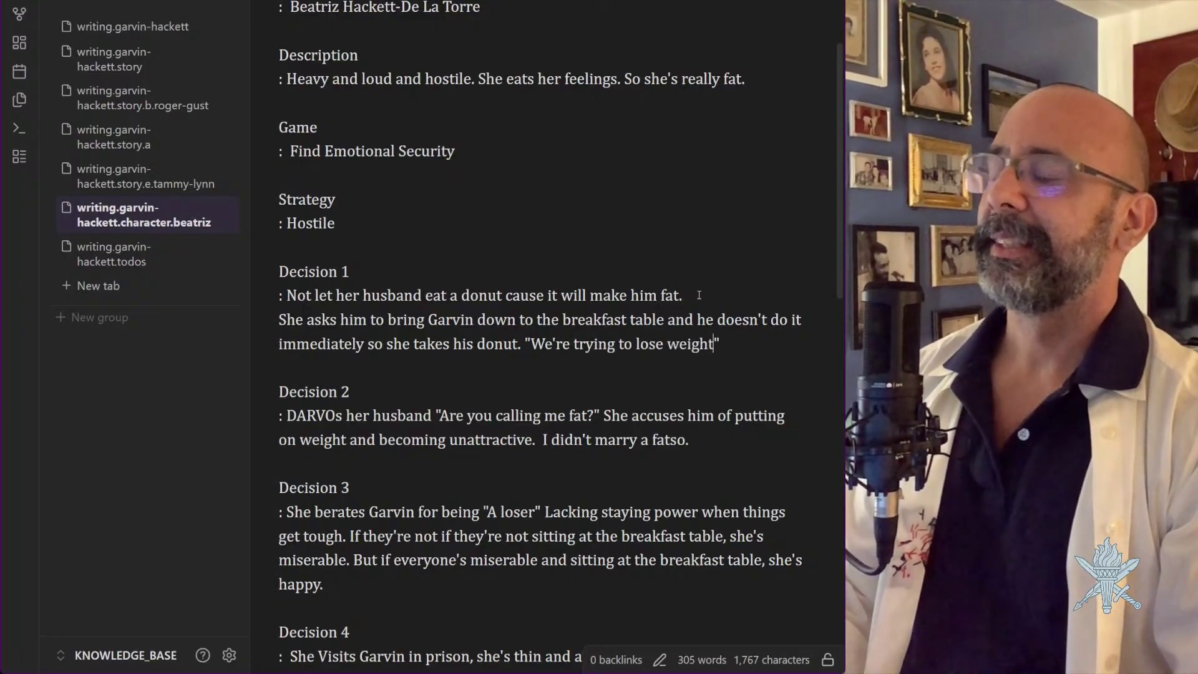
# Copy the sentence "If they're not if they're not sitting at the breakfast table, she's miserable." from Decision 3
pyautogui.scroll(-3, 400, 258)
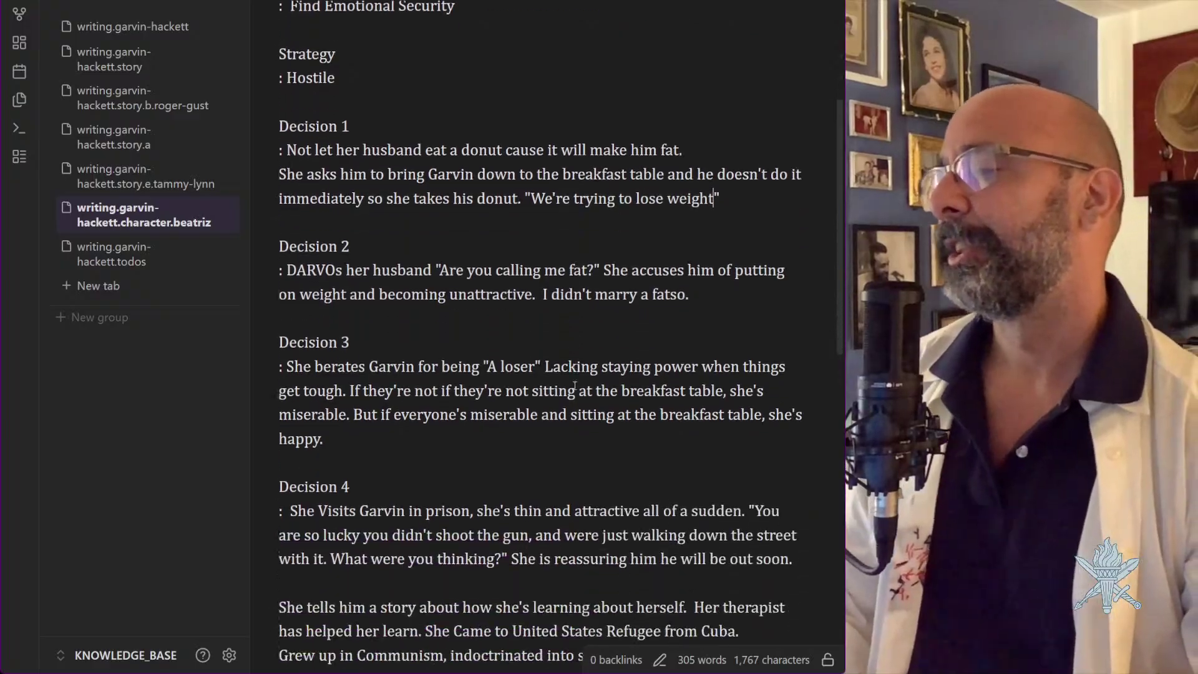
pyautogui.click(497, 260)
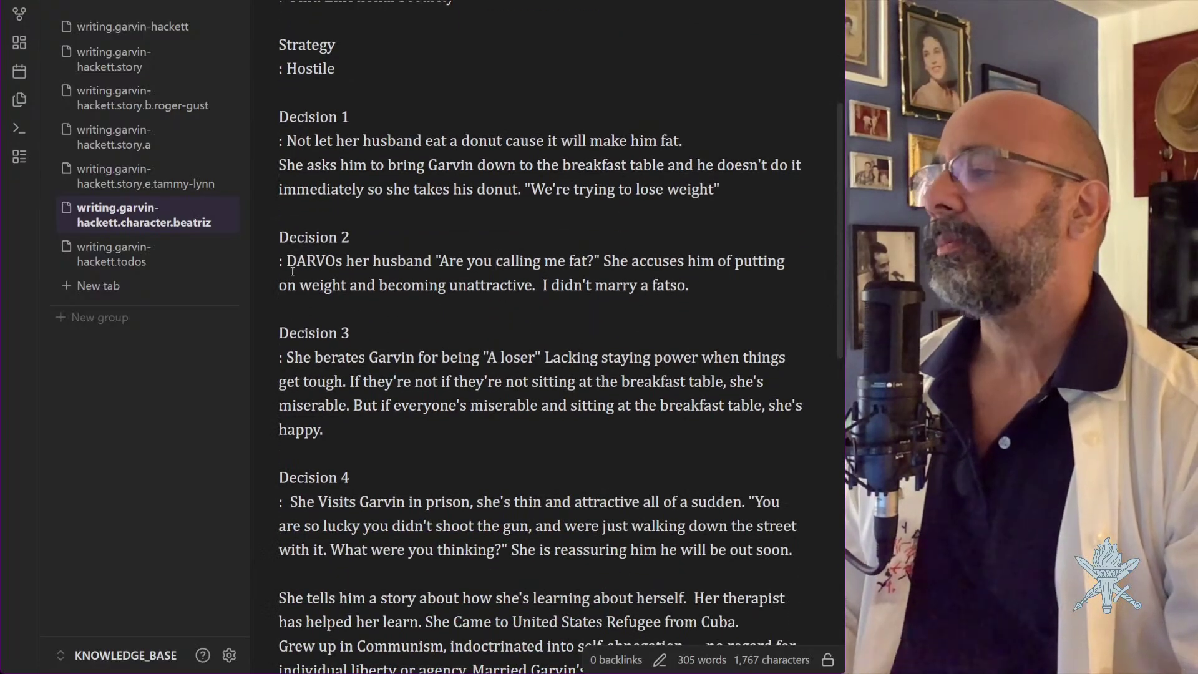
pyautogui.moveTo(284, 262); pyautogui.dragTo(777, 262)
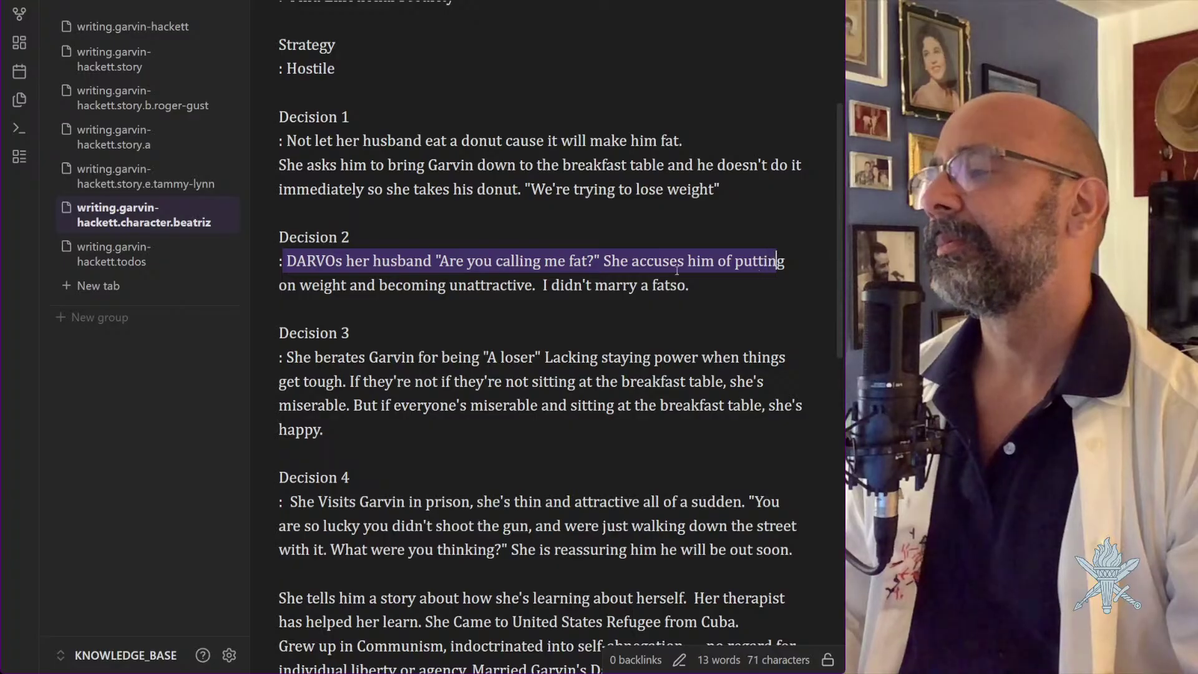
pyautogui.click(543, 285)
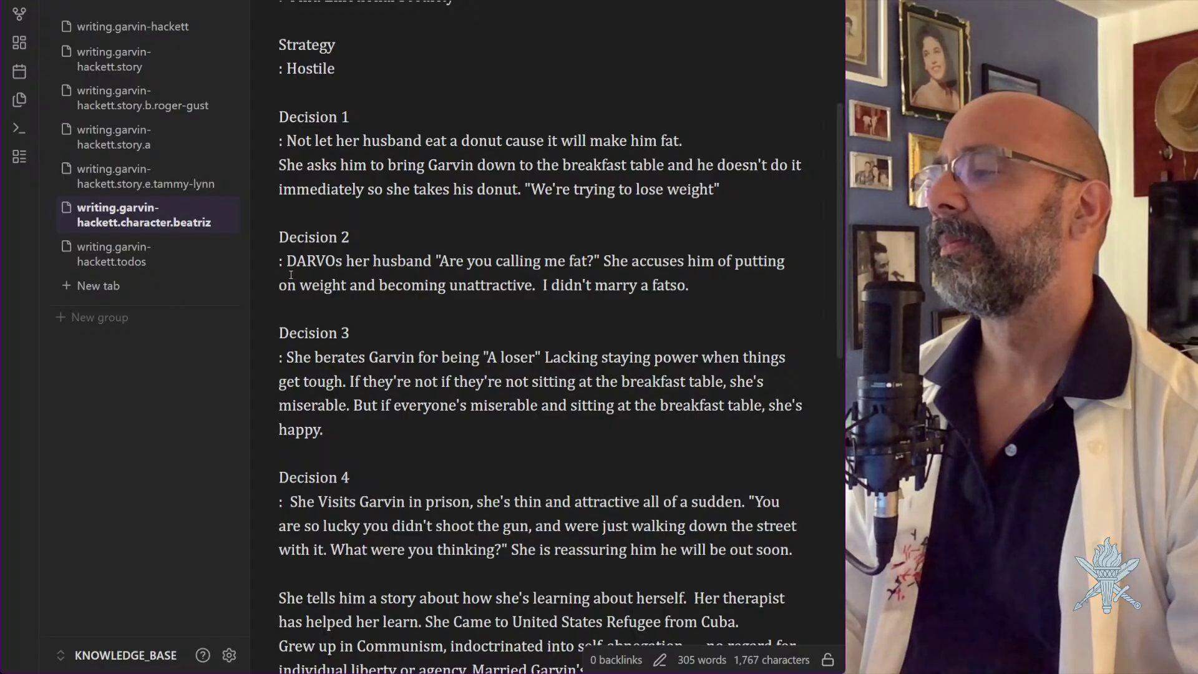
pyautogui.moveTo(287, 261); pyautogui.dragTo(722, 278)
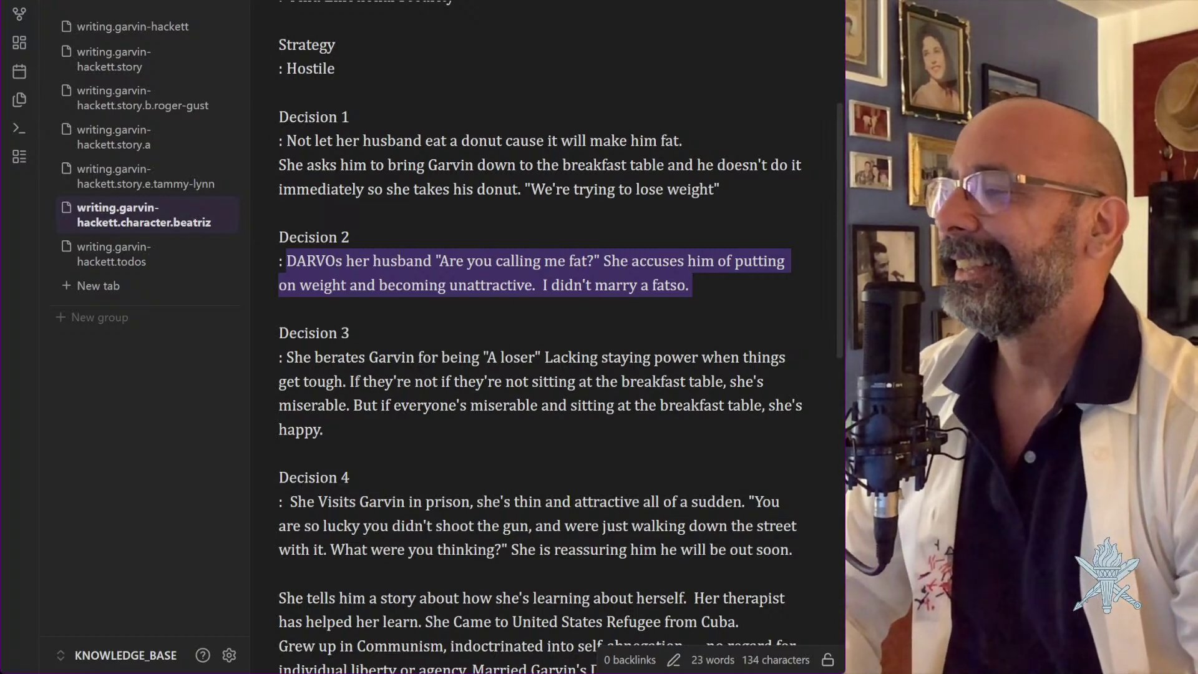
pyautogui.click(350, 383)
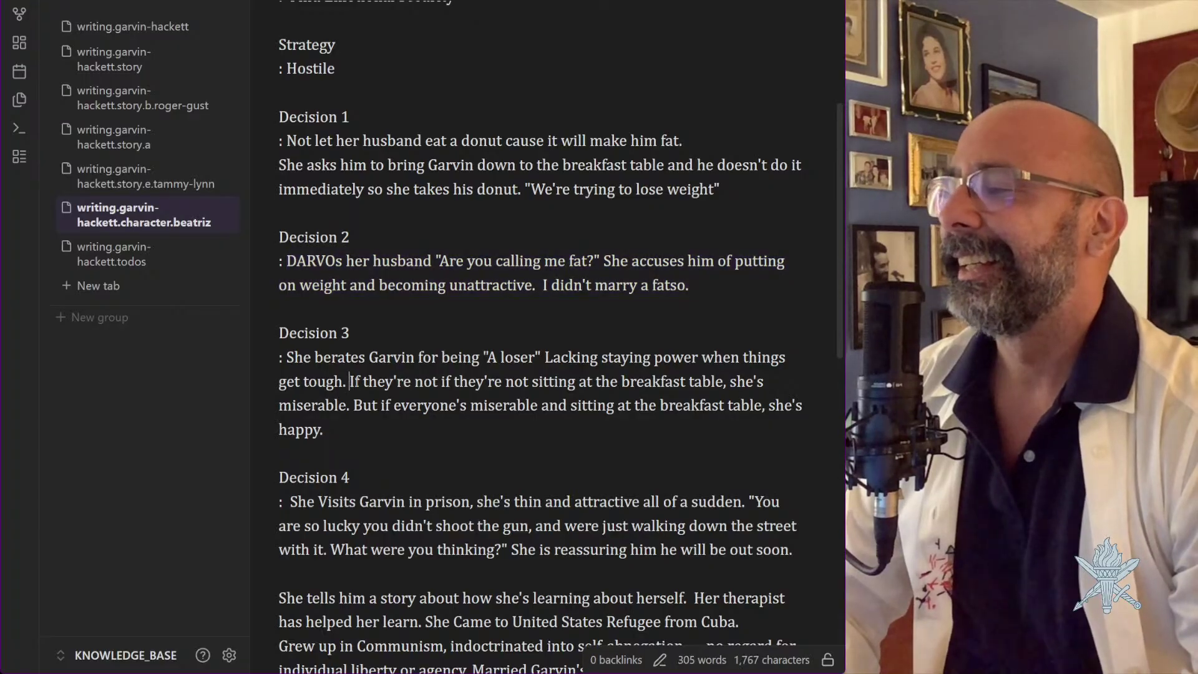
pyautogui.moveTo(349, 381); pyautogui.dragTo(359, 381)
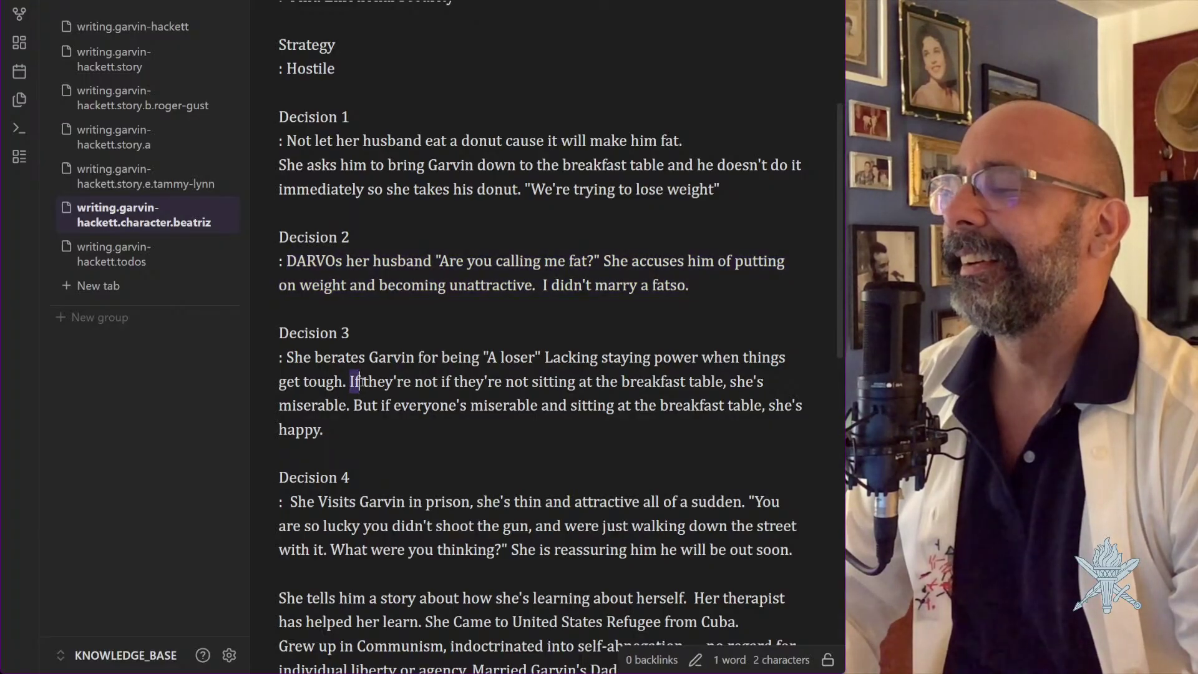
pyautogui.moveTo(360, 381)
pyautogui.mouseDown()
pyautogui.moveTo(530, 381)
pyautogui.moveTo(375, 382)
pyautogui.moveTo(448, 412)
pyautogui.moveTo(352, 403)
pyautogui.mouseUp()
pyautogui.hotkey('ctrl', 'c')
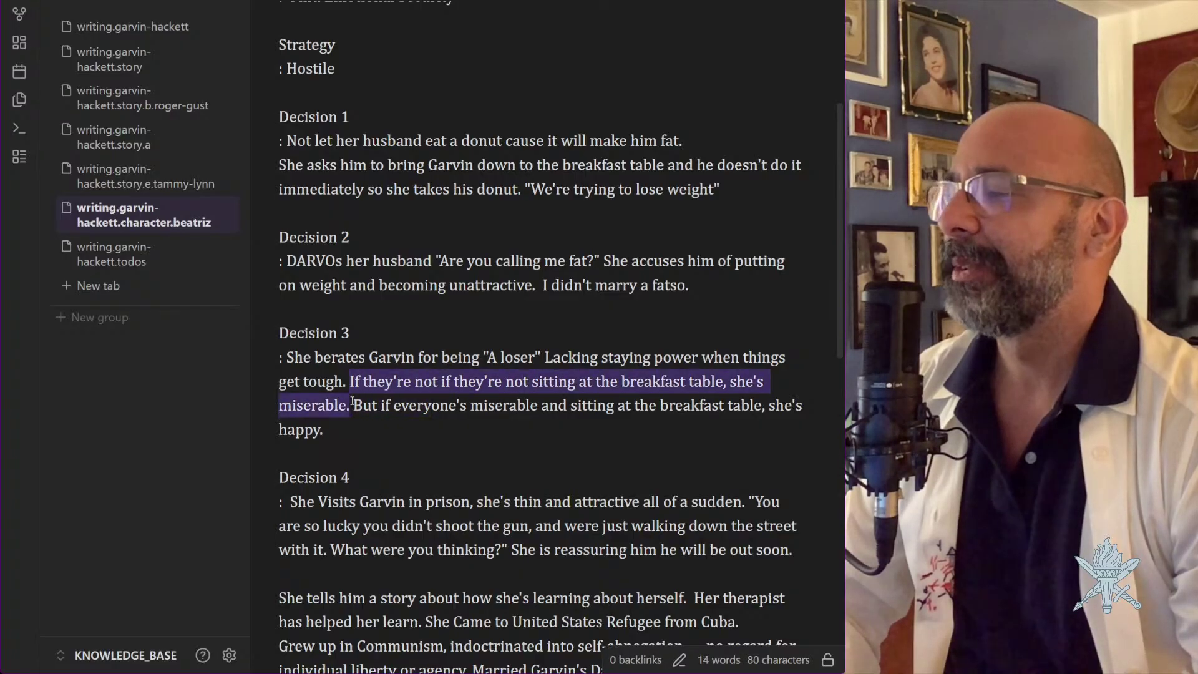
pyautogui.click(351, 403)
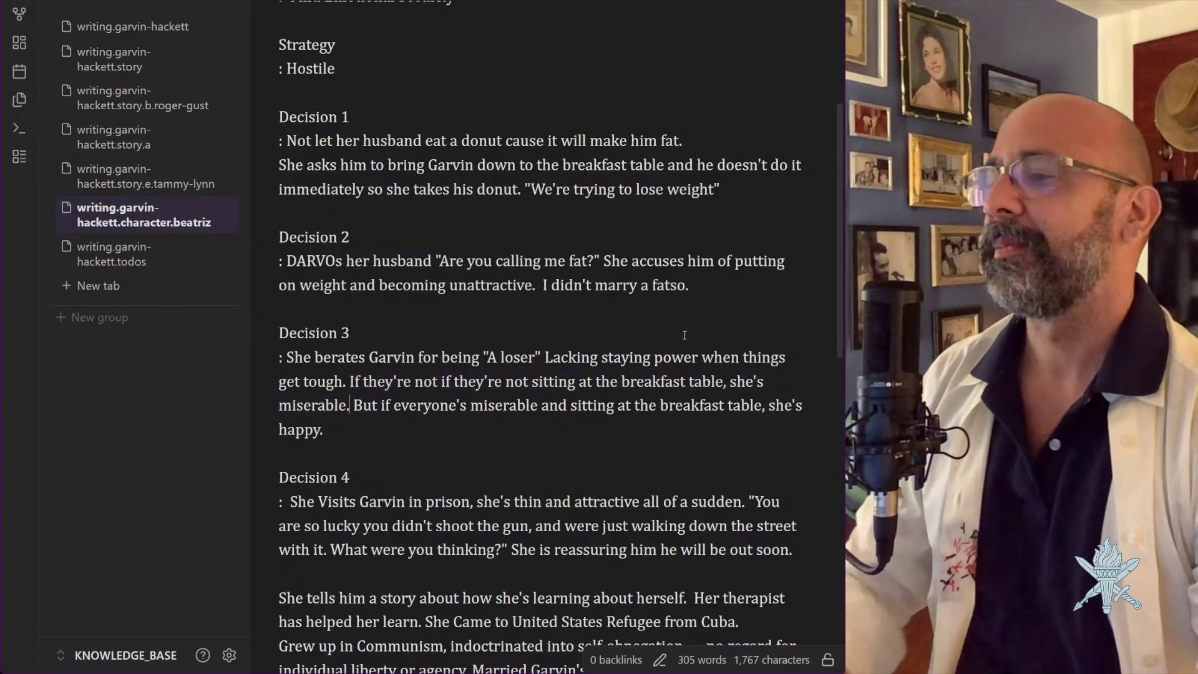
# Add "We're a family" followed by the copied breakfast-table sentence at the end of Decision 2
pyautogui.click(703, 284)
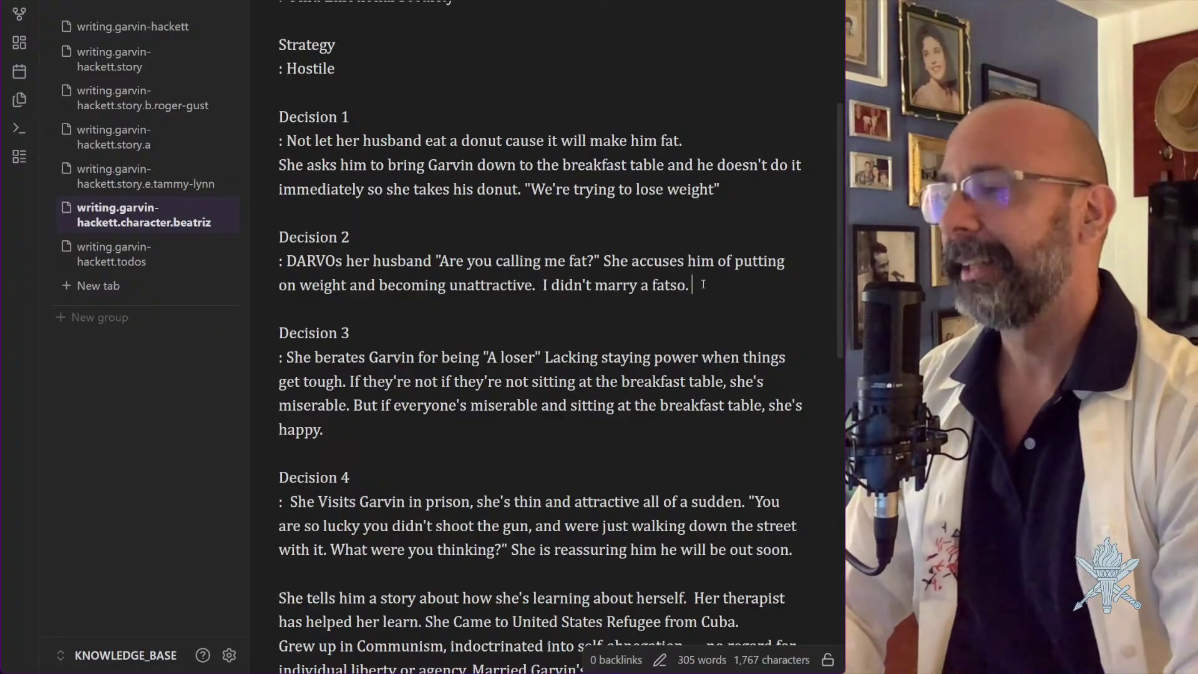
pyautogui.write("We're a family")
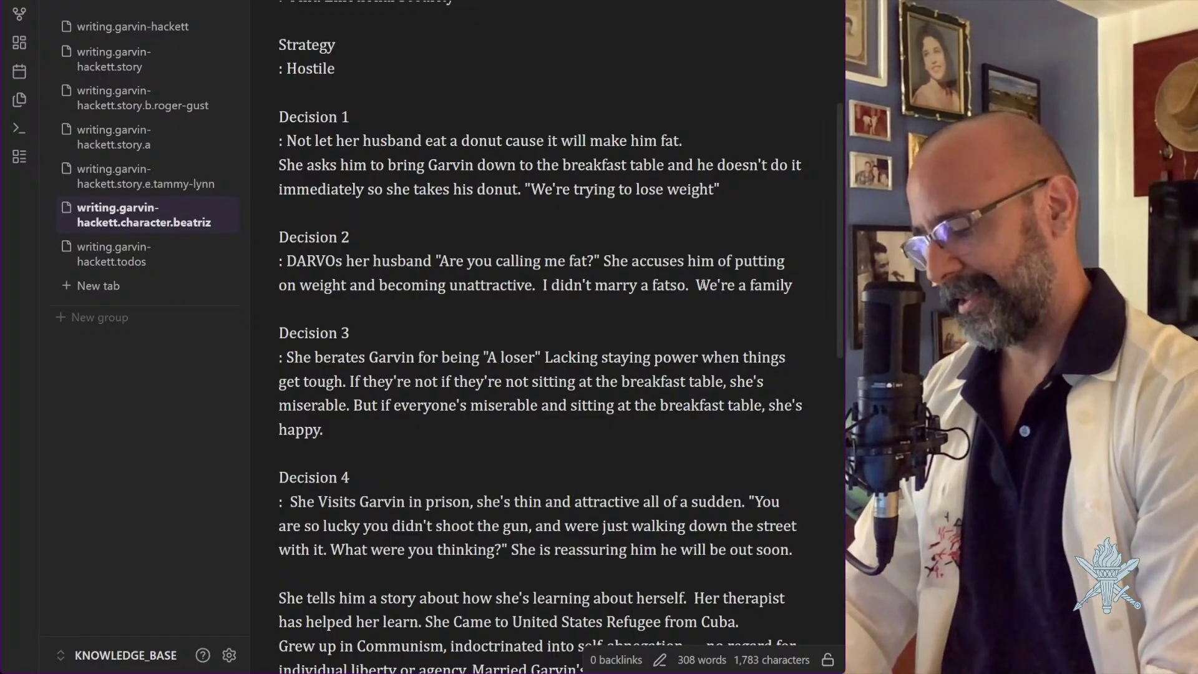
pyautogui.hotkey('ctrl', 'v')
pyautogui.press('Escape')
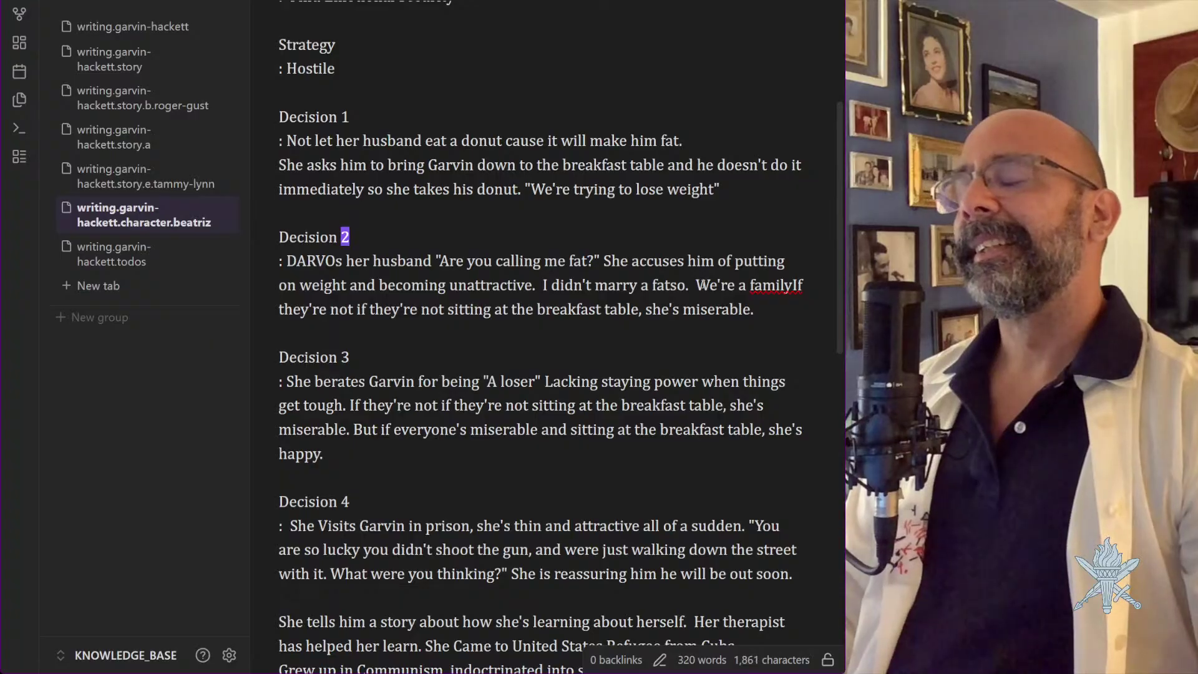
pyautogui.hotkey('shift', 'Left')
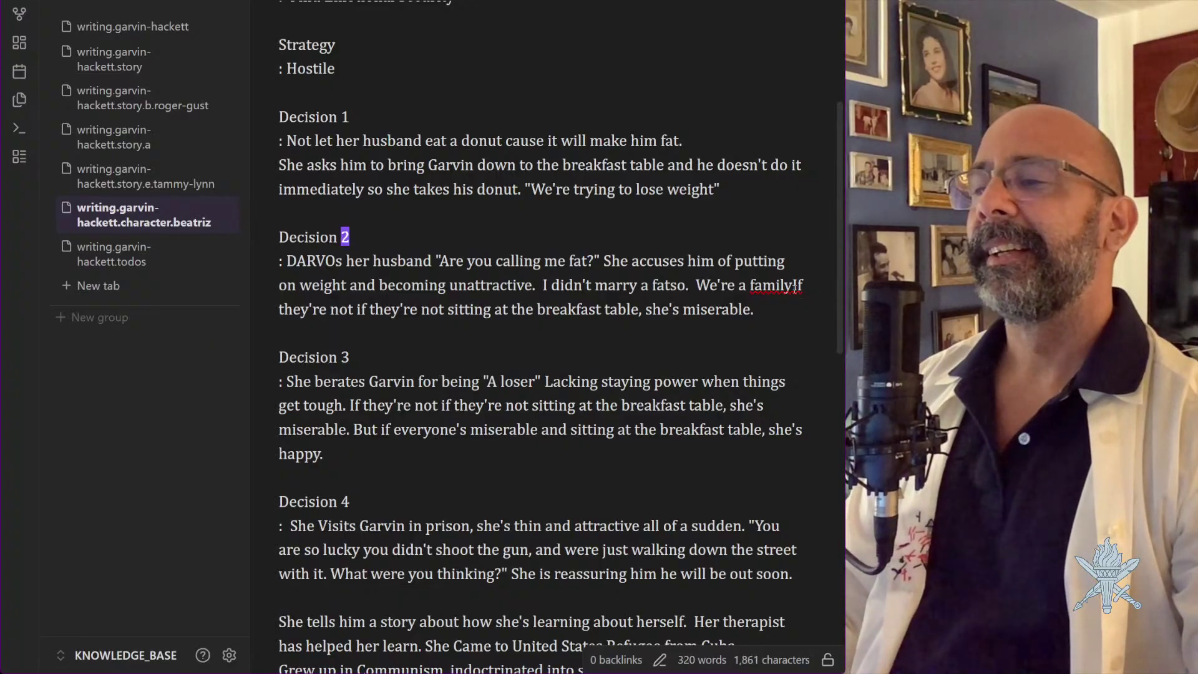
# Insert "we have to eat together. He just stays up in his room." after "We're a family" in Decision 2
pyautogui.click(793, 285)
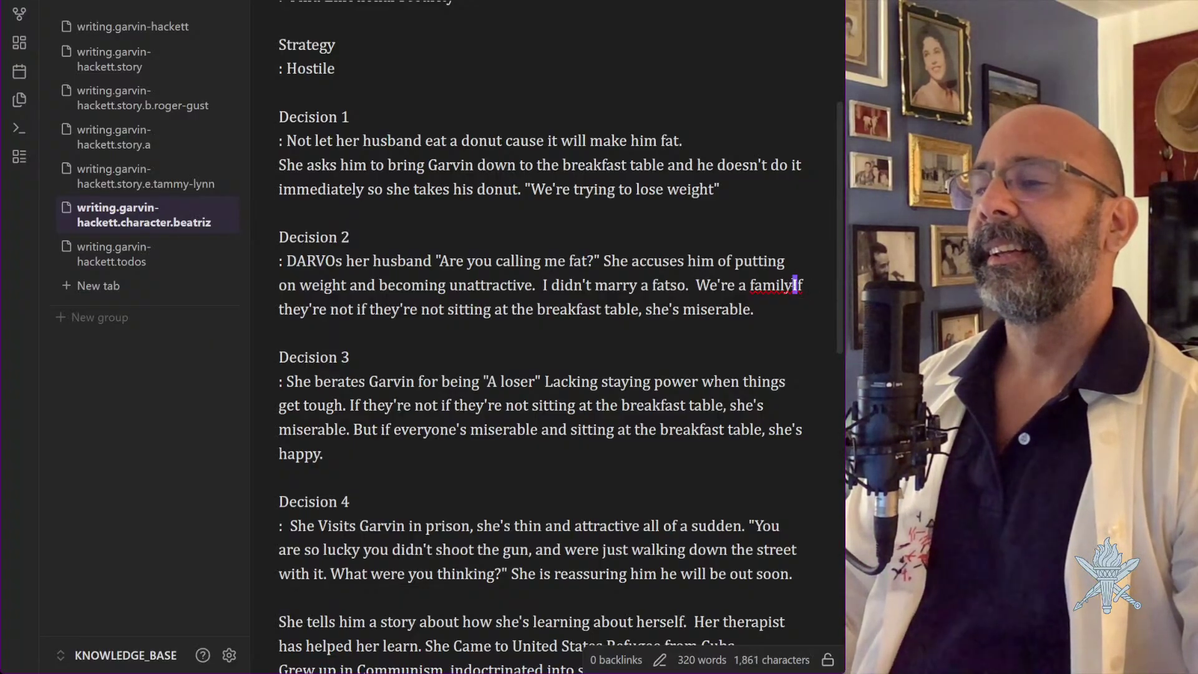
pyautogui.press('Return')
pyautogui.write('we ')
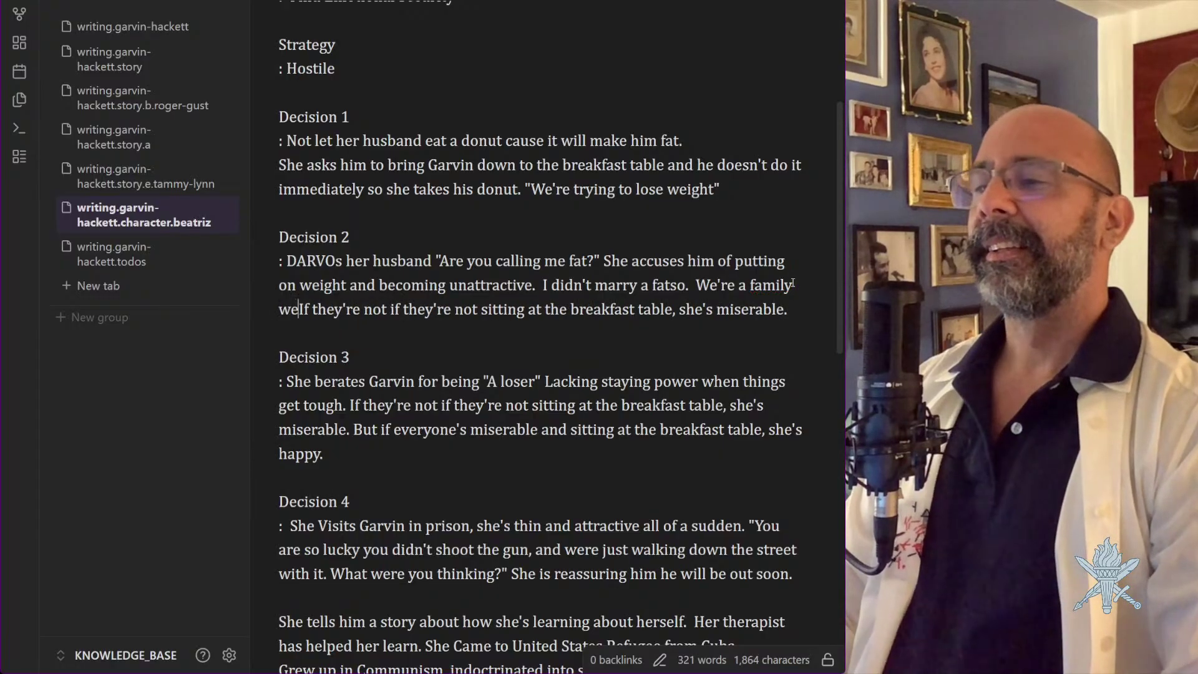
pyautogui.write('have to eat')
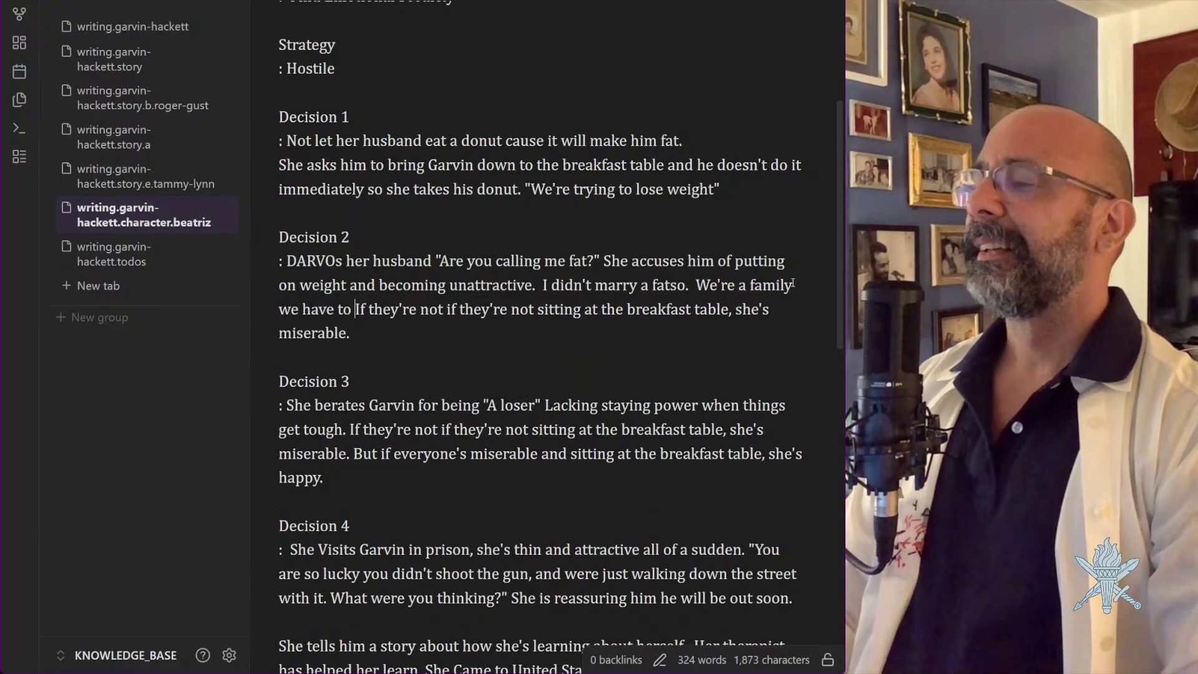
pyautogui.write(' together H')
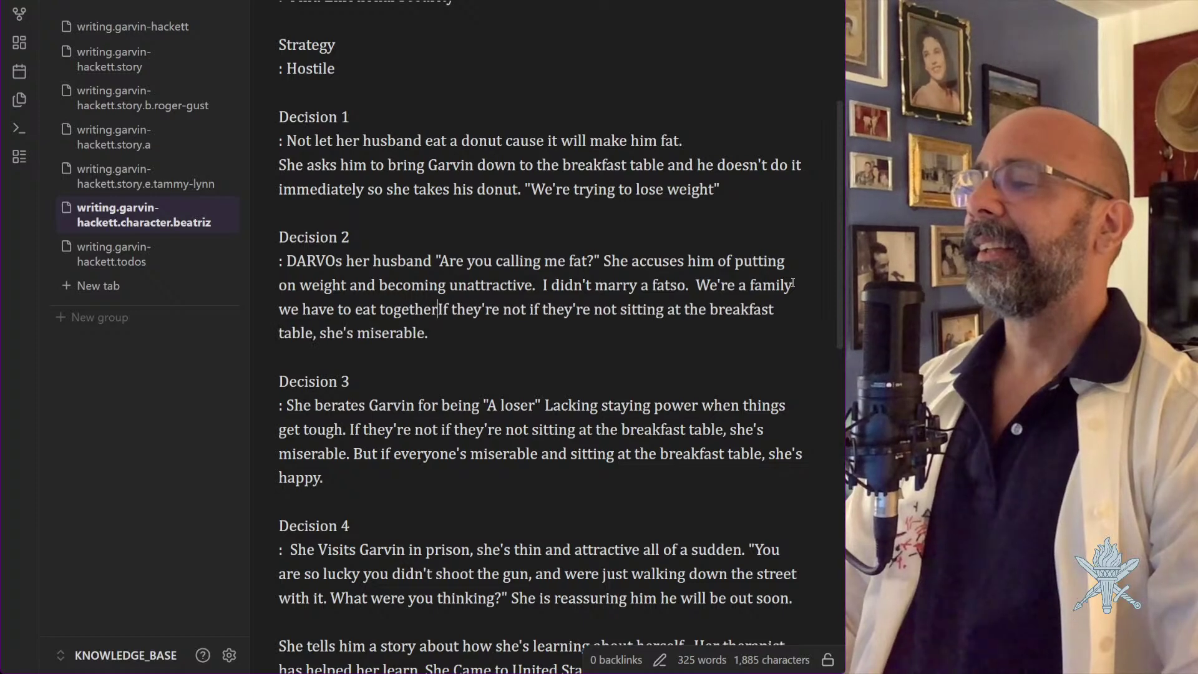
pyautogui.press('BackSpace')
pyautogui.press('BackSpace')
pyautogui.write('. He just stay')
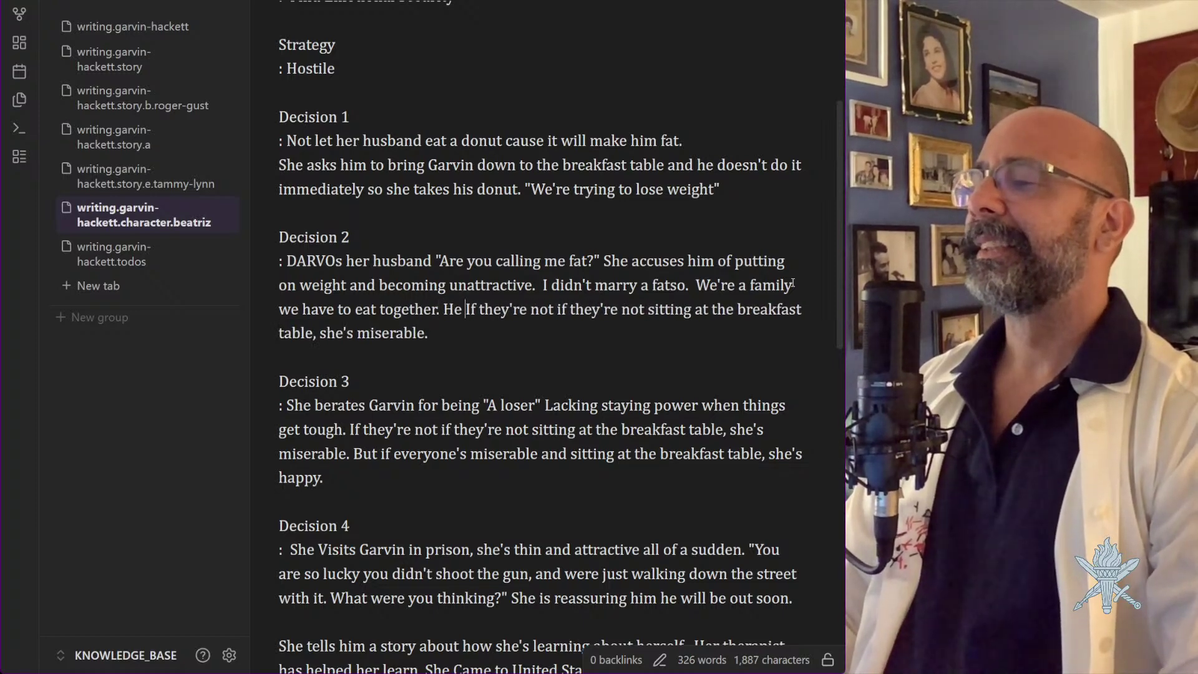
pyautogui.write('s up in his room.')
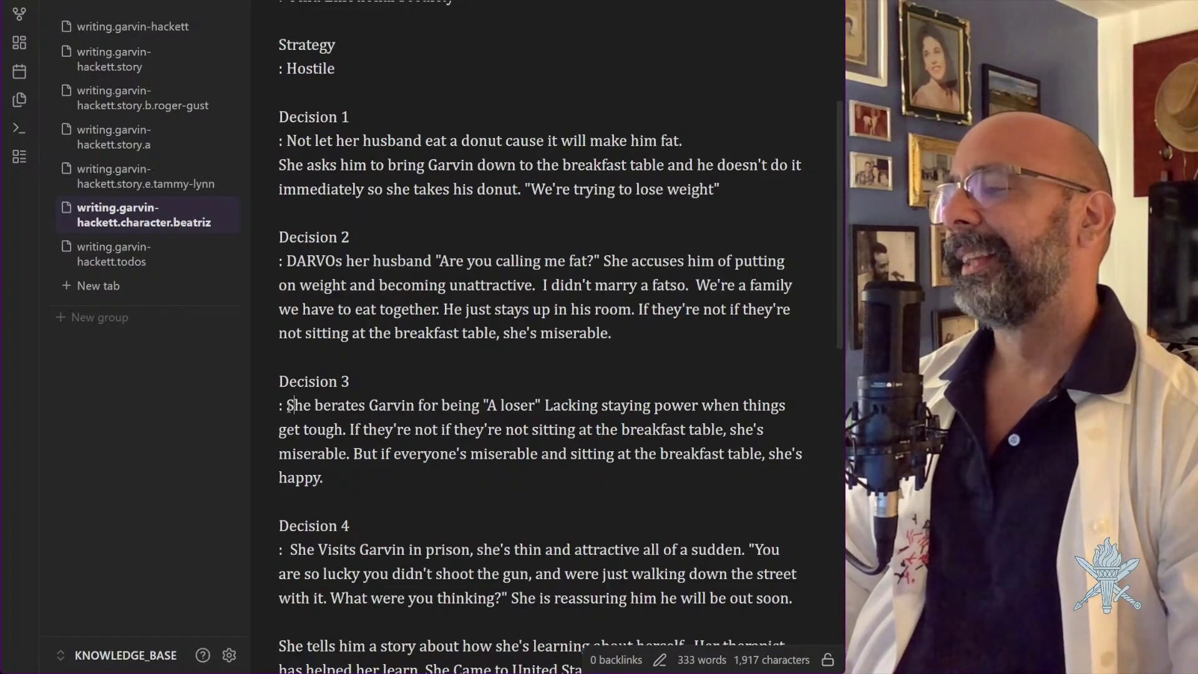
# Open the Decision 3 text with the sentence "They are all at the table."
pyautogui.write('They are all at t')
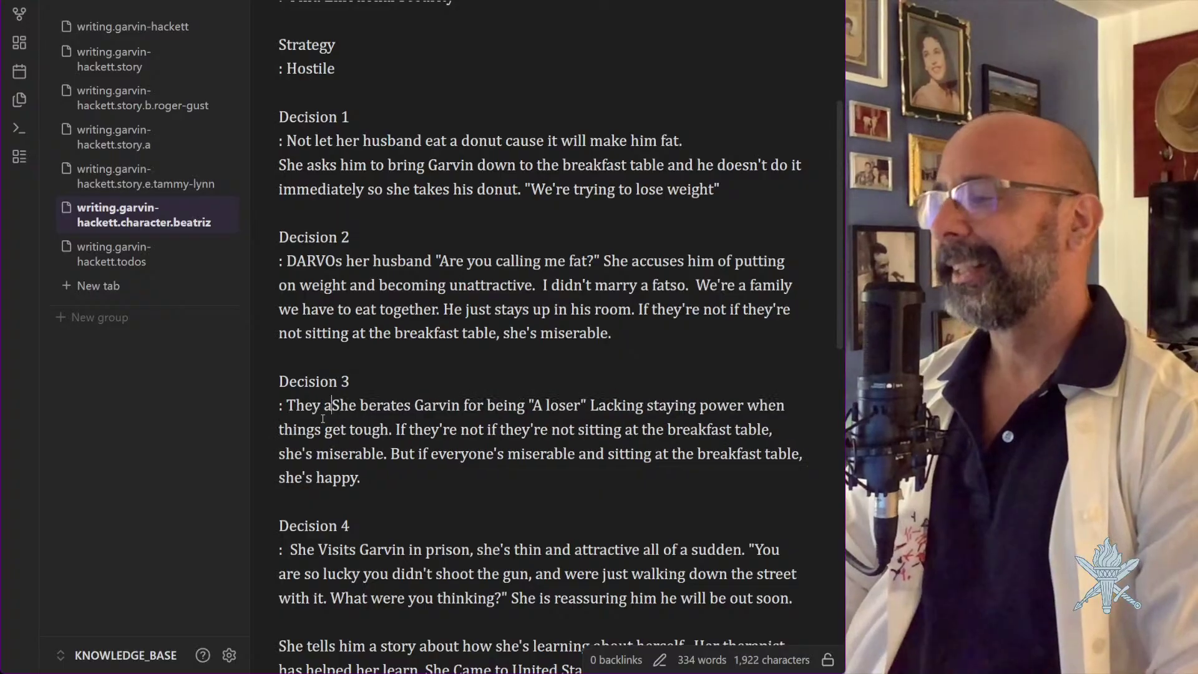
pyautogui.write('he table.')
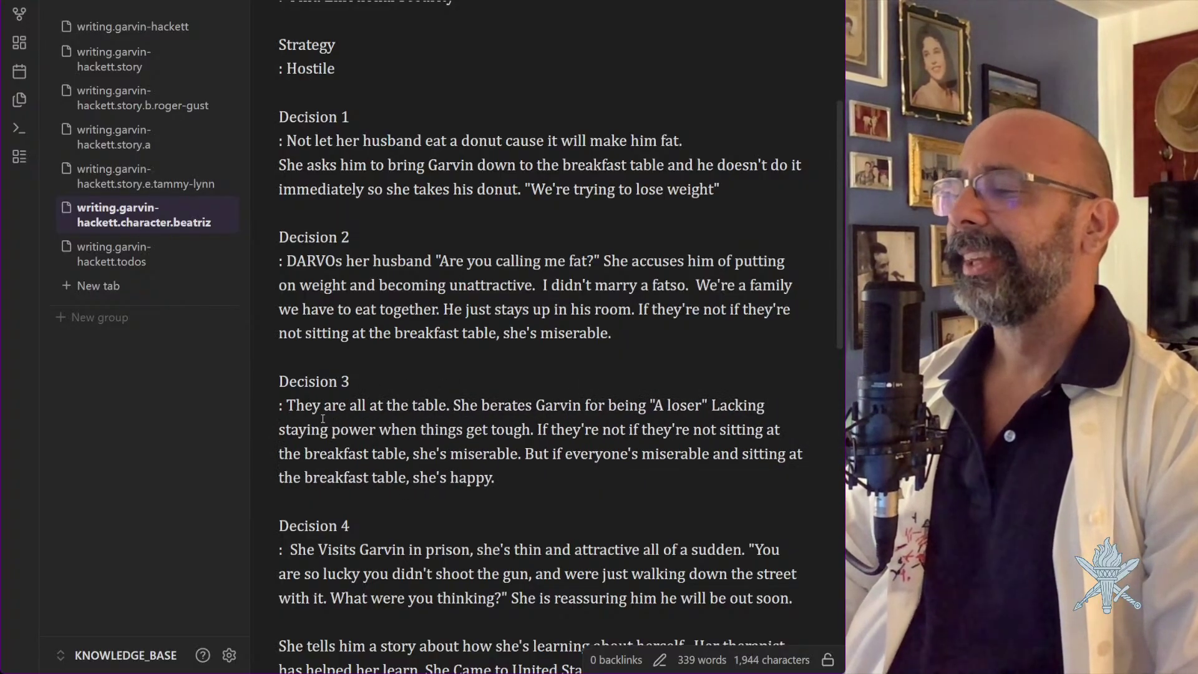
# Start a separate line between Decision 2 and Decision 3, opening it with a single "~"
pyautogui.click(640, 335)
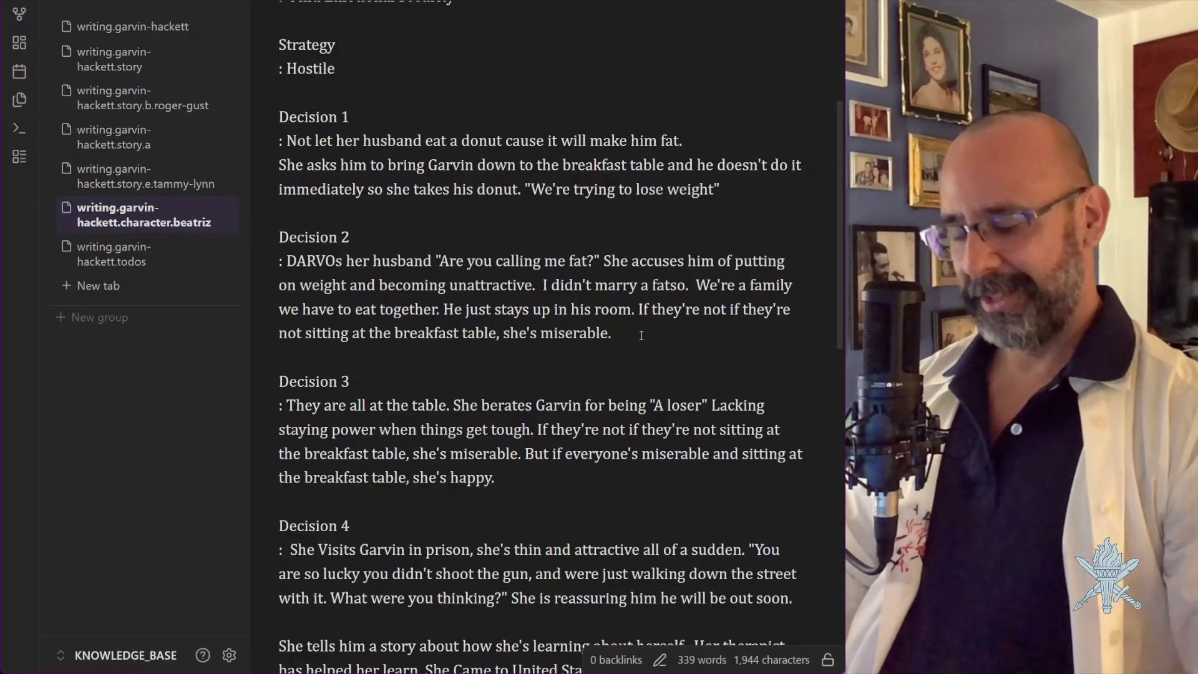
pyautogui.press('Return')
pyautogui.press('Return')
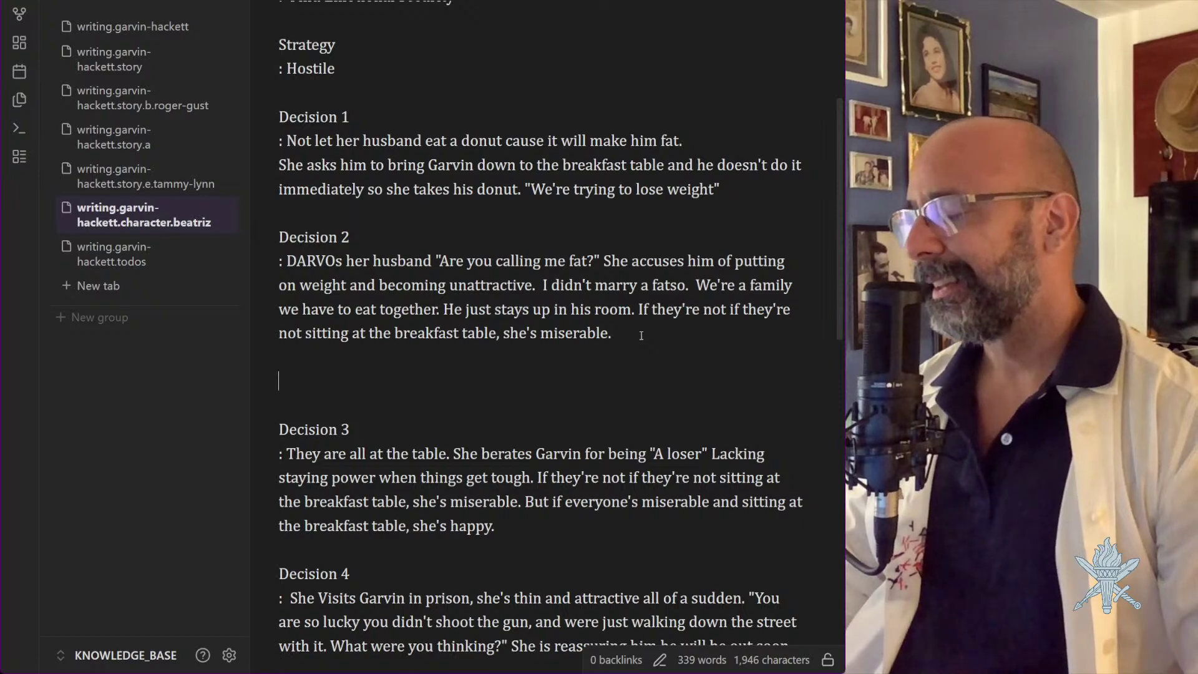
pyautogui.write('~~')
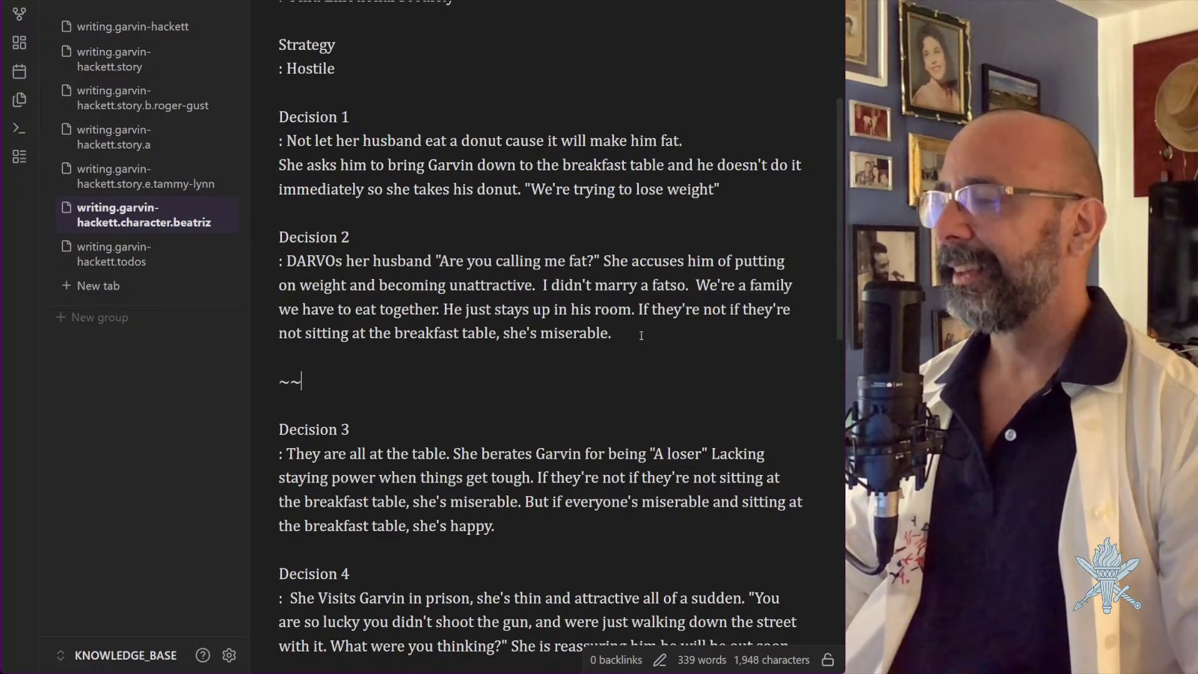
pyautogui.write('~Ga')
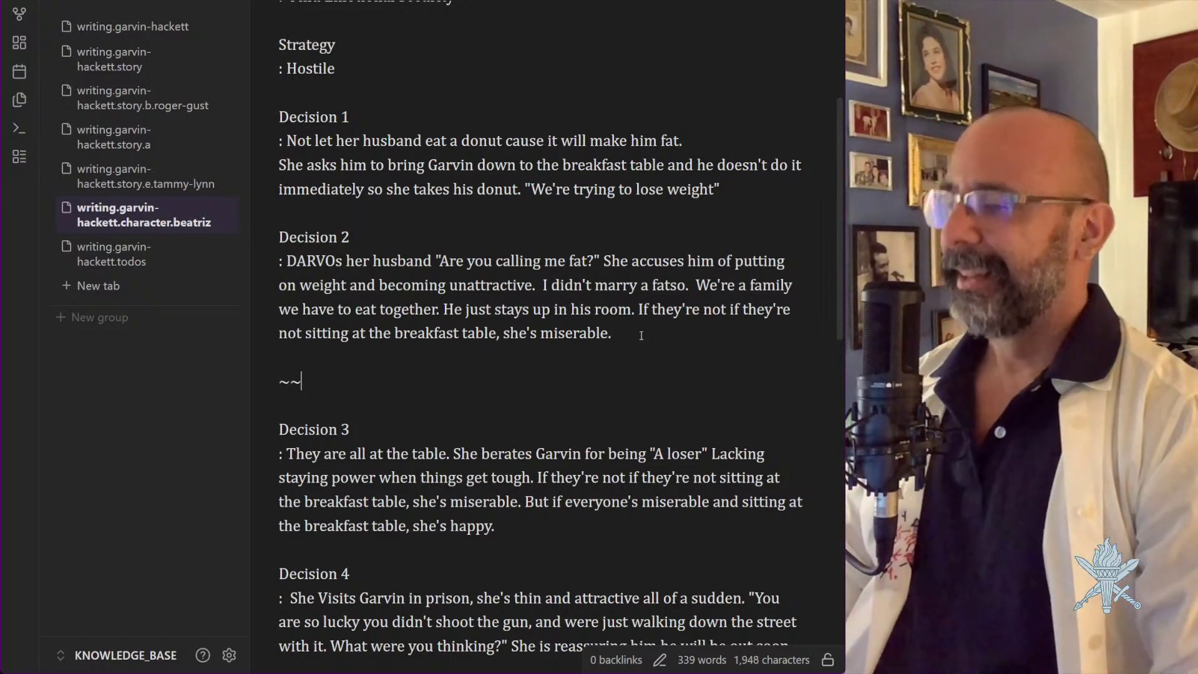
pyautogui.press('BackSpace')
pyautogui.press('BackSpace')
pyautogui.press('BackSpace')
pyautogui.press('BackSpace')
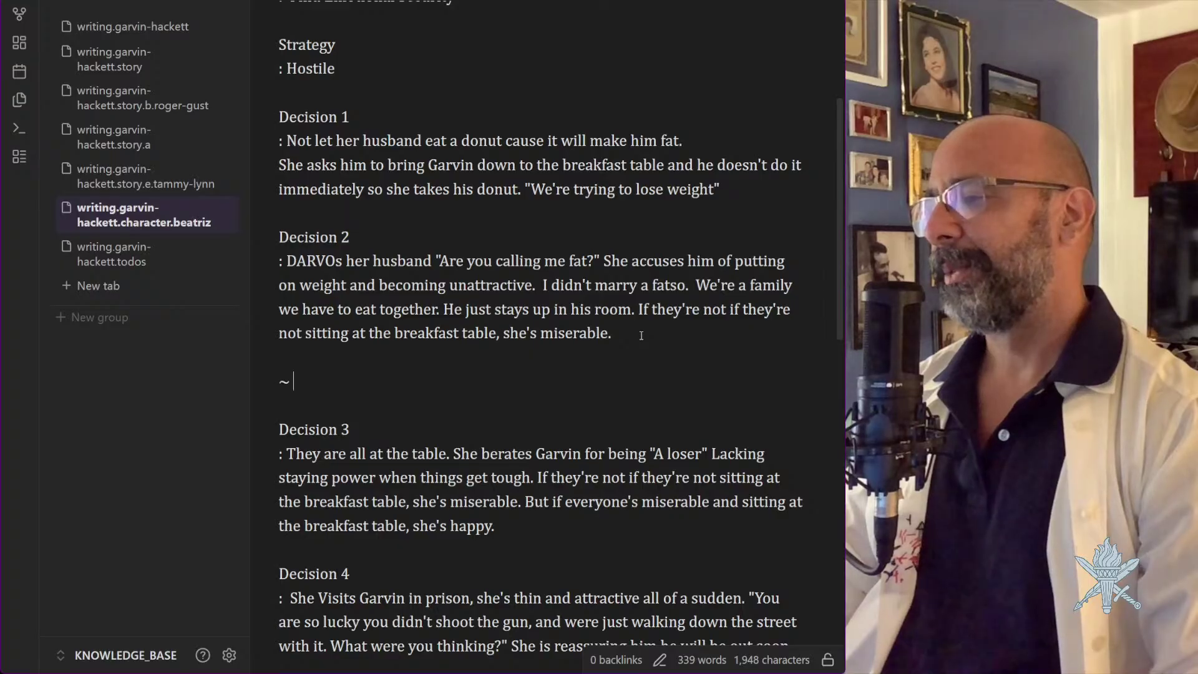
# Write "James Robert goes to get Garvin and it's a look" on the tilde line below Decision 2
pyautogui.write('James Robter')
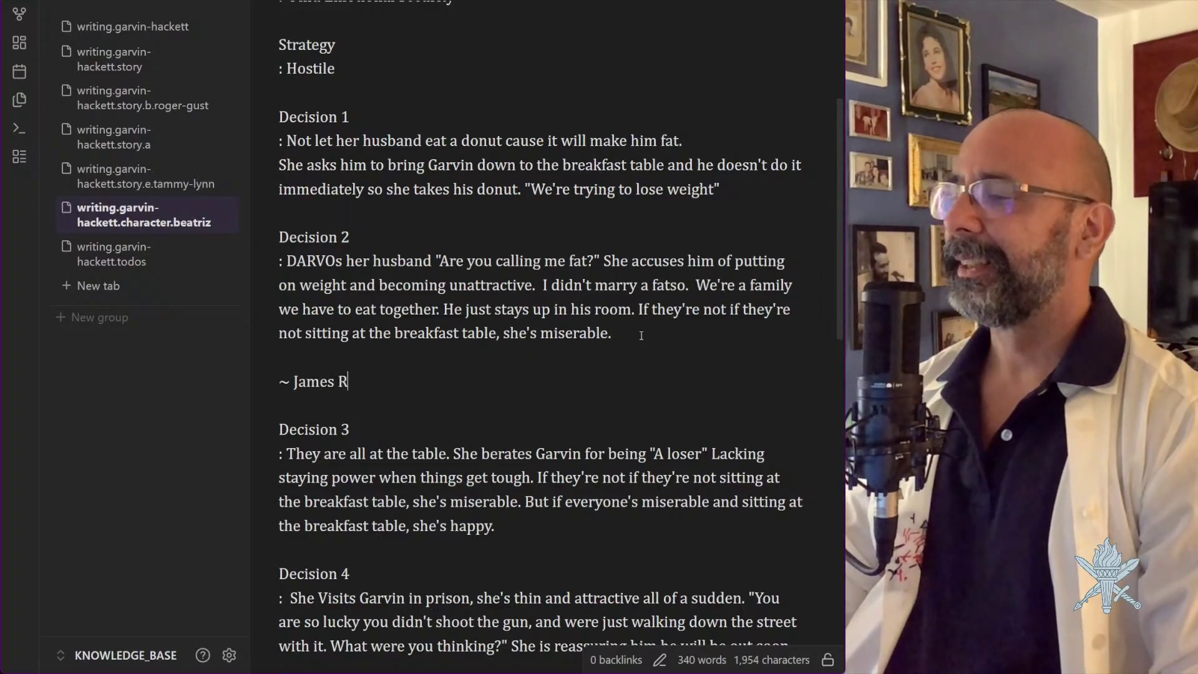
pyautogui.press('BackSpace')
pyautogui.press('BackSpace')
pyautogui.press('BackSpace')
pyautogui.write('ert ')
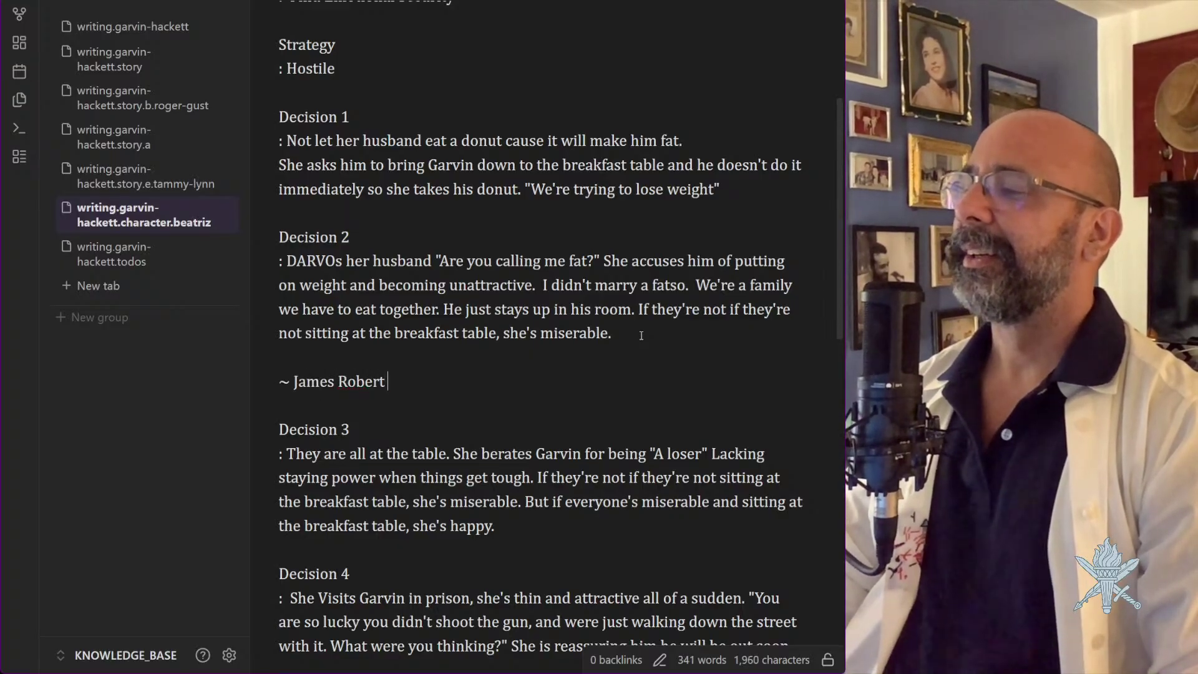
pyautogui.write('goes to get ')
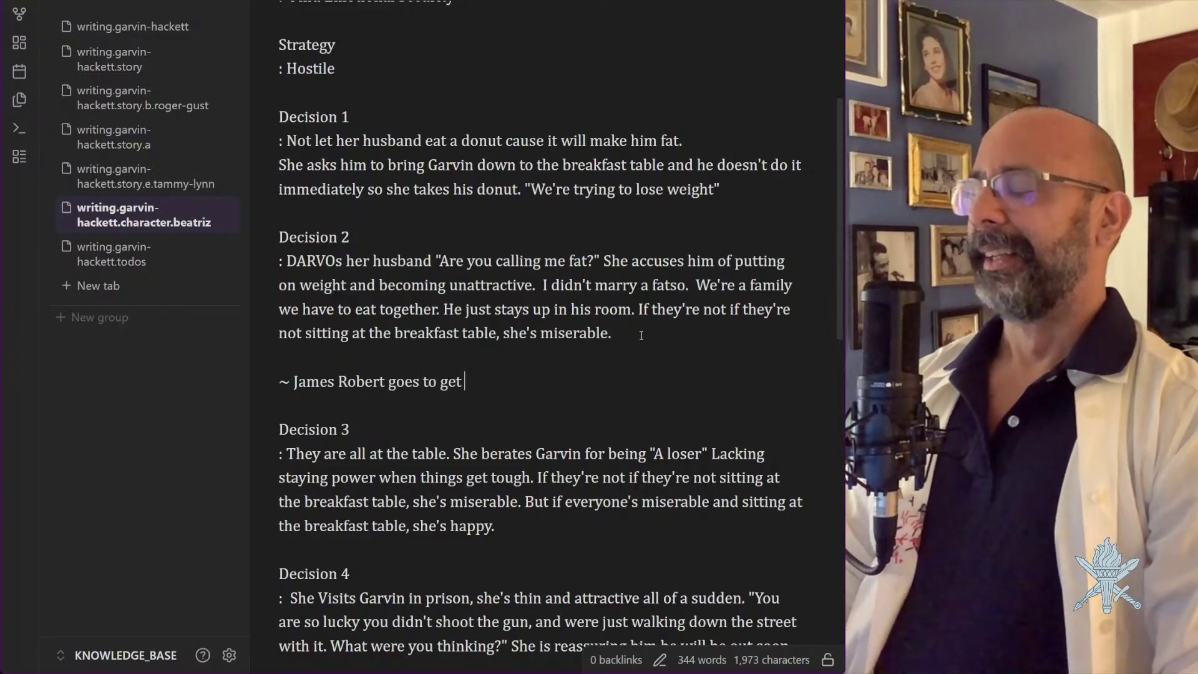
pyautogui.write('Garvin and ')
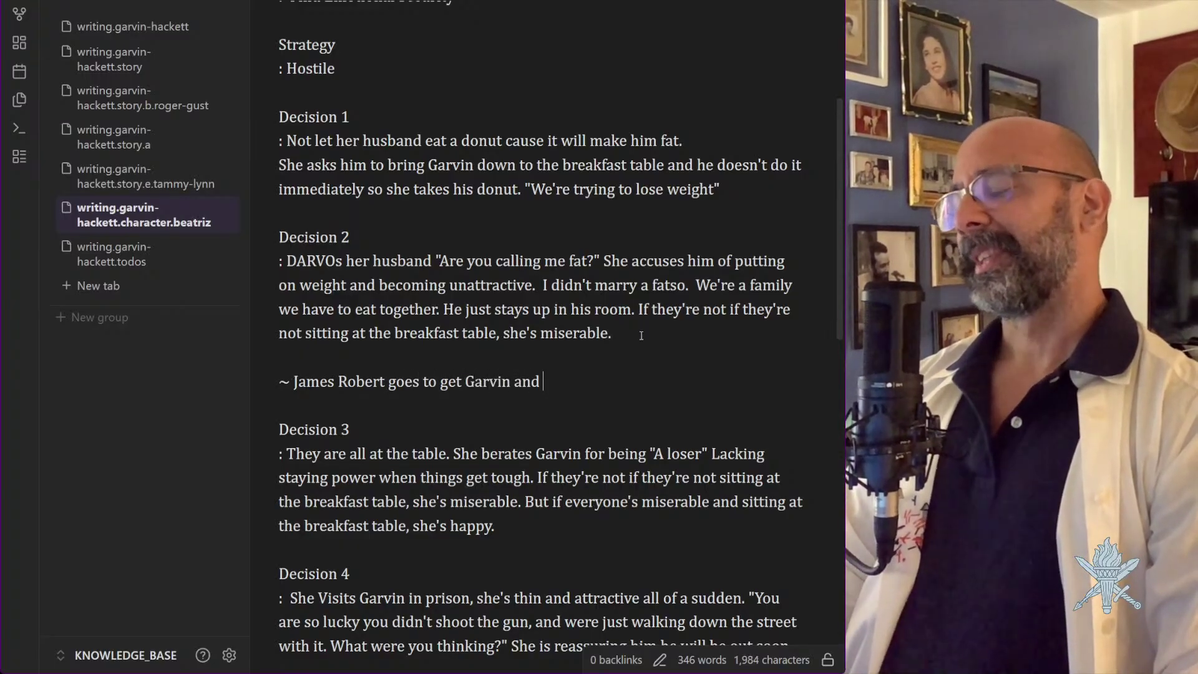
pyautogui.write("it's a look")
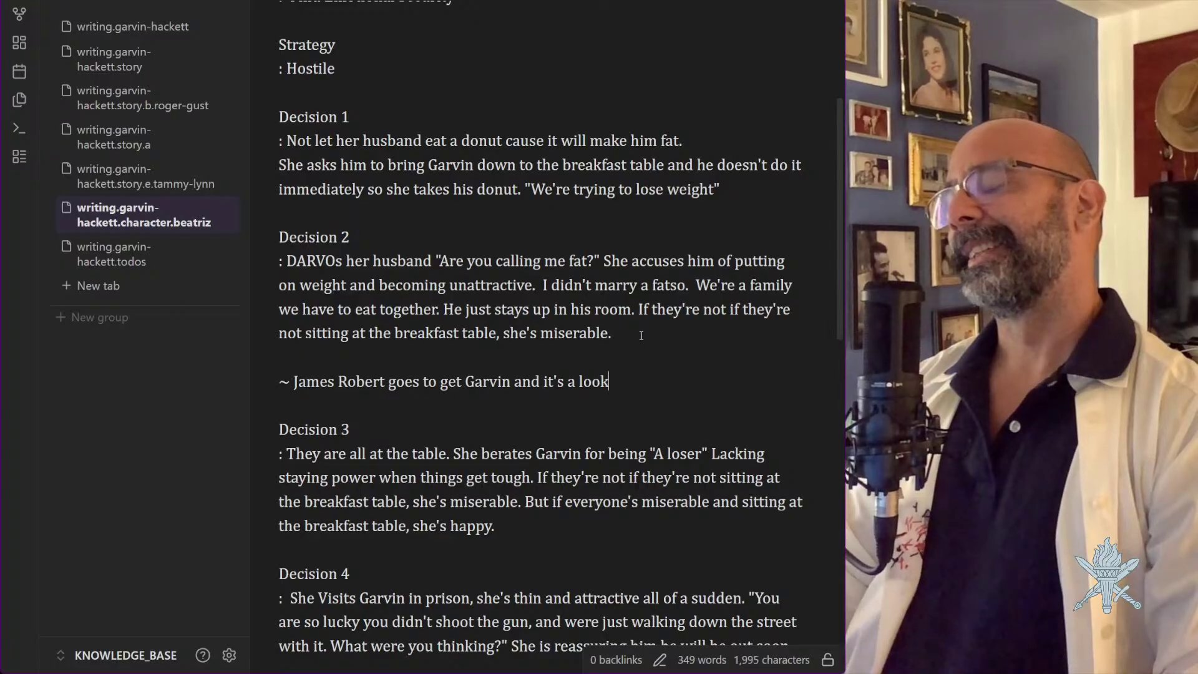
# Finish the tilde line with the sentence "They know mom is going at it."
pyautogui.write('. They know.')
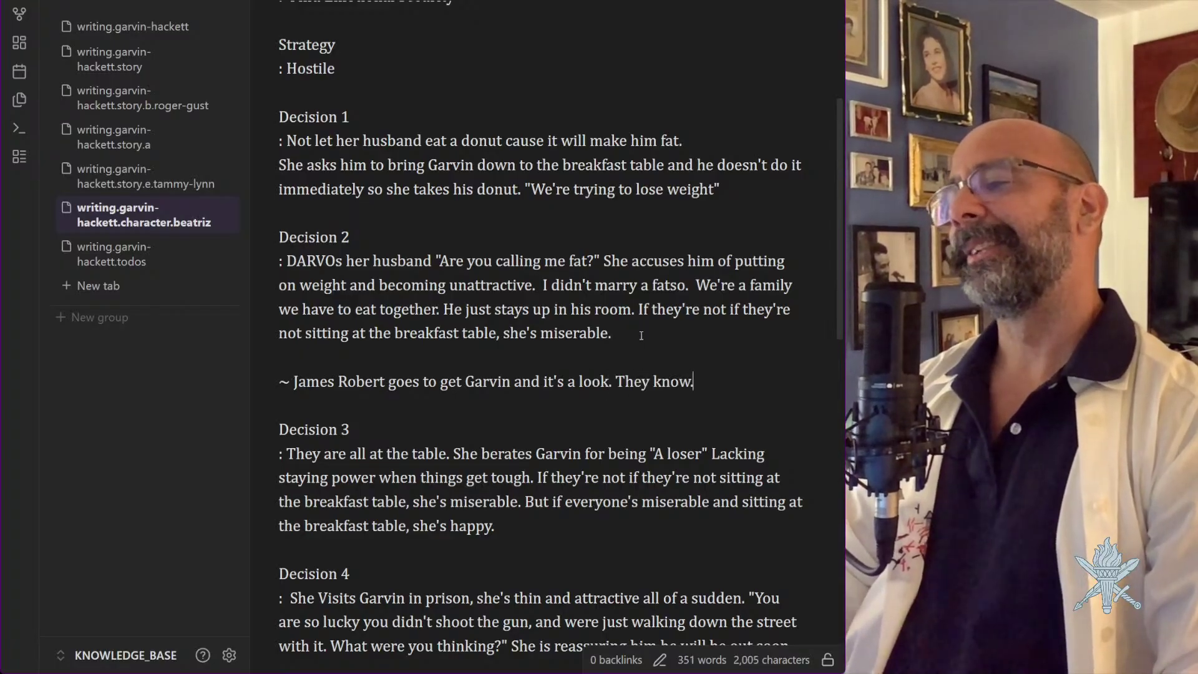
pyautogui.press('BackSpace')
pyautogui.press('BackSpace')
pyautogui.write('mom is ')
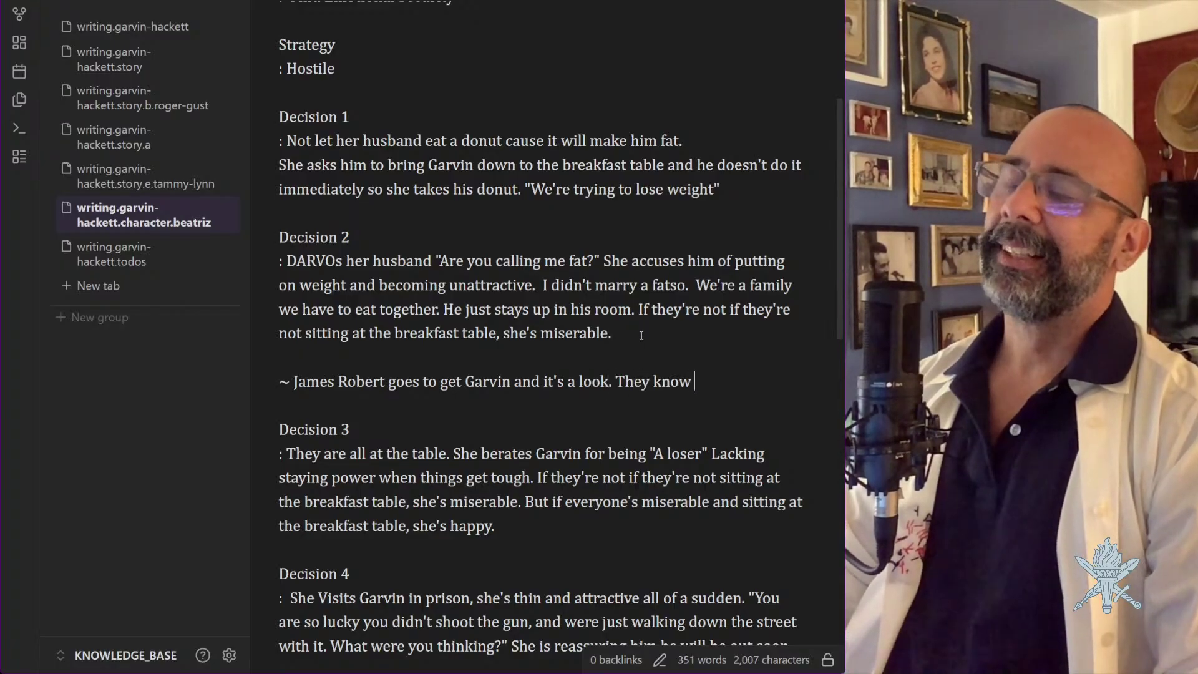
pyautogui.write('going')
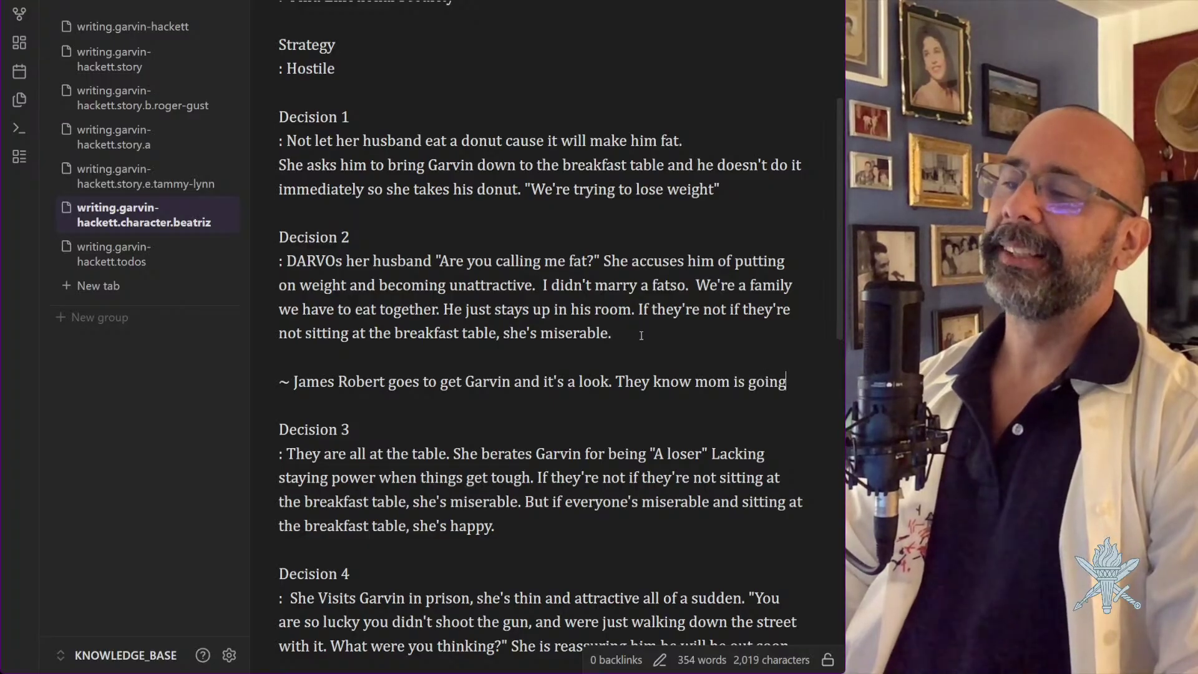
pyautogui.write(' at it.')
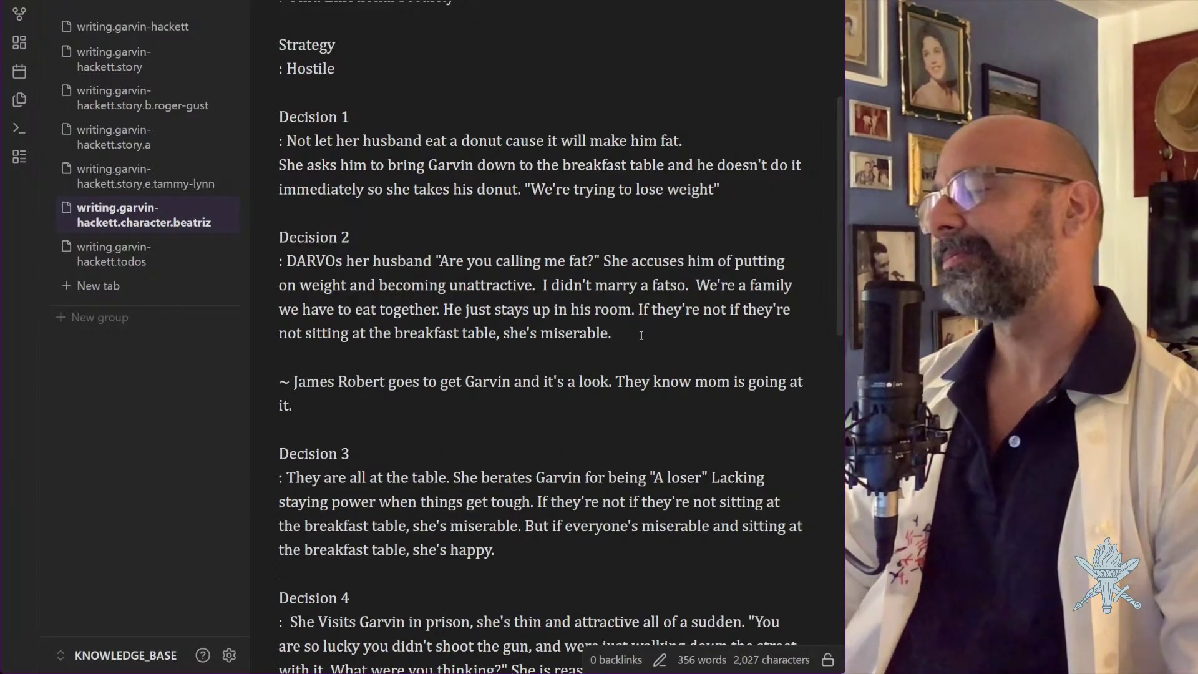
# Insert "Now she's happy." after "They are all at the table." in Decision 3
pyautogui.click(450, 477)
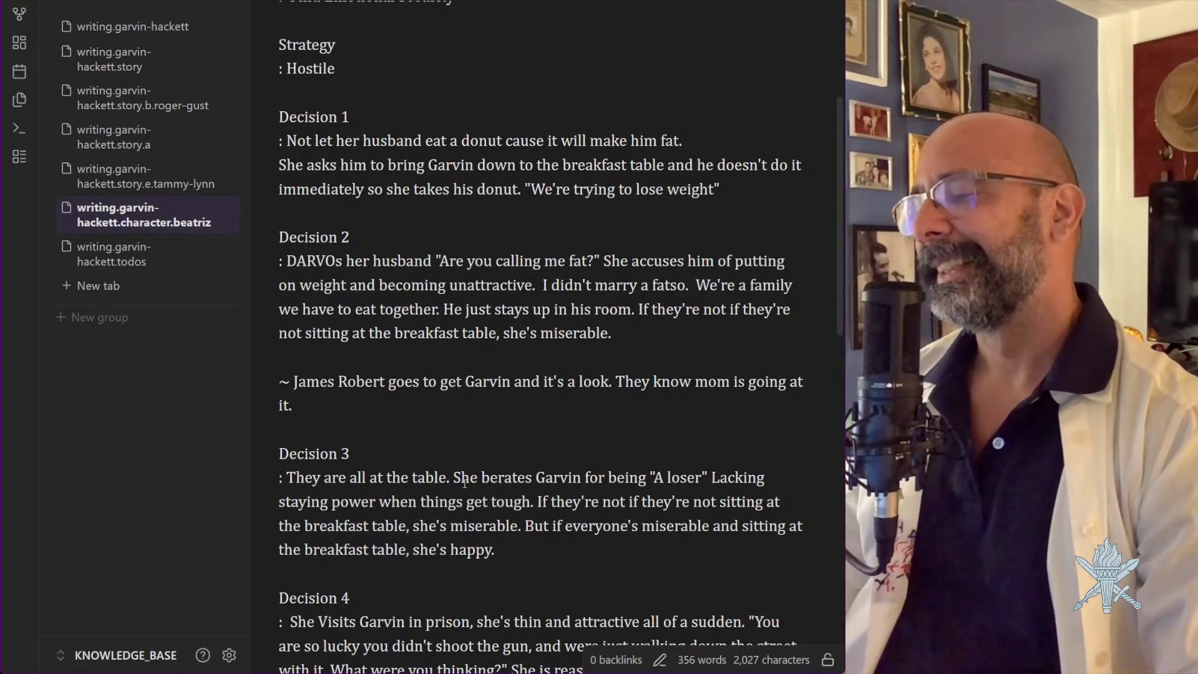
pyautogui.write('Now shés')
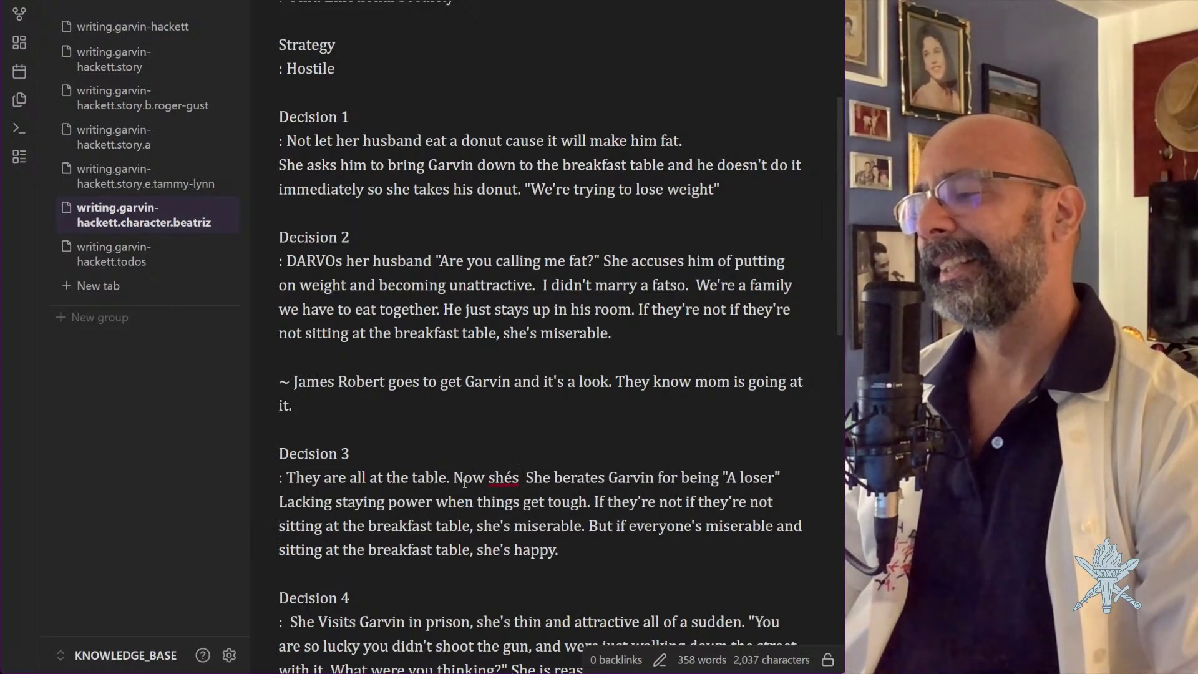
pyautogui.press('BackSpace')
pyautogui.press('BackSpace')
pyautogui.press('BackSpace')
pyautogui.write('e')
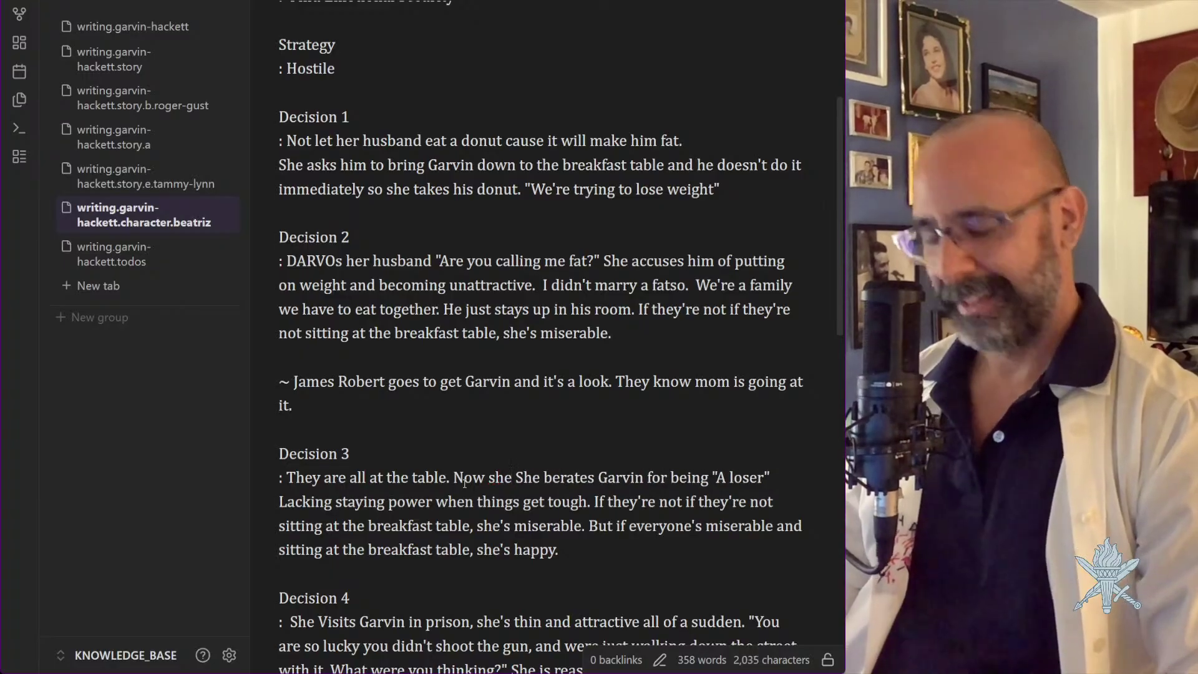
pyautogui.write("'s ha")
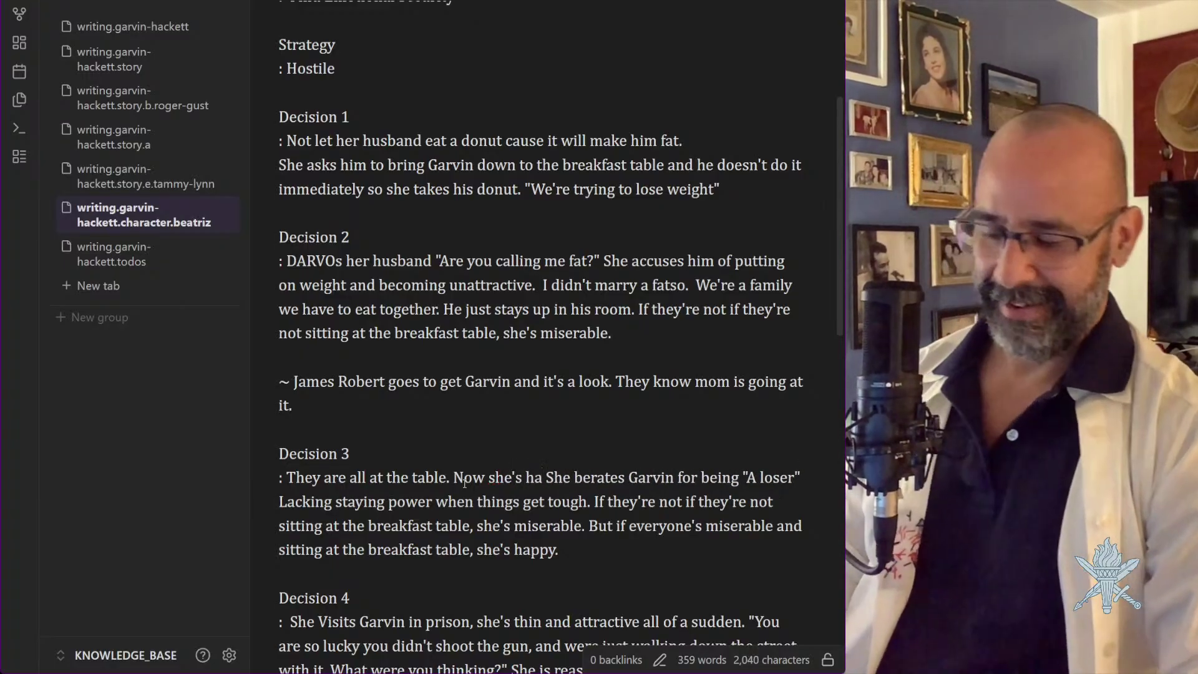
pyautogui.write('ppy')
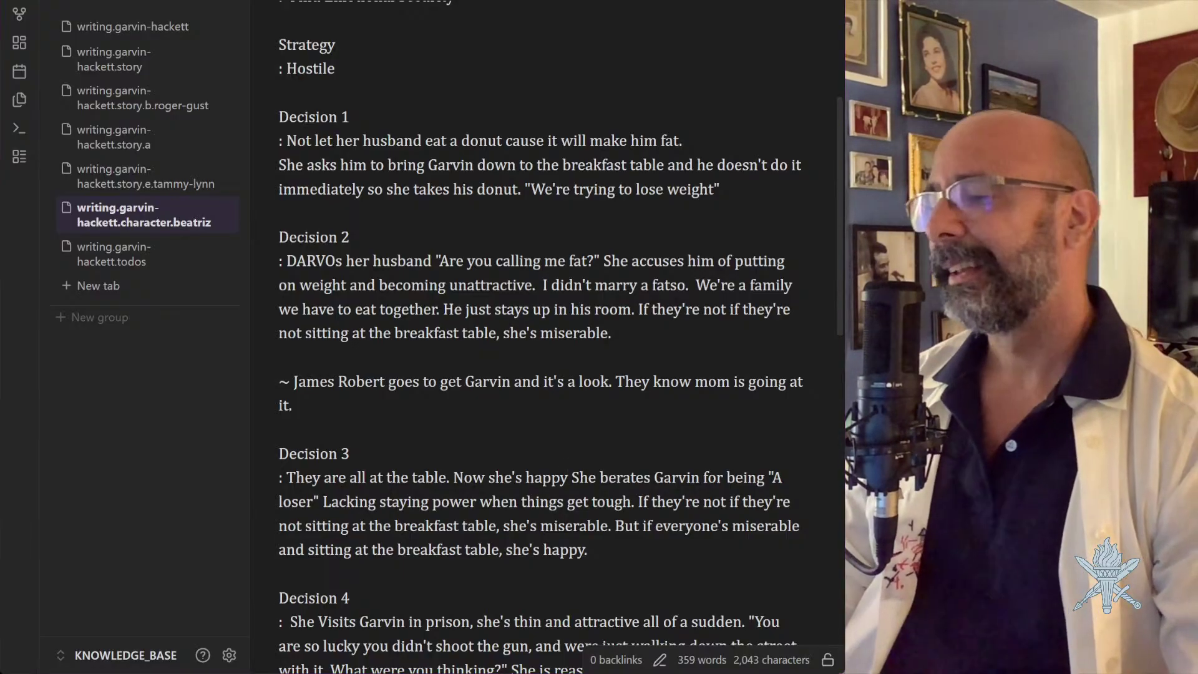
pyautogui.write('. ')
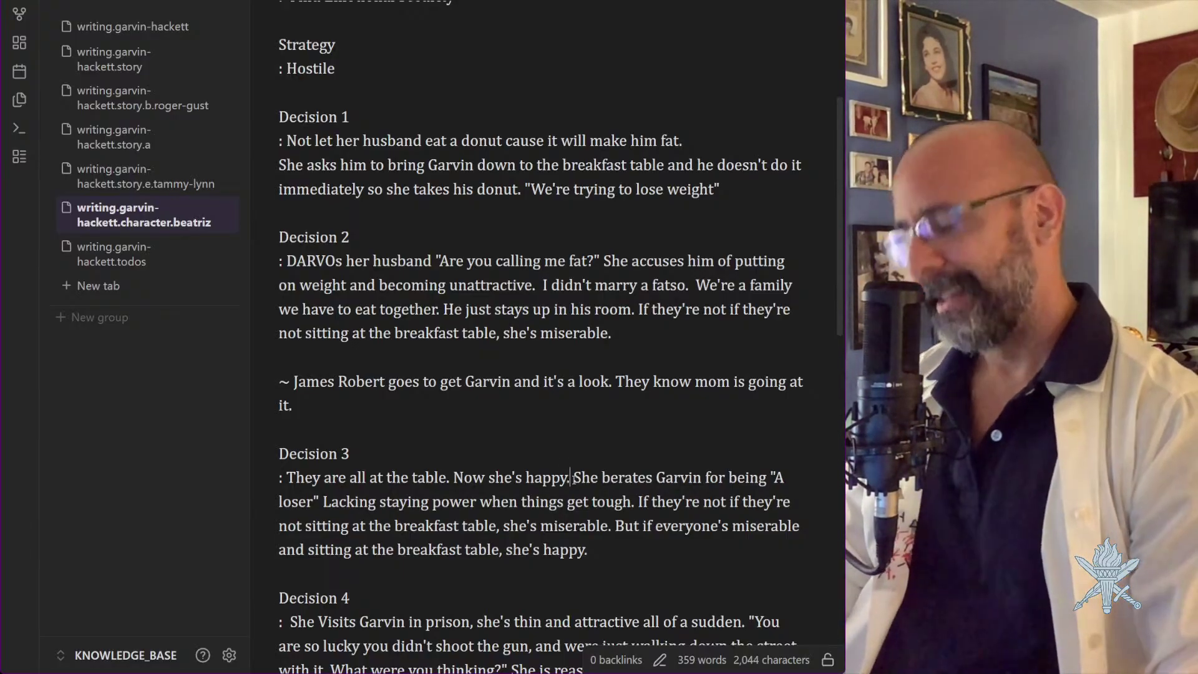
# Continue Decision 3 with "First time we see her smile and she say." before the sentence about berating Garvin
pyautogui.write('First time we ')
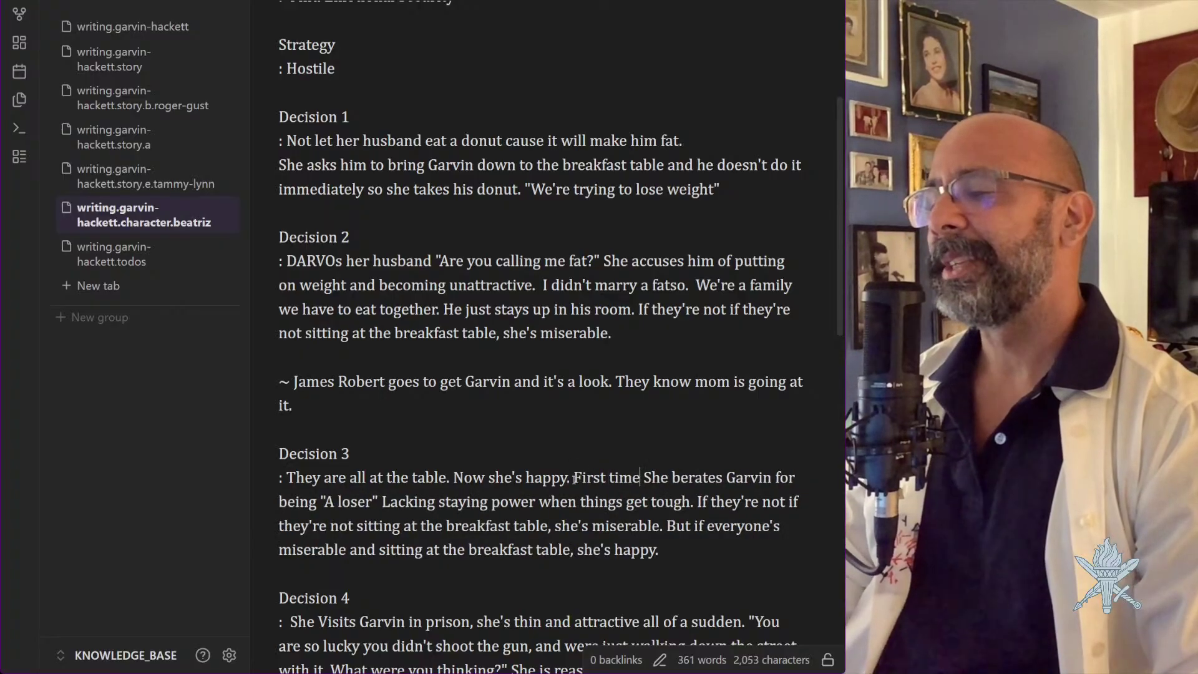
pyautogui.write('see her fim')
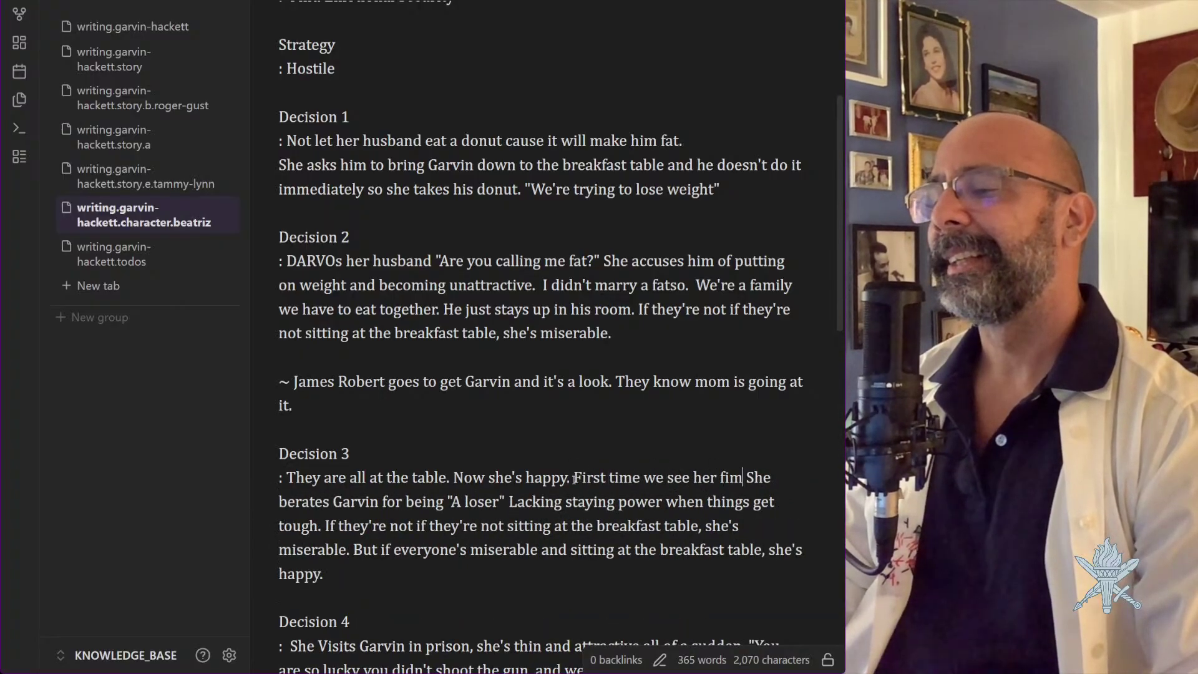
pyautogui.press('BackSpace')
pyautogui.press('BackSpace')
pyautogui.press('BackSpace')
pyautogui.write('smile and she sa')
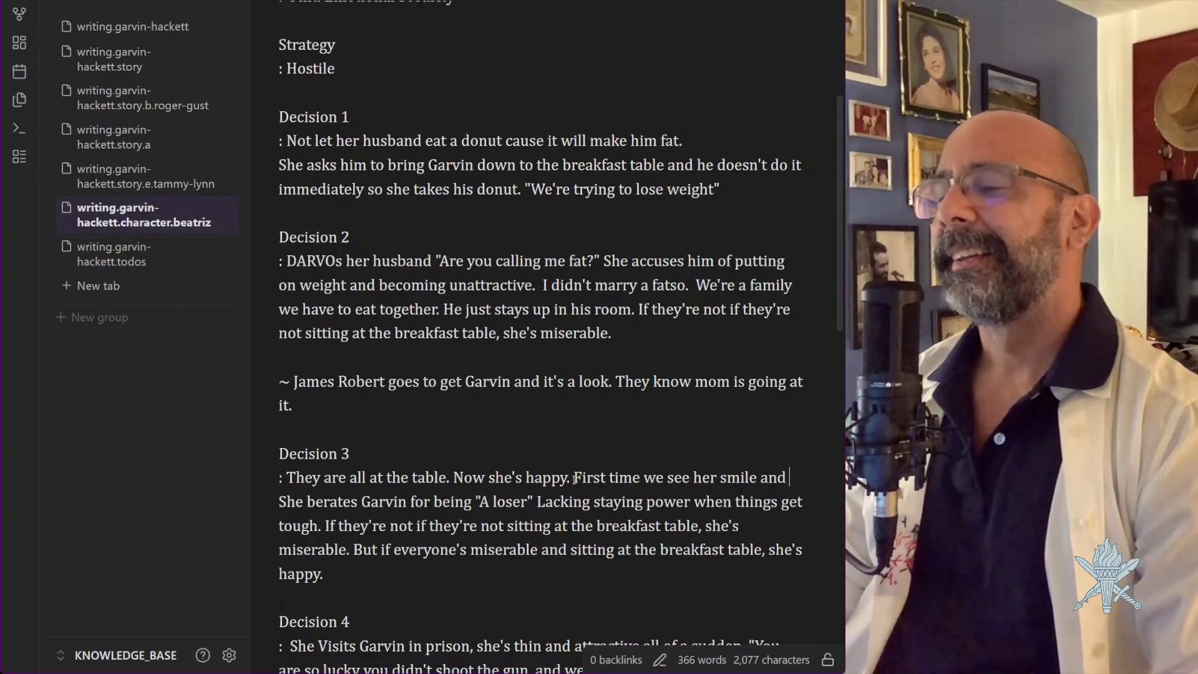
pyautogui.write('y.')
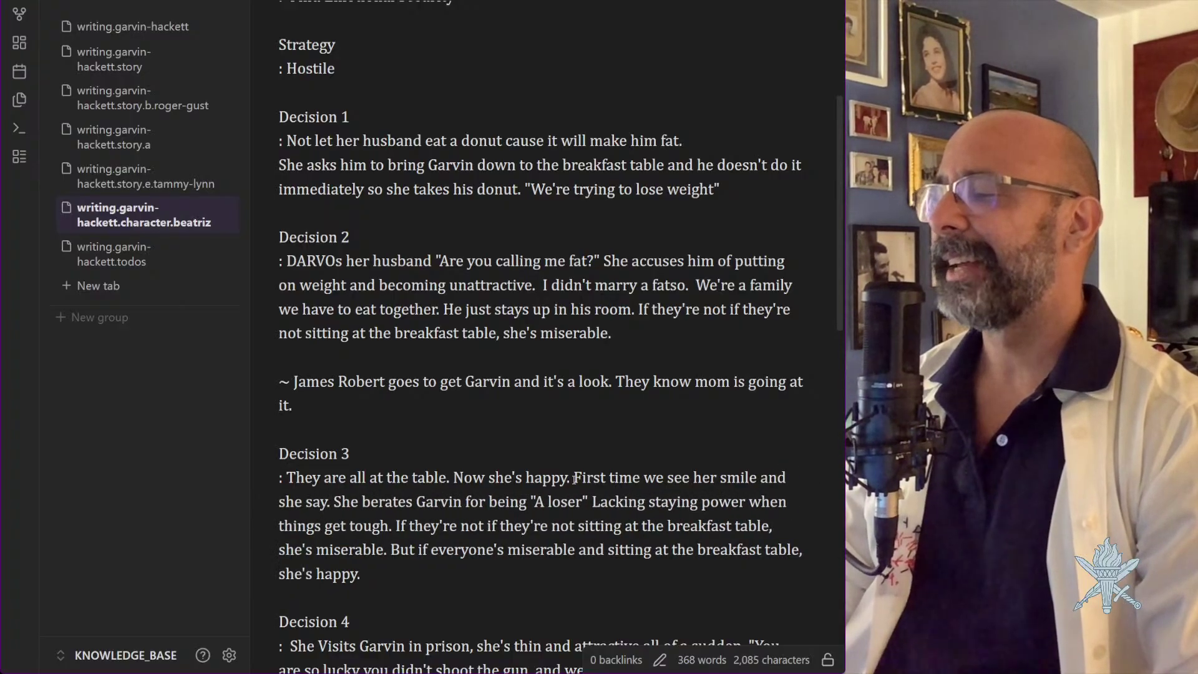
# Add the quoted line "Now this is family" after "she say." in Decision 3
pyautogui.write(' "Now th')
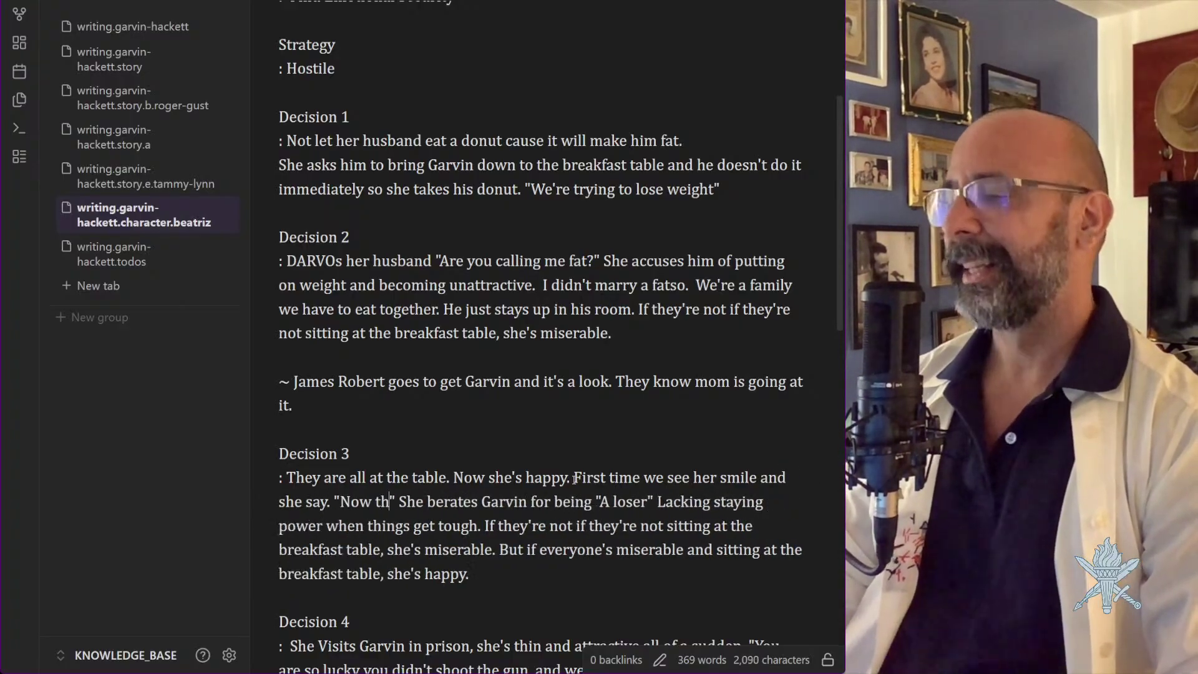
pyautogui.write('is is family')
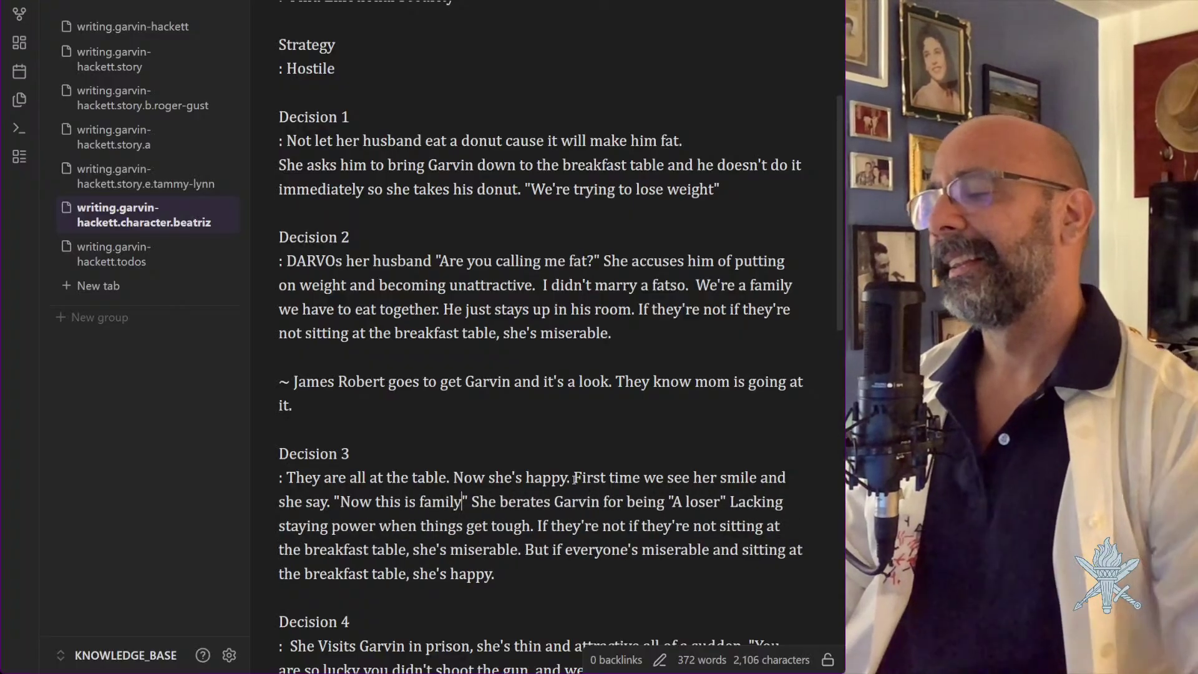
pyautogui.press('Right')
pyautogui.press('Right')
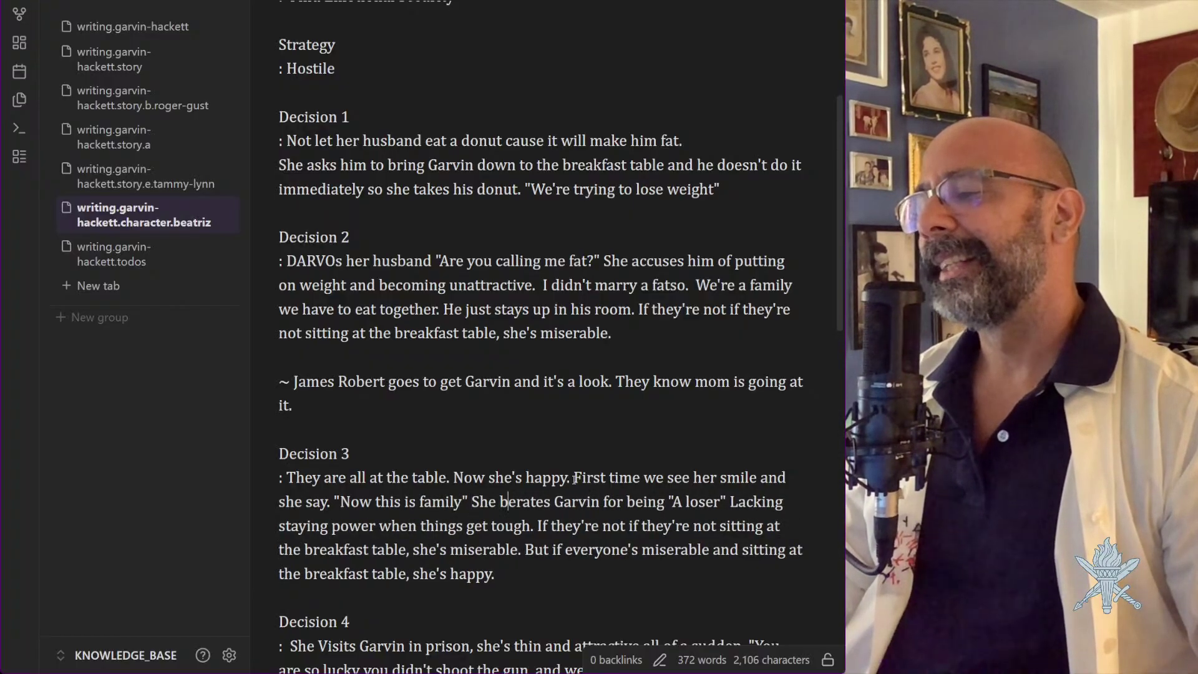
# Delete the words "She berates Garvin for being" in front of "A loser" in Decision 3
pyautogui.hotkey('ctrl', 'Right')
pyautogui.hotkey('ctrl', 'Right')
pyautogui.press('Right')
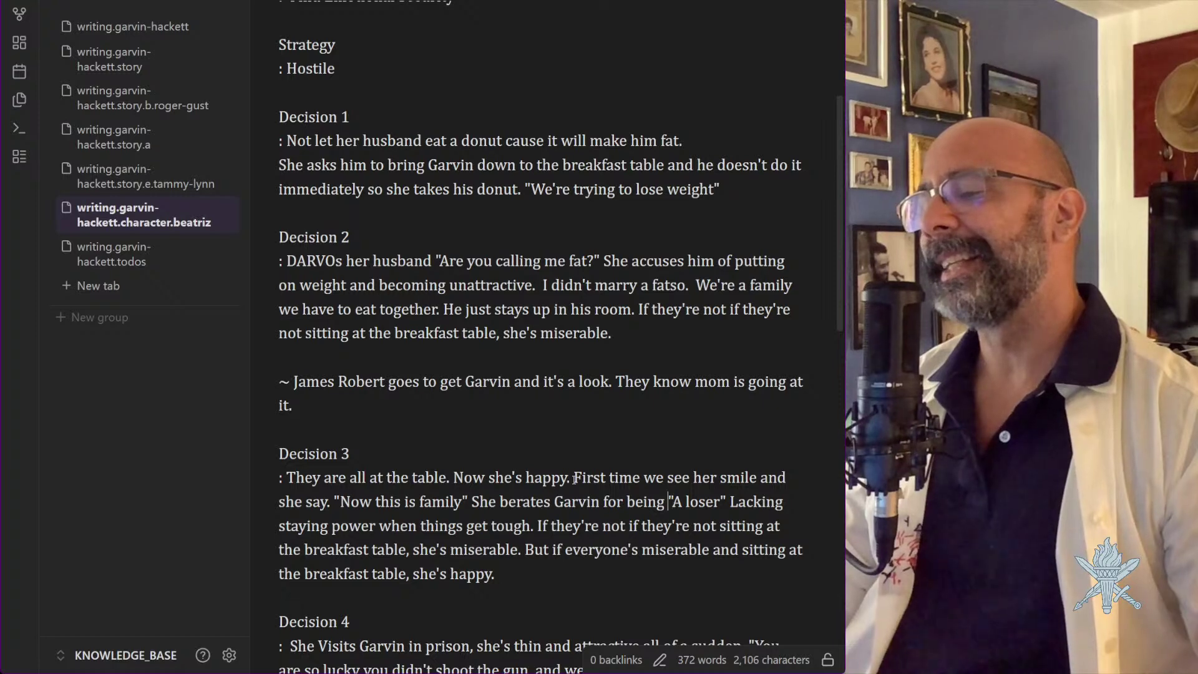
pyautogui.press('BackSpace')
pyautogui.hotkey('ctrl', 'BackSpace')
pyautogui.hotkey('ctrl', 'BackSpace')
pyautogui.hotkey('ctrl', 'BackSpace')
pyautogui.hotkey('ctrl', 'BackSpace')
pyautogui.press('BackSpace')
pyautogui.press('BackSpace')
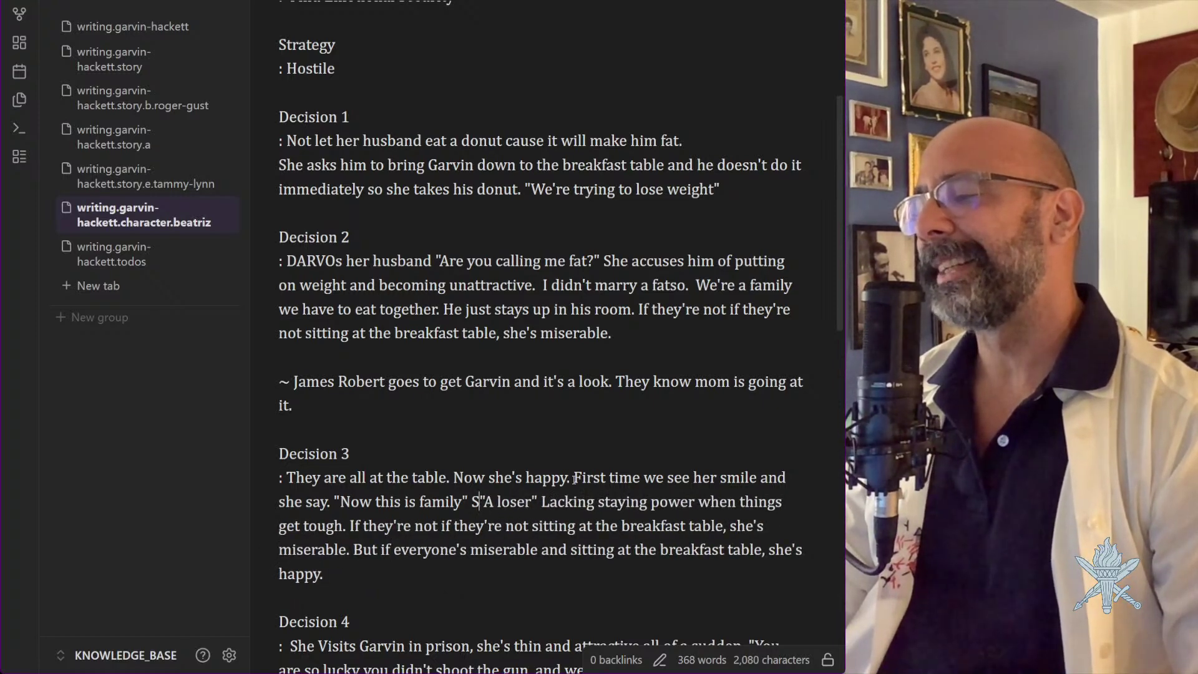
pyautogui.press('BackSpace')
# Work "A loser" into the dialogue "Next line: So when are you going to stop being a "A loser" and get a job?" in Decision 3
pyautogui.write('Next line: So')
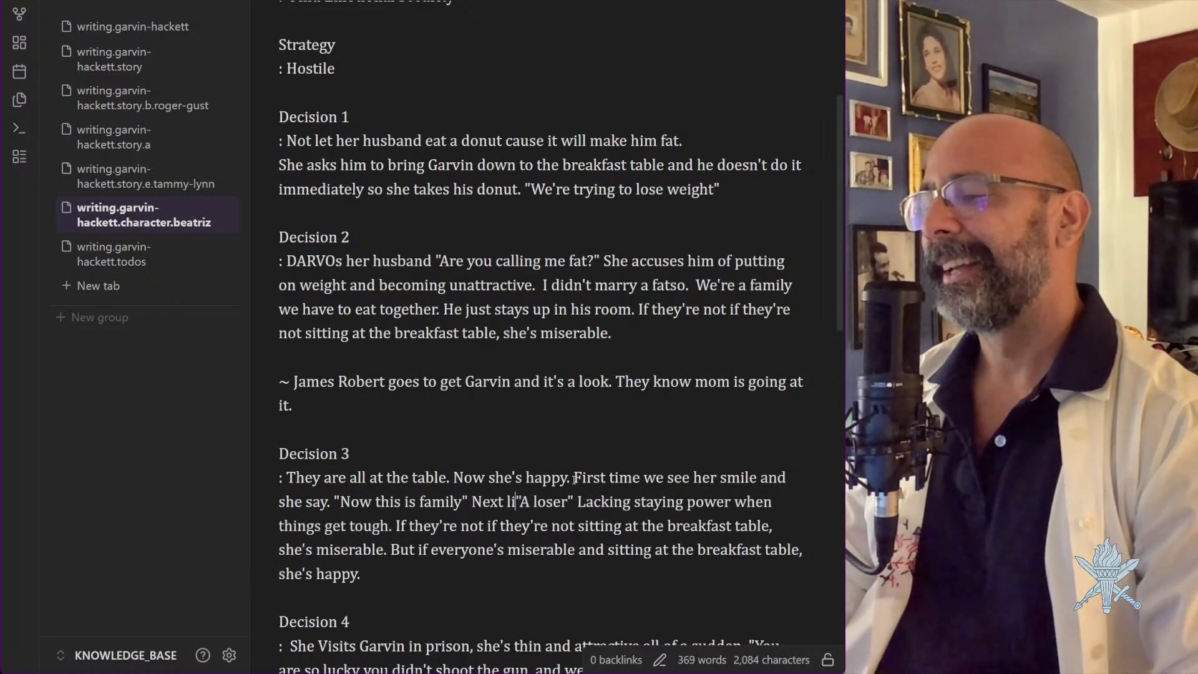
pyautogui.write(' weh"A loser" Lackin')
pyautogui.press('BackSpace')
pyautogui.press('BackSpace')
pyautogui.press('BackSpace')
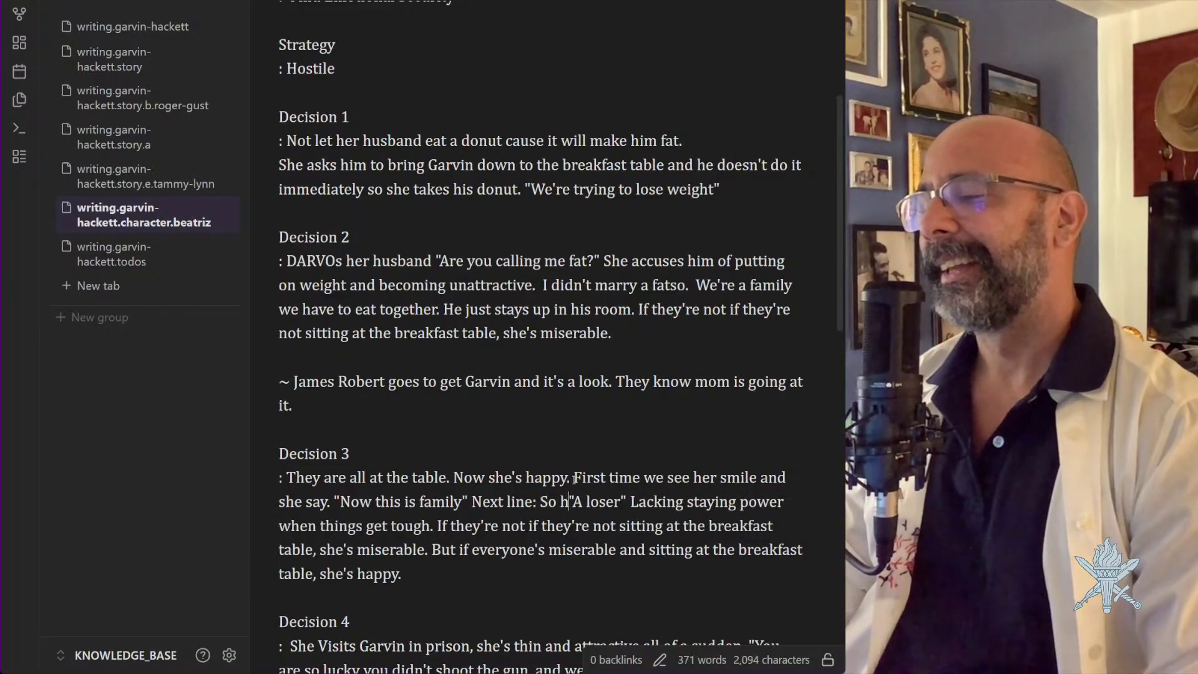
pyautogui.write('weh')
pyautogui.press('BackSpace')
pyautogui.press('BackSpace')
pyautogui.write('hen are you going ')
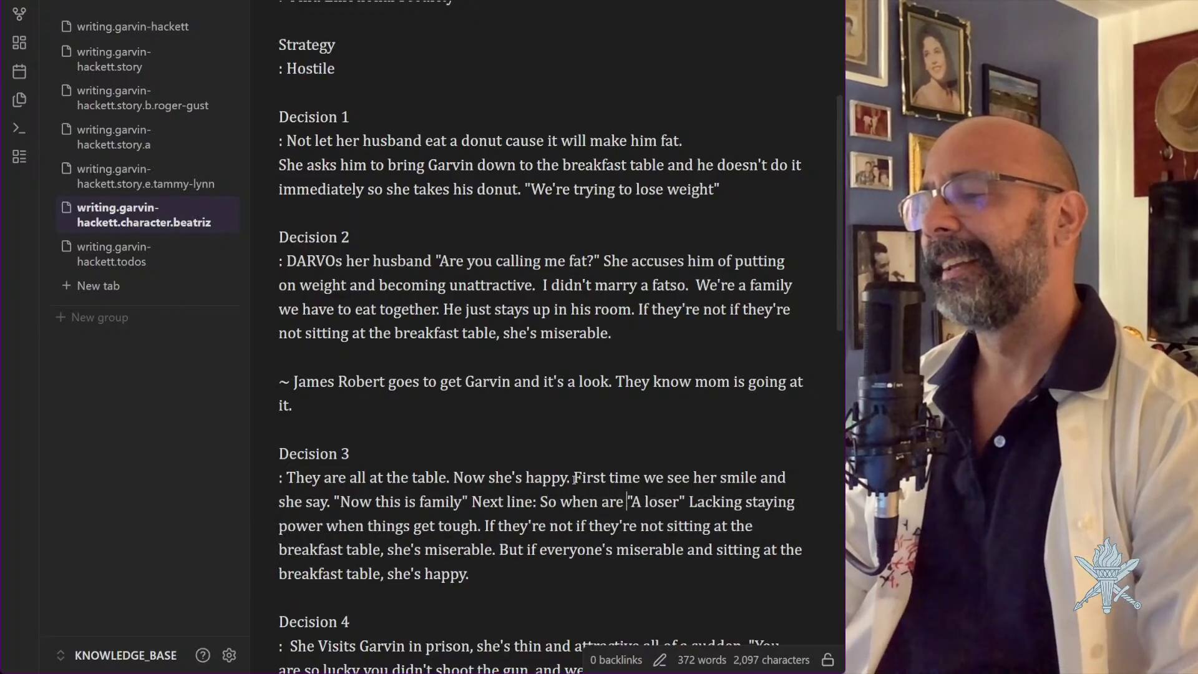
pyautogui.write('to stop being a')
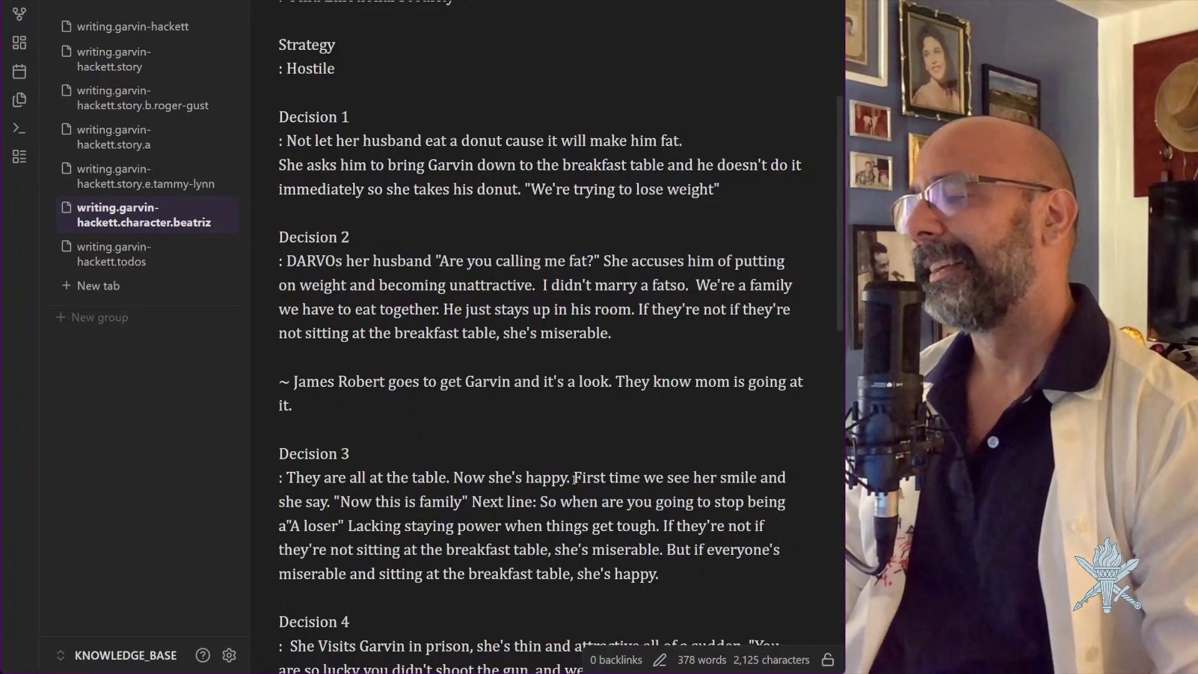
pyautogui.write(' "A')
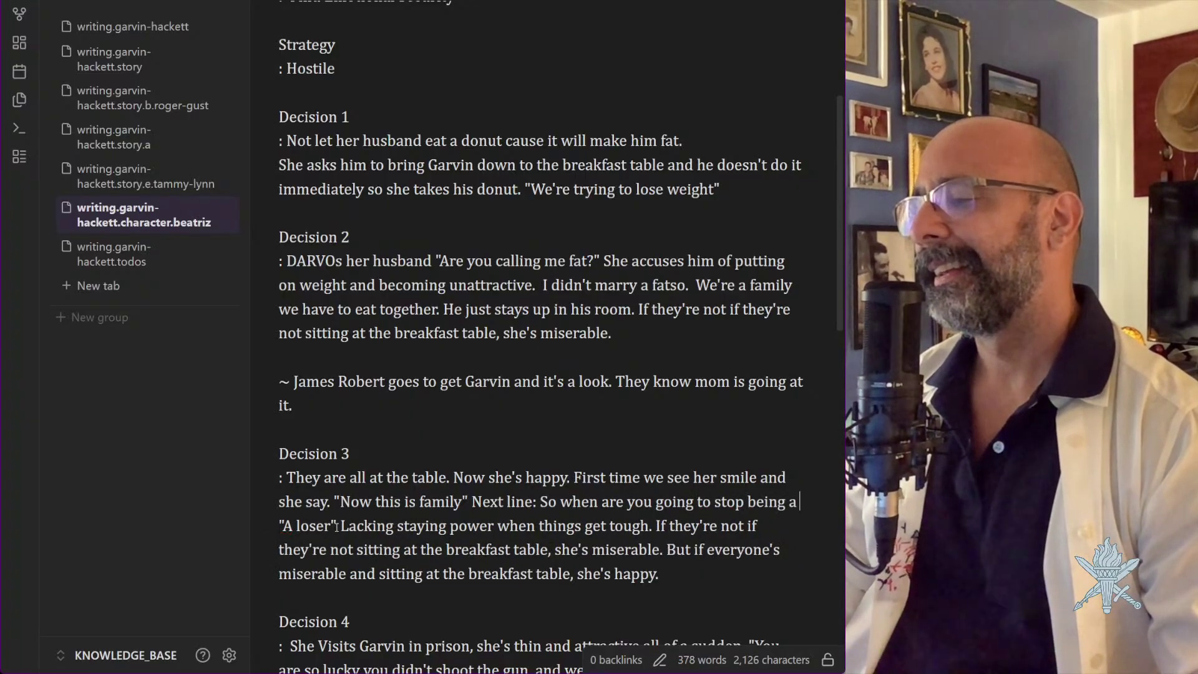
pyautogui.write(' loser" and get a job?')
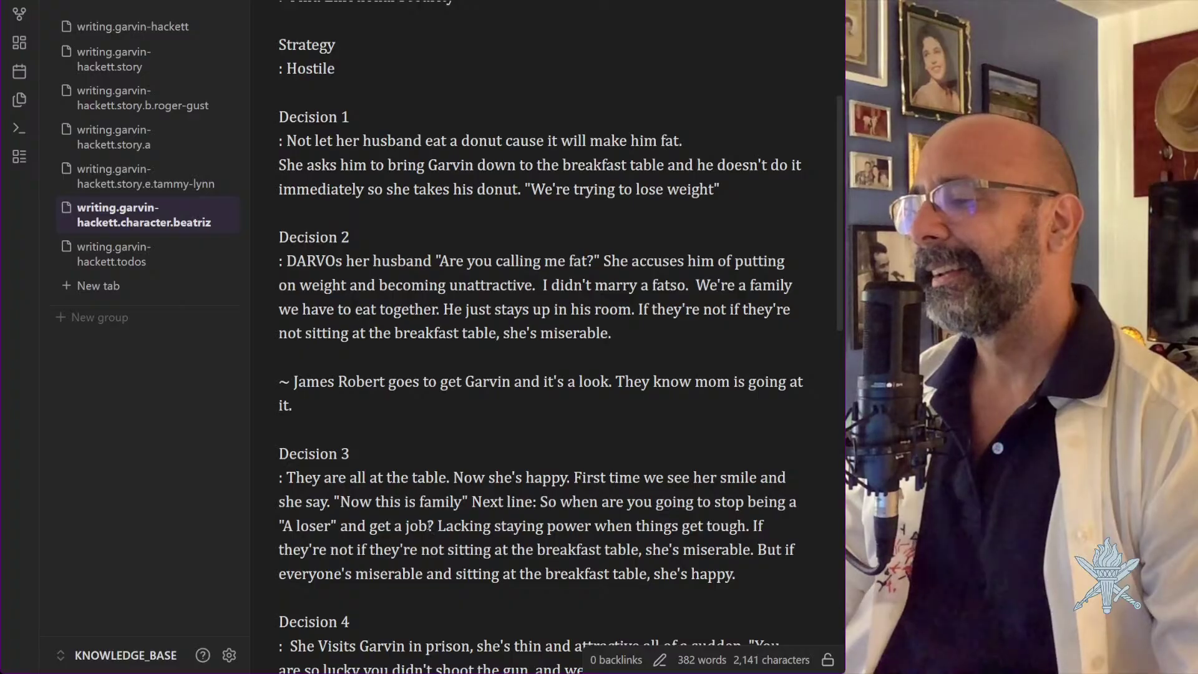
# Cut the rest of Decision 3, from "Lacking staying power when things get tough." through "she's happy."
pyautogui.moveTo(437, 525); pyautogui.dragTo(762, 571)
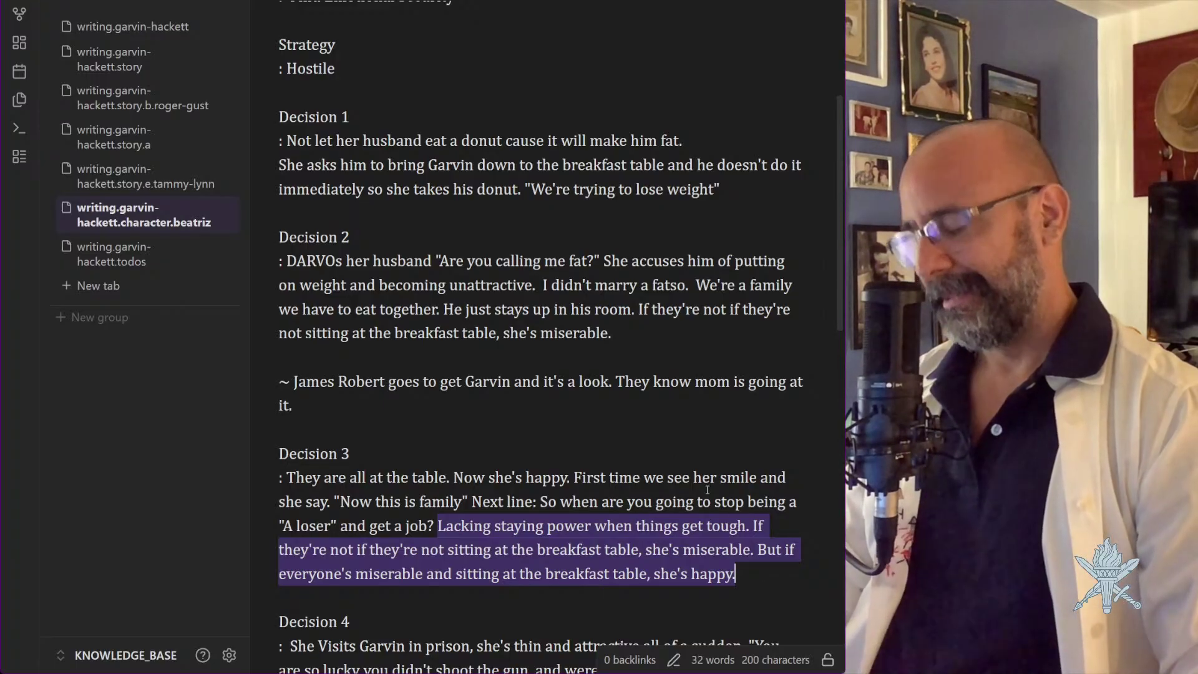
pyautogui.hotkey('ctrl', 'x')
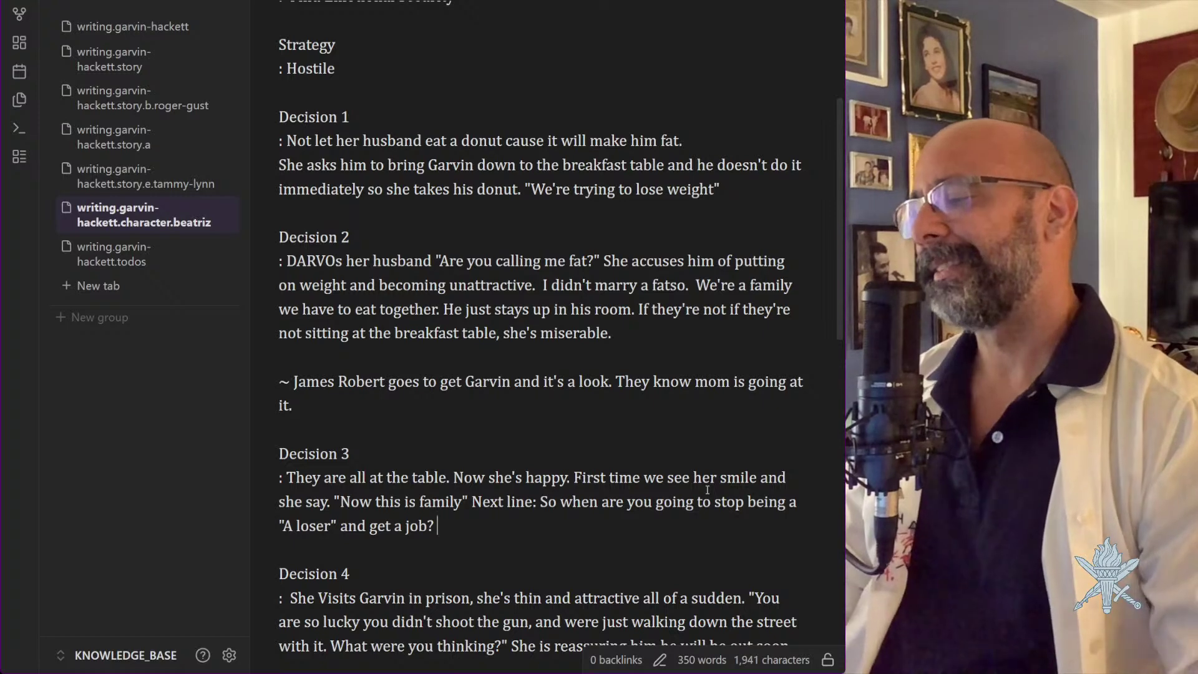
# Review the text of Beatriz's decisions, from Decision 4 back up to Decision 1
pyautogui.scroll(-3, 706, 489)
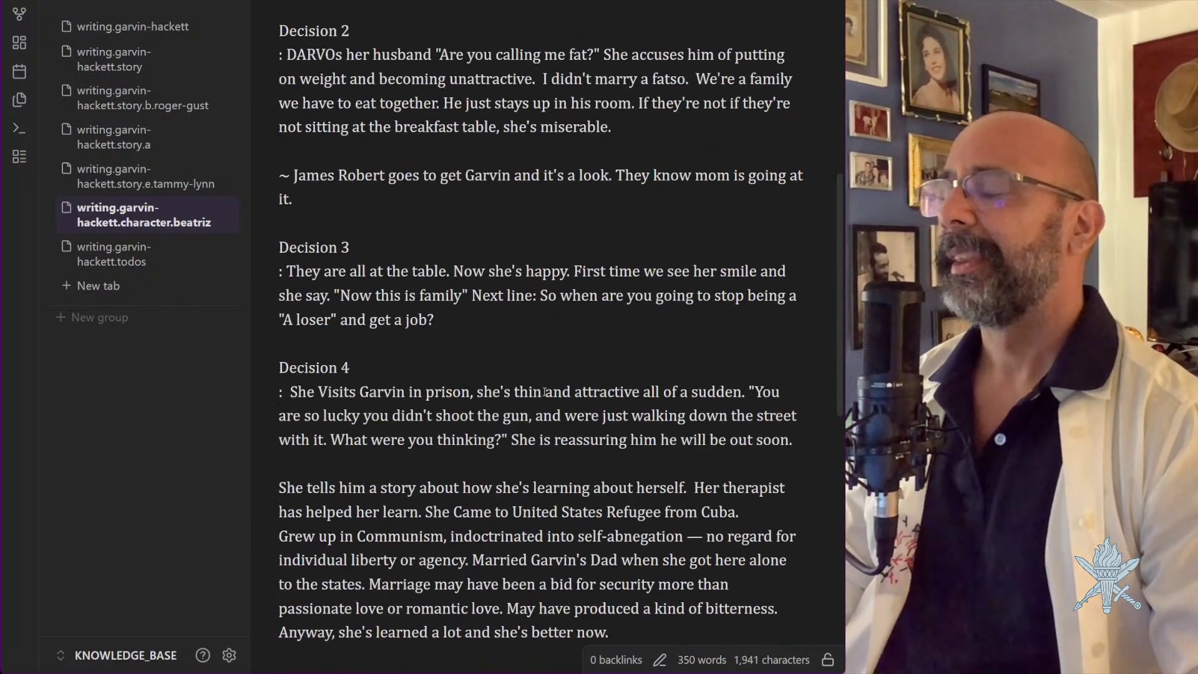
pyautogui.click(438, 321)
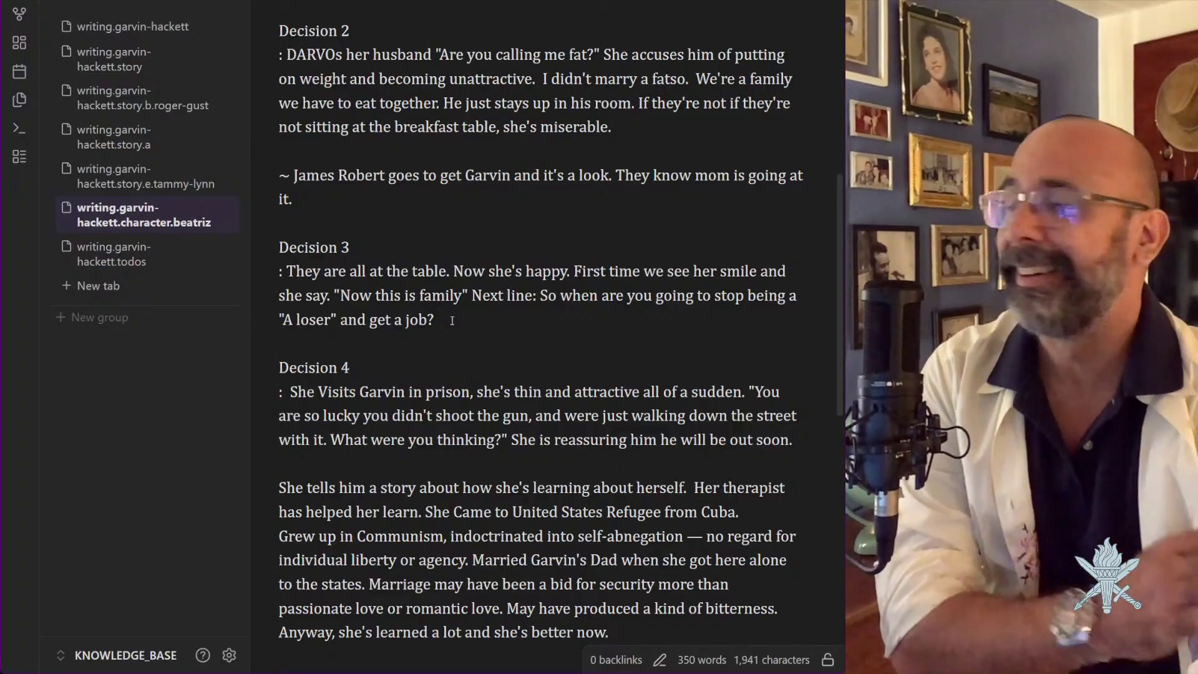
pyautogui.scroll(-2, 497, 469)
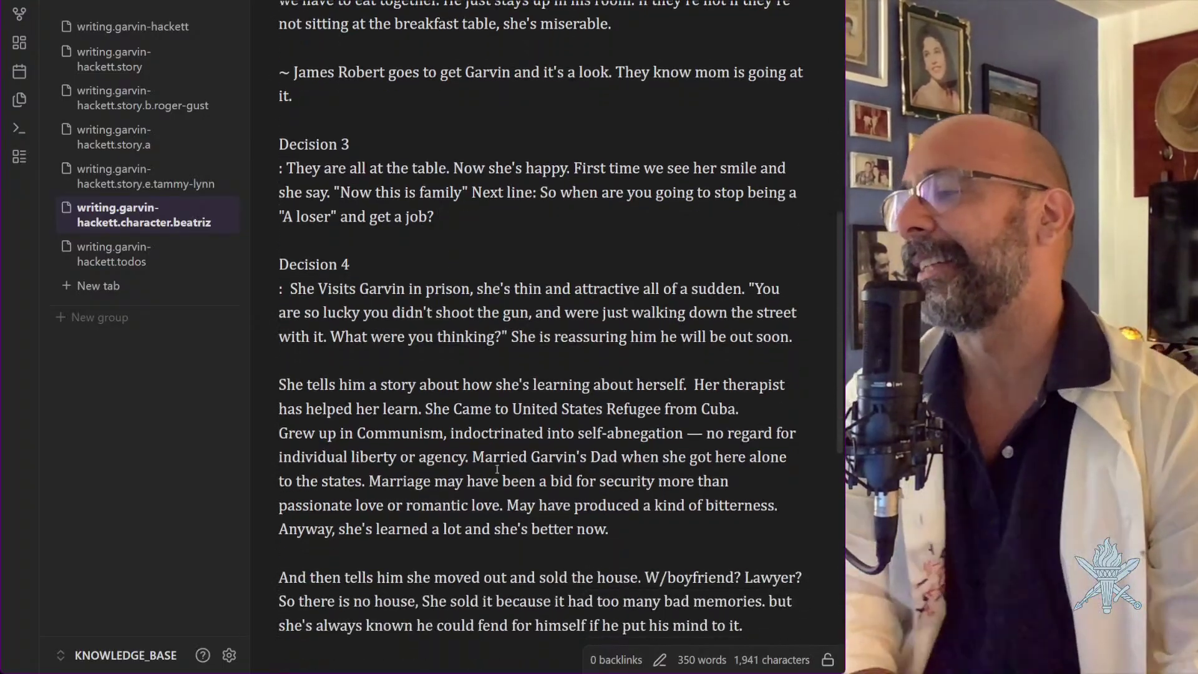
pyautogui.scroll(-3, 497, 469)
pyautogui.scroll(5, 512, 424)
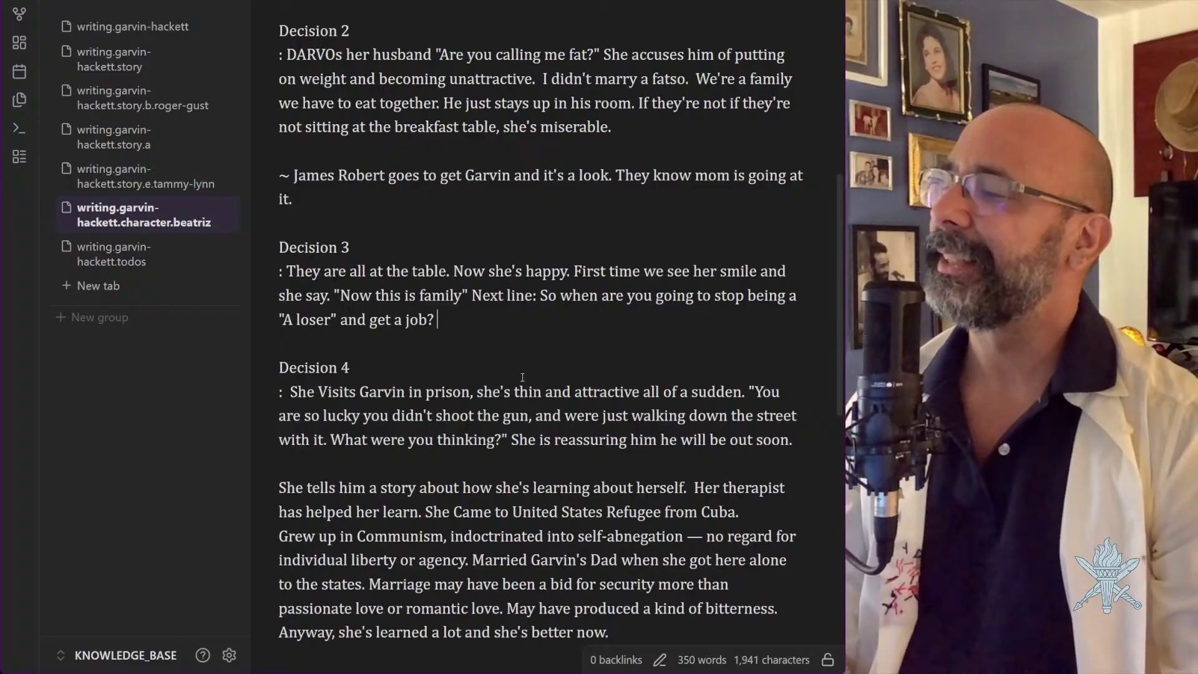
pyautogui.scroll(-1, 522, 376)
pyautogui.scroll(3, 437, 281)
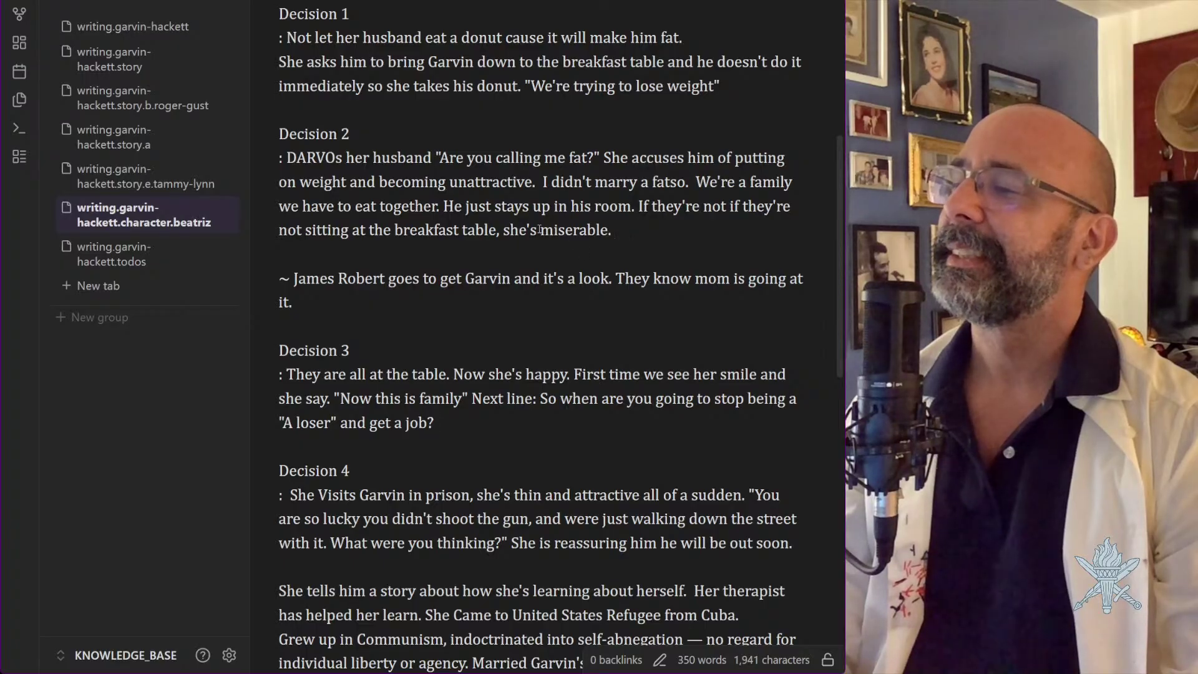
pyautogui.scroll(3, 539, 228)
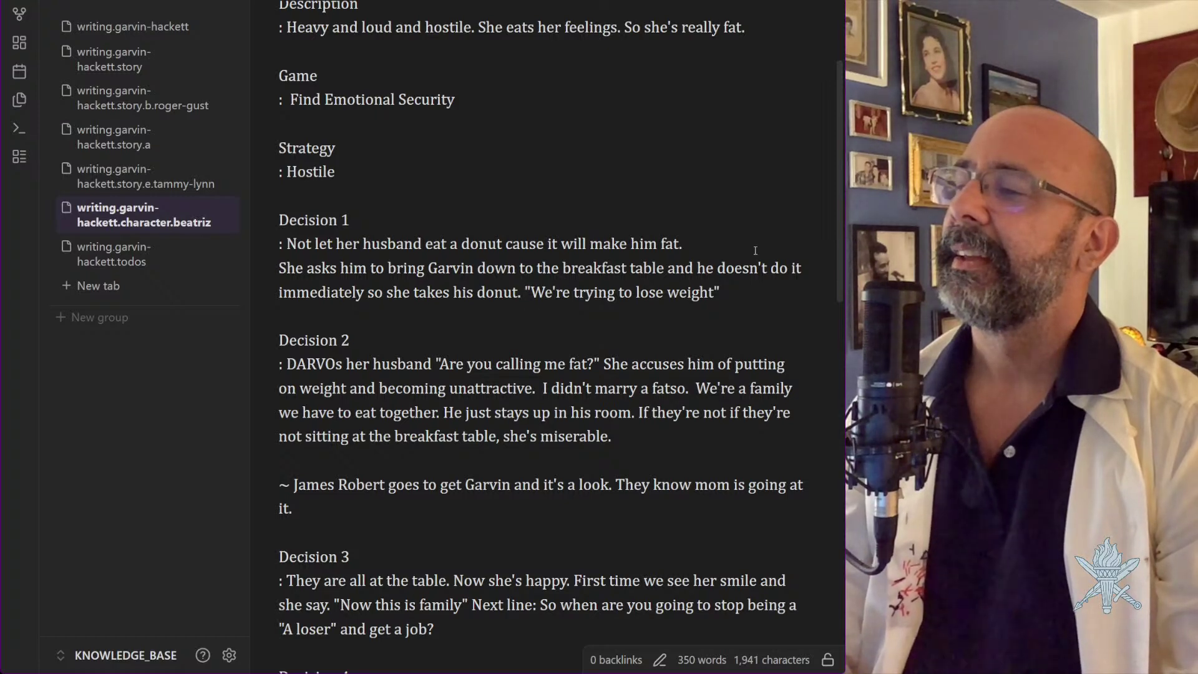
# Add the quoted reply "I guess you're right" after "We're trying to lose weight" in Decision 1, keeping the paragraph unindented
pyautogui.click(726, 287)
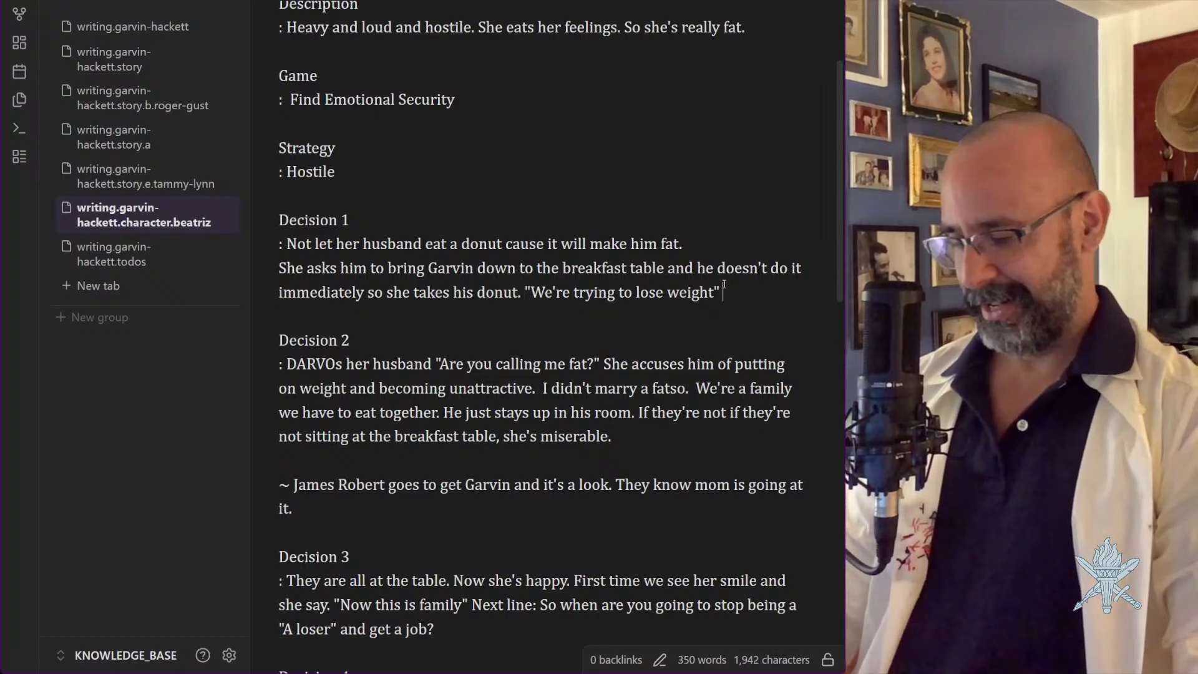
pyautogui.write('I gue')
pyautogui.press('BackSpace')
pyautogui.press('BackSpace')
pyautogui.press('BackSpace')
pyautogui.press('BackSpace')
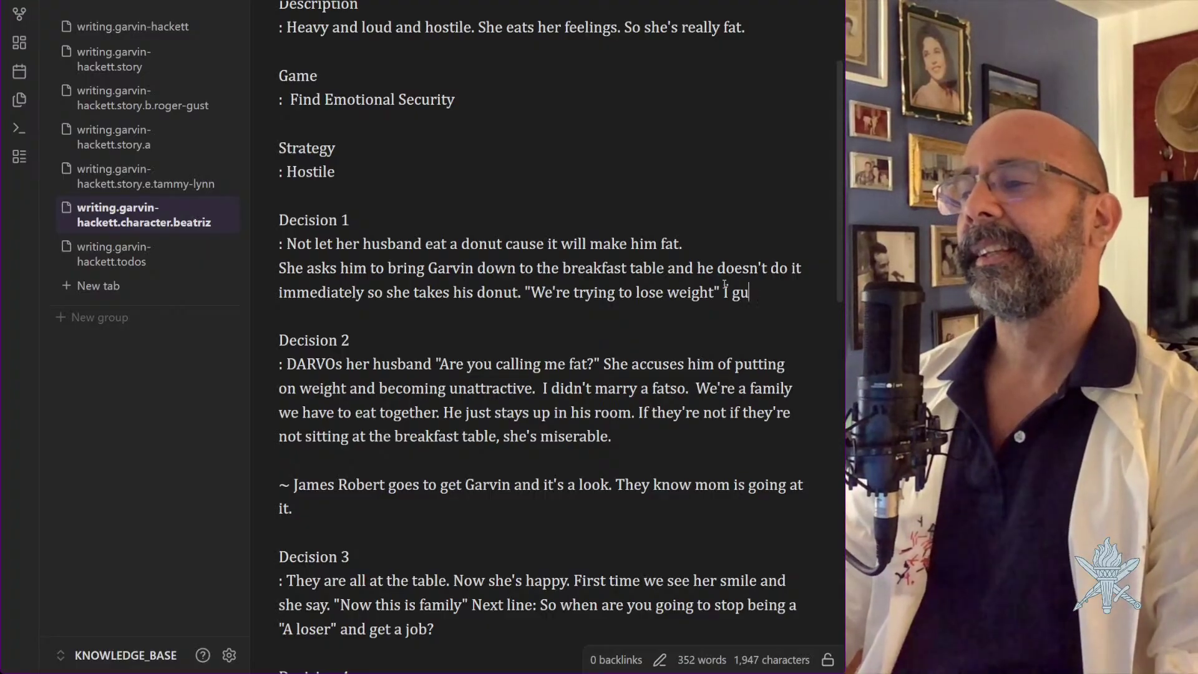
pyautogui.press('BackSpace')
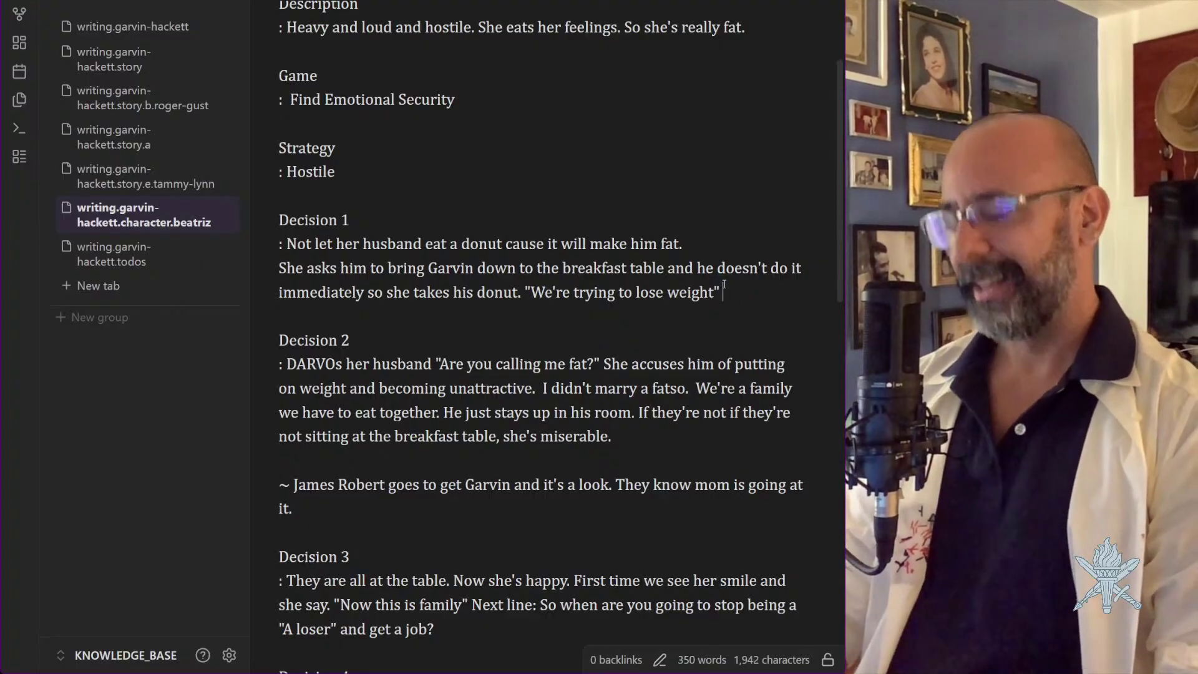
pyautogui.press('Tab')
pyautogui.press('BackSpace')
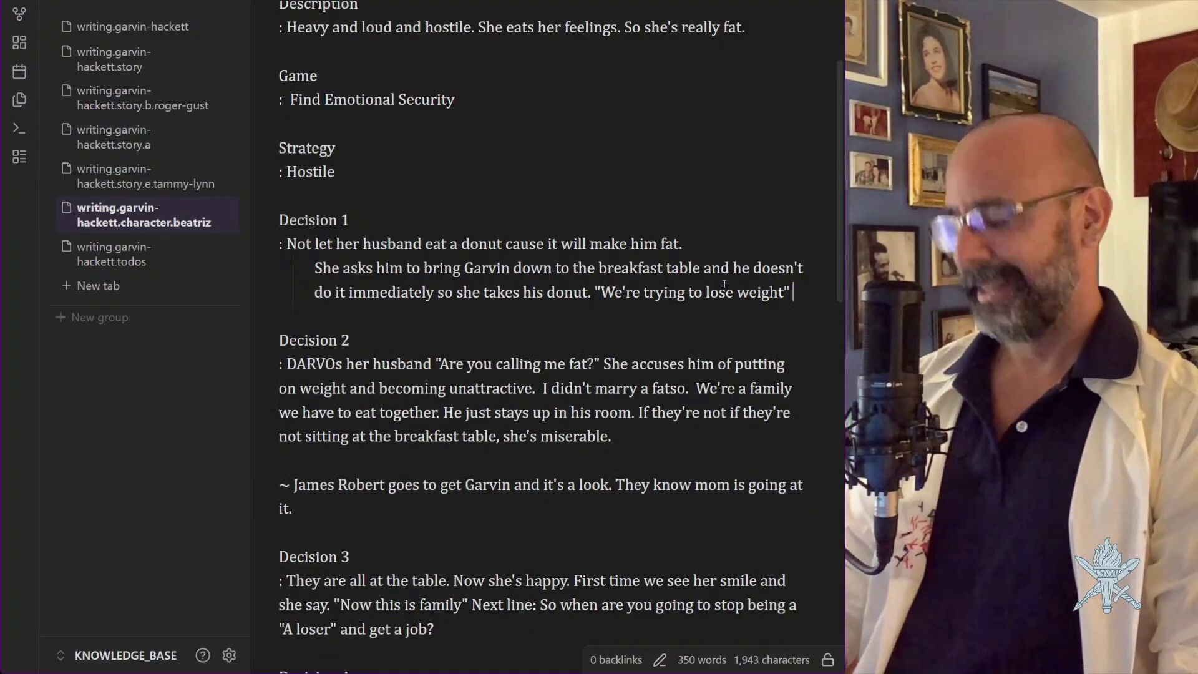
pyautogui.write('"I gue')
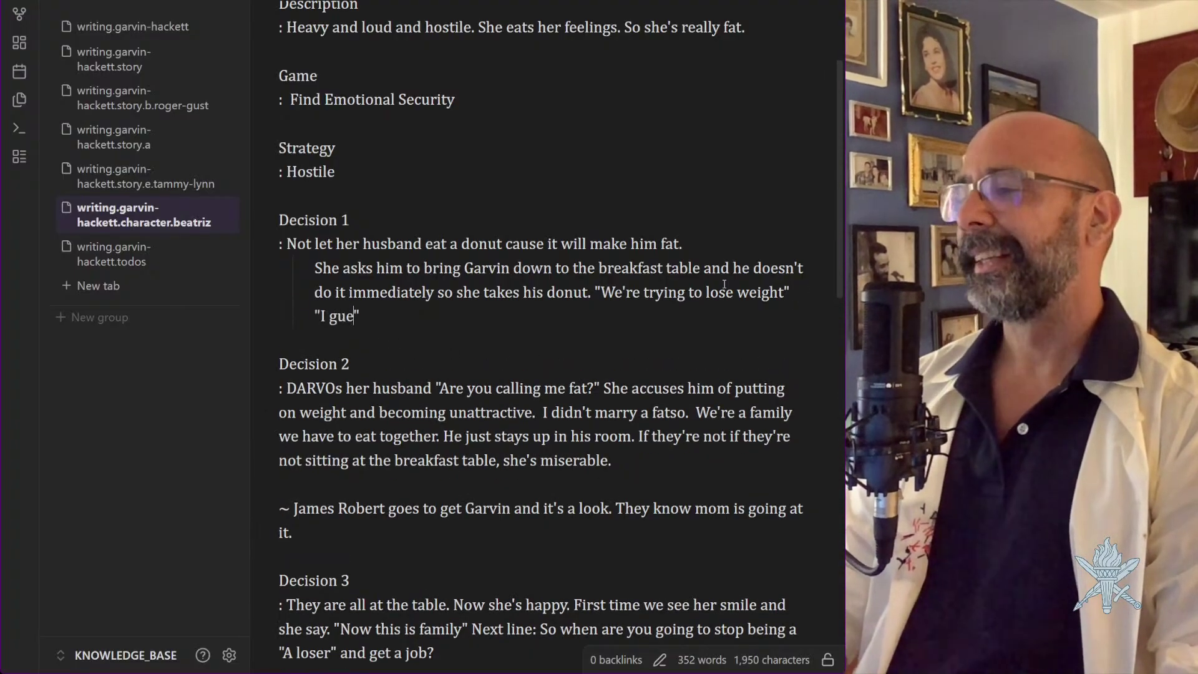
pyautogui.write("ss you're right")
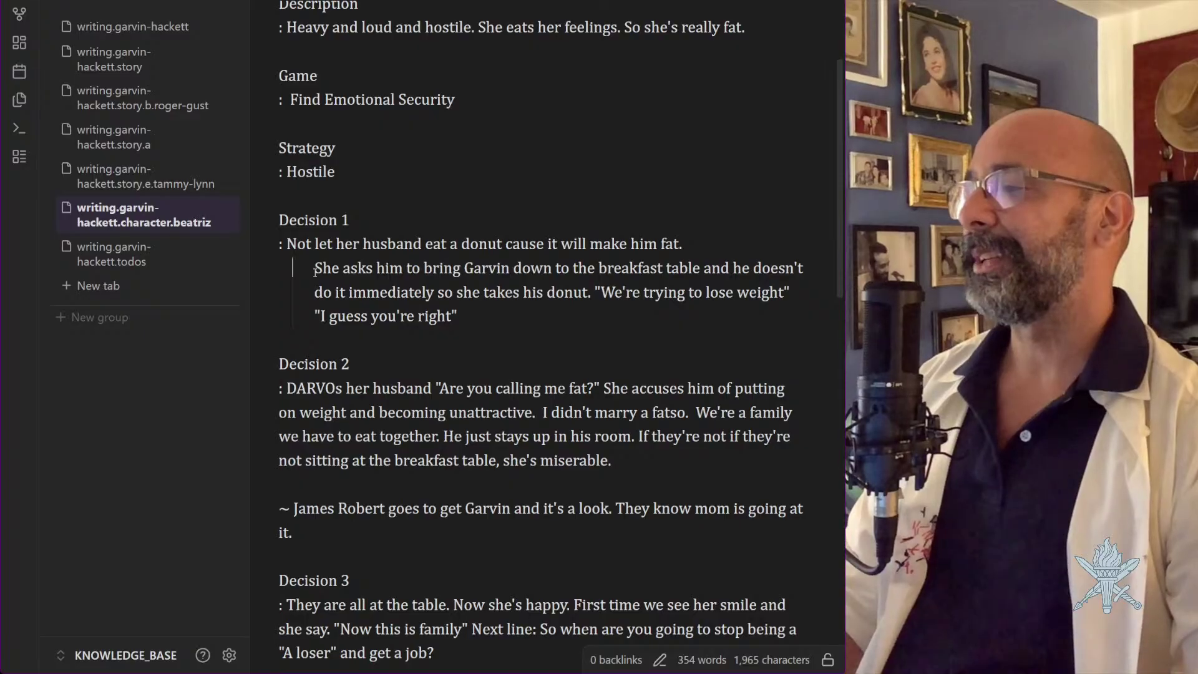
pyautogui.press('BackSpace')
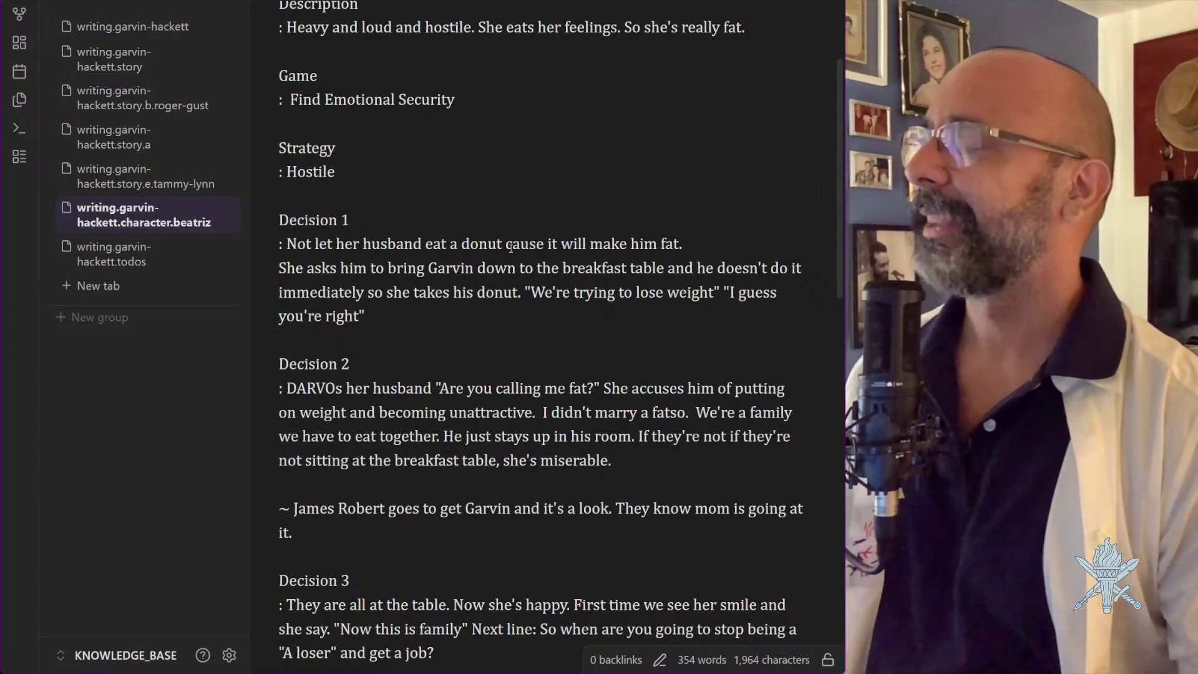
# Read Decisions 2 to 4 in the character.beatriz note and check the open tasks in the todos note
pyautogui.scroll(-5, 510, 248)
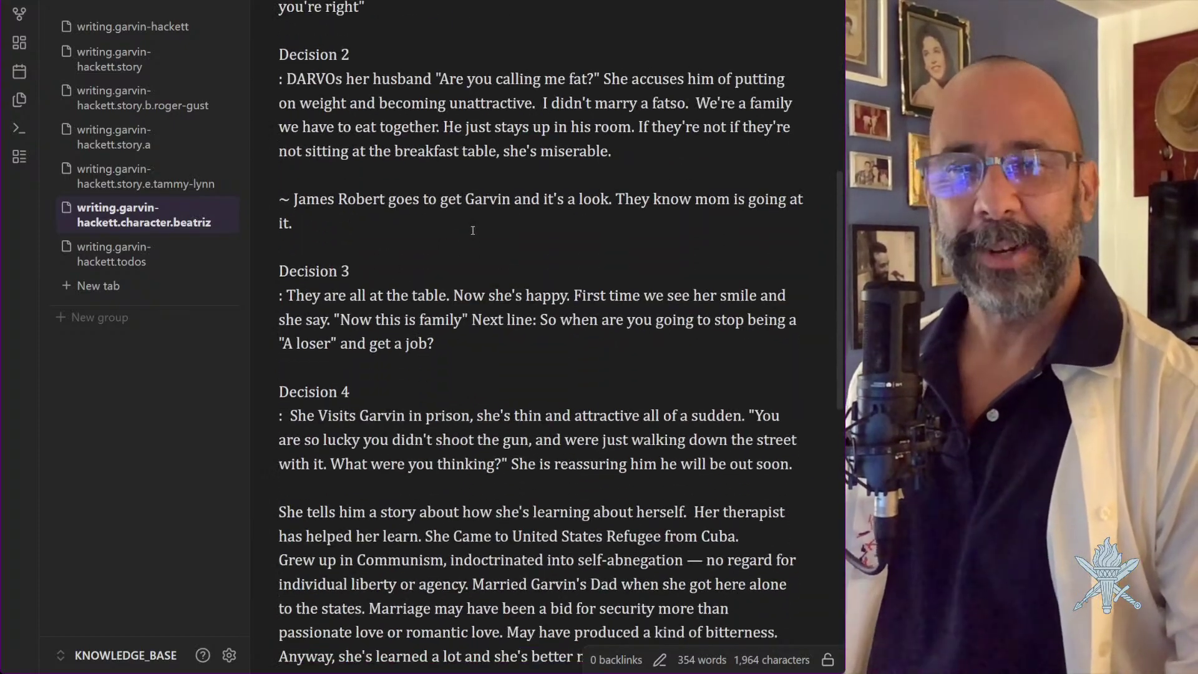
pyautogui.scroll(-6, 484, 237)
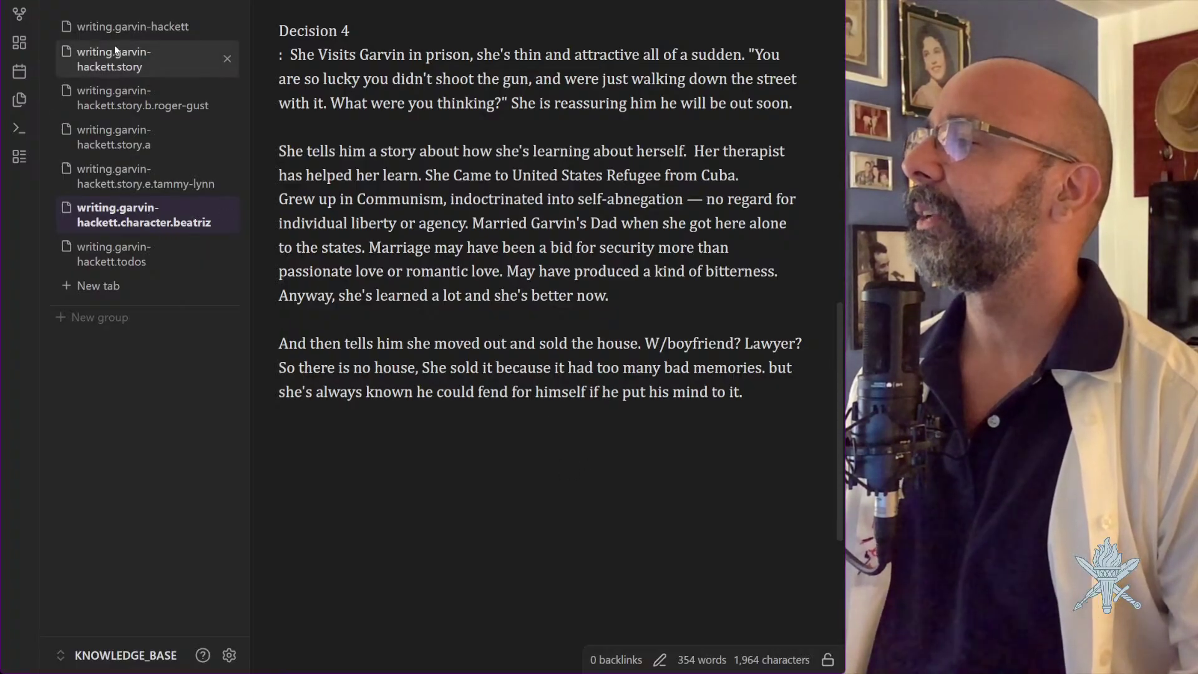
pyautogui.click(126, 250)
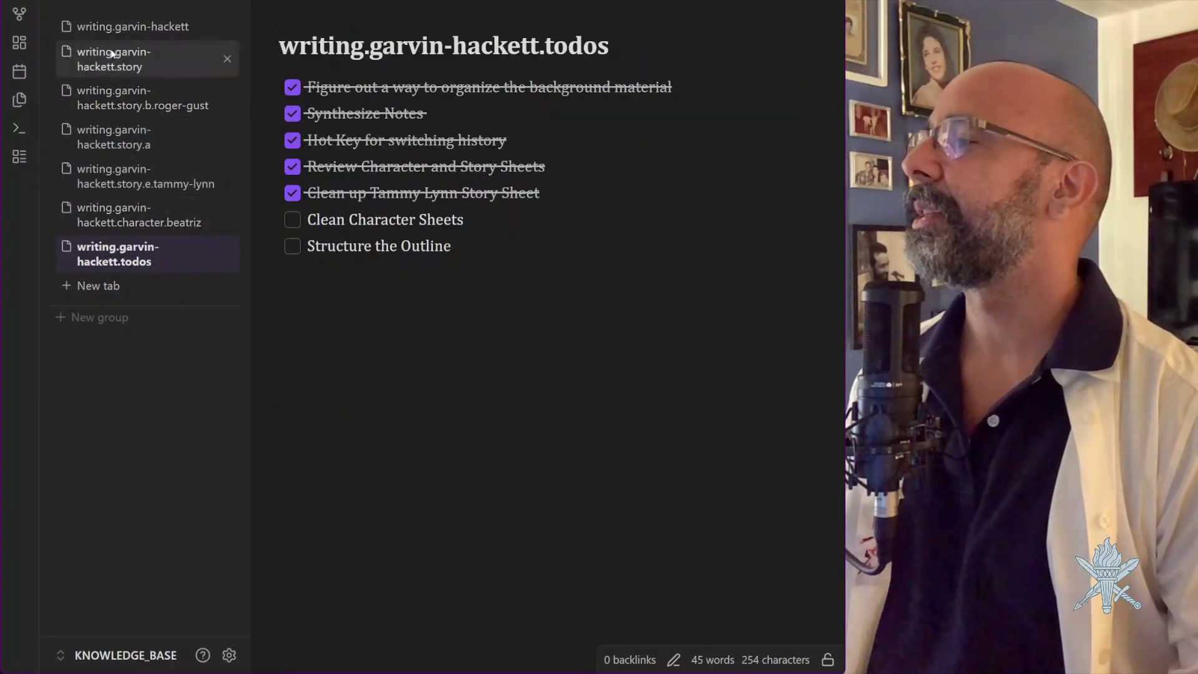
pyautogui.click(118, 223)
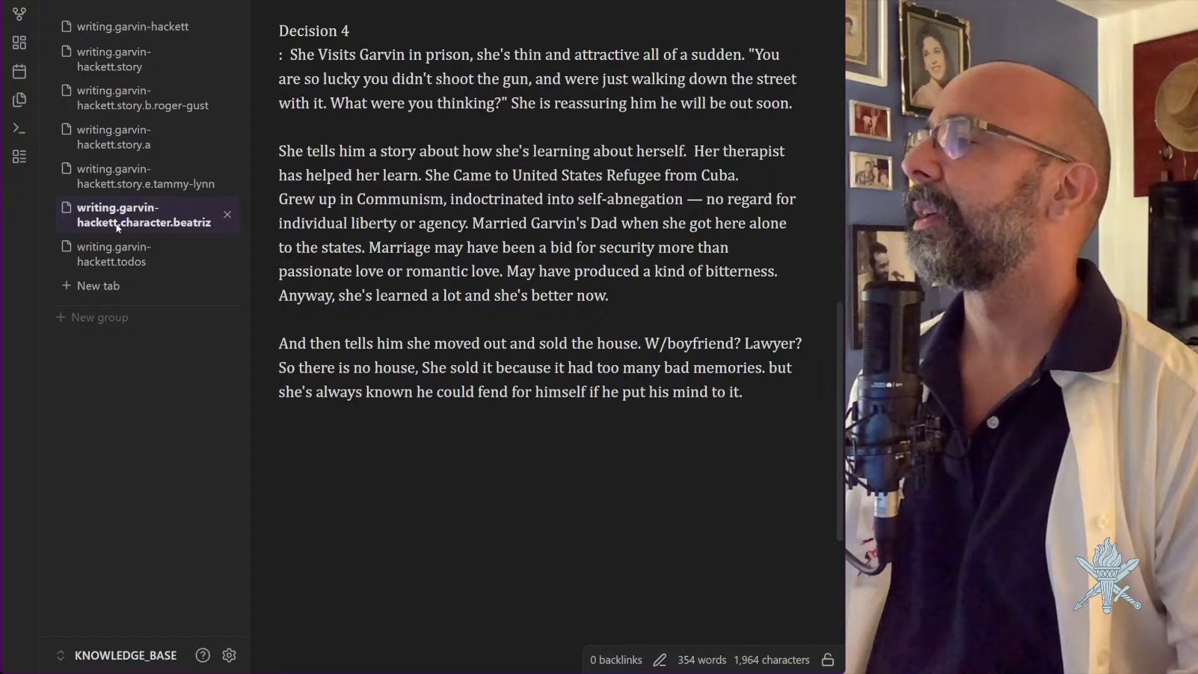
# From the character index, look at the start of the character.garvin note and reread the character.beatriz note through Decision 4
pyautogui.click(278, 2)
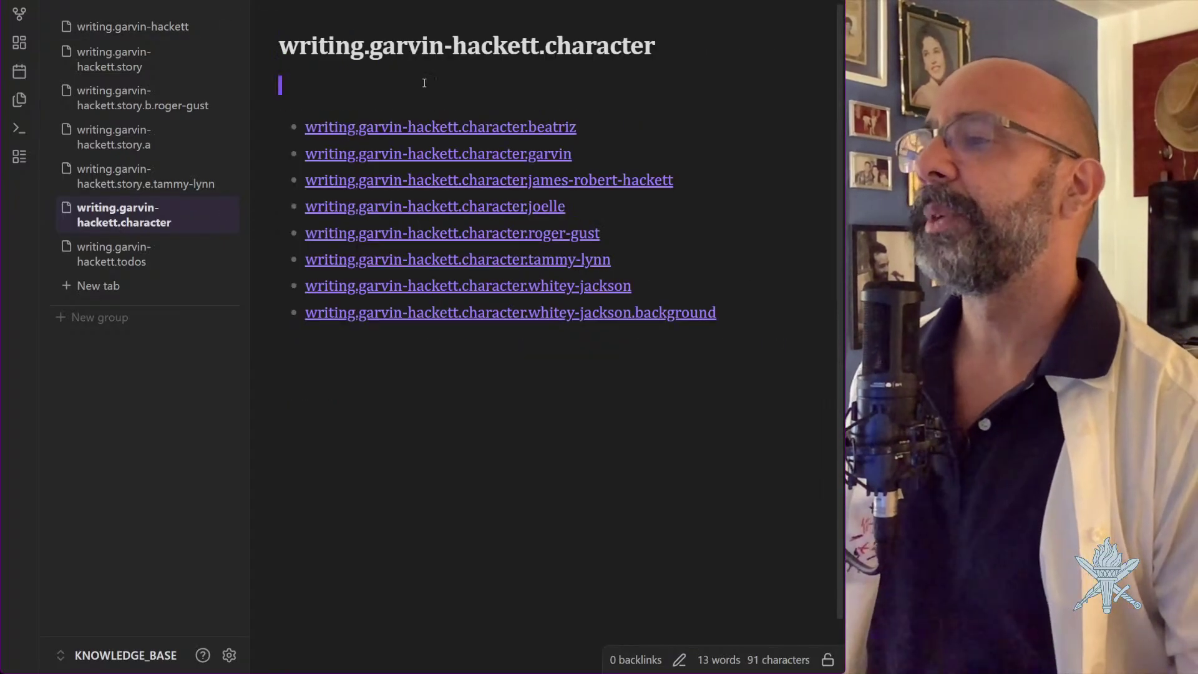
pyautogui.click(420, 153)
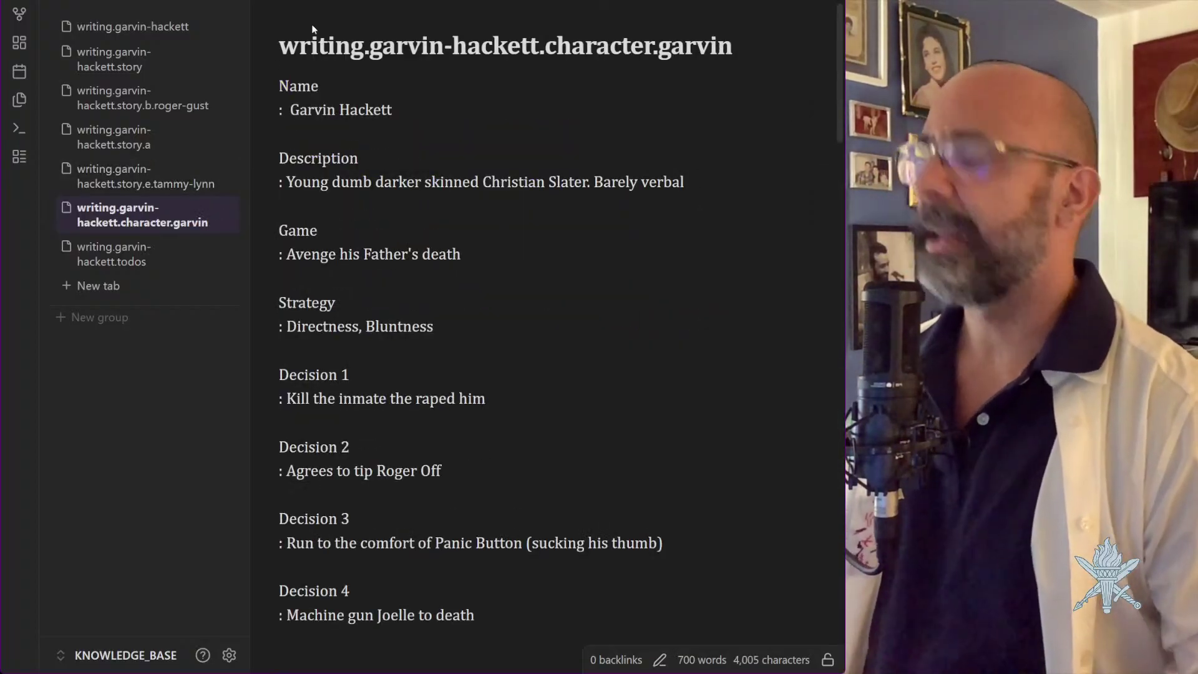
pyautogui.hotkey('ctrl', 'alt', 'Left')
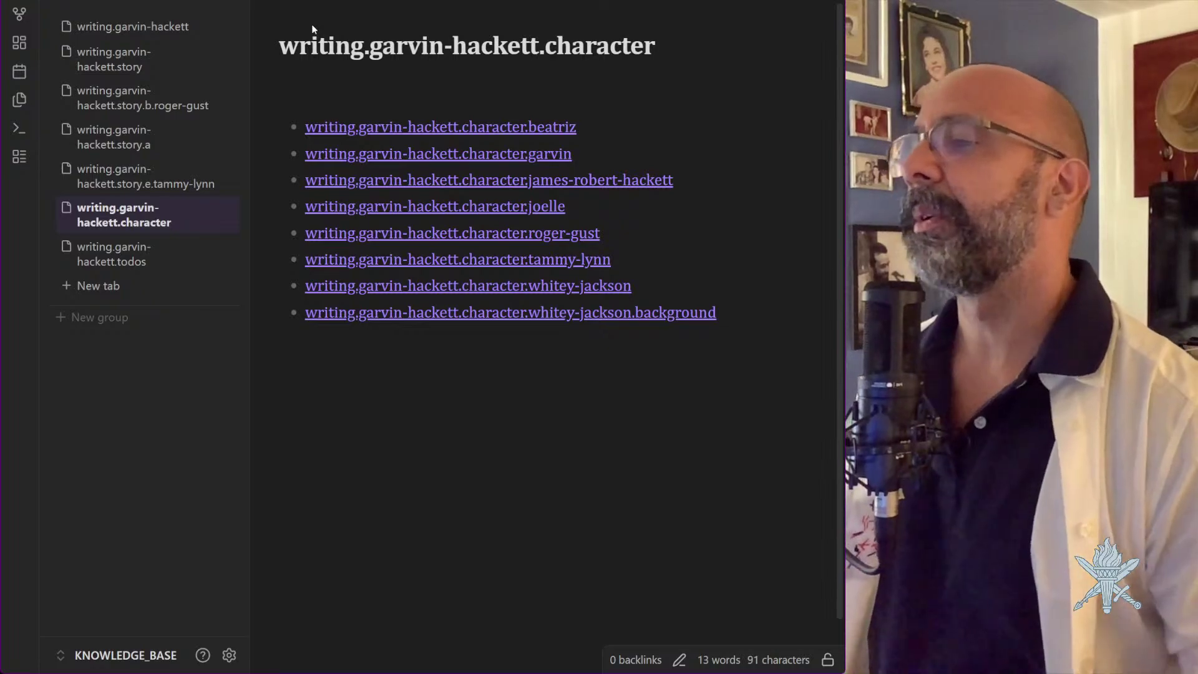
pyautogui.click(524, 127)
pyautogui.scroll(-15, 535, 243)
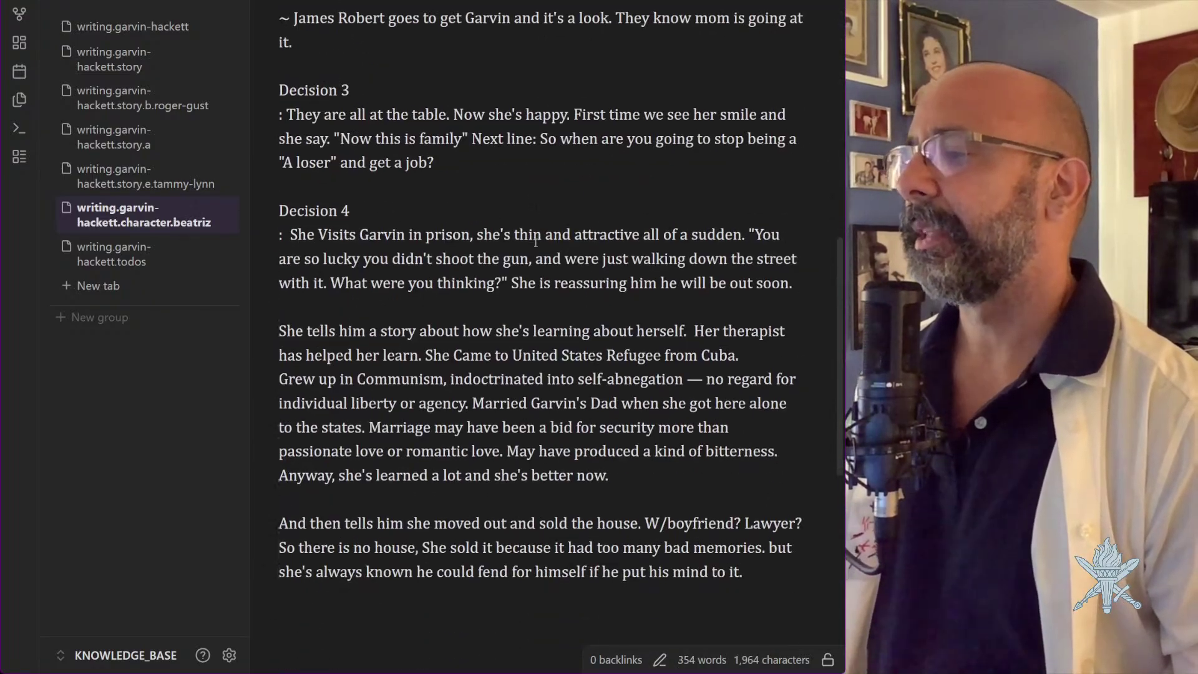
pyautogui.scroll(10, 535, 243)
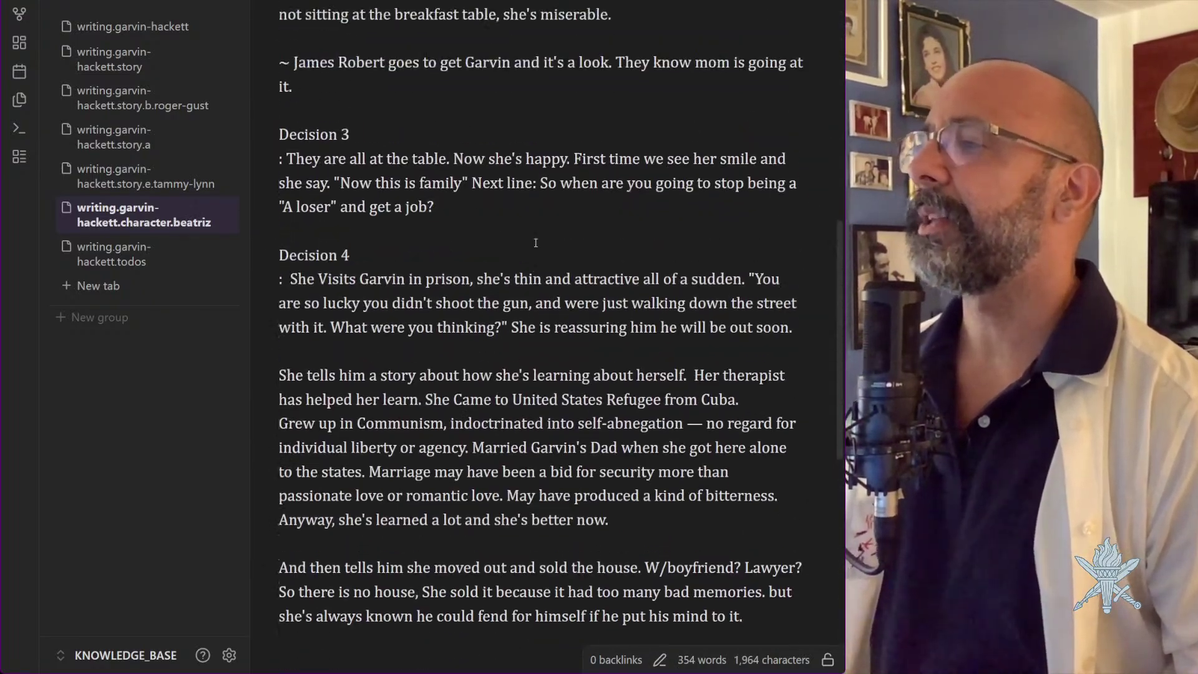
pyautogui.scroll(9, 535, 243)
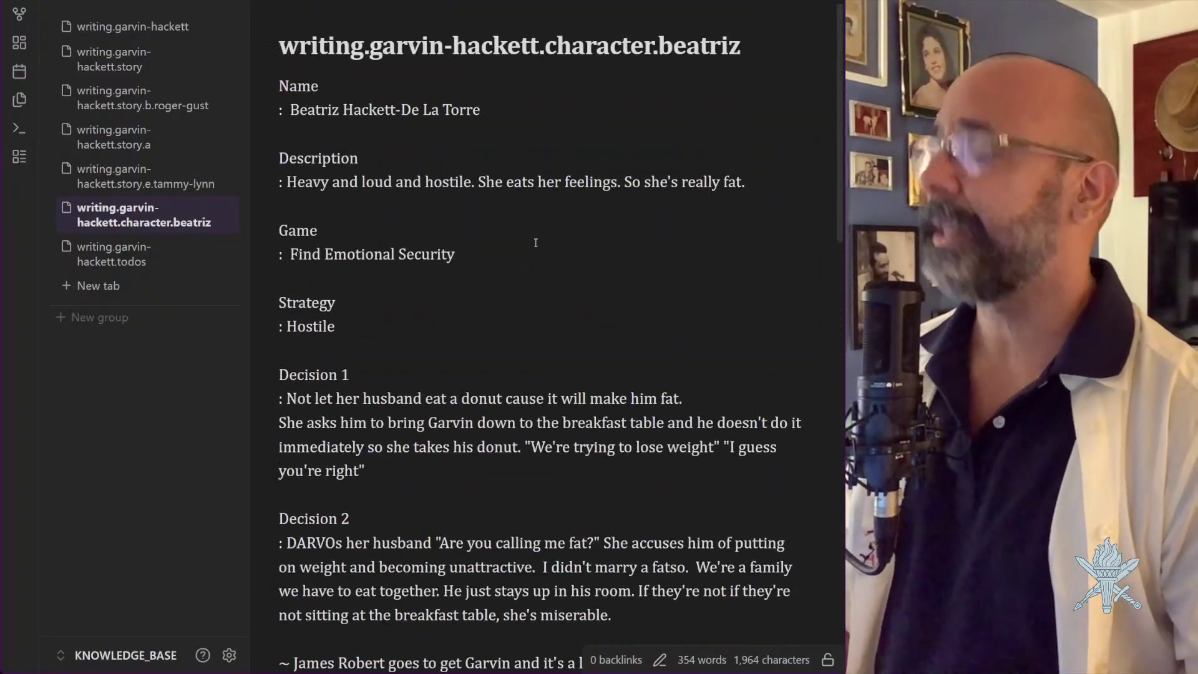
pyautogui.hotkey('ctrl', 'alt', 'Left')
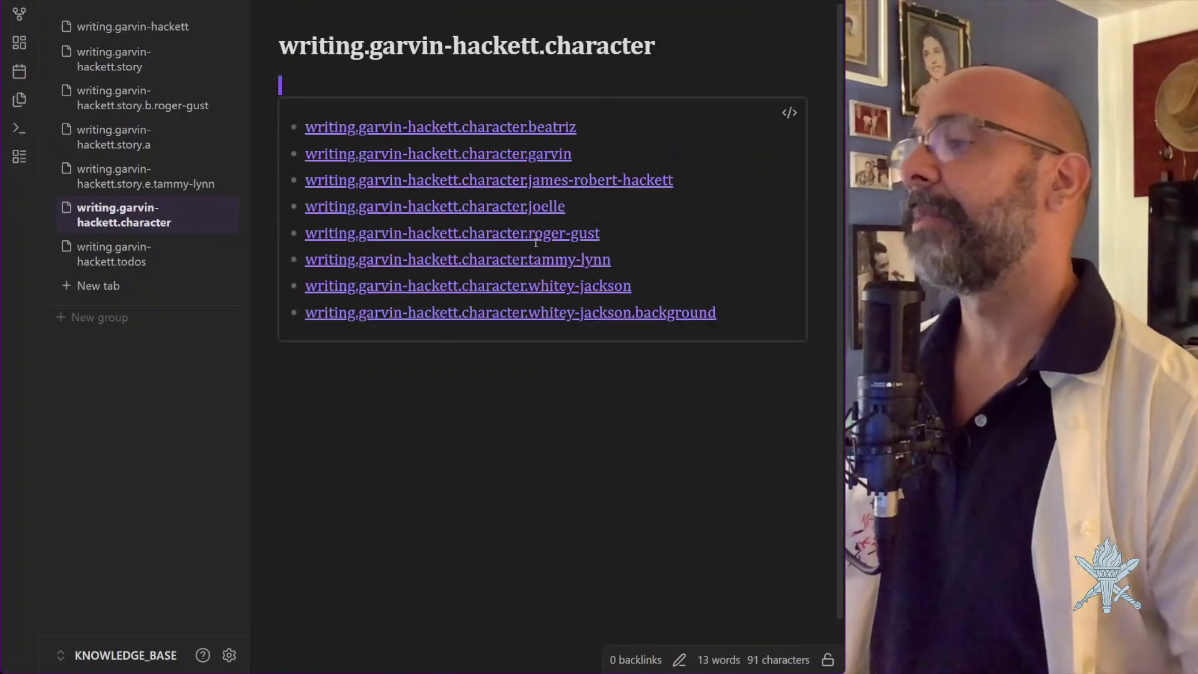
# Read through the character.garvin note, from the decisions and Notes down to the M60 weapon section, for reusable background details
pyautogui.click(490, 155)
pyautogui.scroll(-13, 499, 162)
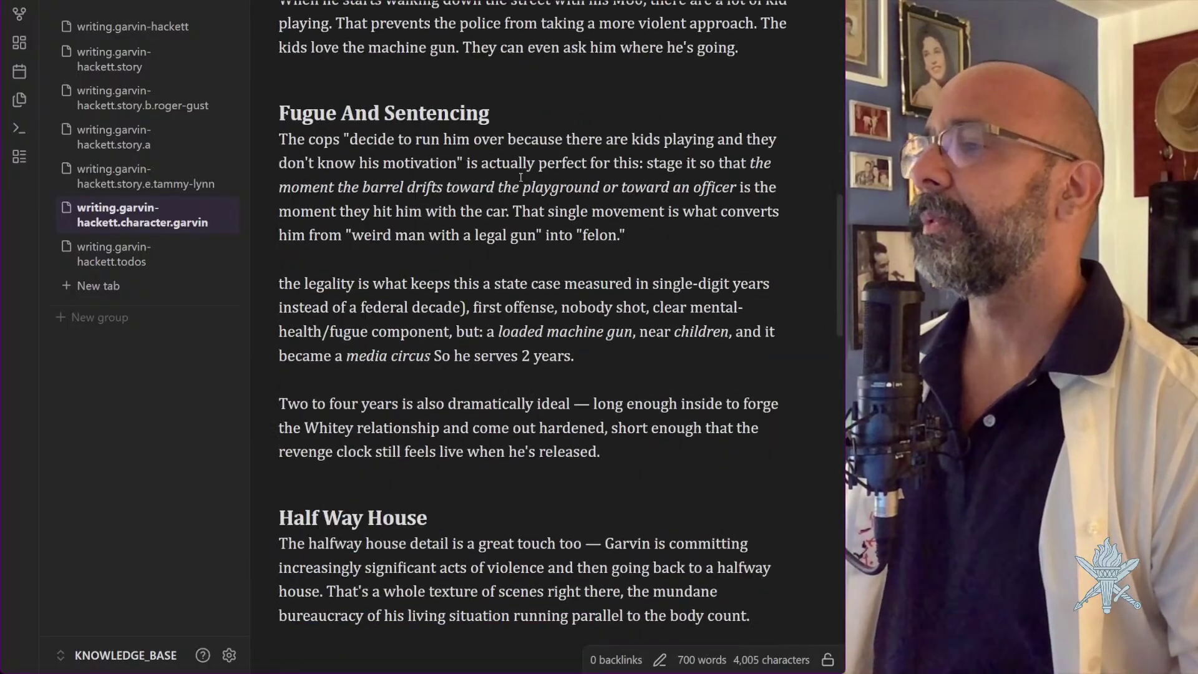
pyautogui.scroll(-9, 521, 177)
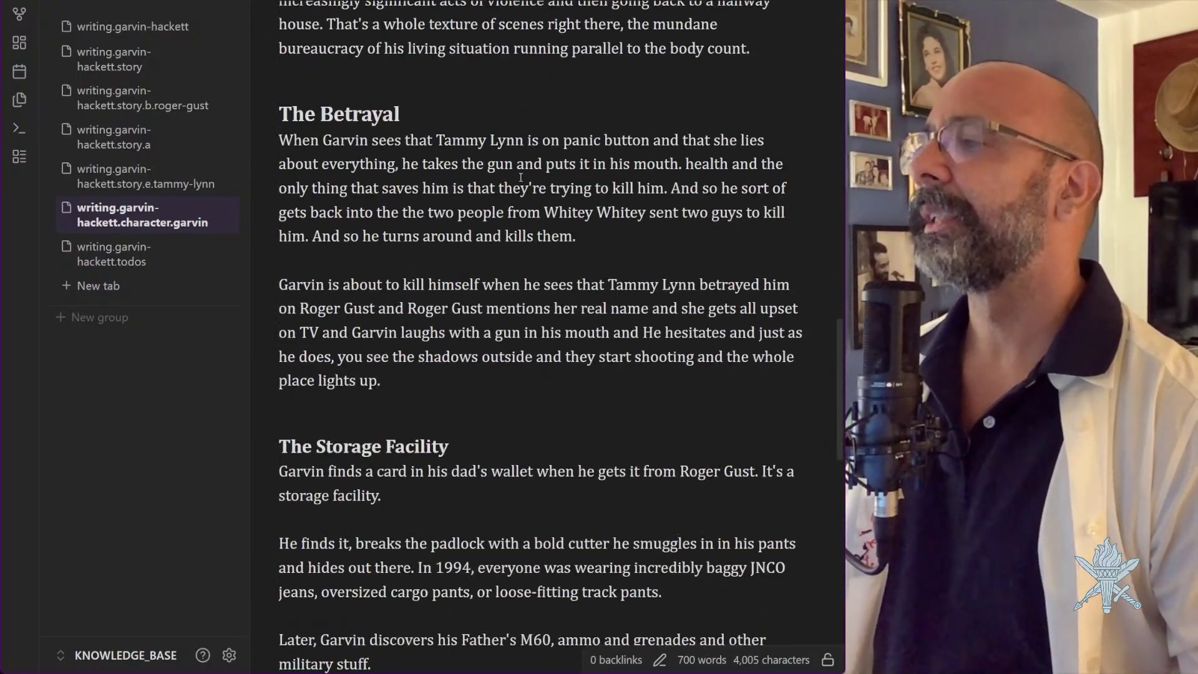
pyautogui.scroll(-10, 521, 177)
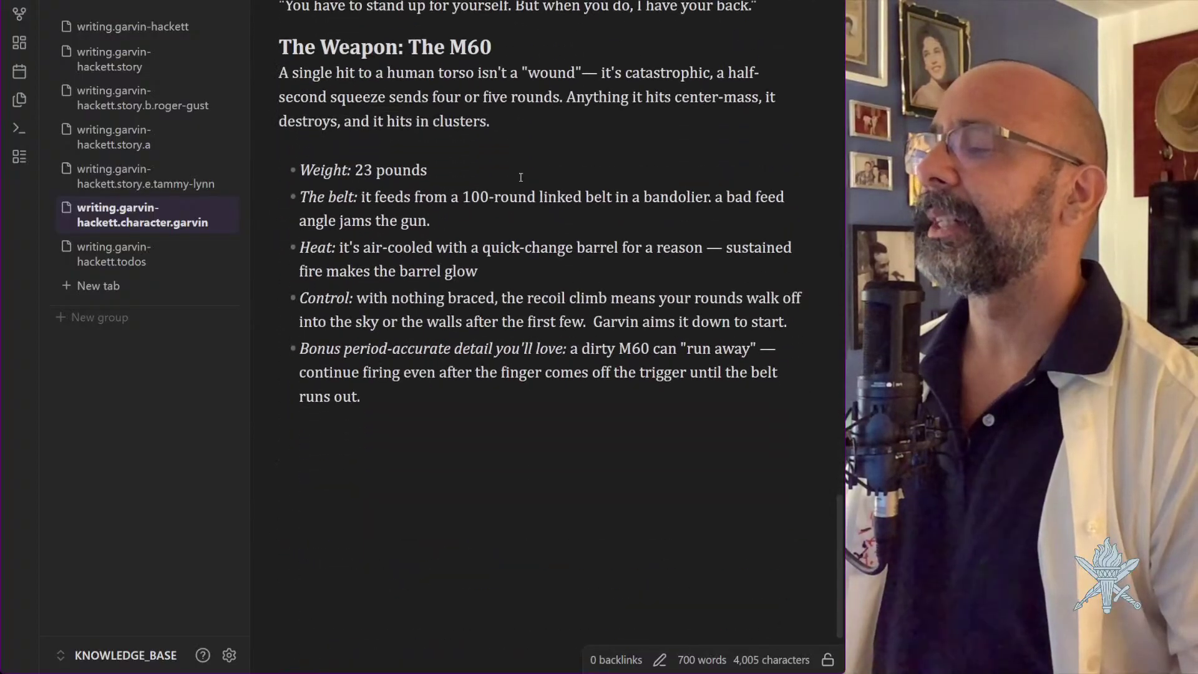
pyautogui.scroll(3, 521, 177)
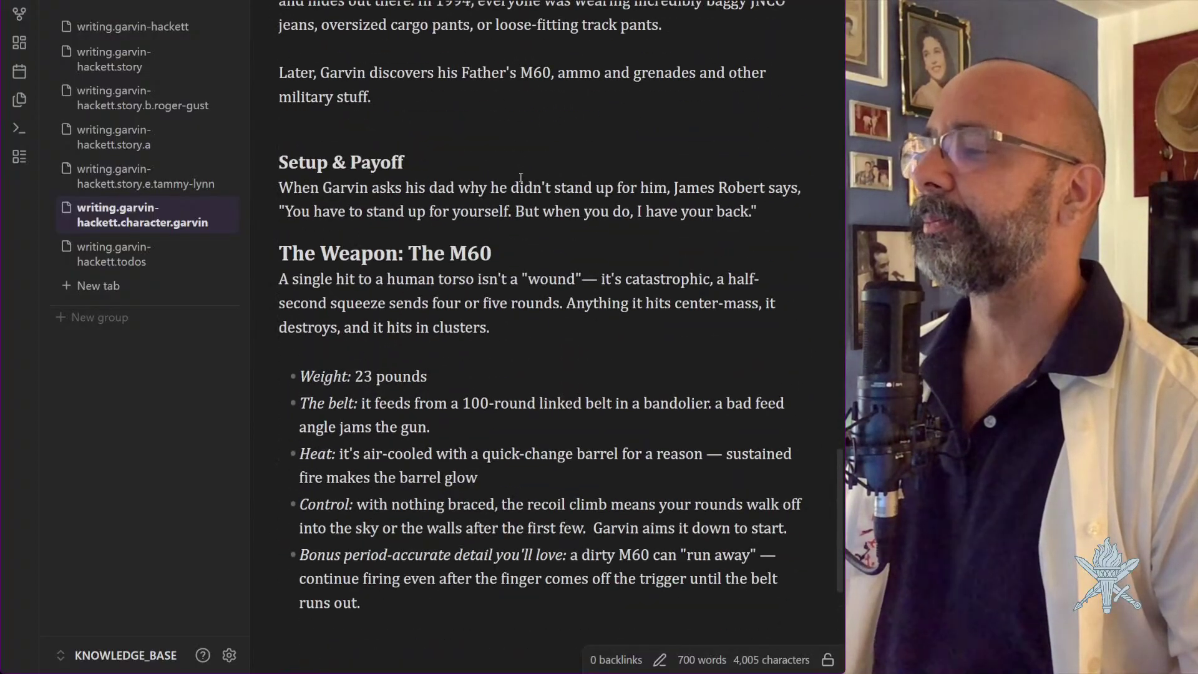
pyautogui.scroll(8, 521, 177)
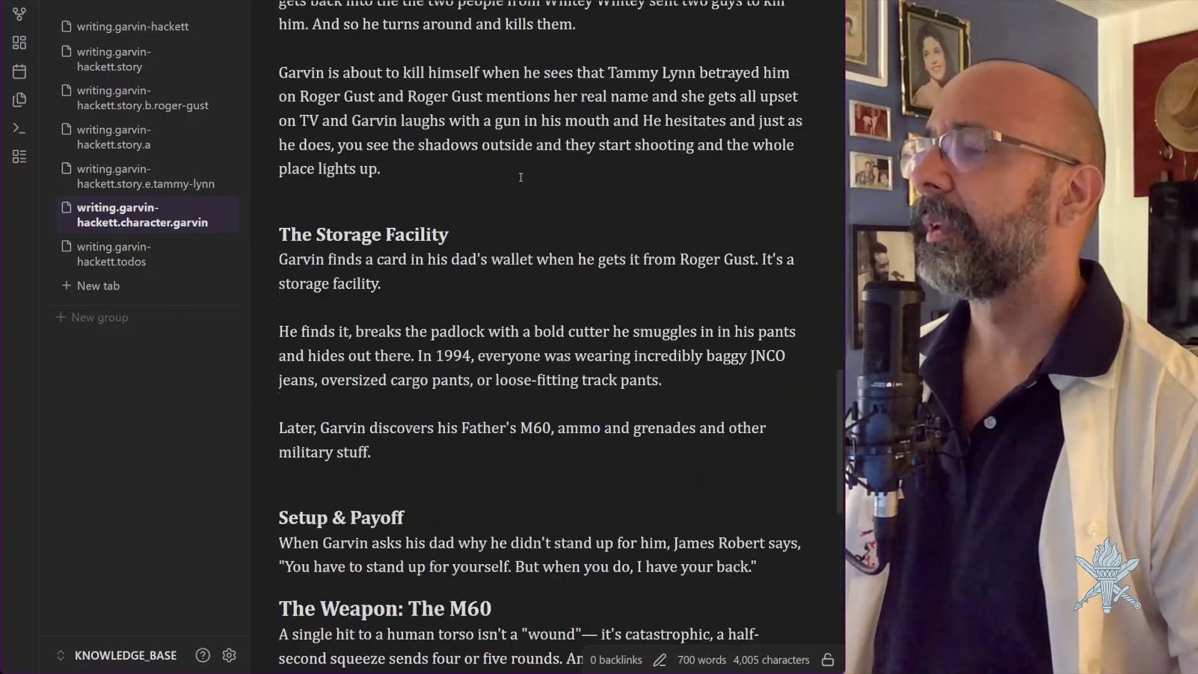
pyautogui.scroll(11, 520, 178)
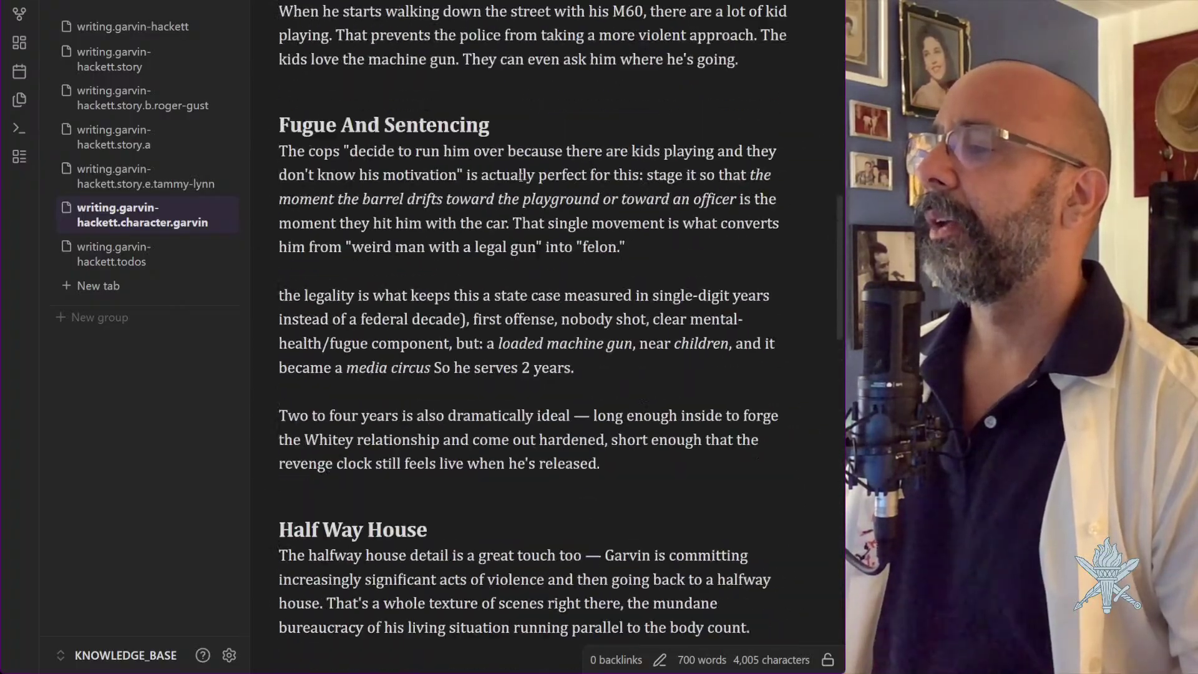
pyautogui.scroll(13, 521, 177)
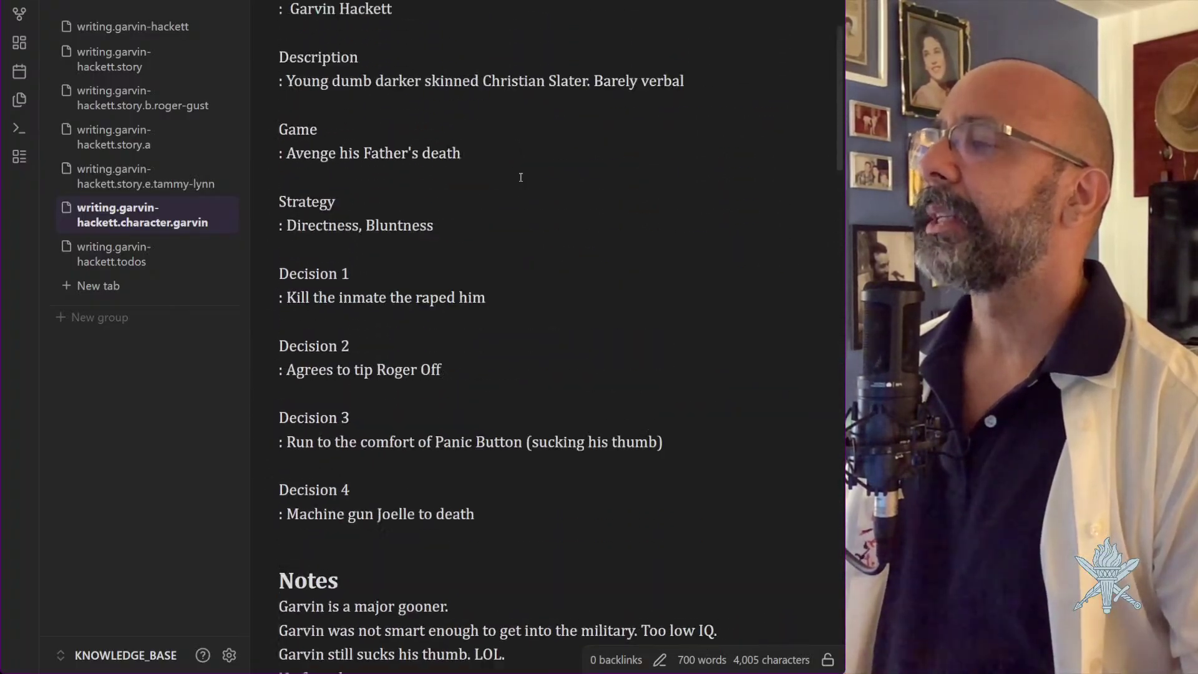
pyautogui.scroll(-10, 521, 177)
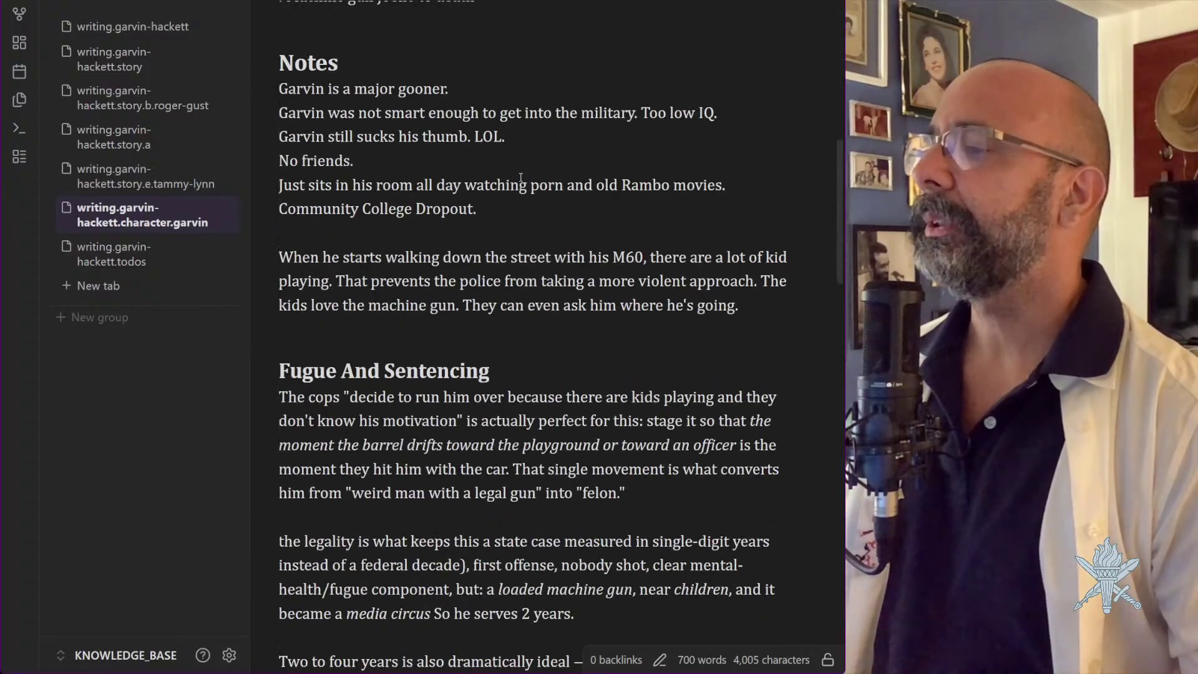
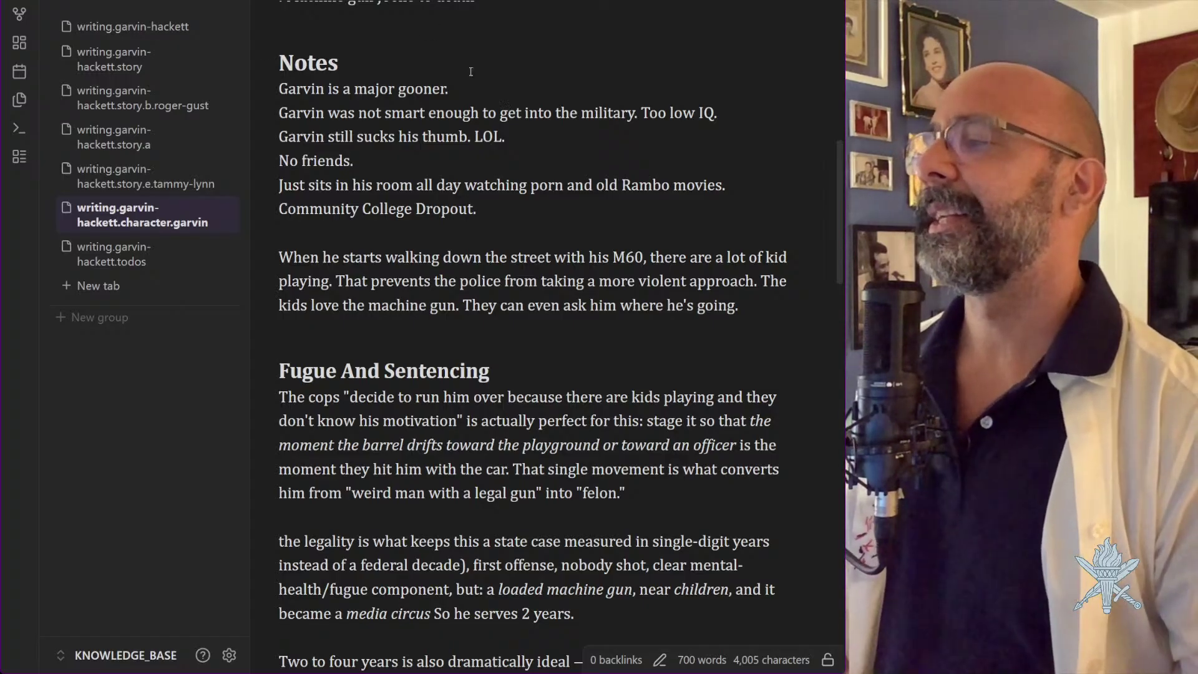
# Copy the six short character lines directly under the Notes heading, down to "Community College Dropout."
pyautogui.moveTo(354, 161); pyautogui.dragTo(261, 118)
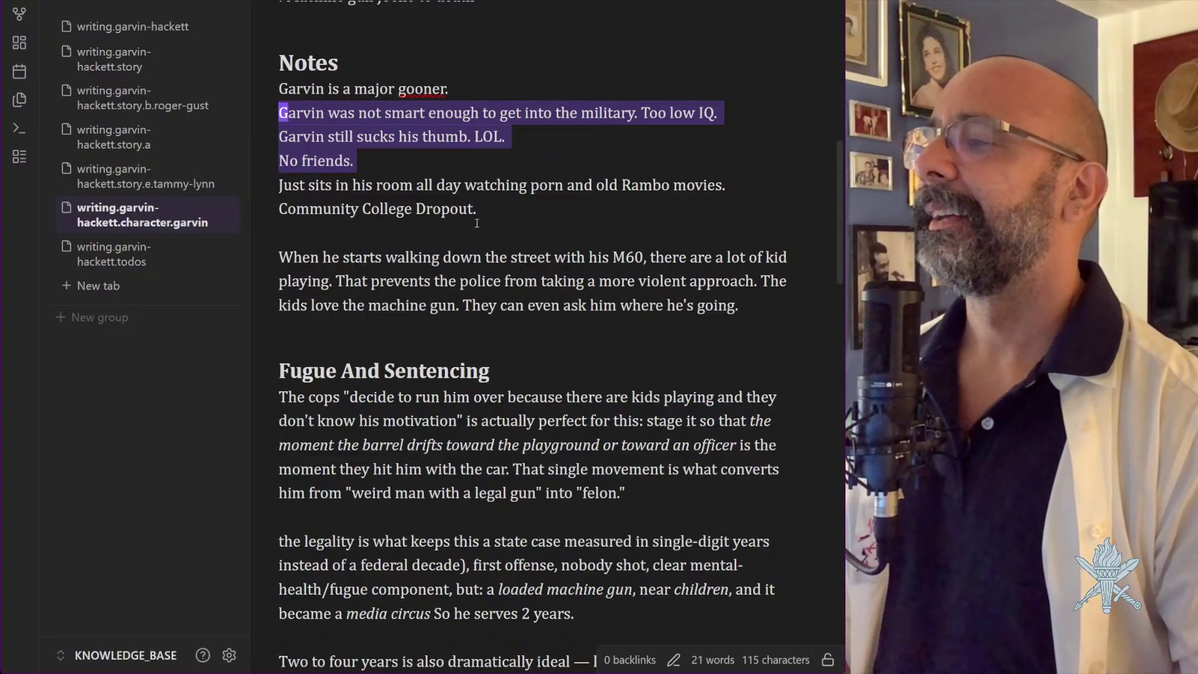
pyautogui.moveTo(483, 210); pyautogui.dragTo(257, 100)
pyautogui.hotkey('ctrl', 'c')
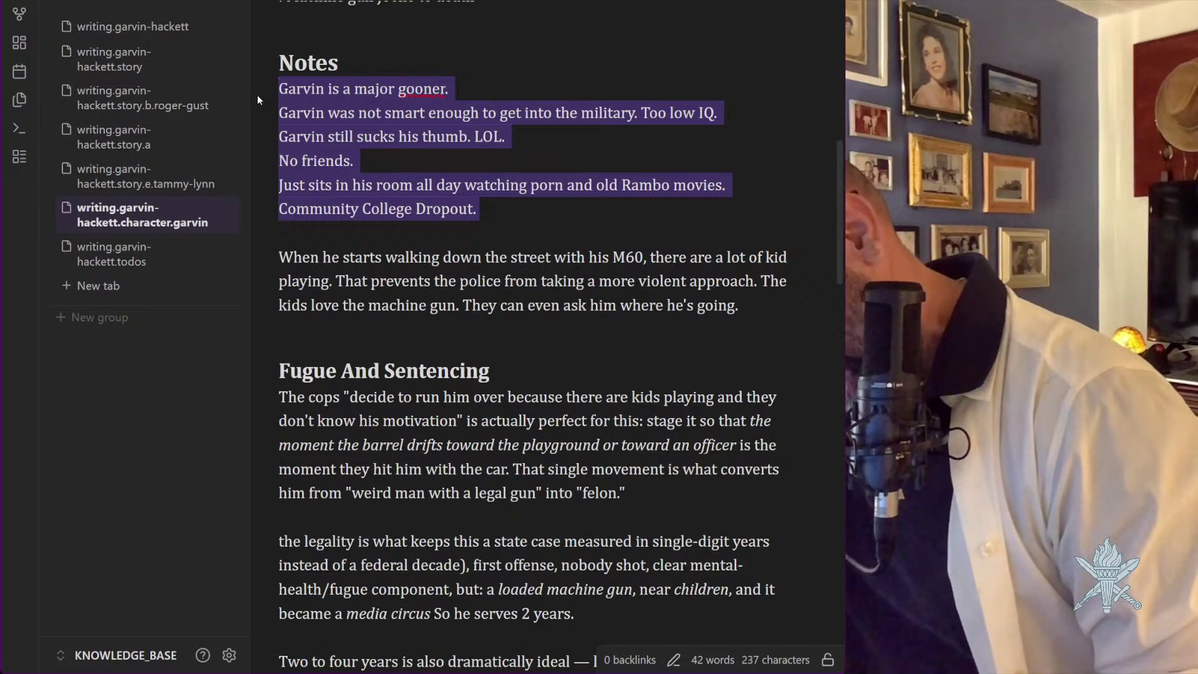
pyautogui.click(257, 96)
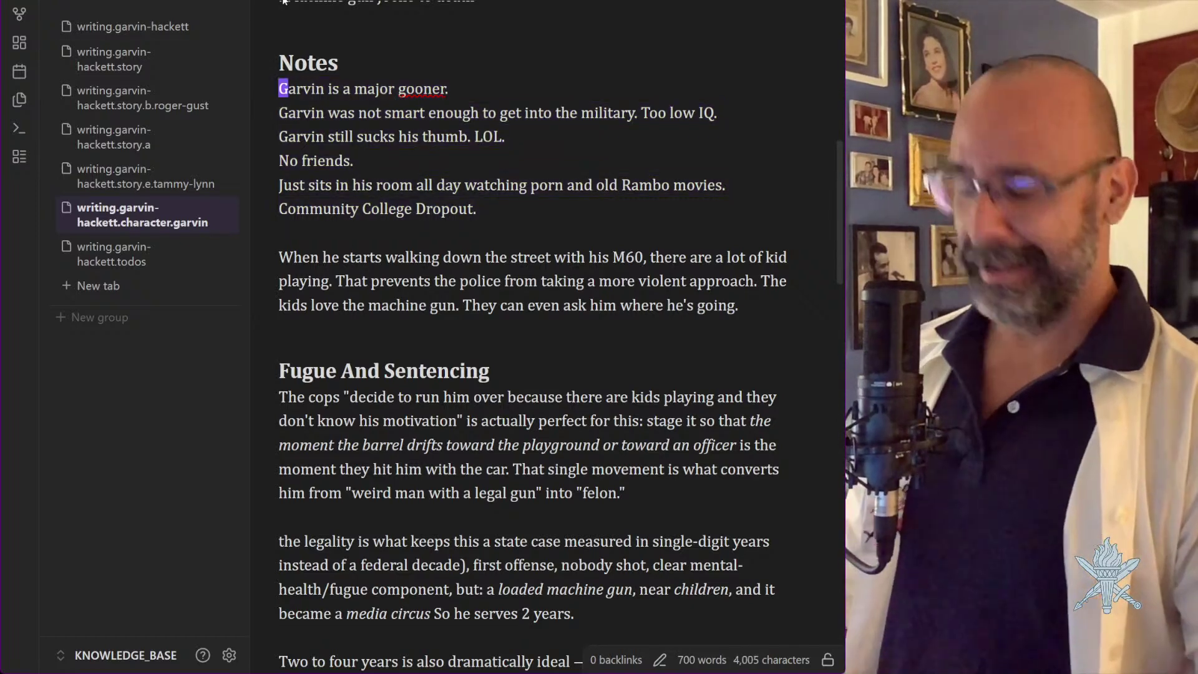
# Paste the copied lines into the character.beatriz note on a new line at the end of Decision 3
pyautogui.click(283, 1)
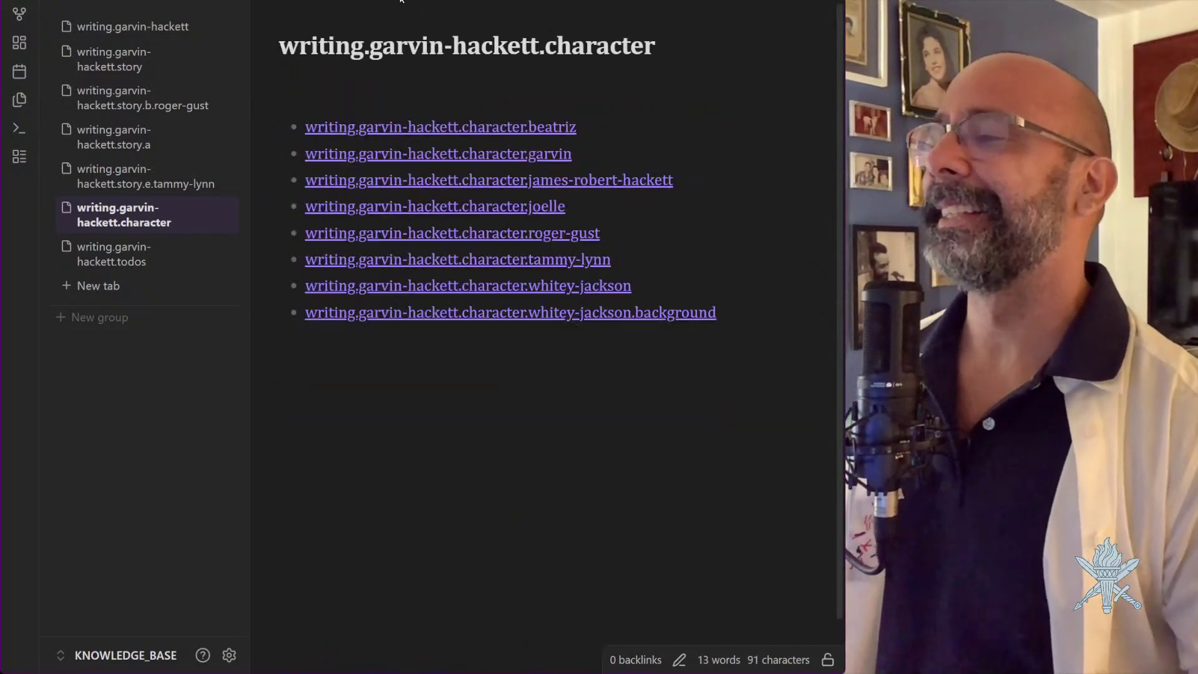
pyautogui.click(513, 128)
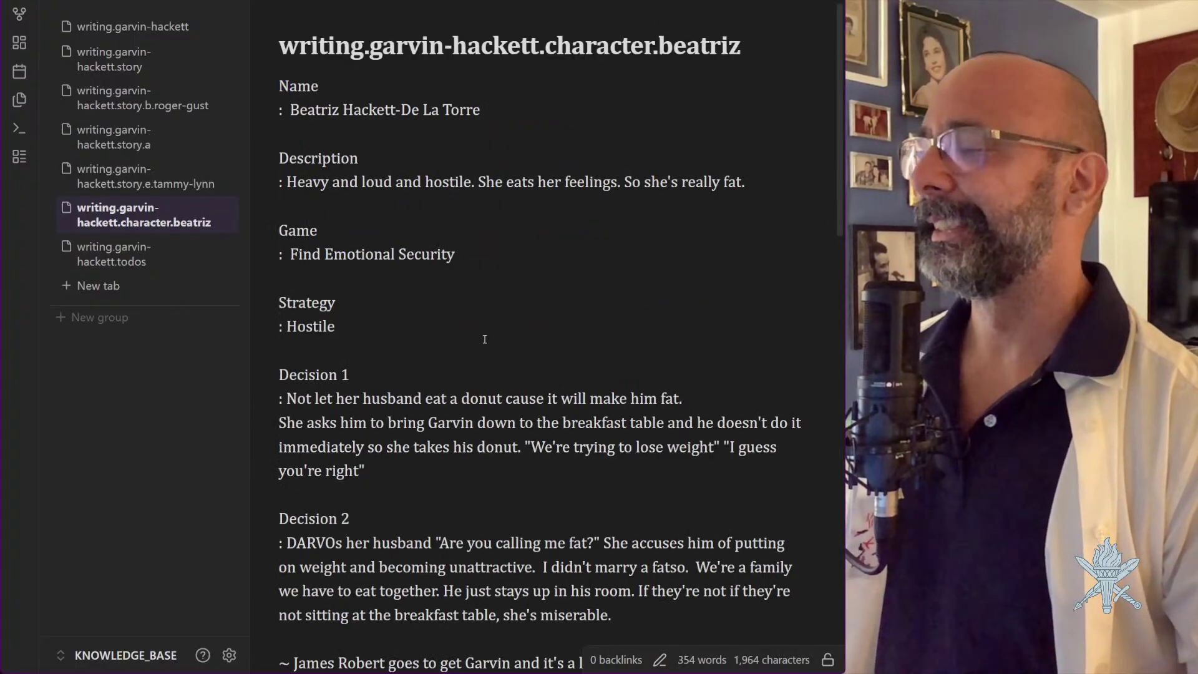
pyautogui.scroll(-7, 484, 339)
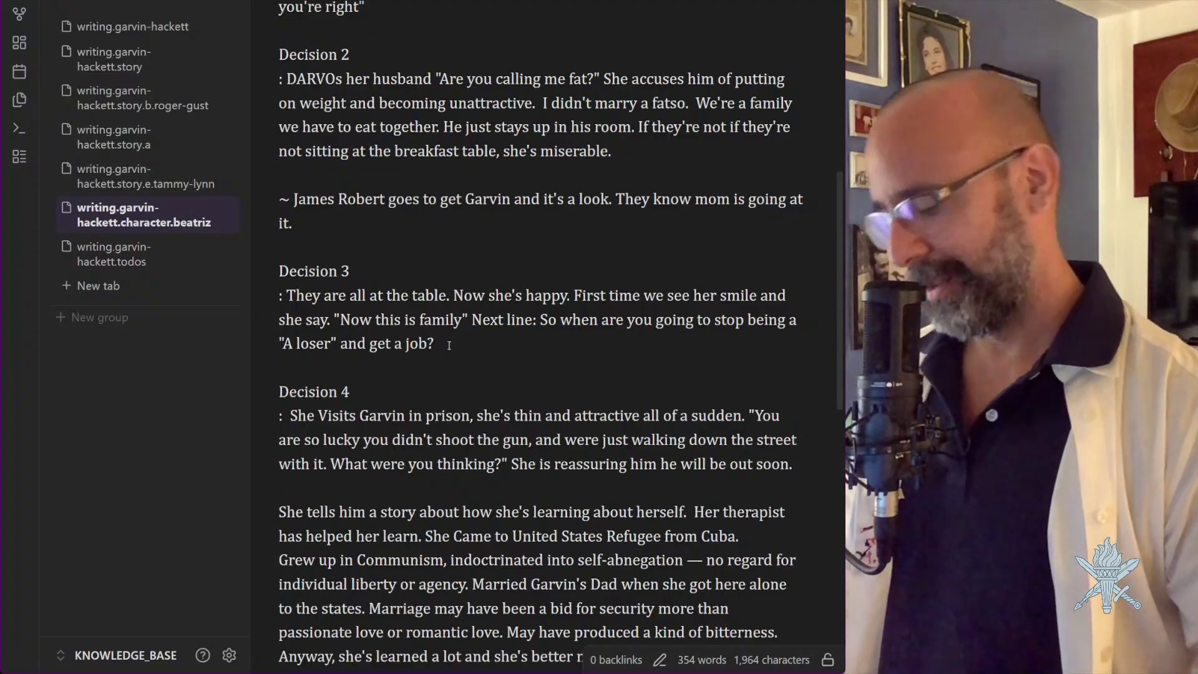
pyautogui.press('Return')
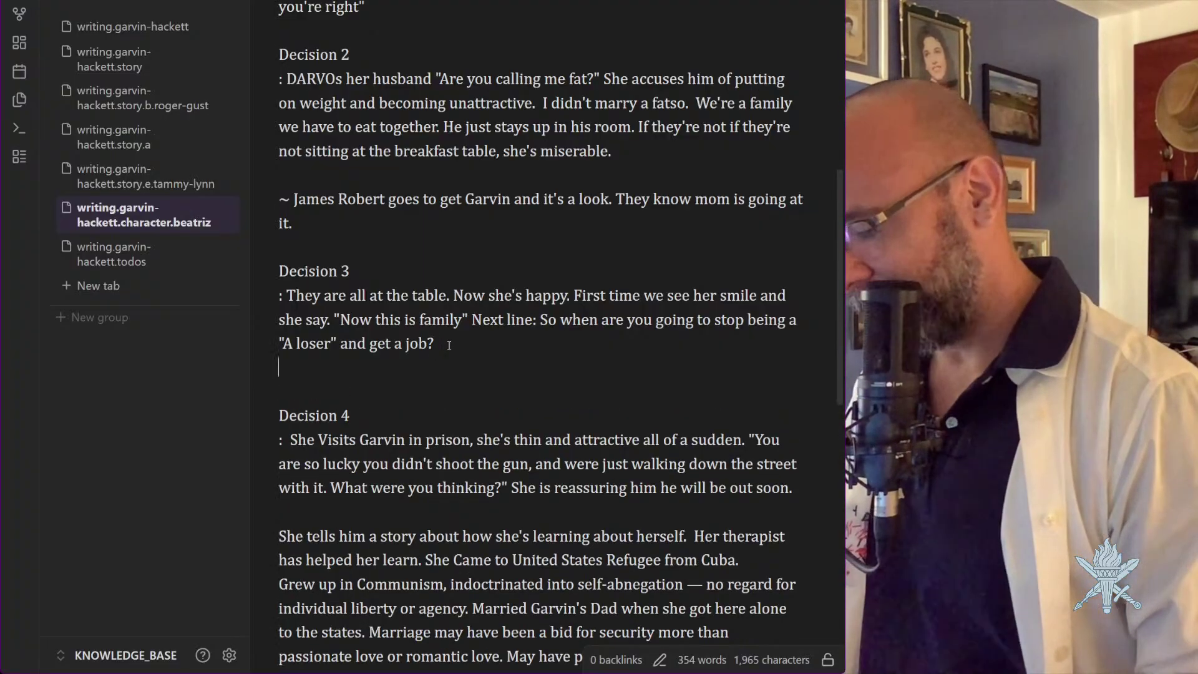
pyautogui.write('p')
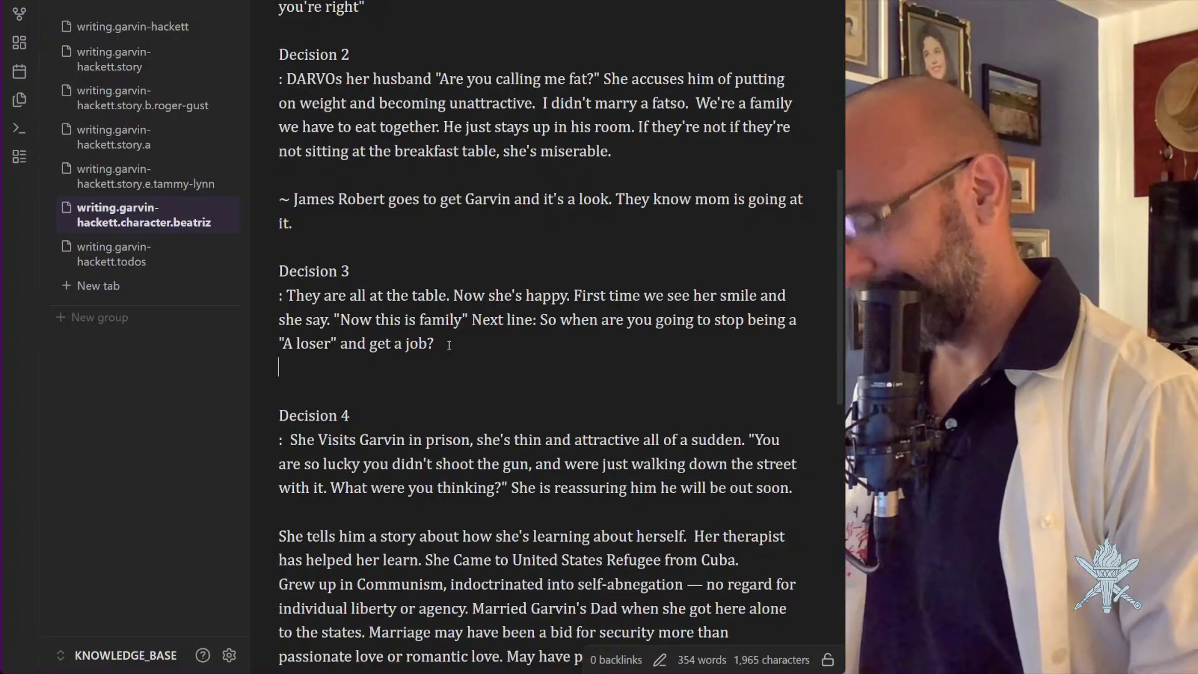
pyautogui.write("If they're not if they're not sitting at the breakfast table, she's miserable.")
pyautogui.hotkey('ctrl', 'z')
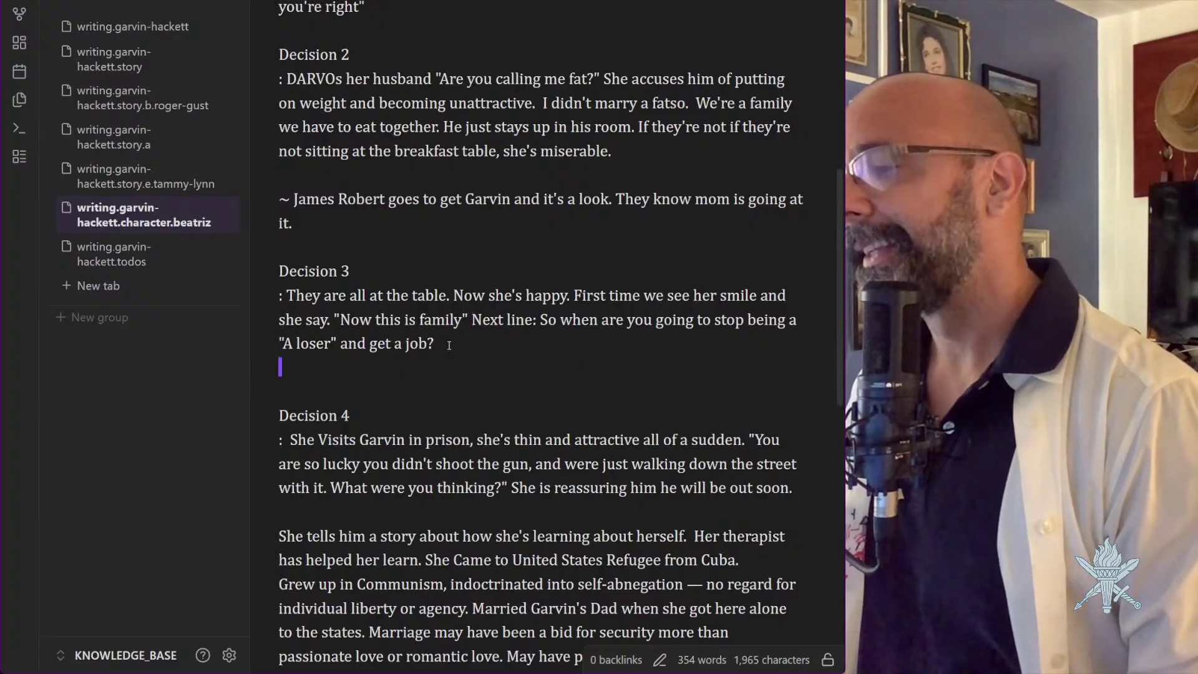
pyautogui.hotkey('ctrl', 'v')
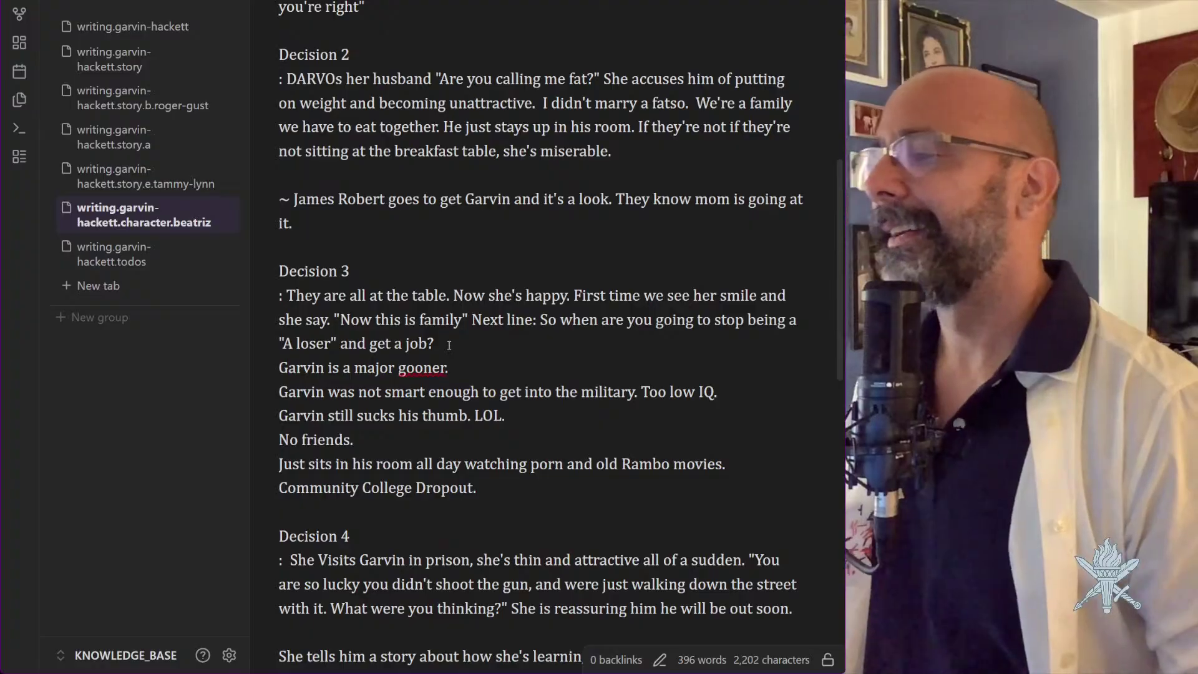
# Add the lead-in "She starts in on him:" after "get a job?" in Decision 3
pyautogui.click(471, 342)
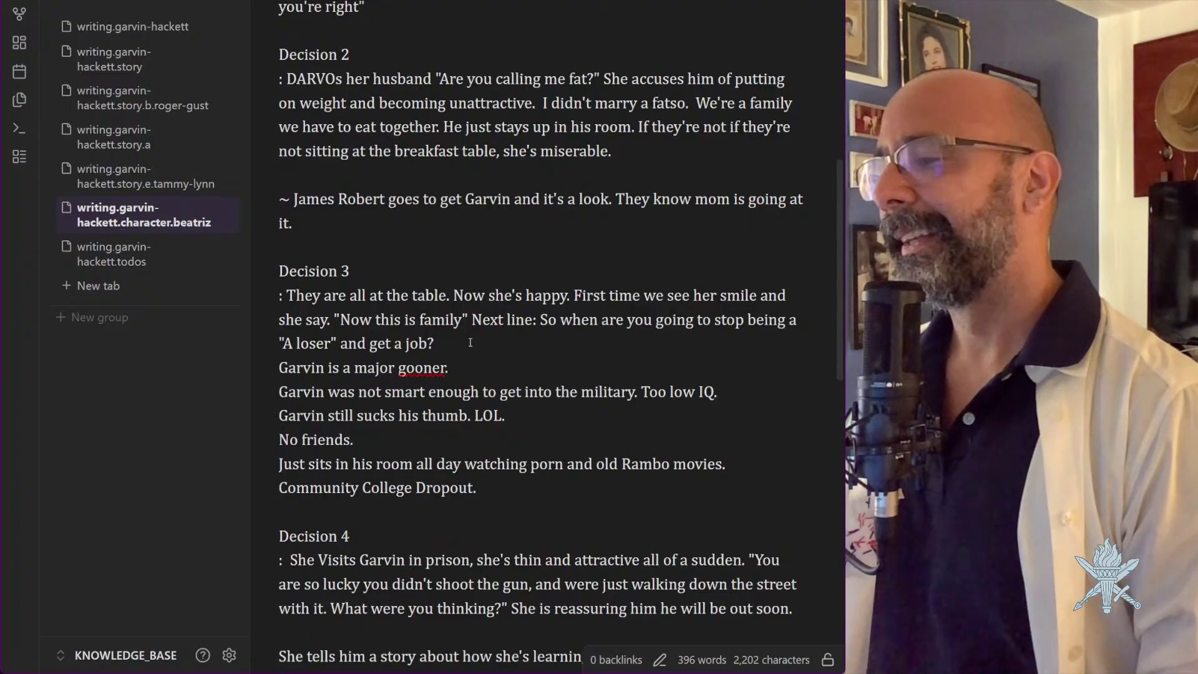
pyautogui.write('She starts in ho')
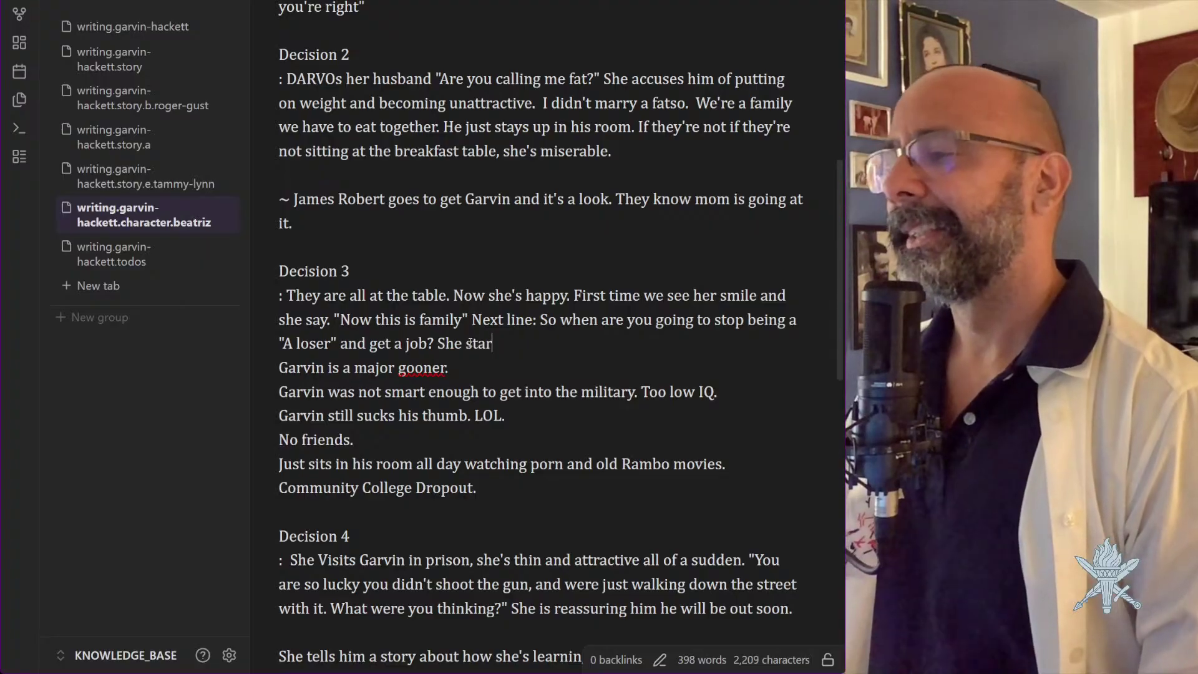
pyautogui.press('BackSpace')
pyautogui.press('BackSpace')
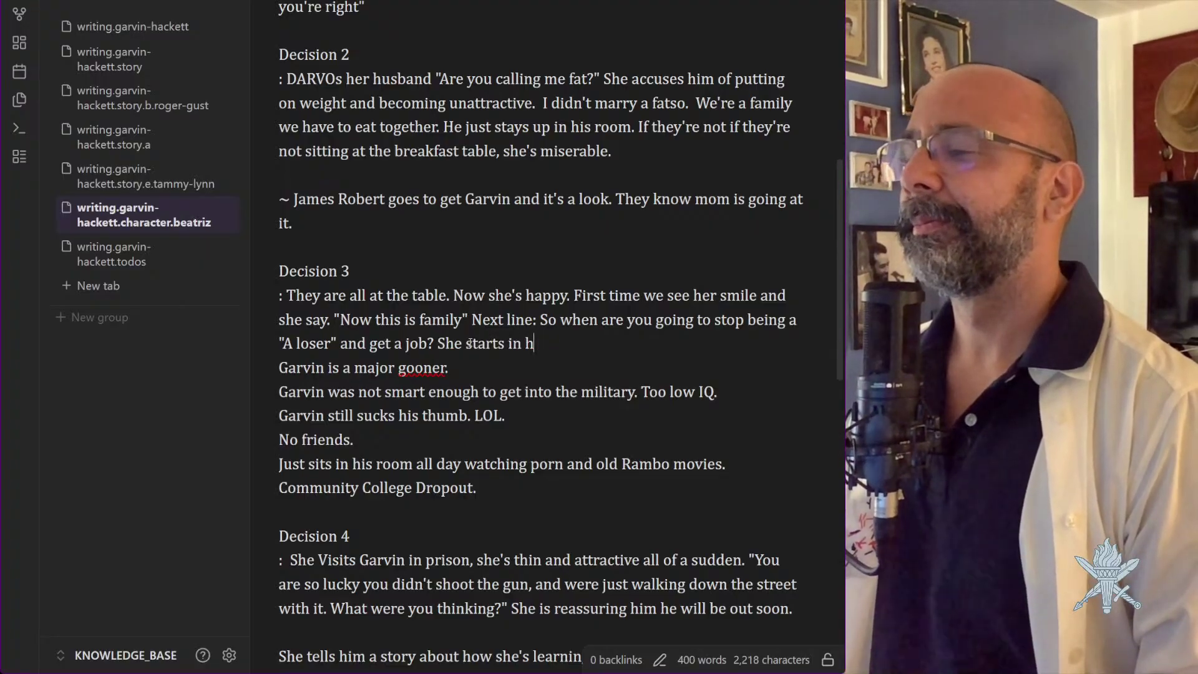
pyautogui.write('on him:')
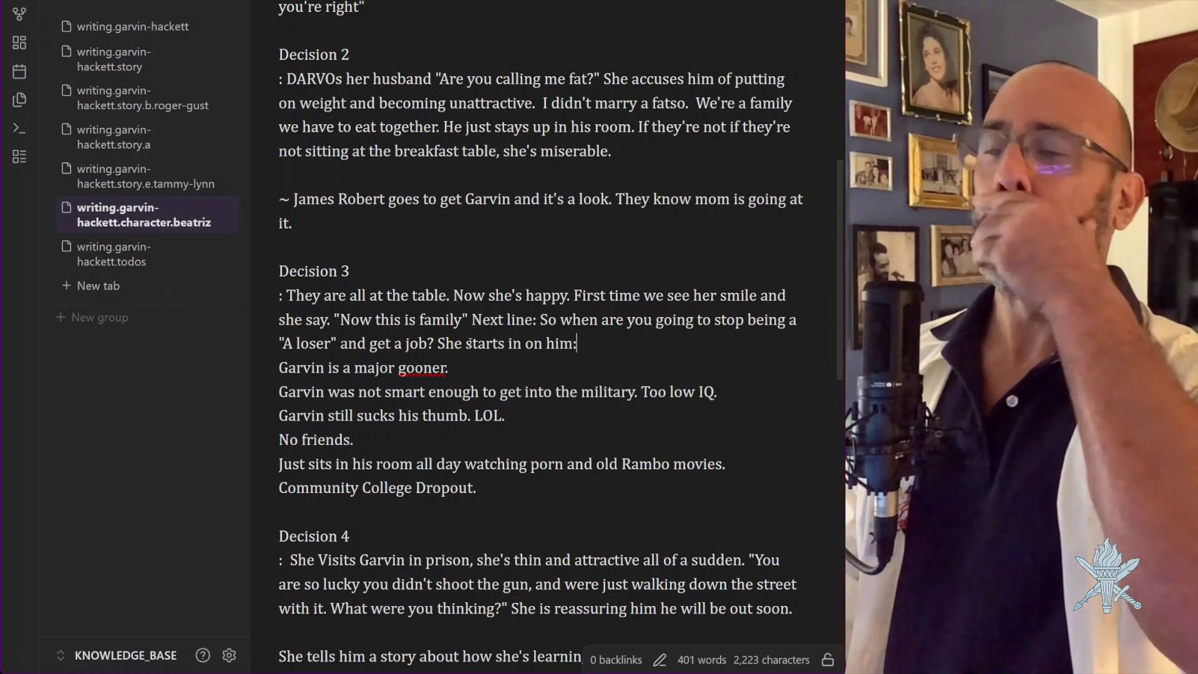
pyautogui.click(338, 463)
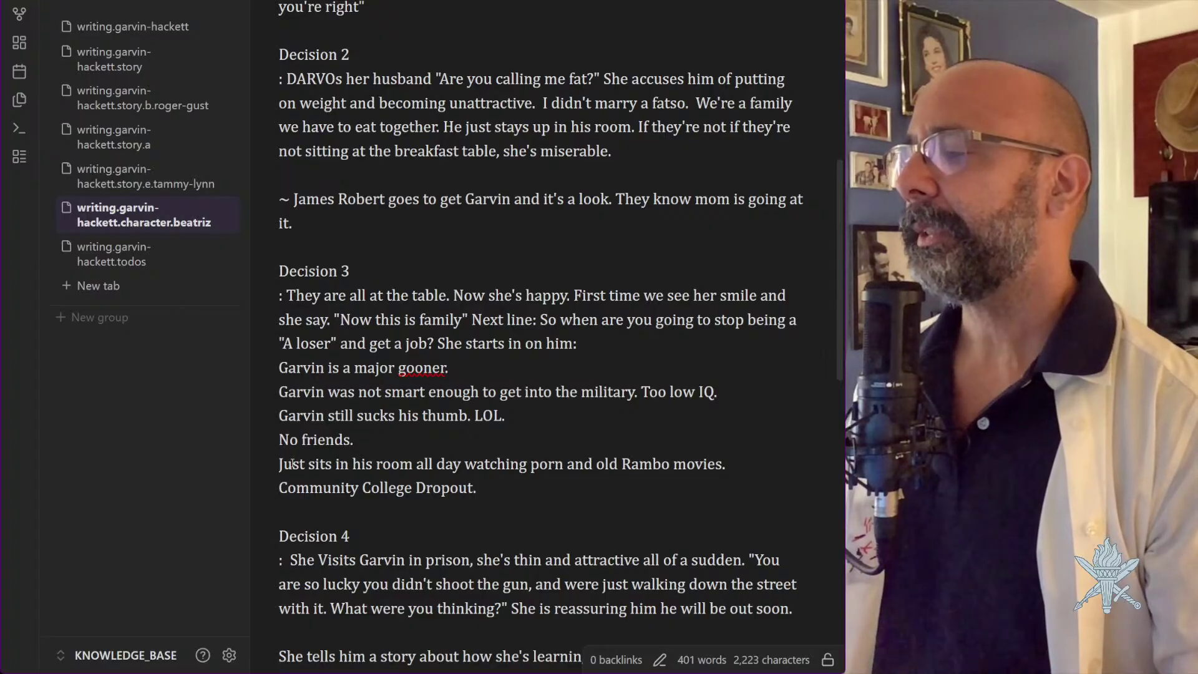
# Delete the six short character lines directly under Notes in the character.garvin note, along with the blank lines they leave behind
pyautogui.click(482, 490)
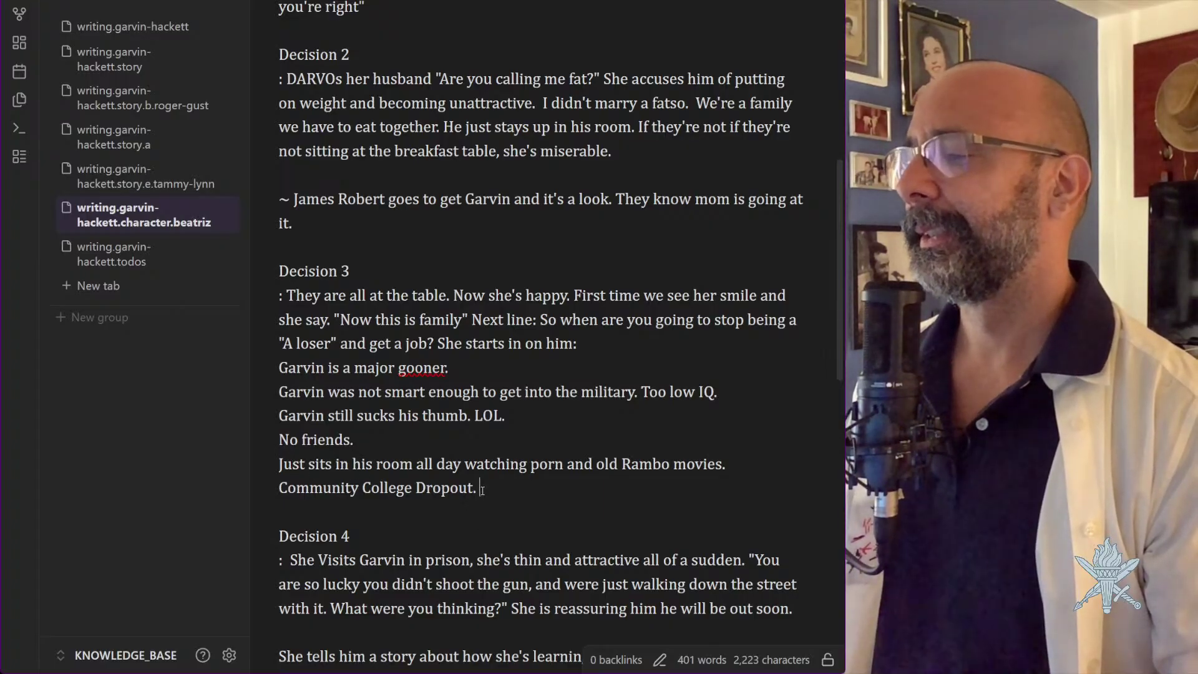
pyautogui.scroll(-4, 481, 490)
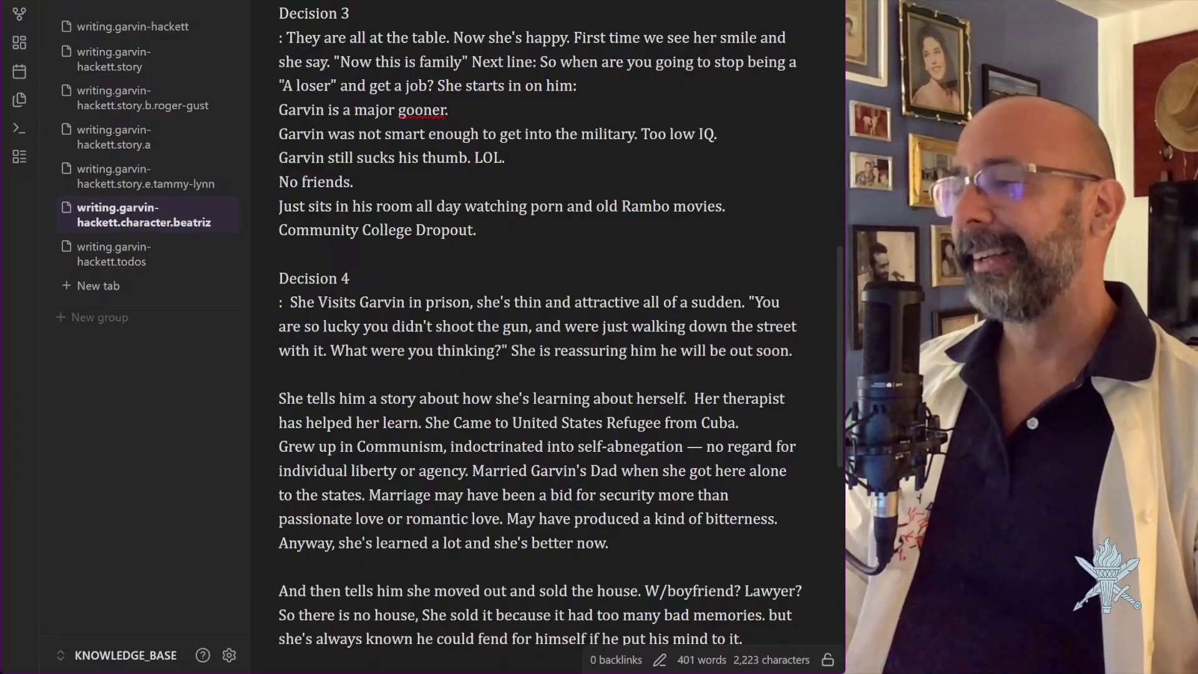
pyautogui.hotkey('ctrl', 'alt', 'Left')
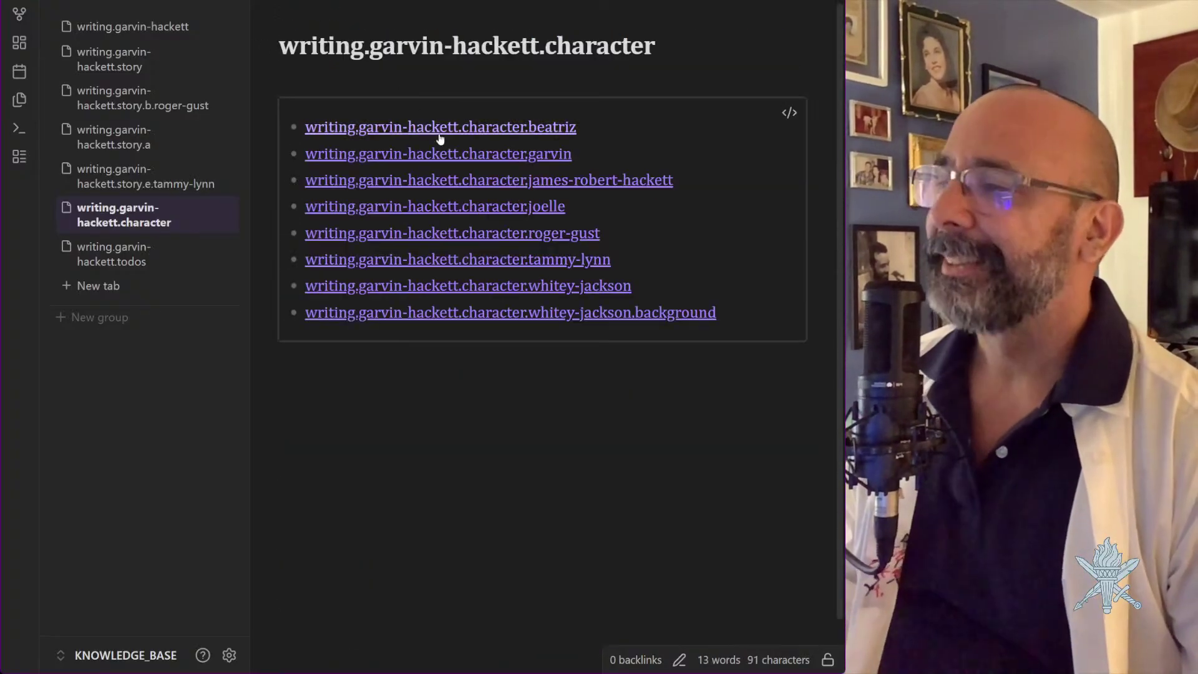
pyautogui.click(511, 155)
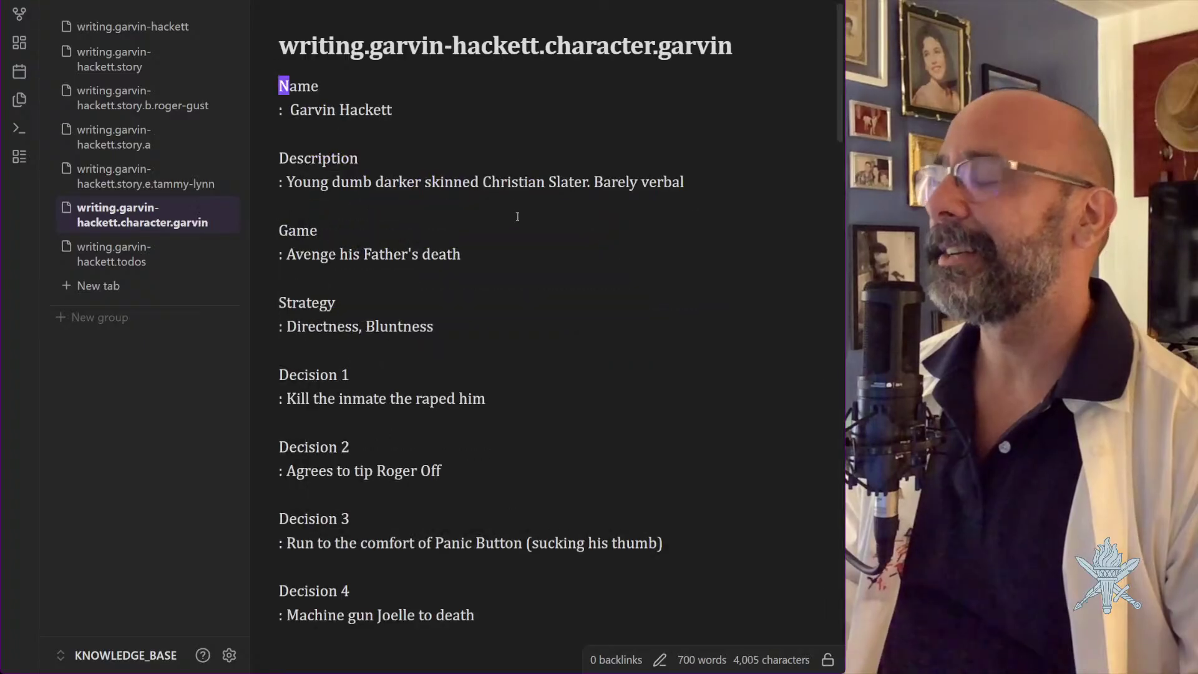
pyautogui.scroll(-9, 517, 216)
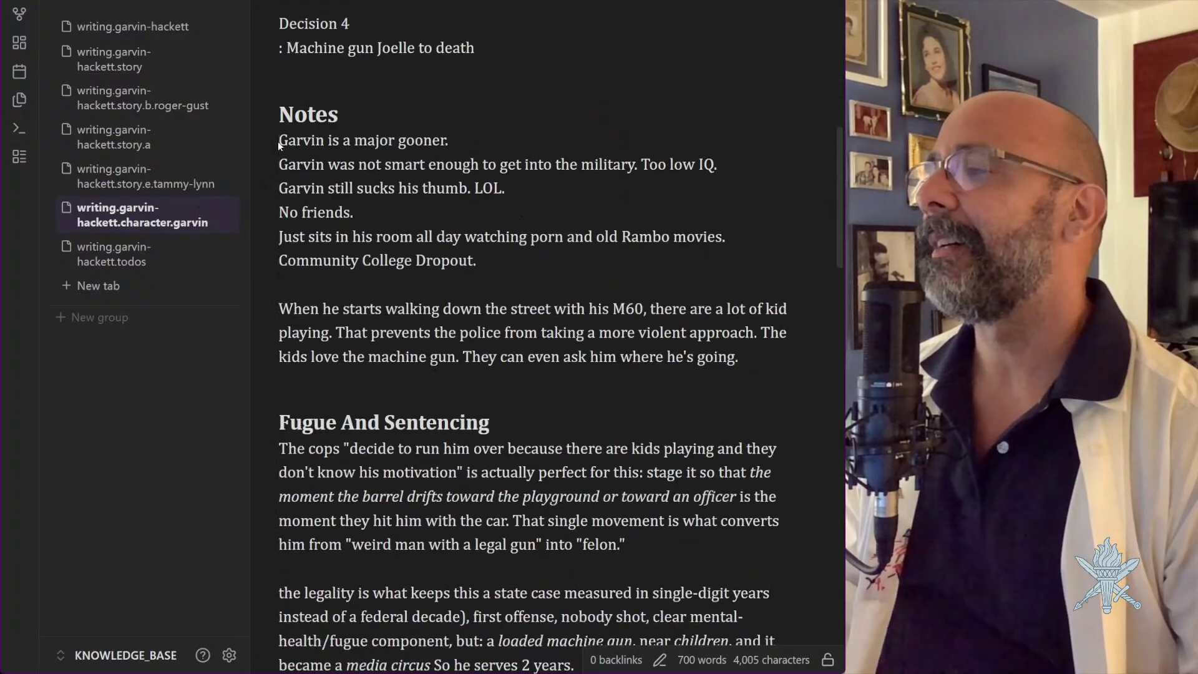
pyautogui.moveTo(500, 267); pyautogui.dragTo(275, 138)
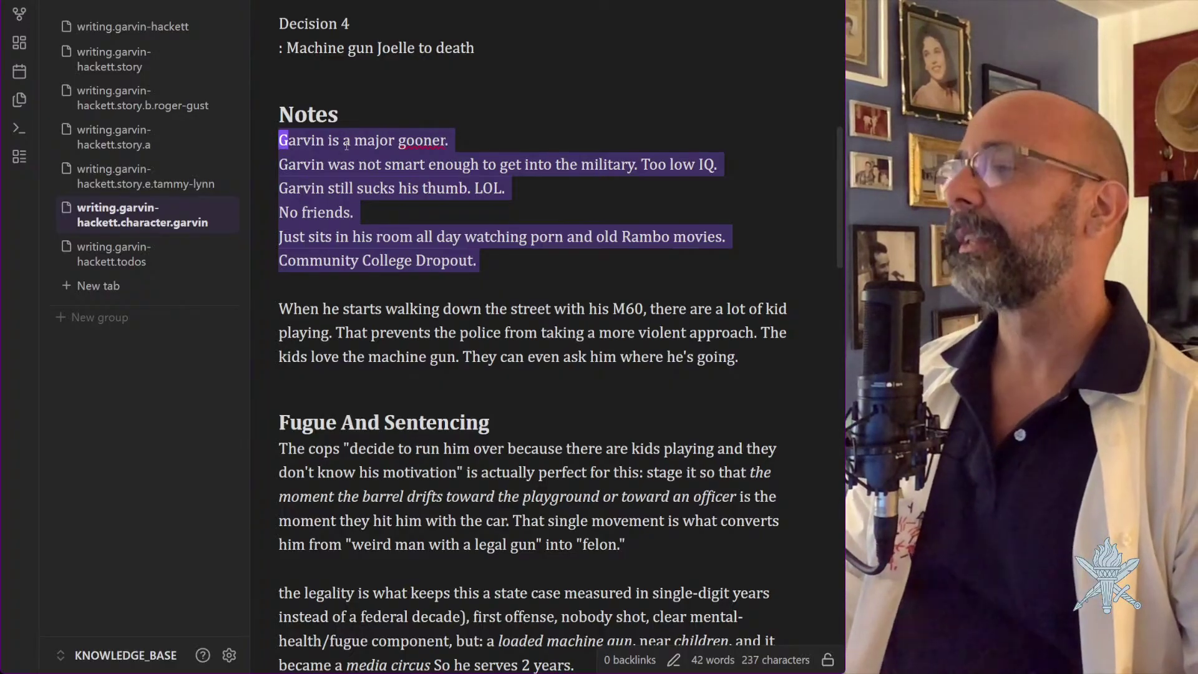
pyautogui.press('BackSpace')
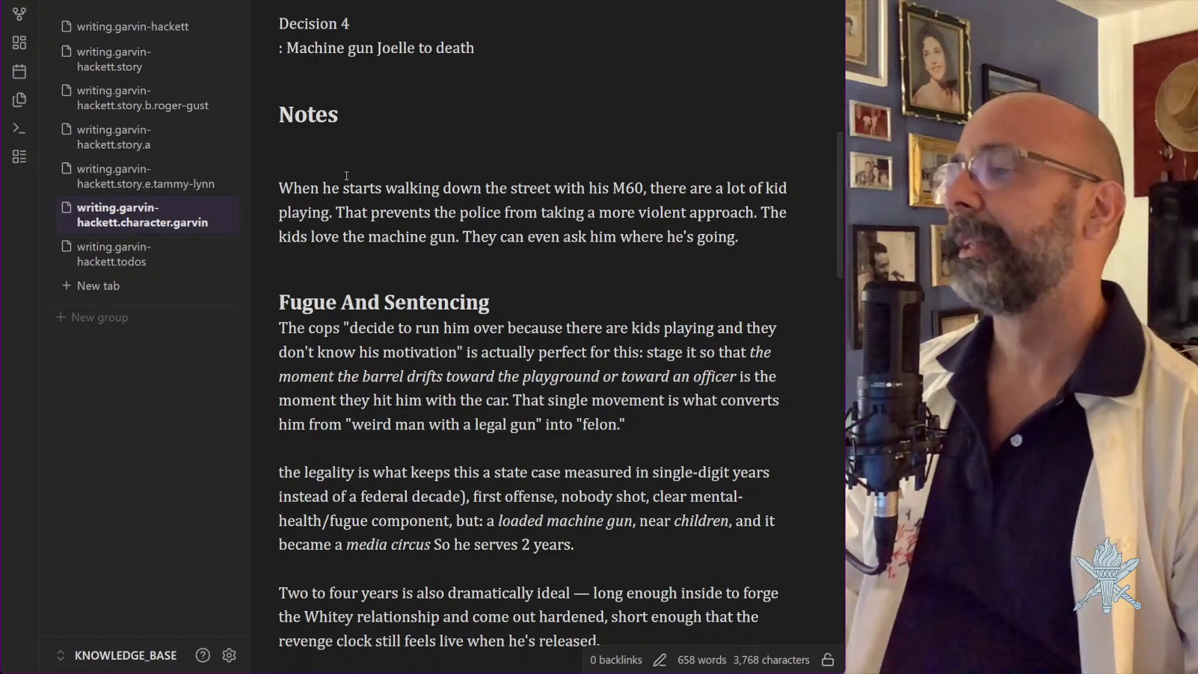
pyautogui.press('Delete')
pyautogui.press('Delete')
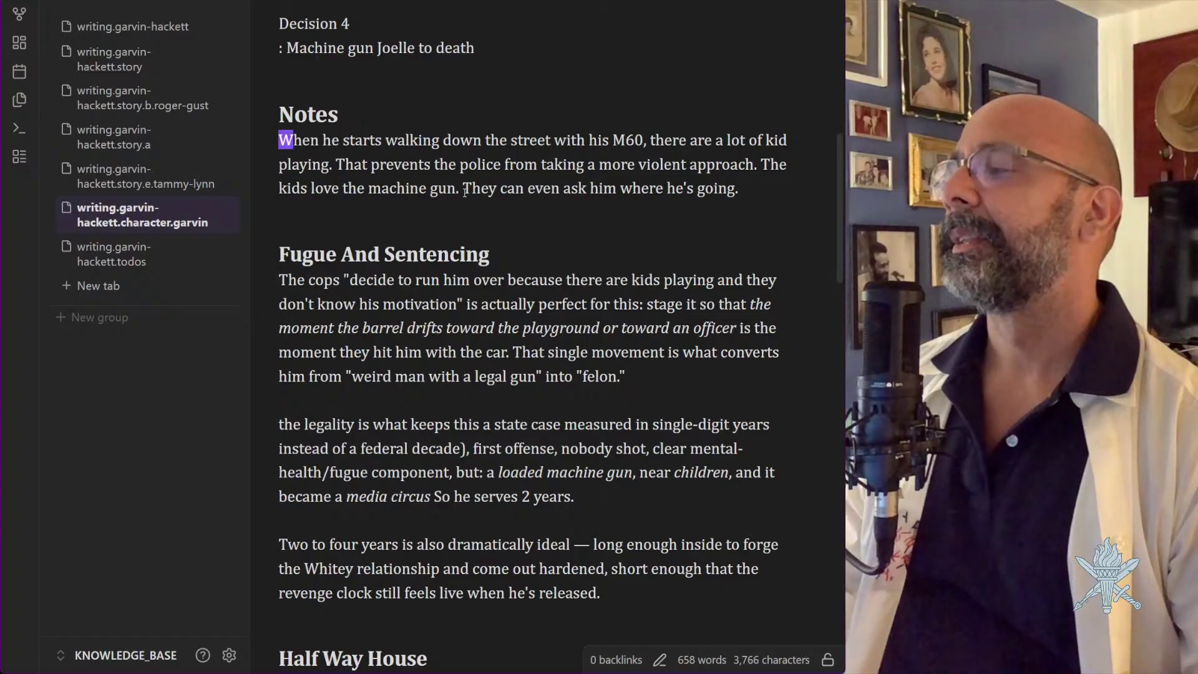
pyautogui.moveTo(760, 195); pyautogui.dragTo(275, 139)
pyautogui.hotkey('ctrl', 'c')
pyautogui.press('BackSpace')
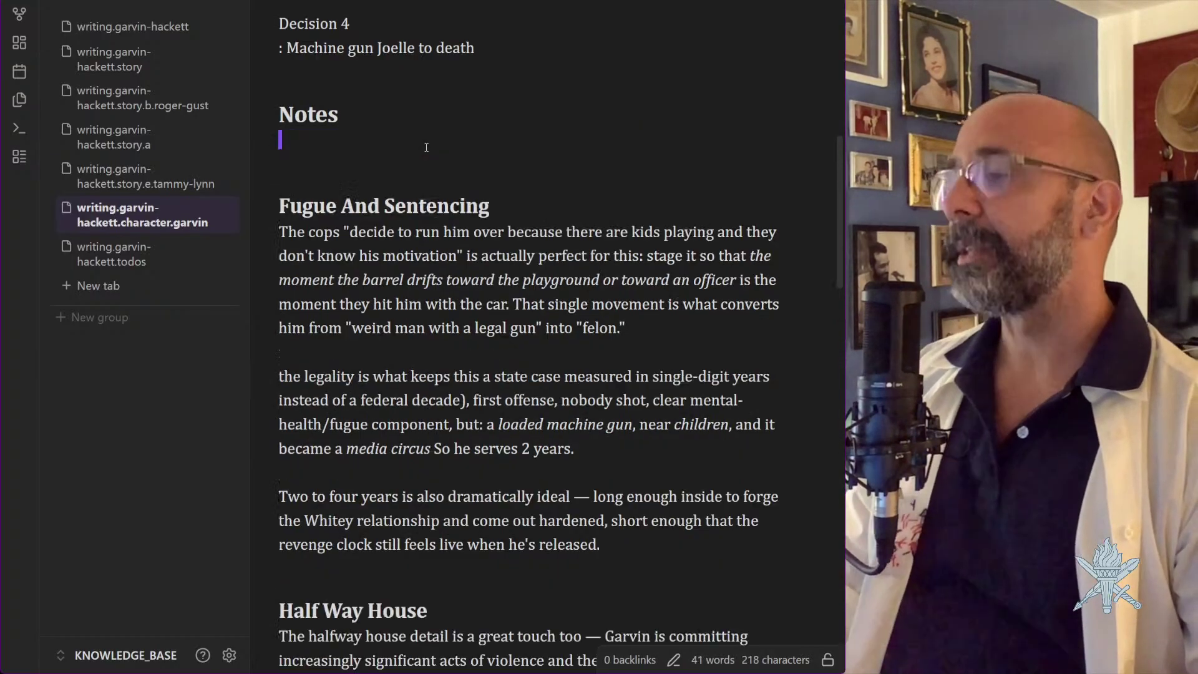
pyautogui.scroll(7, 424, 150)
pyautogui.scroll(2, 426, 148)
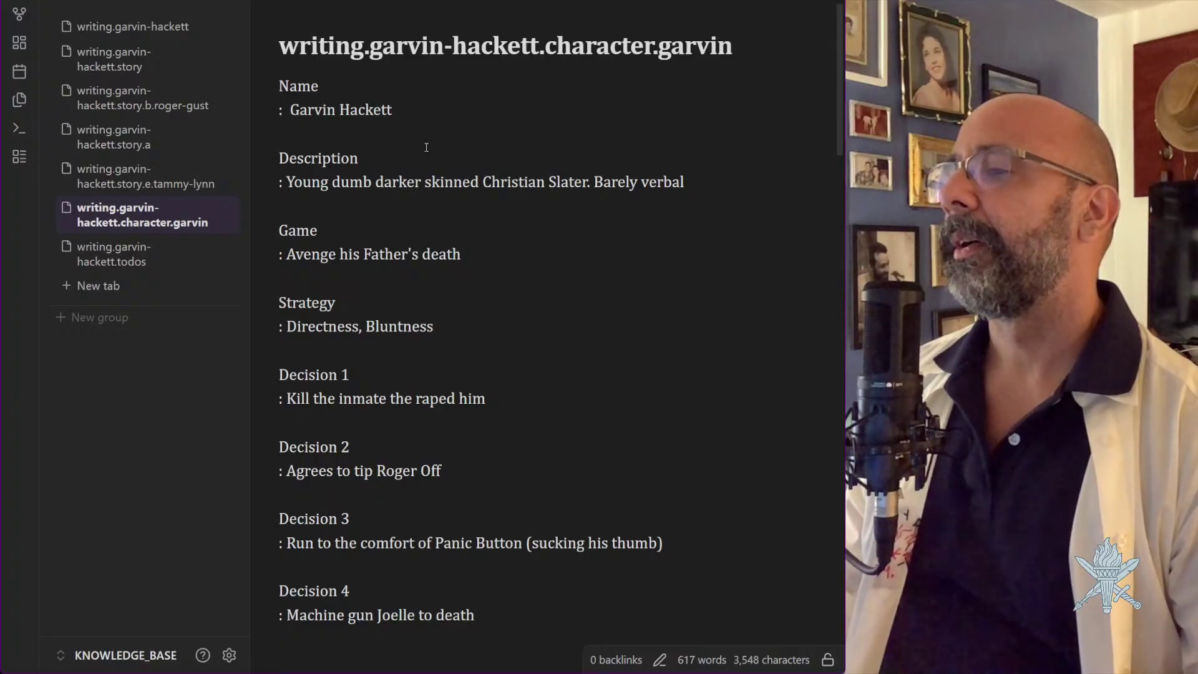
pyautogui.scroll(-5, 426, 147)
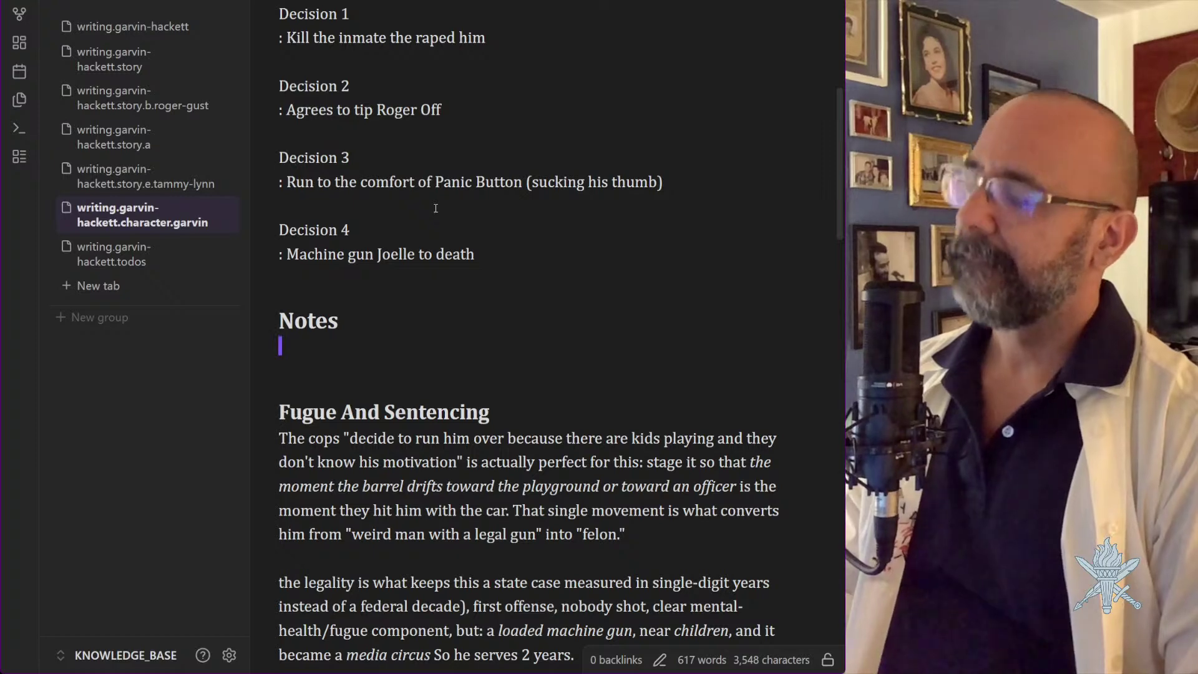
pyautogui.hotkey('ctrl', 'v')
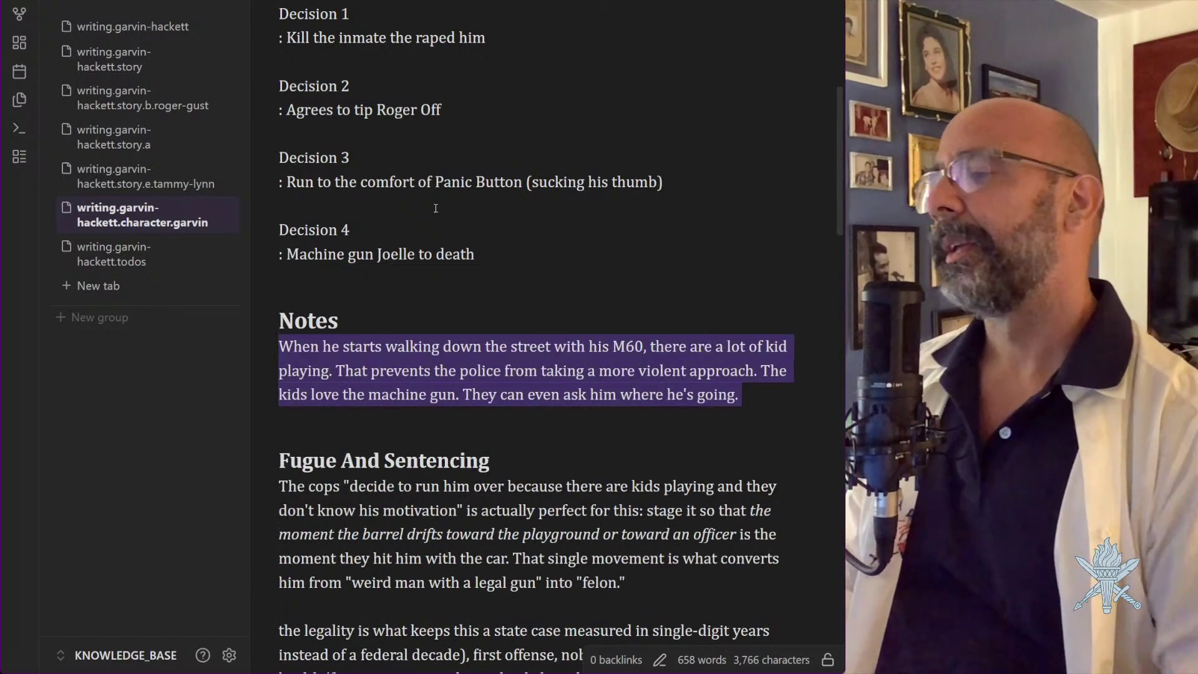
# Add the label line "Machine Gun Arrest Scene:" above the M60 paragraph, separated from the Notes heading by a blank line
pyautogui.click(370, 330)
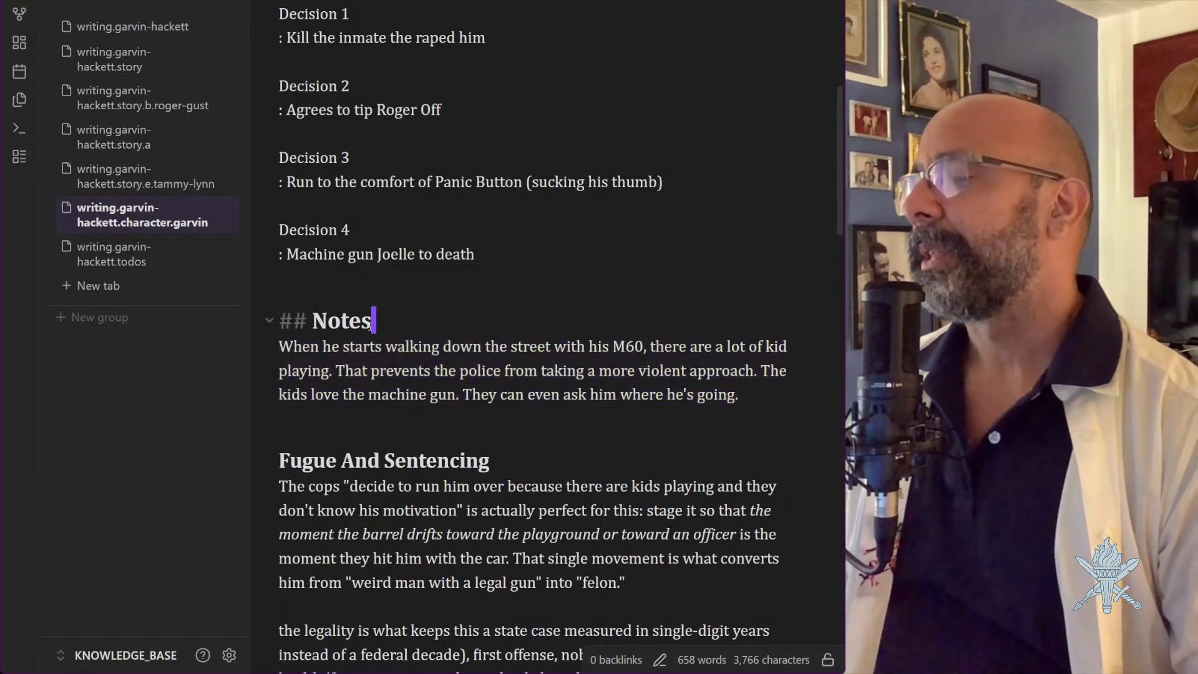
pyautogui.press('Return')
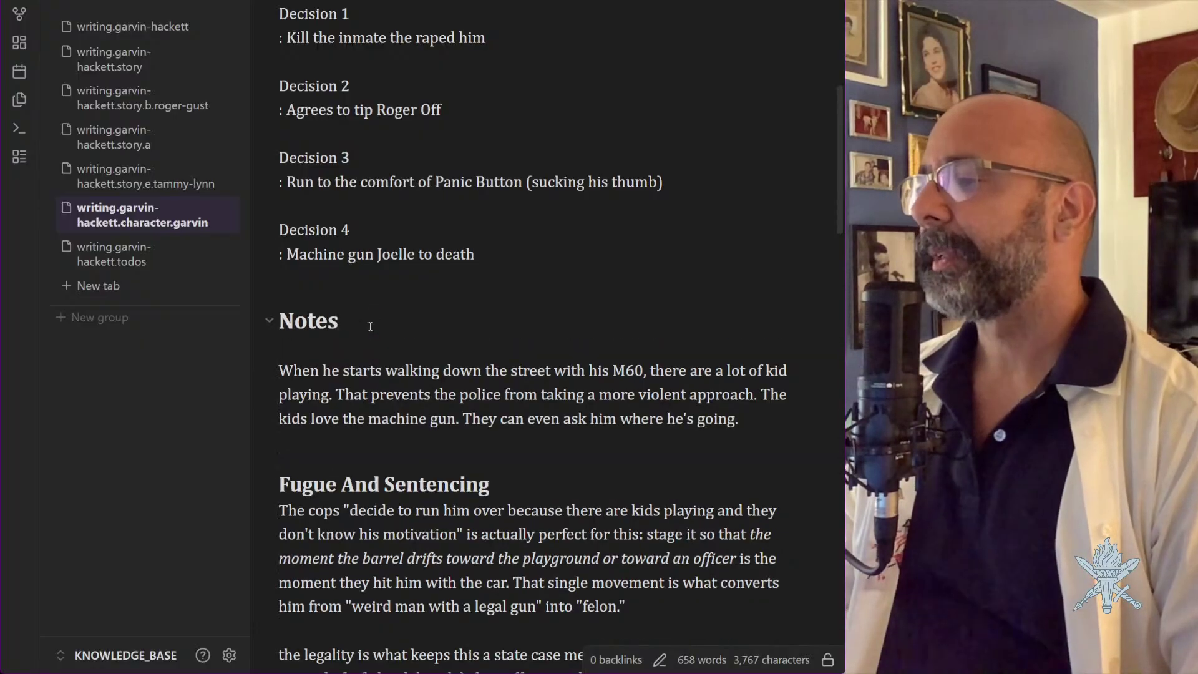
pyautogui.press('Return')
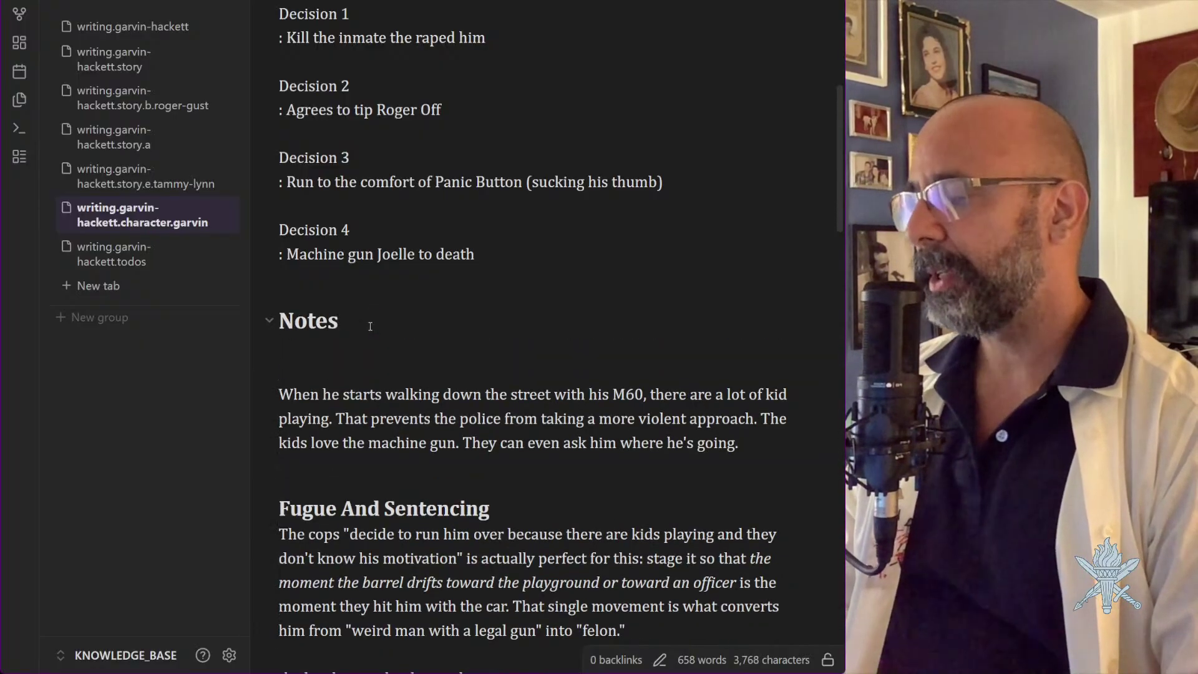
pyautogui.write('Machine ')
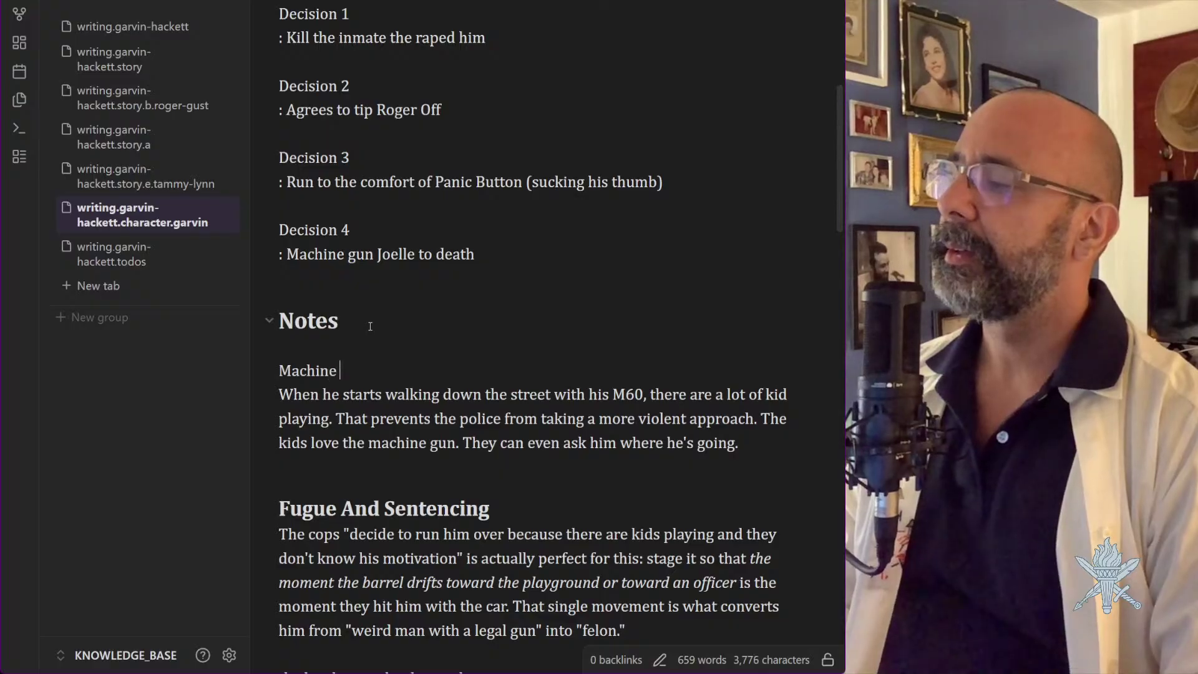
pyautogui.write('Gun Arre')
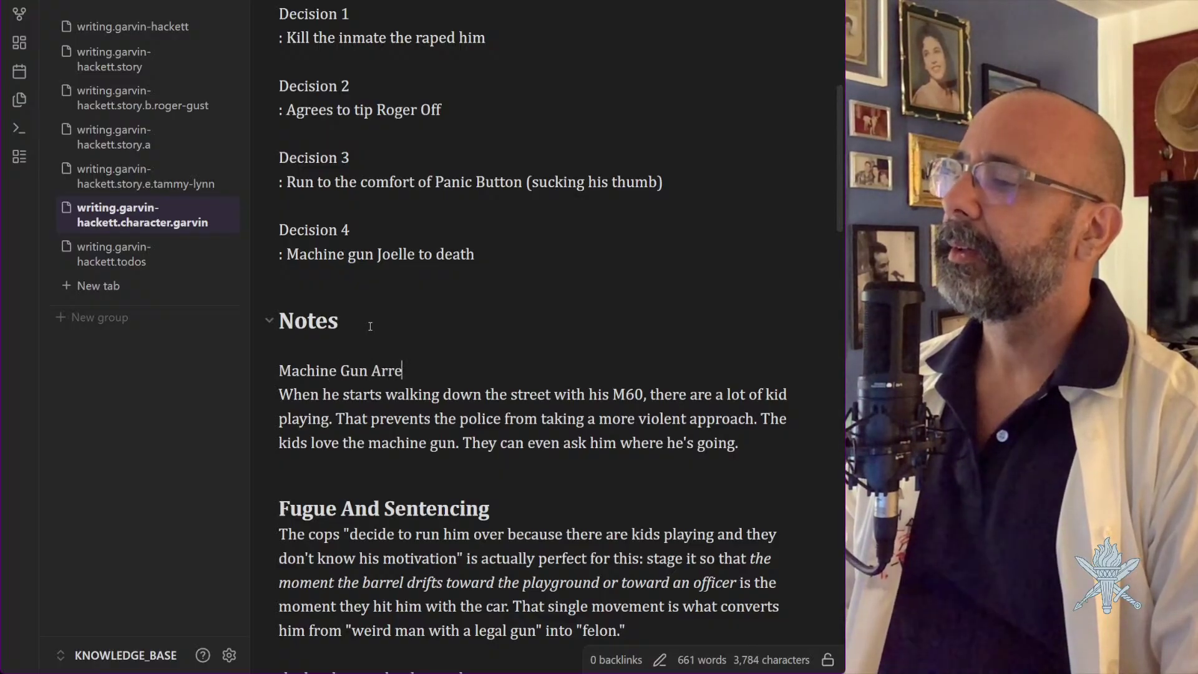
pyautogui.write('st Scene:')
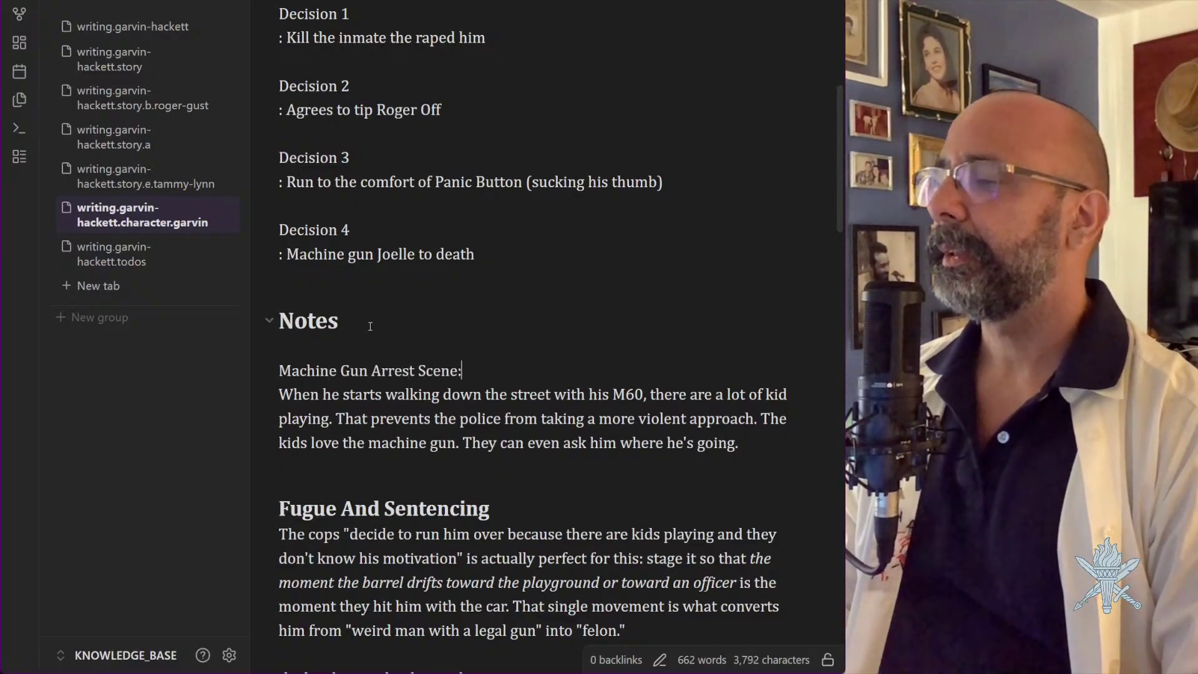
# Move the passage from "the moment the barrel drifts" through "felon." out of Fugue And Sentencing into a new paragraph below the M60 paragraph
pyautogui.scroll(-3, 683, 398)
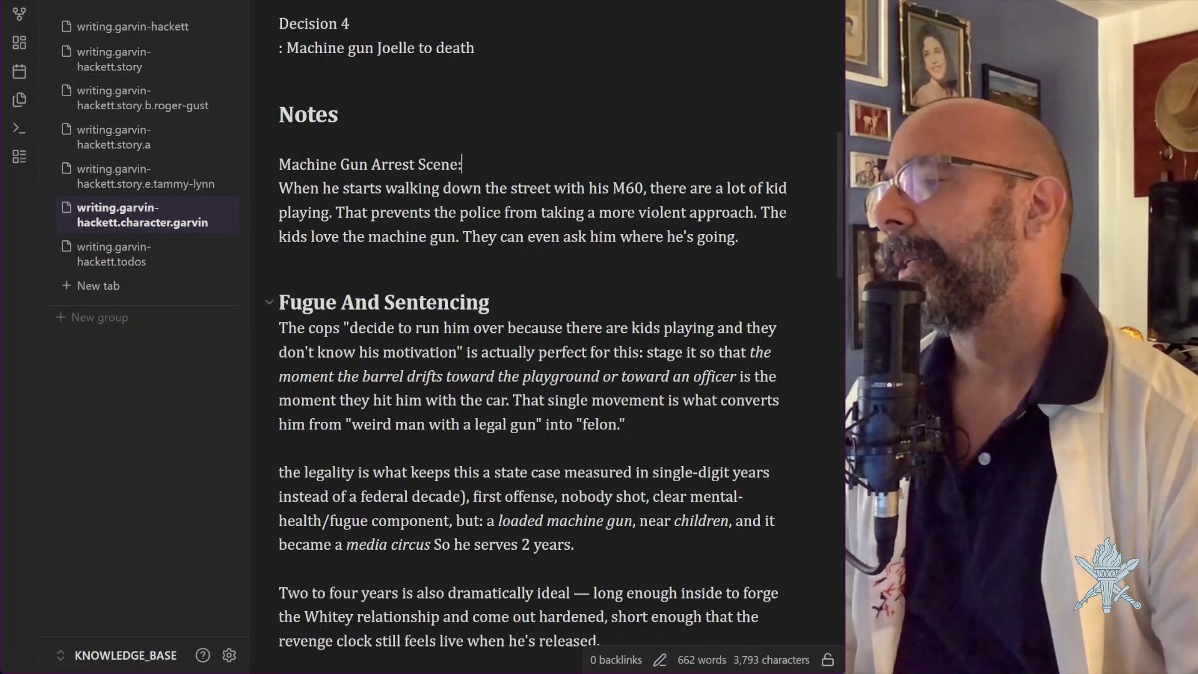
pyautogui.scroll(-2, 434, 303)
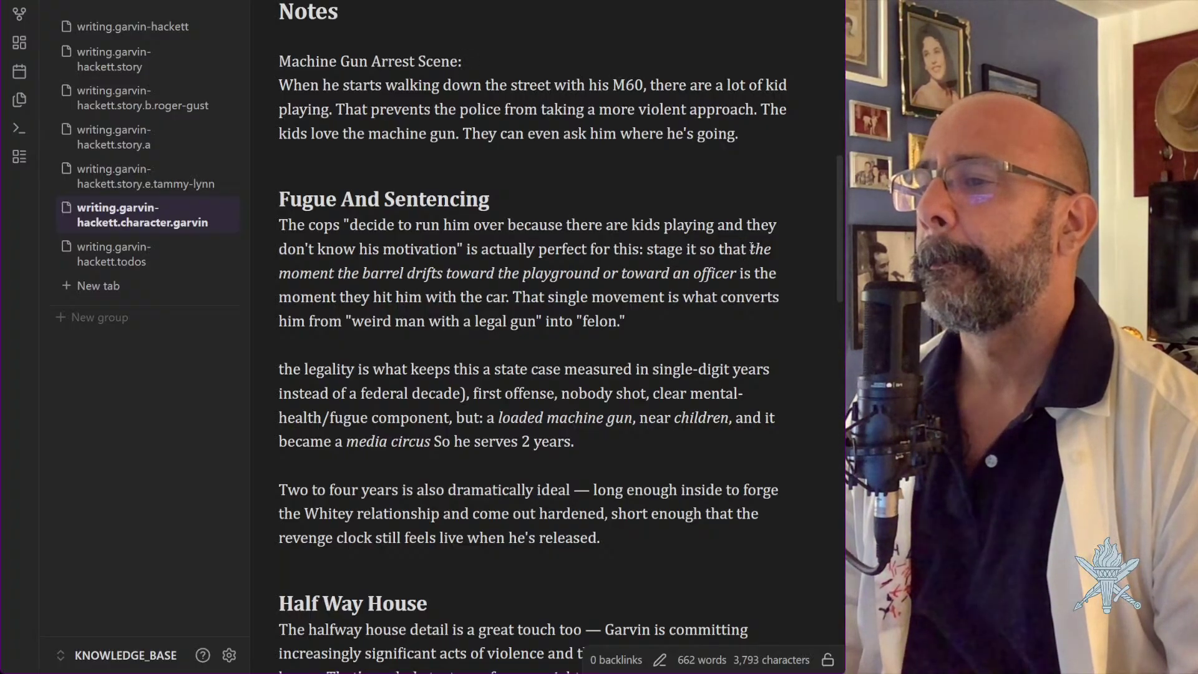
pyautogui.moveTo(751, 249); pyautogui.dragTo(639, 322)
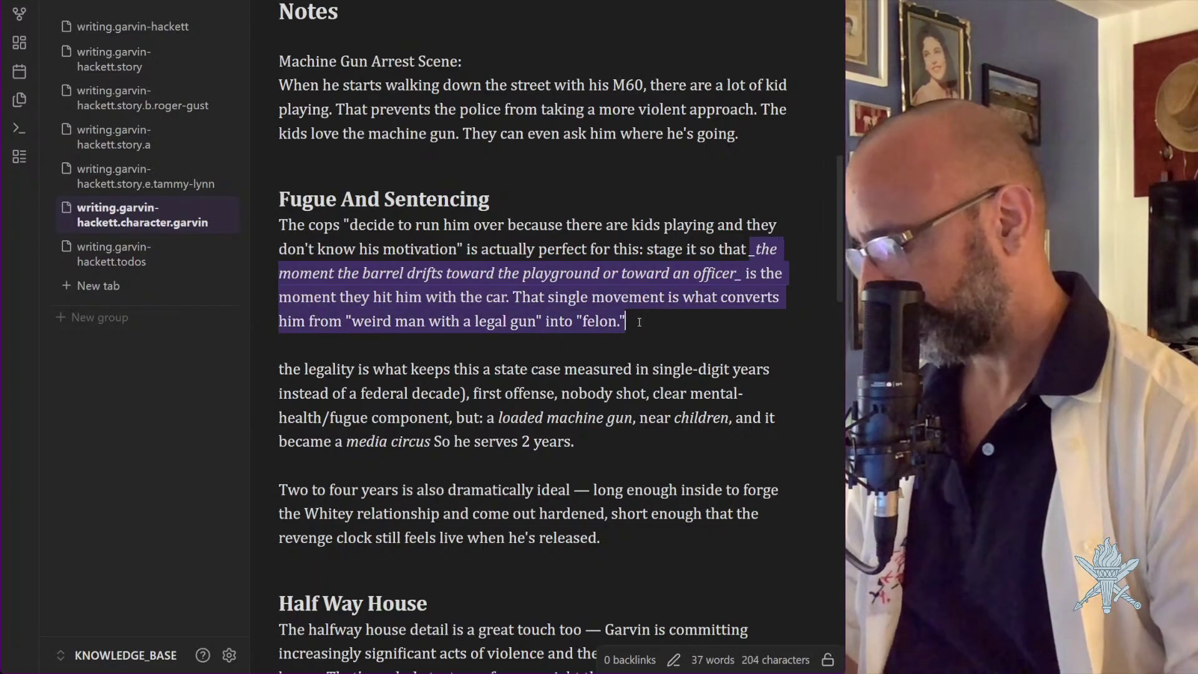
pyautogui.hotkey('ctrl', 'x')
pyautogui.scroll(6, 640, 320)
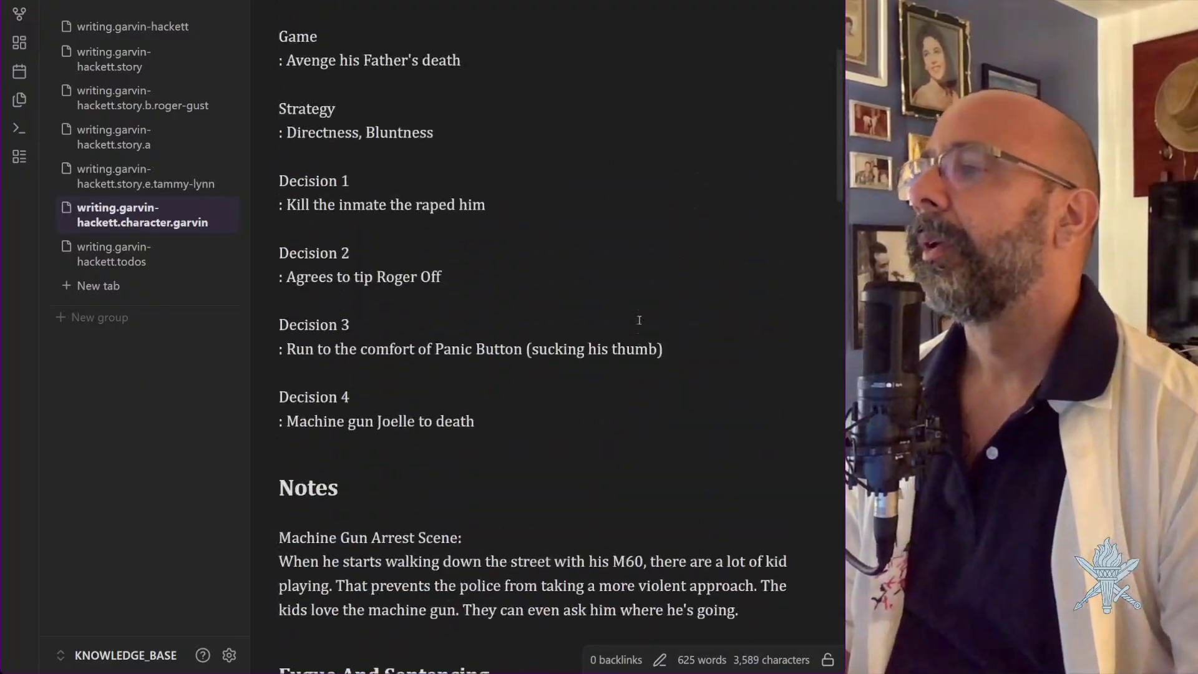
pyautogui.scroll(4, 639, 320)
pyautogui.scroll(-7, 561, 424)
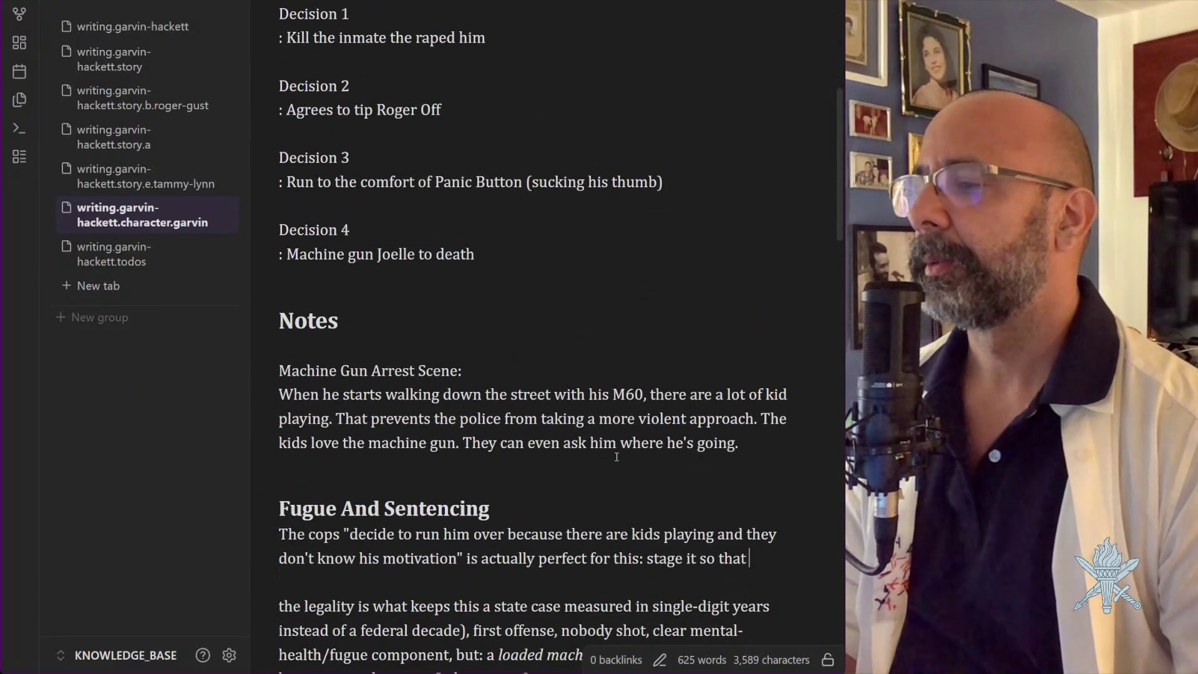
pyautogui.click(761, 435)
pyautogui.press('Return')
pyautogui.press('Return')
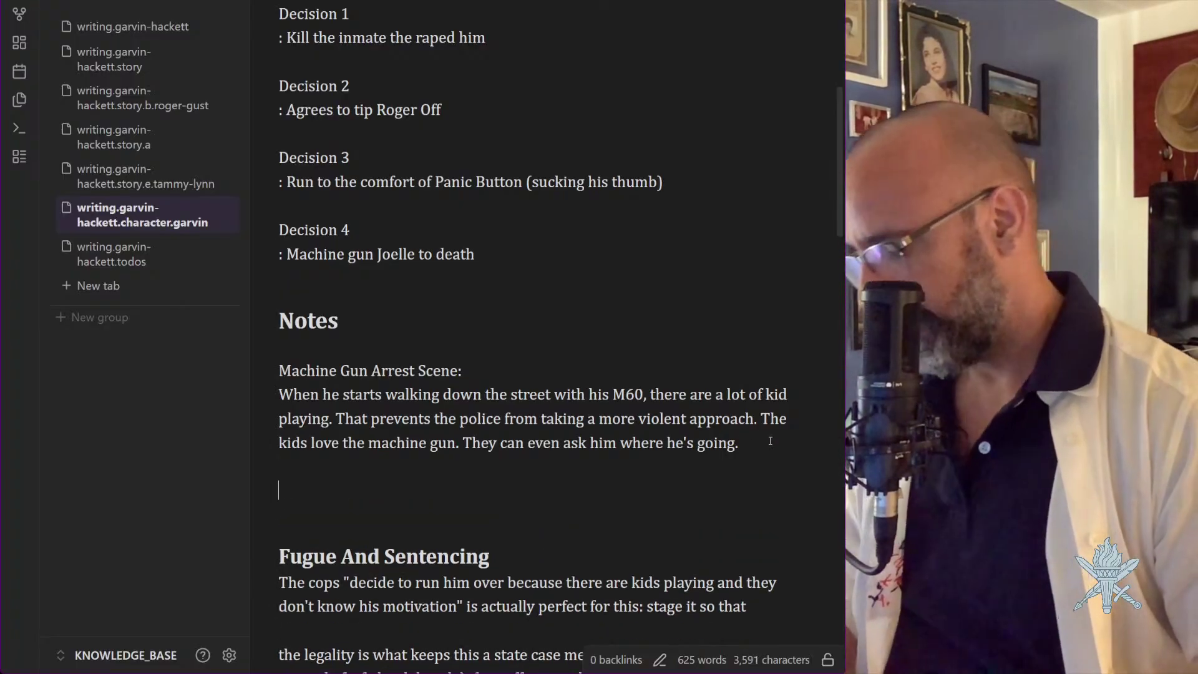
pyautogui.hotkey('ctrl', 'v')
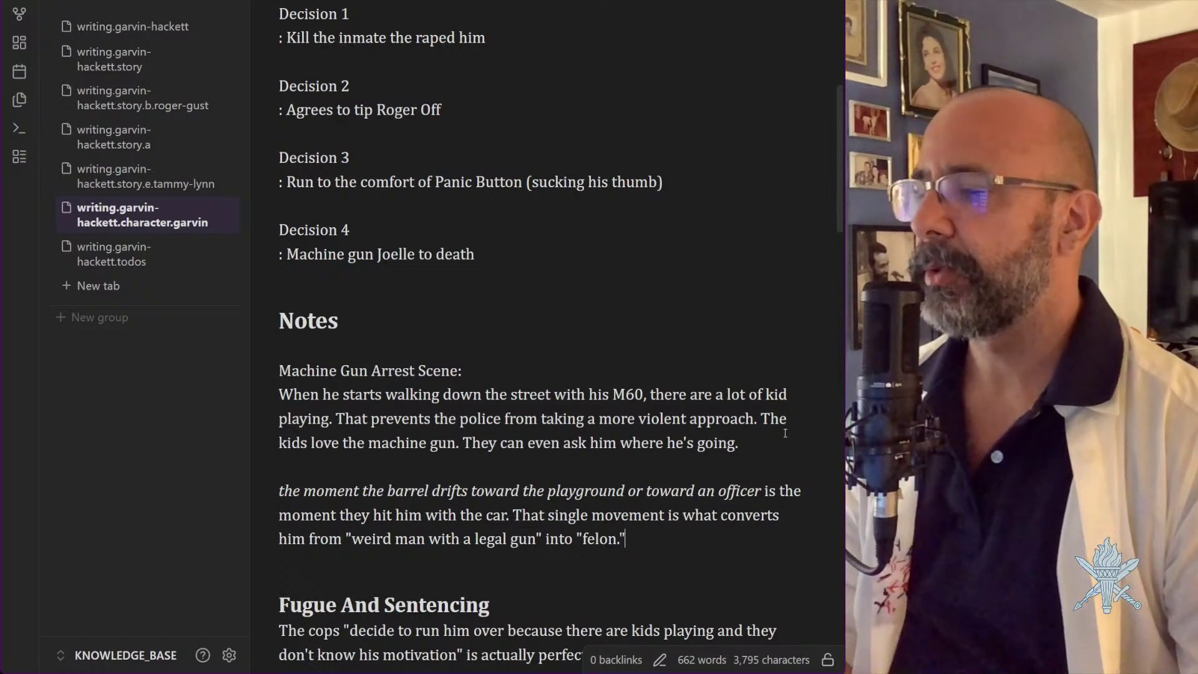
# Delete the leftover "The cops... stage it so that" sentence and the blank lines under the Fugue And Sentencing heading
pyautogui.scroll(-5, 784, 433)
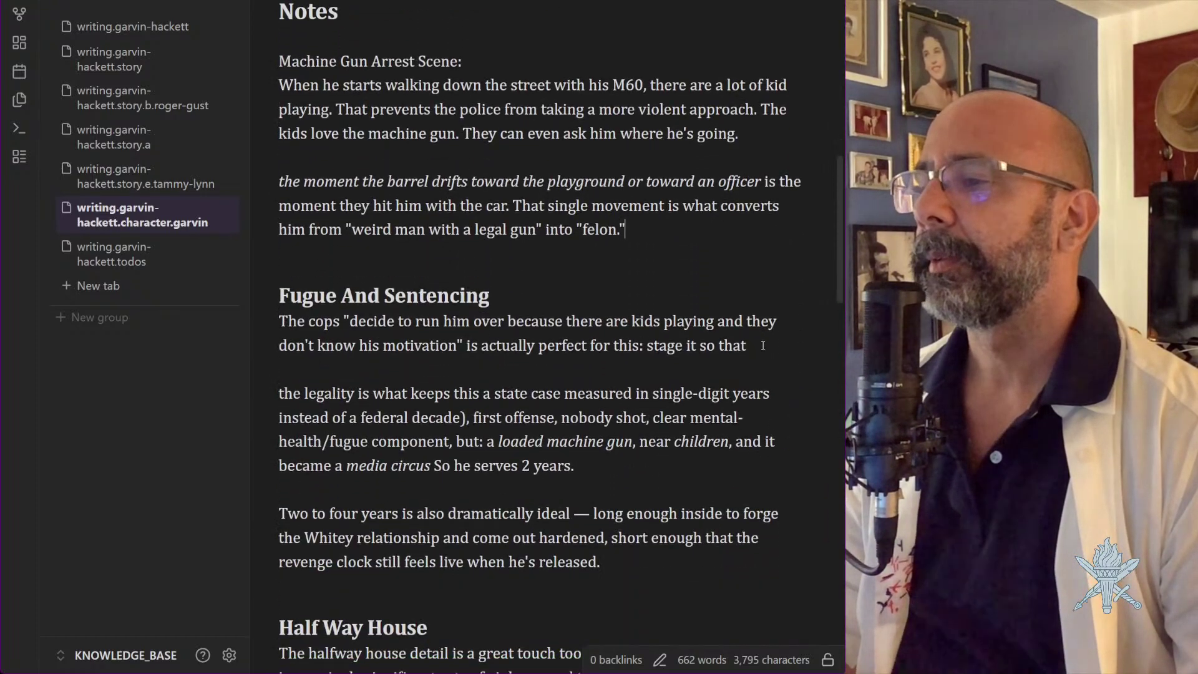
pyautogui.moveTo(762, 346); pyautogui.dragTo(249, 331)
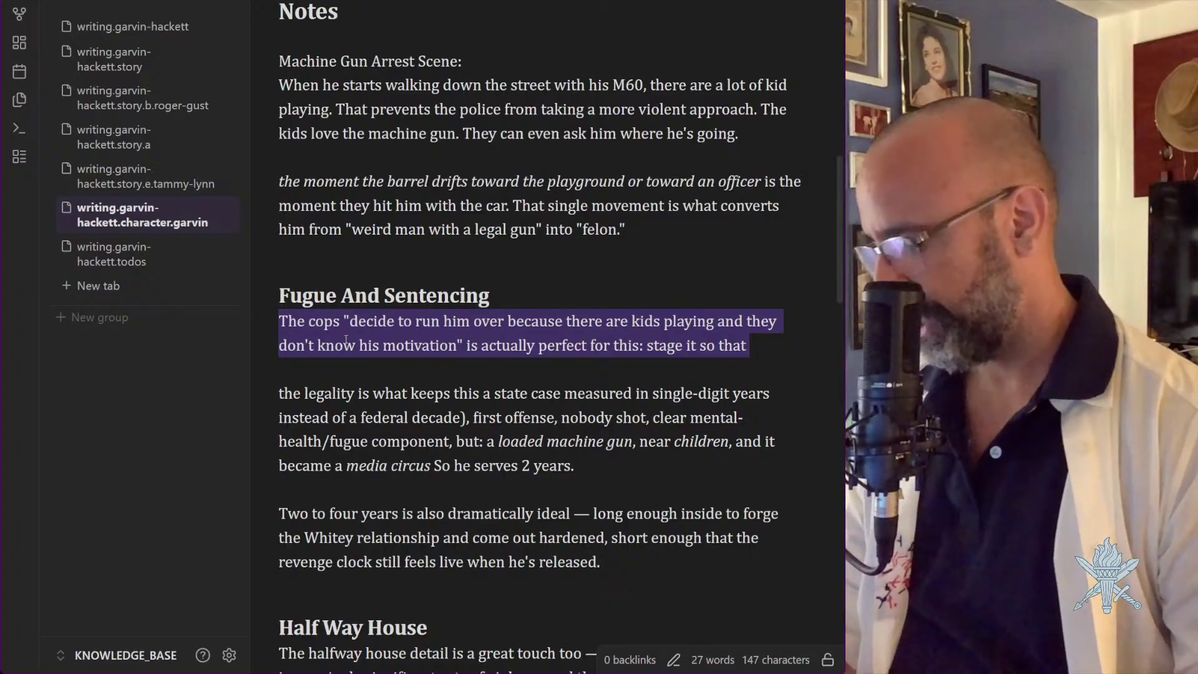
pyautogui.write('x')
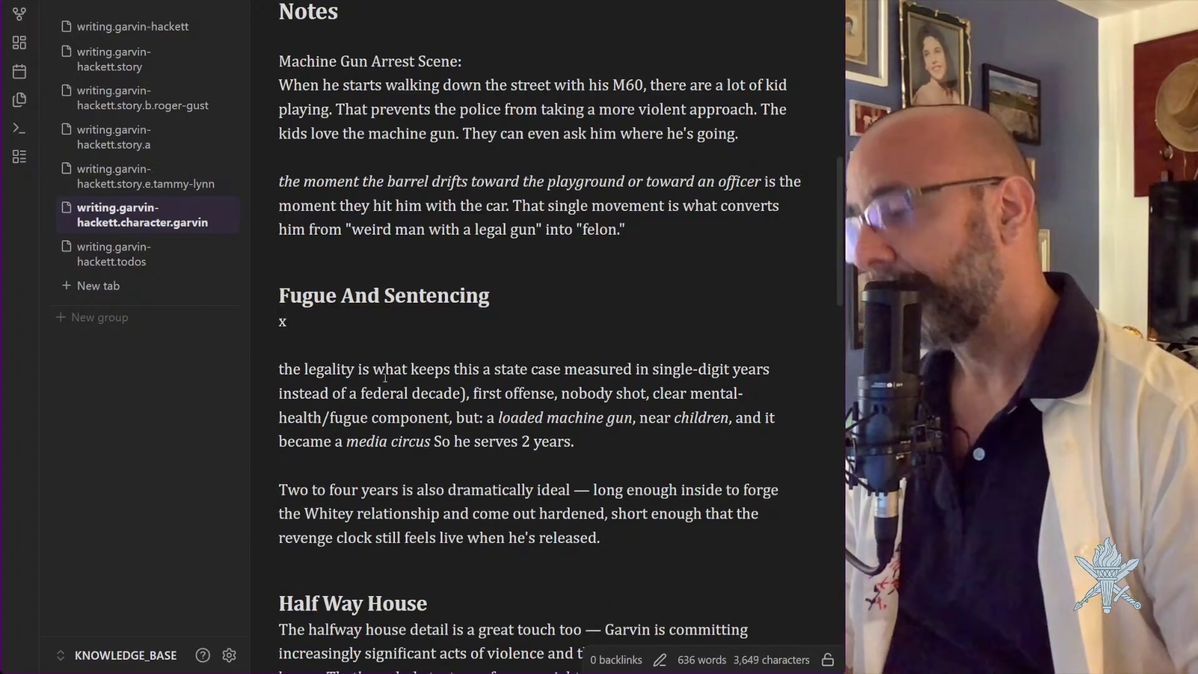
pyautogui.press('BackSpace')
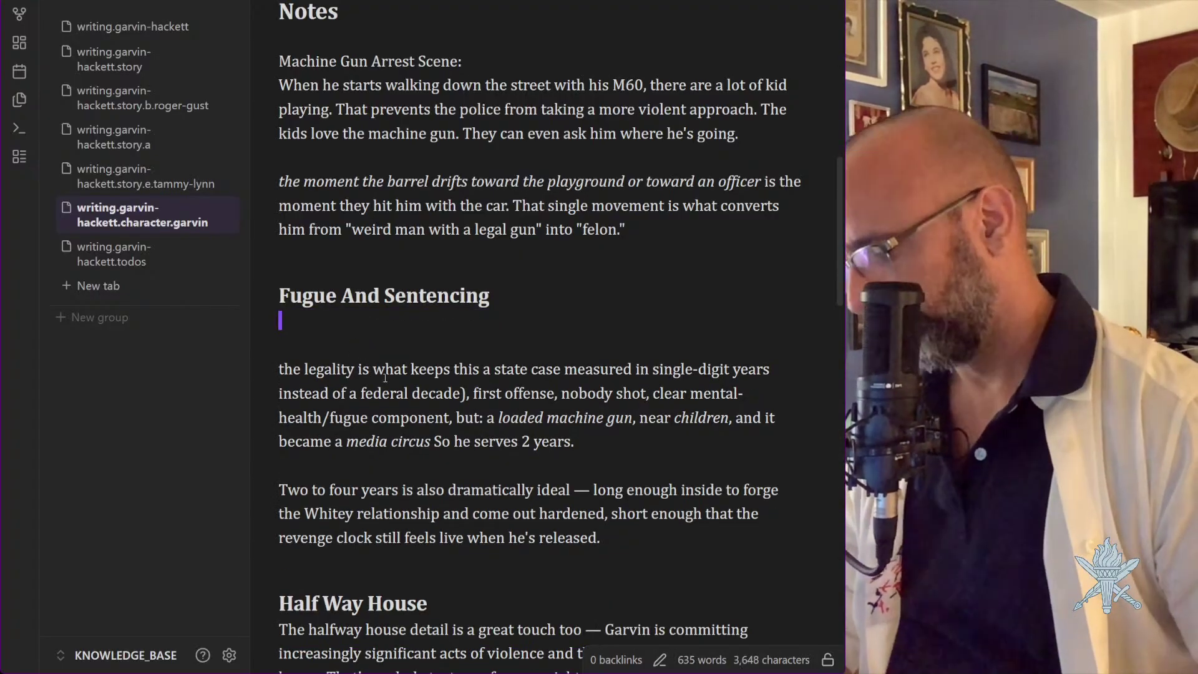
pyautogui.press('BackSpace')
pyautogui.press('BackSpace')
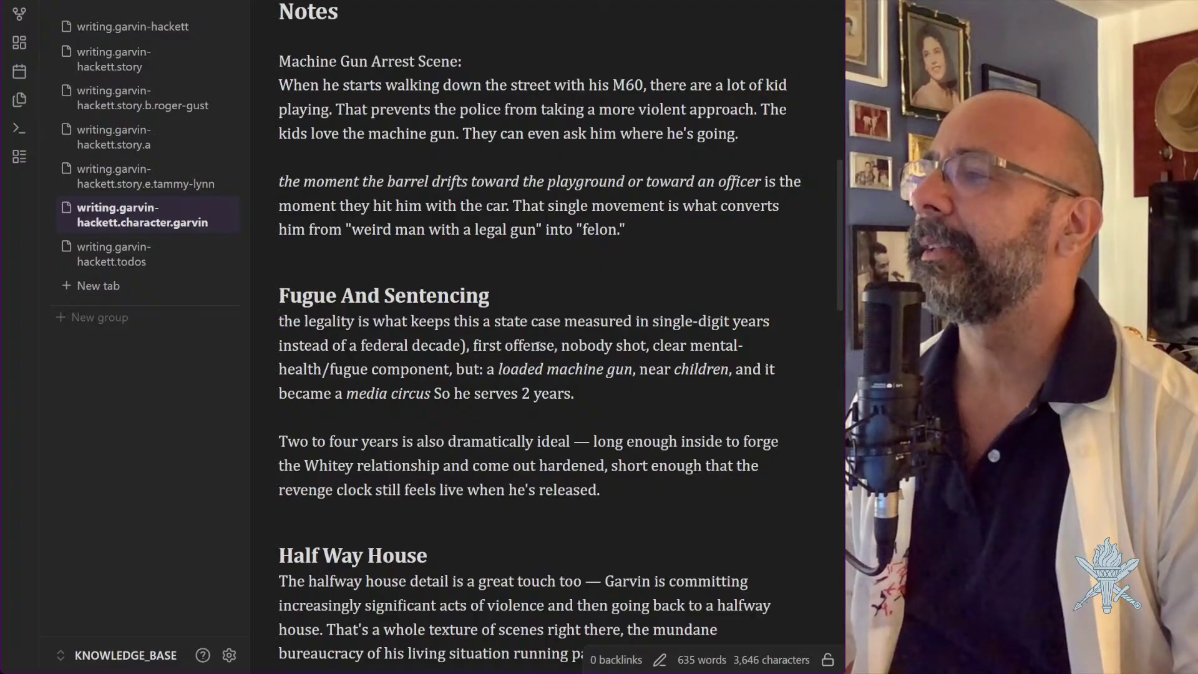
# Add "They should call him names and flick birds at him." to the end of the M60 paragraph in the arrest scene notes
pyautogui.scroll(4, 538, 345)
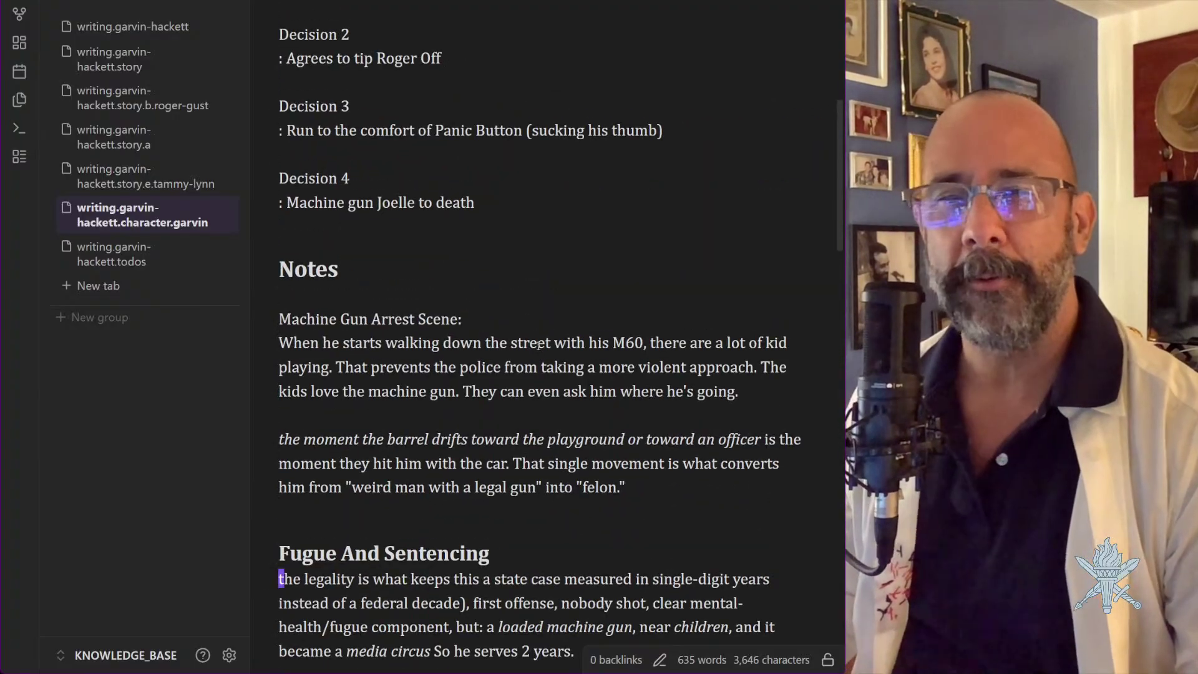
pyautogui.scroll(6, 573, 278)
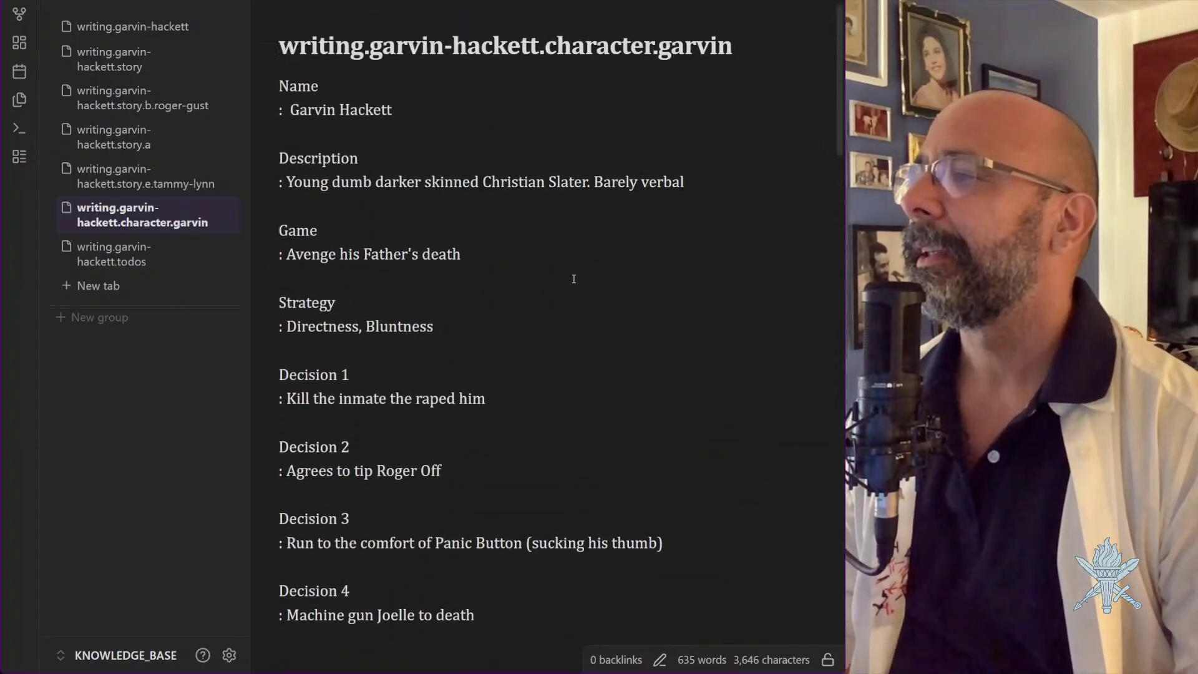
pyautogui.scroll(-6, 574, 279)
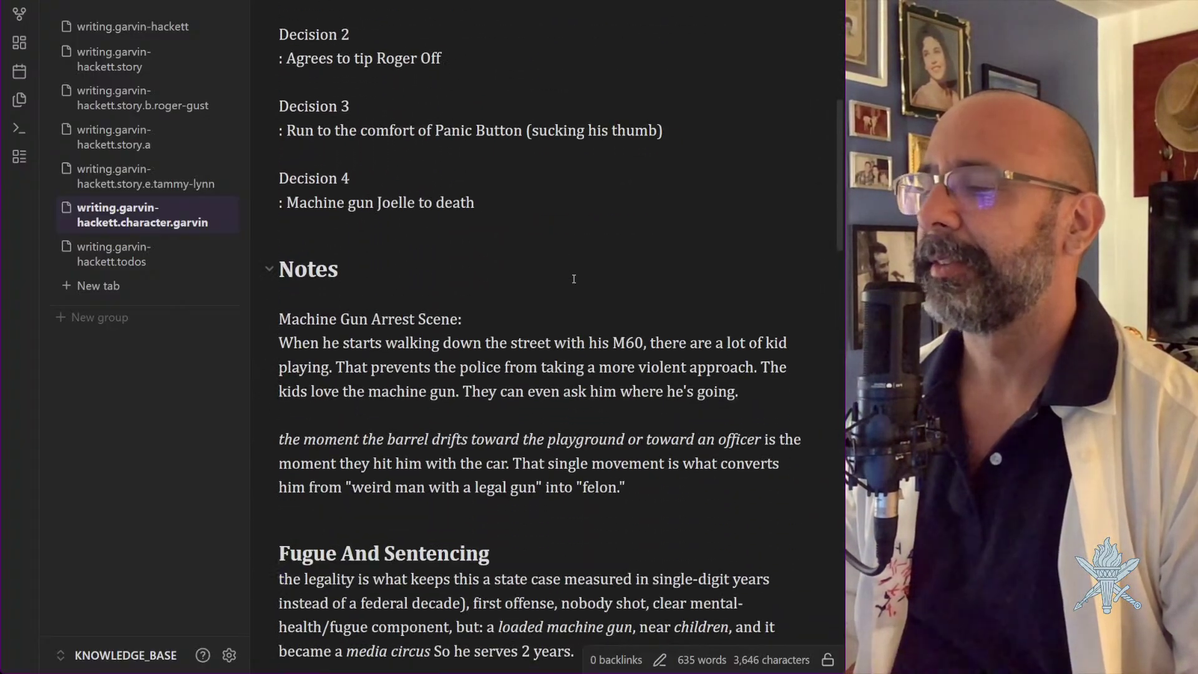
pyautogui.click(744, 393)
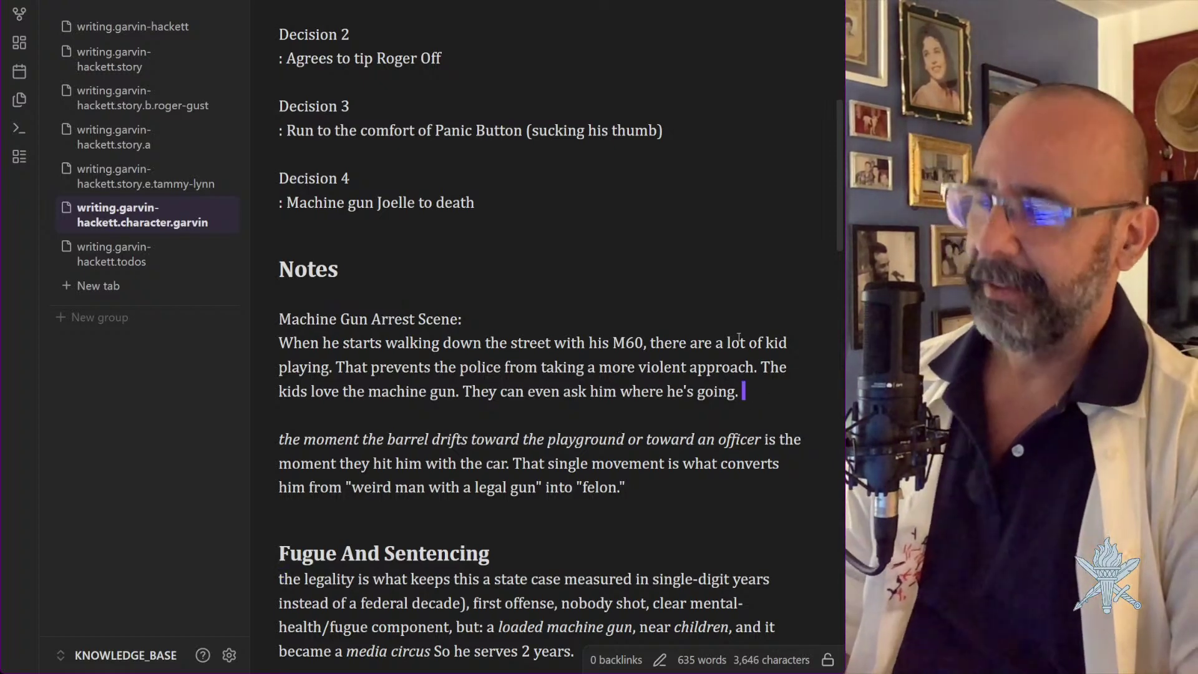
pyautogui.write('They should ')
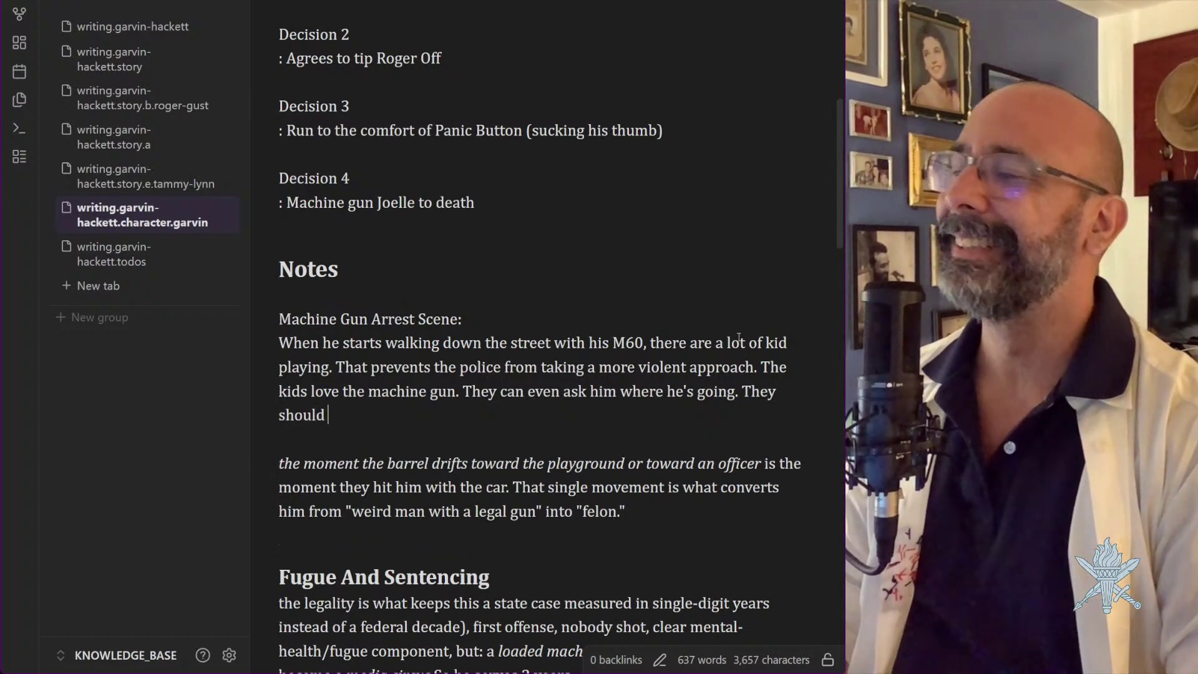
pyautogui.write('call him names ')
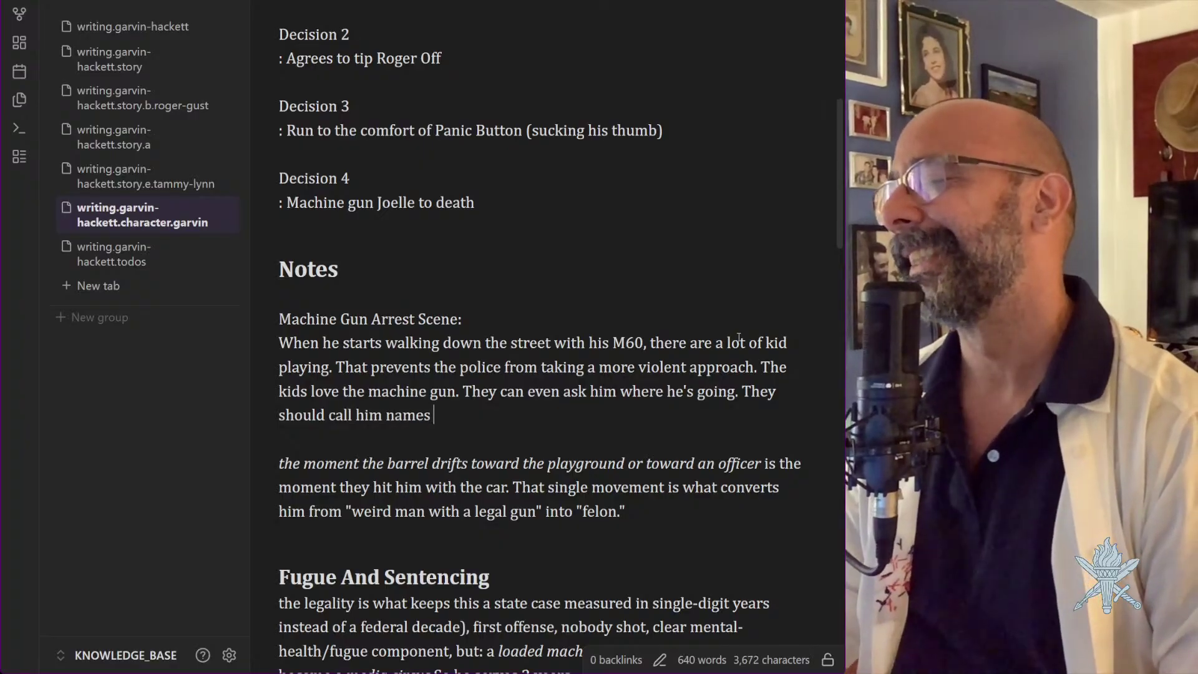
pyautogui.write('and flick b')
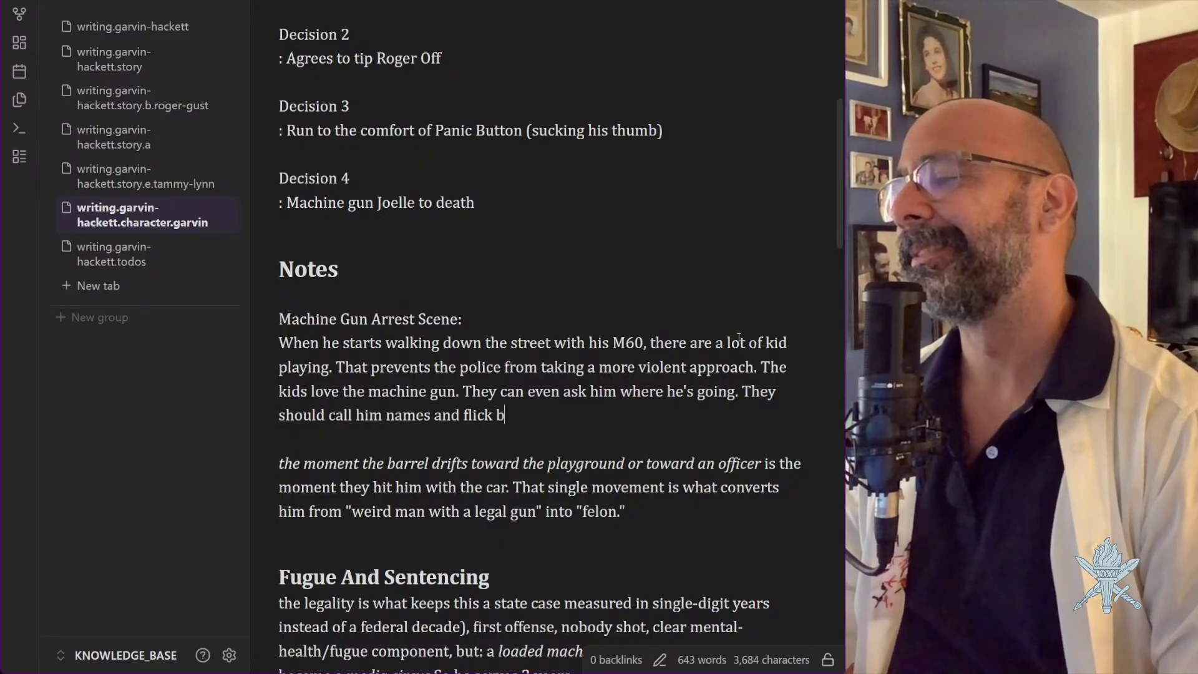
pyautogui.write('irds at him.')
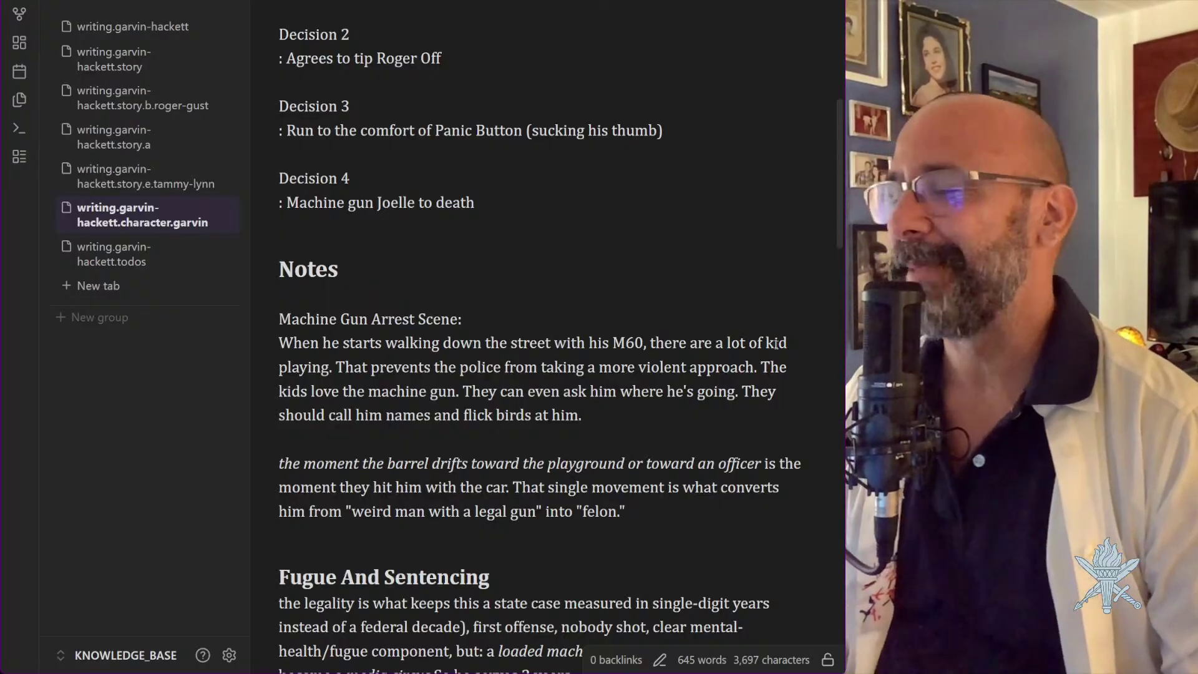
# Delete the opening words from "the legality is" through "federal decade)," under Fugue And Sentencing
pyautogui.scroll(-3, 776, 345)
pyautogui.scroll(-3, 776, 345)
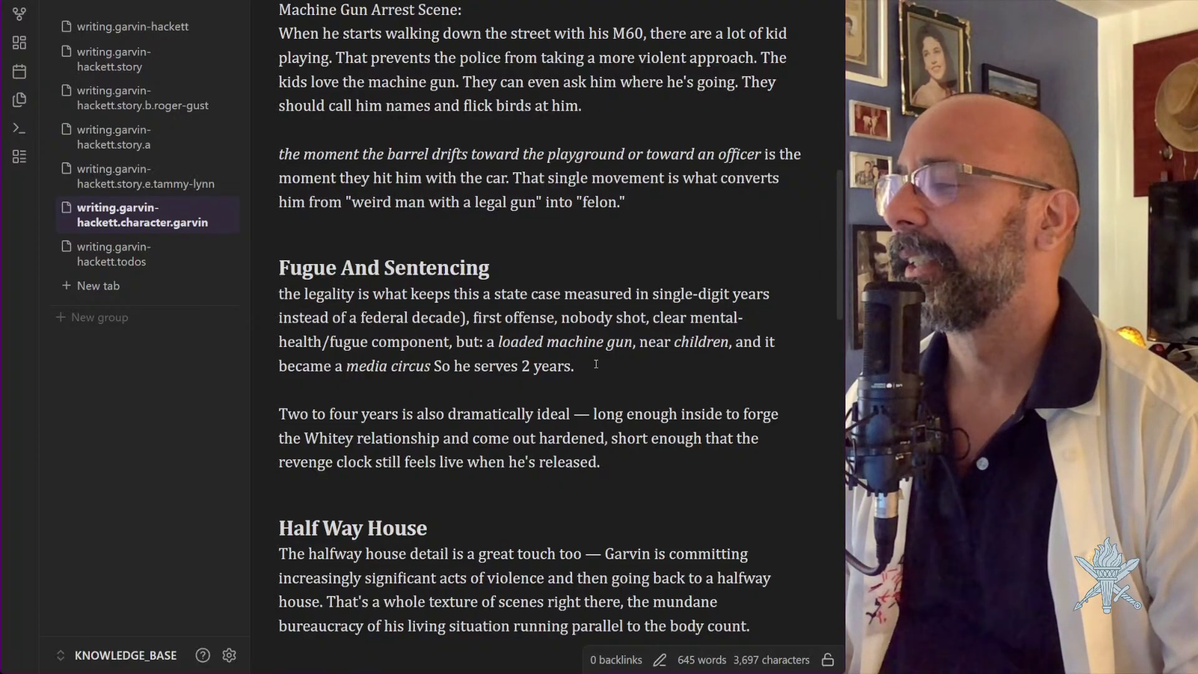
pyautogui.moveTo(595, 364); pyautogui.dragTo(264, 286)
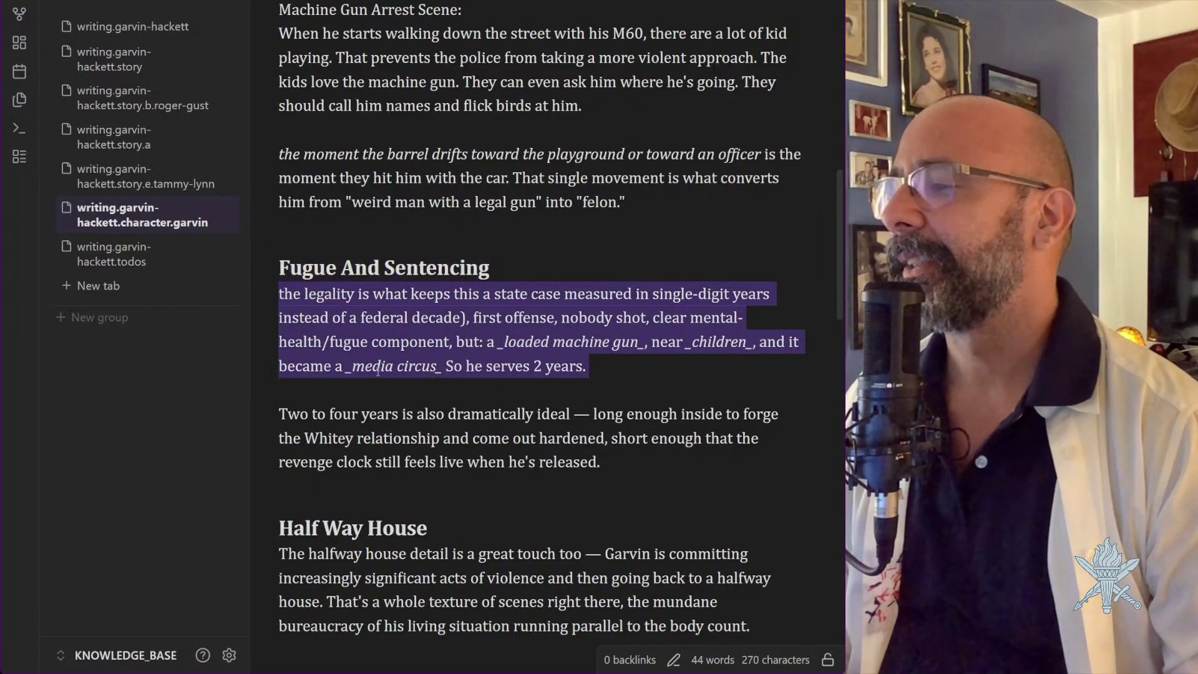
pyautogui.click(439, 369)
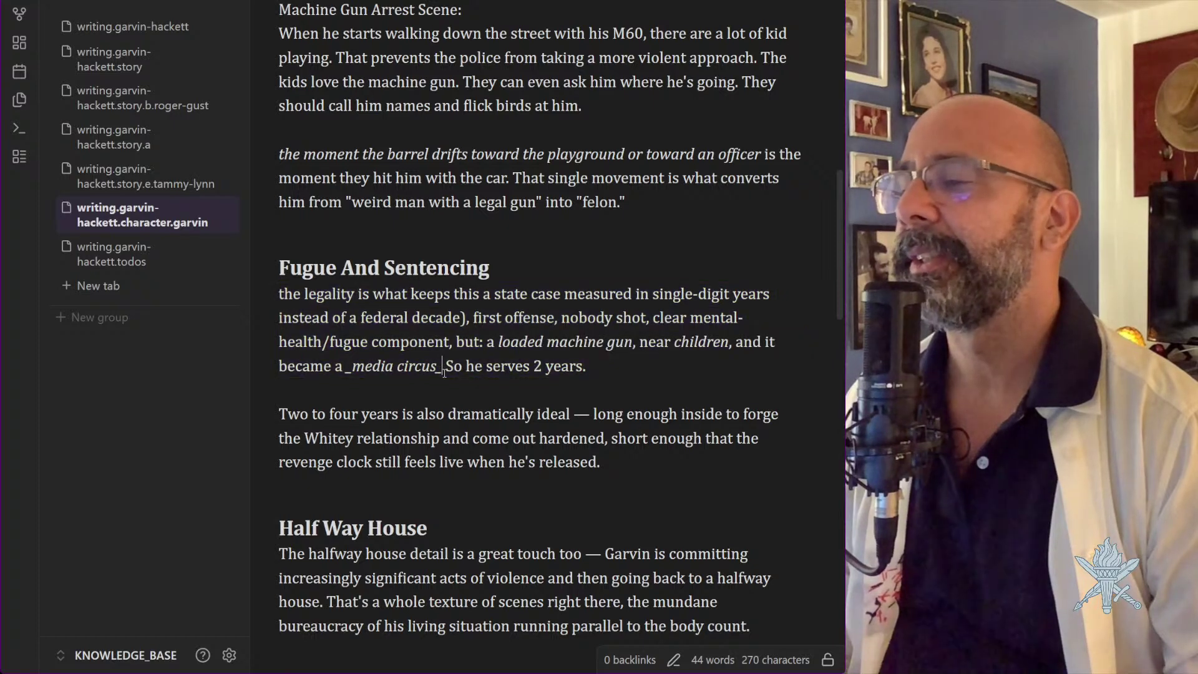
pyautogui.click(456, 345)
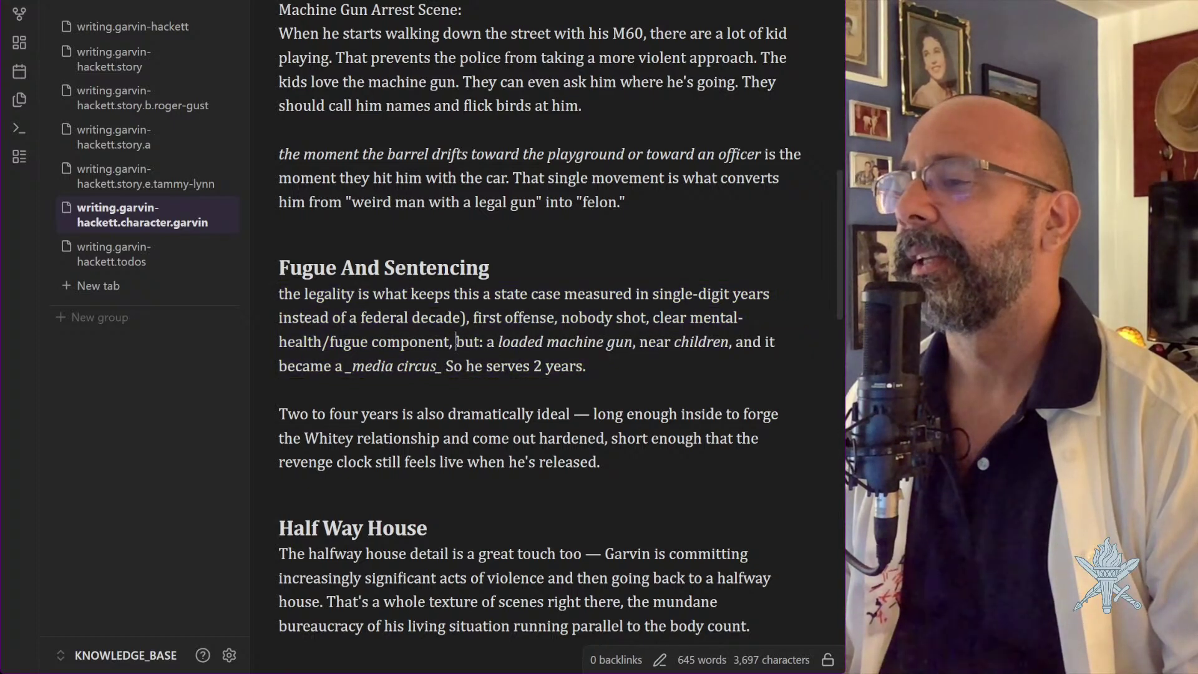
pyautogui.click(473, 318)
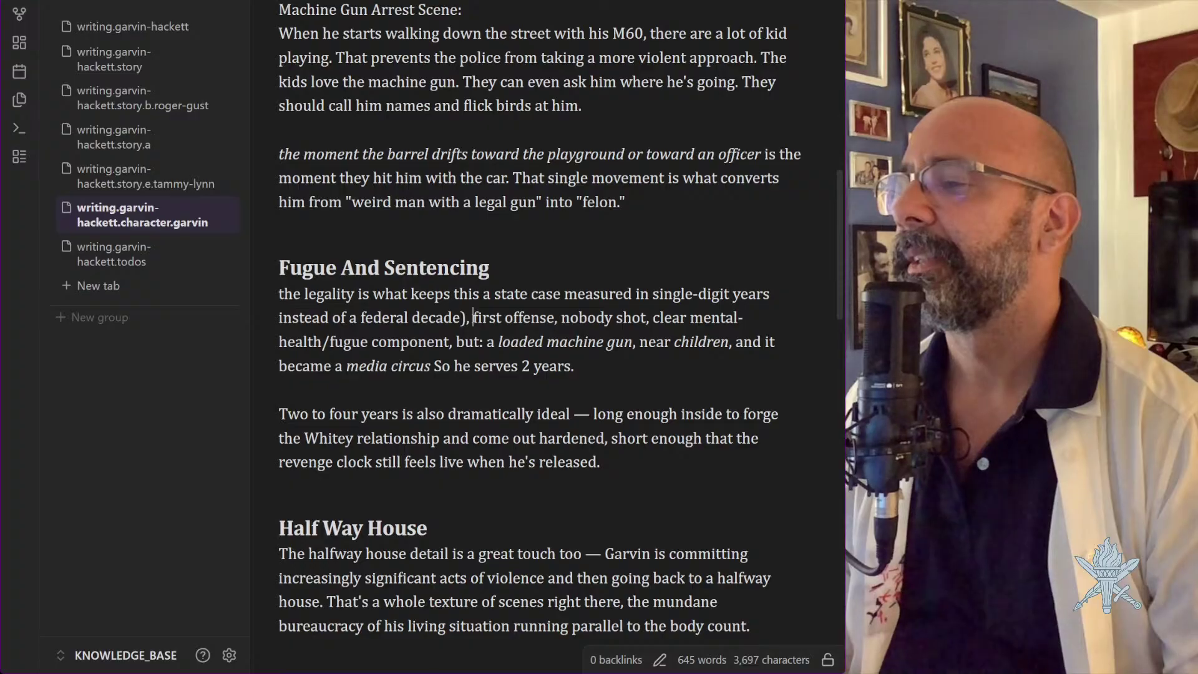
pyautogui.moveTo(472, 318); pyautogui.dragTo(280, 293)
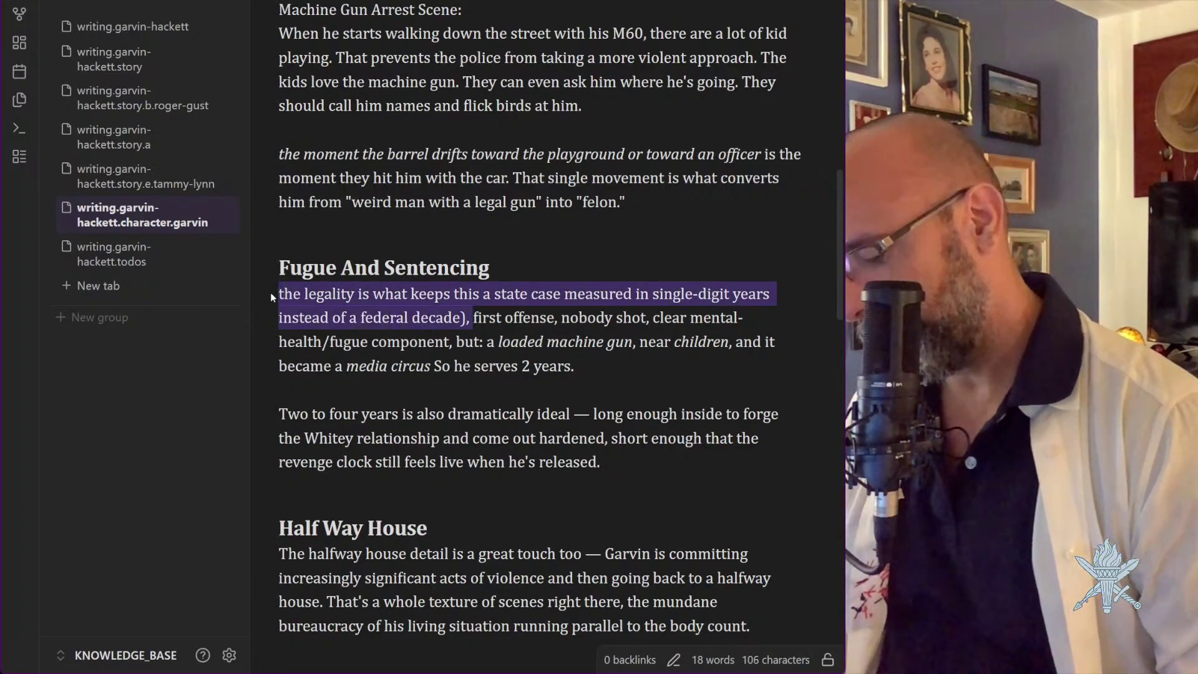
pyautogui.press('BackSpace')
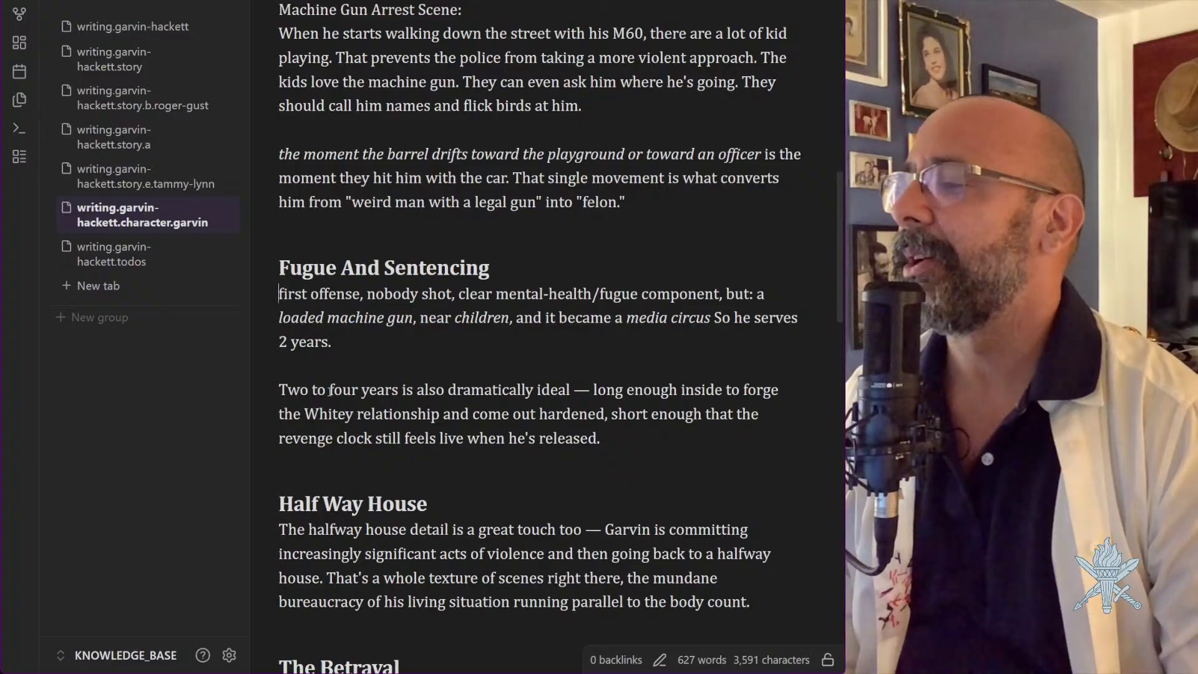
# Delete the "Two to four years" paragraph under Fugue And Sentencing and the blank lines it leaves before Half Way House
pyautogui.scroll(-2, 320, 303)
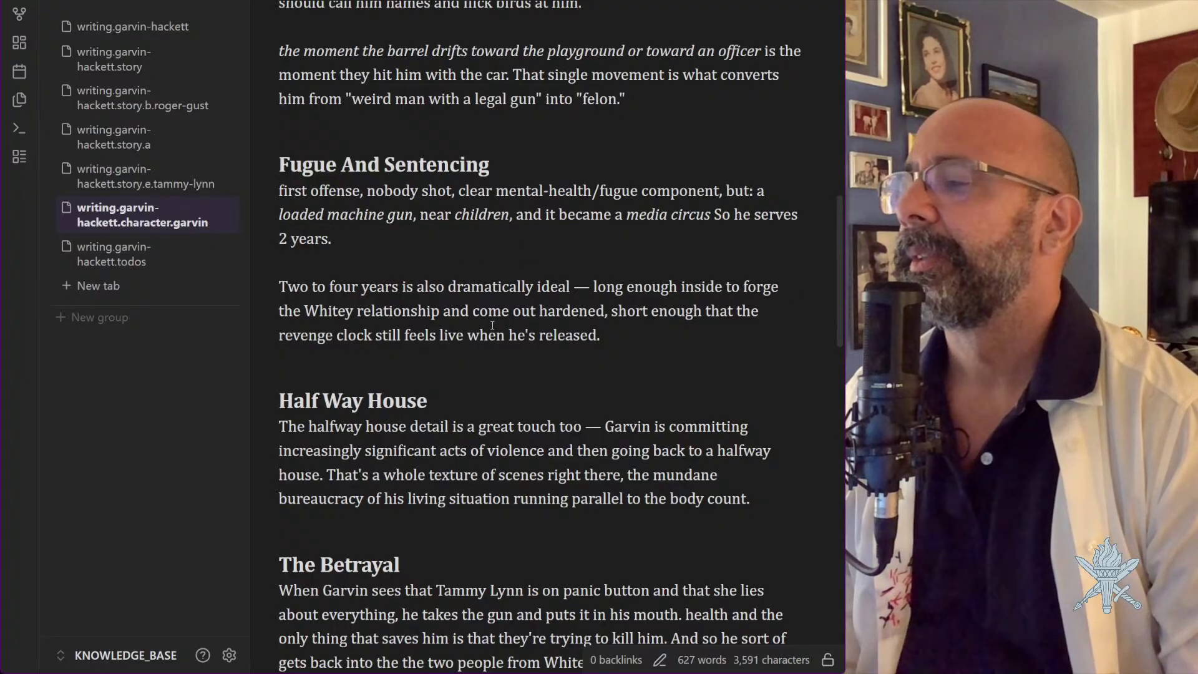
pyautogui.moveTo(650, 337); pyautogui.dragTo(242, 280)
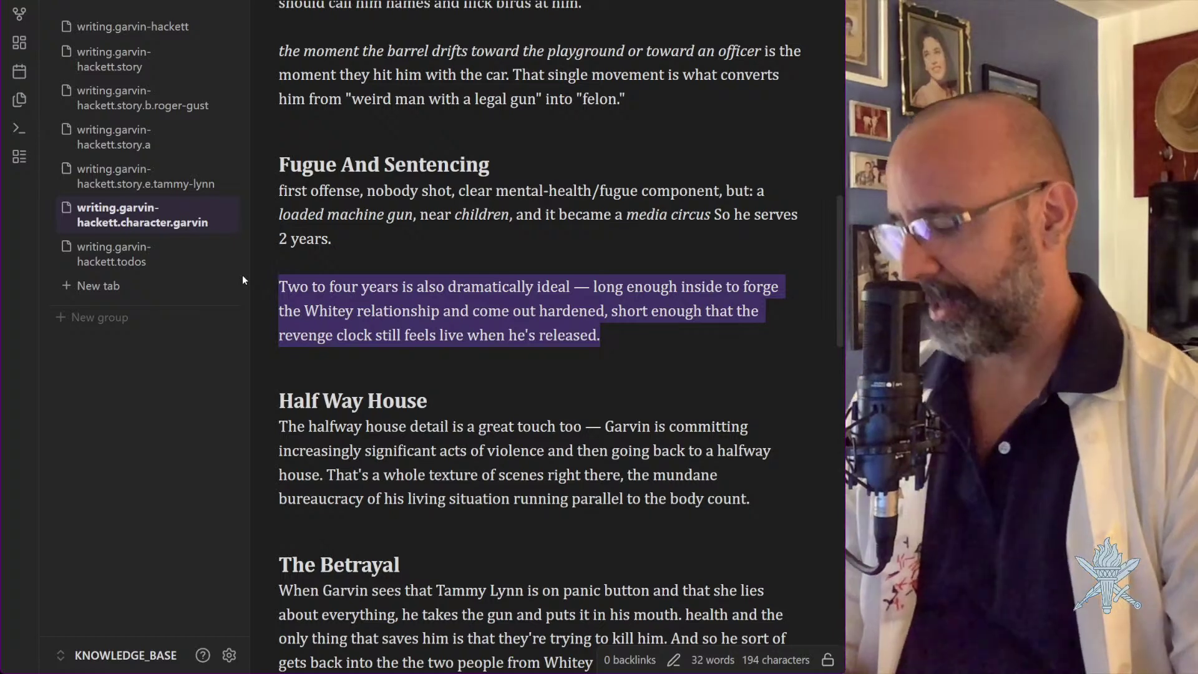
pyautogui.press('BackSpace')
pyautogui.press('BackSpace')
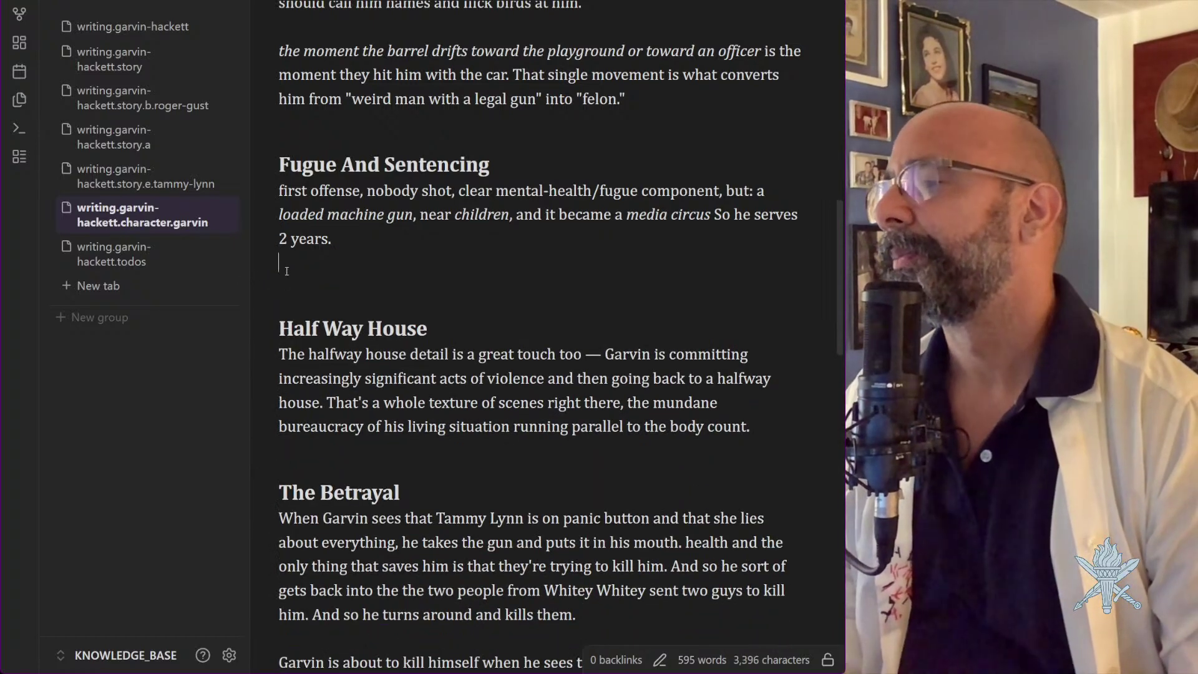
pyautogui.press('BackSpace')
pyautogui.press('BackSpace')
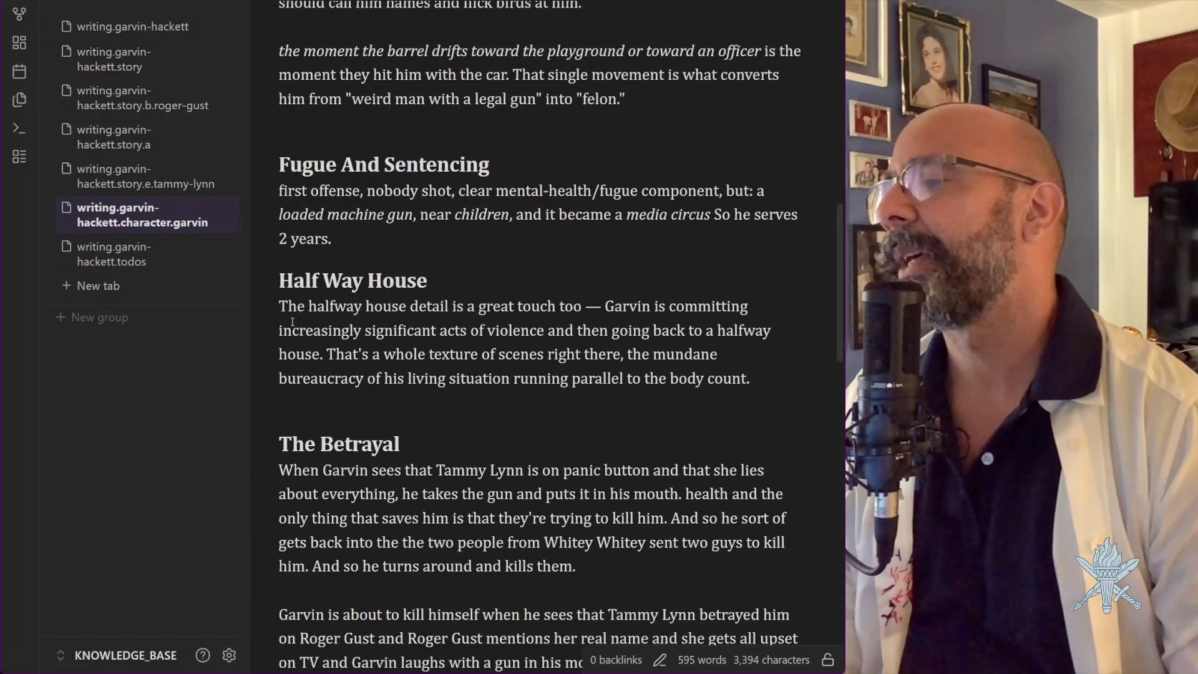
# Review the Half Way House and The Betrayal notes against the character's decisions and the Machine Gun Arrest Scene
pyautogui.click(287, 306)
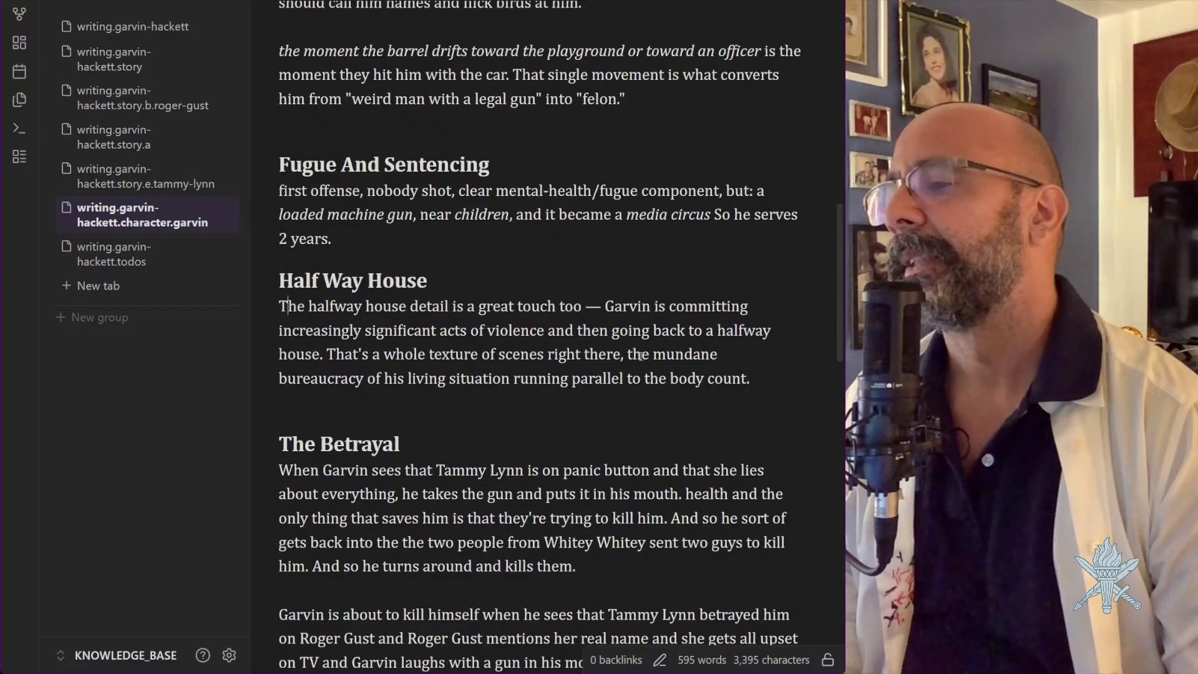
pyautogui.click(748, 378)
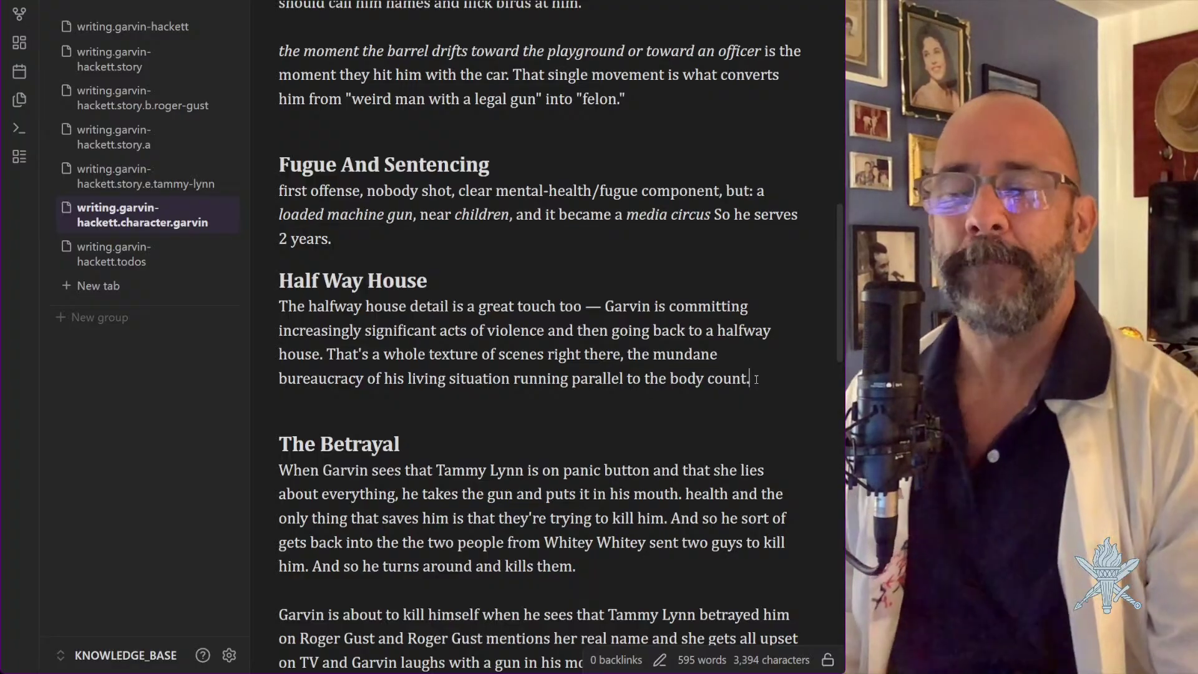
pyautogui.scroll(-1, 703, 314)
pyautogui.scroll(-1, 703, 313)
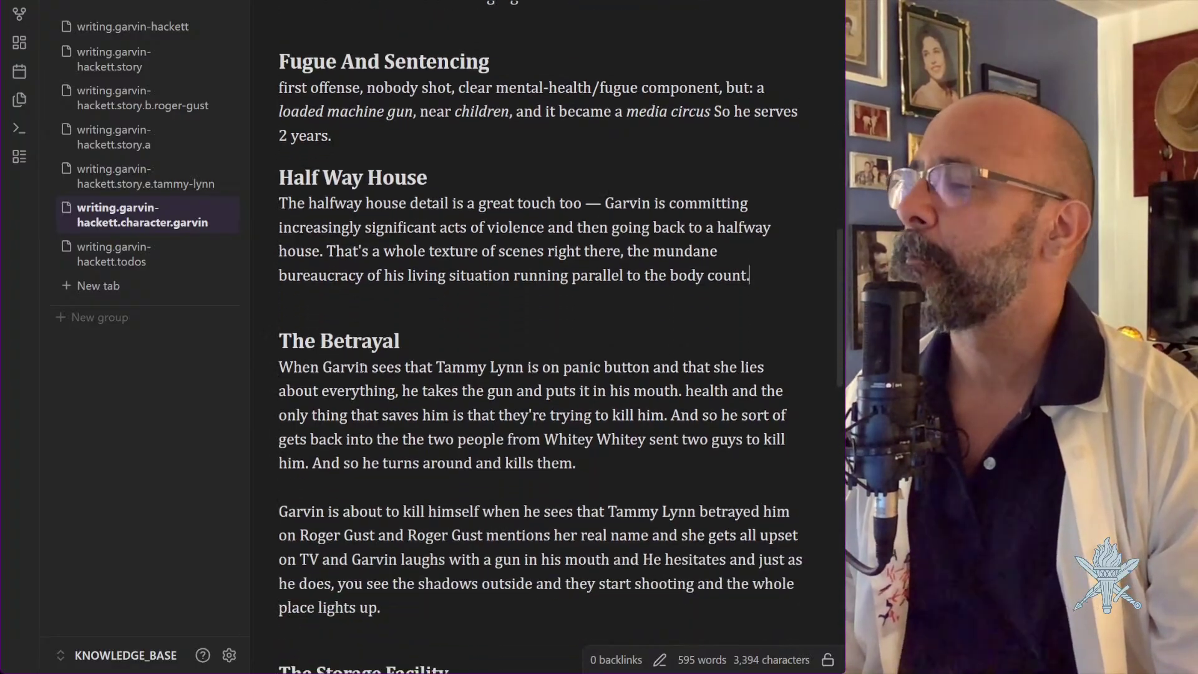
pyautogui.click(352, 298)
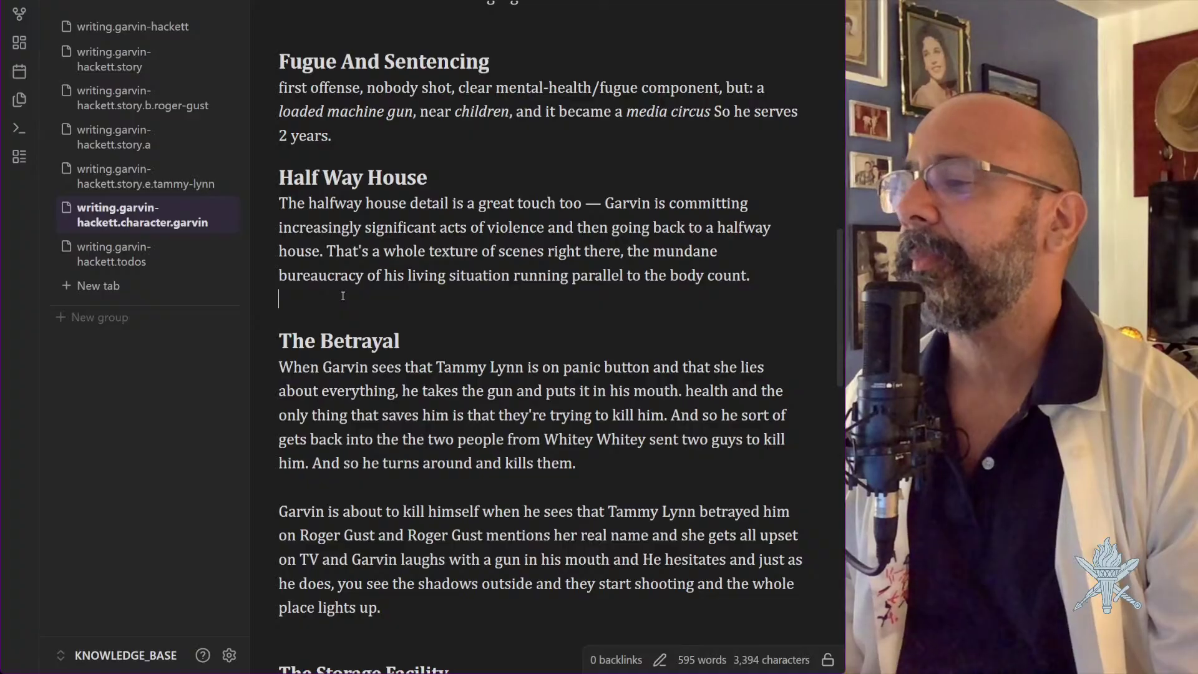
pyautogui.scroll(-3, 543, 343)
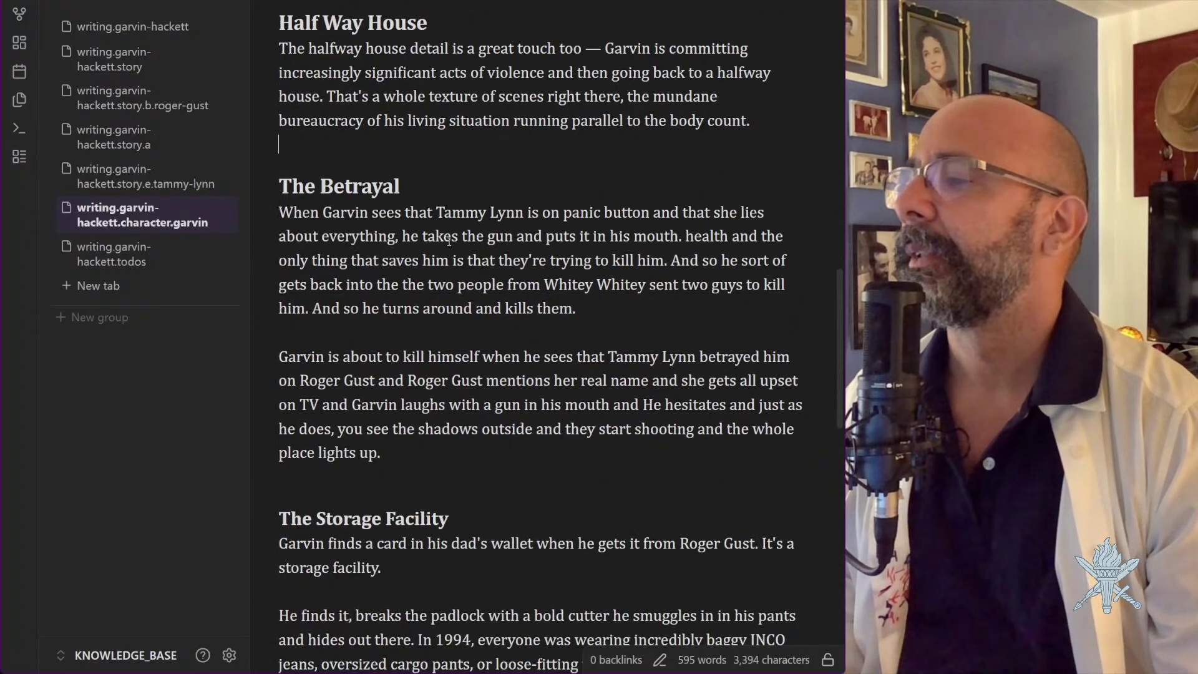
pyautogui.scroll(10, 665, 254)
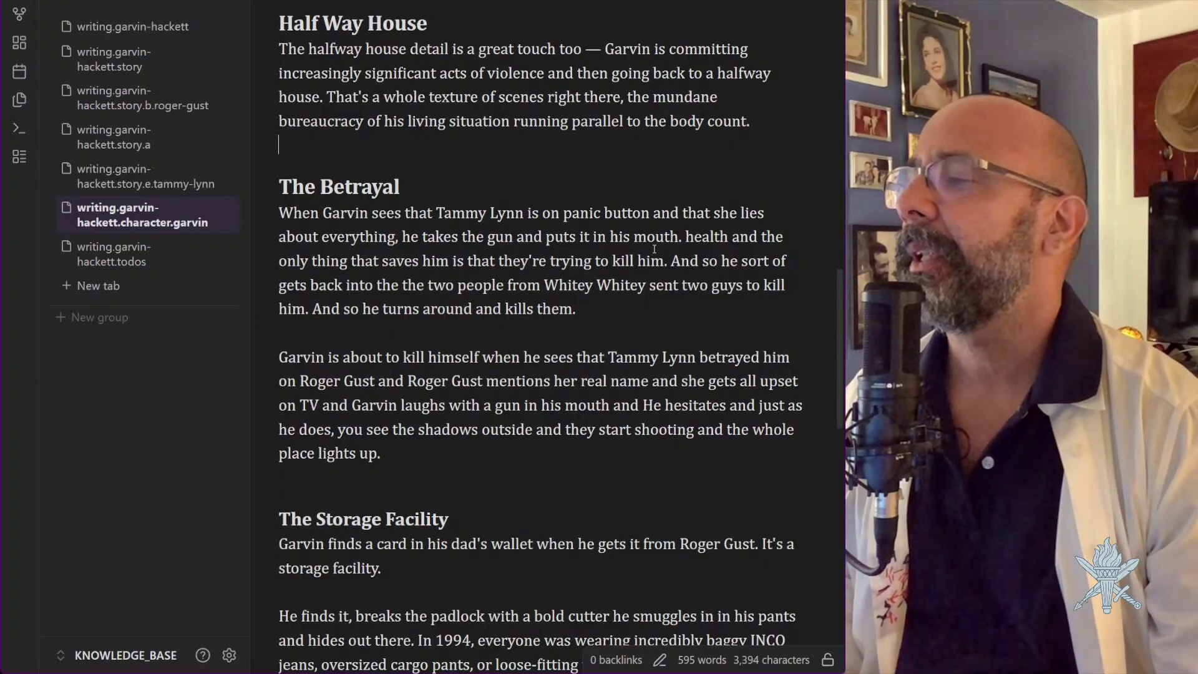
pyautogui.scroll(1, 654, 249)
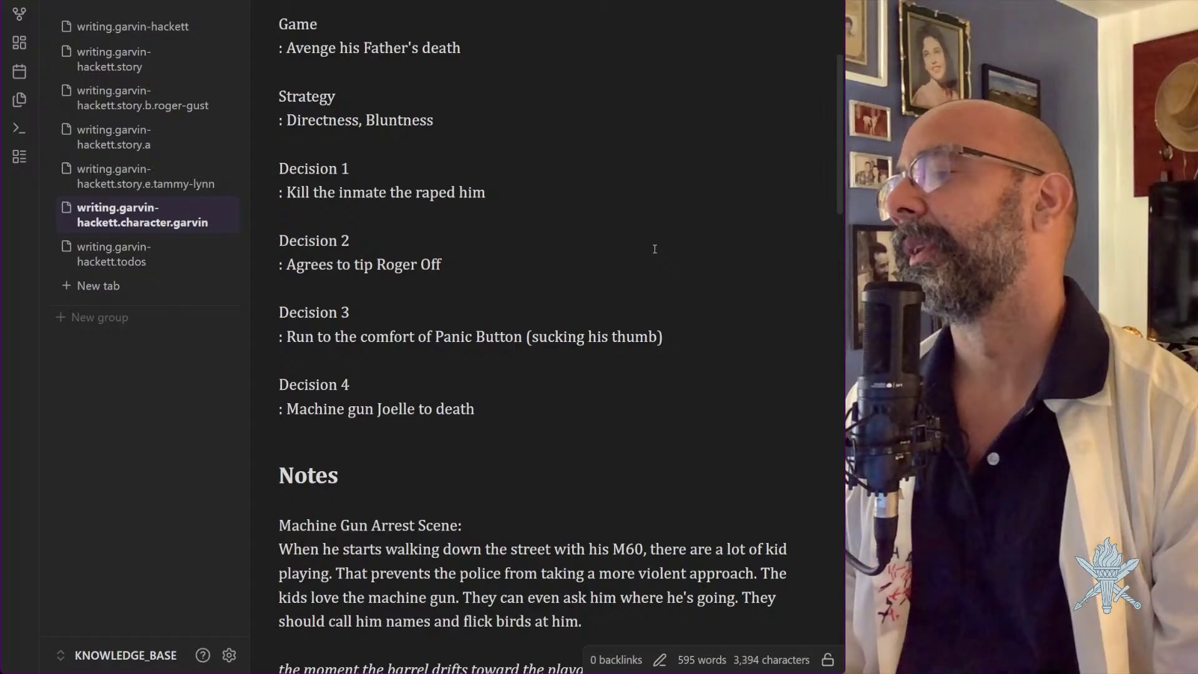
pyautogui.scroll(-5, 655, 249)
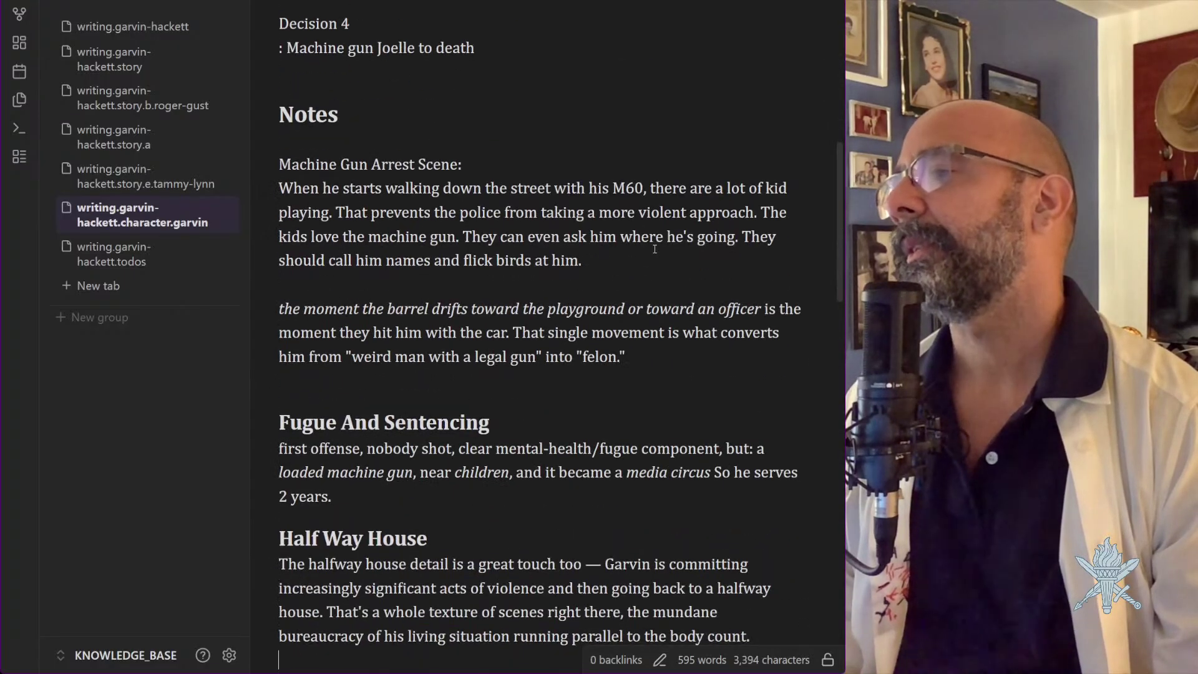
pyautogui.scroll(3, 654, 249)
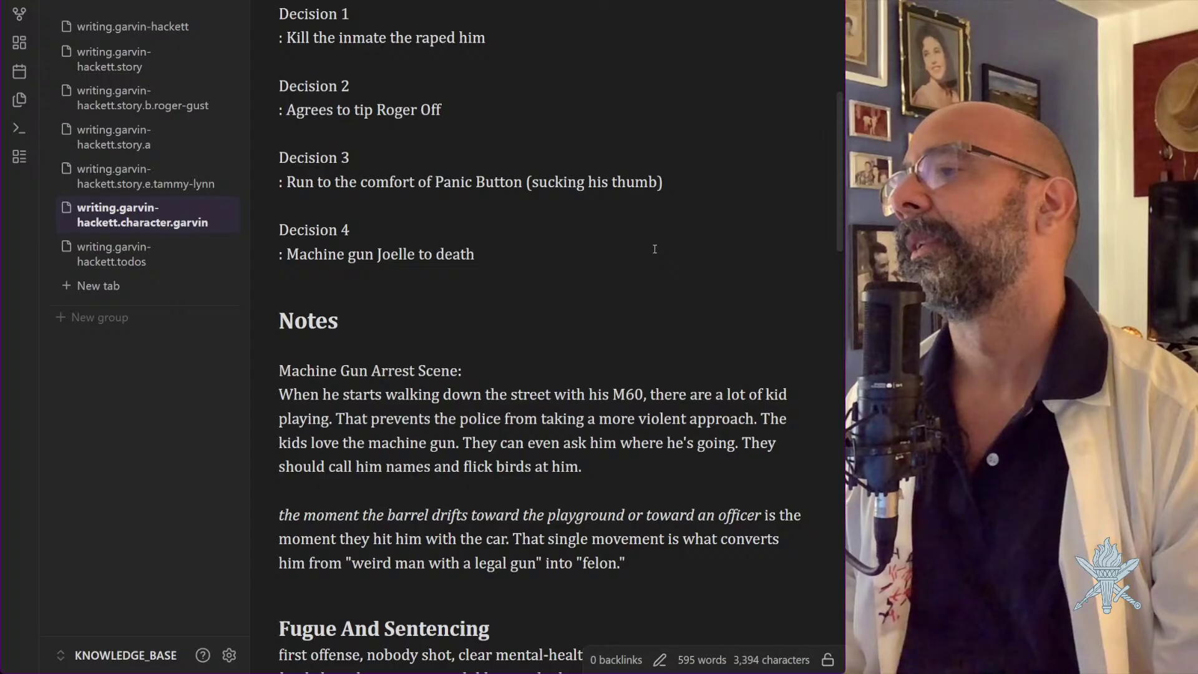
pyautogui.scroll(-10, 654, 249)
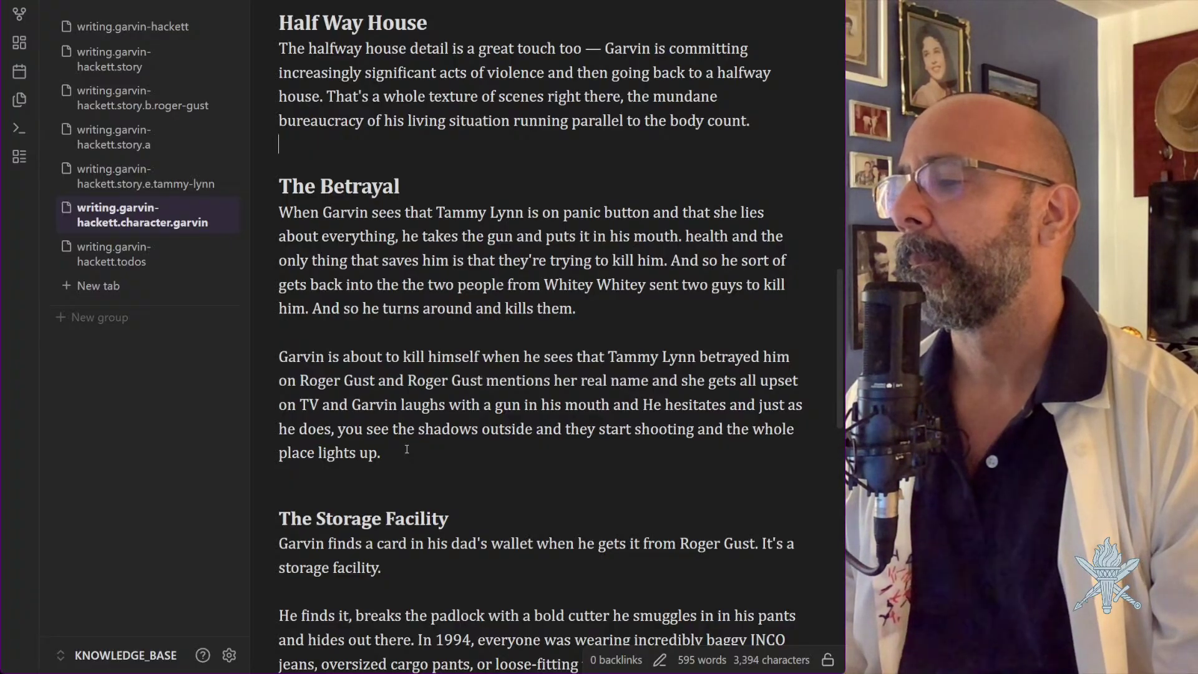
pyautogui.moveTo(407, 449); pyautogui.dragTo(270, 354)
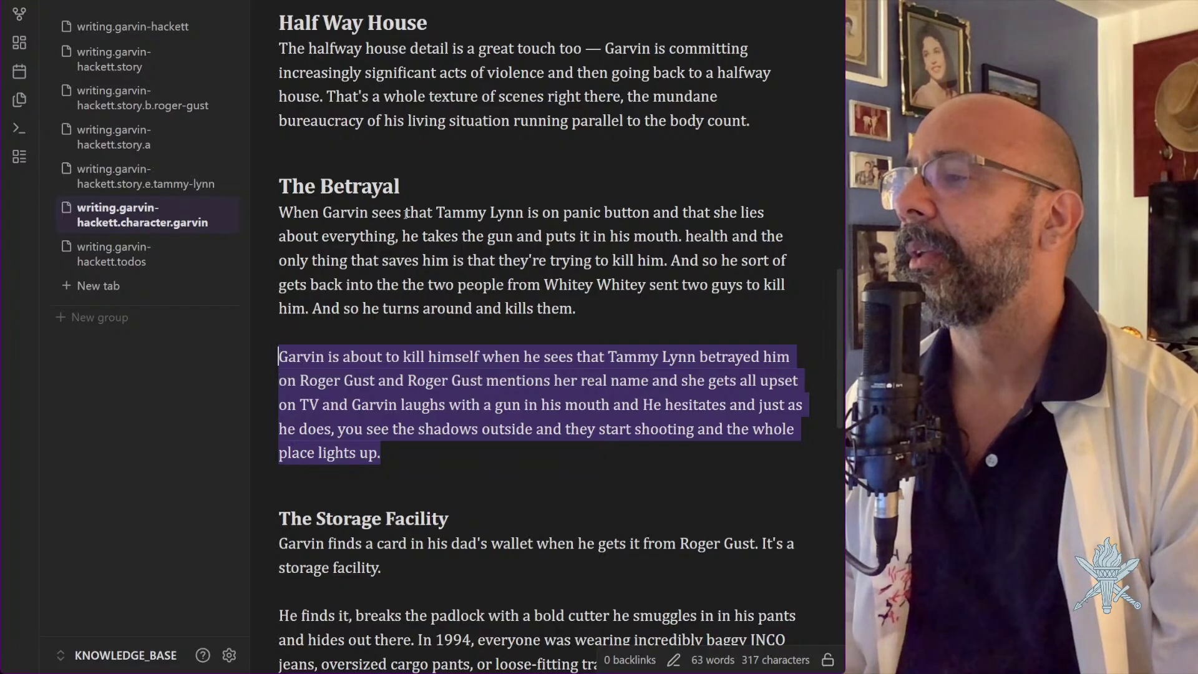
# Tighten the opening sentence of The Betrayal: delete "that" and "is" around "Tammy Lynn" and replace "and that she lies" with "ling"
pyautogui.moveTo(403, 214); pyautogui.dragTo(432, 213)
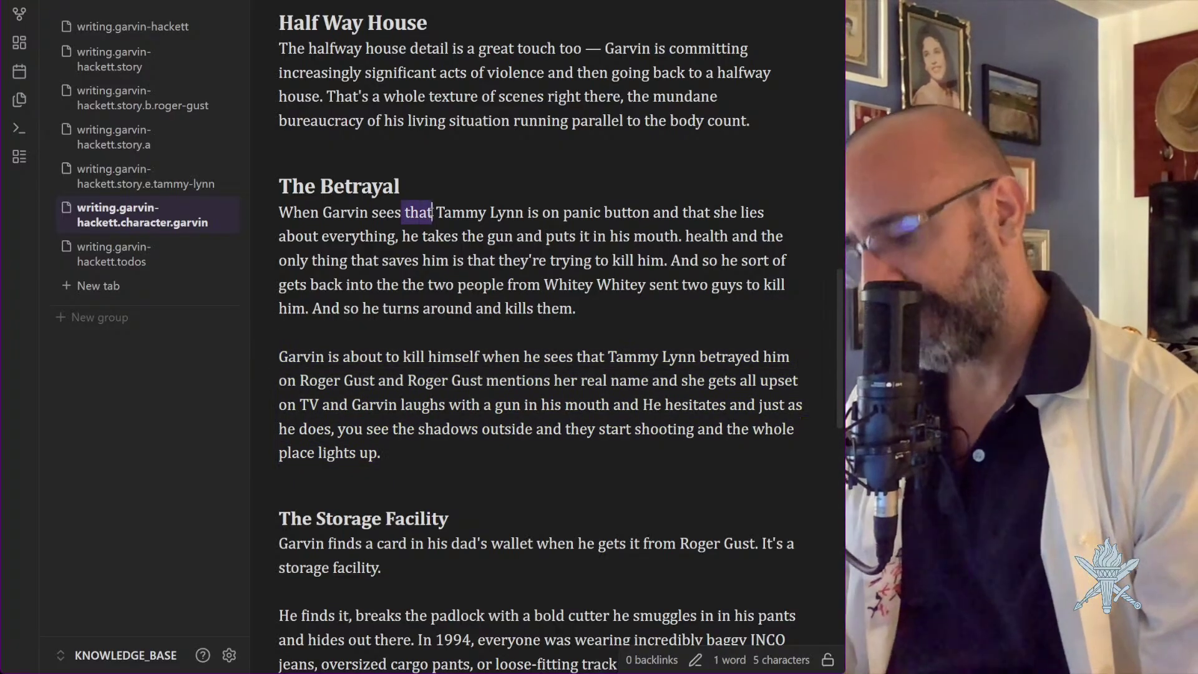
pyautogui.press('BackSpace')
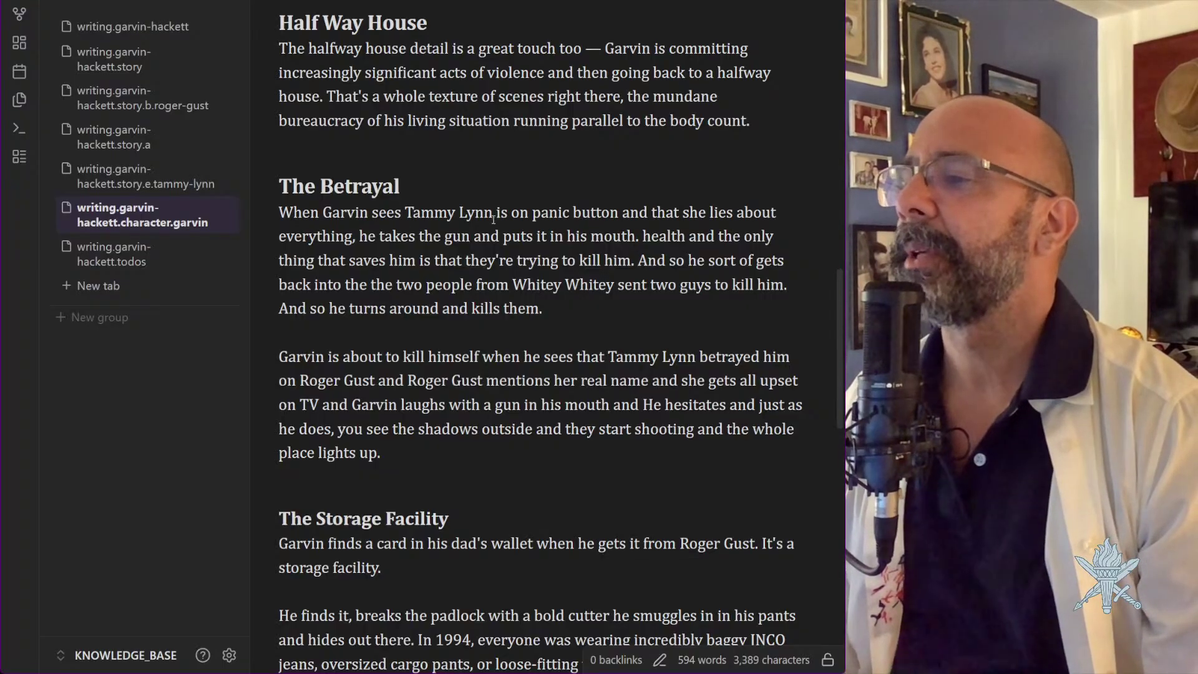
pyautogui.moveTo(493, 219); pyautogui.dragTo(507, 219)
pyautogui.press('BackSpace')
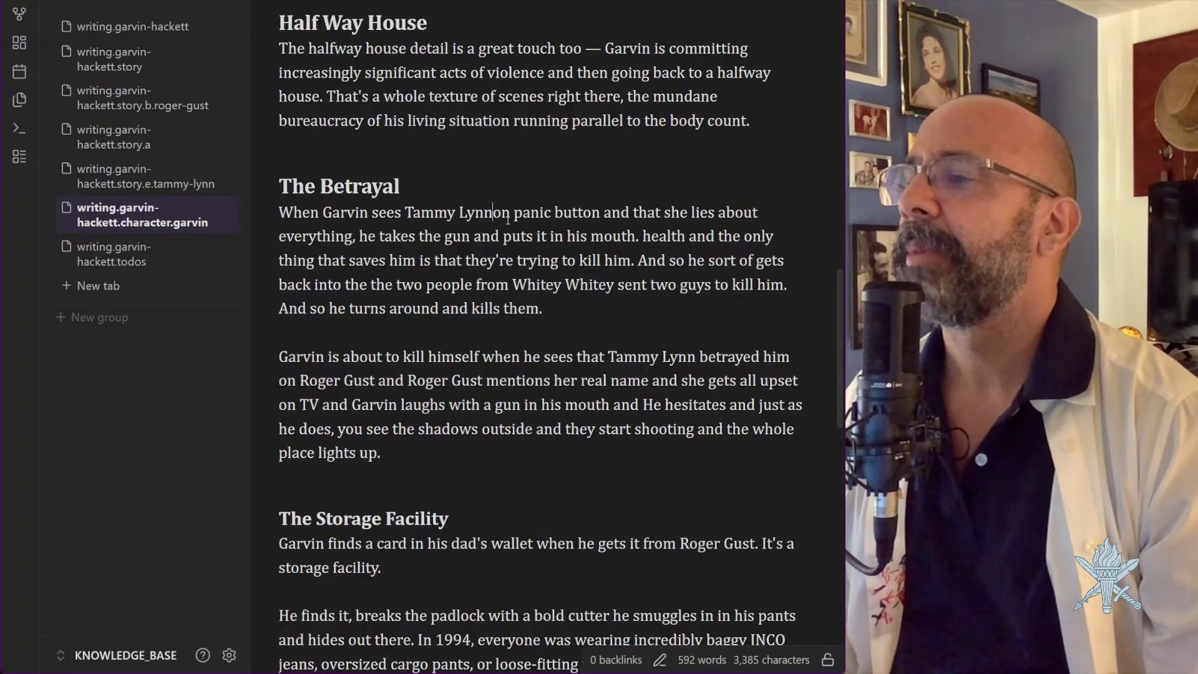
pyautogui.moveTo(600, 214); pyautogui.dragTo(715, 212)
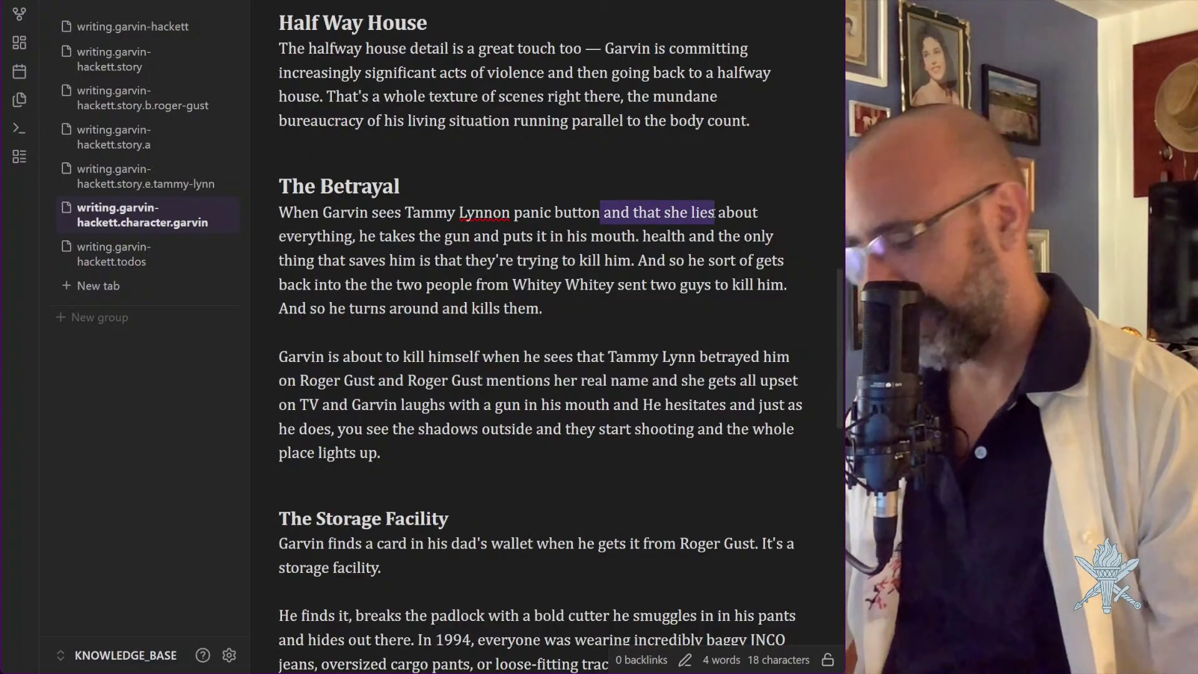
pyautogui.write('ling')
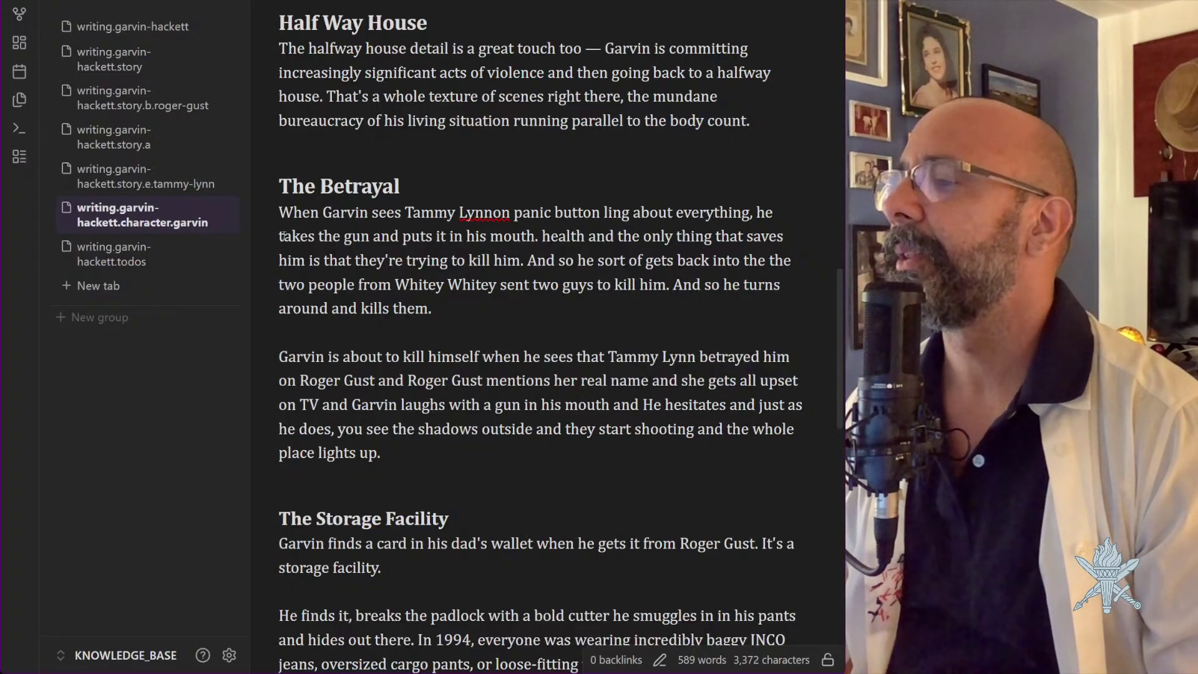
# Delete "takes the gun and" from The Betrayal's first sentence and insert "his gun" after "puts"
pyautogui.moveTo(284, 236); pyautogui.dragTo(402, 243)
pyautogui.press('BackSpace')
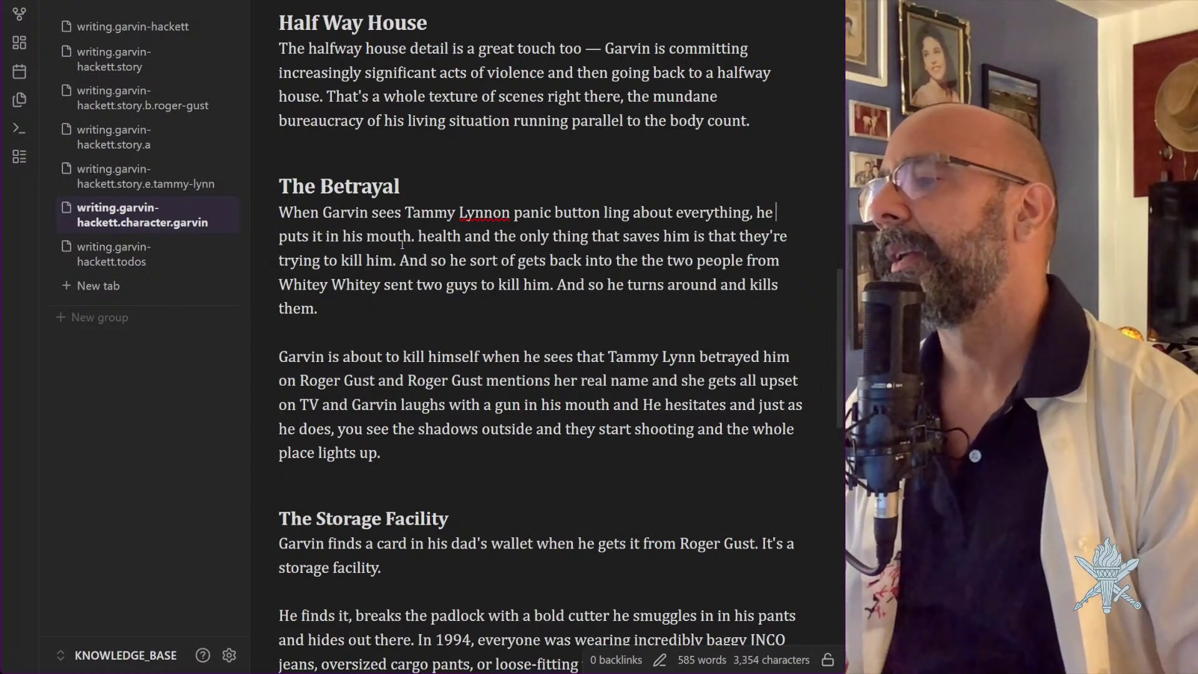
pyautogui.press('Right')
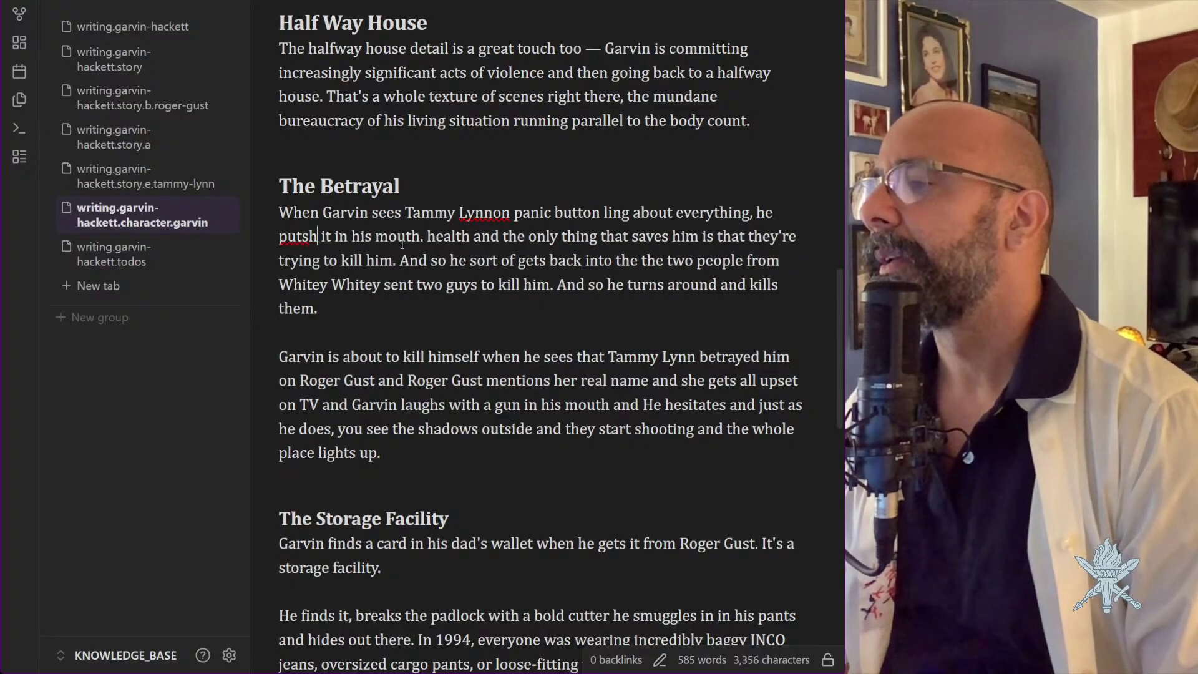
pyautogui.write('his g')
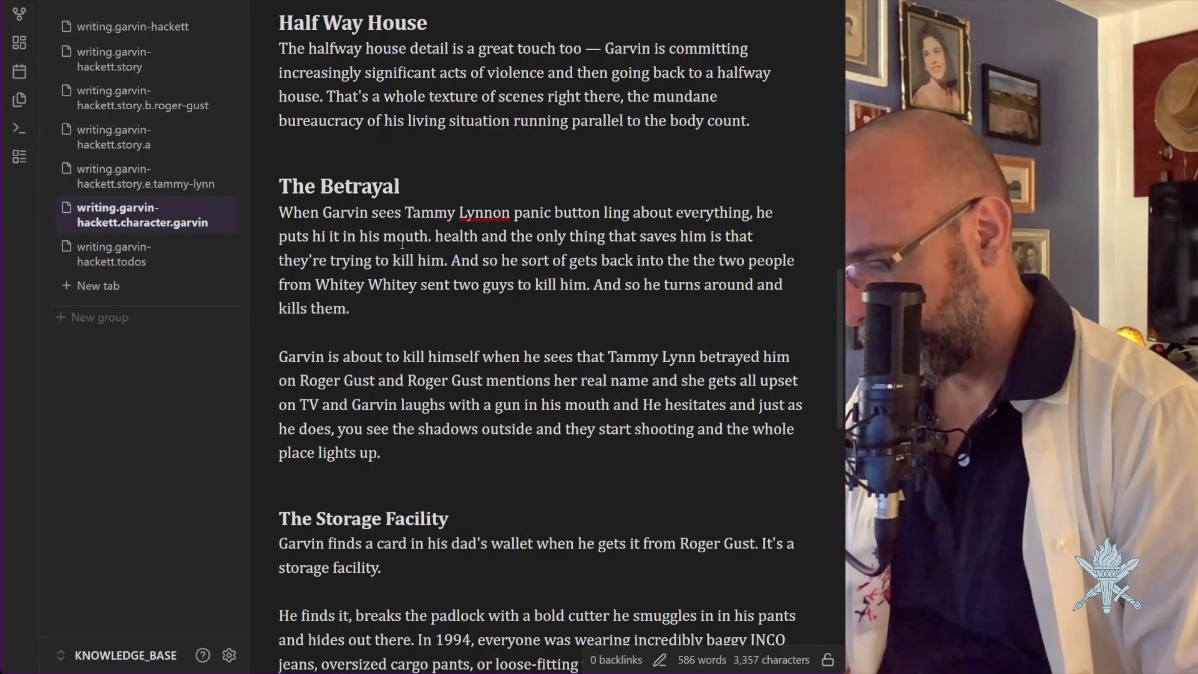
pyautogui.write('un')
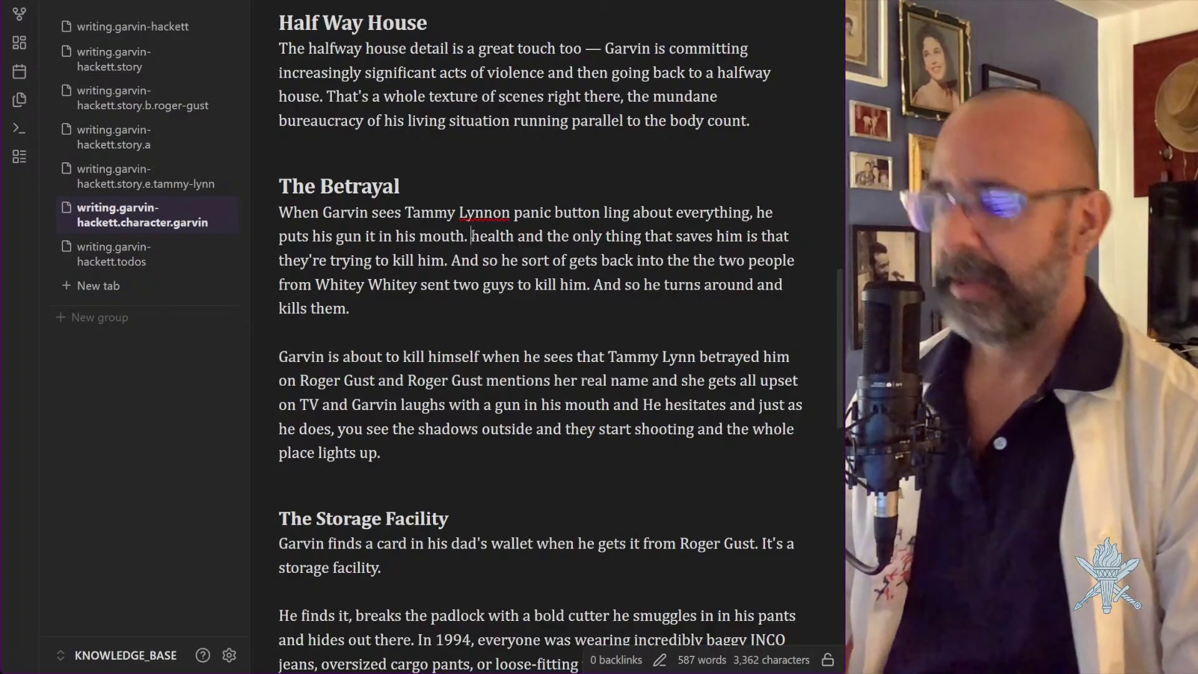
pyautogui.press('Return')
pyautogui.press('Return')
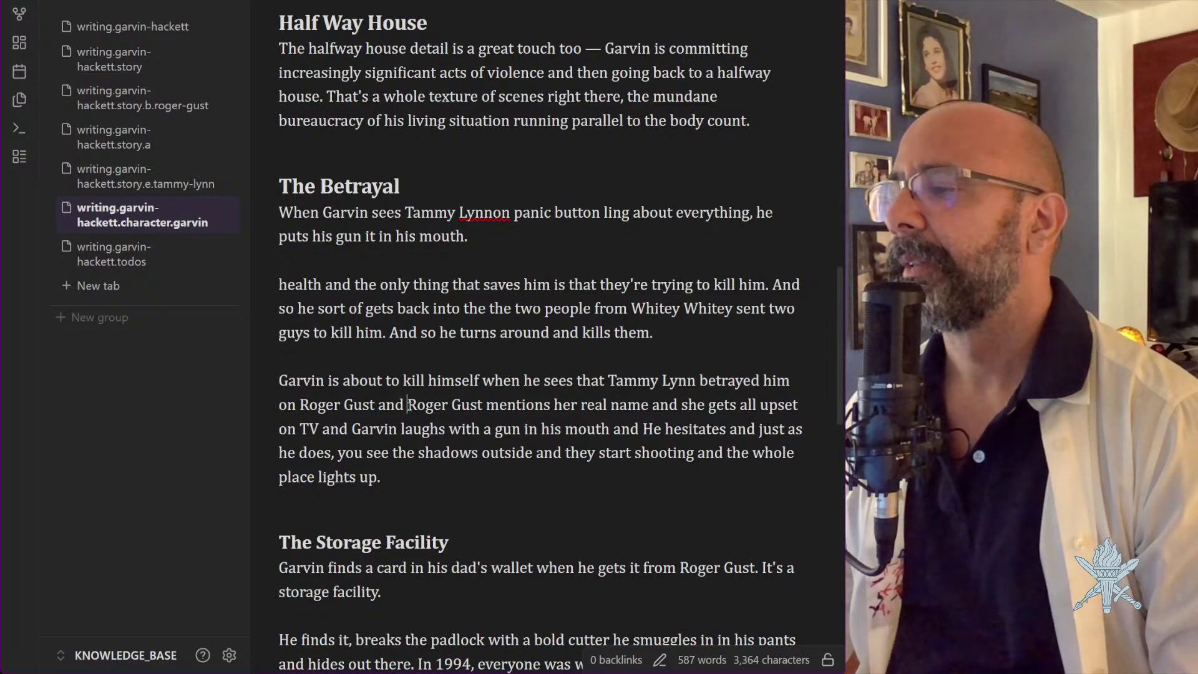
pyautogui.moveTo(409, 405); pyautogui.dragTo(467, 478)
pyautogui.hotkey('ctrl', 'c')
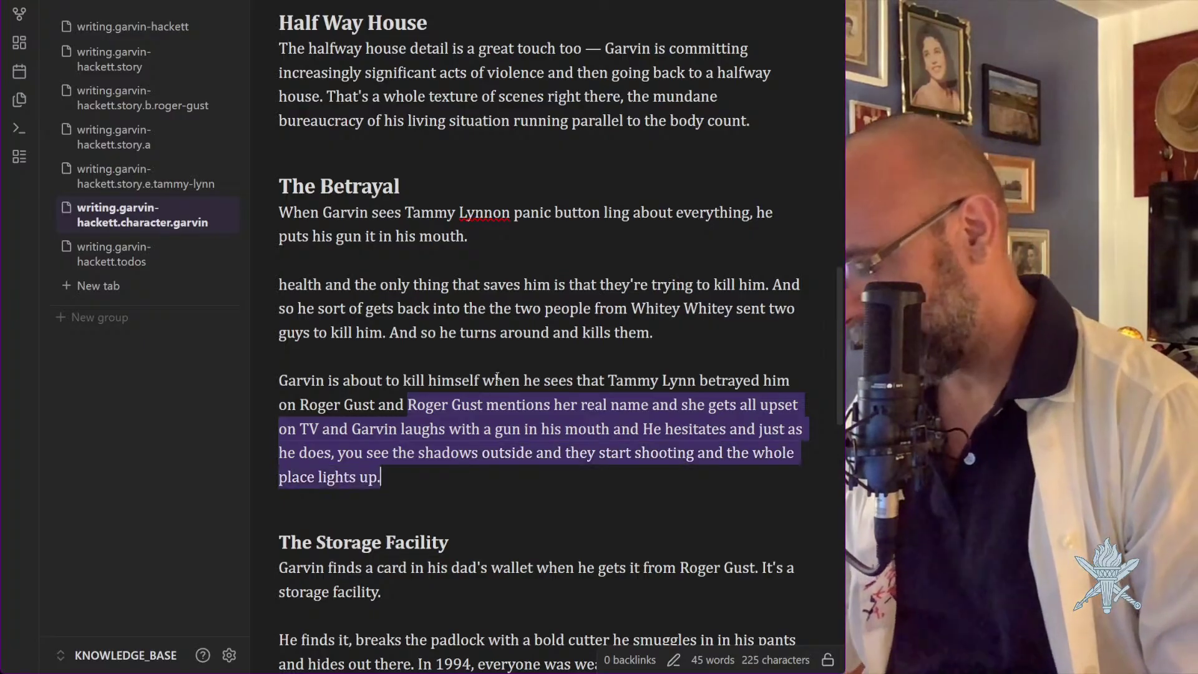
pyautogui.press('BackSpace')
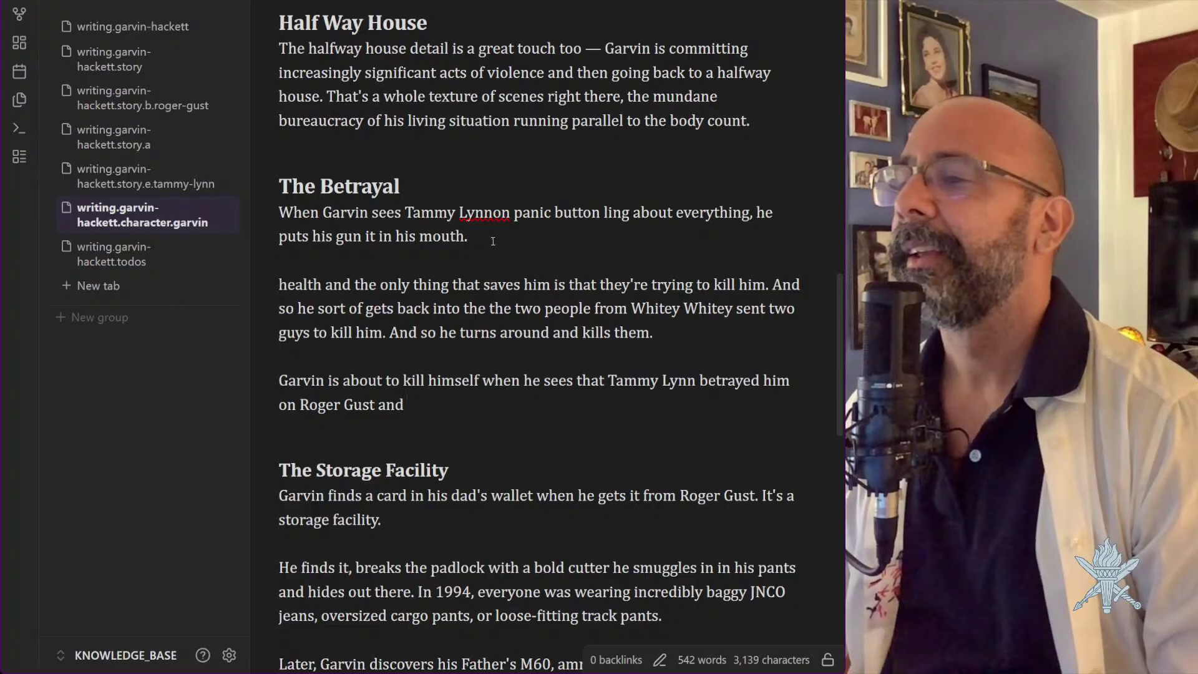
pyautogui.click(490, 237)
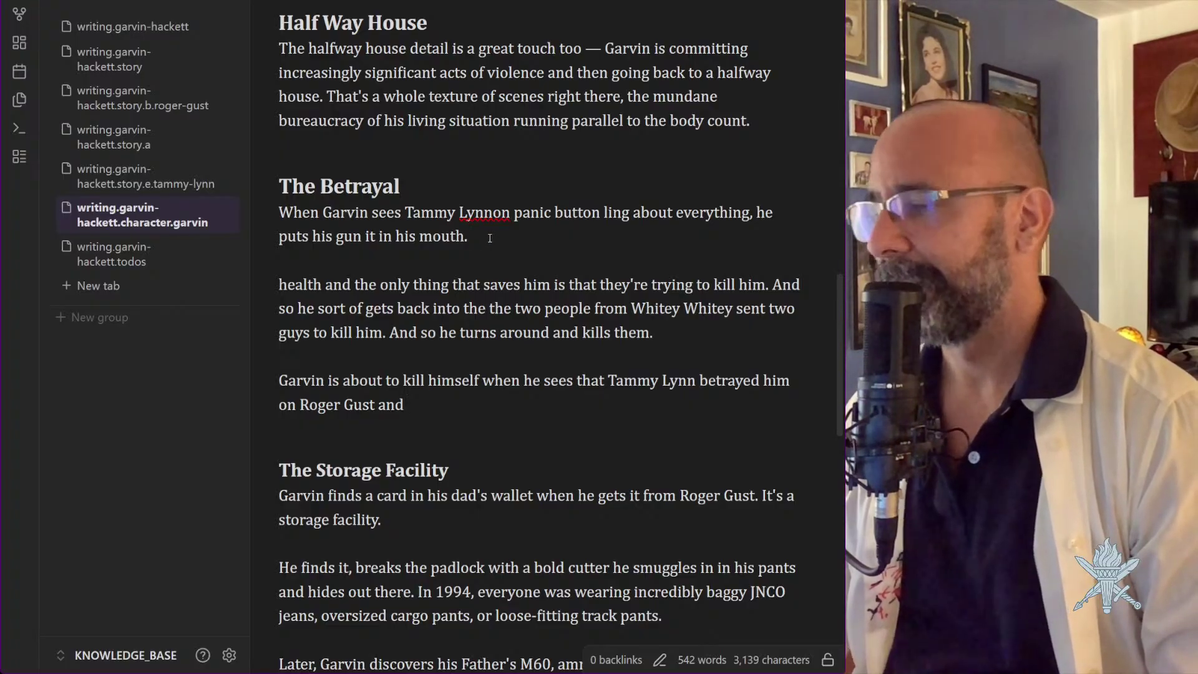
pyautogui.hotkey('ctrl', 'v')
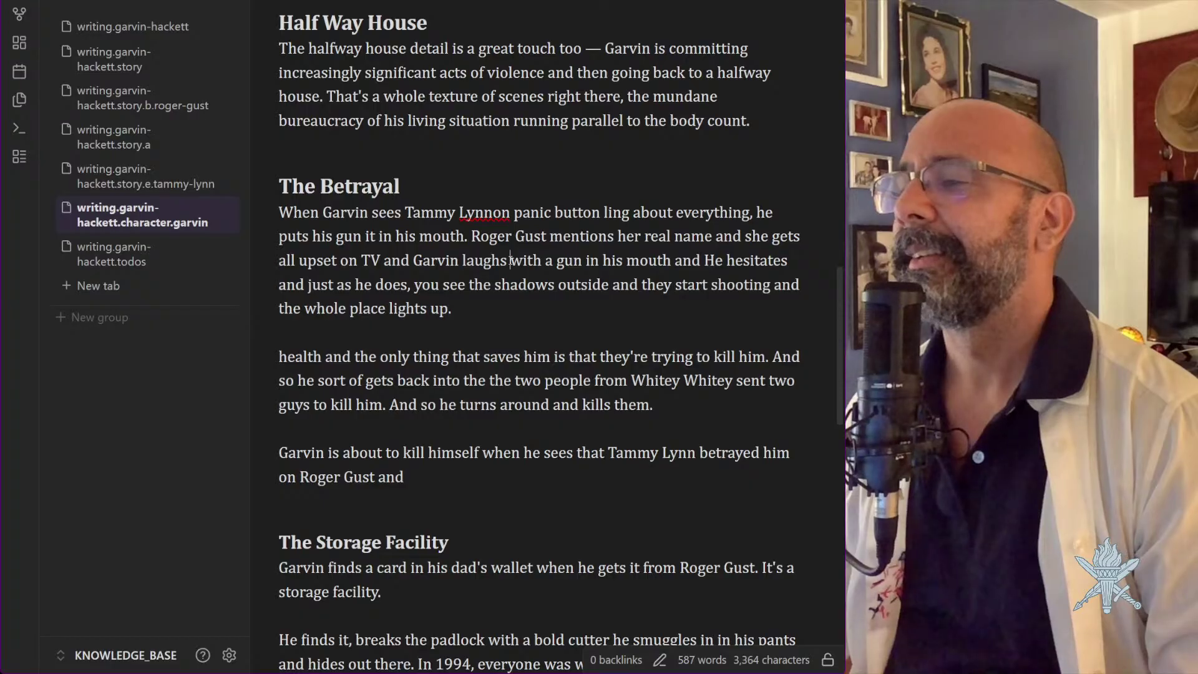
# In the moved text, change "a gun in his mouth" to "the gun in his mouth" and delete "He" before "hesitates"
pyautogui.click(546, 261)
pyautogui.doubleClick(547, 260)
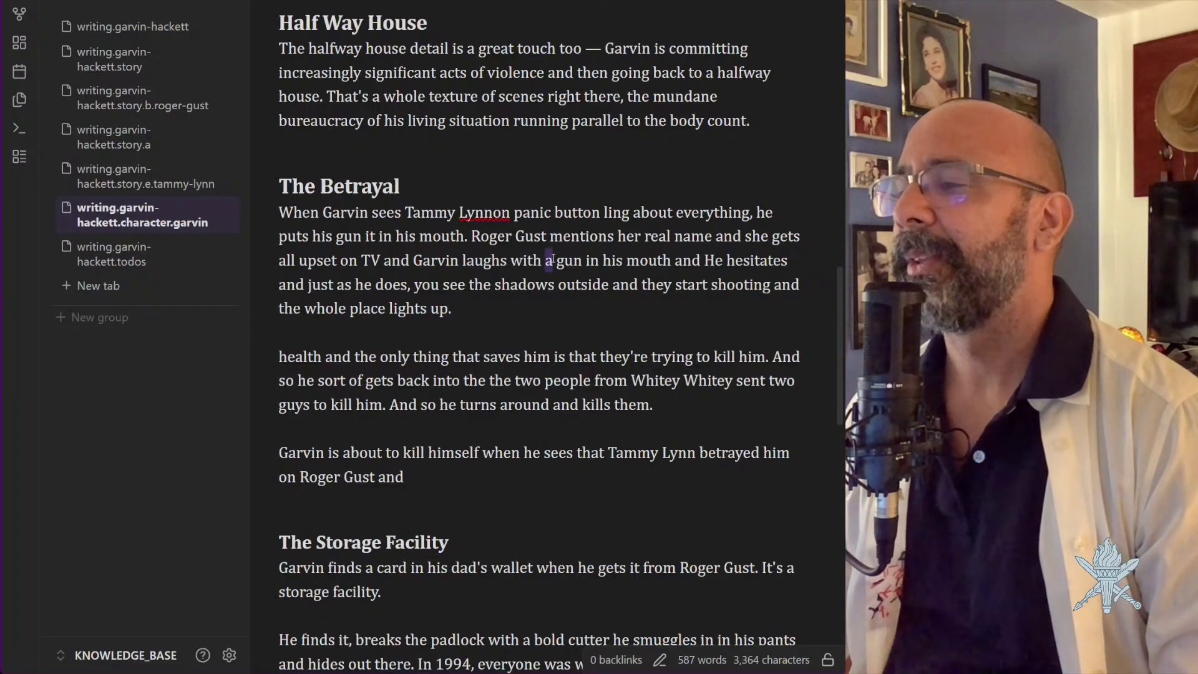
pyautogui.write('the')
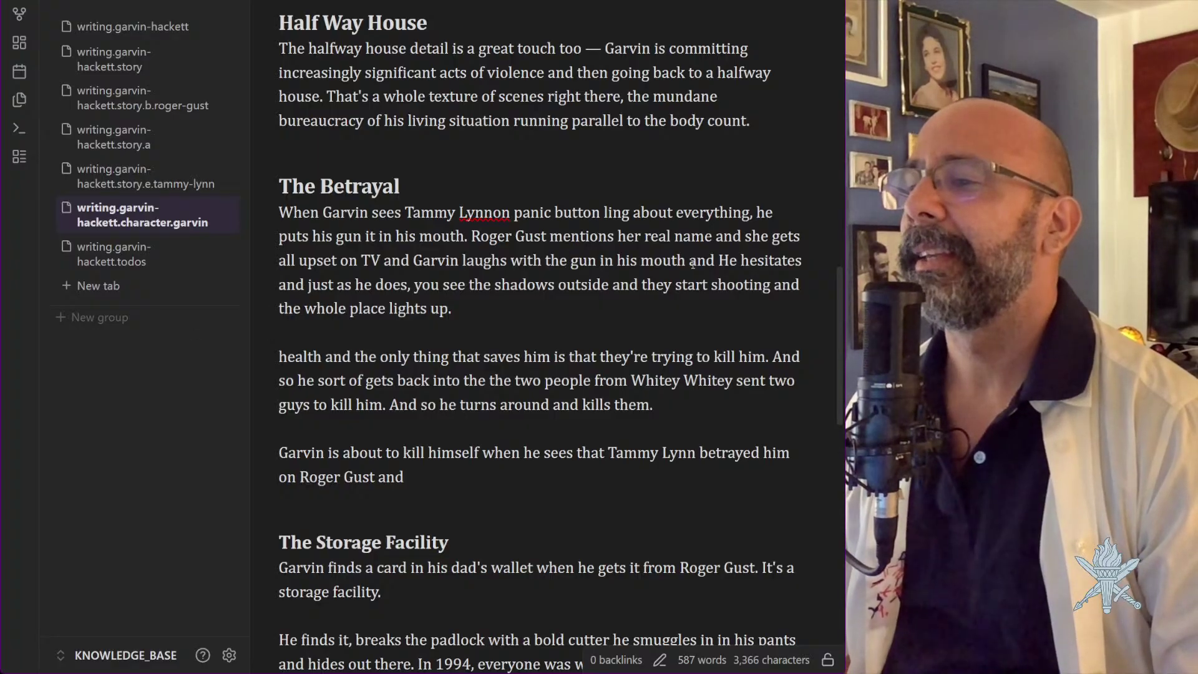
pyautogui.moveTo(719, 255); pyautogui.dragTo(738, 263)
pyautogui.press('BackSpace')
pyautogui.press('BackSpace')
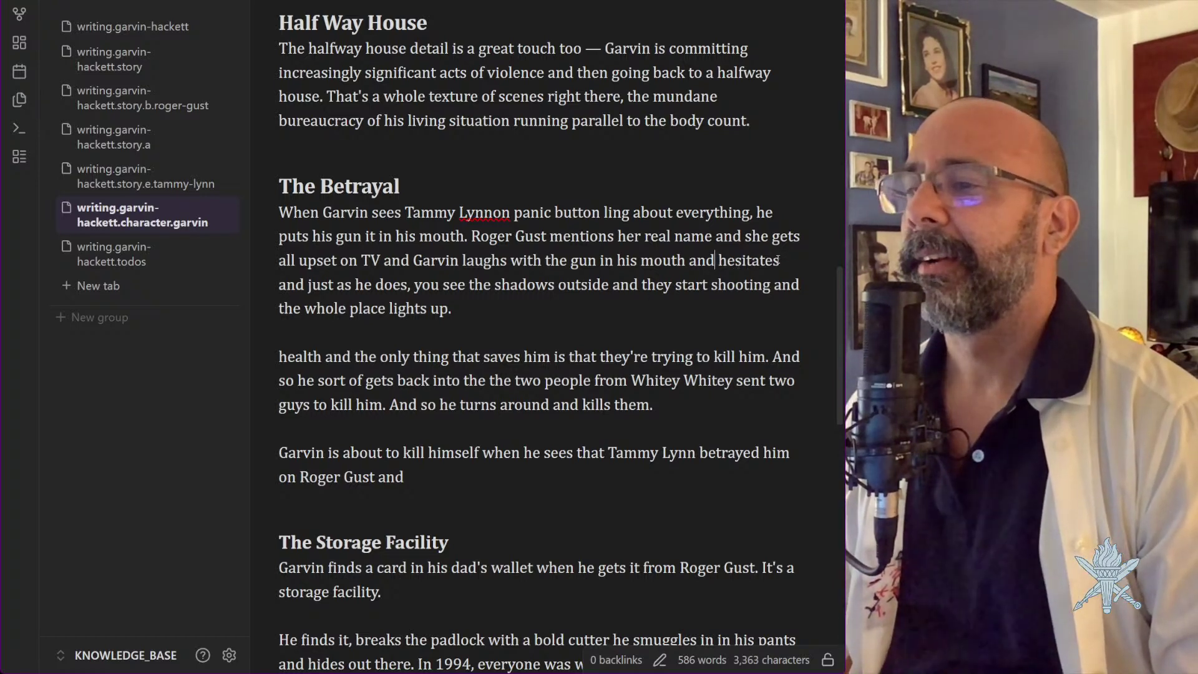
# End the sentence with a period after "hesitates" and start the following one with "Just" in place of "and just"
pyautogui.write(',')
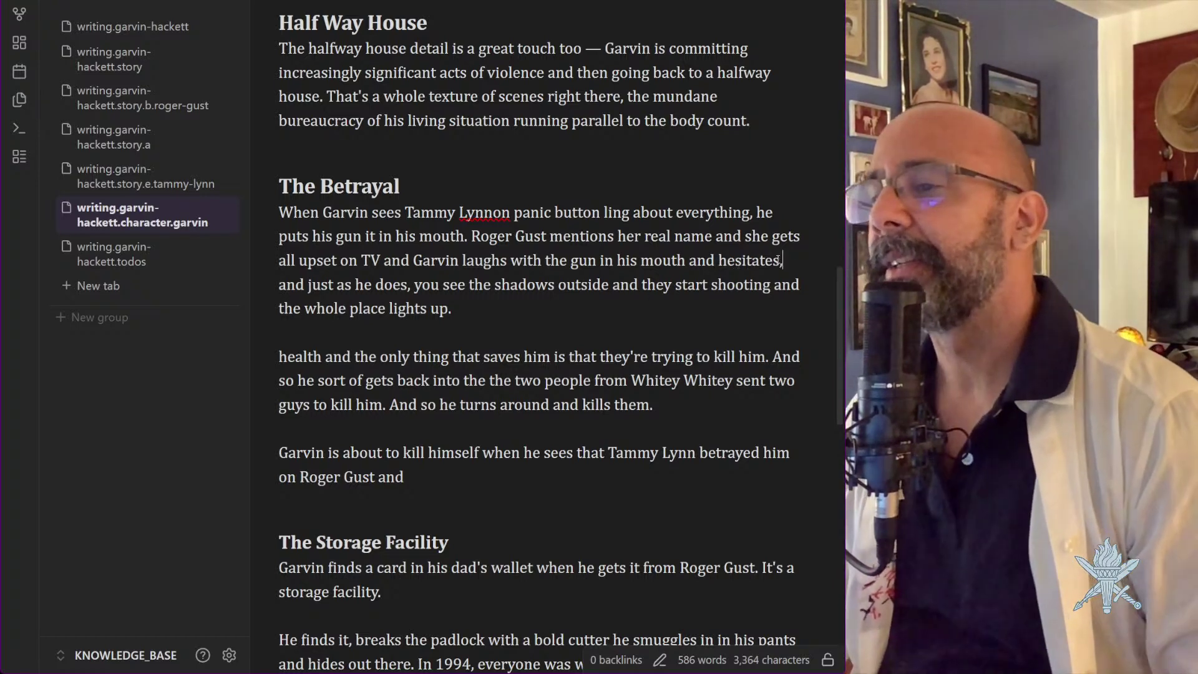
pyautogui.press('BackSpace')
pyautogui.write('.')
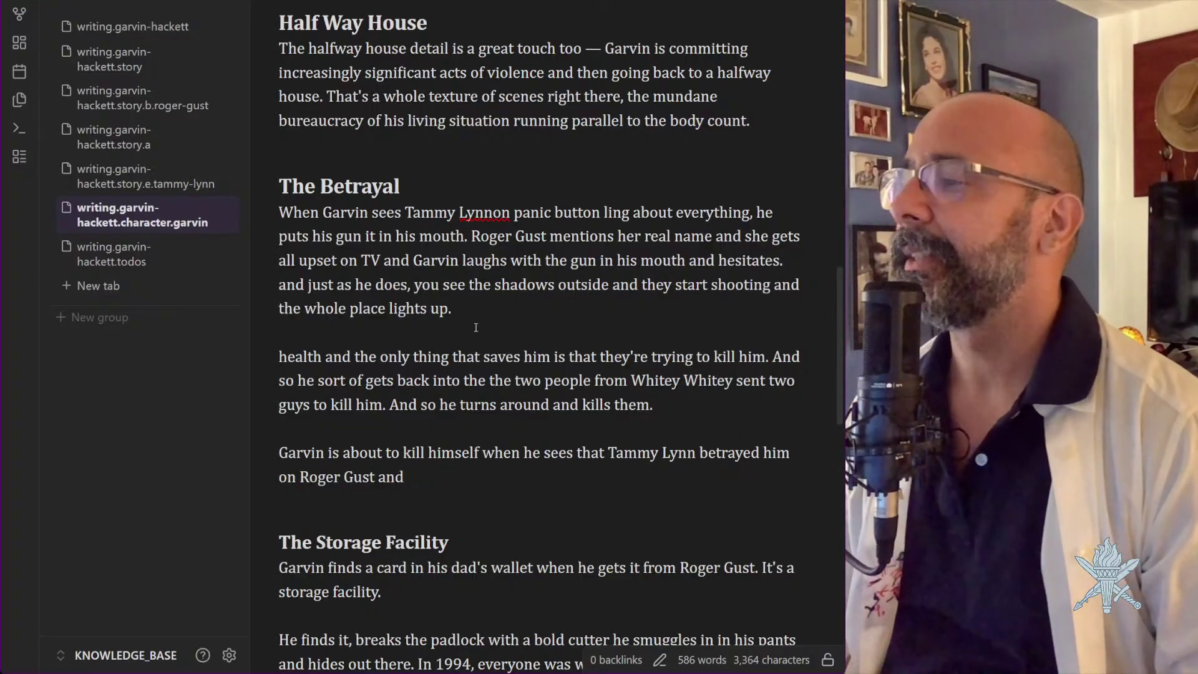
pyautogui.moveTo(311, 287); pyautogui.dragTo(261, 283)
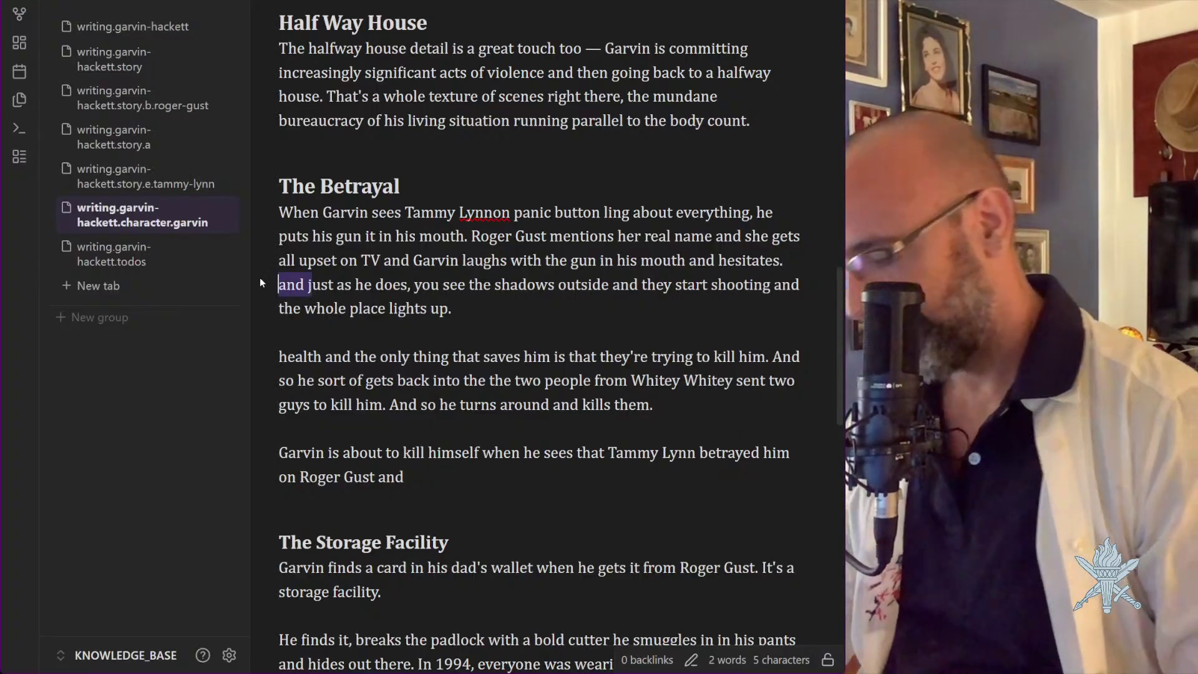
pyautogui.write('J')
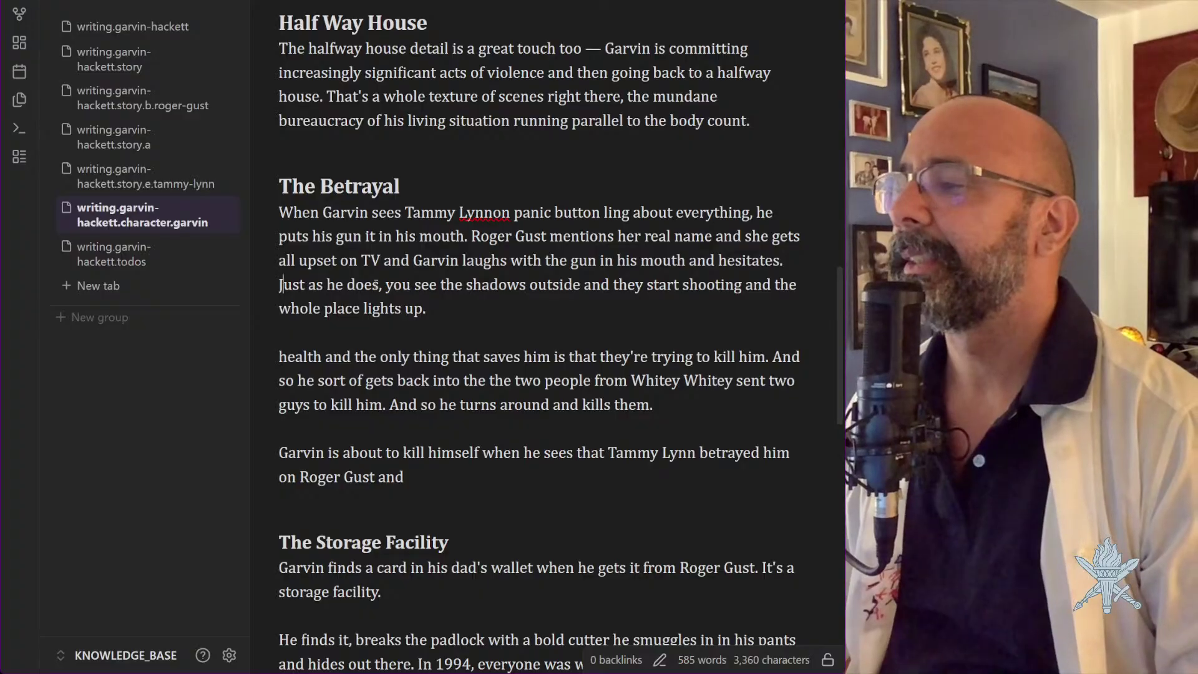
# Delete "you see" before "the shadows outside" and "and they" before "start shooting"
pyautogui.moveTo(385, 287); pyautogui.dragTo(438, 283)
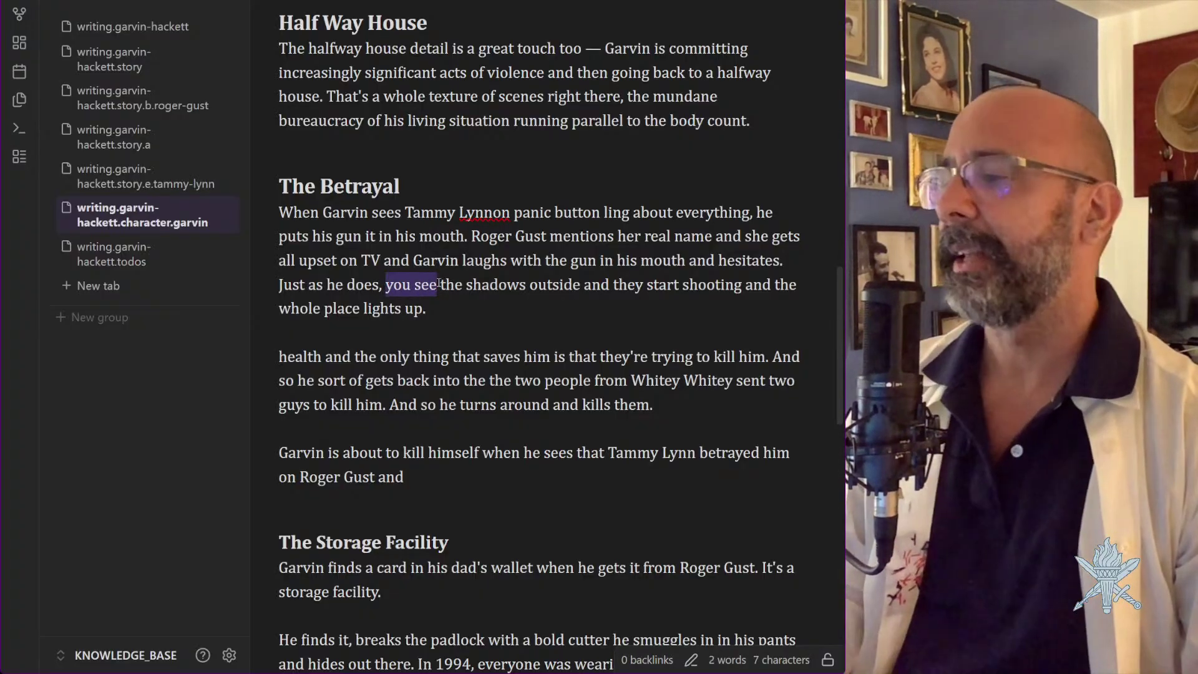
pyautogui.press('BackSpace')
pyautogui.press('BackSpace')
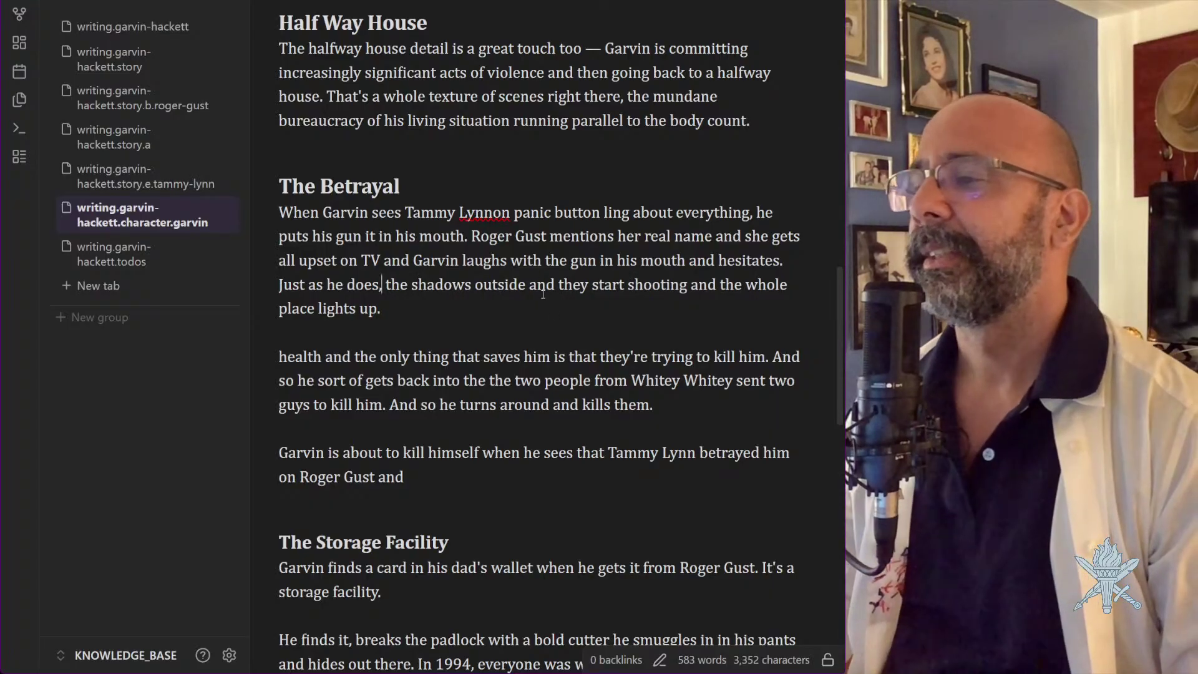
pyautogui.moveTo(529, 286); pyautogui.dragTo(590, 288)
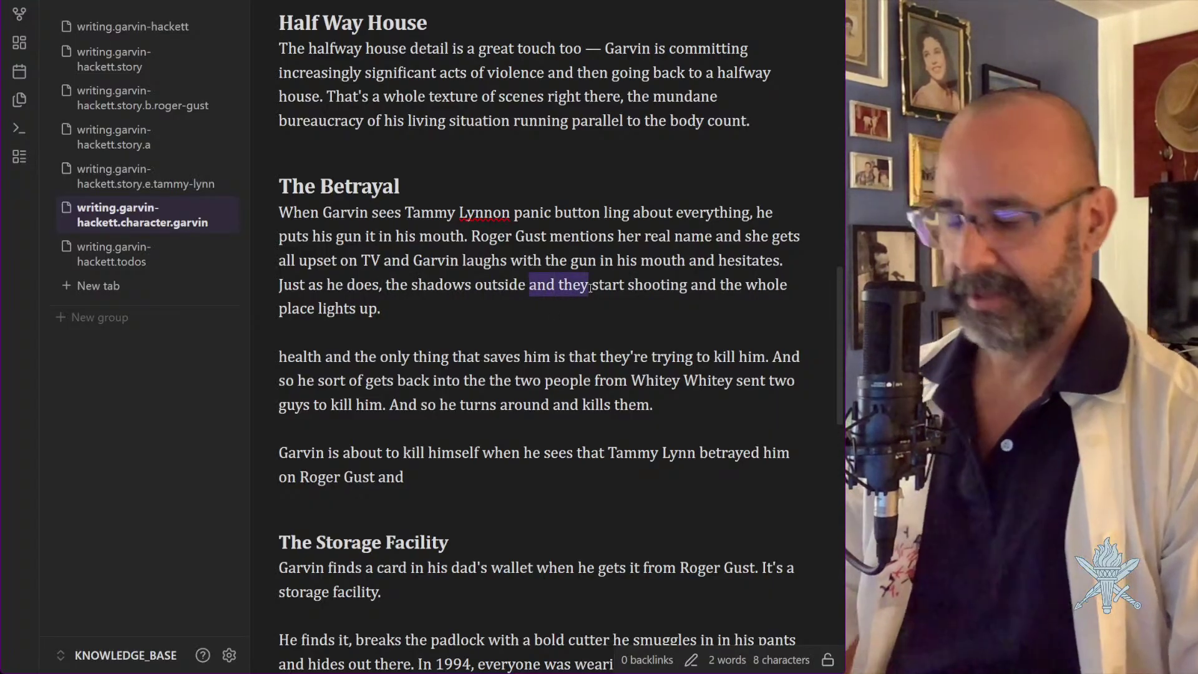
pyautogui.press('BackSpace')
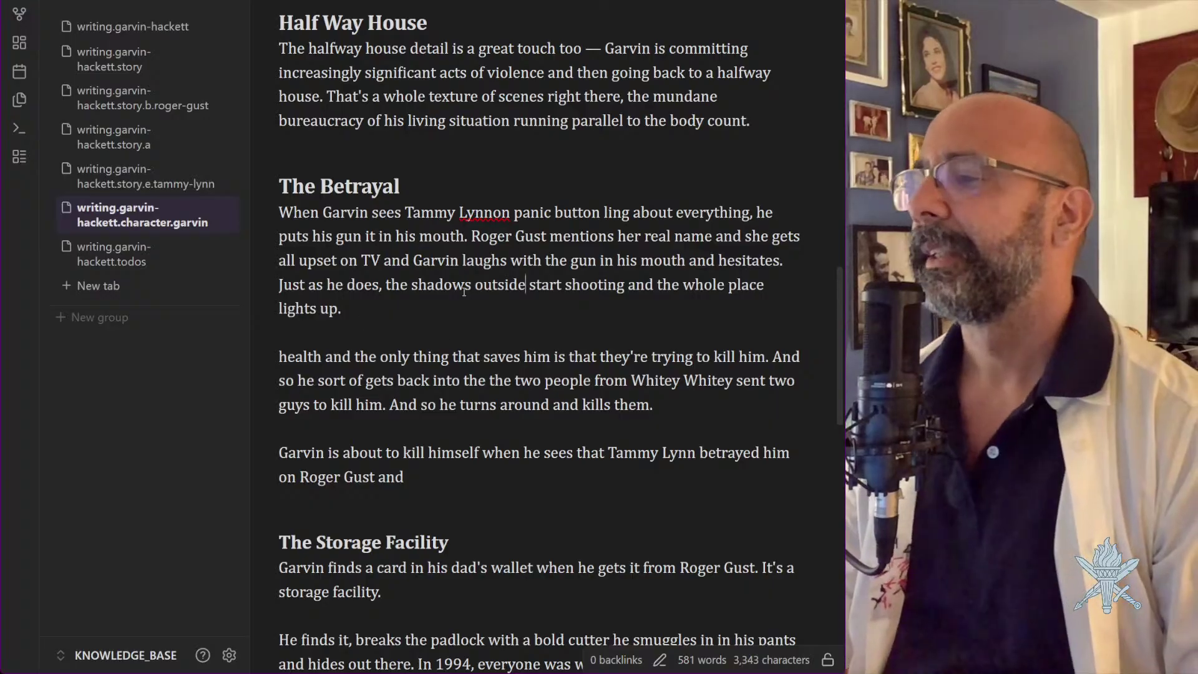
# Reword the end of the shadows sentence after "start shooting" to "up the whole place."
pyautogui.moveTo(629, 287); pyautogui.dragTo(791, 286)
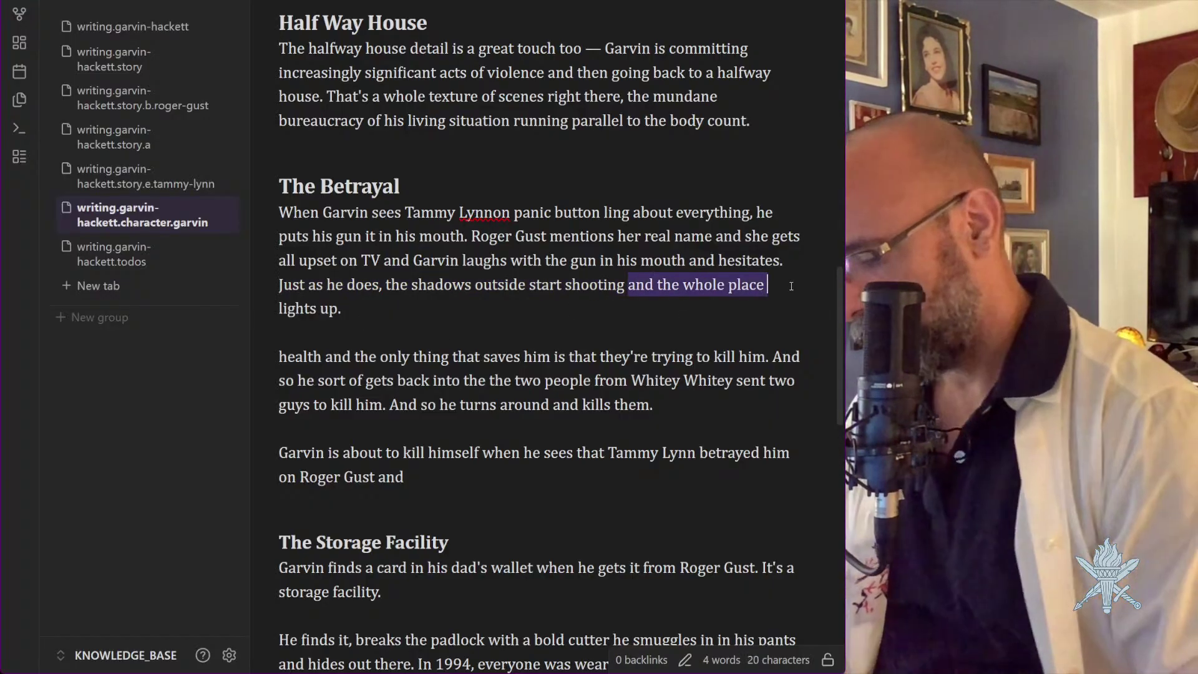
pyautogui.write('up the whole place')
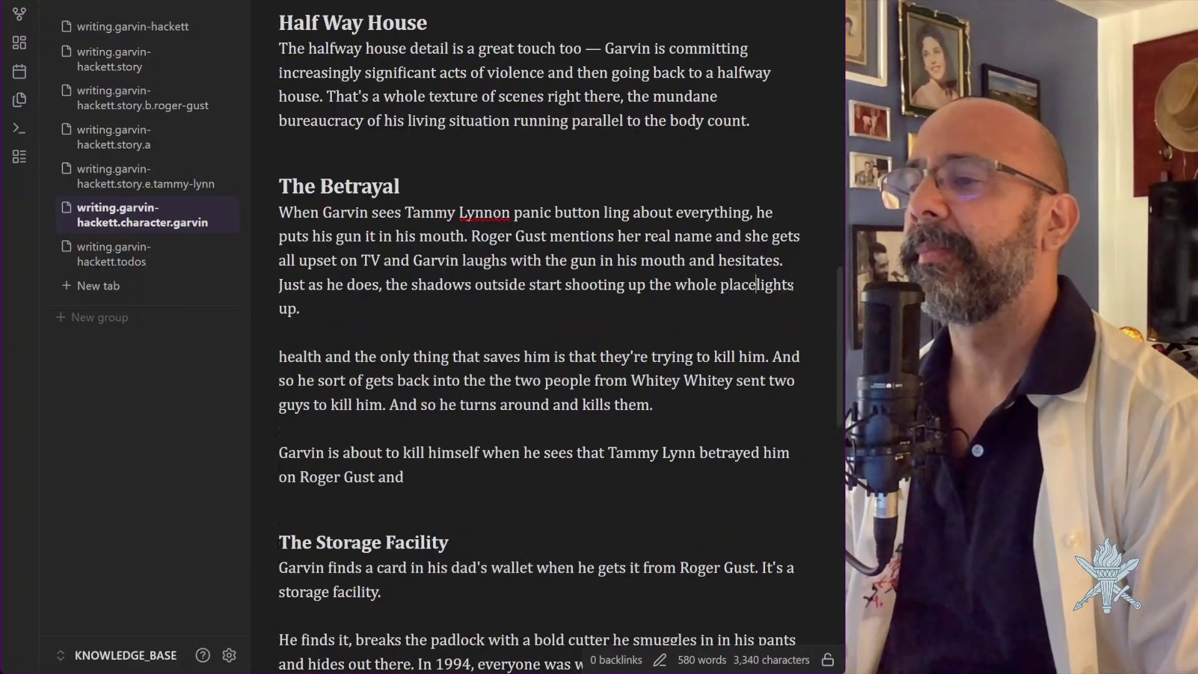
pyautogui.moveTo(324, 313); pyautogui.dragTo(246, 316)
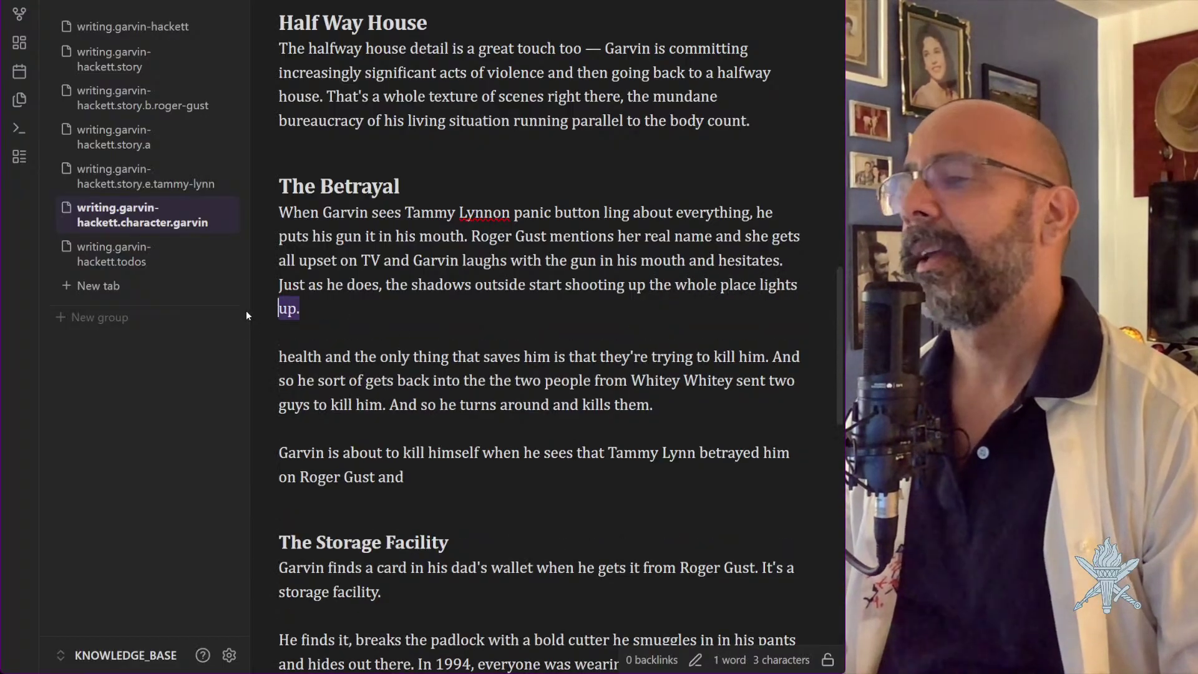
pyautogui.press('BackSpace')
pyautogui.press('BackSpace')
pyautogui.press('BackSpace')
pyautogui.press('BackSpace')
pyautogui.press('BackSpace')
pyautogui.press('BackSpace')
pyautogui.press('BackSpace')
pyautogui.press('BackSpace')
pyautogui.press('BackSpace')
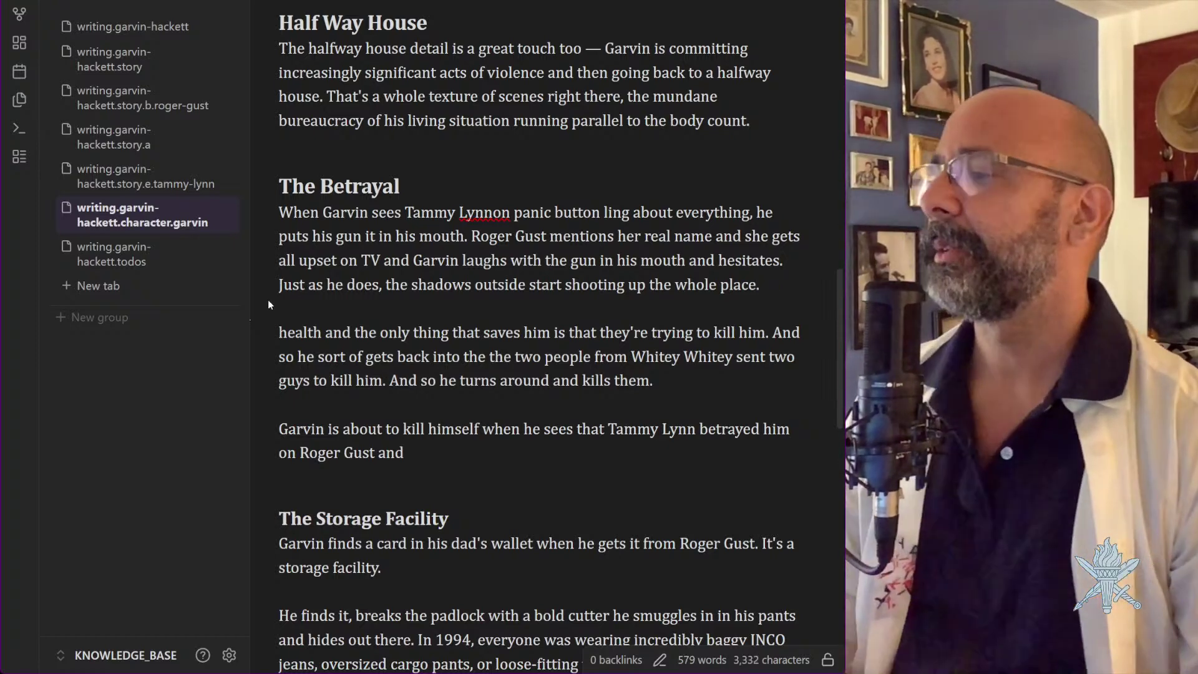
pyautogui.write('.')
# Delete the text from "health and the only thing" through "two guys to kill him." in The Betrayal
pyautogui.scroll(-1, 429, 304)
pyautogui.scroll(-3, 429, 303)
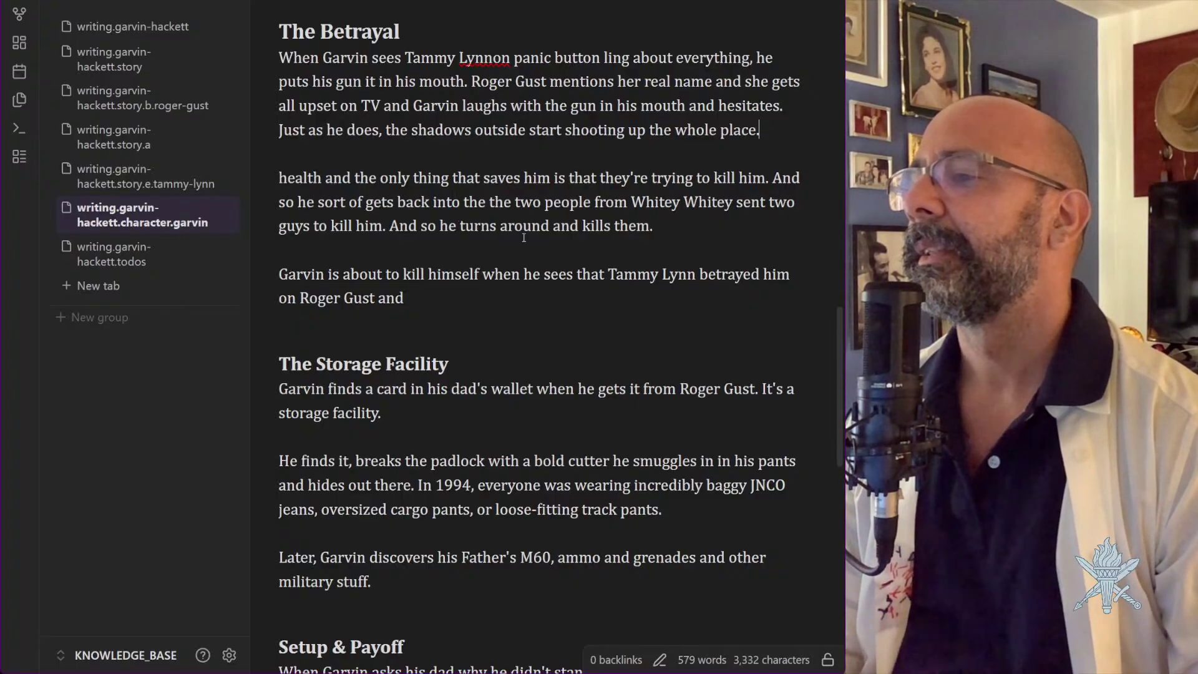
pyautogui.moveTo(389, 226); pyautogui.dragTo(255, 187)
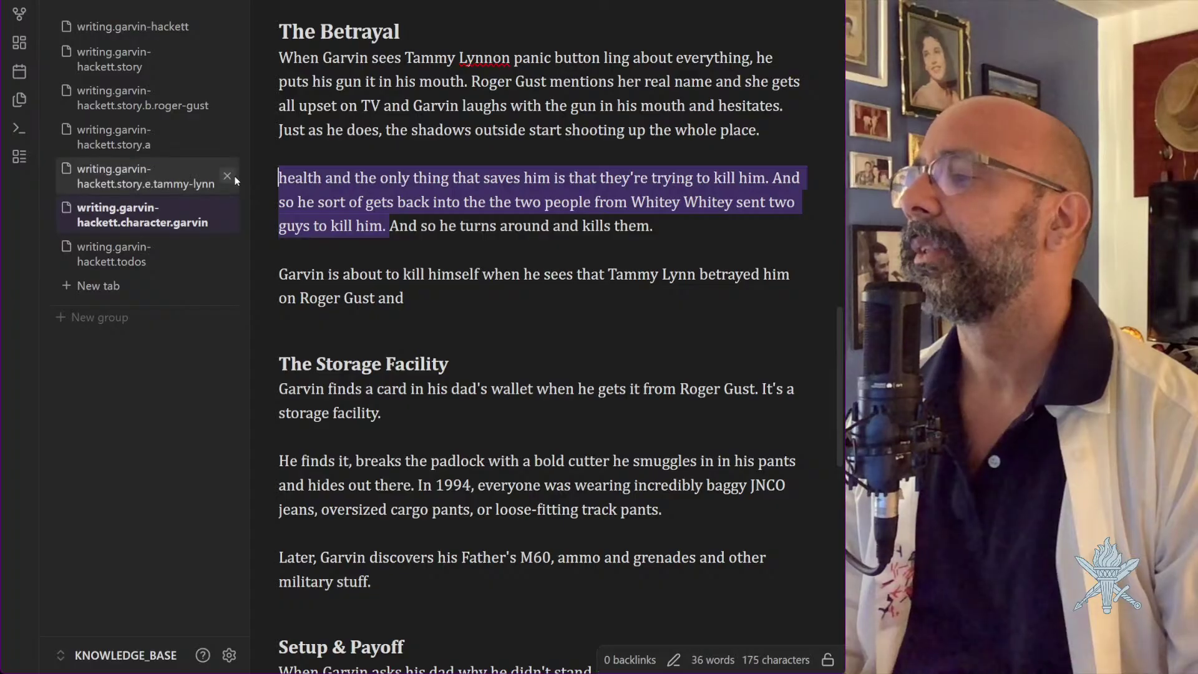
pyautogui.press('BackSpace')
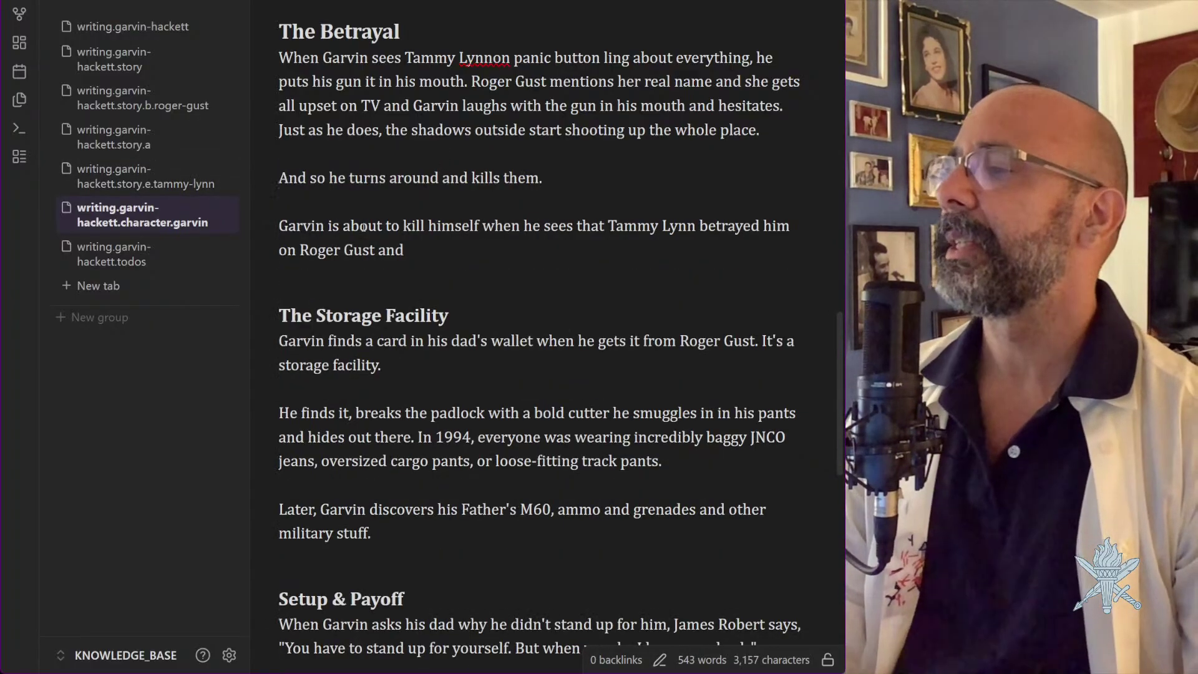
# Reword the sentence after the shooting in The Betrayal to "So he kind of snaps back, turns around and kills them."
pyautogui.moveTo(321, 179); pyautogui.dragTo(262, 179)
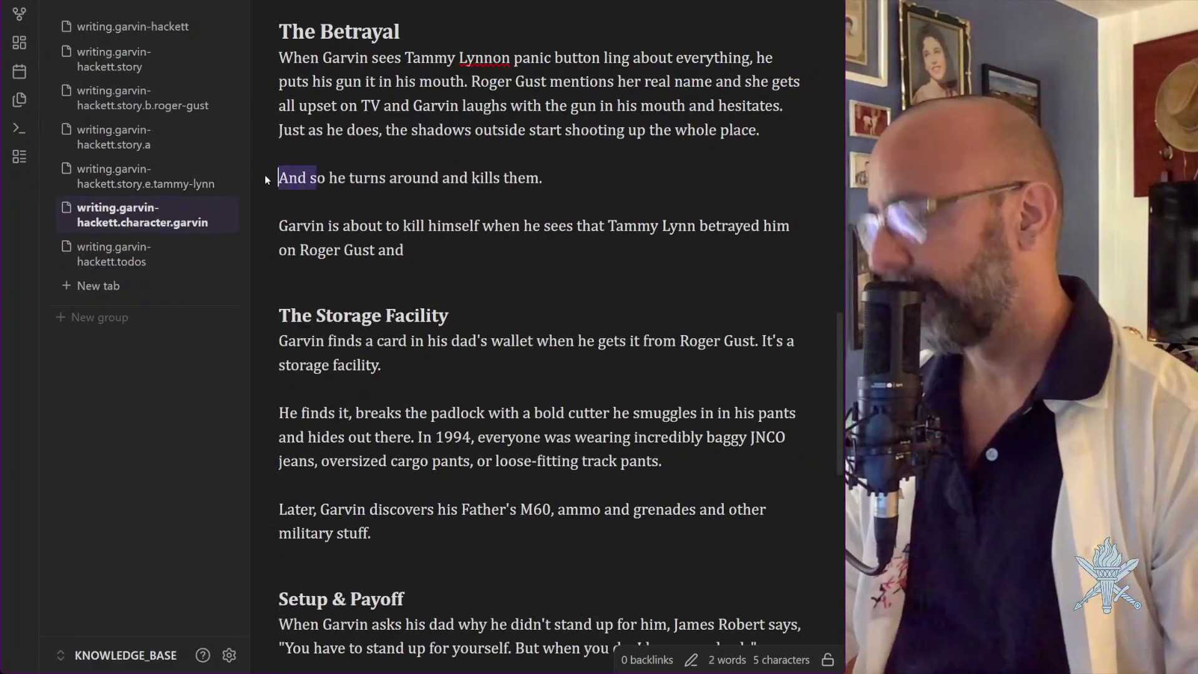
pyautogui.write('S')
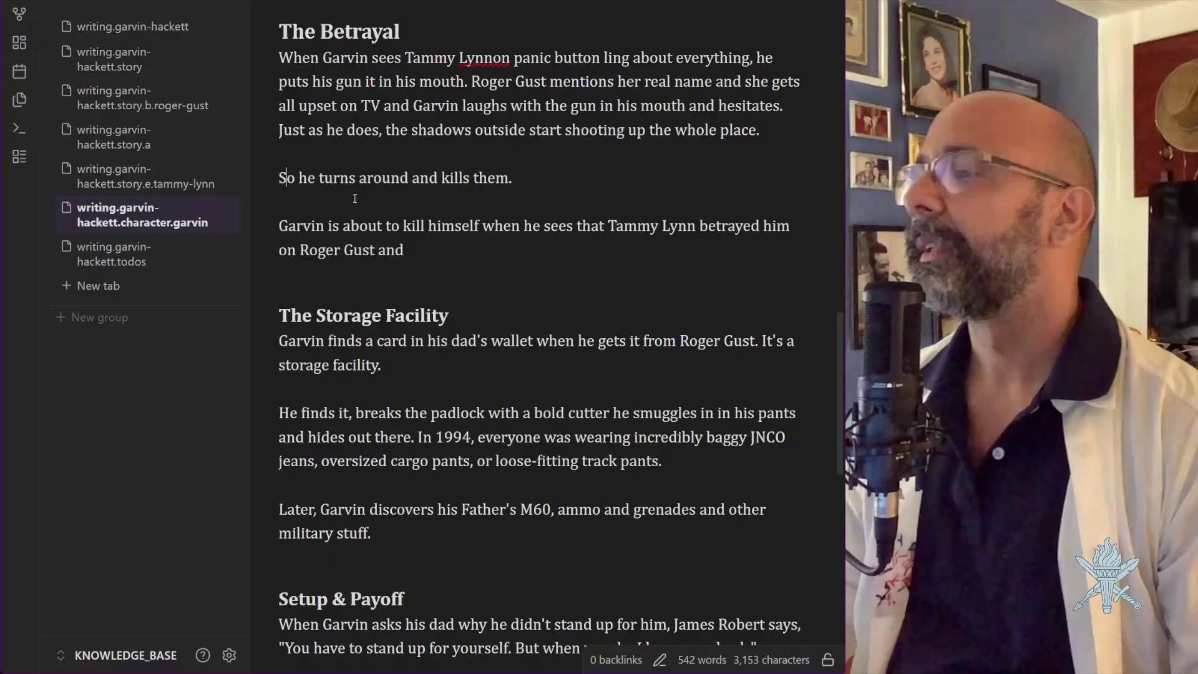
pyautogui.click(314, 180)
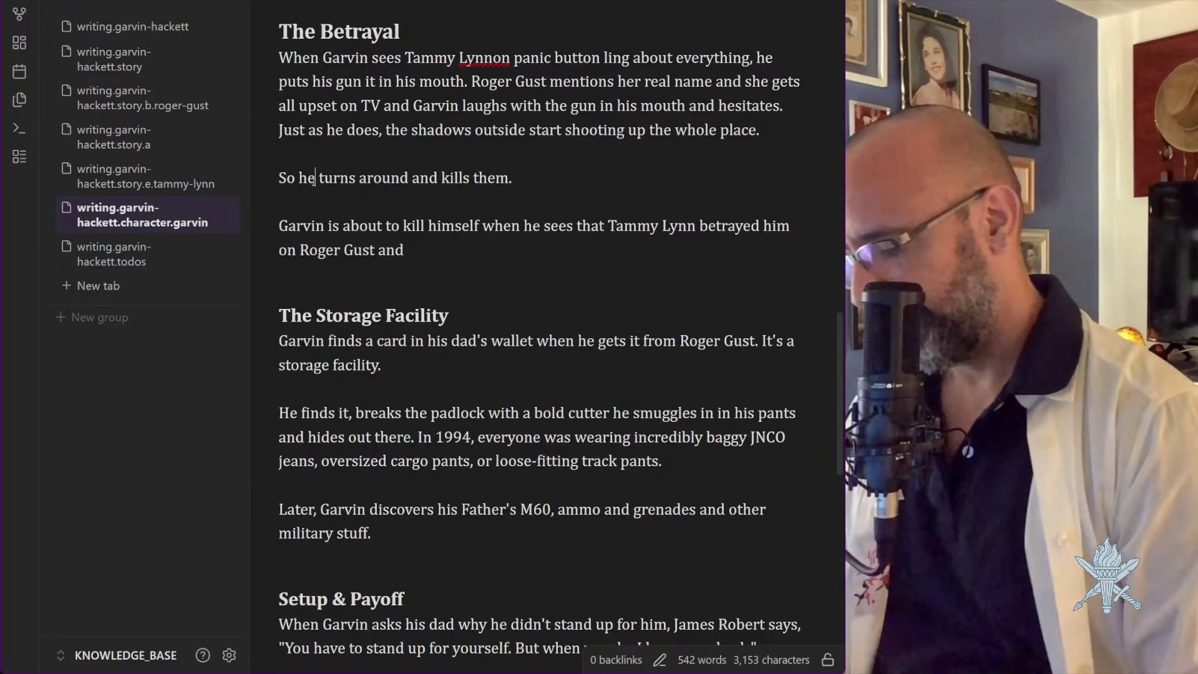
pyautogui.write('kind of stna')
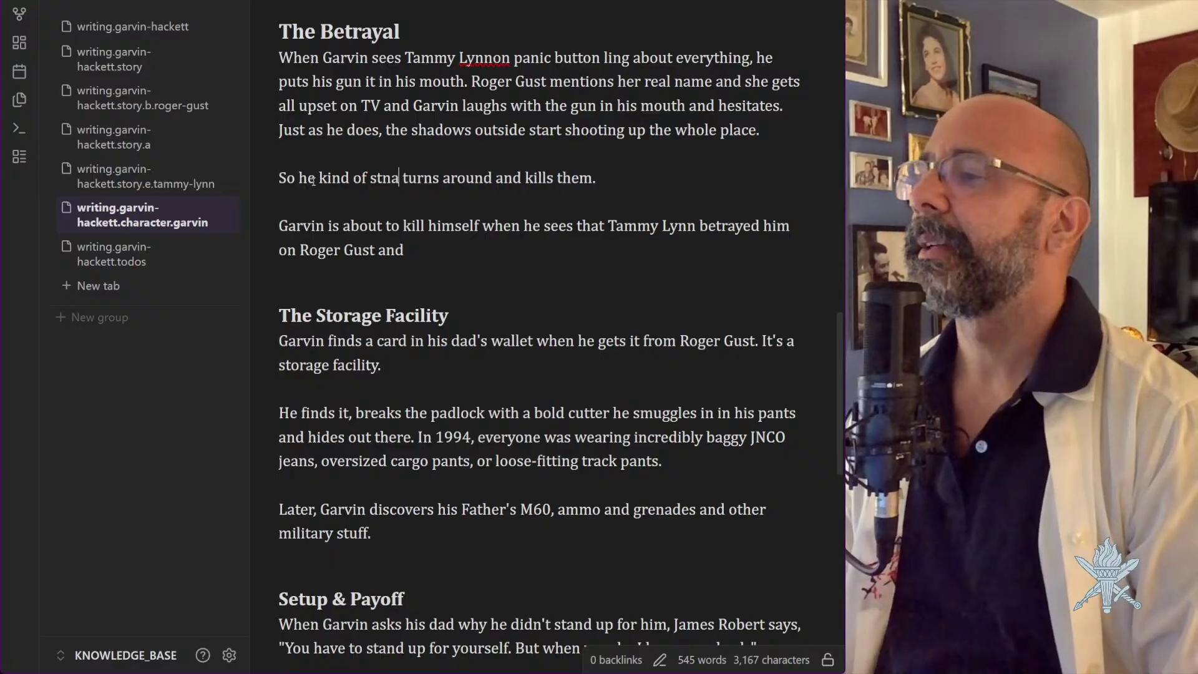
pyautogui.press('BackSpace')
pyautogui.press('BackSpace')
pyautogui.write('naps back,')
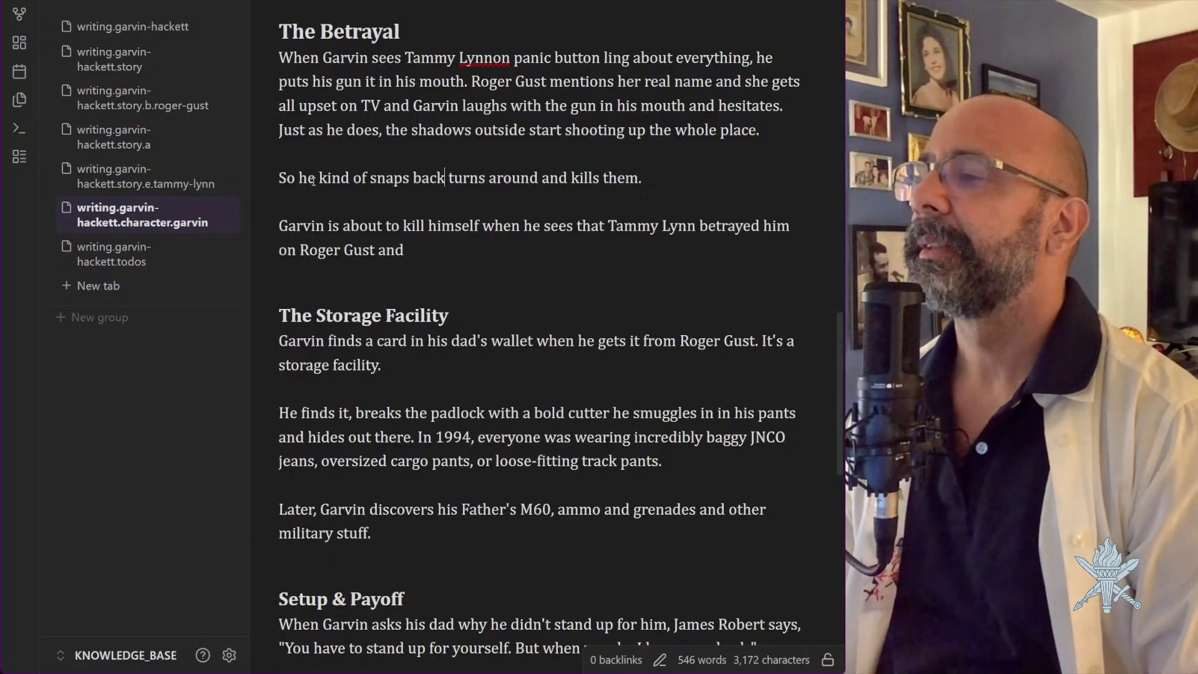
pyautogui.press('Down')
pyautogui.press('BackSpace')
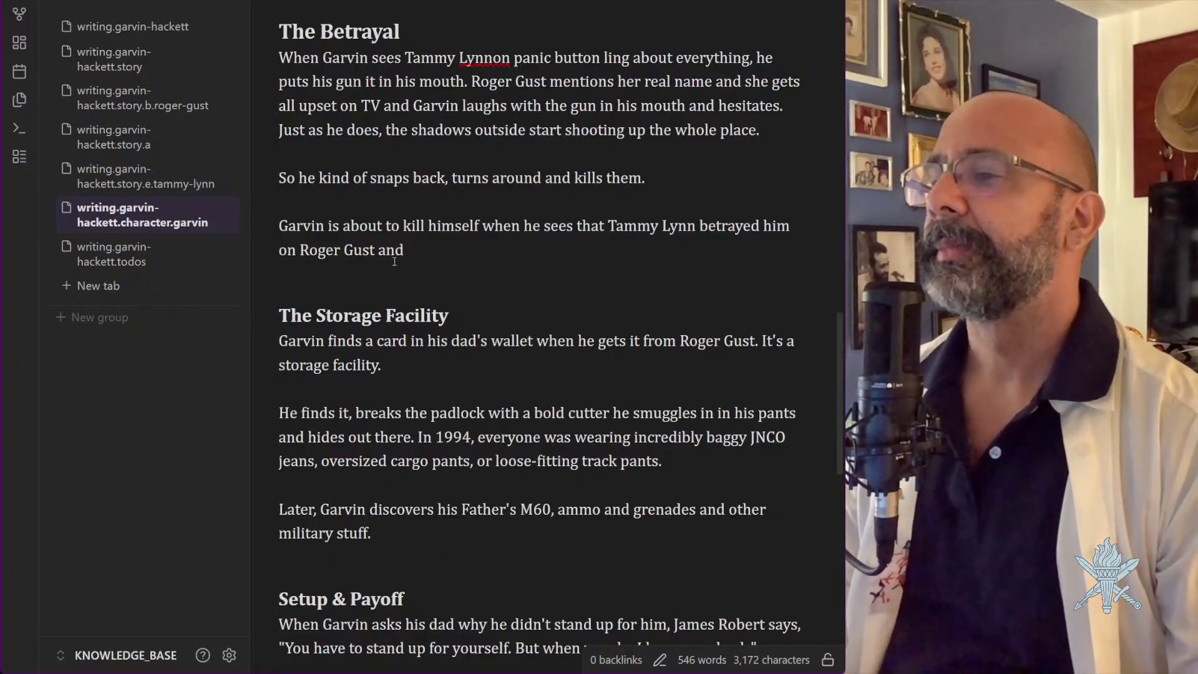
# Delete the unfinished "Garvin is about to kill himself" paragraph and the extra blank line above The Storage Facility heading
pyautogui.moveTo(409, 256); pyautogui.dragTo(230, 213)
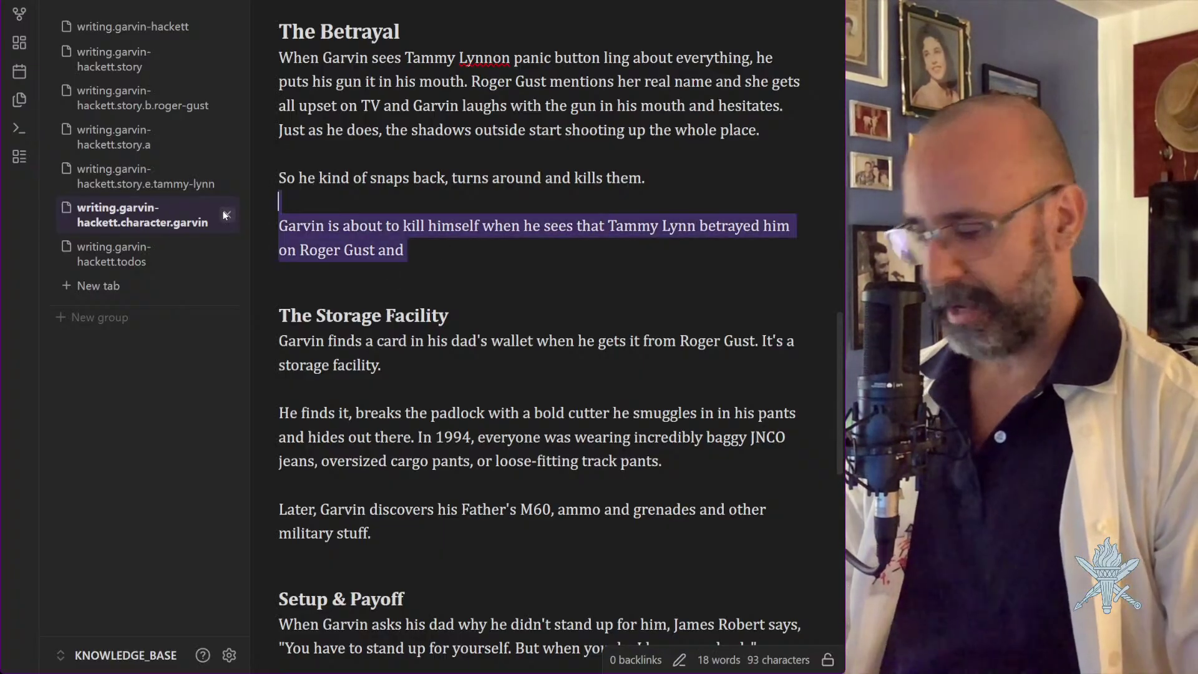
pyautogui.press('BackSpace')
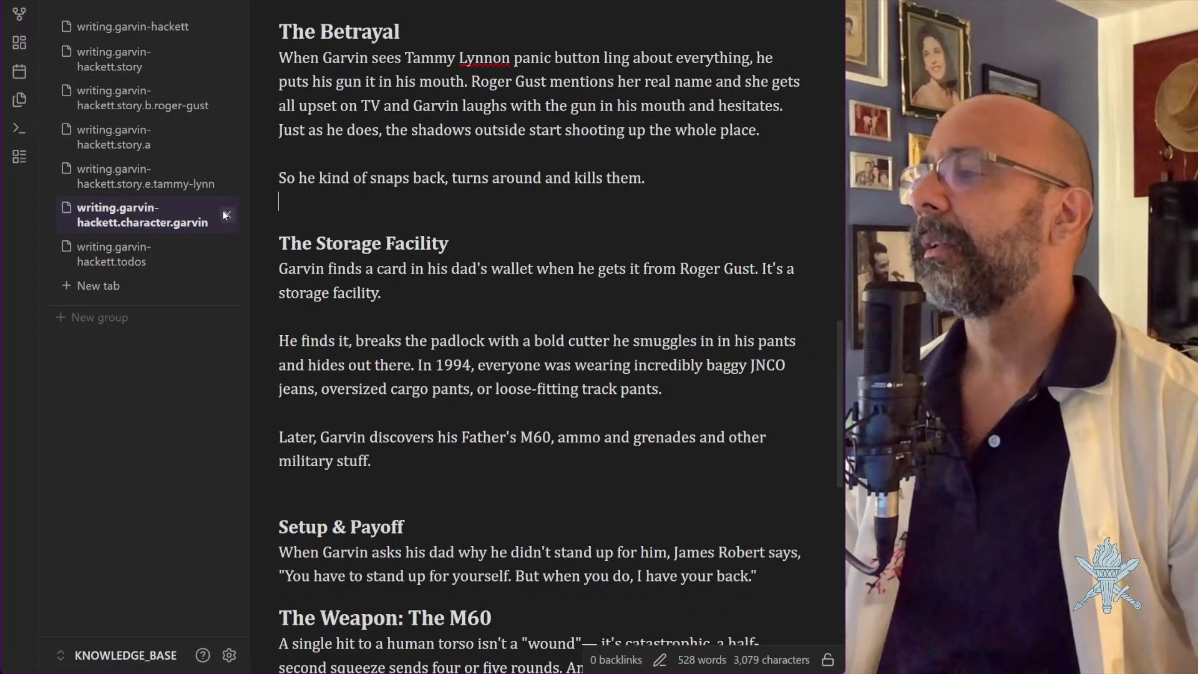
pyautogui.press('Down')
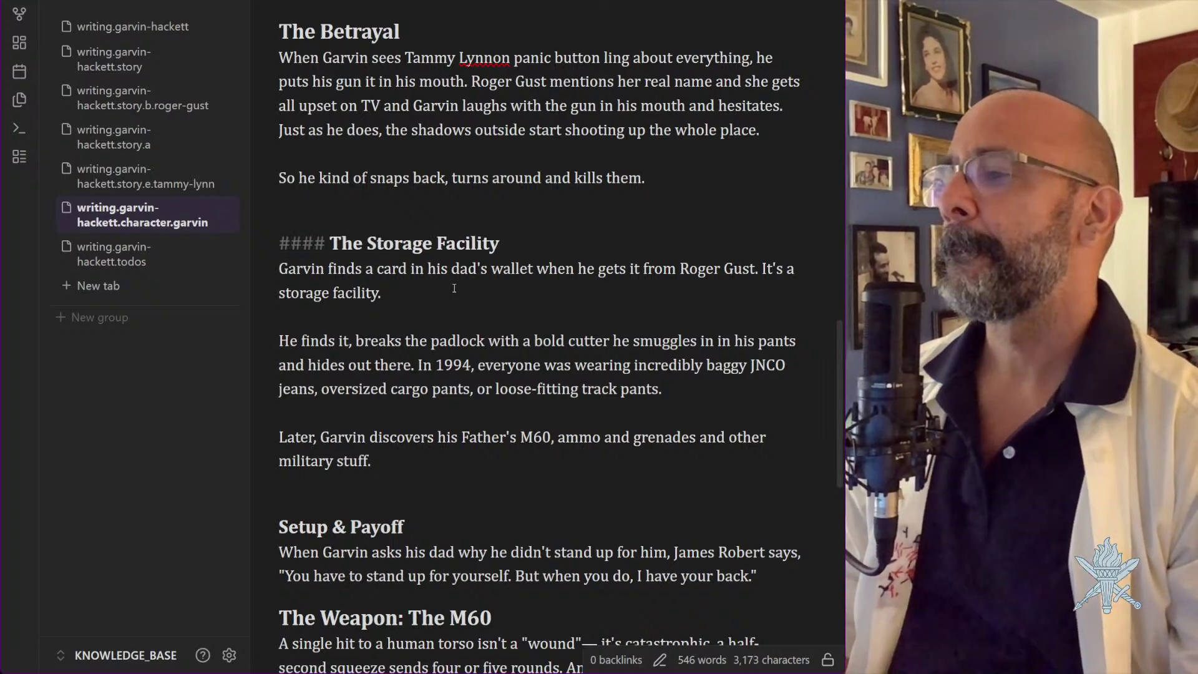
pyautogui.click(406, 294)
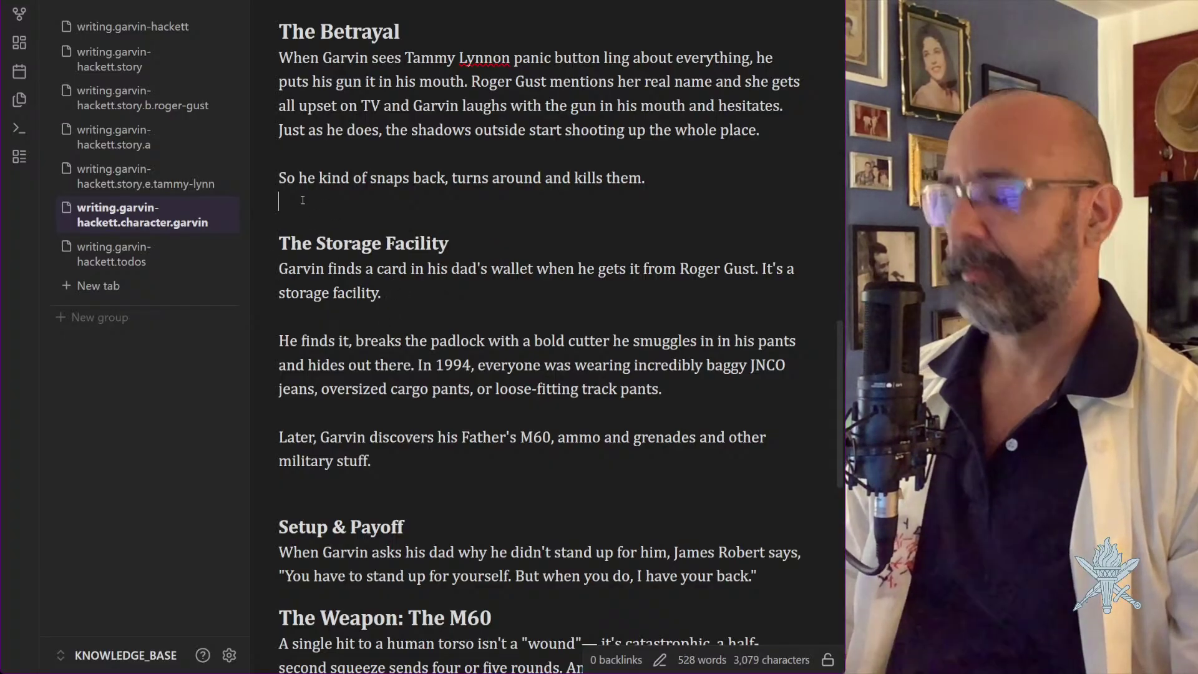
pyautogui.press('BackSpace')
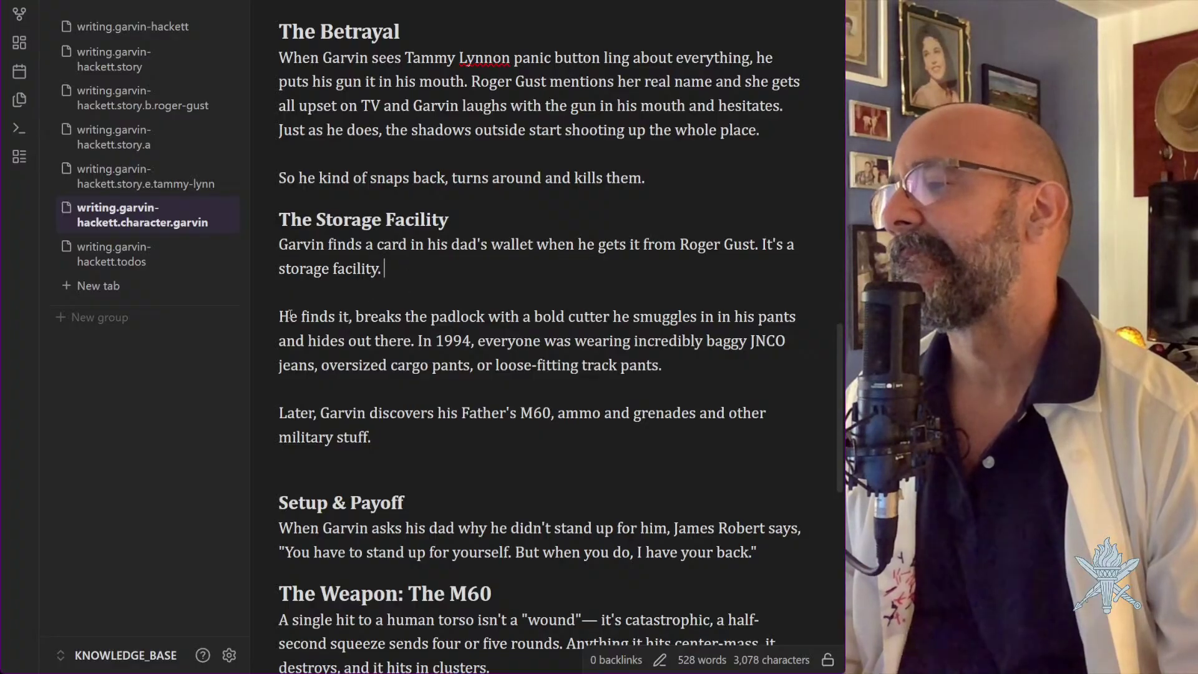
# Review The Storage Facility notes and add a closing paragraph reading "That's when he calls Roger."
pyautogui.moveTo(288, 316); pyautogui.dragTo(799, 316)
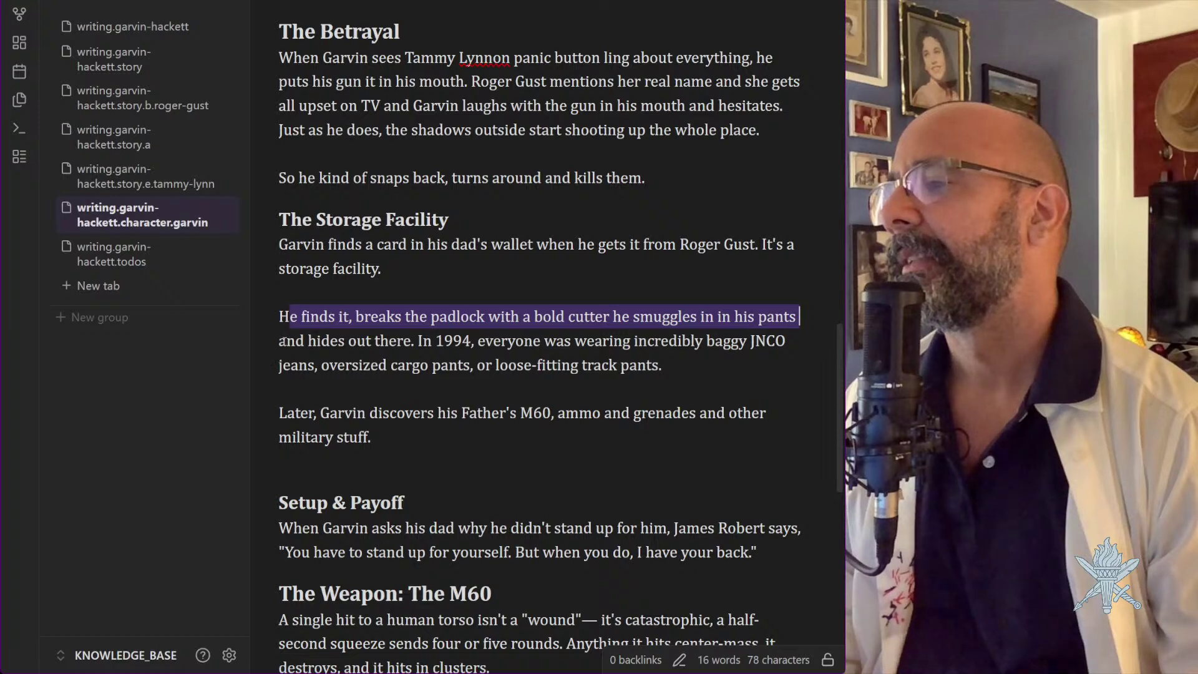
pyautogui.moveTo(286, 340); pyautogui.dragTo(453, 340)
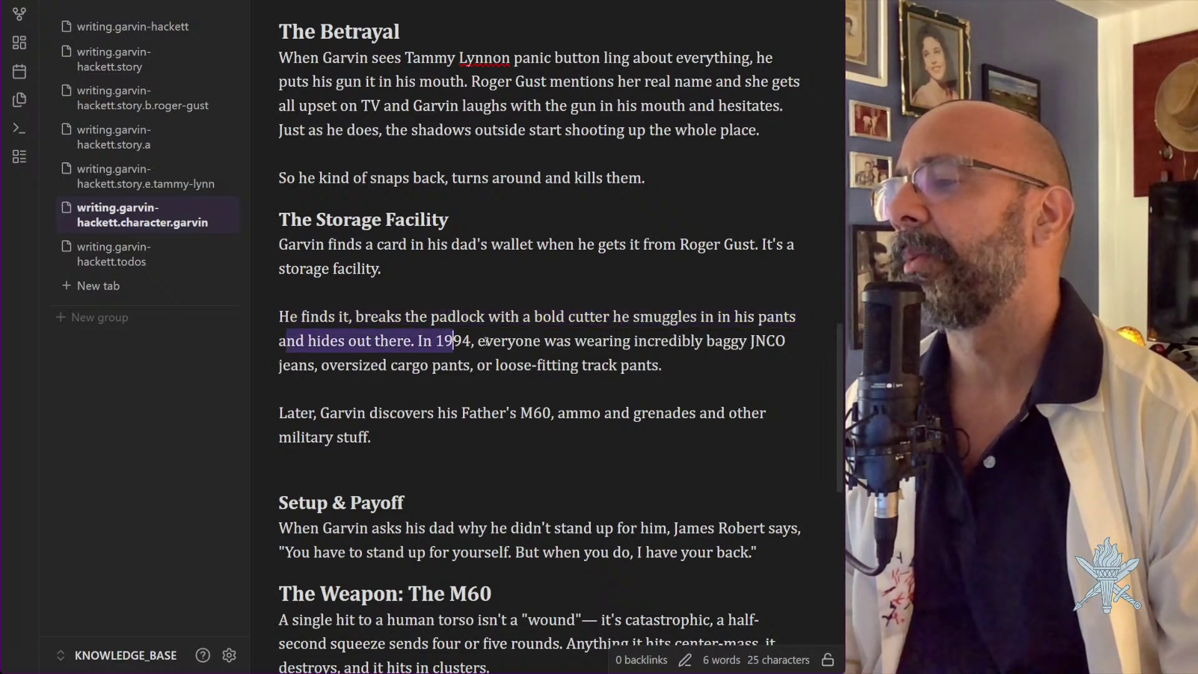
pyautogui.moveTo(477, 341); pyautogui.dragTo(843, 344)
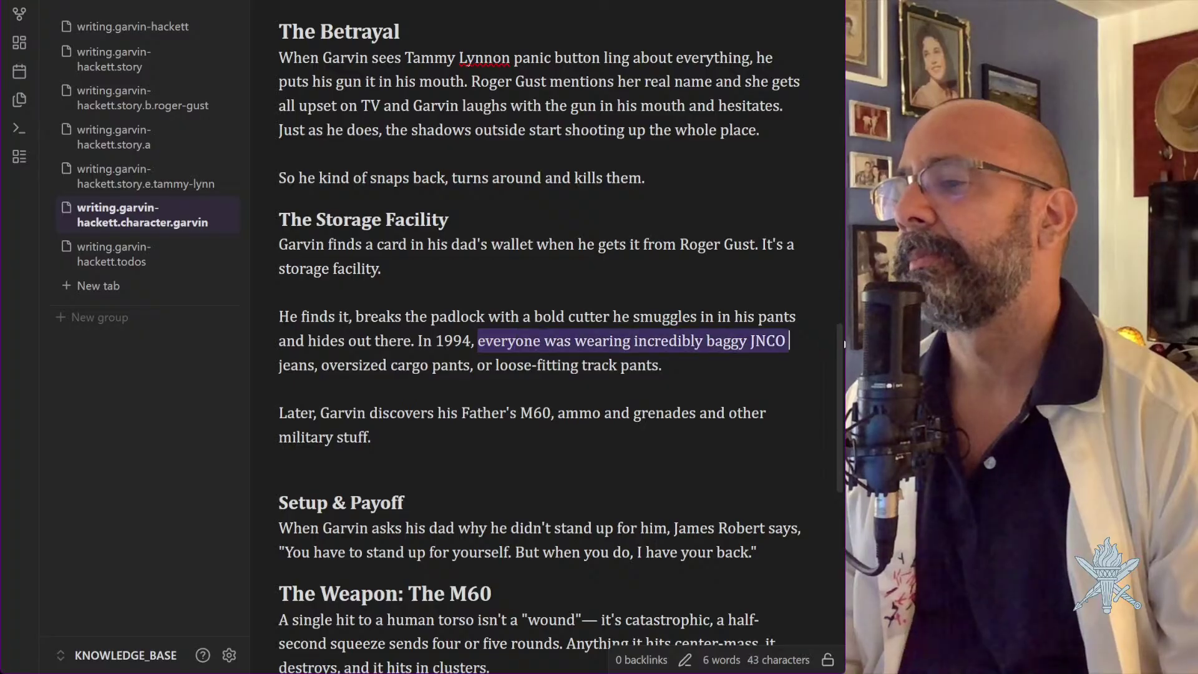
pyautogui.click(281, 365)
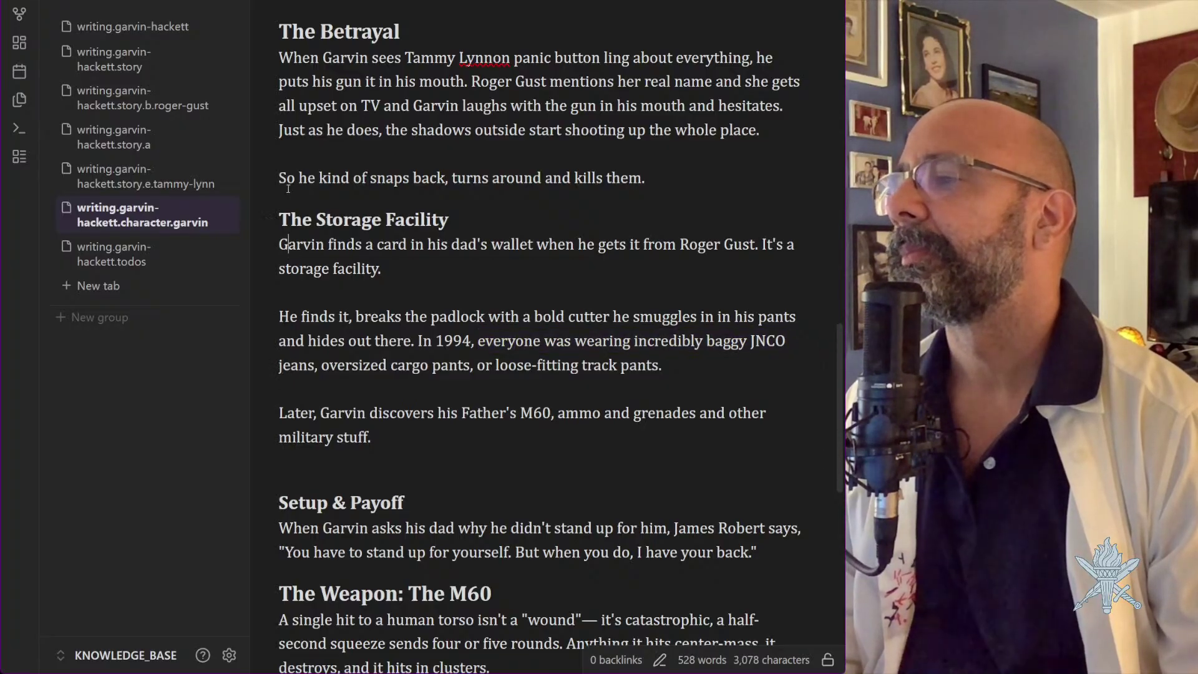
pyautogui.click(287, 244)
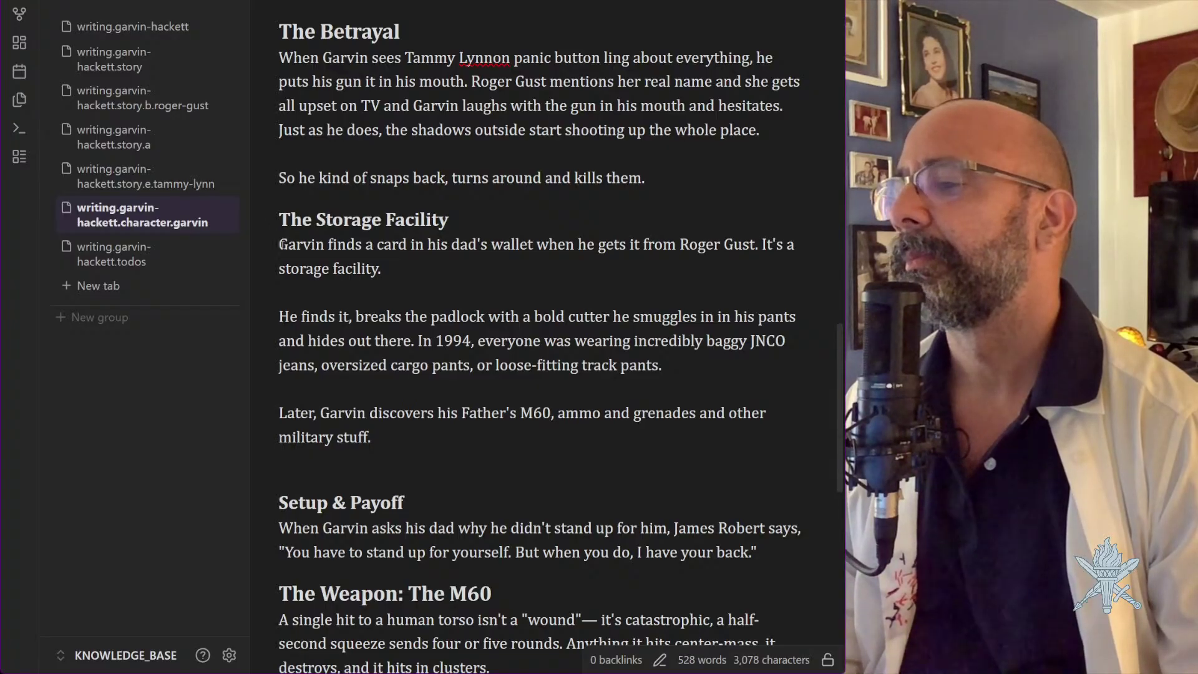
pyautogui.scroll(-5, 484, 262)
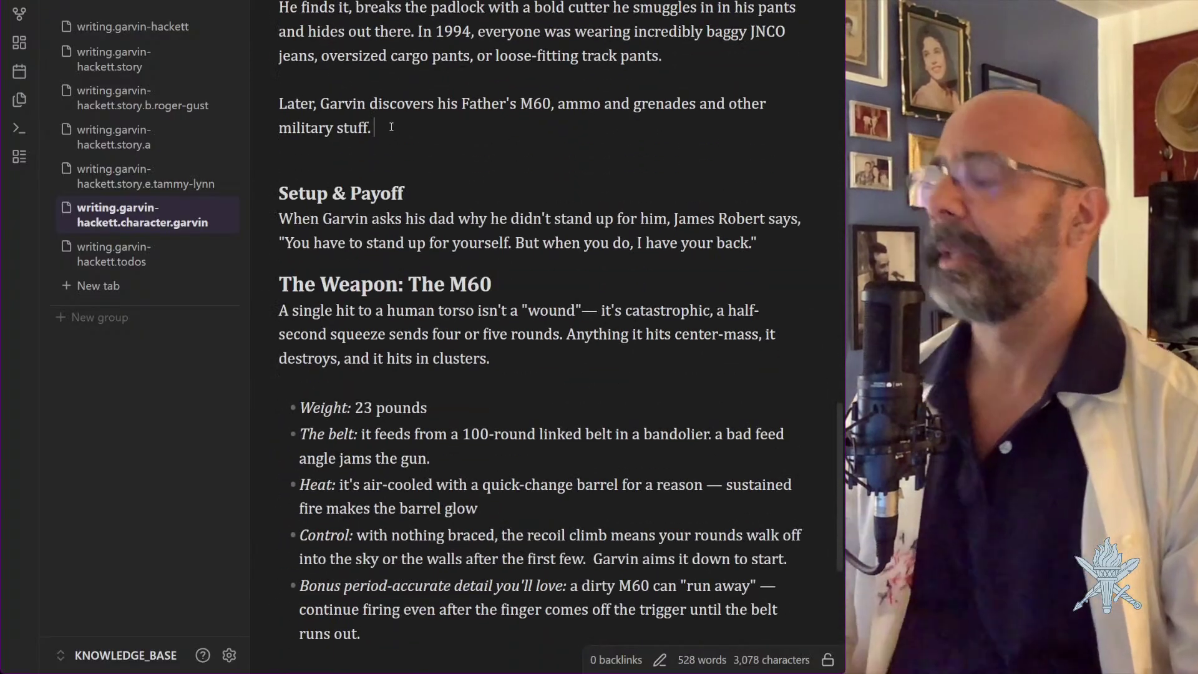
pyautogui.press('Return')
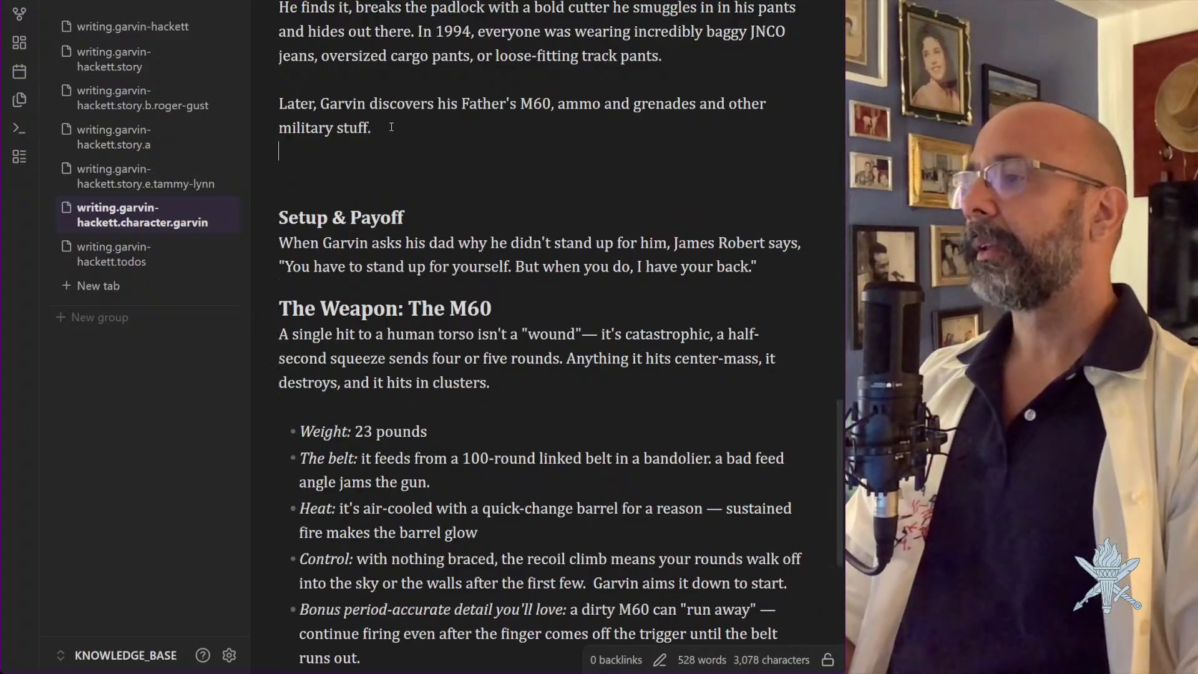
pyautogui.press('Return')
pyautogui.write("That's when h")
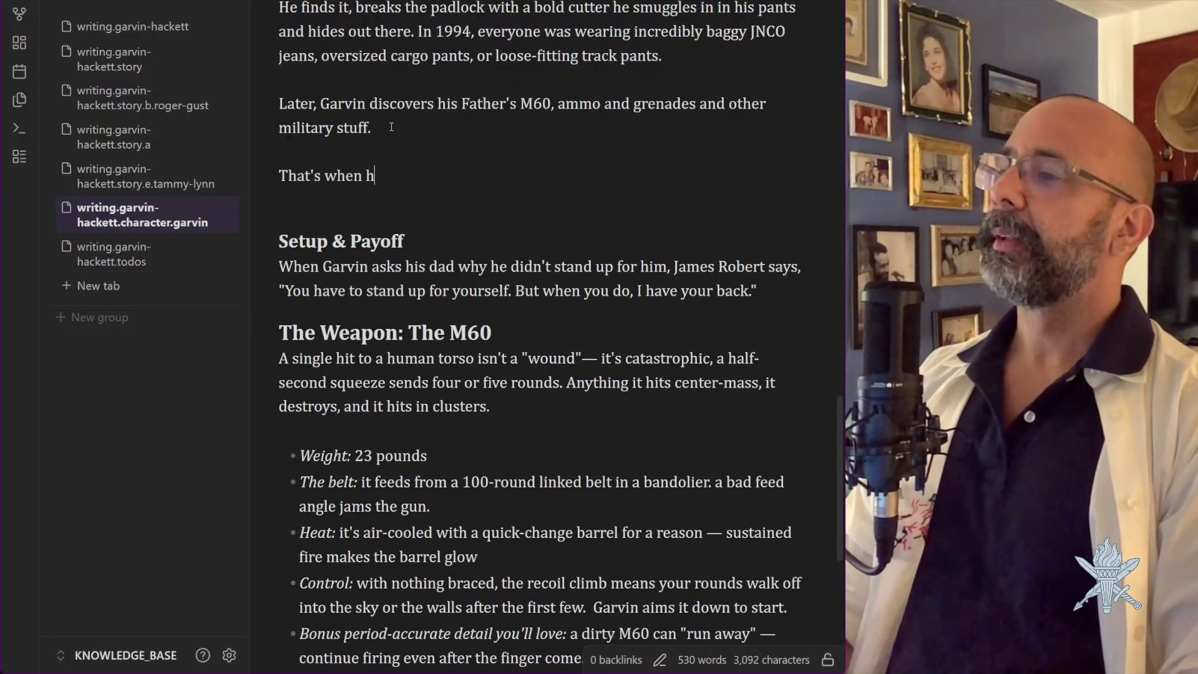
pyautogui.write('e calls Roger ')
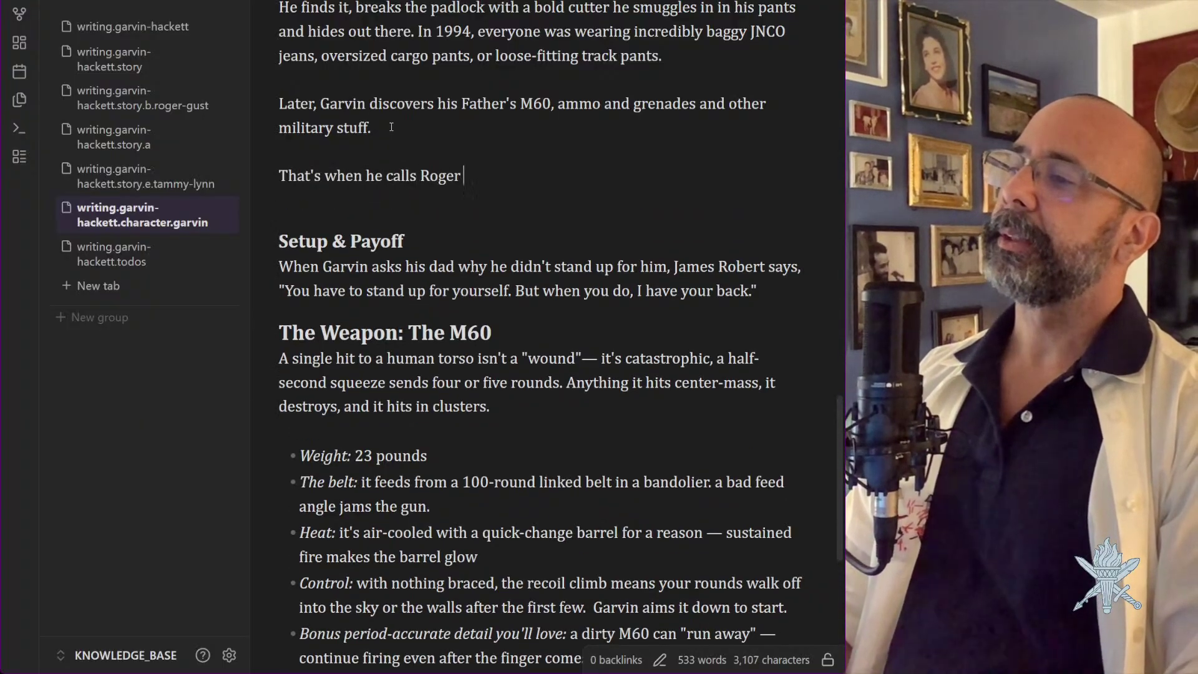
pyautogui.write('.')
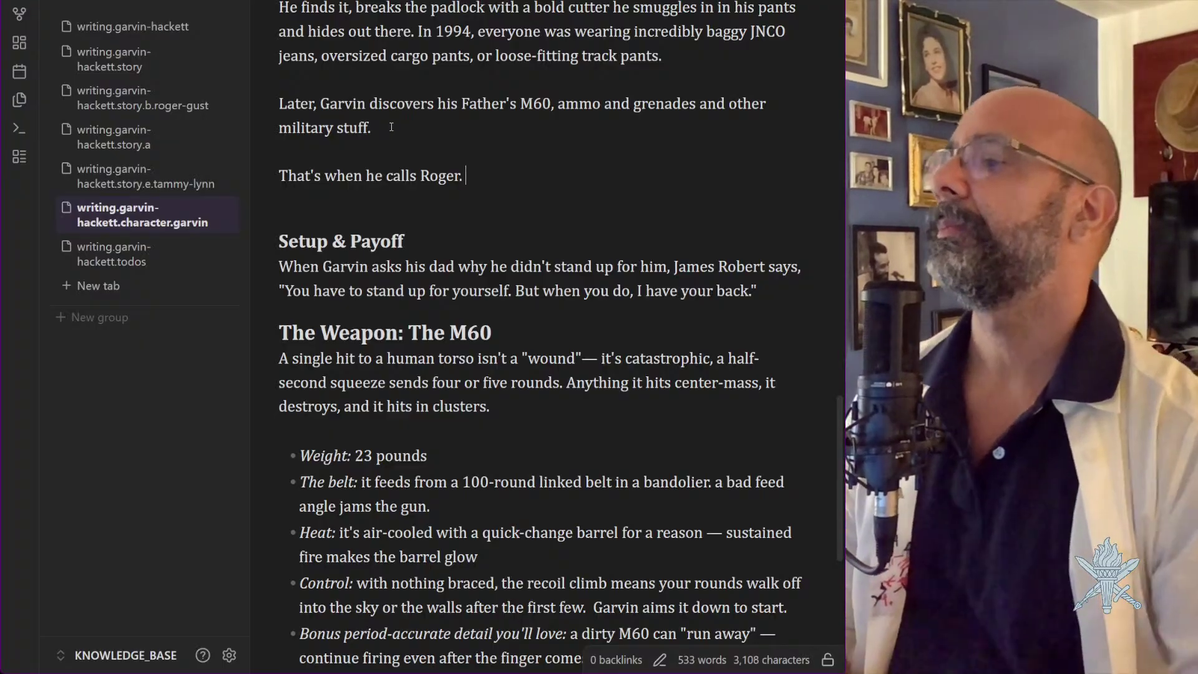
# Insert "will" before "have your back" in James Robert's quote under Setup & Payoff
pyautogui.scroll(-3, 500, 315)
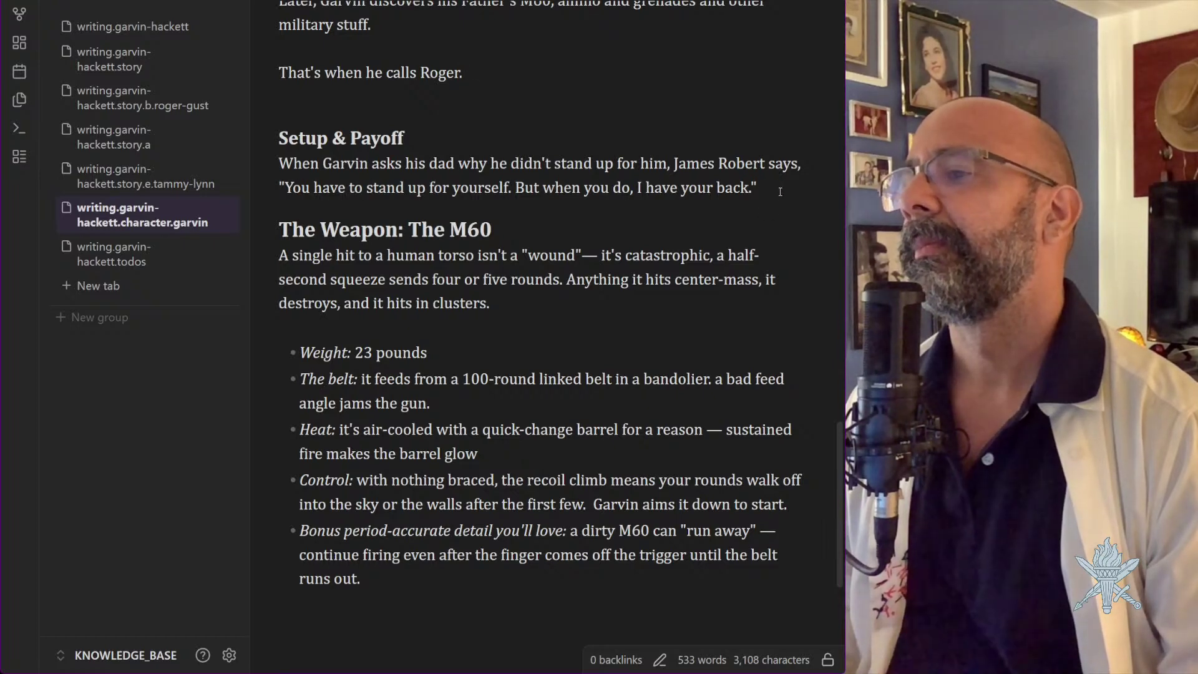
pyautogui.moveTo(778, 190); pyautogui.dragTo(272, 162)
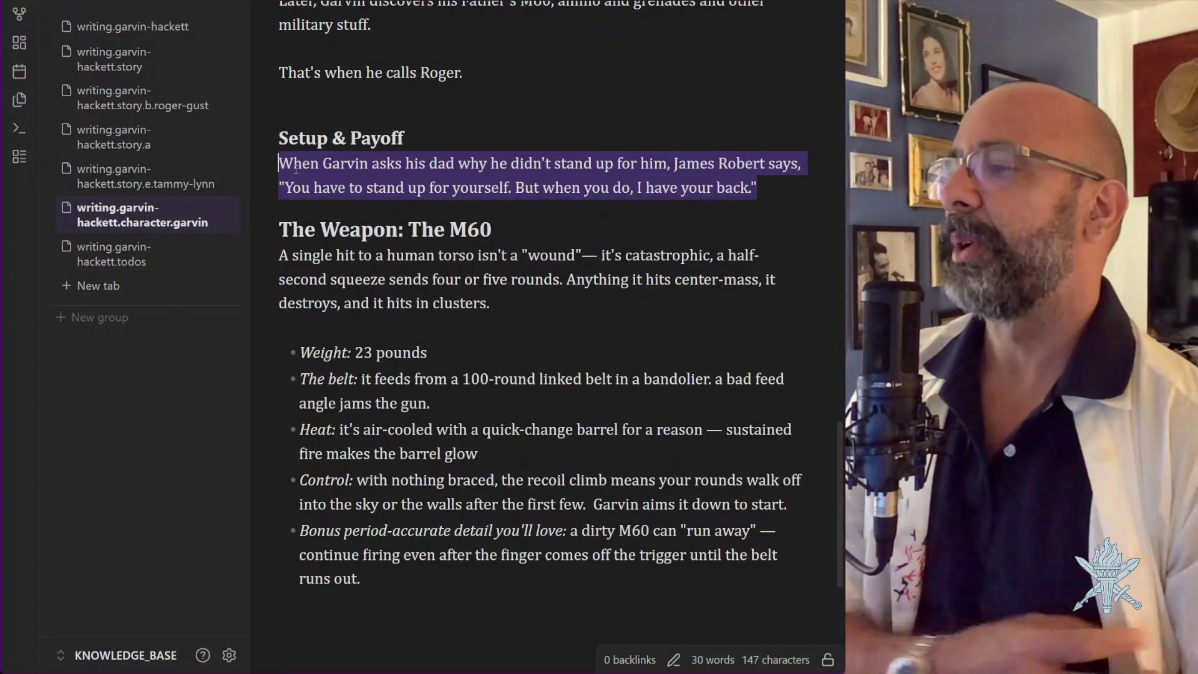
pyautogui.click(644, 188)
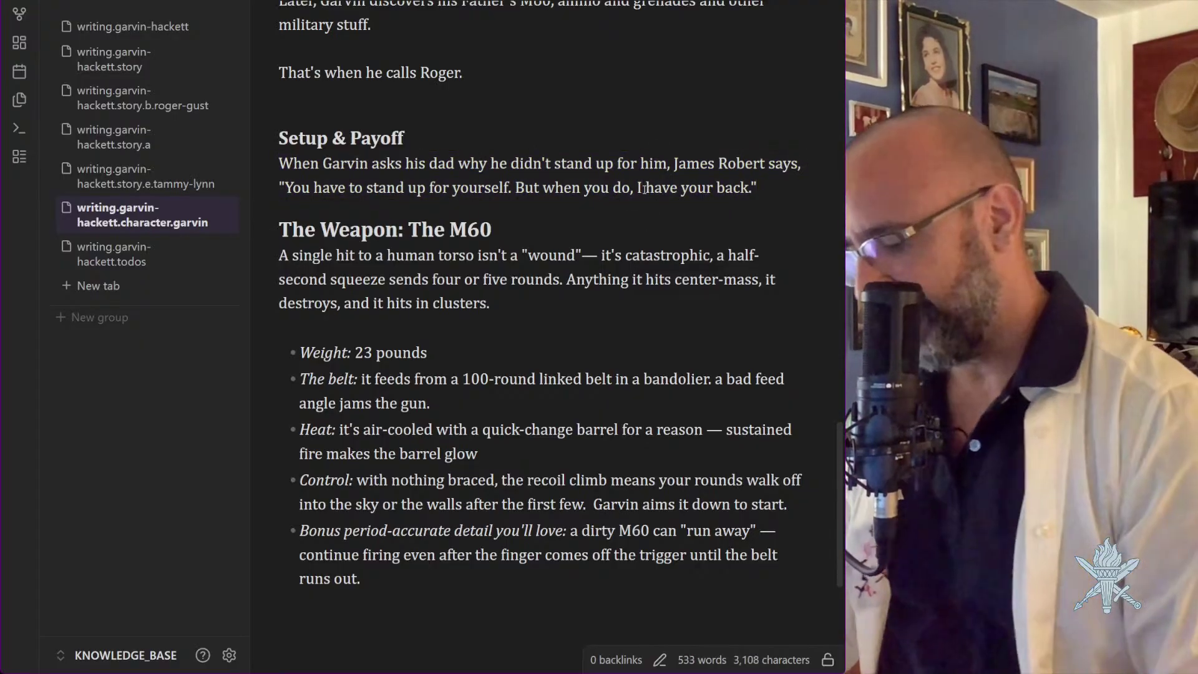
pyautogui.write('will')
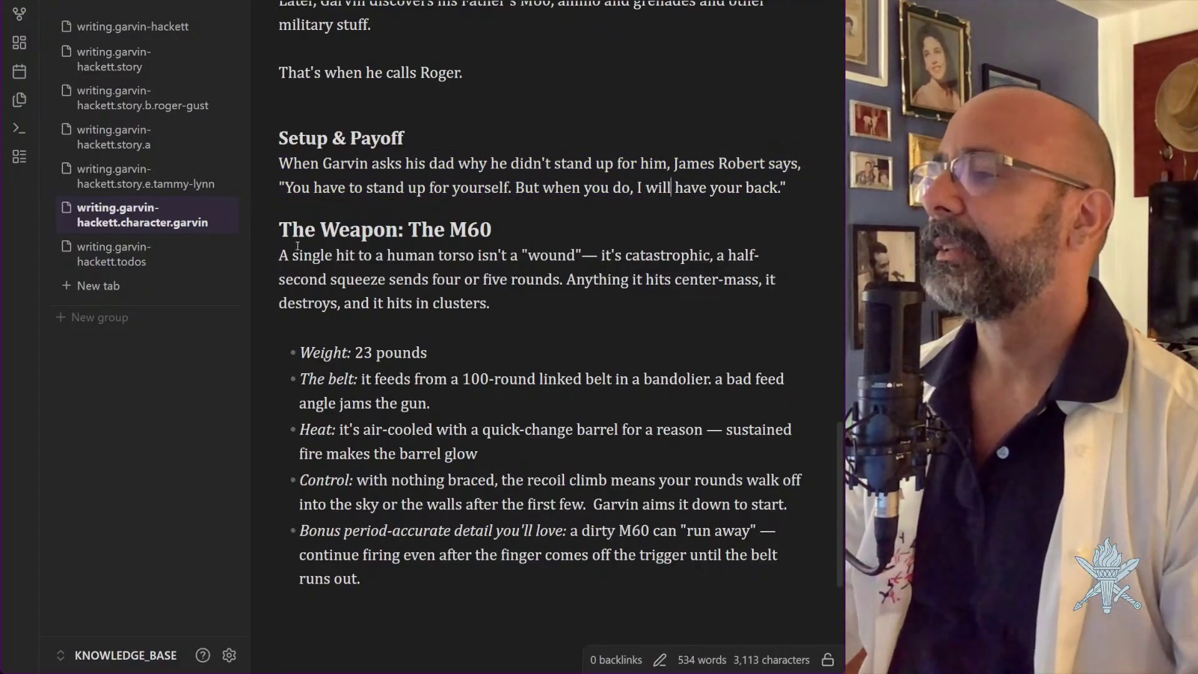
# Cut the whole section The Weapon: The M60, including its bullet list, from Garvin's character sheet
pyautogui.click(285, 230)
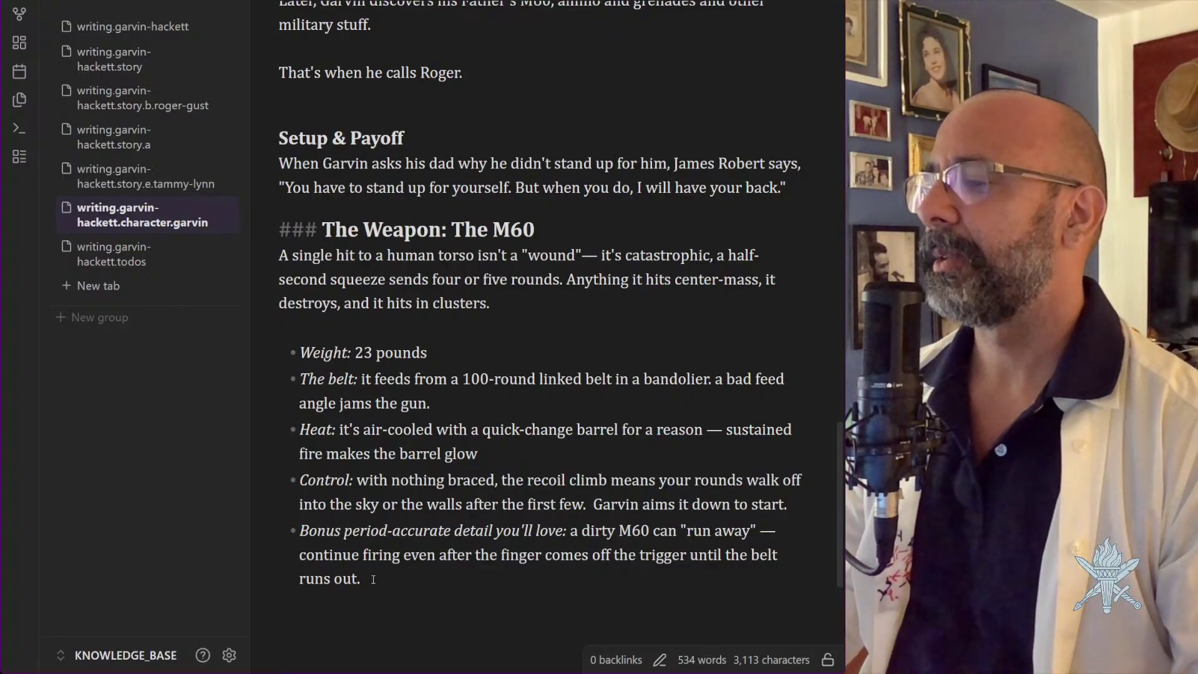
pyautogui.moveTo(373, 579); pyautogui.dragTo(265, 232)
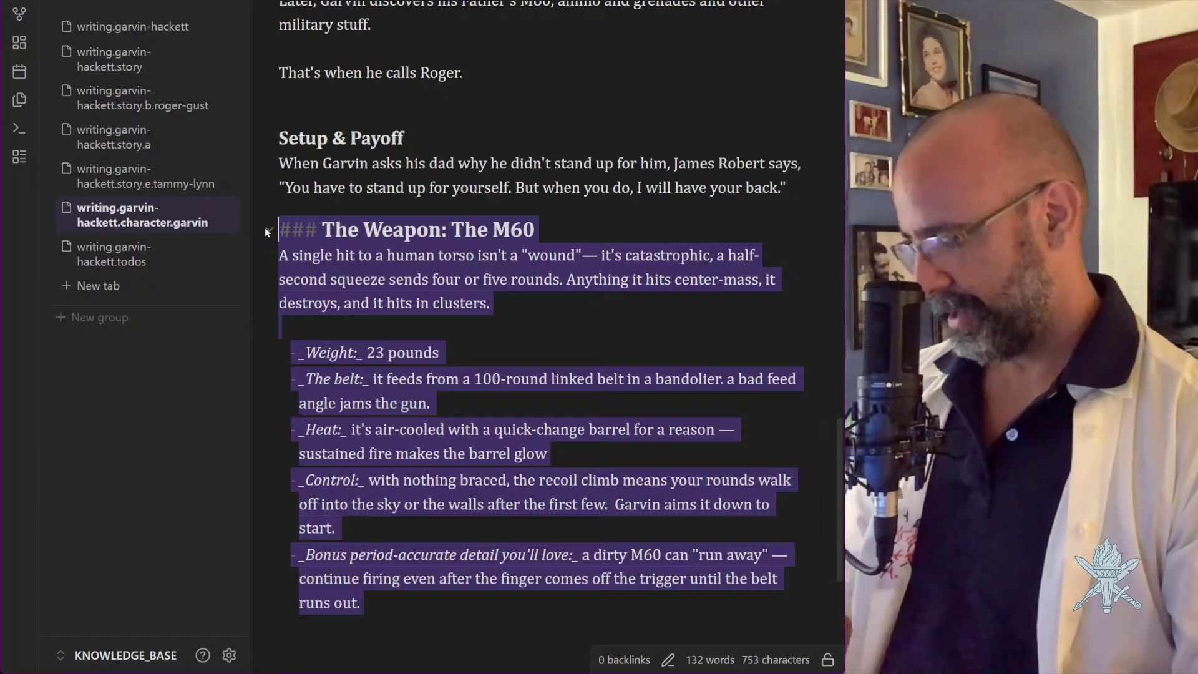
pyautogui.hotkey('ctrl', 'x')
# Open the writing.garvin-hackett note and look through its list of research note links
pyautogui.click(85, 25)
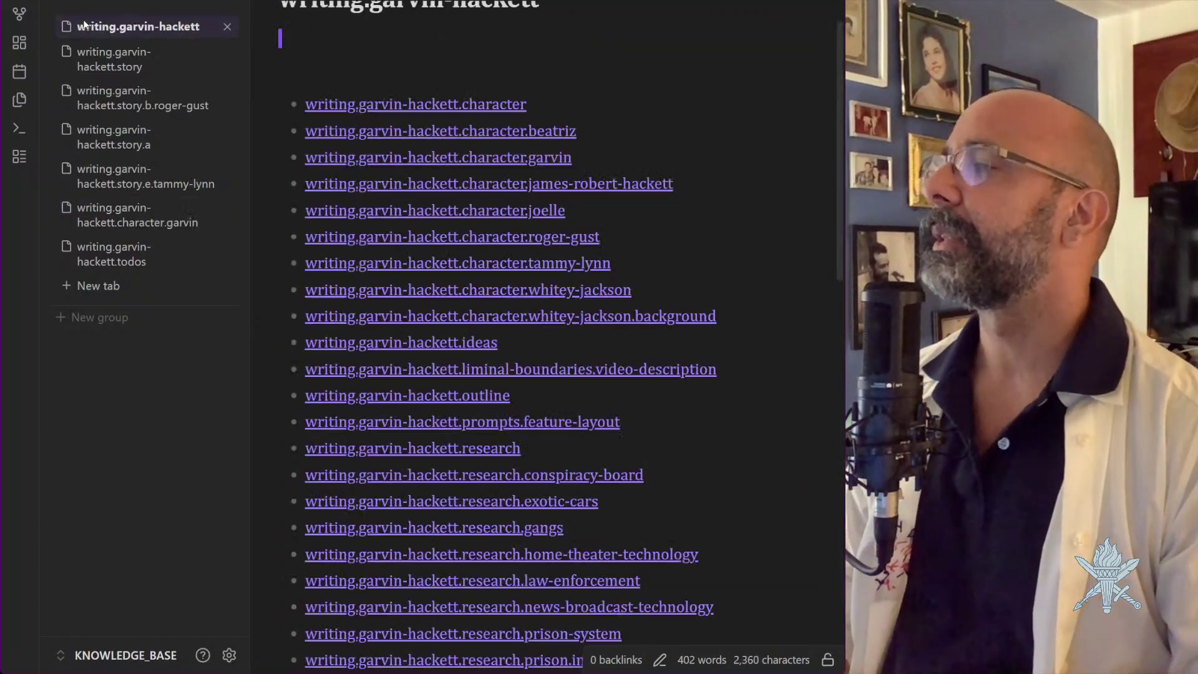
pyautogui.scroll(-7, 353, 228)
pyautogui.moveTo(354, 228)
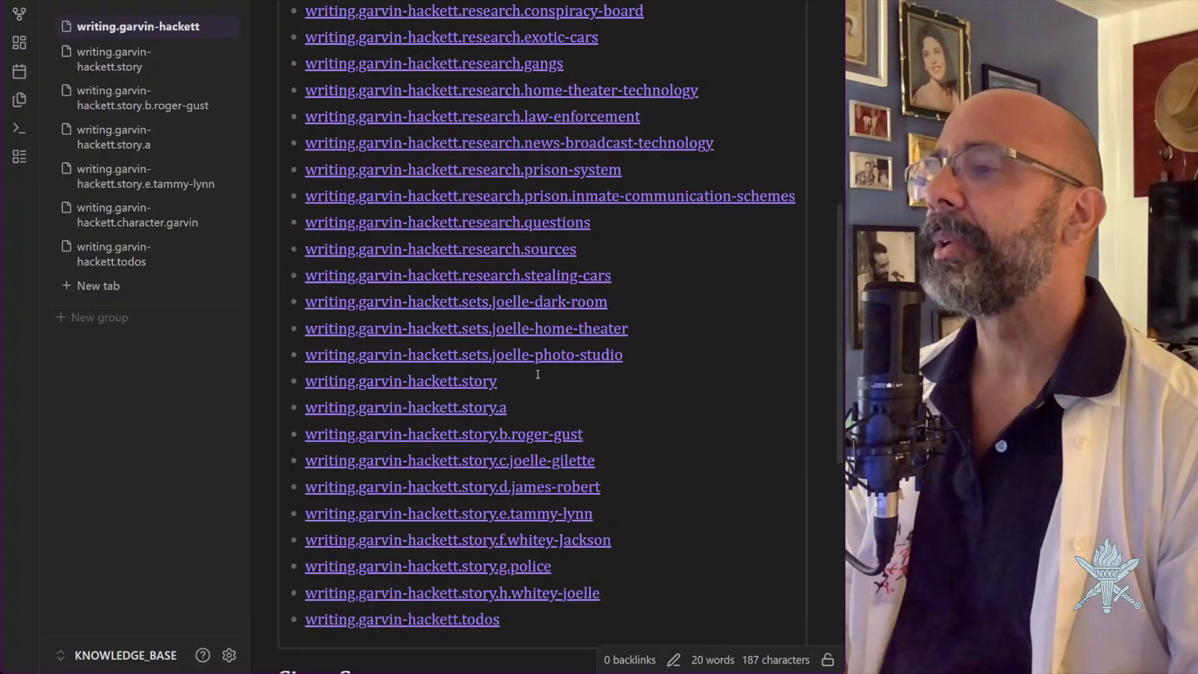
pyautogui.moveTo(492, 77)
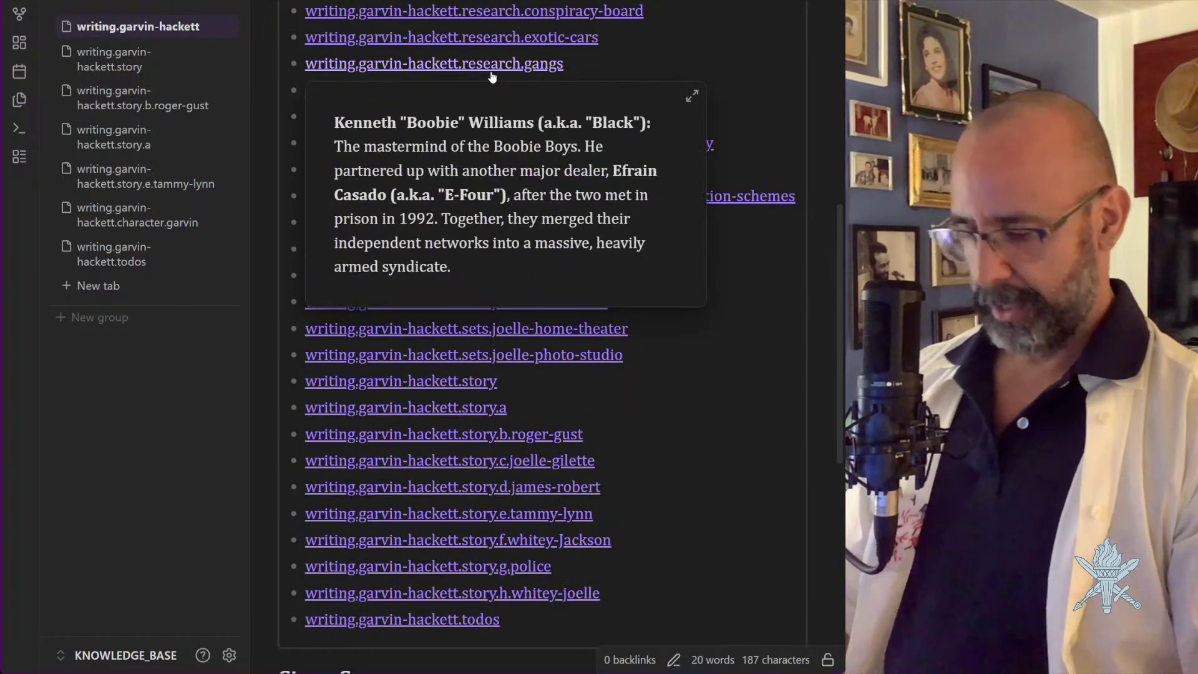
# Create a new note named writing.garvin-hackett.research.m60 in the DENDRON_NOTES vault
pyautogui.hotkey('ctrl', 'o')
pyautogui.write('garv')
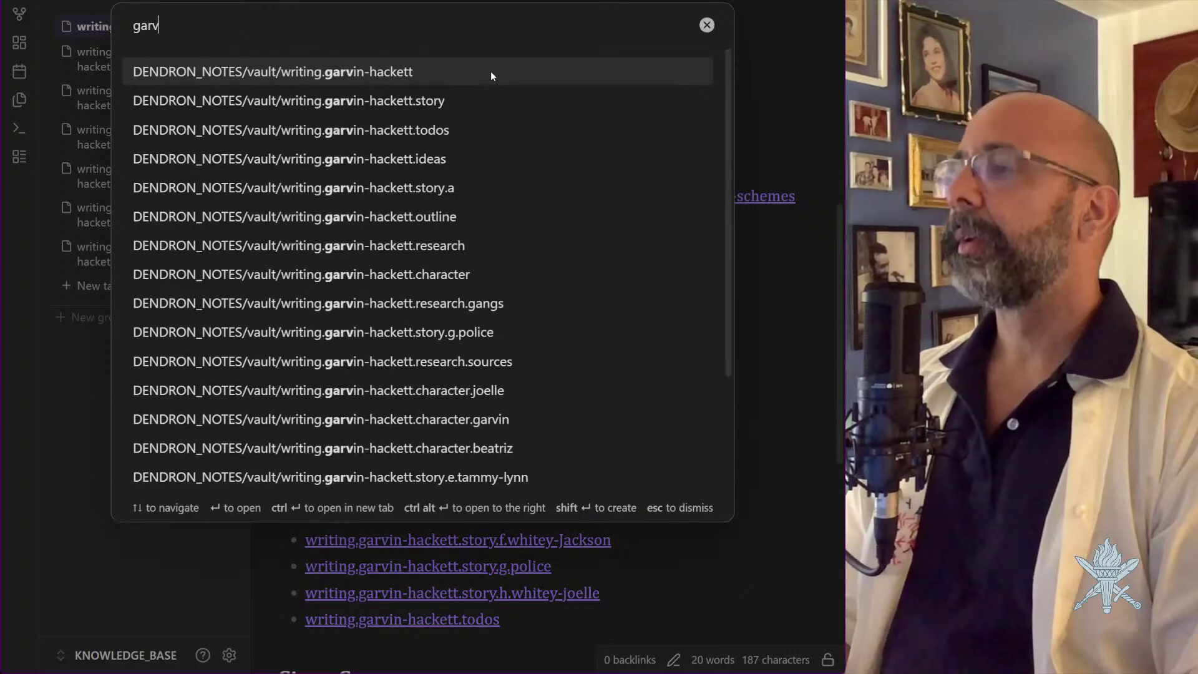
pyautogui.write('in-')
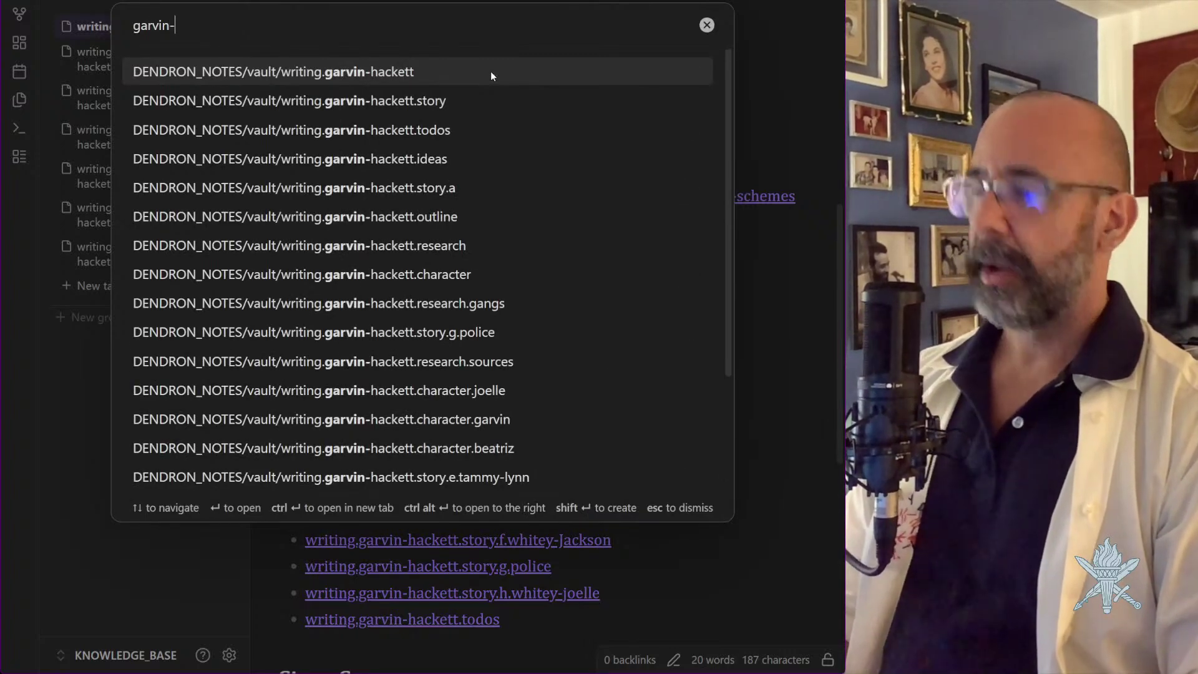
pyautogui.press('Tab')
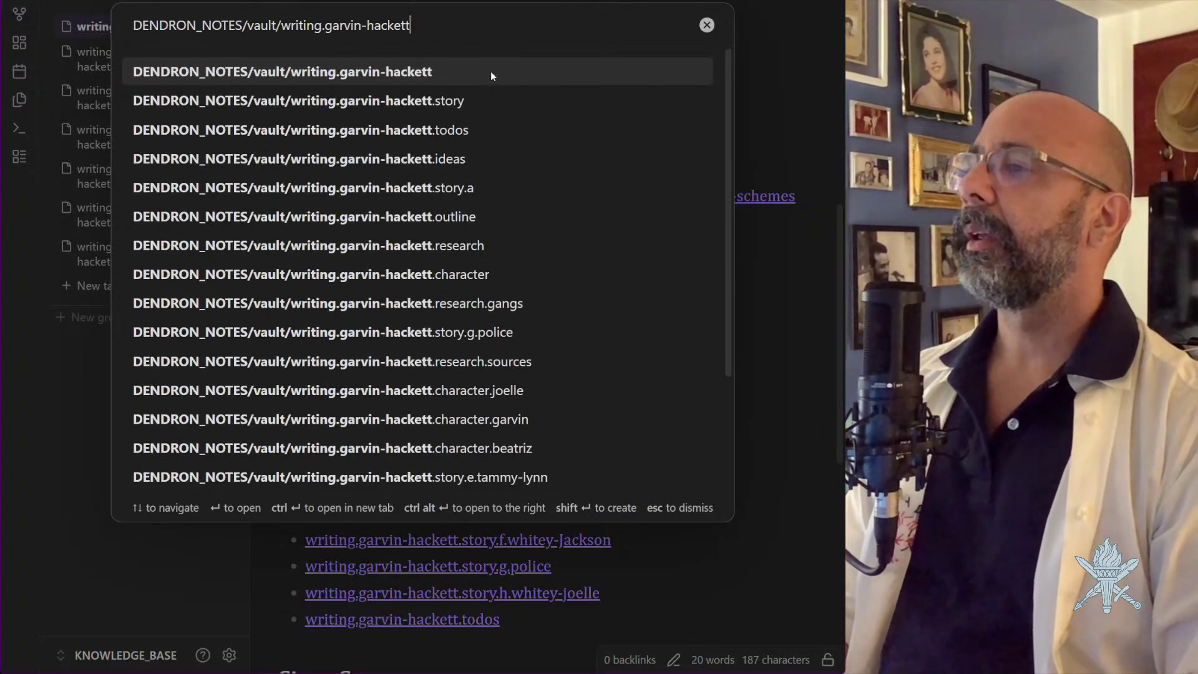
pyautogui.write('.re')
pyautogui.press('Tab')
pyautogui.write('.')
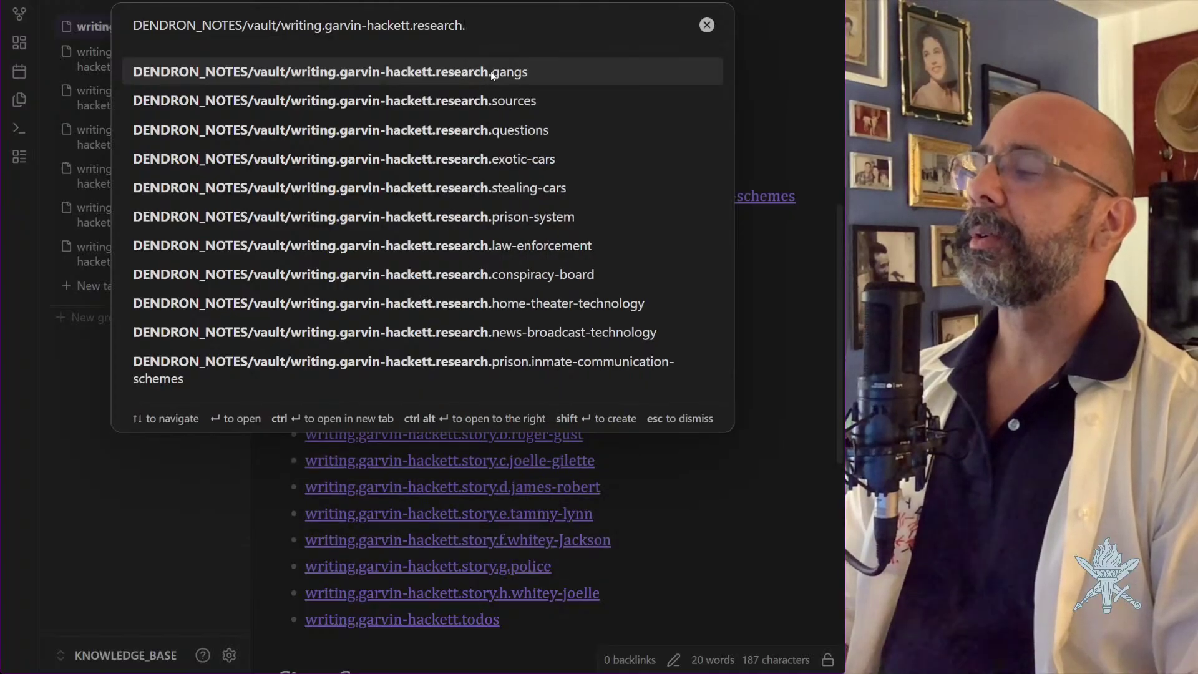
pyautogui.write('m60')
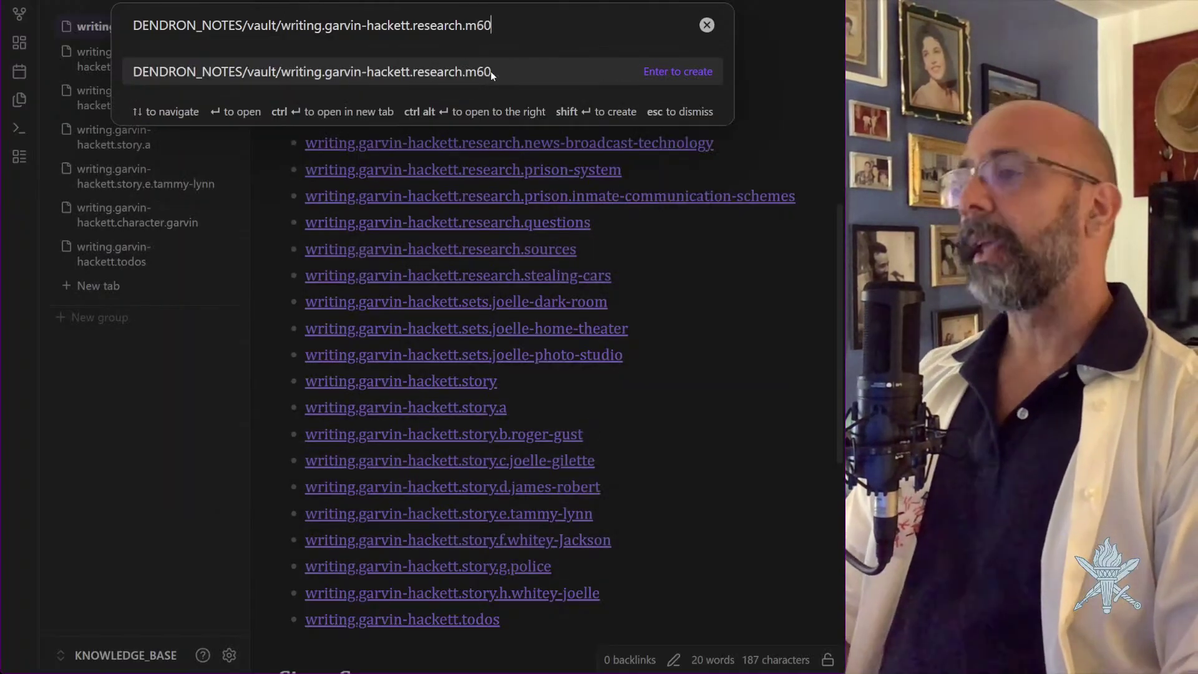
pyautogui.press('Return')
pyautogui.press('Return')
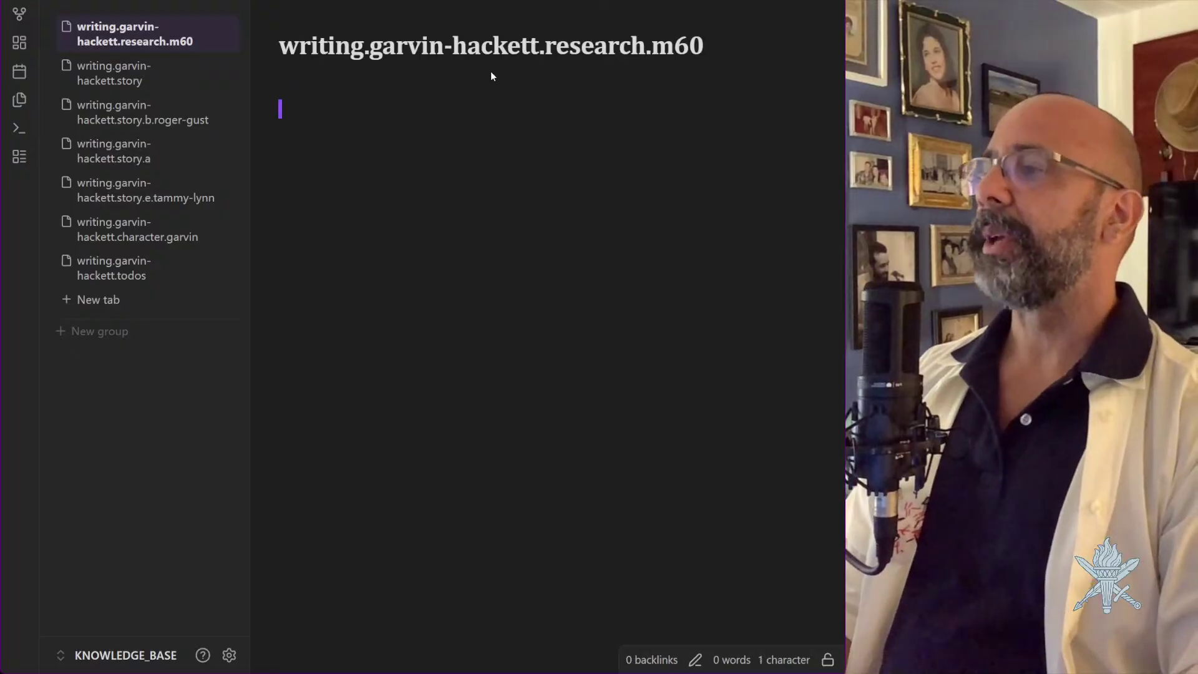
# Paste the cut section The Weapon: The M60 into the new note and delete the blank line above its heading
pyautogui.hotkey('ctrl', 'v')
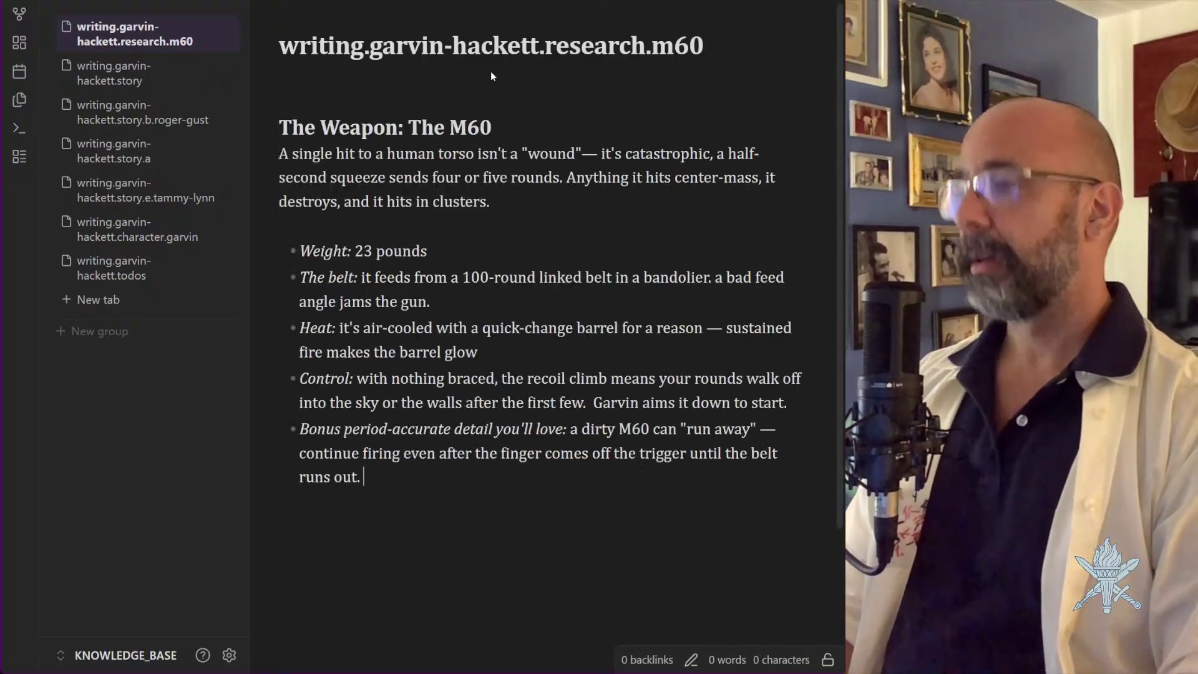
pyautogui.press('k')
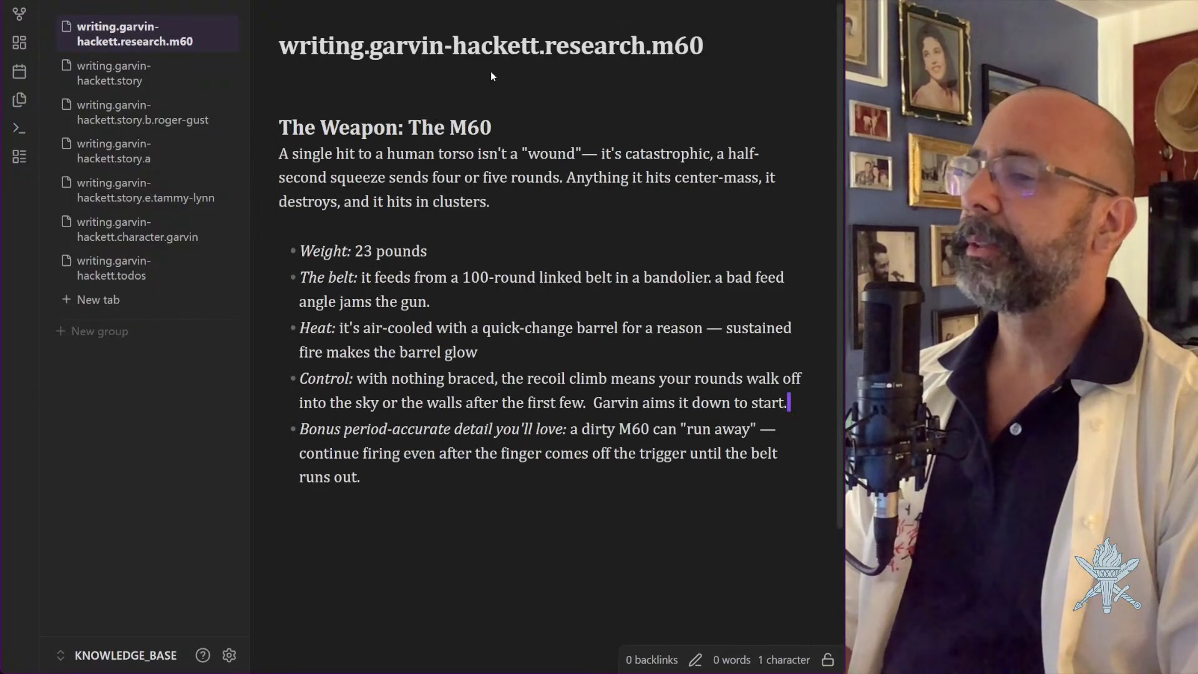
pyautogui.press('g')
pyautogui.press('g')
pyautogui.press('d')
pyautogui.press('d')
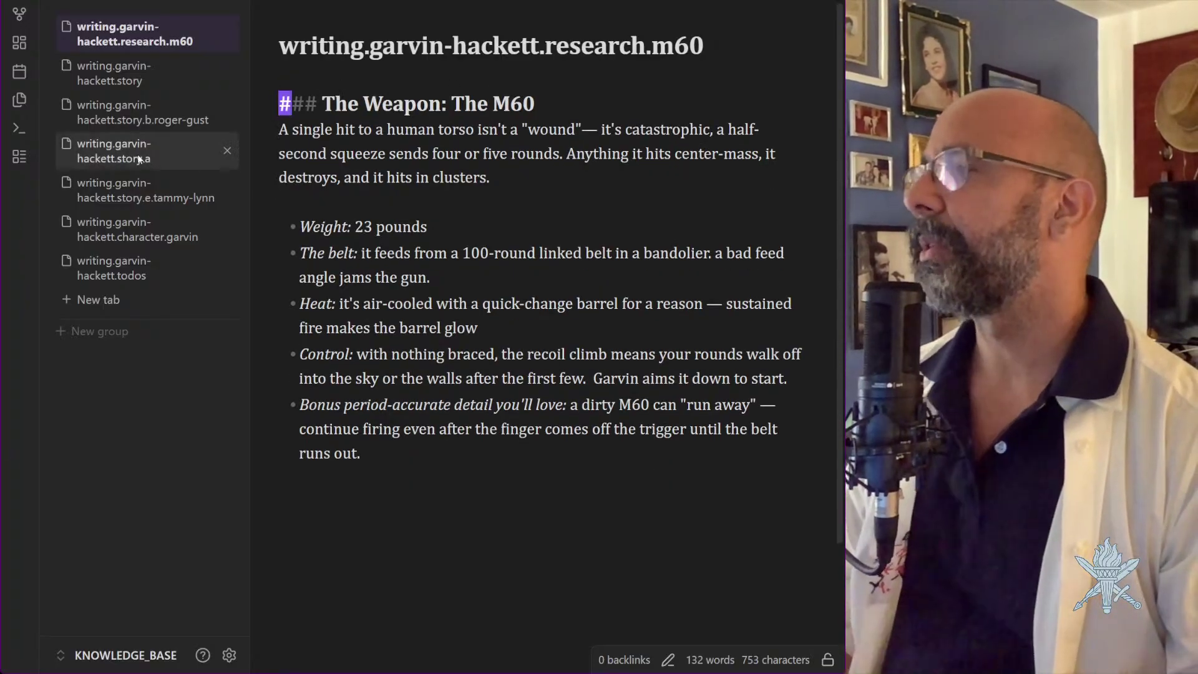
# Return to the writing.garvin-hackett index, then look through the story note list and the escalations in writing.garvin-hackett.story.a
pyautogui.hotkey('ctrl', 'alt', 'Left')
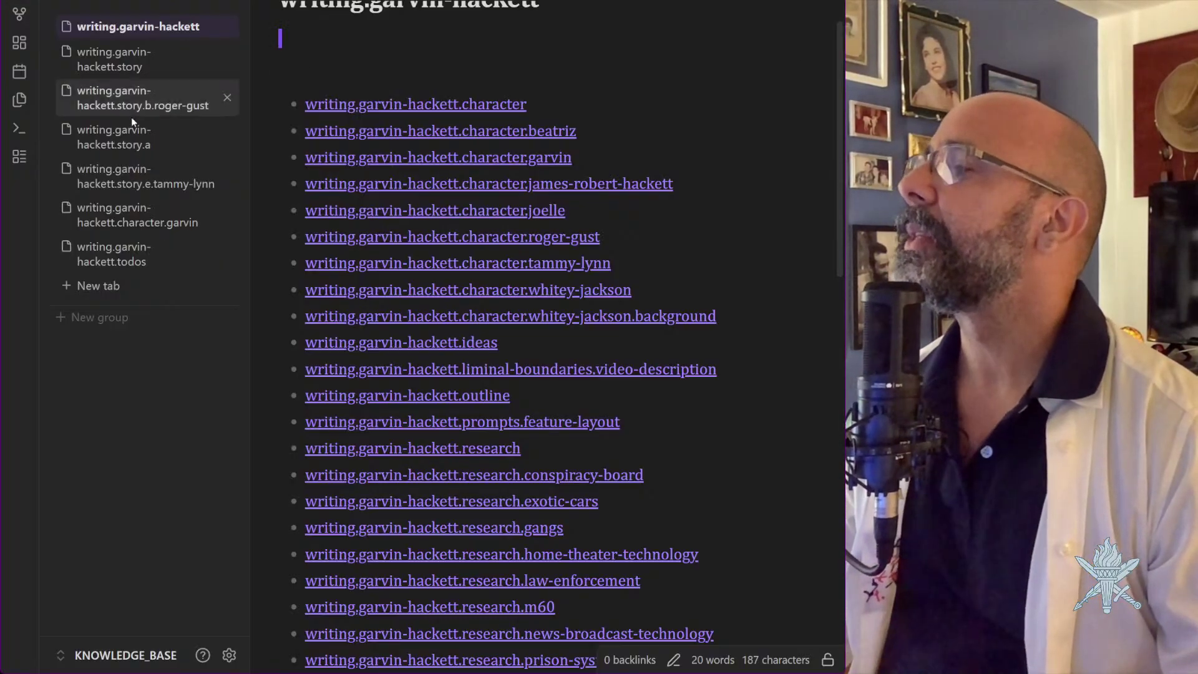
pyautogui.click(127, 52)
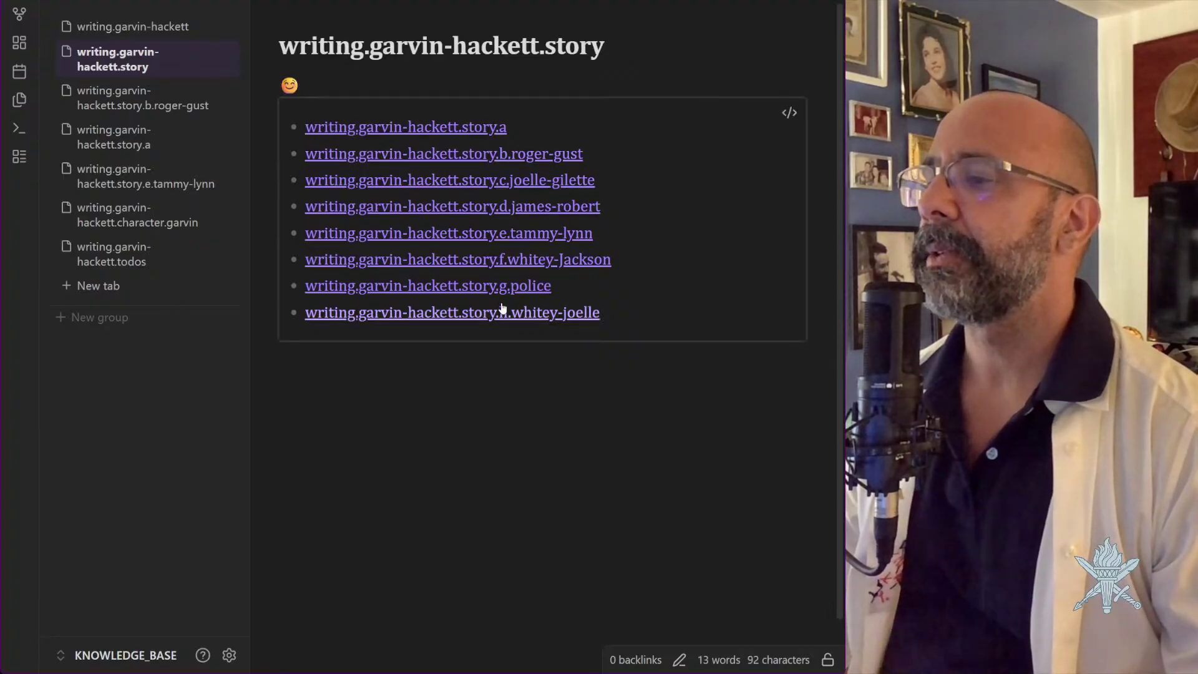
pyautogui.click(472, 418)
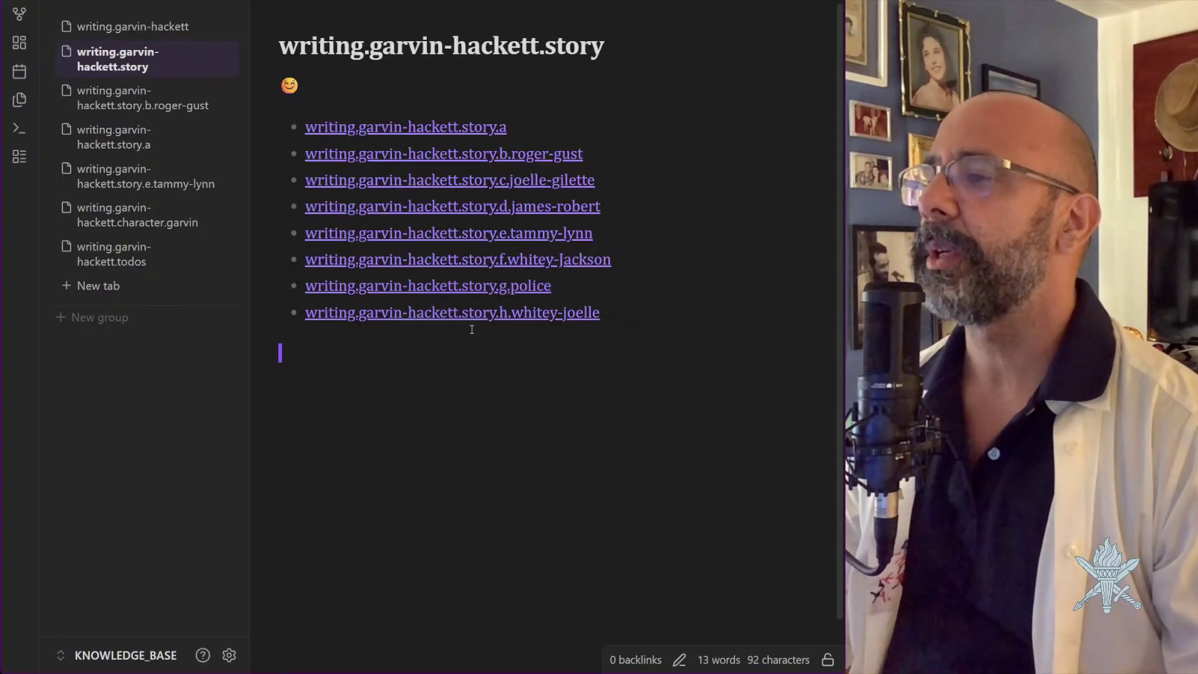
pyautogui.click(453, 128)
pyautogui.scroll(-6, 579, 320)
pyautogui.scroll(-10, 580, 320)
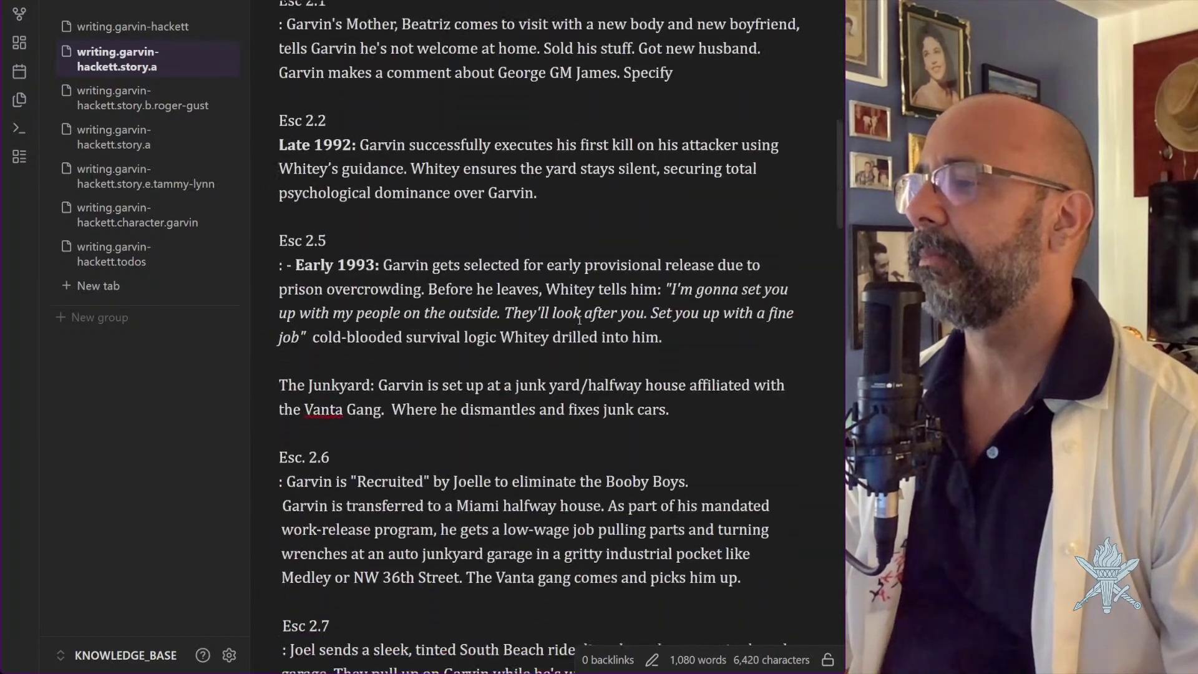
pyautogui.scroll(15, 580, 320)
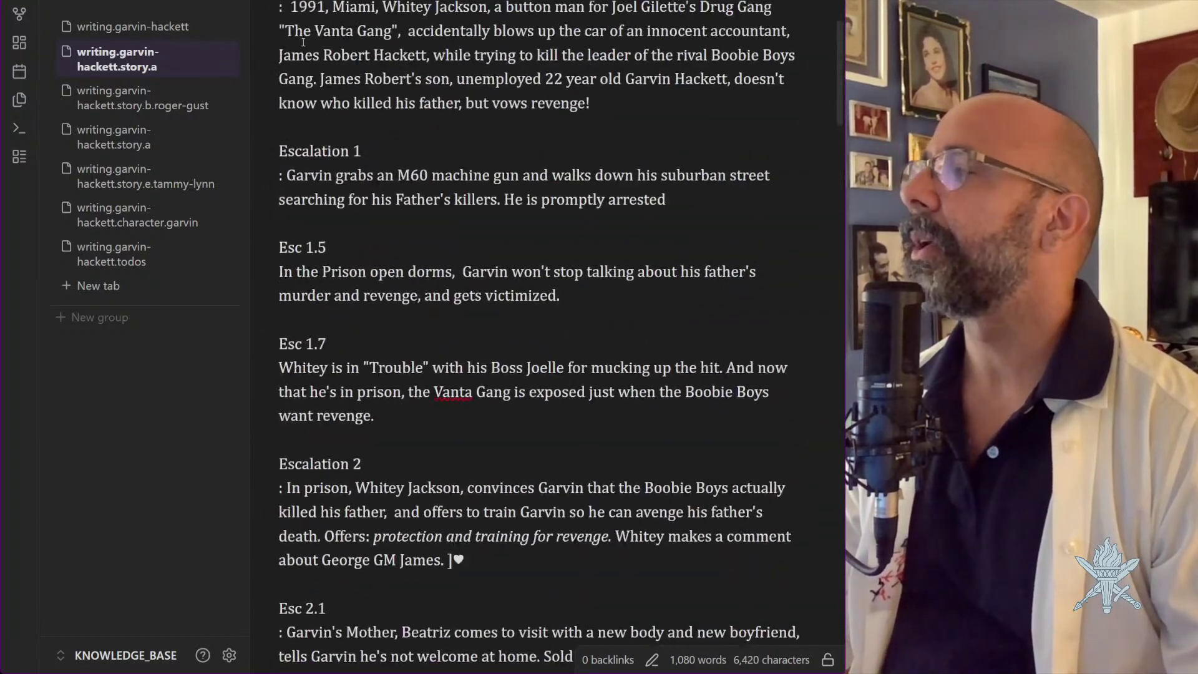
pyautogui.hotkey('ctrl', 'alt', 'Left')
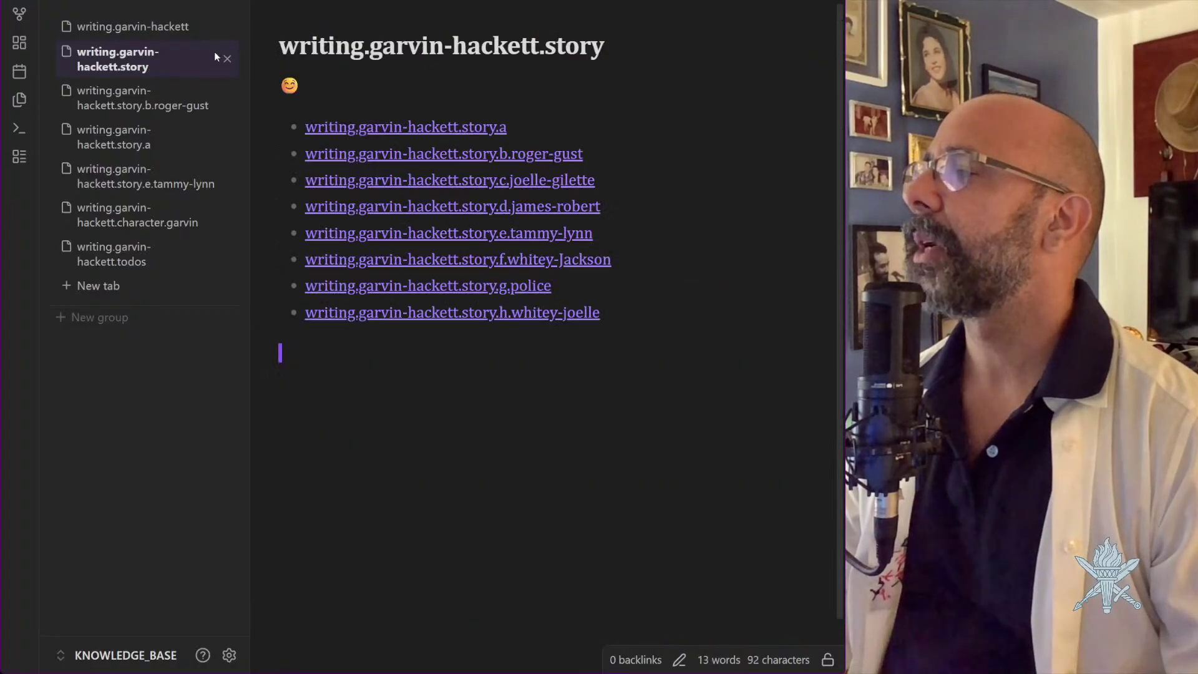
# Open Garvin's character sheet and review it from Setup & Payoff back up through the scene notes to the list of decisions
pyautogui.click(120, 218)
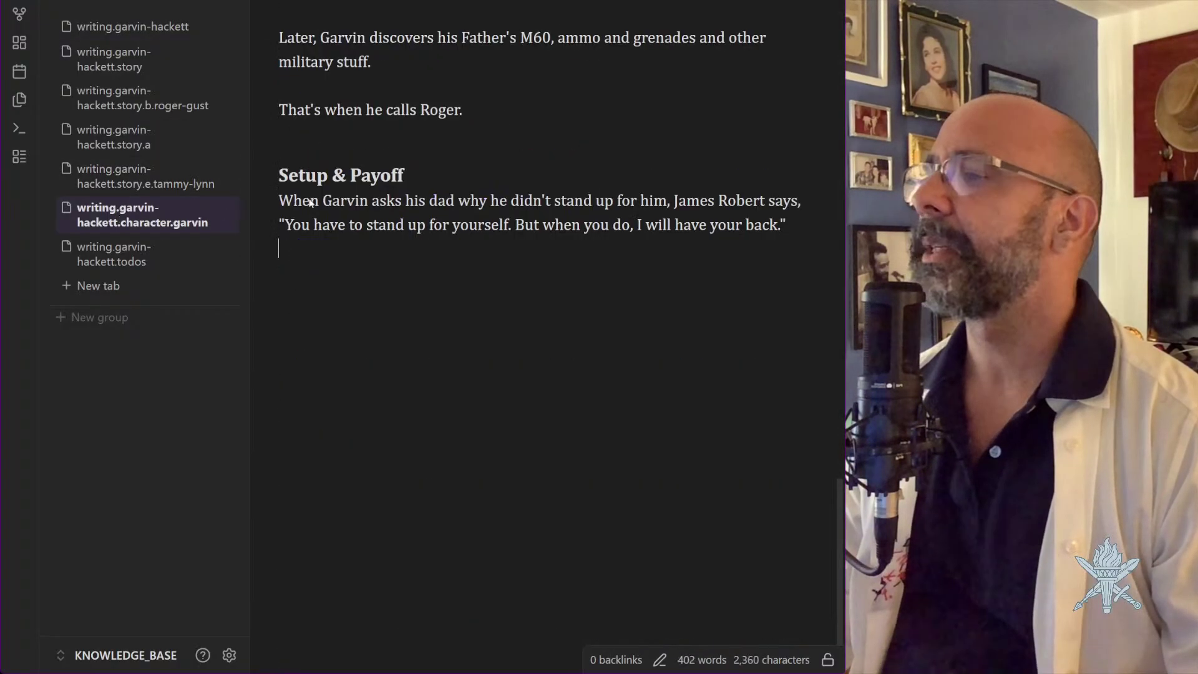
pyautogui.scroll(9, 584, 215)
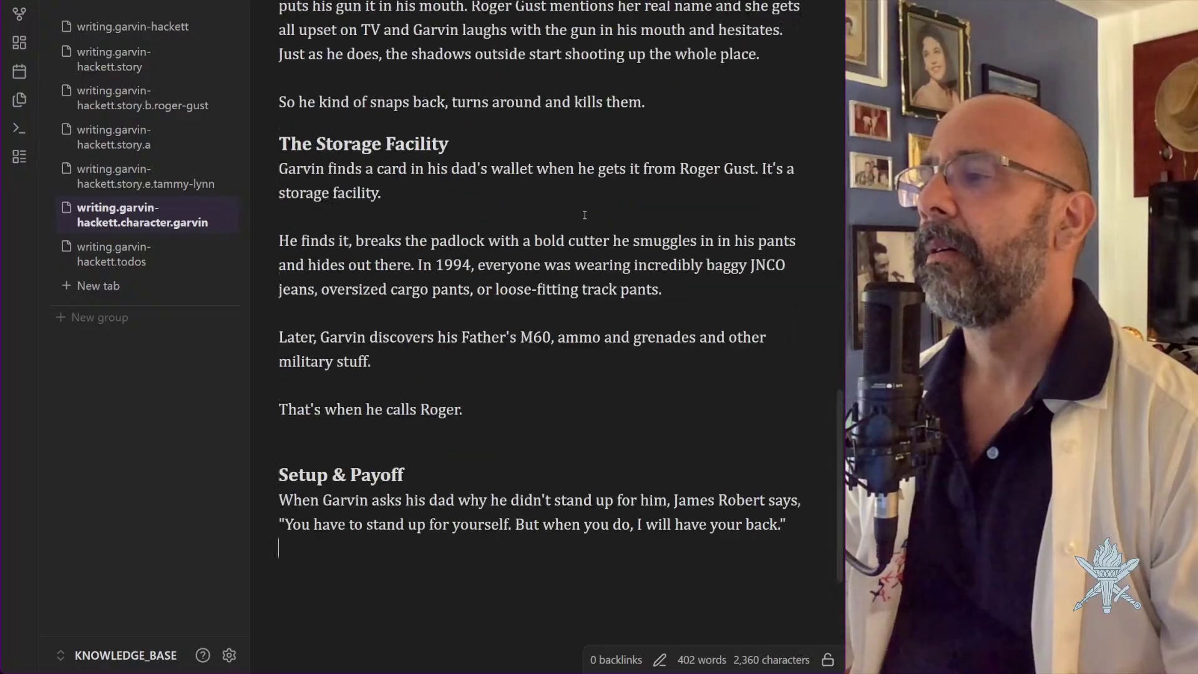
pyautogui.scroll(-9, 585, 215)
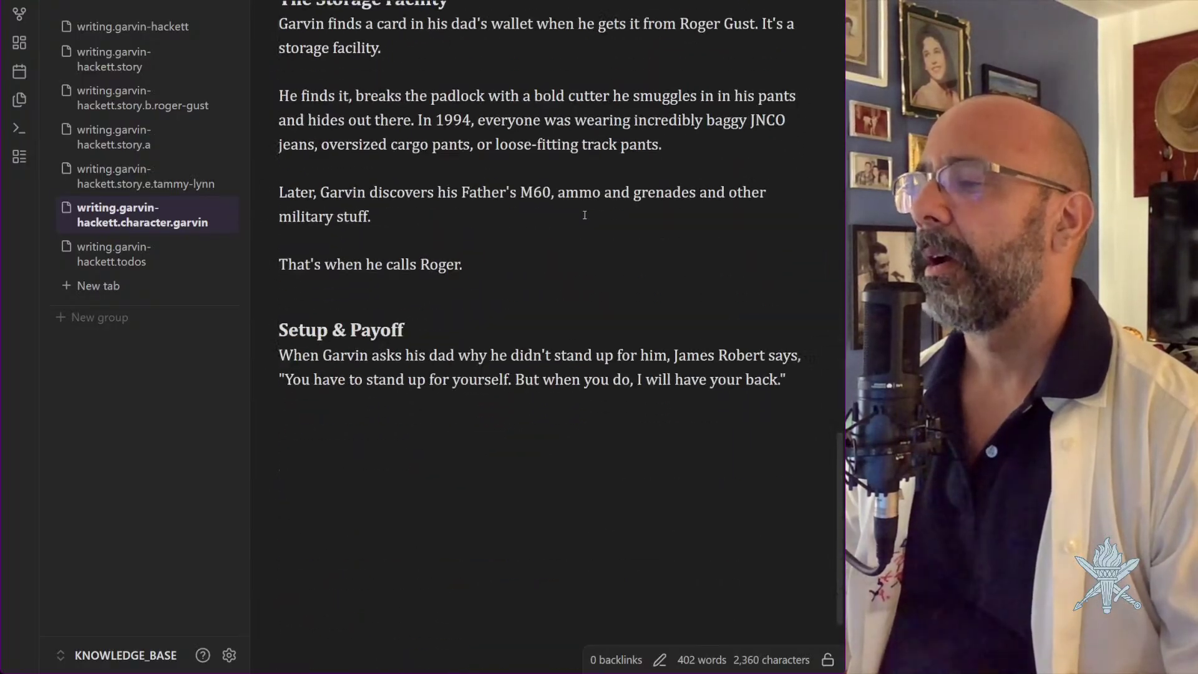
pyautogui.moveTo(787, 377); pyautogui.dragTo(272, 358)
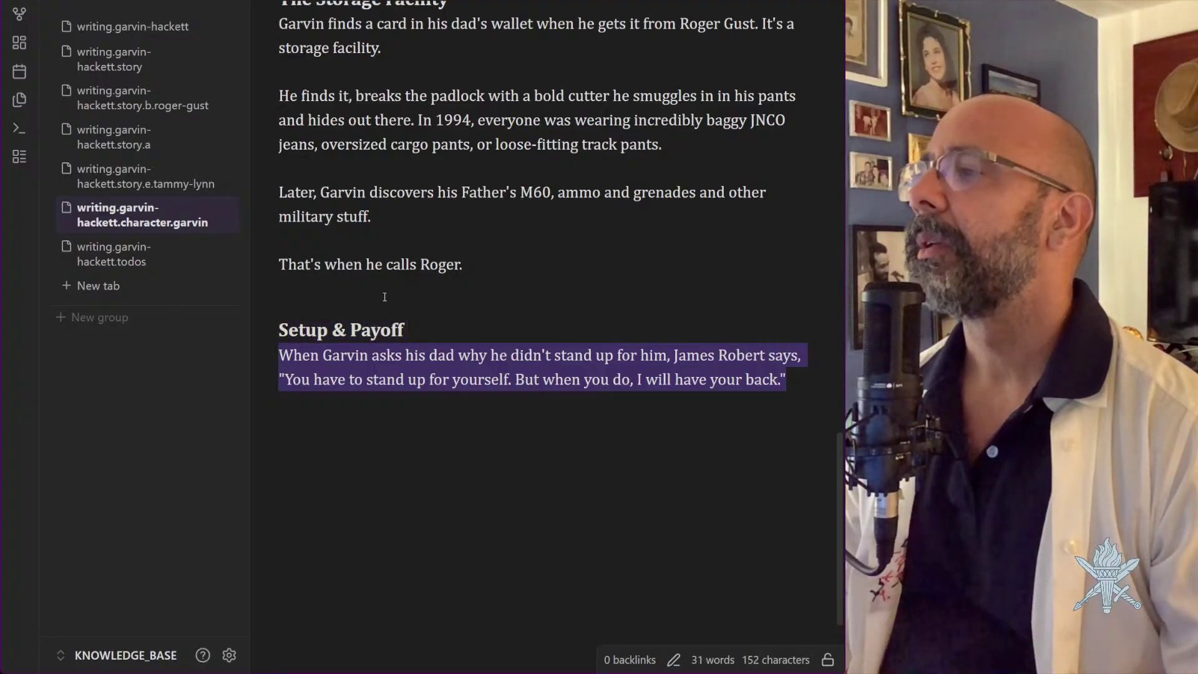
pyautogui.scroll(5, 384, 297)
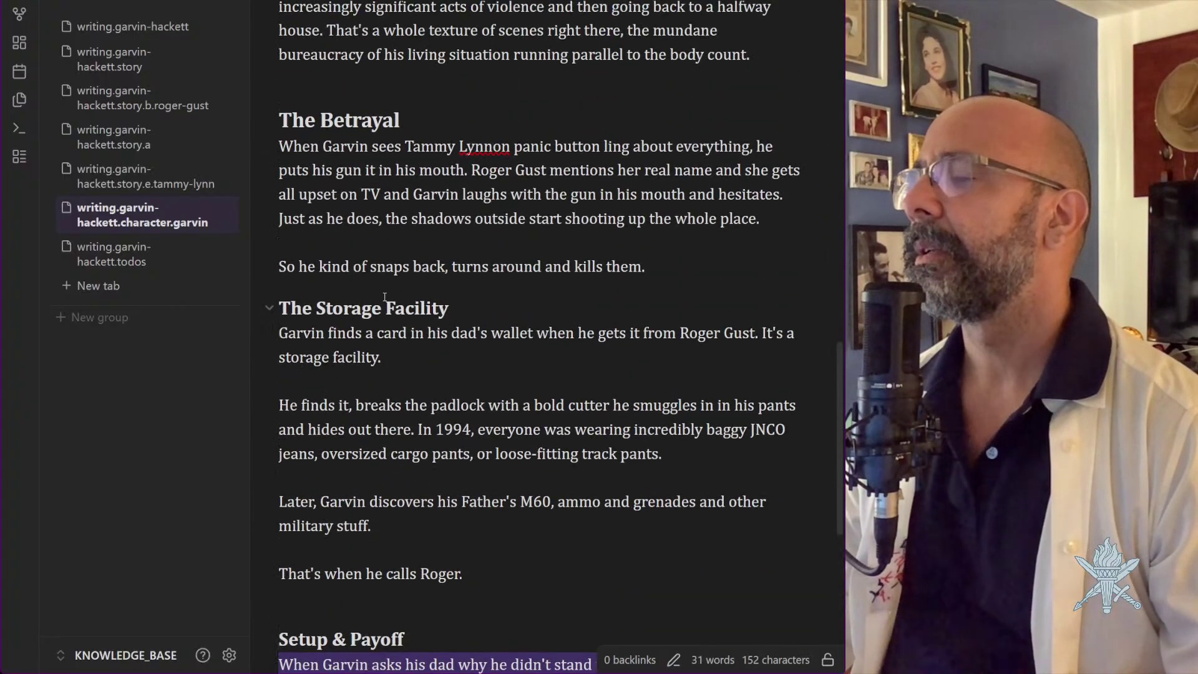
pyautogui.scroll(3, 384, 297)
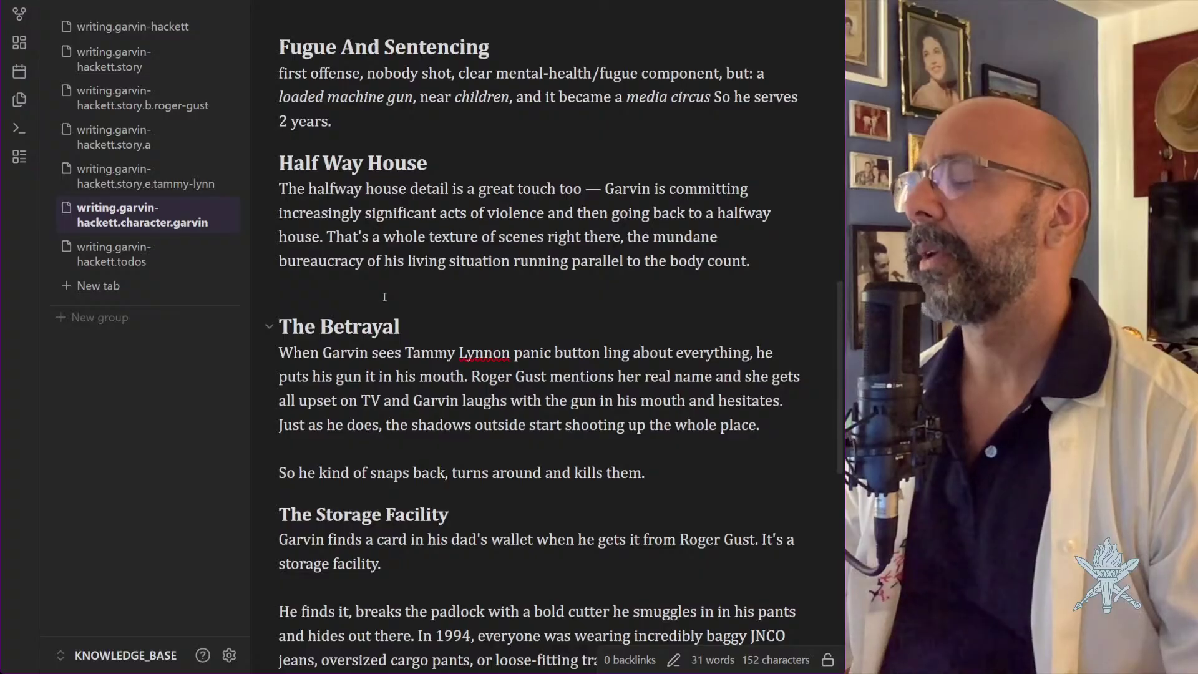
pyautogui.scroll(5, 384, 297)
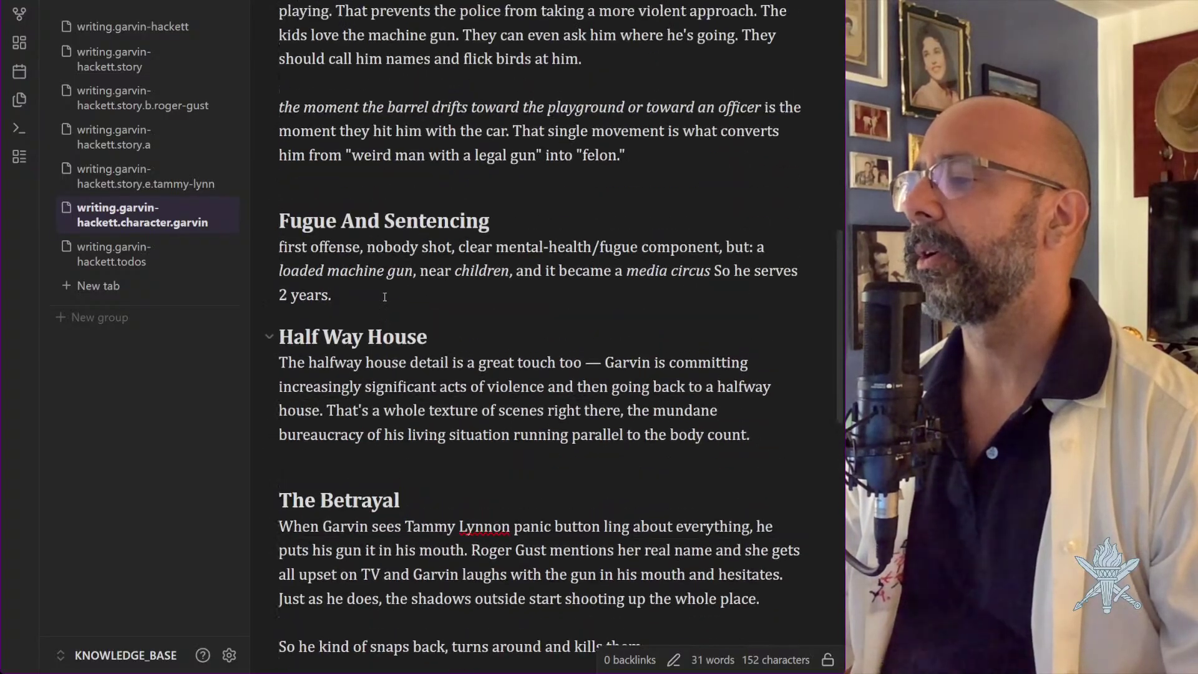
pyautogui.scroll(4, 384, 297)
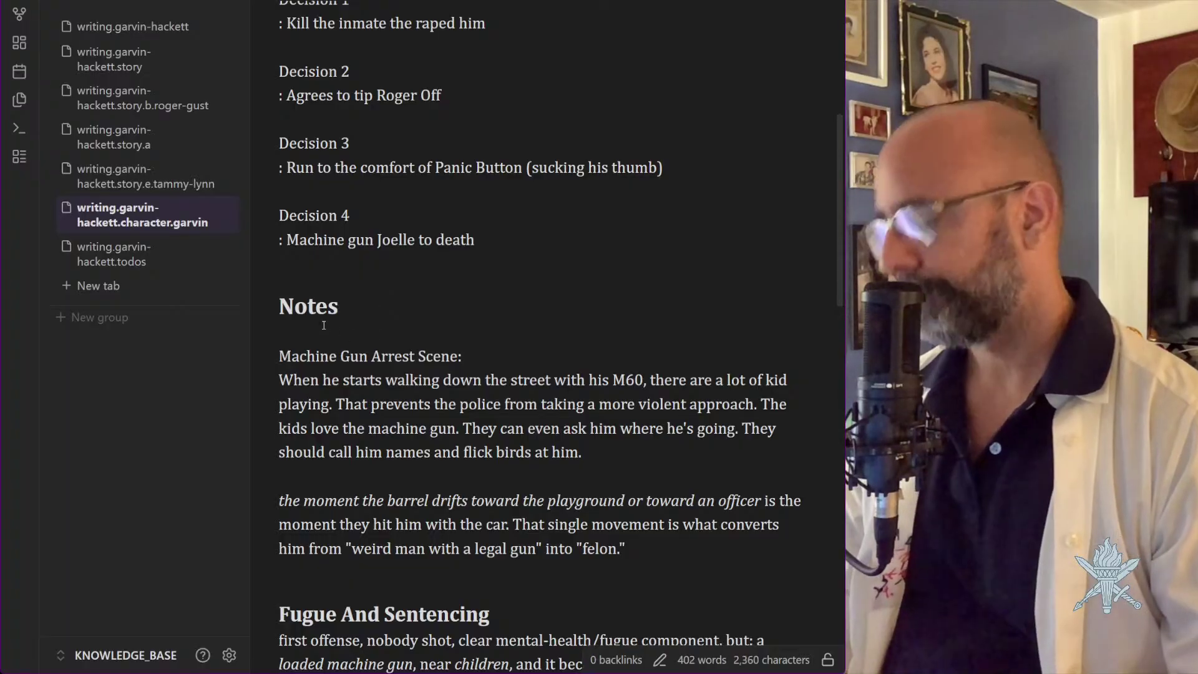
pyautogui.scroll(4, 457, 285)
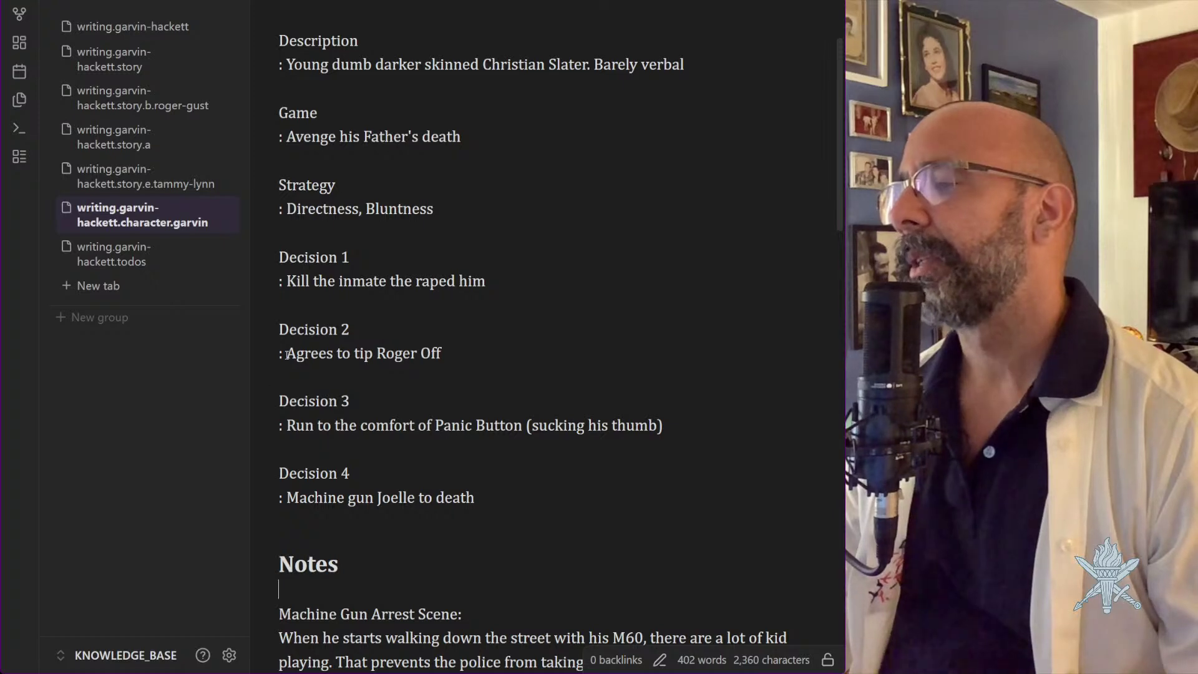
# Replace the text under Decision 2 with "Keeps his mouth shut."
pyautogui.click(287, 426)
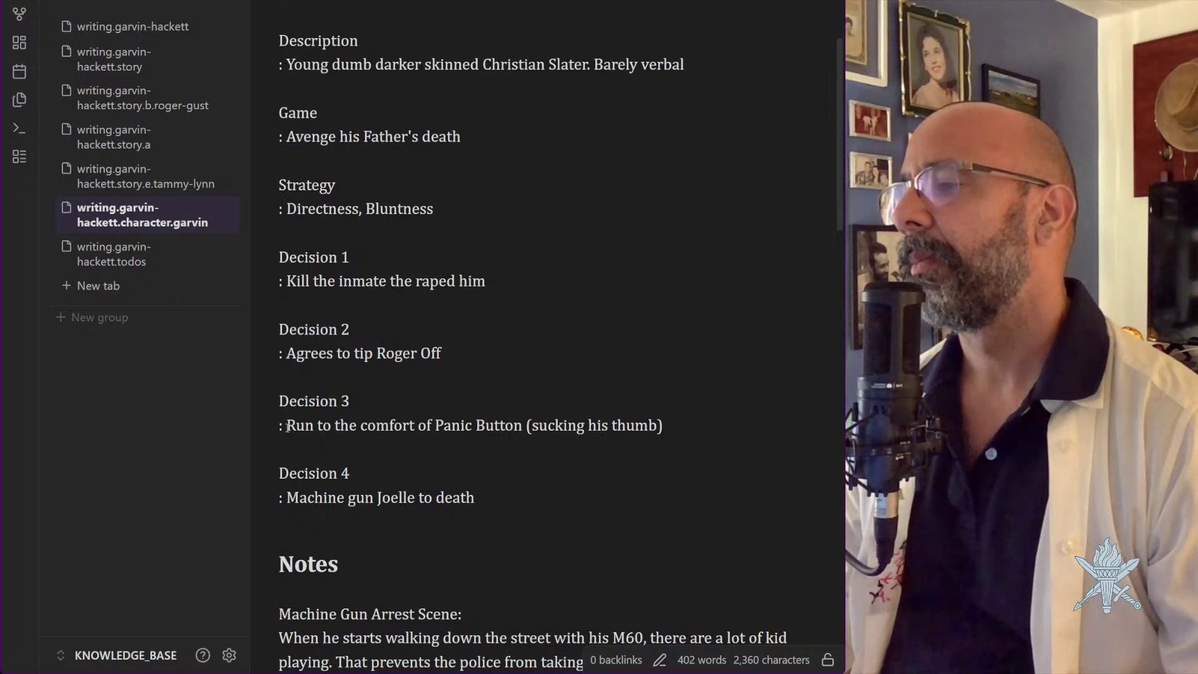
pyautogui.click(287, 357)
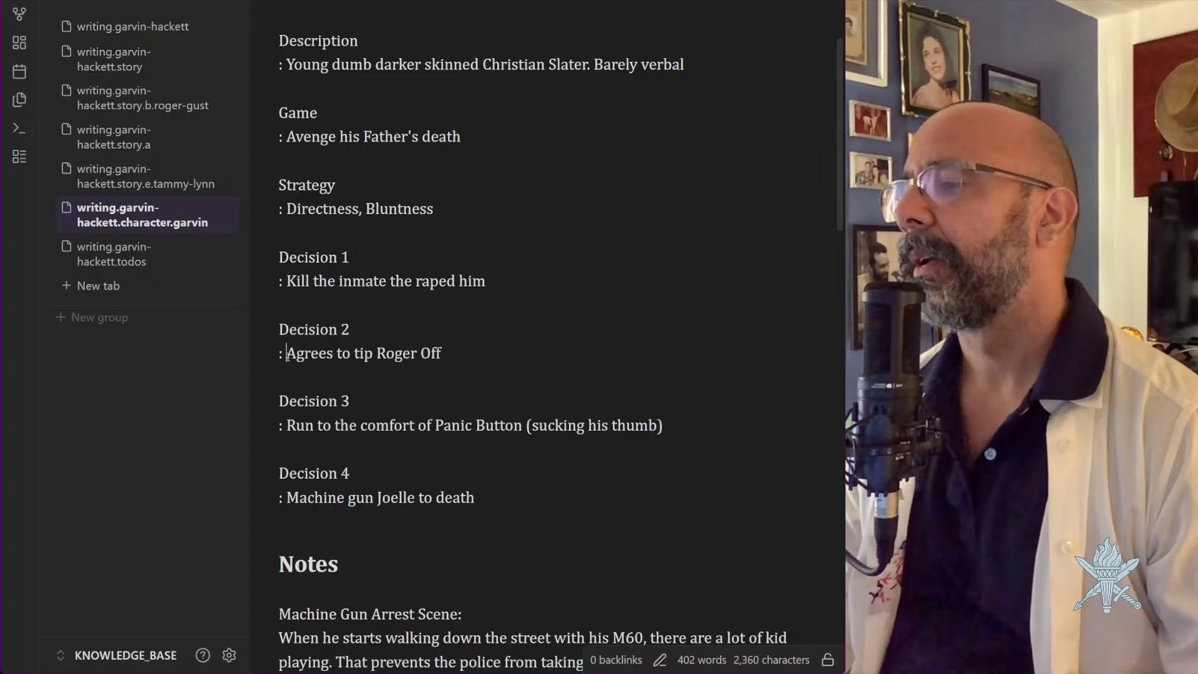
pyautogui.moveTo(287, 357); pyautogui.dragTo(441, 354)
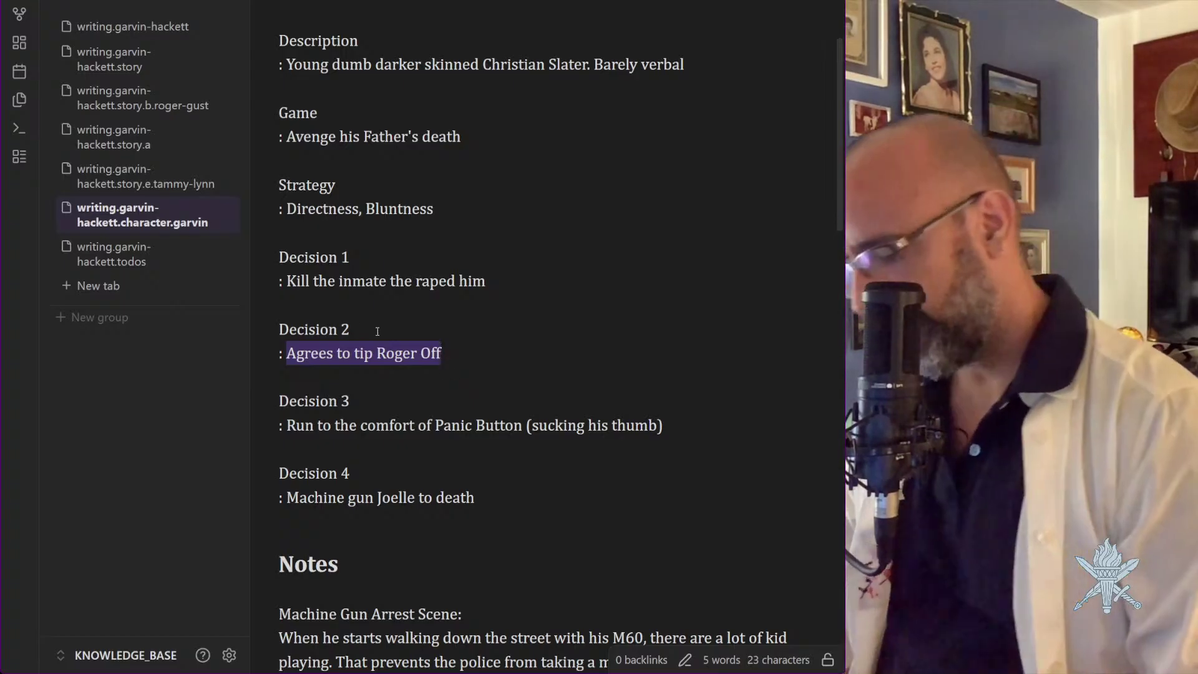
pyautogui.write('Keeps hi')
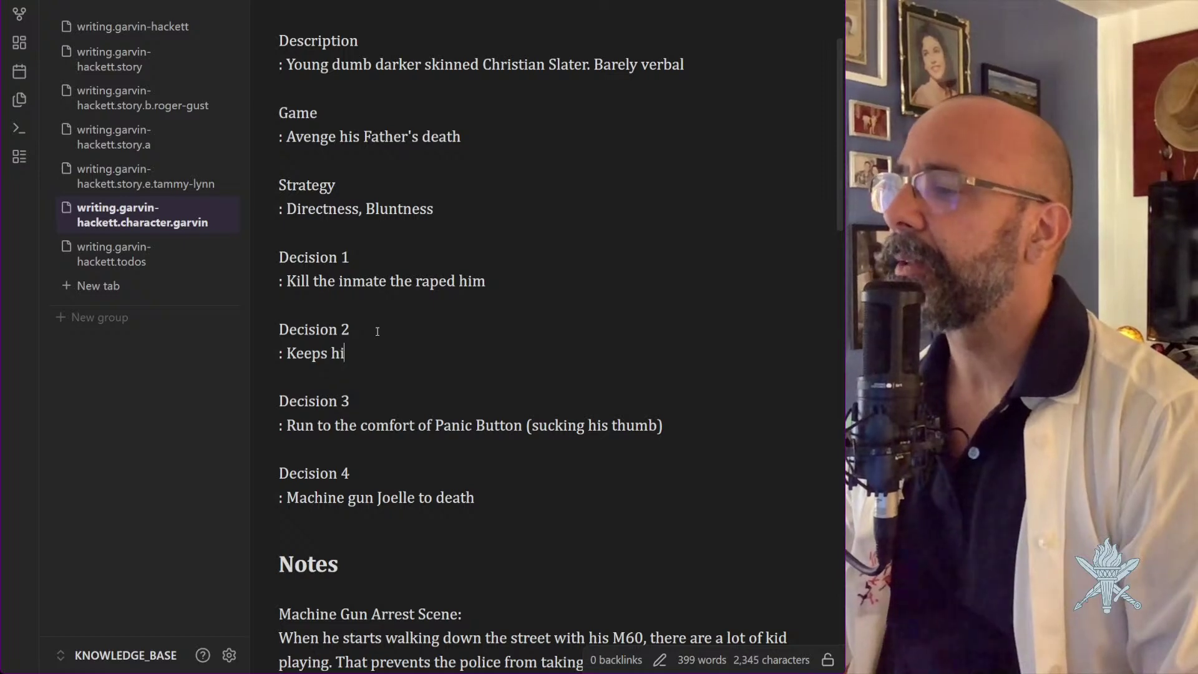
pyautogui.write('s mouth sht')
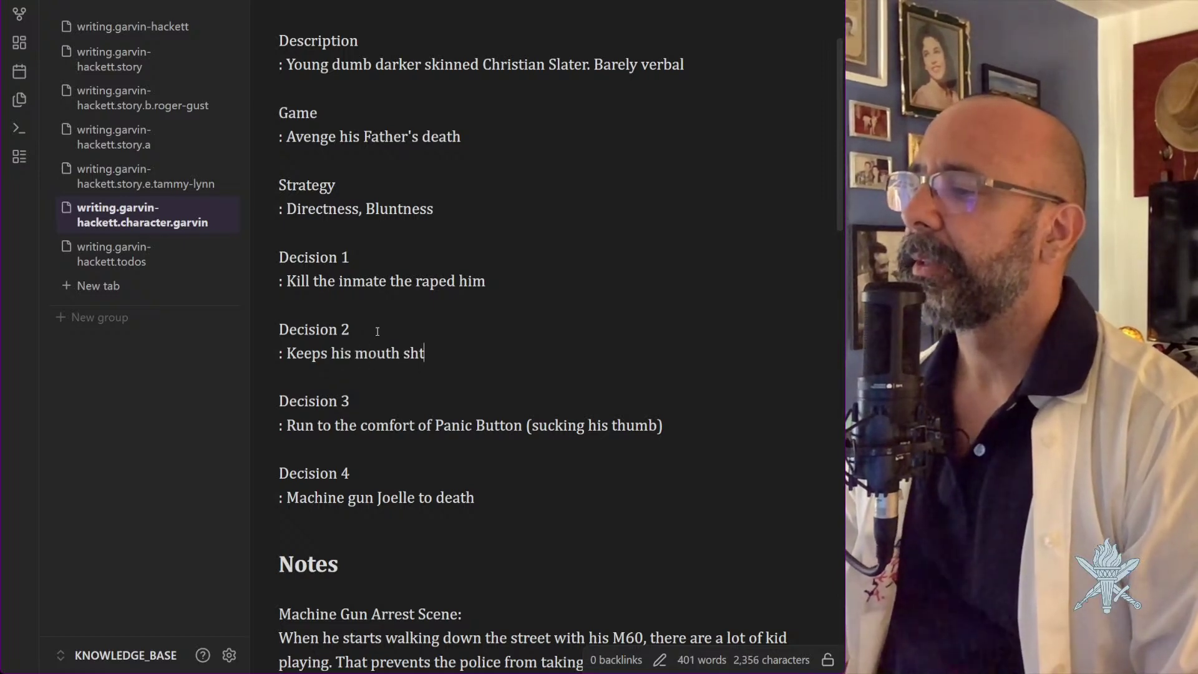
pyautogui.press('BackSpace')
pyautogui.write('ut.')
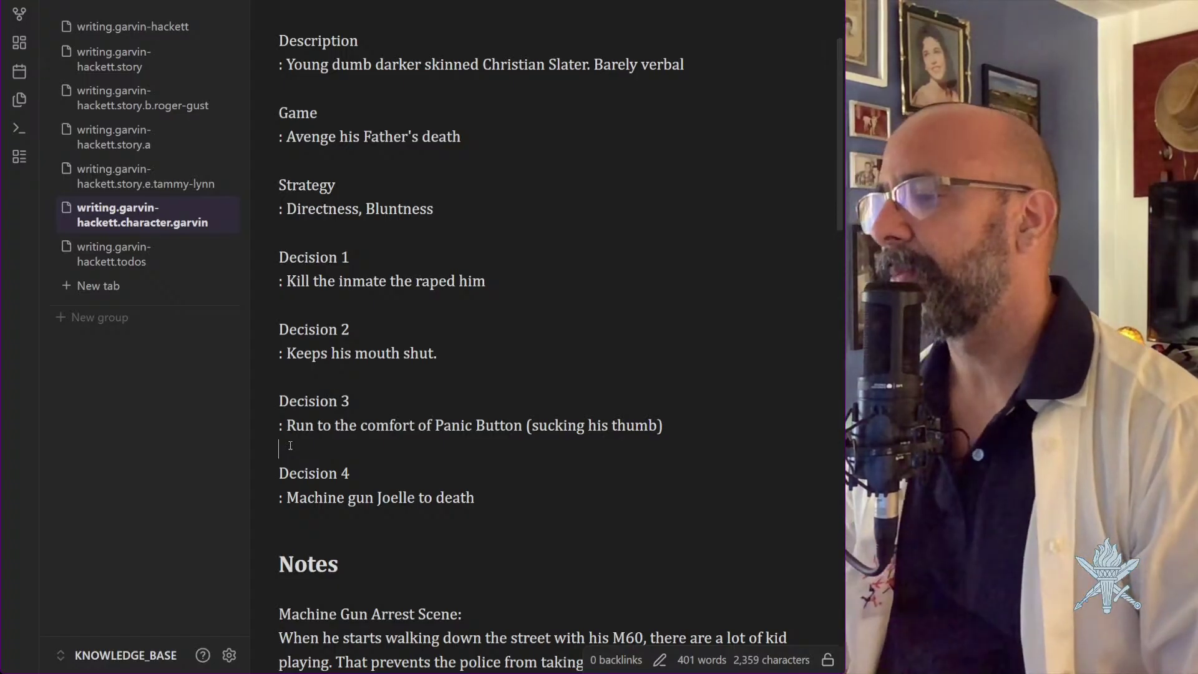
pyautogui.write('i')
pyautogui.press('BackSpace')
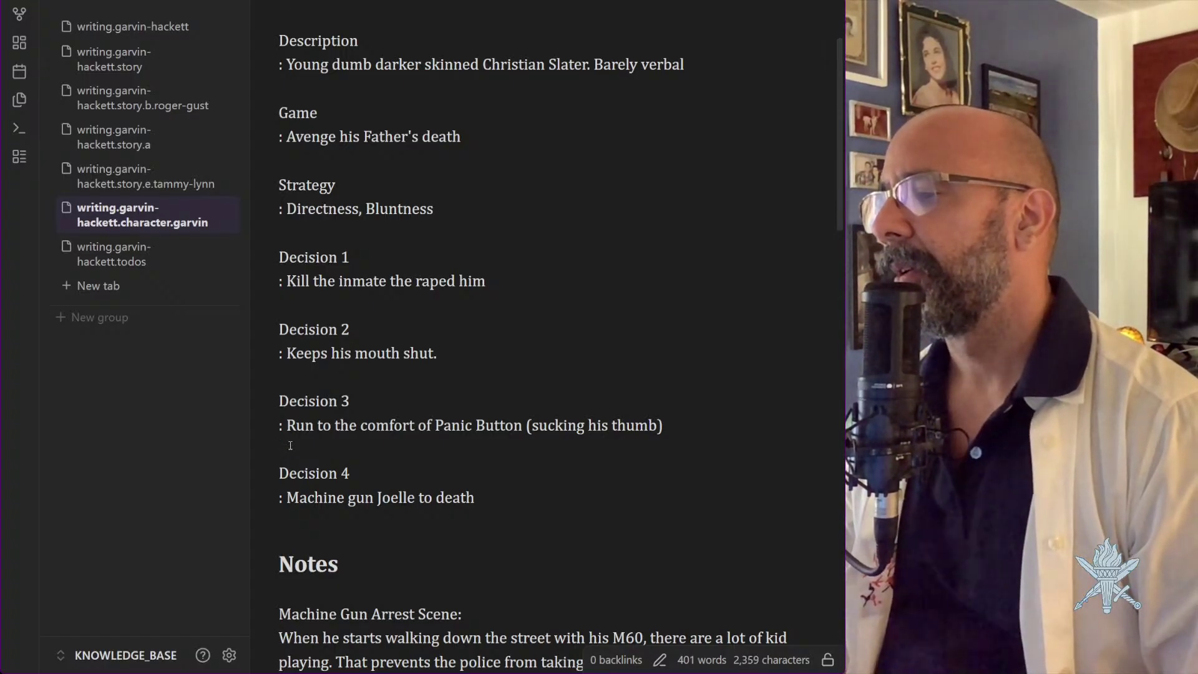
pyautogui.press('Return')
pyautogui.write('Dec')
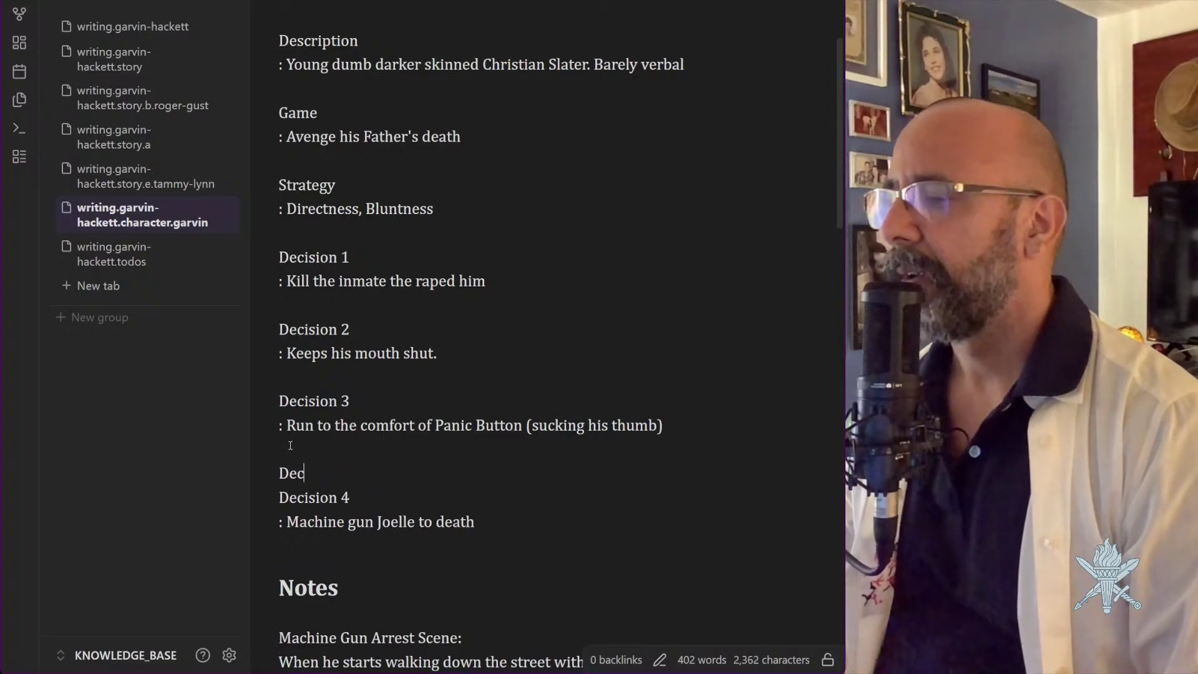
pyautogui.write('ision 3.5')
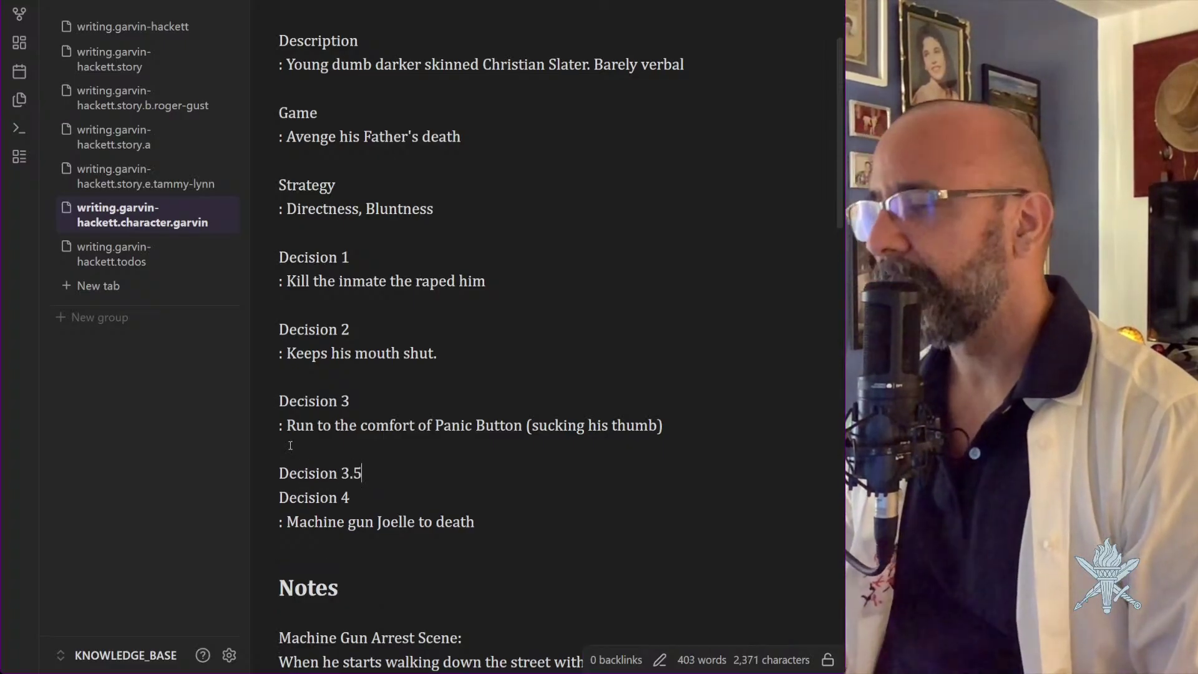
pyautogui.press('Return')
pyautogui.write(':')
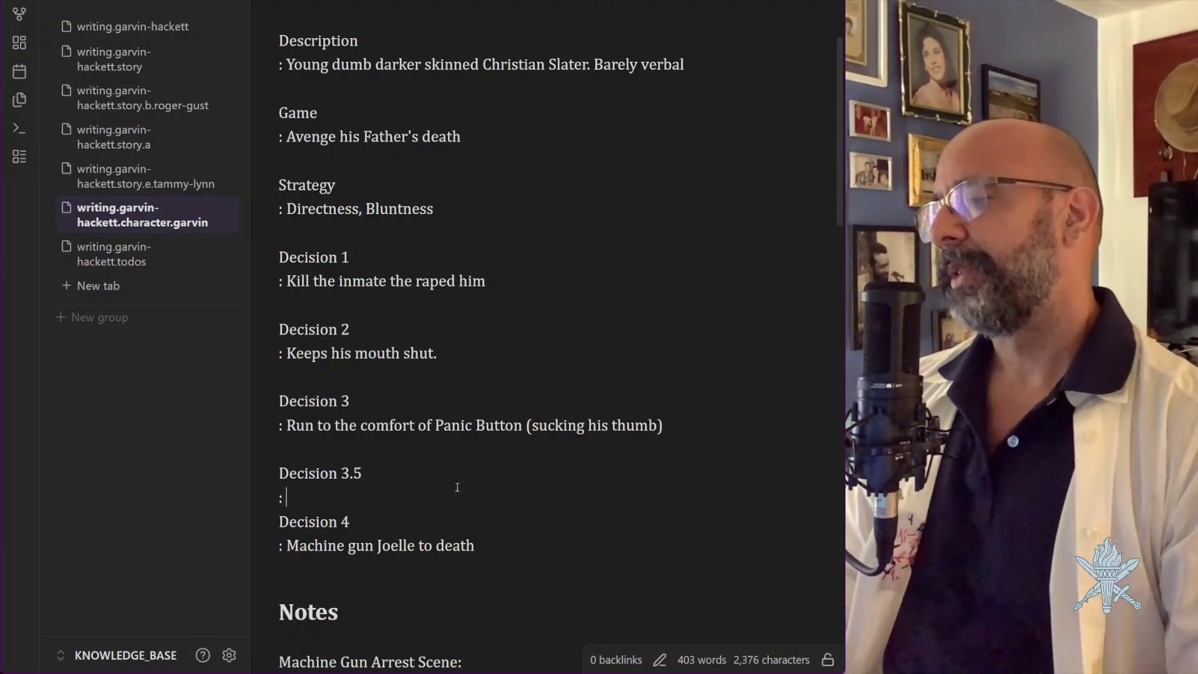
pyautogui.scroll(-8, 457, 487)
pyautogui.scroll(-3, 457, 486)
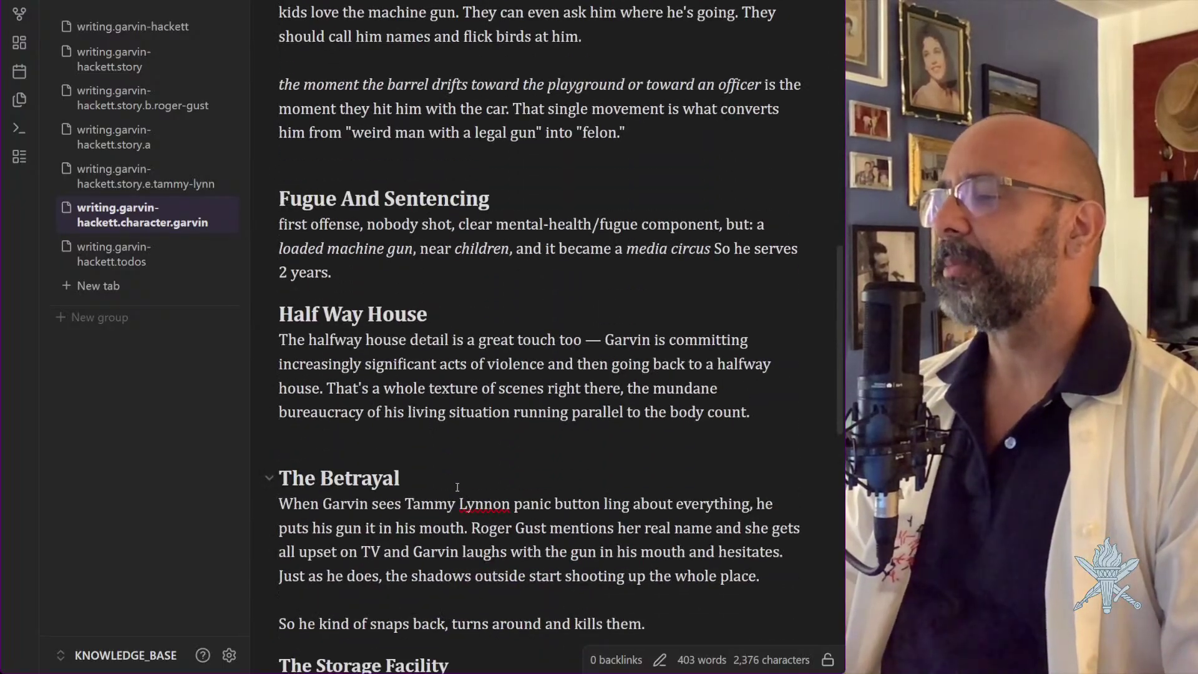
pyautogui.scroll(-5, 457, 486)
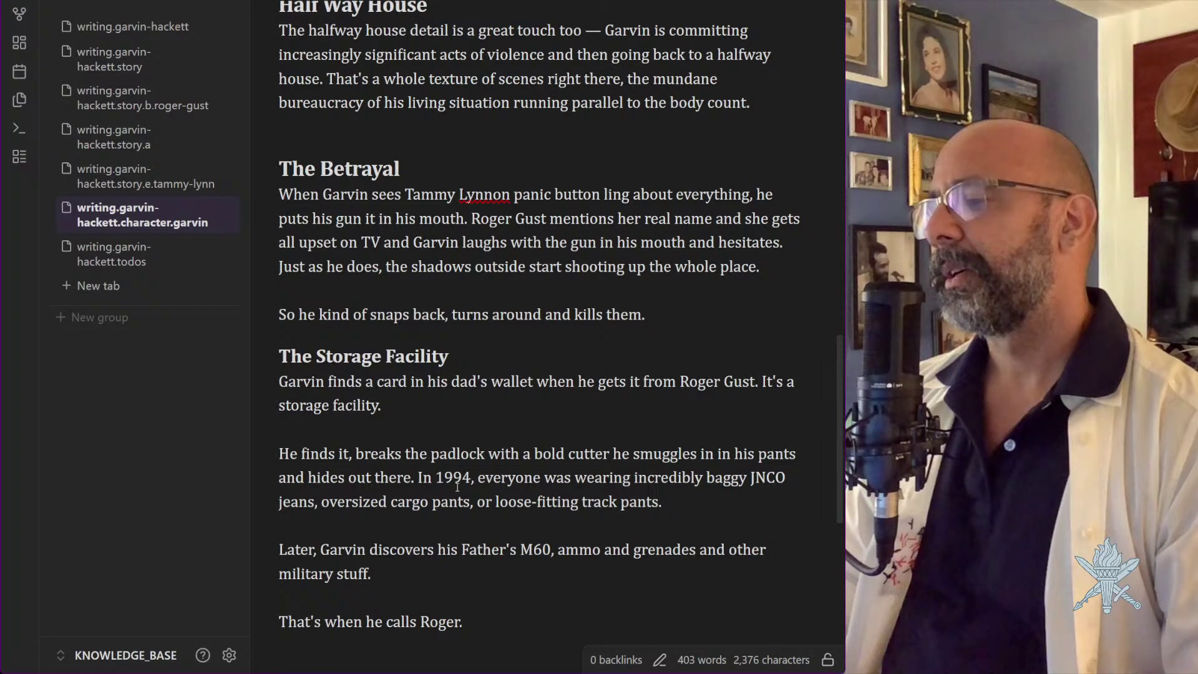
pyautogui.scroll(13, 457, 487)
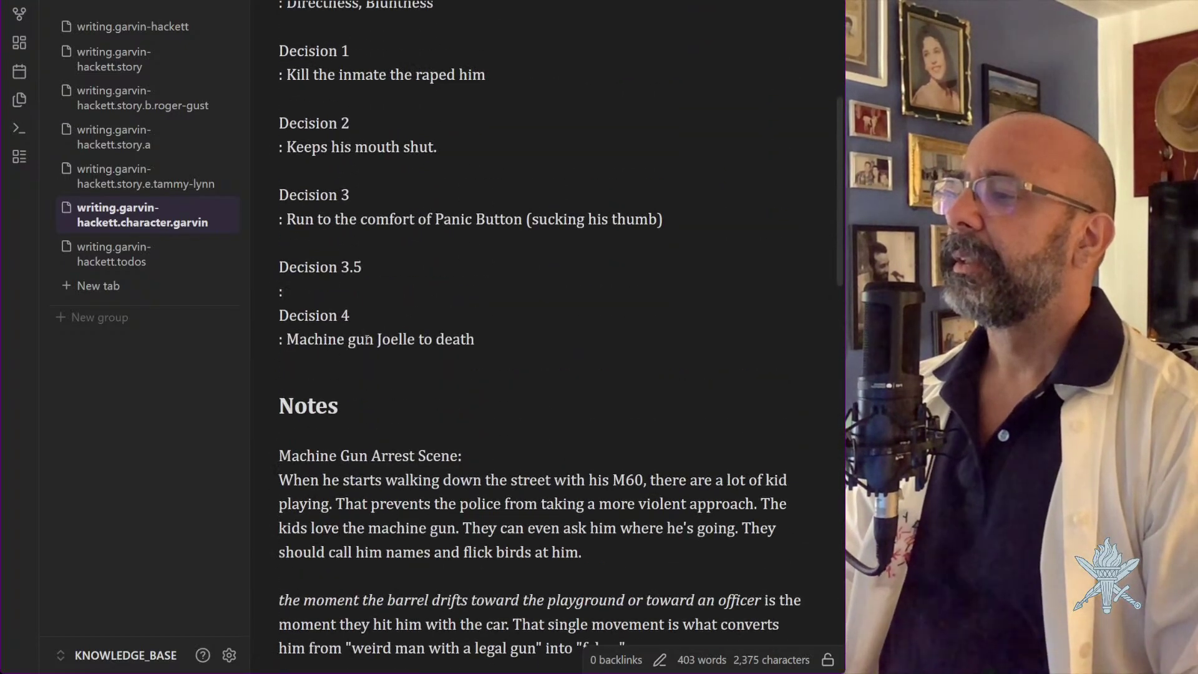
pyautogui.press('BackSpace')
pyautogui.press('BackSpace')
pyautogui.press('BackSpace')
pyautogui.press('BackSpace')
pyautogui.press('BackSpace')
pyautogui.press('BackSpace')
pyautogui.press('BackSpace')
pyautogui.press('BackSpace')
pyautogui.press('BackSpace')
pyautogui.press('BackSpace')
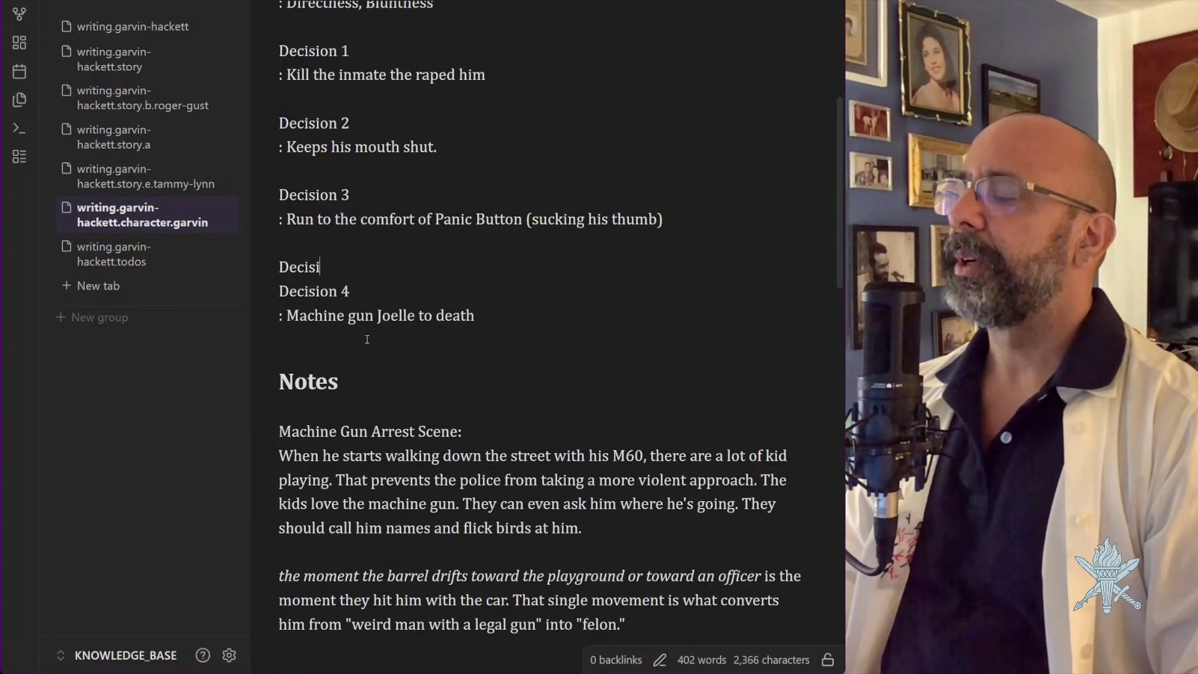
pyautogui.press('BackSpace')
pyautogui.press('BackSpace')
pyautogui.press('BackSpace')
pyautogui.press('BackSpace')
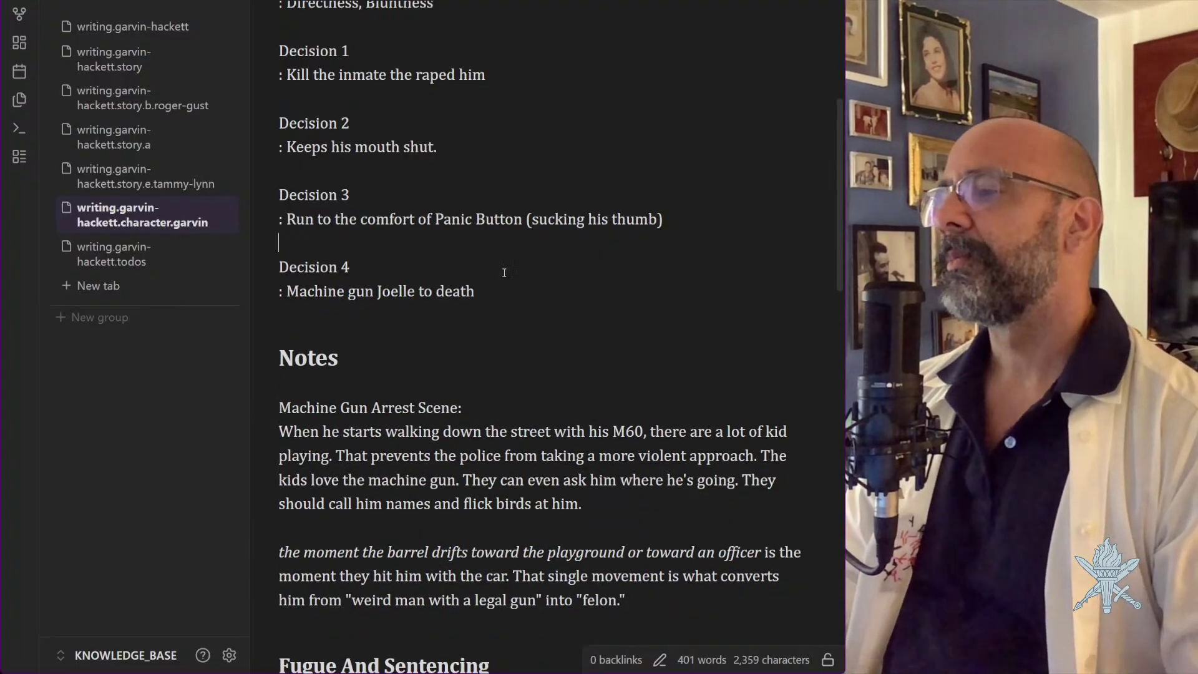
# Add the line (Gives Roger his "tip") under the text of Decision 4 in Garvin's character sheet
pyautogui.press('Return')
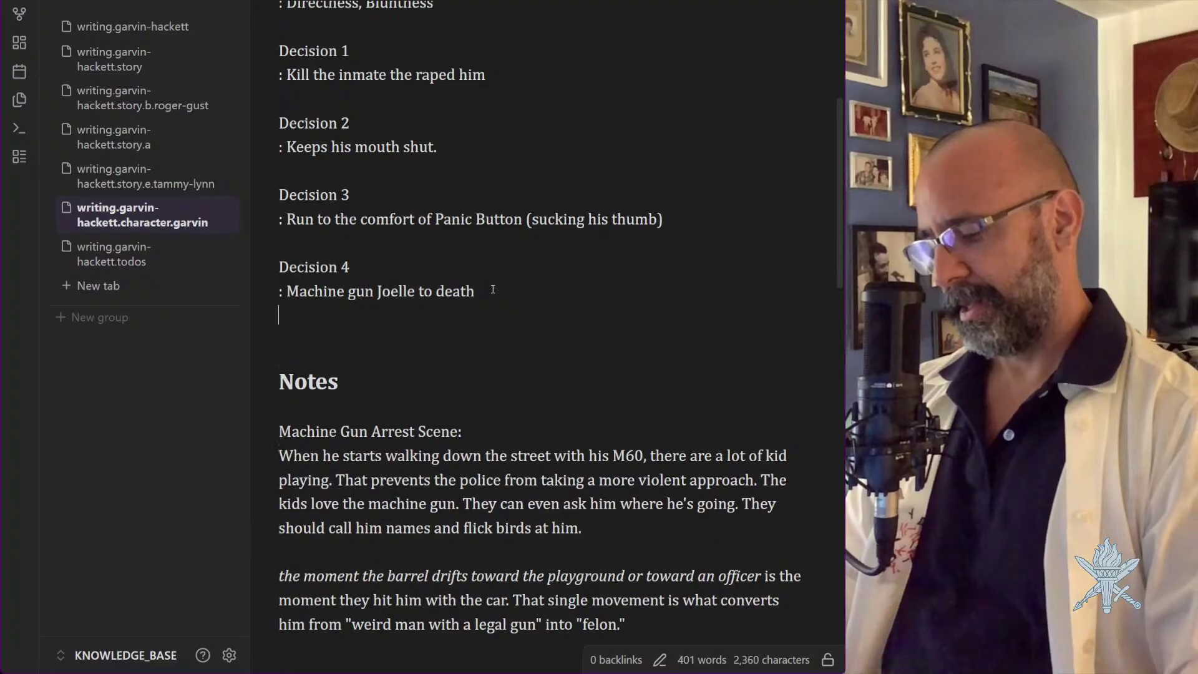
pyautogui.write('(')
pyautogui.write('Gives')
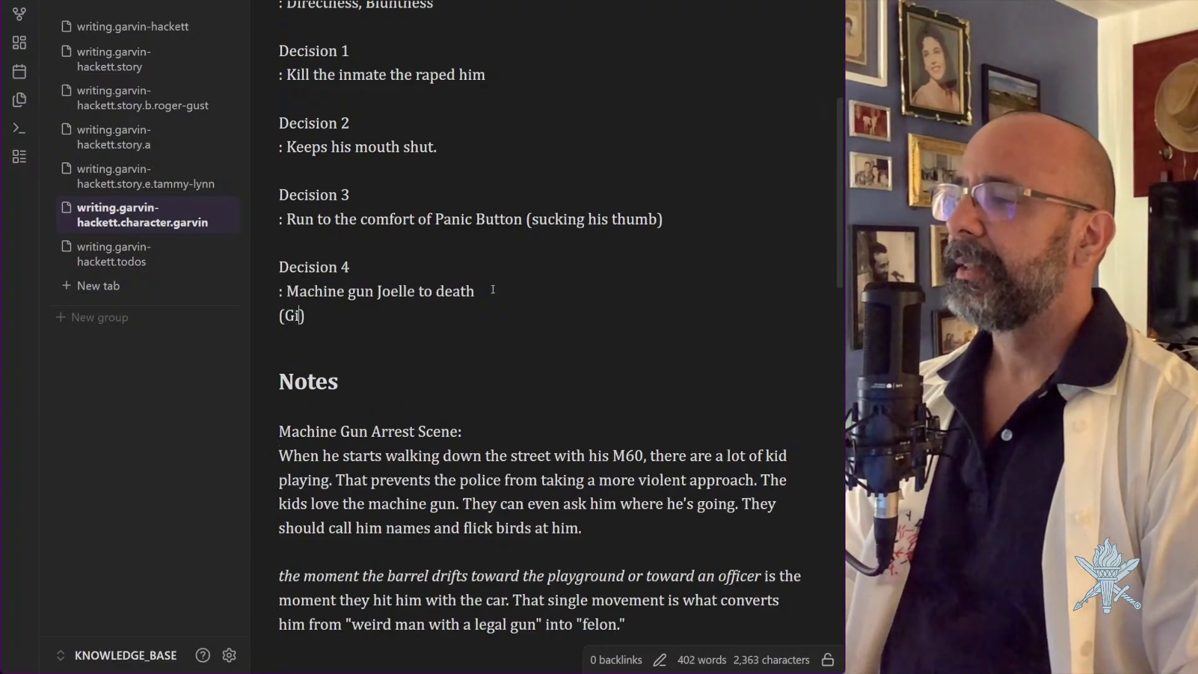
pyautogui.write(' Roger his tip')
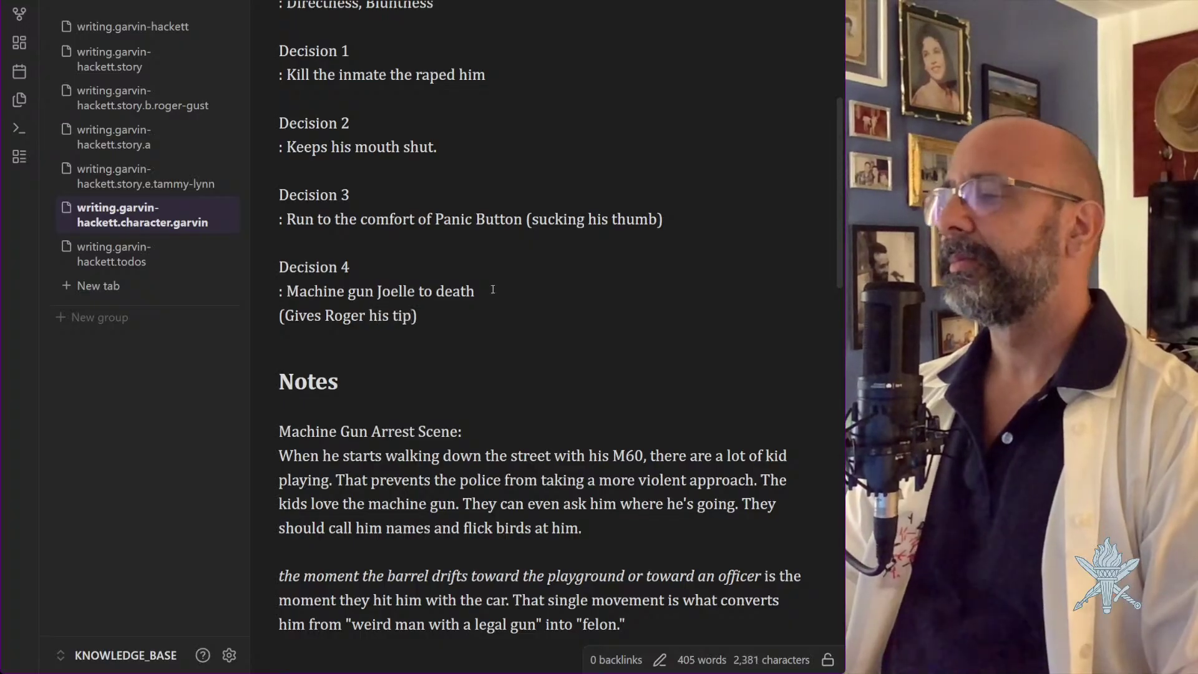
pyautogui.press('BackSpace')
pyautogui.press('BackSpace')
pyautogui.press('BackSpace')
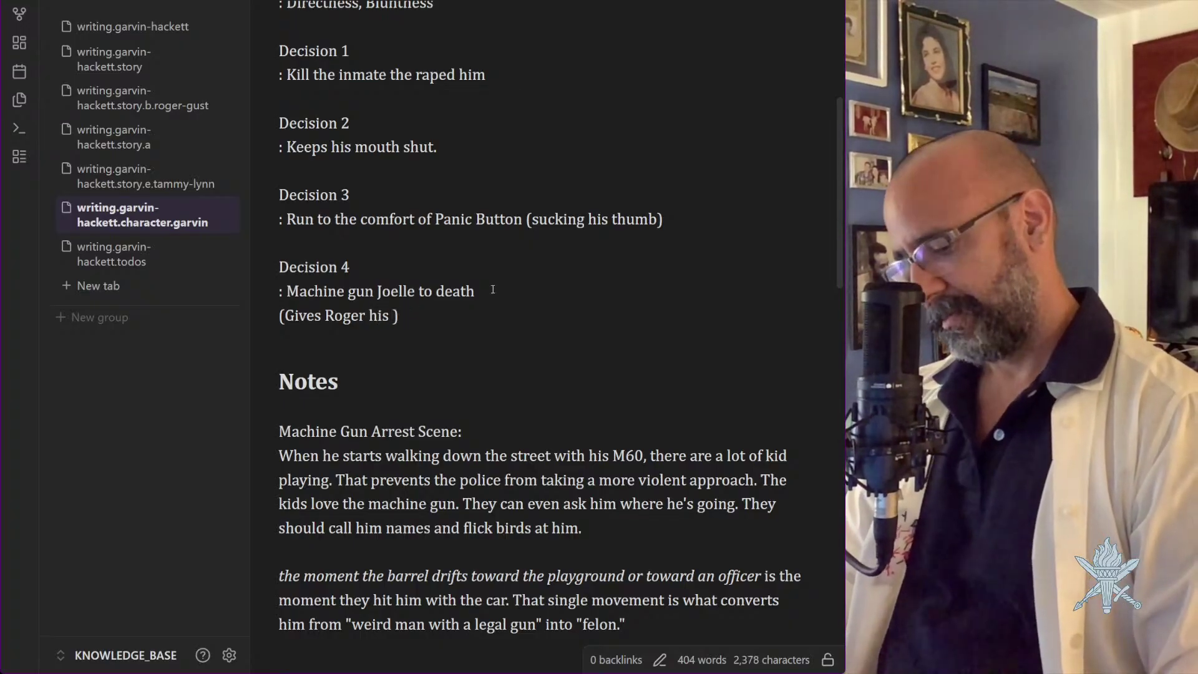
pyautogui.write('"tip')
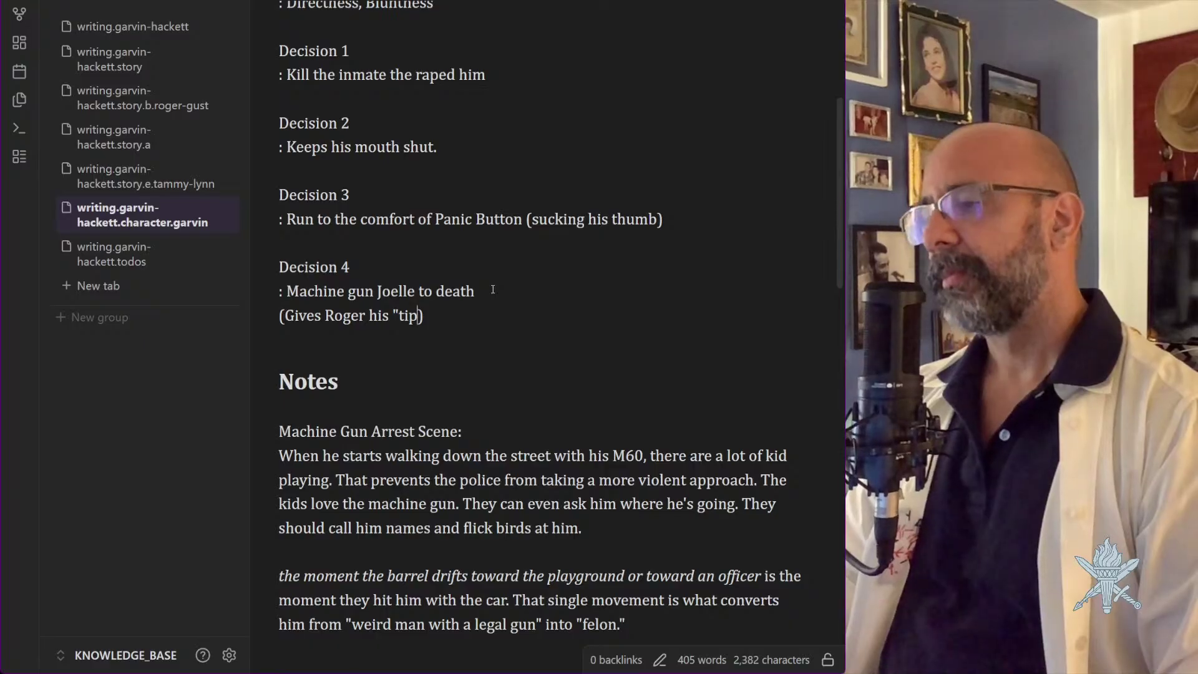
pyautogui.write('"')
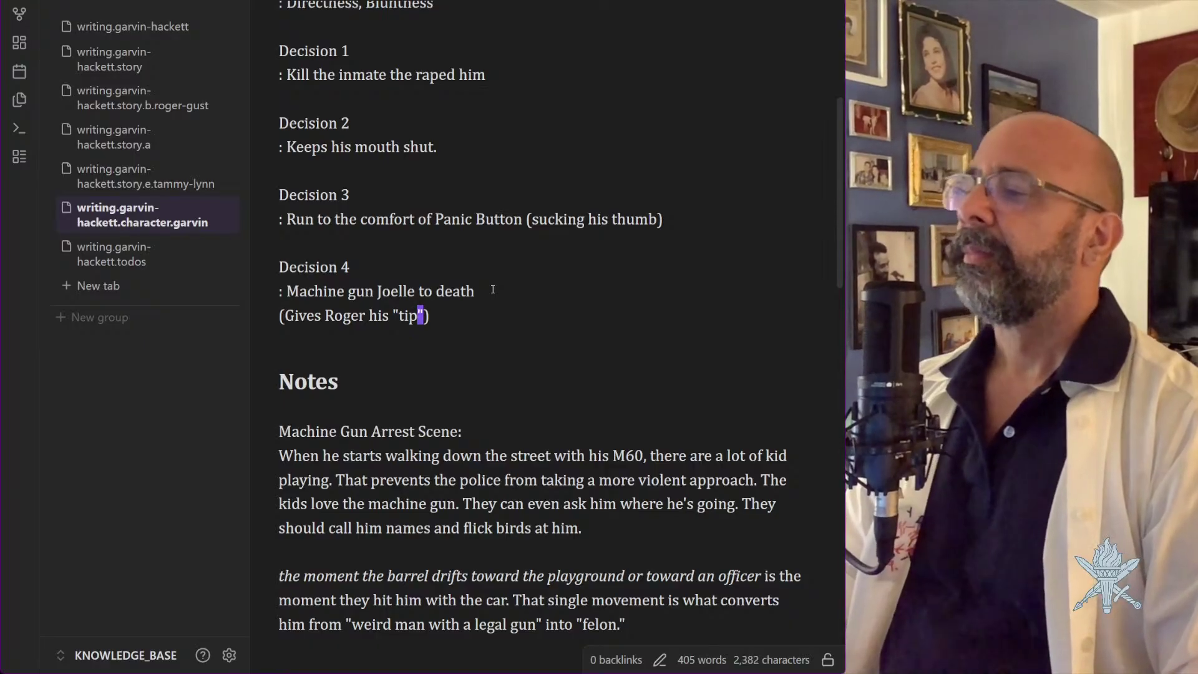
# Review The Storage Facility notes, from the card in the wallet to the call to Roger, along with Setup & Payoff
pyautogui.scroll(-9, 503, 375)
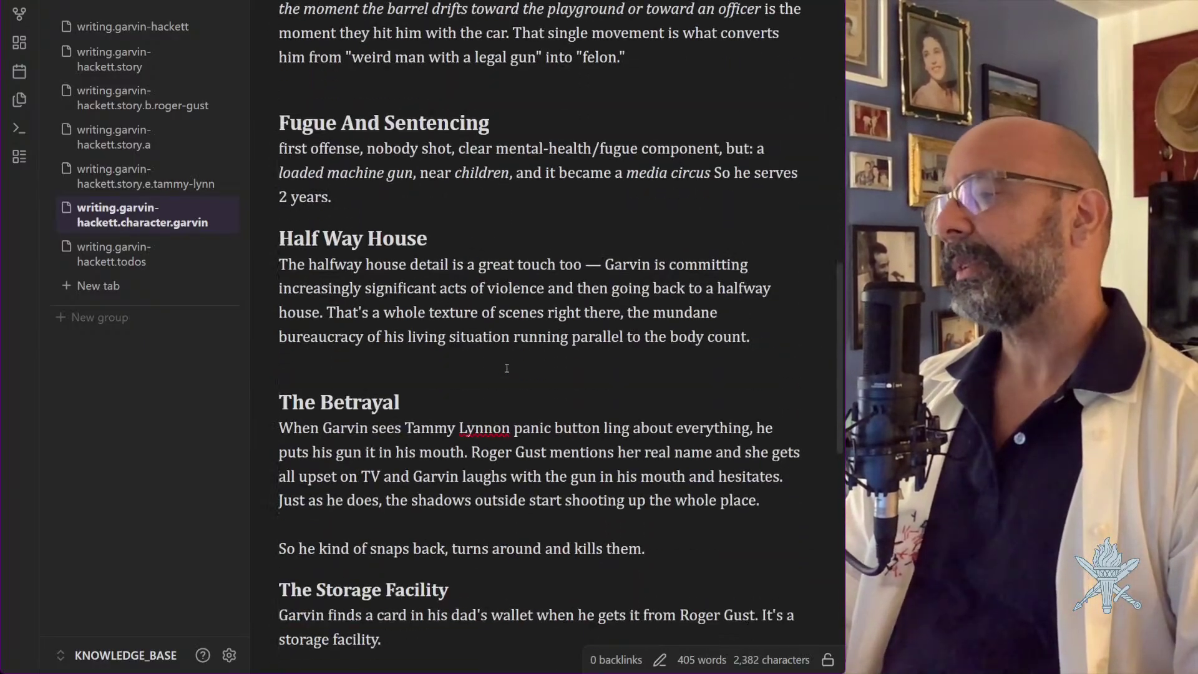
pyautogui.scroll(-8, 507, 368)
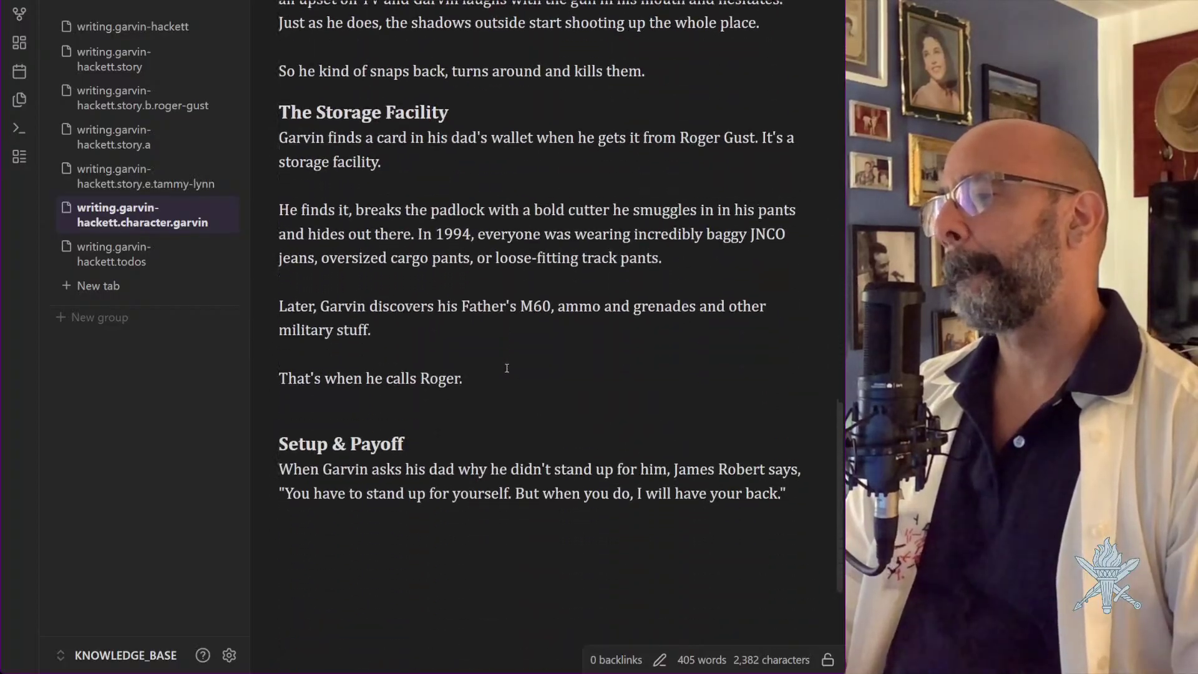
pyautogui.click(331, 359)
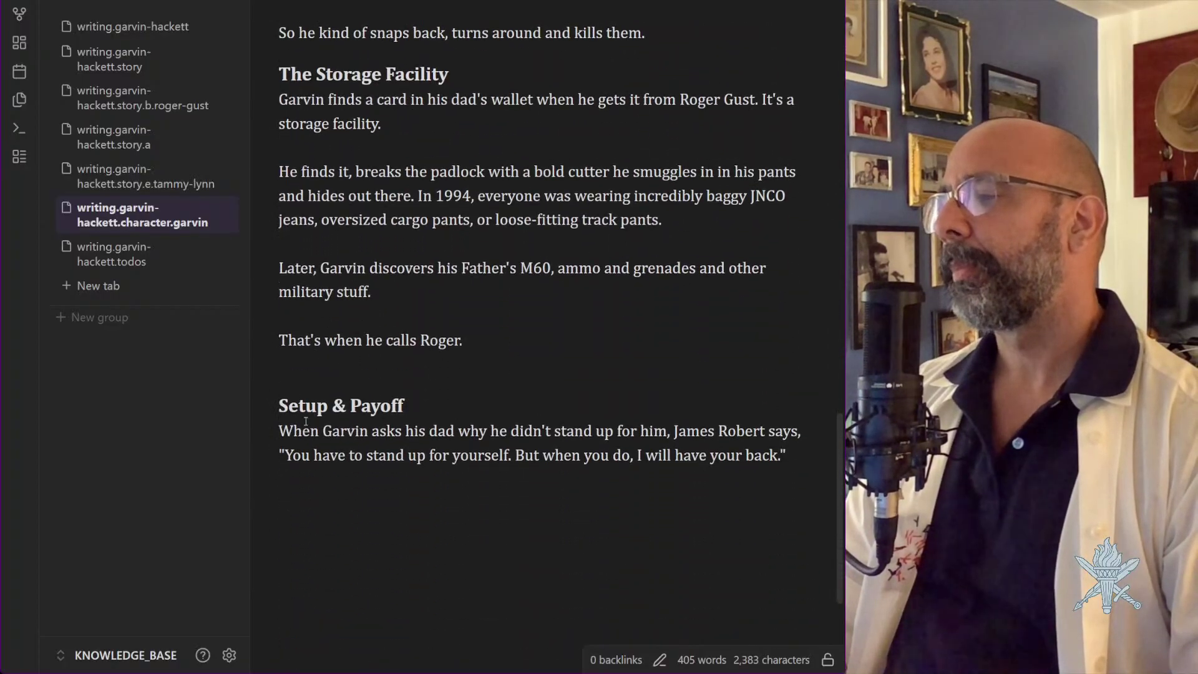
pyautogui.scroll(1, 353, 312)
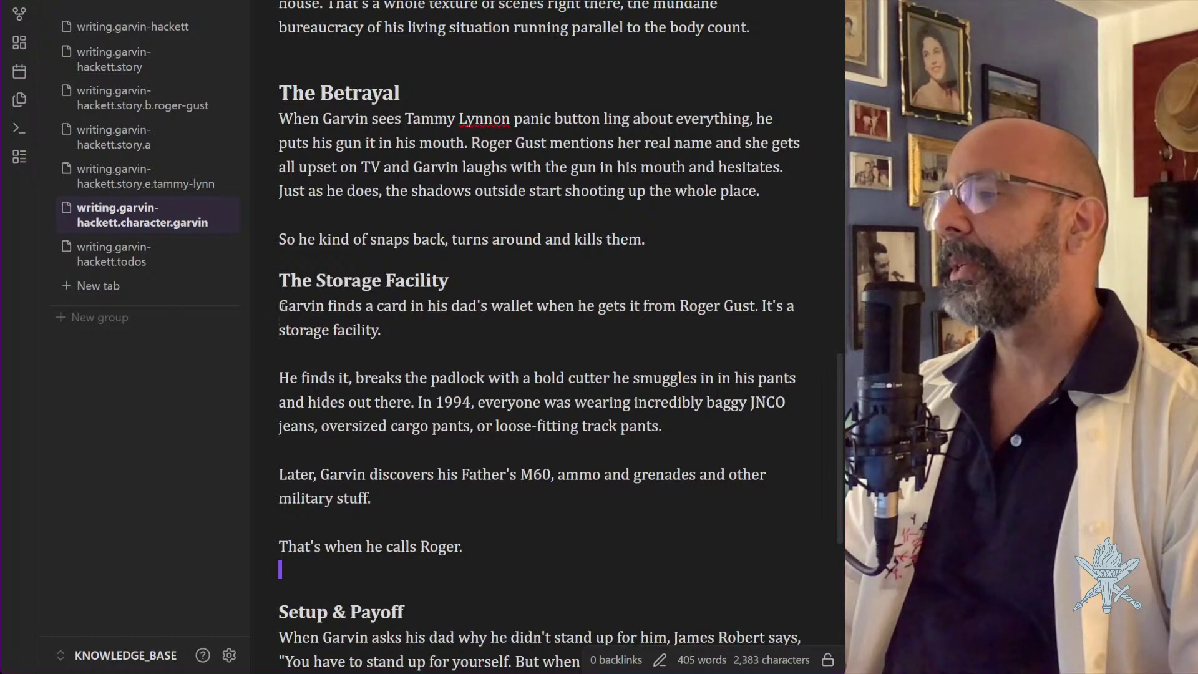
pyautogui.moveTo(280, 305); pyautogui.dragTo(408, 329)
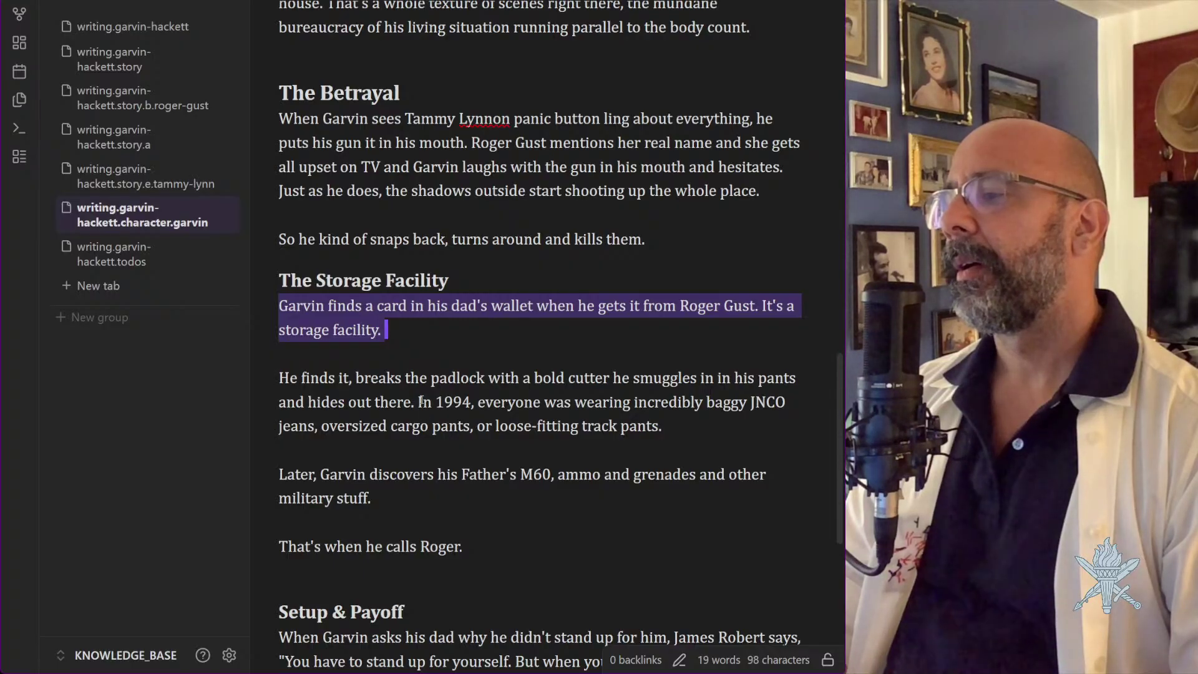
pyautogui.scroll(-4, 550, 412)
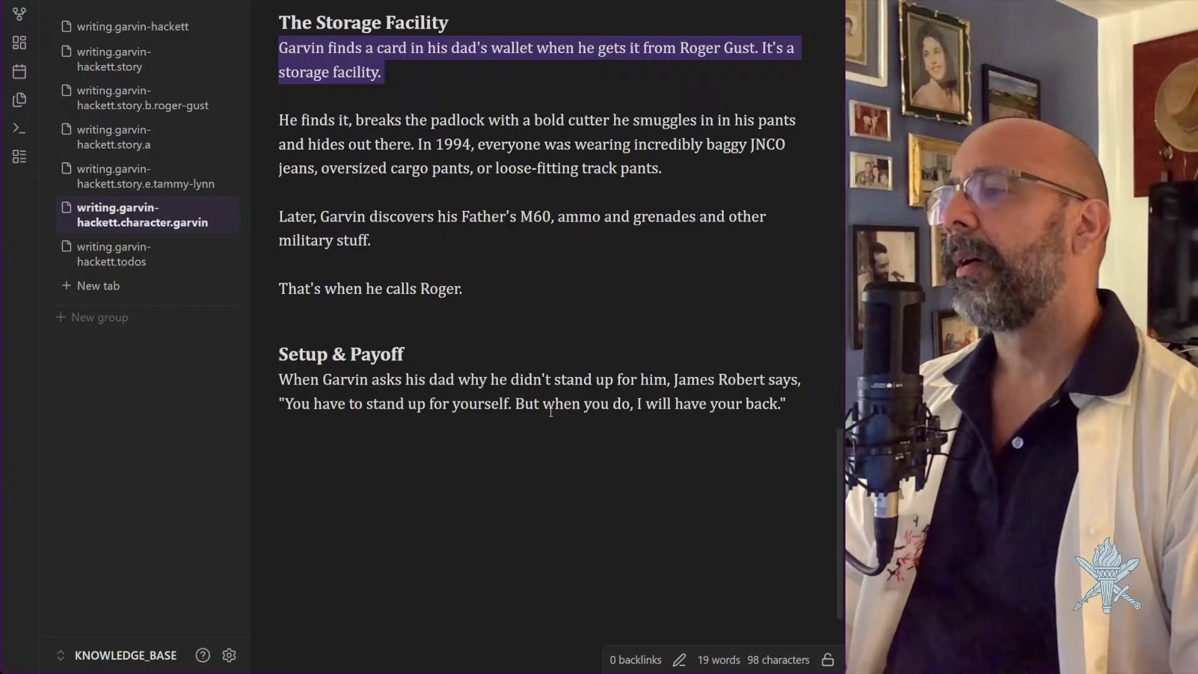
pyautogui.scroll(4, 550, 412)
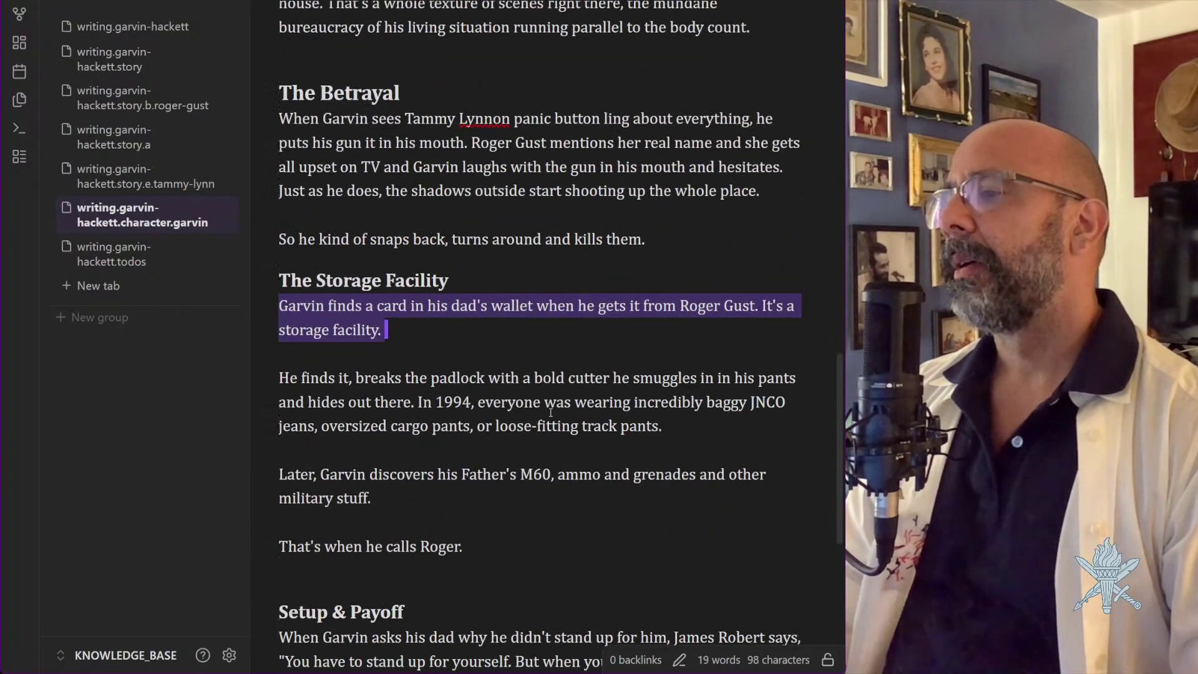
pyautogui.click(470, 552)
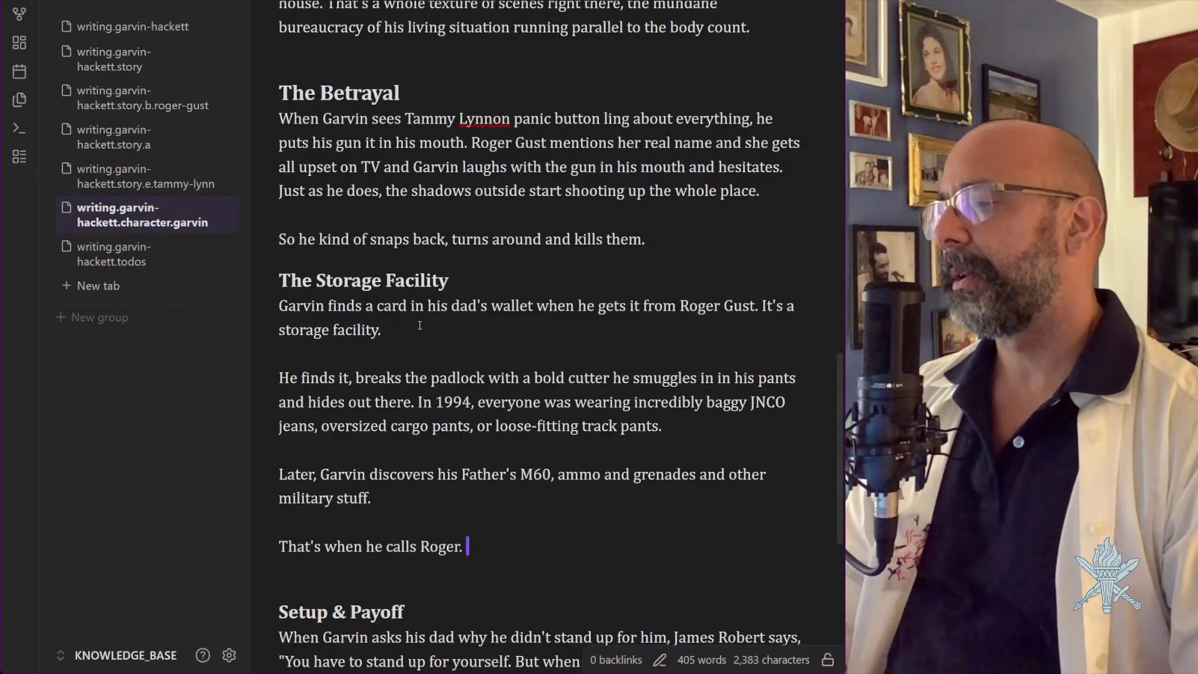
# Cut the paragraph under the Setup & Payoff heading, keeping the heading in place
pyautogui.scroll(-5, 419, 325)
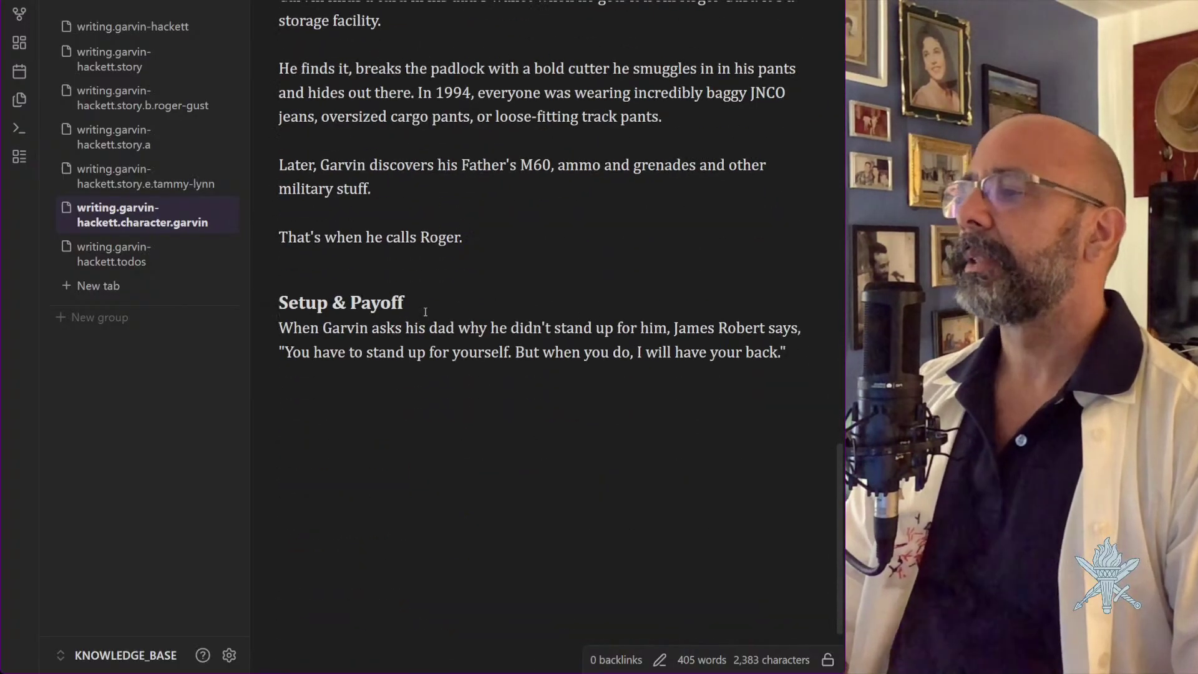
pyautogui.moveTo(426, 300); pyautogui.dragTo(277, 302)
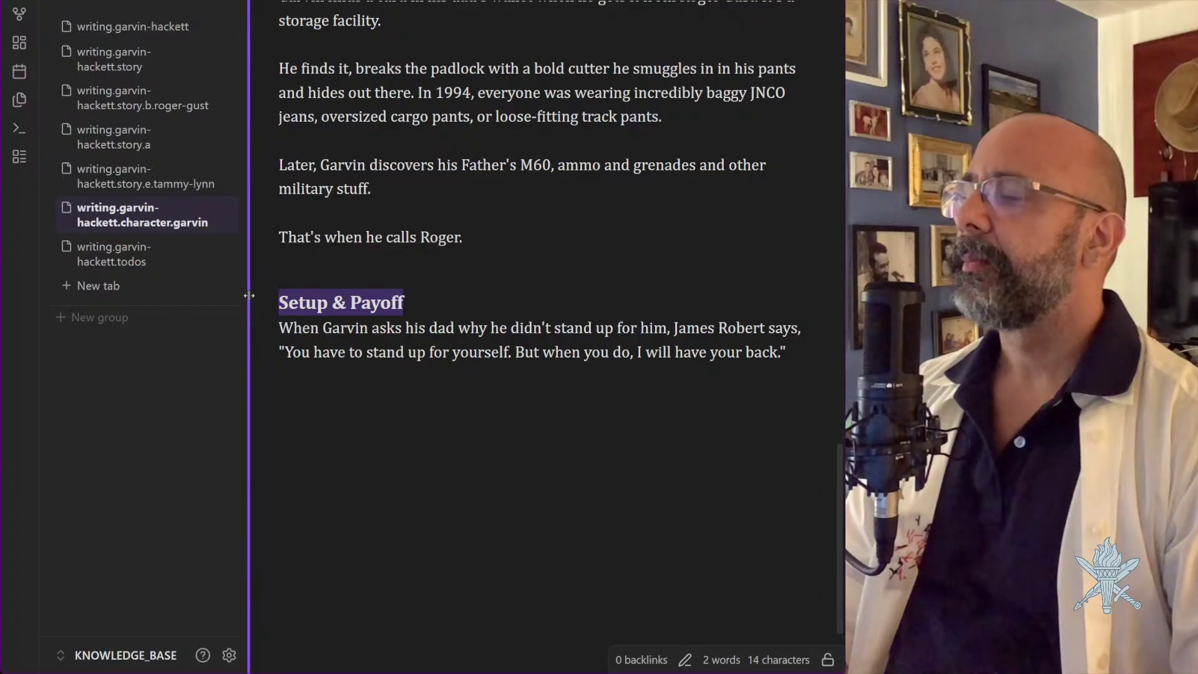
pyautogui.moveTo(799, 356); pyautogui.dragTo(262, 320)
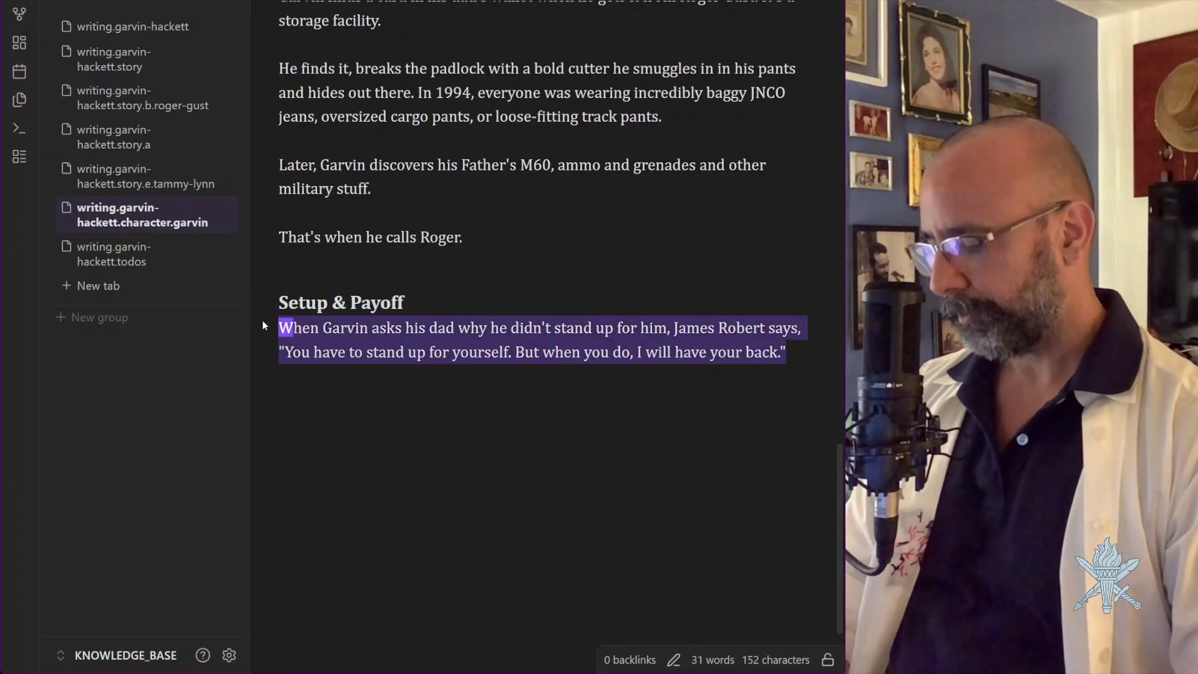
pyautogui.hotkey('ctrl', 'x')
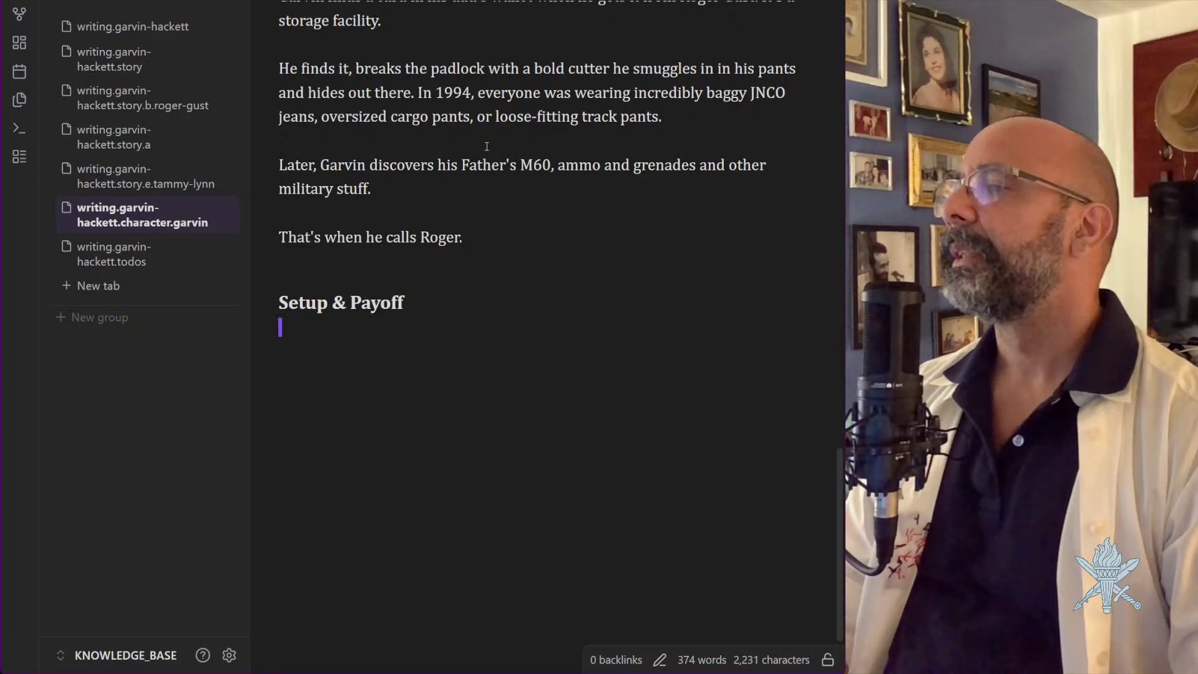
# Look back over Garvin's decisions, then open writing.garvin-hackett.story.a and review it from the murder montage up to Setup
pyautogui.scroll(10, 486, 146)
pyautogui.scroll(1, 487, 146)
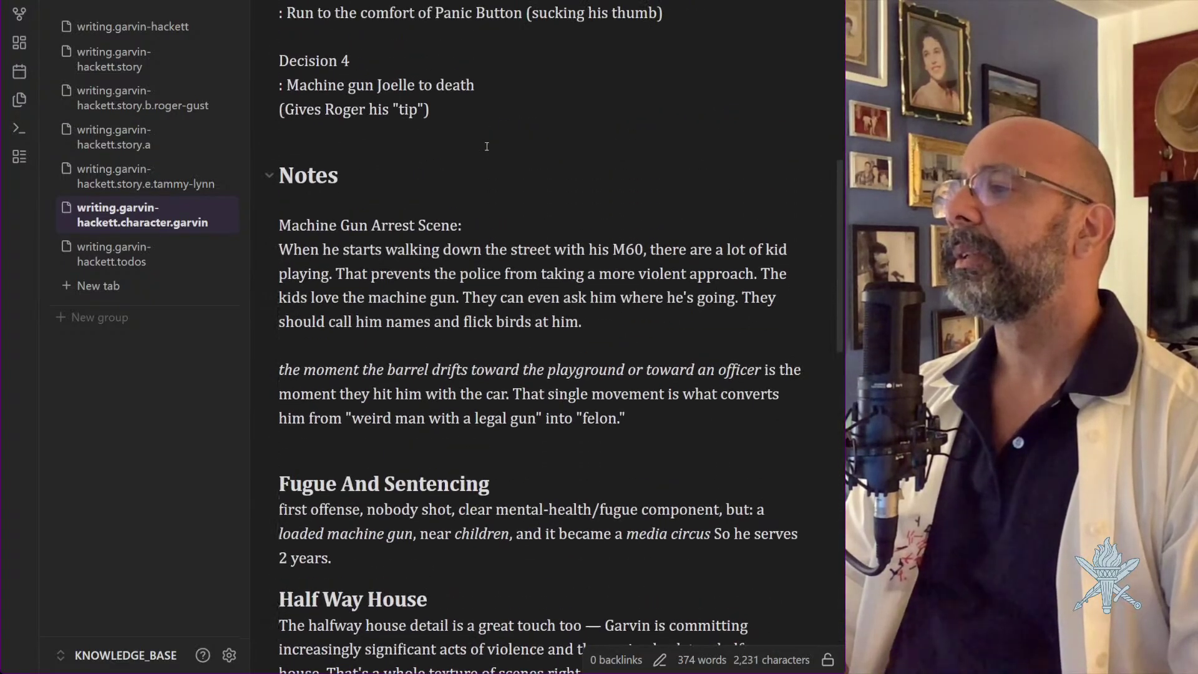
pyautogui.scroll(9, 486, 146)
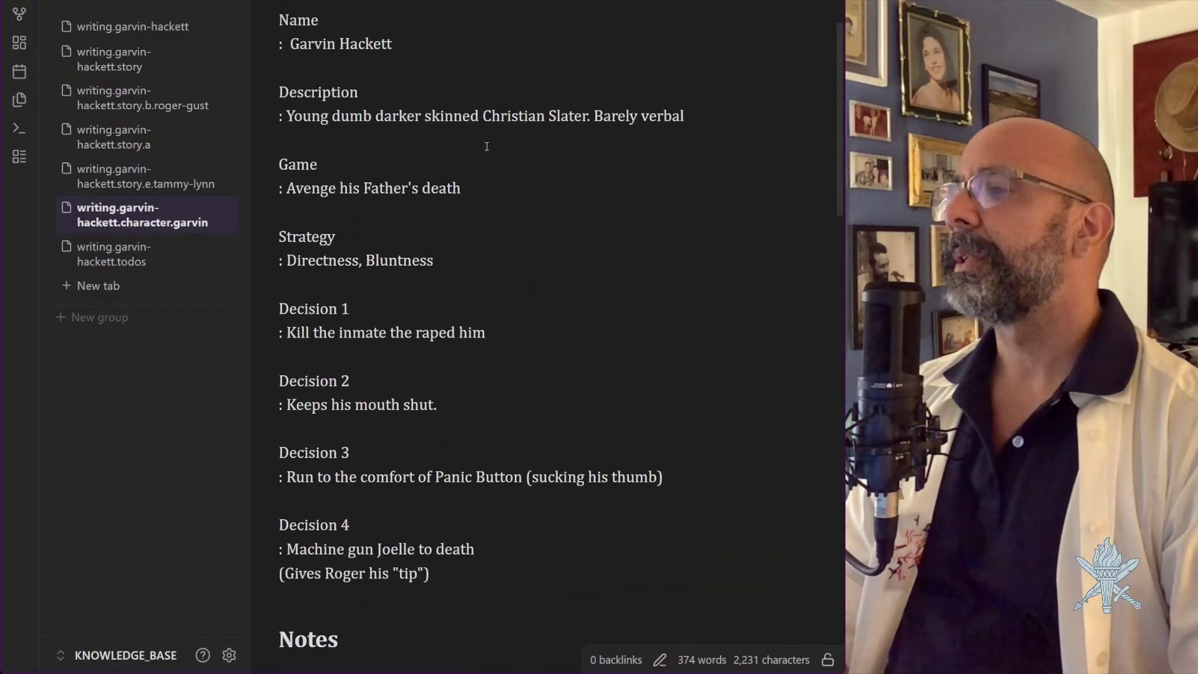
pyautogui.scroll(1, 487, 146)
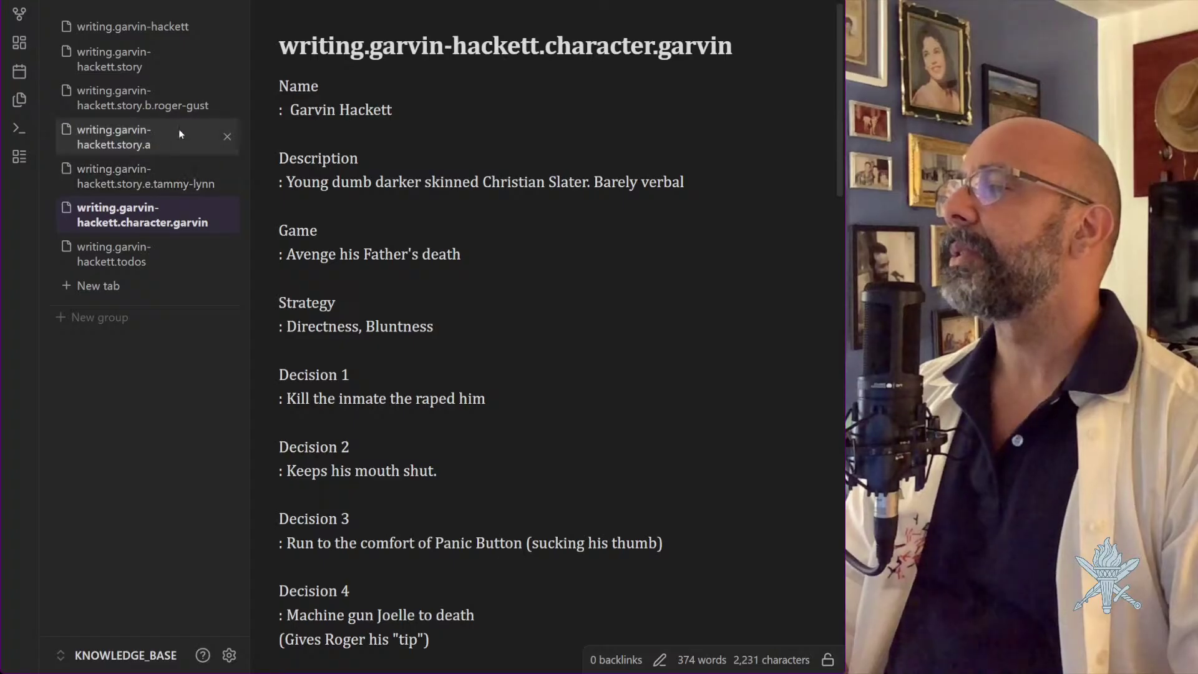
pyautogui.click(132, 142)
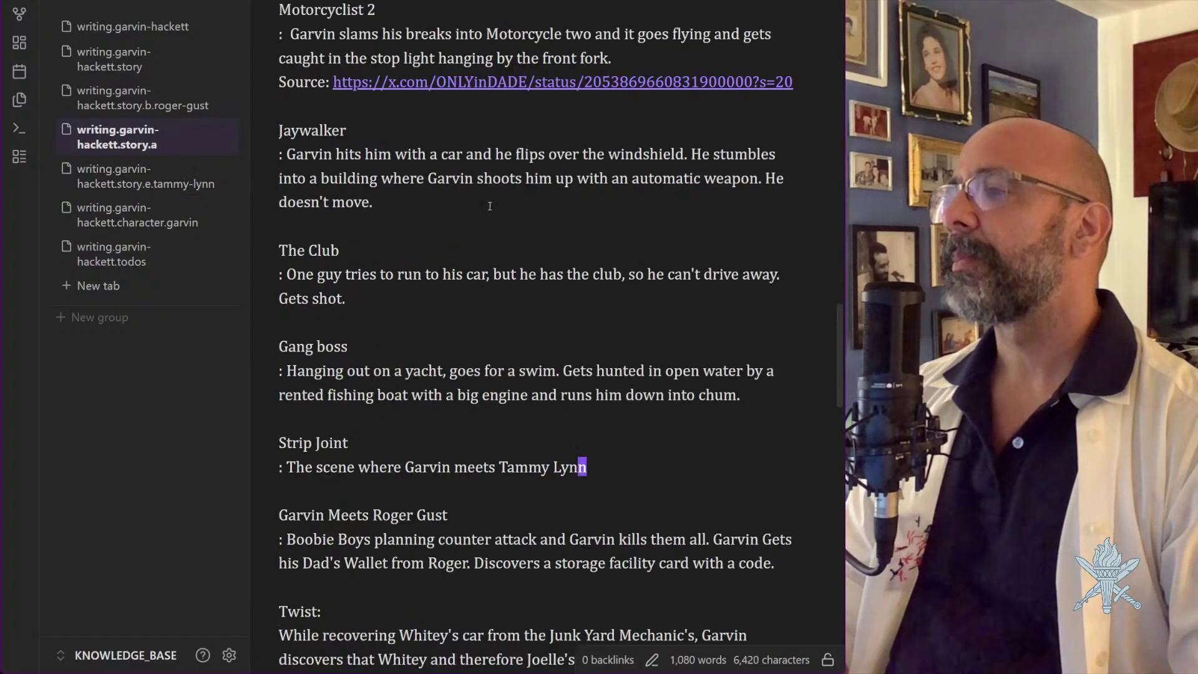
pyautogui.scroll(8, 499, 197)
pyautogui.scroll(2, 489, 206)
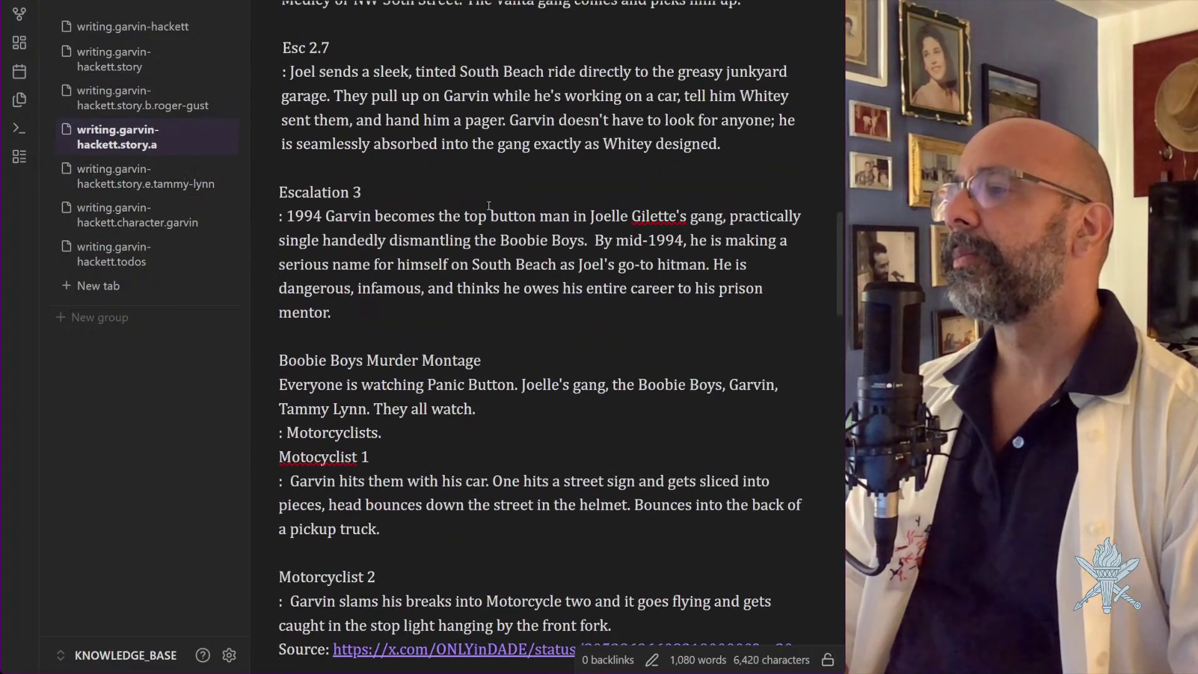
pyautogui.scroll(20, 488, 206)
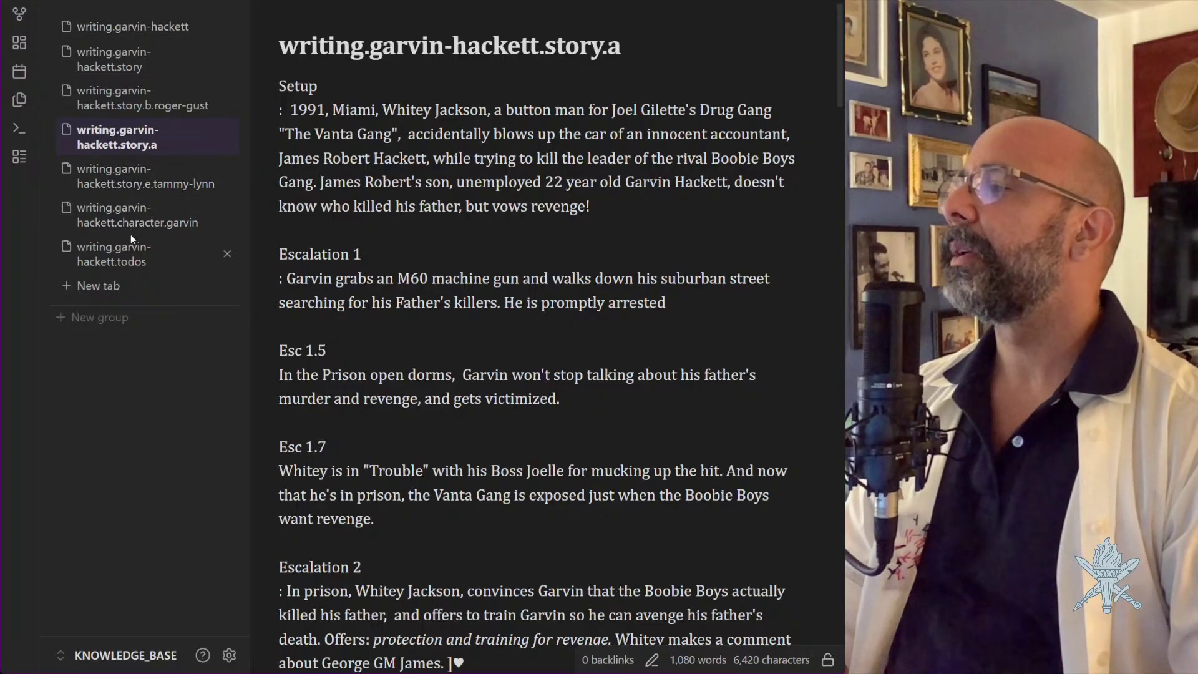
# Switch to the writing.garvin-hackett index and on to the note list in writing.garvin-hackett.story
pyautogui.click(160, 35)
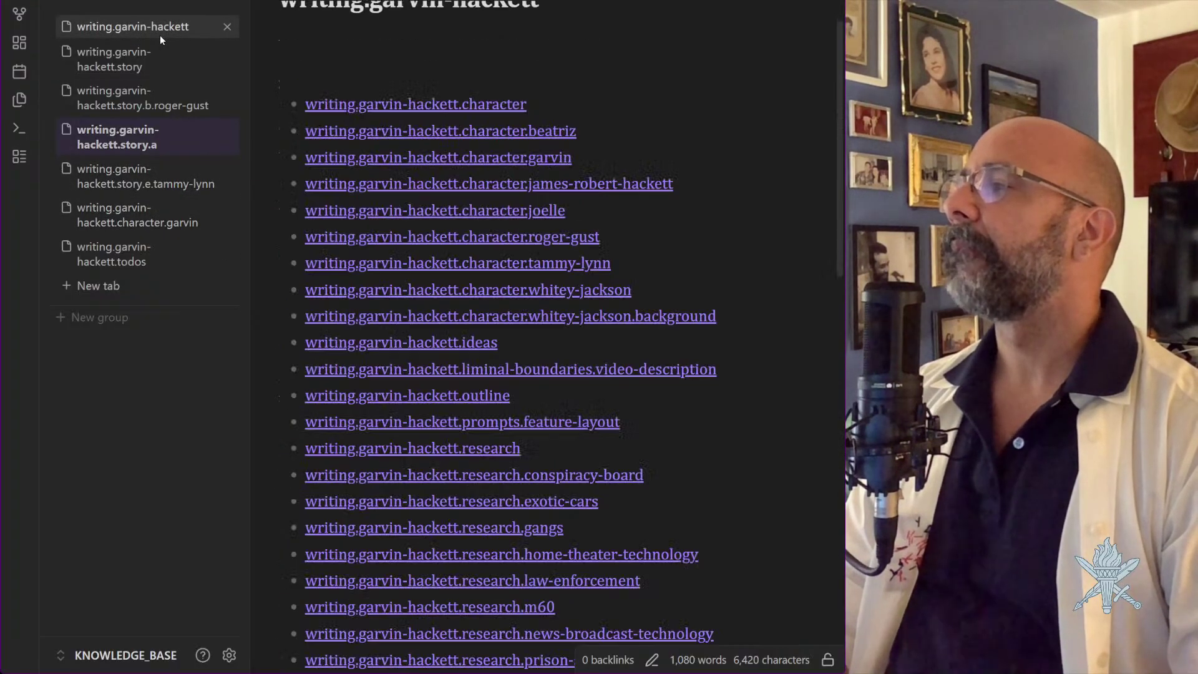
pyautogui.click(103, 59)
pyautogui.moveTo(472, 267)
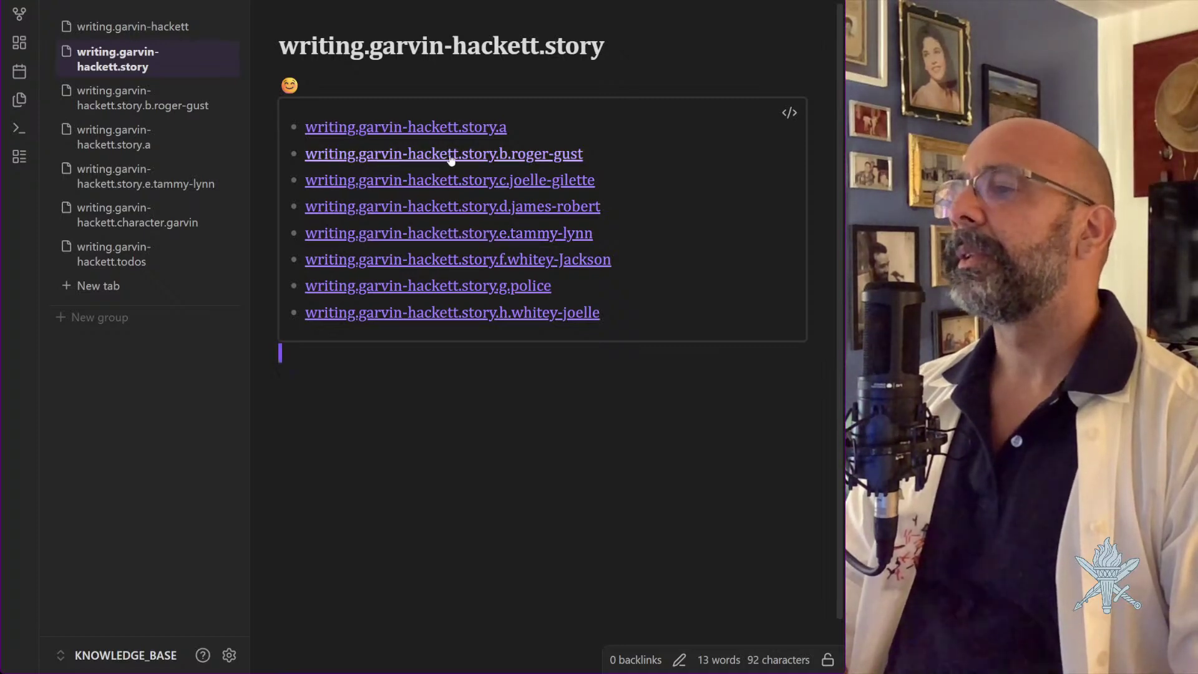
# Look over the story note list and the writing.garvin-hackett index, then check Garvin's four decisions in writing.garvin-hackett.character.garvin
pyautogui.moveTo(447, 155)
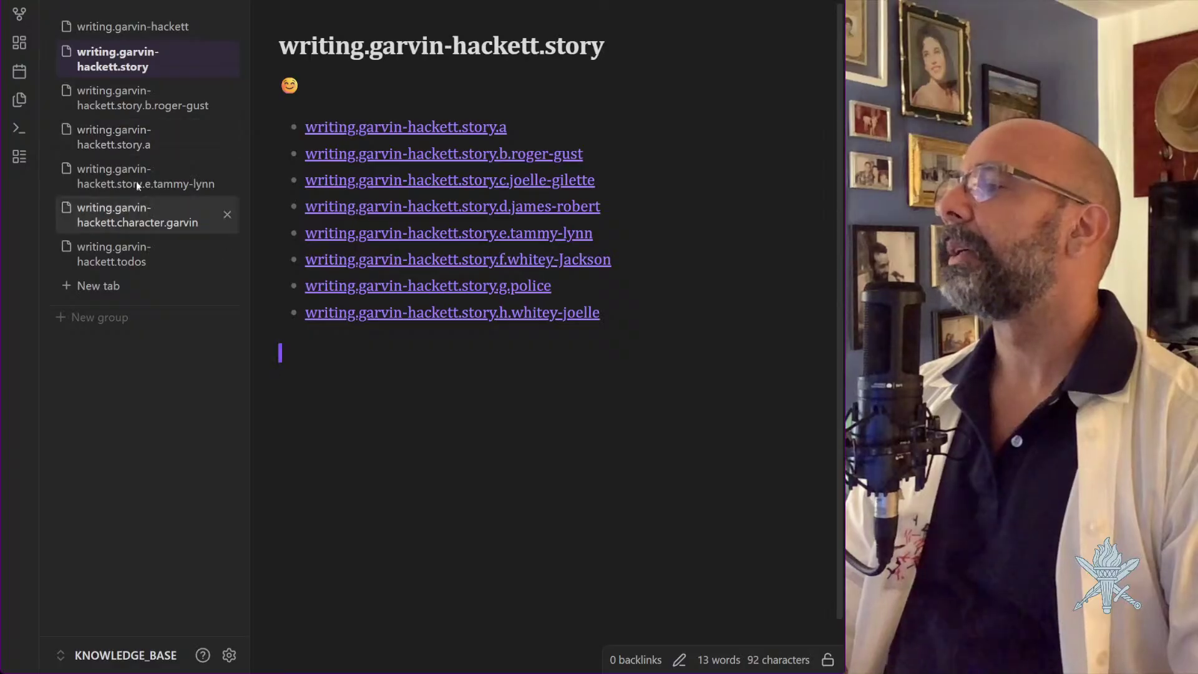
pyautogui.click(152, 25)
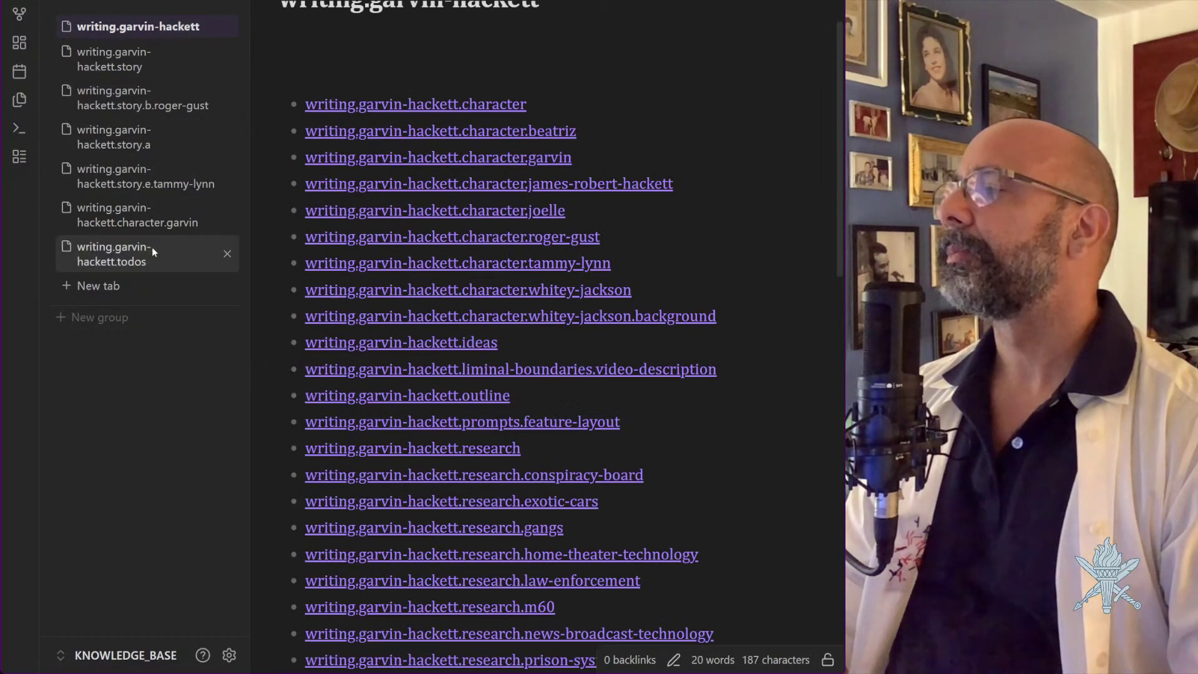
pyautogui.click(152, 214)
pyautogui.hotkey('ctrl', 'alt', 'Left')
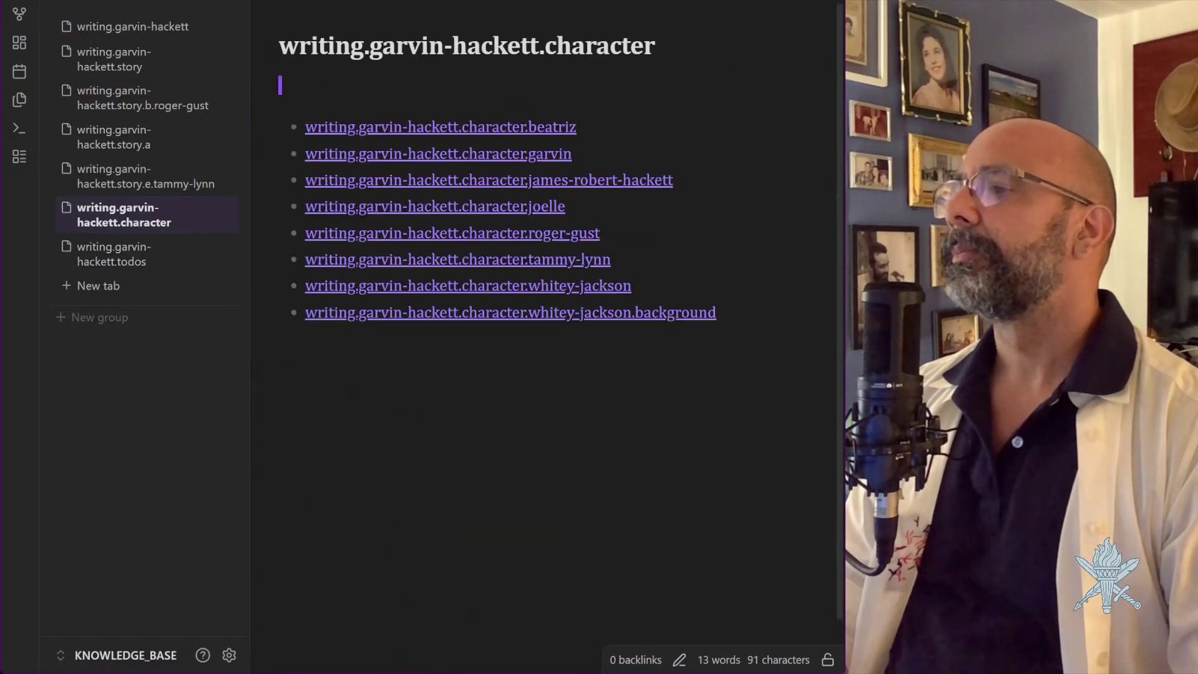
pyautogui.hotkey('ctrl', 'alt', 'Right')
pyautogui.scroll(-10, 455, 320)
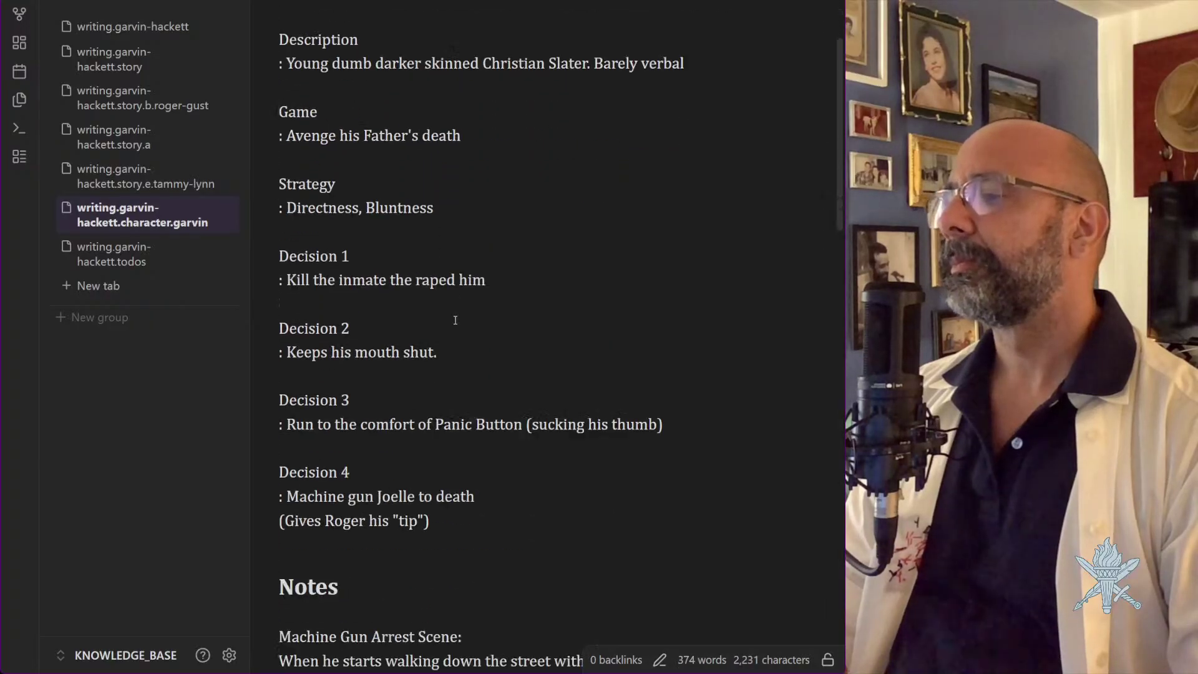
pyautogui.scroll(5, 456, 320)
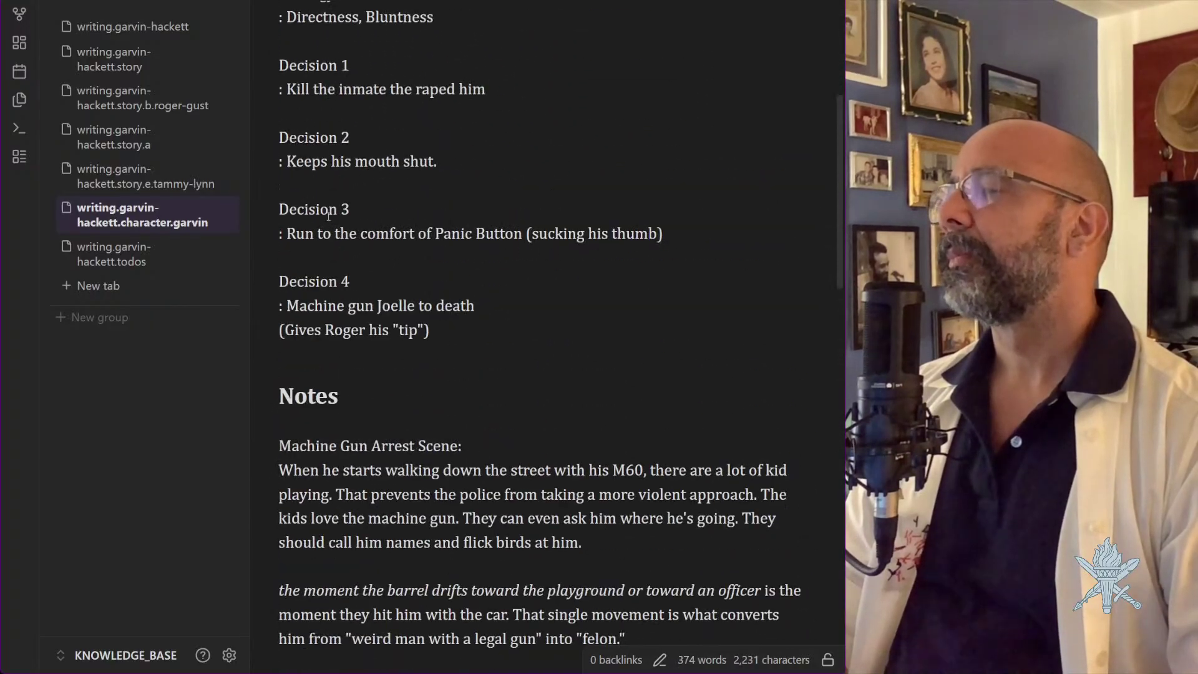
# In writing.garvin-hackett.character.beatriz, paste the copied passage about Garvin asking why his dad didn't stand up for him at the end of Decision 3
pyautogui.hotkey('ctrl', 'alt', 'Left')
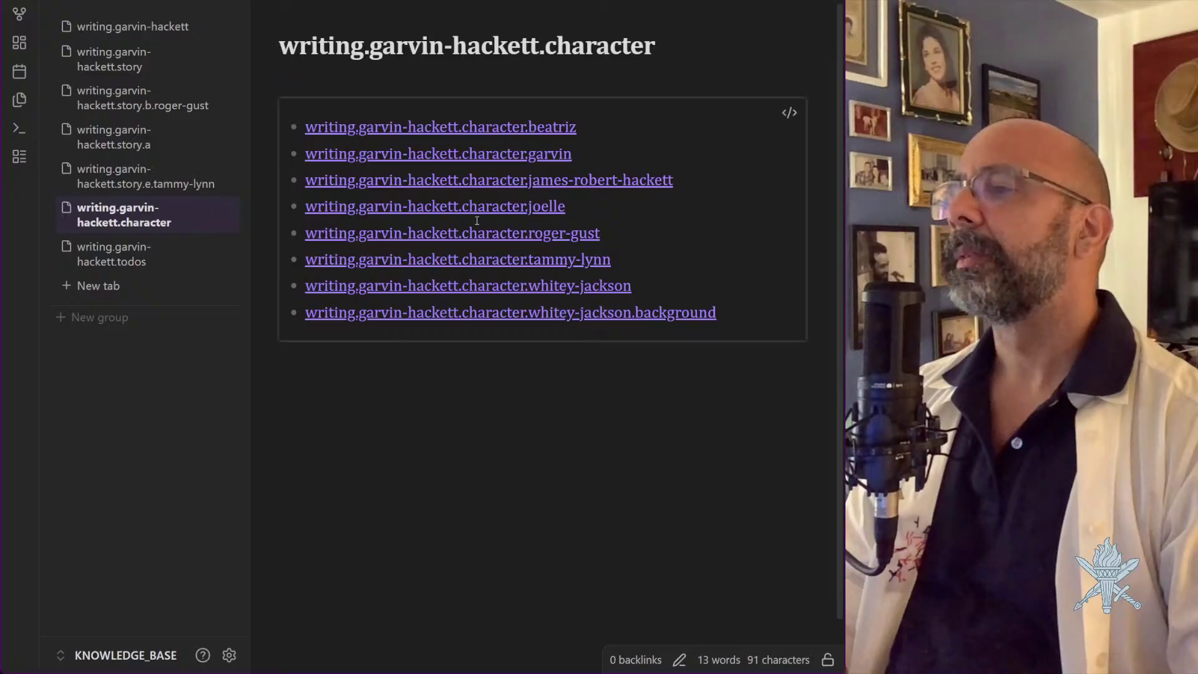
pyautogui.click(540, 139)
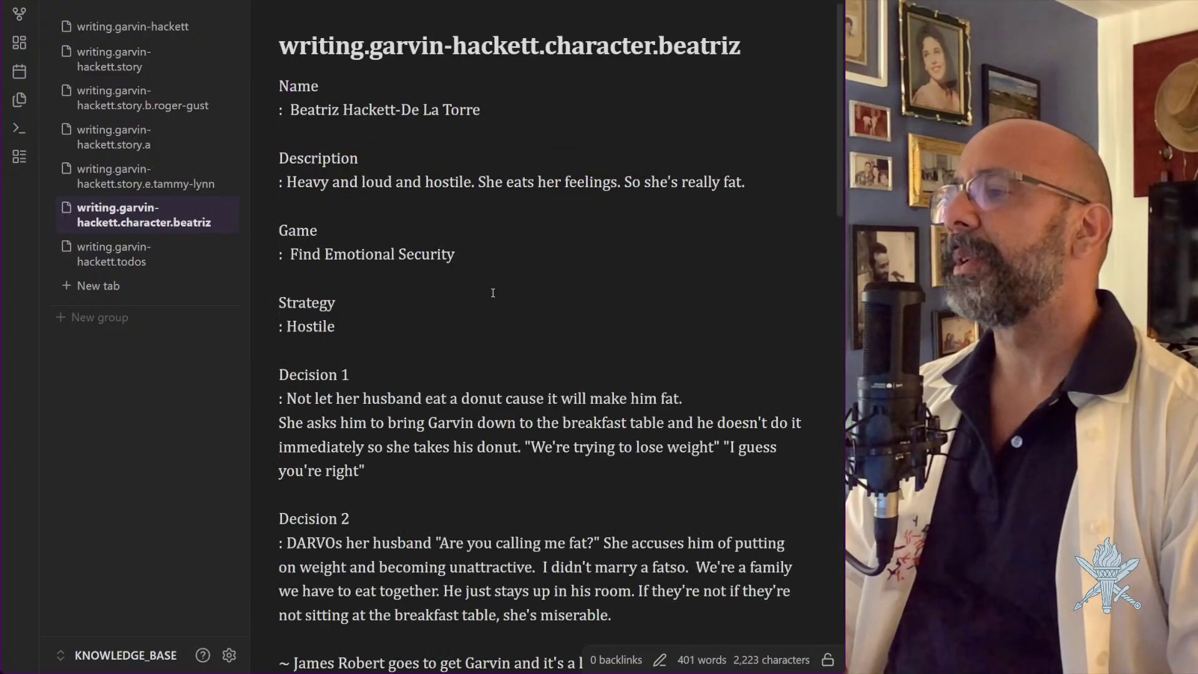
pyautogui.scroll(-5, 500, 289)
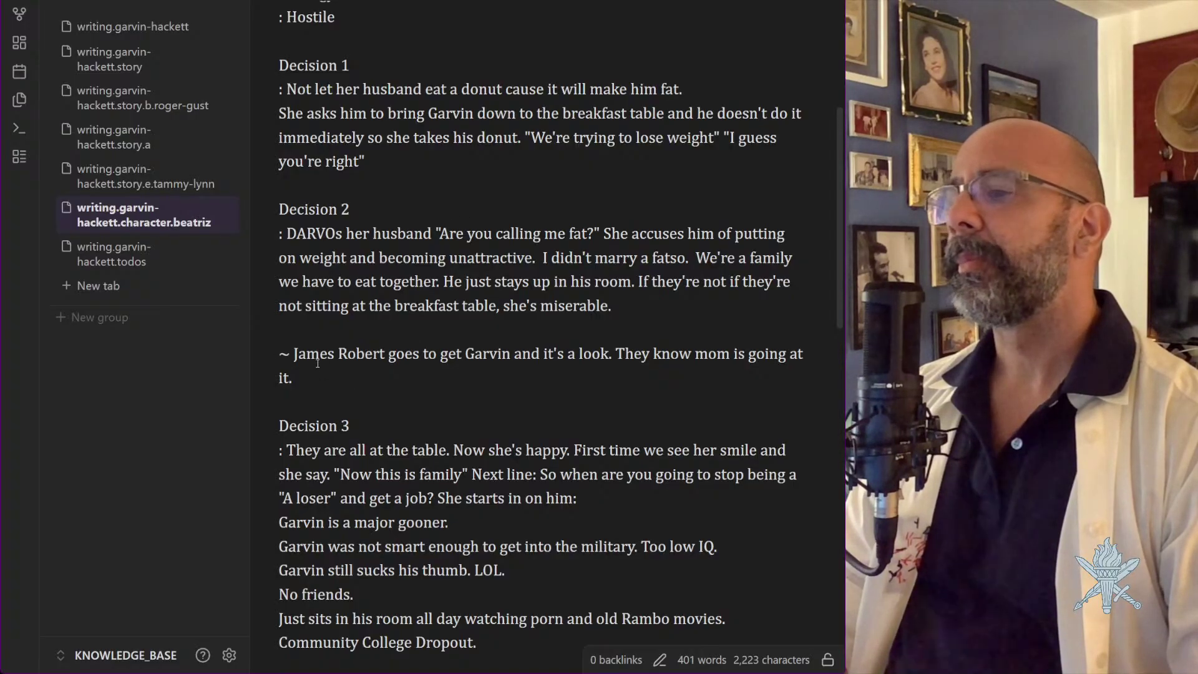
pyautogui.scroll(-2, 317, 373)
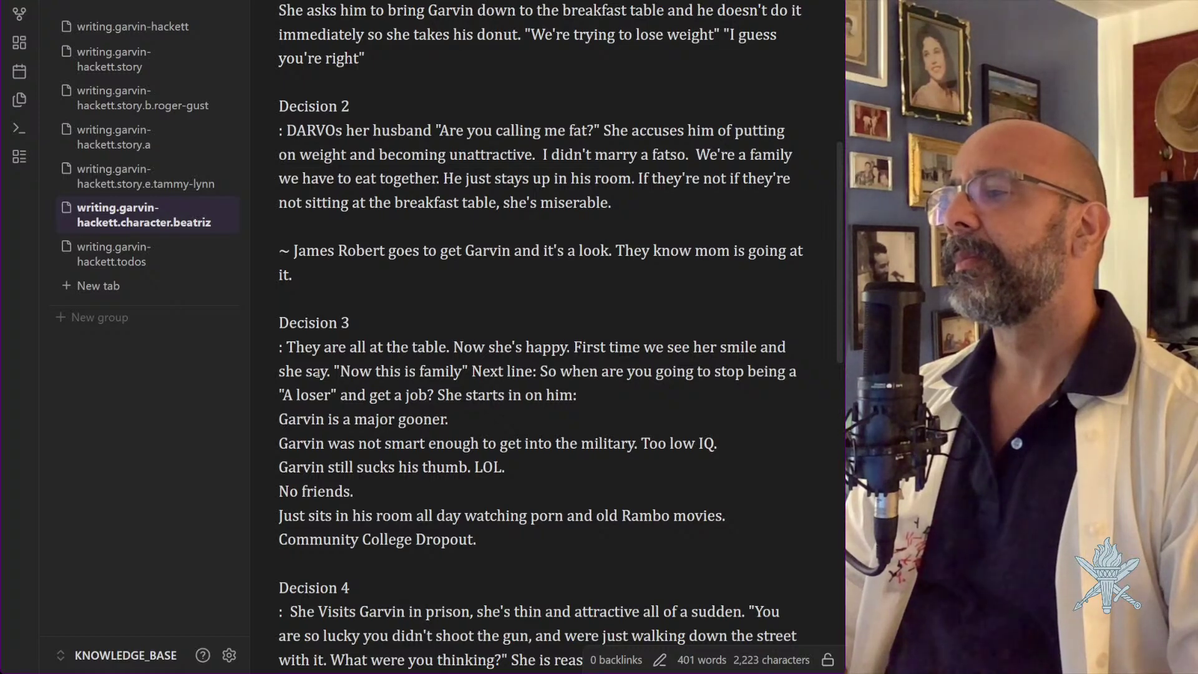
pyautogui.scroll(-5, 343, 402)
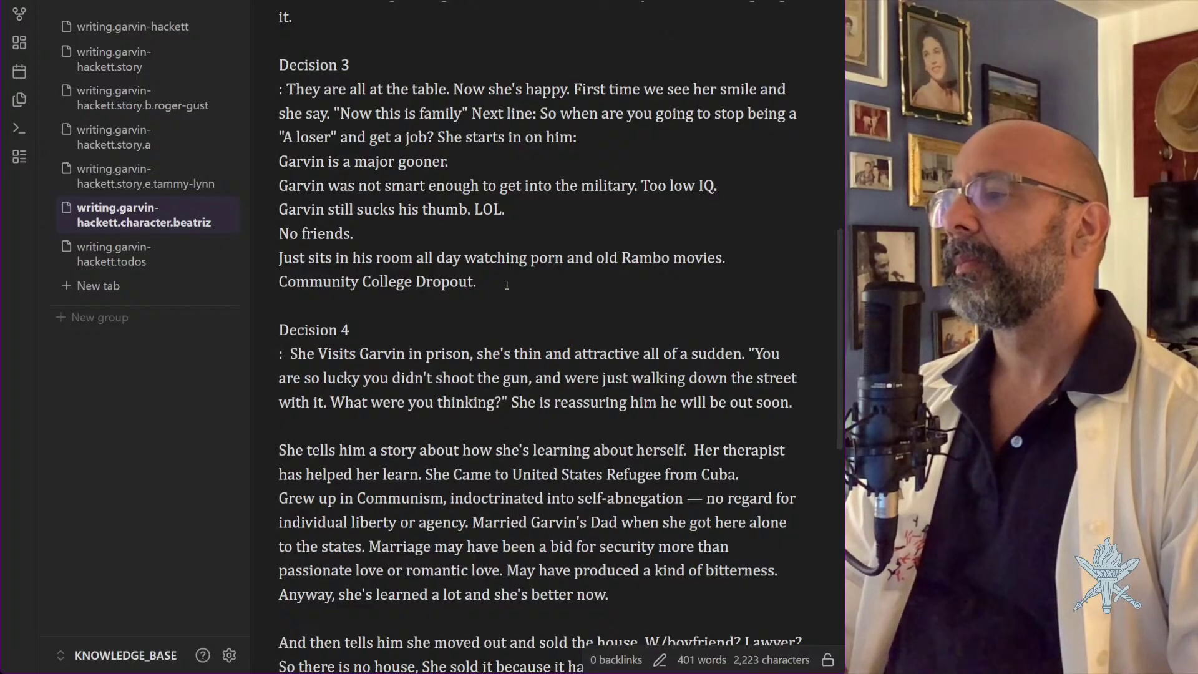
pyautogui.press('Return')
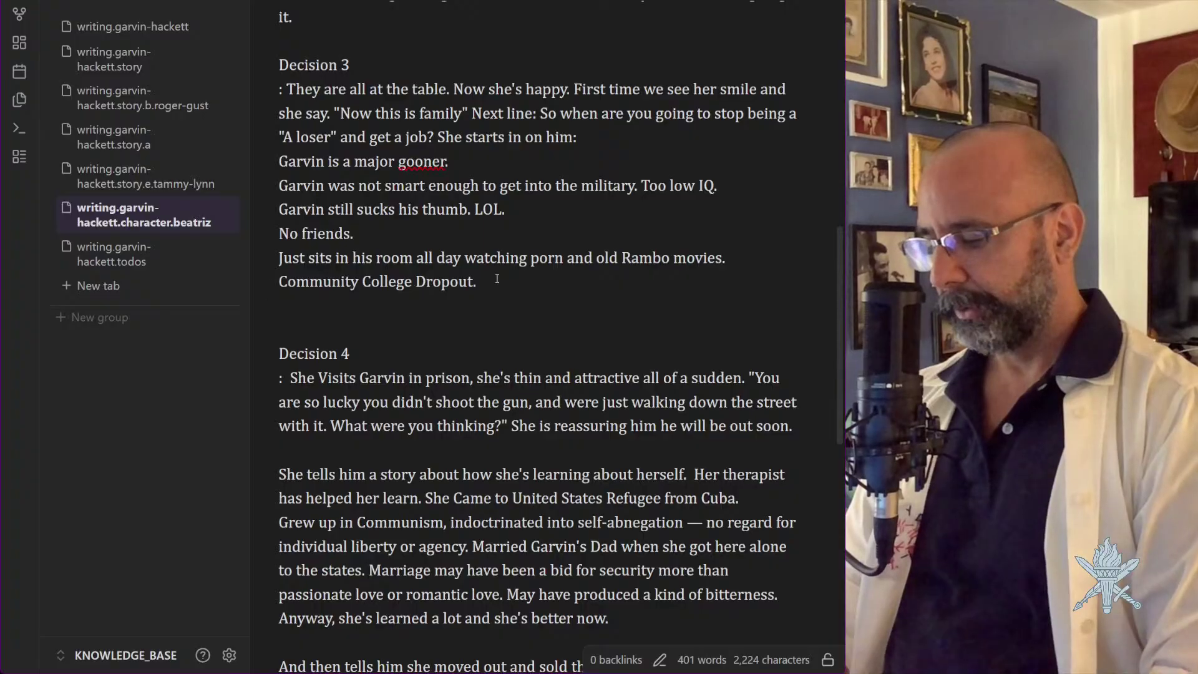
pyautogui.write('The Weapon: The M60 A single hit to a human torso isn\'t a "wound"— it\'s catastrophic, a half-second squeeze sends four or five rounds. Anything it hits center-mass, it destroys, and it hits in clusters.  Weight: 23 pounds The belt: it feeds from a 100-round linked belt in a bandolier. a bad feed angle jams the gun. Heat: it\'s air-cooled with a quick-change barrel for a reason — sustained fire makes the barrel glow Control: with nothing braced, the recoil climb means your rounds walk off into the sky or the walls after the first few.  Garvin aims it down to start. Bonus period-accurate detail you\'ll love: a dirty M60 can "run away" — continue firing even after the finger comes off the trigger until the belt runs out.')
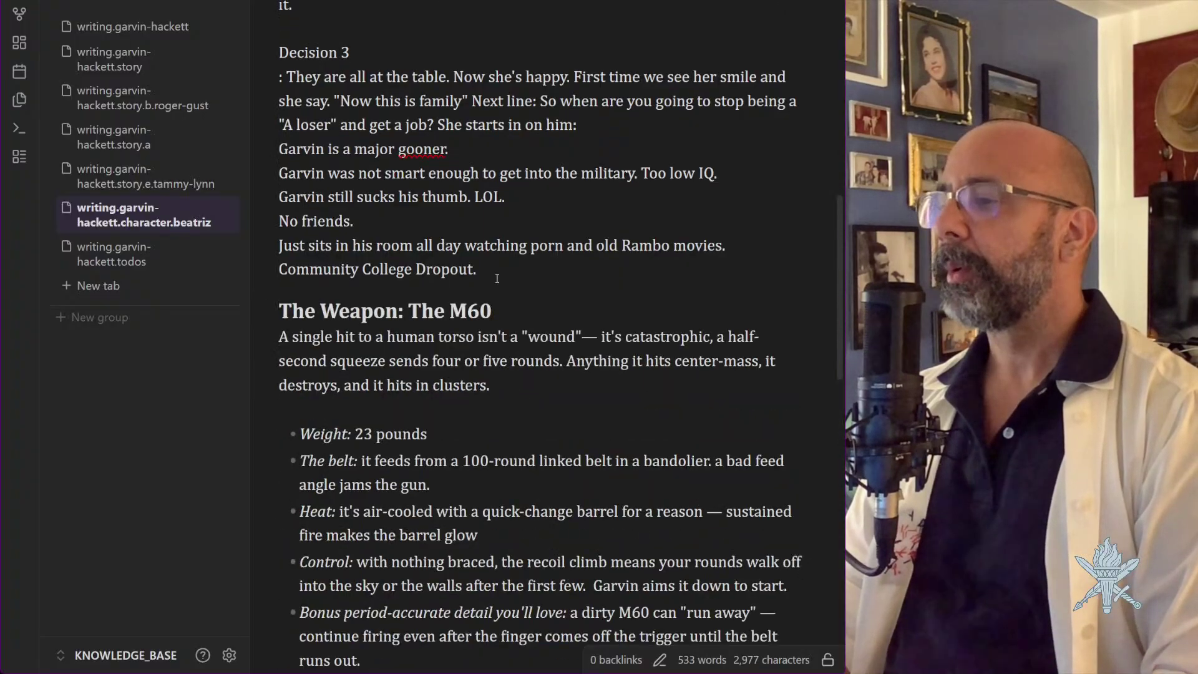
pyautogui.hotkey('ctrl', 'z')
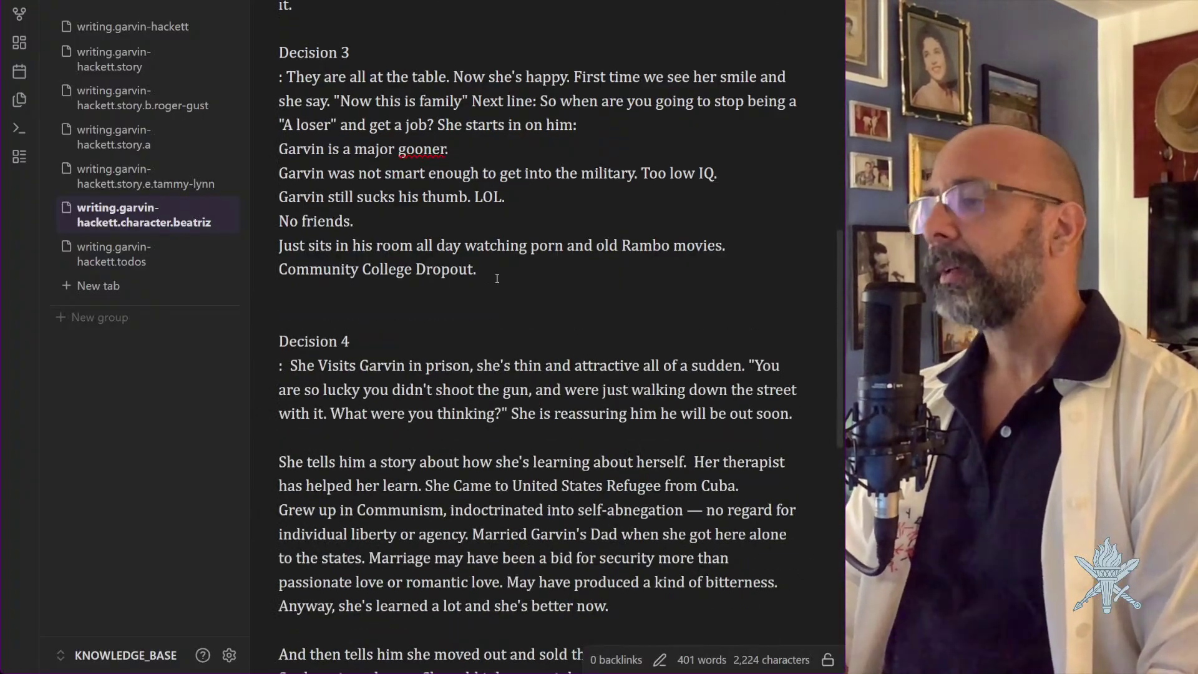
pyautogui.write('When Garvin asks his dad why he didn\'t stand up for him, James Robert says, "You have to stand up for yourself. But when you do, I will have your back."')
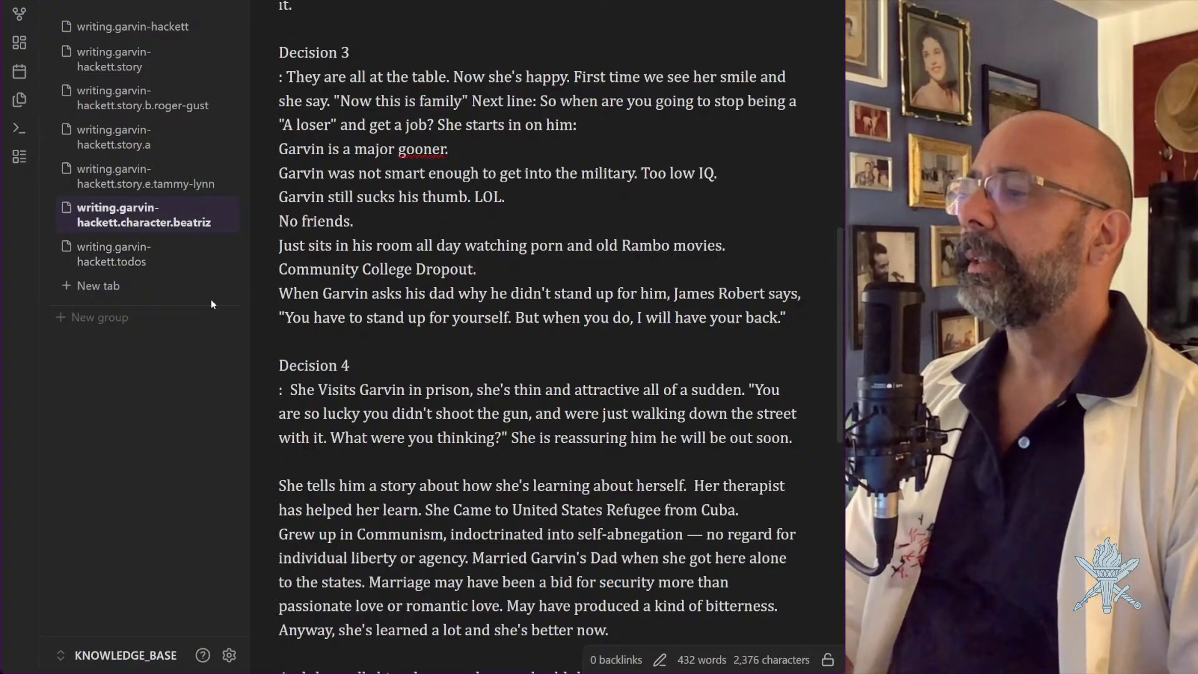
# Remove "When" from the start of the pasted passage and separate it from "Community College Dropout." with a blank line
pyautogui.hotkey('shift', 'Home')
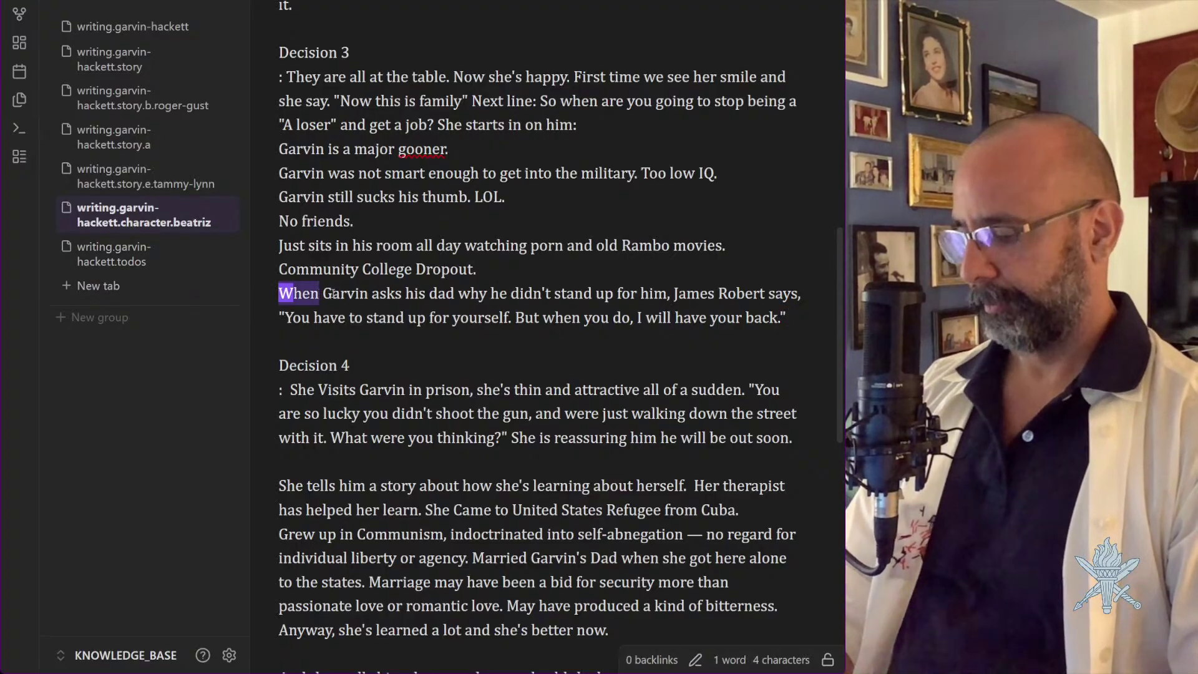
pyautogui.press('BackSpace')
pyautogui.press('Delete')
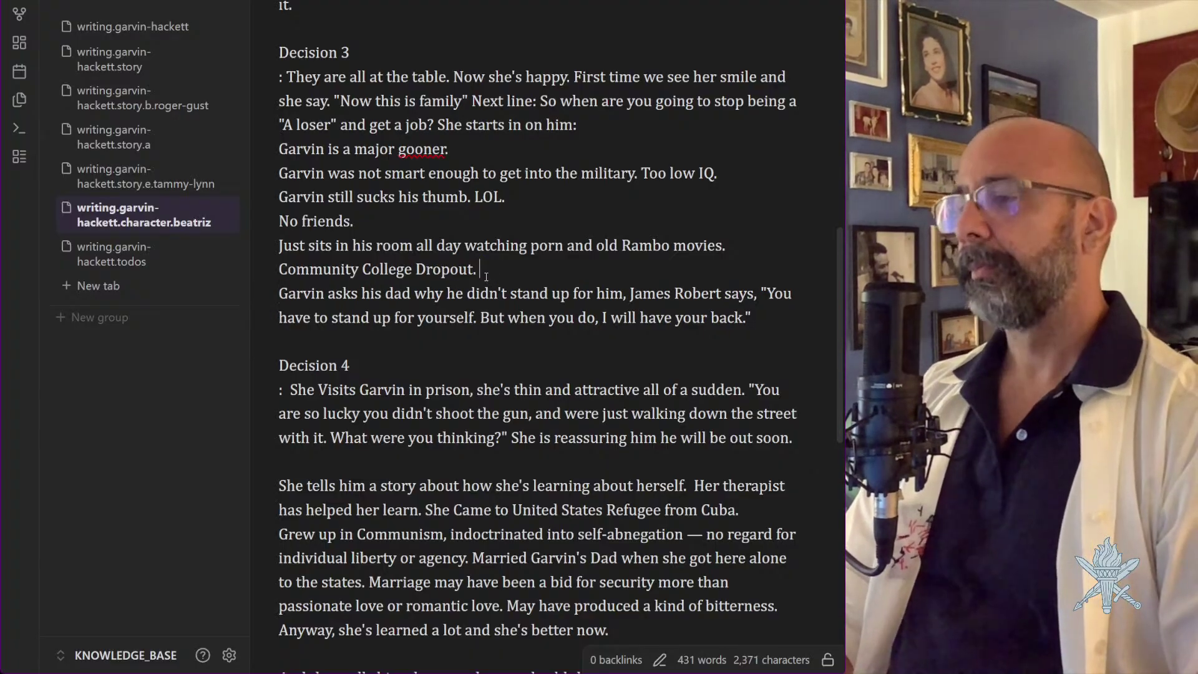
pyautogui.press('Return')
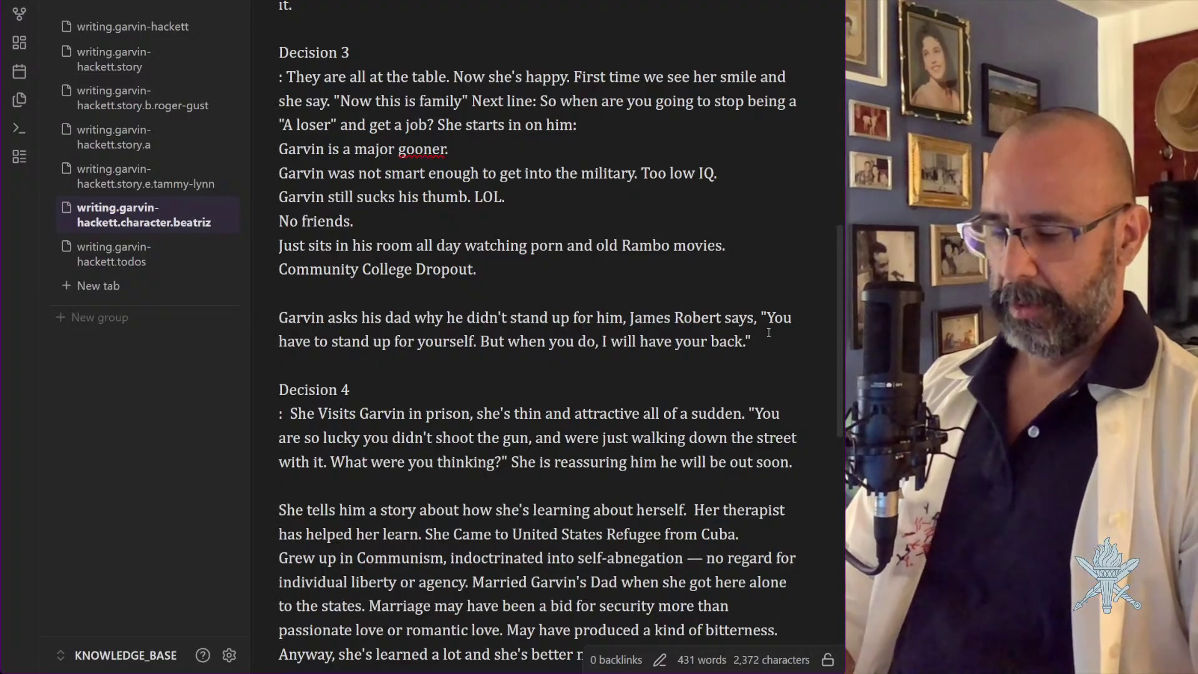
# Add below that passage the line "I'm a loser. You just have to find your talent. Everyone is good a SOMETHING"
pyautogui.press('Return')
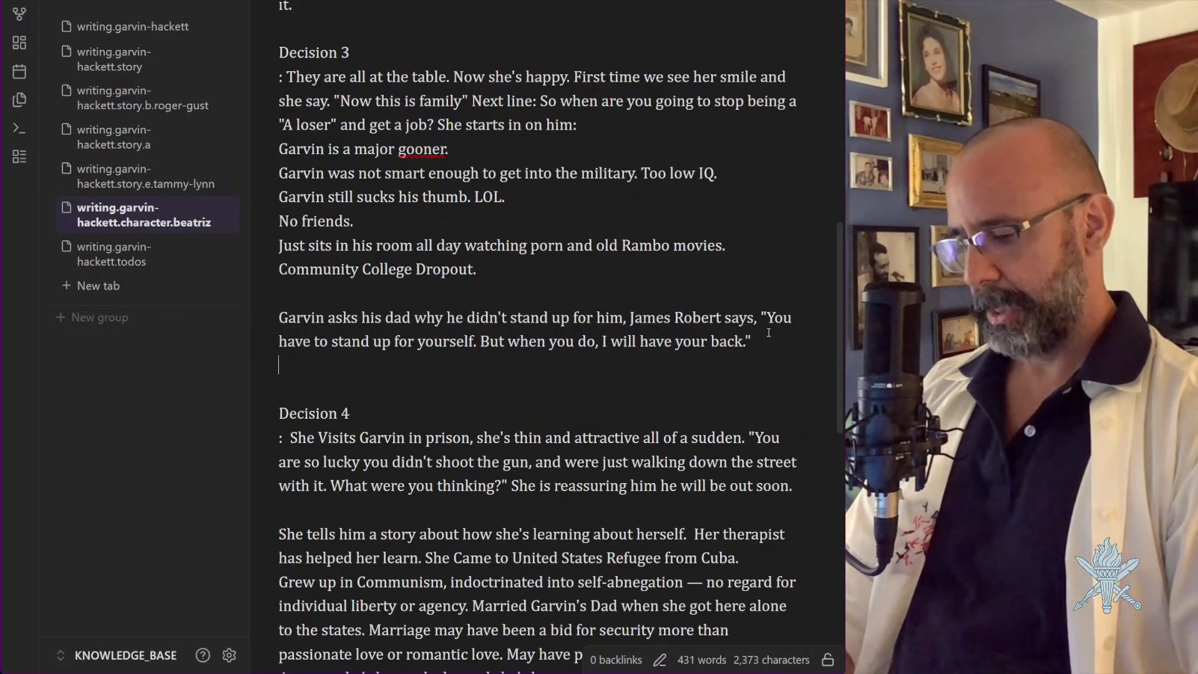
pyautogui.write("I'm a lo")
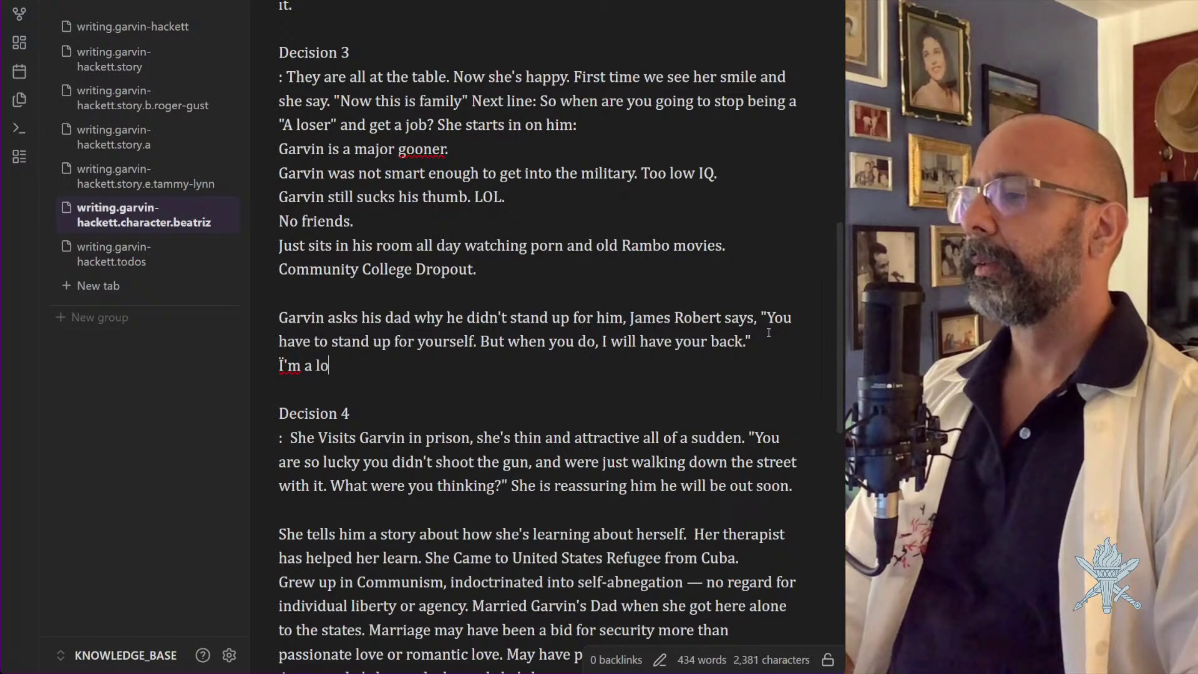
pyautogui.write('ser. You jus')
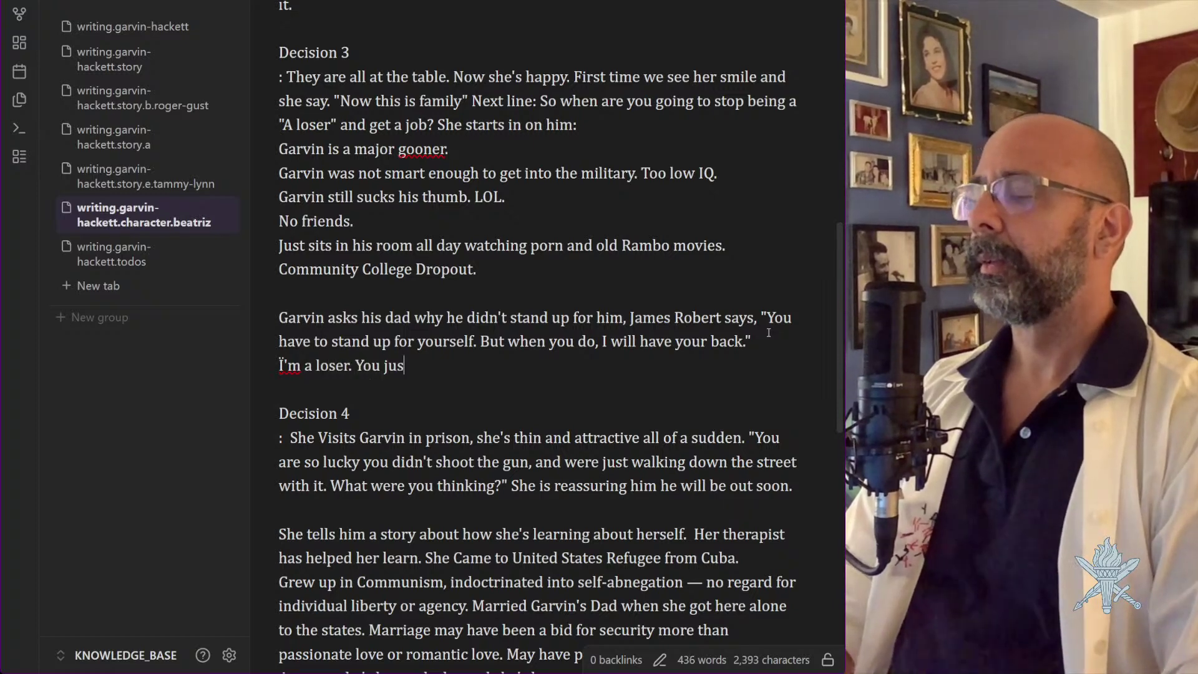
pyautogui.write('t have to find your ')
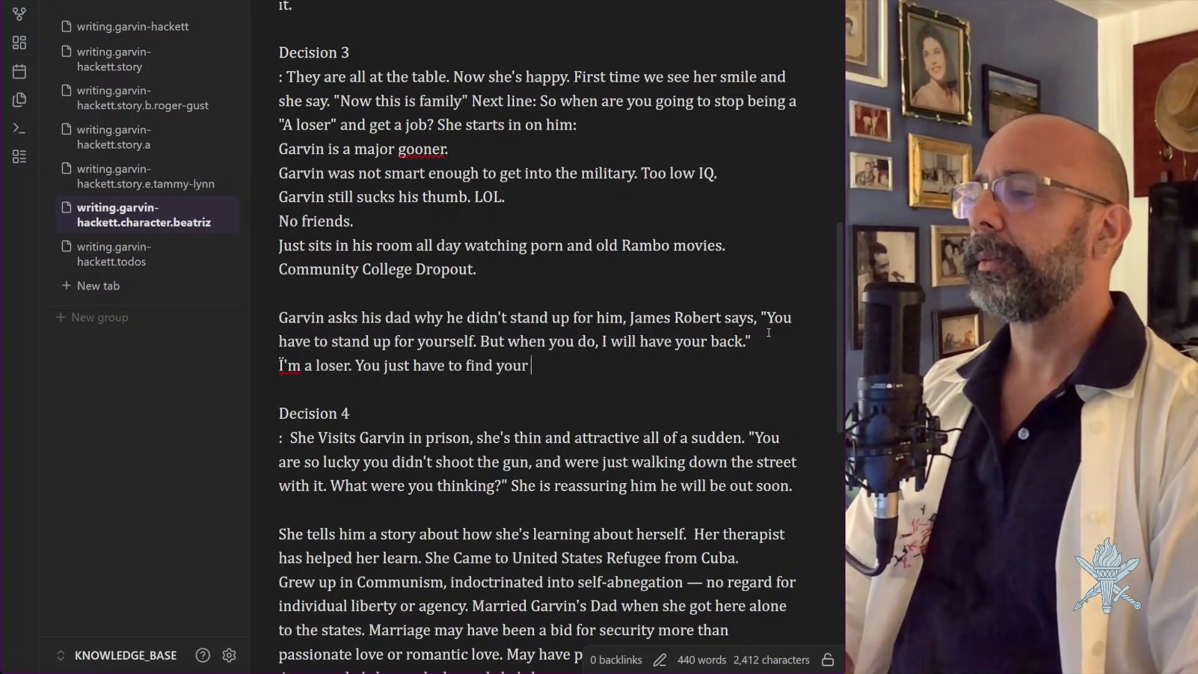
pyautogui.write('talent. Everyone ')
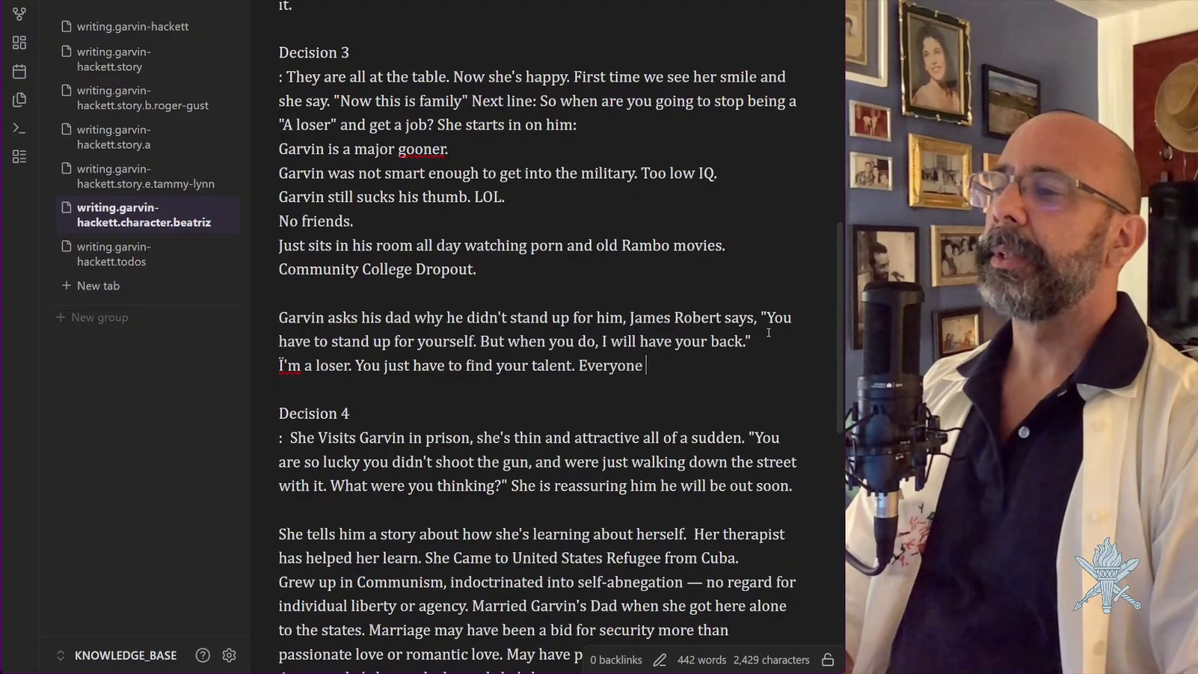
pyautogui.write('is good a S')
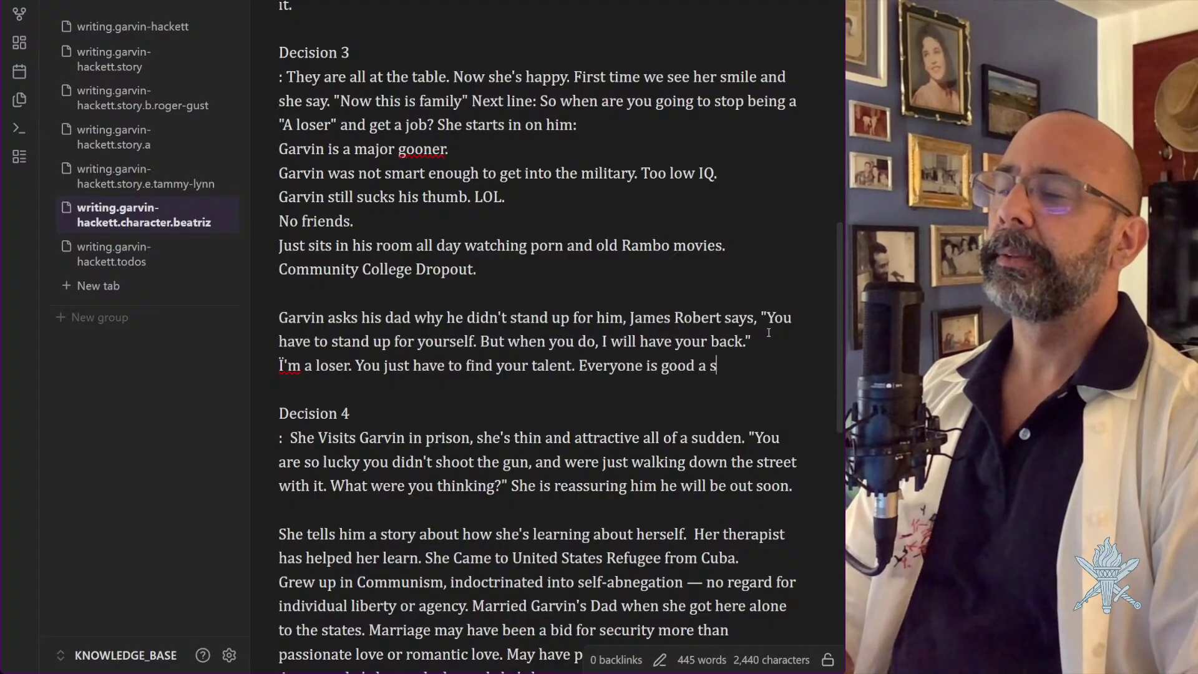
pyautogui.write('OMETHI')
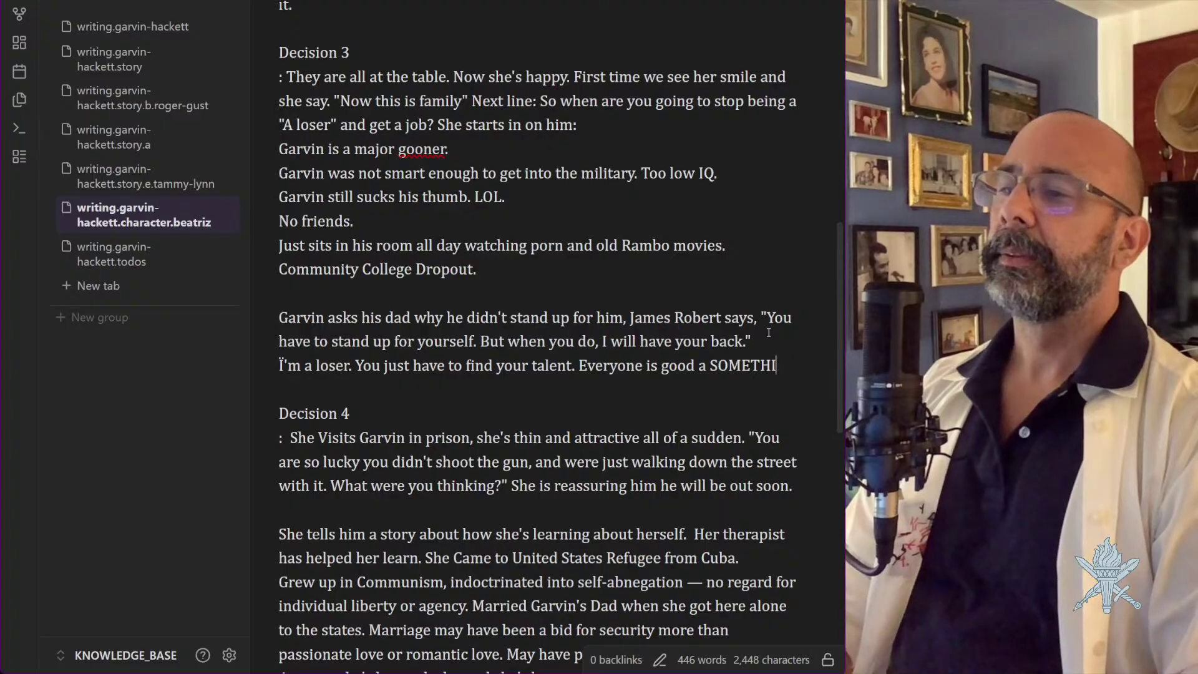
pyautogui.write('GNG>')
pyautogui.press('BackSpace')
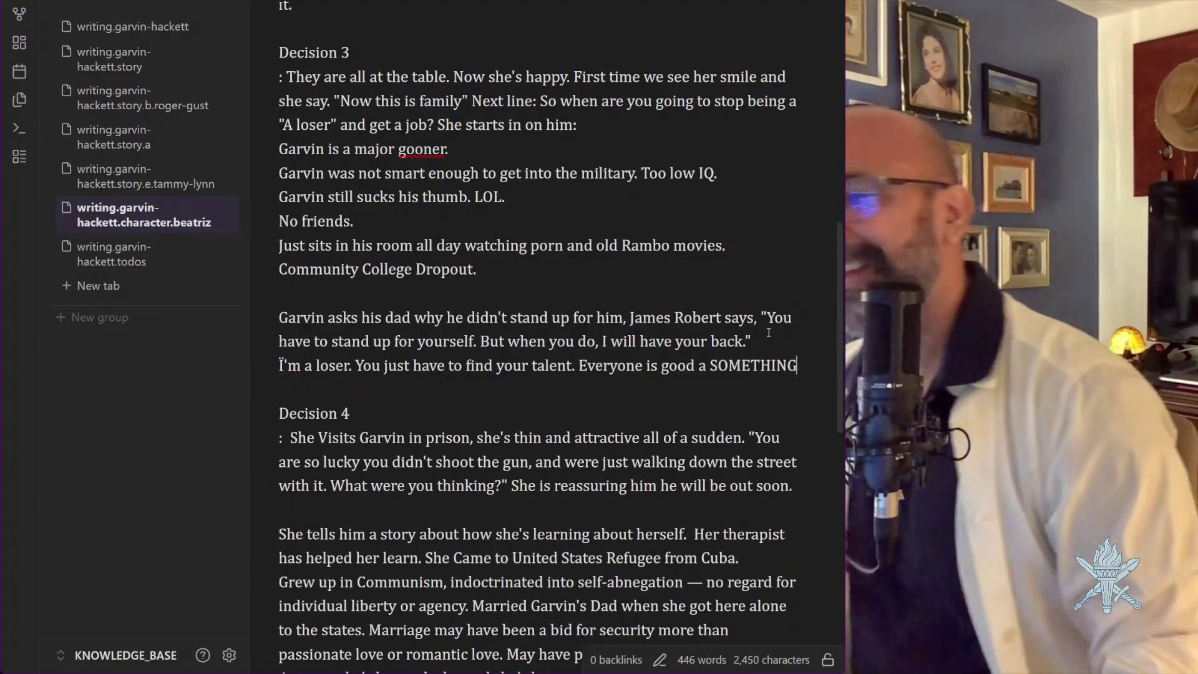
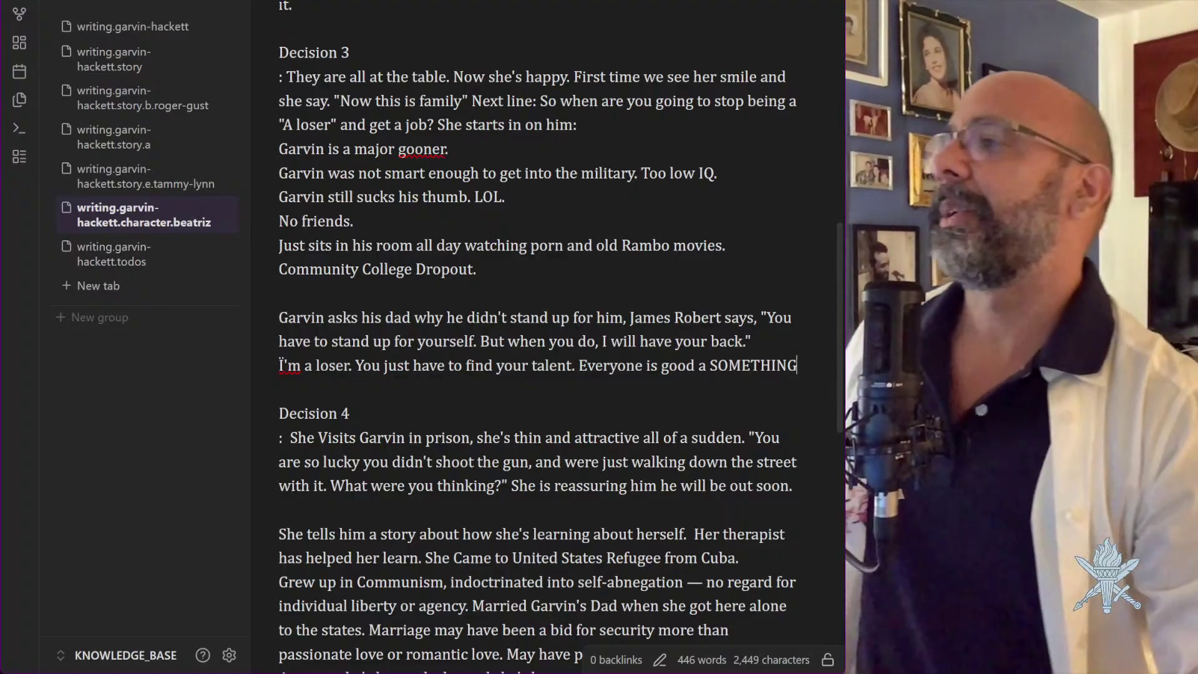
# Check the to-do list in writing.garvin-hackett.todos, then reread Beatriz's sheet through the end of Decision 4
pyautogui.hotkey('ctrl', 'alt', 'Left')
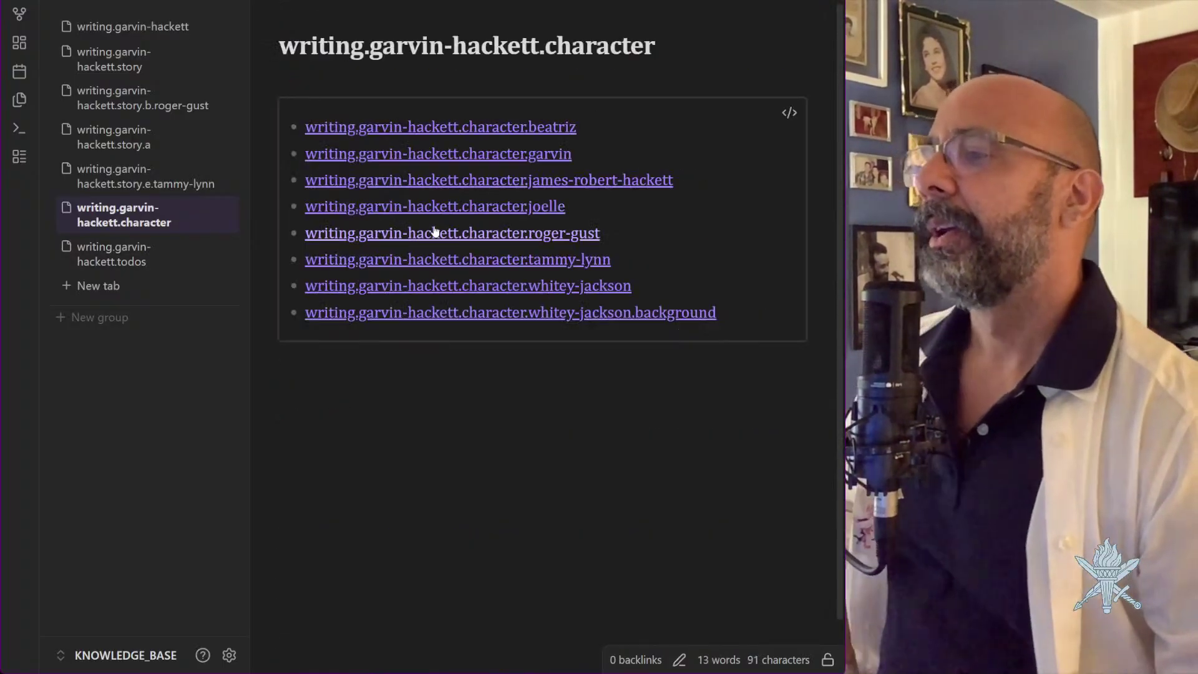
pyautogui.click(212, 254)
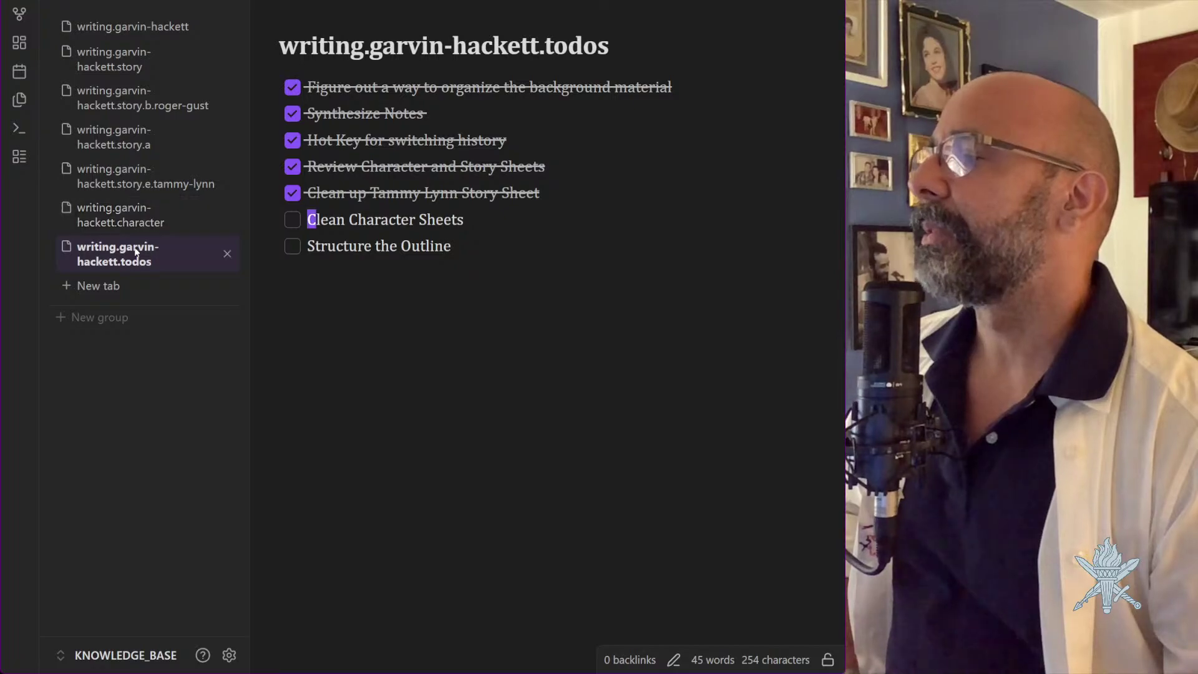
pyautogui.click(132, 224)
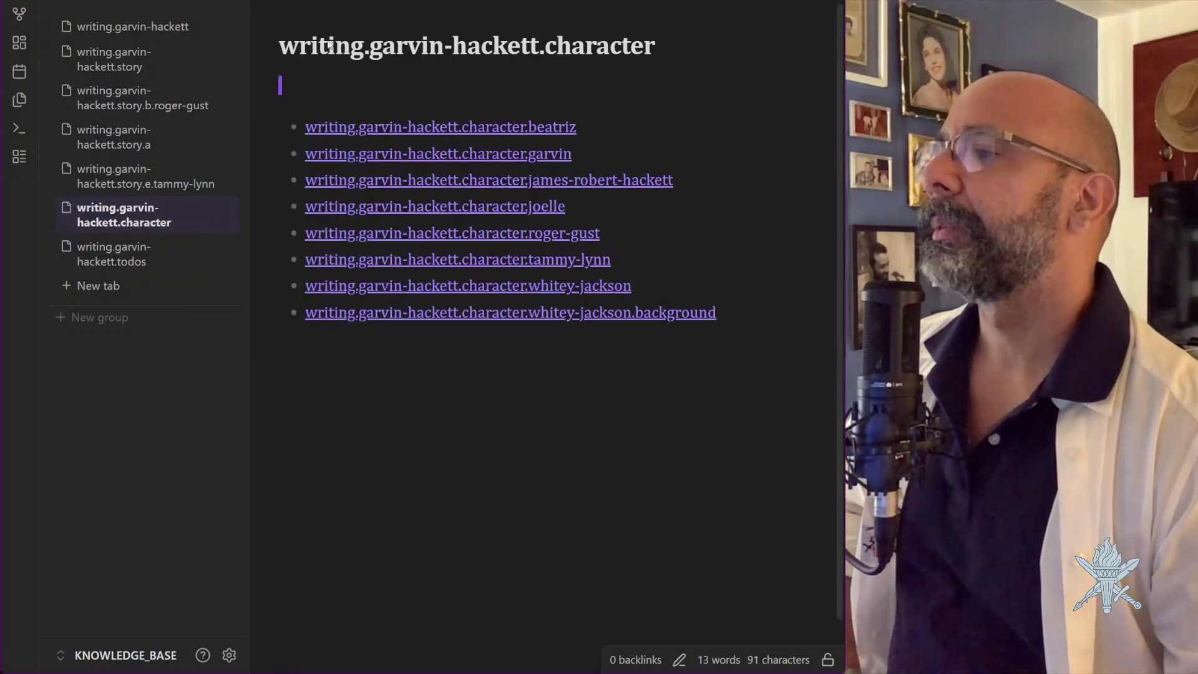
pyautogui.click(492, 127)
pyautogui.scroll(-10, 576, 217)
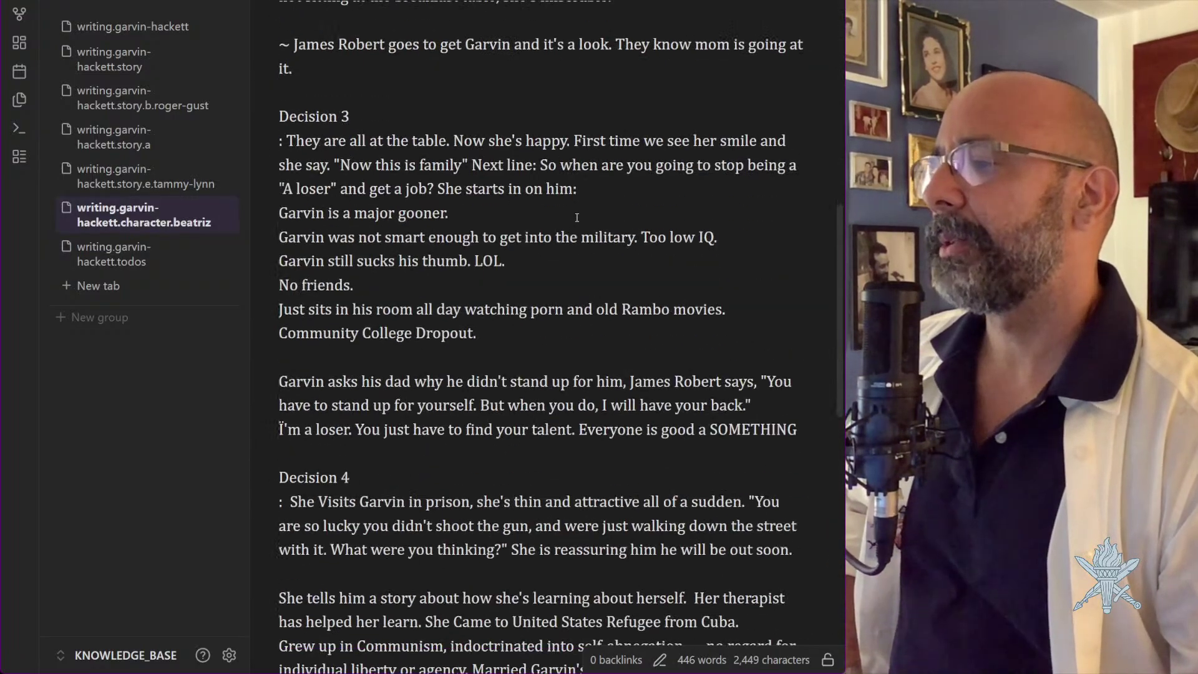
pyautogui.scroll(-4, 577, 218)
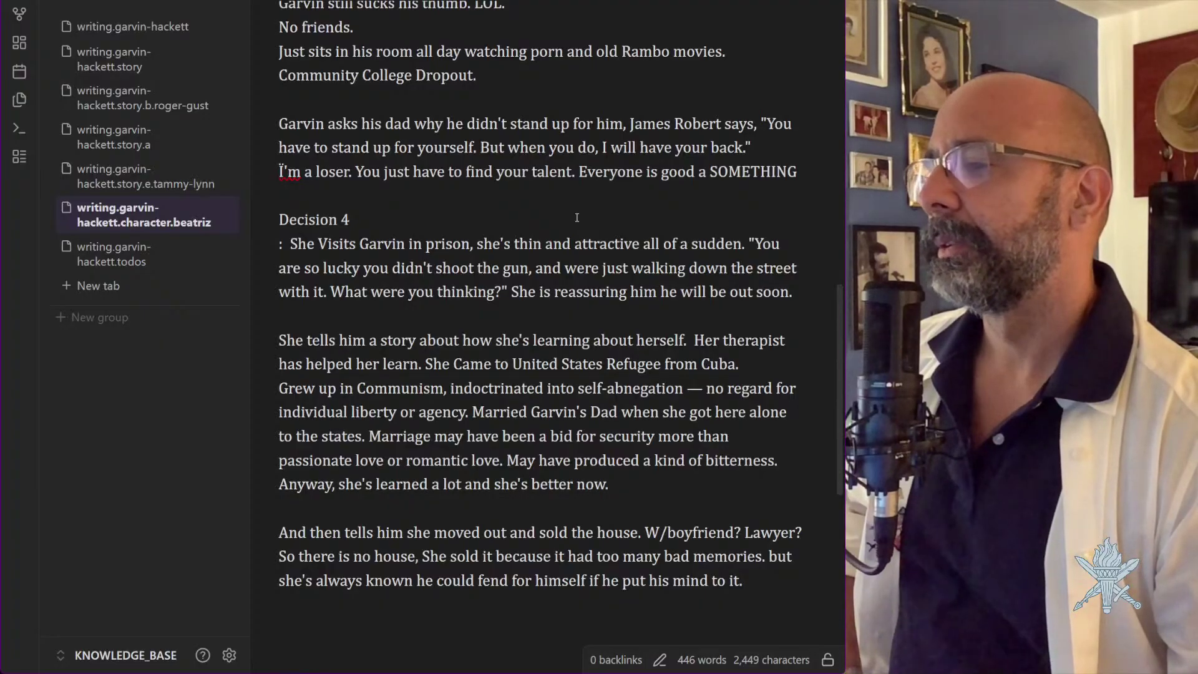
pyautogui.scroll(-5, 577, 217)
pyautogui.scroll(10, 577, 217)
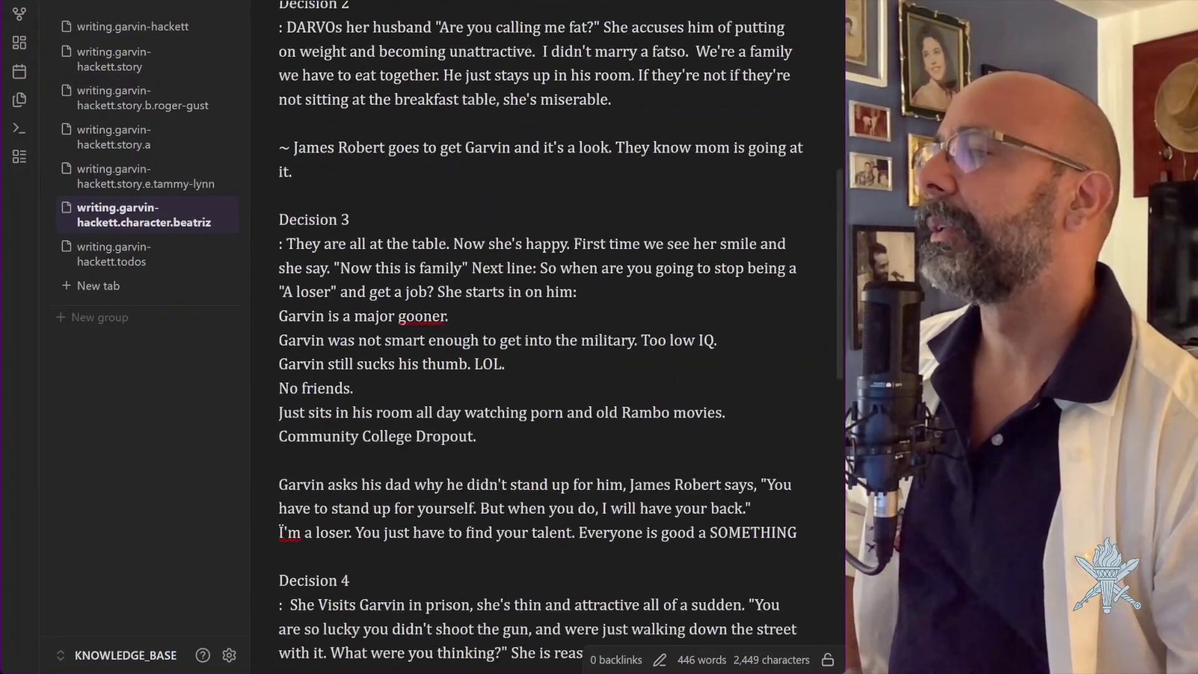
# Open writing.garvin-hackett.character.garvin and review its notes from Machine Gun Arrest Scene to The Storage Facility
pyautogui.hotkey('ctrl', 'alt', 'Left')
pyautogui.click(400, 154)
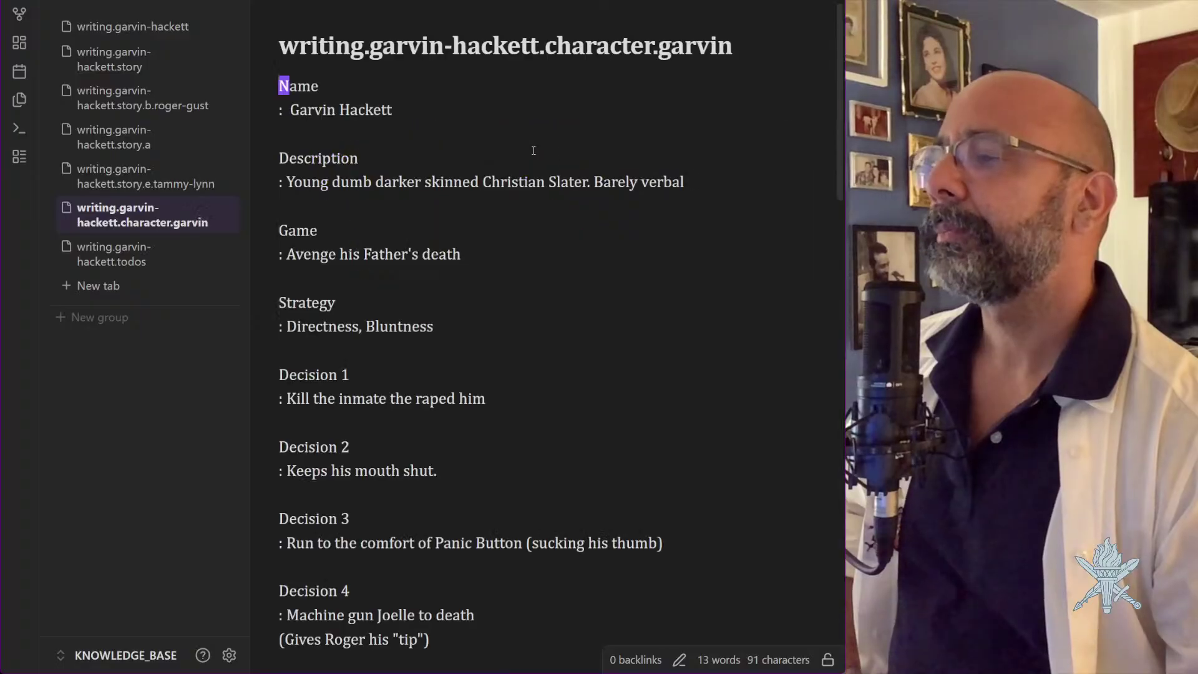
pyautogui.scroll(-9, 594, 209)
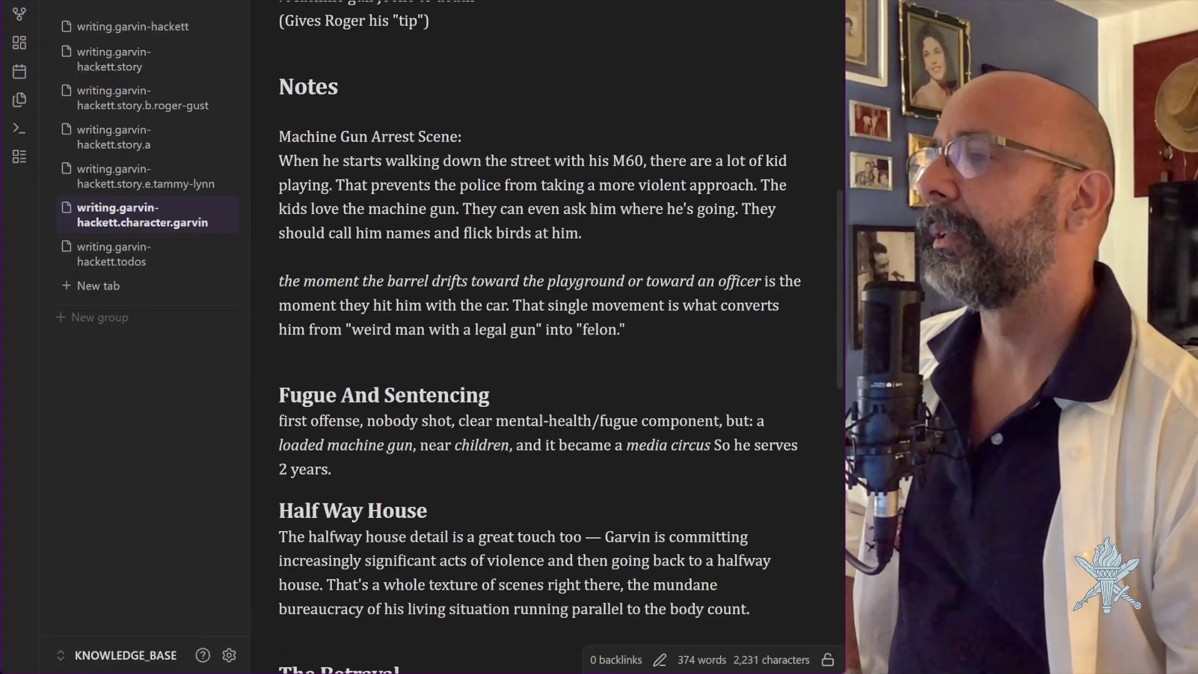
pyautogui.scroll(-7, 593, 209)
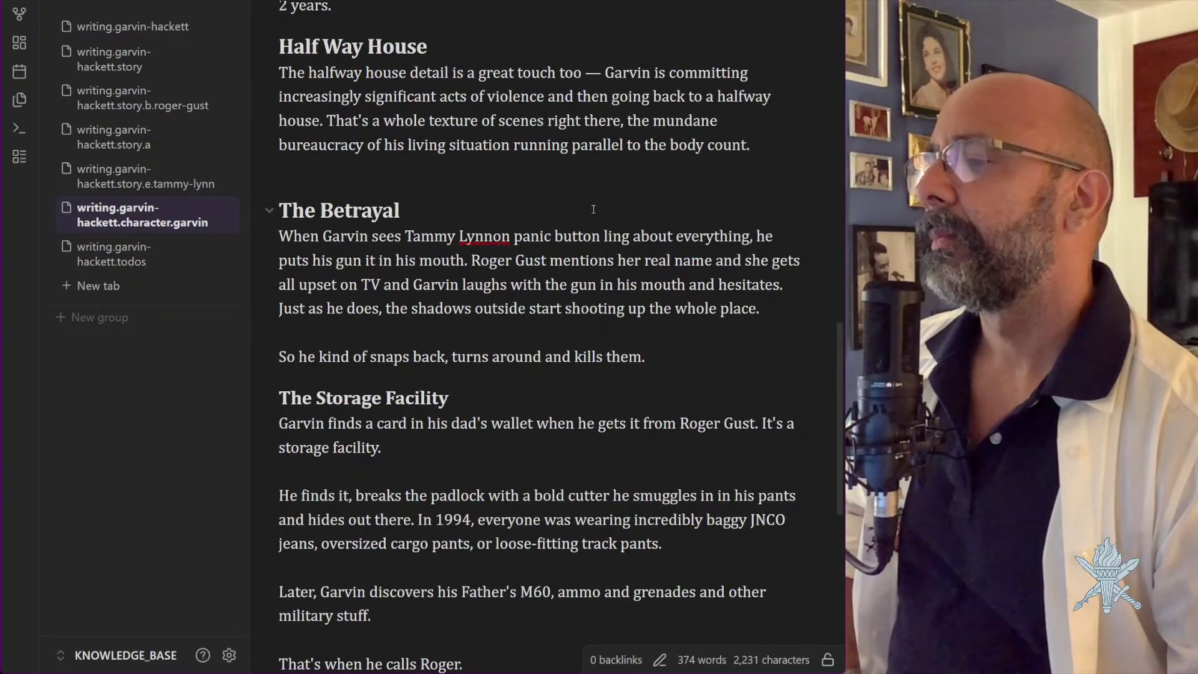
# Delete the empty "Setup & Payoff" heading at the end of Garvin's sheet
pyautogui.scroll(-5, 593, 209)
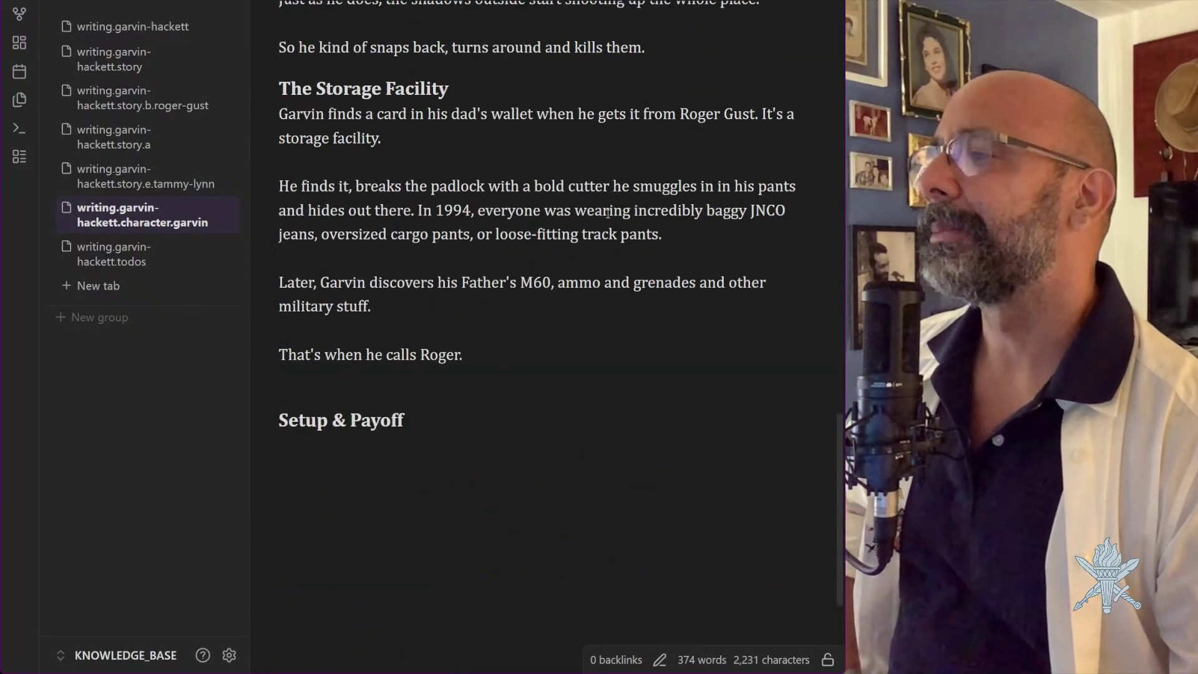
pyautogui.scroll(1, 608, 206)
pyautogui.scroll(1, 607, 214)
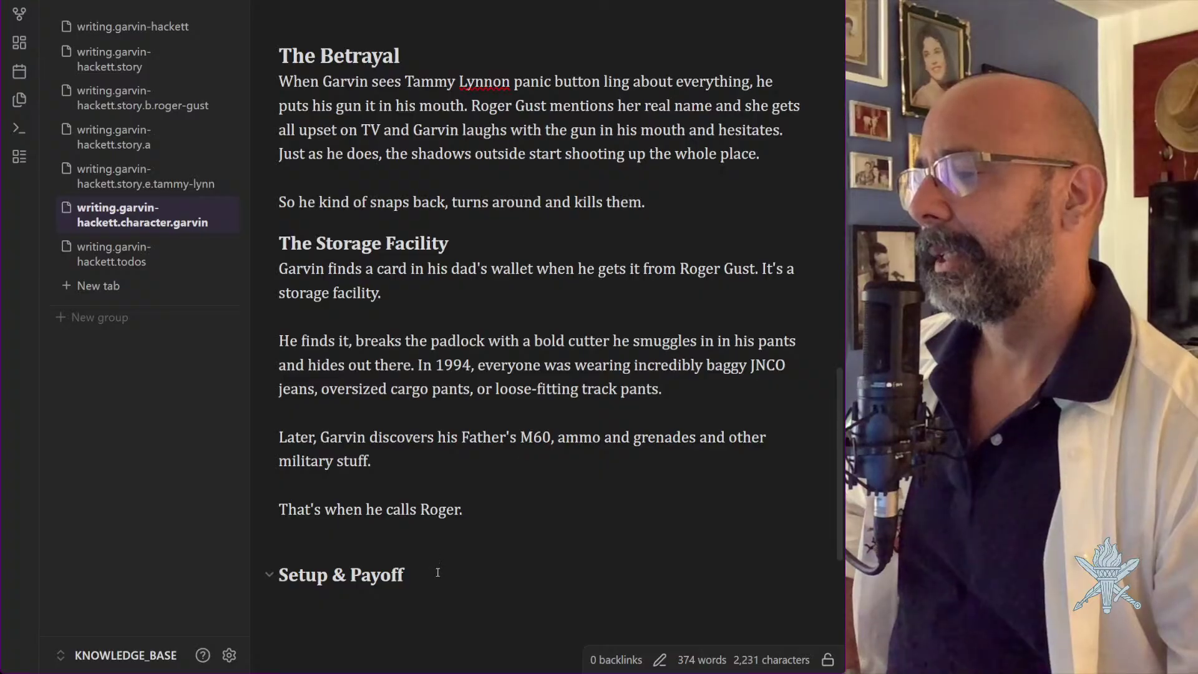
pyautogui.moveTo(436, 573); pyautogui.dragTo(280, 574)
pyautogui.hotkey('shift', 'Home')
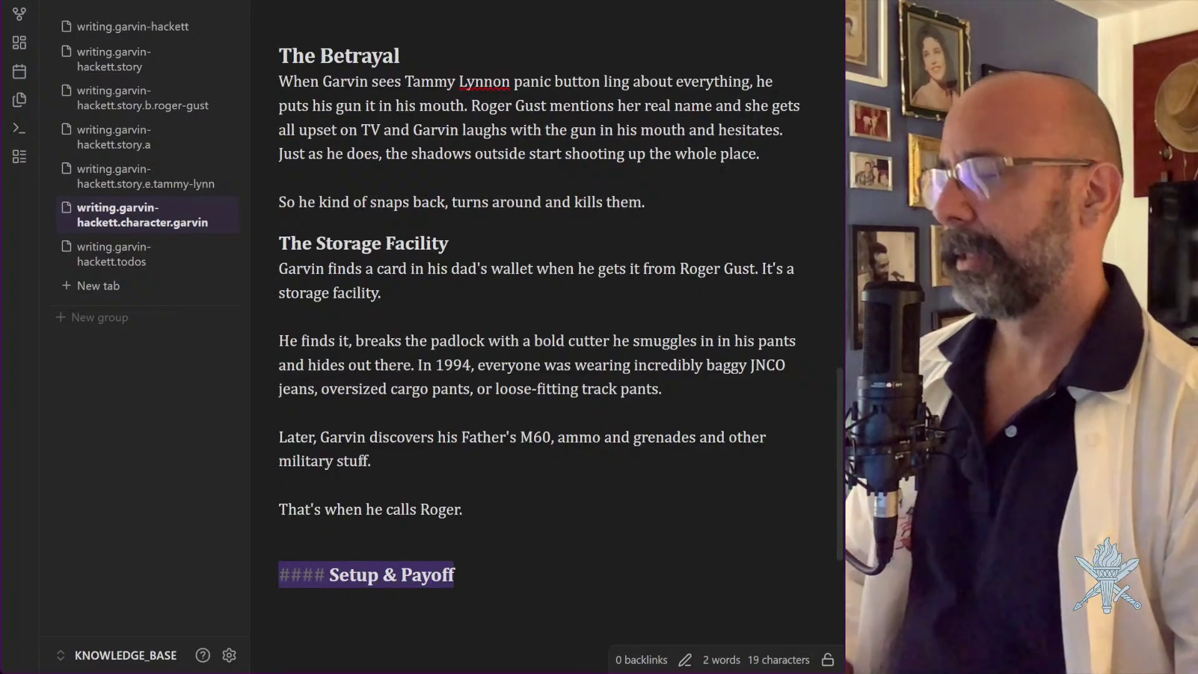
pyautogui.press('BackSpace')
pyautogui.scroll(6, 428, 489)
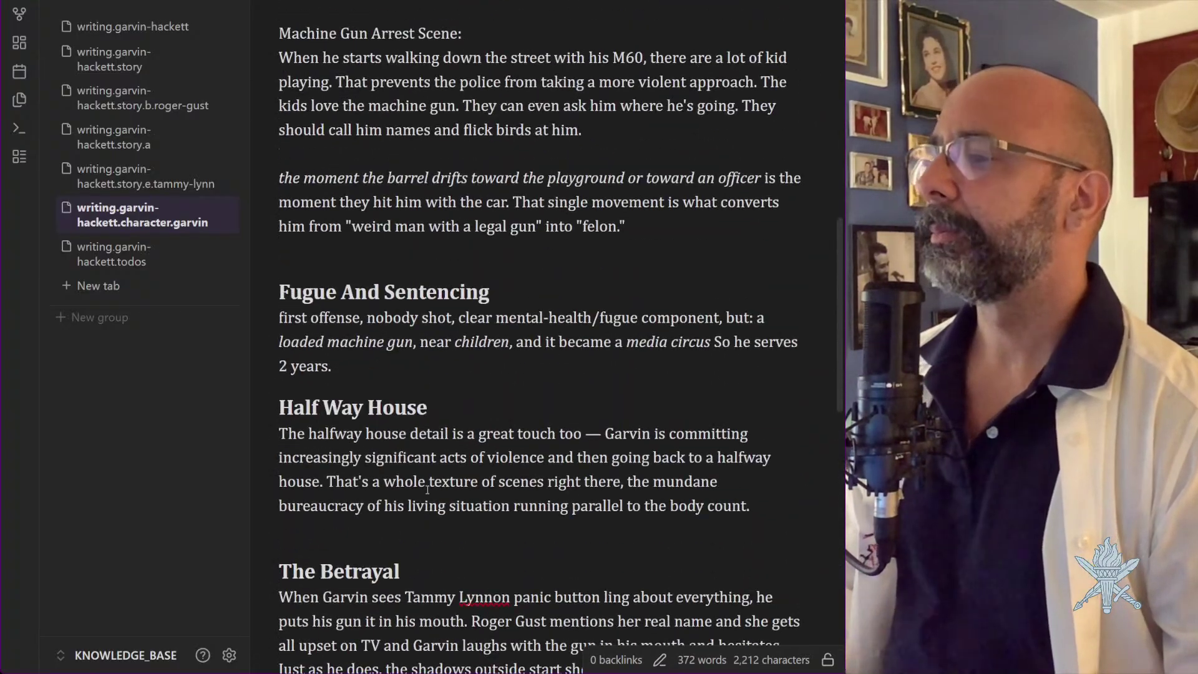
pyautogui.scroll(-2, 428, 489)
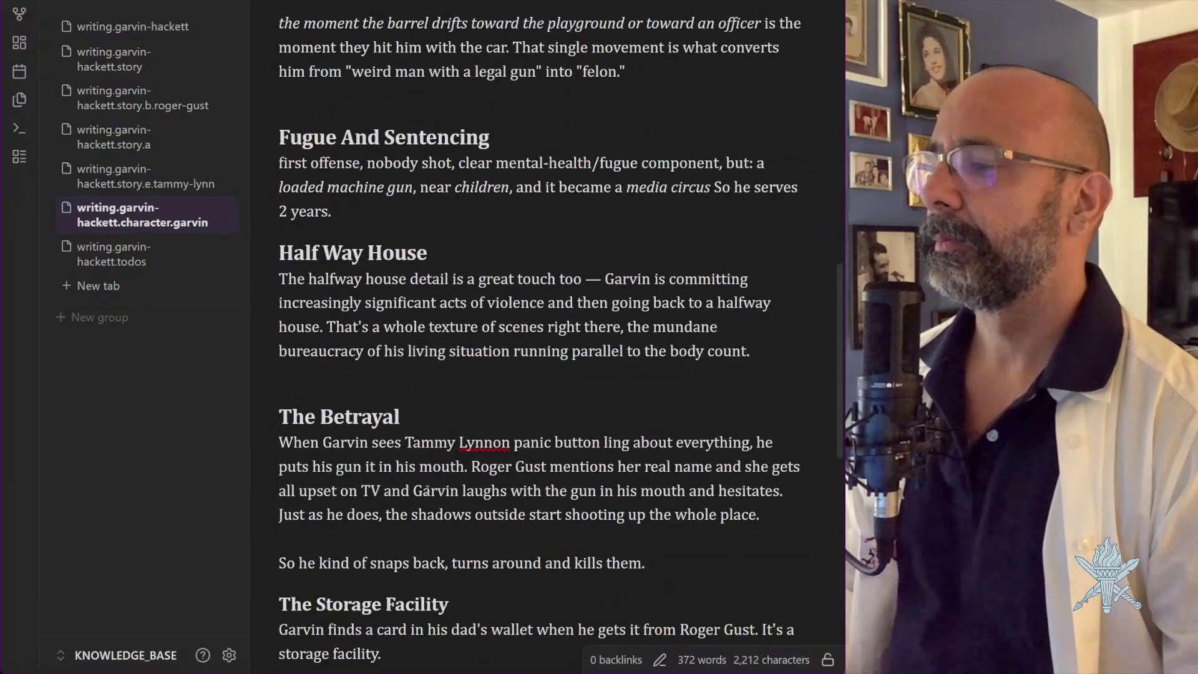
pyautogui.scroll(-2, 427, 490)
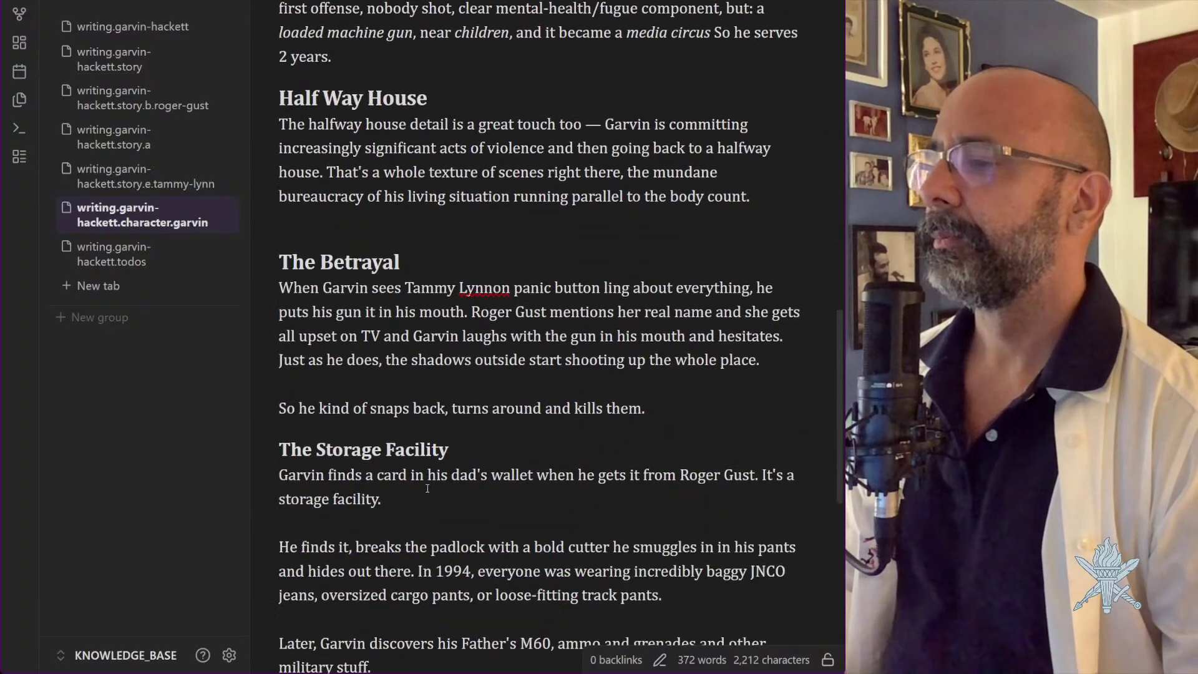
pyautogui.scroll(-3, 428, 487)
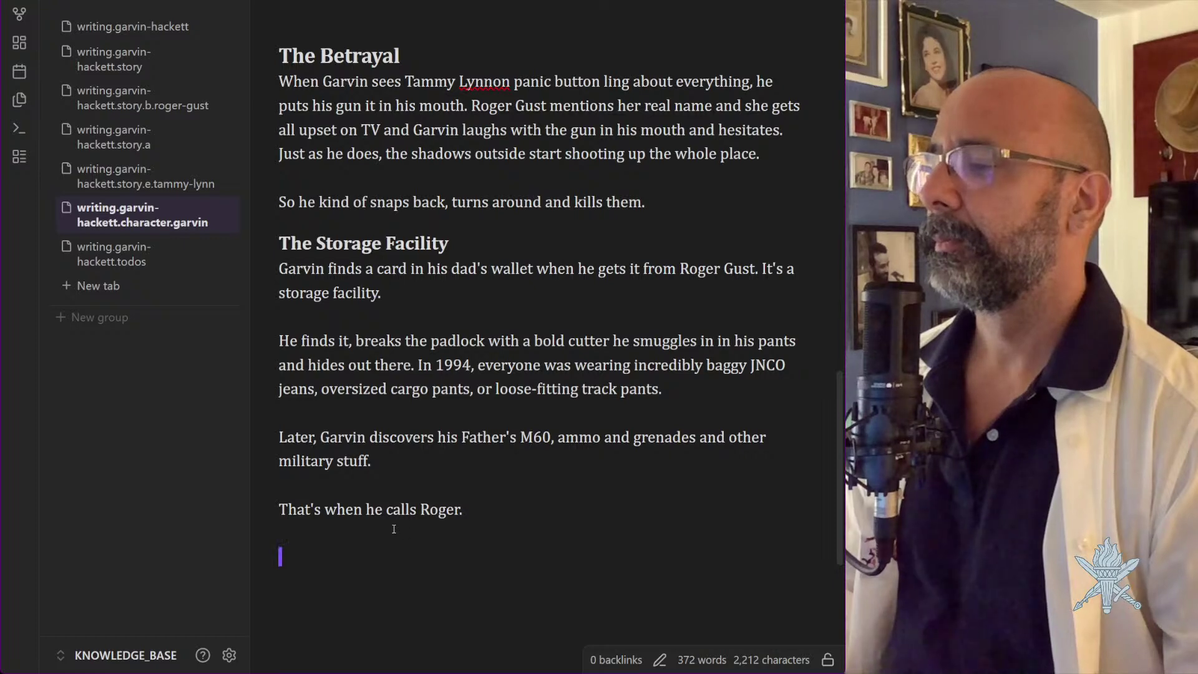
pyautogui.click(393, 529)
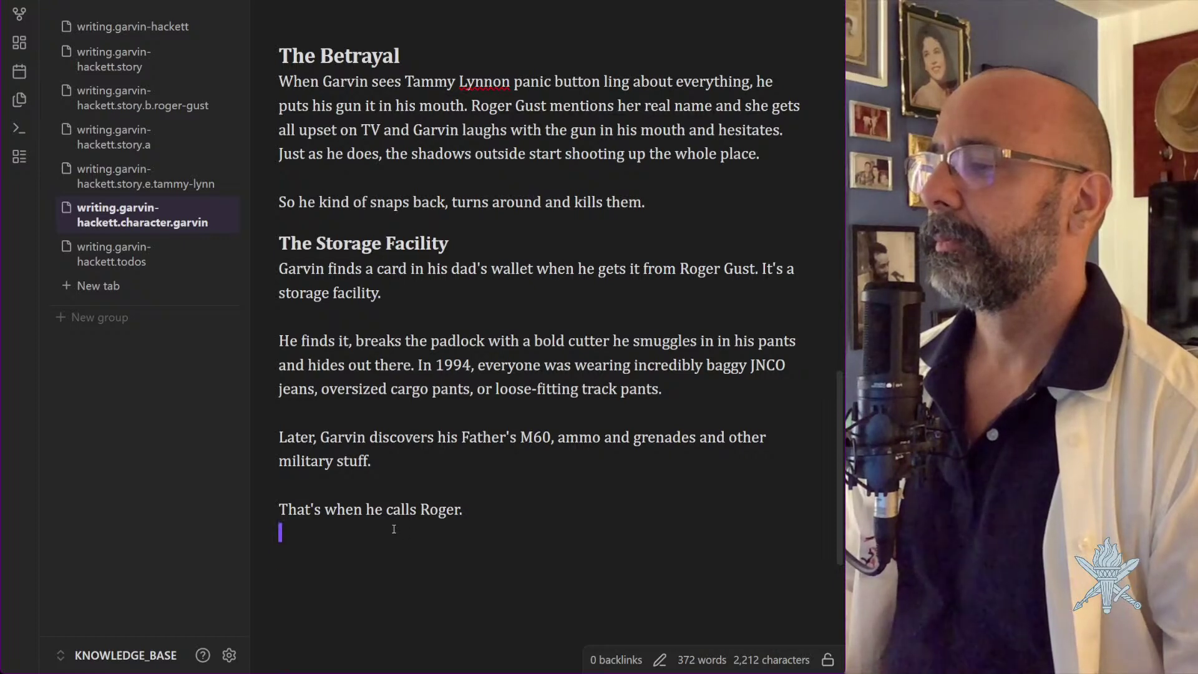
pyautogui.click(485, 511)
pyautogui.moveTo(485, 512); pyautogui.dragTo(280, 259)
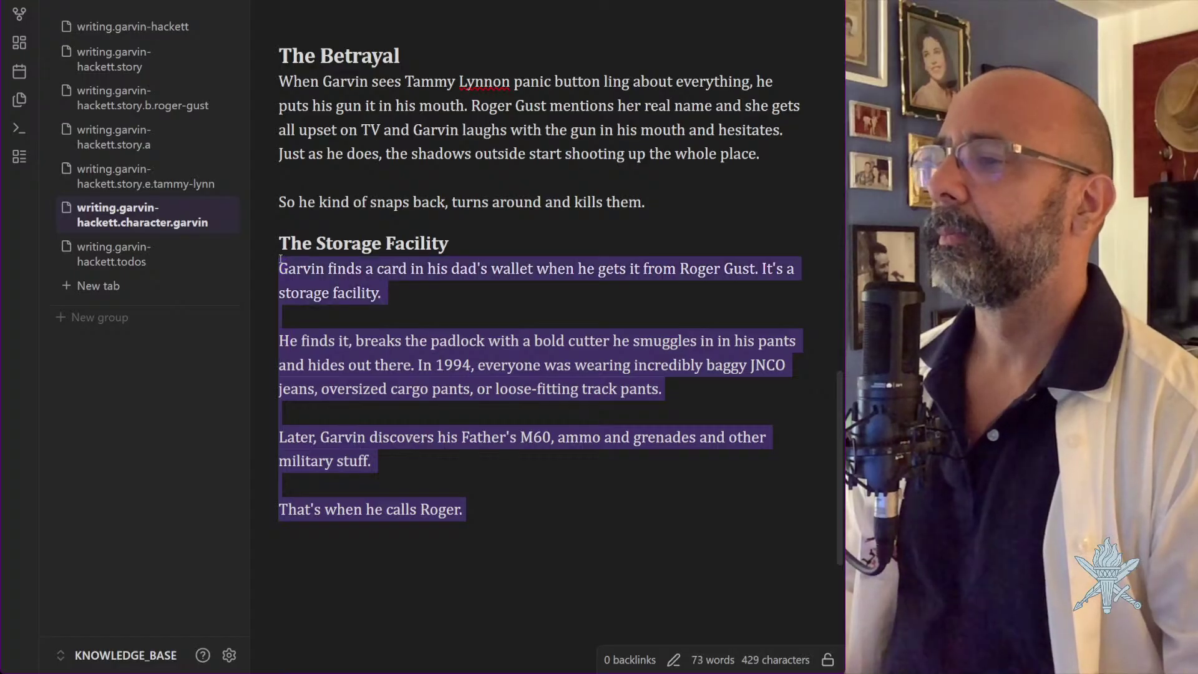
pyautogui.moveTo(280, 259)
pyautogui.mouseDown()
pyautogui.moveTo(279, 242)
pyautogui.moveTo(280, 268)
pyautogui.mouseUp()
pyautogui.click(281, 268)
pyautogui.press('Delete')
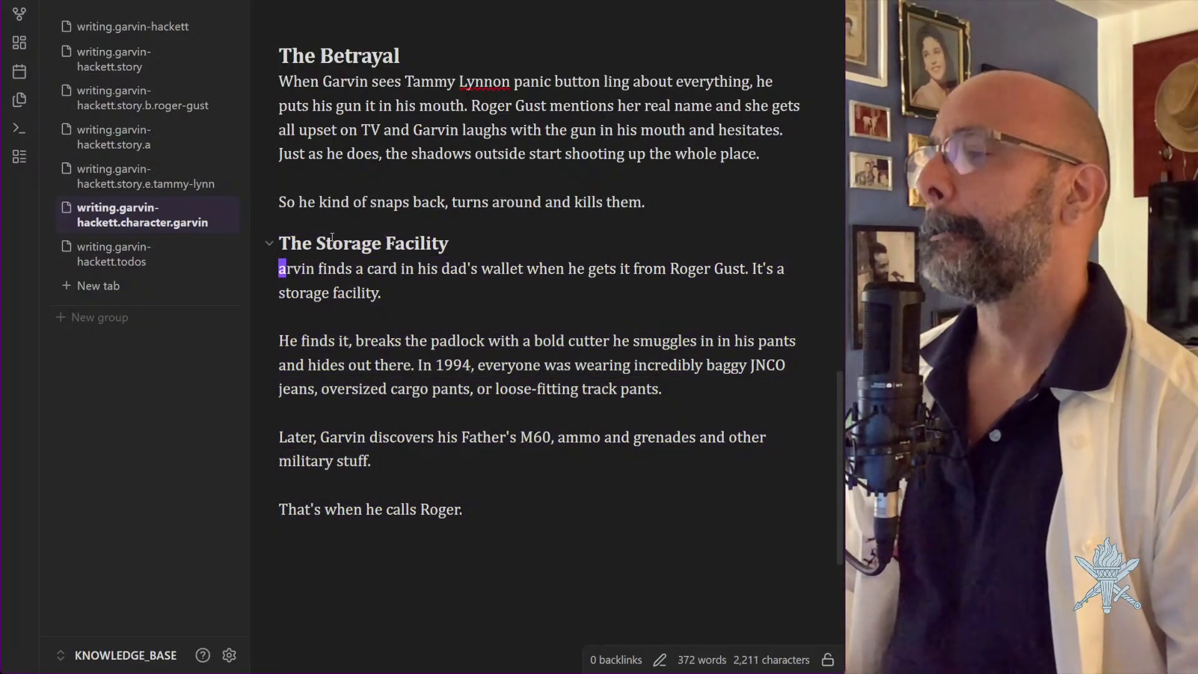
pyautogui.write('Gar')
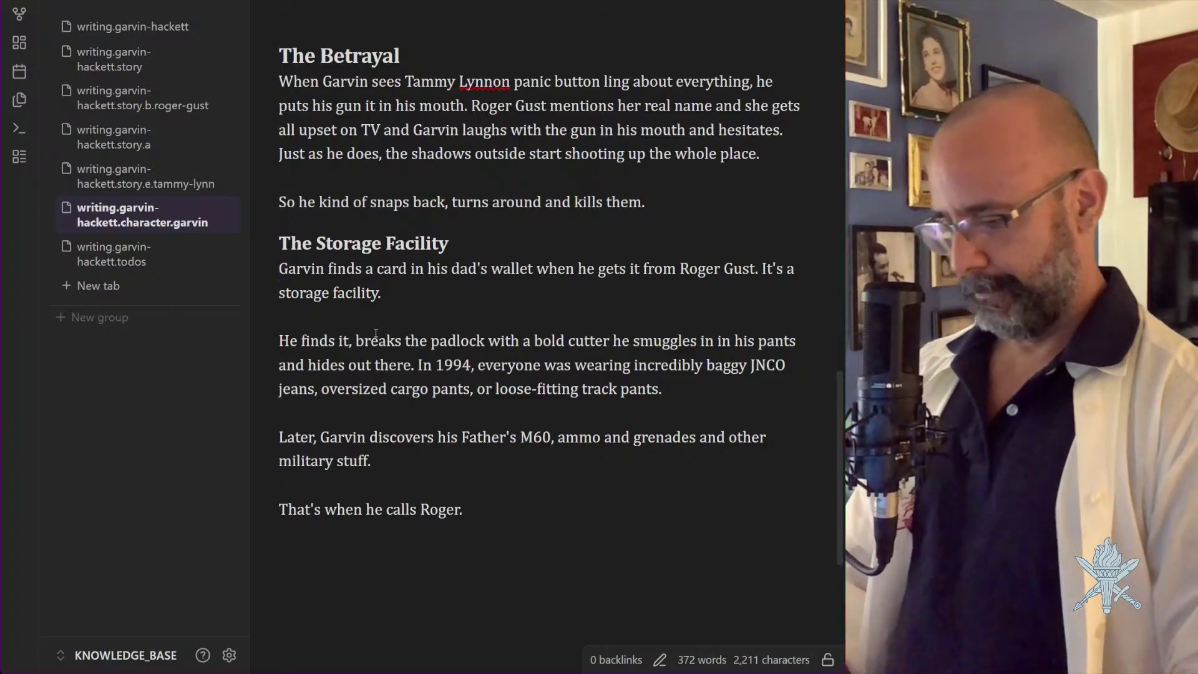
# Cut all the text under The Storage Facility, from "Garvin finds a card" to "That's when he calls Roger.", leaving the heading
pyautogui.write('v')
pyautogui.press('}')
pyautogui.press('}')
pyautogui.press('}')
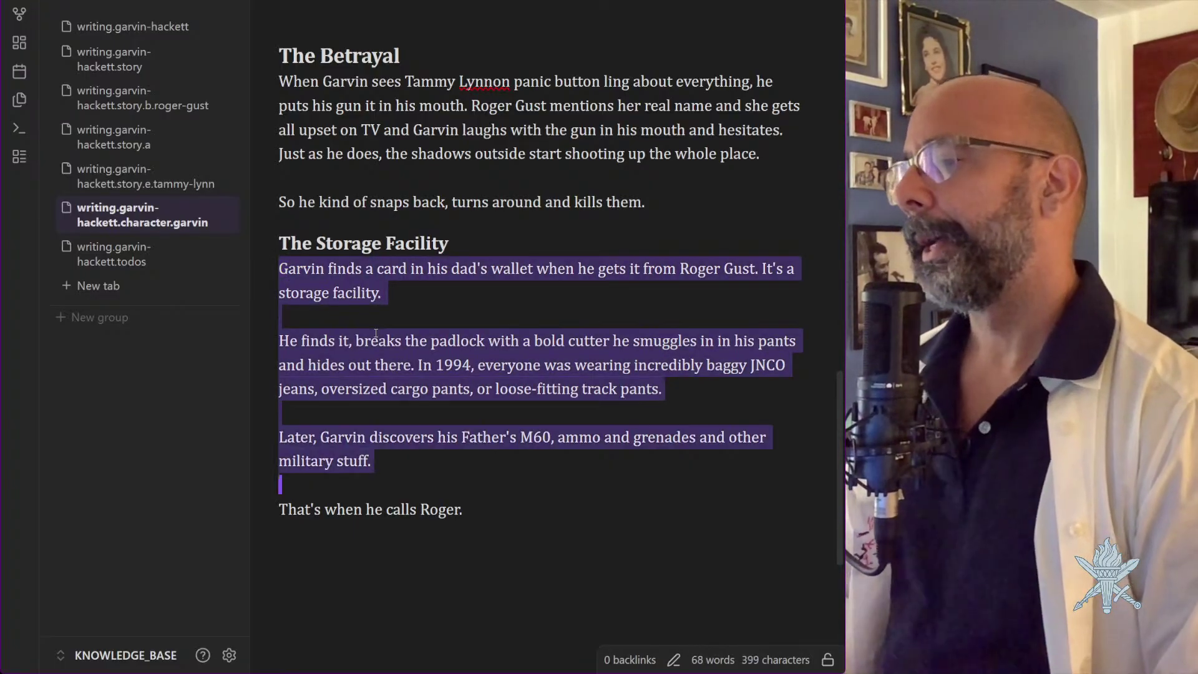
pyautogui.press('}')
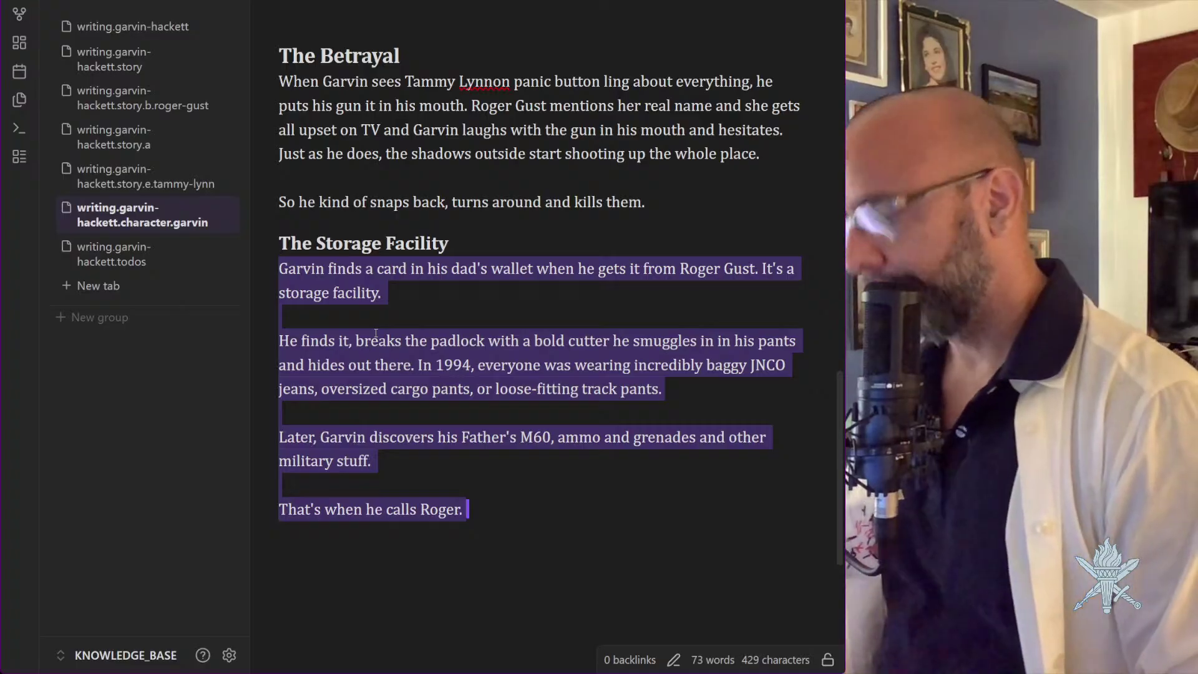
pyautogui.press('BackSpace')
pyautogui.press('BackSpace')
# Paste the cut storage facility passage between Garvin's Decision 3 and Decision 4
pyautogui.press('pageup')
pyautogui.press('pageup')
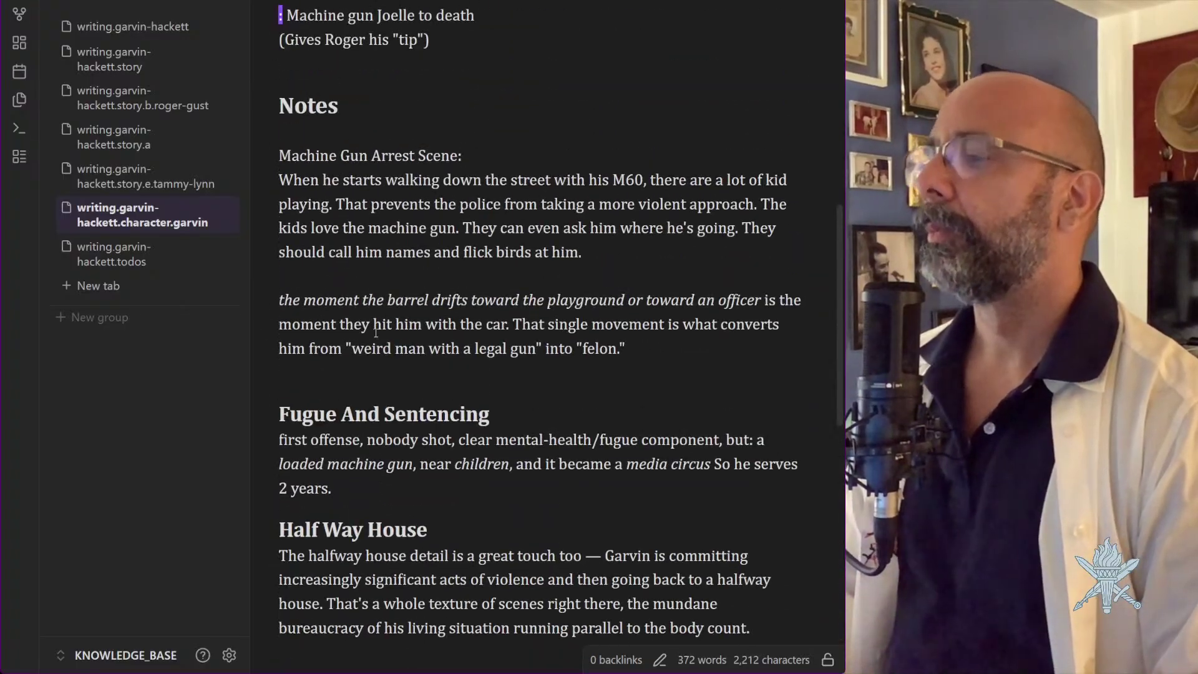
pyautogui.press('Down')
pyautogui.press('Down')
pyautogui.press('Down')
pyautogui.press('Down')
pyautogui.press('Down')
pyautogui.press('Down')
pyautogui.press('Down')
pyautogui.press('Down')
pyautogui.press('Down')
pyautogui.press('Down')
pyautogui.press('Up')
pyautogui.press('Up')
pyautogui.press('Up')
pyautogui.press('Up')
pyautogui.press('Up')
pyautogui.press('Up')
pyautogui.press('Up')
pyautogui.press('Up')
pyautogui.press('Up')
pyautogui.press('Up')
pyautogui.press('Up')
pyautogui.press('Up')
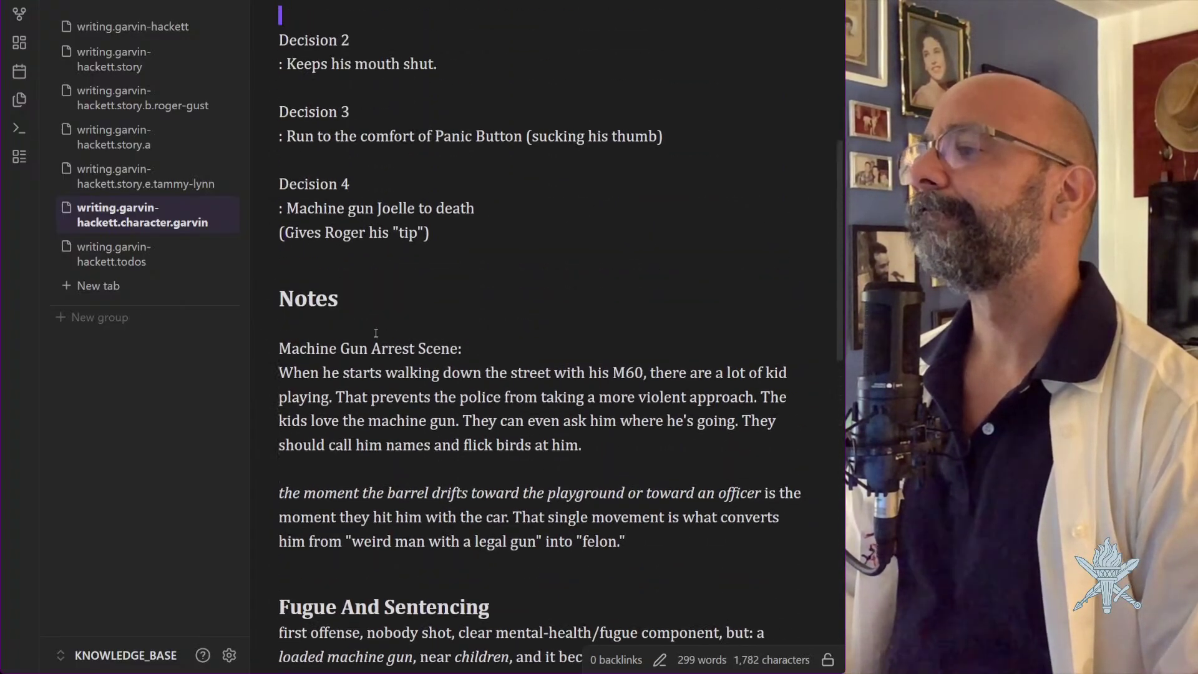
pyautogui.press('Down')
pyautogui.press('Down')
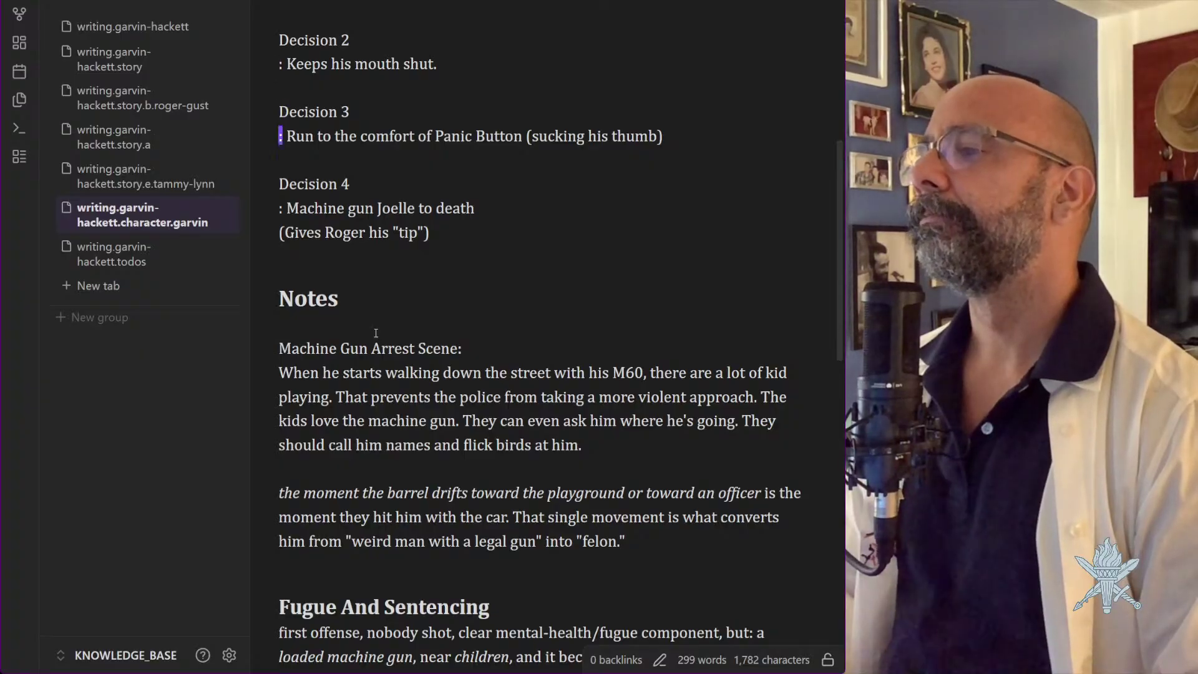
pyautogui.press('Right')
pyautogui.press('Right')
pyautogui.press('Right')
pyautogui.press('Right')
pyautogui.press('Right')
pyautogui.press('Right')
pyautogui.press('Right')
pyautogui.press('Right')
pyautogui.press('Right')
pyautogui.press('Right')
pyautogui.press('Right')
pyautogui.press('Right')
pyautogui.press('Right')
pyautogui.press('Right')
pyautogui.press('Right')
pyautogui.press('Right')
pyautogui.press('Right')
pyautogui.press('Right')
pyautogui.press('Right')
pyautogui.press('Right')
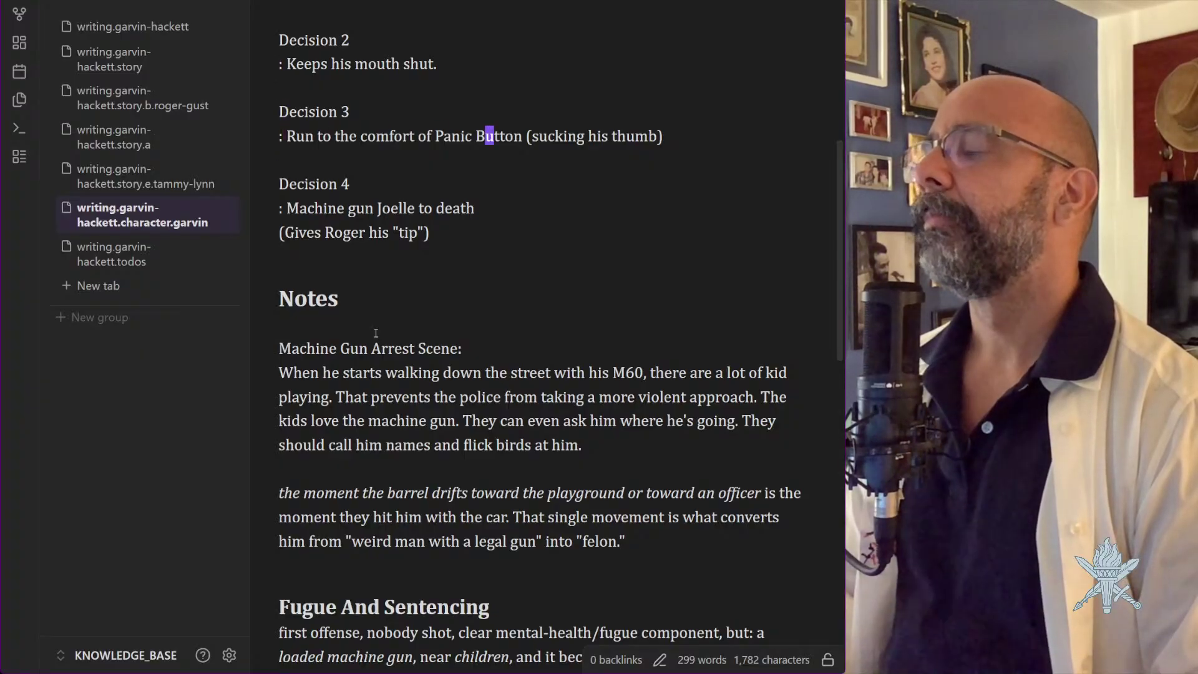
pyautogui.press('Right')
pyautogui.press('Right')
pyautogui.press('Right')
pyautogui.press('Right')
pyautogui.press('Right')
pyautogui.press('Right')
pyautogui.press('Right')
pyautogui.press('Right')
pyautogui.press('Right')
pyautogui.press('Right')
pyautogui.press('Right')
pyautogui.press('Right')
pyautogui.press('Right')
pyautogui.press('Right')
pyautogui.press('Right')
pyautogui.press('Right')
pyautogui.press('Right')
pyautogui.press('Right')
pyautogui.press('Right')
pyautogui.press('Right')
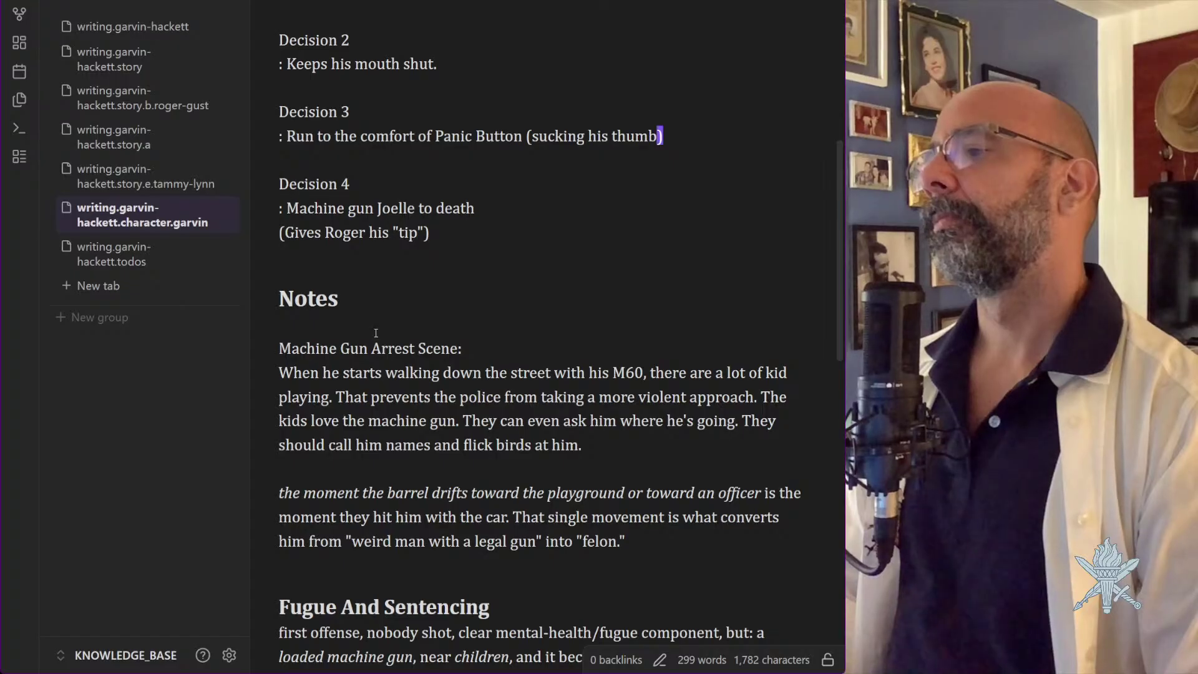
pyautogui.press('j')
pyautogui.press('j')
pyautogui.press('j')
pyautogui.press('j')
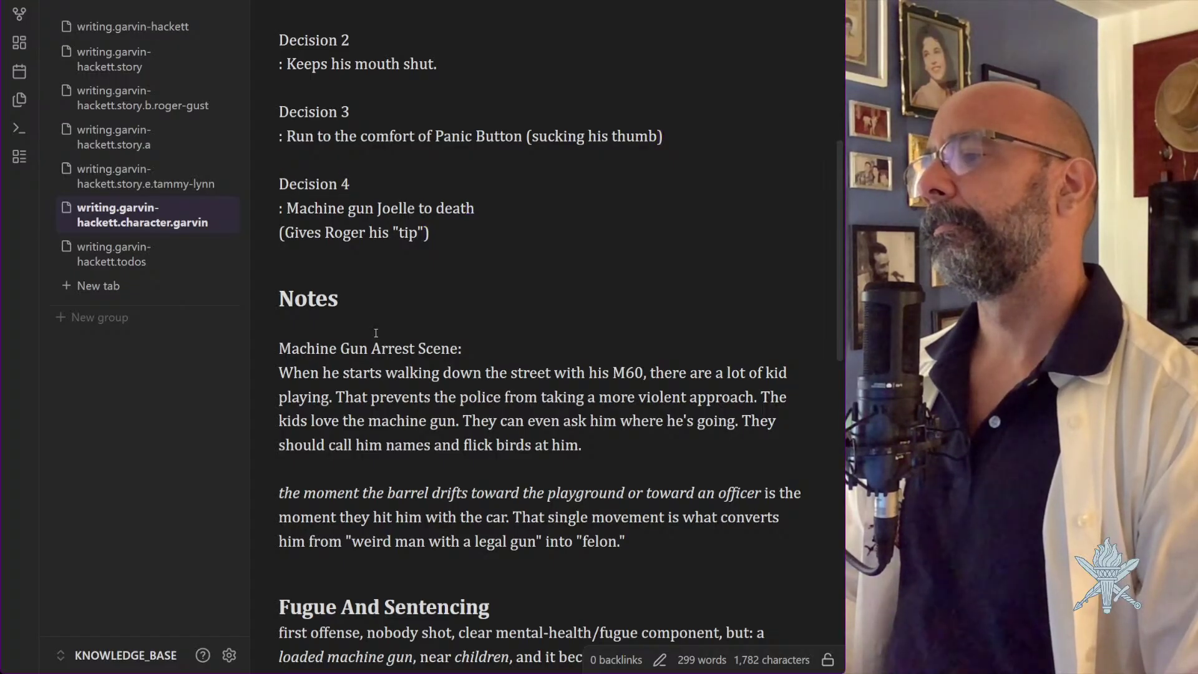
pyautogui.press('k')
pyautogui.press('k')
pyautogui.press('k')
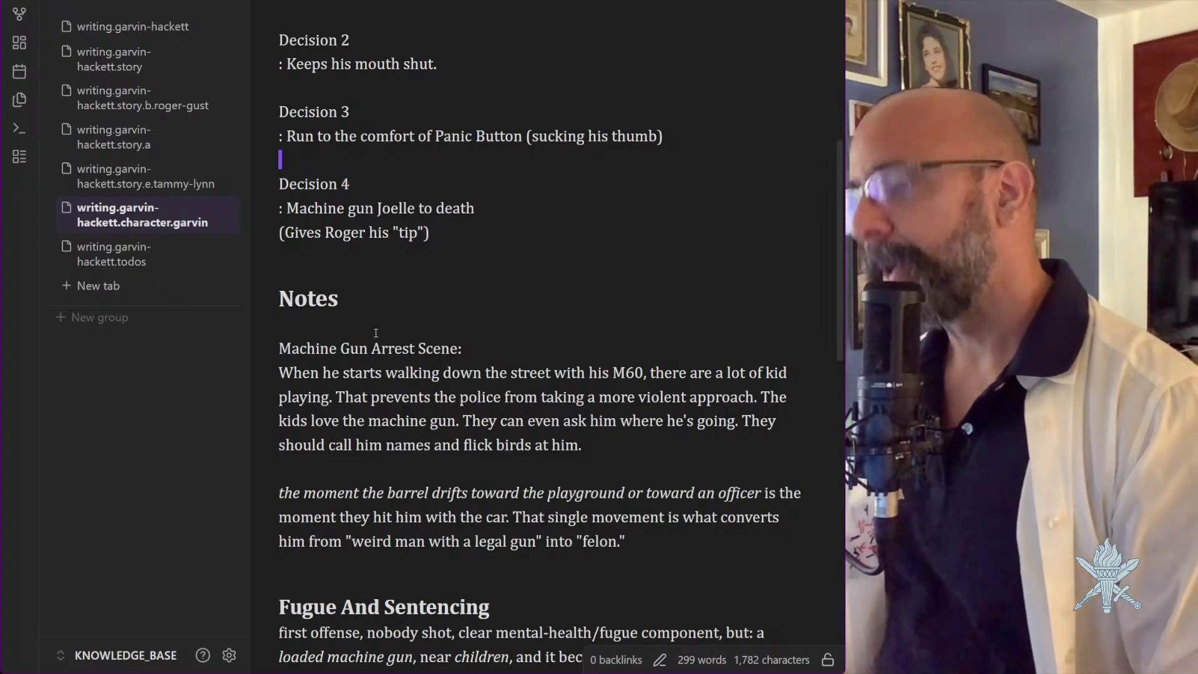
pyautogui.press('p')
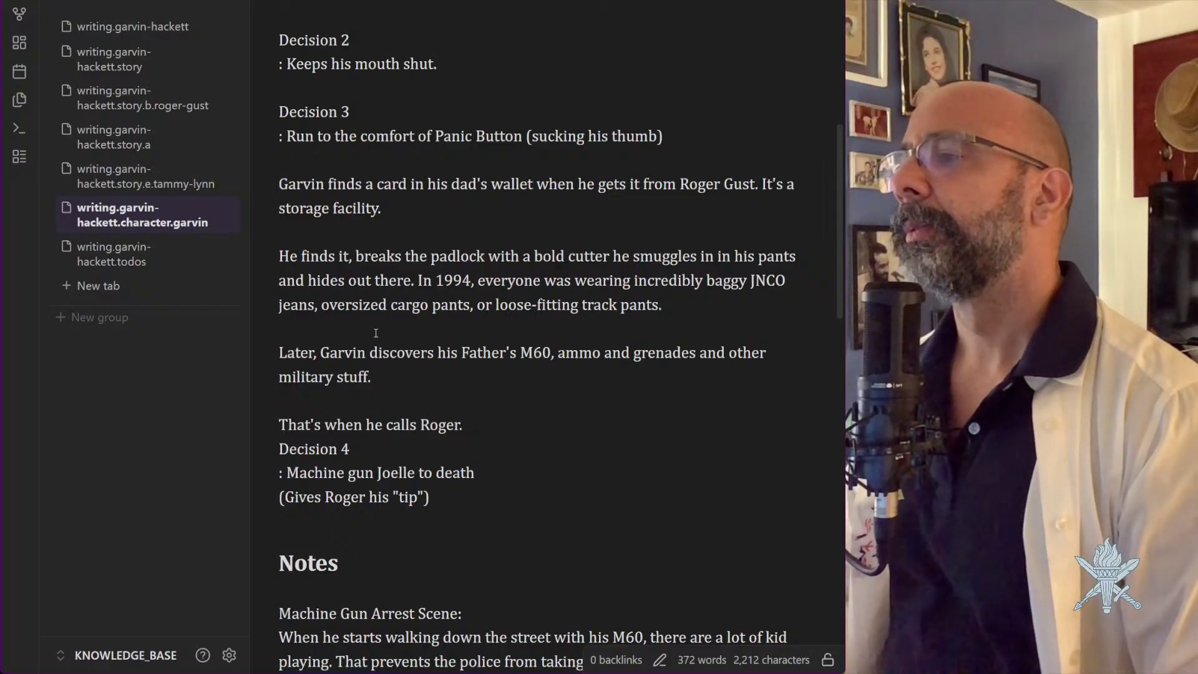
# Extend Decision 3 after "(sucking his thumb)" with "which leads to ultimate isolation. Nowhere to go"
pyautogui.press('w')
pyautogui.press('w')
pyautogui.press('w')
pyautogui.press('w')
pyautogui.press('w')
pyautogui.press('w')
pyautogui.press('w')
pyautogui.press('w')
pyautogui.press('w')
pyautogui.press('w')
pyautogui.press('w')
pyautogui.press('w')
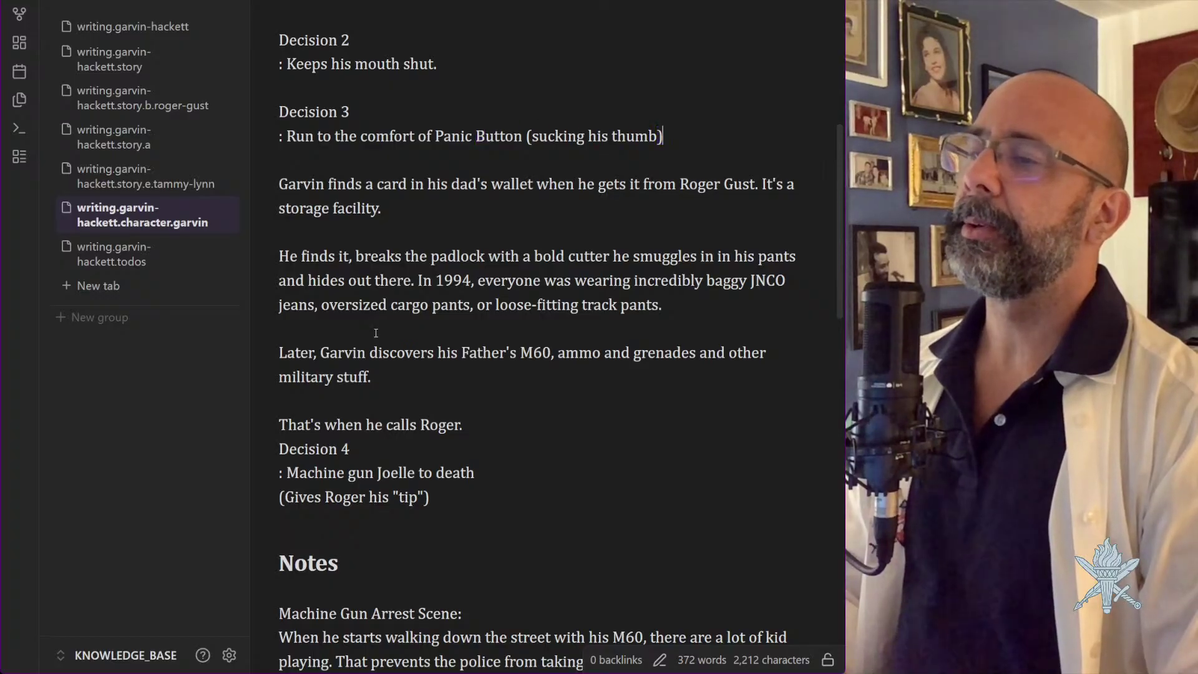
pyautogui.write('which leads ')
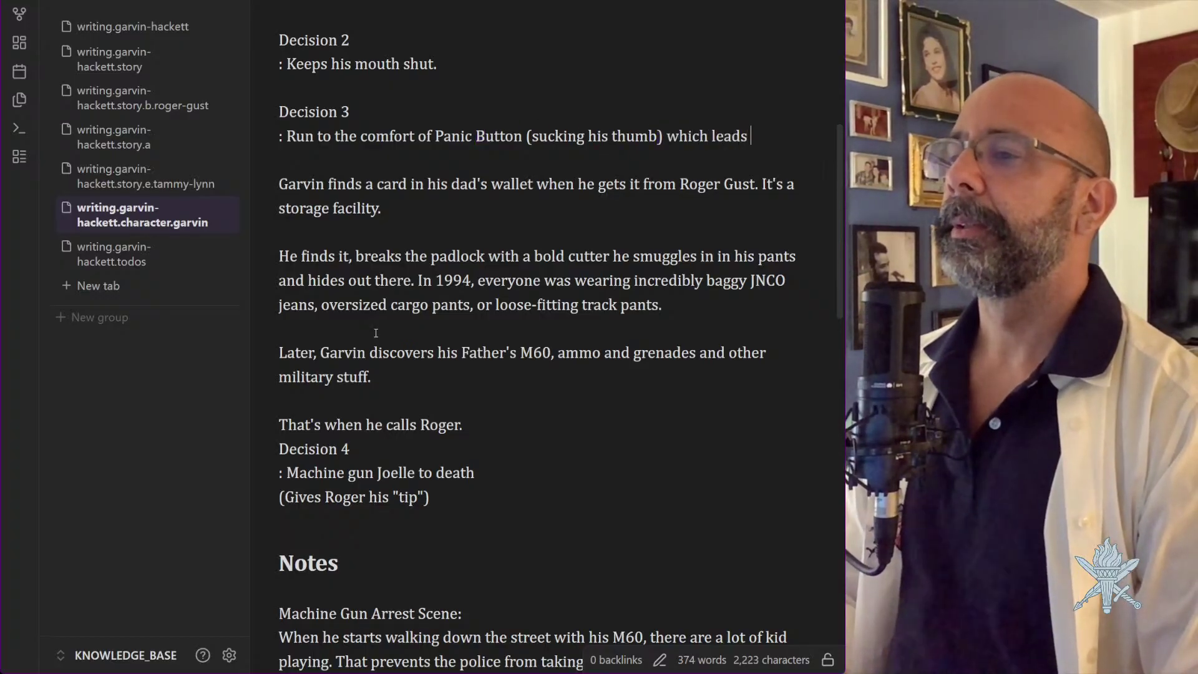
pyautogui.write('to upltima')
pyautogui.press('BackSpace')
pyautogui.press('BackSpace')
pyautogui.press('BackSpace')
pyautogui.press('BackSpace')
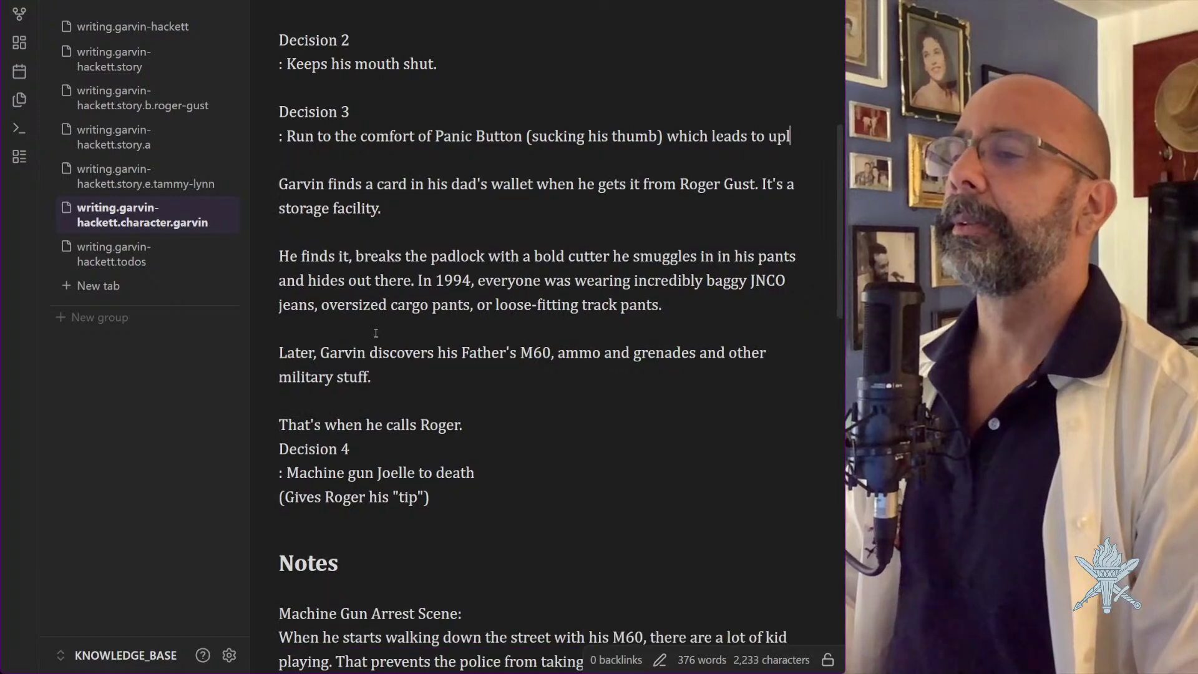
pyautogui.write('ltimate isolat')
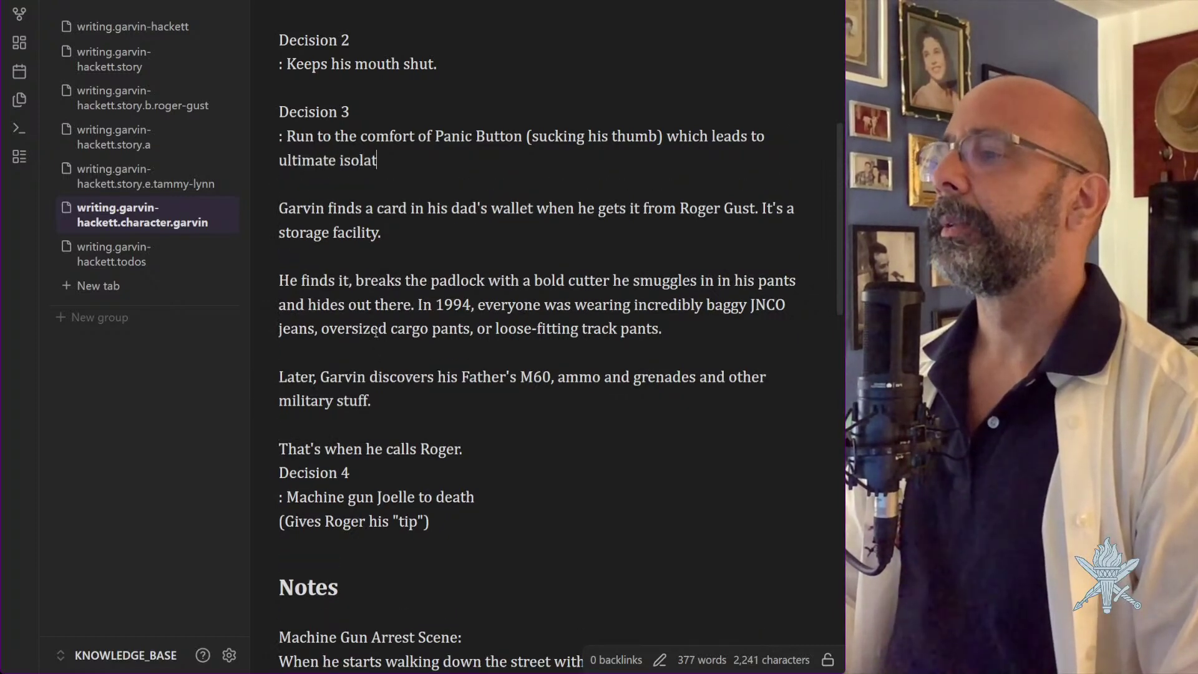
pyautogui.write('ion. Noweh')
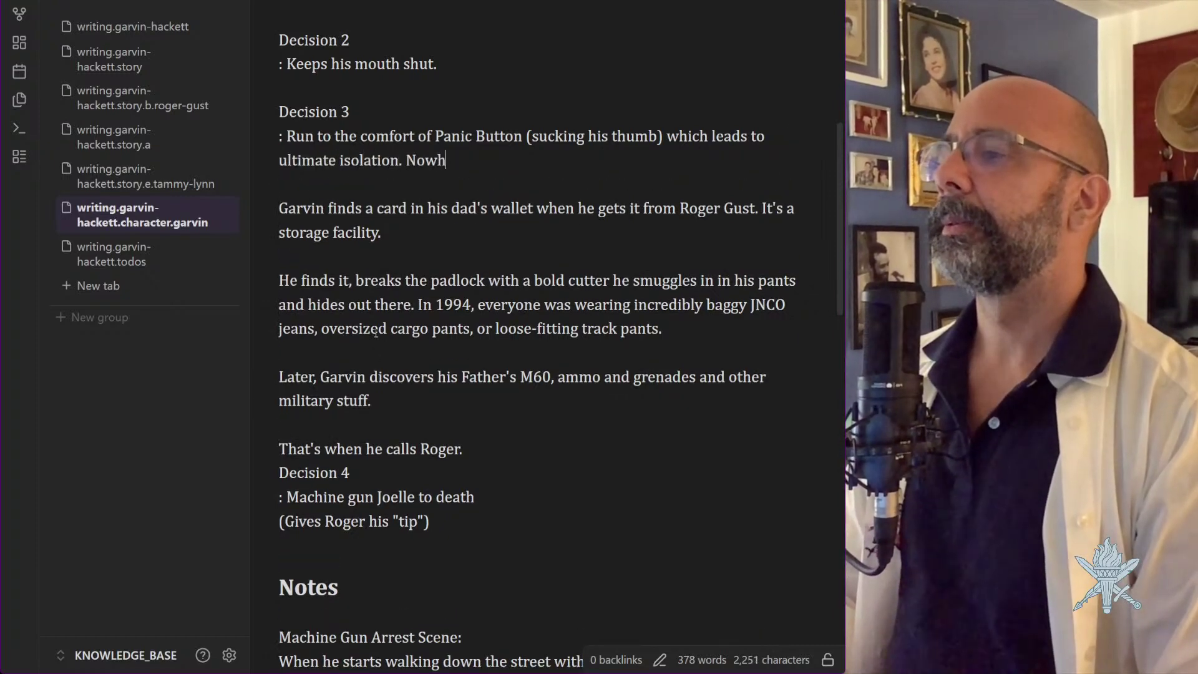
pyautogui.write('ere to go')
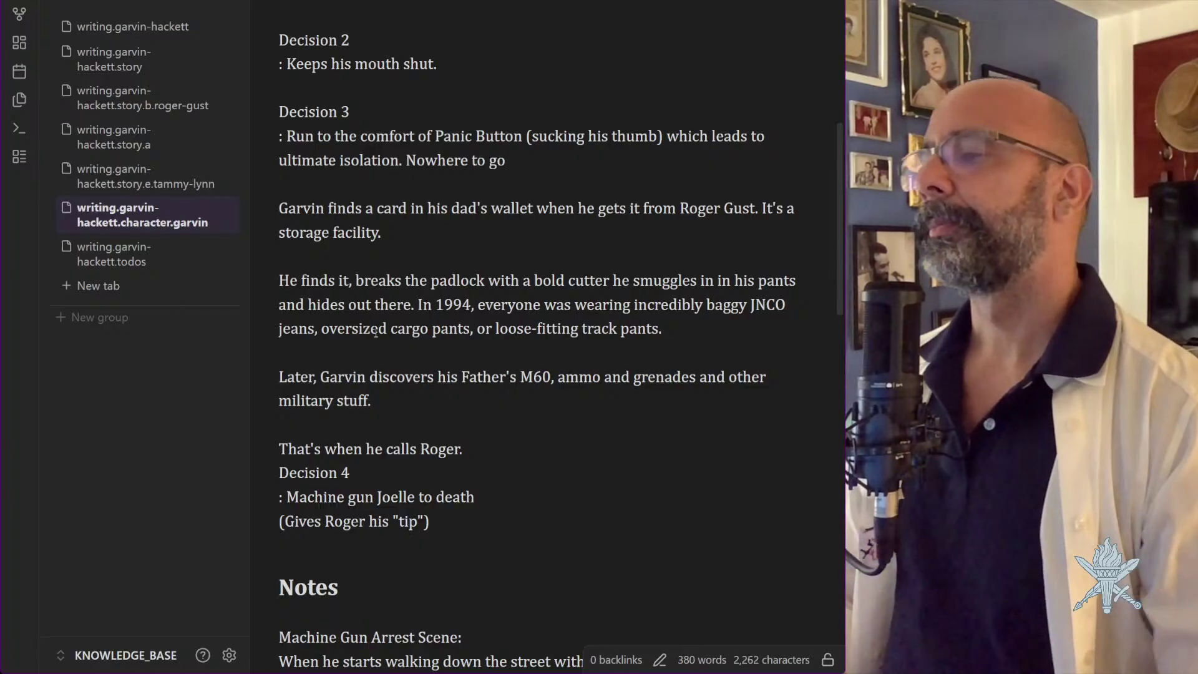
# Delete the line "(Gives Roger his "tip")" from Decision 4
pyautogui.scroll(-4, 417, 256)
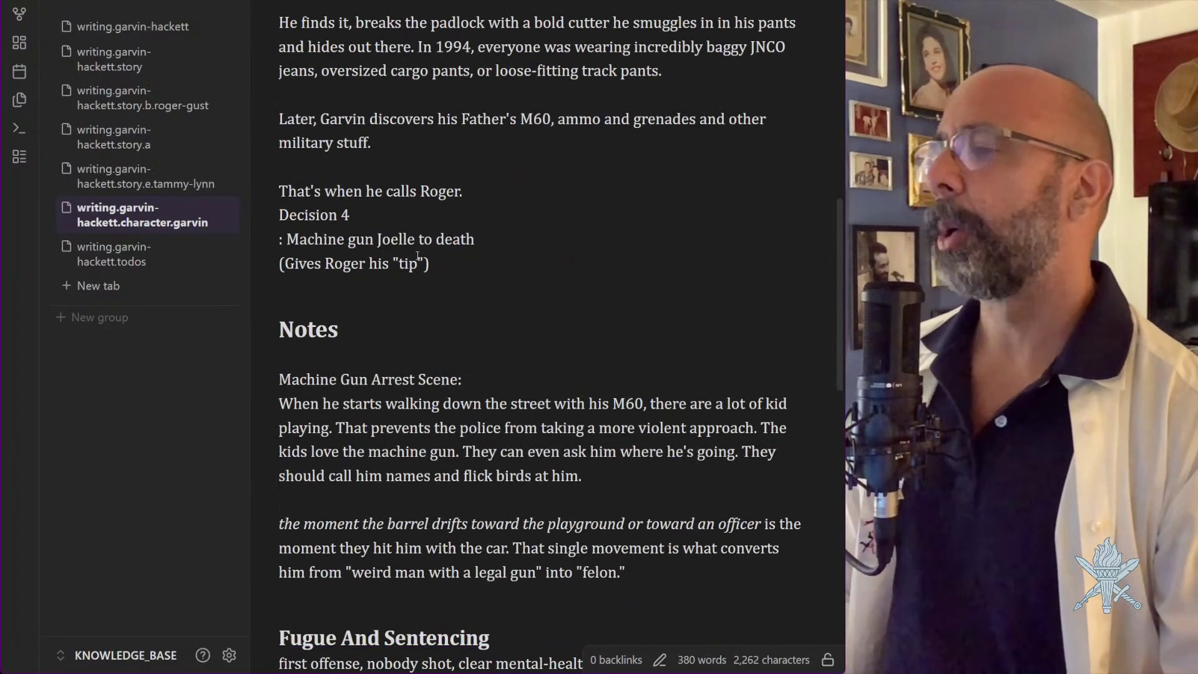
pyautogui.moveTo(431, 263); pyautogui.dragTo(411, 292)
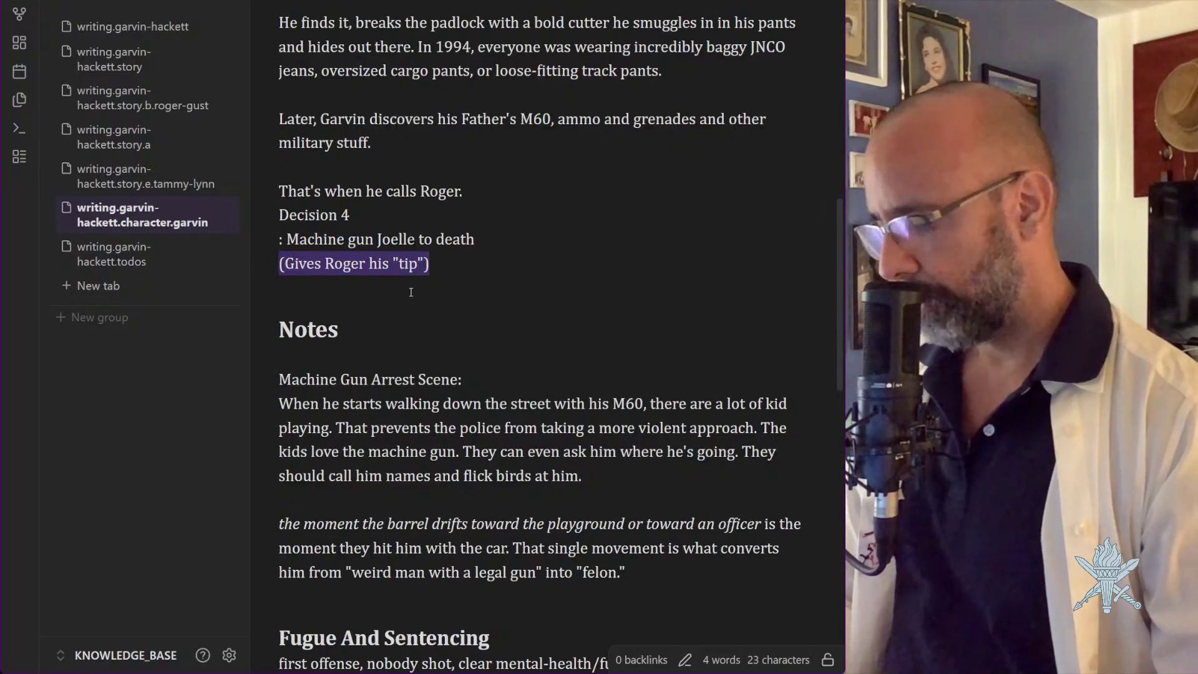
pyautogui.press('BackSpace')
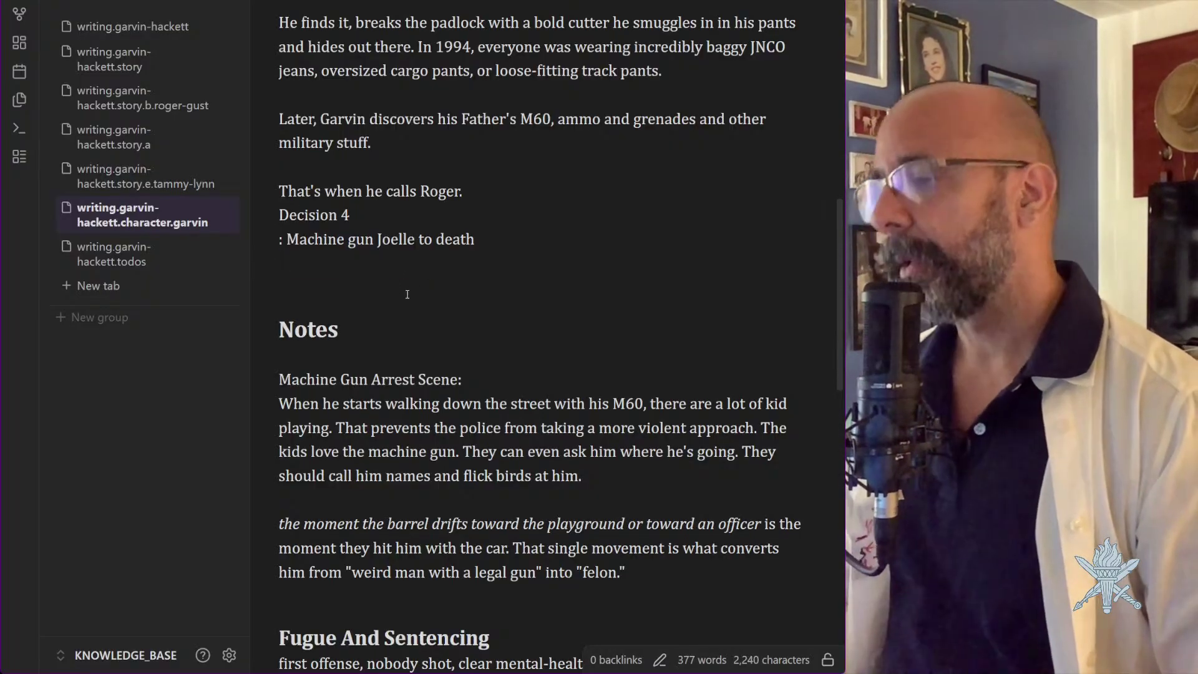
# Cut both paragraphs under The Betrayal, from "When Garvin sees" to "turns around and kills them.", leaving the heading
pyautogui.scroll(-10, 387, 299)
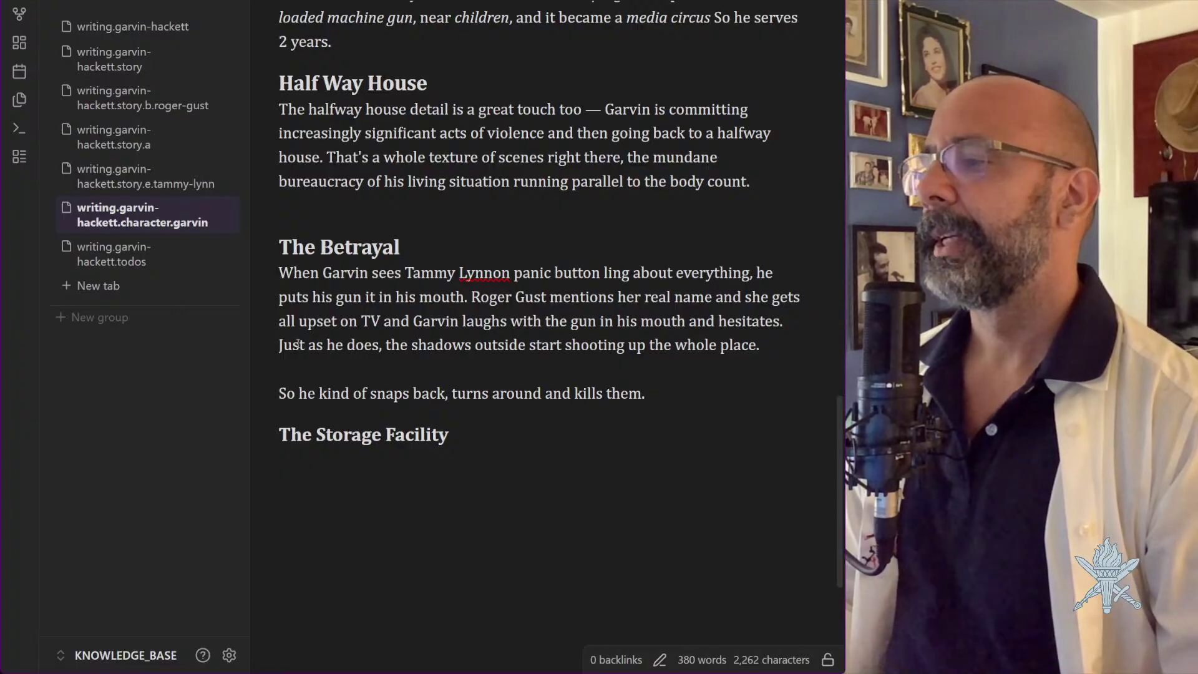
pyautogui.click(304, 372)
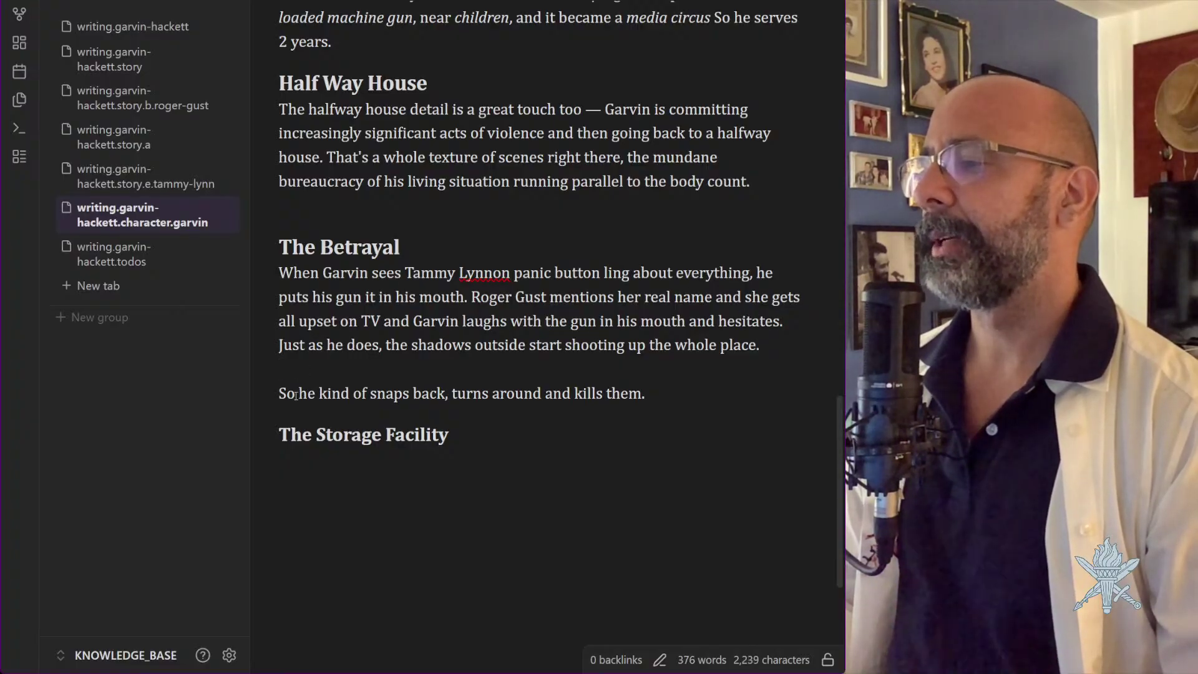
pyautogui.moveTo(658, 396); pyautogui.dragTo(279, 273)
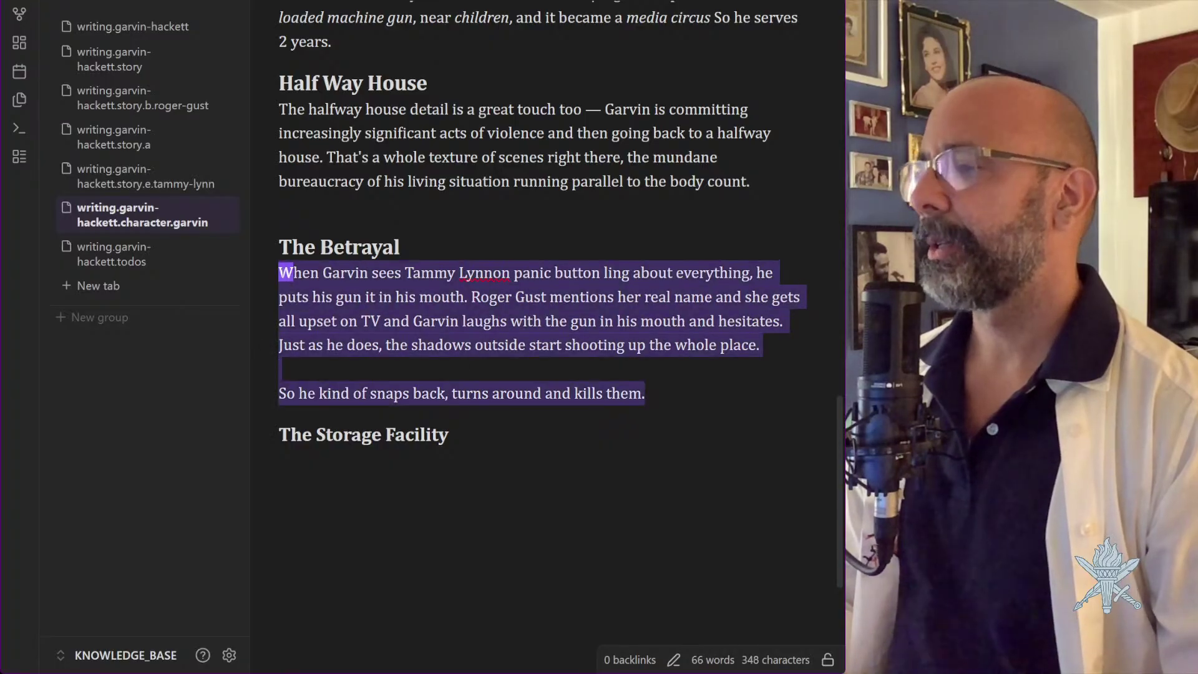
pyautogui.press('BackSpace')
# Break Decision 3 after "(sucking his thumb)" and paste the cut betrayal passage there, removing the stray "w" in front of it
pyautogui.scroll(7, 540, 222)
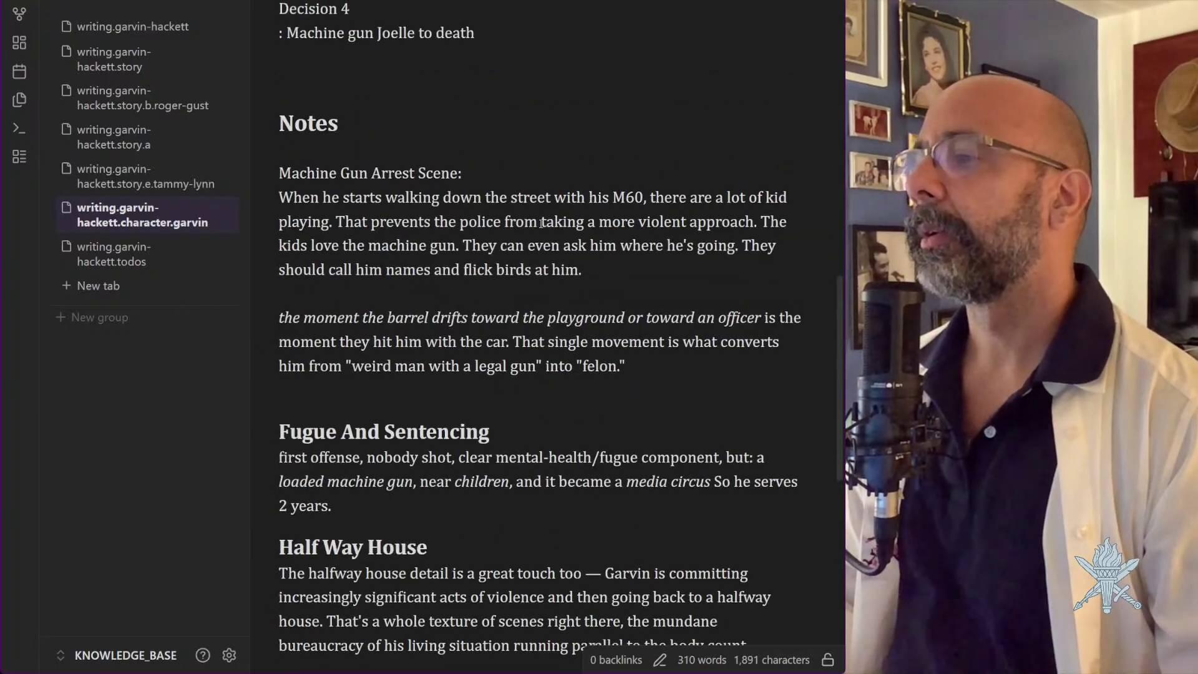
pyautogui.scroll(-2, 541, 222)
pyautogui.scroll(10, 540, 223)
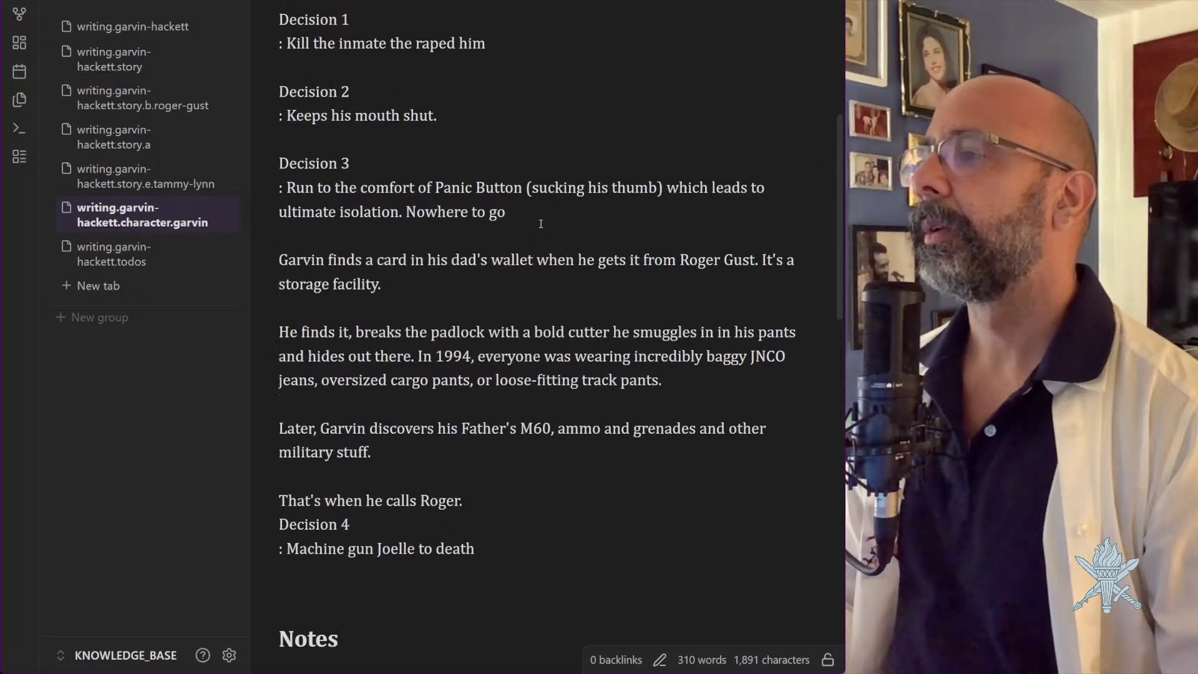
pyautogui.scroll(5, 541, 223)
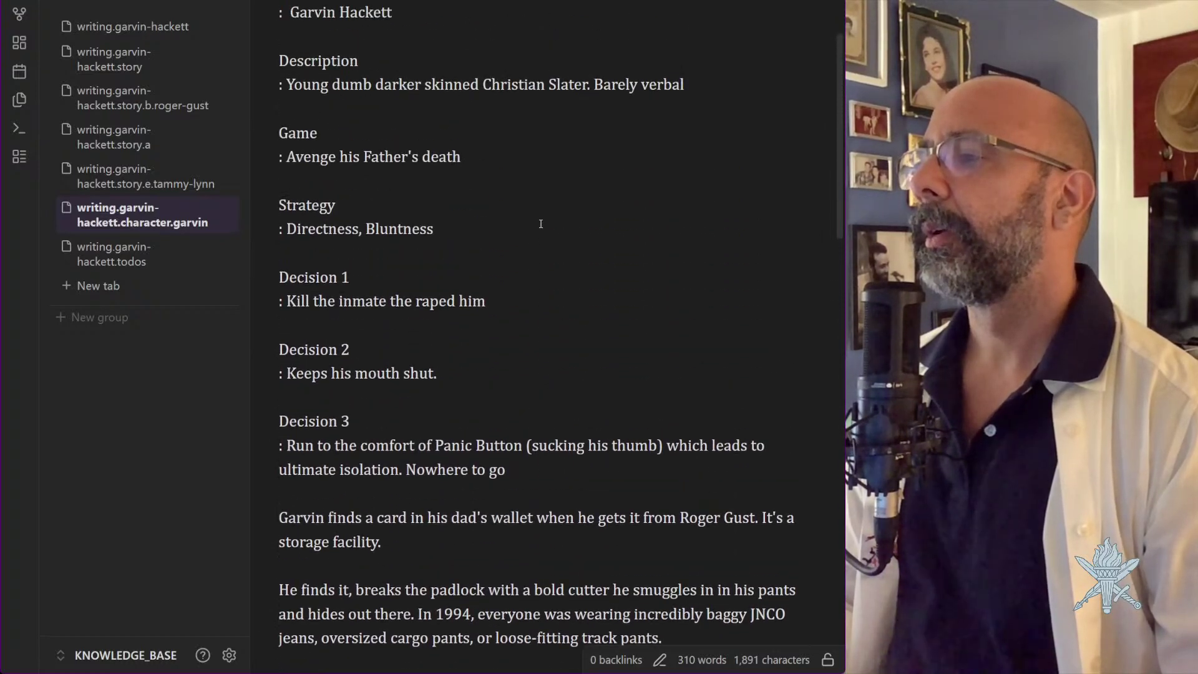
pyautogui.scroll(-7, 540, 223)
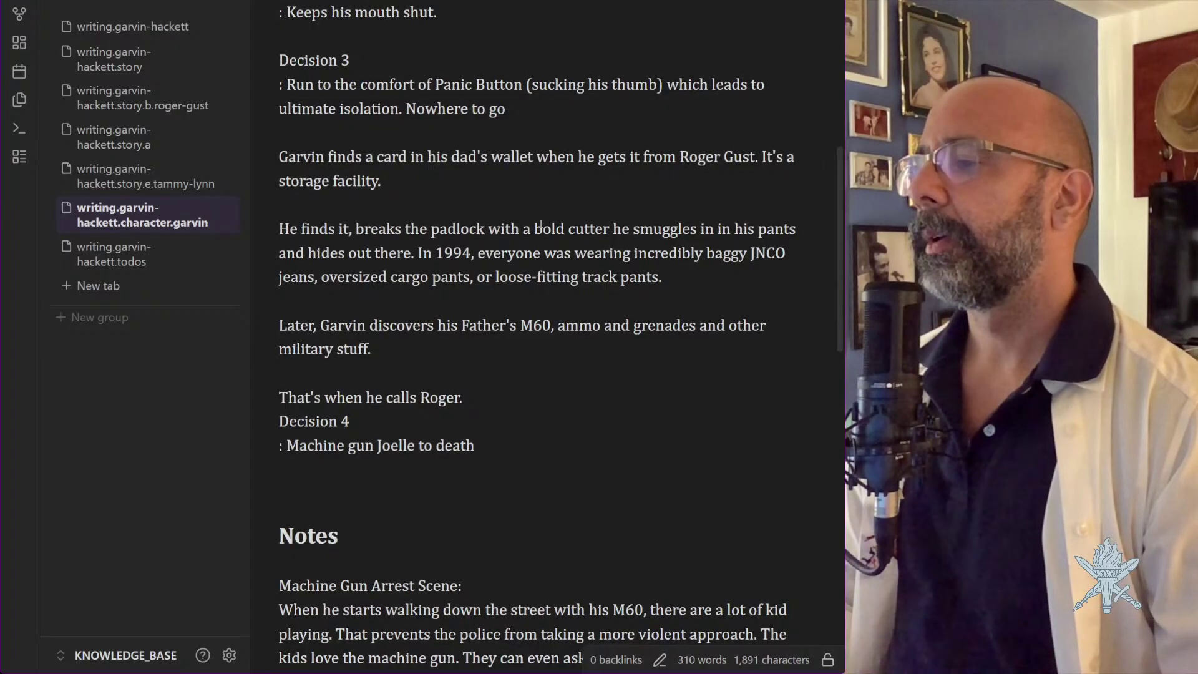
pyautogui.scroll(1, 540, 224)
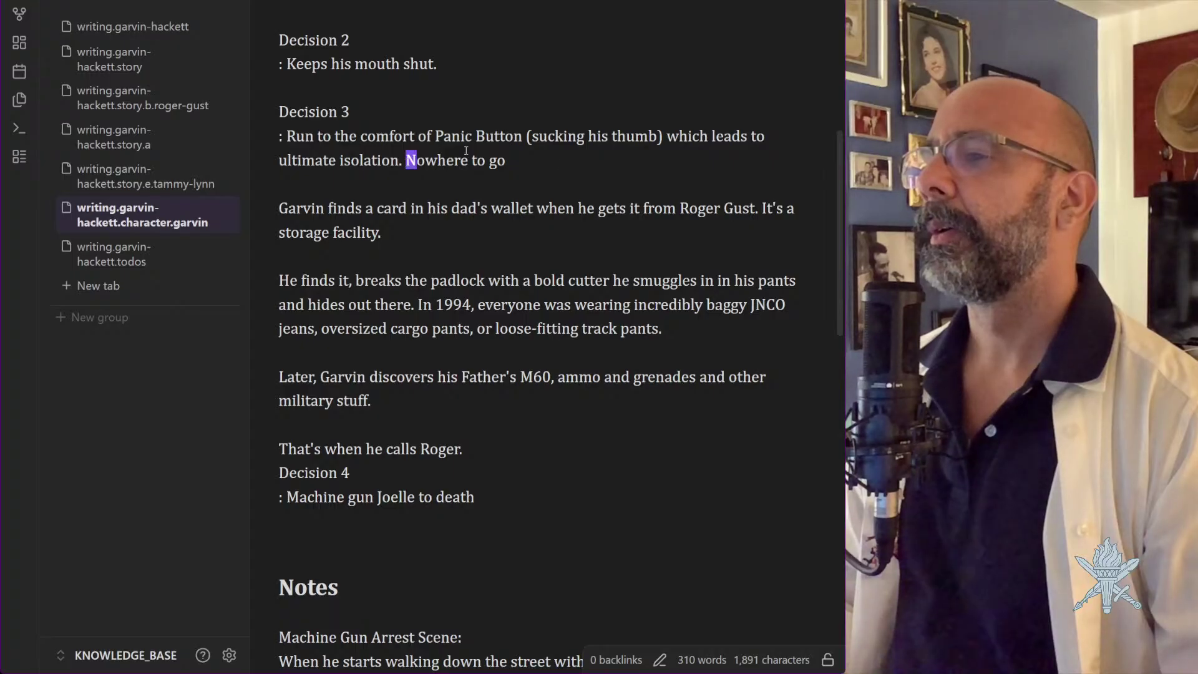
pyautogui.click(662, 136)
pyautogui.press('Return')
pyautogui.press('Return')
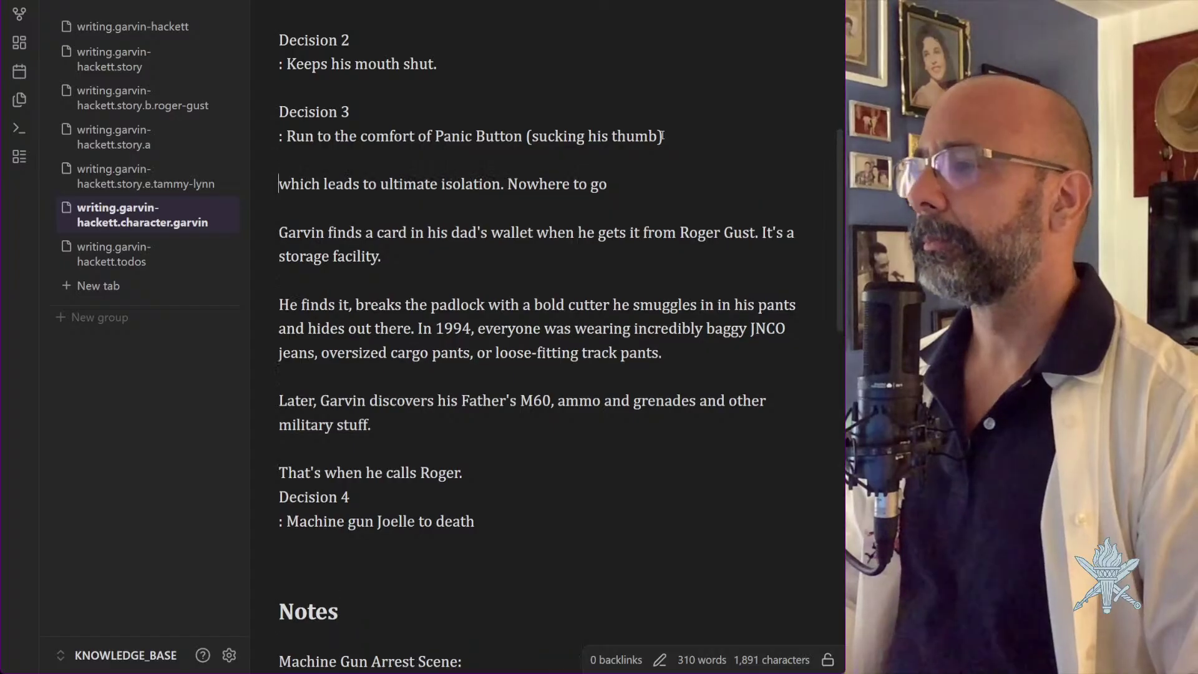
pyautogui.press('Escape')
pyautogui.press('p')
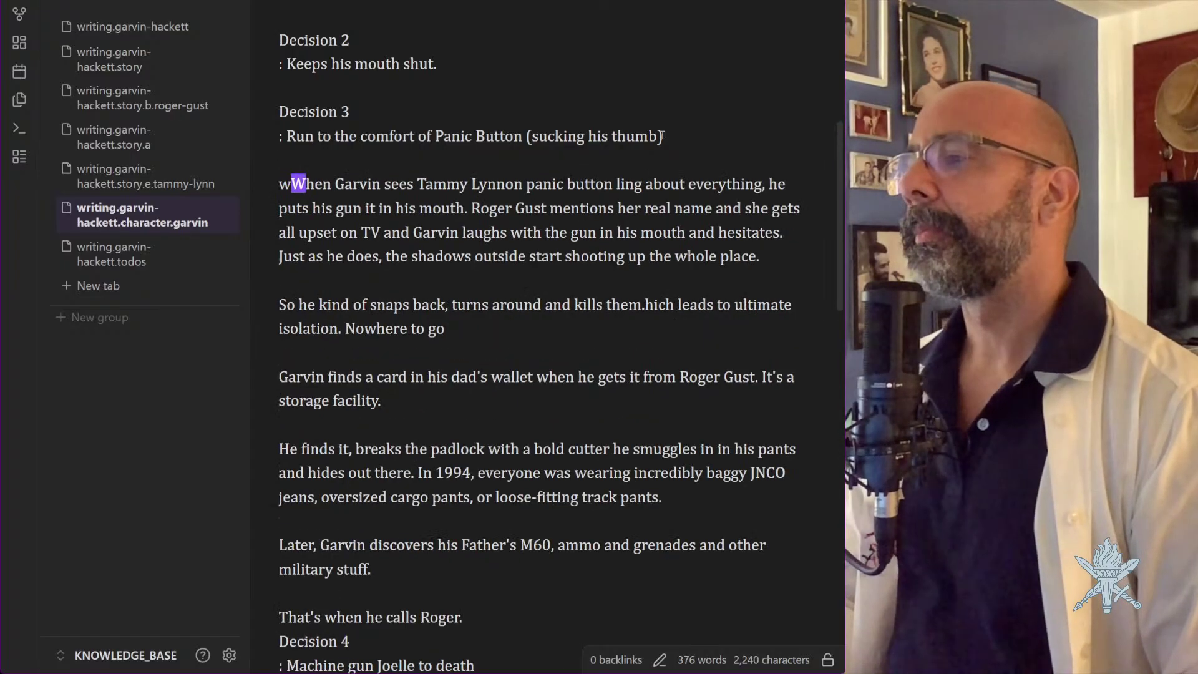
pyautogui.press('x')
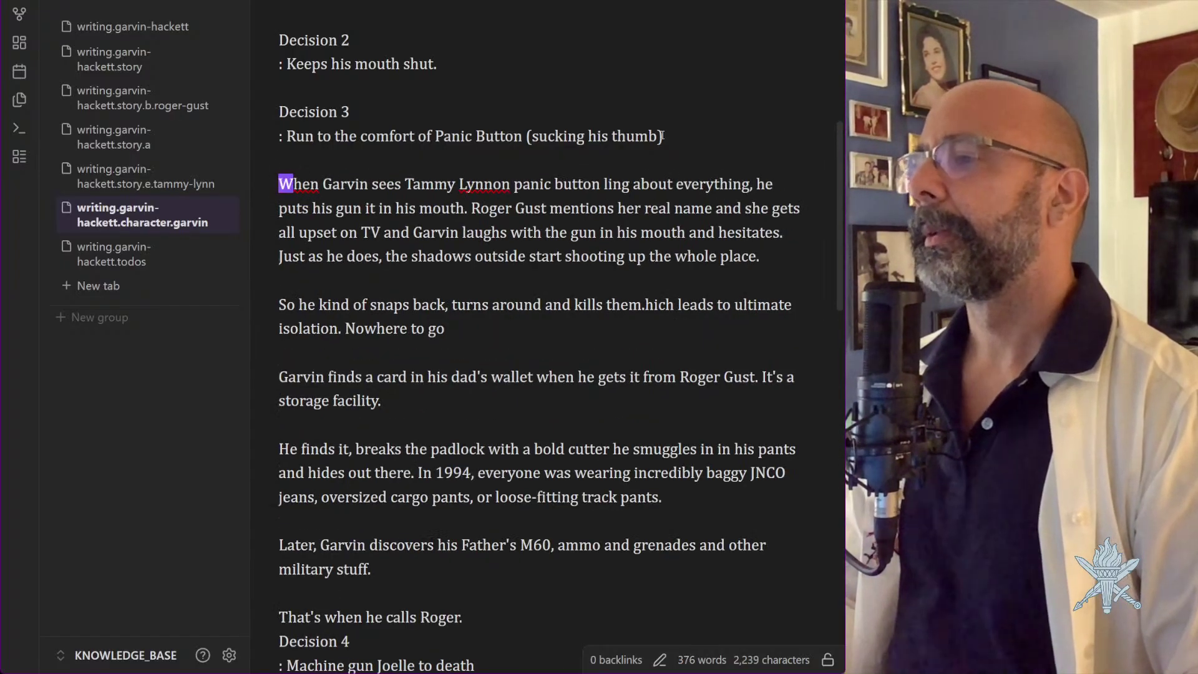
# Move "Nowhere to go" into its own paragraph after "leads to ultimate isolation." in Decision 3
pyautogui.press('w')
pyautogui.press('w')
pyautogui.press('w')
pyautogui.press('w')
pyautogui.press('w')
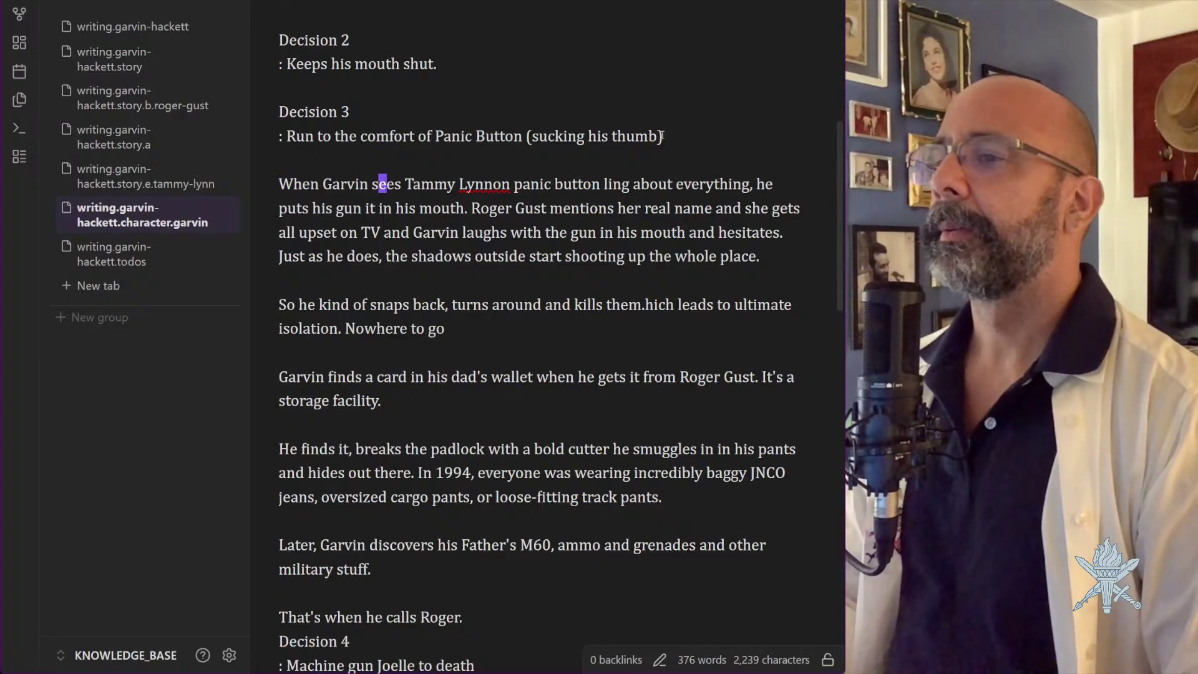
pyautogui.press('i')
pyautogui.press('Escape')
pyautogui.press('l')
pyautogui.press('l')
pyautogui.press('l')
pyautogui.press('l')
pyautogui.press('l')
pyautogui.press('l')
pyautogui.press('l')
pyautogui.press('l')
pyautogui.press('l')
pyautogui.press('l')
pyautogui.press('l')
pyautogui.press('l')
pyautogui.press('l')
pyautogui.press('l')
pyautogui.press('l')
pyautogui.press('l')
pyautogui.press('l')
pyautogui.press('l')
pyautogui.press('l')
pyautogui.press('l')
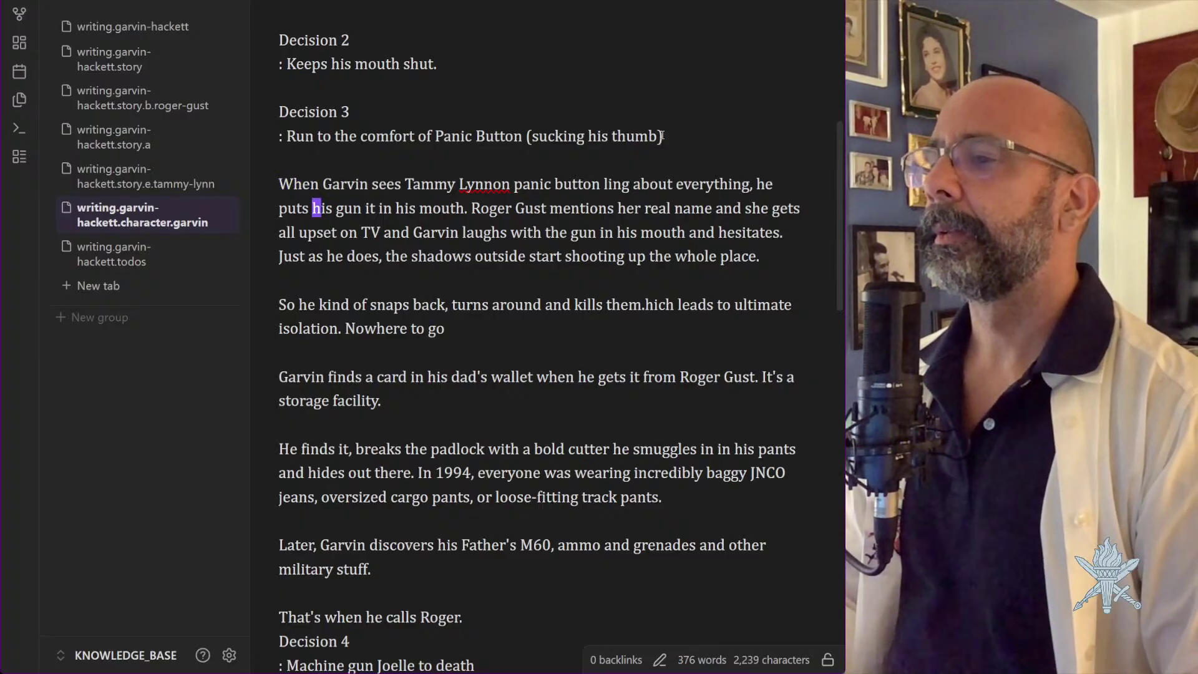
pyautogui.press('e')
pyautogui.press('e')
pyautogui.press('e')
pyautogui.press('e')
pyautogui.press('e')
pyautogui.press('e')
pyautogui.press('e')
pyautogui.press('e')
pyautogui.press('e')
pyautogui.press('e')
pyautogui.press('e')
pyautogui.press('e')
pyautogui.press('e')
pyautogui.press('w')
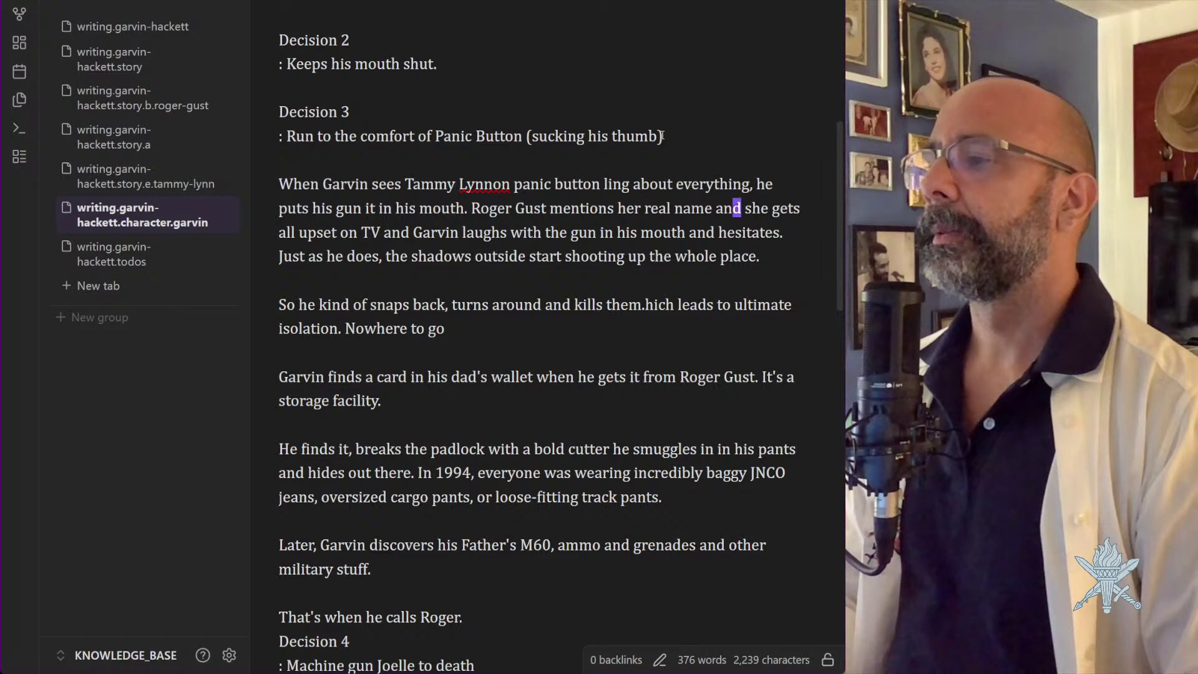
pyautogui.press('e')
pyautogui.press('e')
pyautogui.press('e')
pyautogui.press('e')
pyautogui.press('e')
pyautogui.press('e')
pyautogui.press('e')
pyautogui.press('e')
pyautogui.press('e')
pyautogui.press('e')
pyautogui.press('e')
pyautogui.press('e')
pyautogui.press('e')
pyautogui.press('w')
pyautogui.press('l')
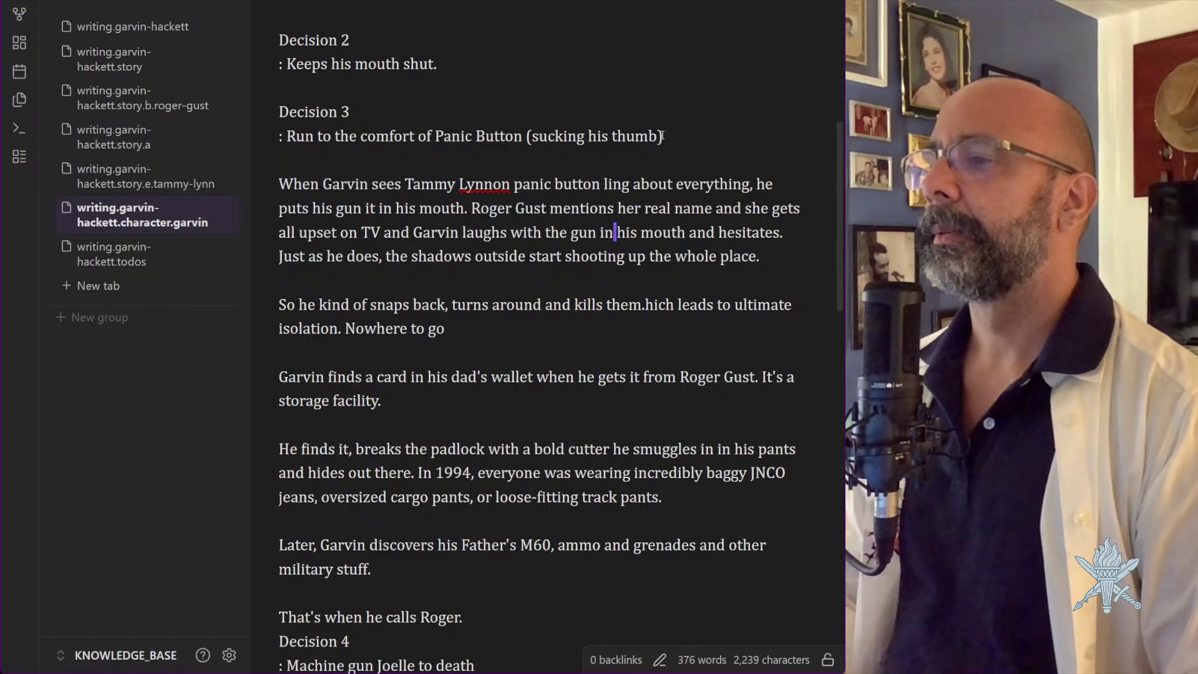
pyautogui.press('e')
pyautogui.press('e')
pyautogui.press('e')
pyautogui.press('e')
pyautogui.press('e')
pyautogui.press('e')
pyautogui.press('e')
pyautogui.press('e')
pyautogui.press('e')
pyautogui.press('e')
pyautogui.press('e')
pyautogui.press('e')
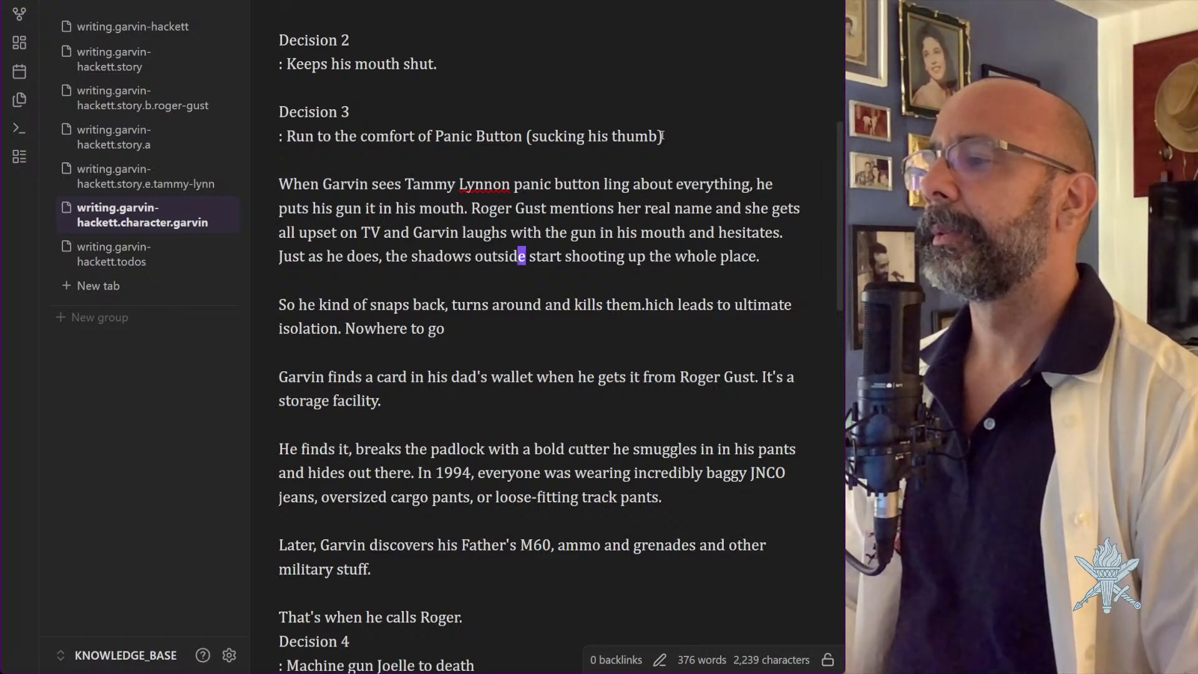
pyautogui.press('e')
pyautogui.press('e')
pyautogui.press('e')
pyautogui.press('e')
pyautogui.press('e')
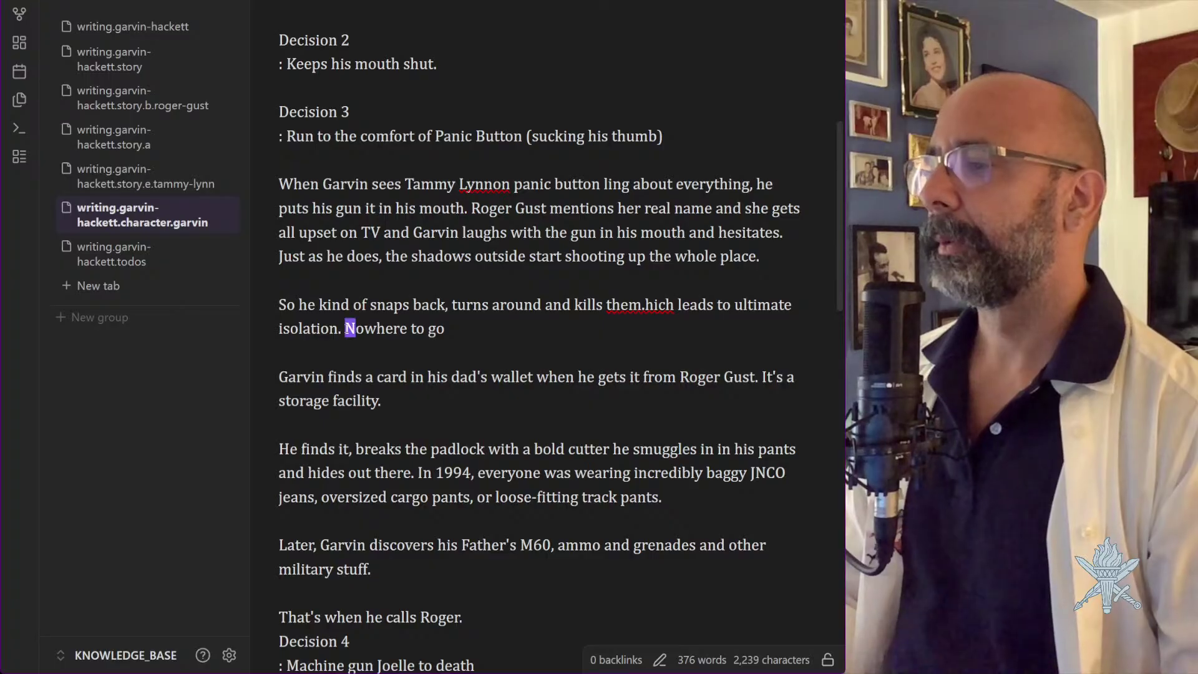
pyautogui.press('i')
pyautogui.press('Return')
pyautogui.press('Return')
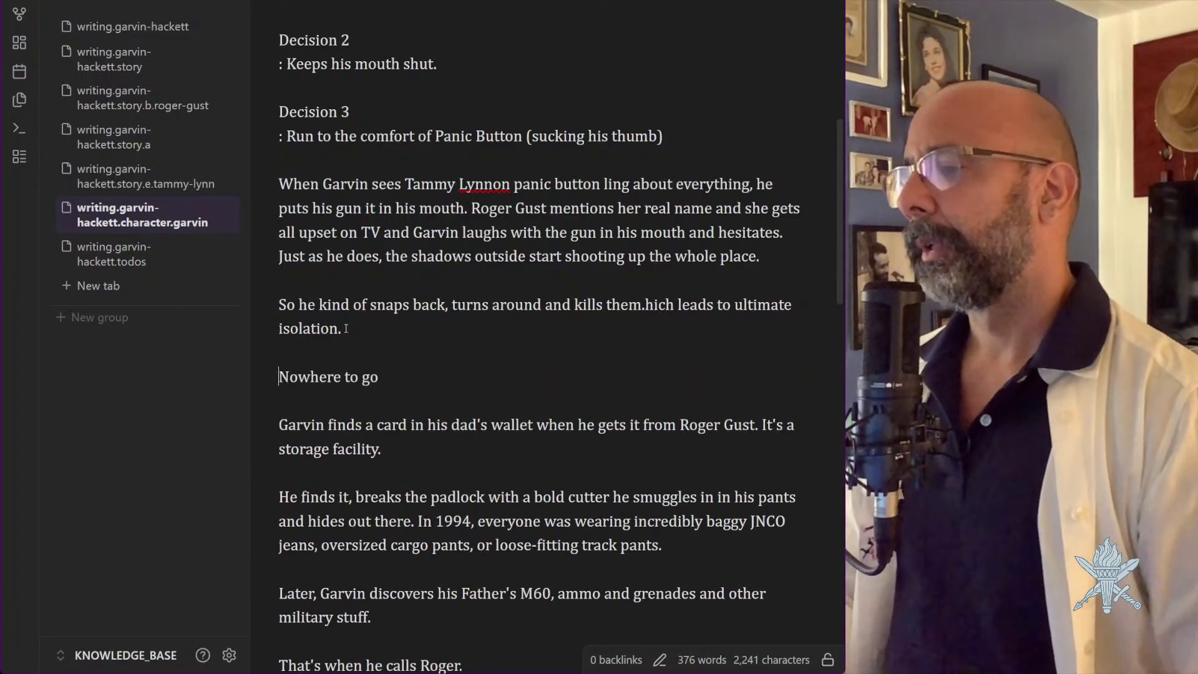
# Extend the "Nowhere to go" line with ", everybody looking for him."
pyautogui.press('Escape')
pyautogui.press('l')
pyautogui.press('l')
pyautogui.press('l')
pyautogui.press('l')
pyautogui.press('l')
pyautogui.press('l')
pyautogui.press('l')
pyautogui.press('l')
pyautogui.press('l')
pyautogui.press('l')
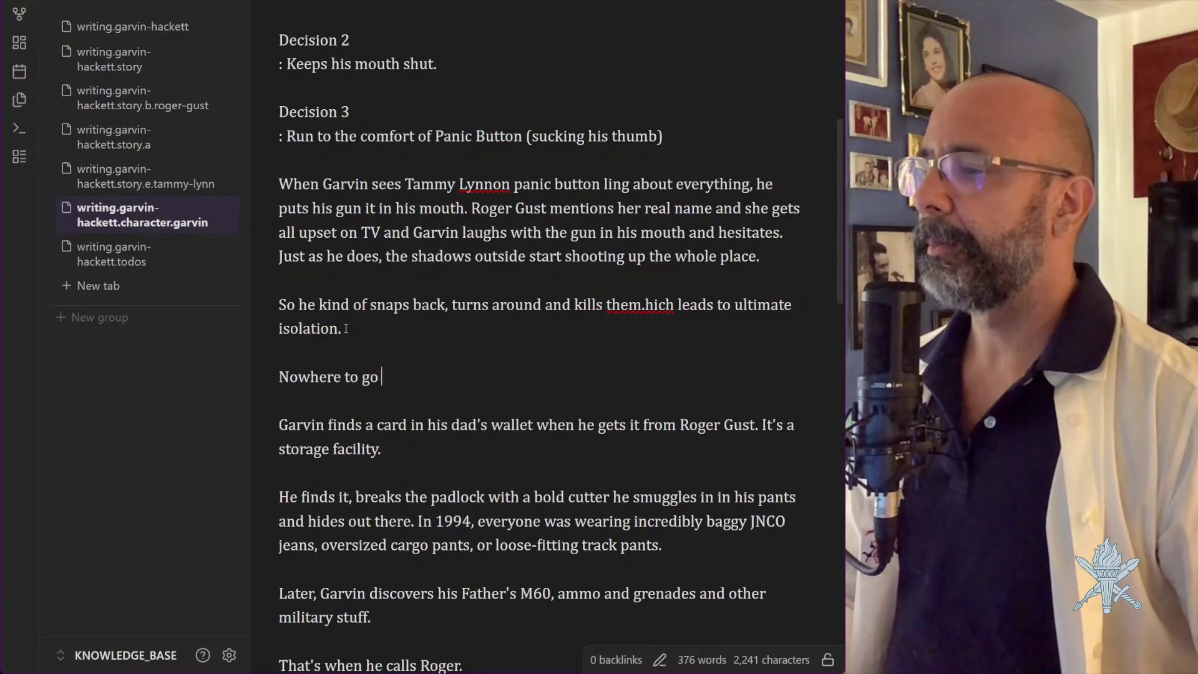
pyautogui.write('i, every')
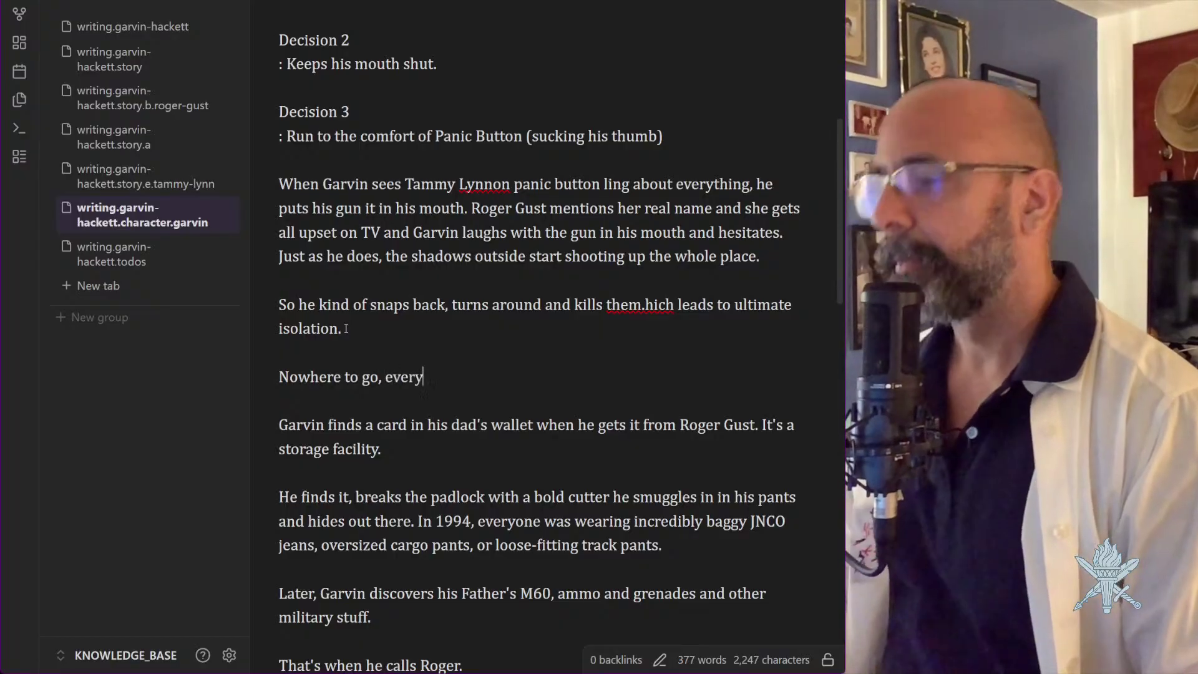
pyautogui.write('body looking ')
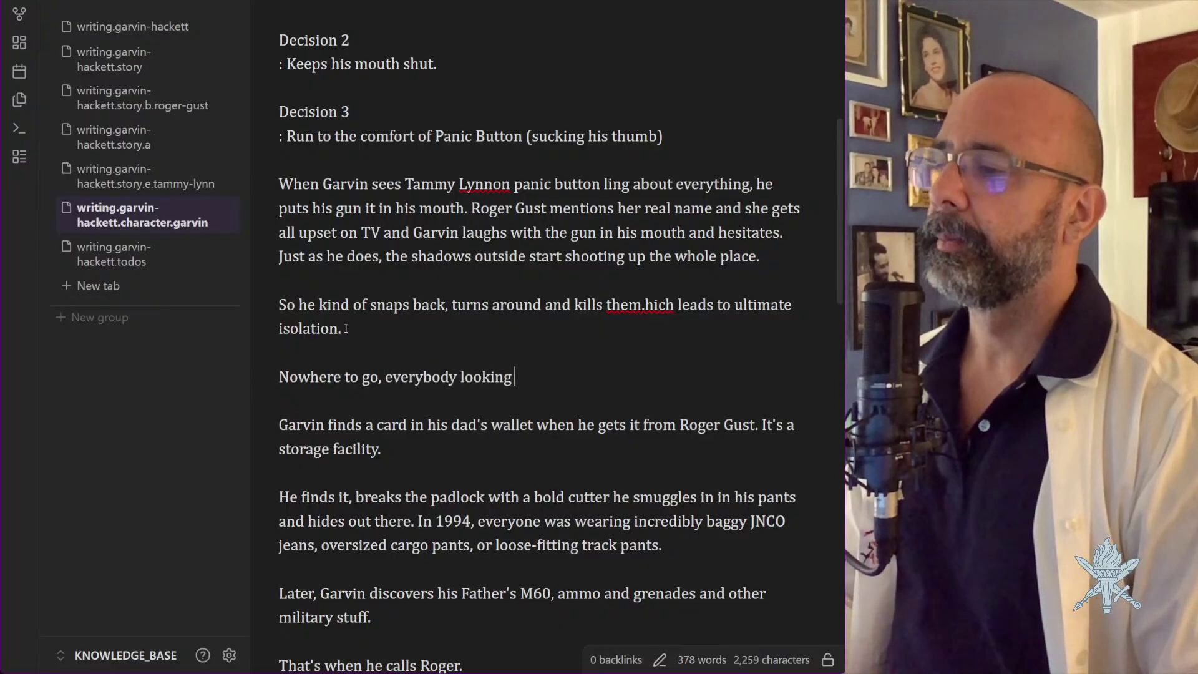
pyautogui.write('for him.')
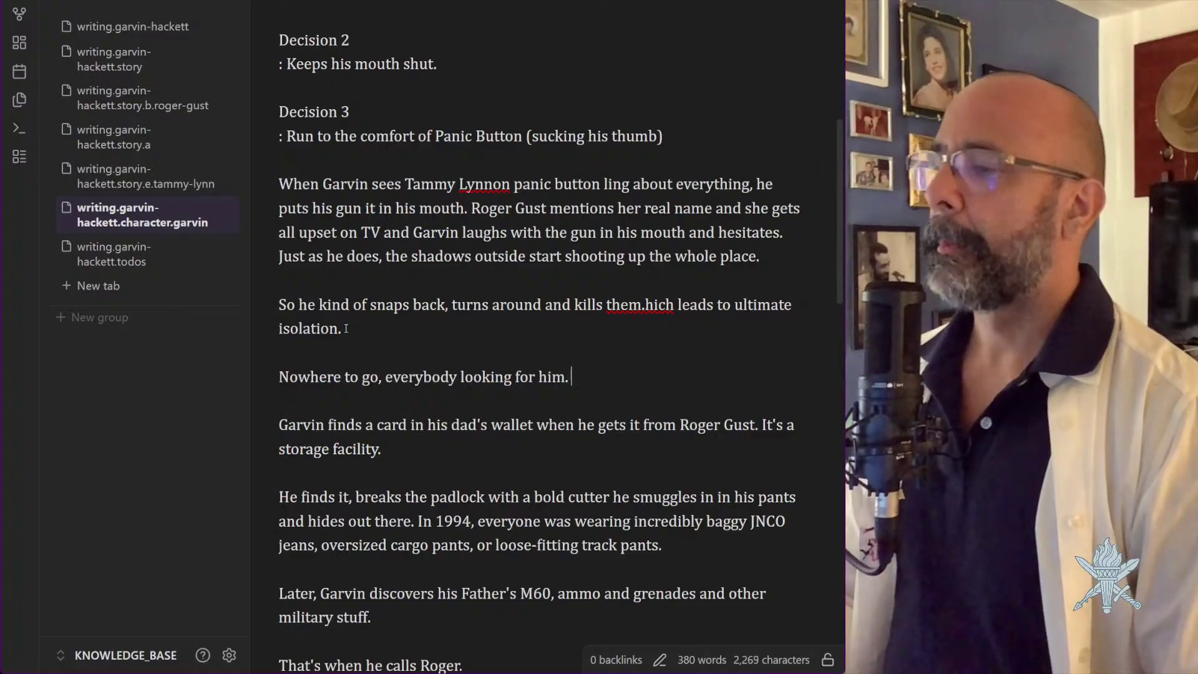
# Delete the empty The Betrayal and The Storage Facility headings at the end of the notes
pyautogui.scroll(-6, 573, 400)
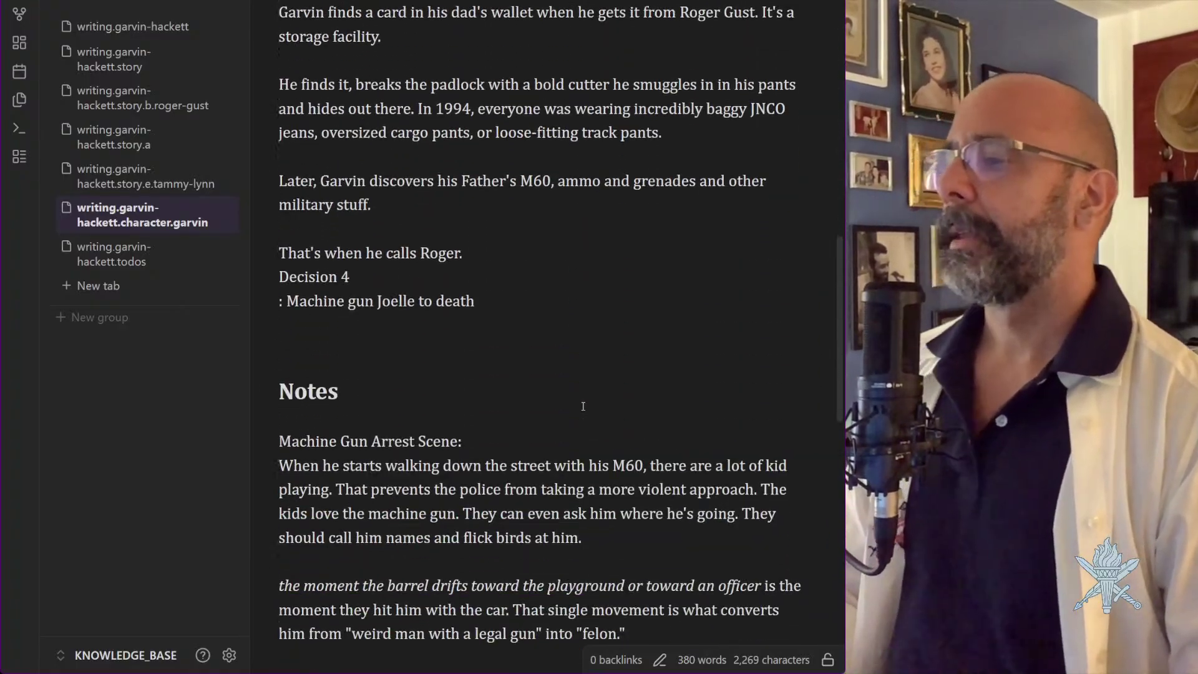
pyautogui.scroll(-3, 349, 265)
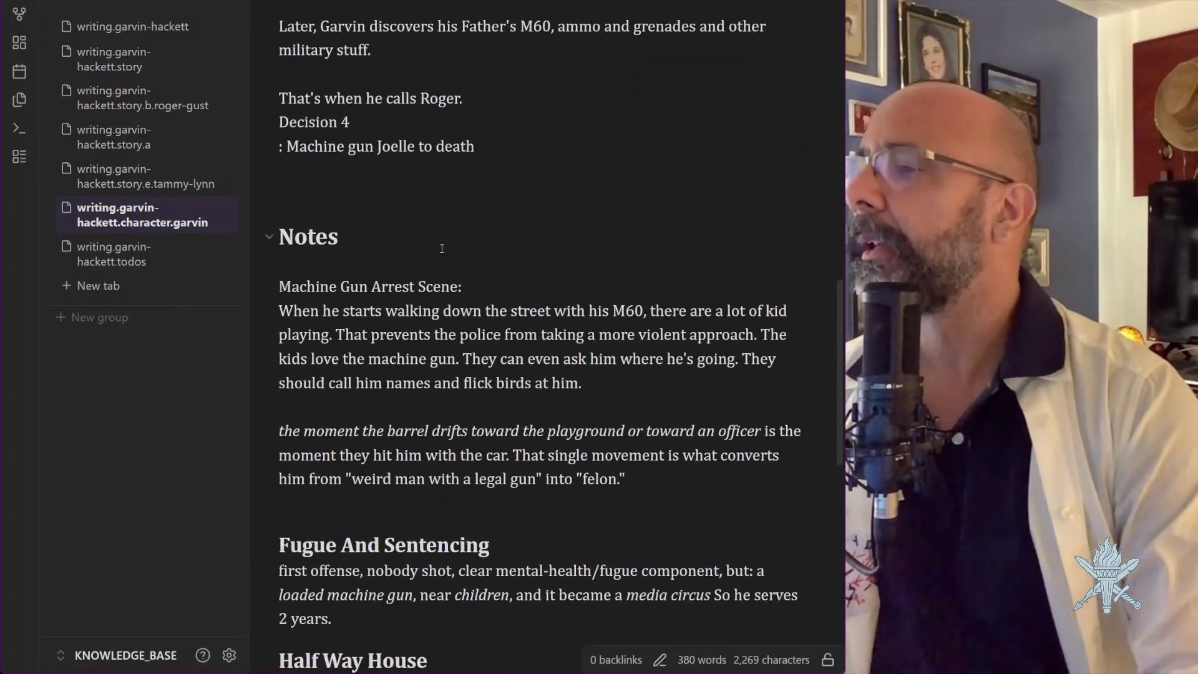
pyautogui.scroll(-6, 441, 249)
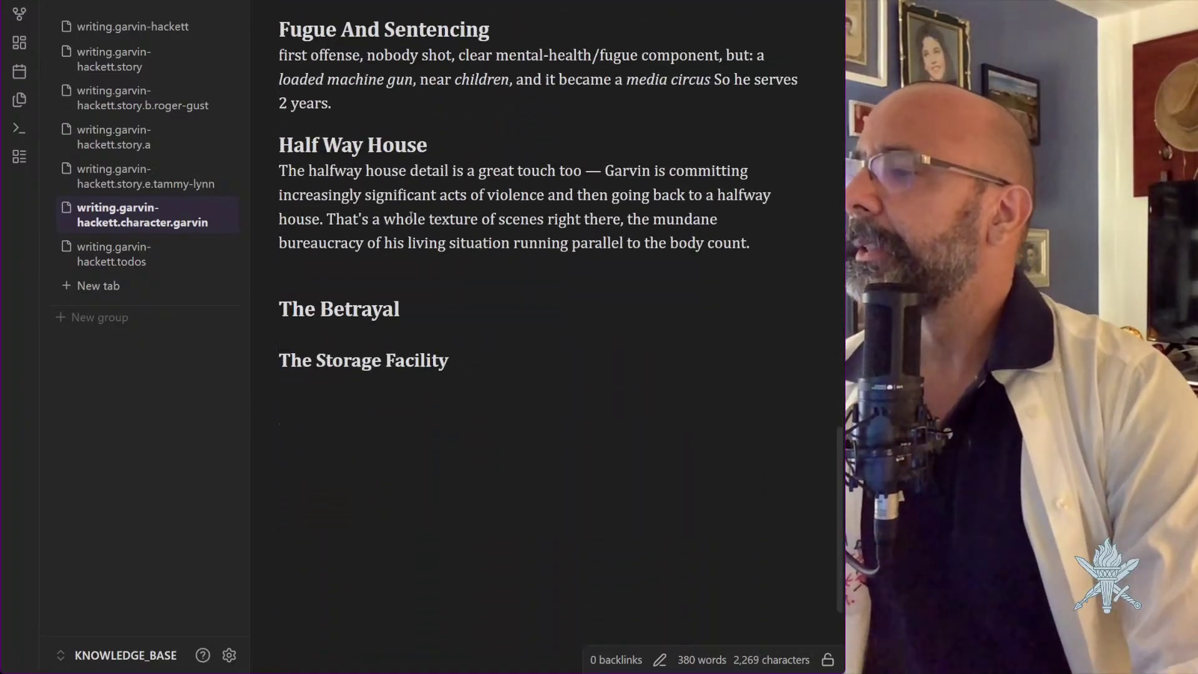
pyautogui.moveTo(469, 368); pyautogui.dragTo(260, 300)
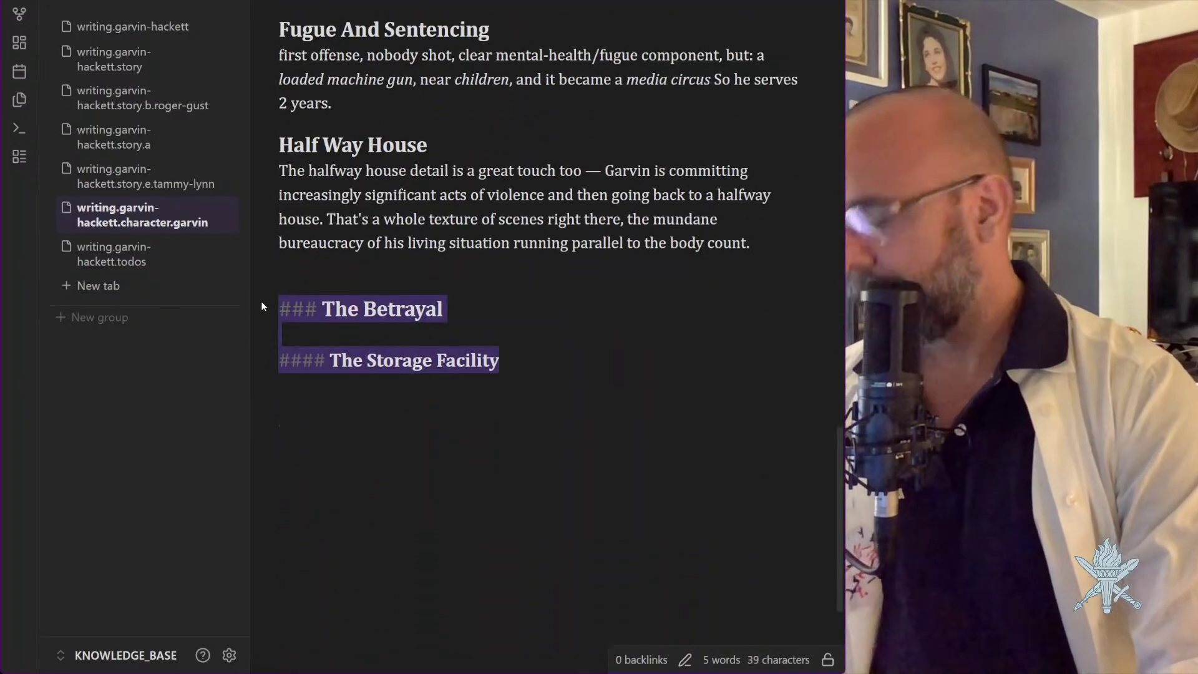
pyautogui.write('x')
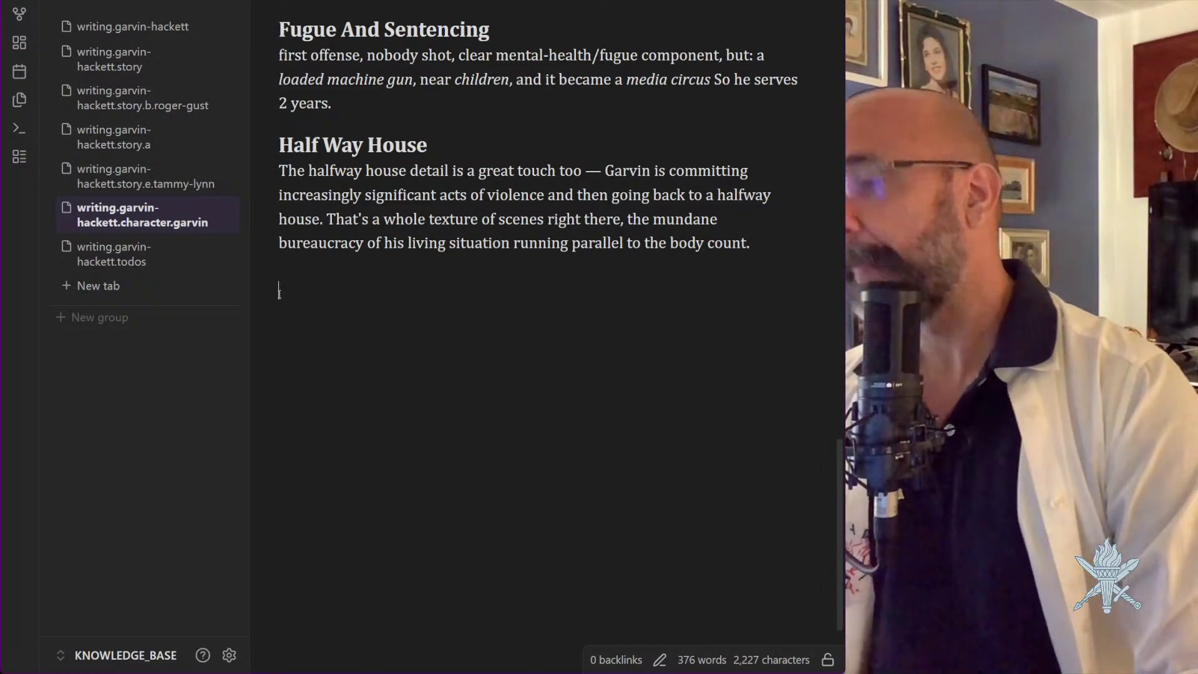
# Remove the Half Way House heading with its paragraph and the leftover blank lines from the notes
pyautogui.scroll(3, 433, 260)
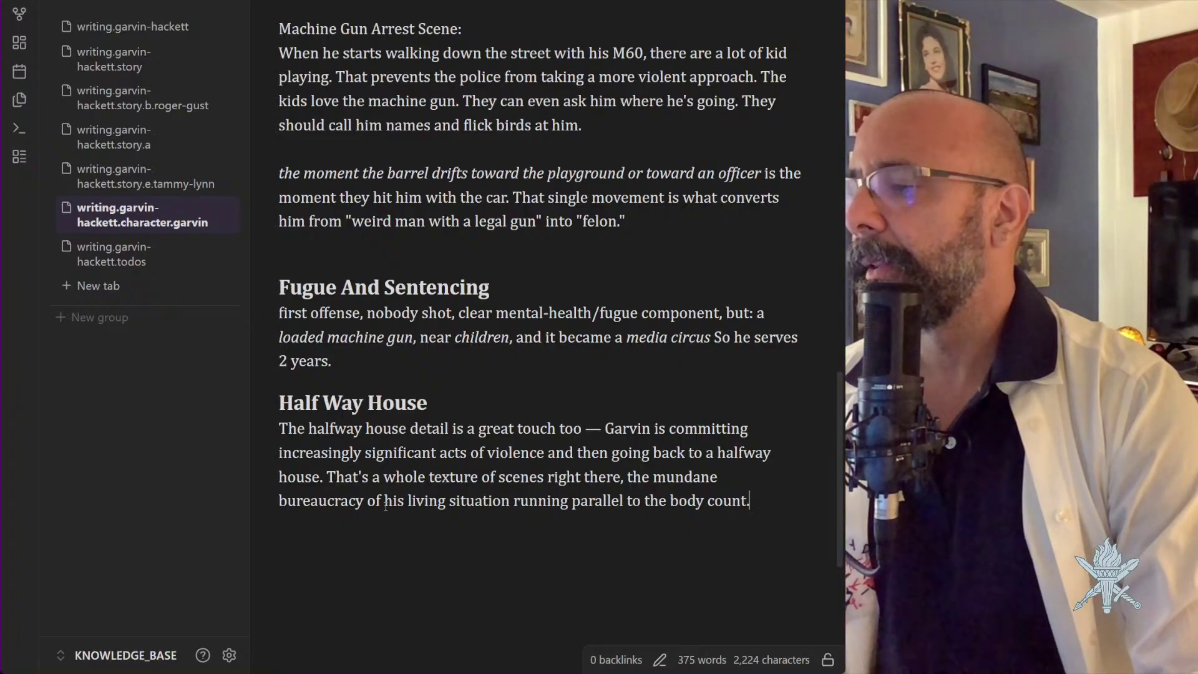
pyautogui.moveTo(766, 505); pyautogui.dragTo(264, 405)
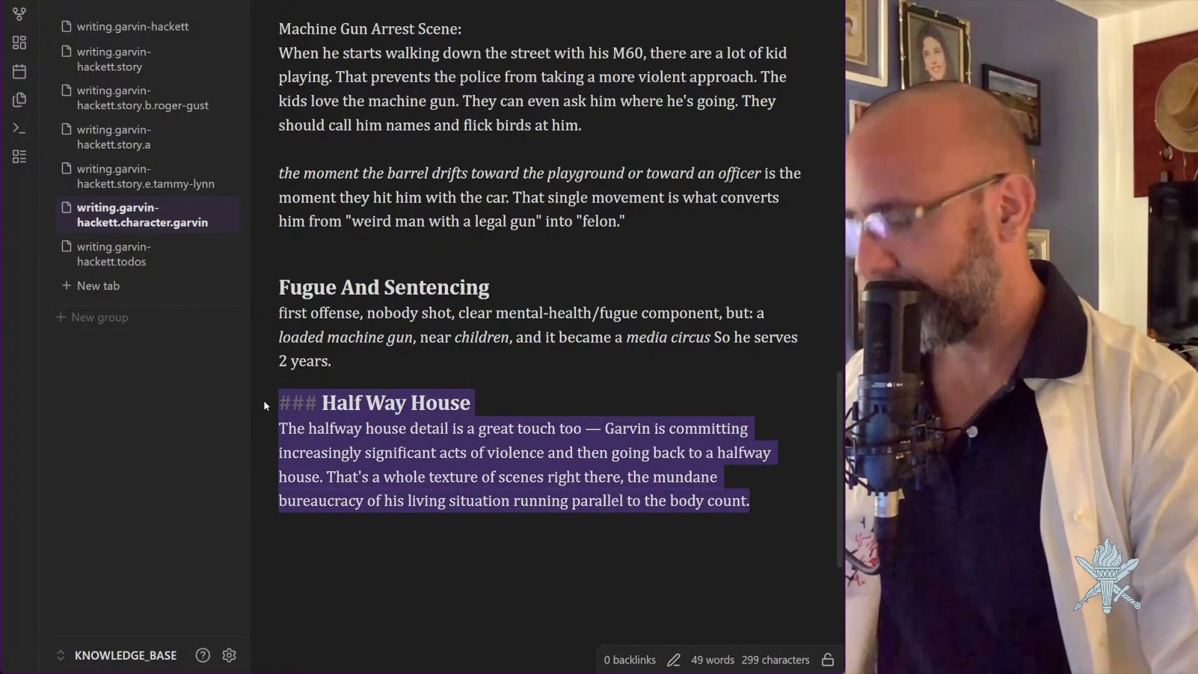
pyautogui.write('x')
pyautogui.press('BackSpace')
pyautogui.press('BackSpace')
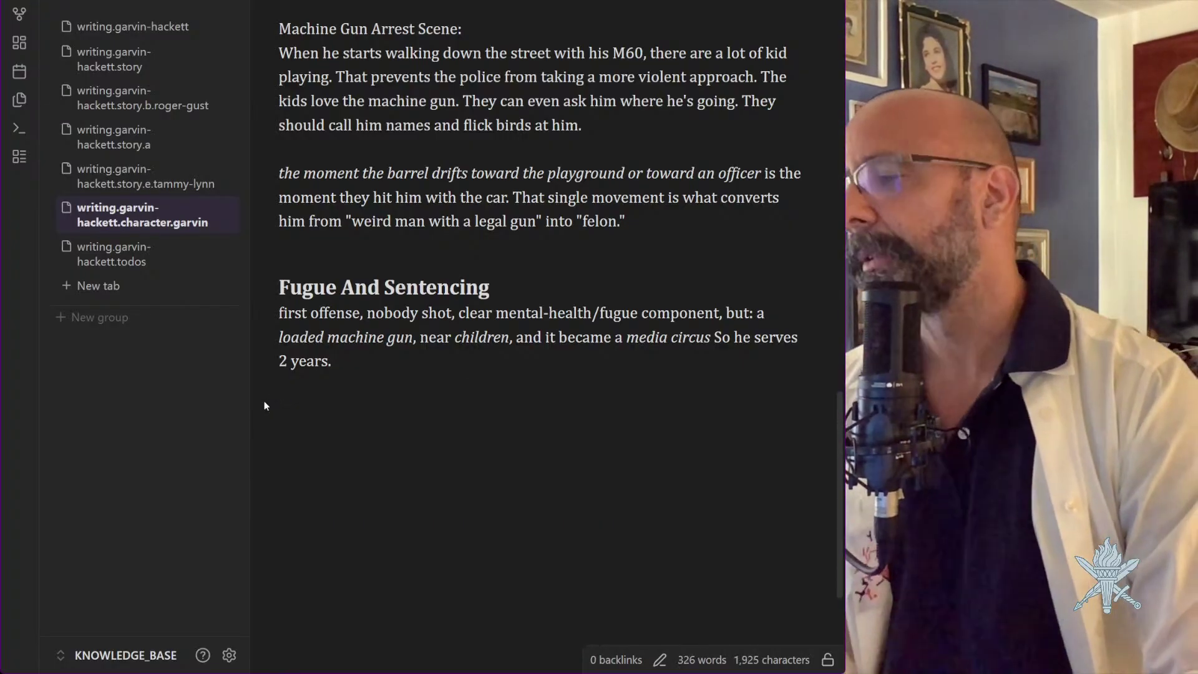
# Cut the Machine Gun Arrest Scene label and its two paragraphs from under the Notes heading
pyautogui.scroll(3, 408, 494)
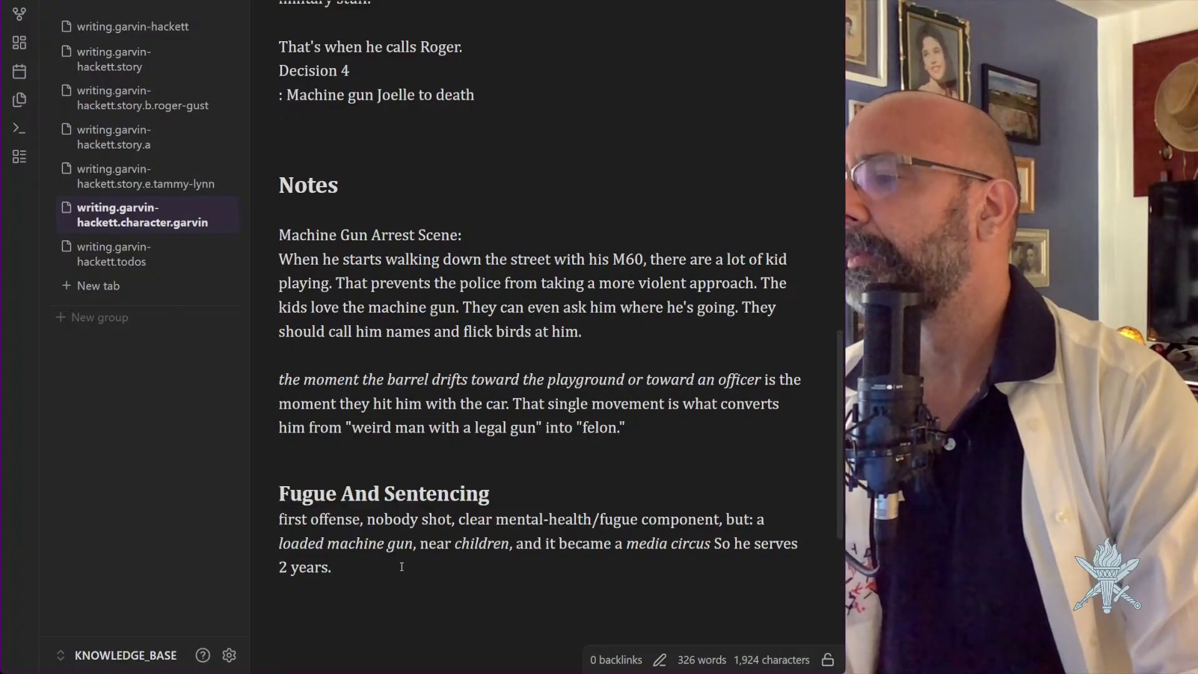
pyautogui.scroll(15, 417, 436)
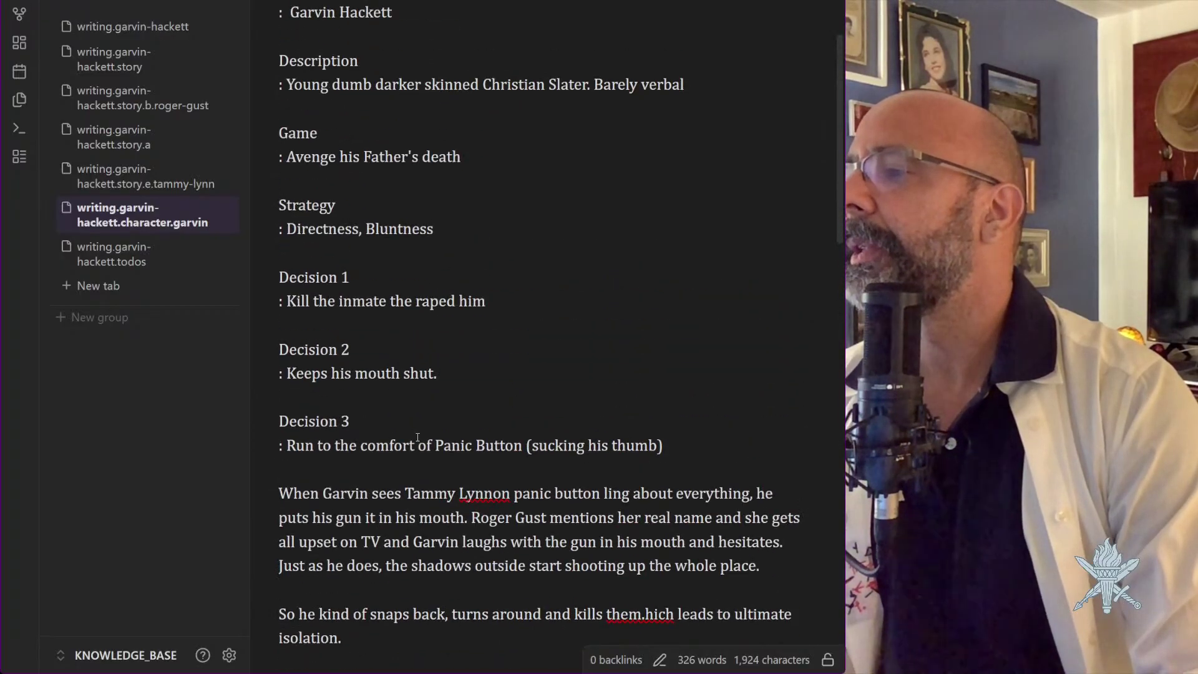
pyautogui.scroll(2, 417, 437)
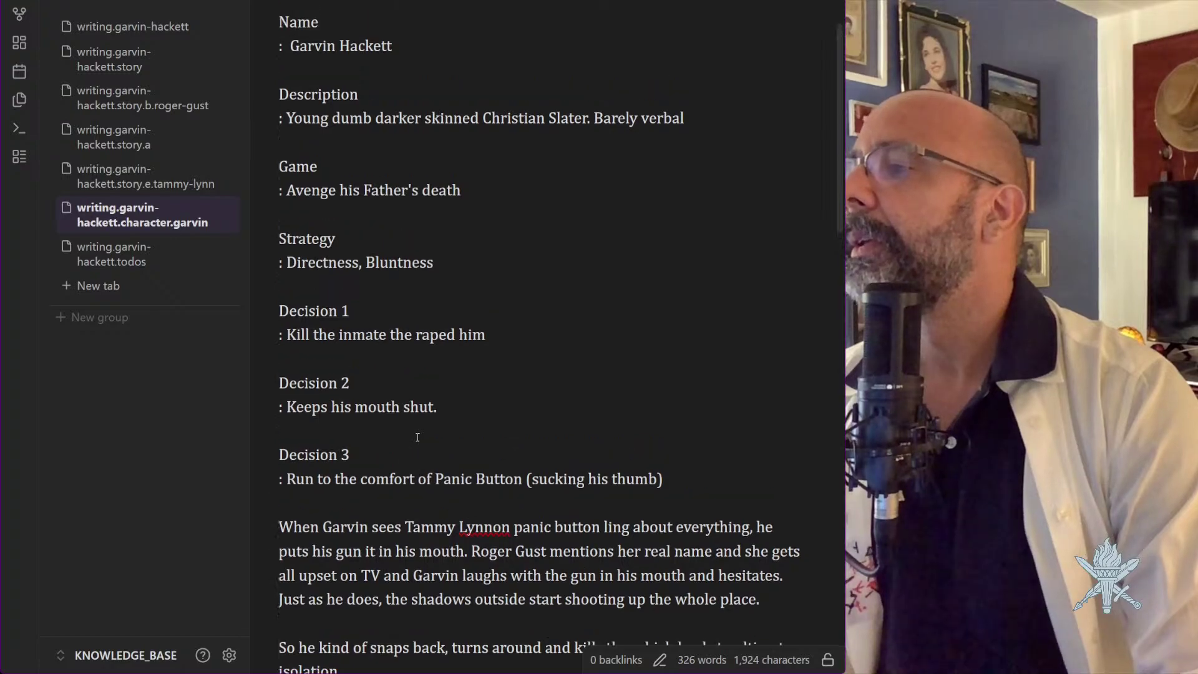
pyautogui.scroll(-6, 417, 436)
pyautogui.scroll(-8, 417, 437)
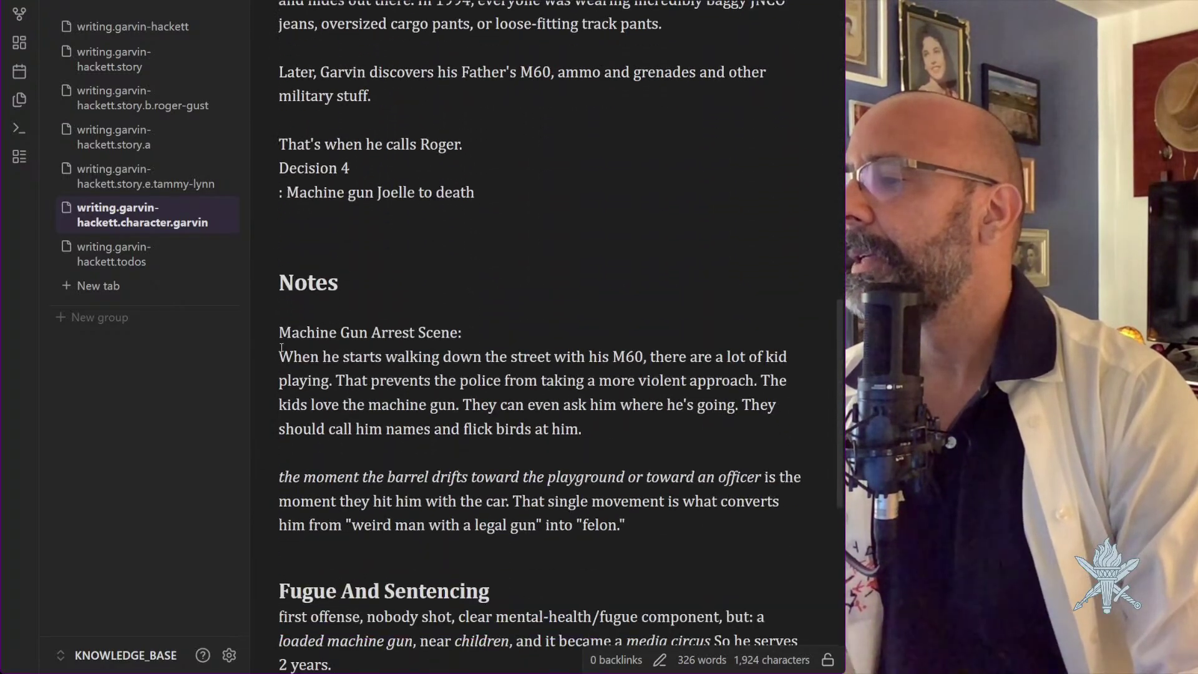
pyautogui.moveTo(280, 335); pyautogui.dragTo(664, 528)
pyautogui.hotkey('ctrl', 'x')
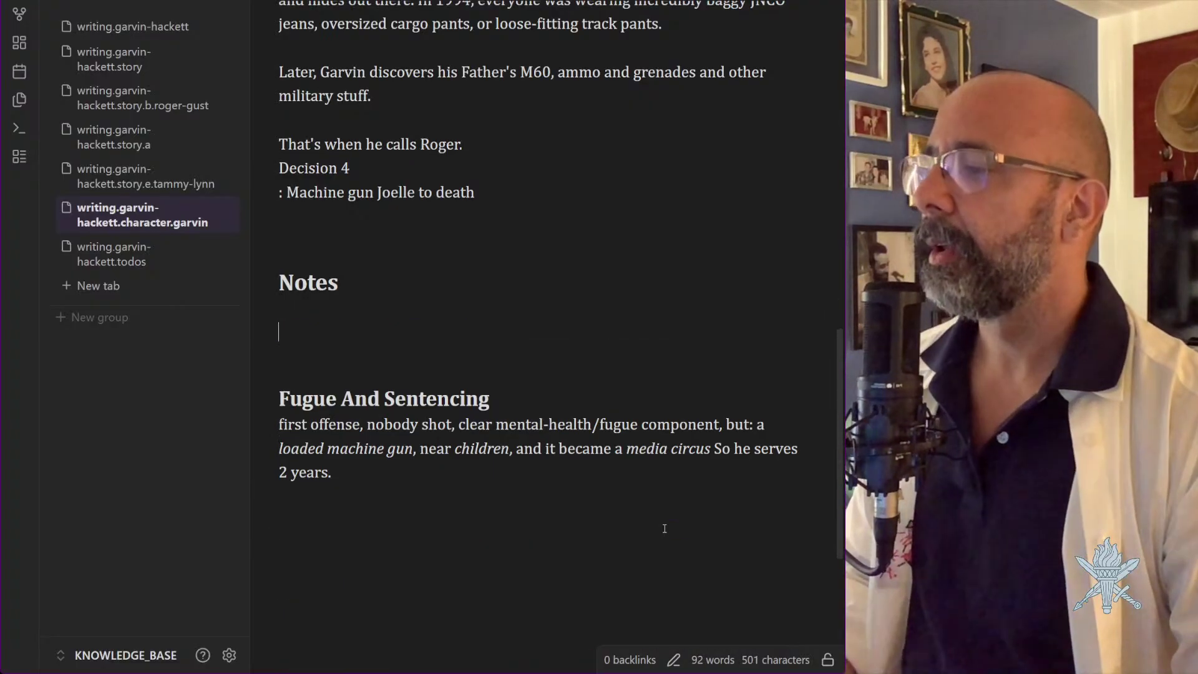
# Paste the cut arrest scene below Escalation 1 in writing.garvin-hackett.story.a and remove its "Machine Gun Arrest Scene:" label
pyautogui.click(121, 137)
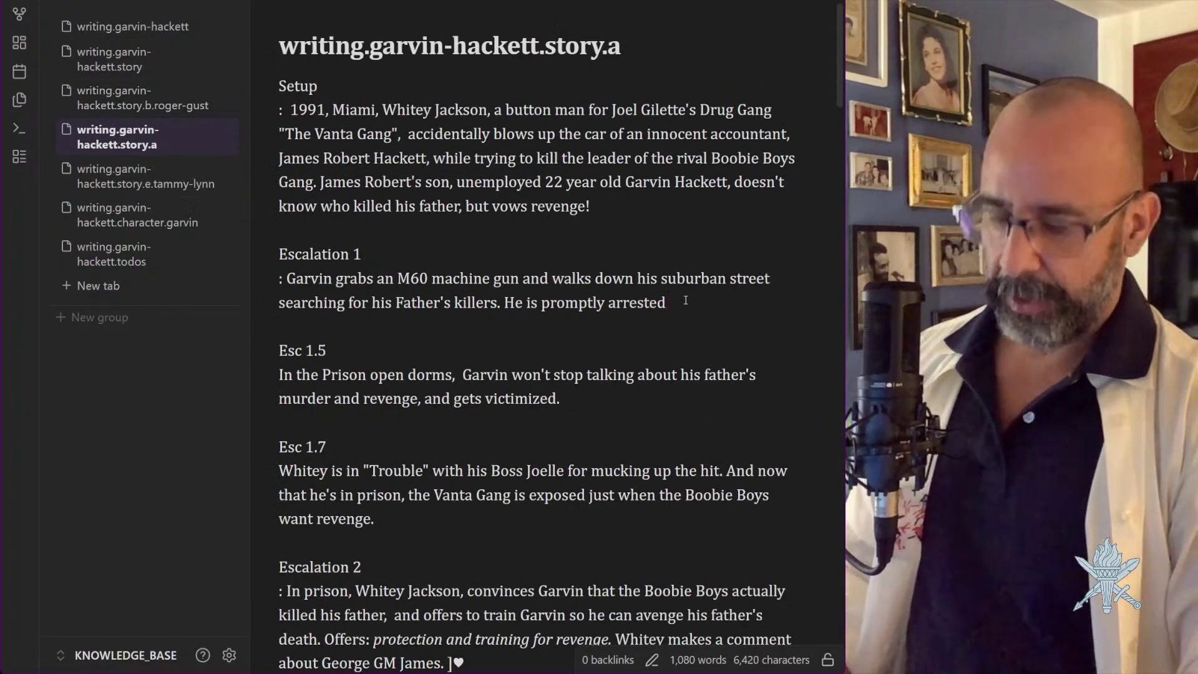
pyautogui.press('Return')
pyautogui.hotkey('ctrl', 'v')
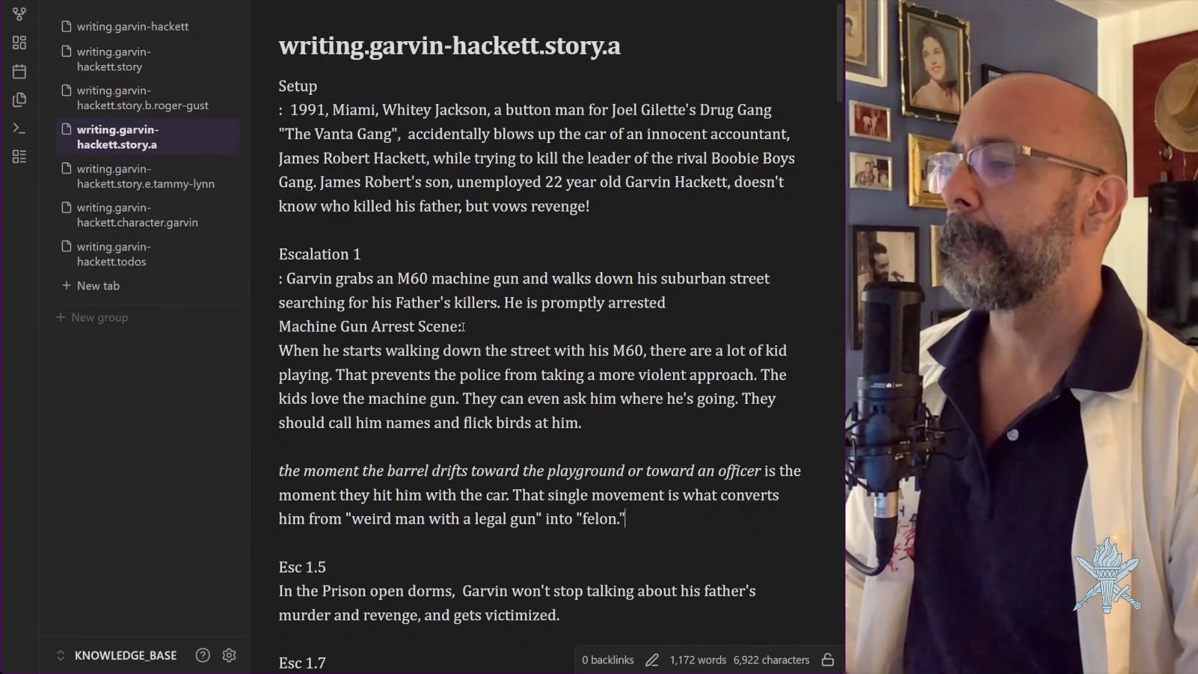
pyautogui.moveTo(473, 324); pyautogui.dragTo(269, 335)
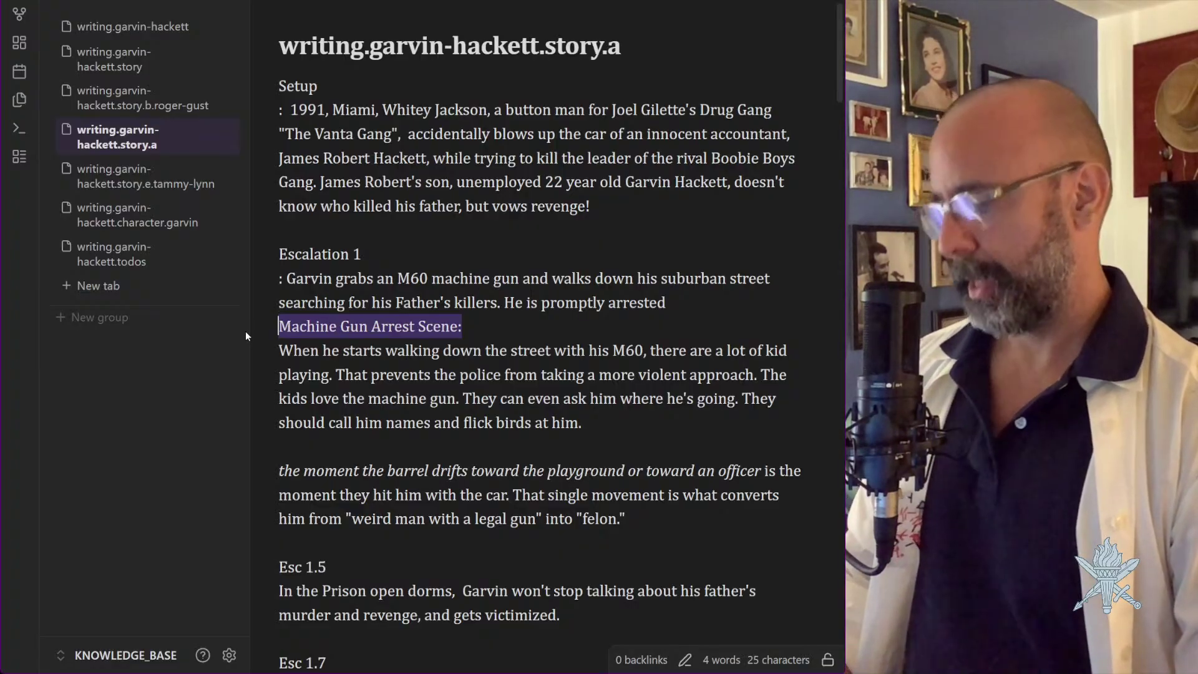
pyautogui.write('x')
pyautogui.press('BackSpace')
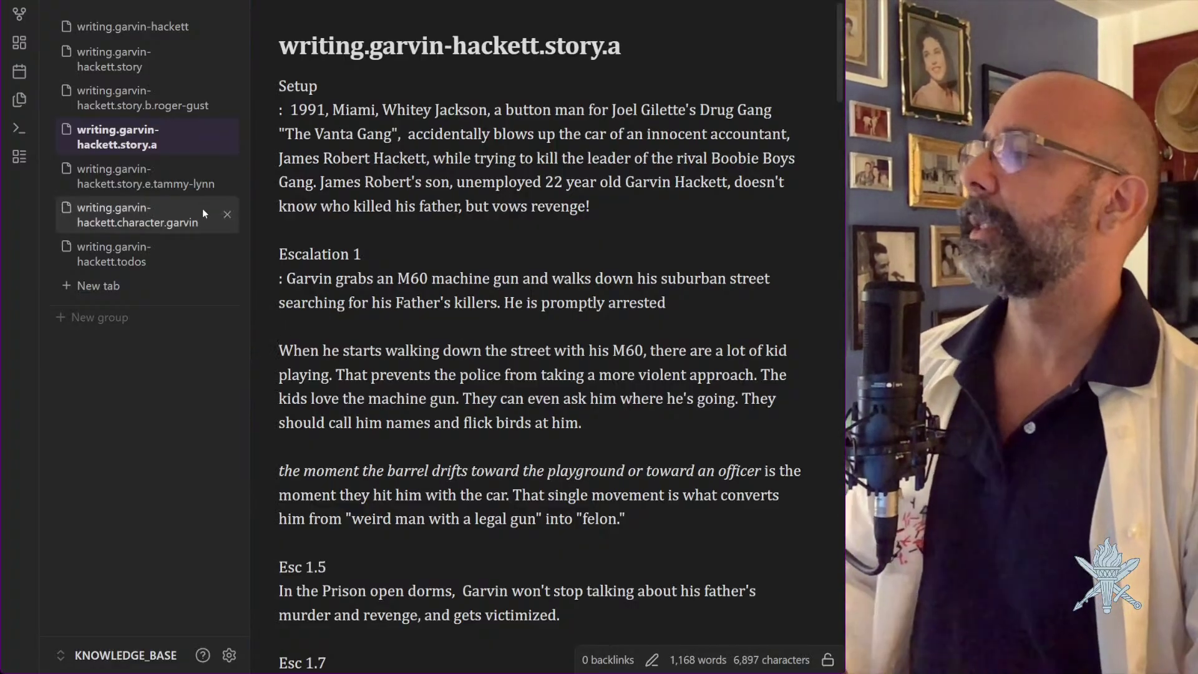
# Cut the paragraph under the Fugue And Sentencing heading from Garvin's character sheet
pyautogui.click(126, 218)
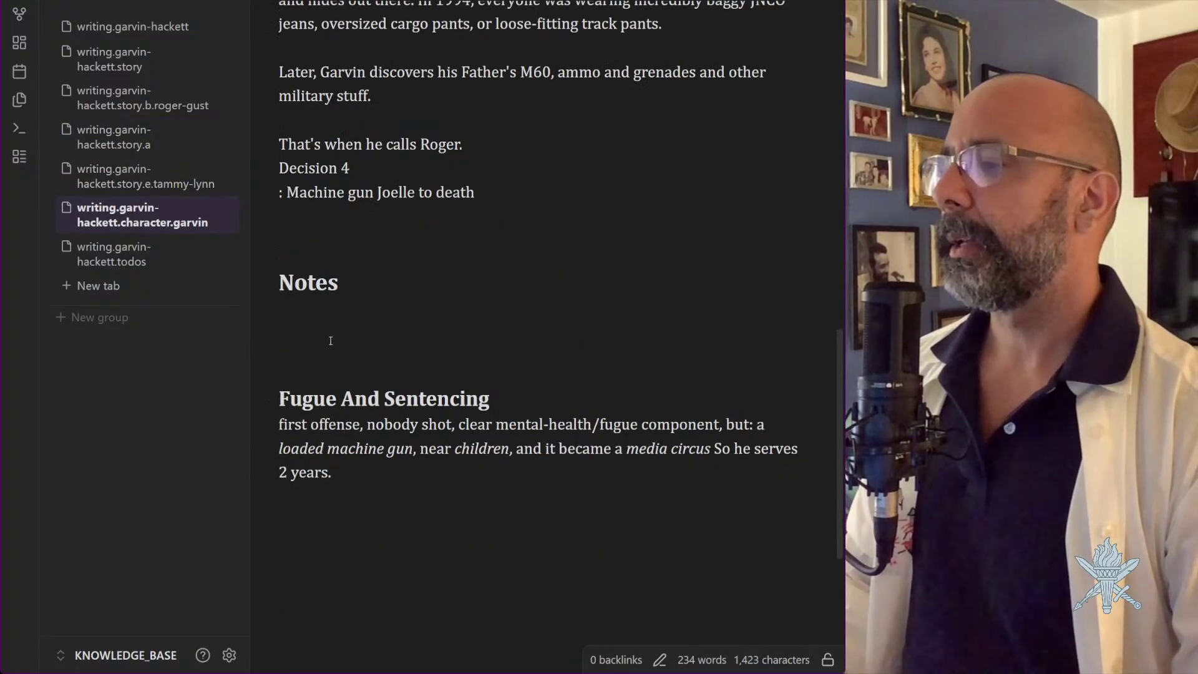
pyautogui.click(303, 375)
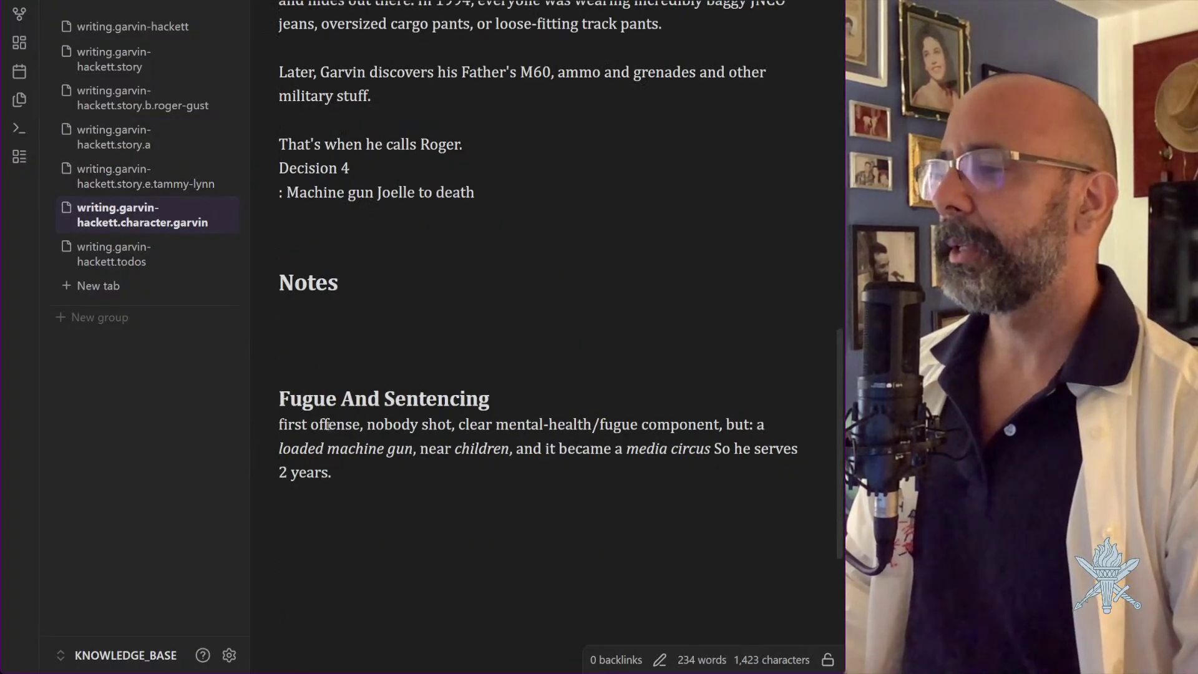
pyautogui.moveTo(345, 476); pyautogui.dragTo(268, 427)
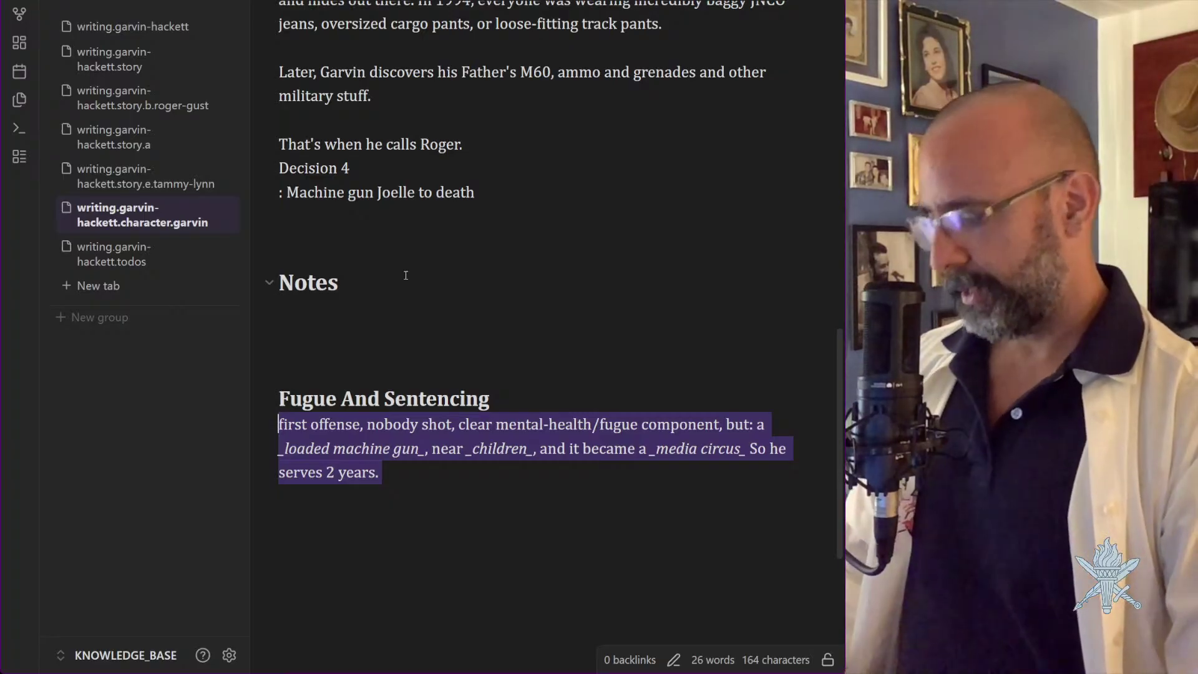
pyautogui.write('x')
pyautogui.hotkey('ctrl', 'z')
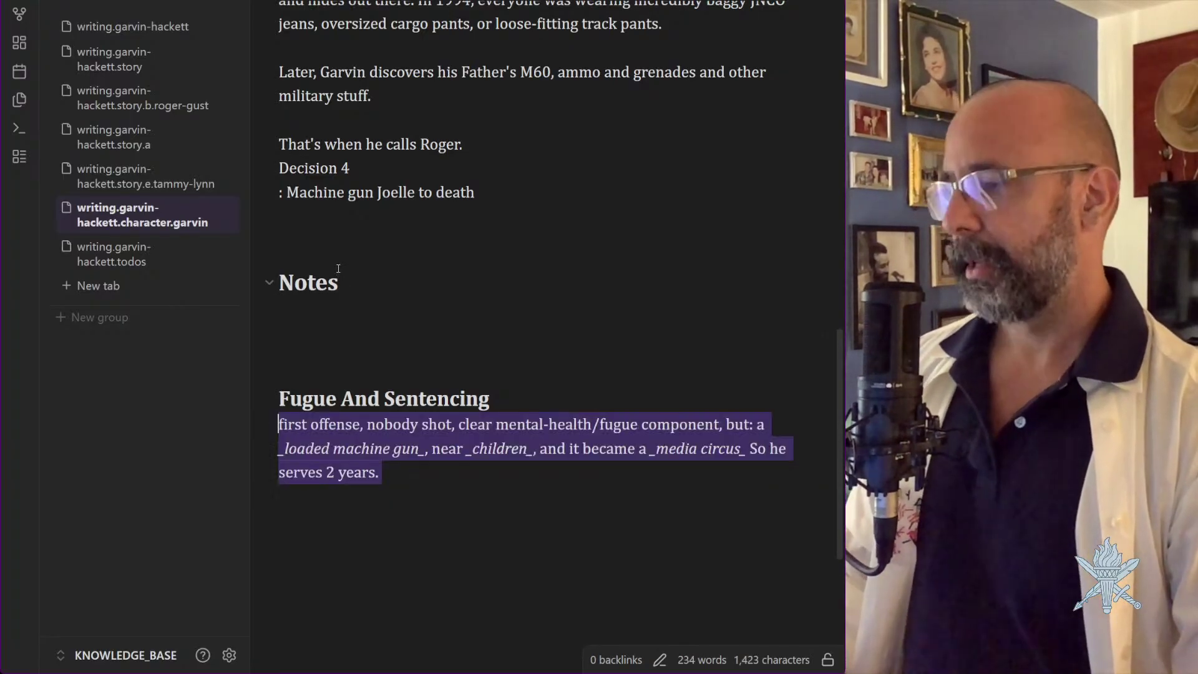
pyautogui.hotkey('ctrl', 'x')
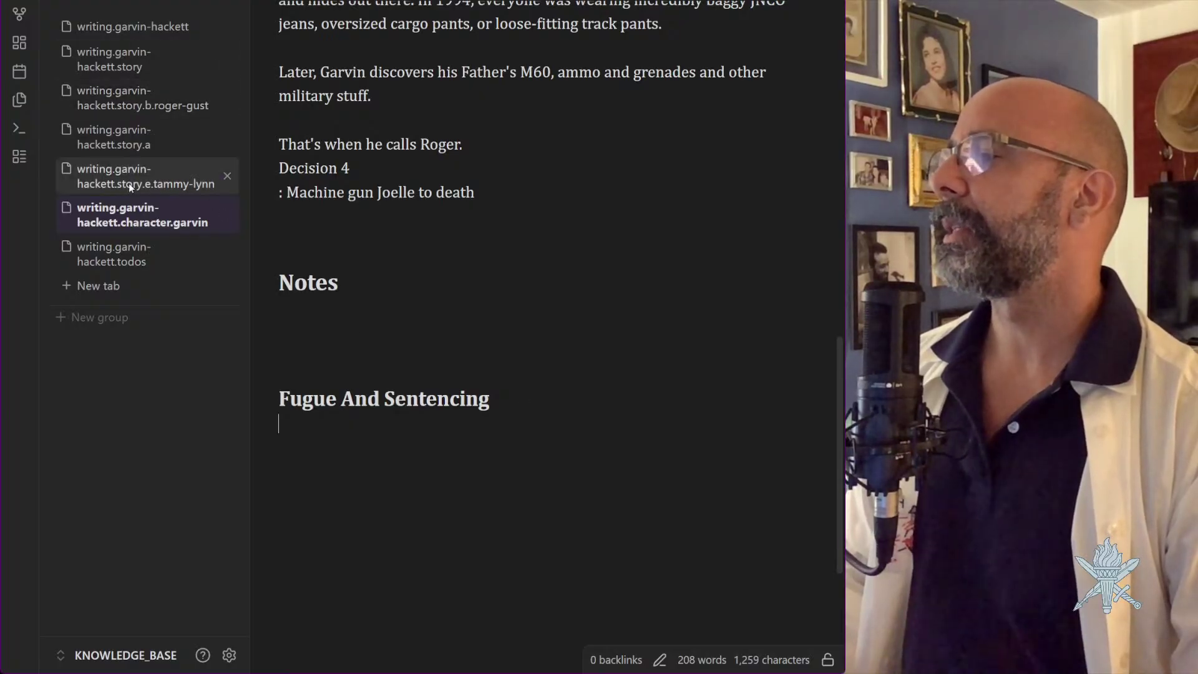
# Look through writing.garvin-hackett.story.a from Escalation 1 to the Boobie Boys Murder Montage for a place for the sentencing paragraph
pyautogui.click(121, 149)
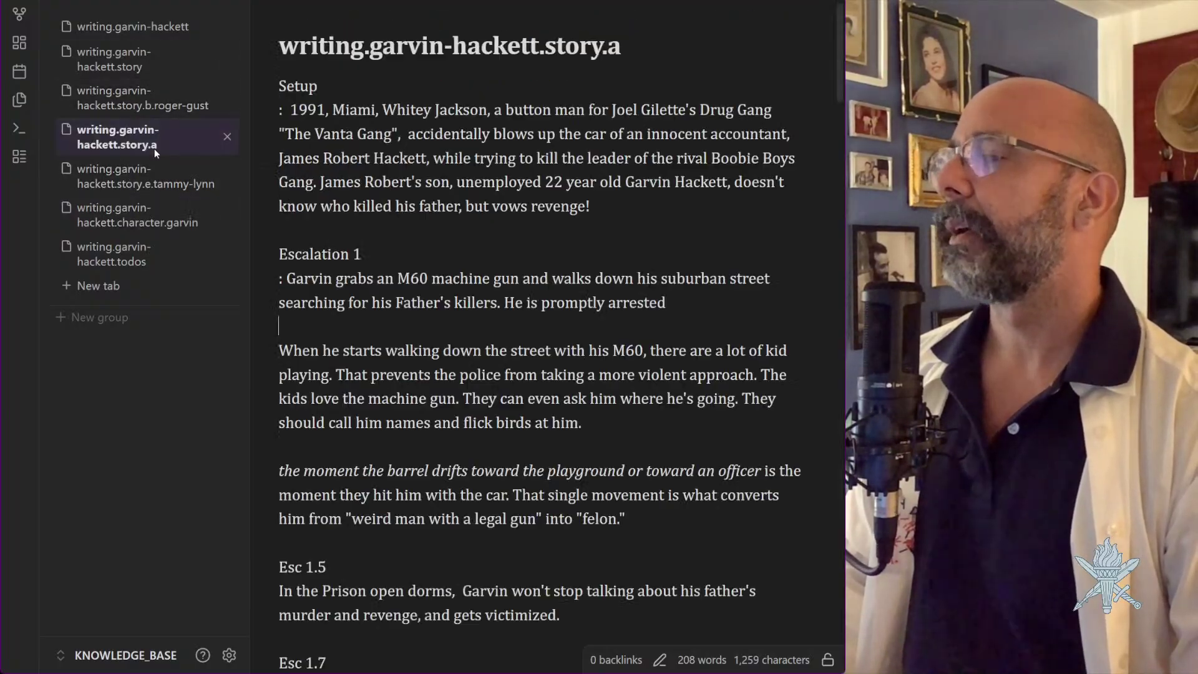
pyautogui.scroll(-4, 606, 251)
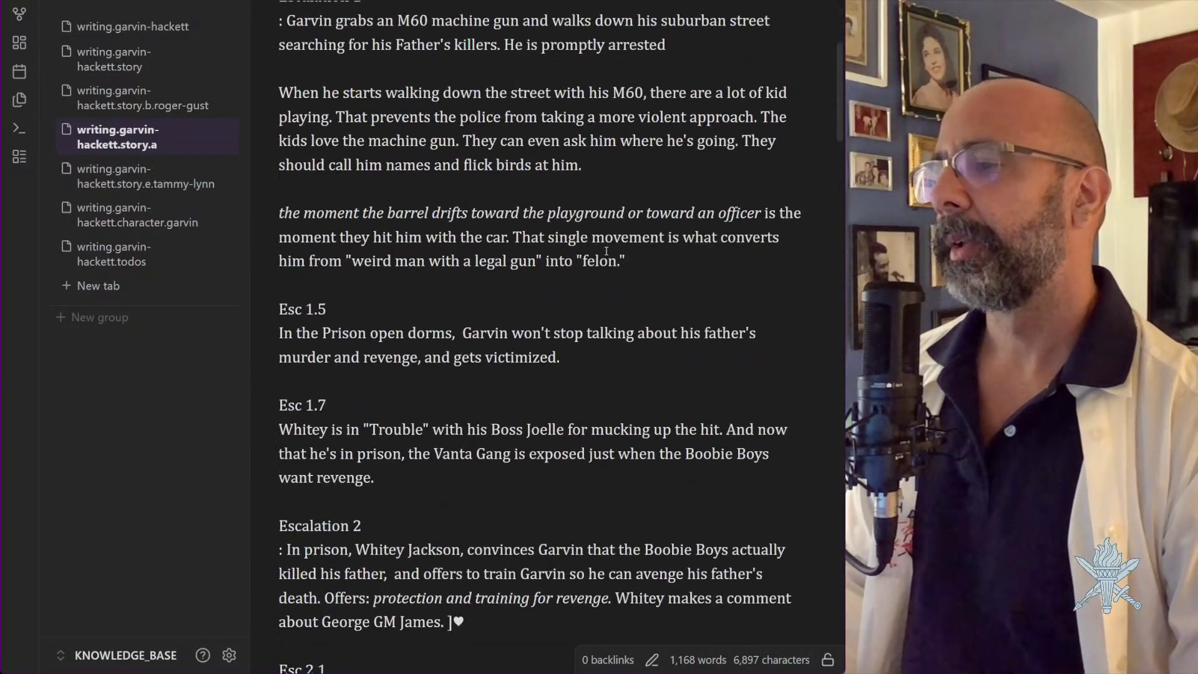
pyautogui.scroll(-3, 606, 250)
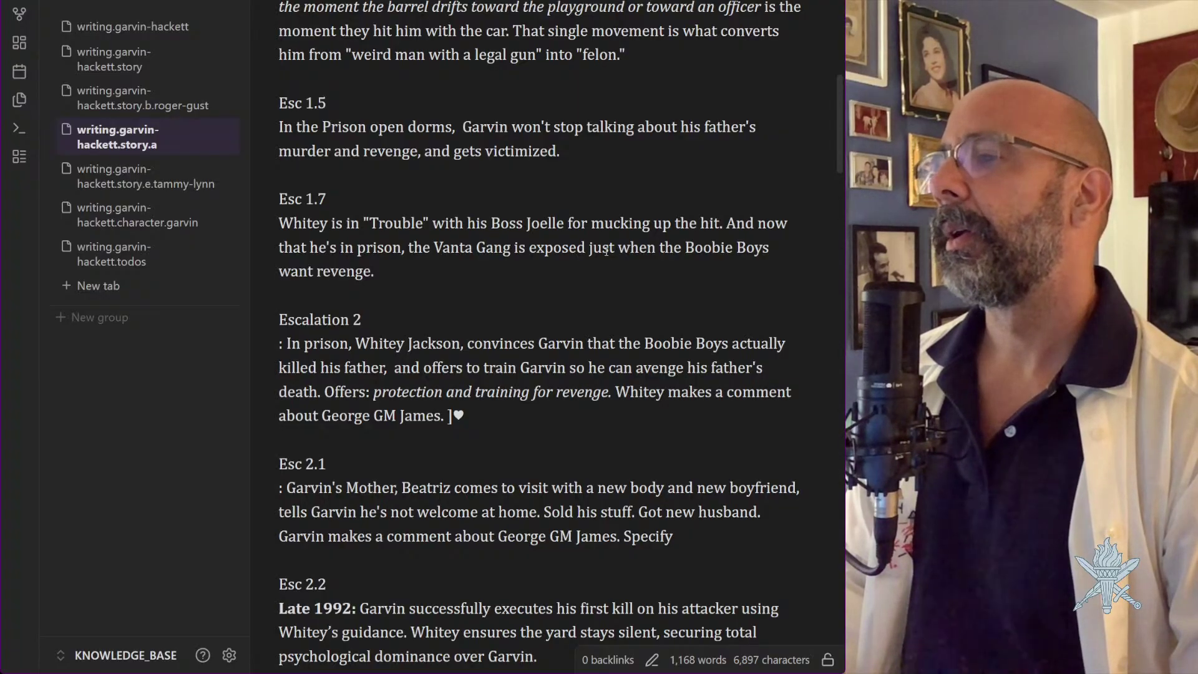
pyautogui.scroll(-4, 605, 251)
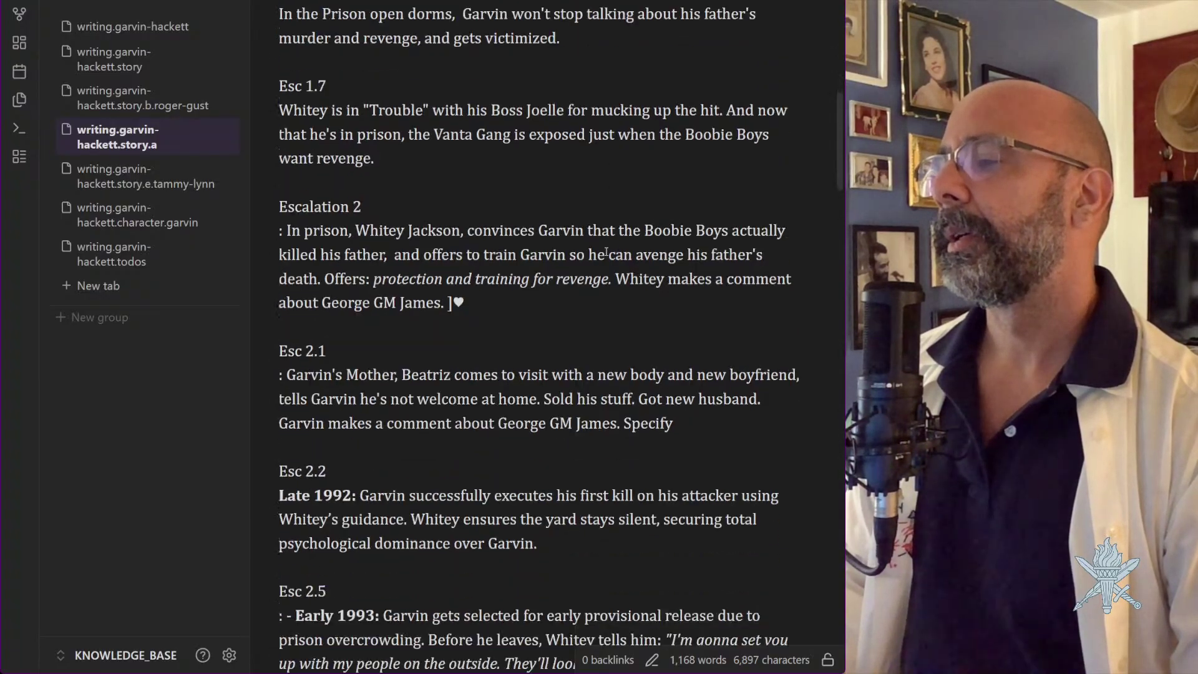
pyautogui.scroll(-3, 592, 253)
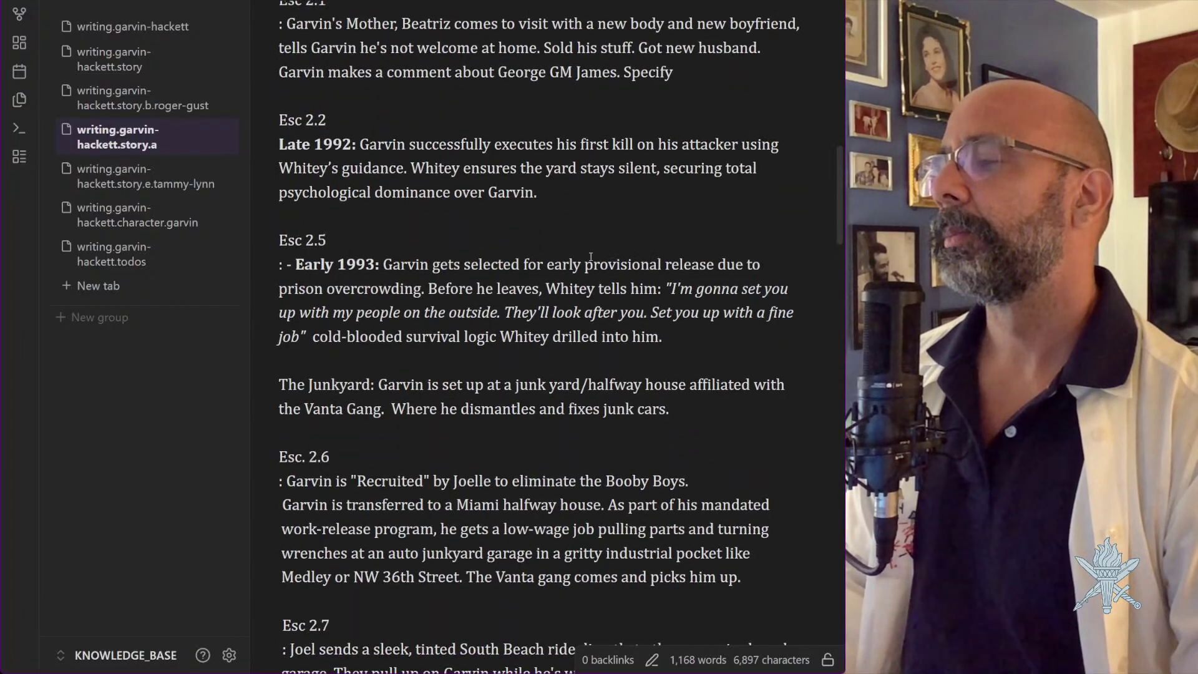
pyautogui.scroll(-4, 590, 257)
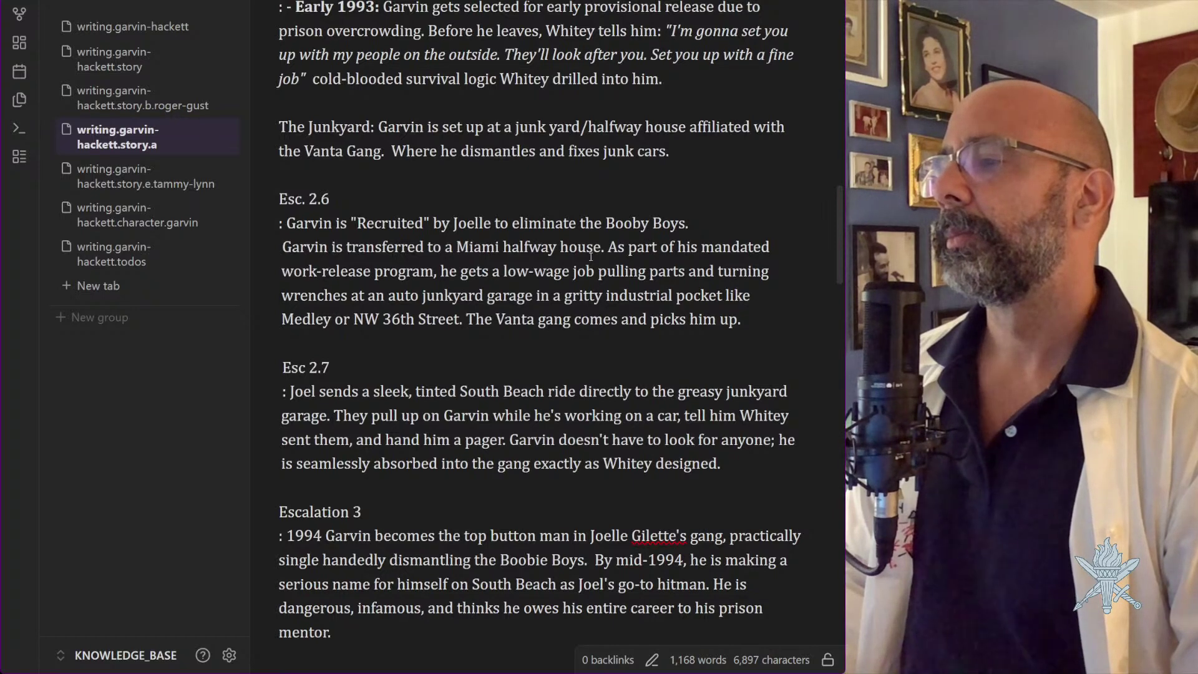
pyautogui.scroll(-4, 590, 257)
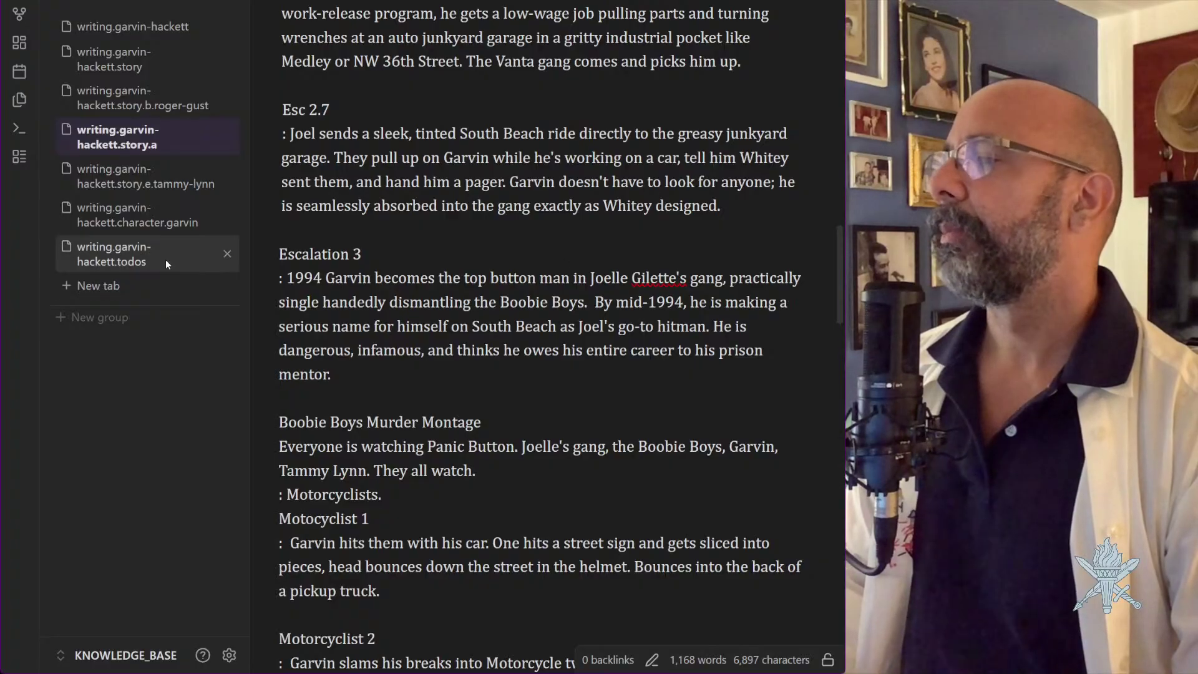
# Open Beatriz's character sheet from the character index and find the prison visit in Decision 4
pyautogui.click(118, 212)
pyautogui.hotkey('ctrl', 'alt', 'Left')
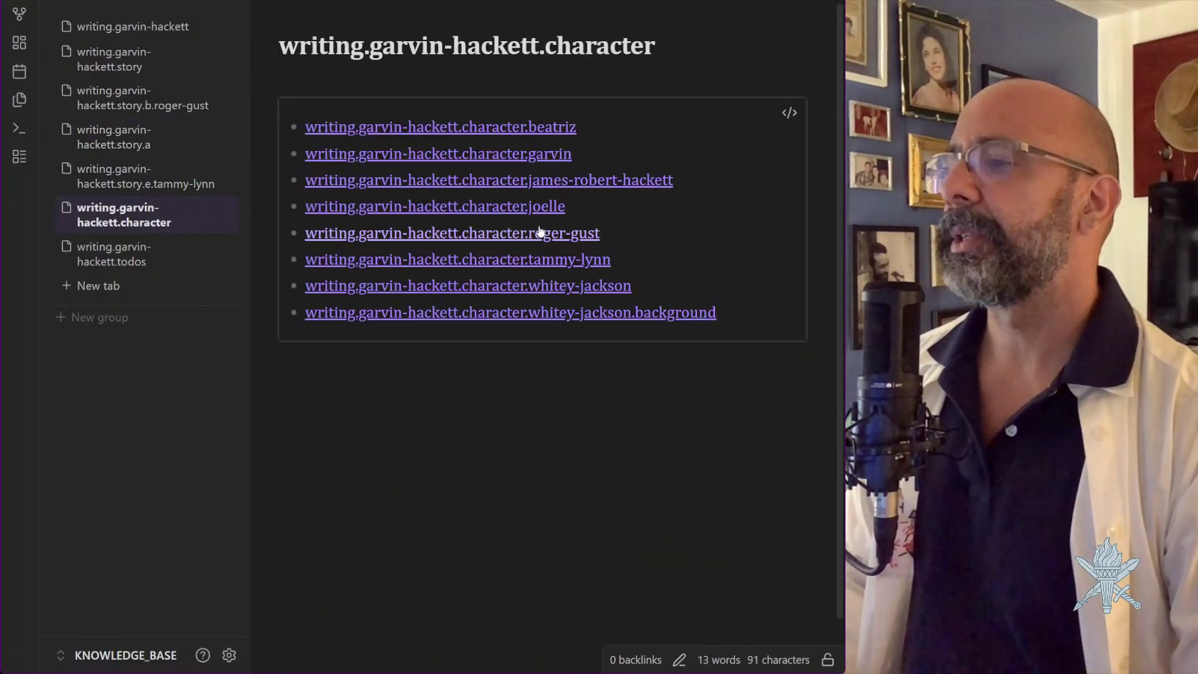
pyautogui.click(502, 126)
pyautogui.scroll(-15, 522, 466)
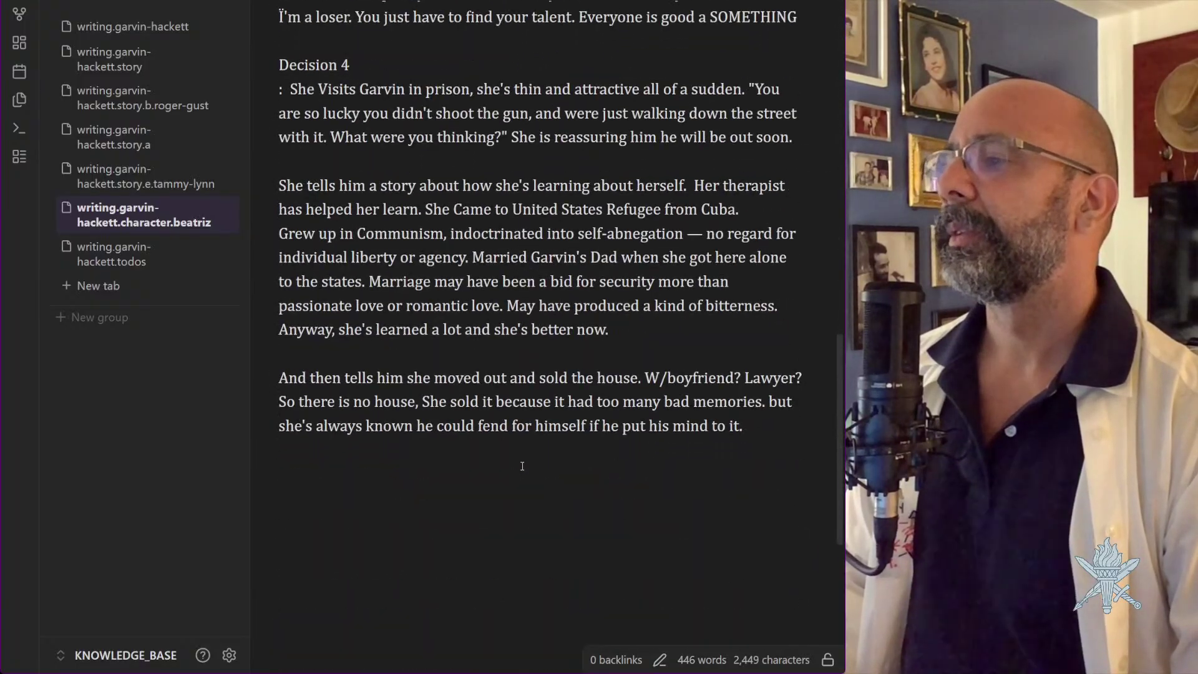
pyautogui.scroll(3, 522, 466)
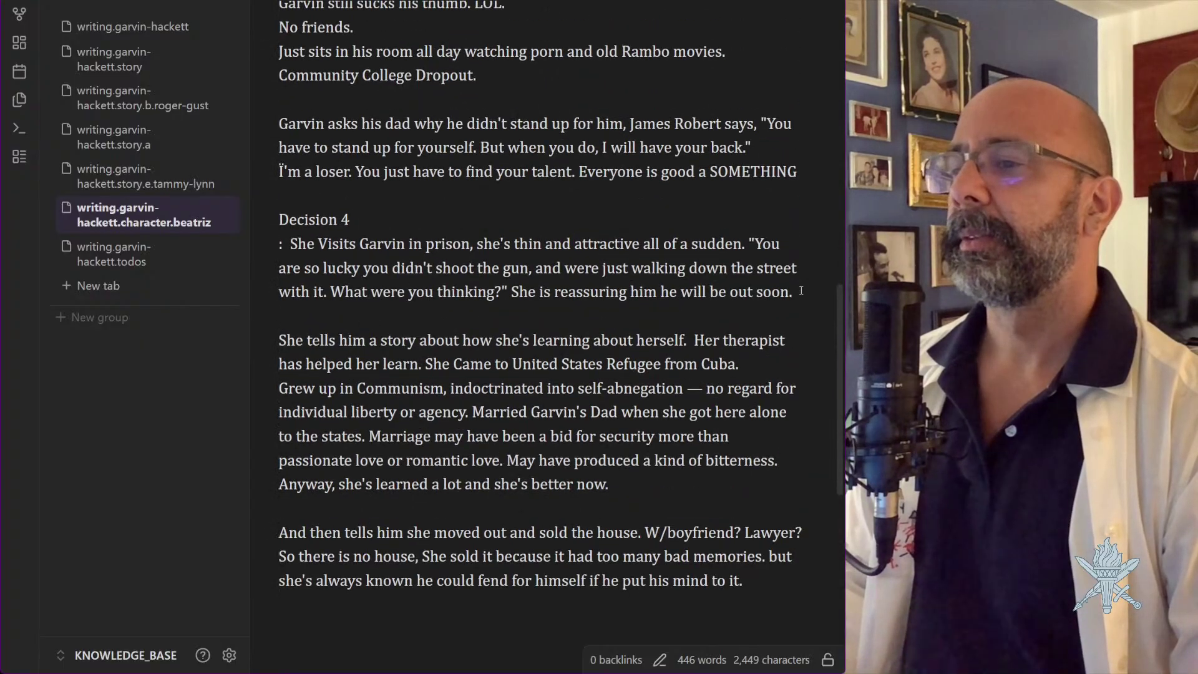
# Paste the cut sentencing paragraph on its own line after "She is reassuring him he will be out soon." in Decision 4, without stray characters
pyautogui.click(801, 291)
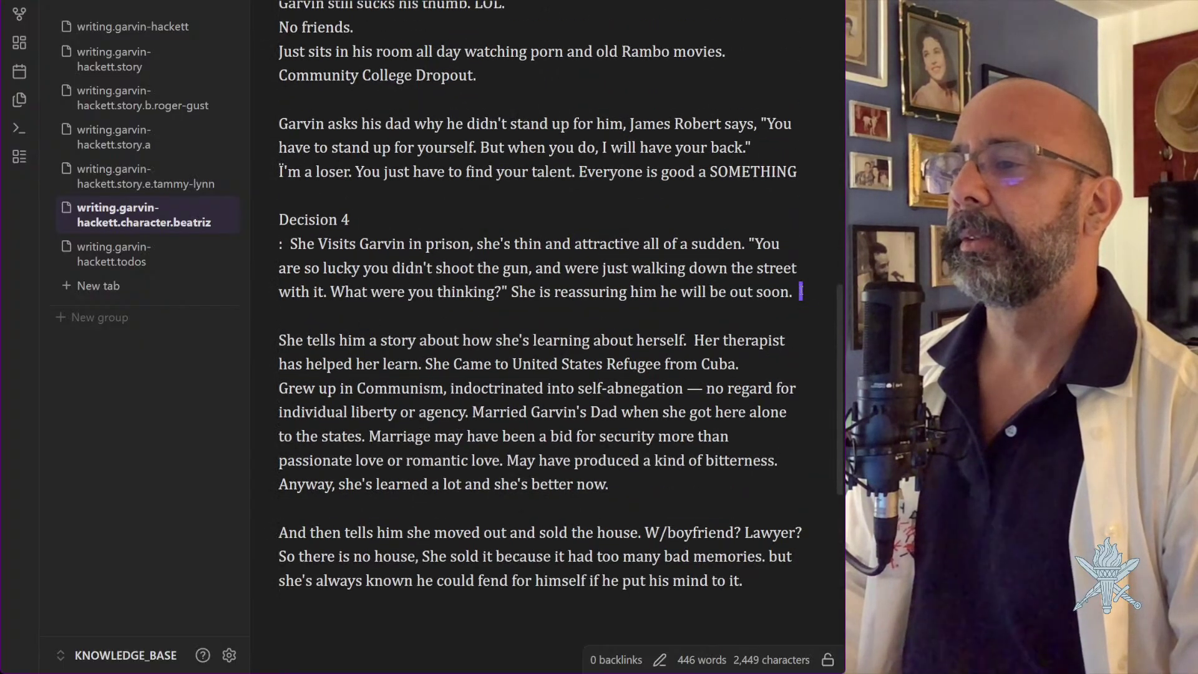
pyautogui.click(513, 292)
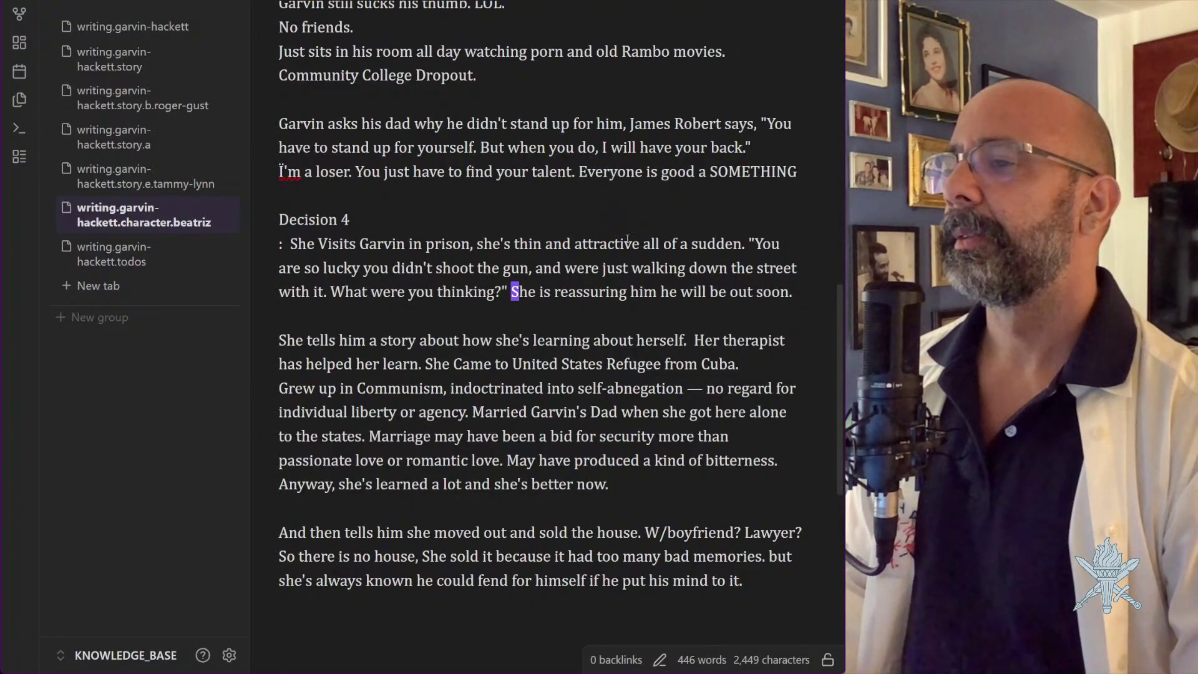
pyautogui.click(791, 291)
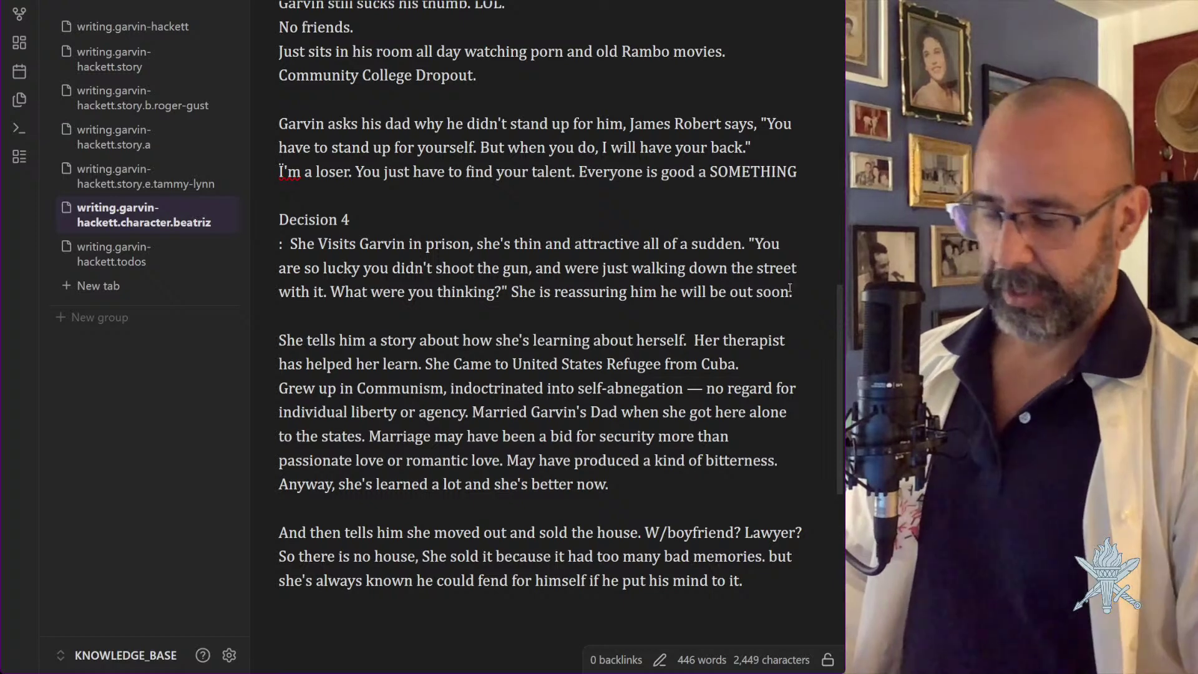
pyautogui.press('Return')
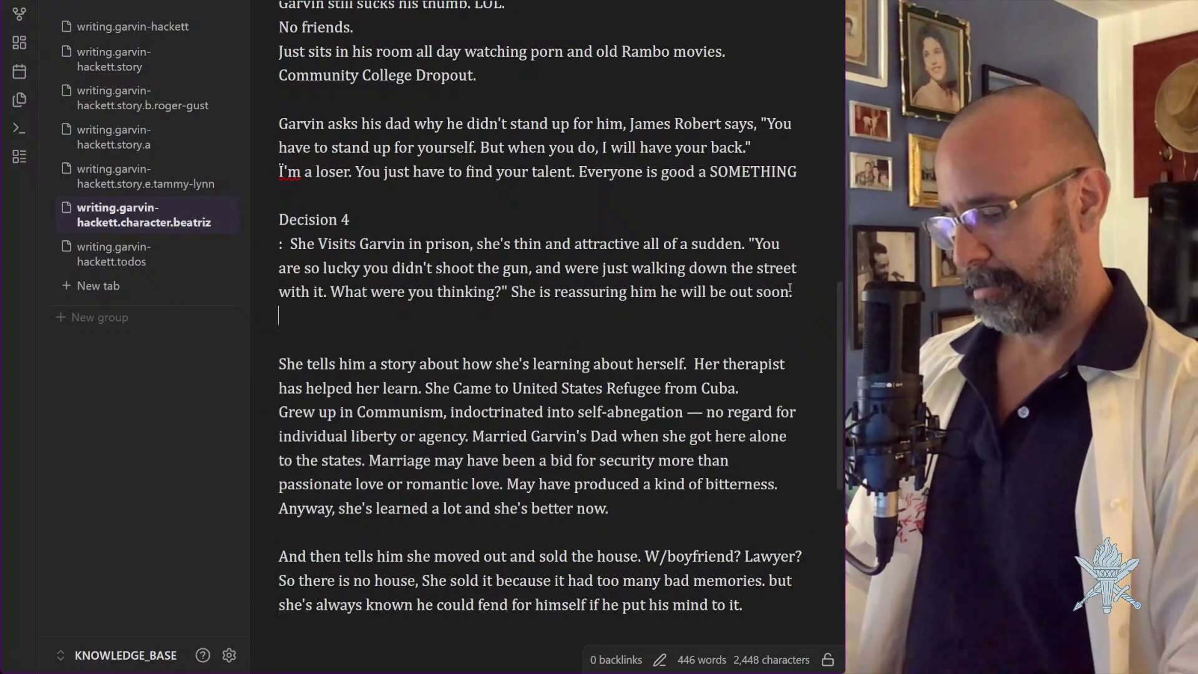
pyautogui.write('w')
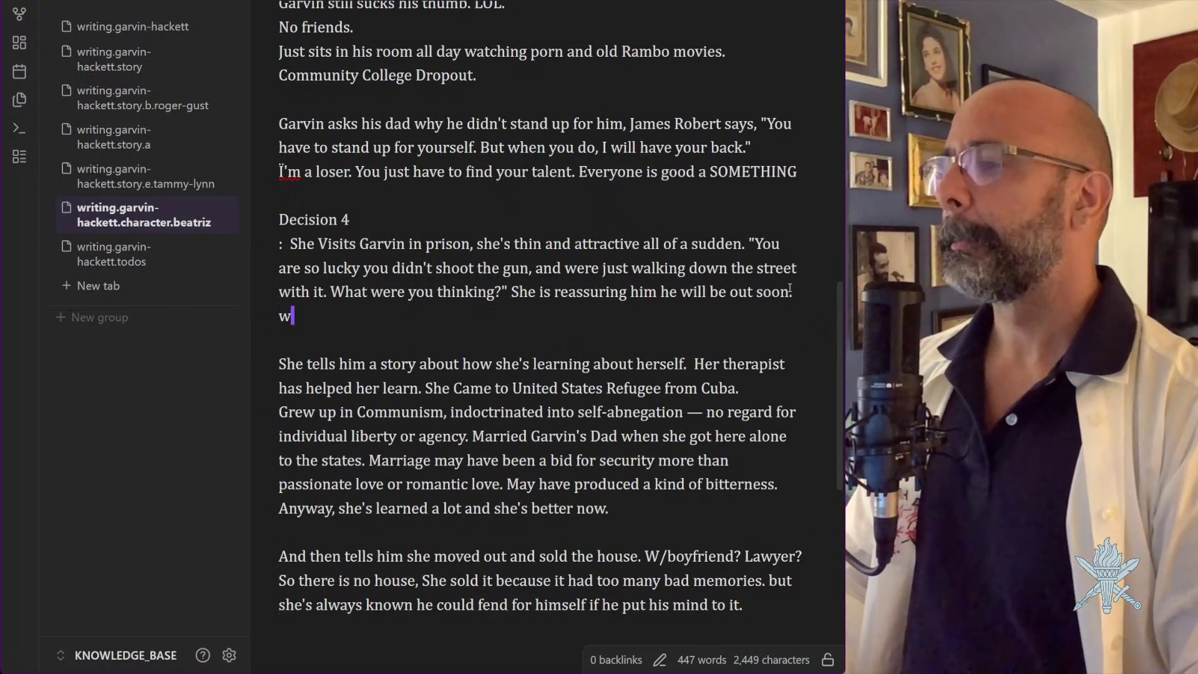
pyautogui.write('v')
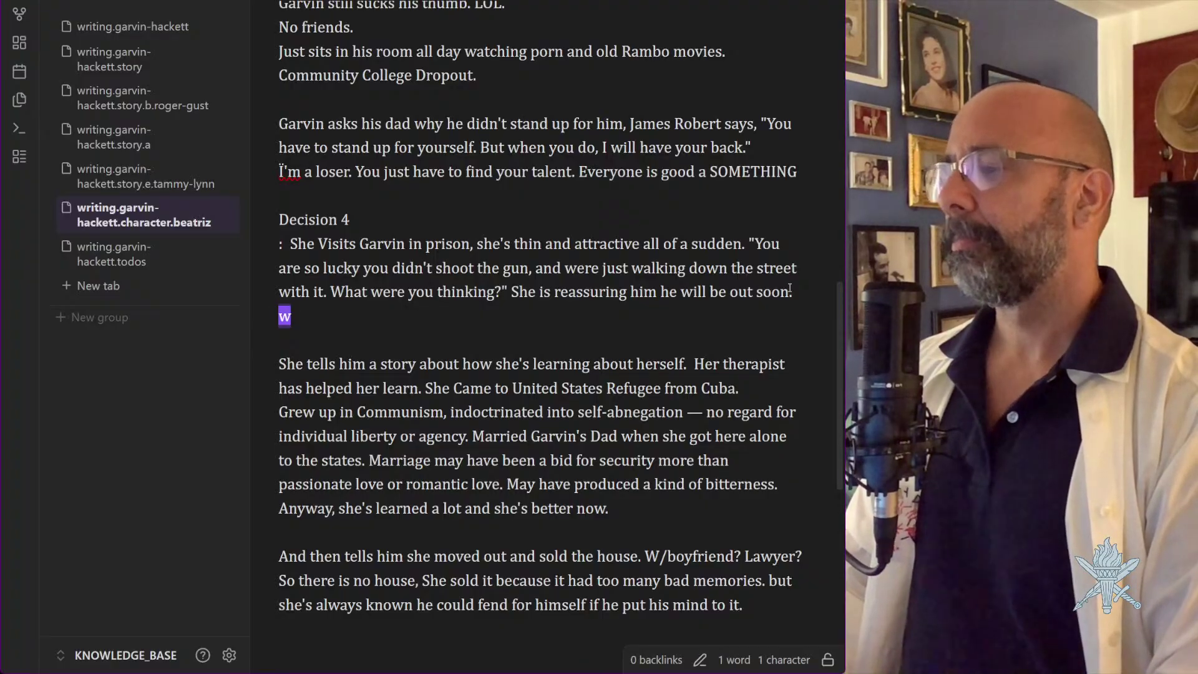
pyautogui.press('Escape')
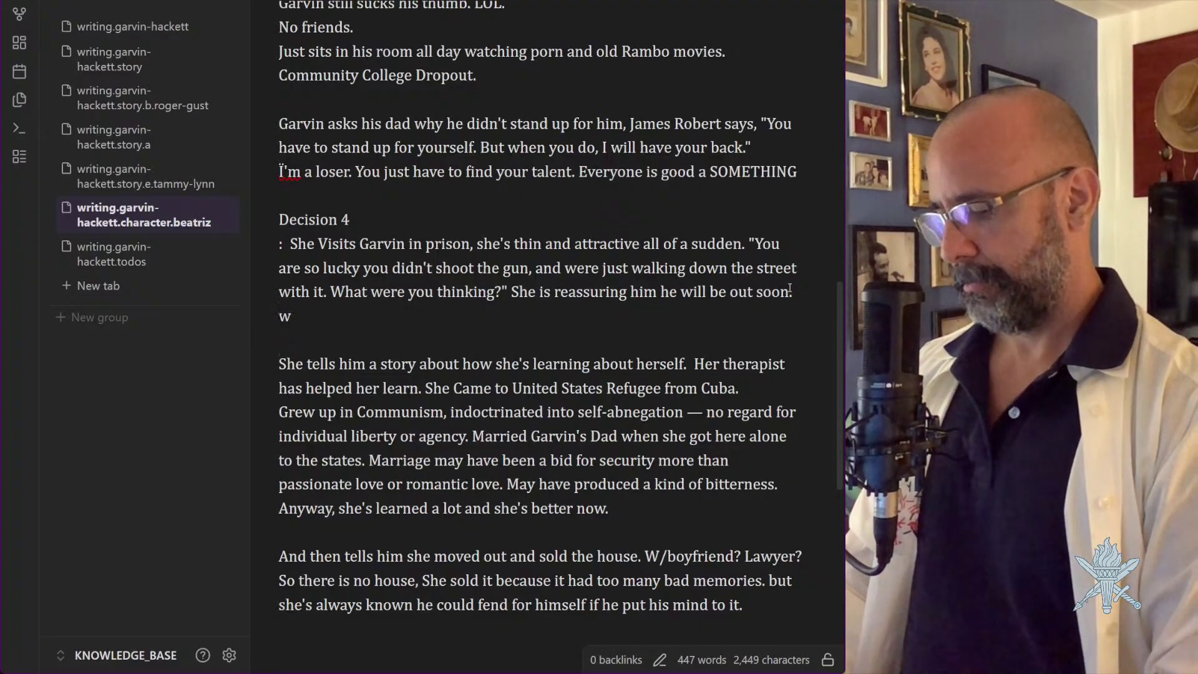
pyautogui.write('first offense, nobody shot, clear mental-health/fugue component, but: a *loaded machine gun*, near *children*, and it became a *media circus* So he serves 2 years.')
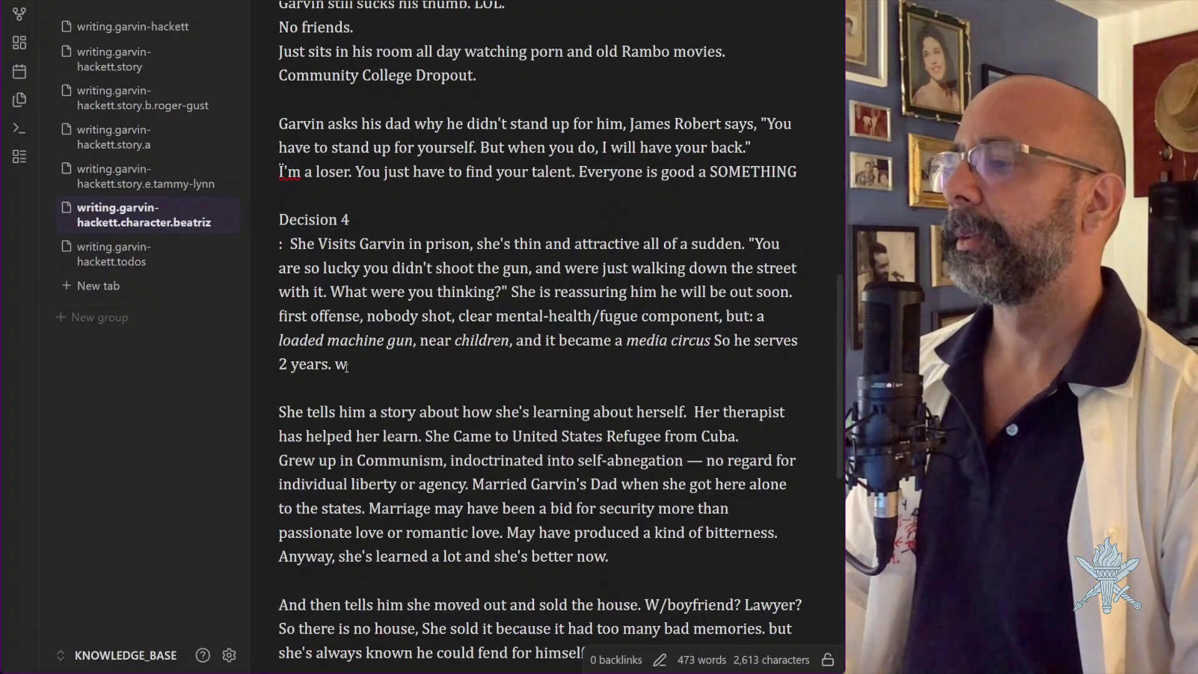
pyautogui.moveTo(348, 364); pyautogui.dragTo(335, 364)
pyautogui.write('x')
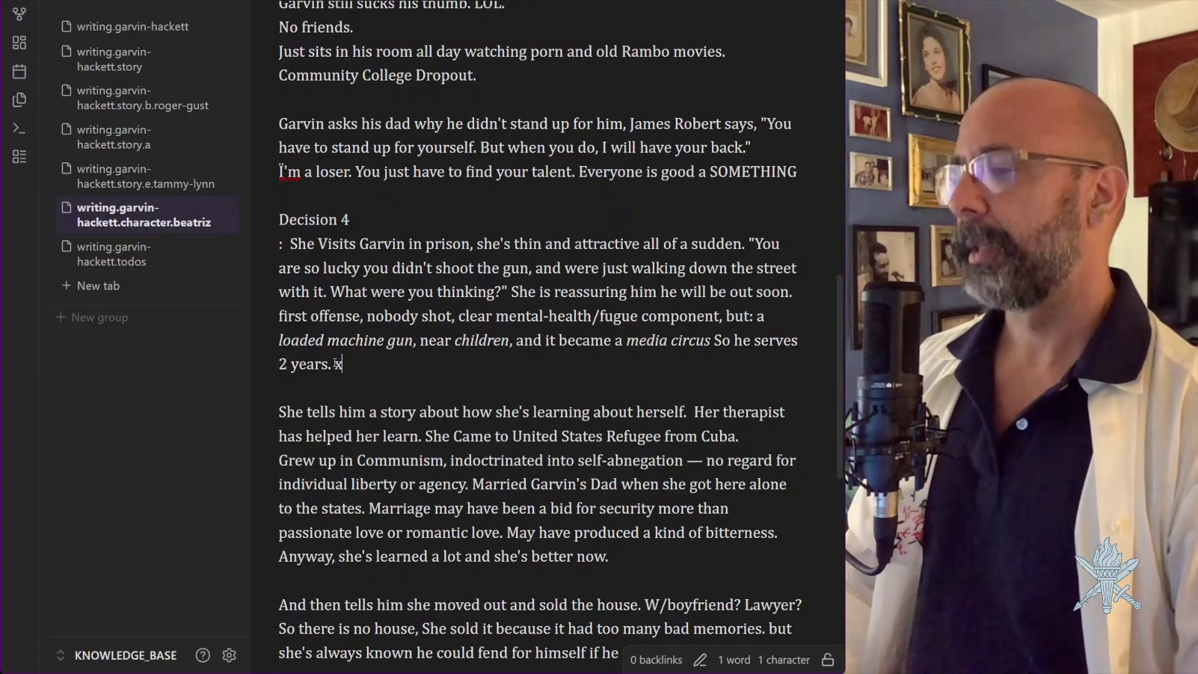
pyautogui.press('BackSpace')
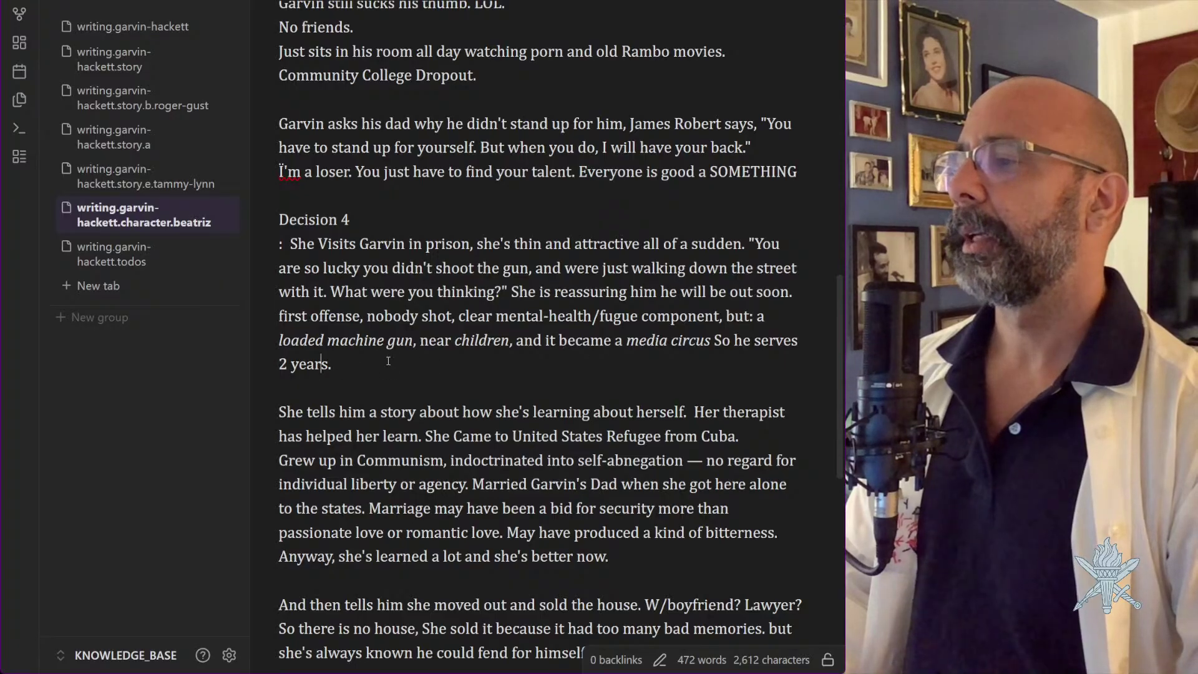
# Look back over Beatriz's earlier decisions and the open story notes, and open the writing.garvin-hackett.todos list
pyautogui.scroll(2, 399, 361)
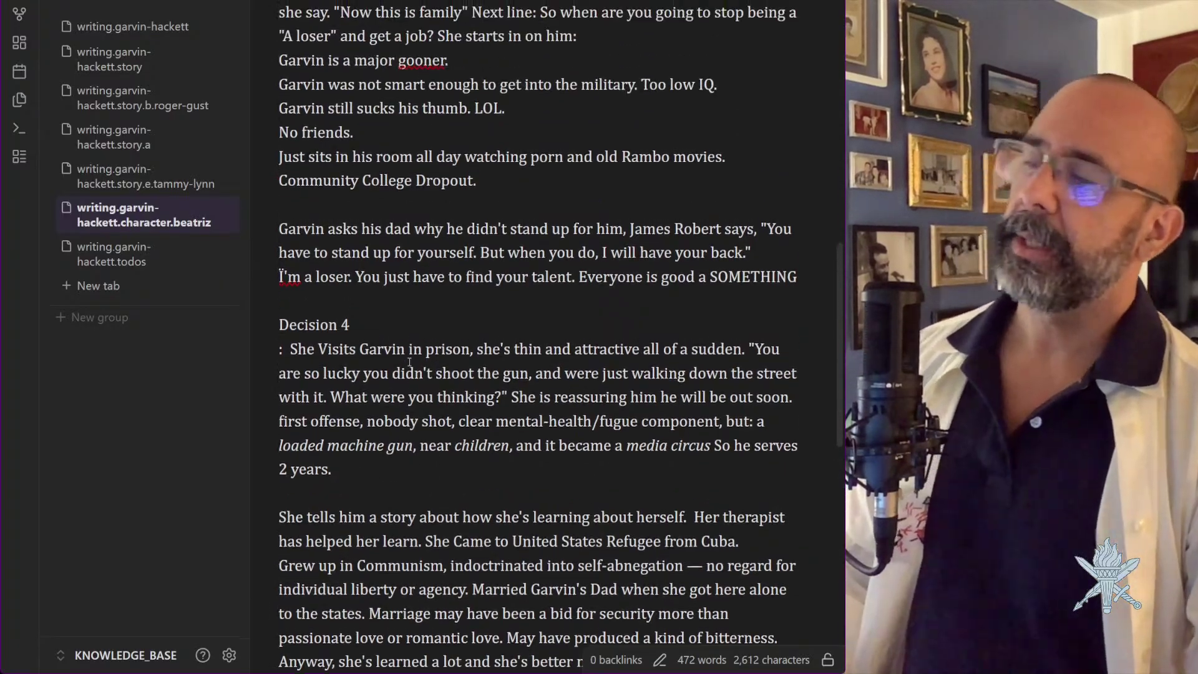
pyautogui.scroll(10, 409, 362)
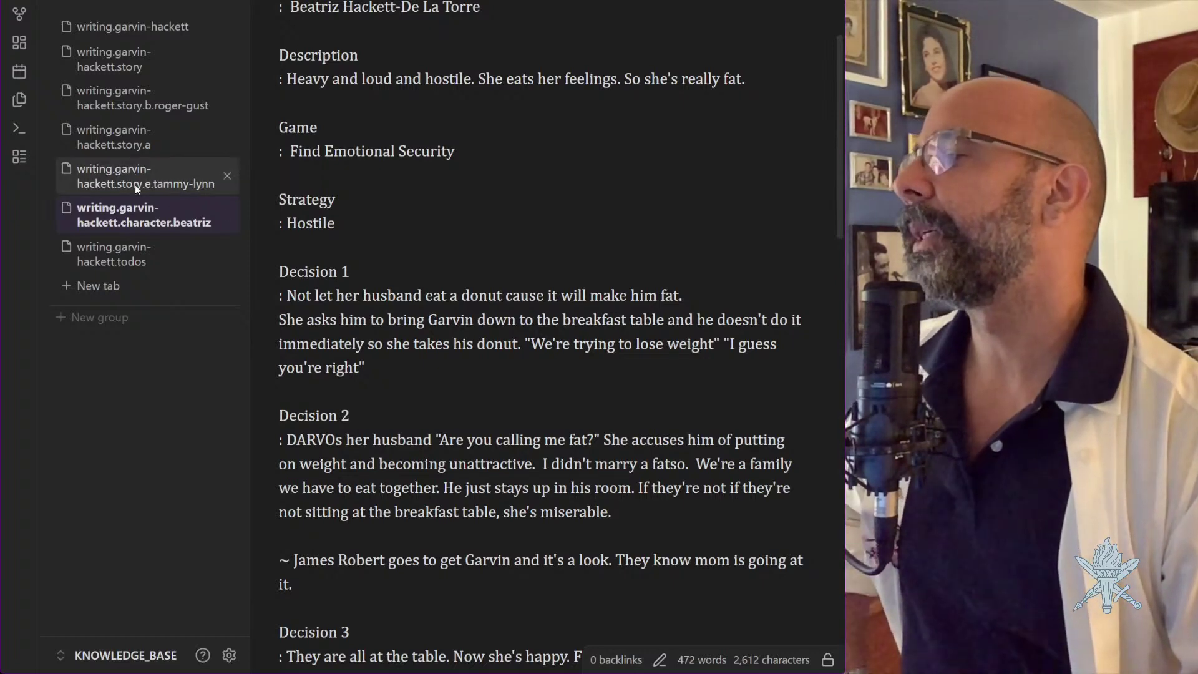
pyautogui.click(135, 185)
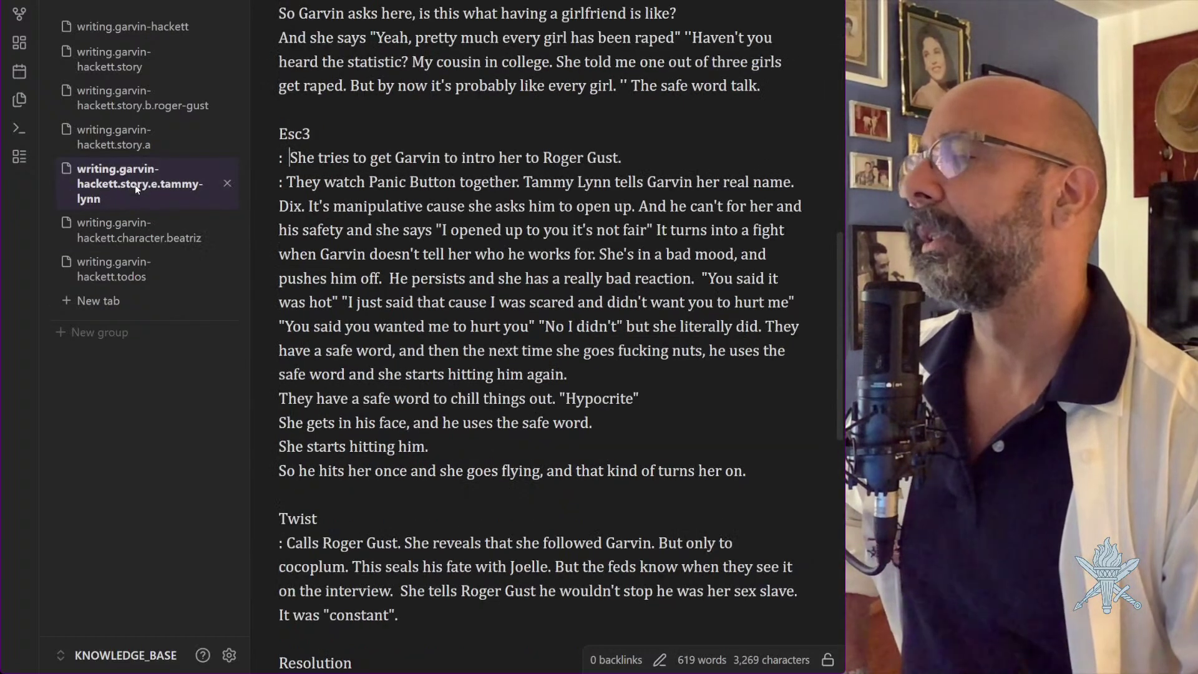
pyautogui.click(110, 146)
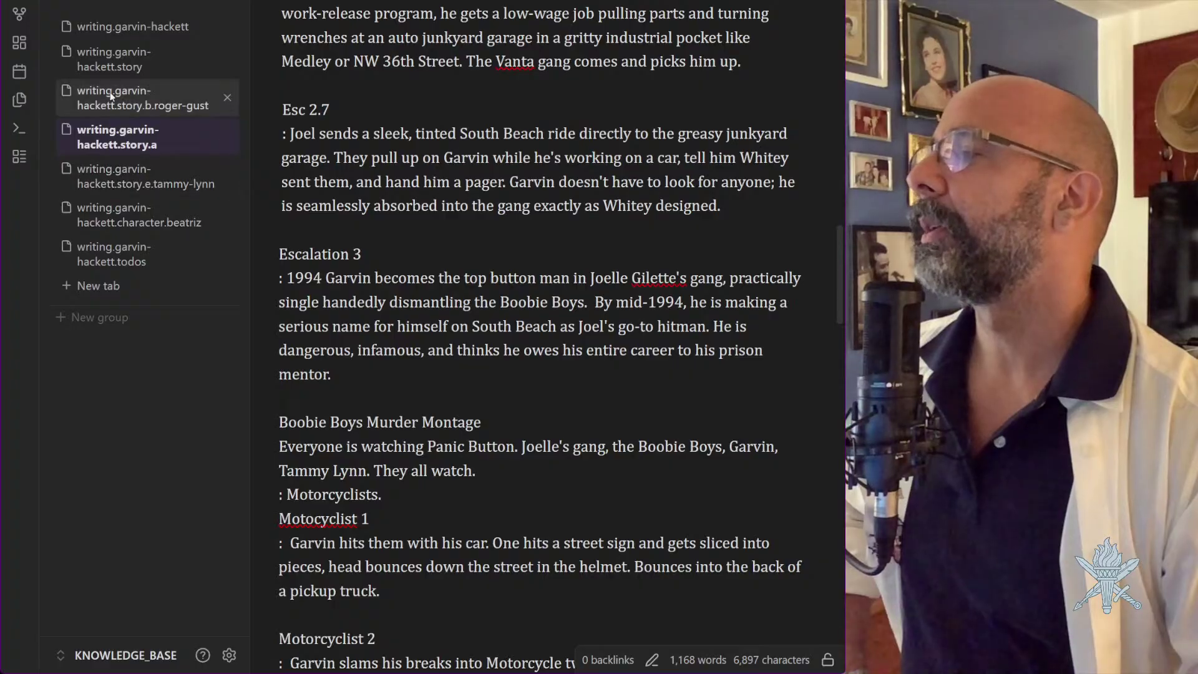
pyautogui.click(127, 67)
pyautogui.moveTo(468, 159)
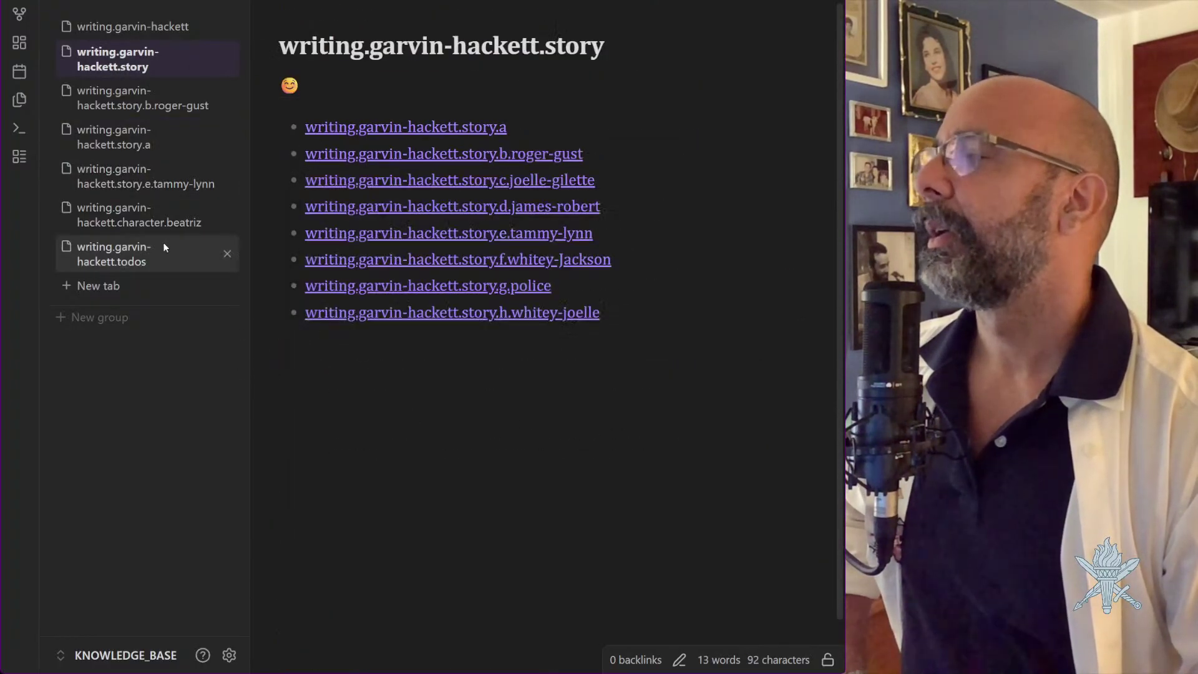
pyautogui.click(114, 254)
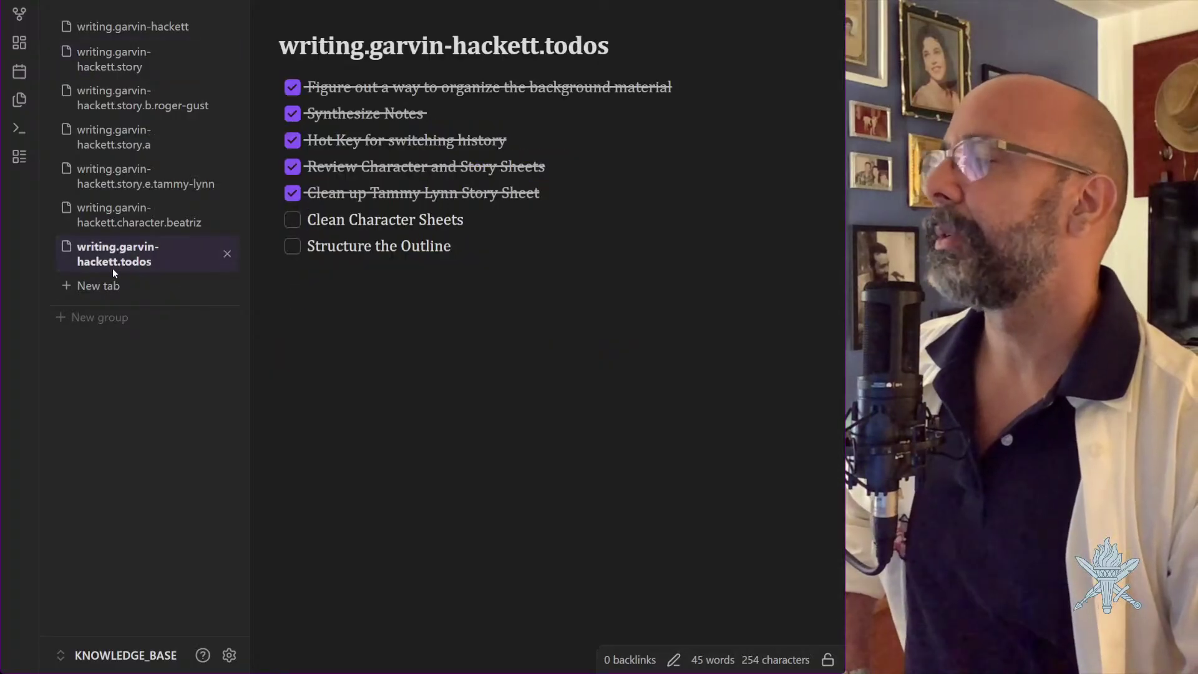
# Return to the writing.garvin-hackett.character index and open Garvin's character sheet
pyautogui.click(149, 228)
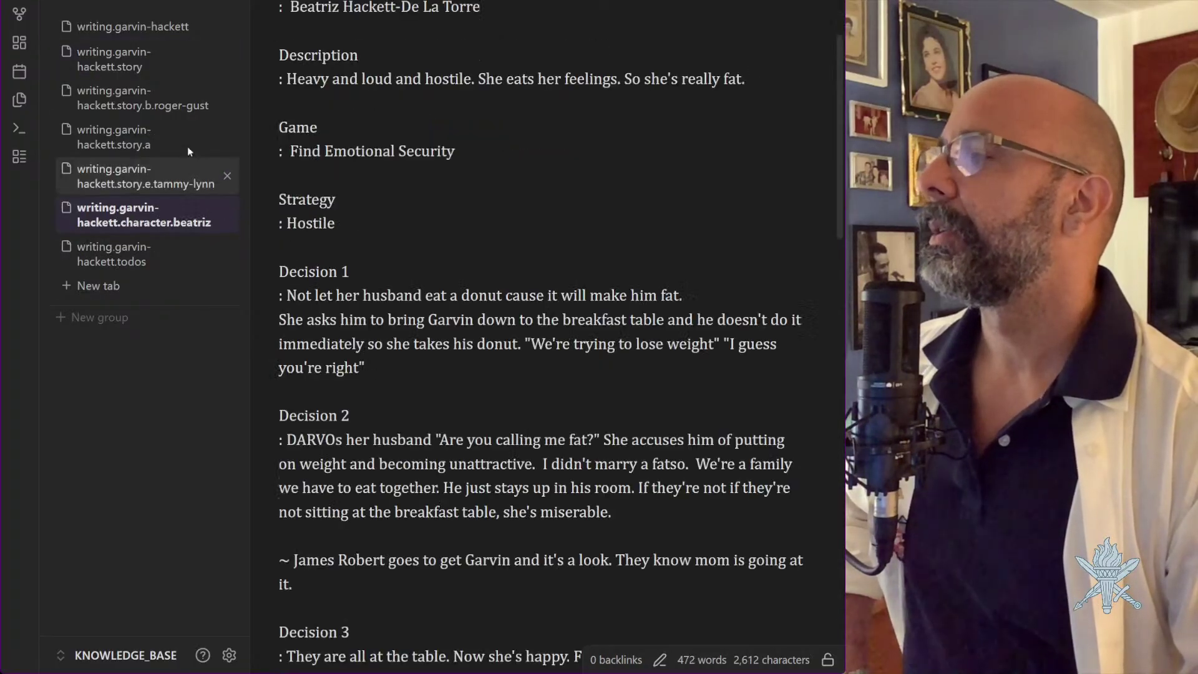
pyautogui.hotkey('ctrl', 'alt', 'Left')
pyautogui.moveTo(508, 155)
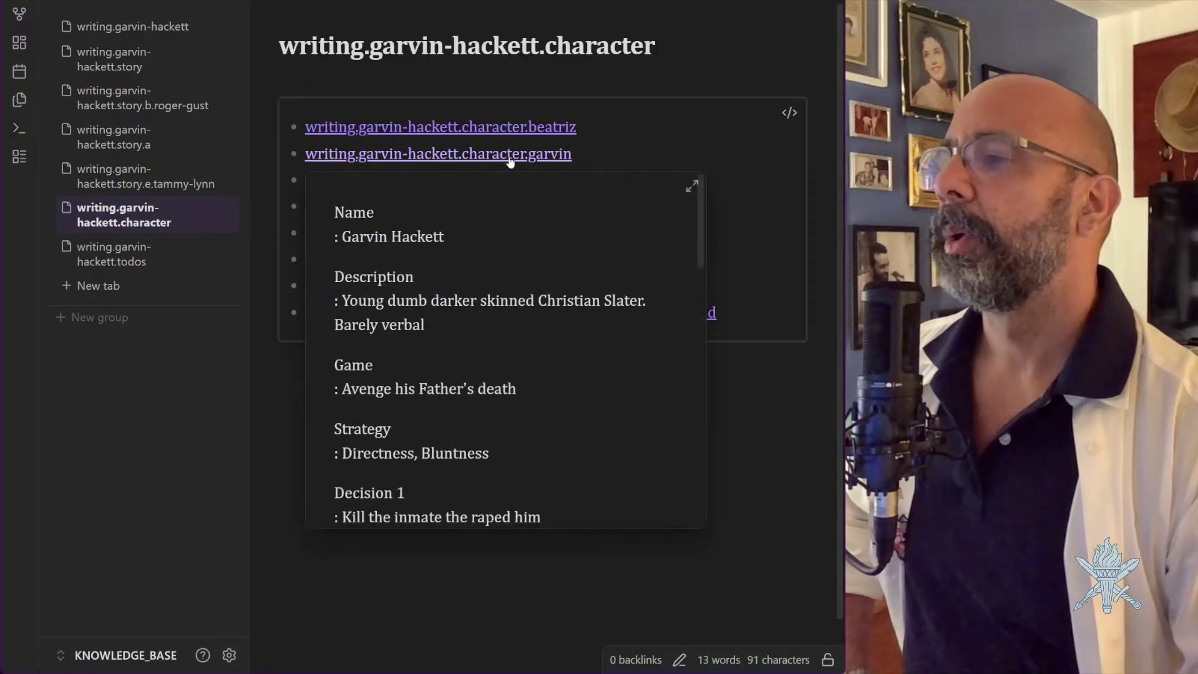
pyautogui.click(551, 155)
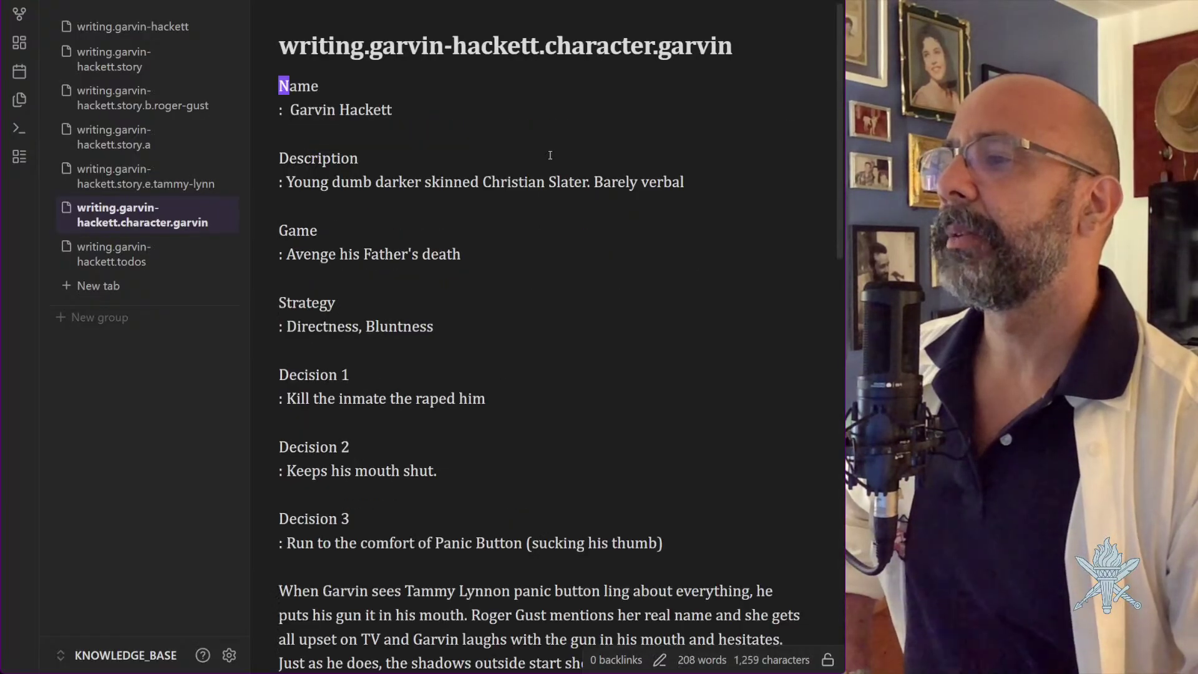
# Delete the empty "Notes" and "Fugue And Sentencing" headings below Decision 4 in Garvin's sheet, along with the surplus blank lines
pyautogui.scroll(-8, 550, 274)
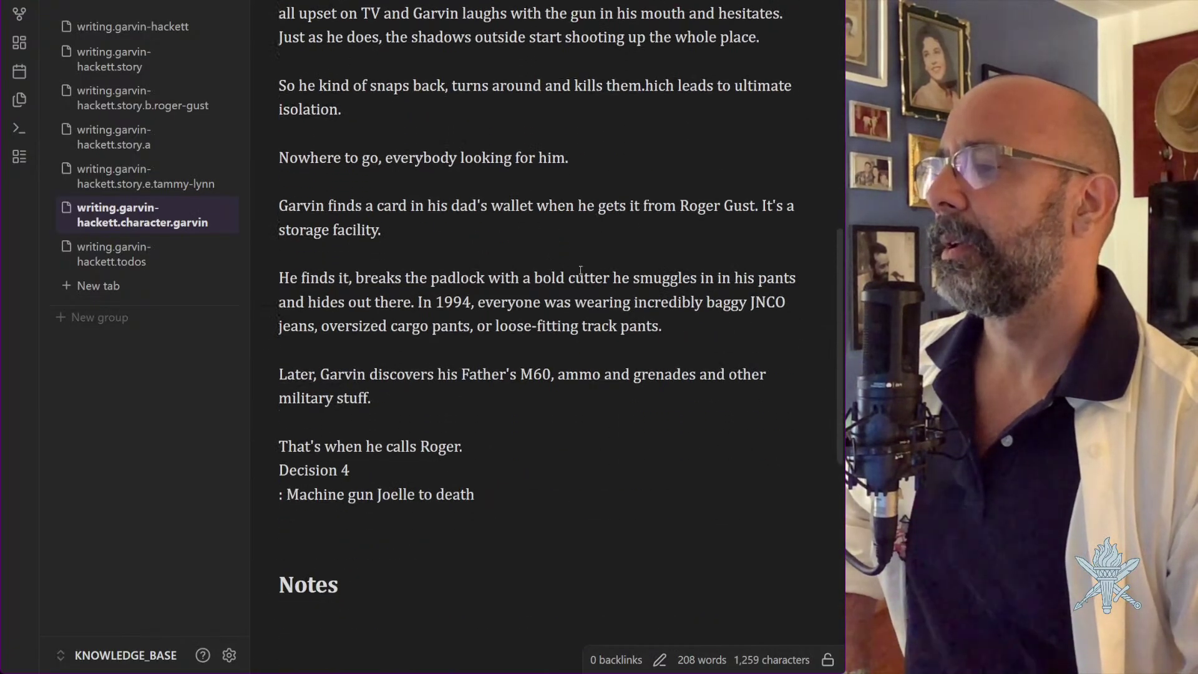
pyautogui.scroll(-6, 620, 264)
pyautogui.moveTo(499, 383); pyautogui.dragTo(256, 224)
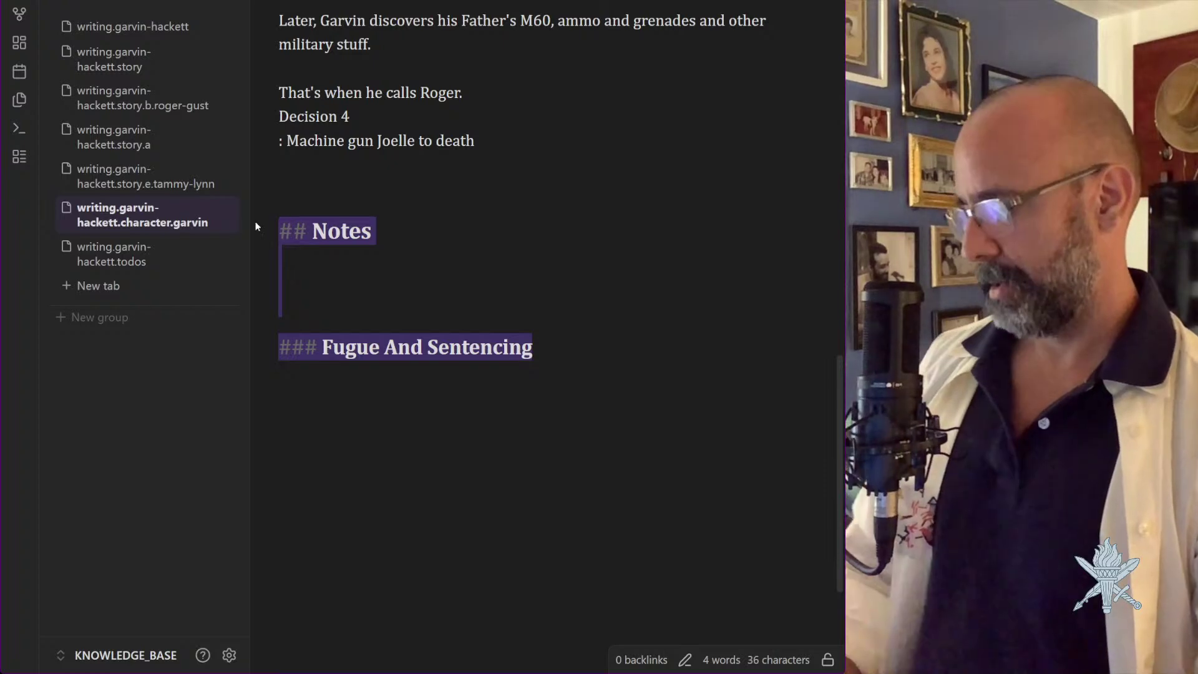
pyautogui.press('BackSpace')
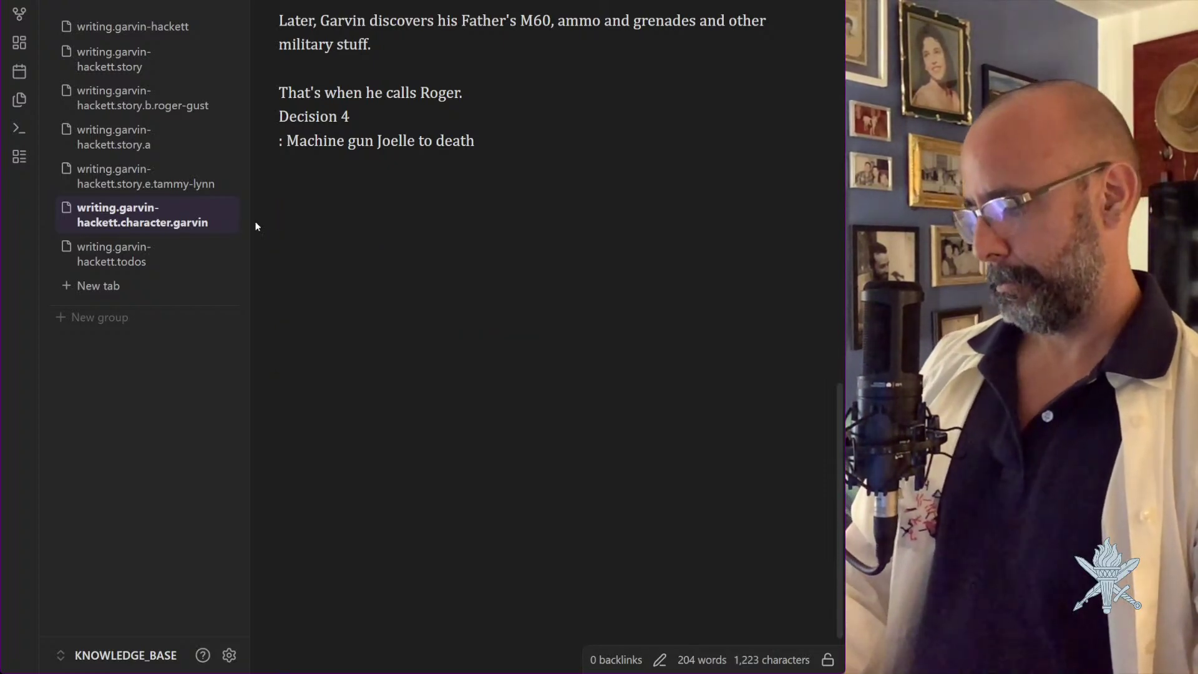
pyautogui.press('Delete')
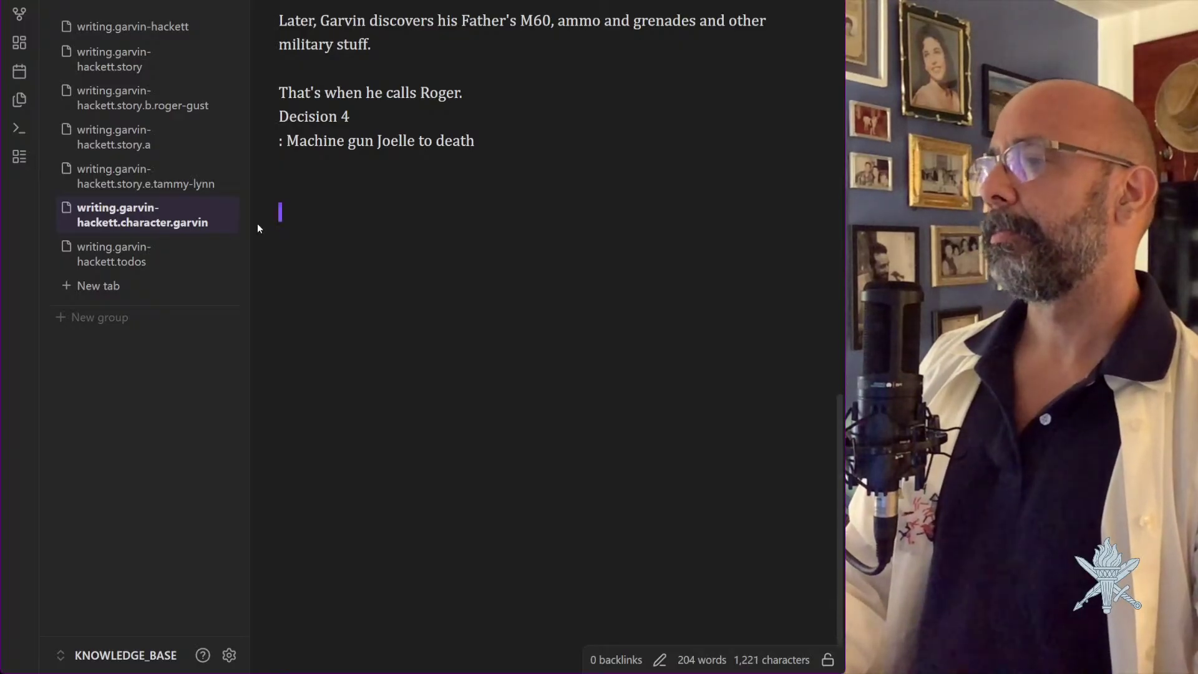
pyautogui.press('BackSpace')
pyautogui.press('BackSpace')
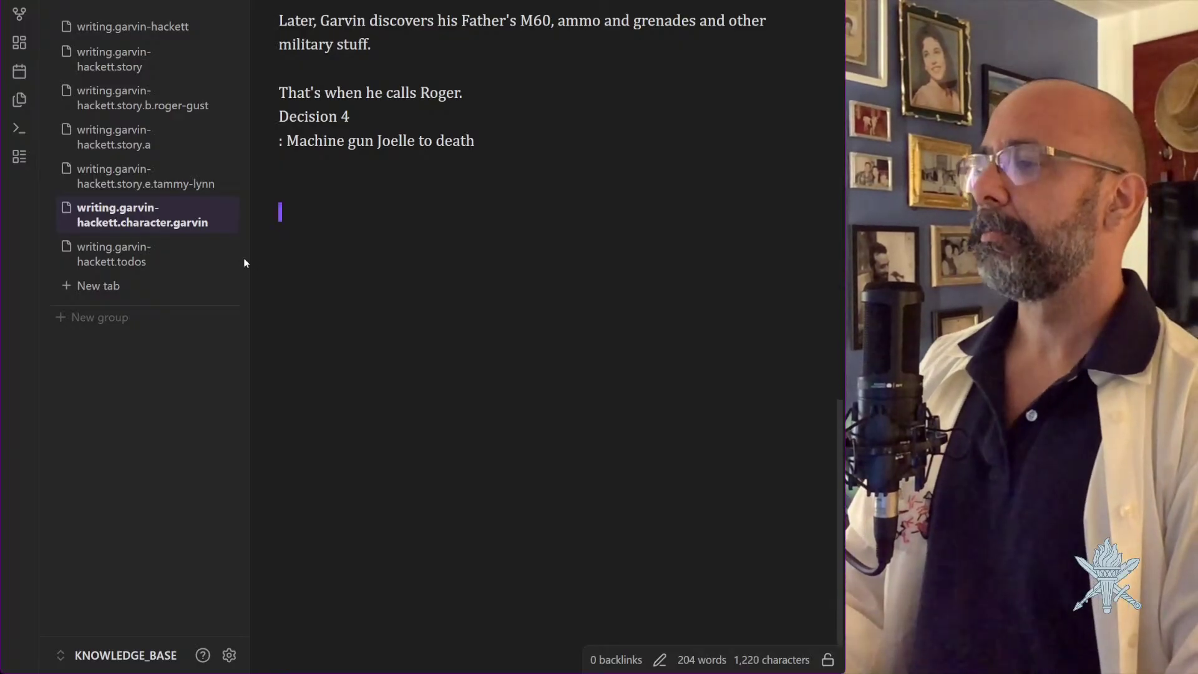
pyautogui.press('d')
pyautogui.press('d')
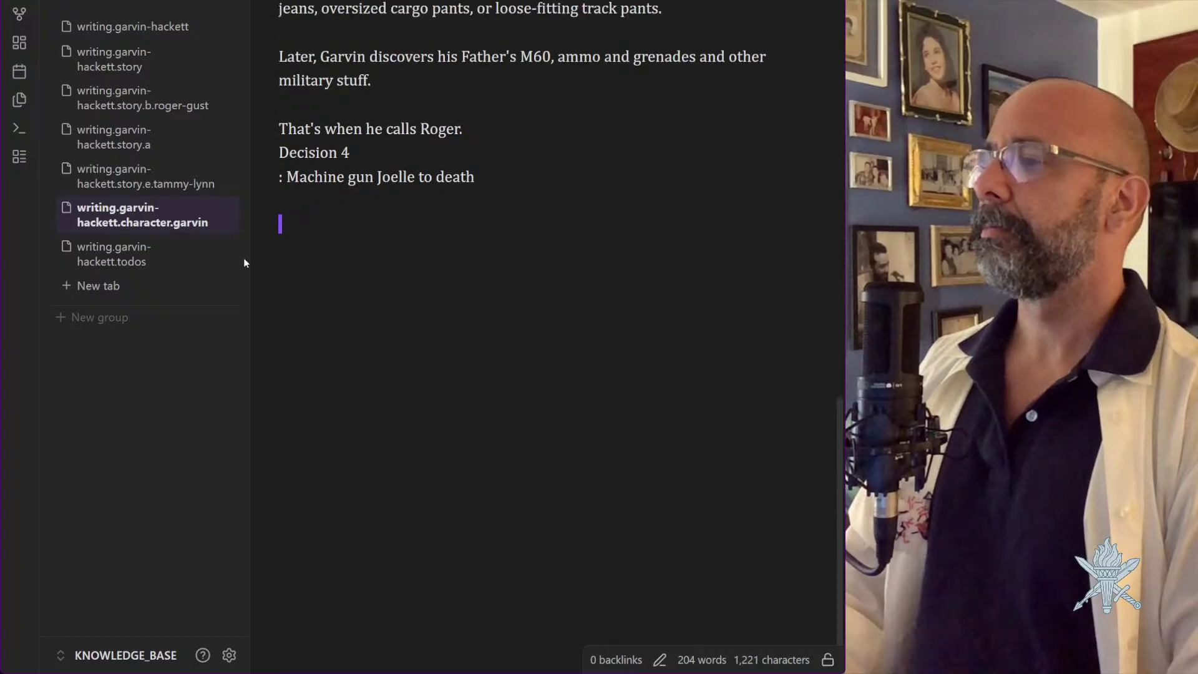
# Look back over Garvin's sheet from Decision 4 up to his name and description
pyautogui.press('k')
pyautogui.press('k')
pyautogui.press('k')
pyautogui.press('k')
pyautogui.press('k')
pyautogui.press('k')
pyautogui.press('k')
pyautogui.press('k')
pyautogui.press('k')
pyautogui.press('k')
pyautogui.press('k')
pyautogui.press('k')
pyautogui.press('k')
pyautogui.press('k')
pyautogui.press('k')
pyautogui.press('k')
pyautogui.press('k')
pyautogui.press('k')
pyautogui.press('k')
pyautogui.press('k')
pyautogui.press('k')
pyautogui.press('k')
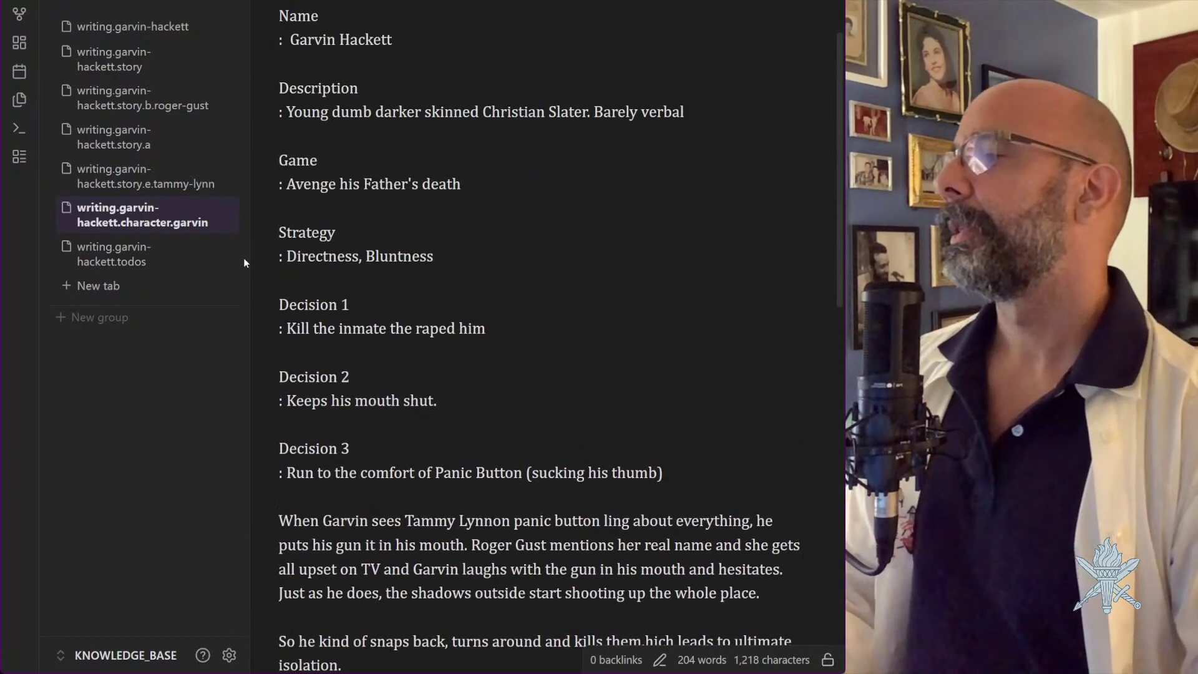
# Open James Robert Hackett's character sheet from the character index and review it from the decisions through the Kitchen notes
pyautogui.hotkey('ctrl', 'alt', 'Left')
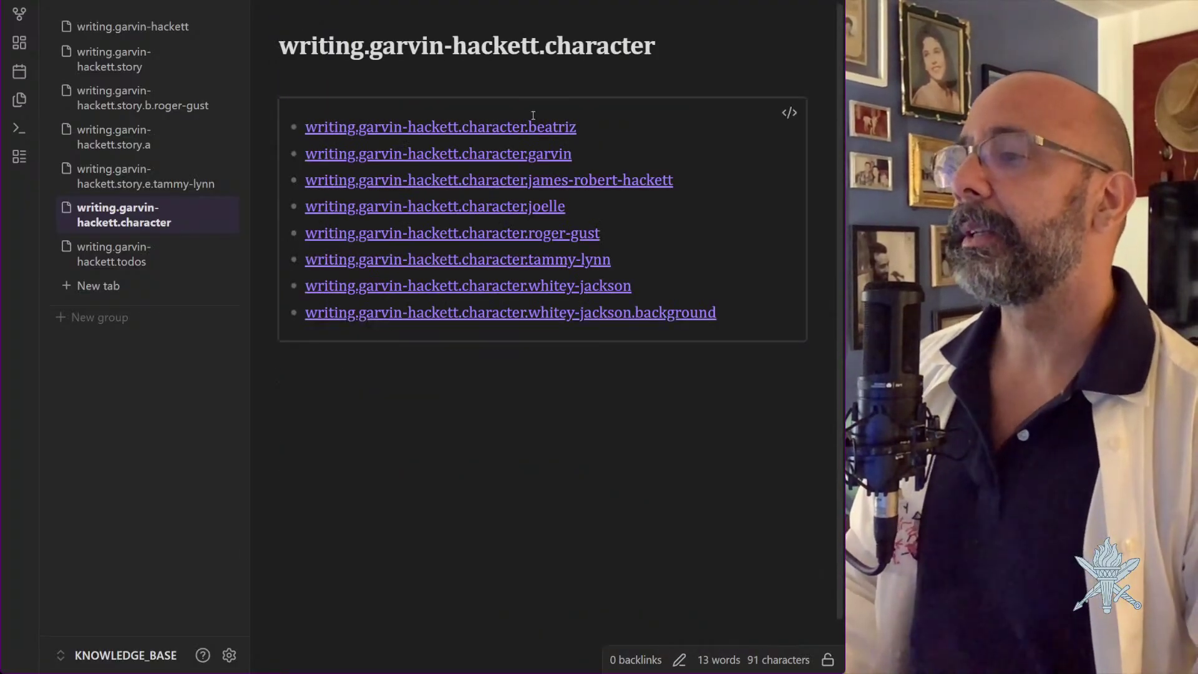
pyautogui.click(544, 179)
pyautogui.scroll(-20, 544, 180)
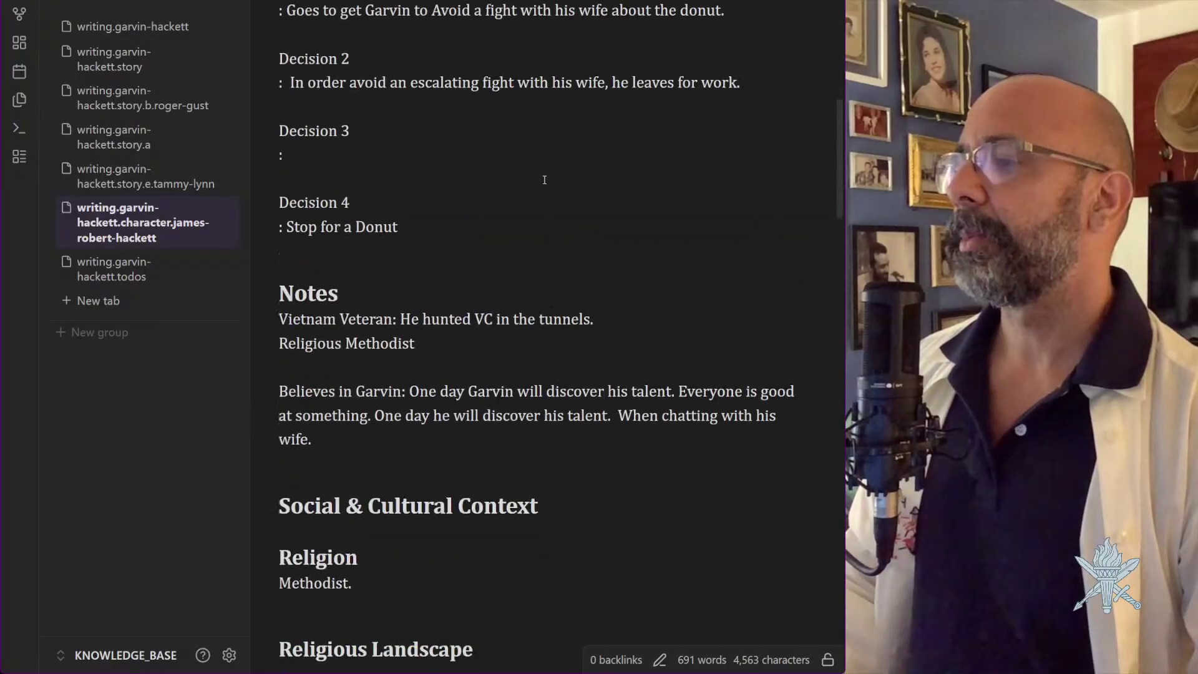
pyautogui.scroll(-13, 544, 179)
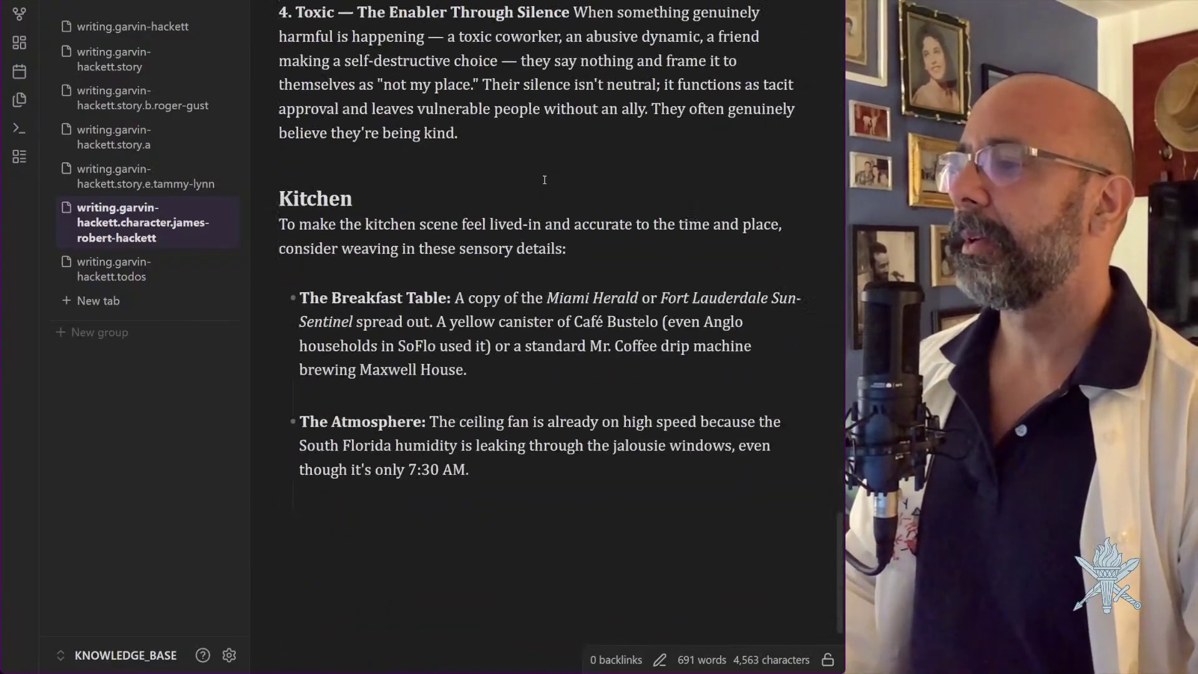
pyautogui.scroll(6, 544, 180)
pyautogui.scroll(20, 544, 180)
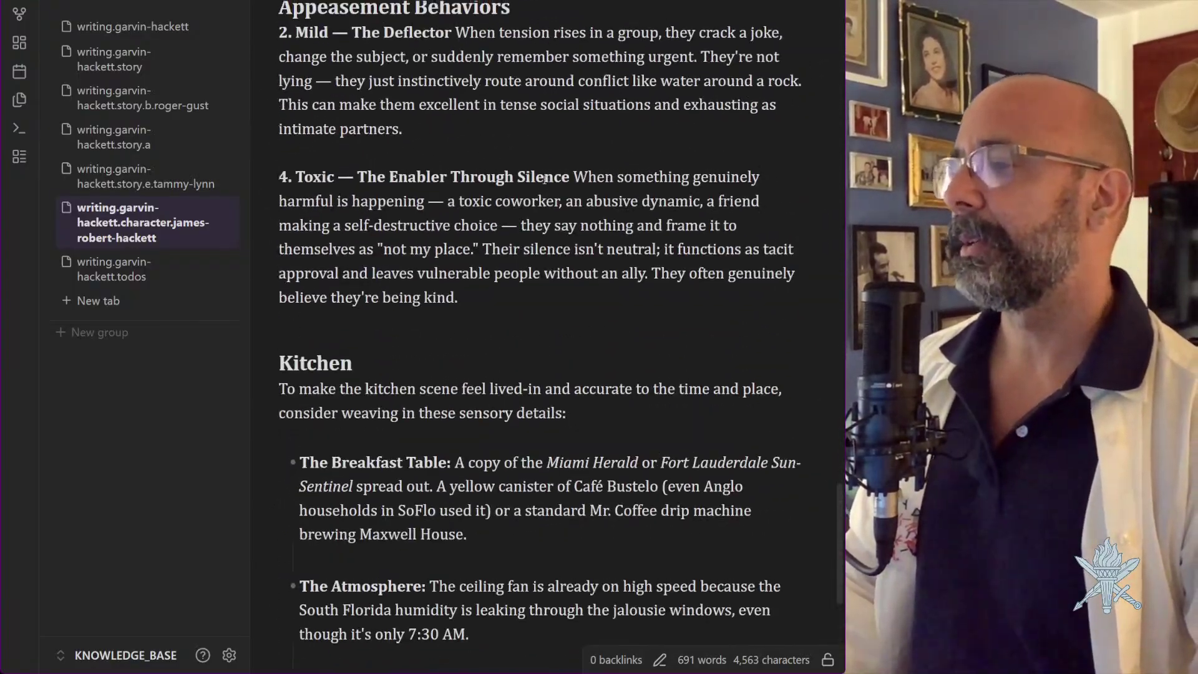
pyautogui.scroll(20, 543, 180)
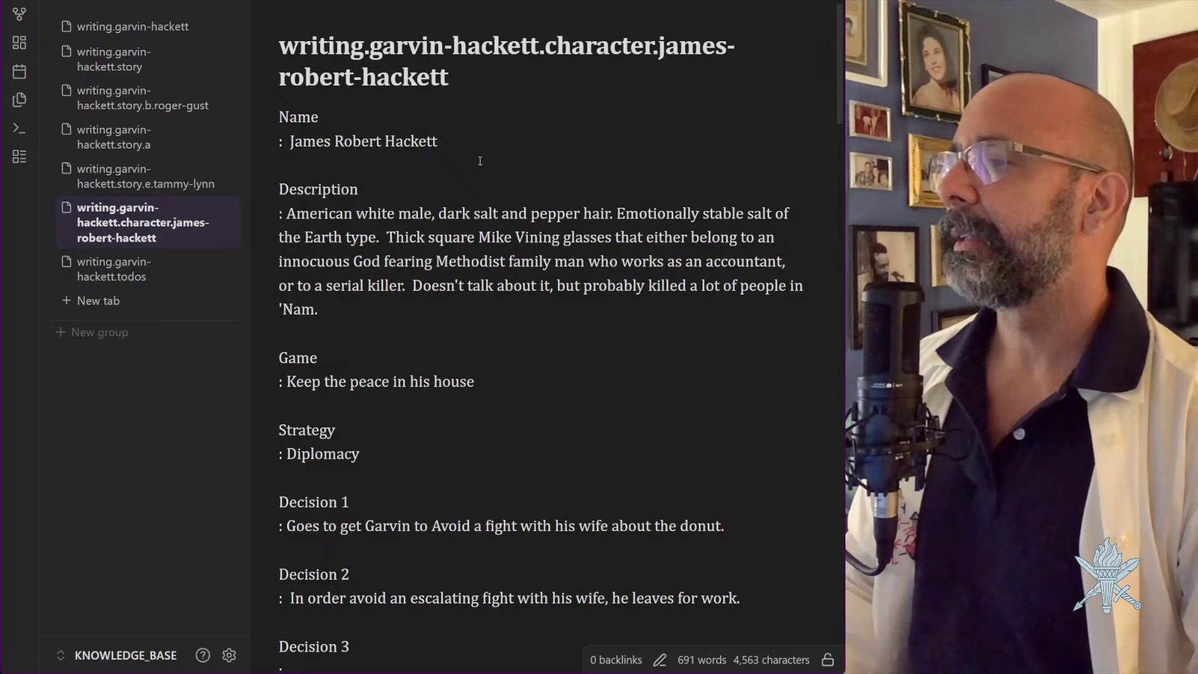
pyautogui.scroll(-15, 480, 161)
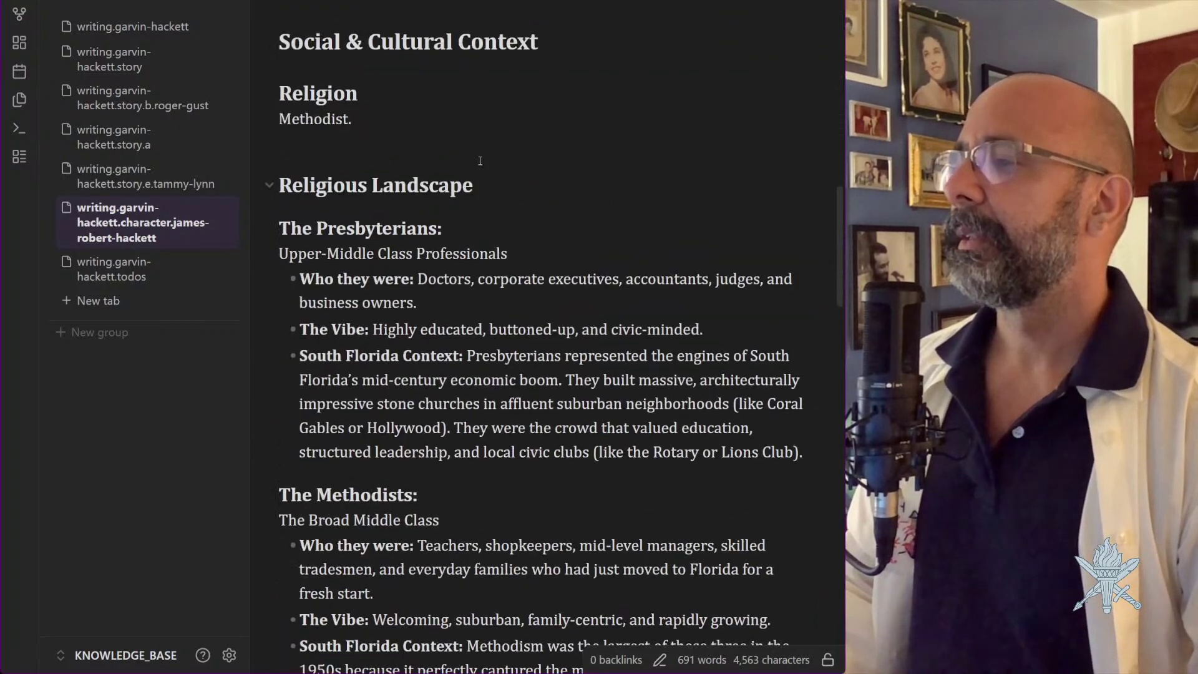
pyautogui.scroll(-20, 479, 160)
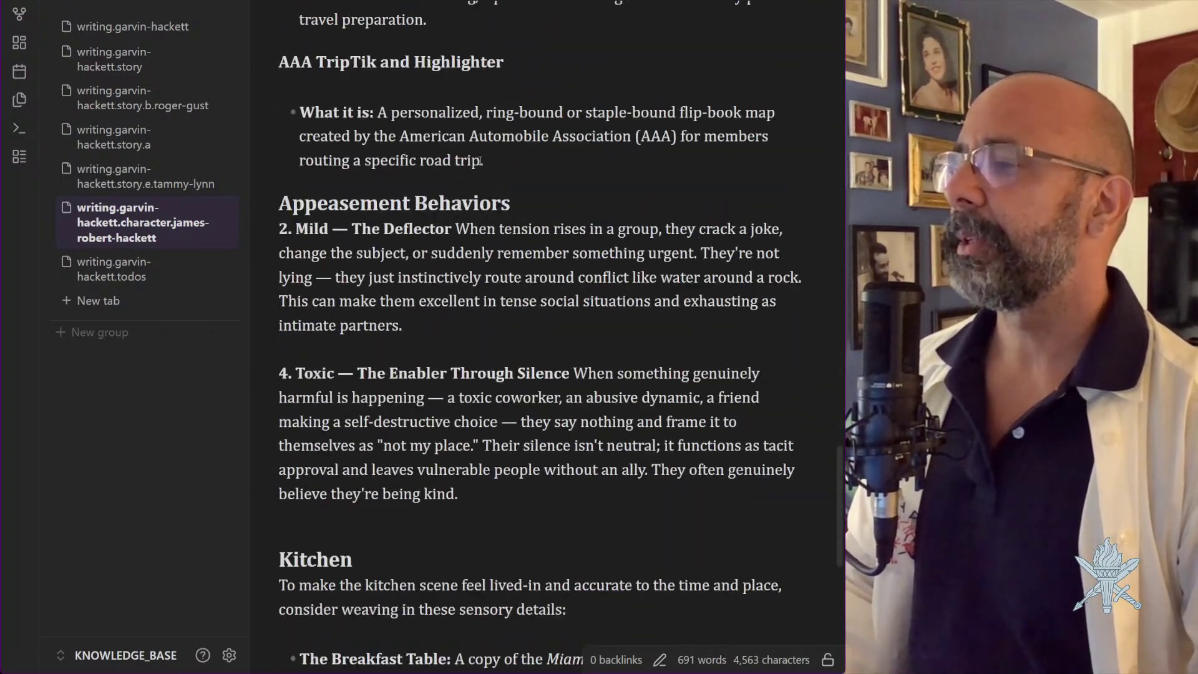
pyautogui.scroll(-4, 480, 161)
pyautogui.scroll(10, 480, 161)
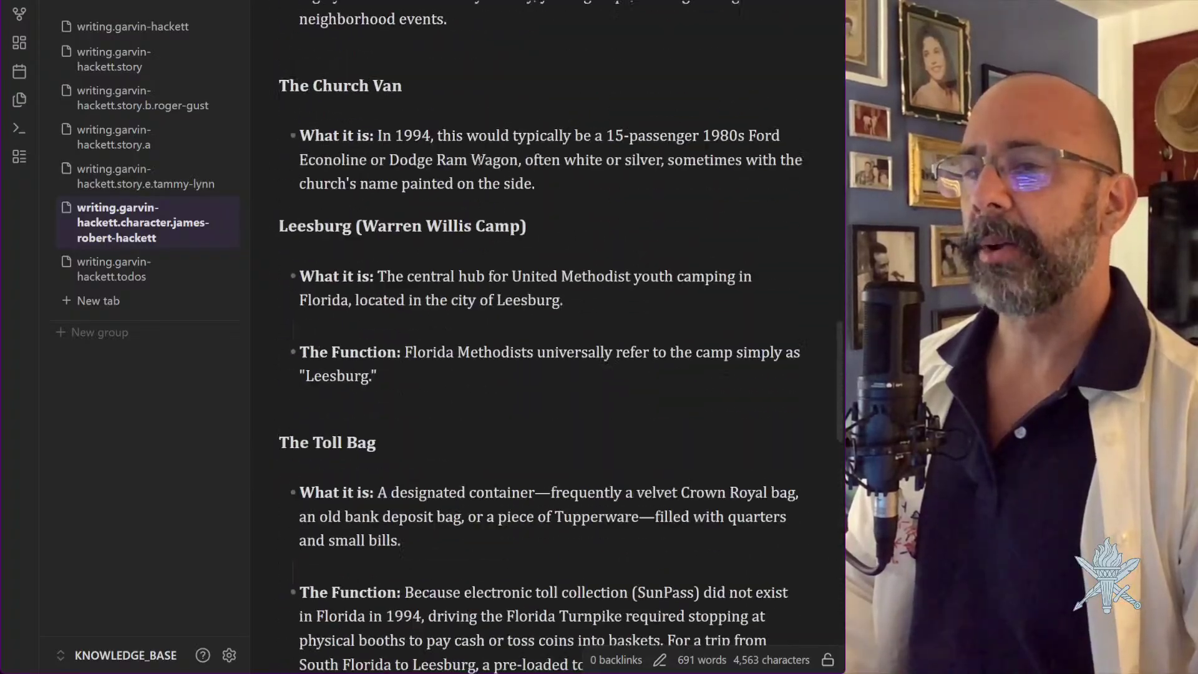
pyautogui.scroll(20, 480, 161)
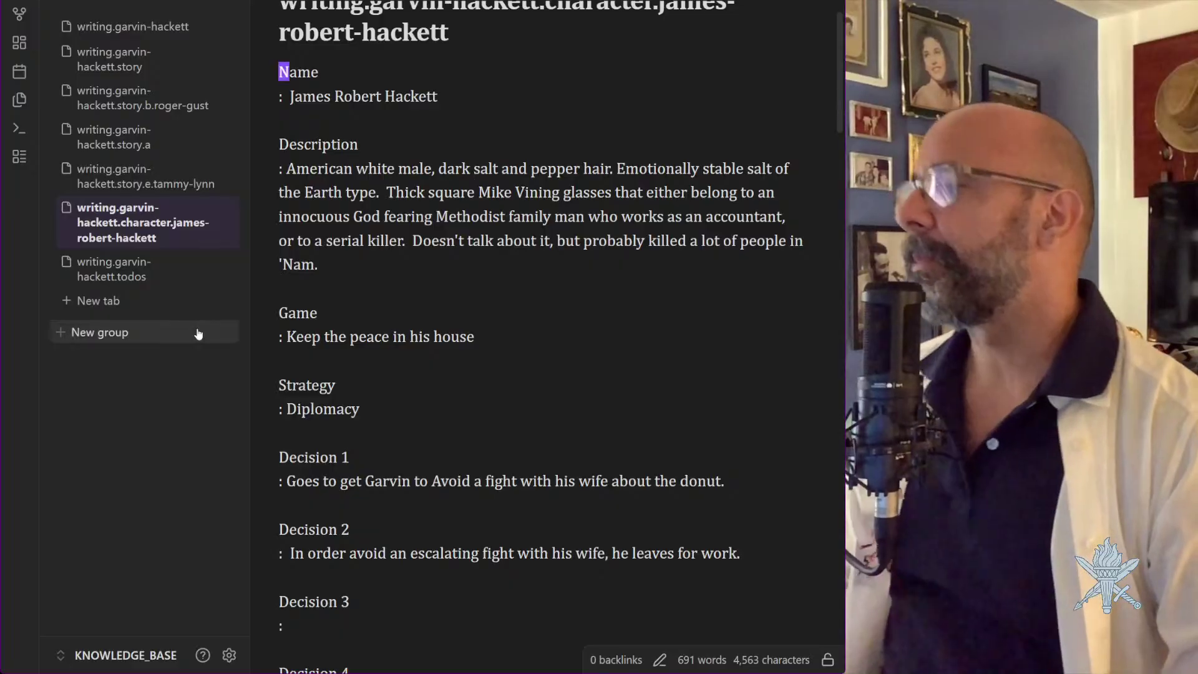
# Mark "Clean Character Sheets" as done in the writing.garvin-hackett.todos list
pyautogui.click(152, 274)
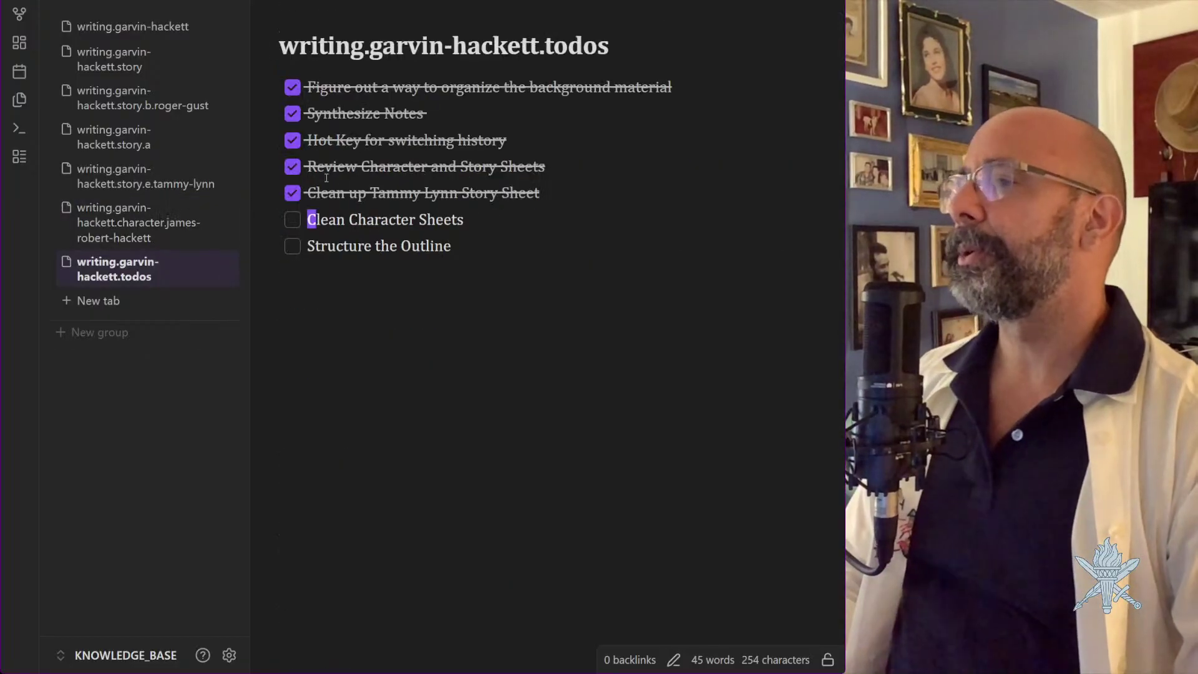
pyautogui.click(462, 220)
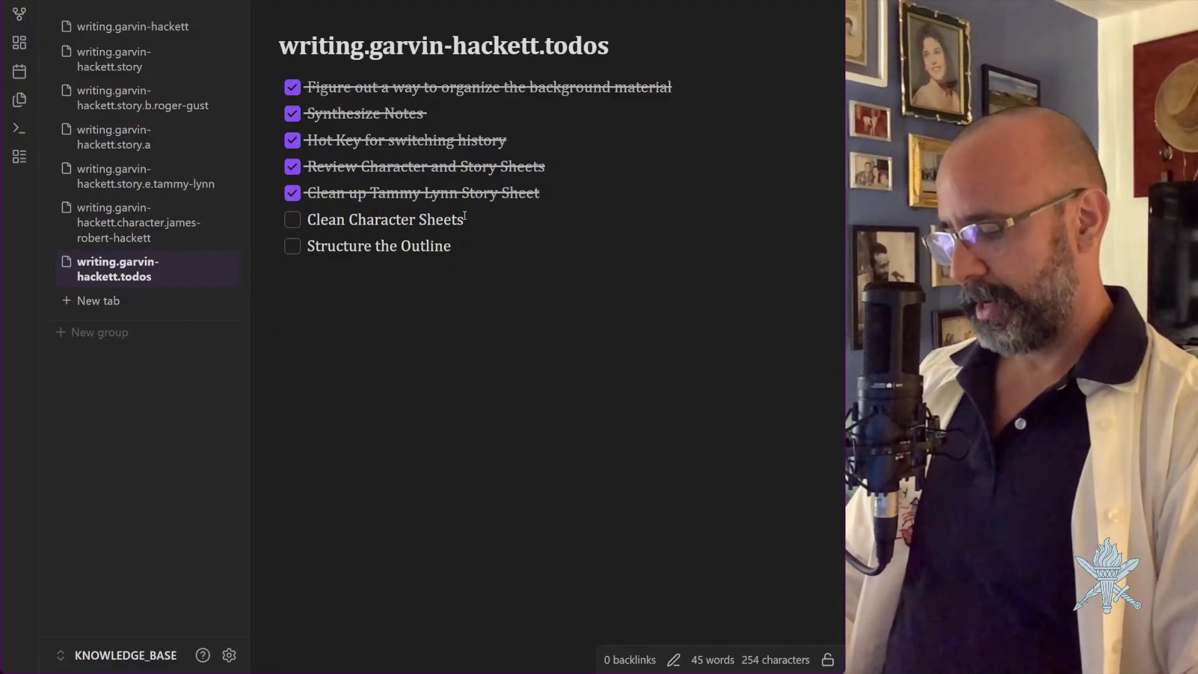
pyautogui.hotkey('ctrl', 'Return')
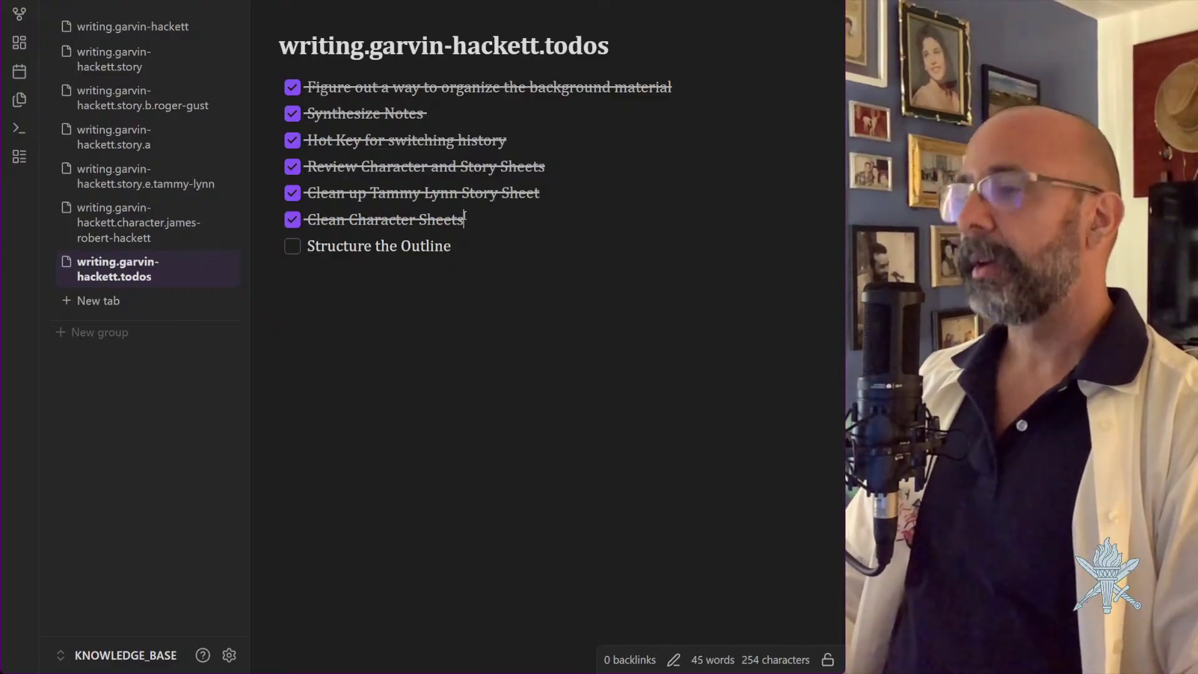
pyautogui.press('Return')
pyautogui.write('Contin')
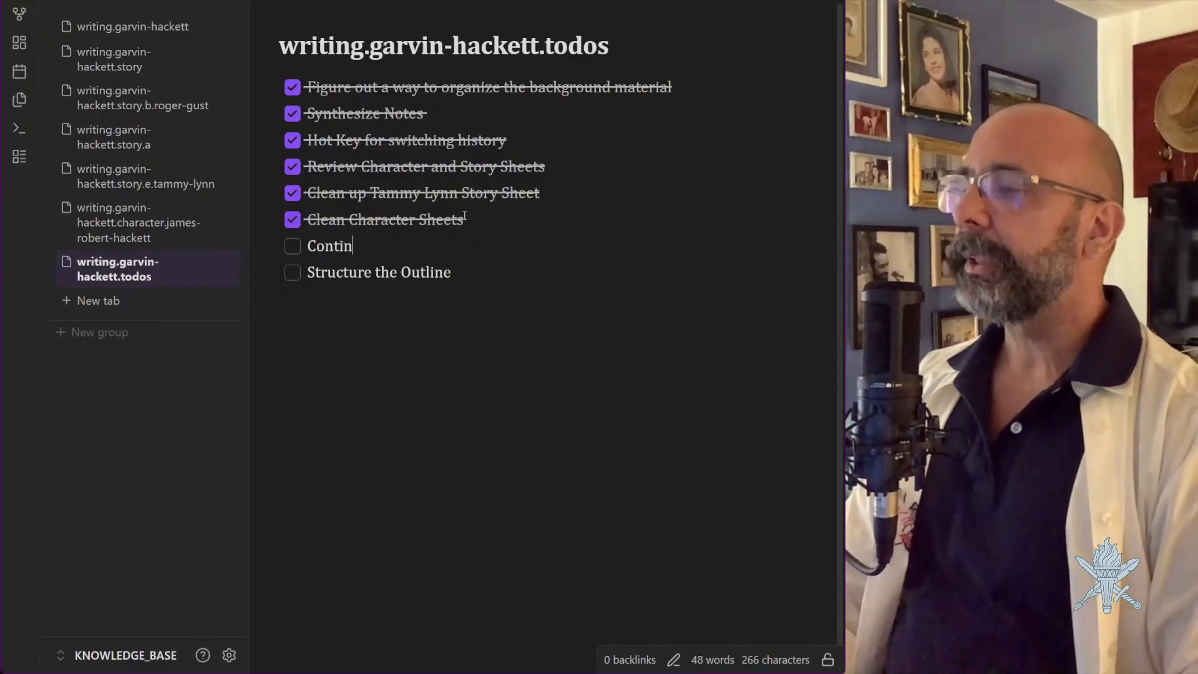
pyautogui.write('ue Cleaning ')
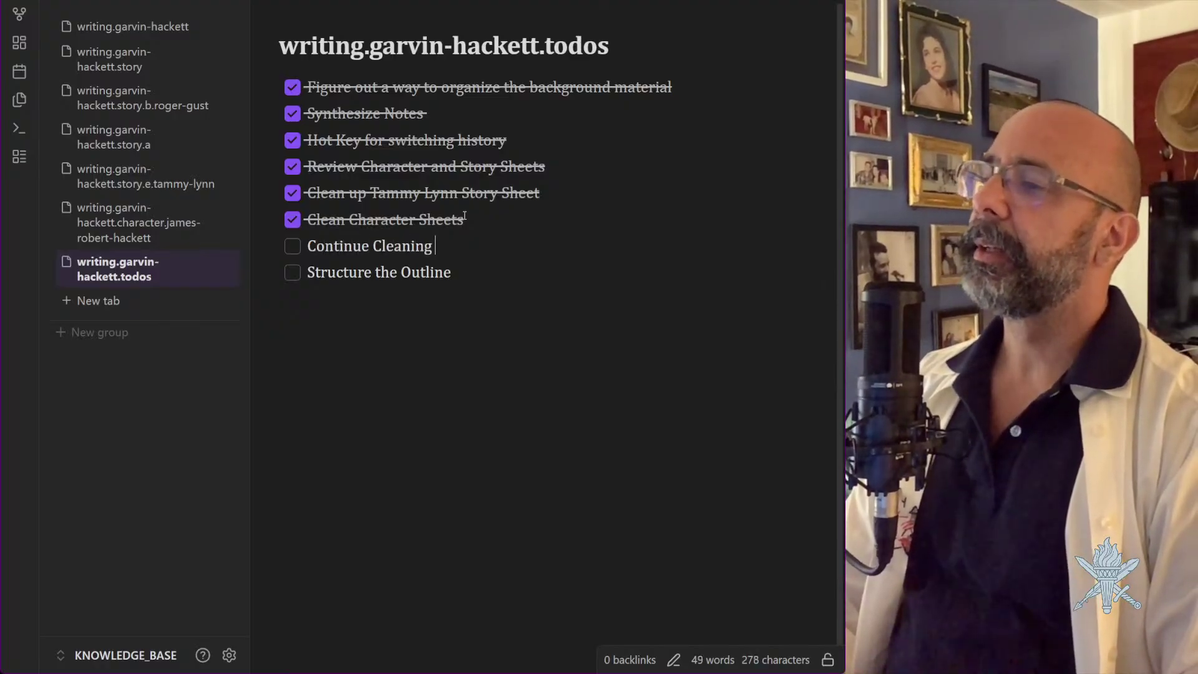
pyautogui.write('Character Sheets')
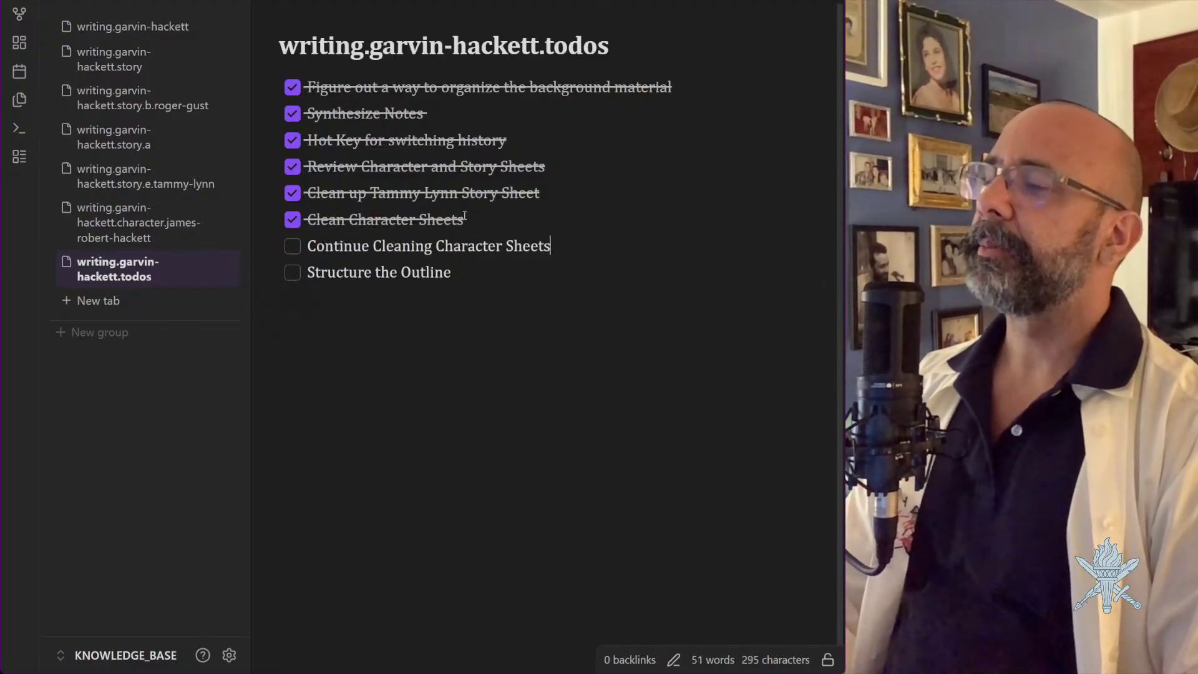
pyautogui.write(' s')
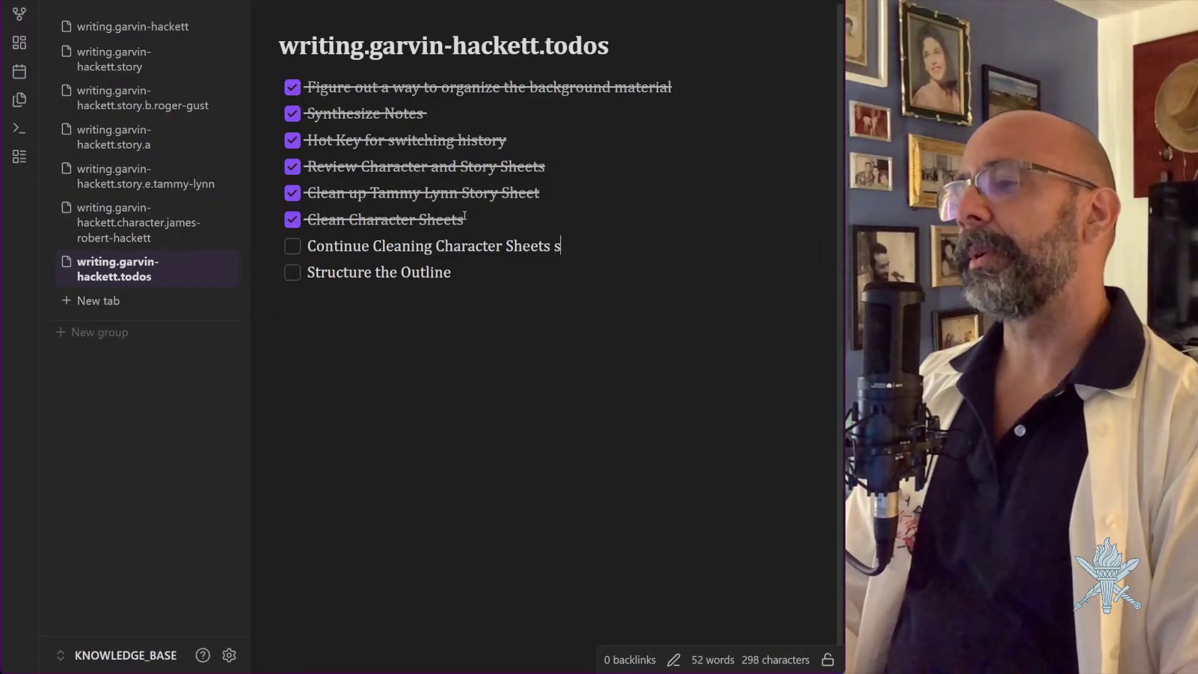
pyautogui.press('BackSpace')
pyautogui.press('BackSpace')
pyautogui.write('w/James R')
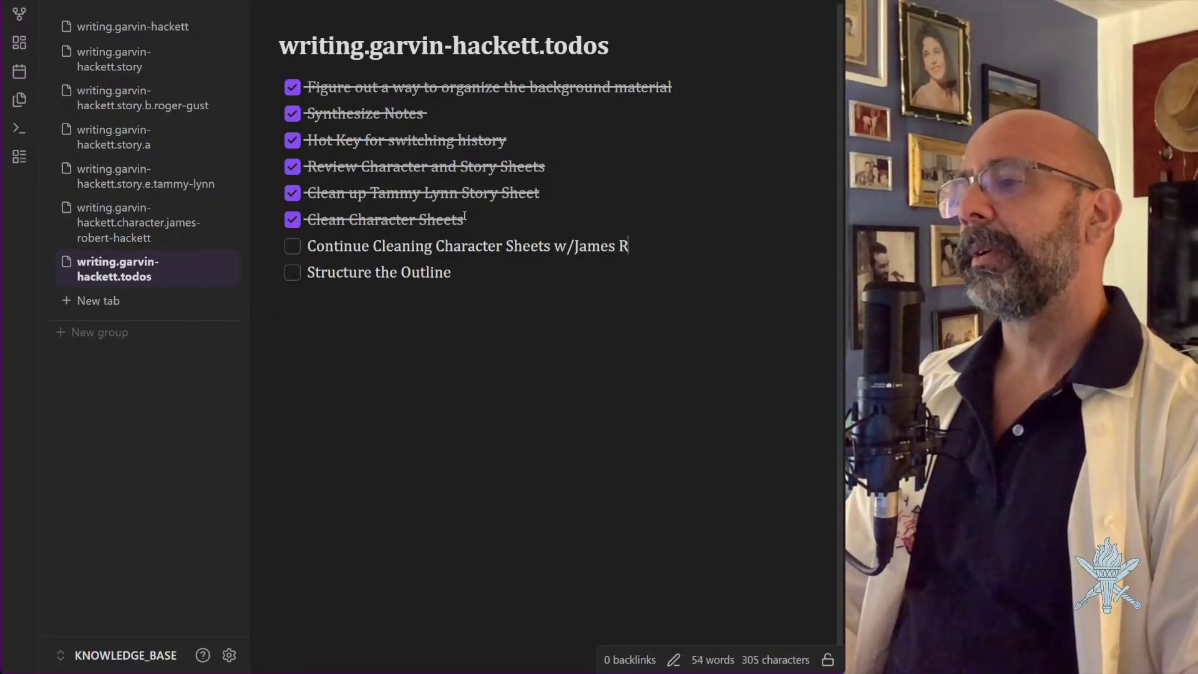
pyautogui.write('obert')
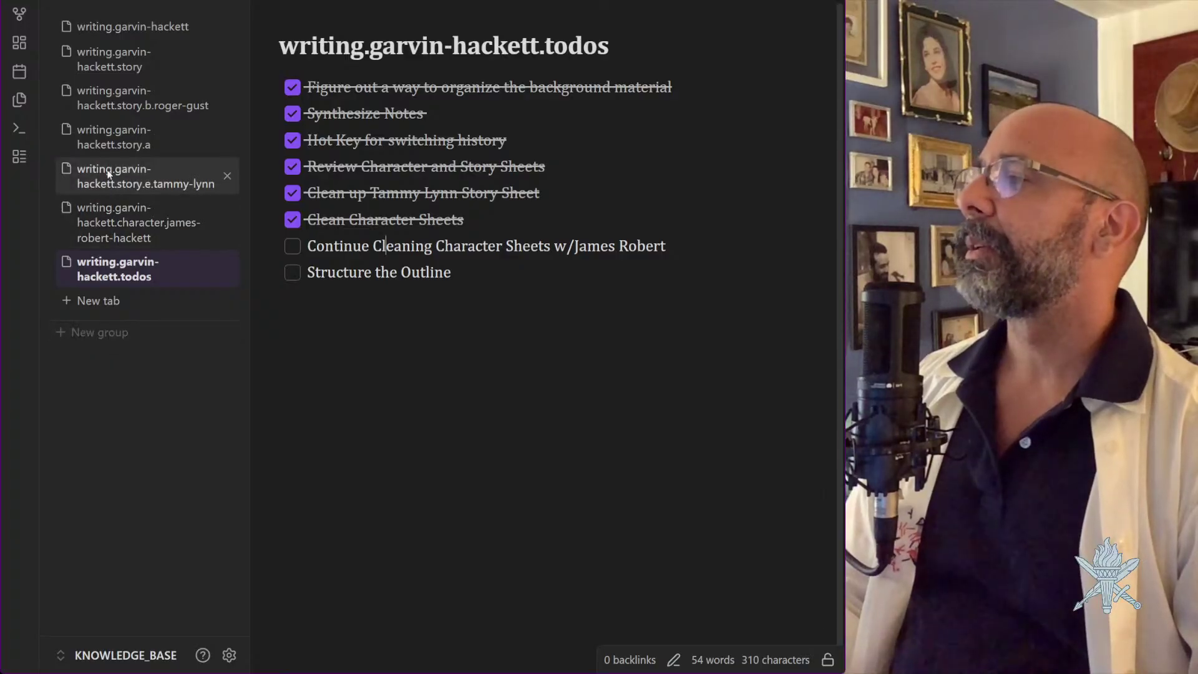
# Open the Summary link under Story Summary in the writing.garvin-hackett note and read through the video description
pyautogui.click(118, 31)
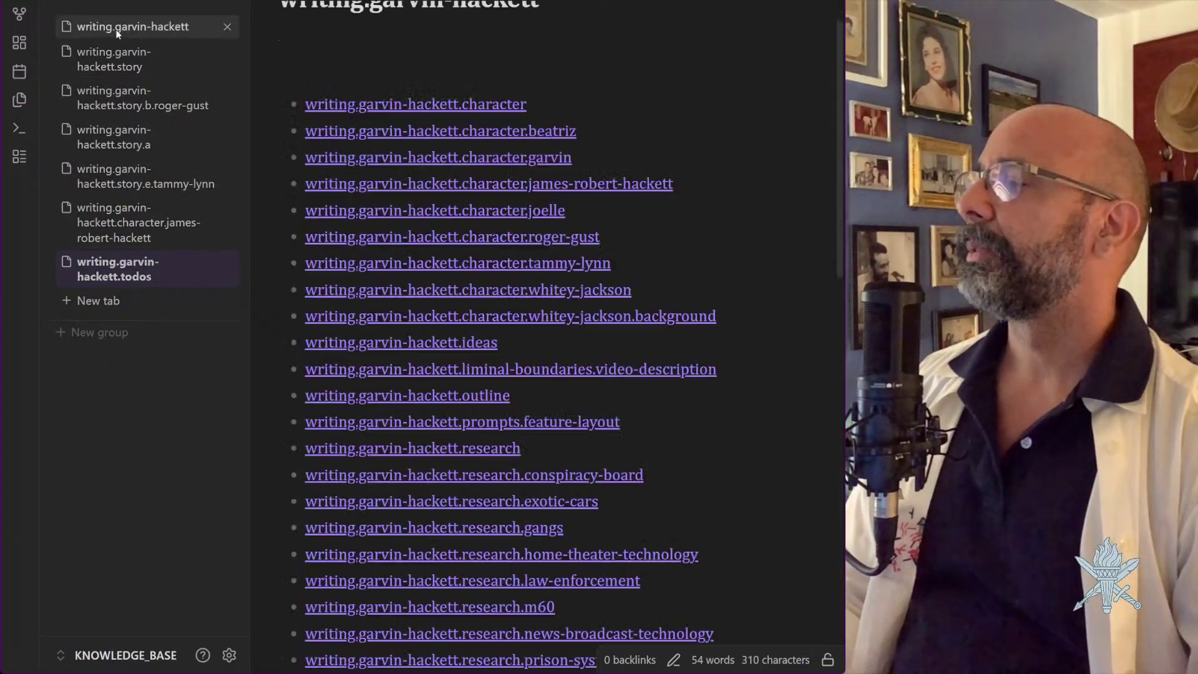
pyautogui.scroll(-8, 712, 509)
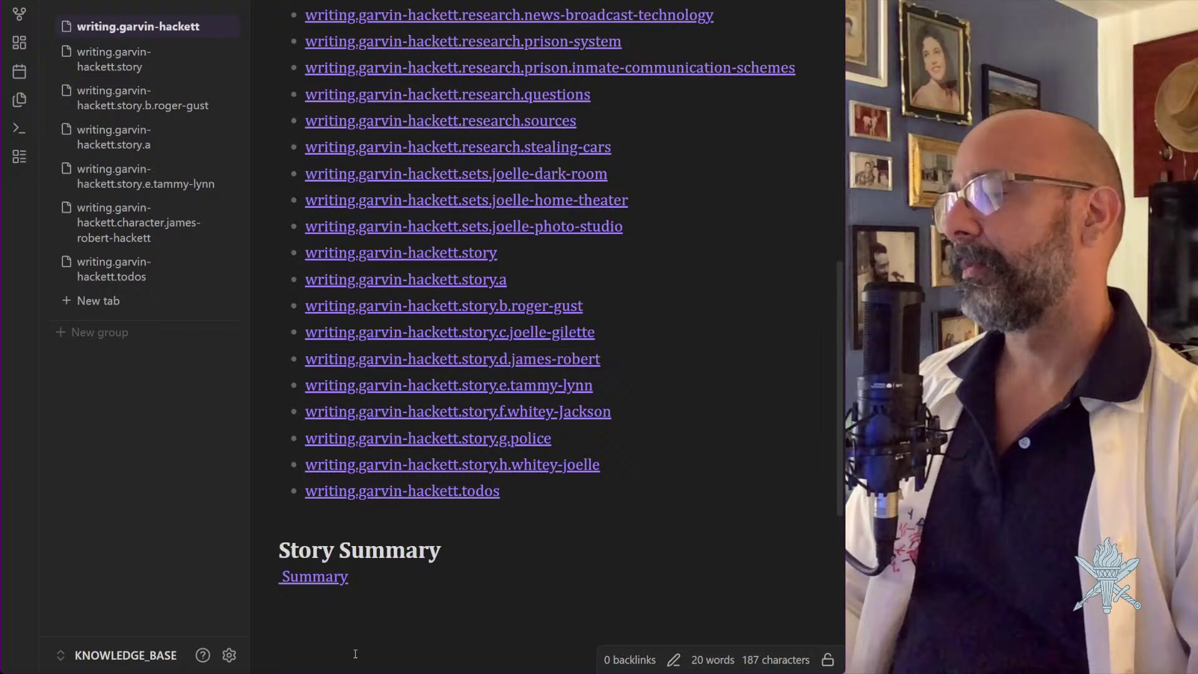
pyautogui.click(315, 576)
pyautogui.scroll(-2, 495, 311)
pyautogui.scroll(-10, 495, 311)
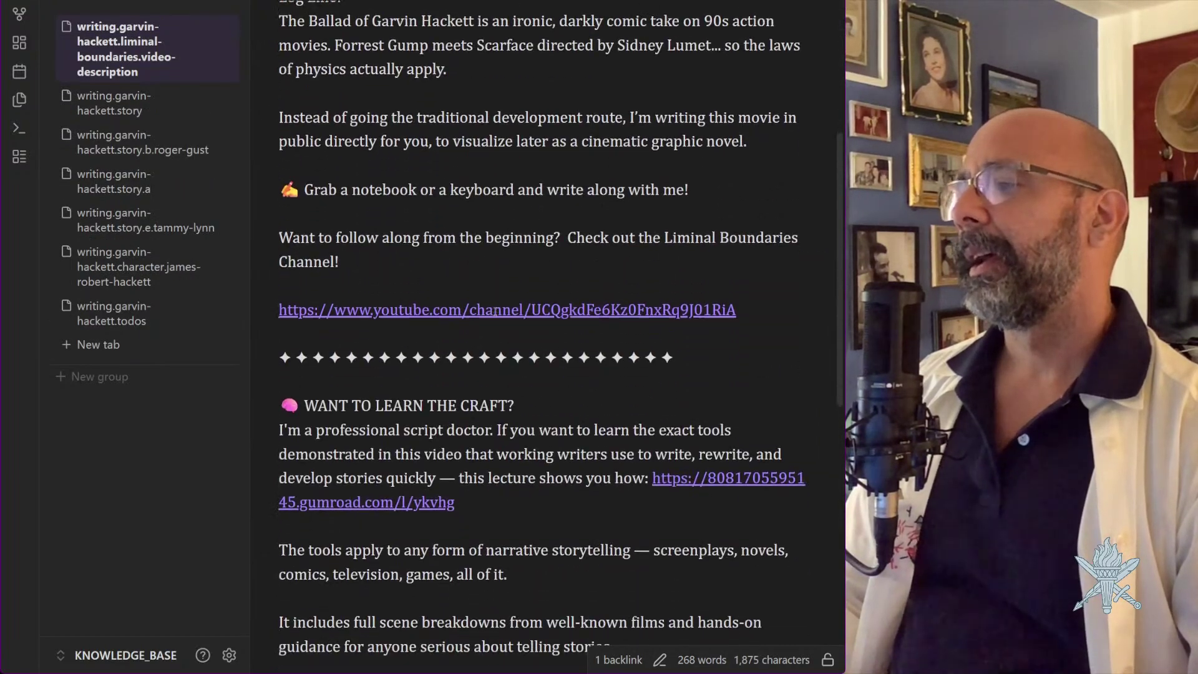